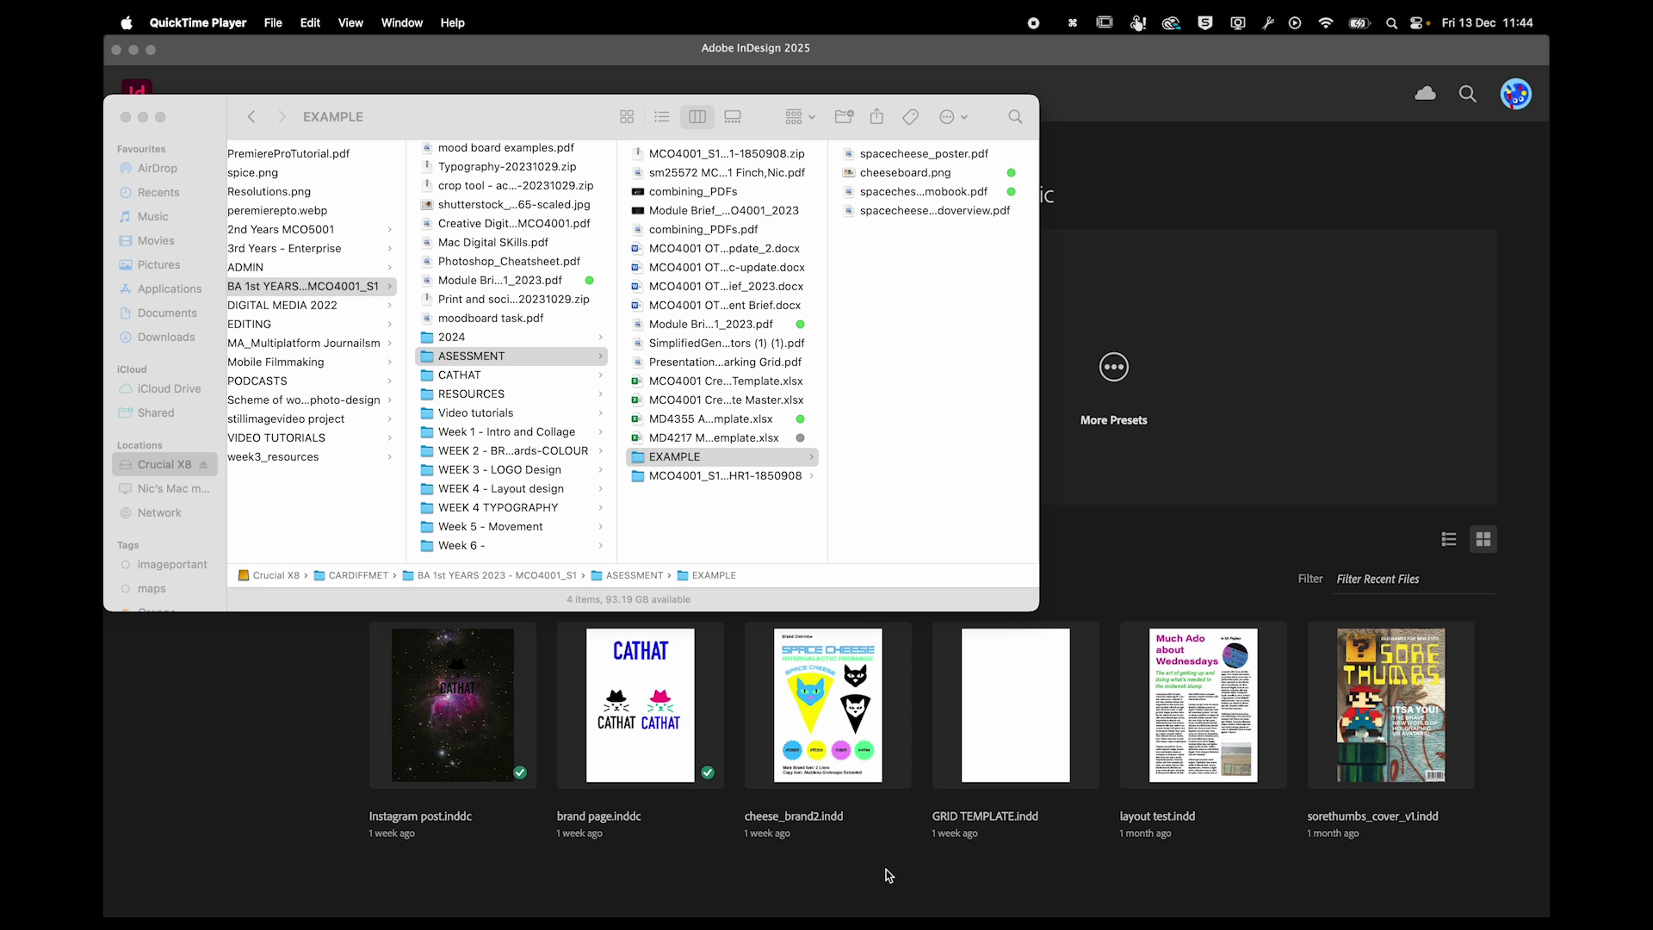
Preview cheeseboard.png from the EXAMPLE folder at full size, then close the preview.
{"action": "left_click", "coordinate": [883, 482]}
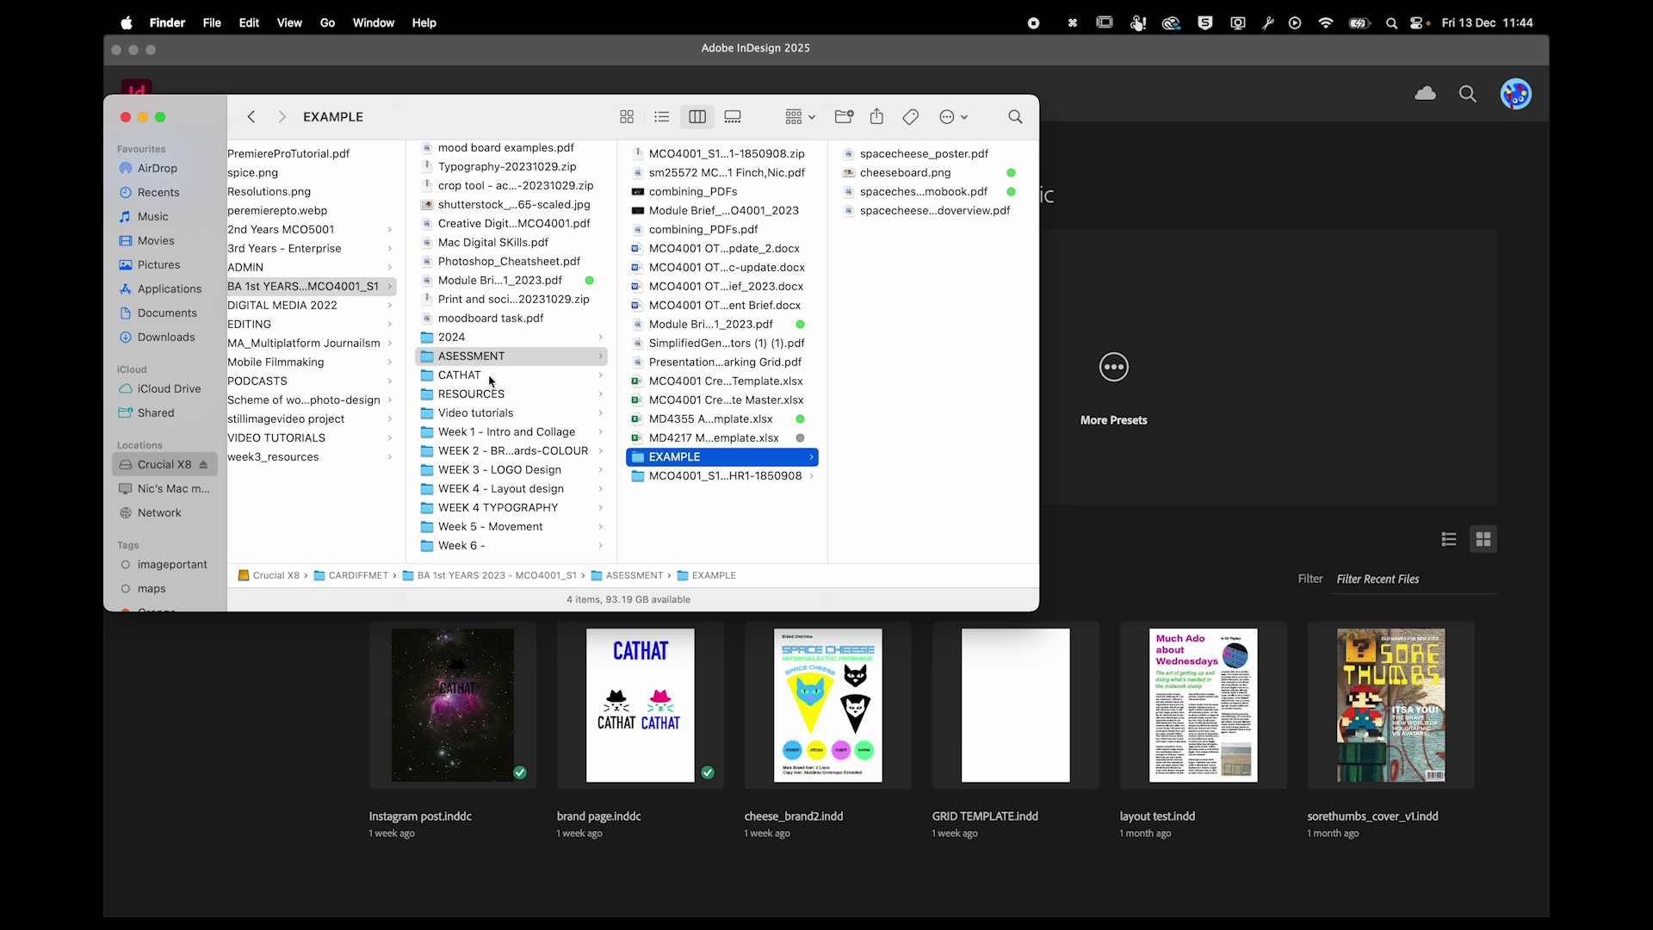
{"action": "left_click", "coordinate": [886, 176]}
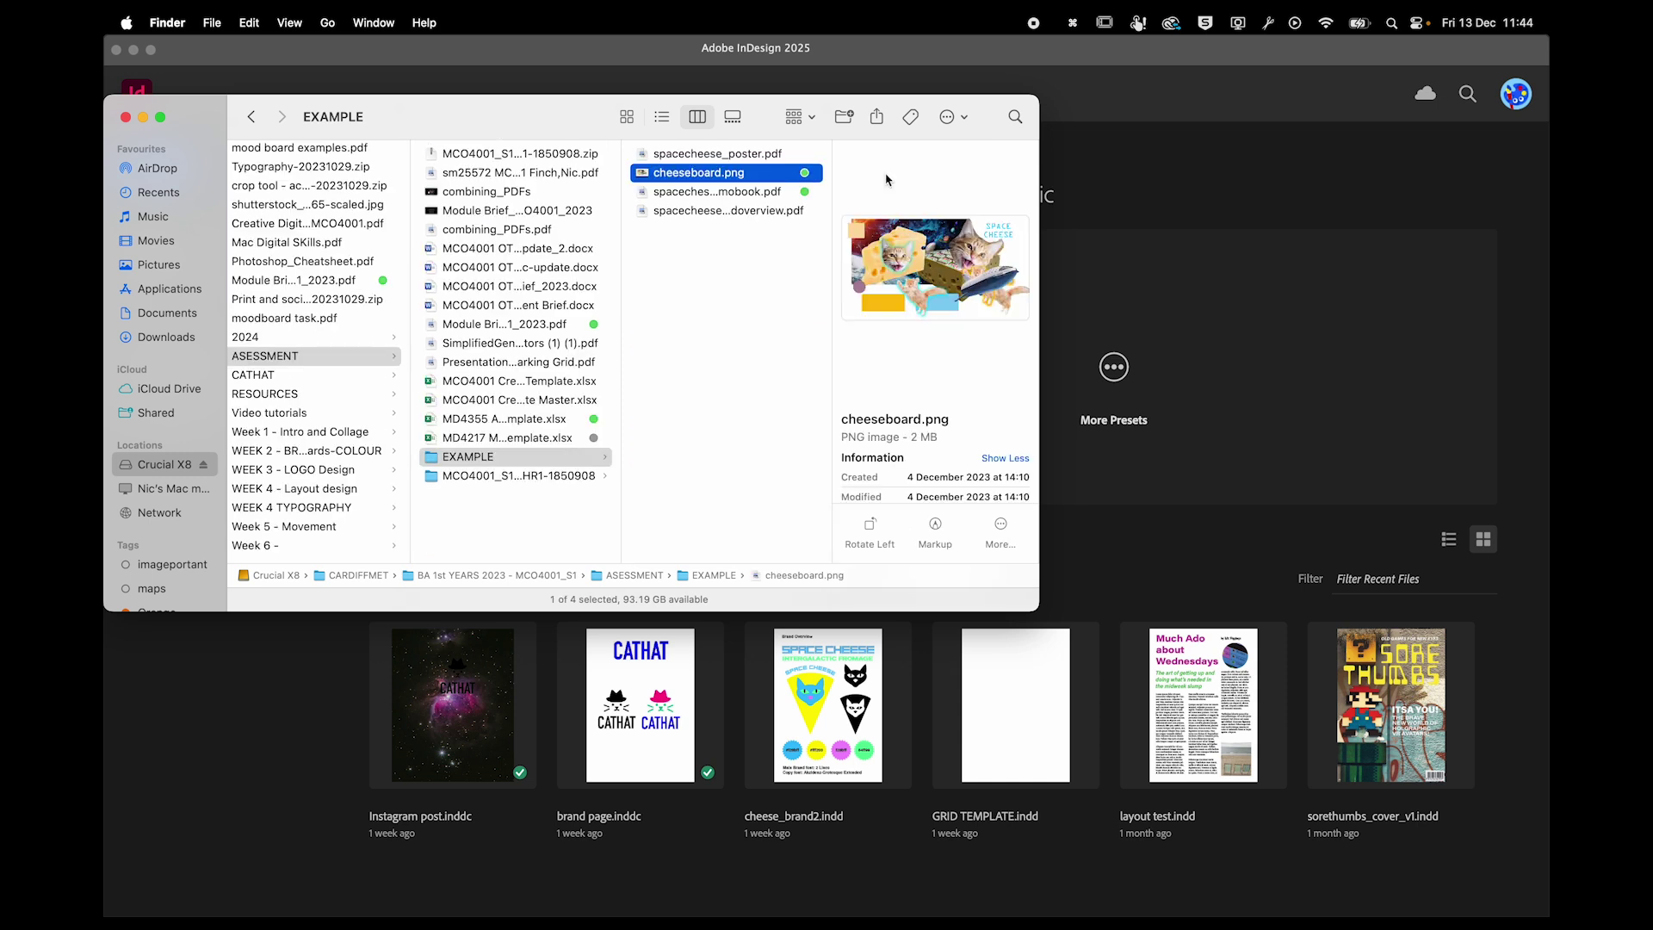
{"action": "key", "text": "space"}
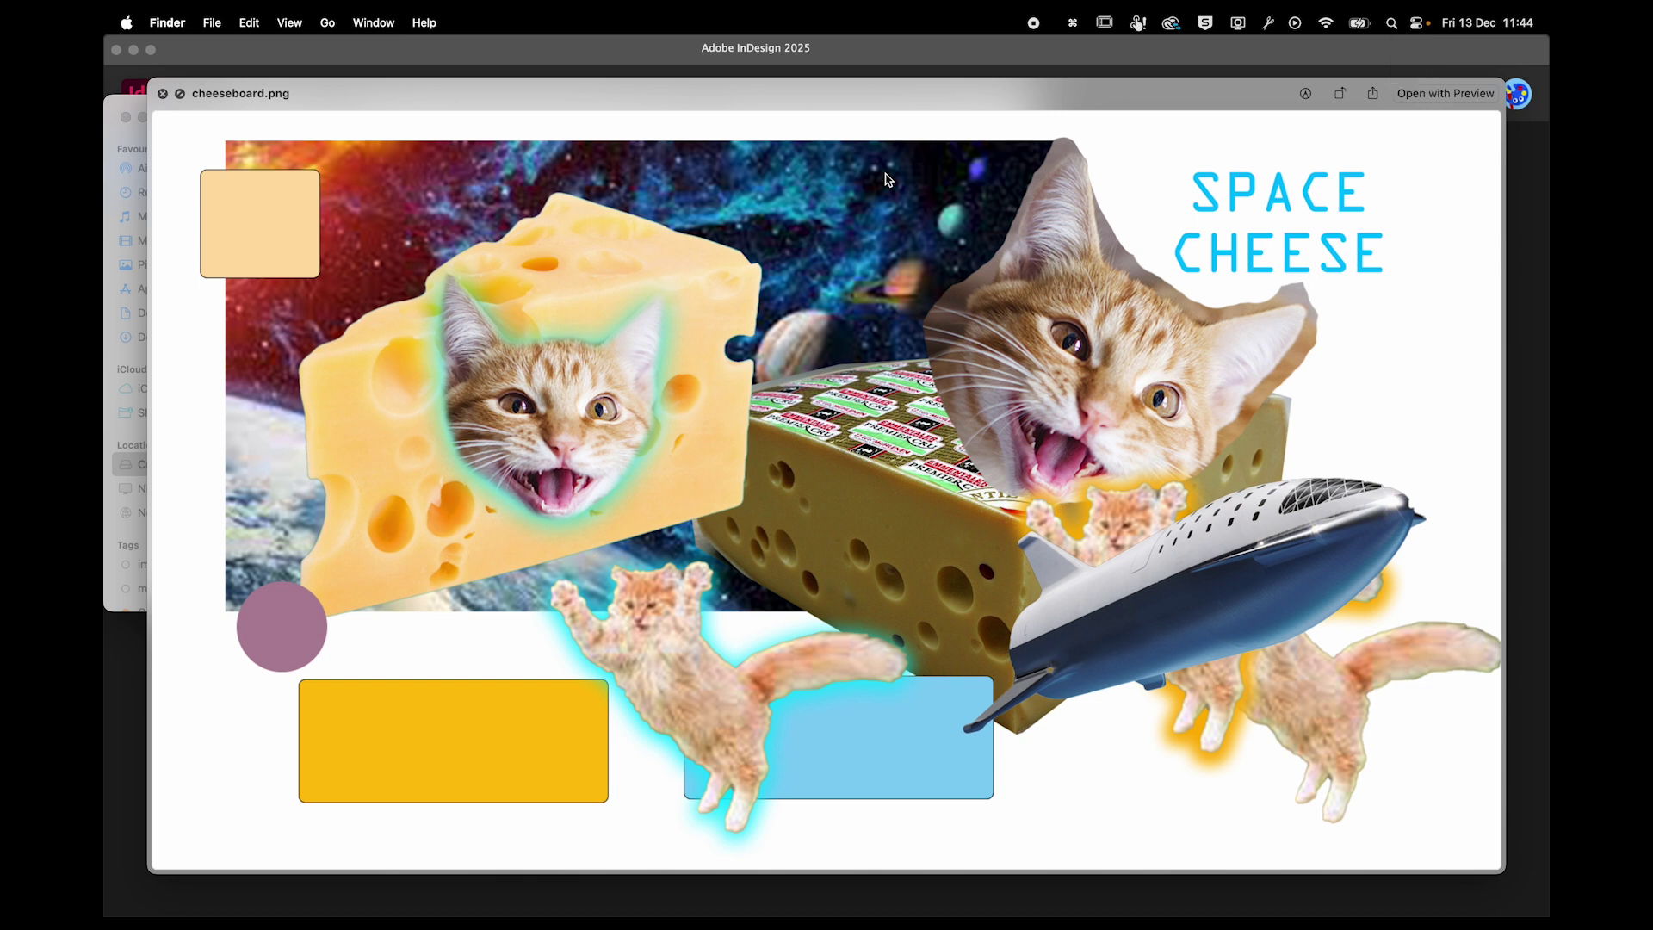
{"action": "key", "text": "space"}
Preview spacecheese_brandoverview.pdf and examine its Moodboard and Brand Overview pages.
{"action": "left_click", "coordinate": [756, 196]}
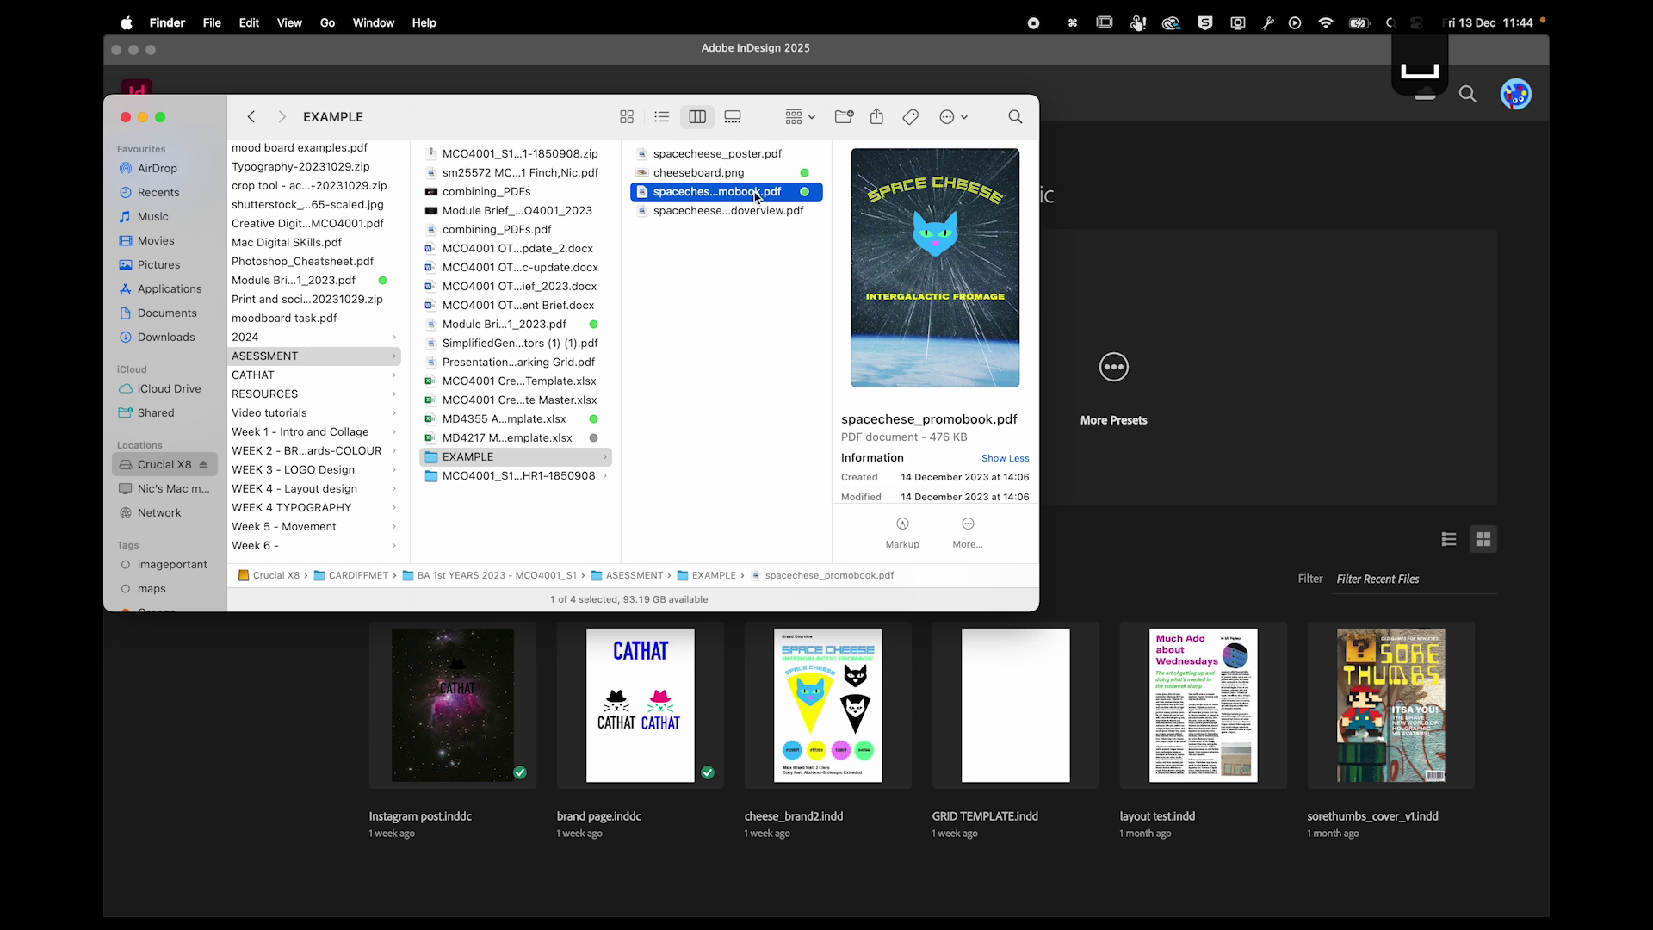
{"action": "left_click", "coordinate": [724, 155]}
{"action": "left_click", "coordinate": [723, 214]}
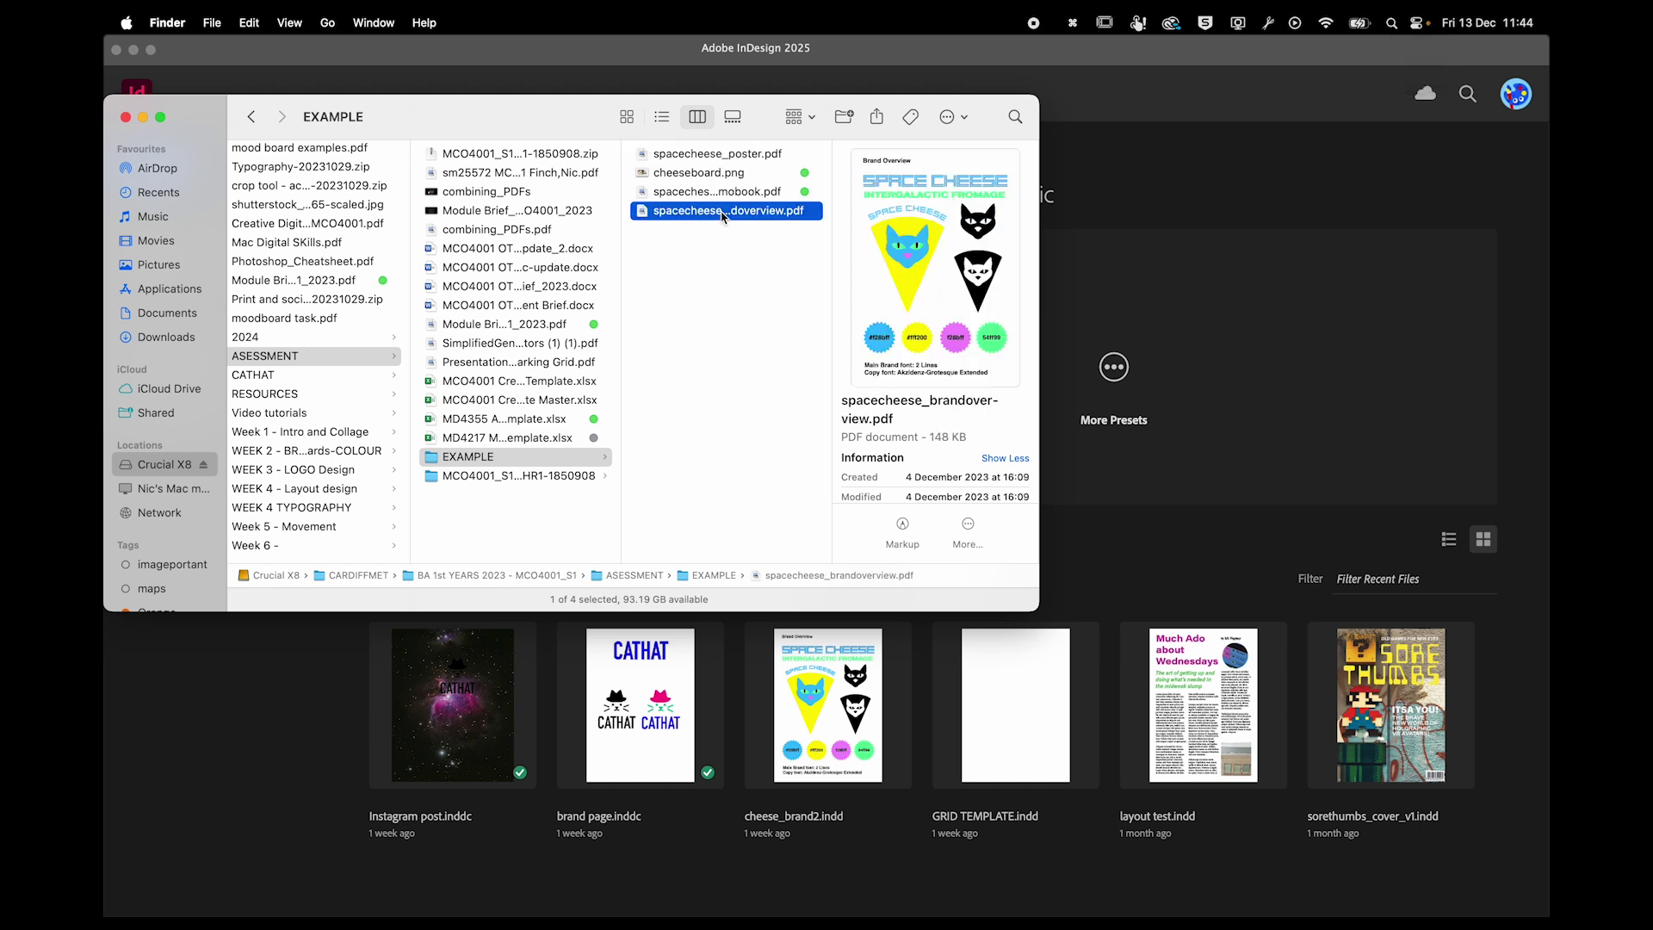
{"action": "left_click", "coordinate": [722, 212]}
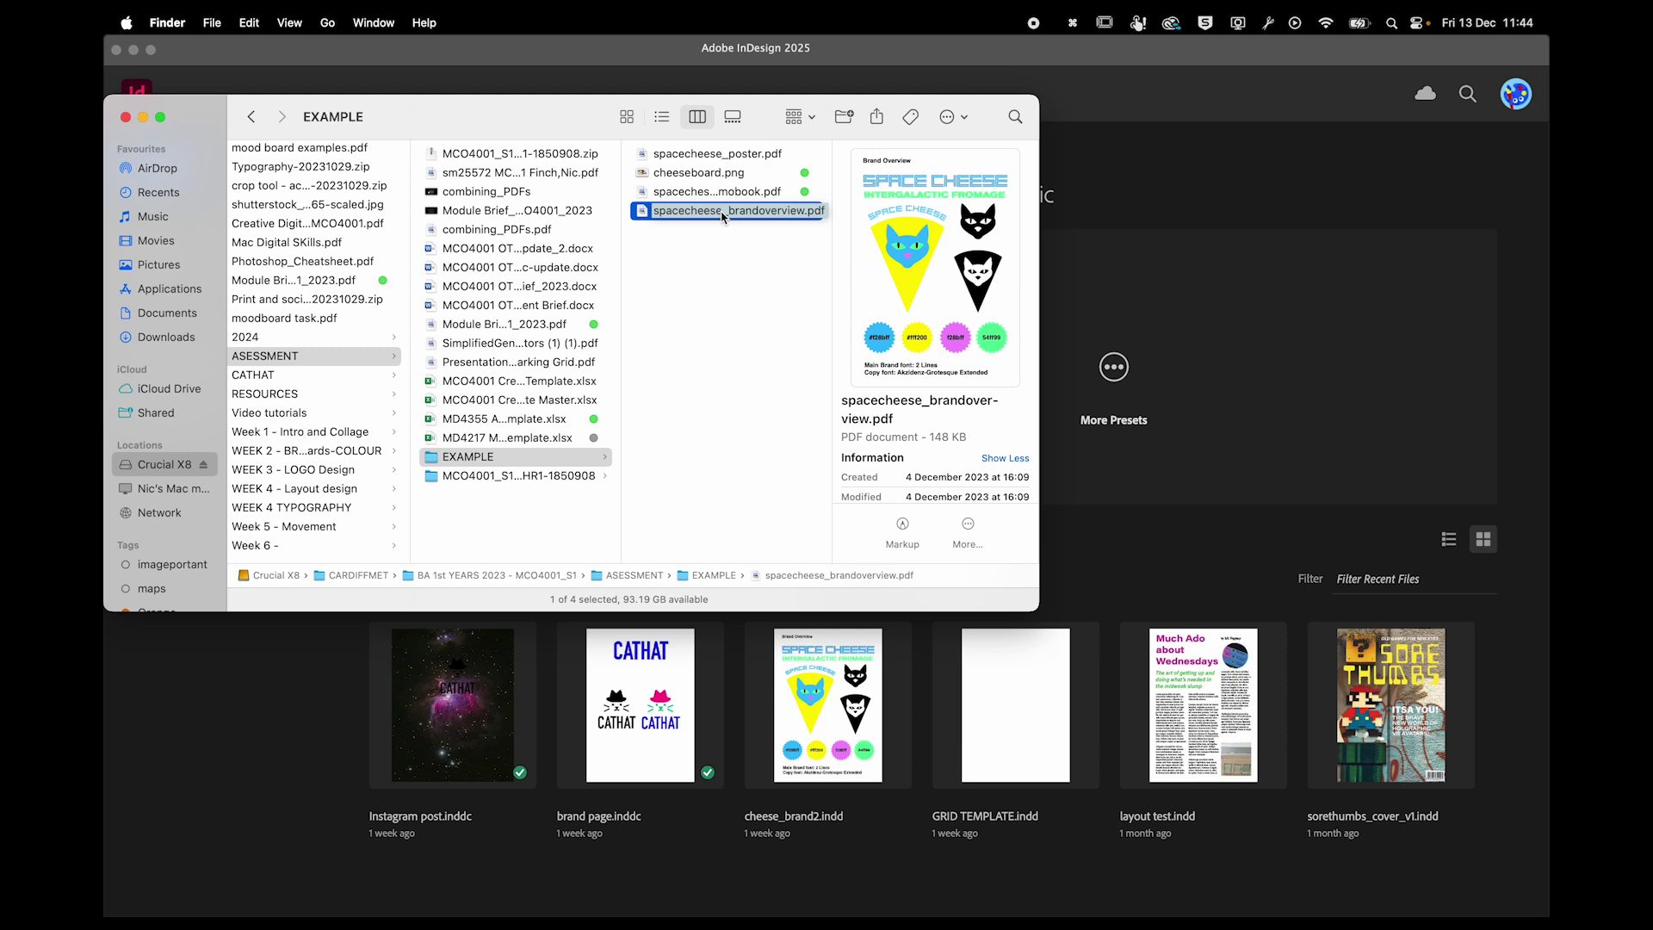
{"action": "key", "text": "space"}
{"action": "left_click", "coordinate": [1092, 299]}
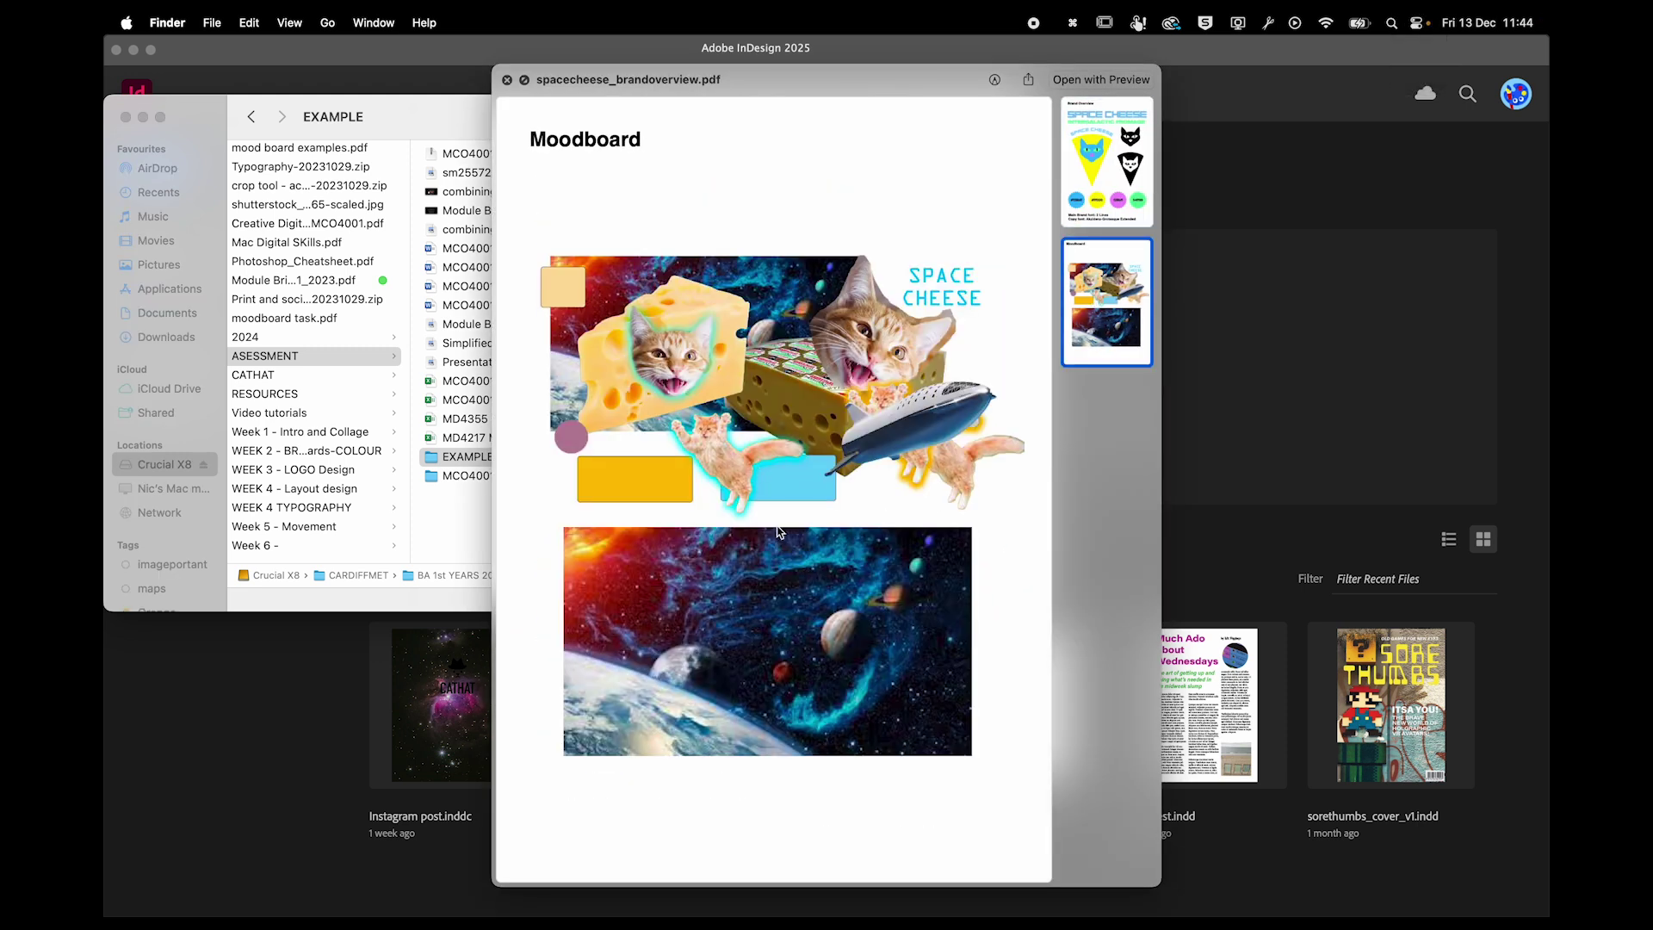
{"action": "left_click", "coordinate": [1111, 191]}
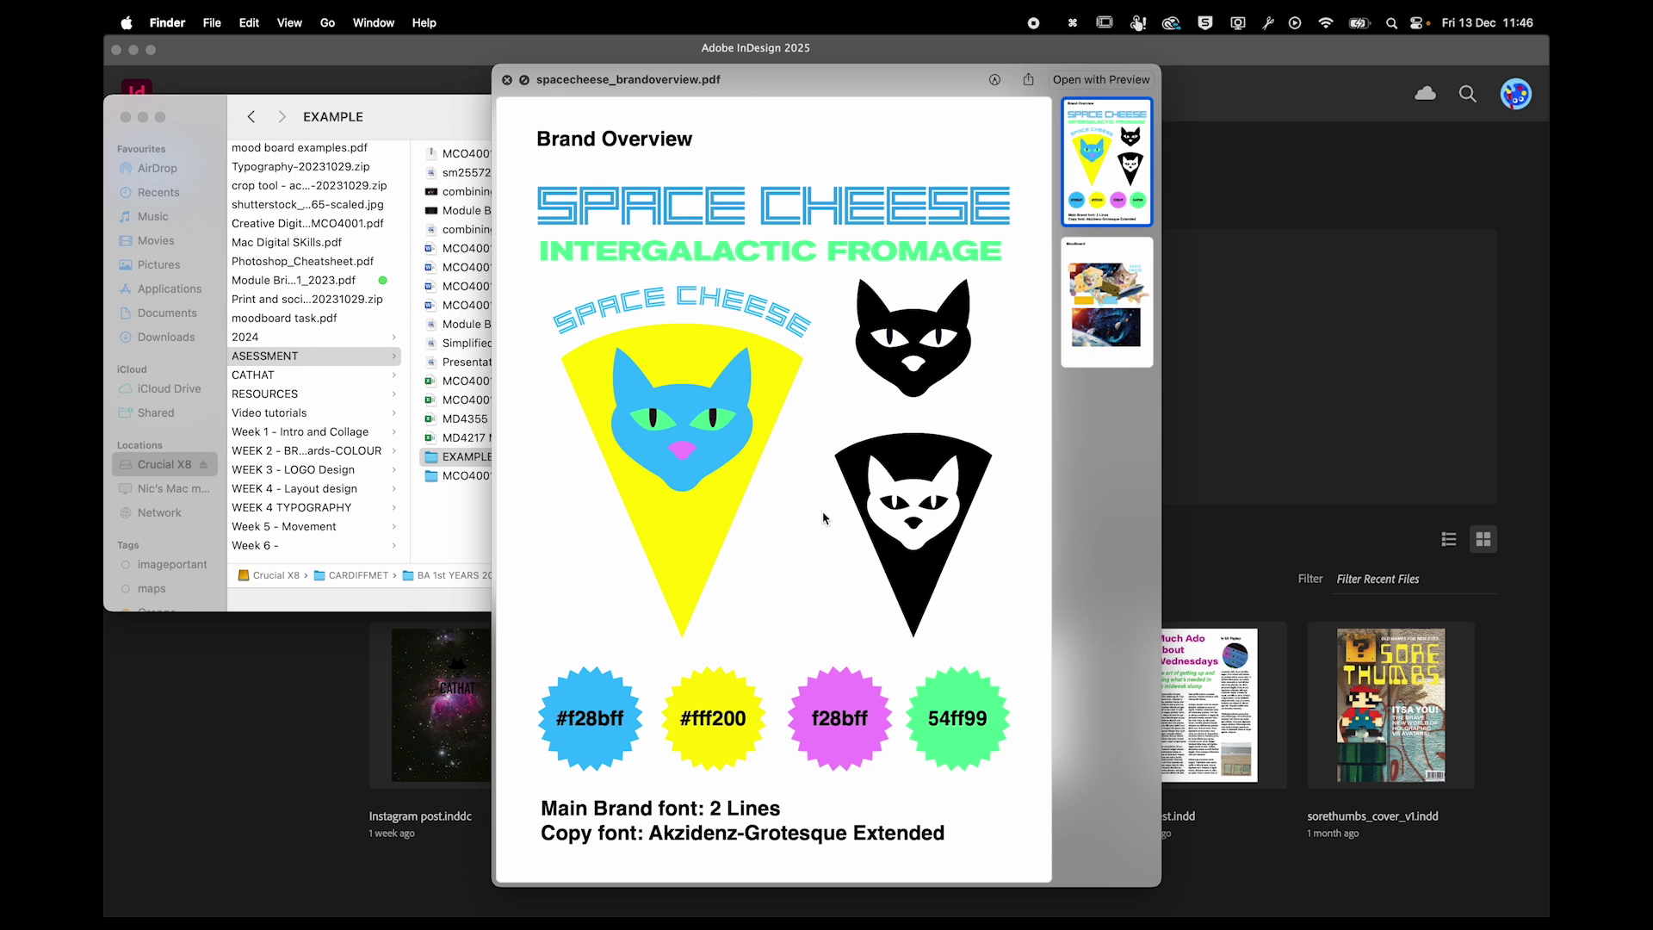
{"action": "key", "text": "space"}
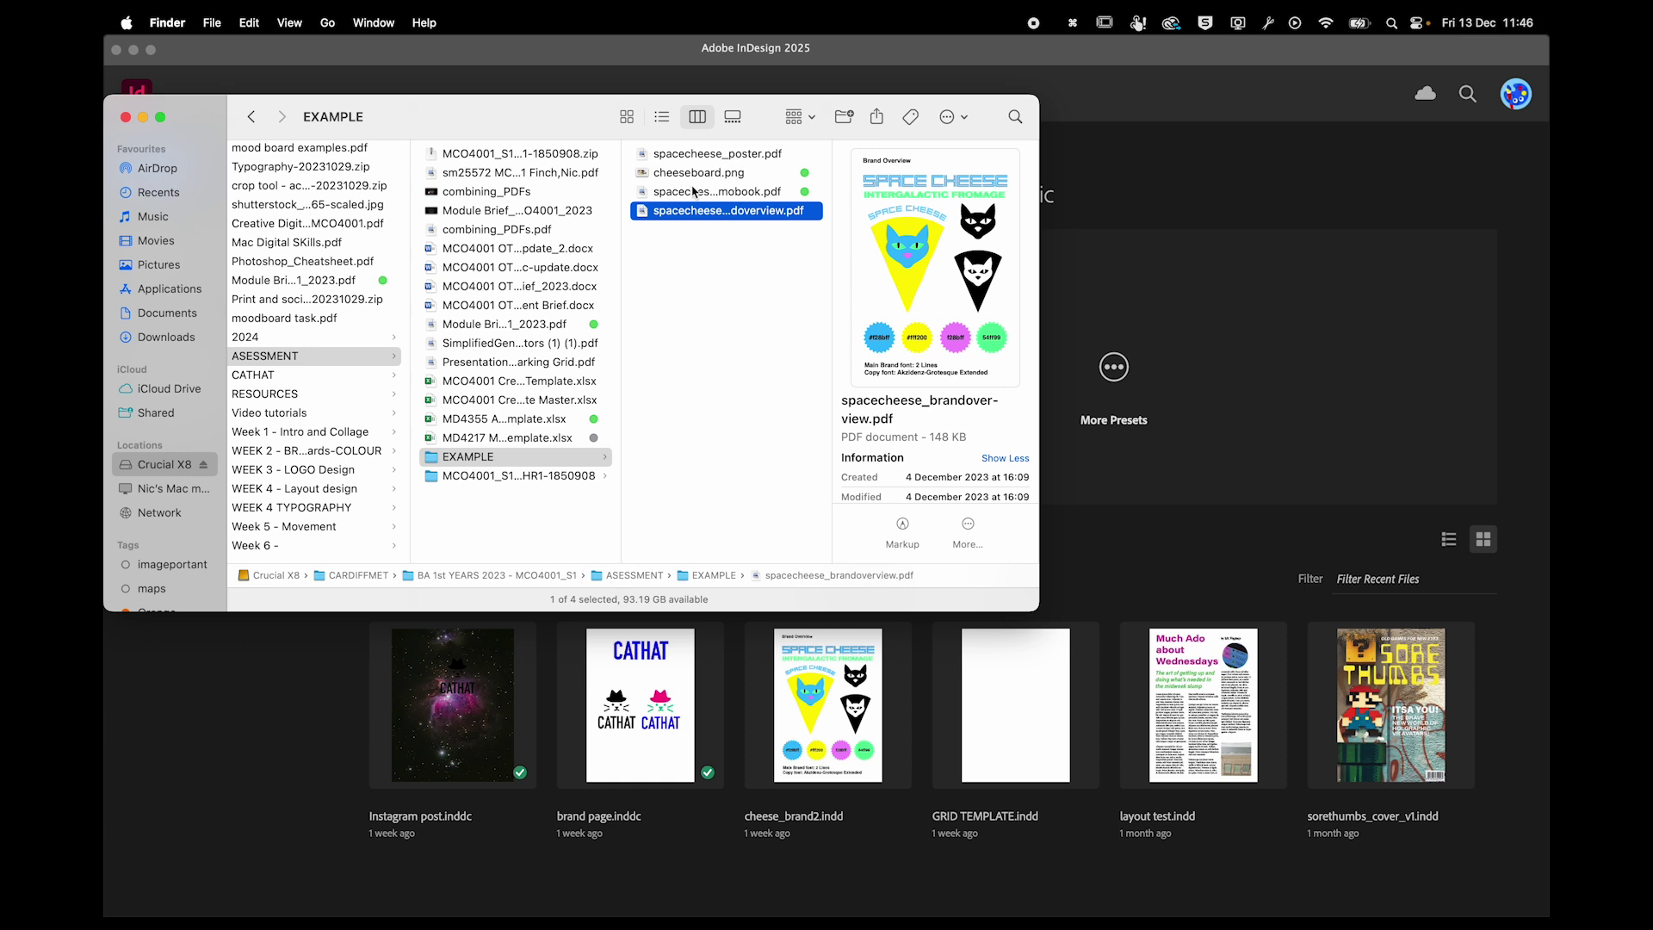
Preview spacechese_promobook.pdf and examine its front cover and inner double-page spread.
{"action": "left_click", "coordinate": [676, 156]}
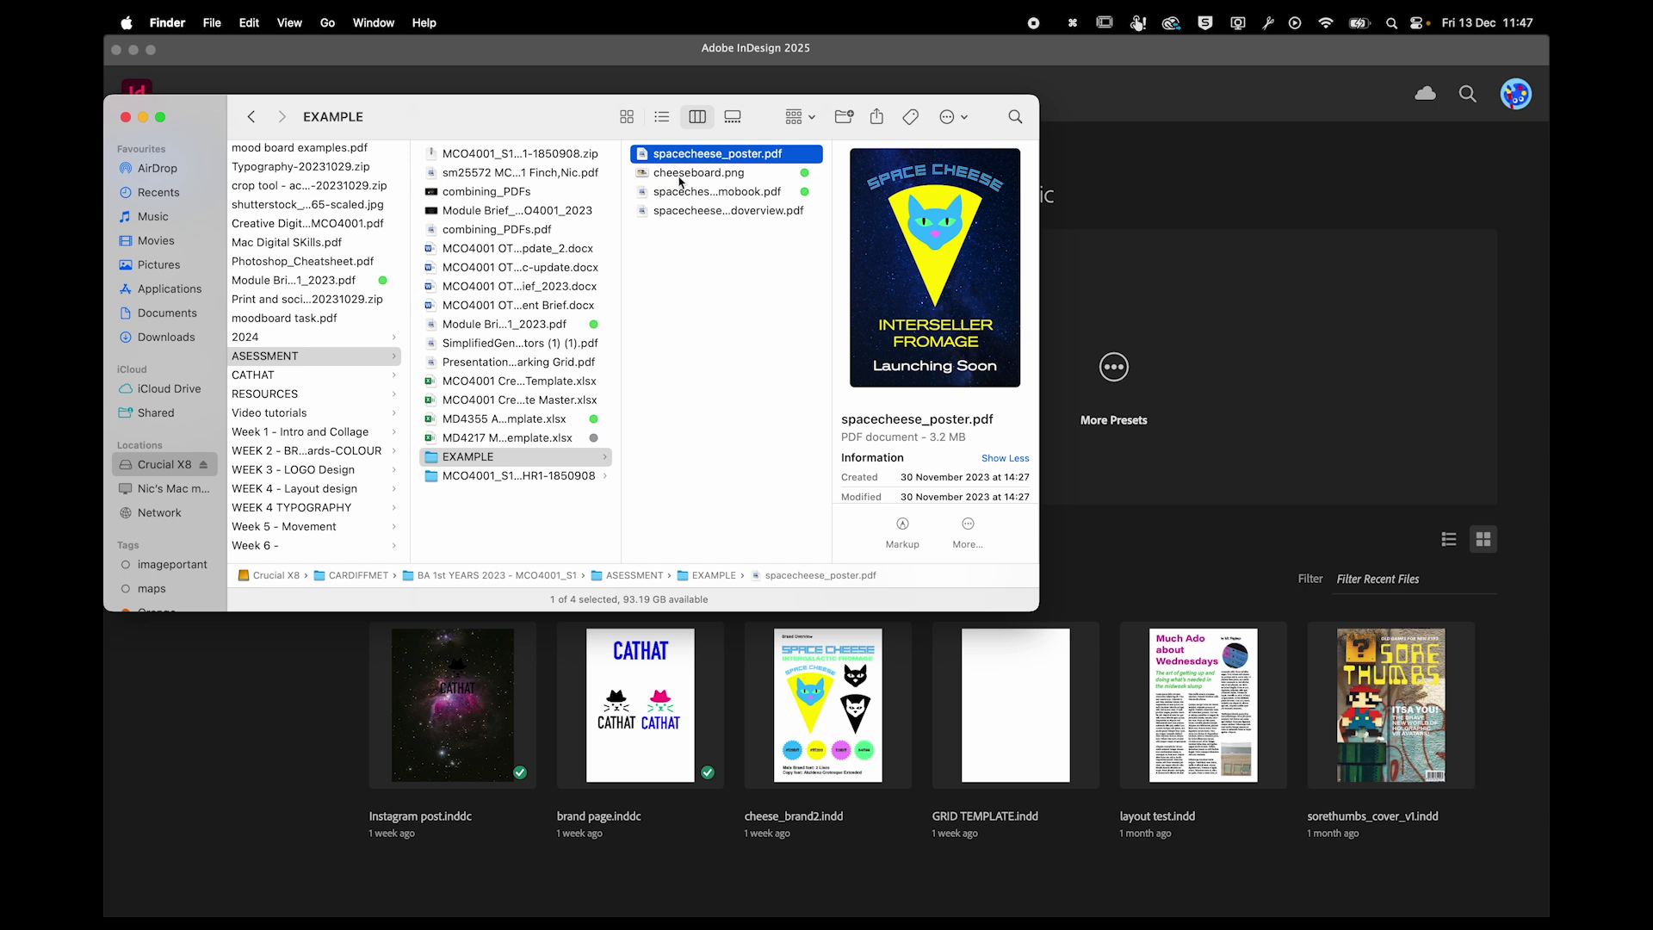
{"action": "left_click", "coordinate": [686, 195]}
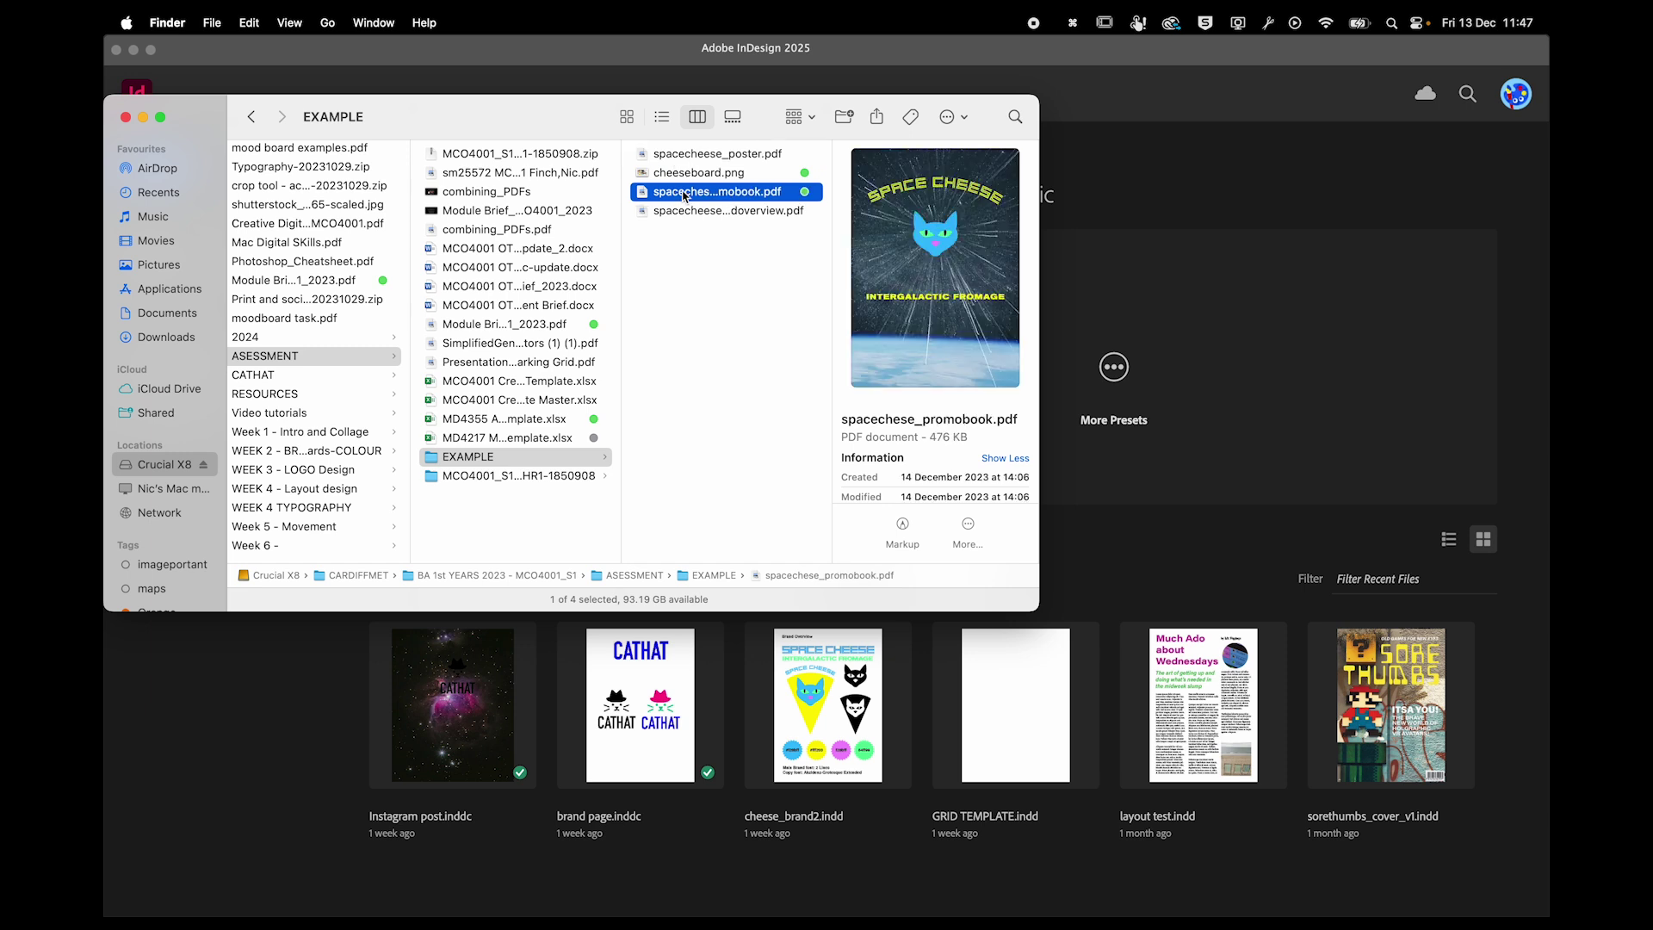
{"action": "left_click", "coordinate": [685, 193]}
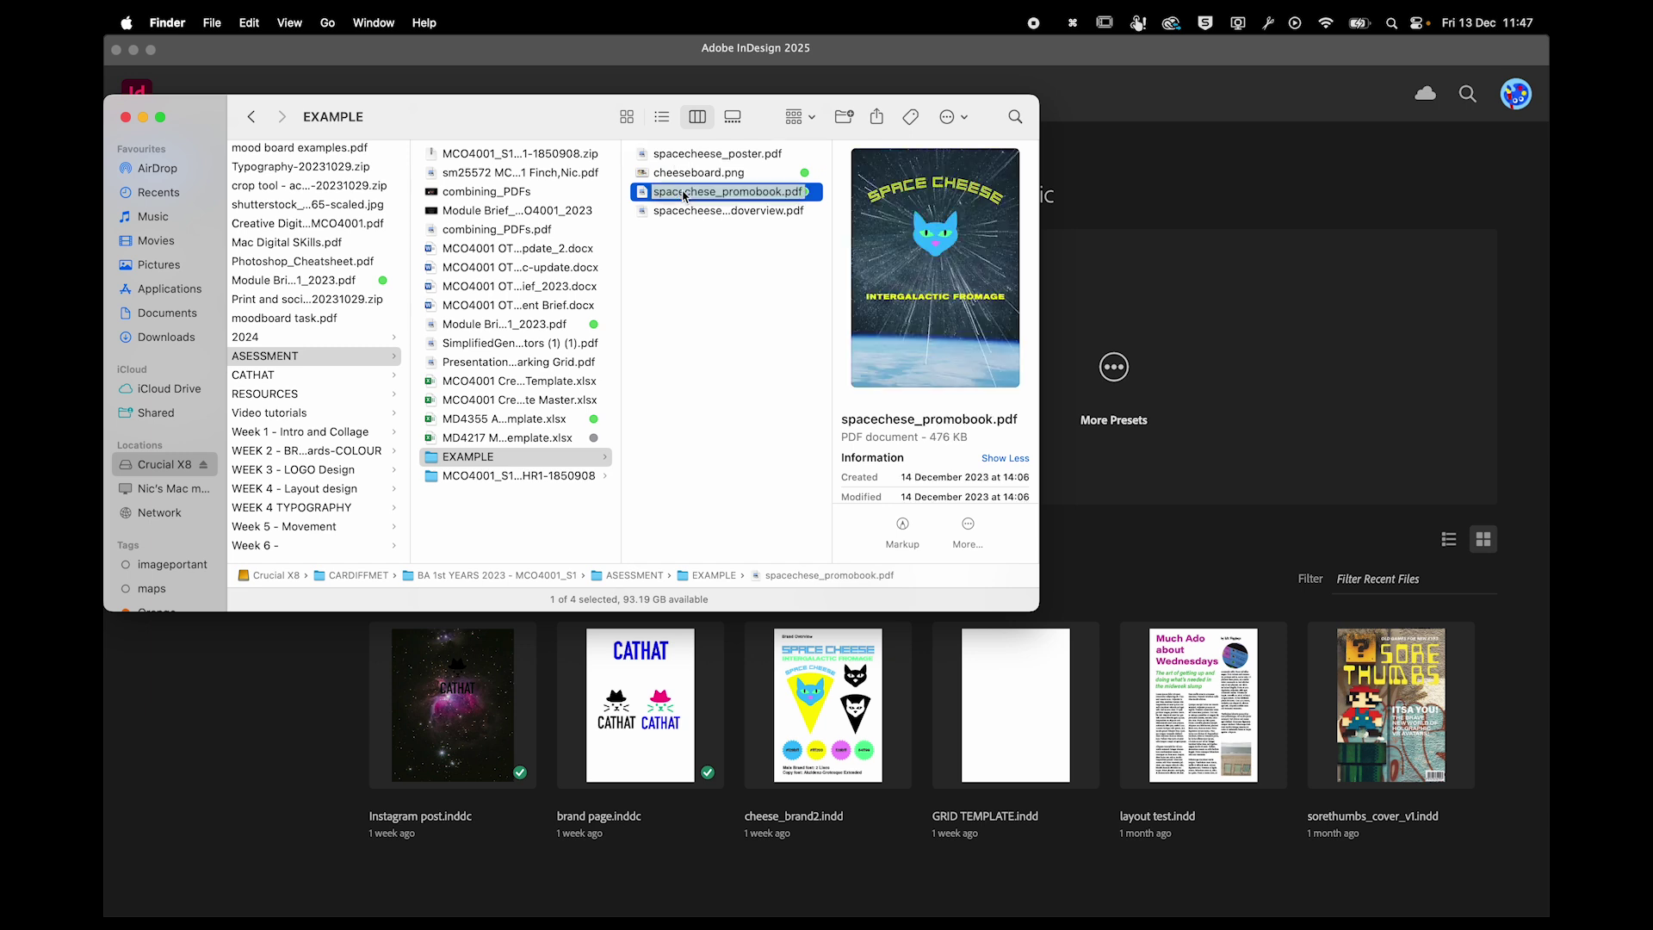
{"action": "key", "text": "space"}
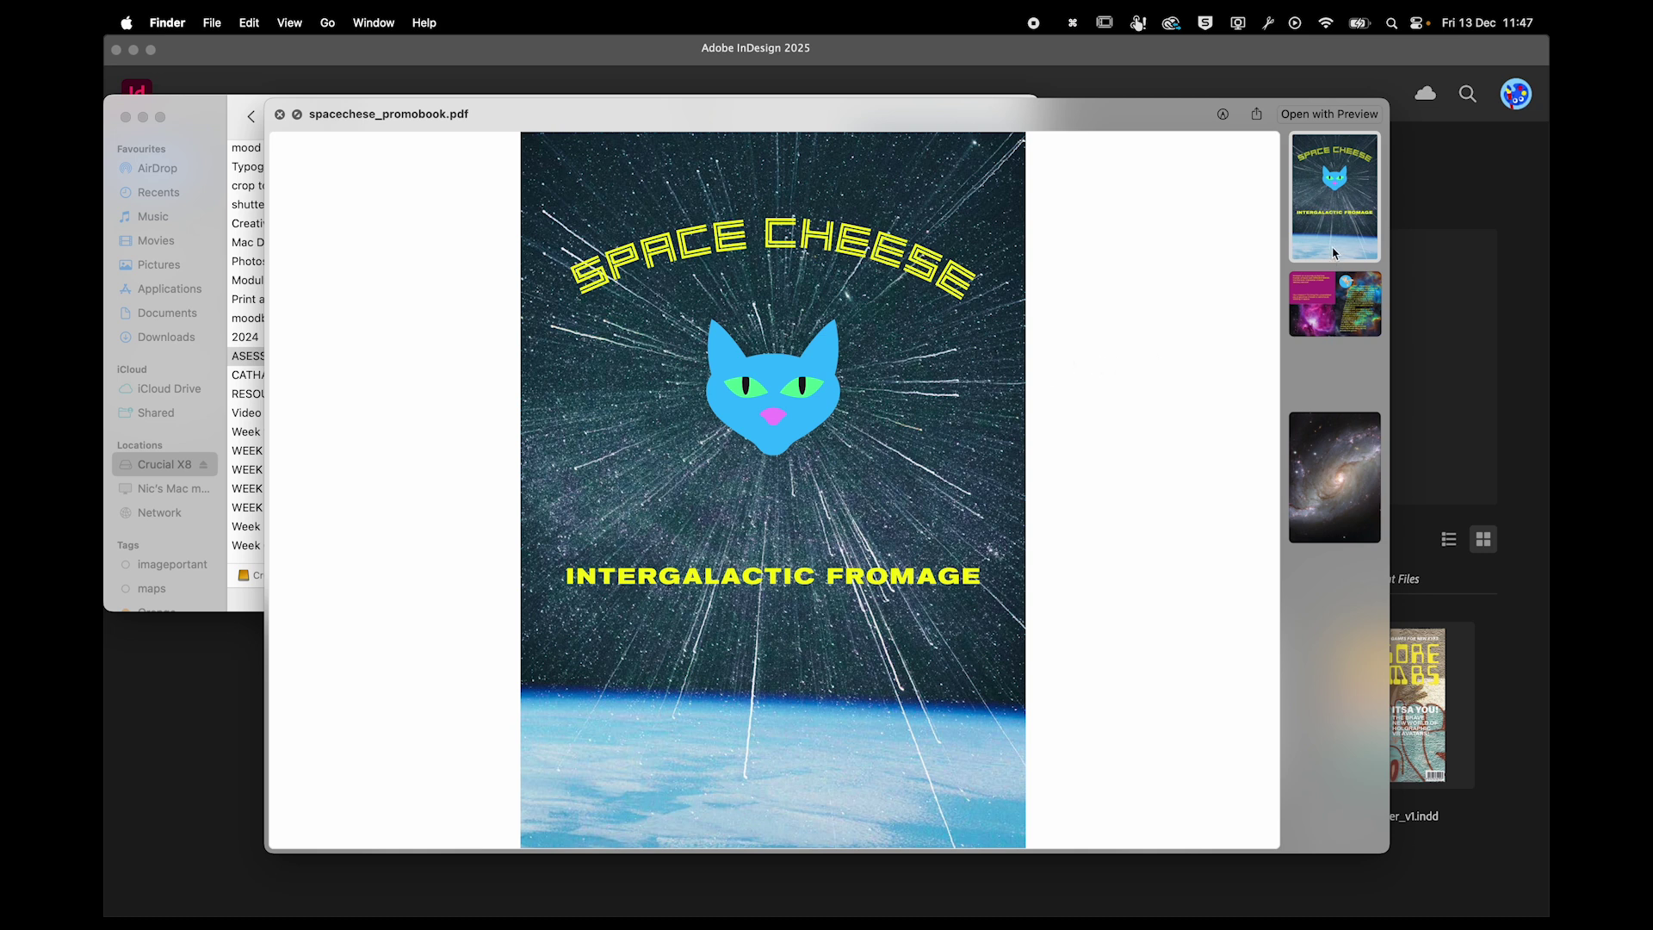
{"action": "left_click", "coordinate": [1348, 284]}
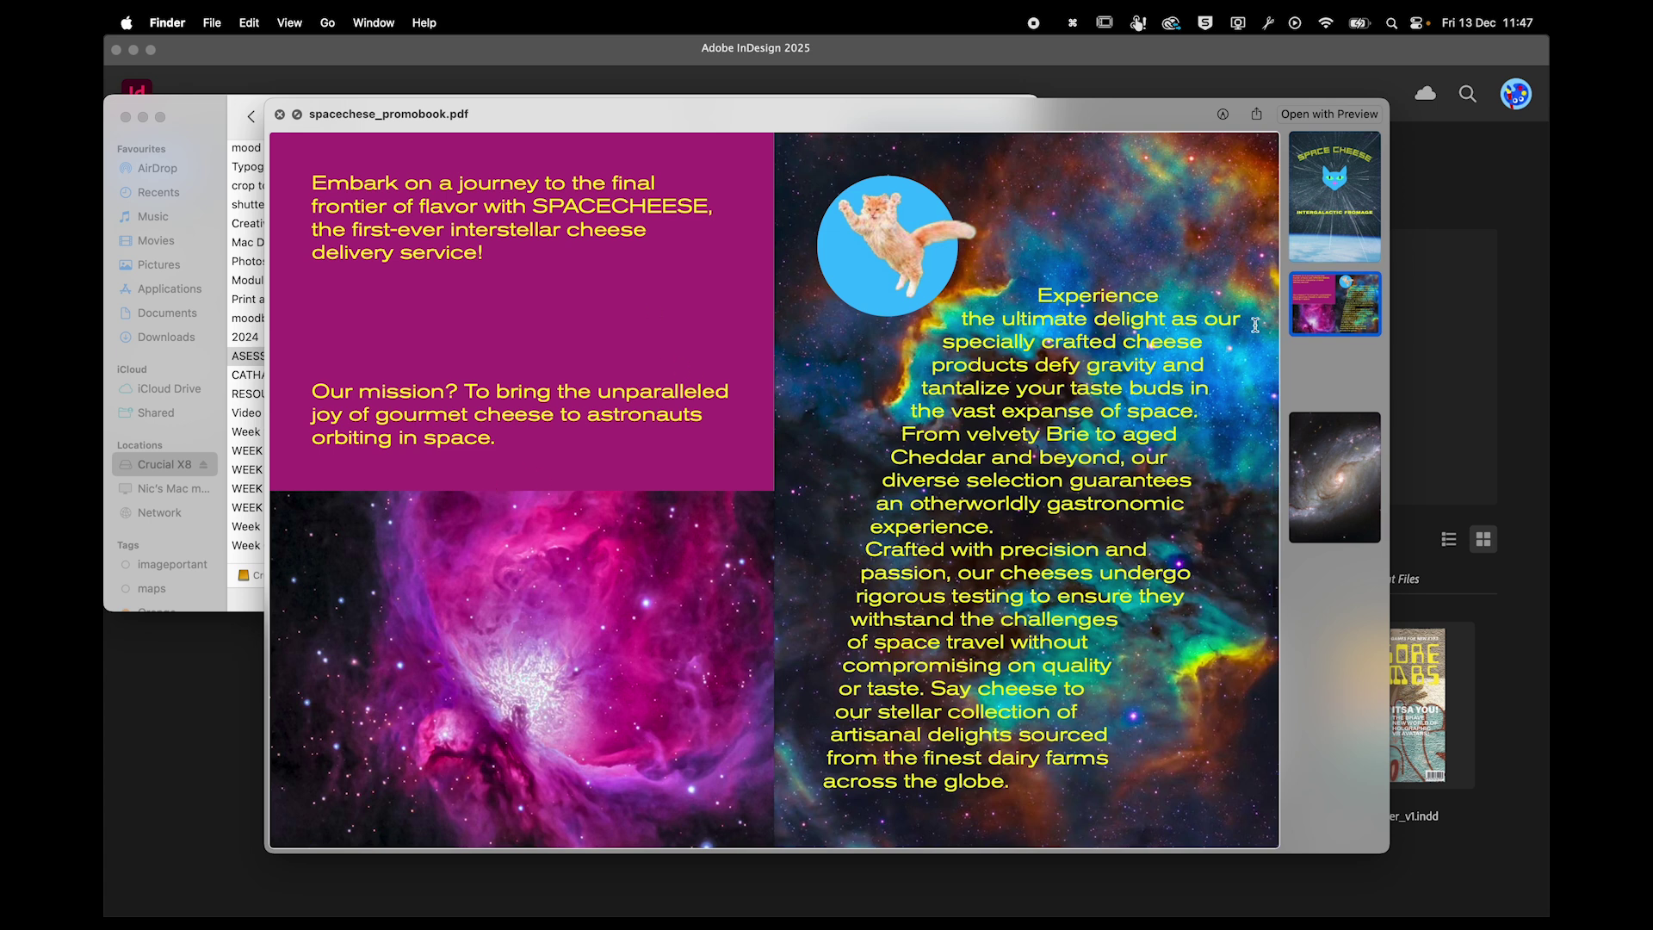
{"action": "left_click", "coordinate": [1343, 248]}
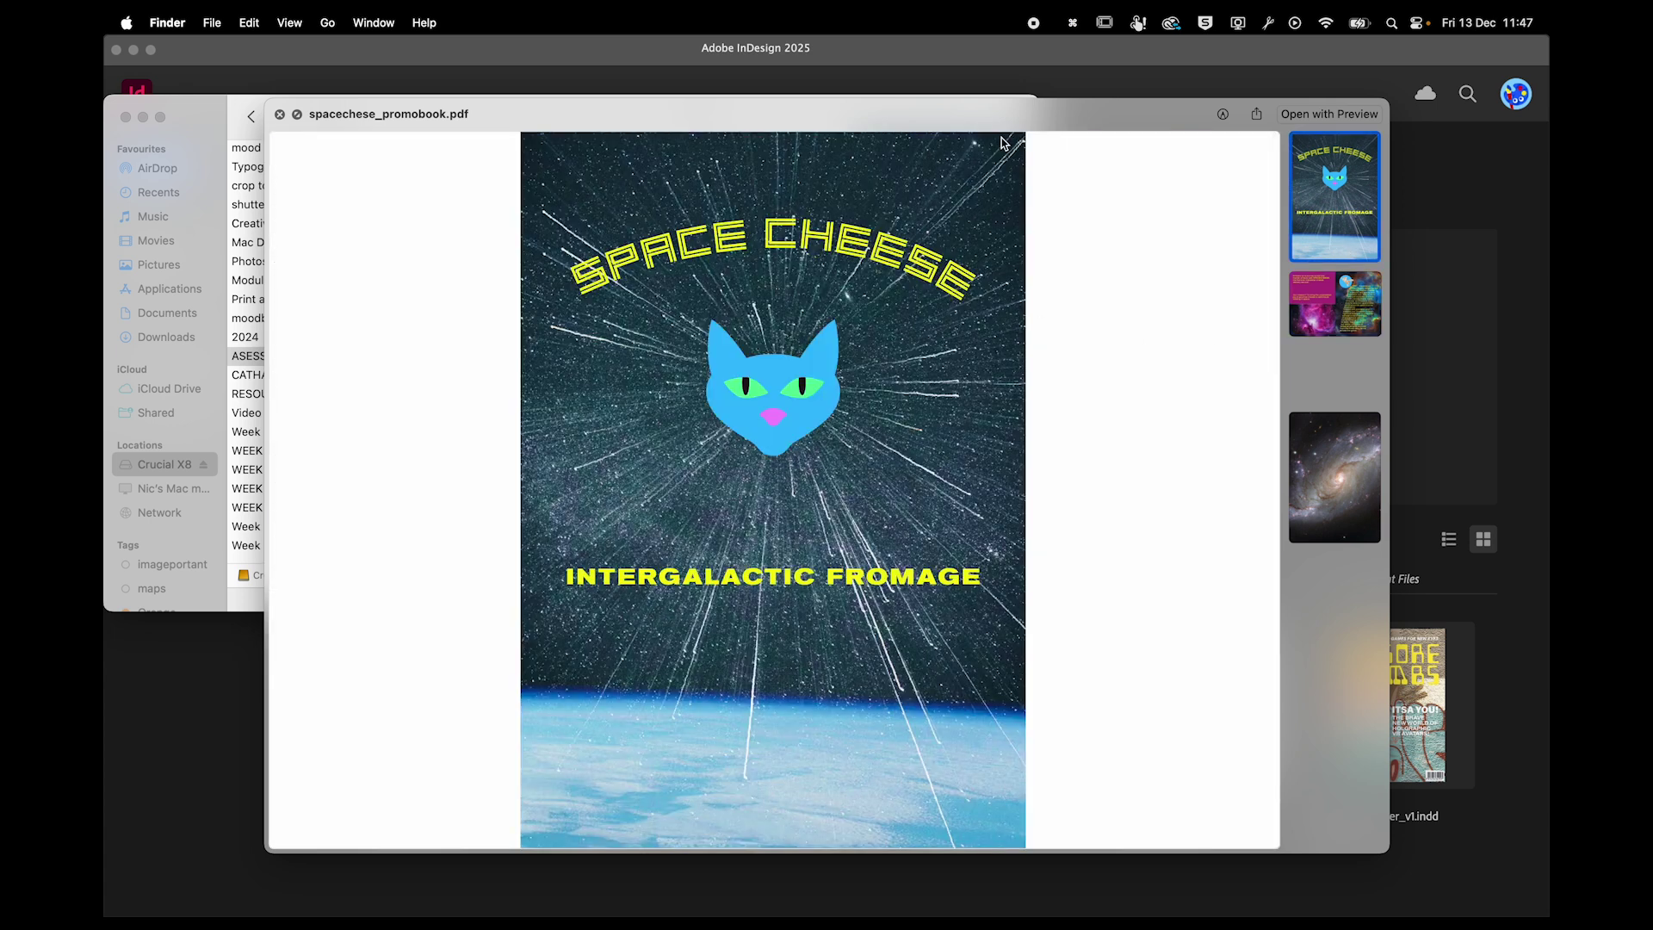
{"action": "left_click_drag", "start_coordinate": [995, 116], "coordinate": [953, 77]}
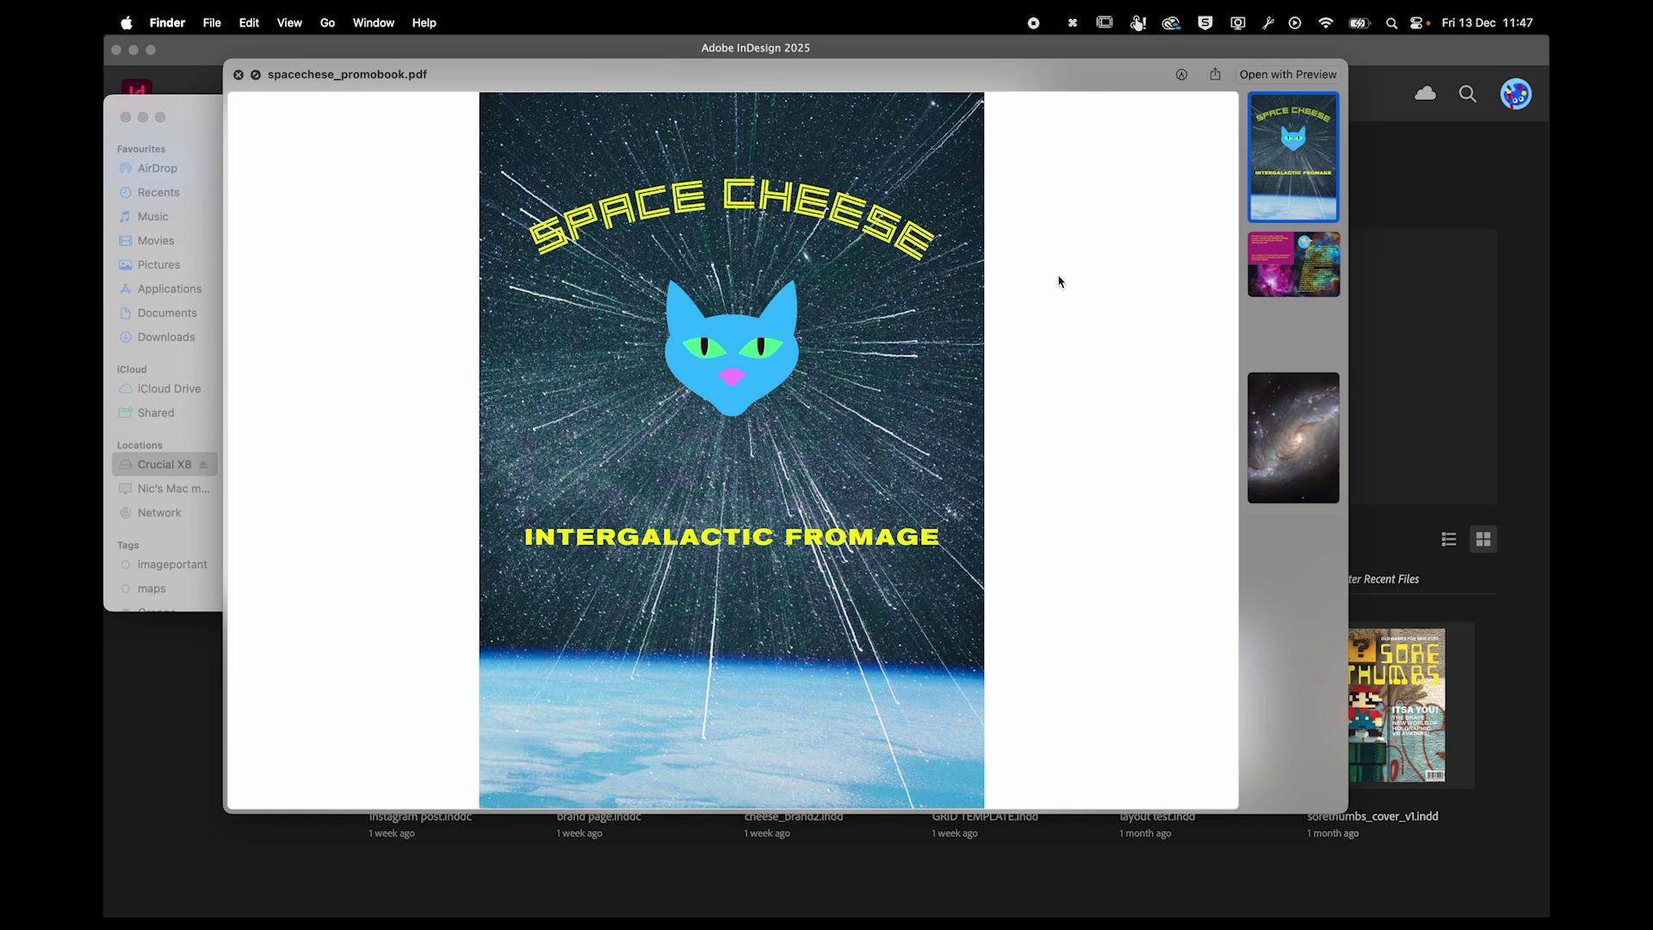
{"action": "left_click", "coordinate": [1289, 269]}
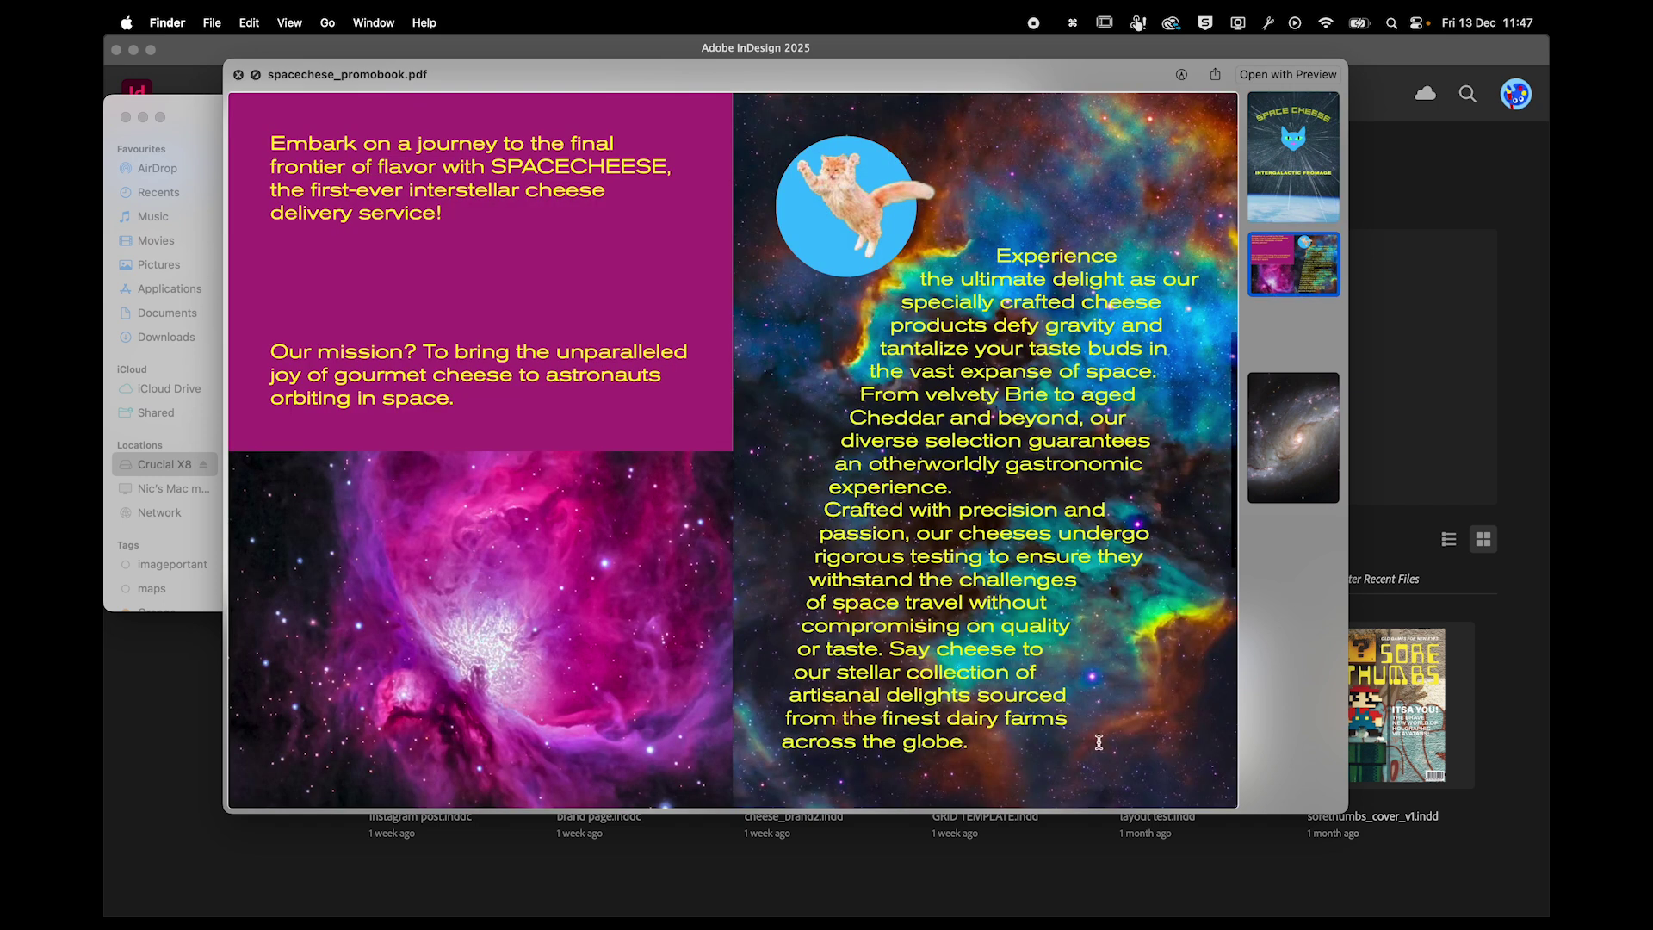
Compare the promo book's inner spread with its galaxy-image back page, and close the preview.
{"action": "left_click", "coordinate": [1353, 839]}
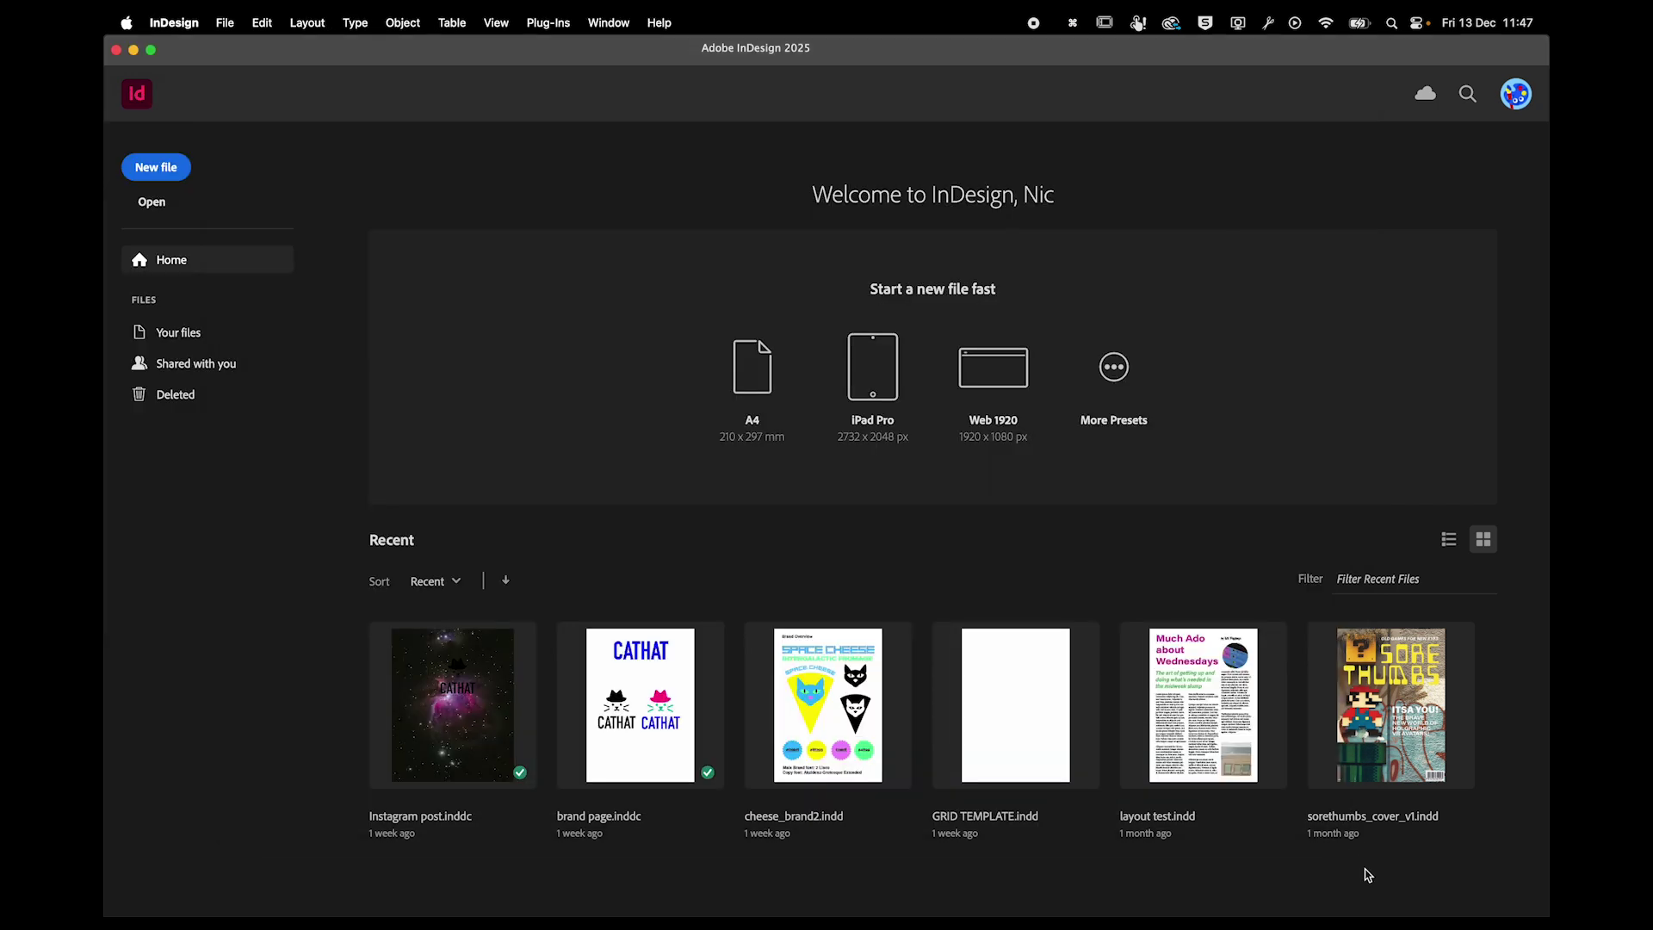
{"action": "key", "text": "super+Tab"}
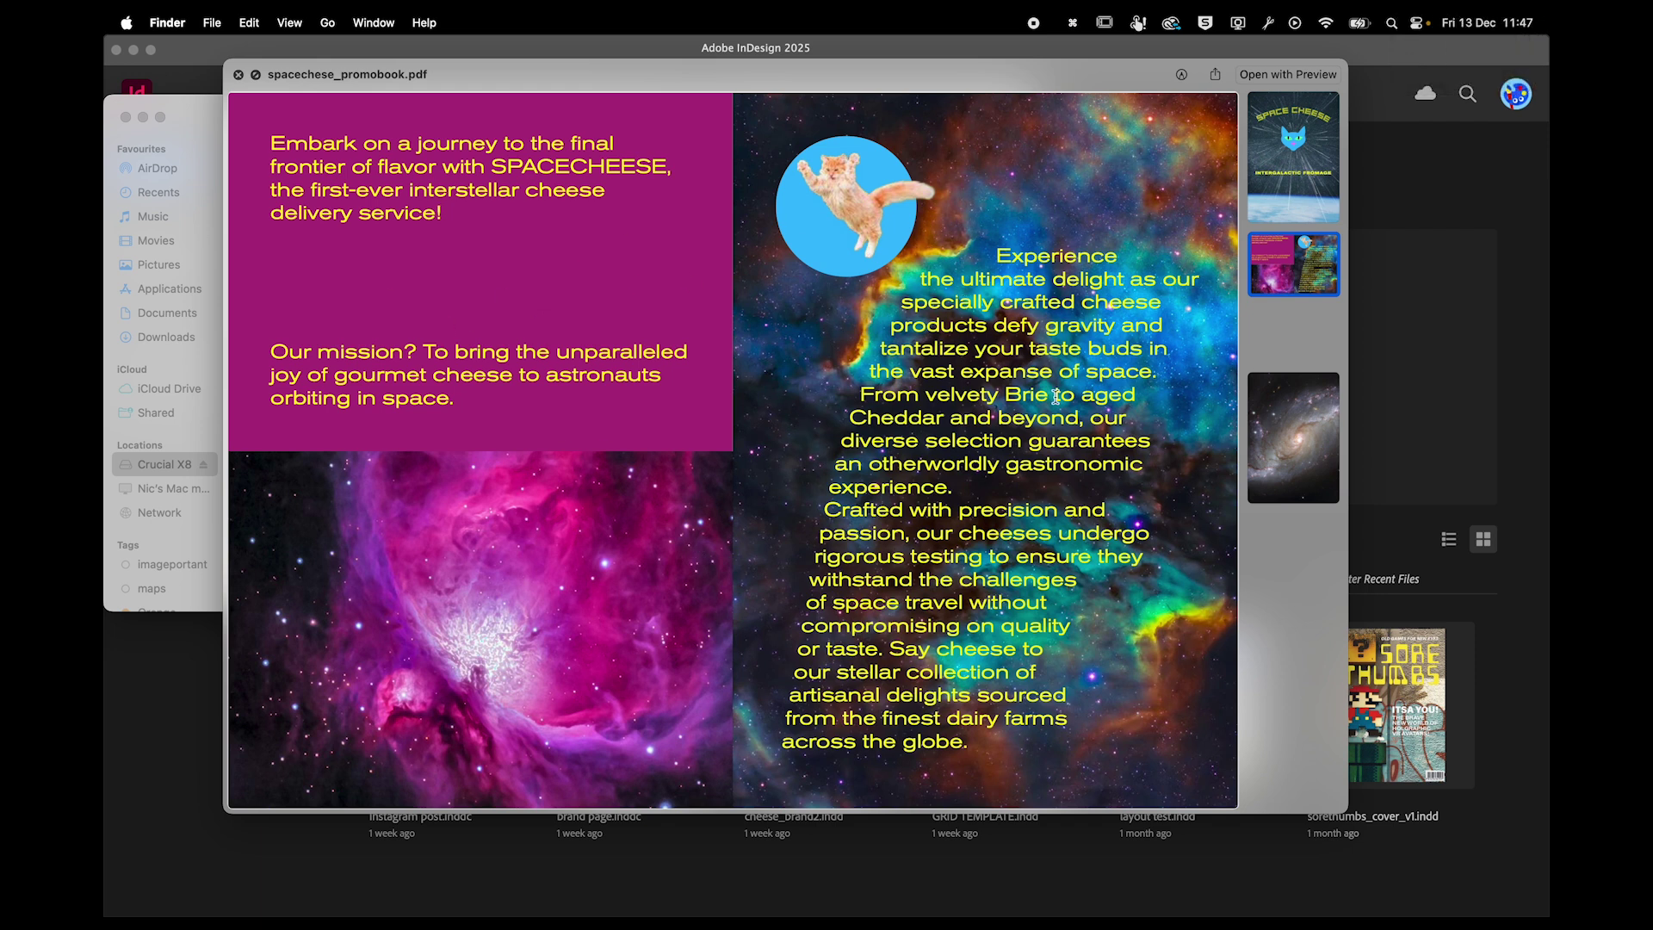
{"action": "left_click", "coordinate": [1279, 442]}
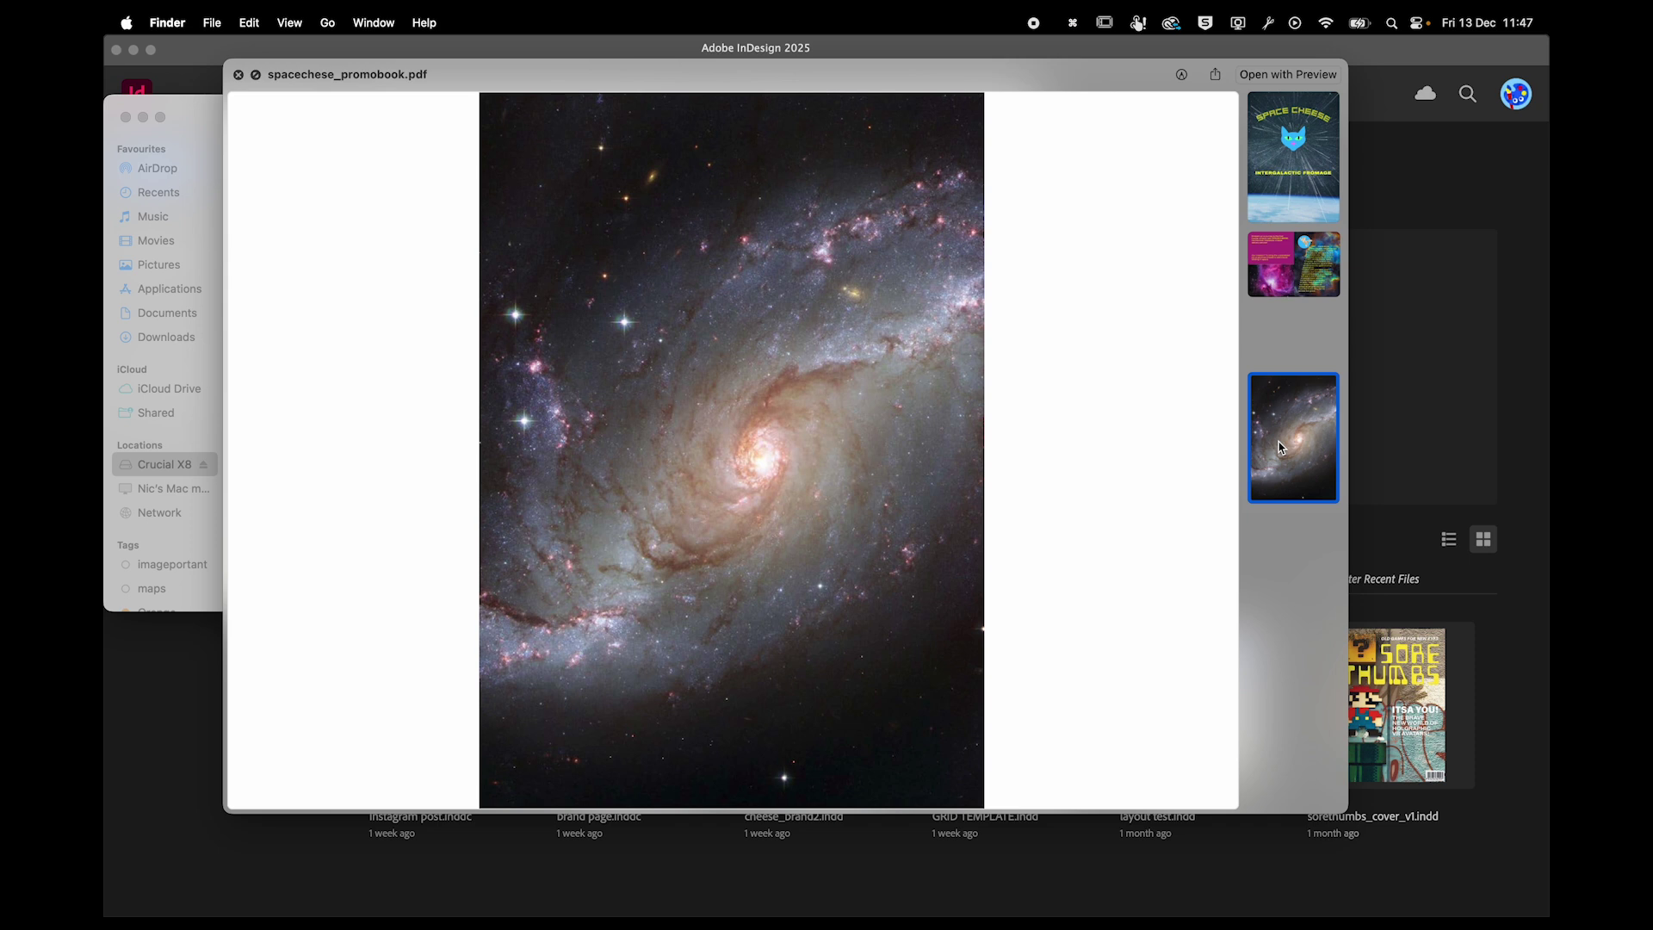
{"action": "left_click", "coordinate": [1284, 239]}
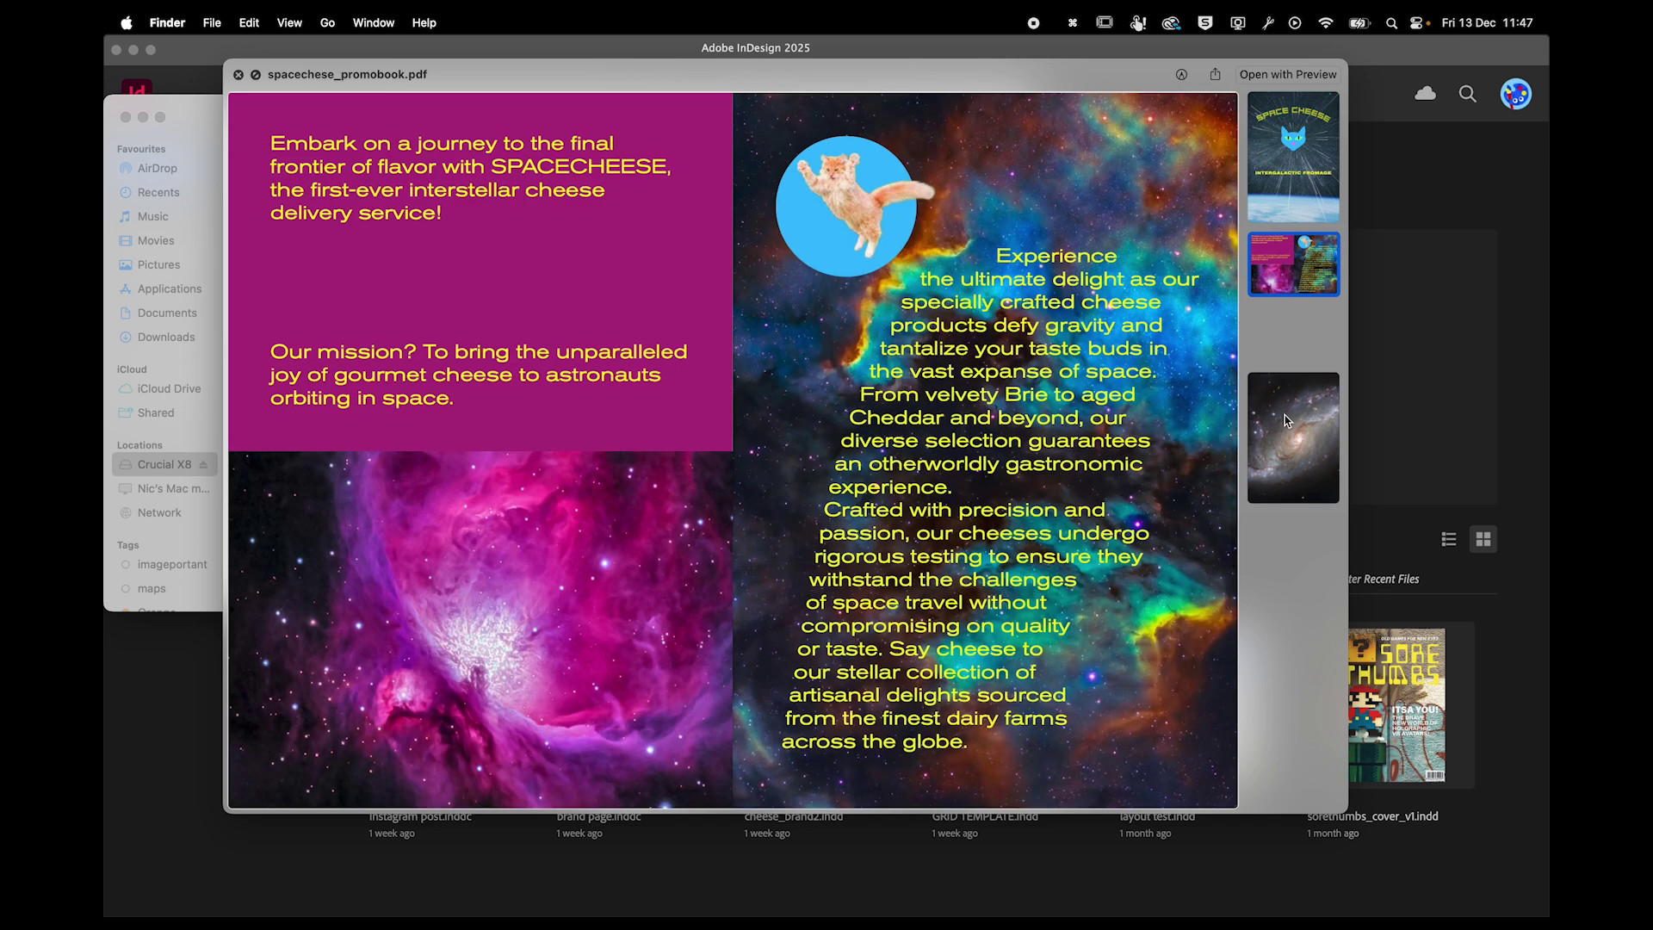
{"action": "left_click", "coordinate": [1284, 416]}
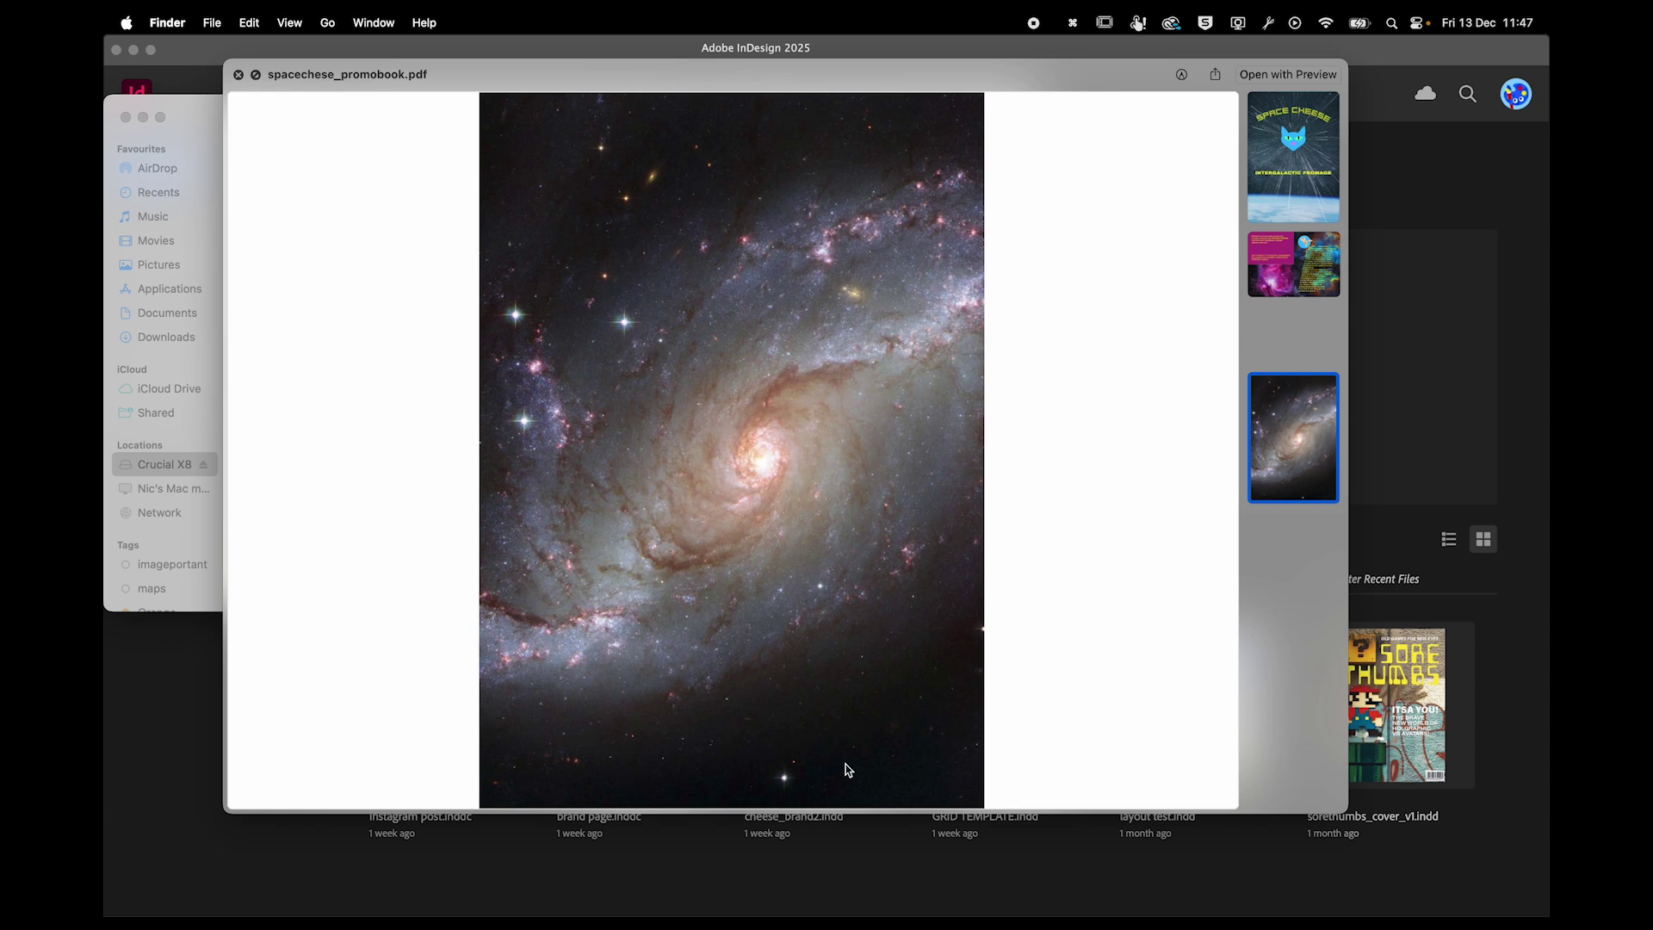
{"action": "key", "text": "space"}
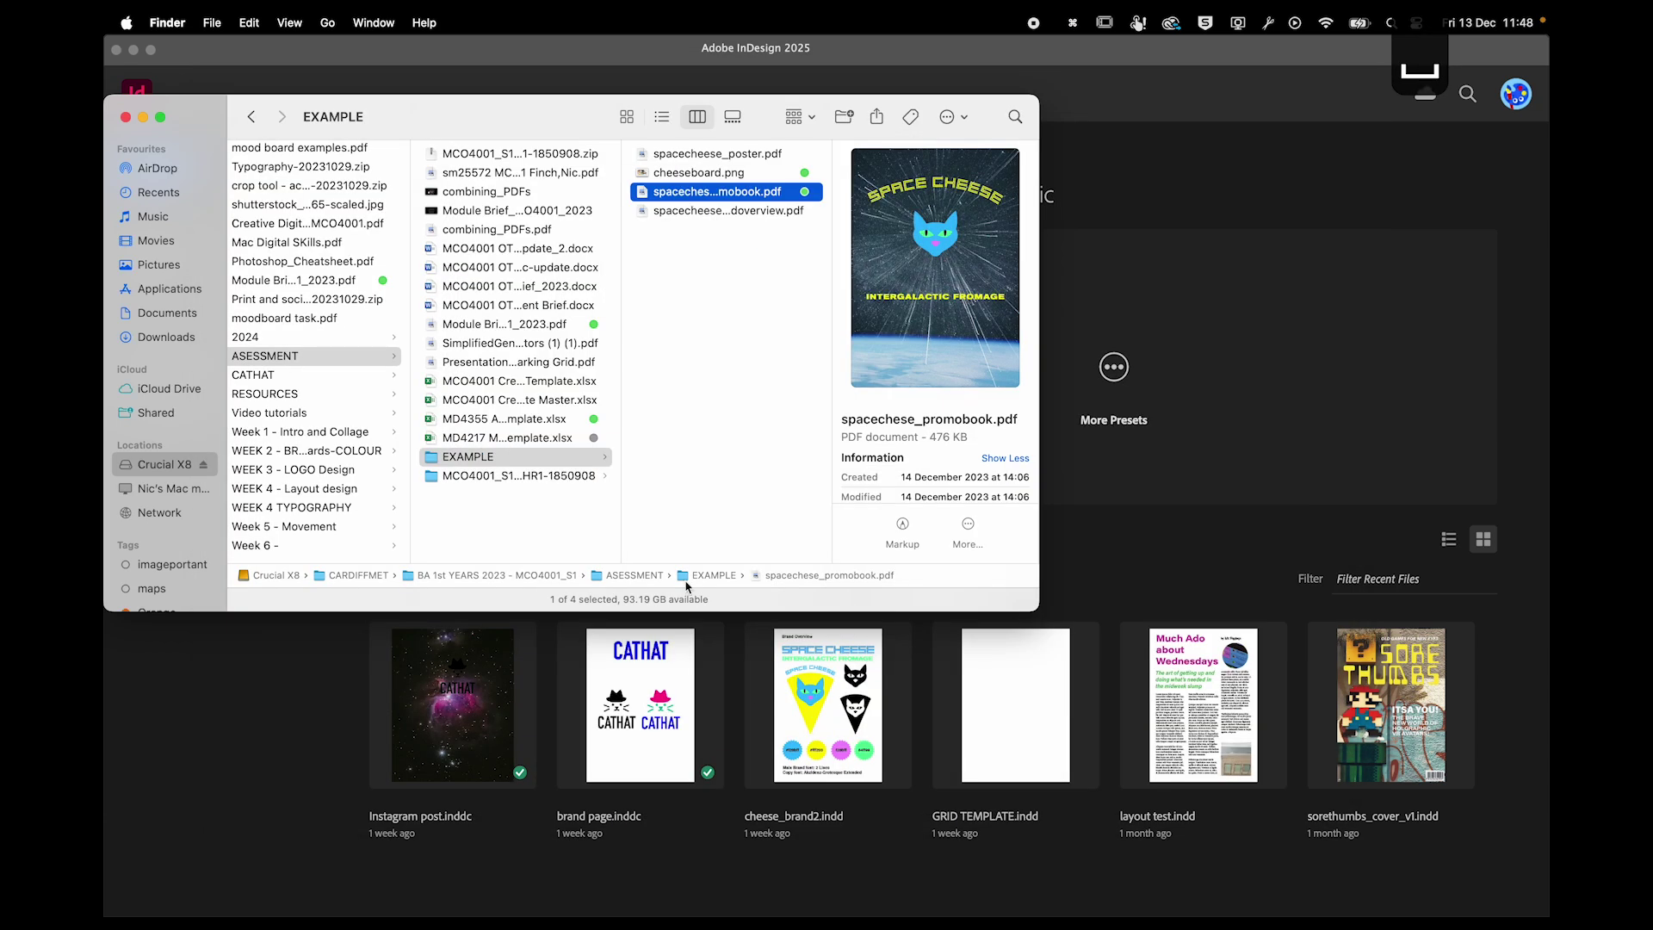
Review the brand overview, promo book, cheeseboard and poster files in the EXAMPLE folder.
{"action": "left_click", "coordinate": [694, 214]}
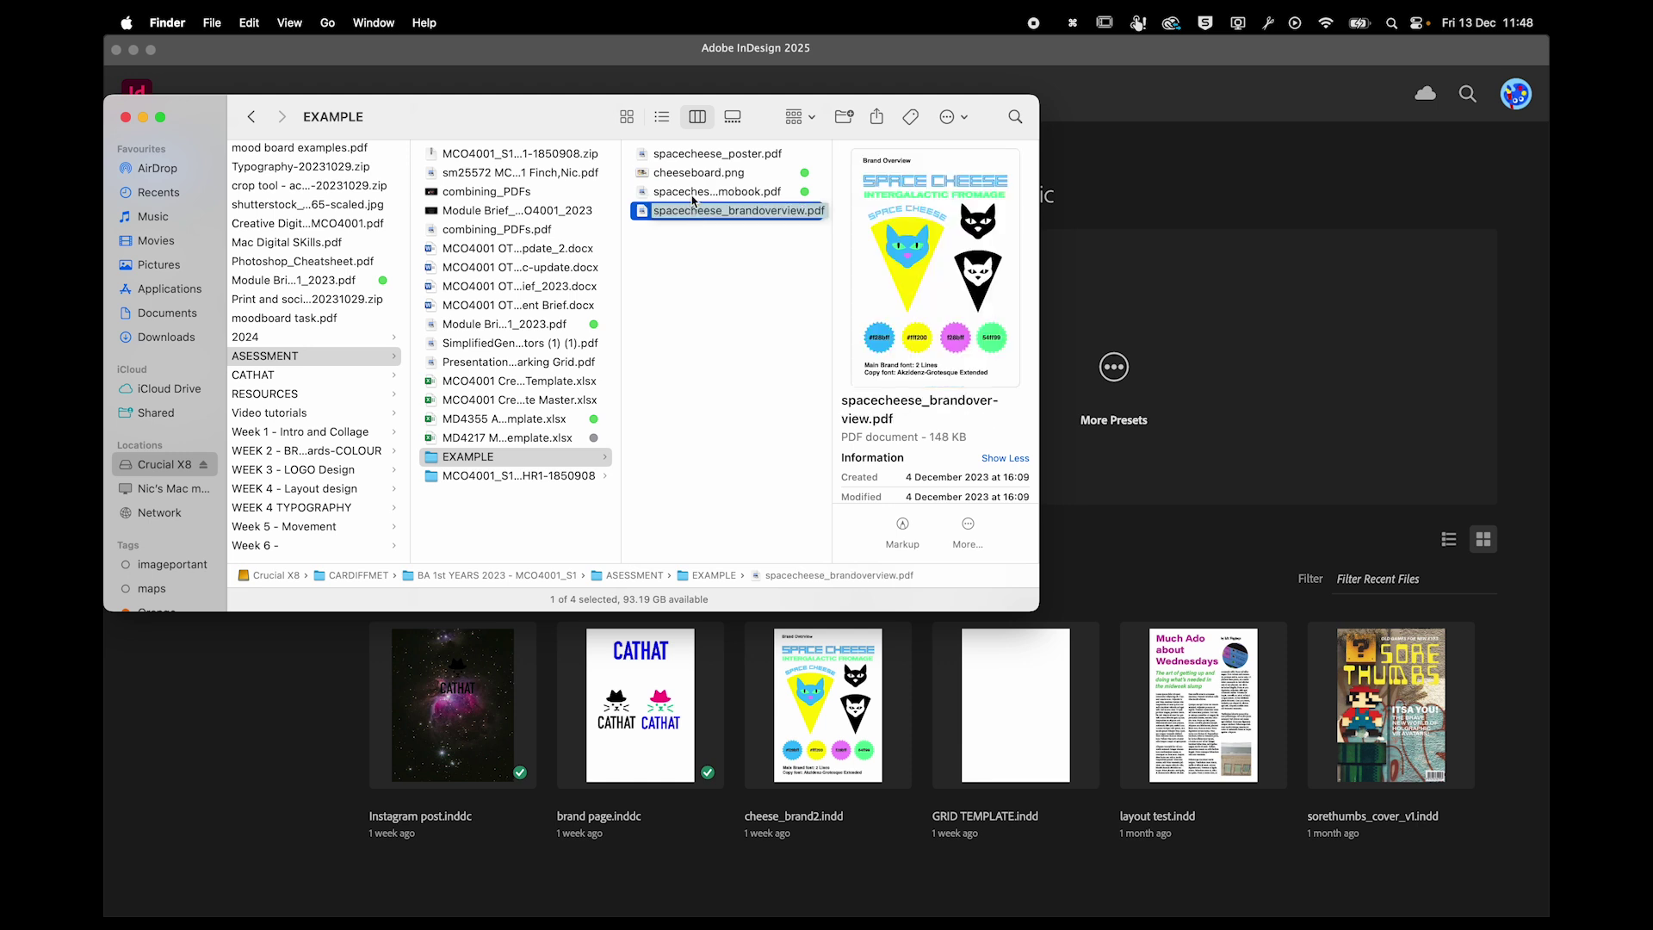
{"action": "left_click", "coordinate": [689, 176]}
{"action": "left_click", "coordinate": [707, 213]}
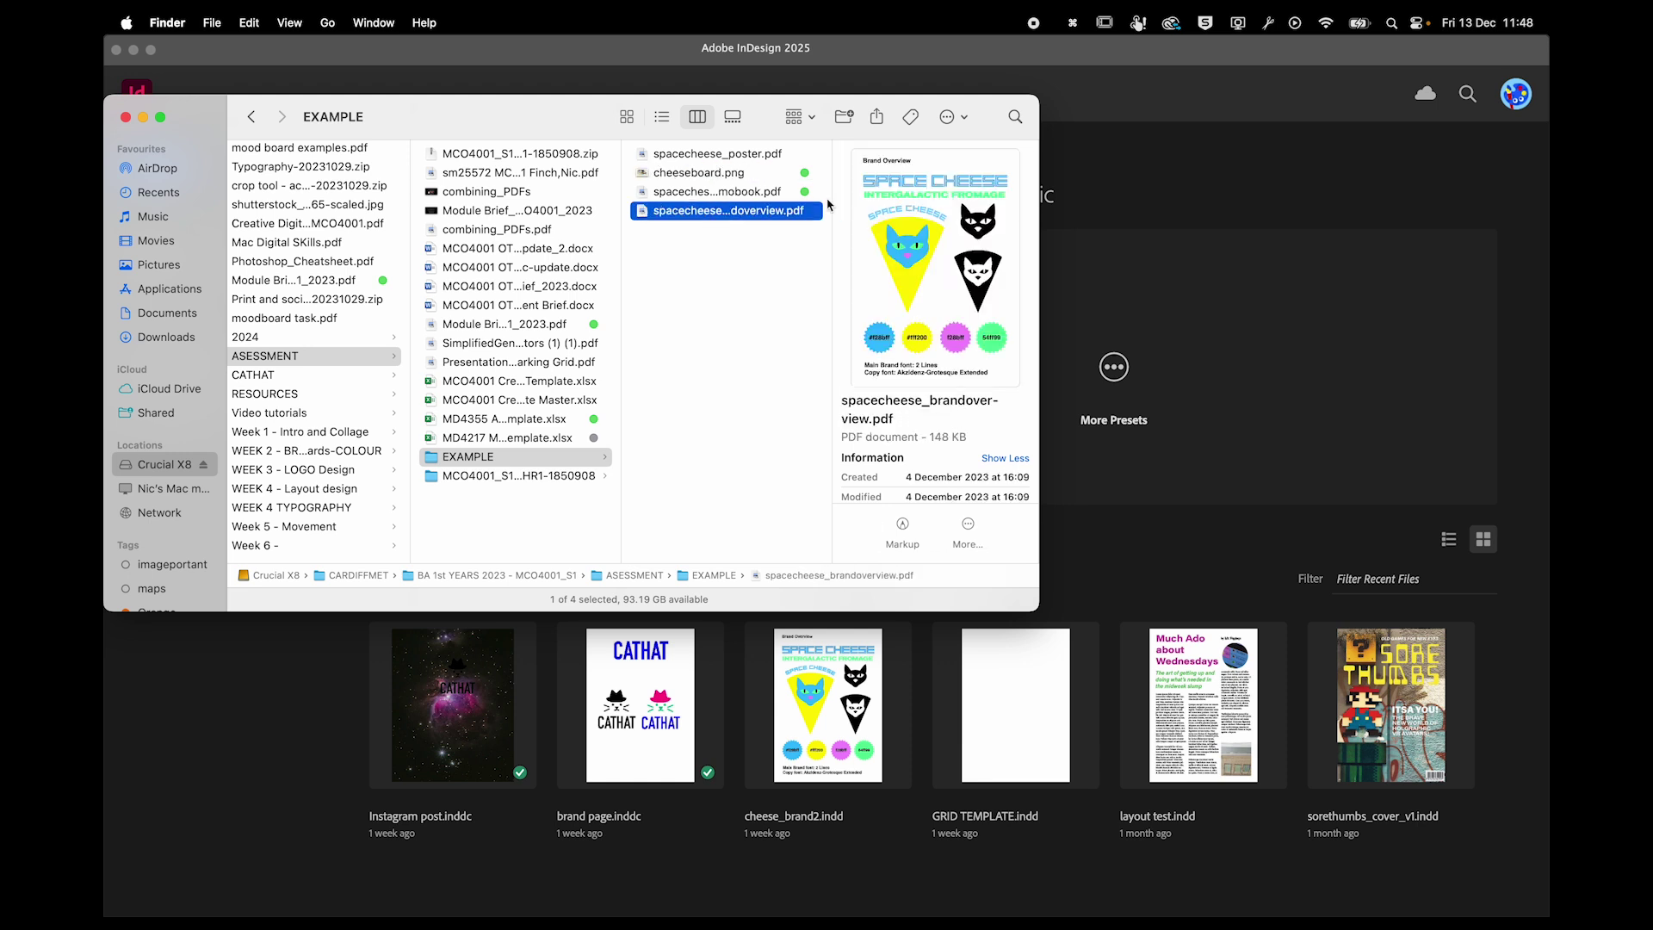
{"action": "left_click", "coordinate": [727, 195]}
{"action": "left_click", "coordinate": [726, 212]}
{"action": "left_click", "coordinate": [721, 189]}
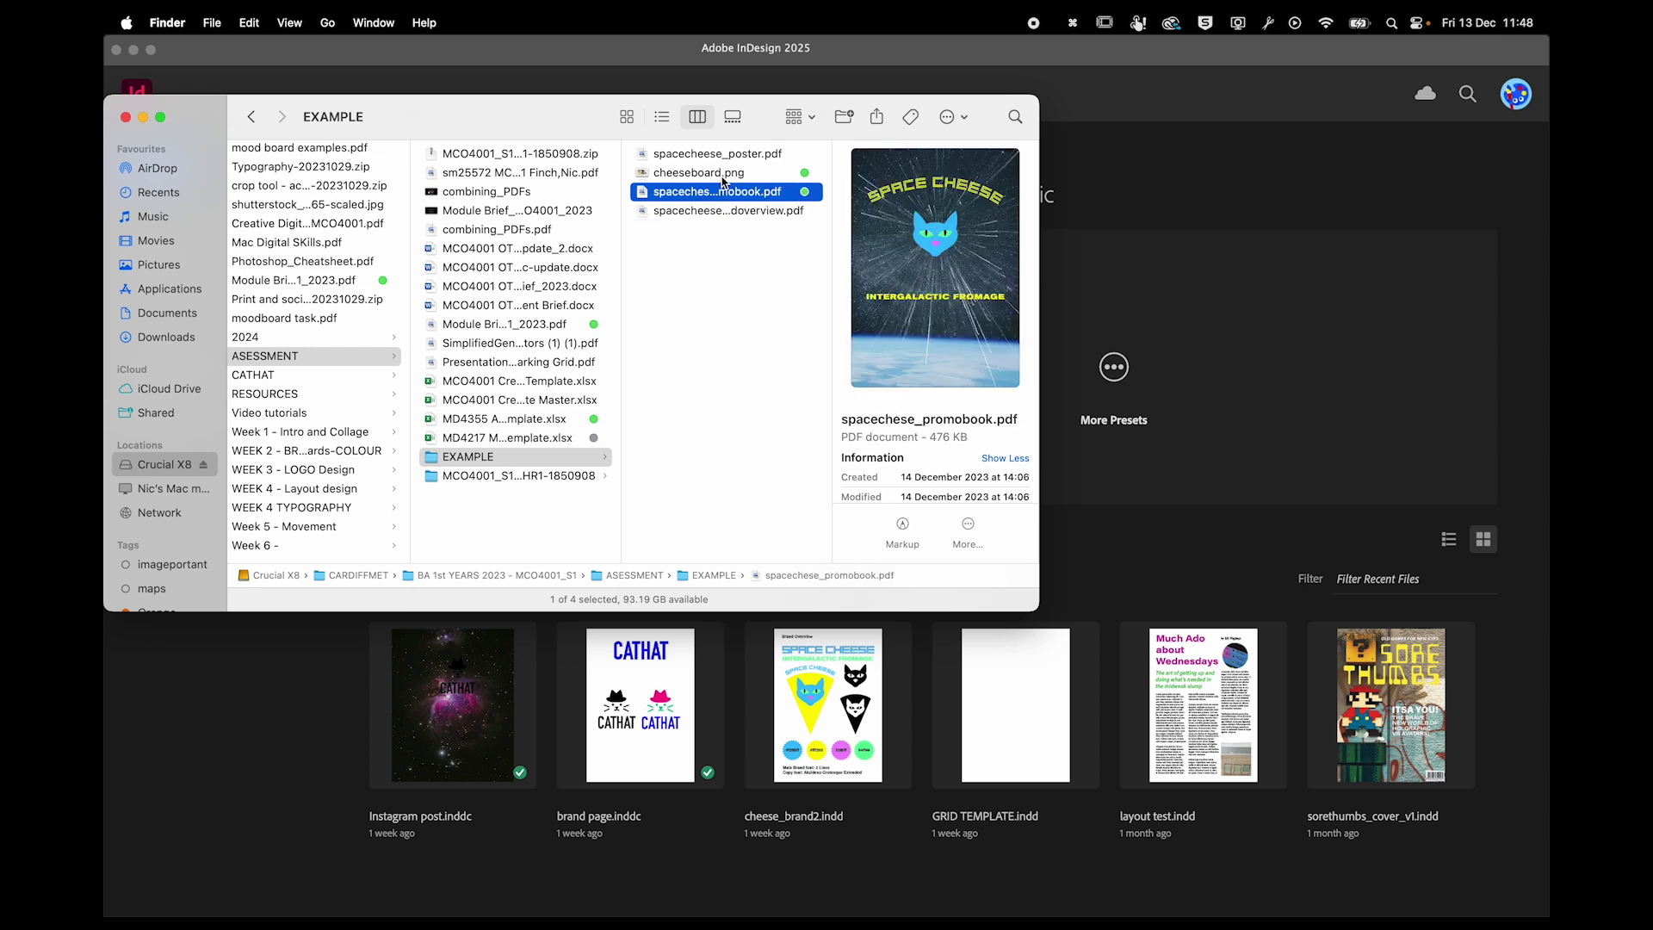
{"action": "left_click", "coordinate": [722, 172]}
{"action": "left_click", "coordinate": [723, 155]}
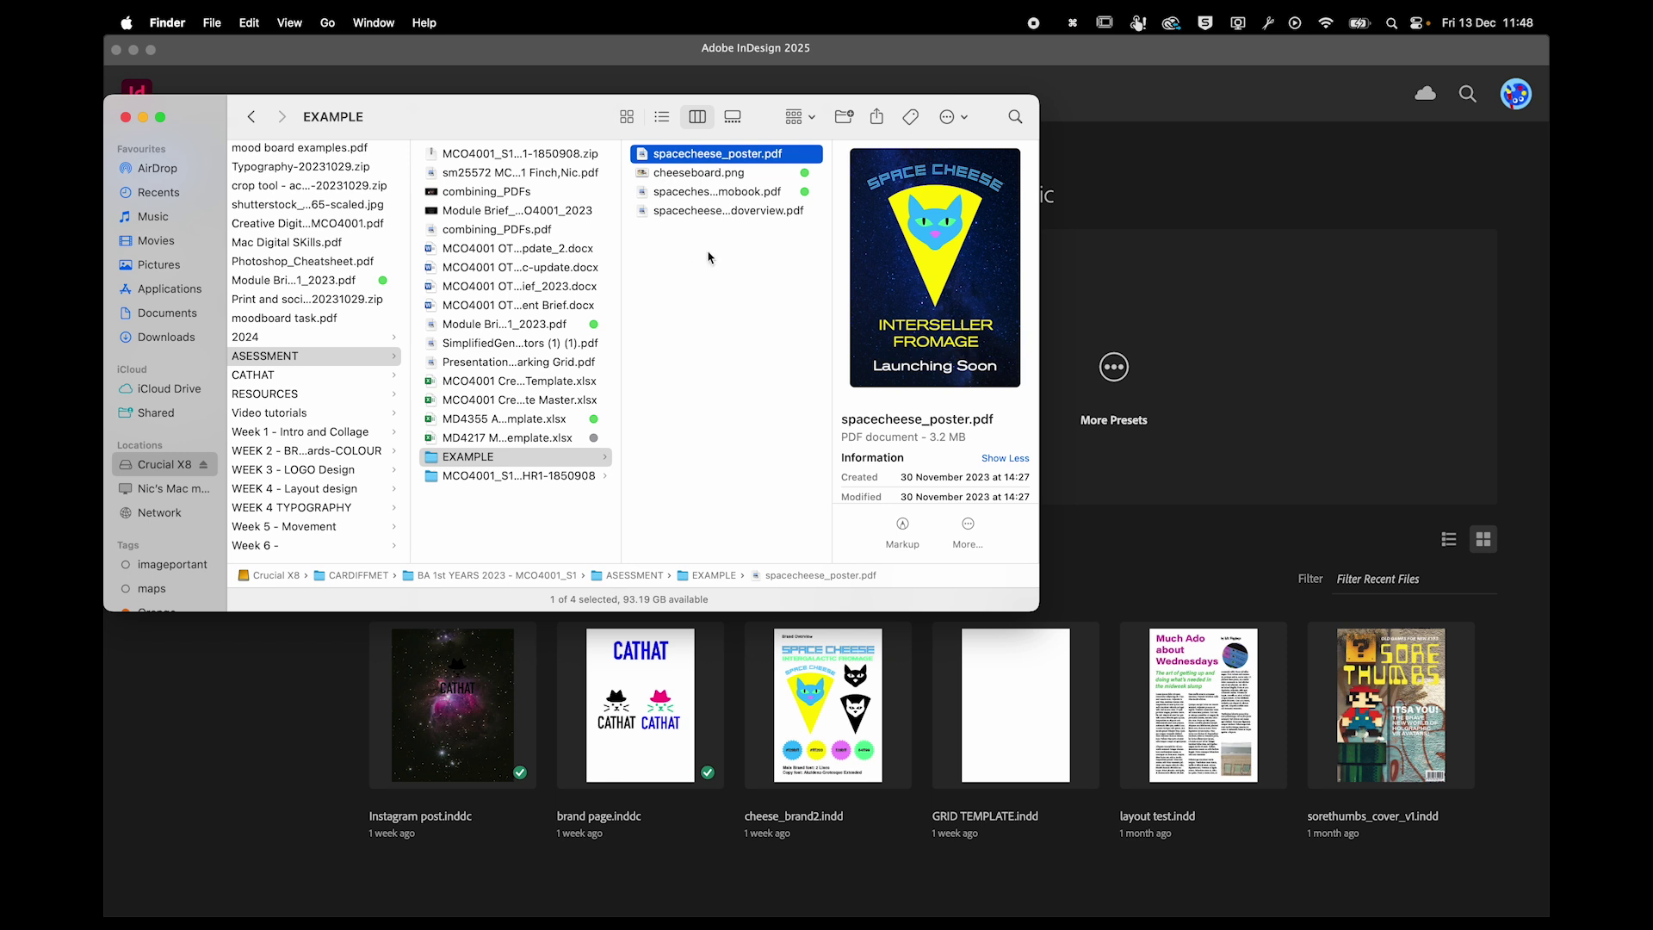
{"action": "left_click", "coordinate": [711, 301]}
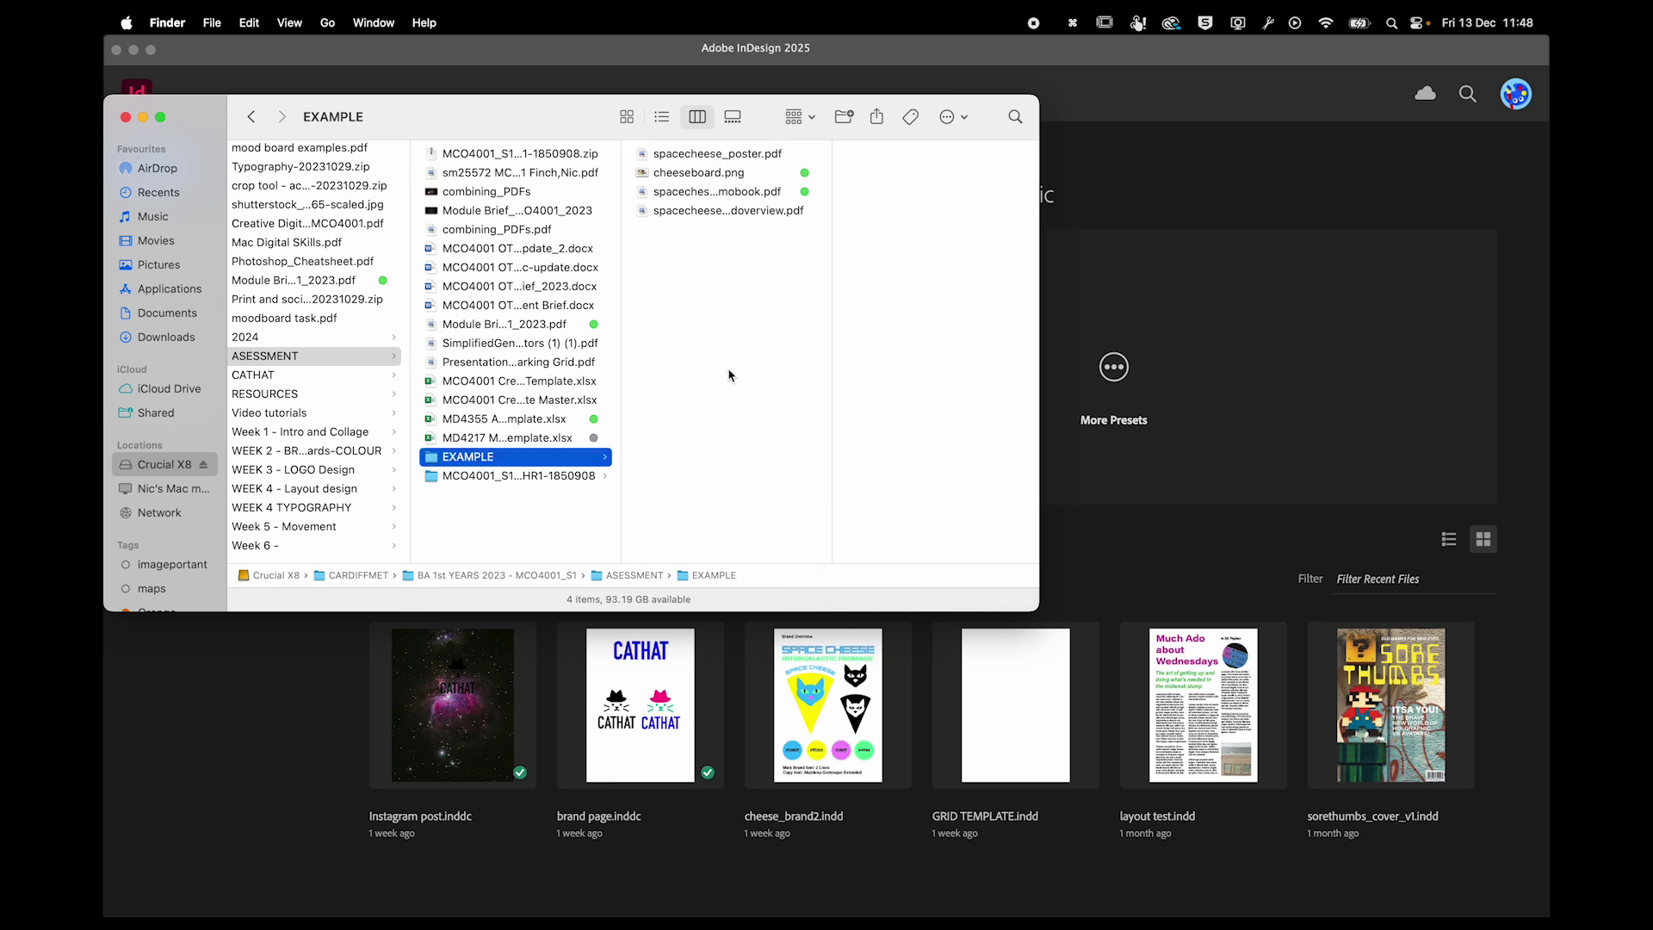
Switch to InDesign and start a new document setup with the A5 print preset, keeping millimetres as the units.
{"action": "left_click", "coordinate": [689, 61]}
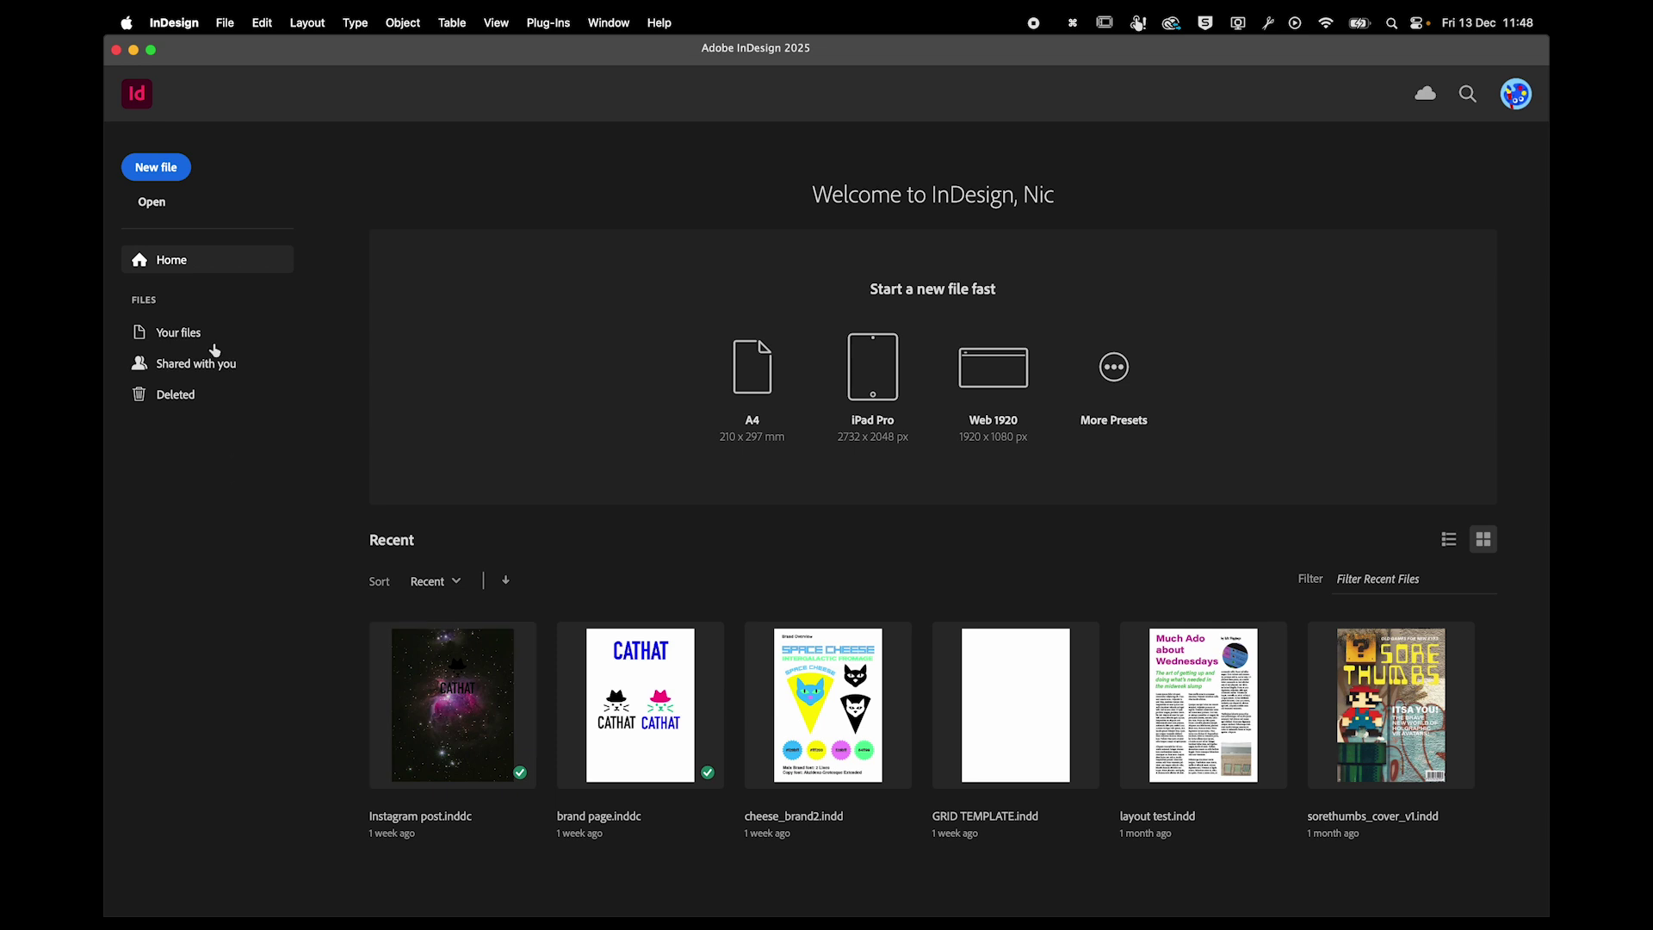
{"action": "left_click", "coordinate": [158, 168]}
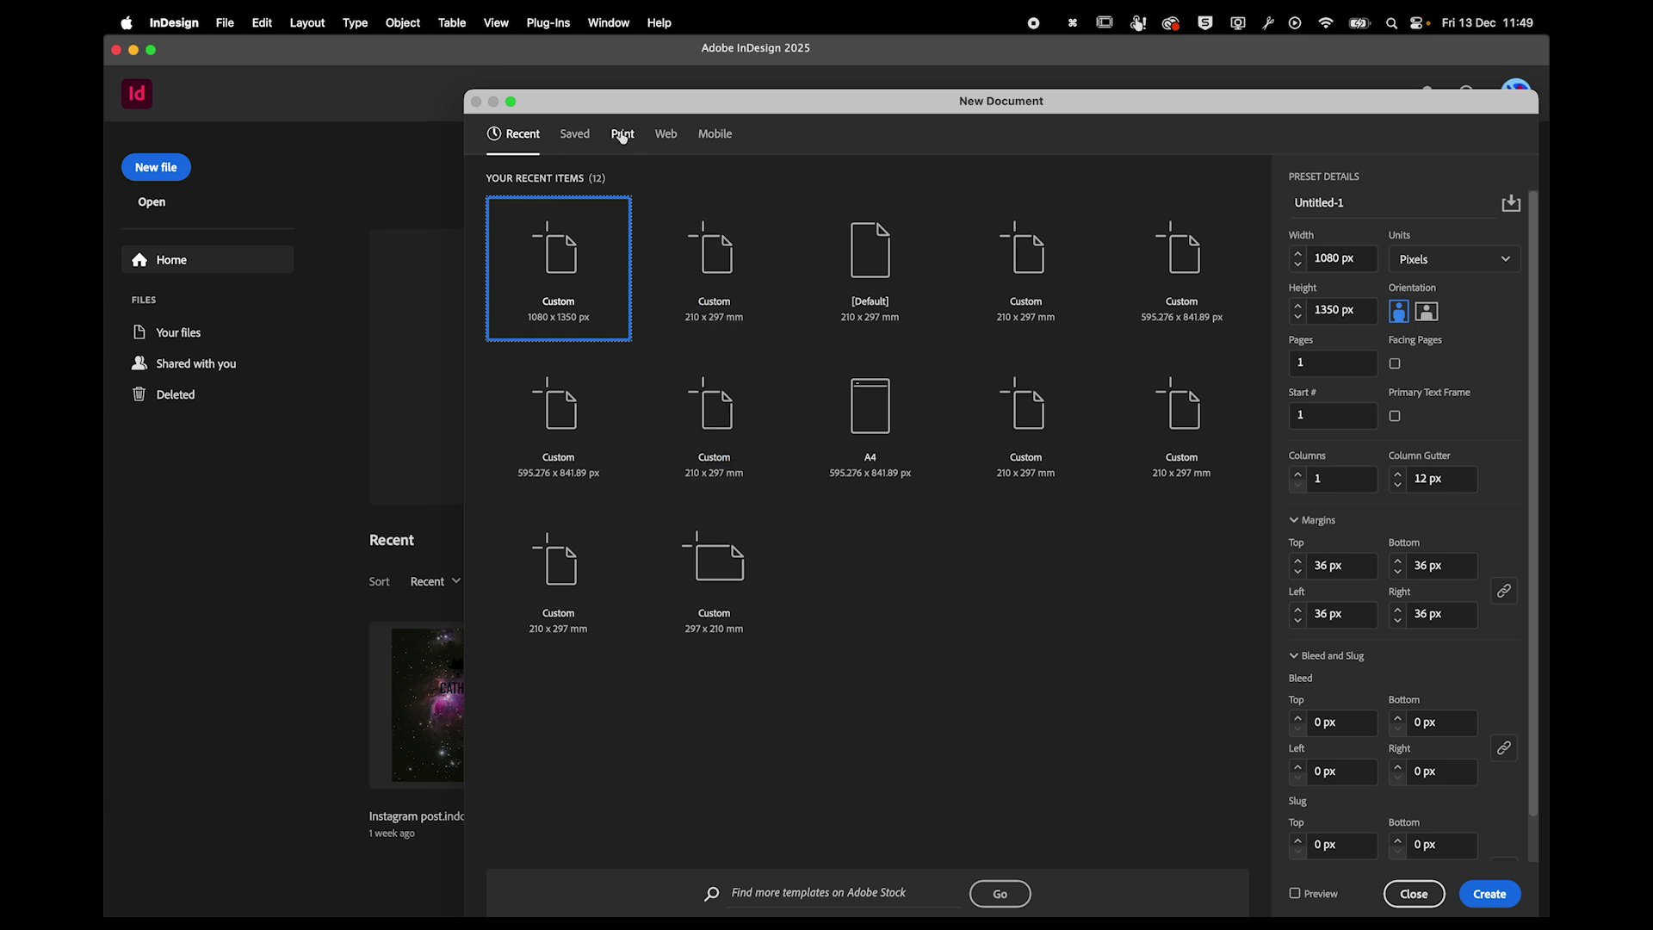
{"action": "left_click_drag", "start_coordinate": [792, 105], "coordinate": [712, 95]}
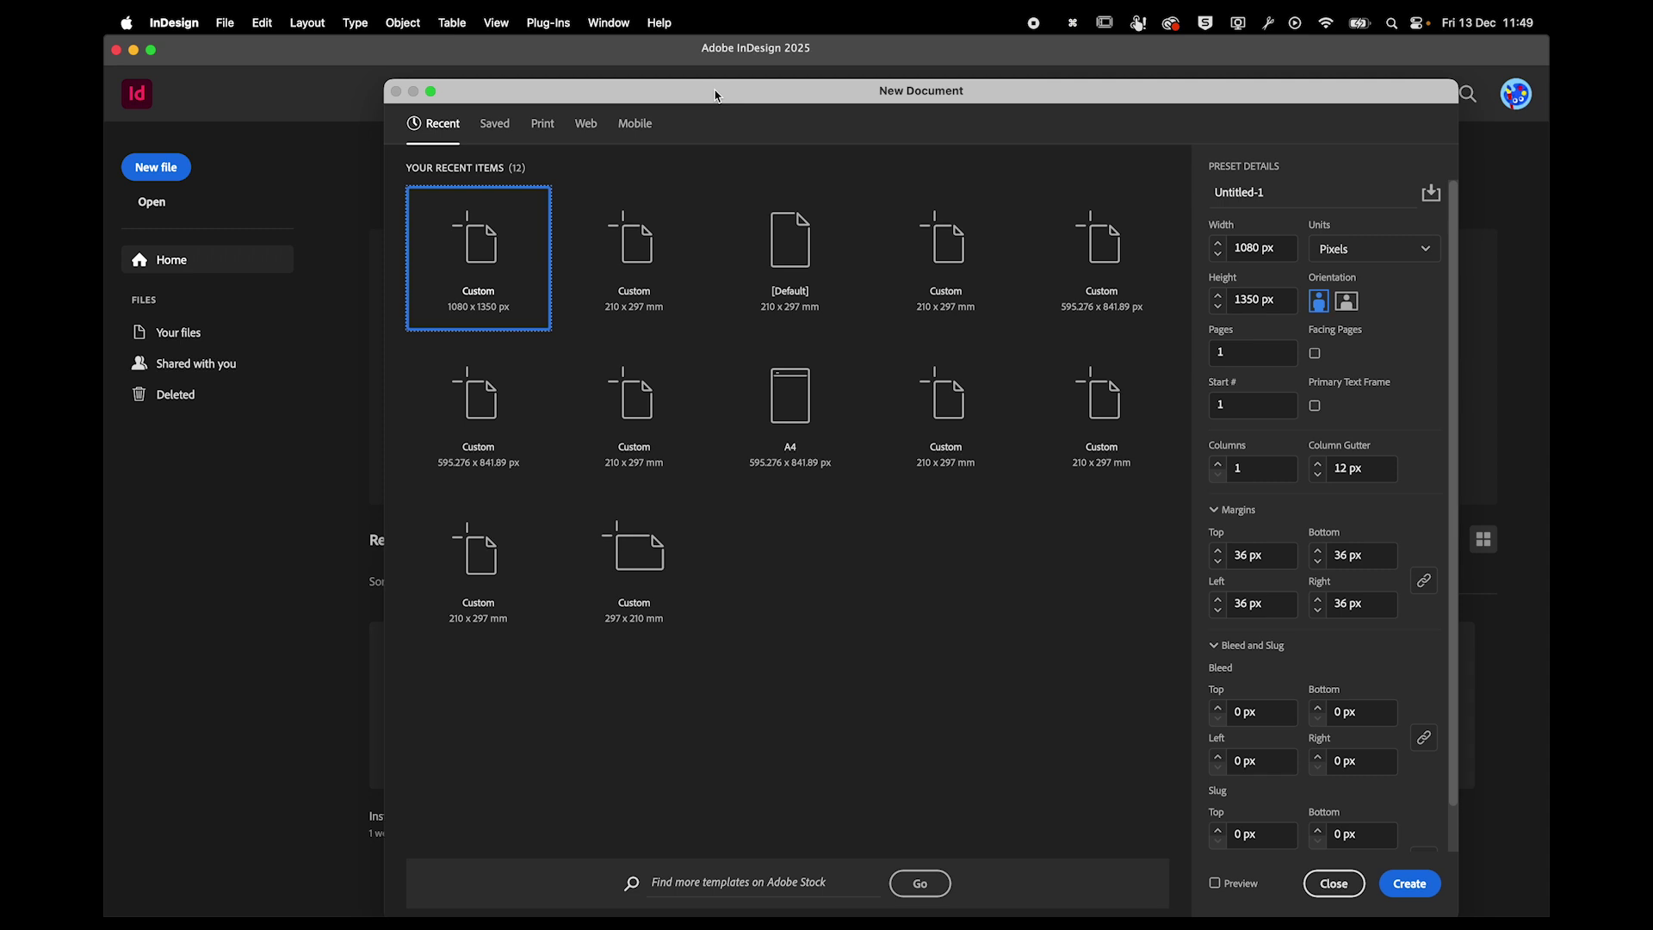
{"action": "left_click", "coordinate": [545, 125]}
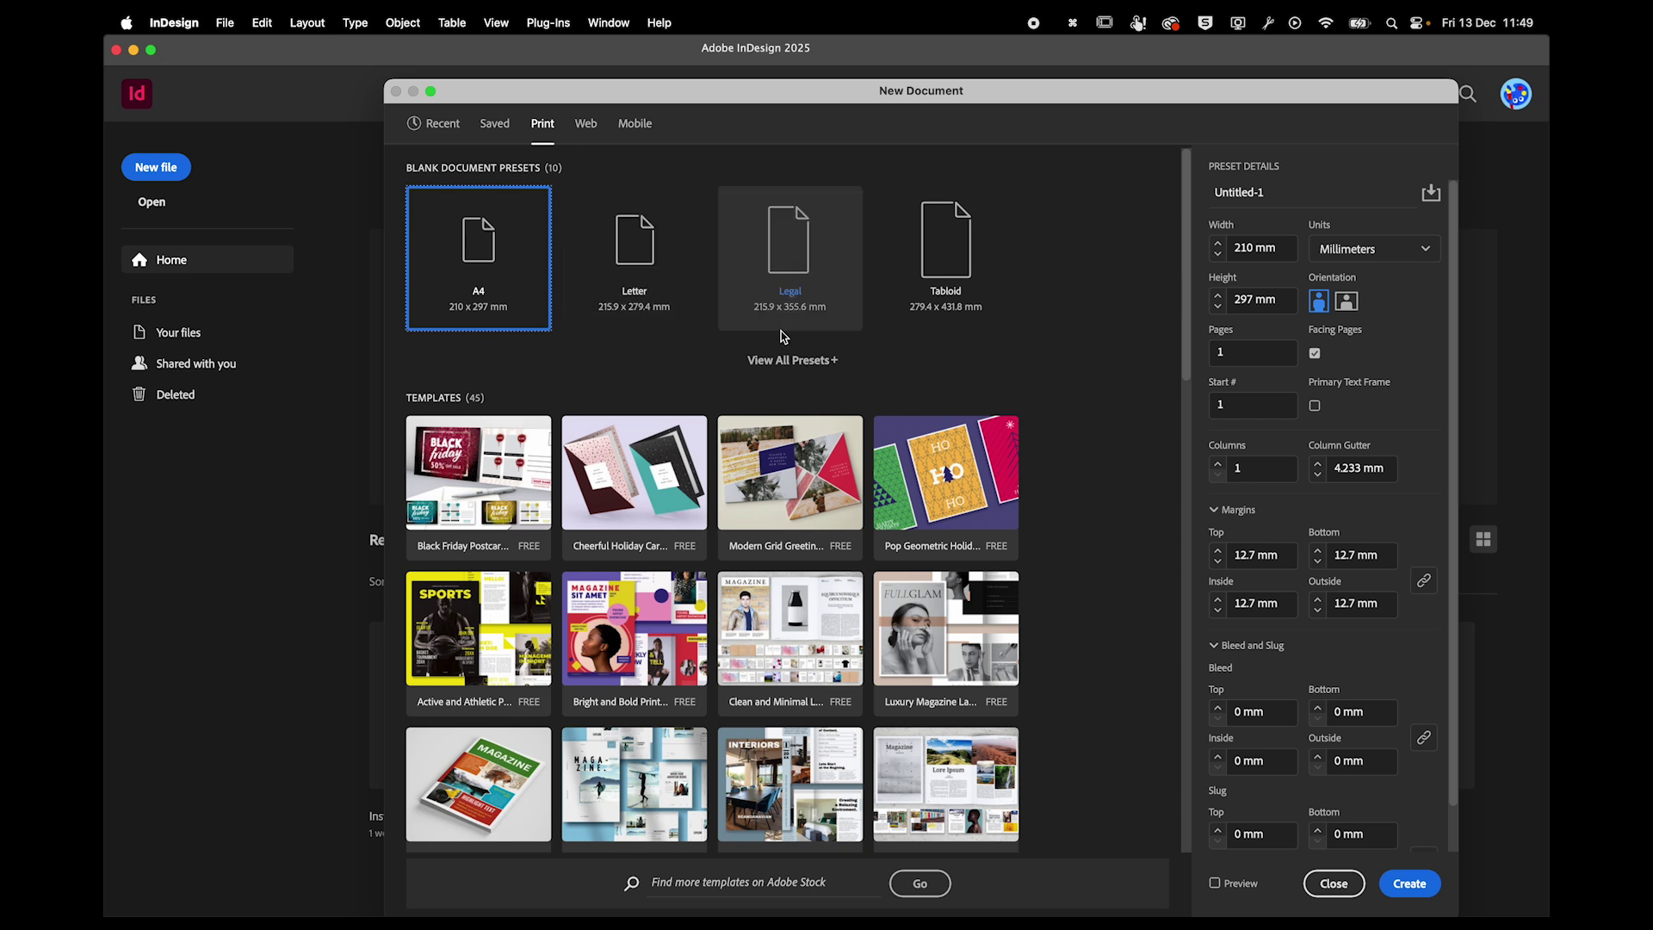
{"action": "left_click", "coordinate": [810, 361]}
{"action": "left_click", "coordinate": [792, 421]}
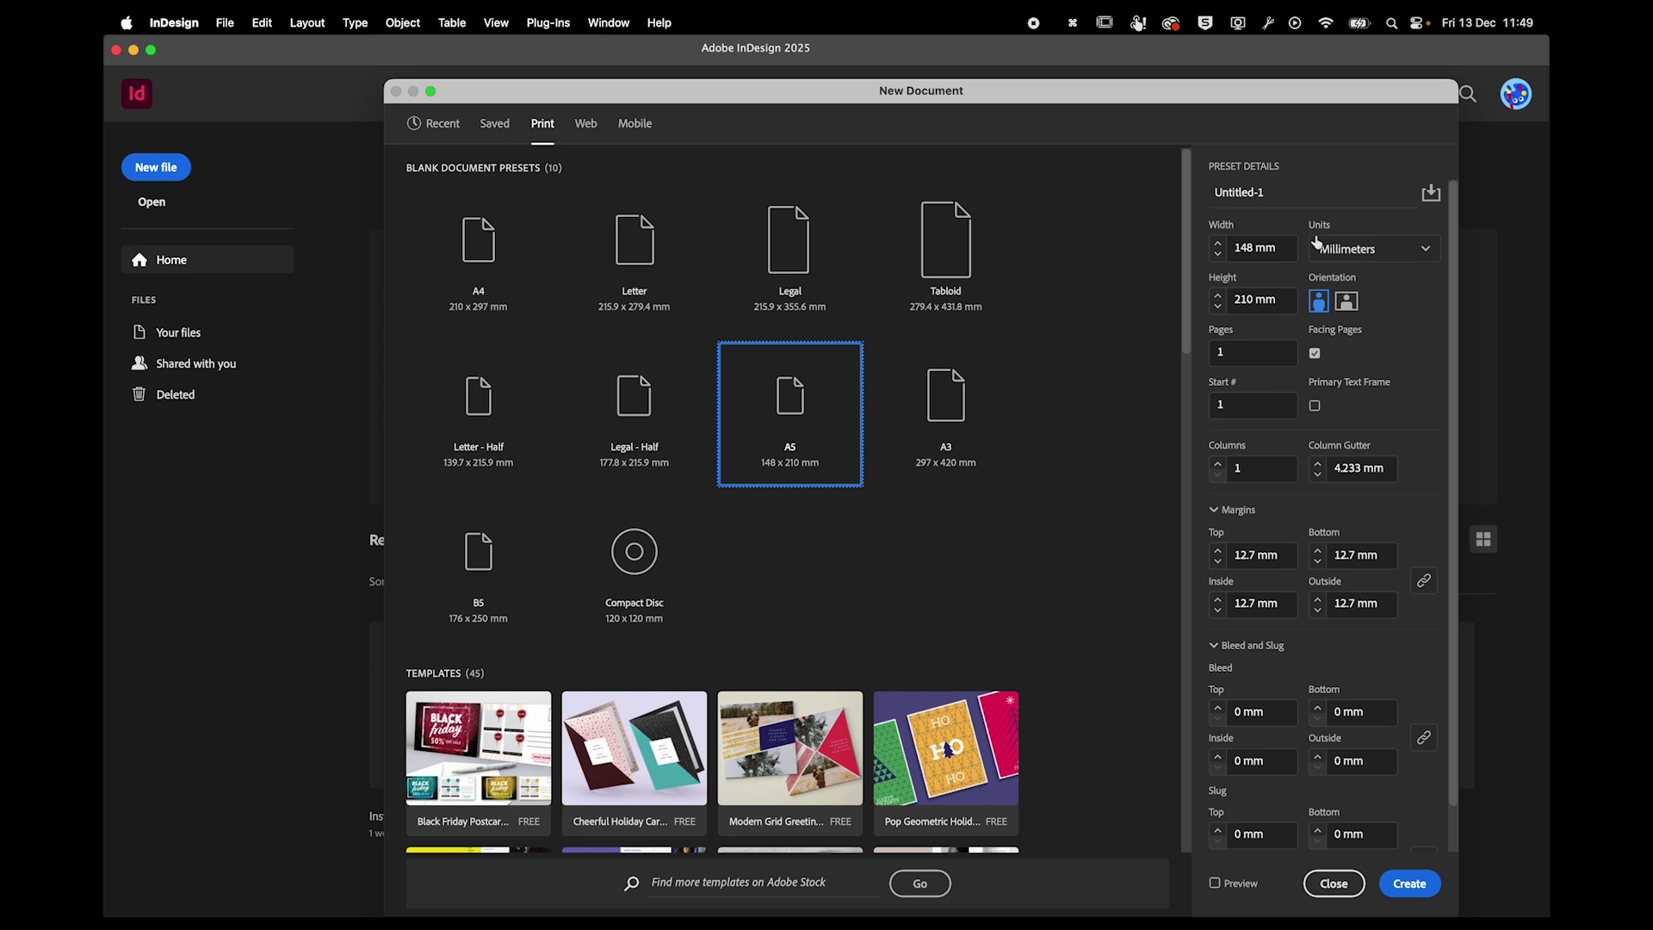
{"action": "left_click", "coordinate": [1425, 249]}
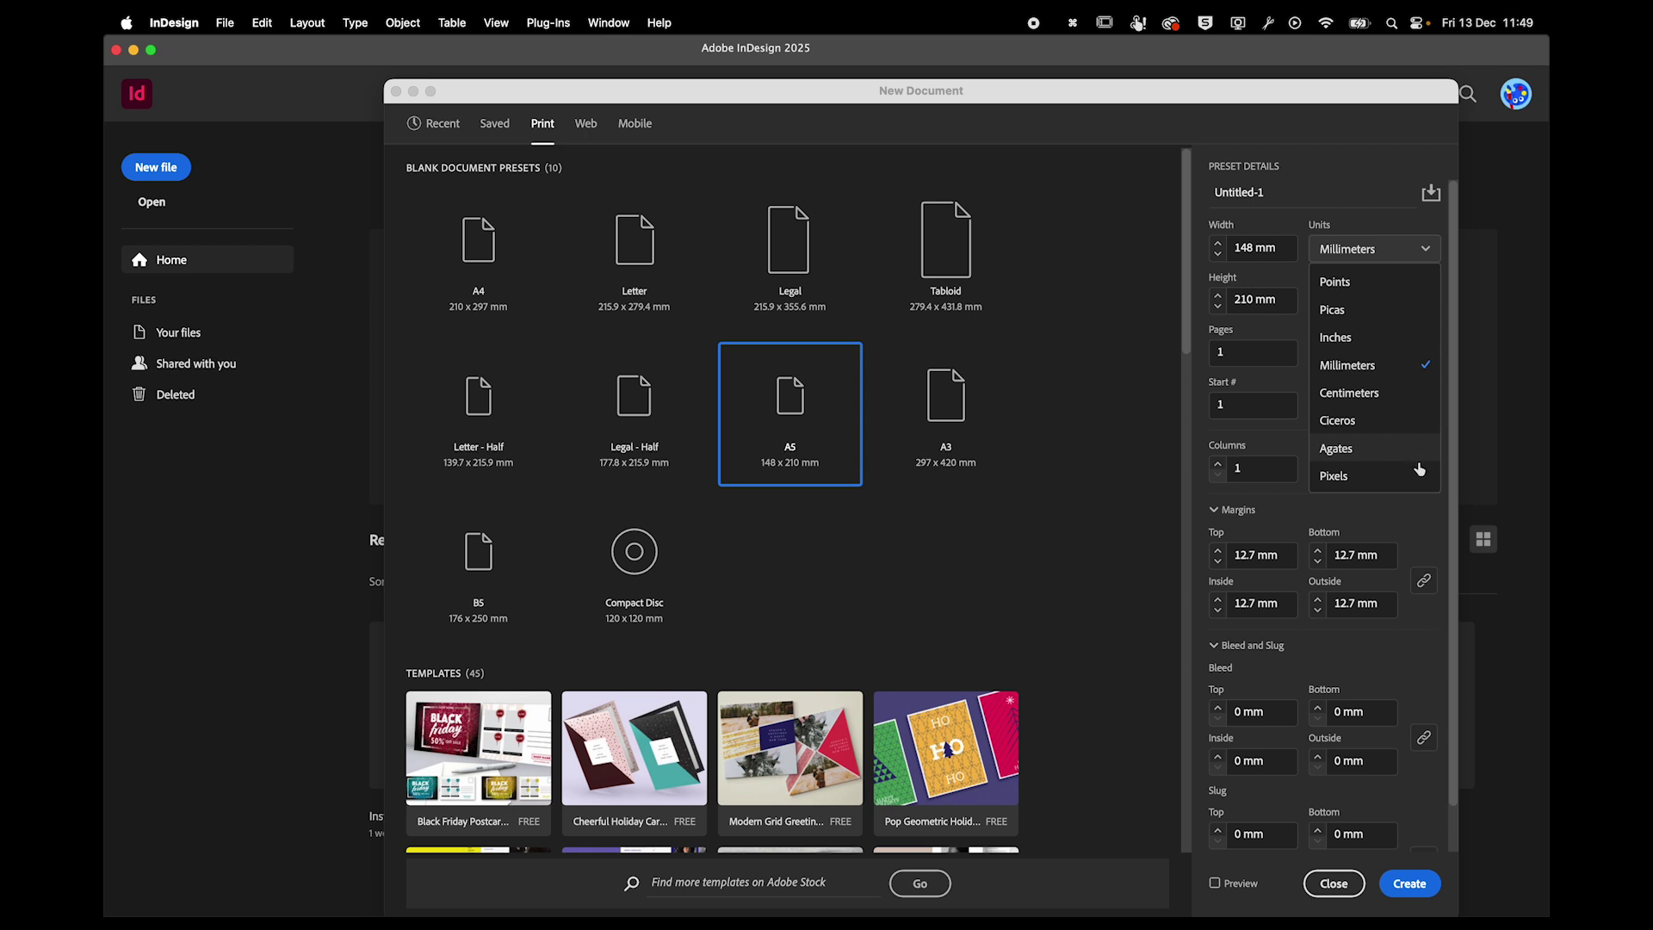
{"action": "left_click", "coordinate": [1396, 229]}
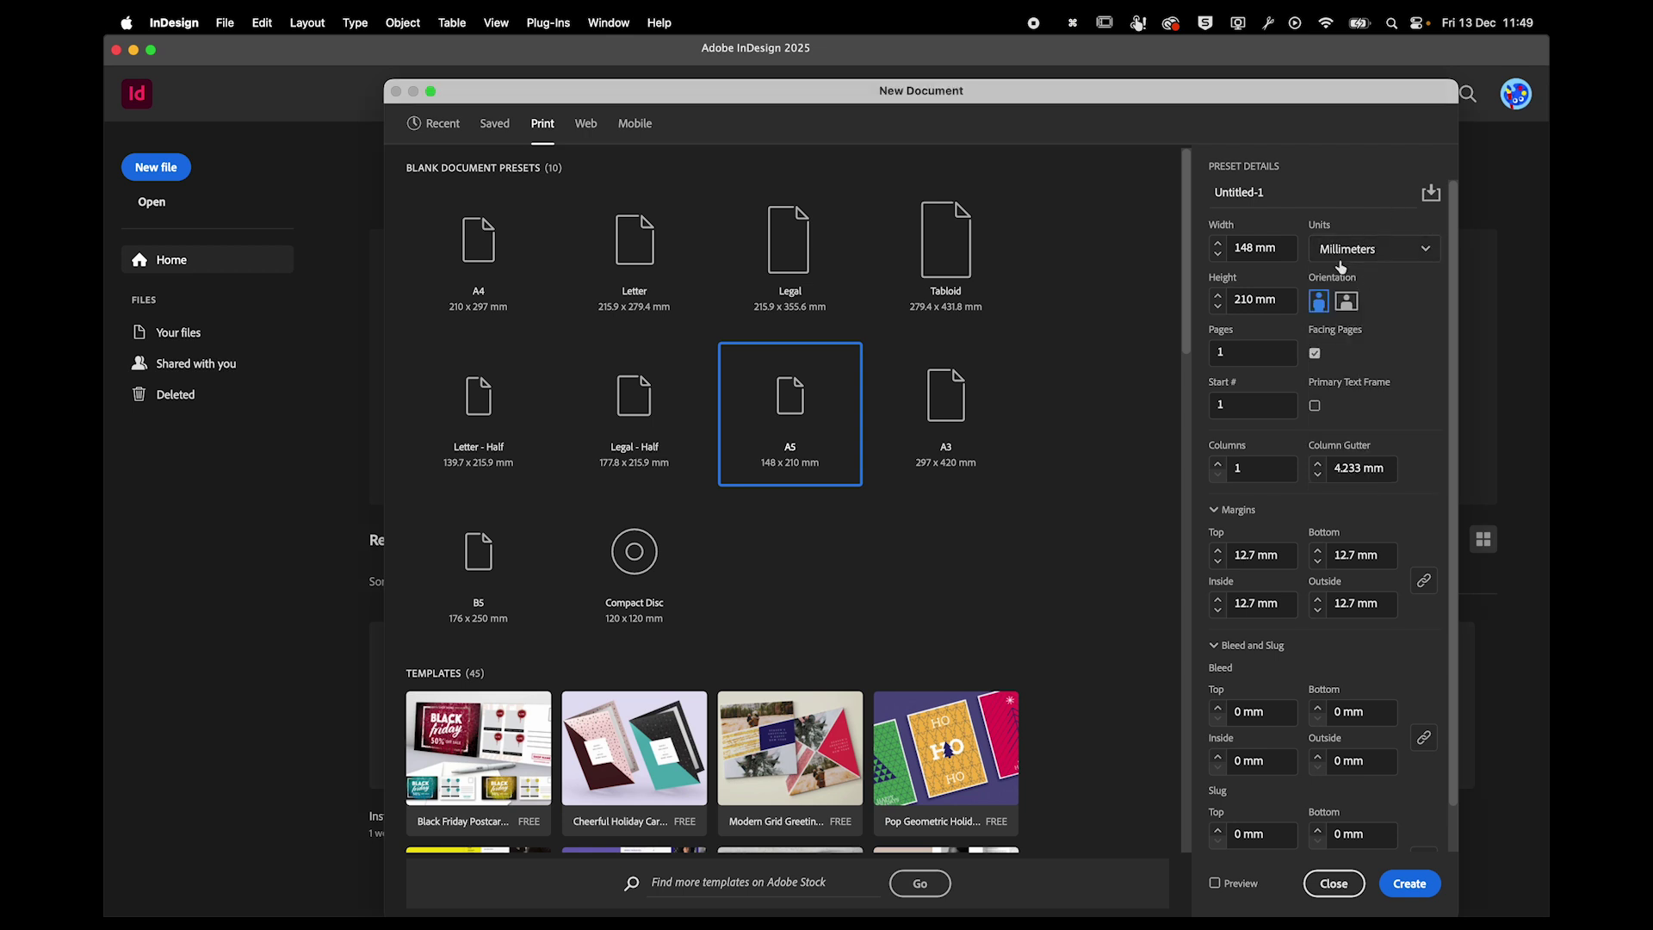
Keep millimetres as the units and set the new document to 4 pages with facing pages enabled.
{"action": "left_click", "coordinate": [1412, 250]}
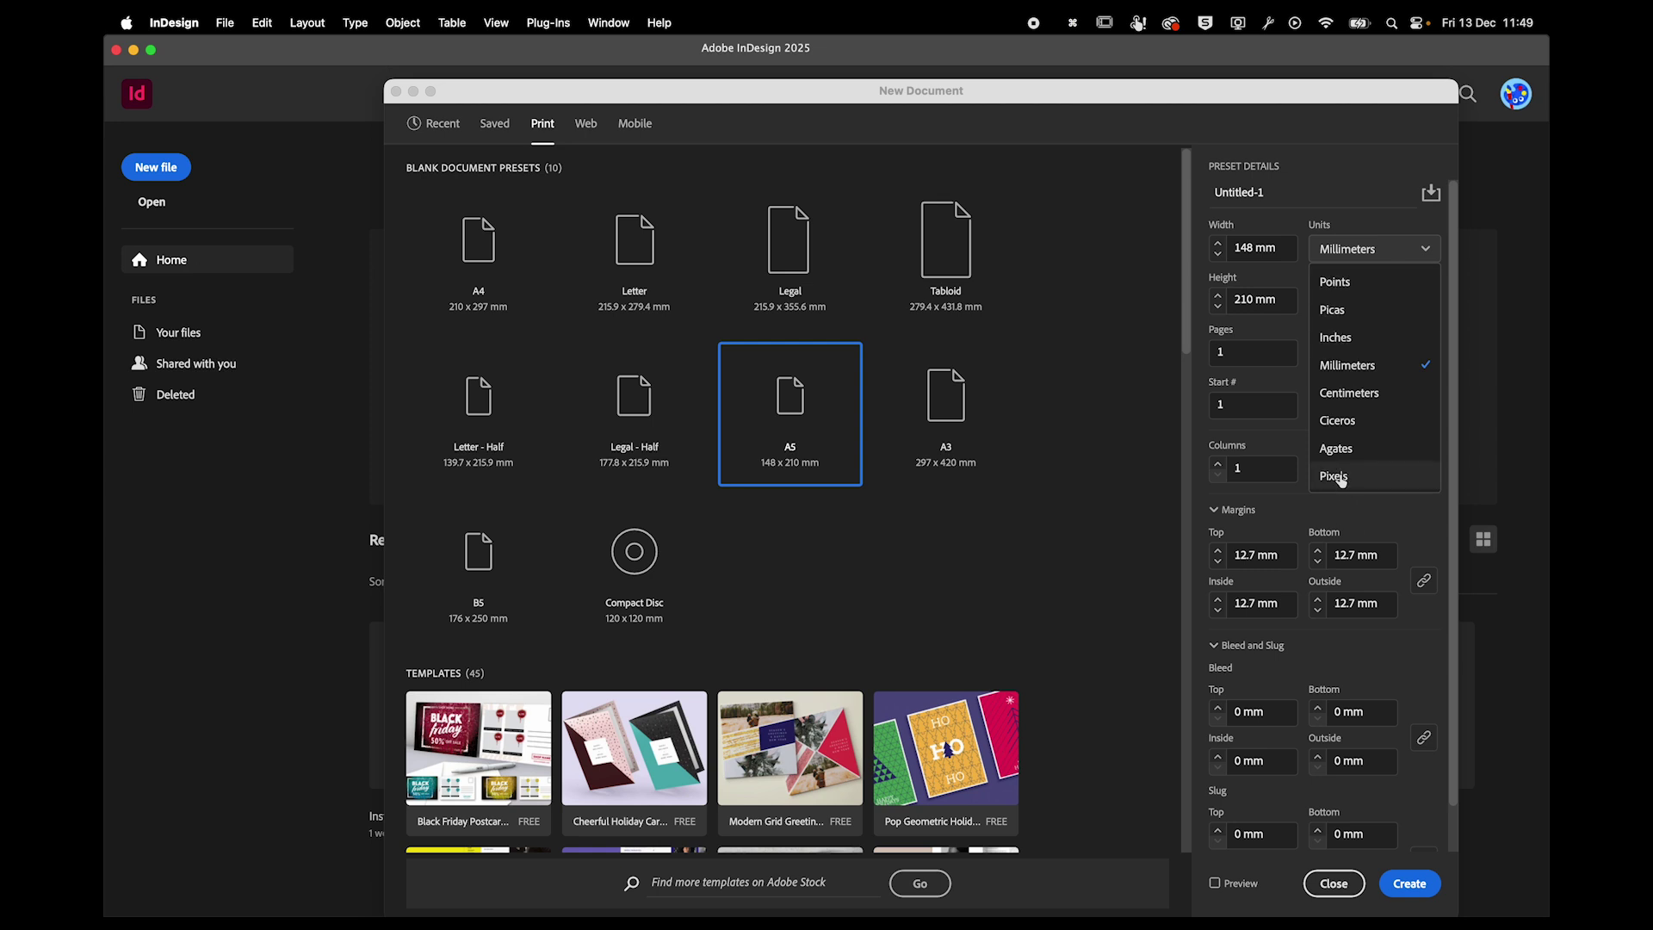
{"action": "left_click", "coordinate": [1346, 362]}
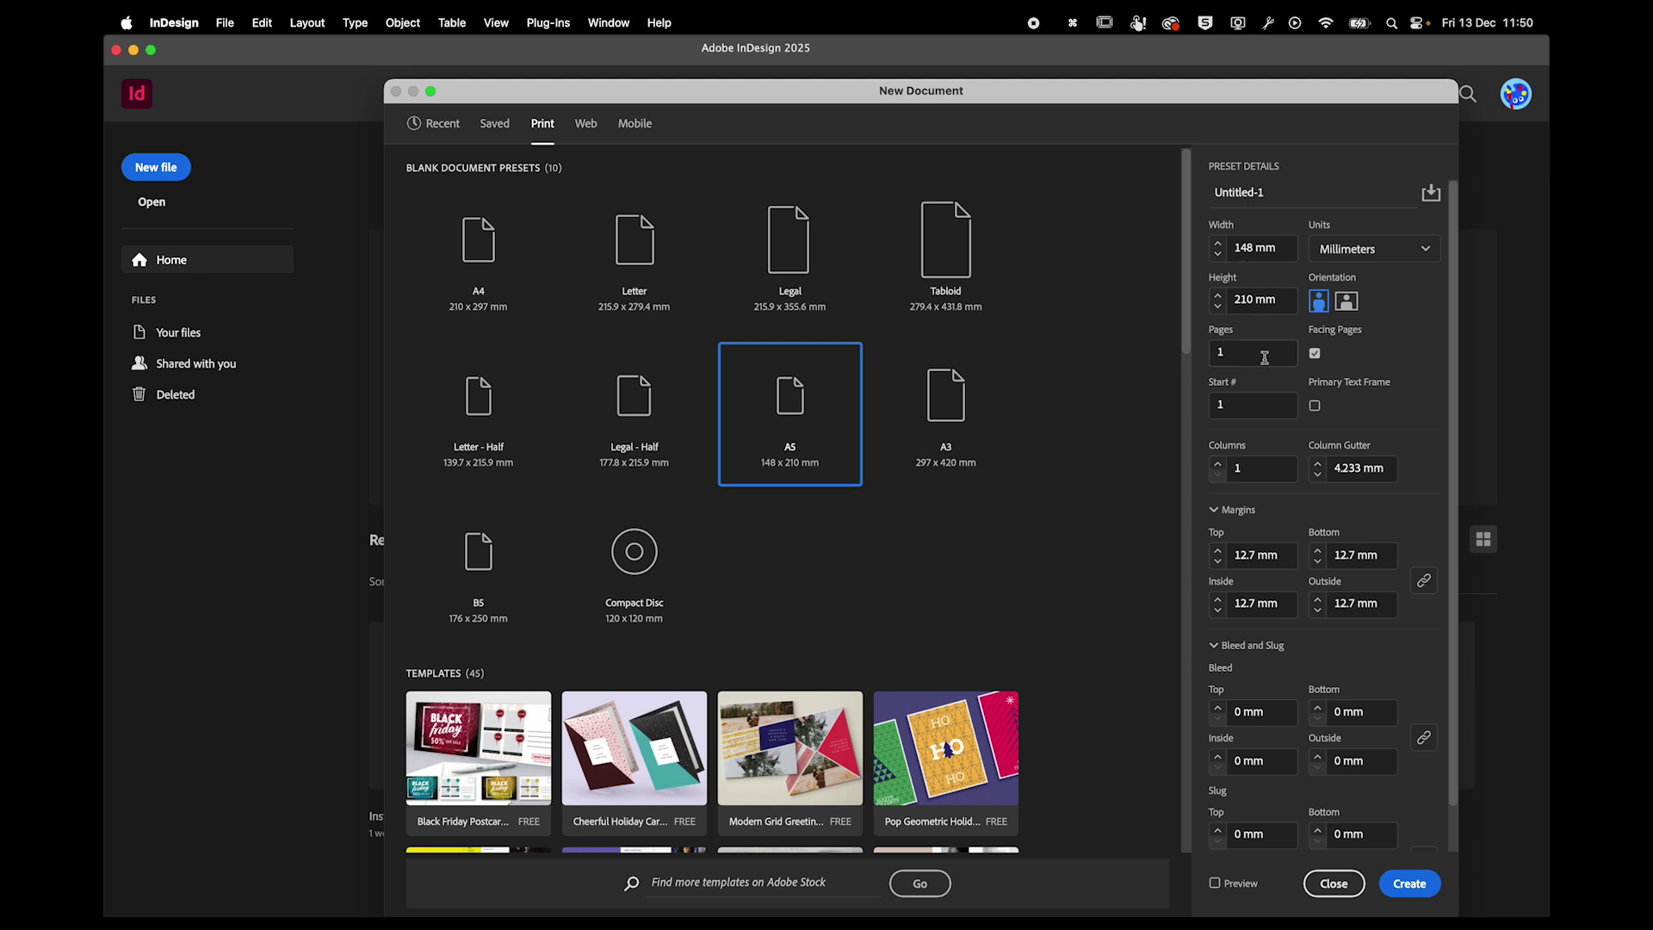
{"action": "left_click", "coordinate": [1218, 355]}
{"action": "type", "text": "4"}
{"action": "left_click", "coordinate": [1315, 354]}
{"action": "left_click", "coordinate": [1315, 354]}
Set a linked bleed of 3 mm on all sides and create the document.
{"action": "scroll", "coordinate": [1274, 651], "scroll_direction": "down", "scroll_amount": 2}
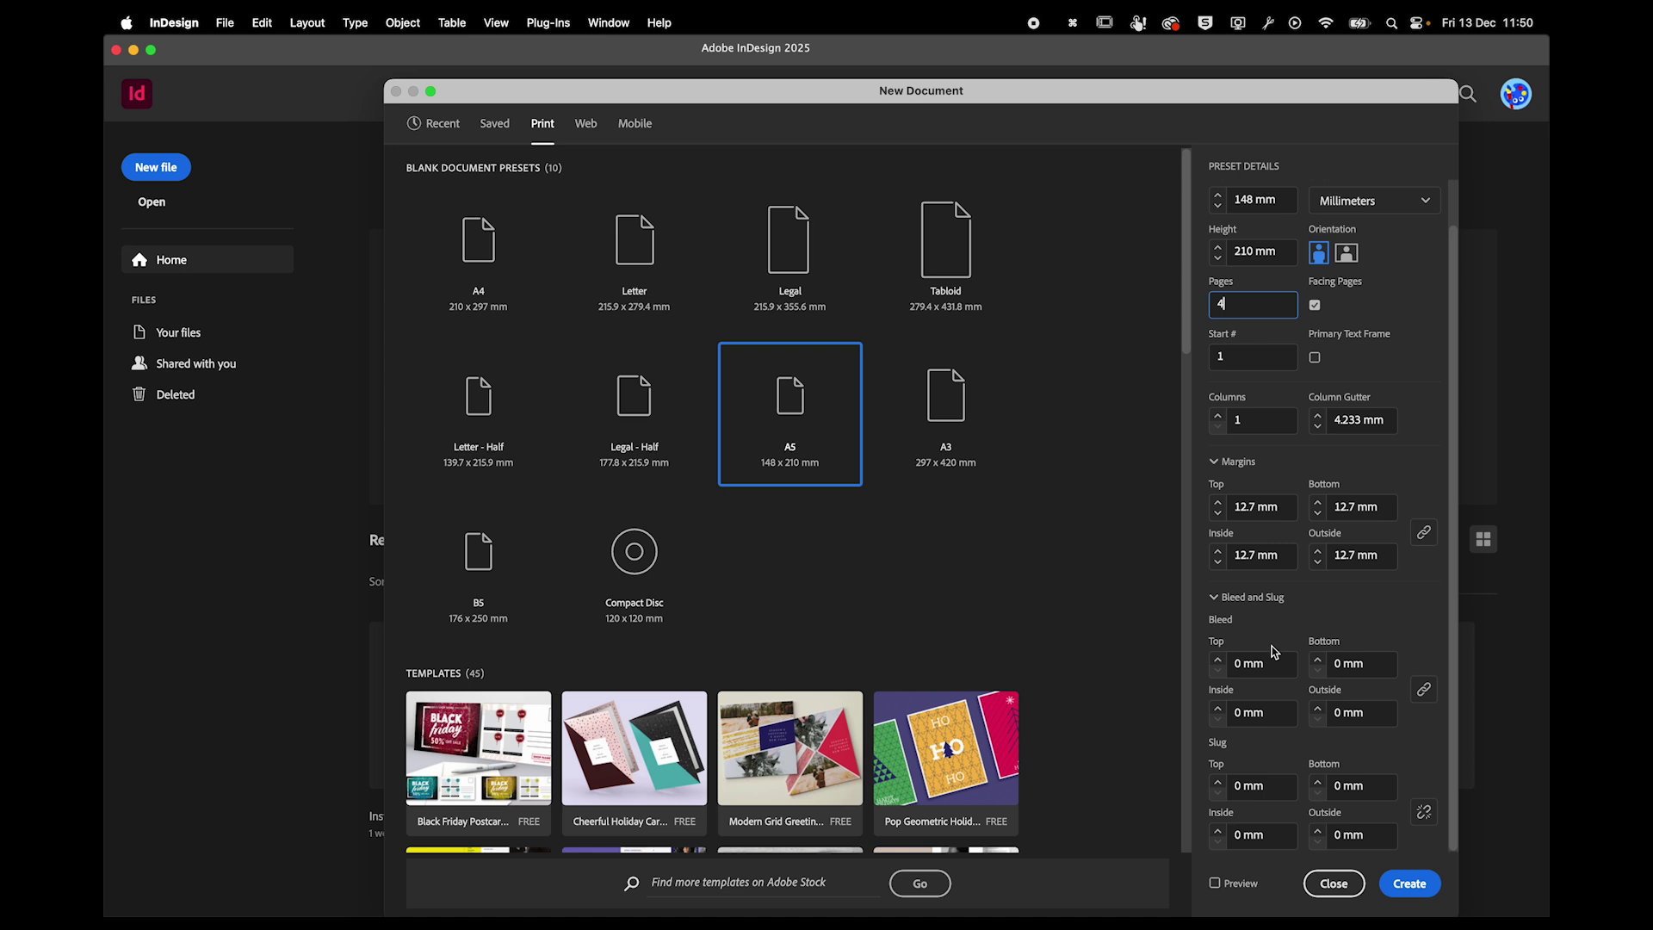
{"action": "left_click", "coordinate": [1269, 665]}
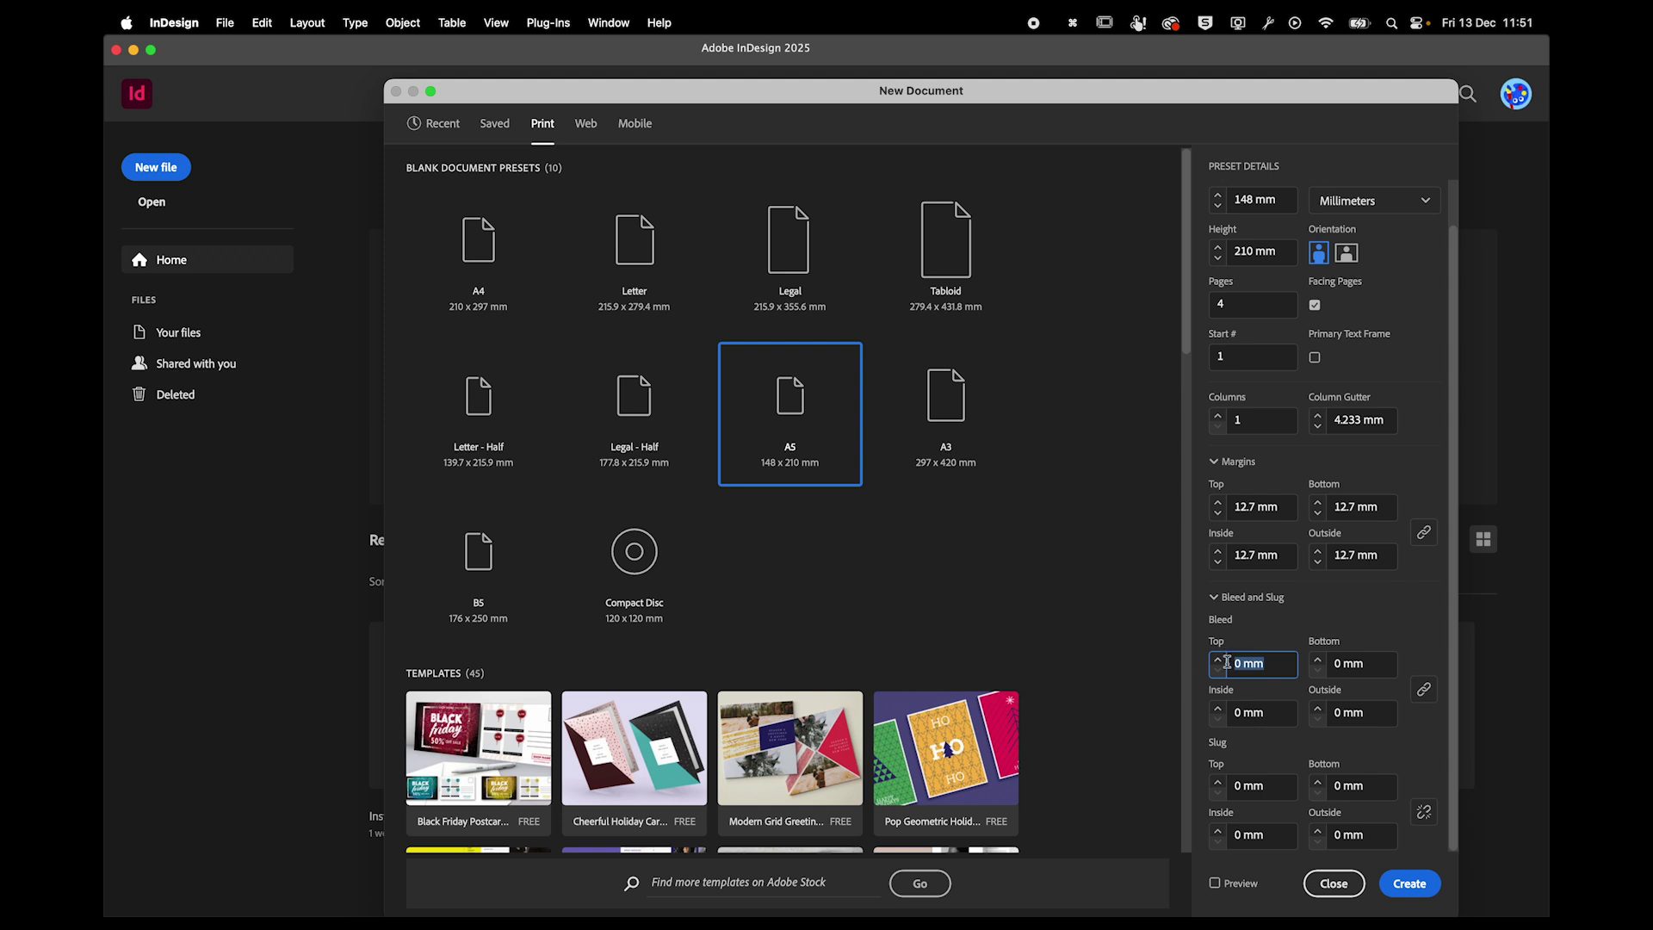
{"action": "type", "text": "3"}
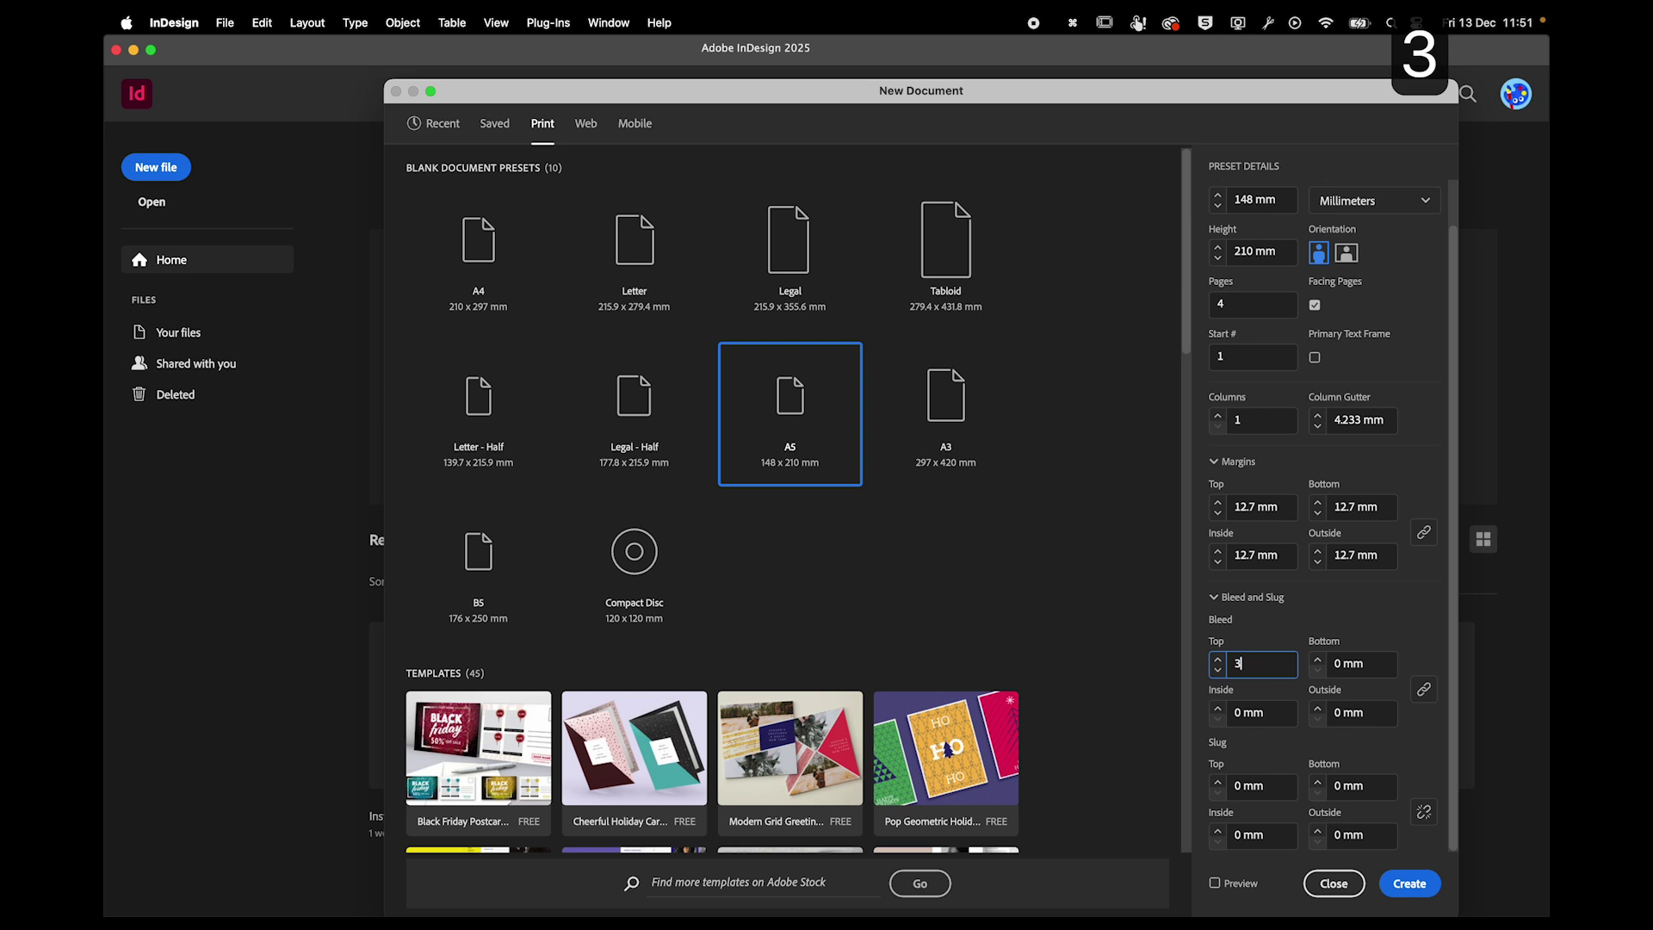
{"action": "left_click", "coordinate": [1424, 689]}
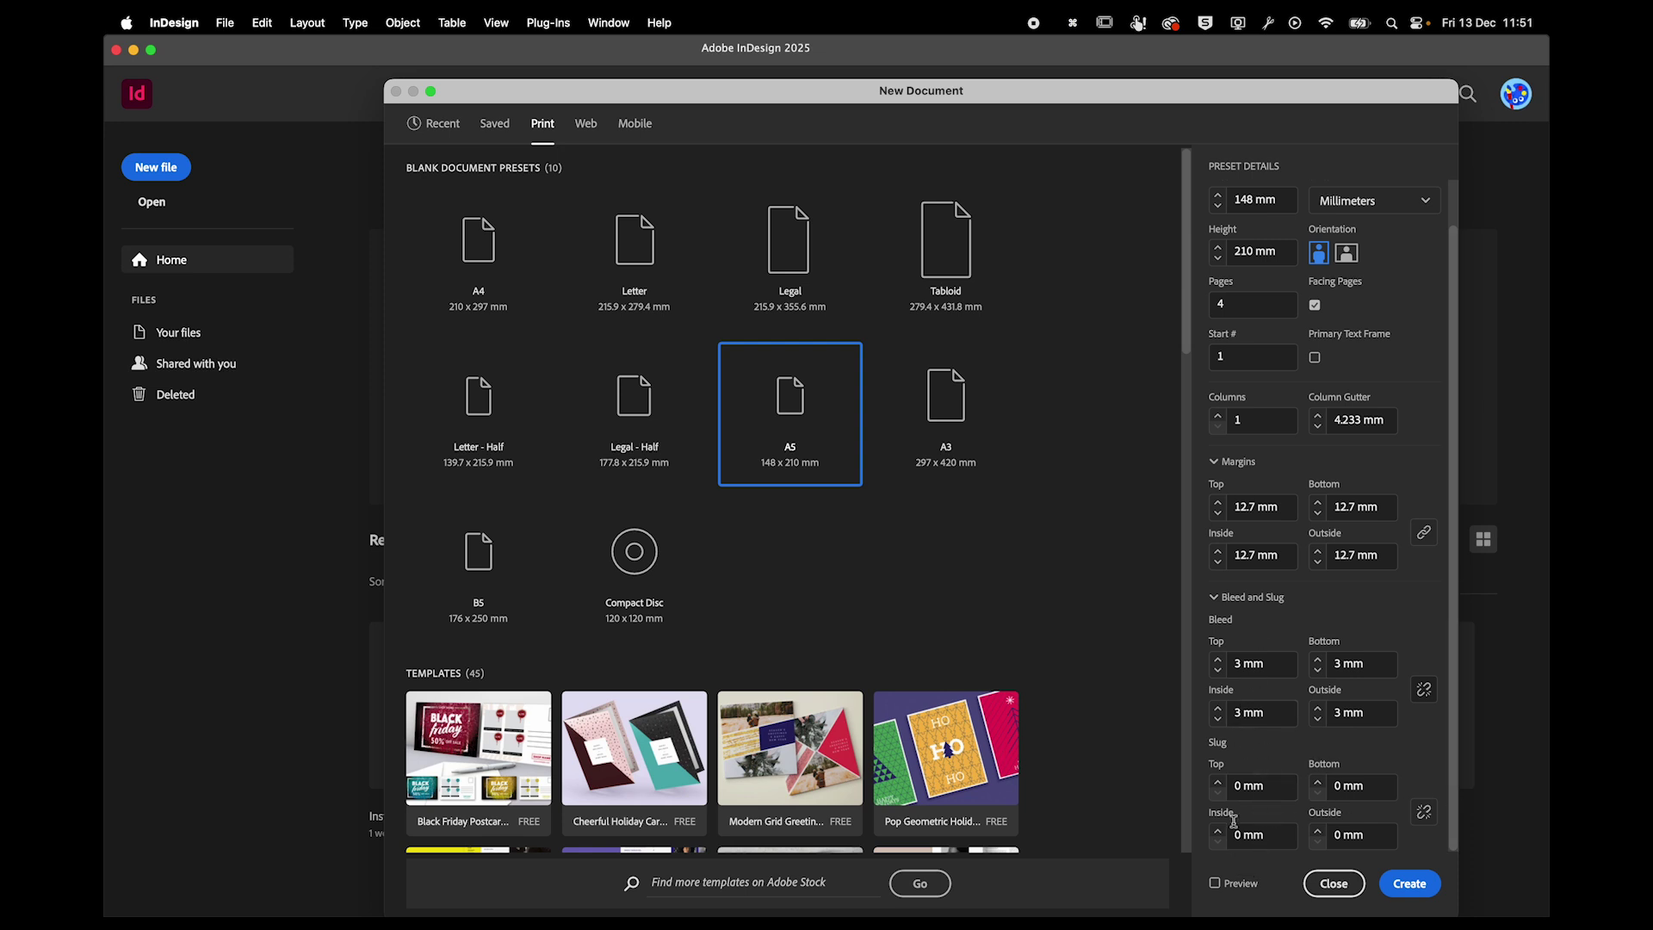
{"action": "left_click", "coordinate": [1408, 885]}
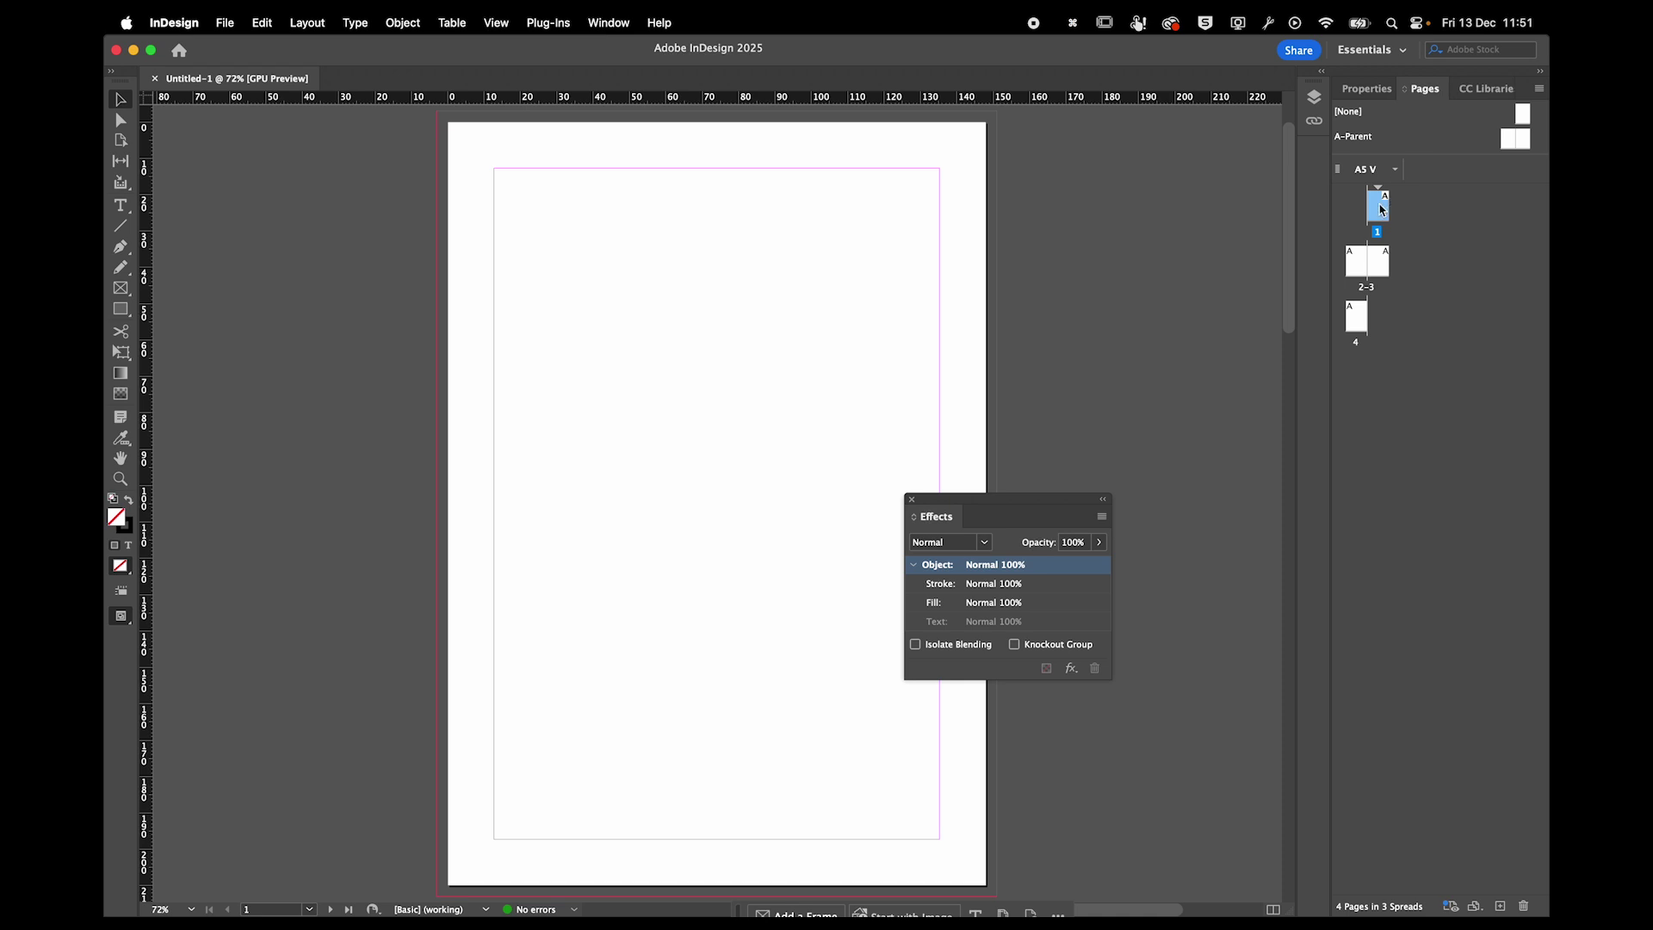
Examine how the new document's front page, inner double-page spread and back page are arranged.
{"action": "left_click", "coordinate": [1363, 265]}
{"action": "left_click", "coordinate": [1357, 317]}
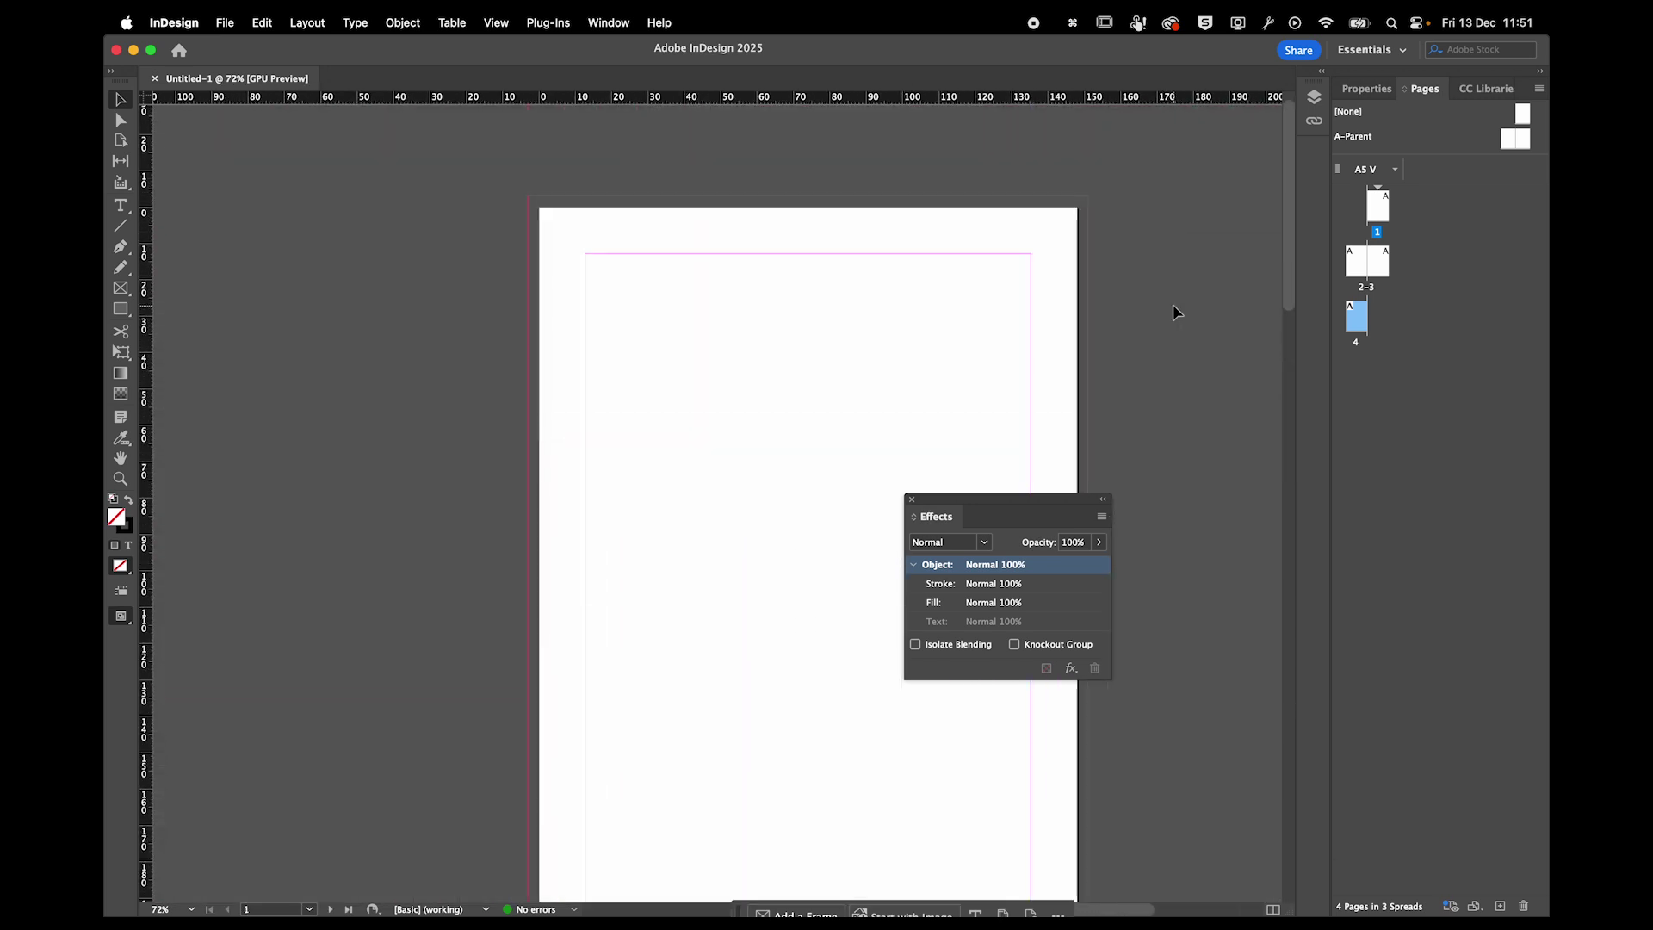
{"action": "key", "text": "super+minus"}
{"action": "key", "text": "super+minus"}
{"action": "key", "text": "super+minus"}
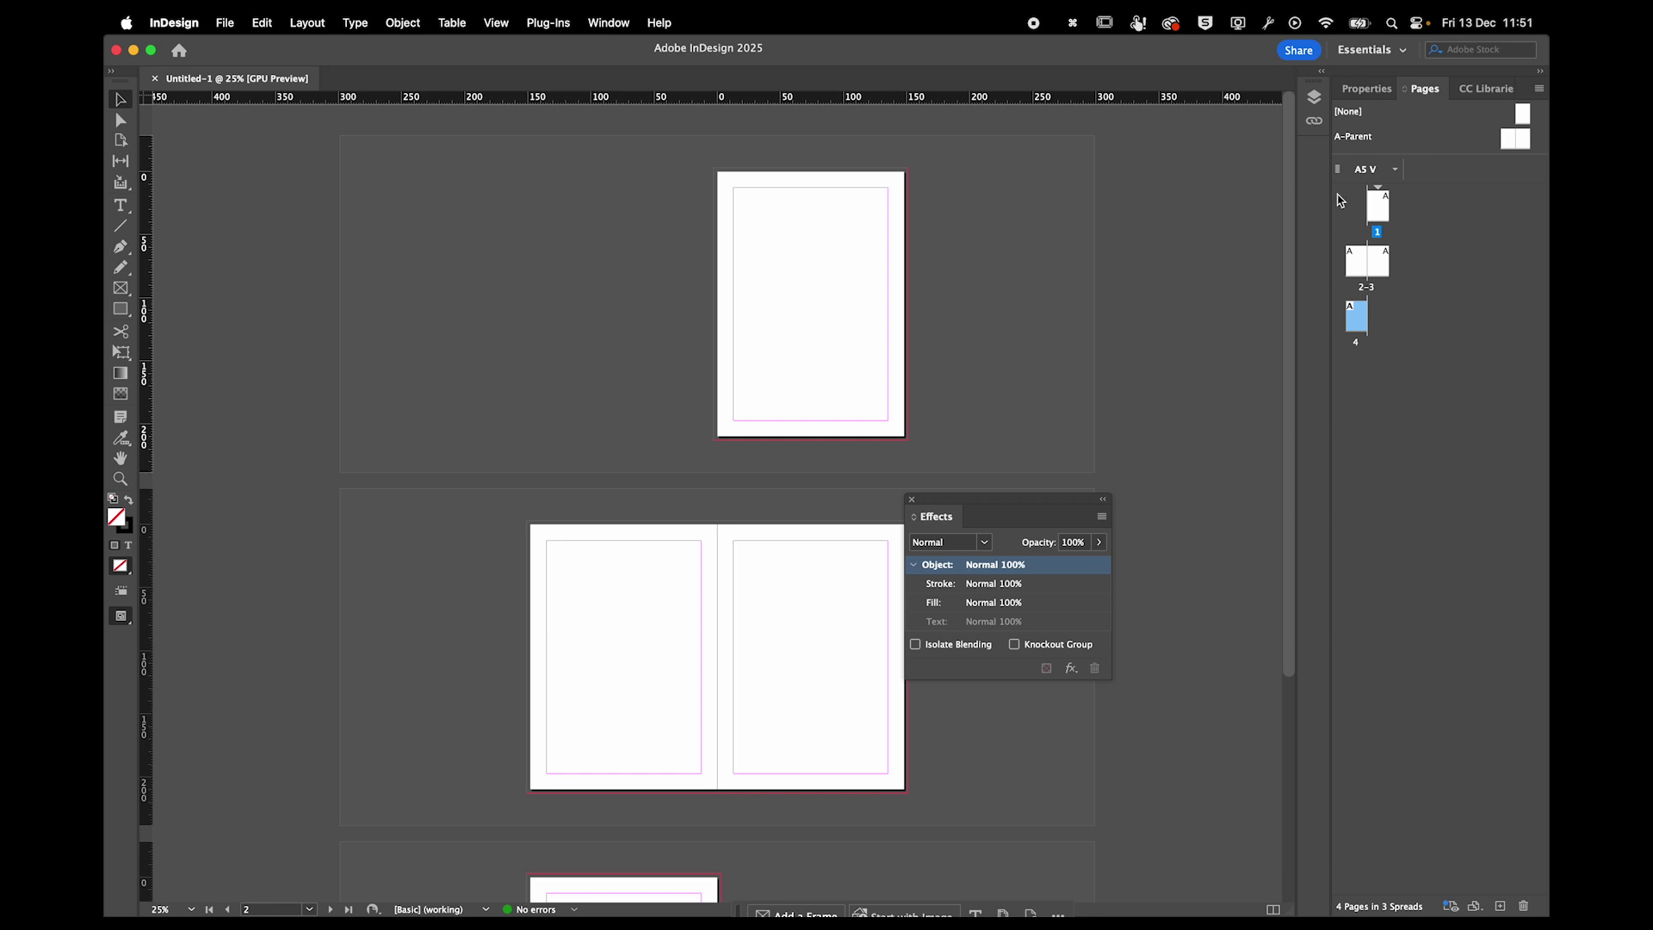
{"action": "key", "text": "super+minus"}
{"action": "key", "text": "super+equal"}
{"action": "key", "text": "super+equal"}
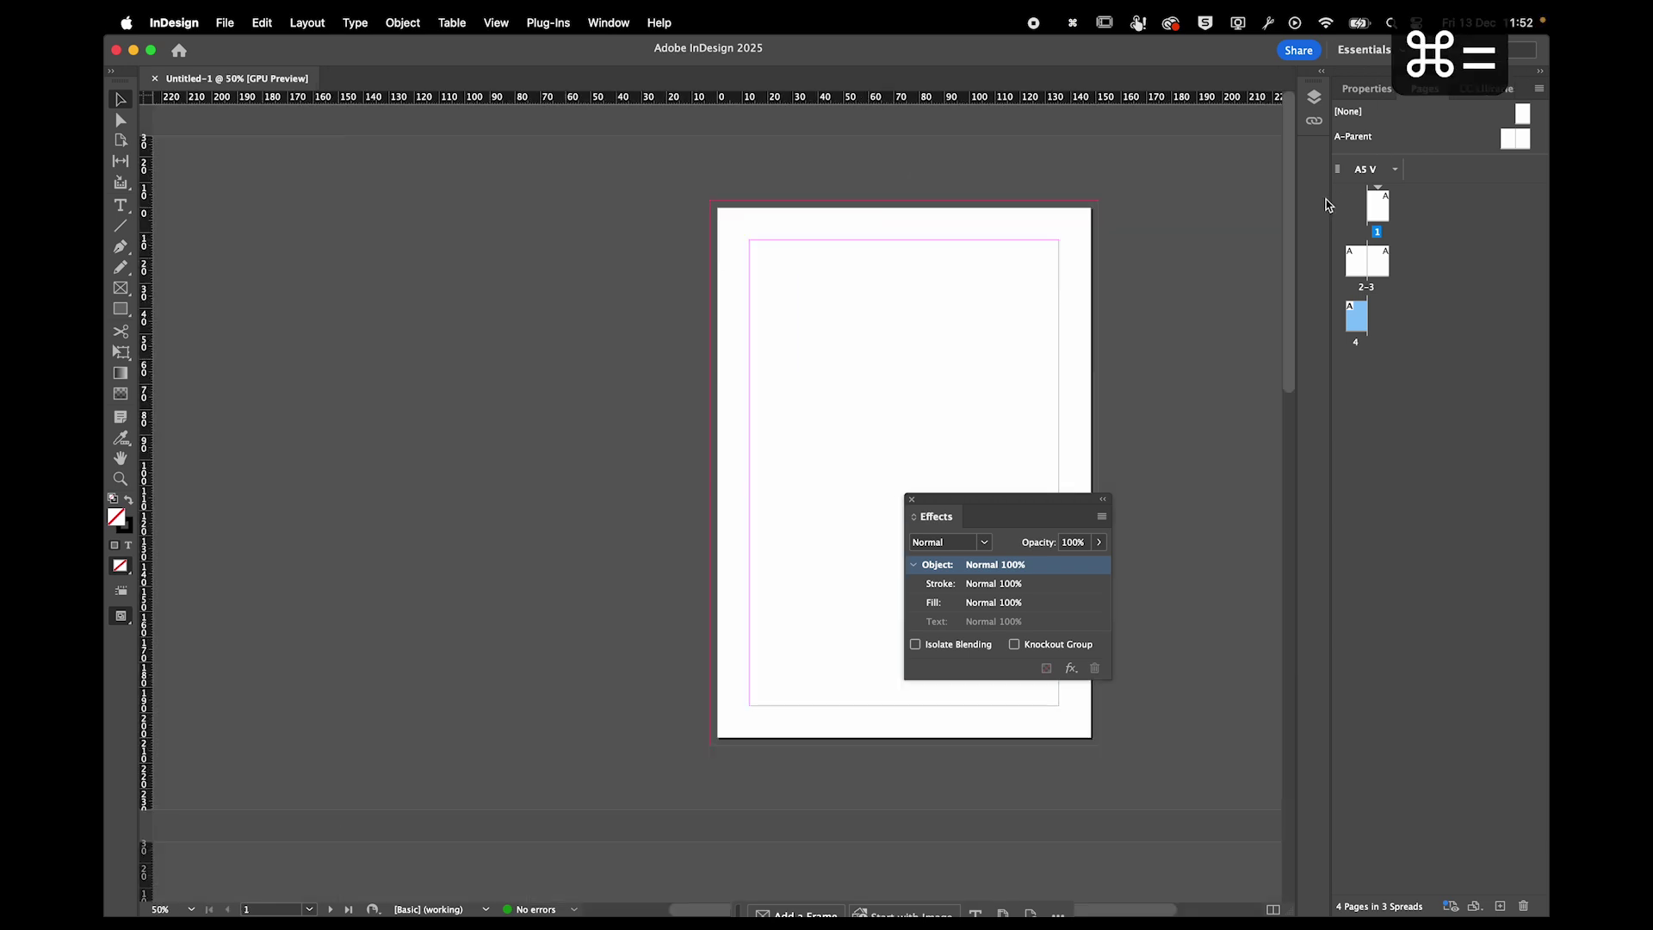
{"action": "scroll", "coordinate": [904, 373], "scroll_direction": "right", "scroll_amount": 5}
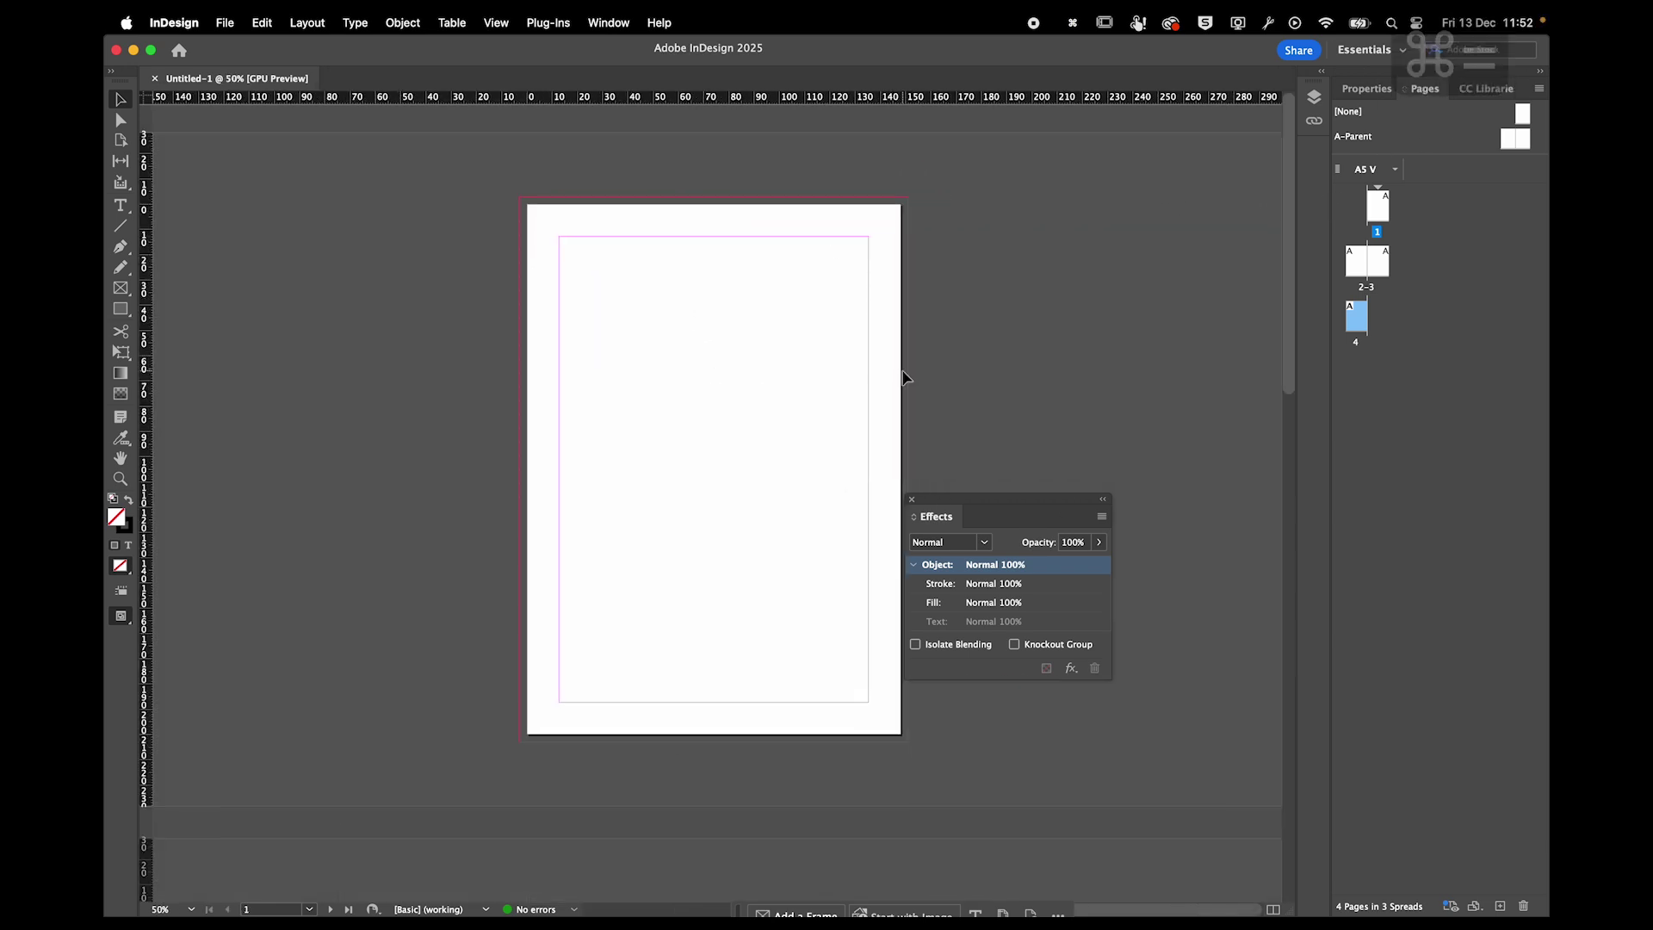
{"action": "scroll", "coordinate": [904, 377], "scroll_direction": "down", "scroll_amount": 10}
{"action": "scroll", "coordinate": [904, 377], "scroll_direction": "up", "scroll_amount": 10}
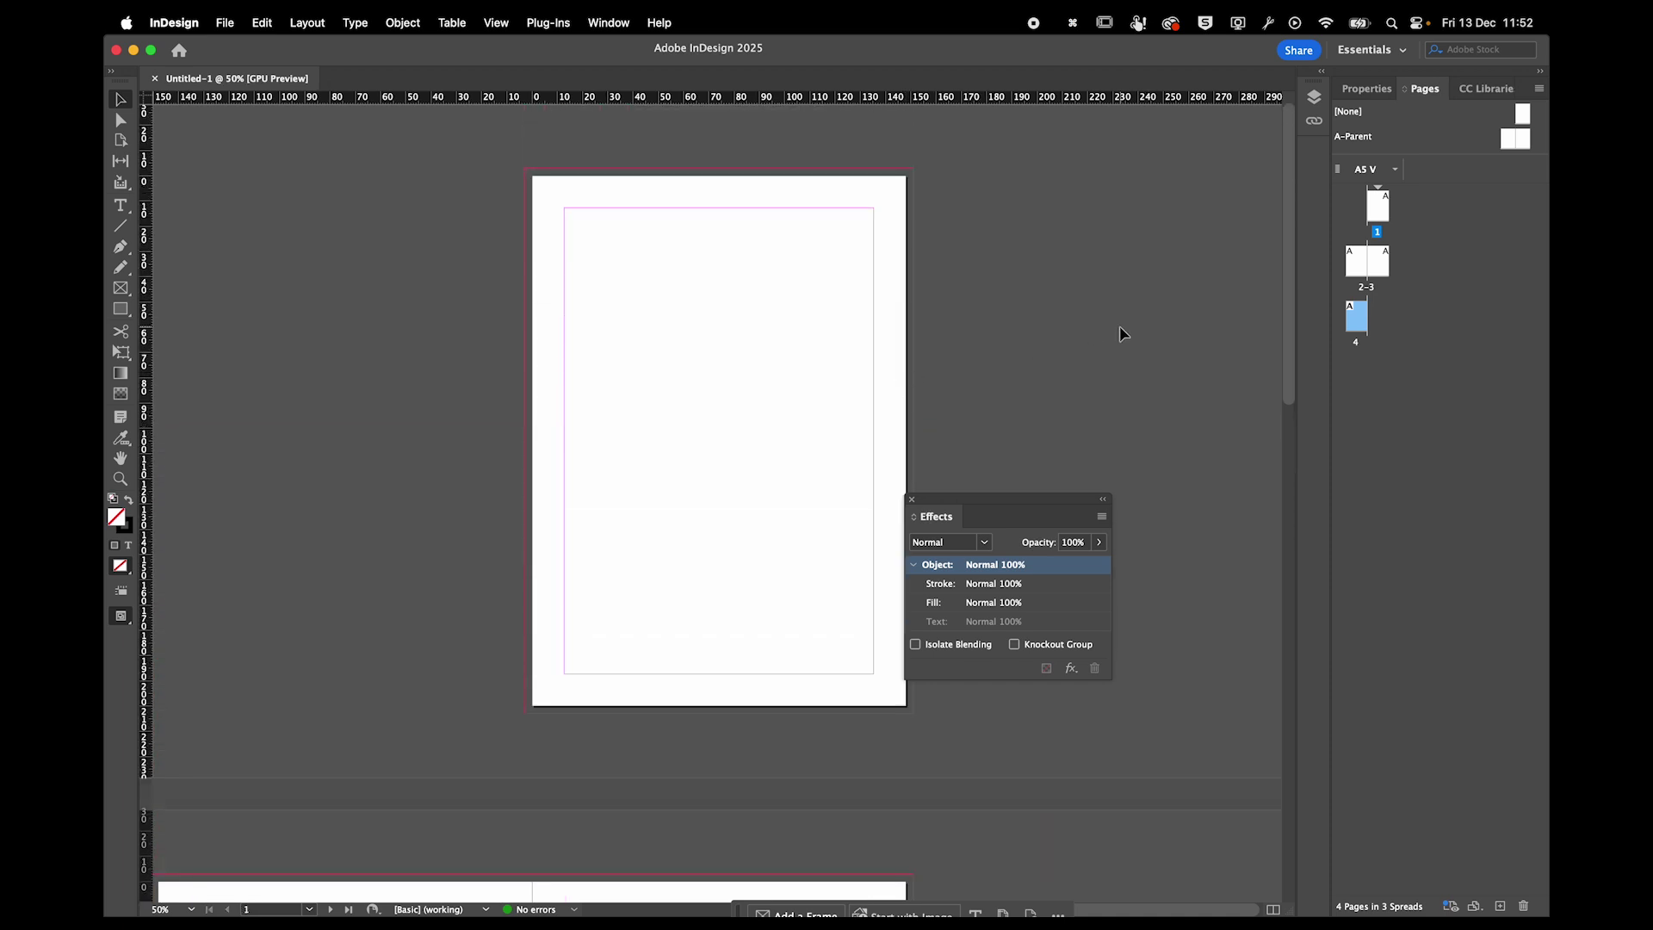
Try the Essentials Classic workspace.
{"action": "left_click", "coordinate": [621, 29]}
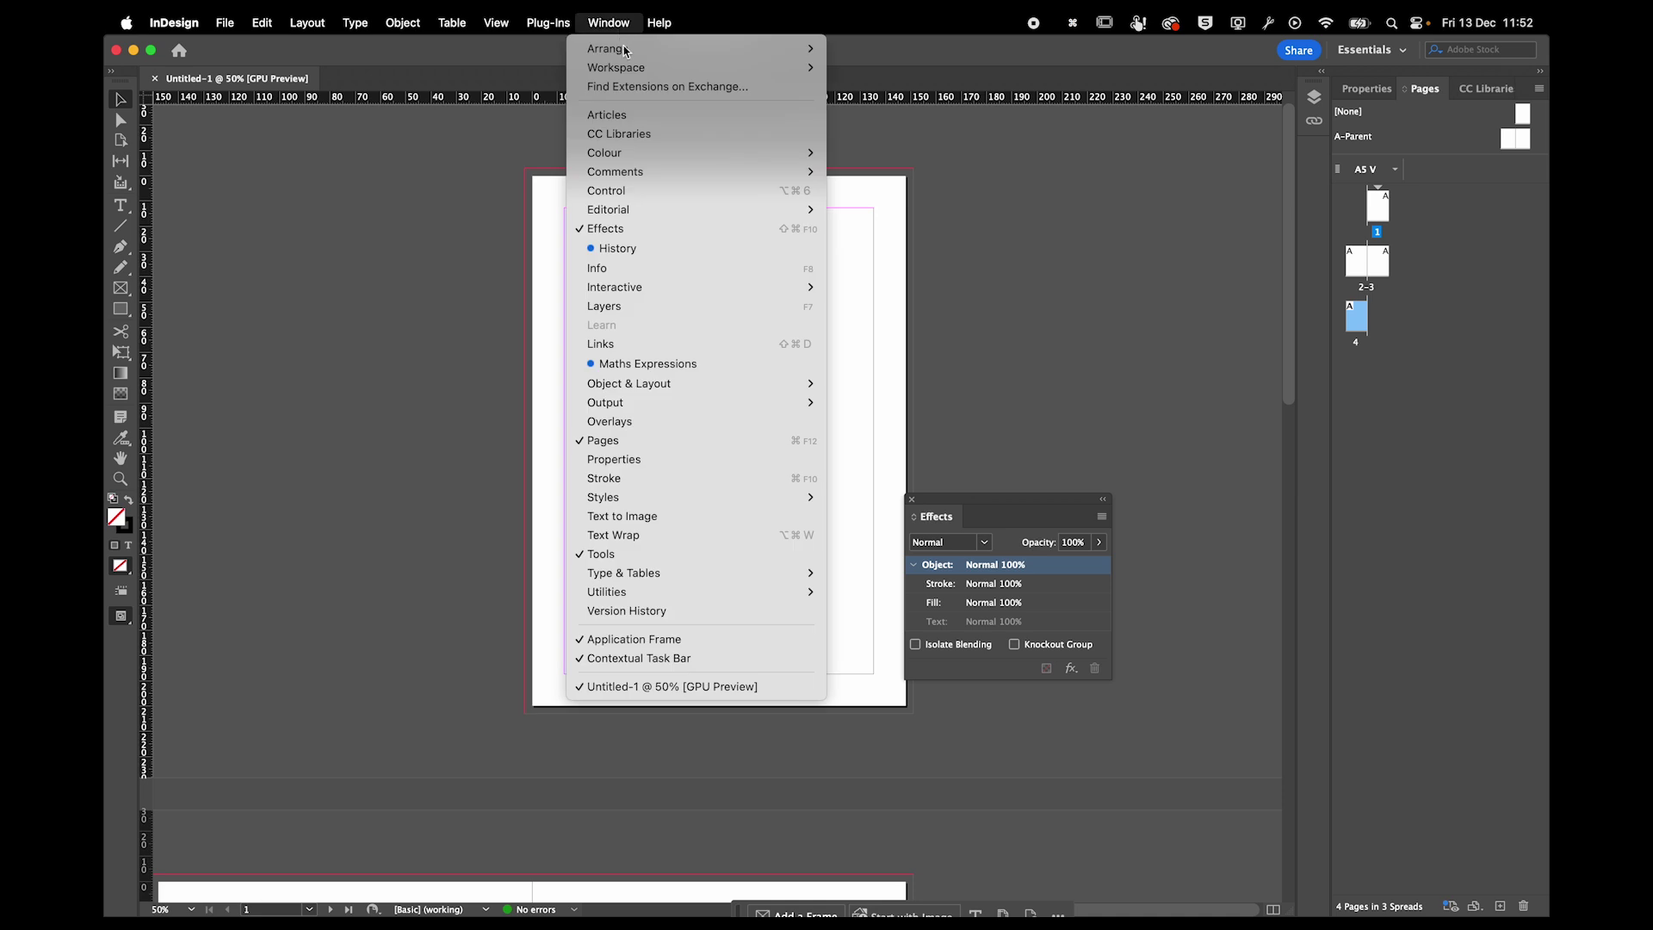
{"action": "mouse_move", "coordinate": [629, 69]}
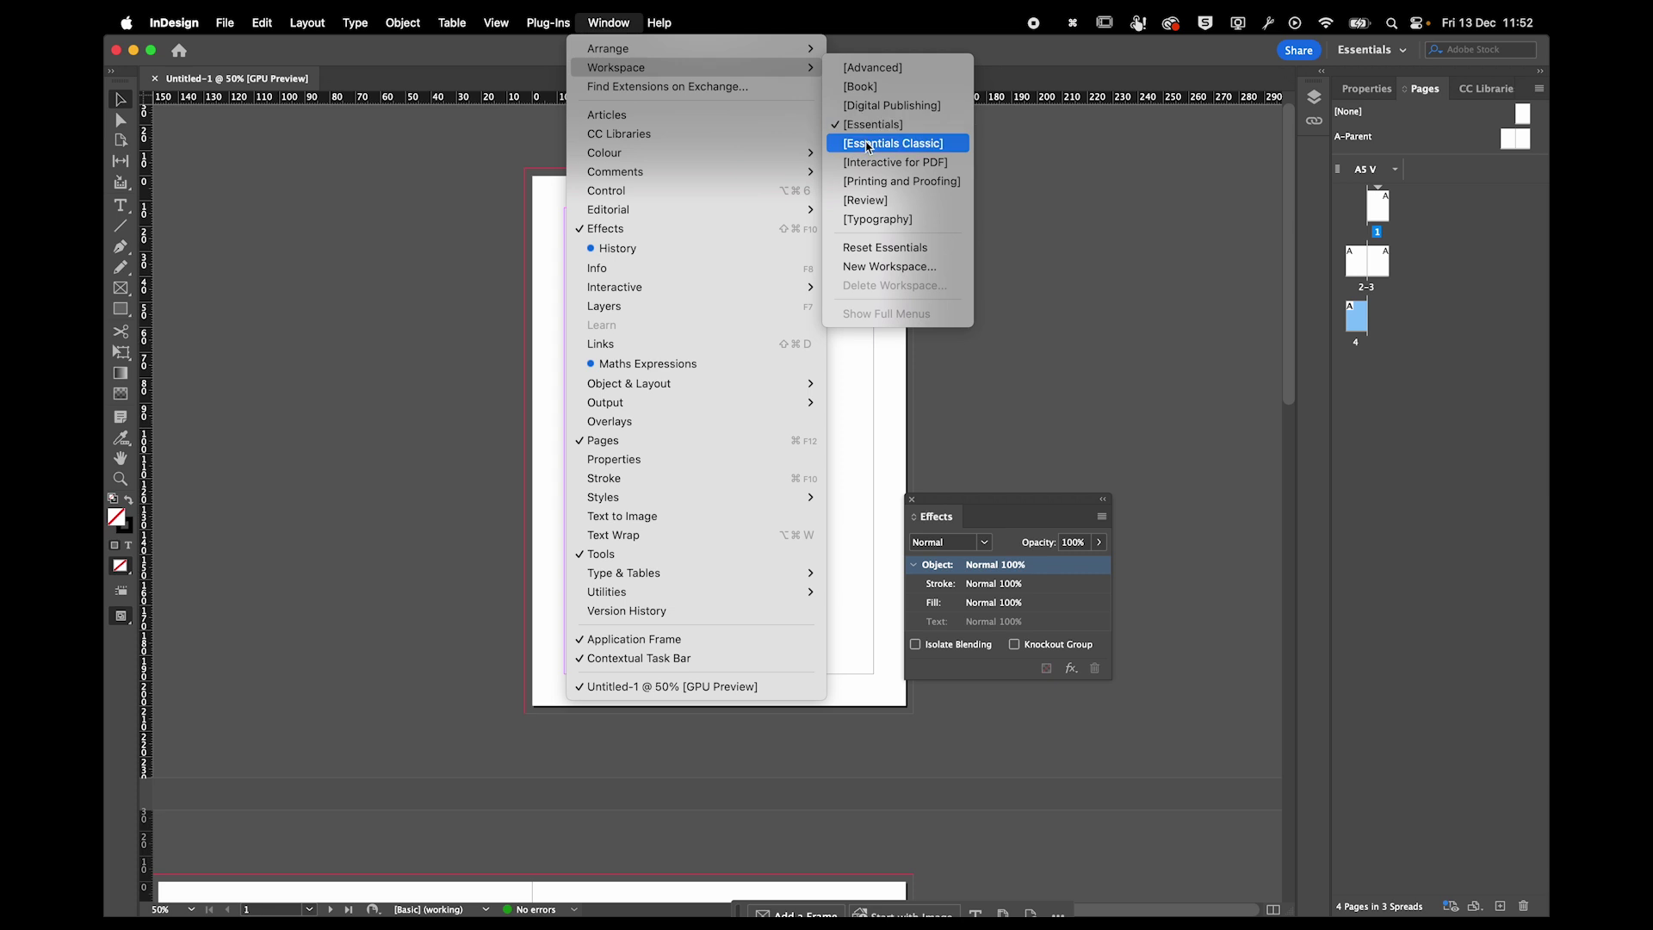
{"action": "left_click", "coordinate": [868, 144]}
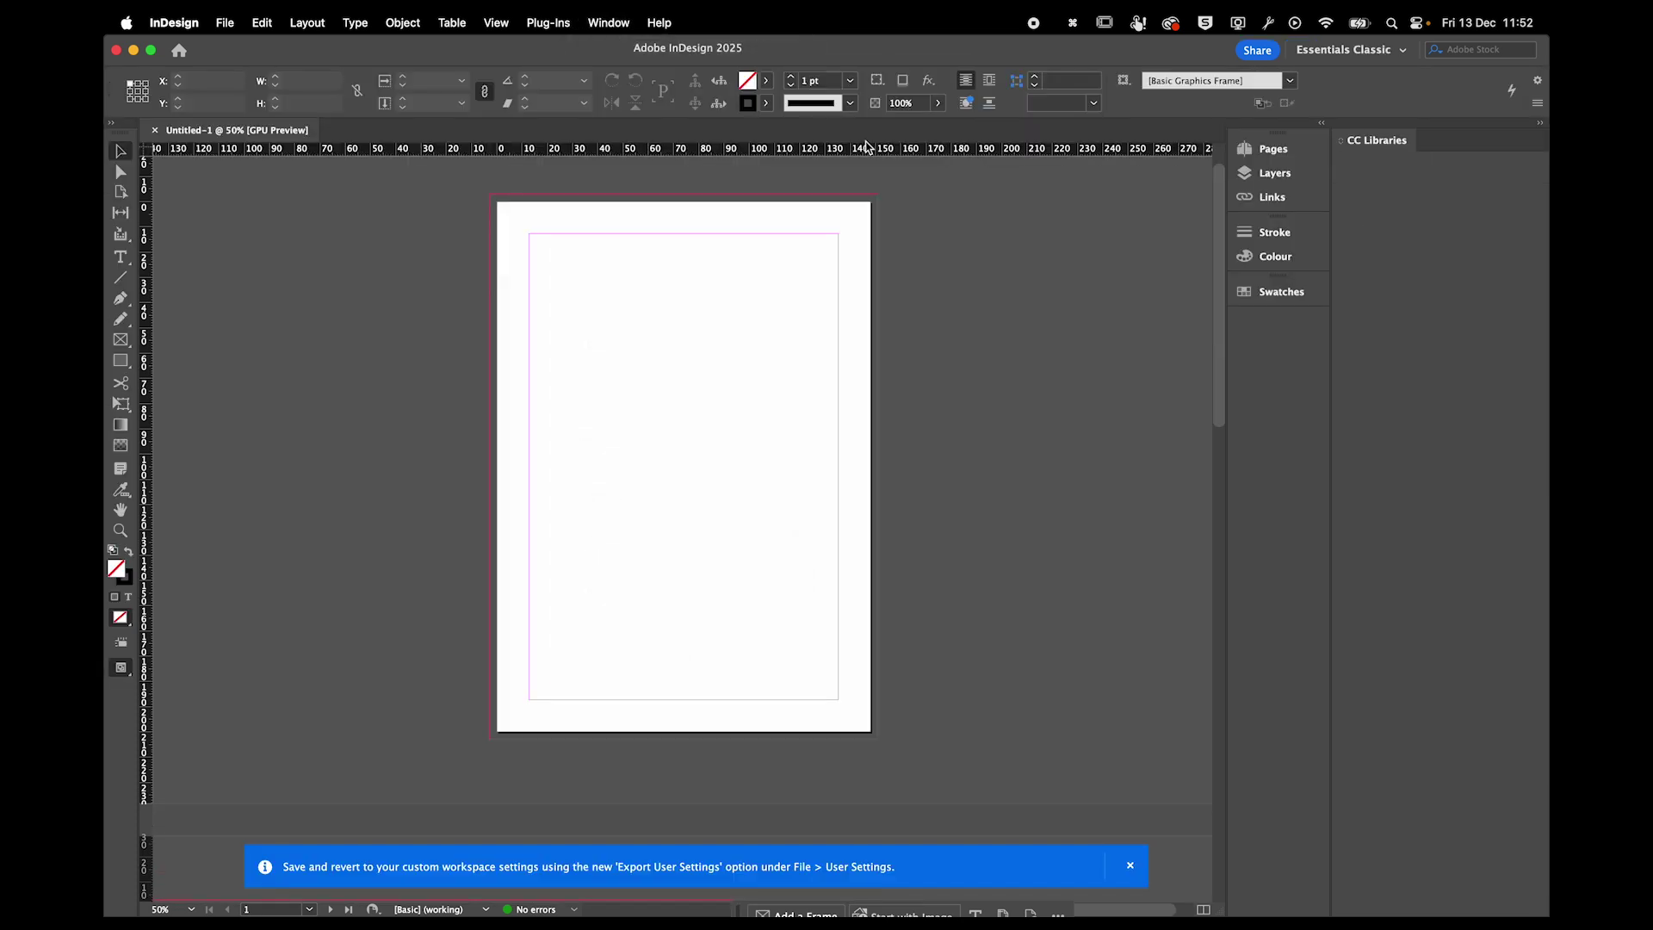
Switch to the Typography workspace and display the character formatting settings.
{"action": "left_click", "coordinate": [618, 26]}
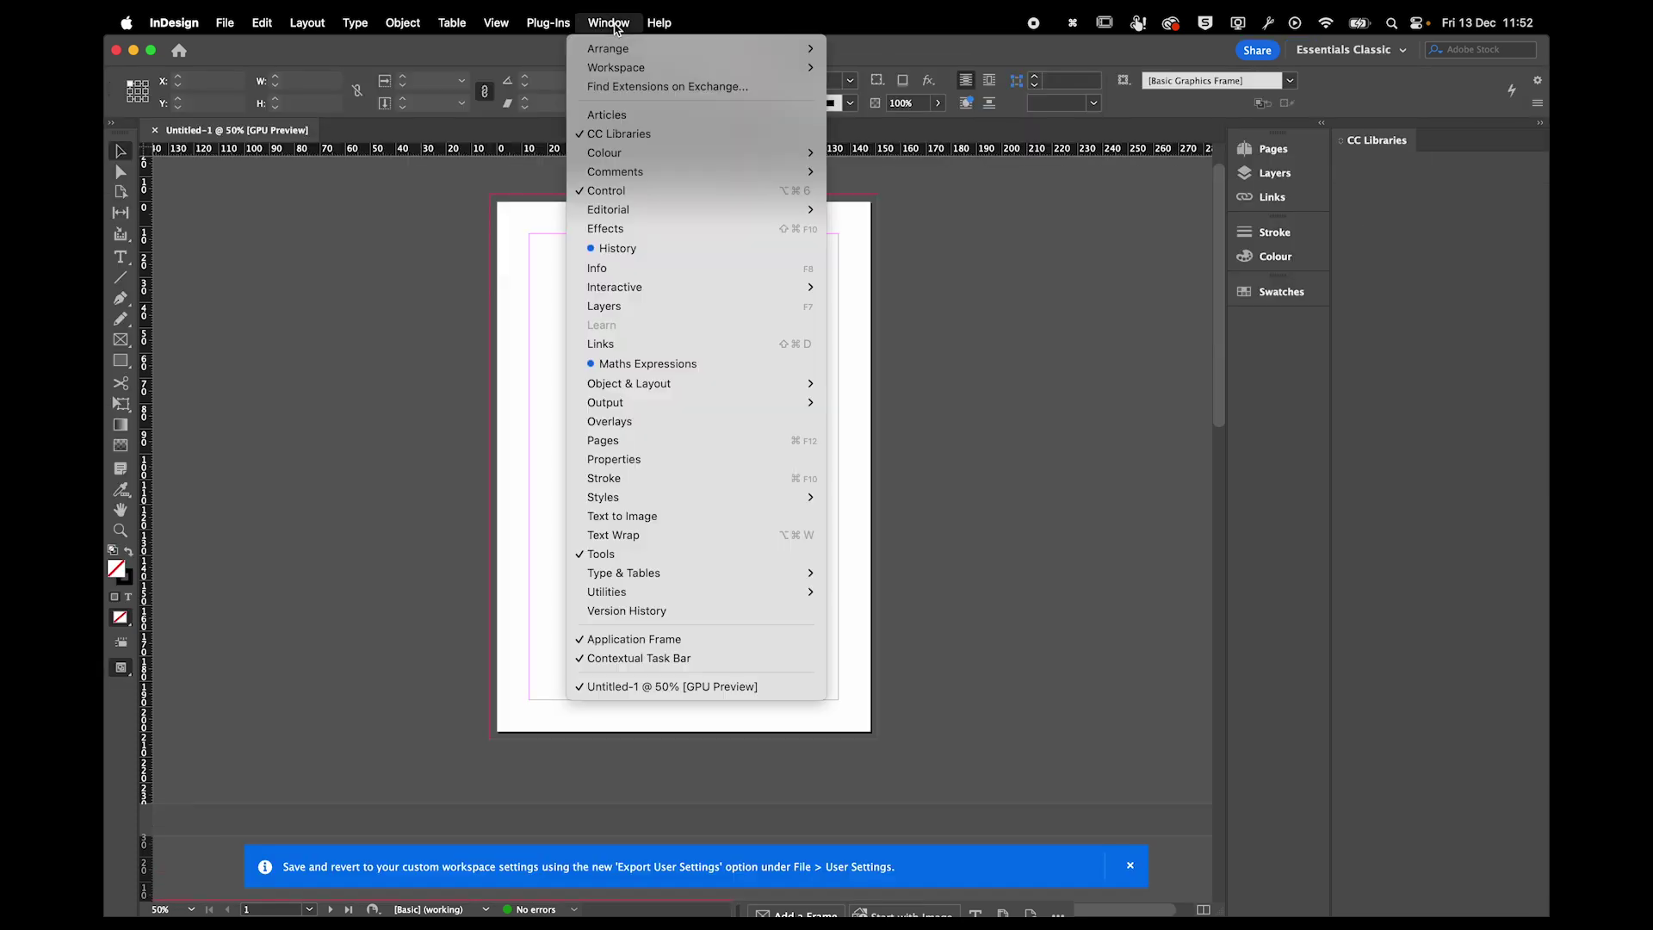
{"action": "left_click", "coordinate": [906, 219]}
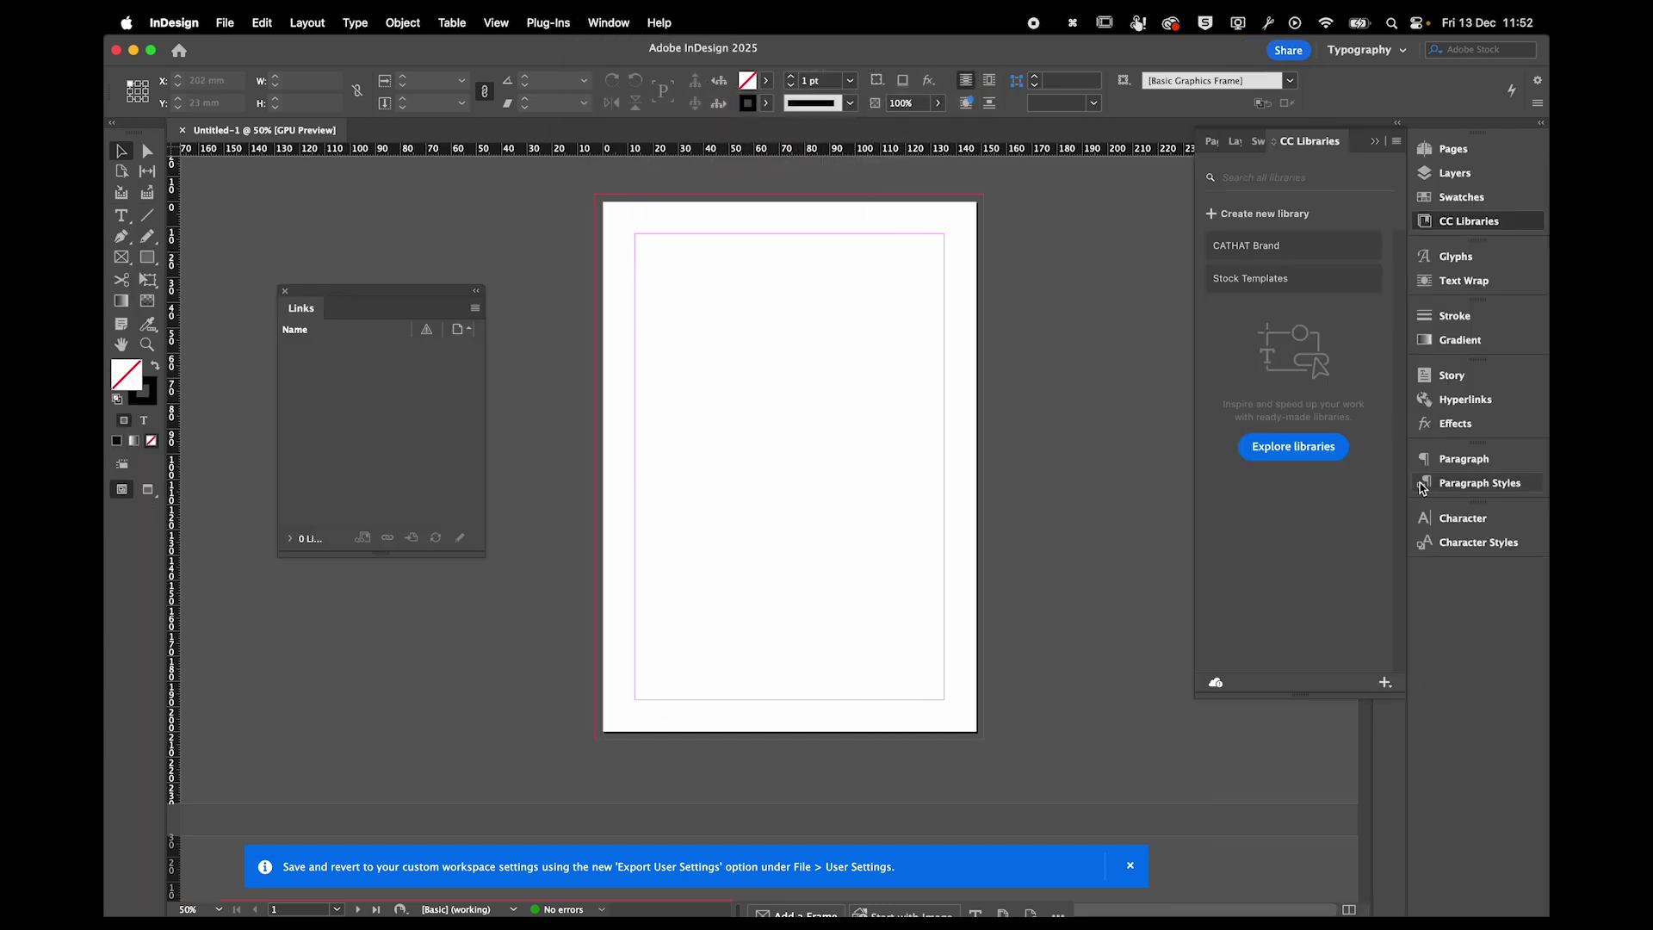
{"action": "left_click", "coordinate": [1446, 521]}
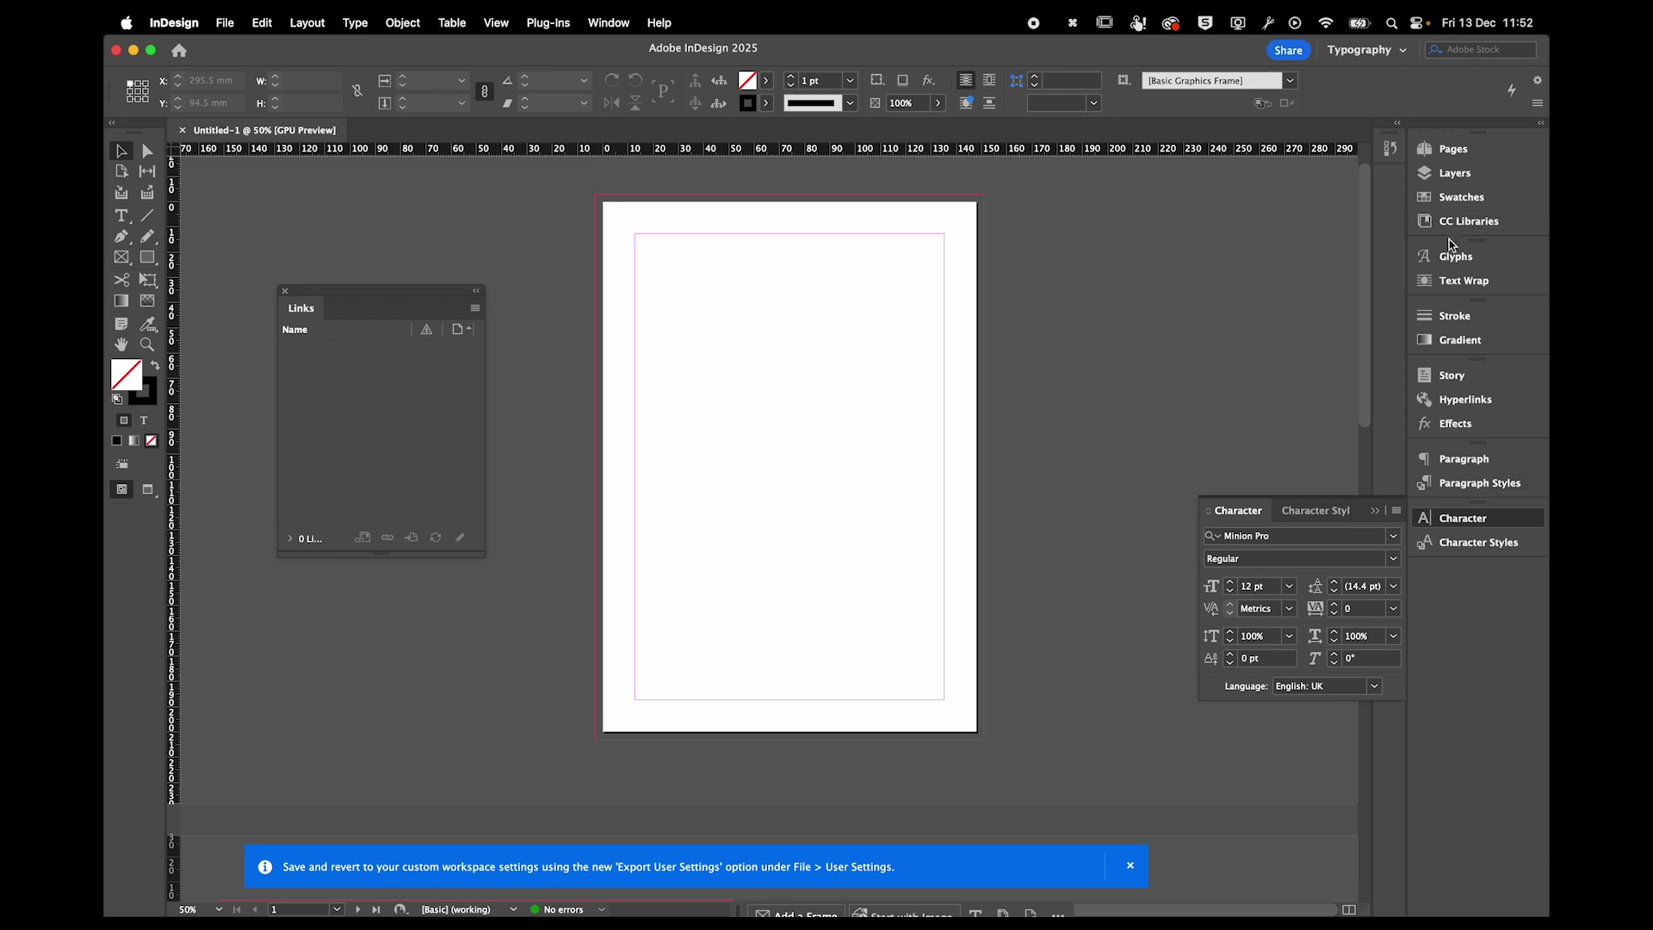
Look through the available workspaces and try the Advanced one.
{"action": "left_click", "coordinate": [602, 26]}
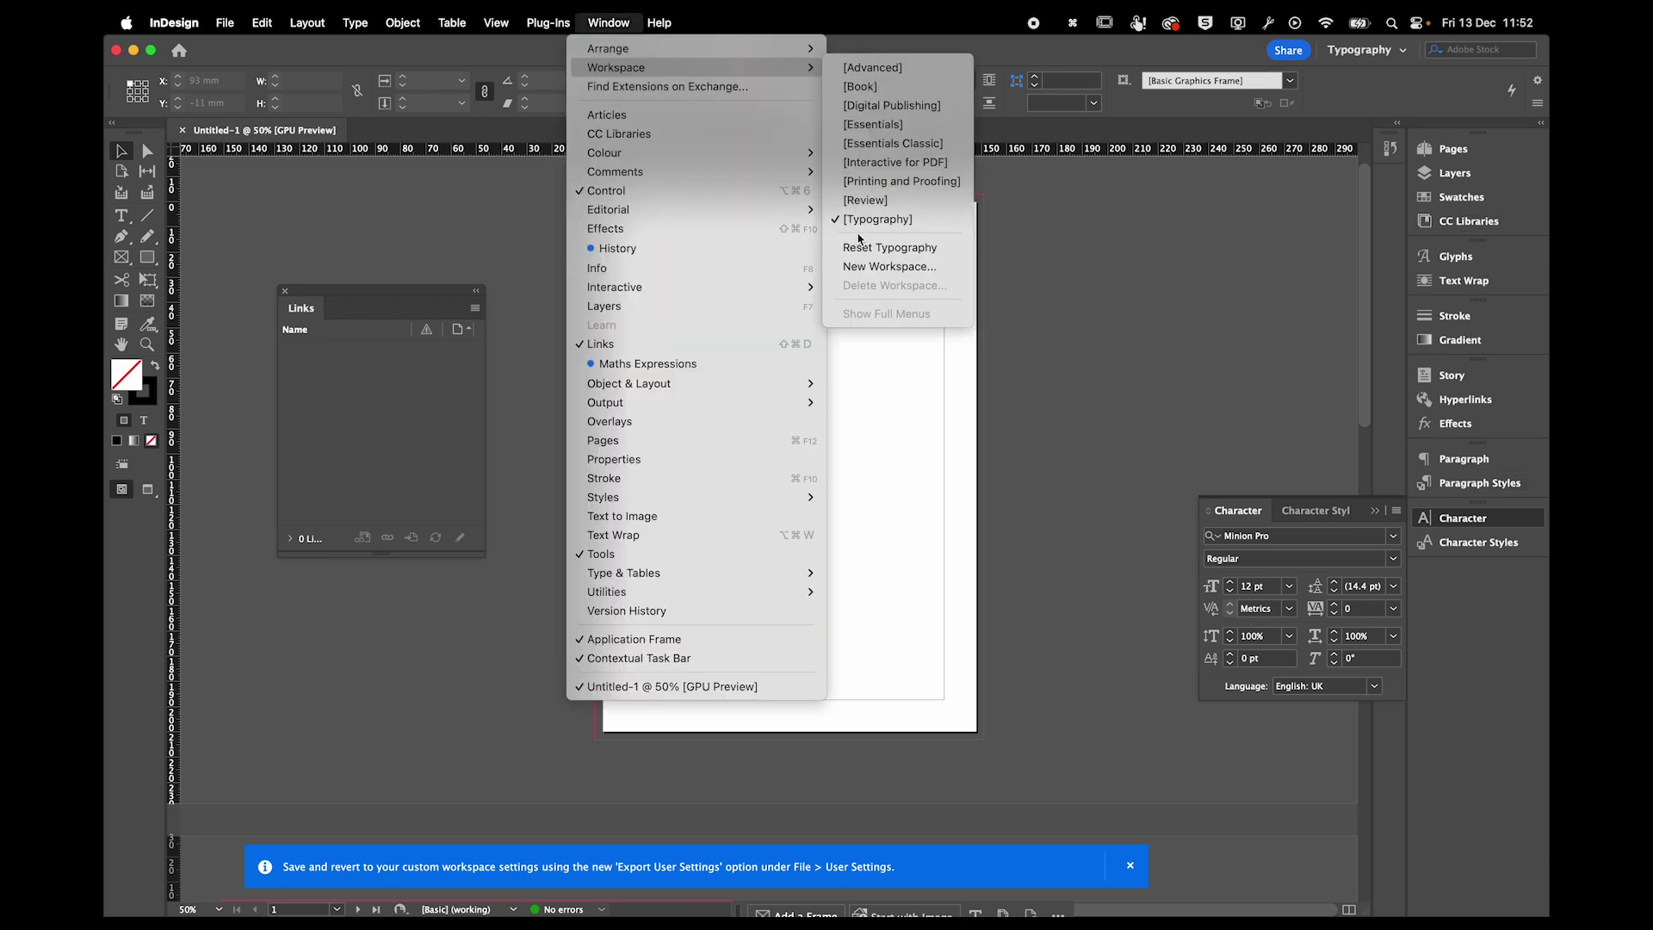
{"action": "left_click", "coordinate": [486, 223]}
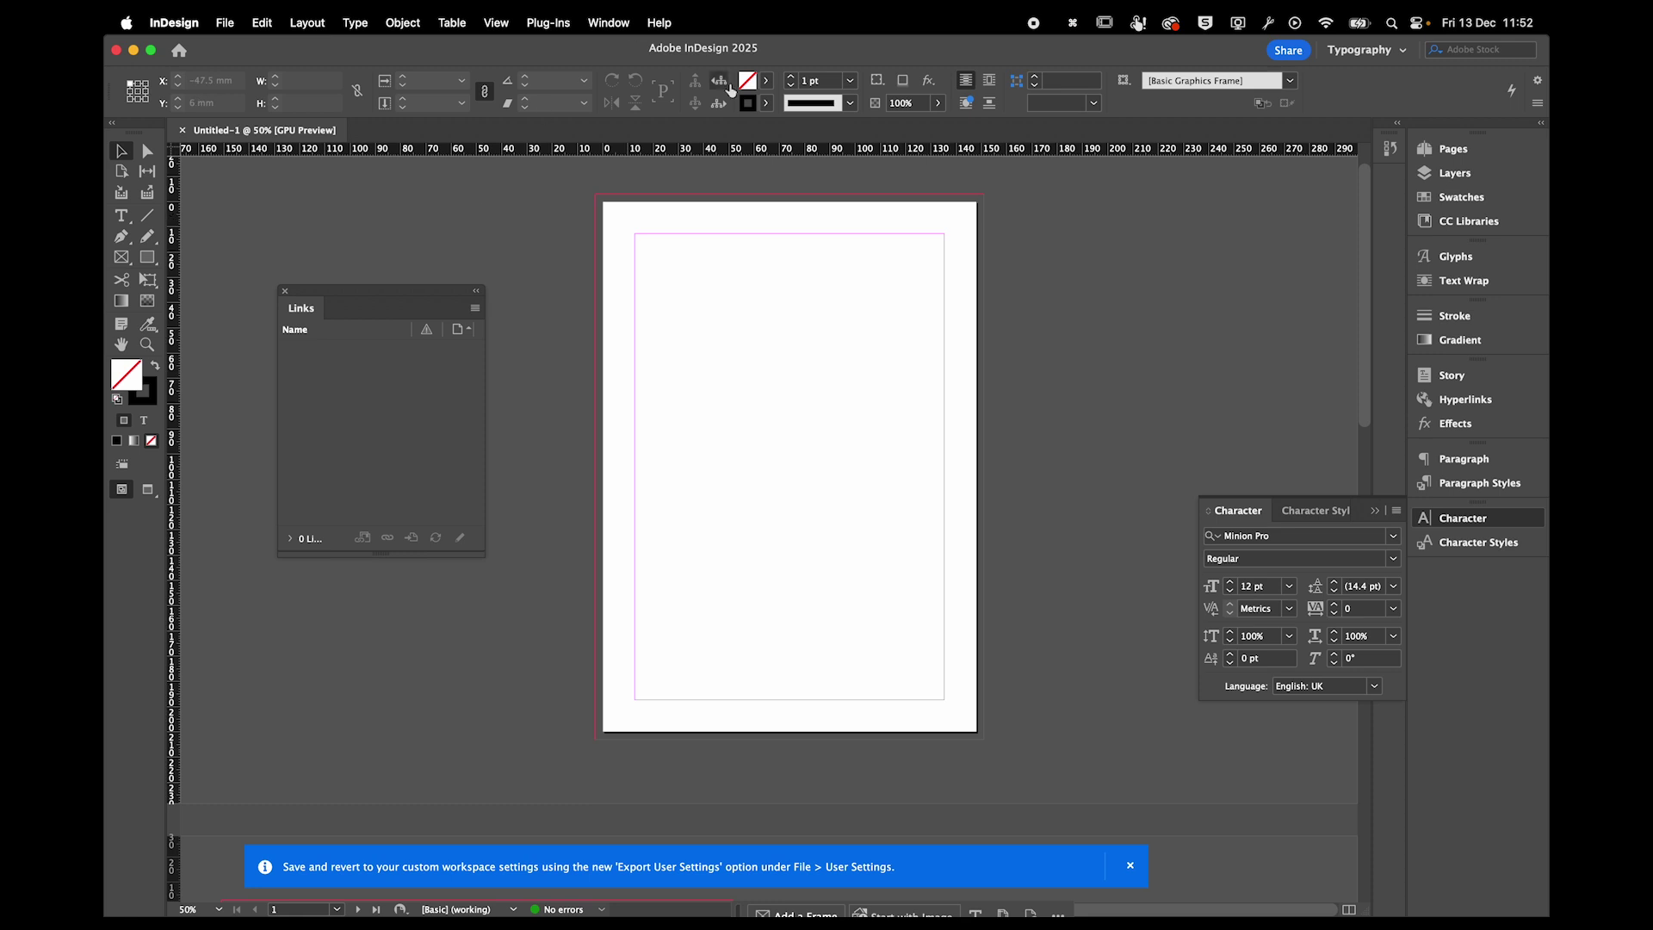
{"action": "left_click", "coordinate": [609, 22]}
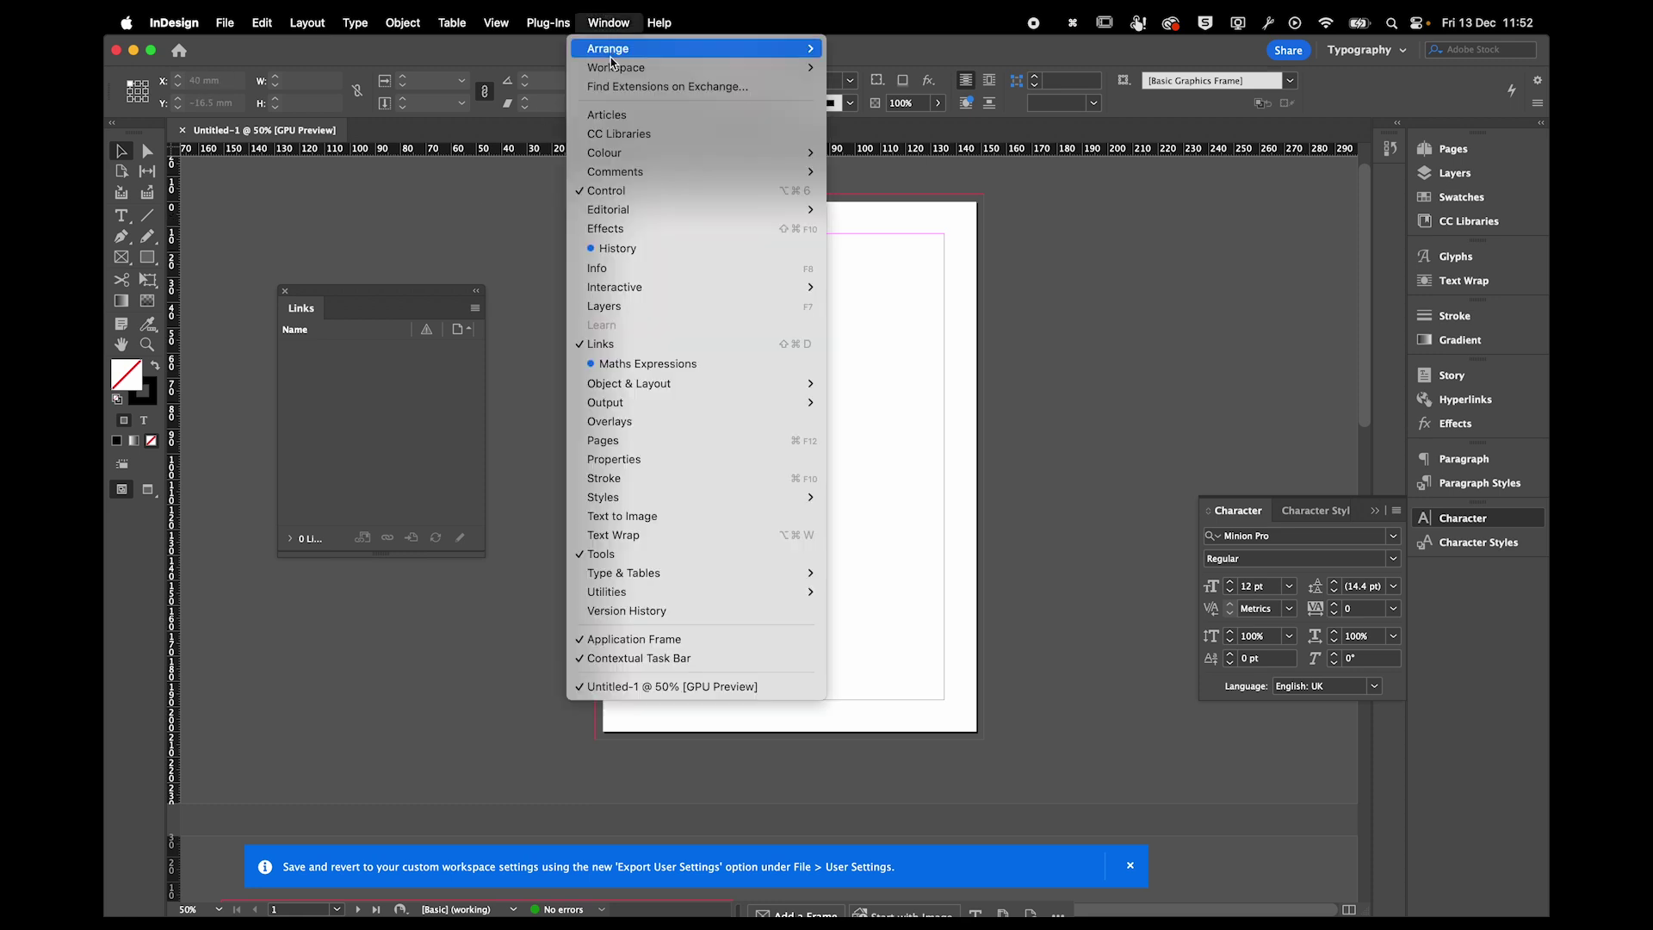
{"action": "mouse_move", "coordinate": [613, 67]}
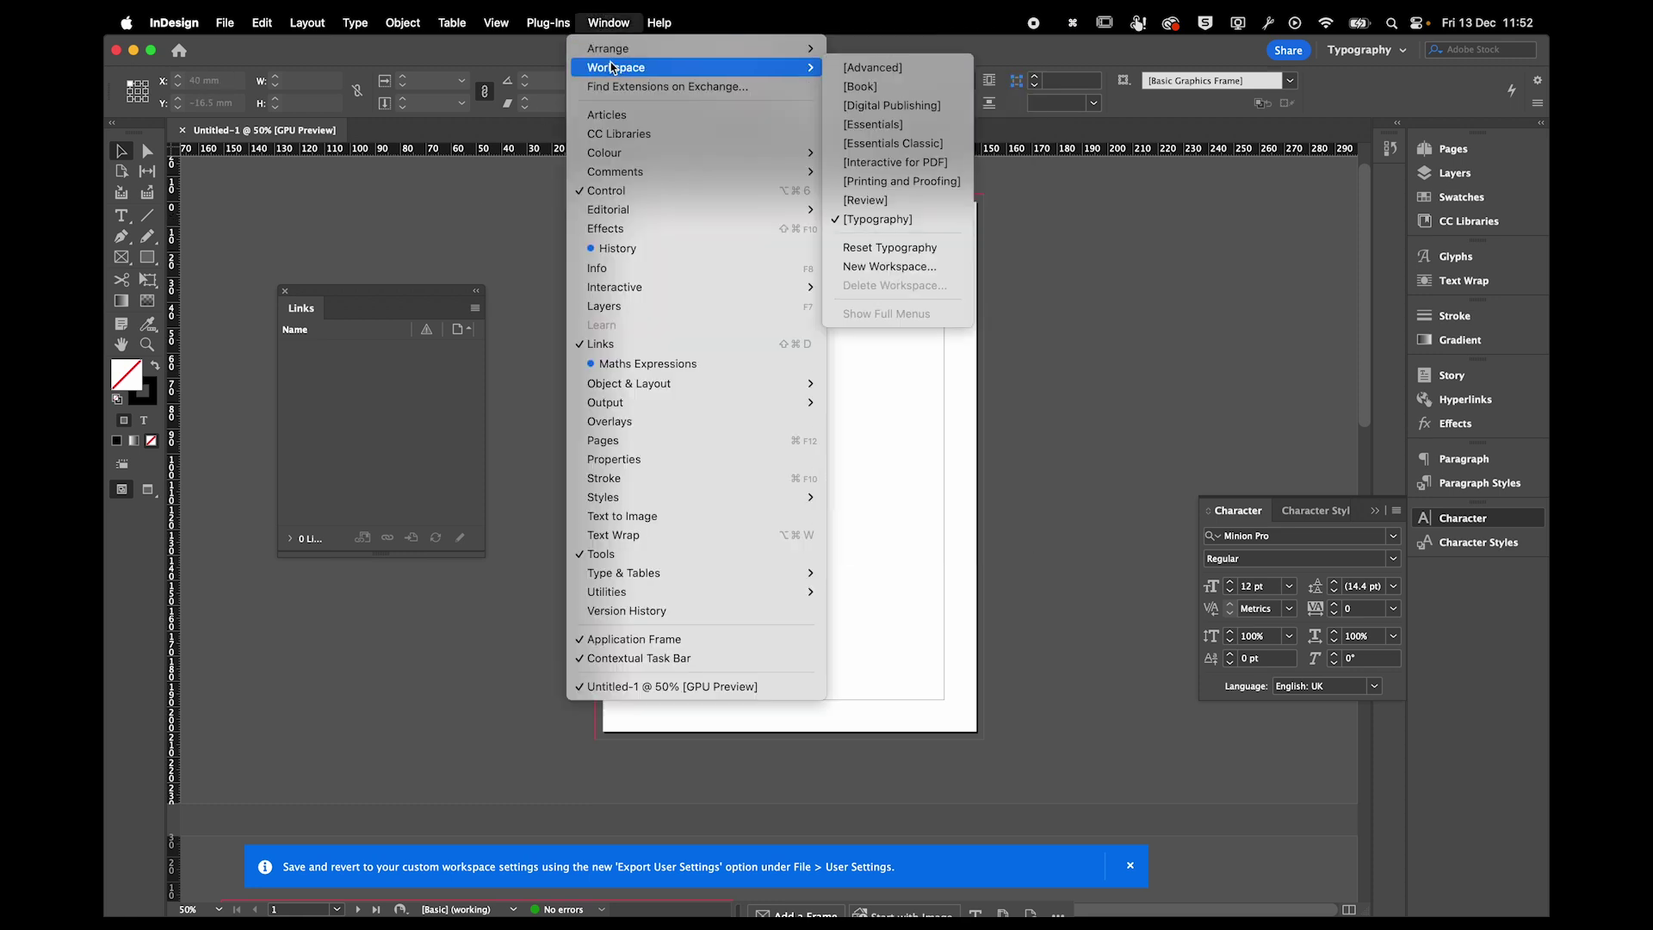
{"action": "left_click", "coordinate": [854, 69]}
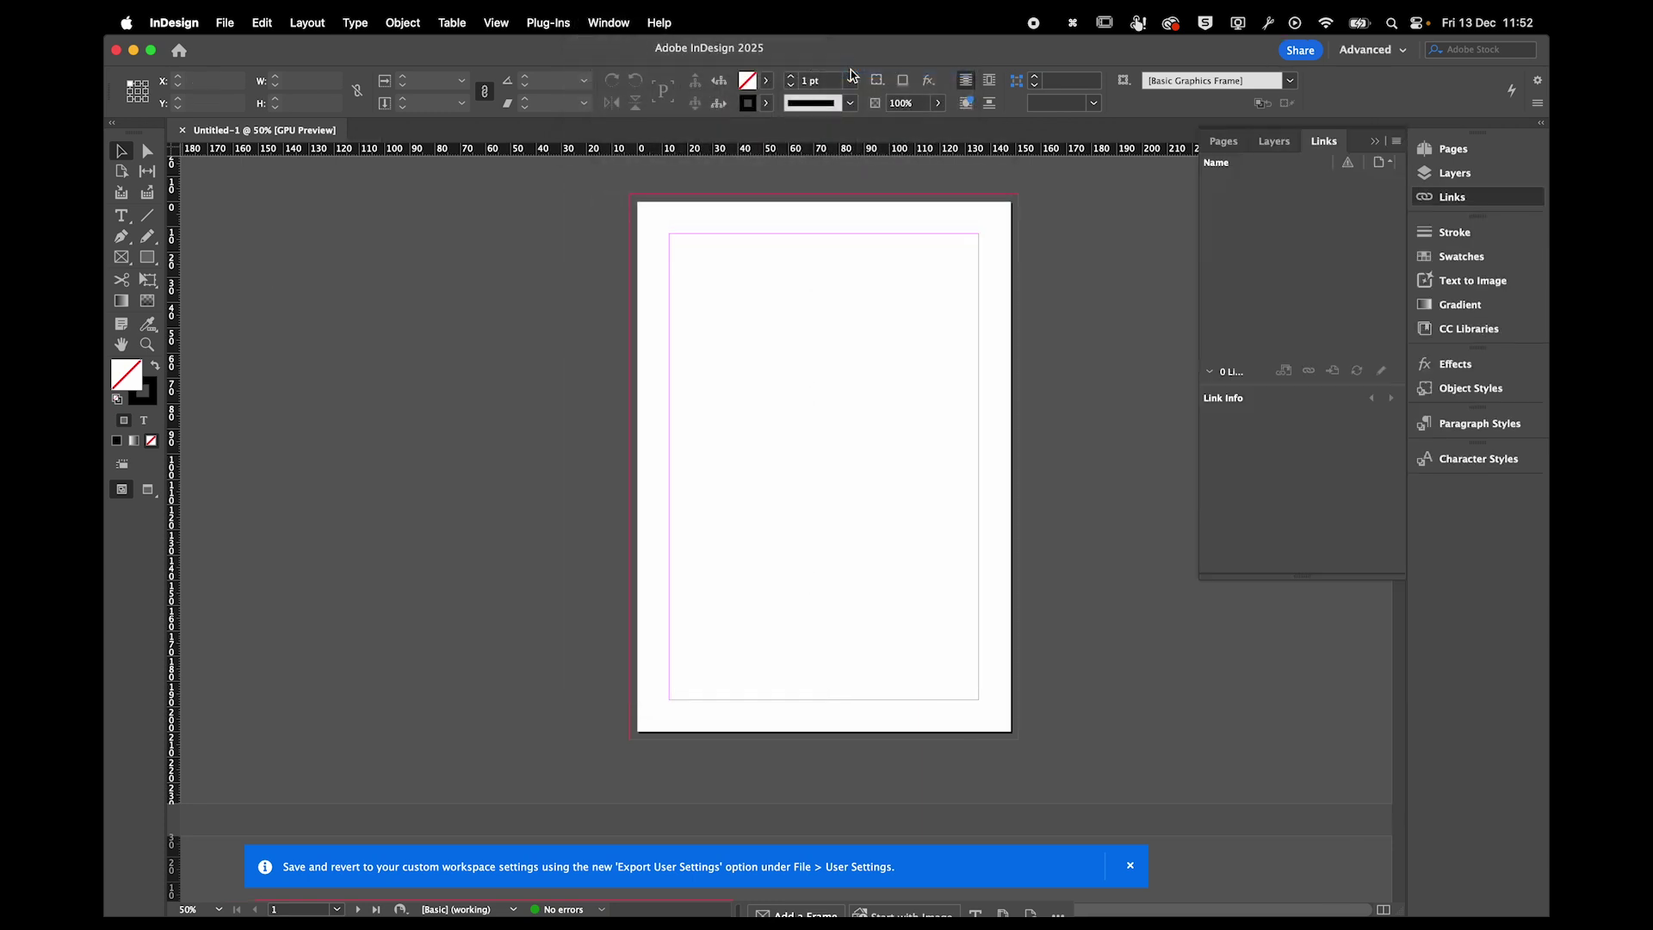
Return to the Typography workspace, activate the Selection tool and dismiss the notice about exporting user settings.
{"action": "left_click", "coordinate": [609, 22]}
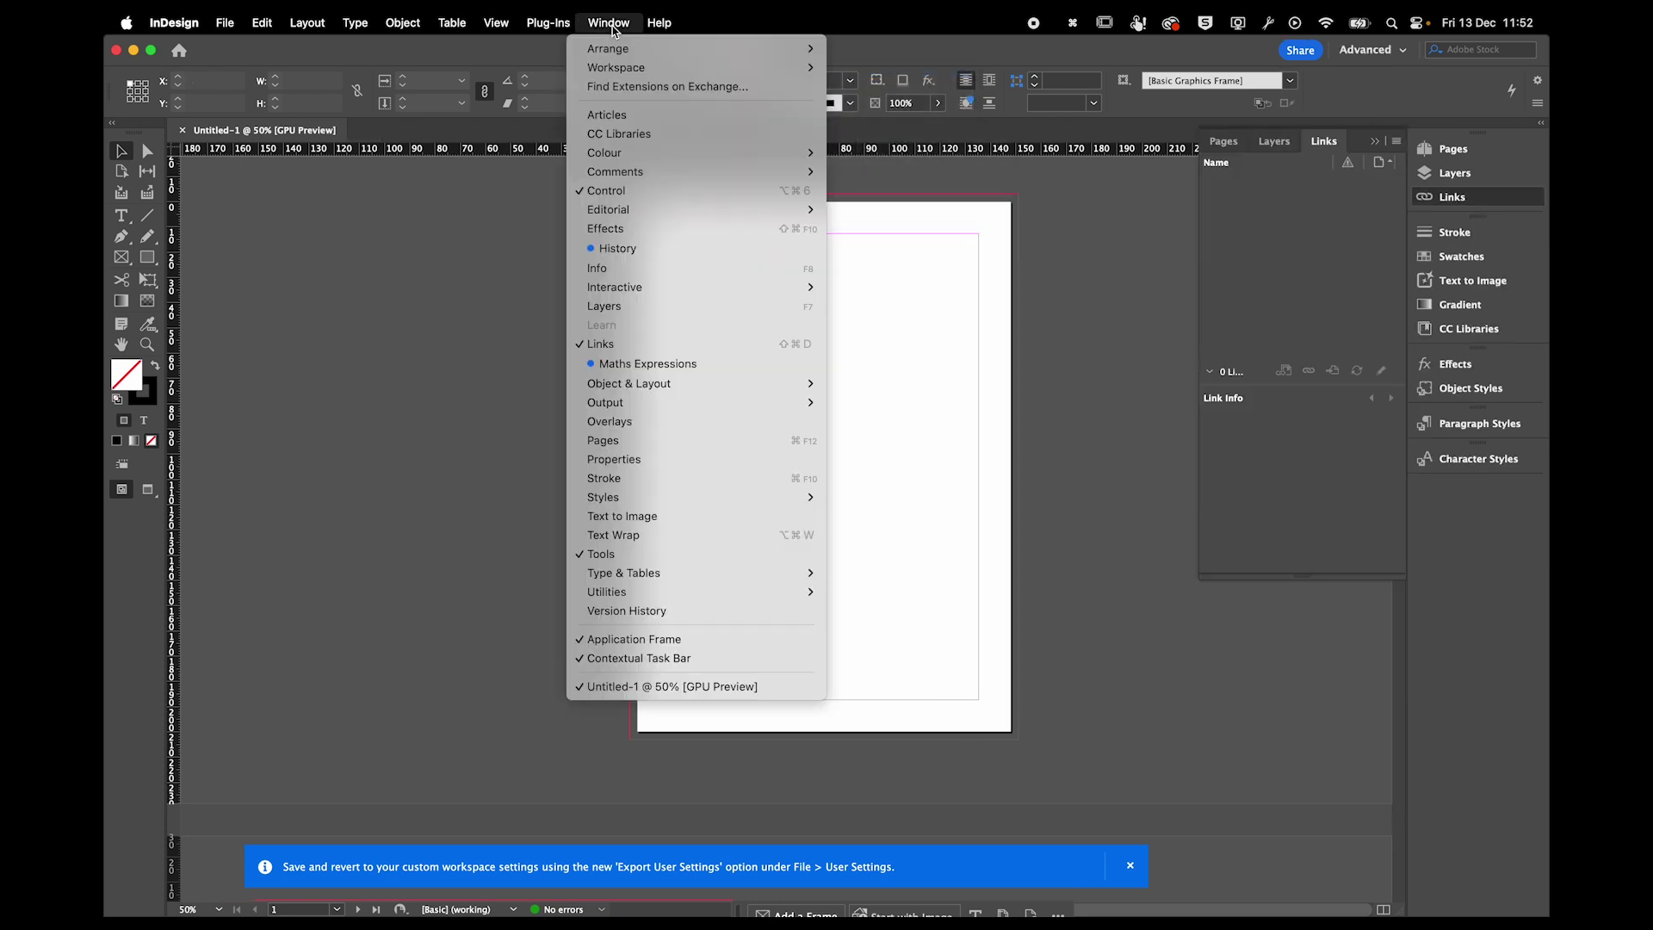
{"action": "mouse_move", "coordinate": [701, 61]}
{"action": "left_click", "coordinate": [904, 220]}
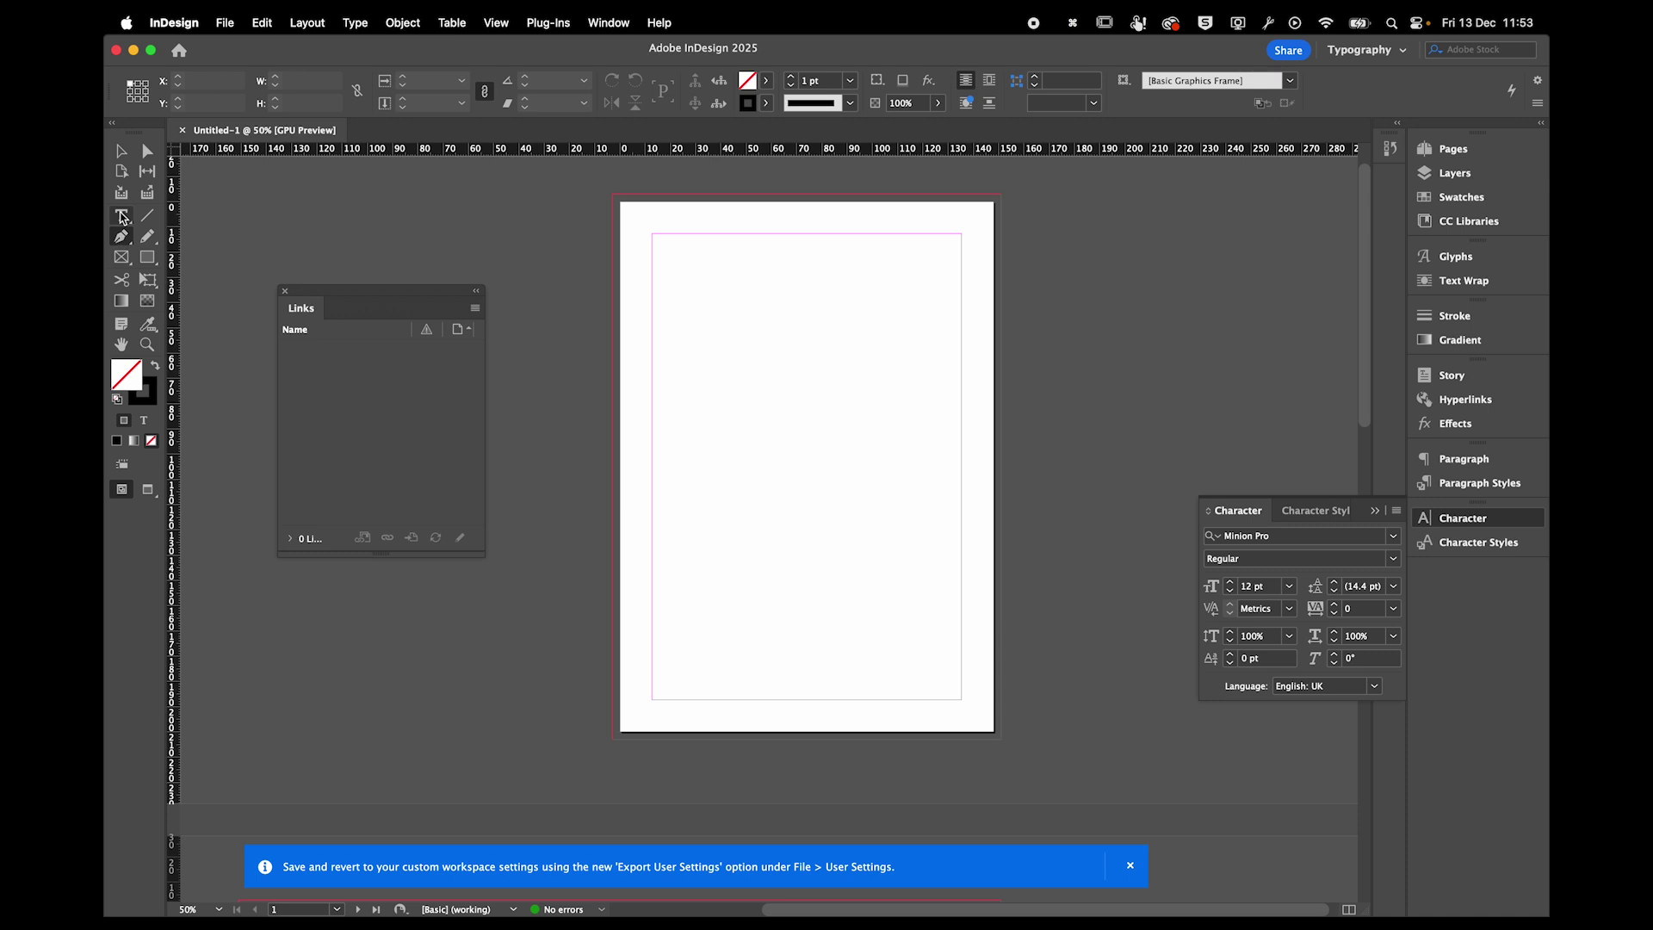
{"action": "left_click", "coordinate": [122, 194]}
{"action": "left_click", "coordinate": [123, 153]}
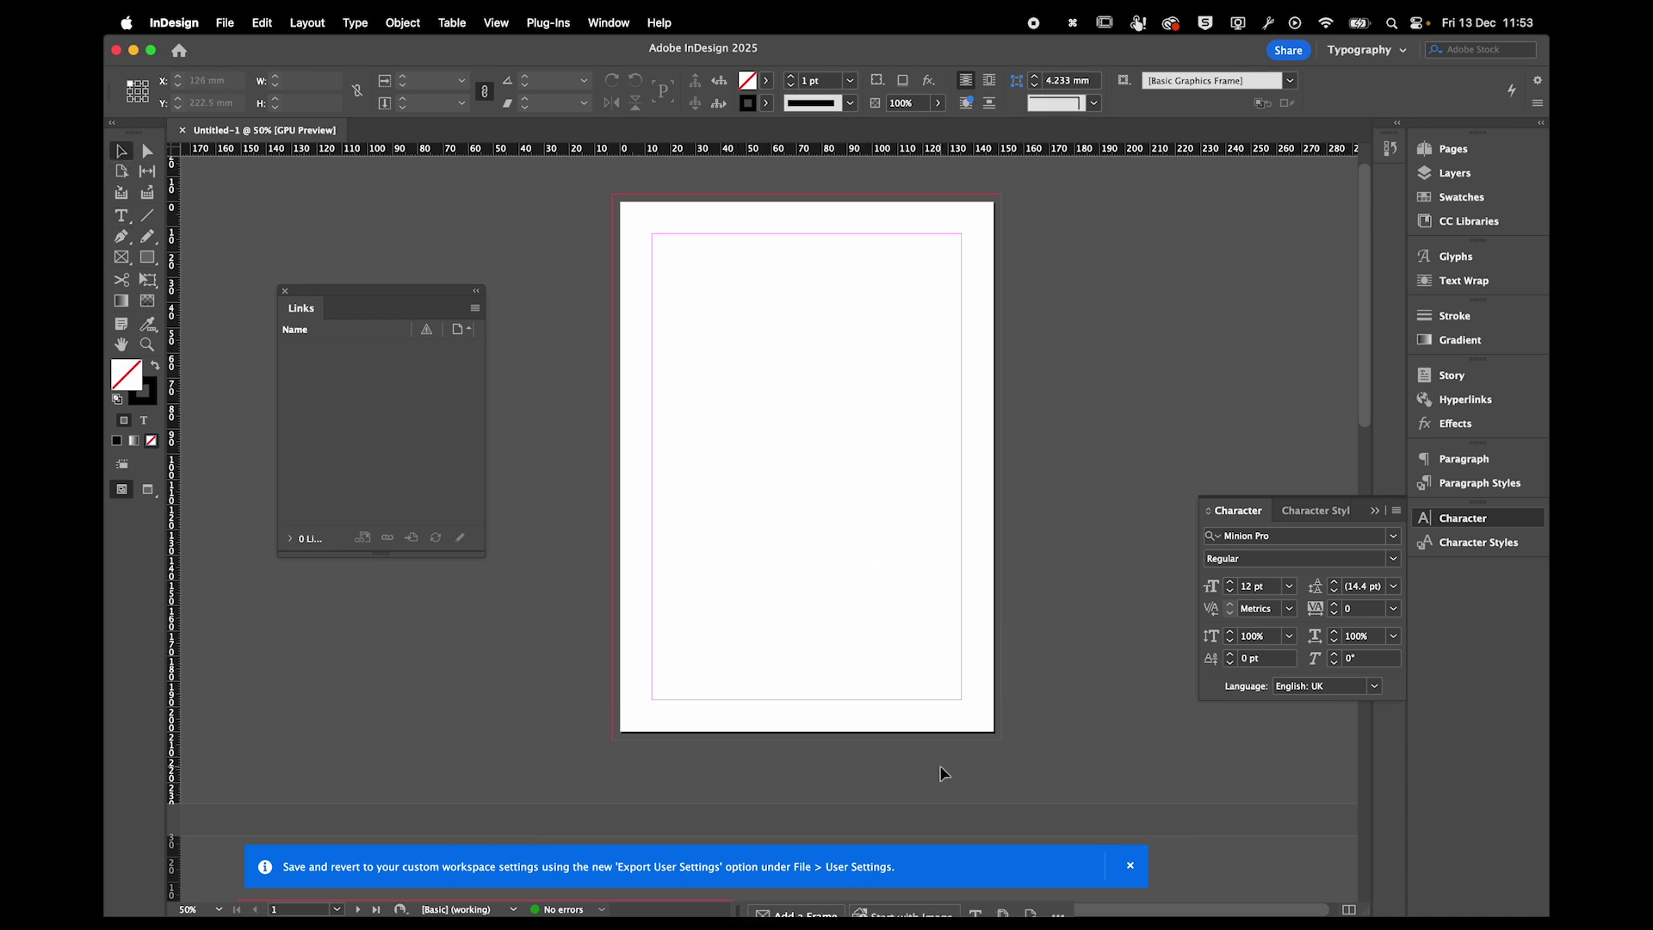
{"action": "left_click", "coordinate": [1130, 866]}
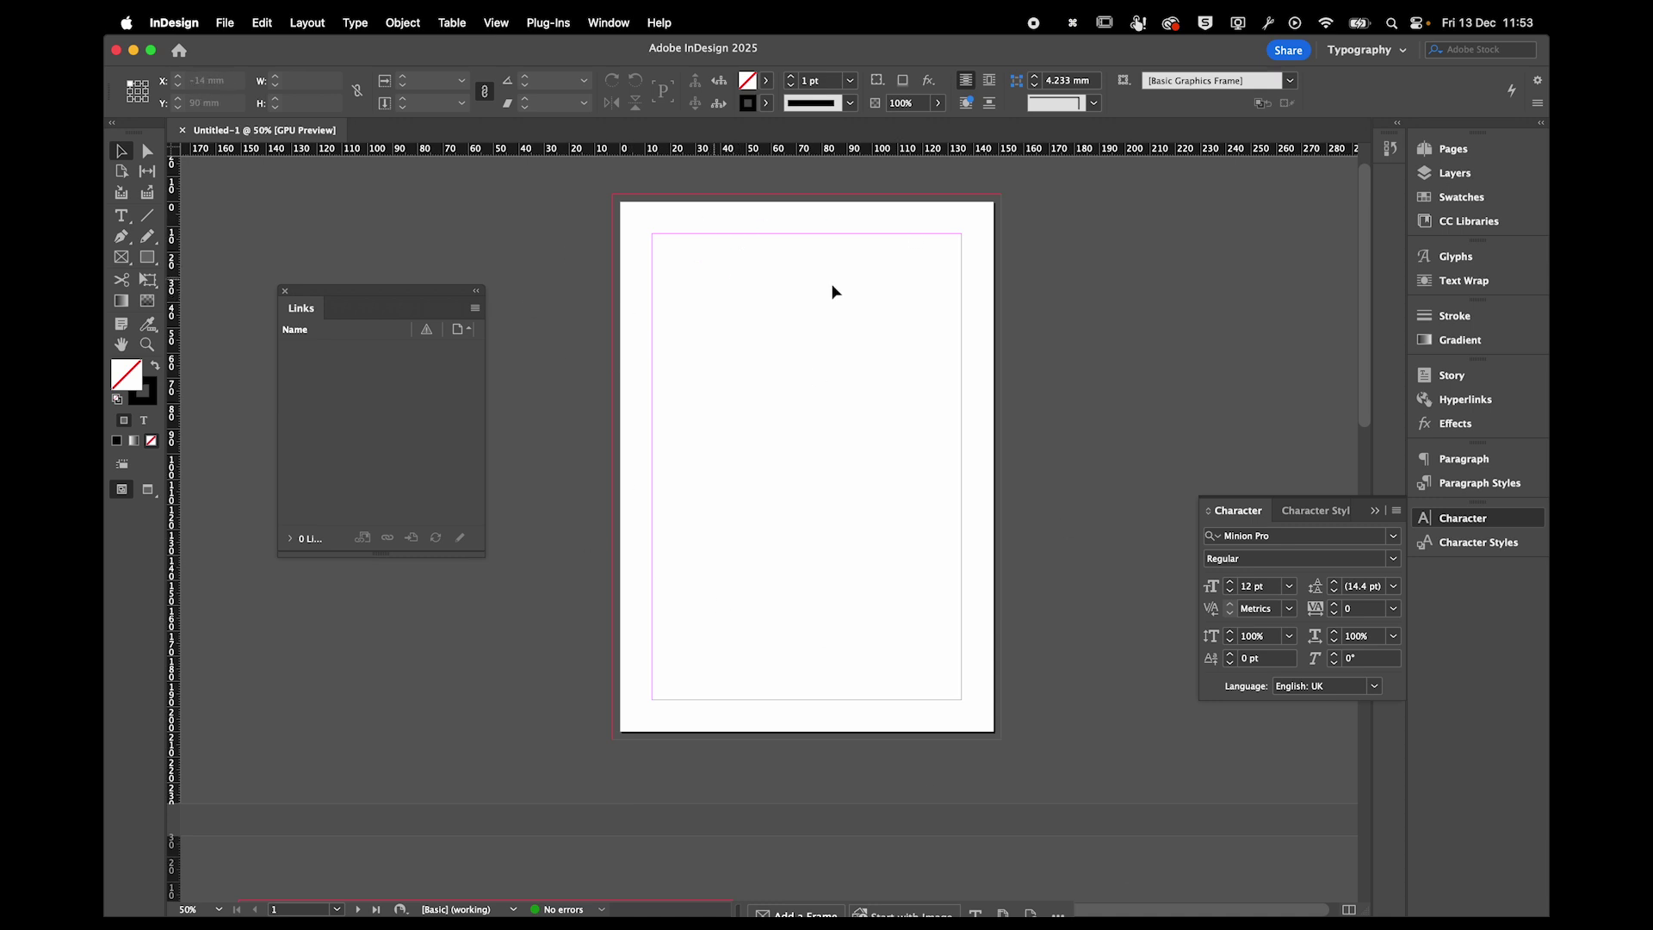
Show the document's pages and open the A-Parent spread for editing.
{"action": "left_click", "coordinate": [1422, 150]}
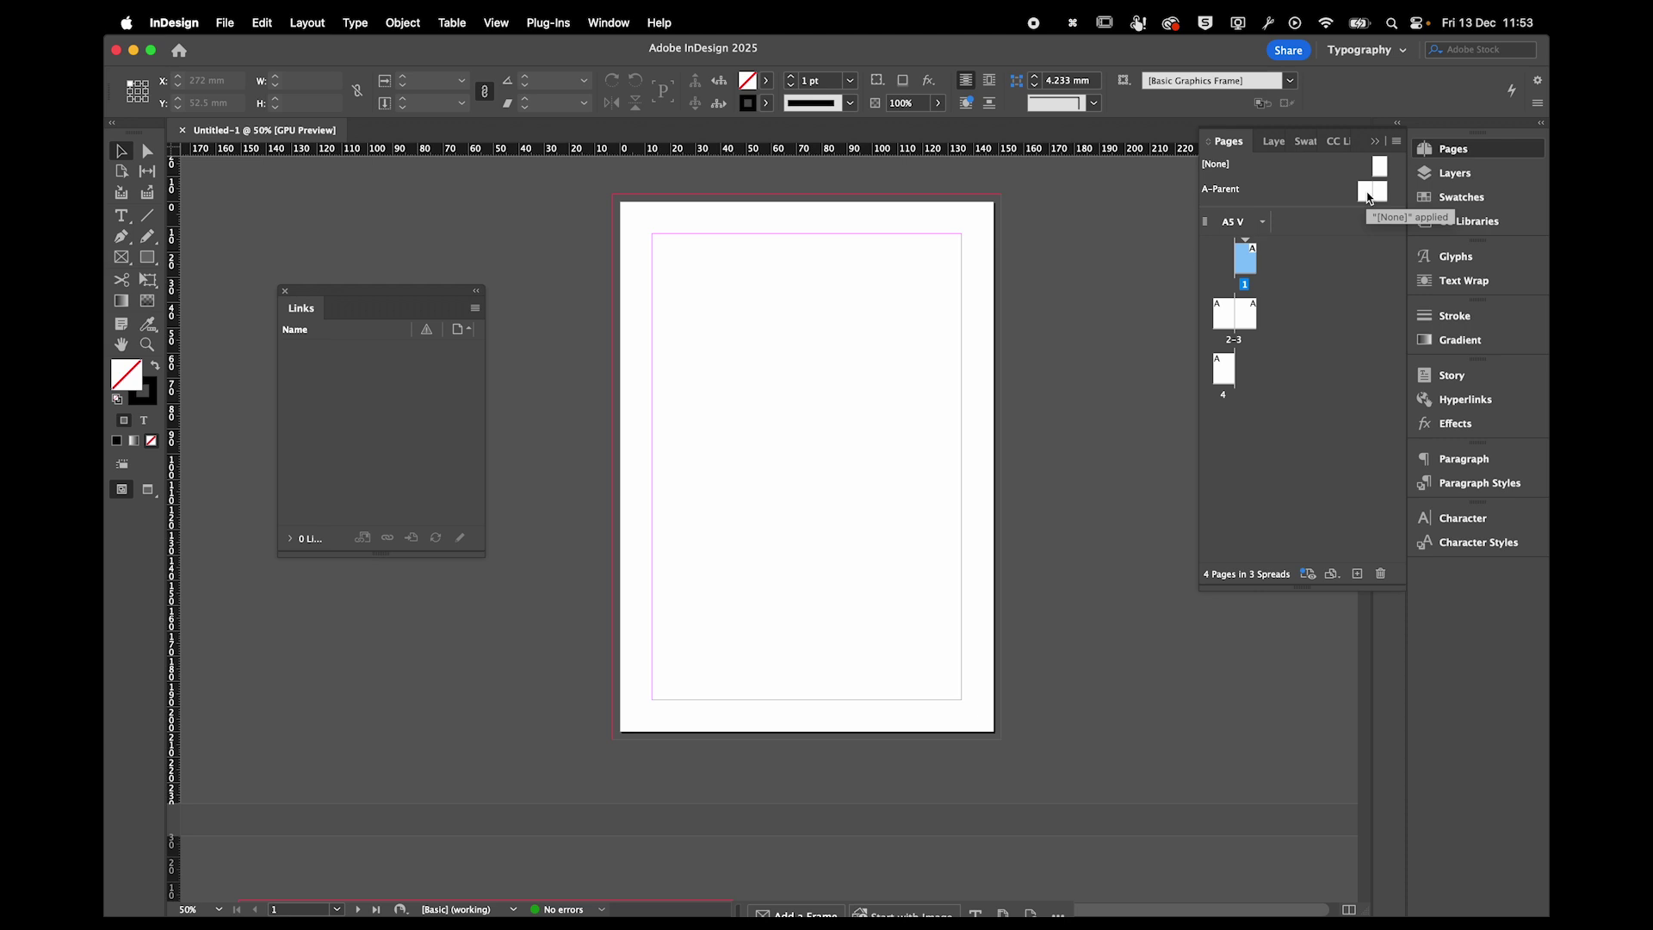
{"action": "left_click", "coordinate": [1379, 166]}
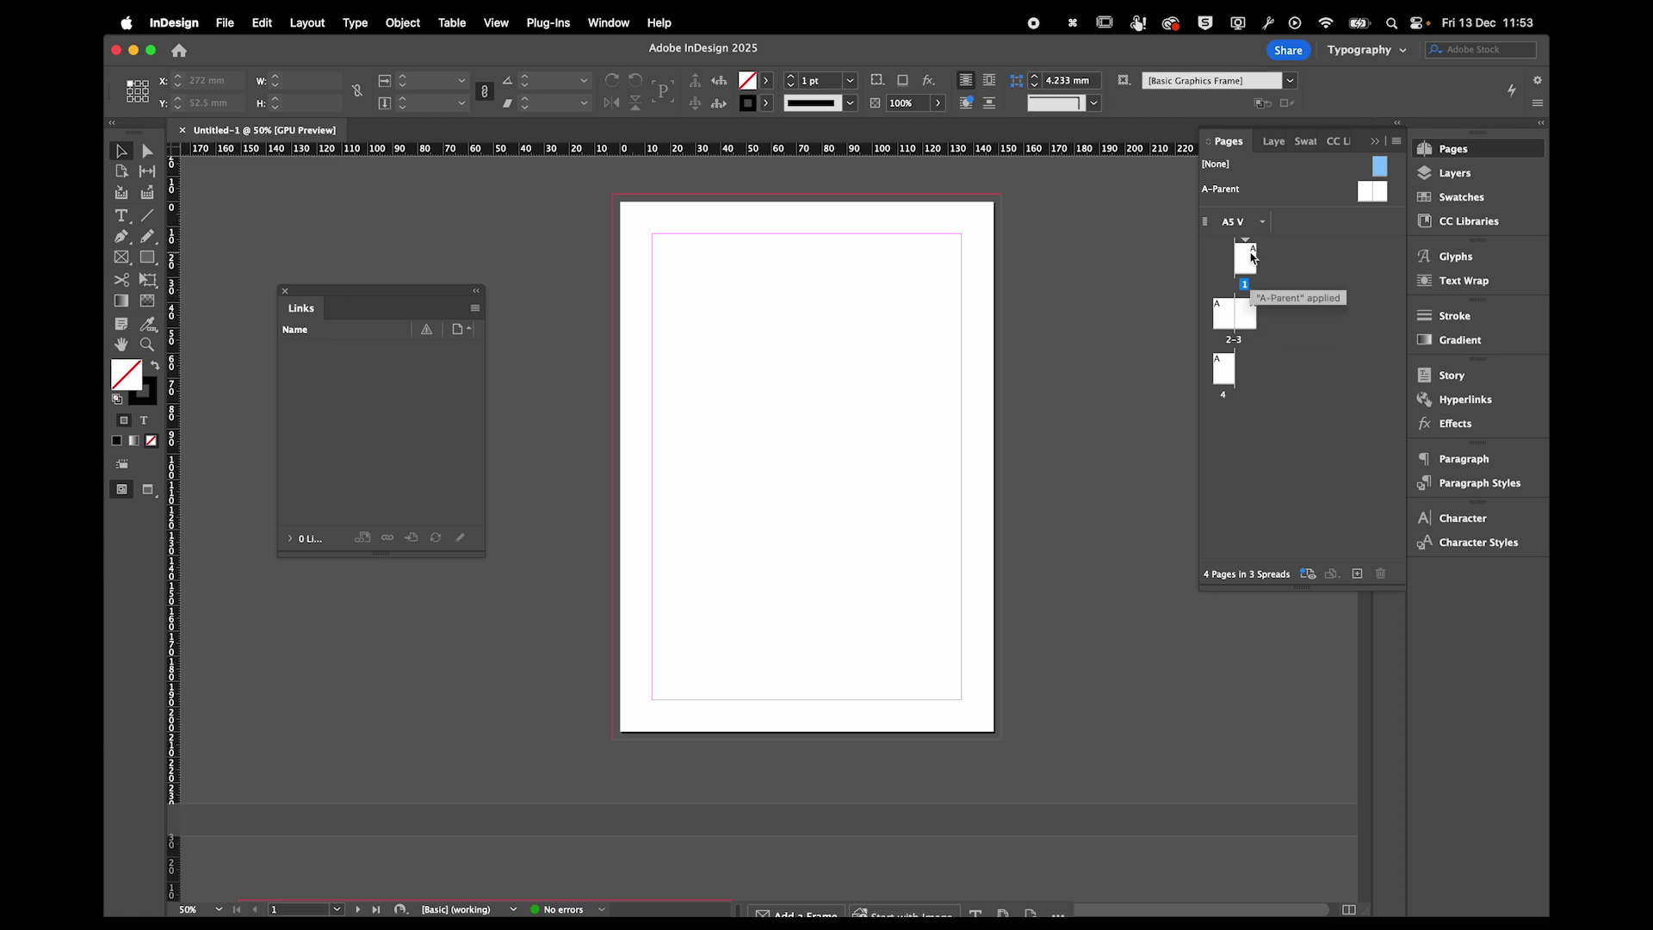
{"action": "double_click", "coordinate": [1363, 195]}
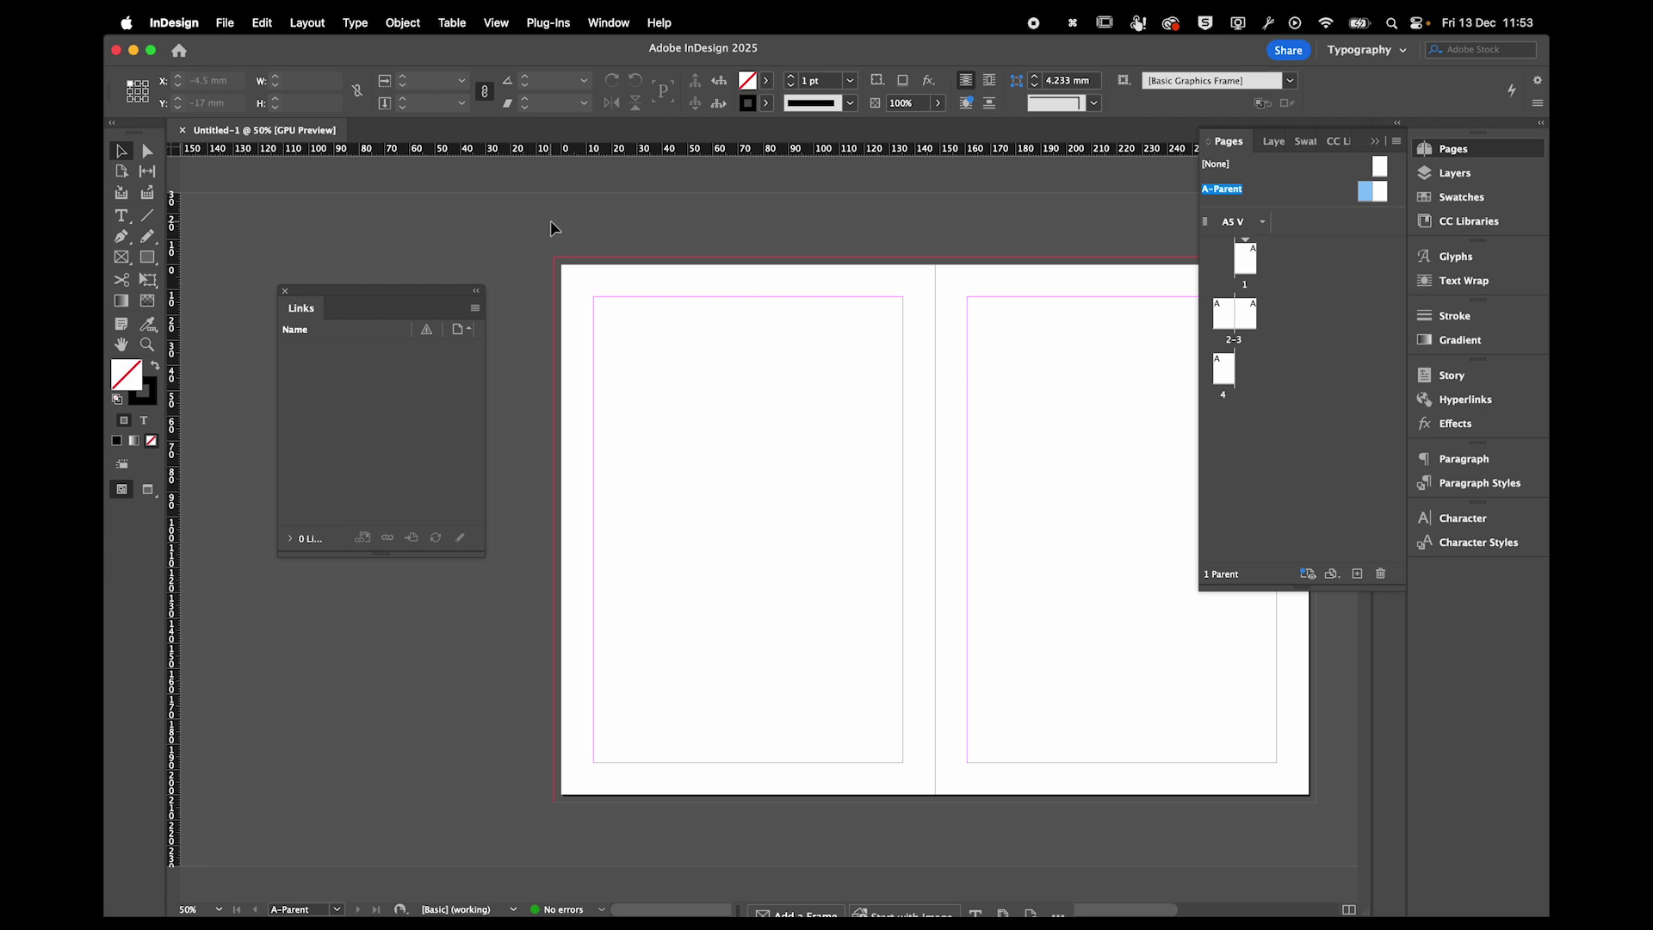
{"action": "scroll", "coordinate": [578, 269], "scroll_direction": "right", "scroll_amount": 3}
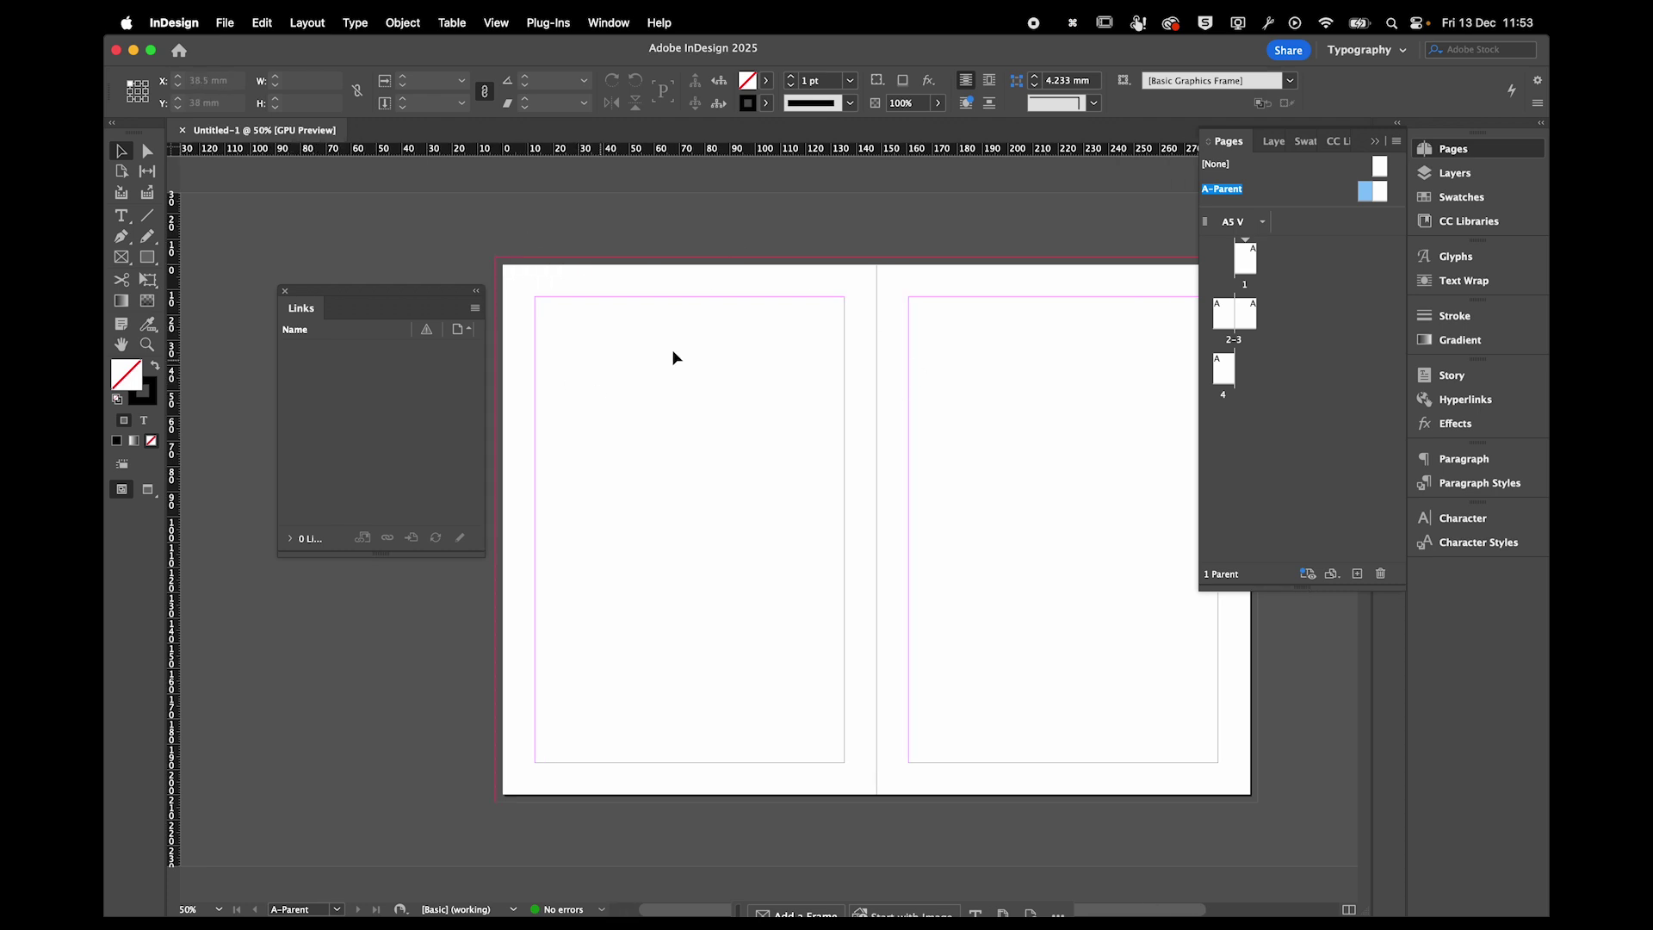
Start creating guides on the A-Parent spread with 4 rows and 4 columns.
{"action": "left_click", "coordinate": [306, 26]}
{"action": "left_click", "coordinate": [310, 105]}
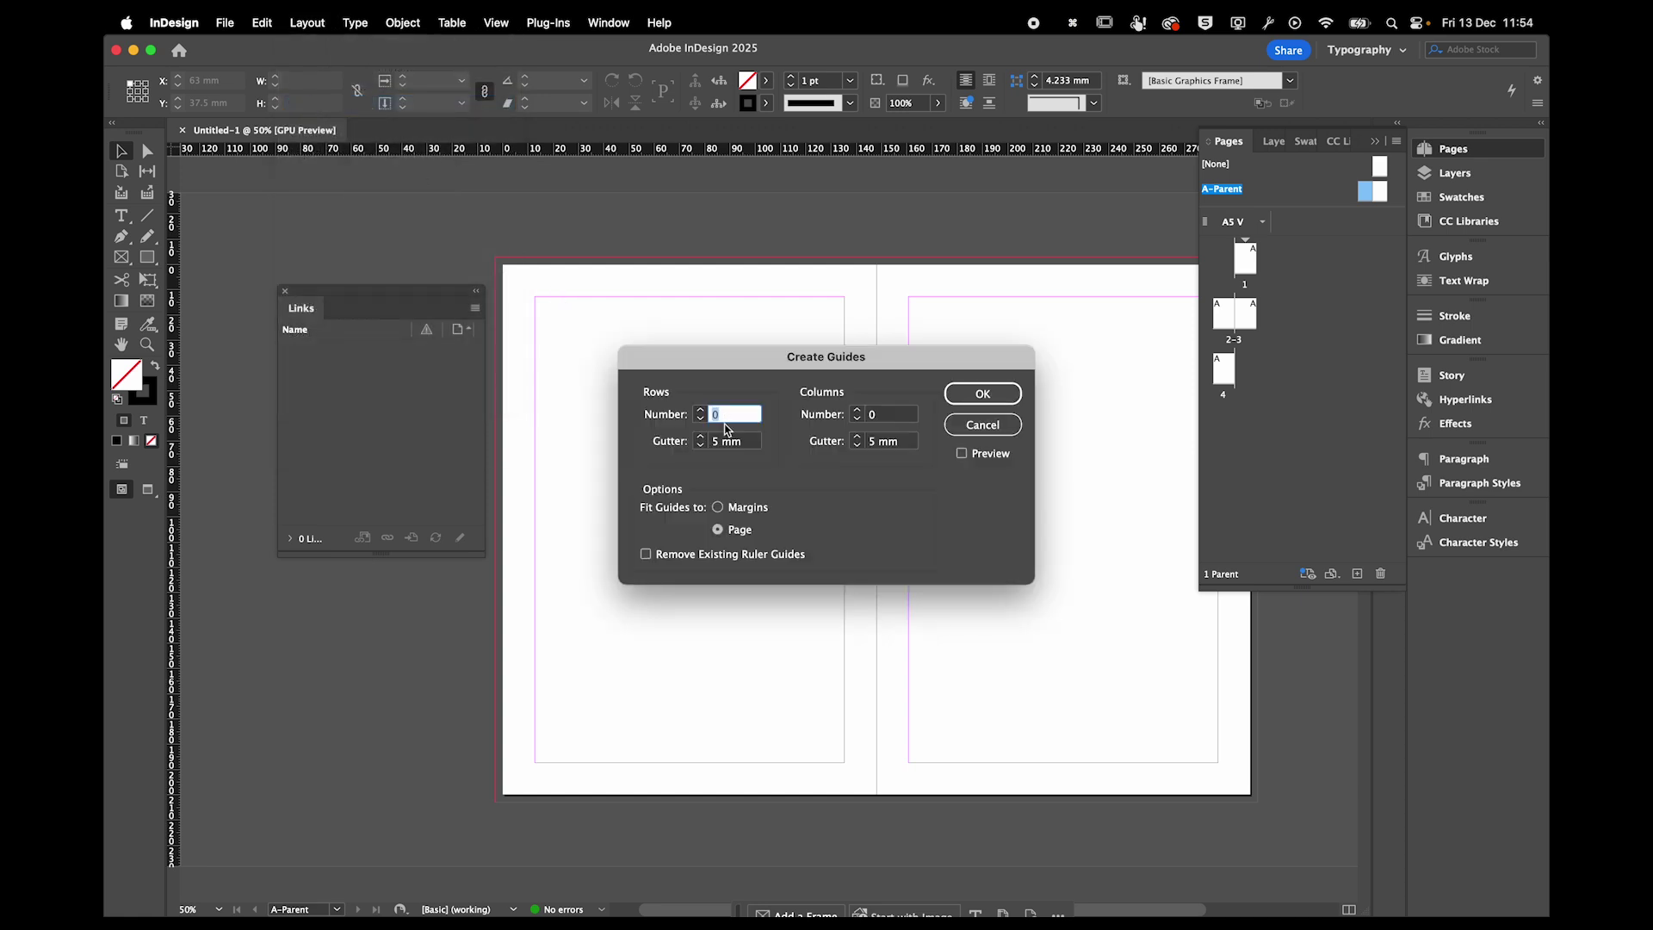
{"action": "type", "text": "4"}
{"action": "left_click", "coordinate": [888, 414]}
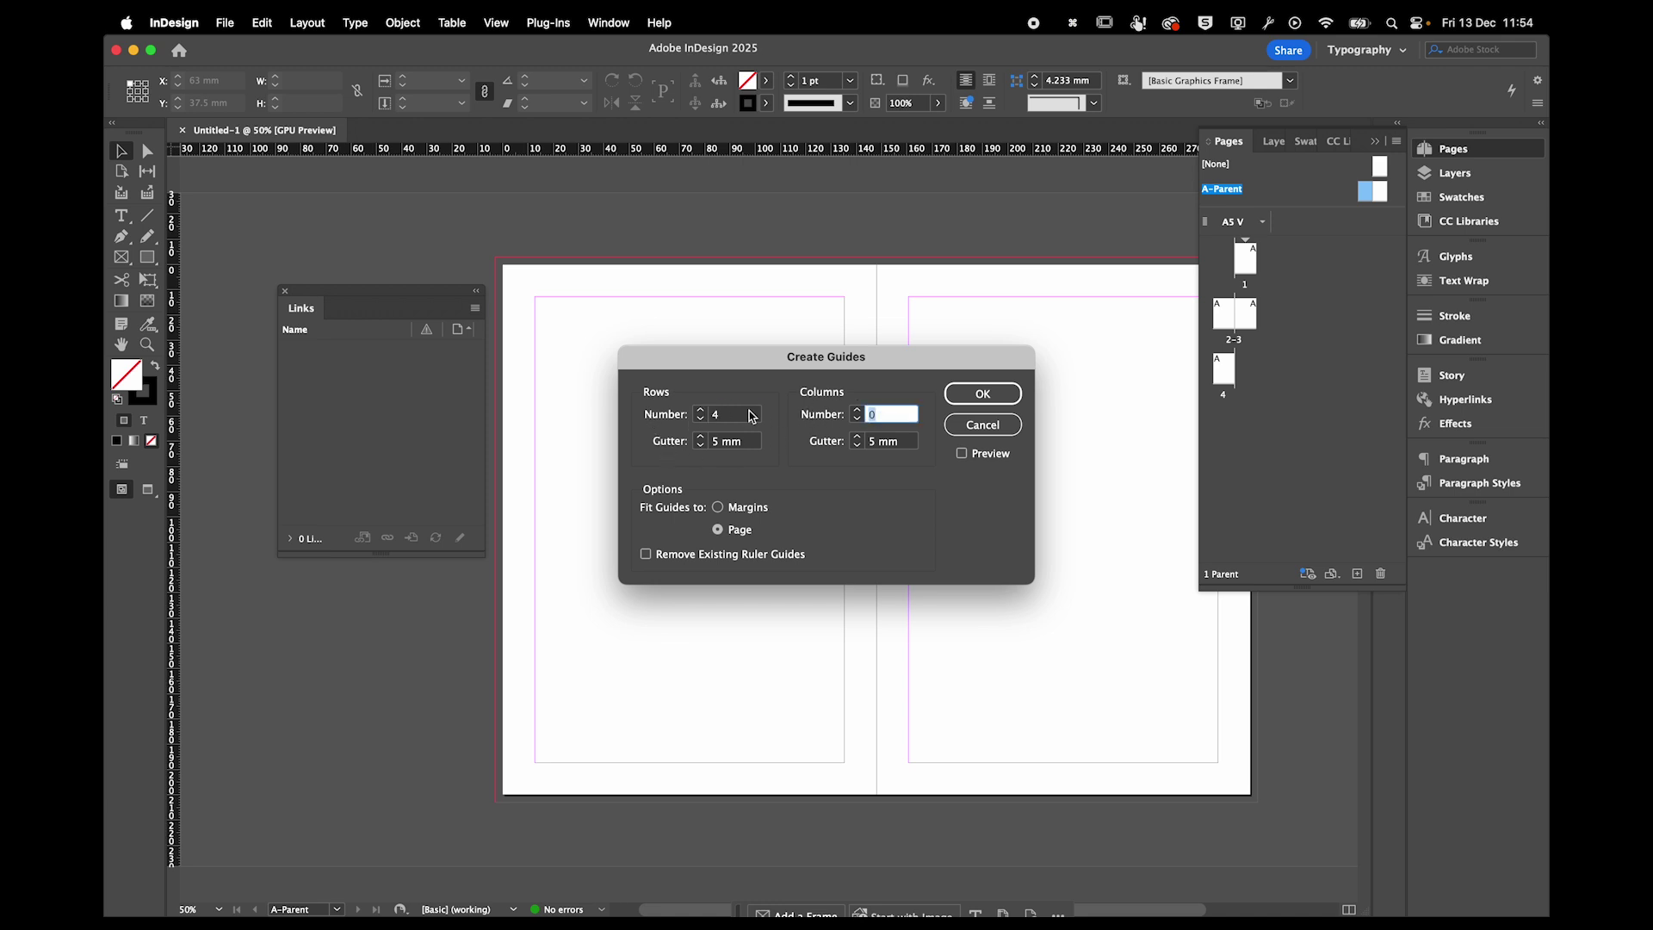
{"action": "type", "text": "4"}
{"action": "left_click", "coordinate": [713, 417]}
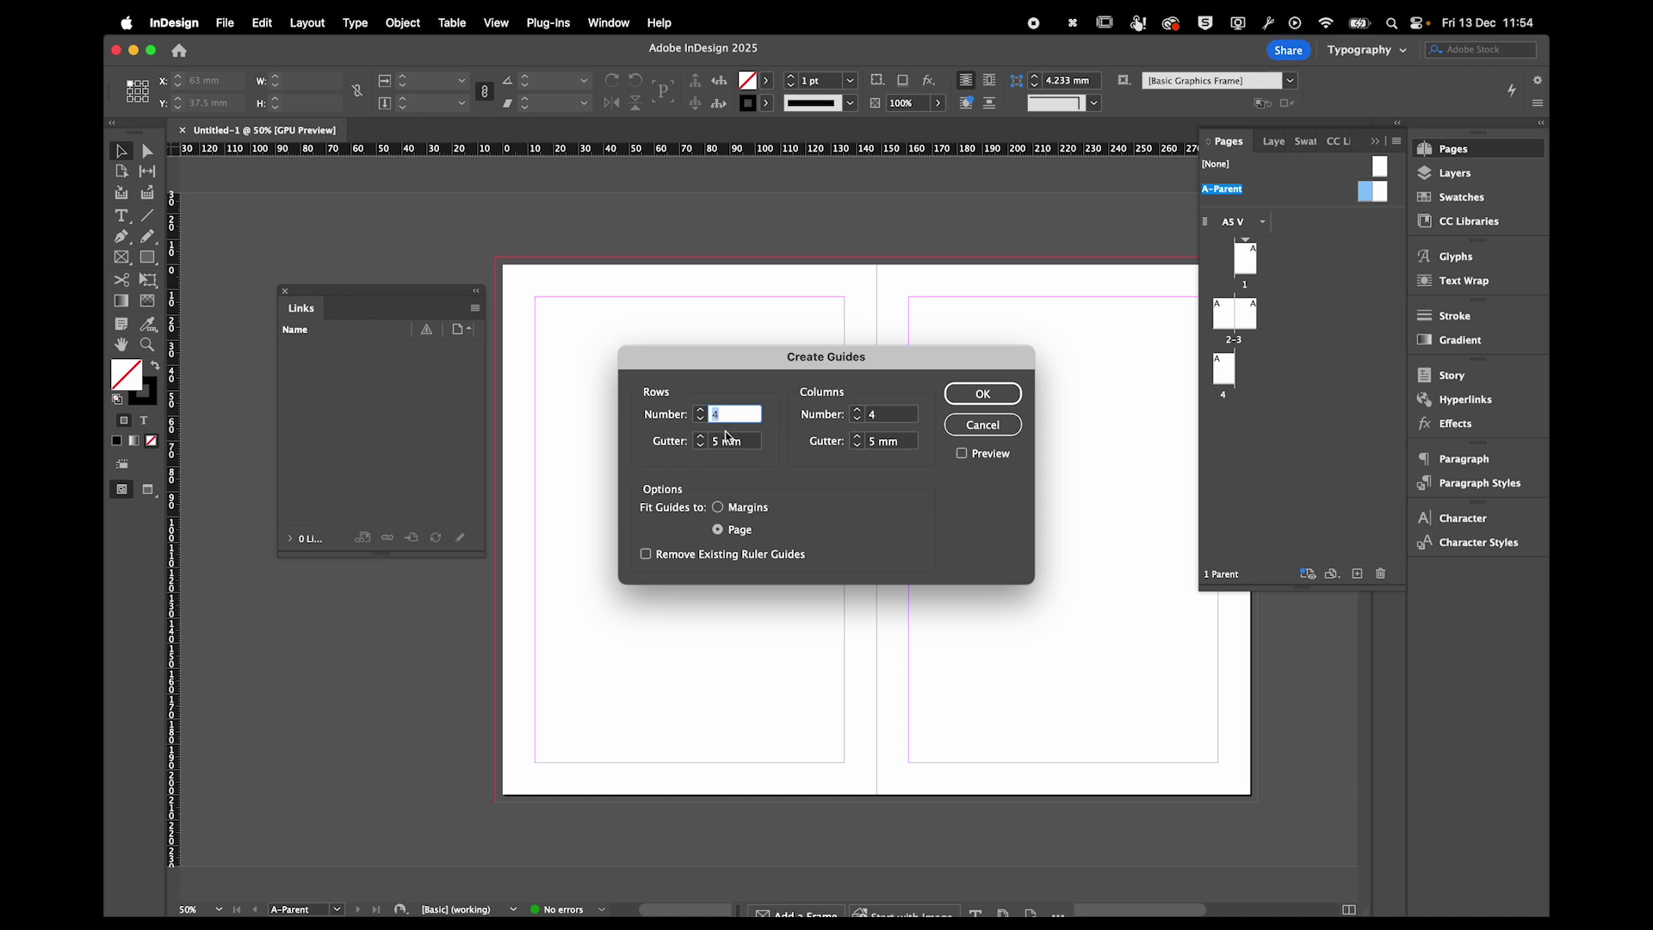
{"action": "left_click", "coordinate": [876, 416]}
{"action": "left_click_drag", "start_coordinate": [877, 419], "coordinate": [865, 418]}
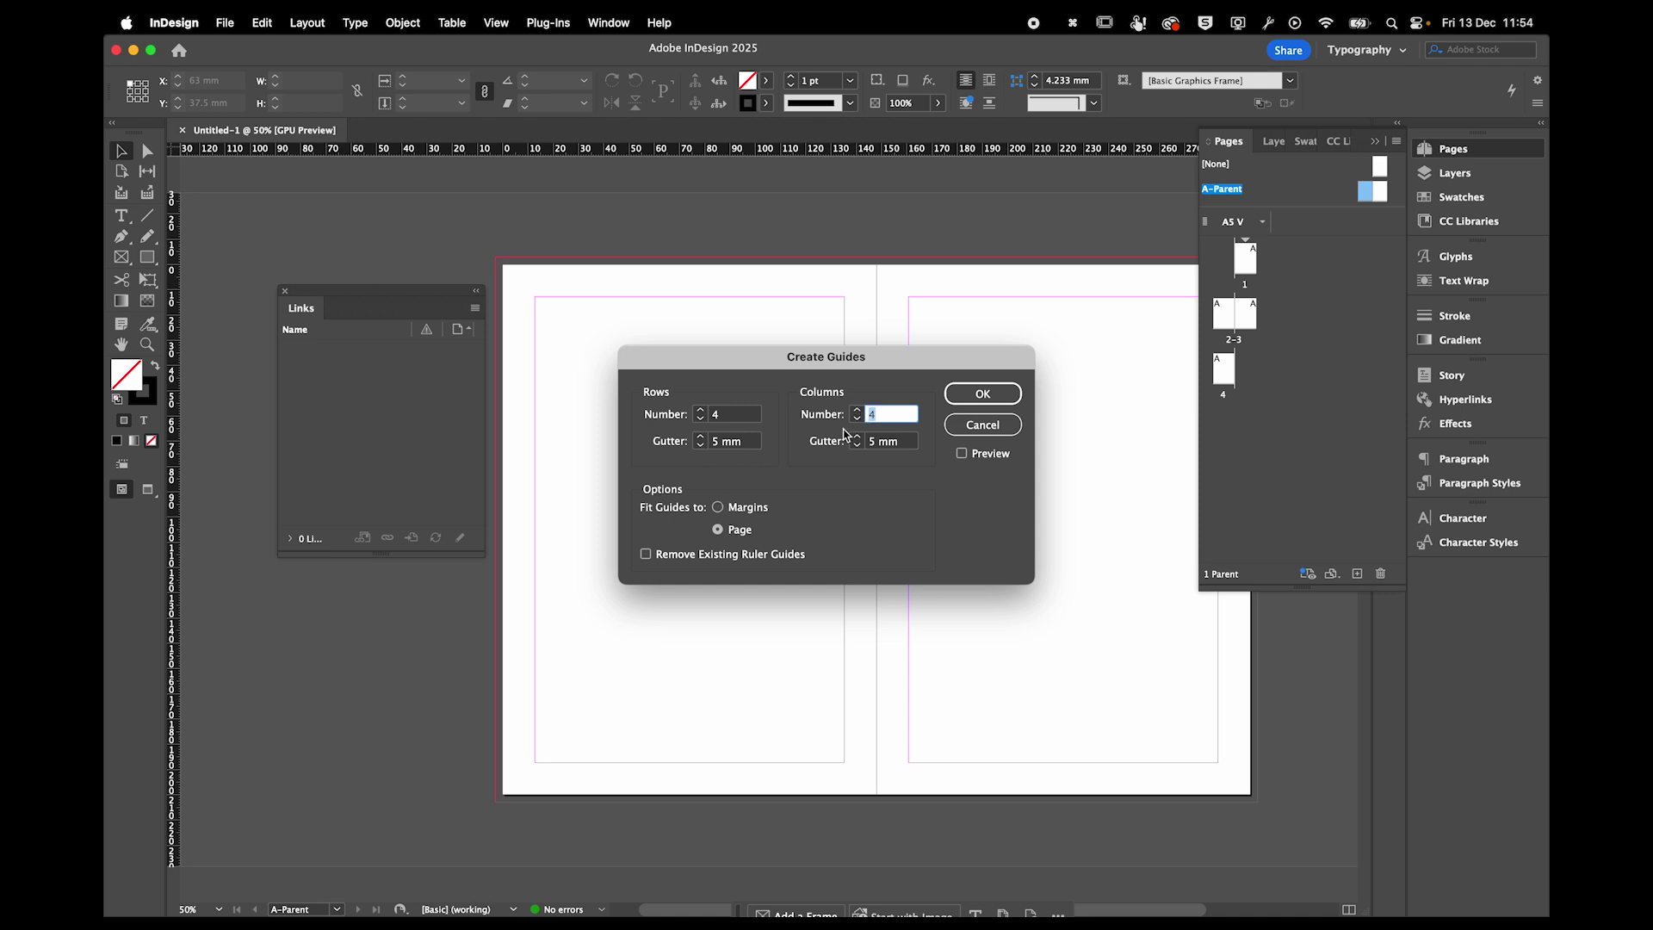
Preview the guides fitted to the page and the margins, settle on Margins, remove existing ruler guides and create the grid.
{"action": "left_click", "coordinate": [720, 510]}
{"action": "left_click", "coordinate": [962, 455]}
{"action": "left_click_drag", "start_coordinate": [772, 360], "coordinate": [836, 420]}
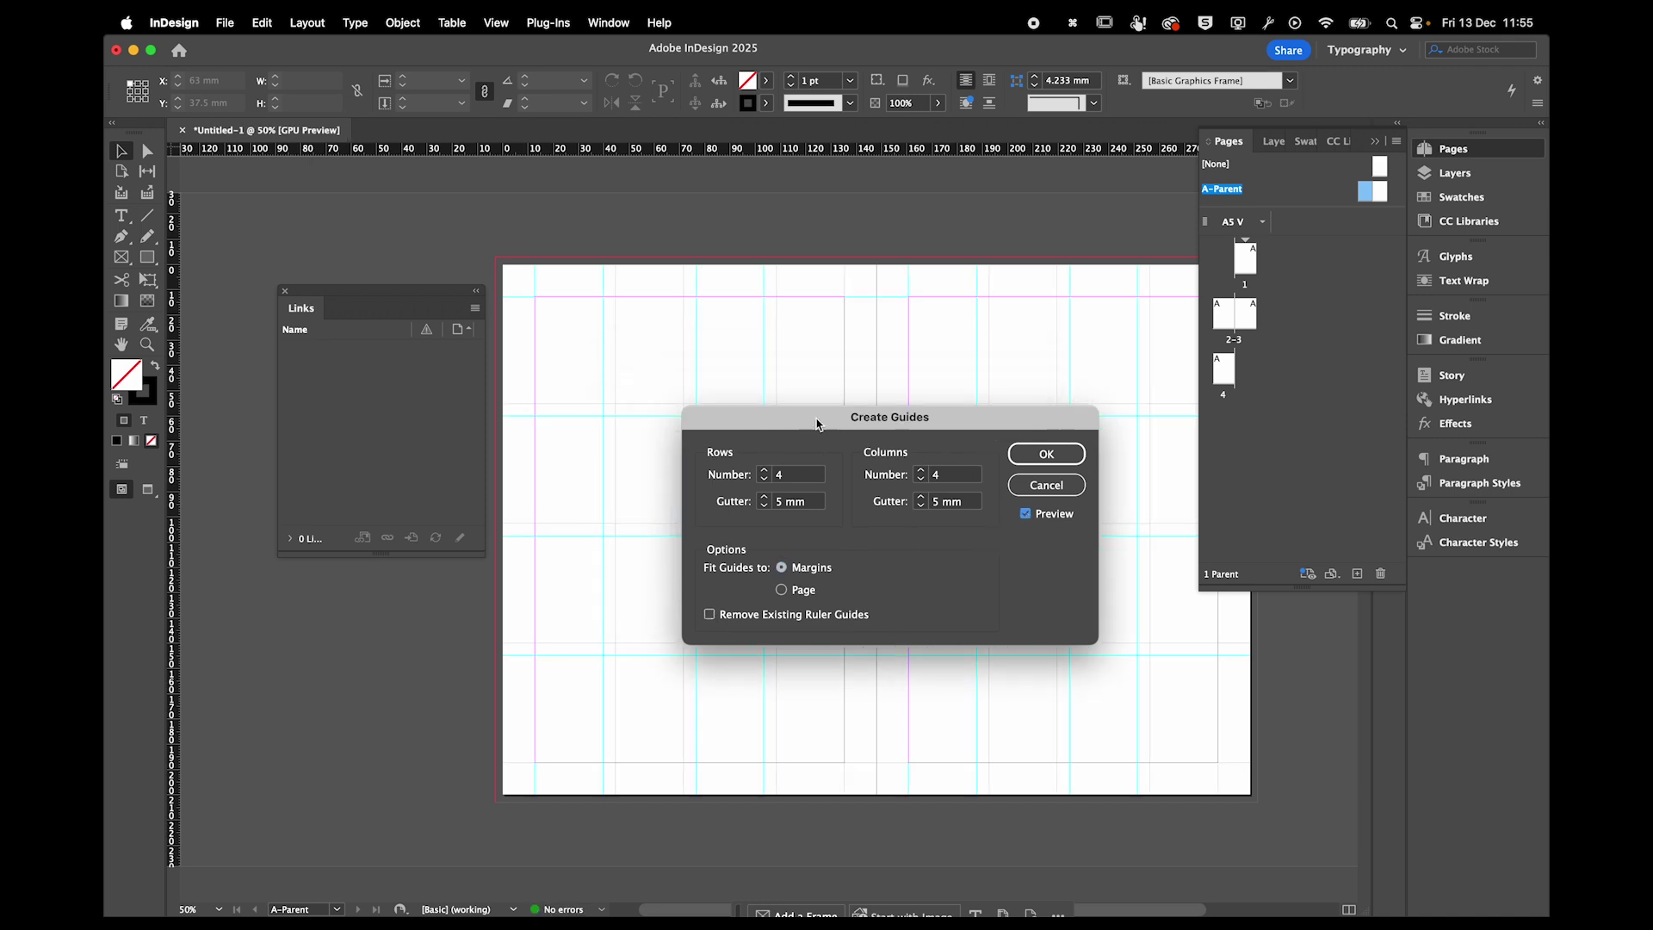
{"action": "left_click", "coordinate": [781, 590]}
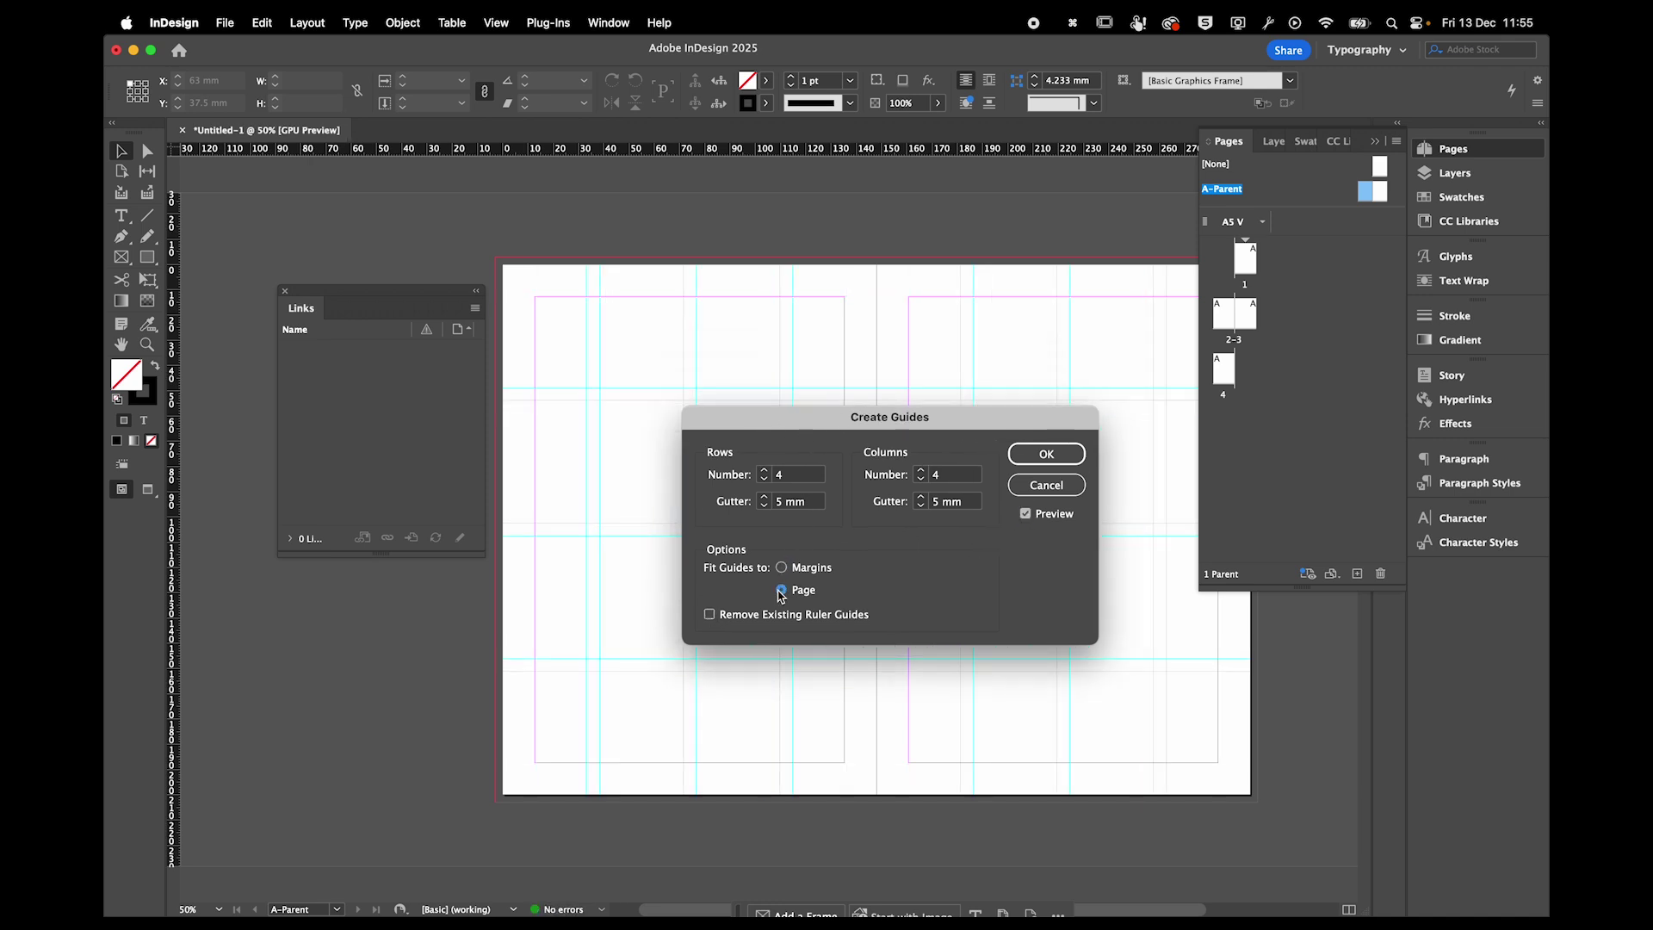
{"action": "left_click", "coordinate": [782, 567]}
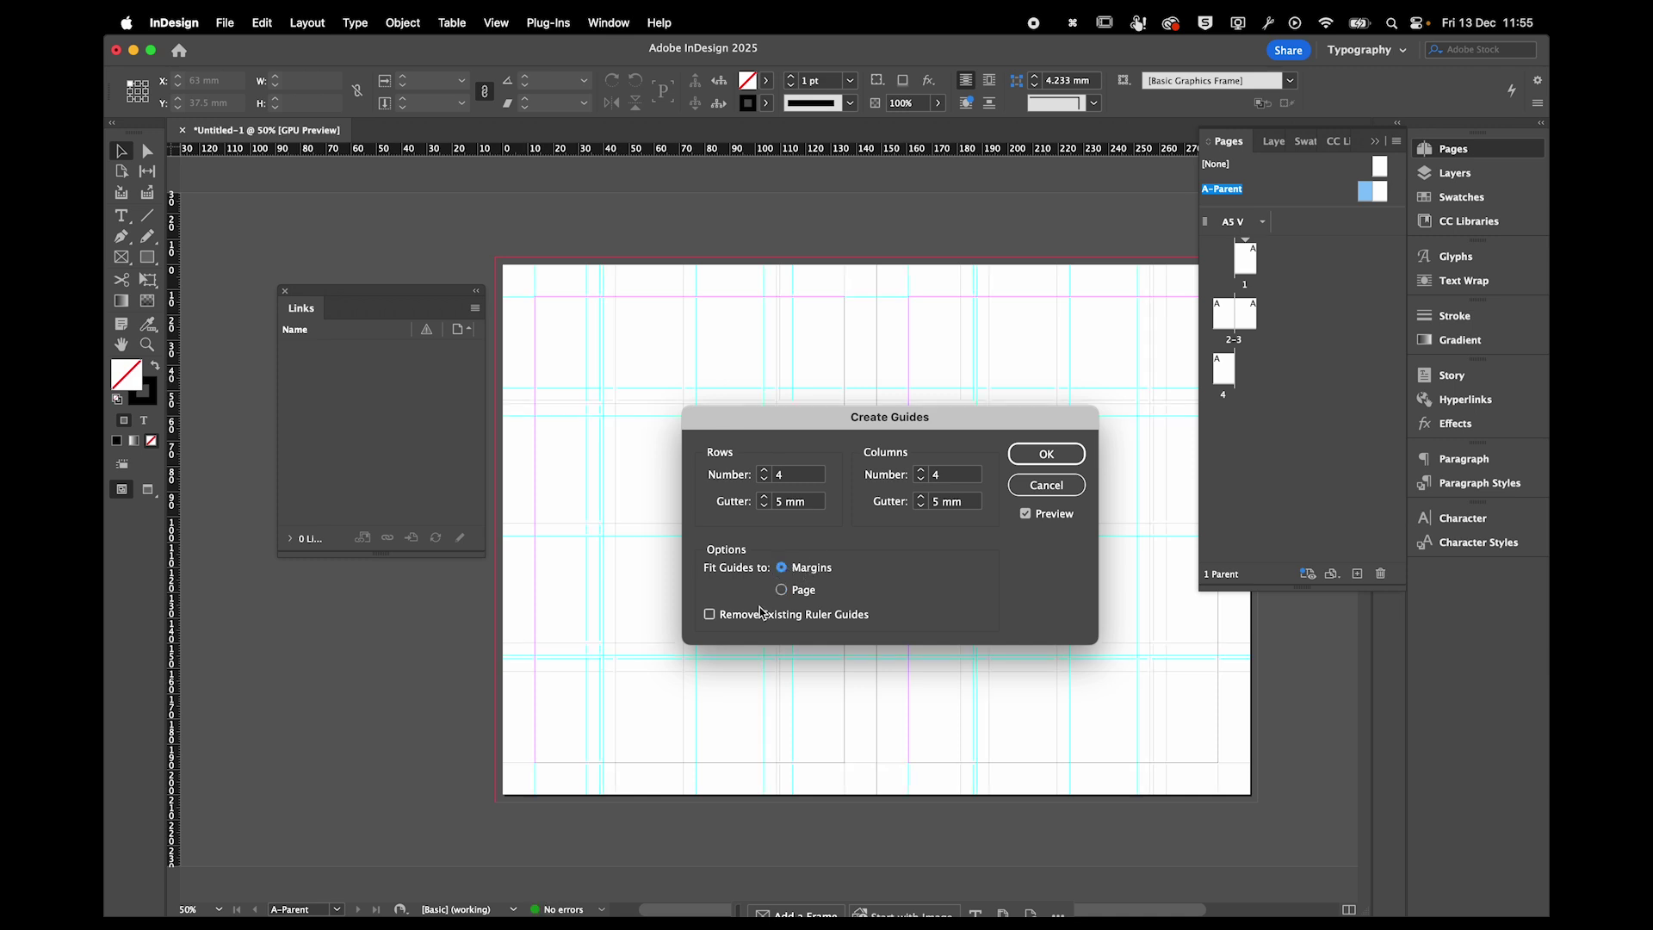
{"action": "left_click", "coordinate": [710, 614]}
{"action": "left_click_drag", "start_coordinate": [736, 424], "coordinate": [713, 536]}
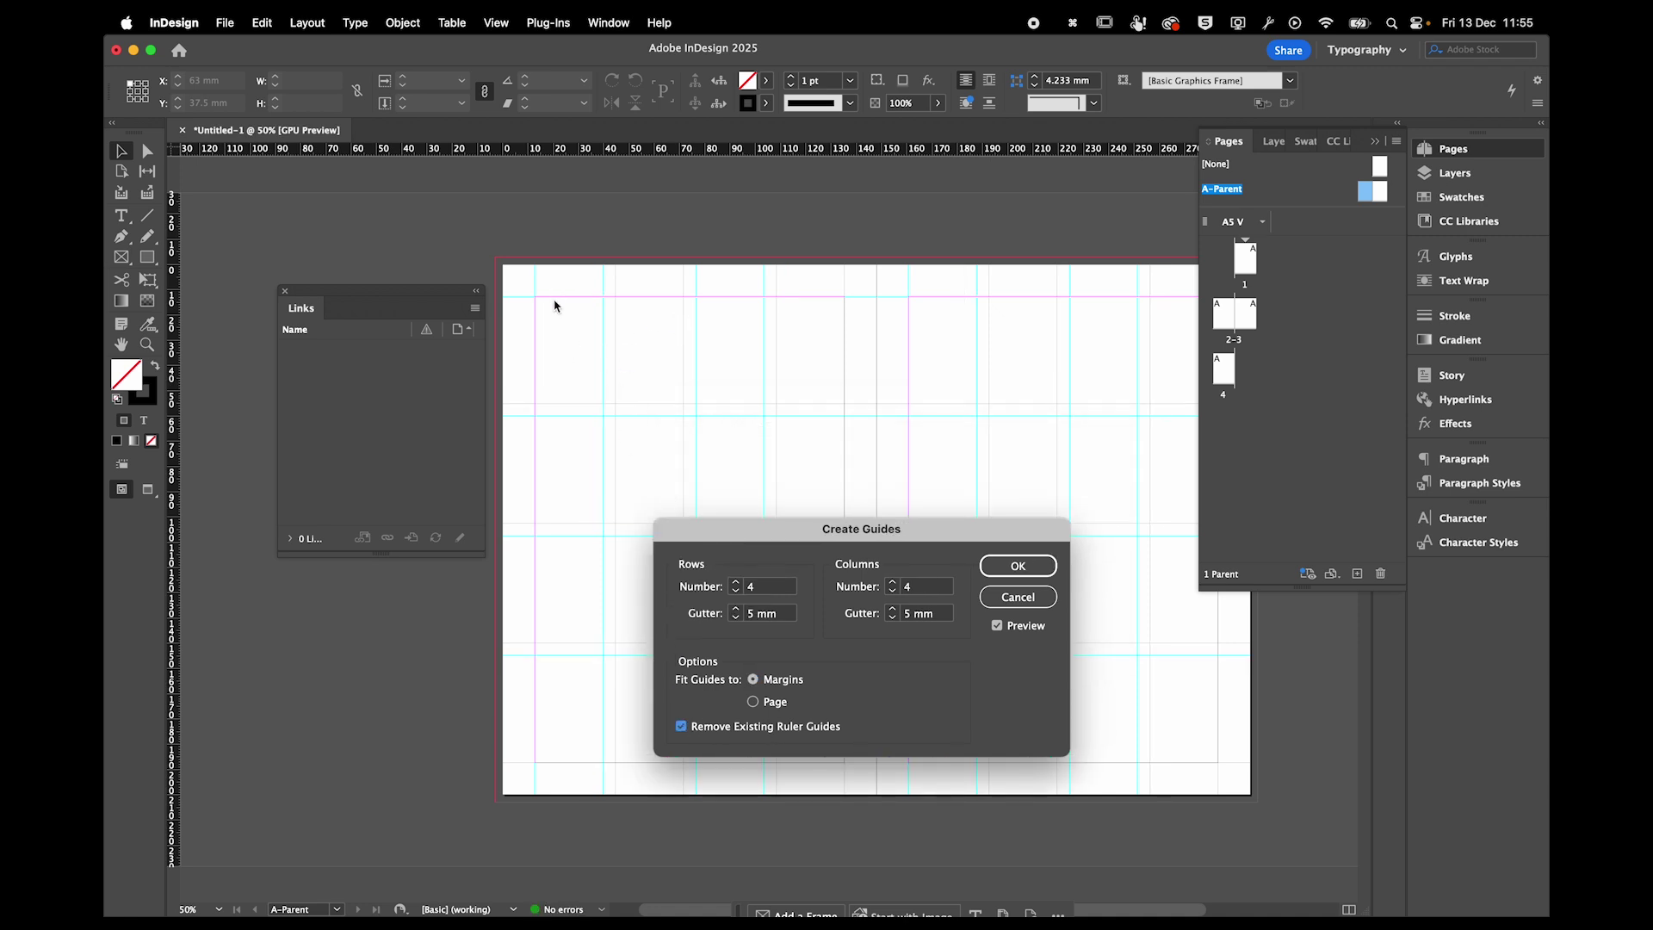
{"action": "left_click", "coordinate": [992, 557]}
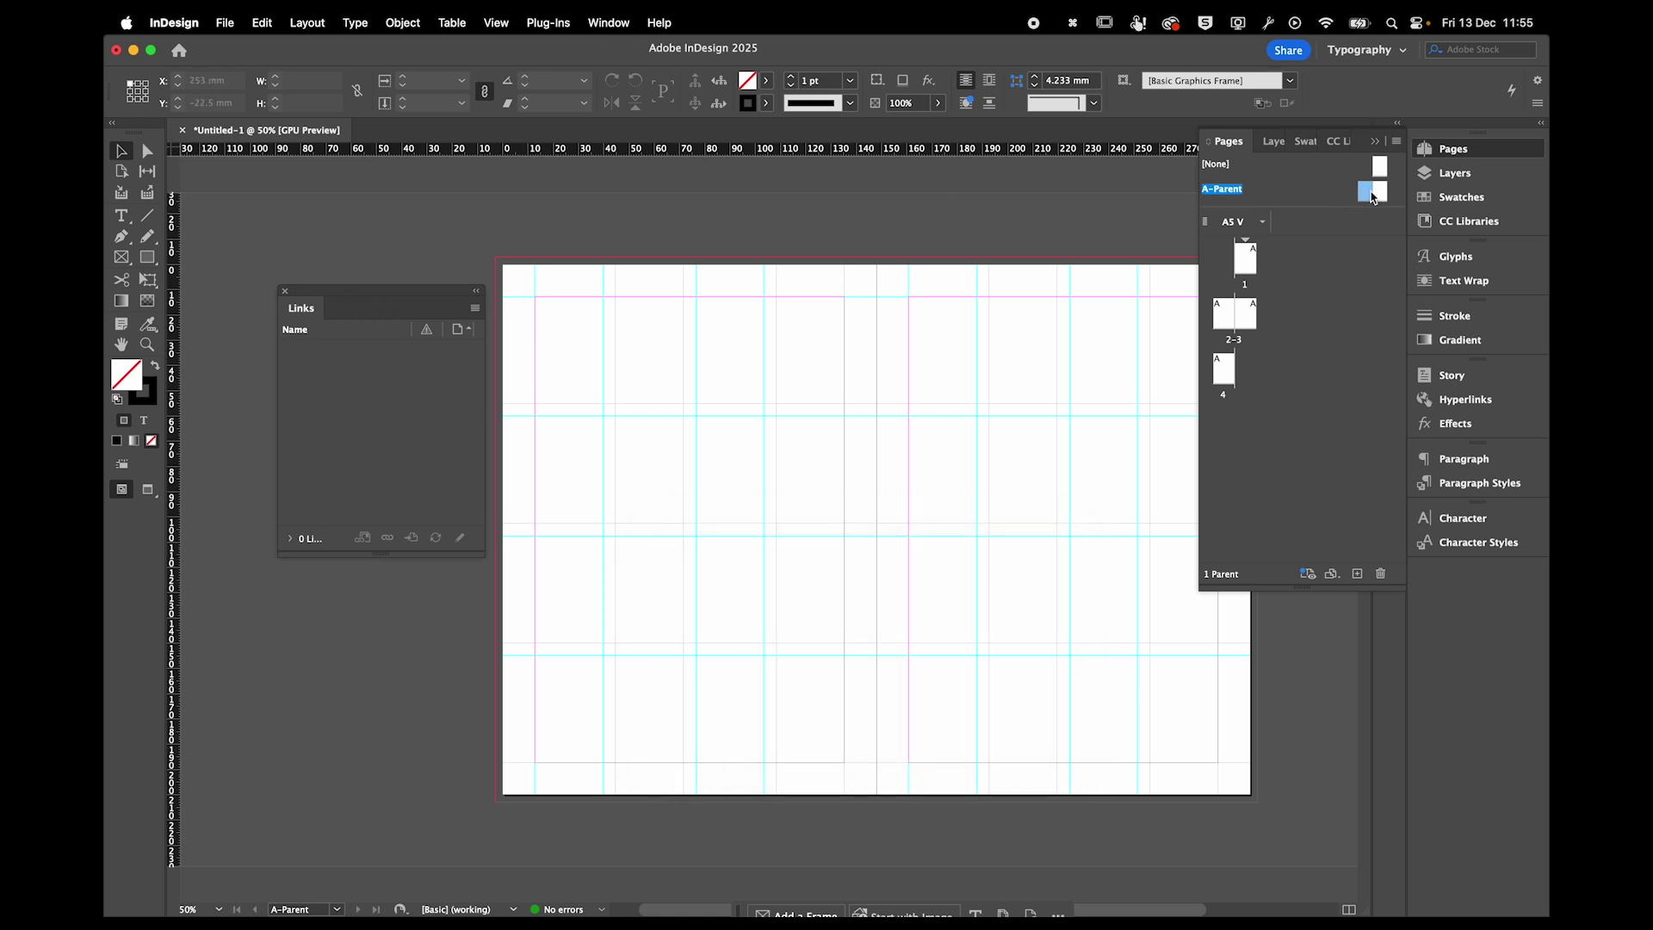
Check the guide grid on pages 1 to 4 and select the left page of A-Parent.
{"action": "double_click", "coordinate": [1244, 258]}
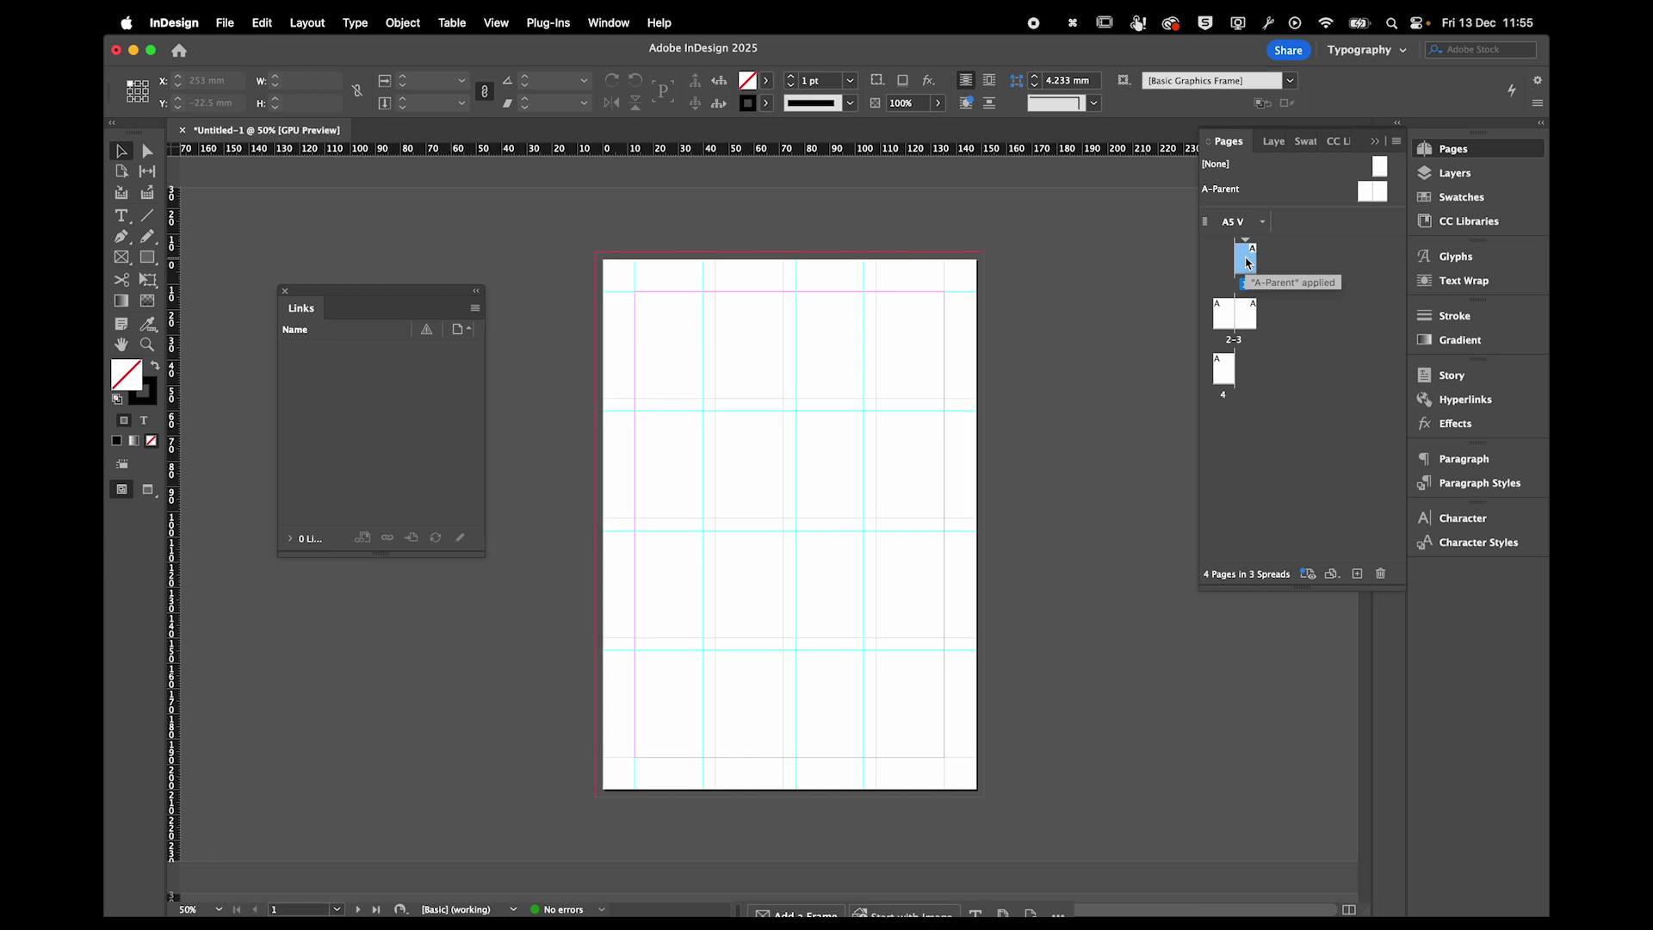
{"action": "double_click", "coordinate": [1213, 306]}
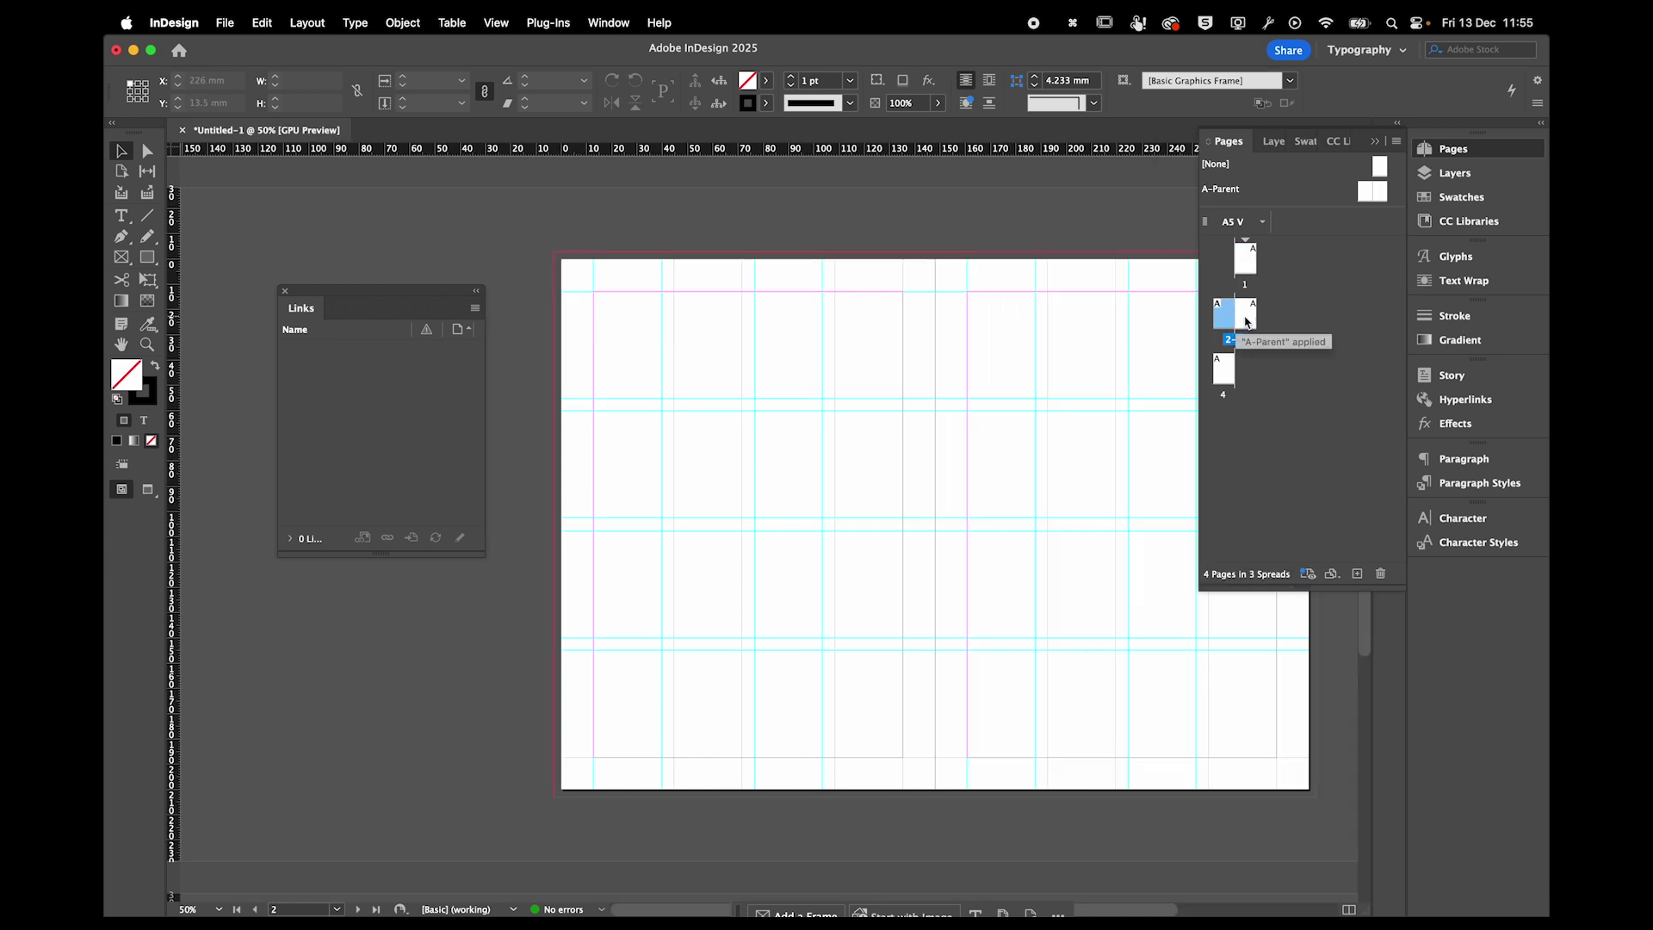
{"action": "double_click", "coordinate": [1250, 319]}
{"action": "double_click", "coordinate": [1226, 362]}
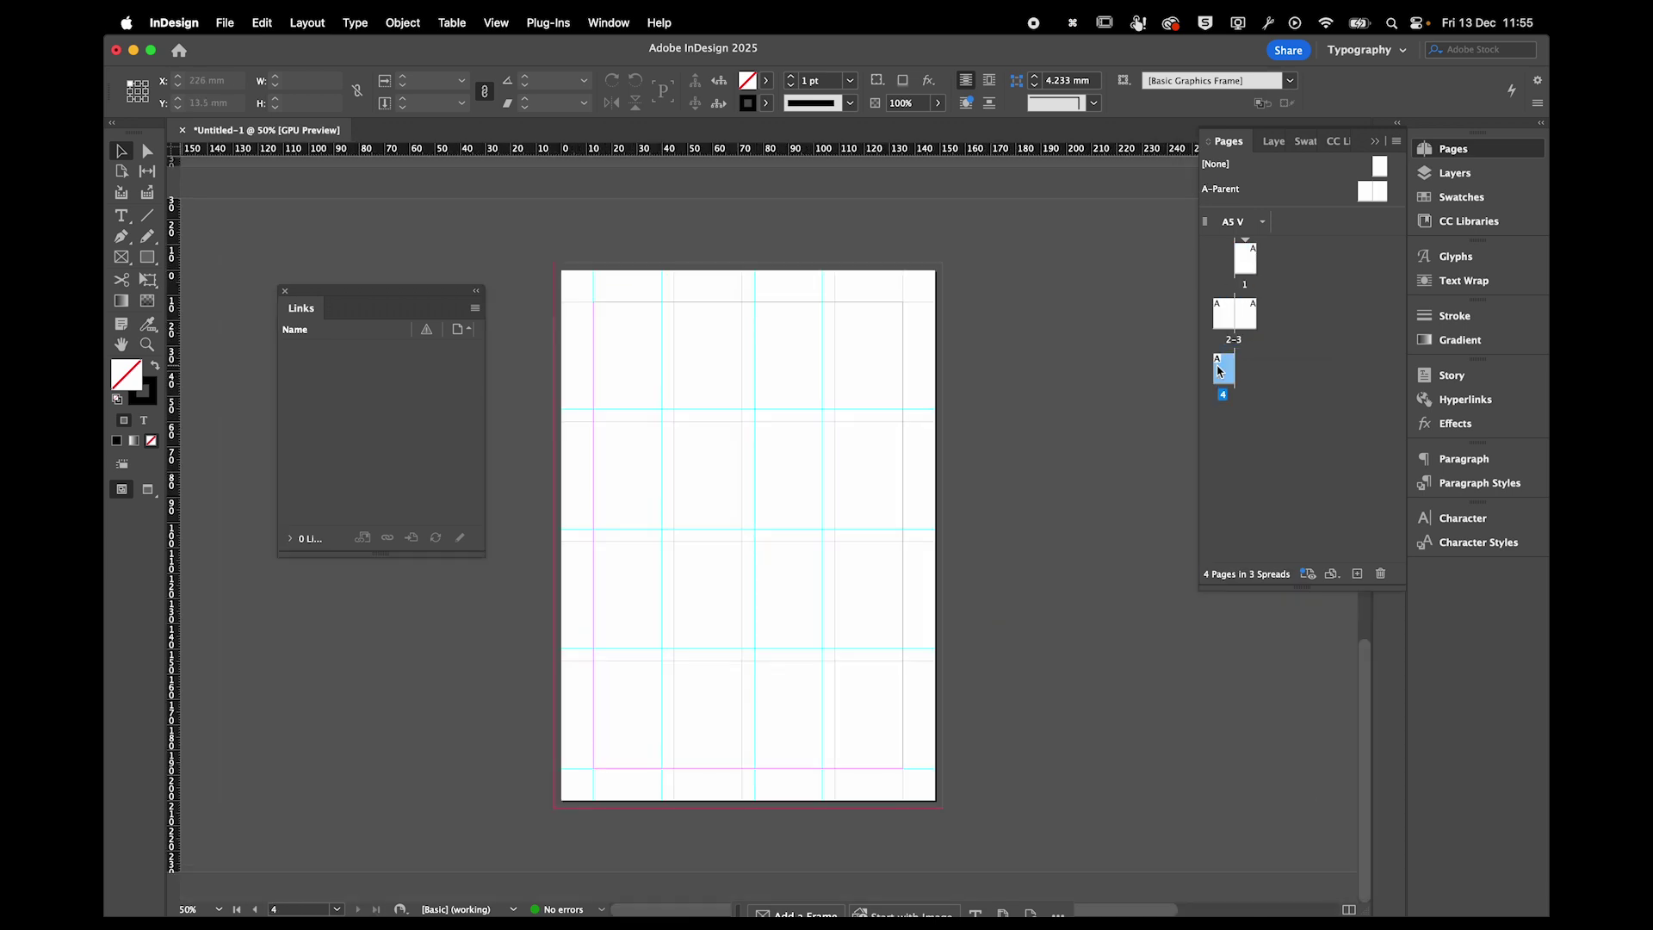
{"action": "double_click", "coordinate": [1244, 259]}
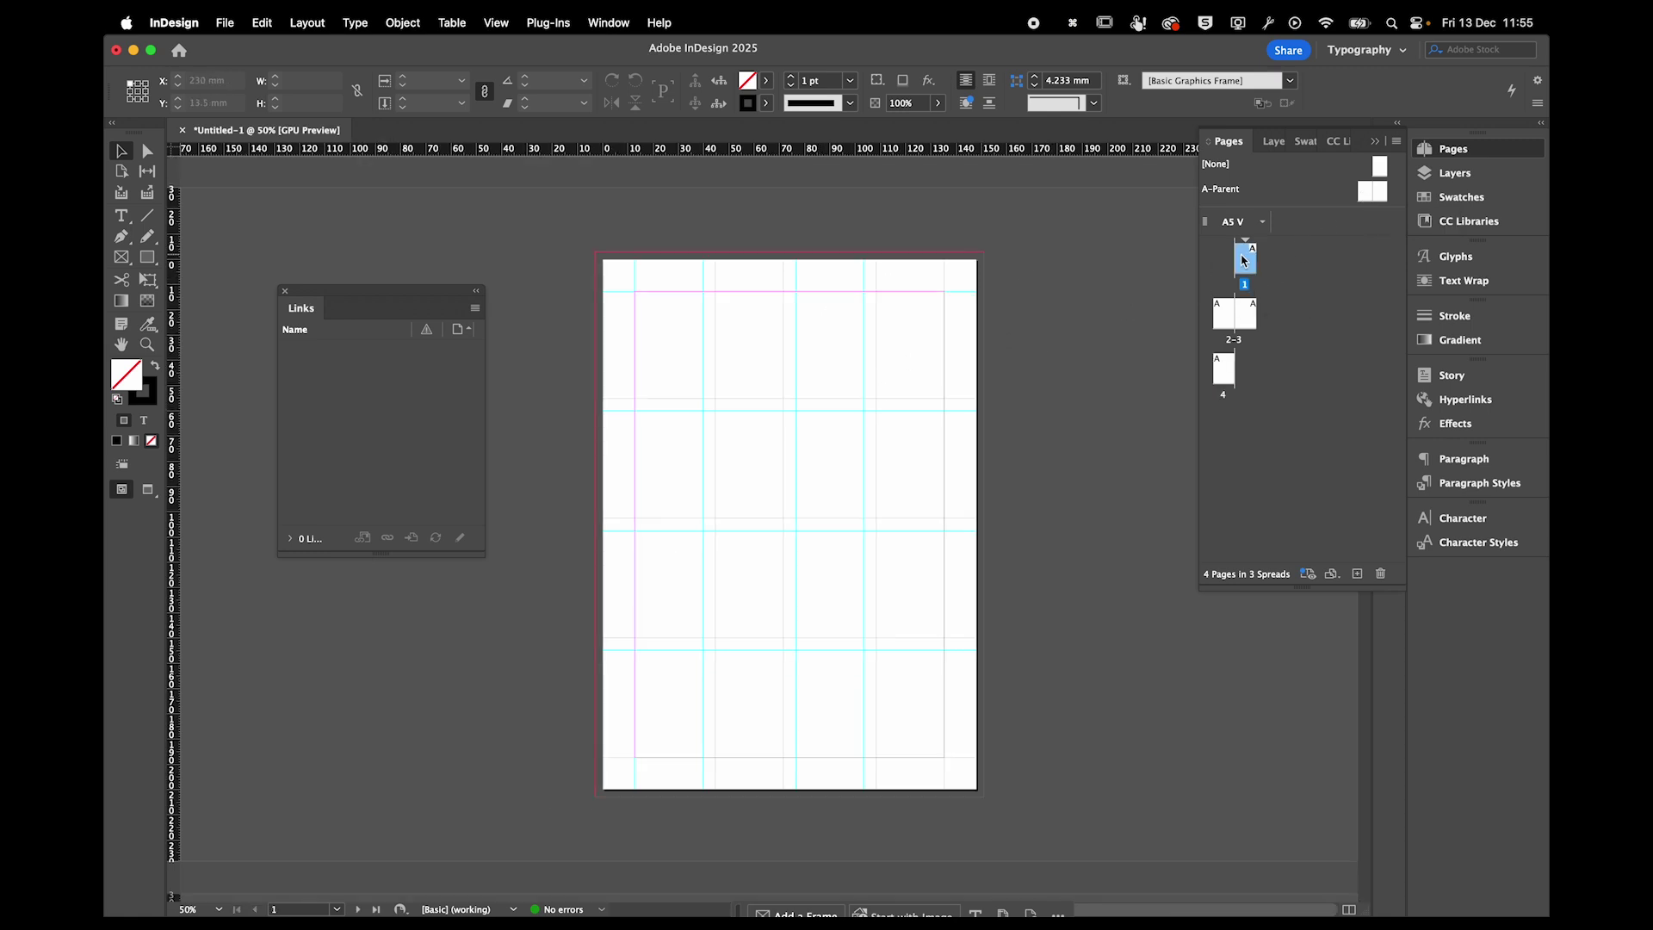
{"action": "left_click", "coordinate": [1366, 191]}
Switch to Illustrator and open the recent file cathat logo copy.aic.ai.
{"action": "key", "text": "super+space"}
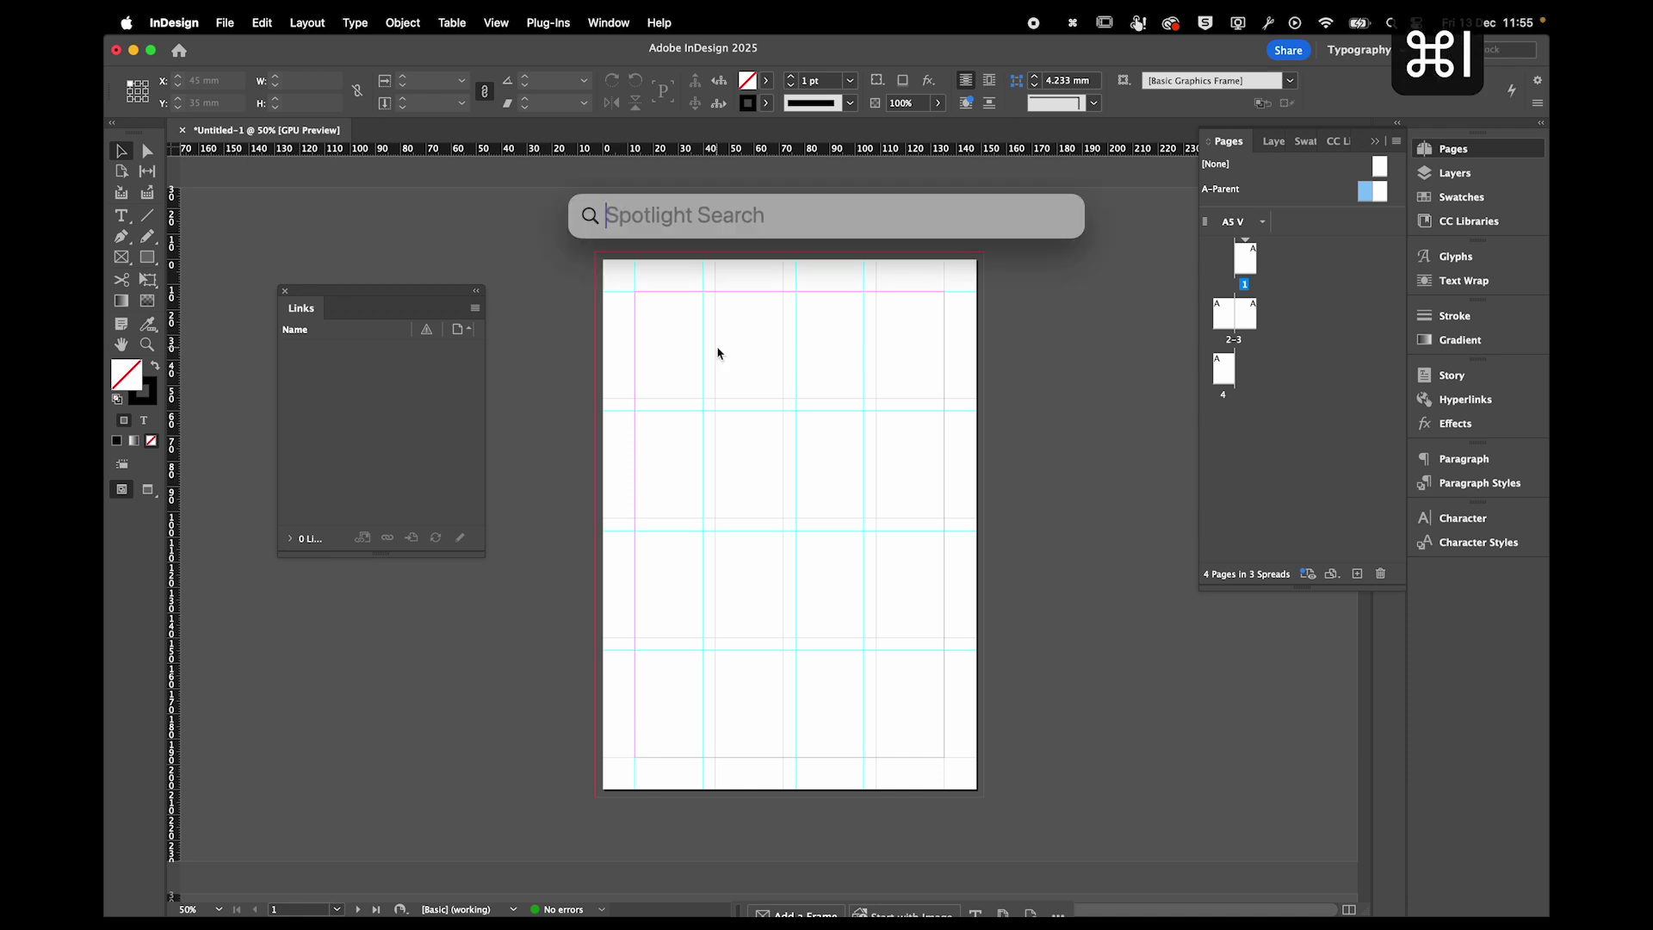
{"action": "key", "text": "super+space"}
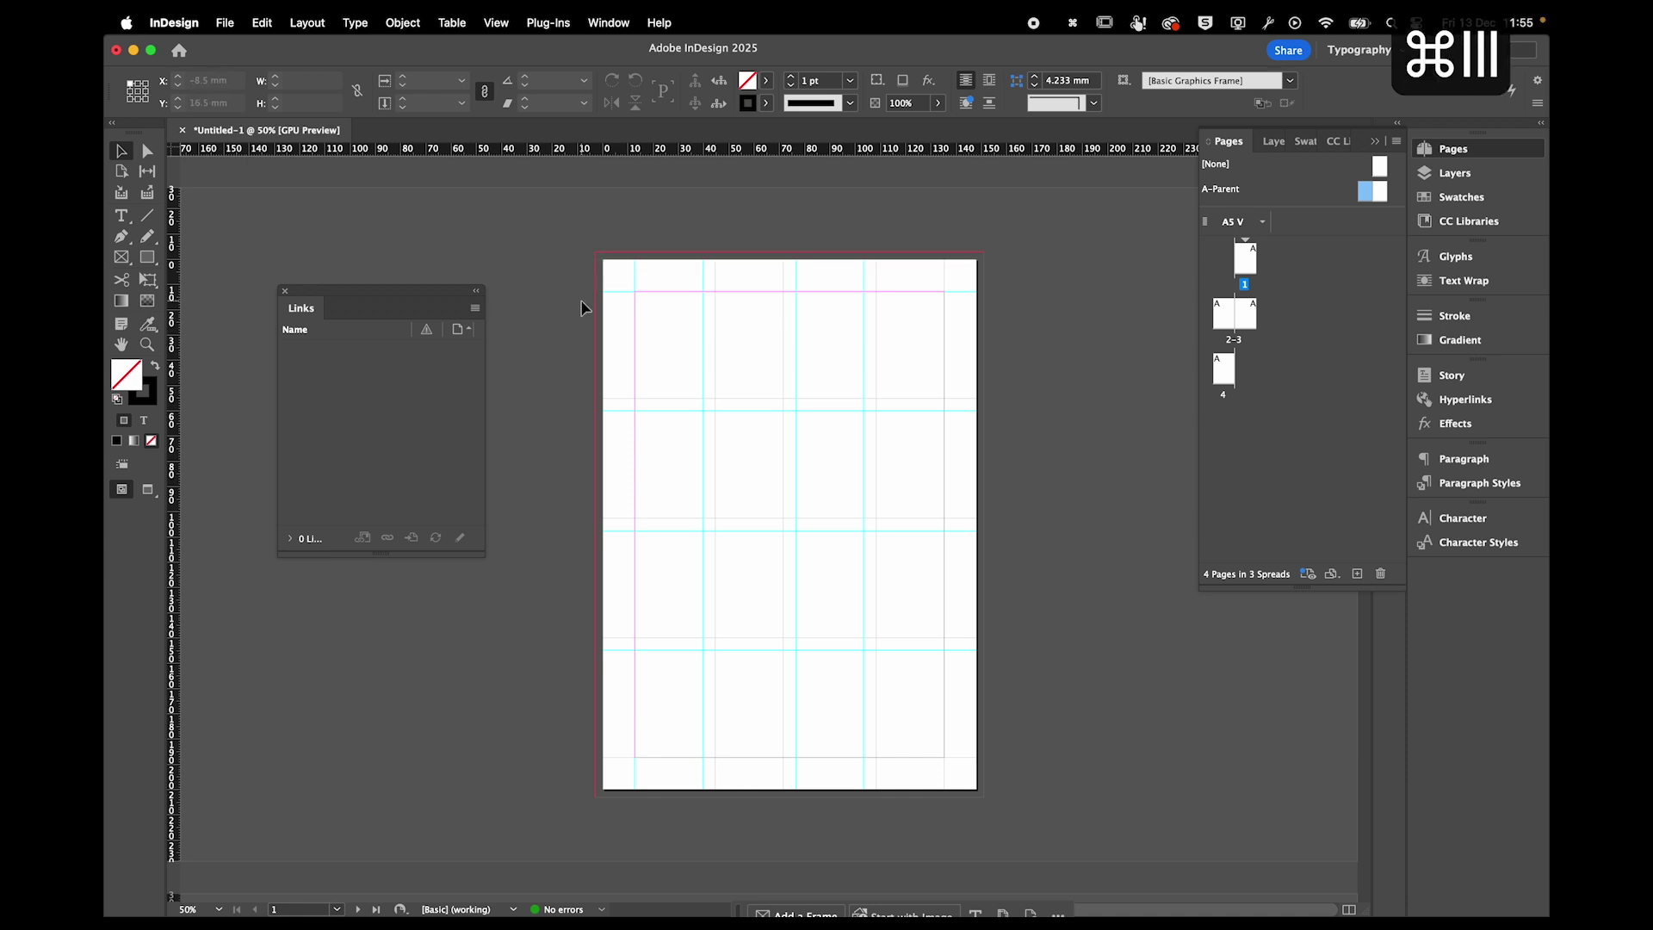
{"action": "key", "text": "super+space"}
{"action": "type", "text": "ill"}
{"action": "key", "text": "Return"}
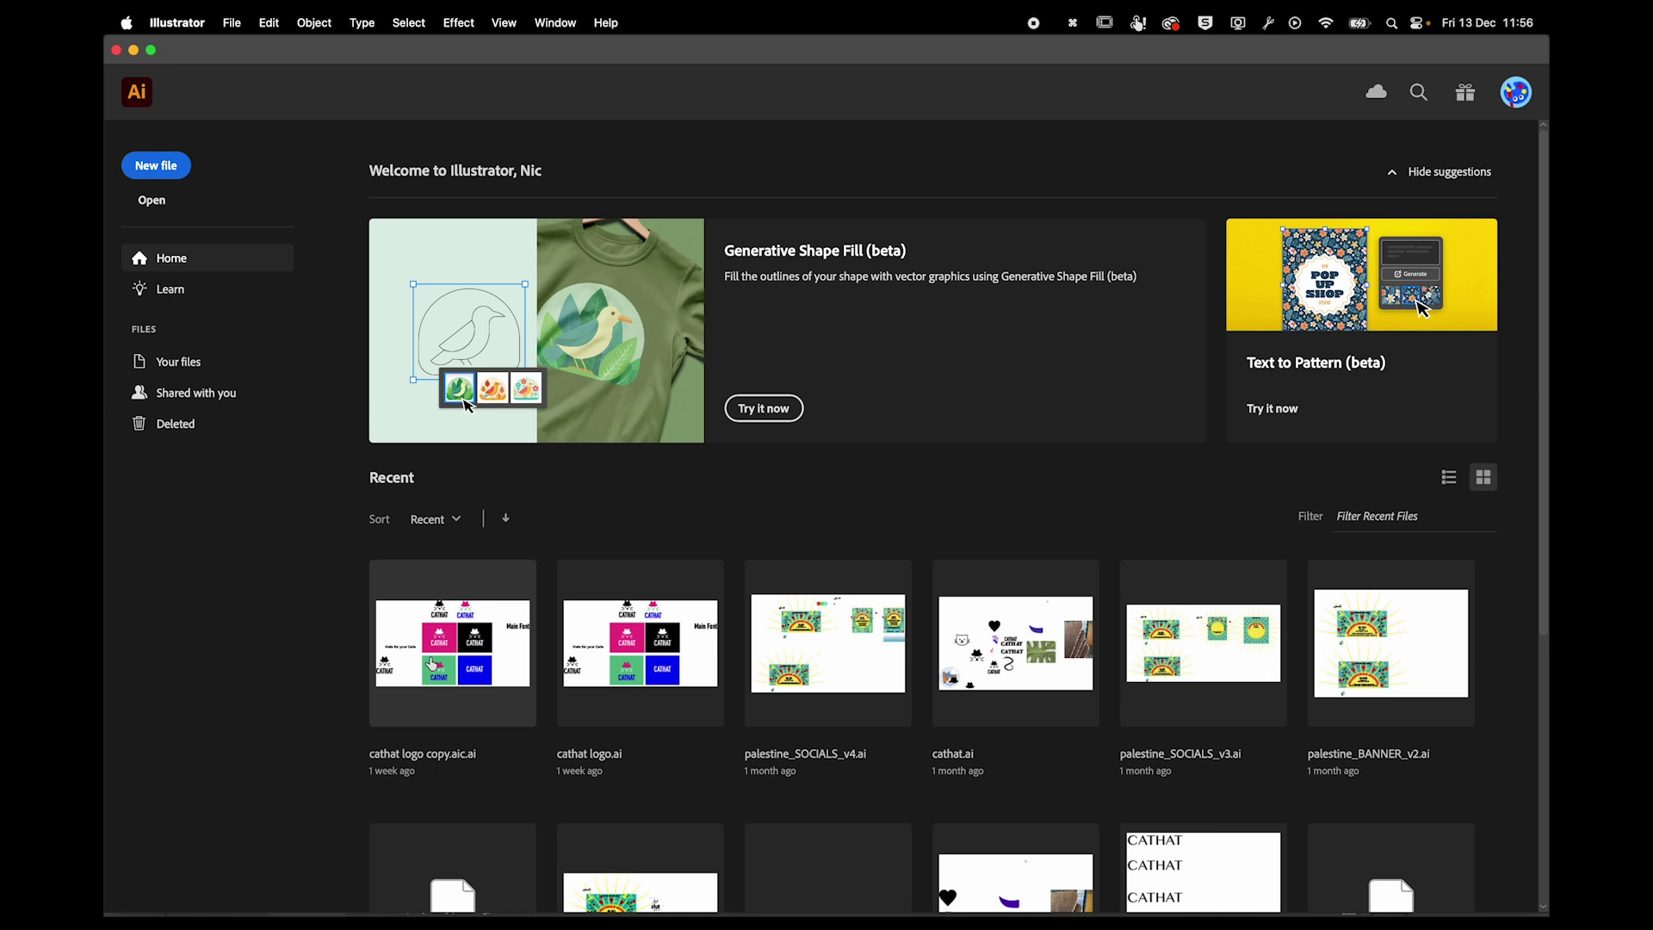
{"action": "left_click", "coordinate": [432, 664]}
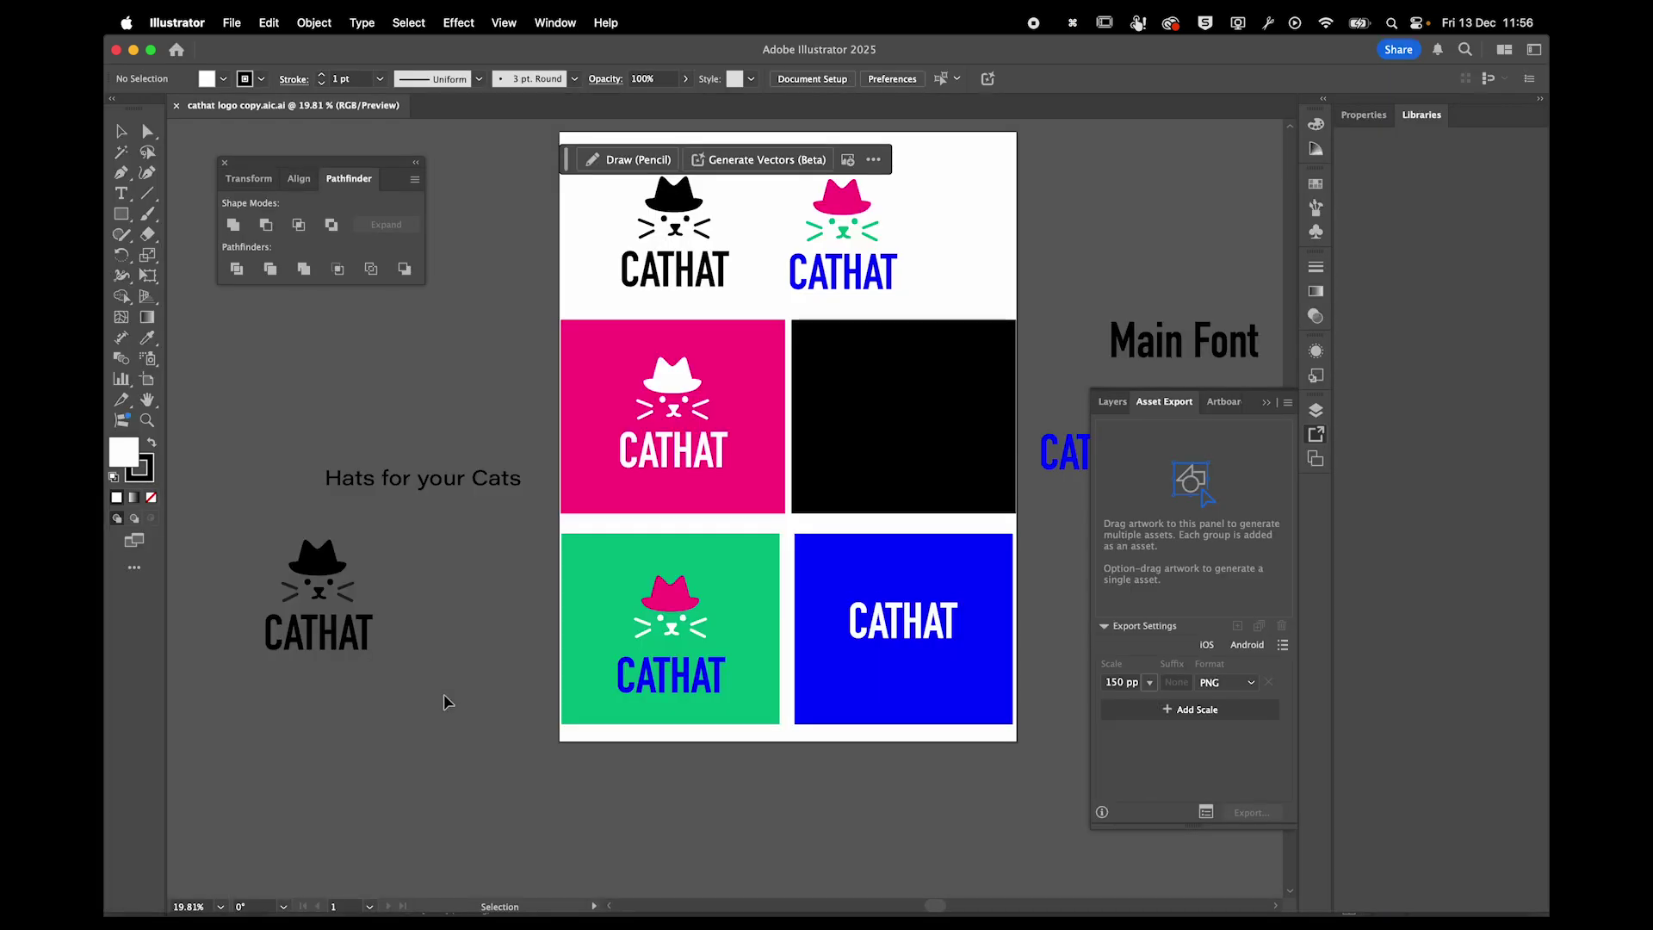
Examine the CATHAT logo variations, brand colours and font samples around the artboard, and open the CATHAT Brand library.
{"action": "scroll", "coordinate": [501, 621], "scroll_direction": "up", "scroll_amount": 2}
{"action": "scroll", "coordinate": [500, 622], "scroll_direction": "right", "scroll_amount": 5}
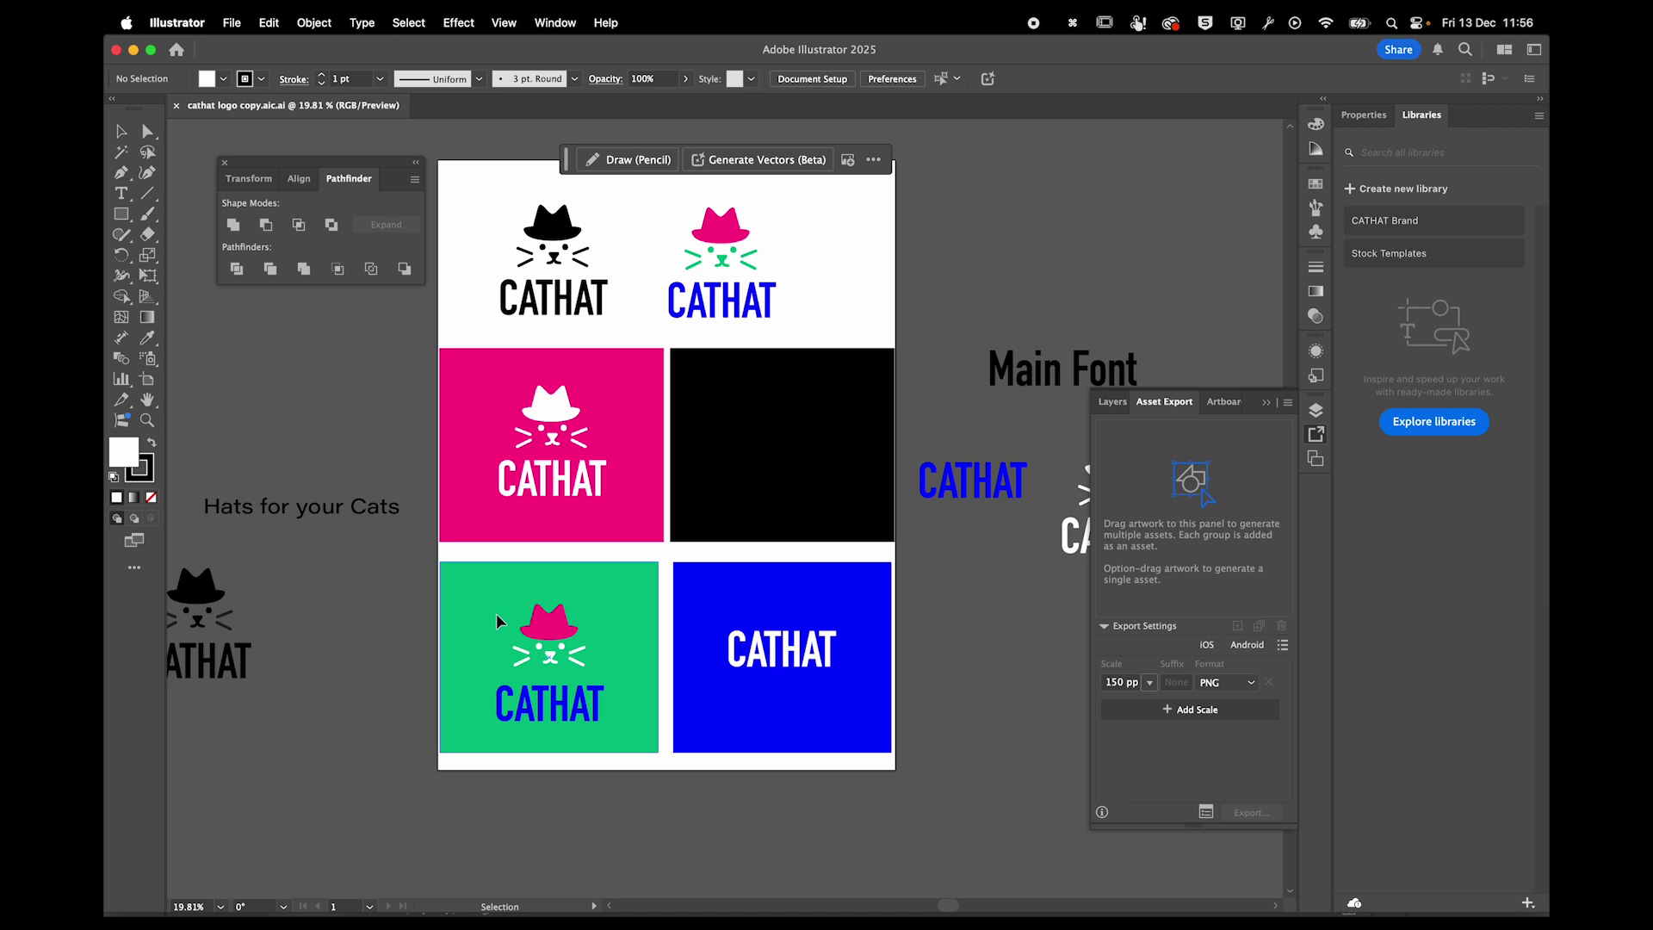
{"action": "scroll", "coordinate": [497, 620], "scroll_direction": "right", "scroll_amount": 5}
{"action": "scroll", "coordinate": [498, 620], "scroll_direction": "up", "scroll_amount": 1}
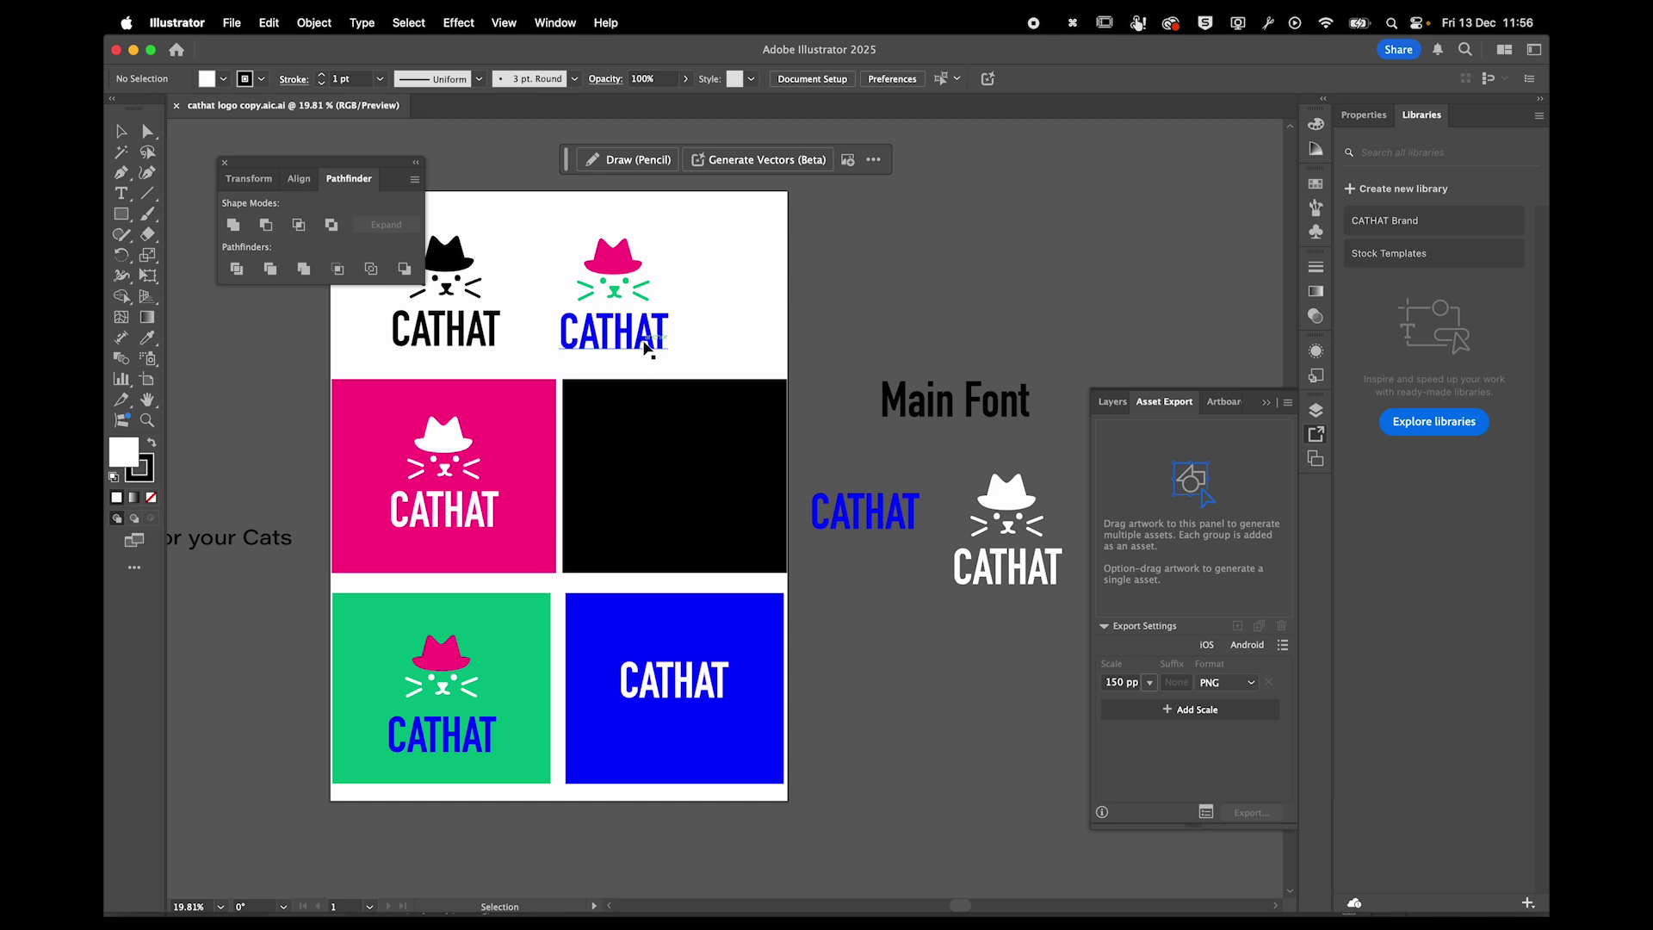
{"action": "scroll", "coordinate": [519, 379], "scroll_direction": "left", "scroll_amount": 5}
{"action": "scroll", "coordinate": [519, 379], "scroll_direction": "down", "scroll_amount": 1}
{"action": "scroll", "coordinate": [519, 379], "scroll_direction": "left", "scroll_amount": 4}
{"action": "scroll", "coordinate": [519, 379], "scroll_direction": "up", "scroll_amount": 1}
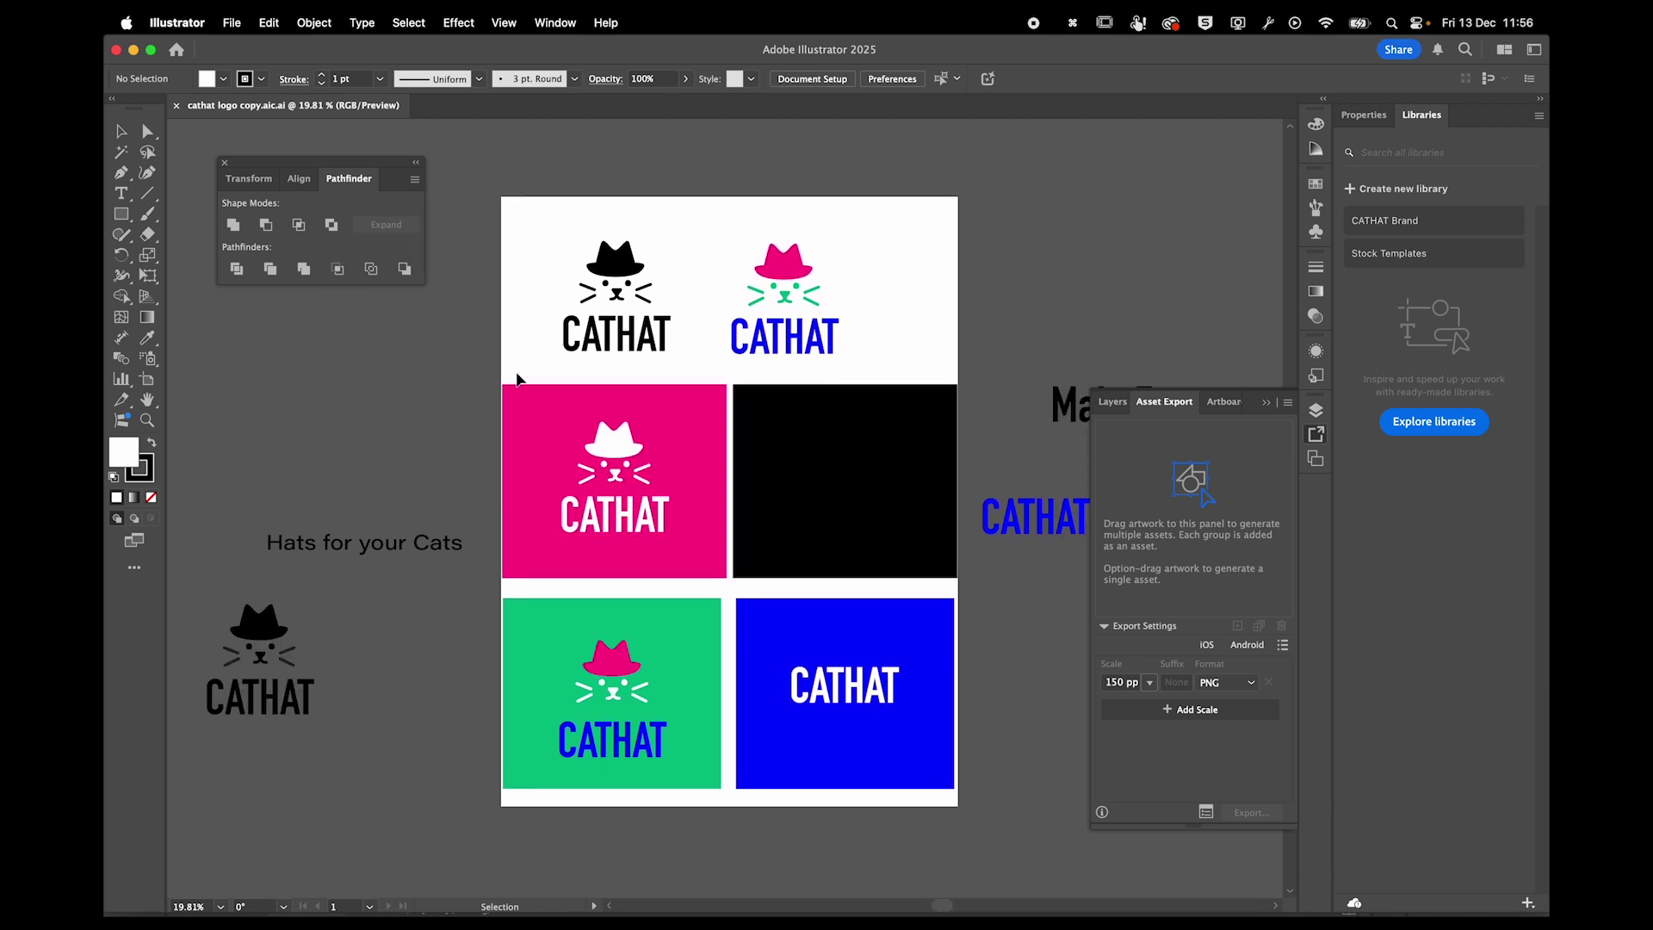
{"action": "scroll", "coordinate": [519, 379], "scroll_direction": "right", "scroll_amount": 10}
{"action": "scroll", "coordinate": [519, 379], "scroll_direction": "left", "scroll_amount": 3}
{"action": "scroll", "coordinate": [519, 379], "scroll_direction": "up", "scroll_amount": 2}
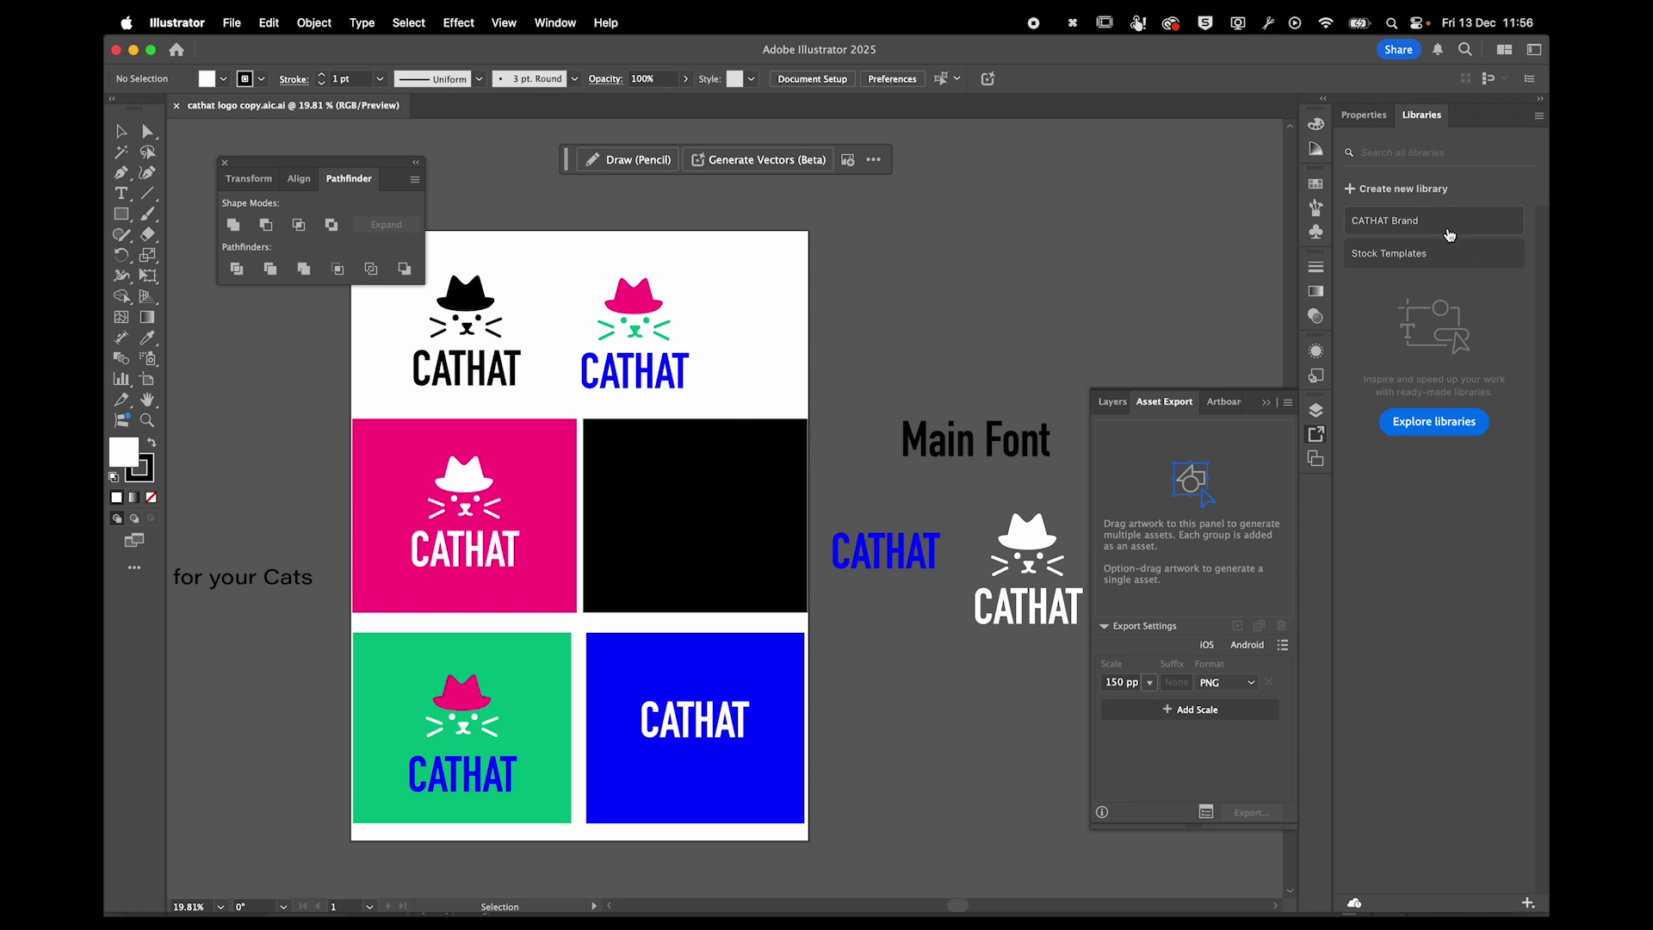
{"action": "left_click", "coordinate": [1431, 220]}
Switch back to InDesign, open the CATHAT Brand library and look through its colours, fonts and graphics.
{"action": "key", "text": "super+Tab"}
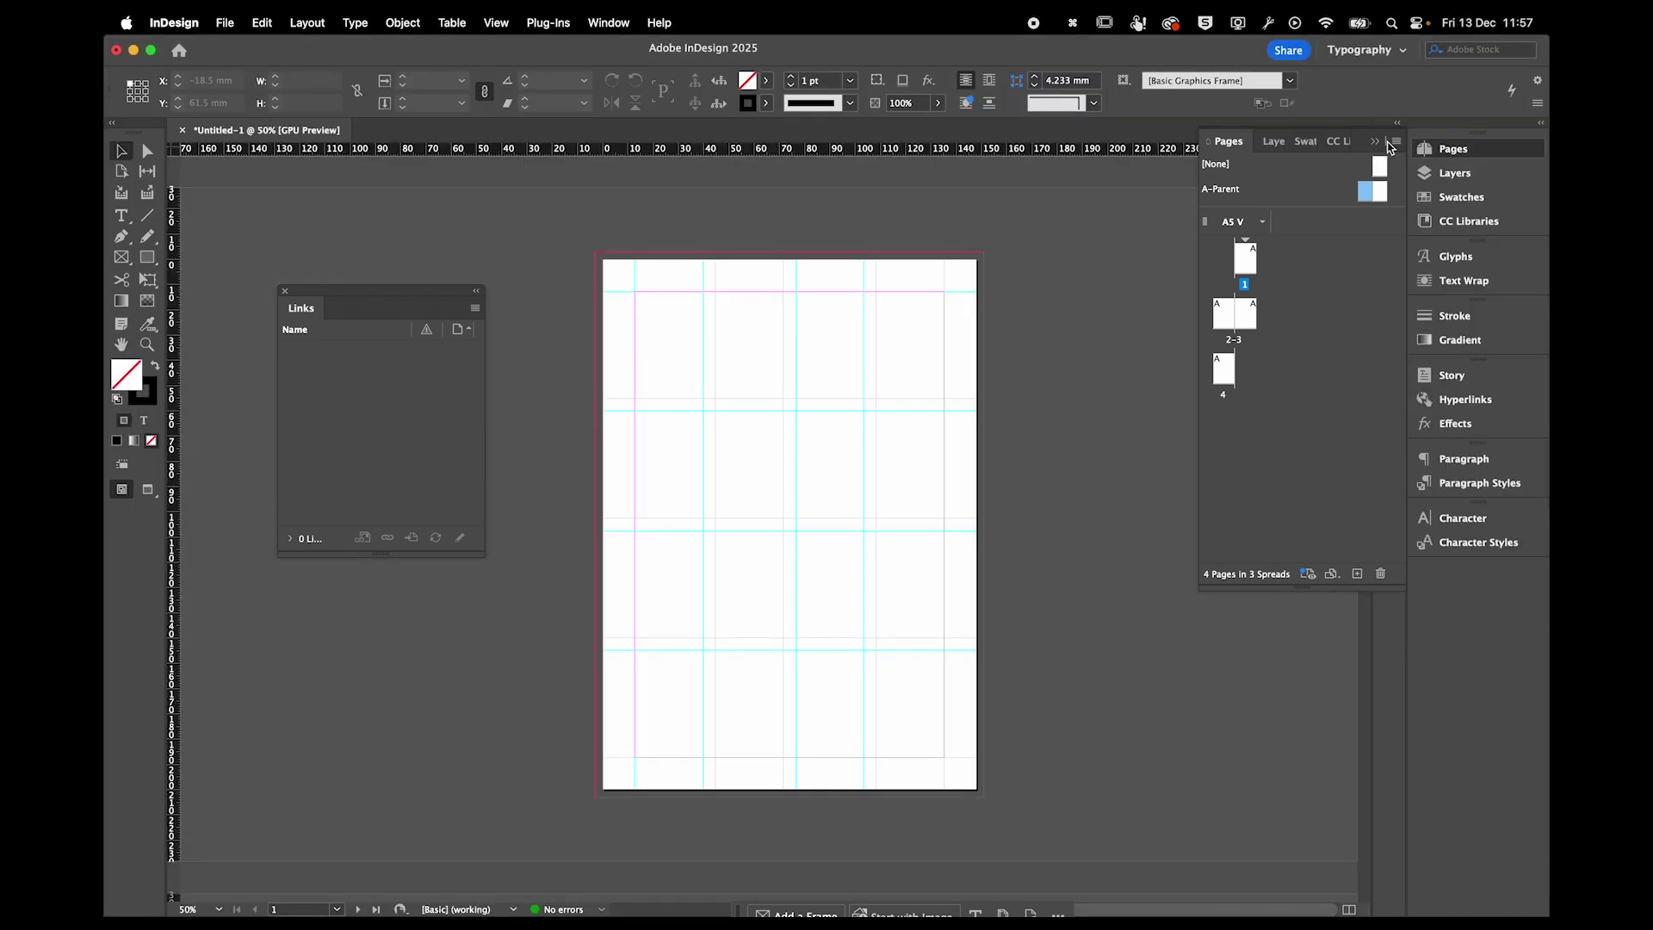
{"action": "left_click", "coordinate": [1375, 141]}
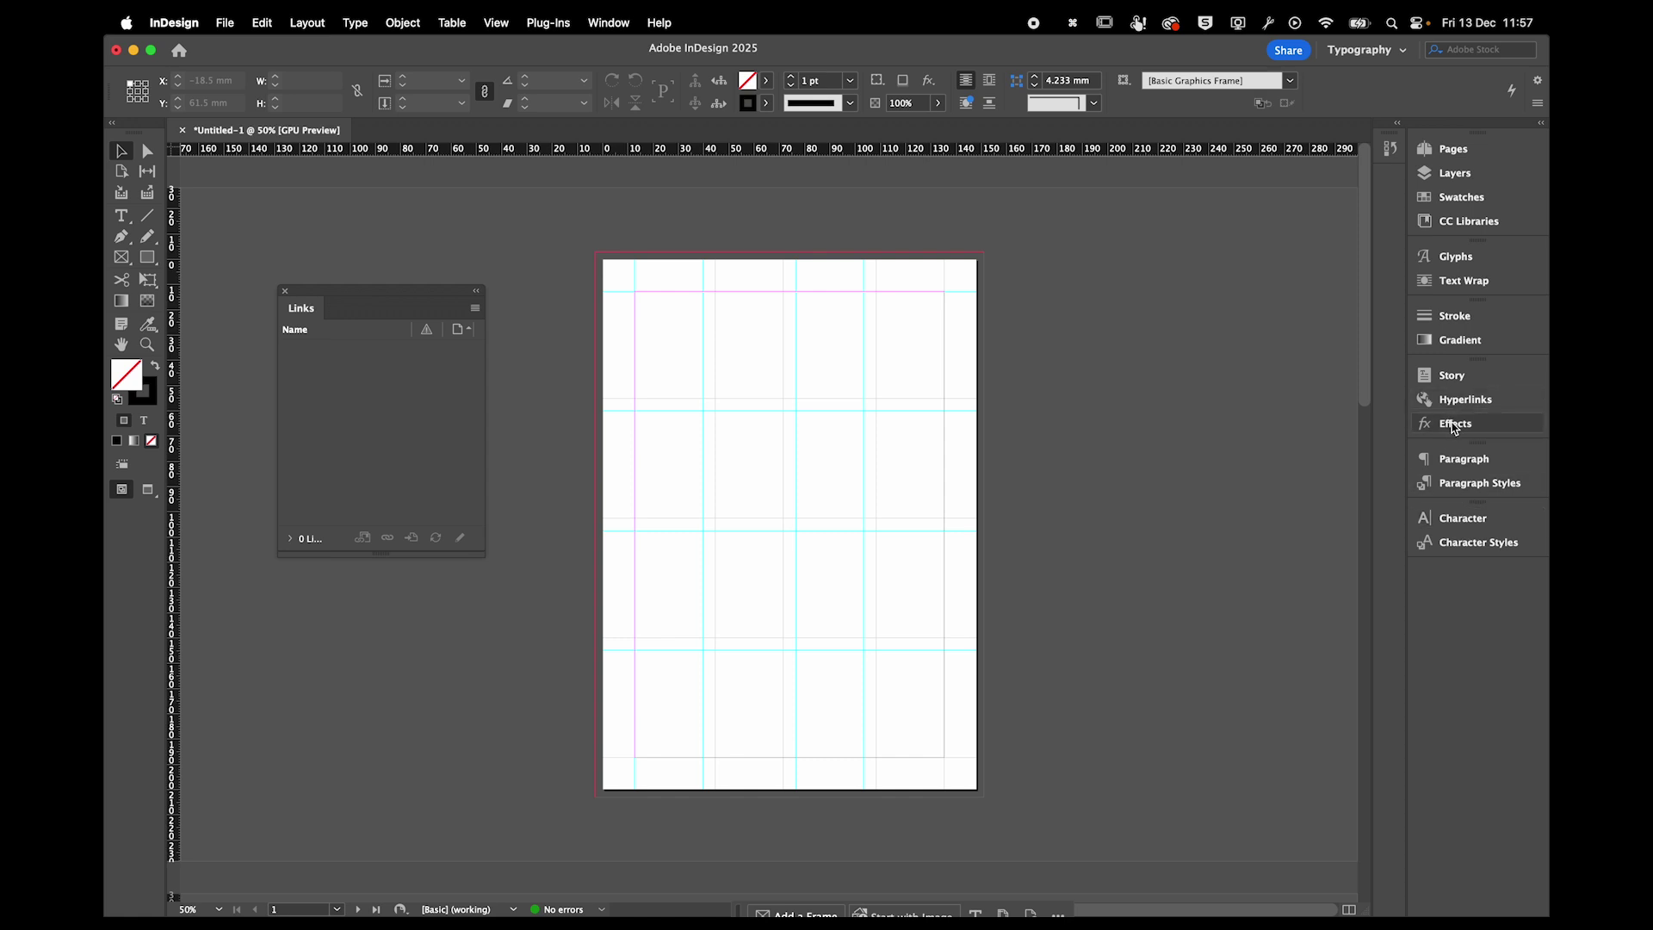
{"action": "left_click", "coordinate": [1448, 224]}
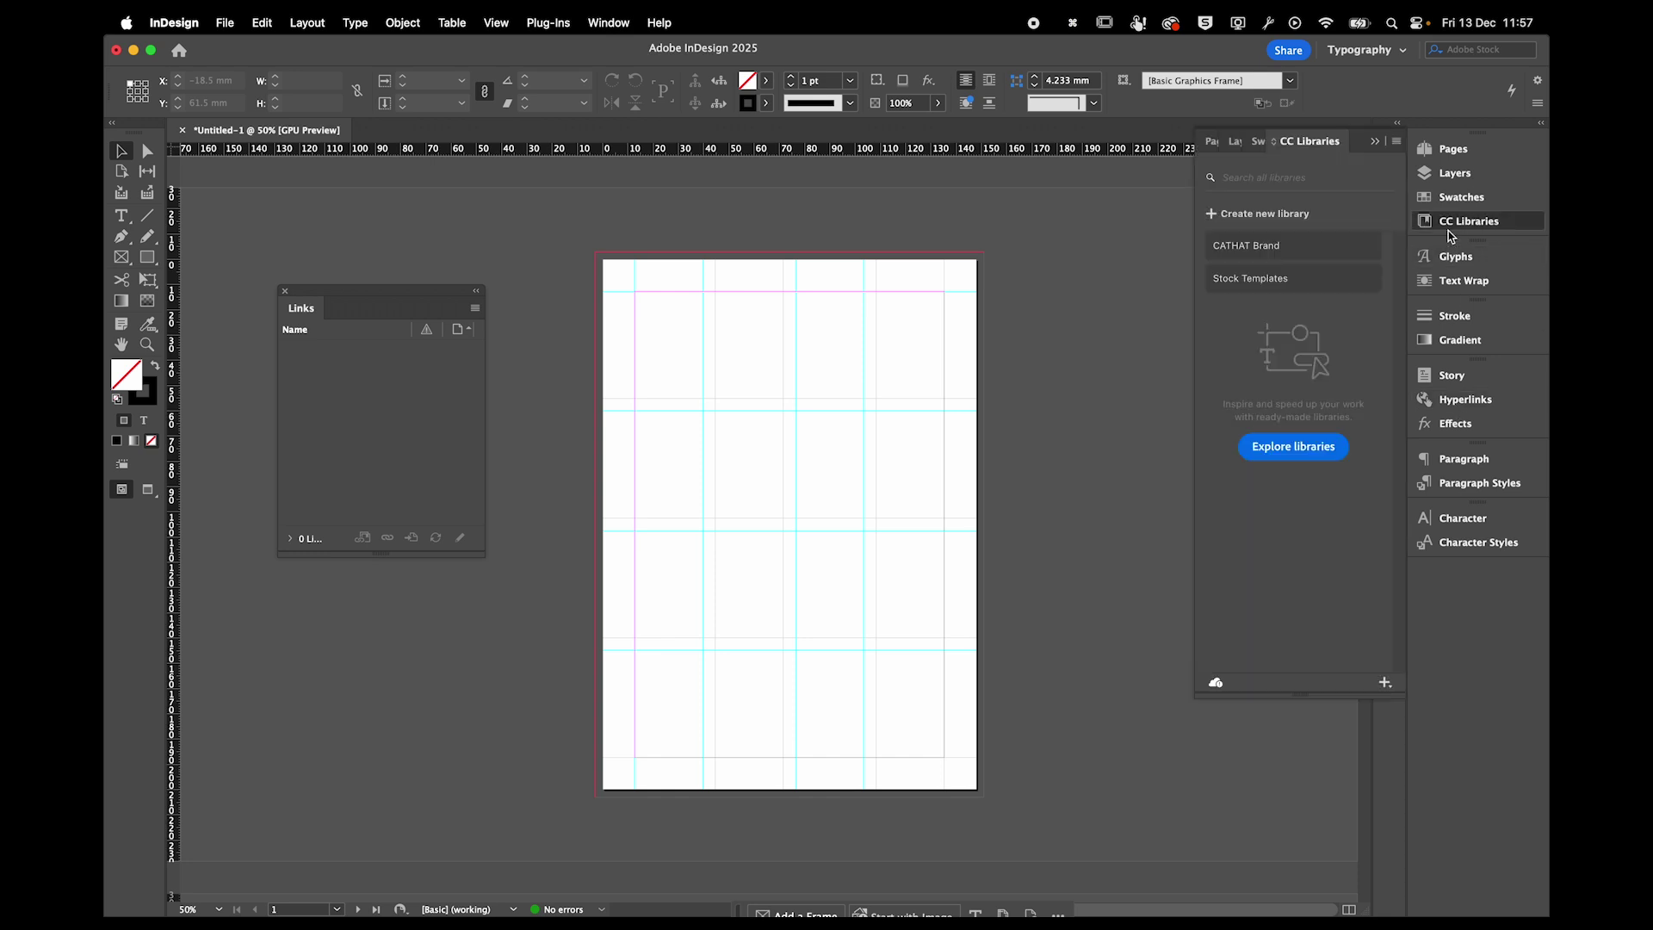
{"action": "left_click", "coordinate": [1250, 250]}
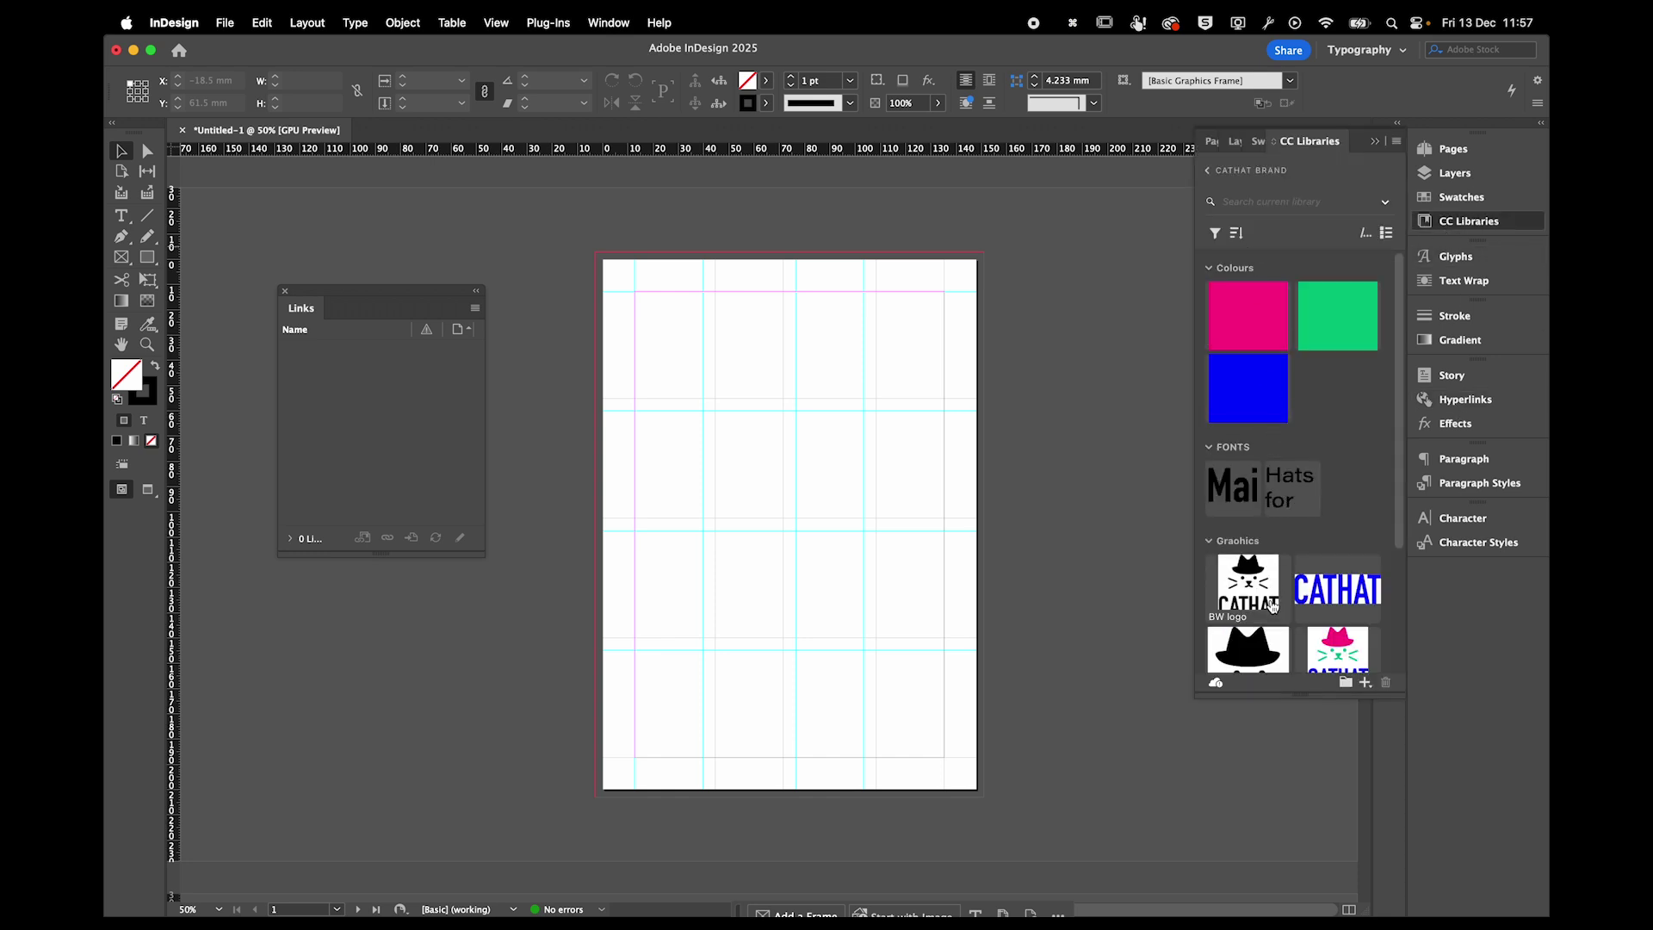
{"action": "scroll", "coordinate": [1272, 603], "scroll_direction": "down", "scroll_amount": 4}
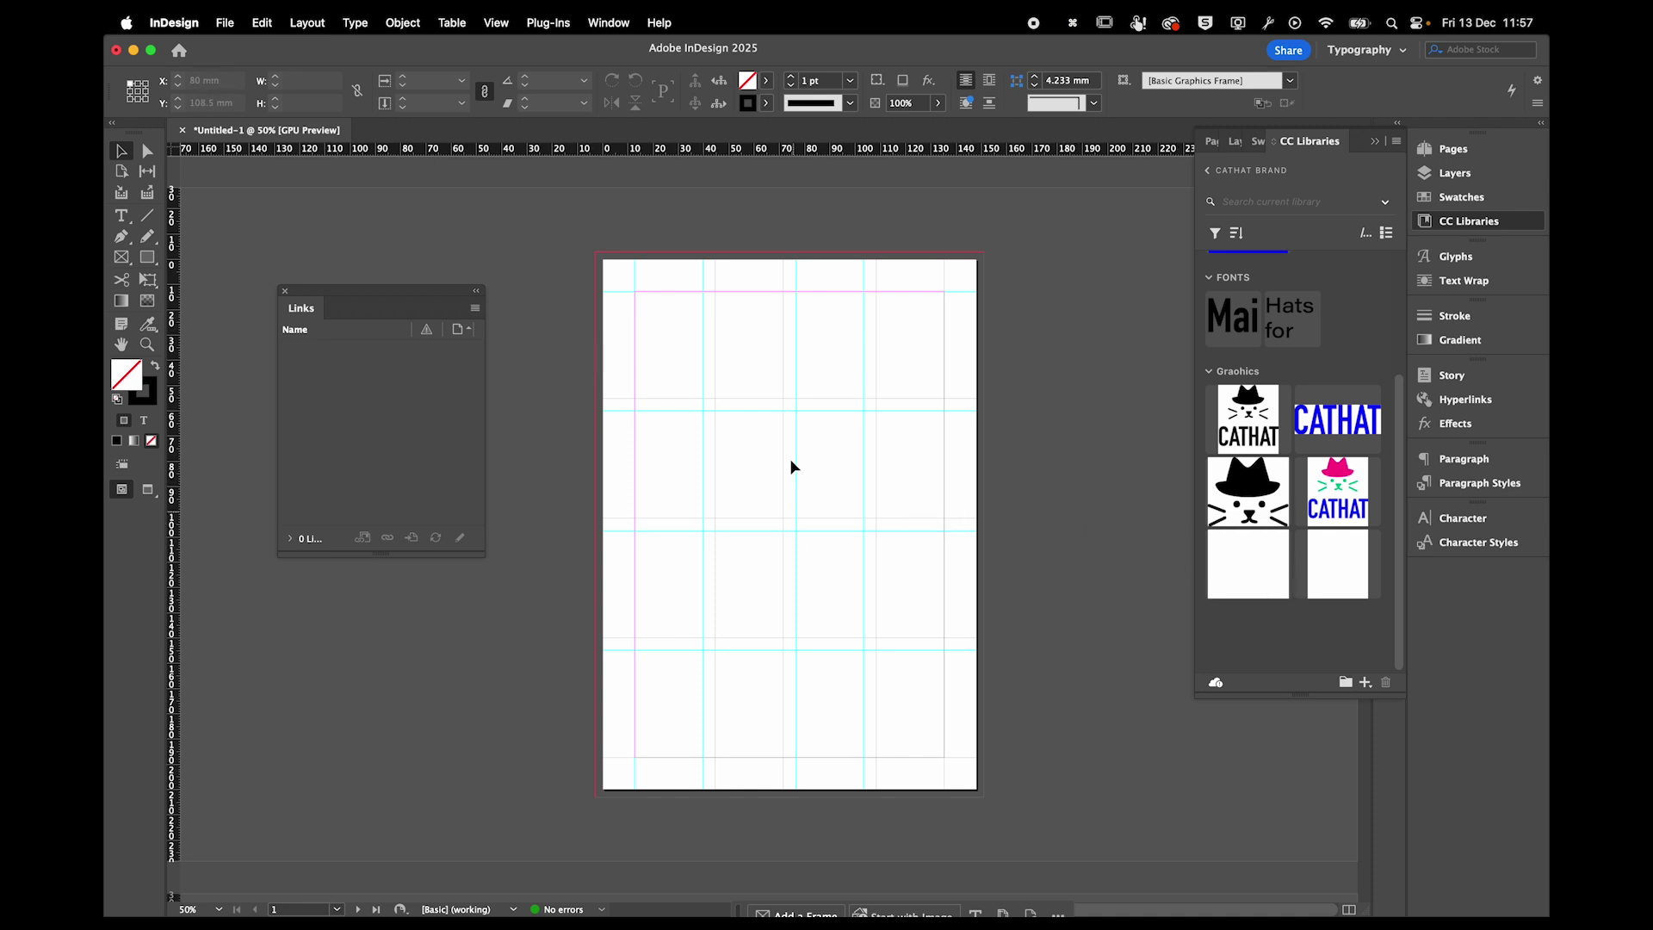
Switch to Finder and open the CATHAT folder inside the BA 1st YEARS course folder.
{"action": "key", "text": "super+Tab"}
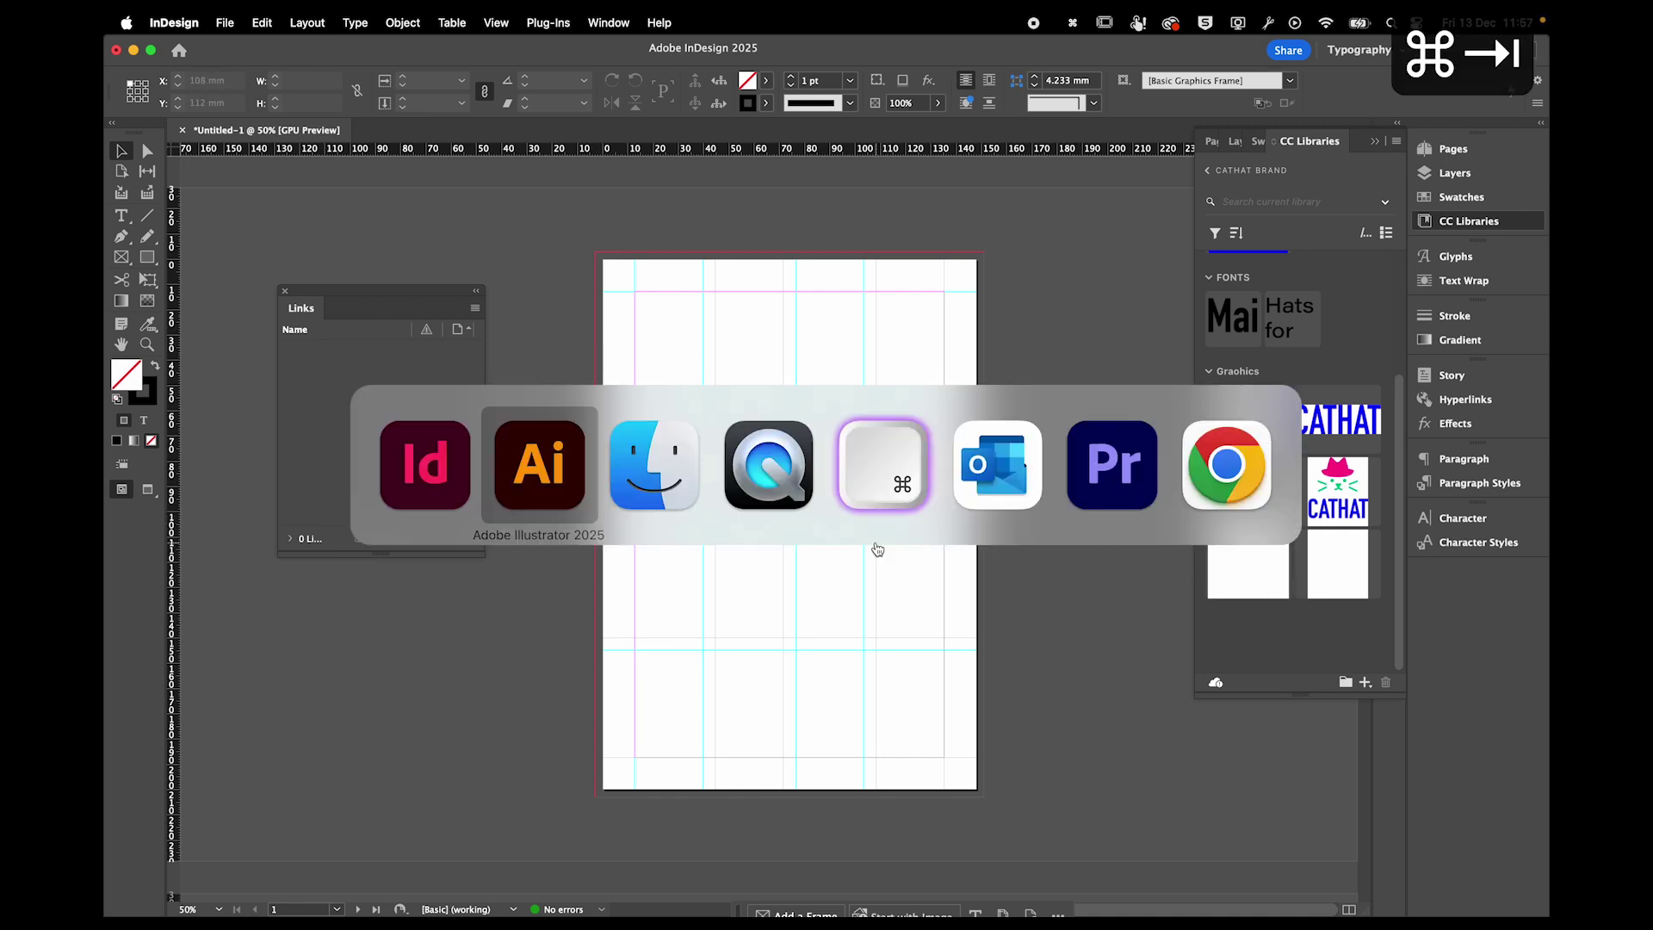
{"action": "key", "text": "super+Tab"}
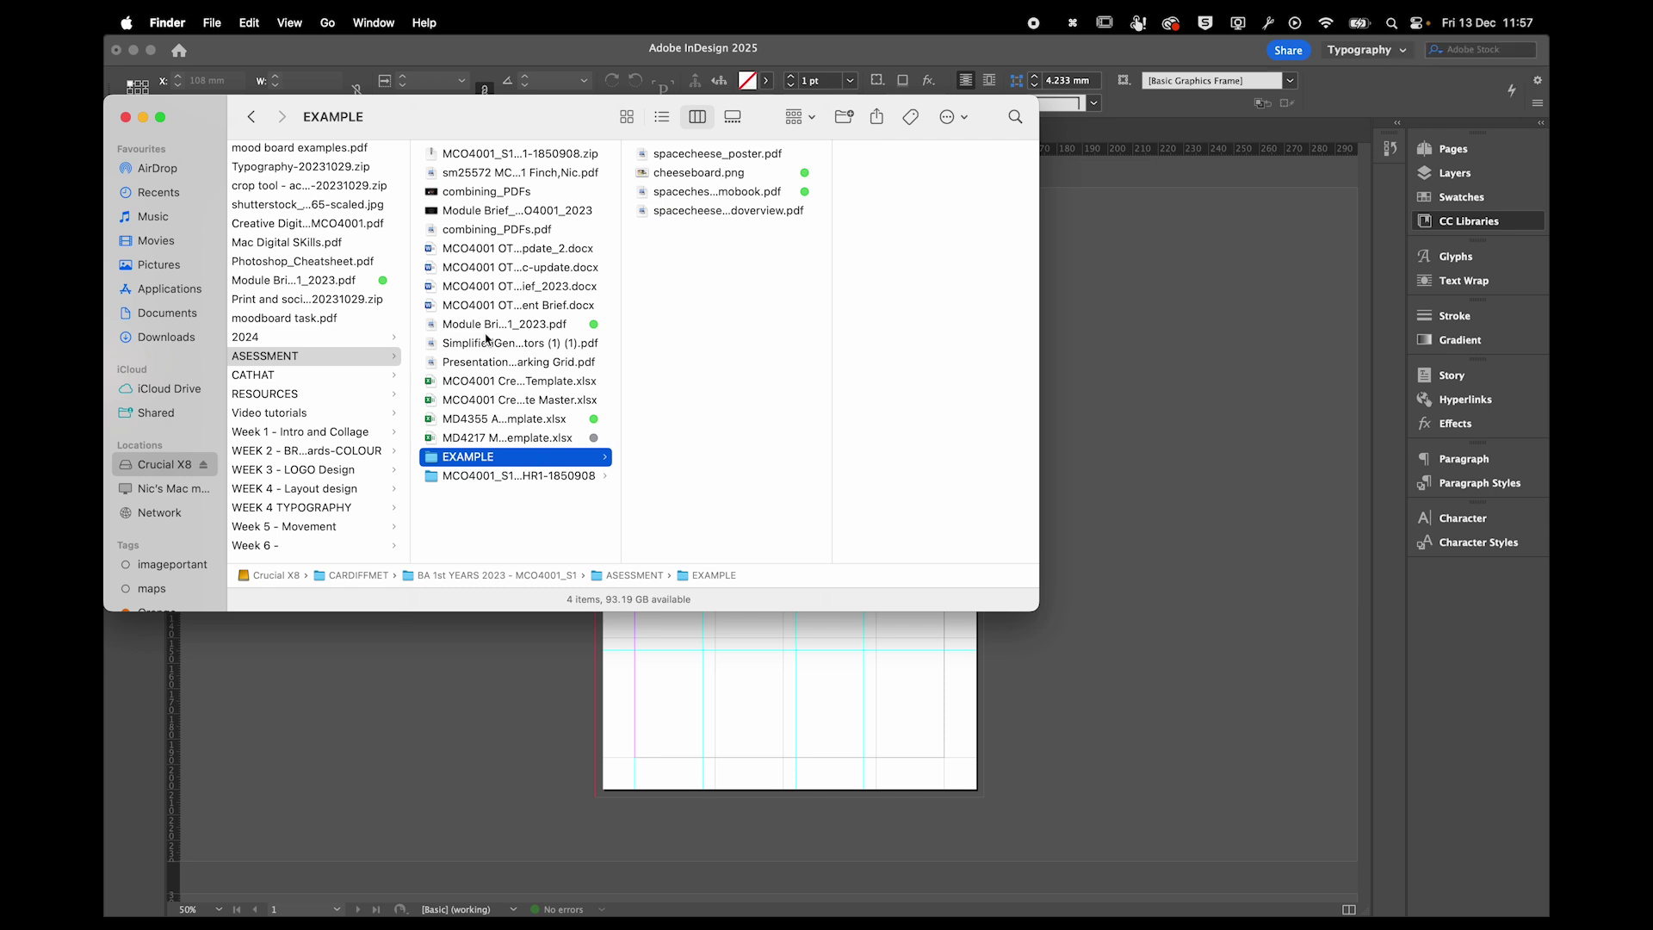
{"action": "scroll", "coordinate": [488, 339], "scroll_direction": "left", "scroll_amount": 5}
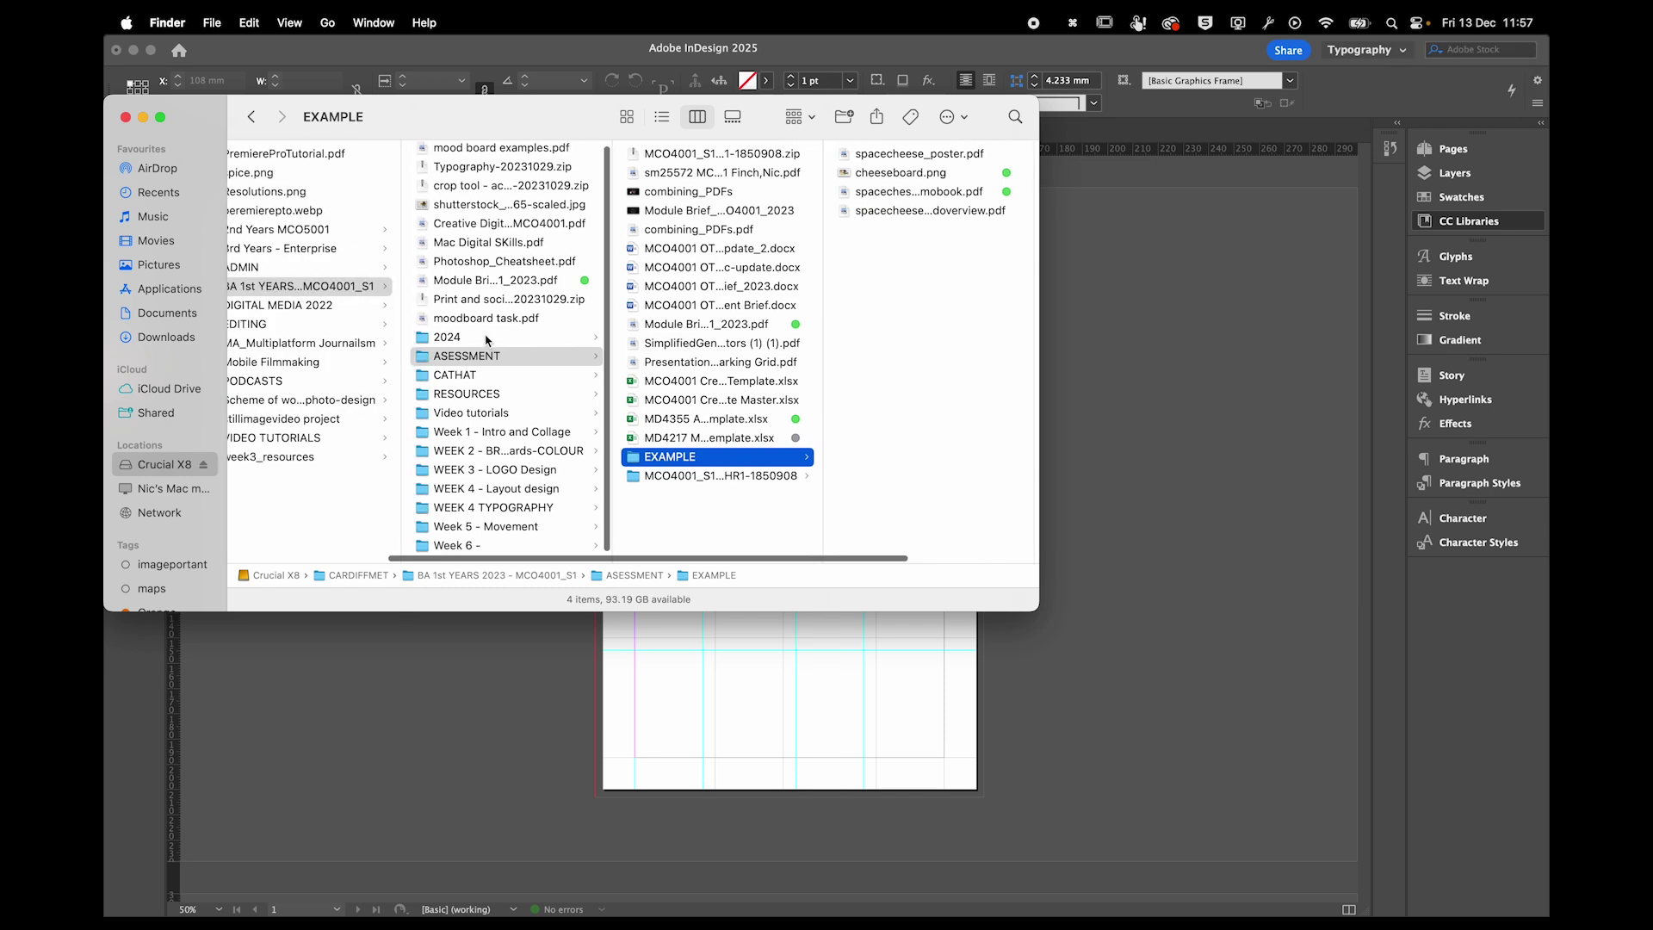
{"action": "scroll", "coordinate": [431, 362], "scroll_direction": "left", "scroll_amount": 2}
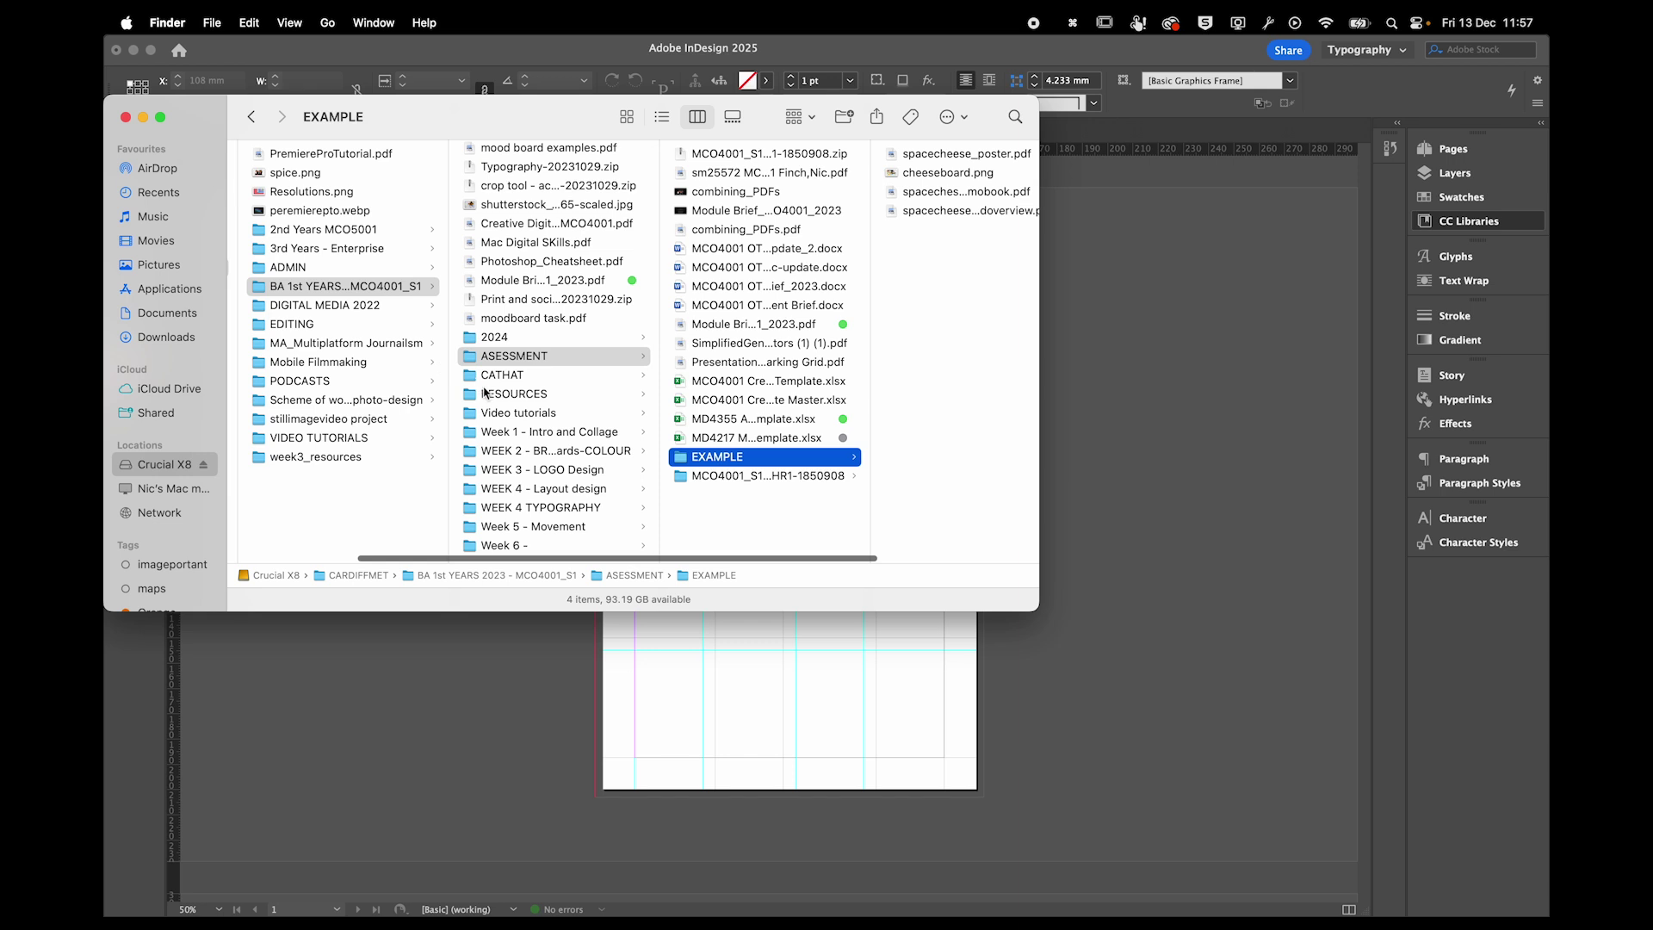
{"action": "left_click", "coordinate": [512, 451]}
{"action": "left_click", "coordinate": [713, 214]}
{"action": "left_click", "coordinate": [487, 379]}
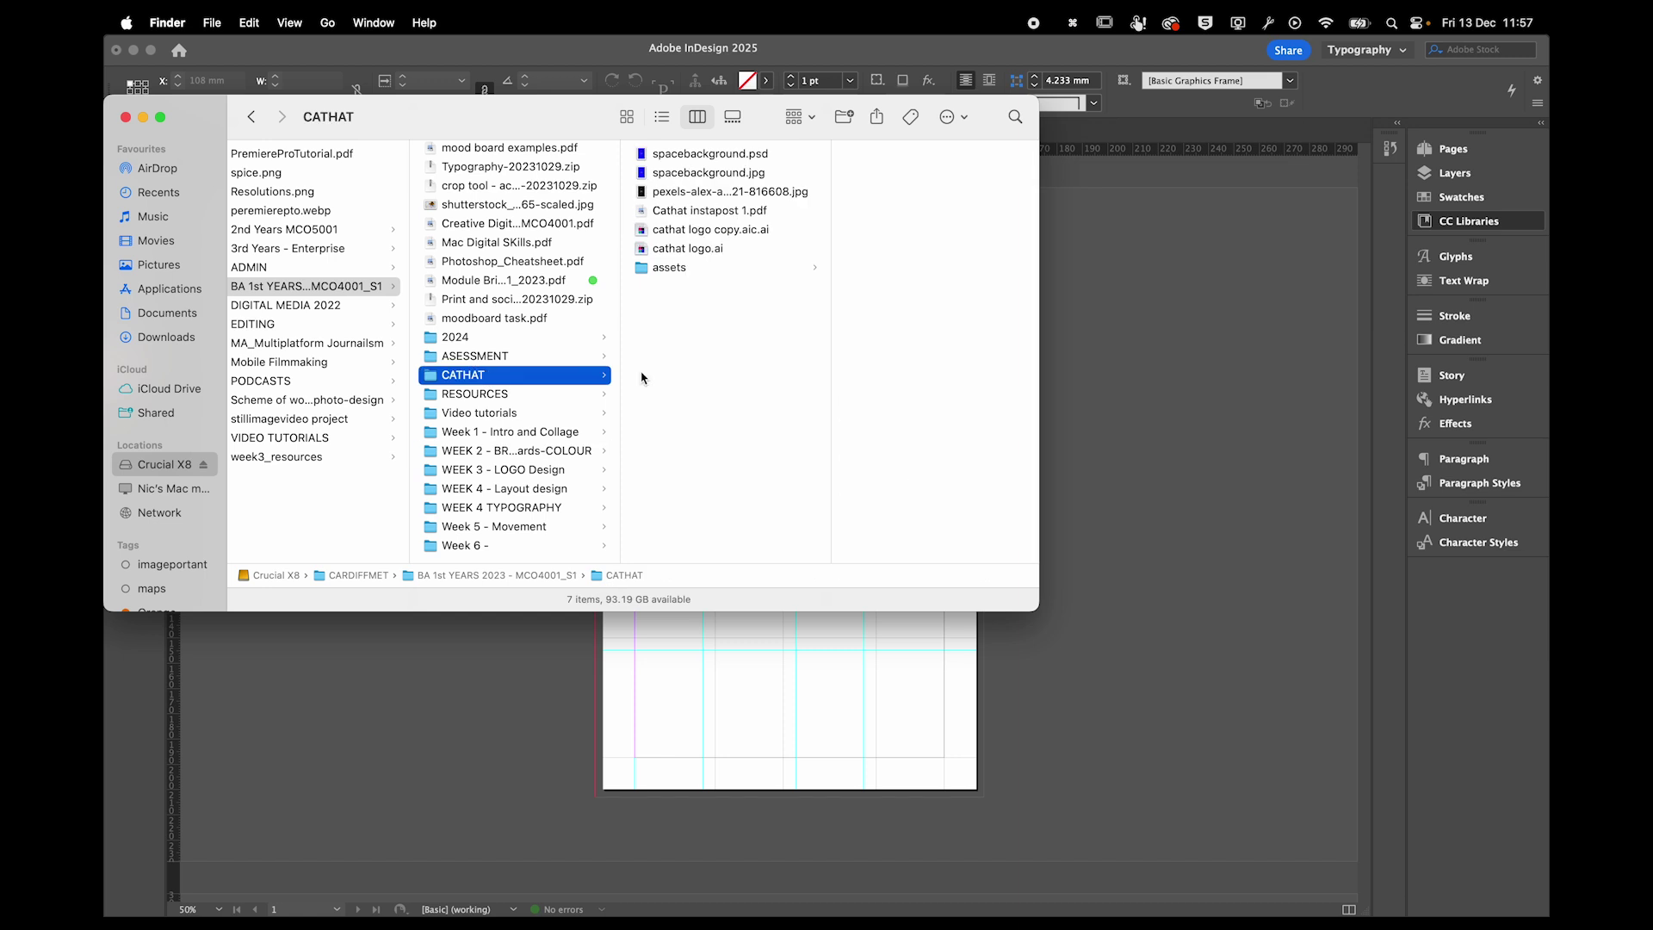
Preview spacebackground.jpg and the original Pexels nebula photo, and return to InDesign.
{"action": "left_click", "coordinate": [670, 180]}
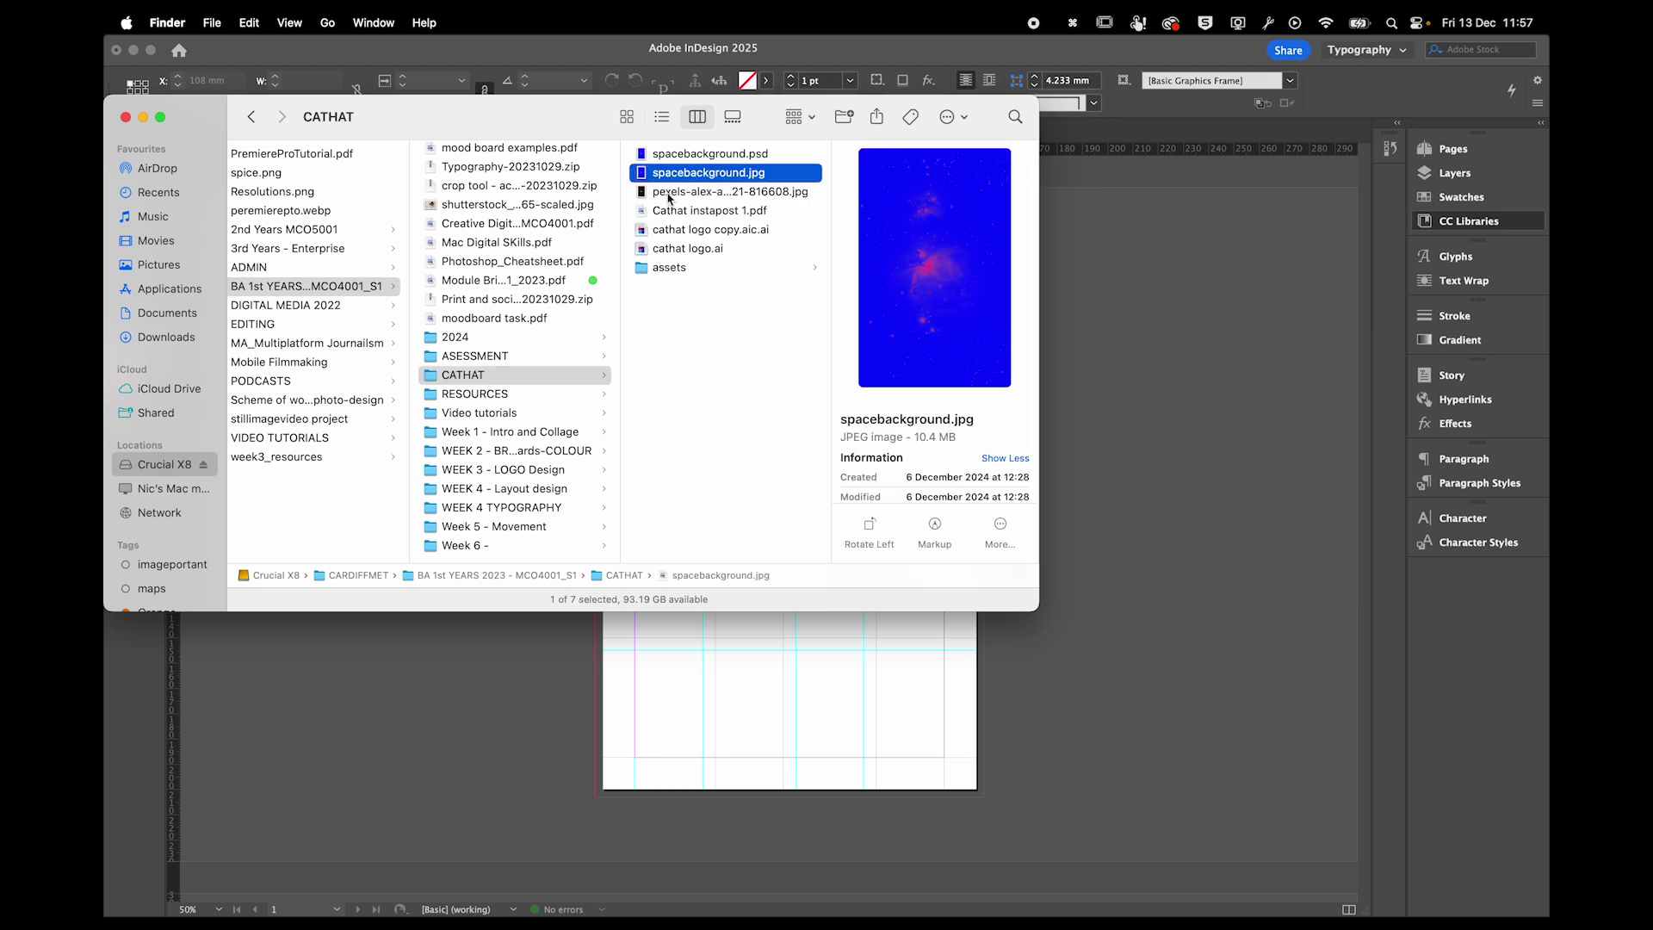
{"action": "left_click", "coordinate": [669, 193]}
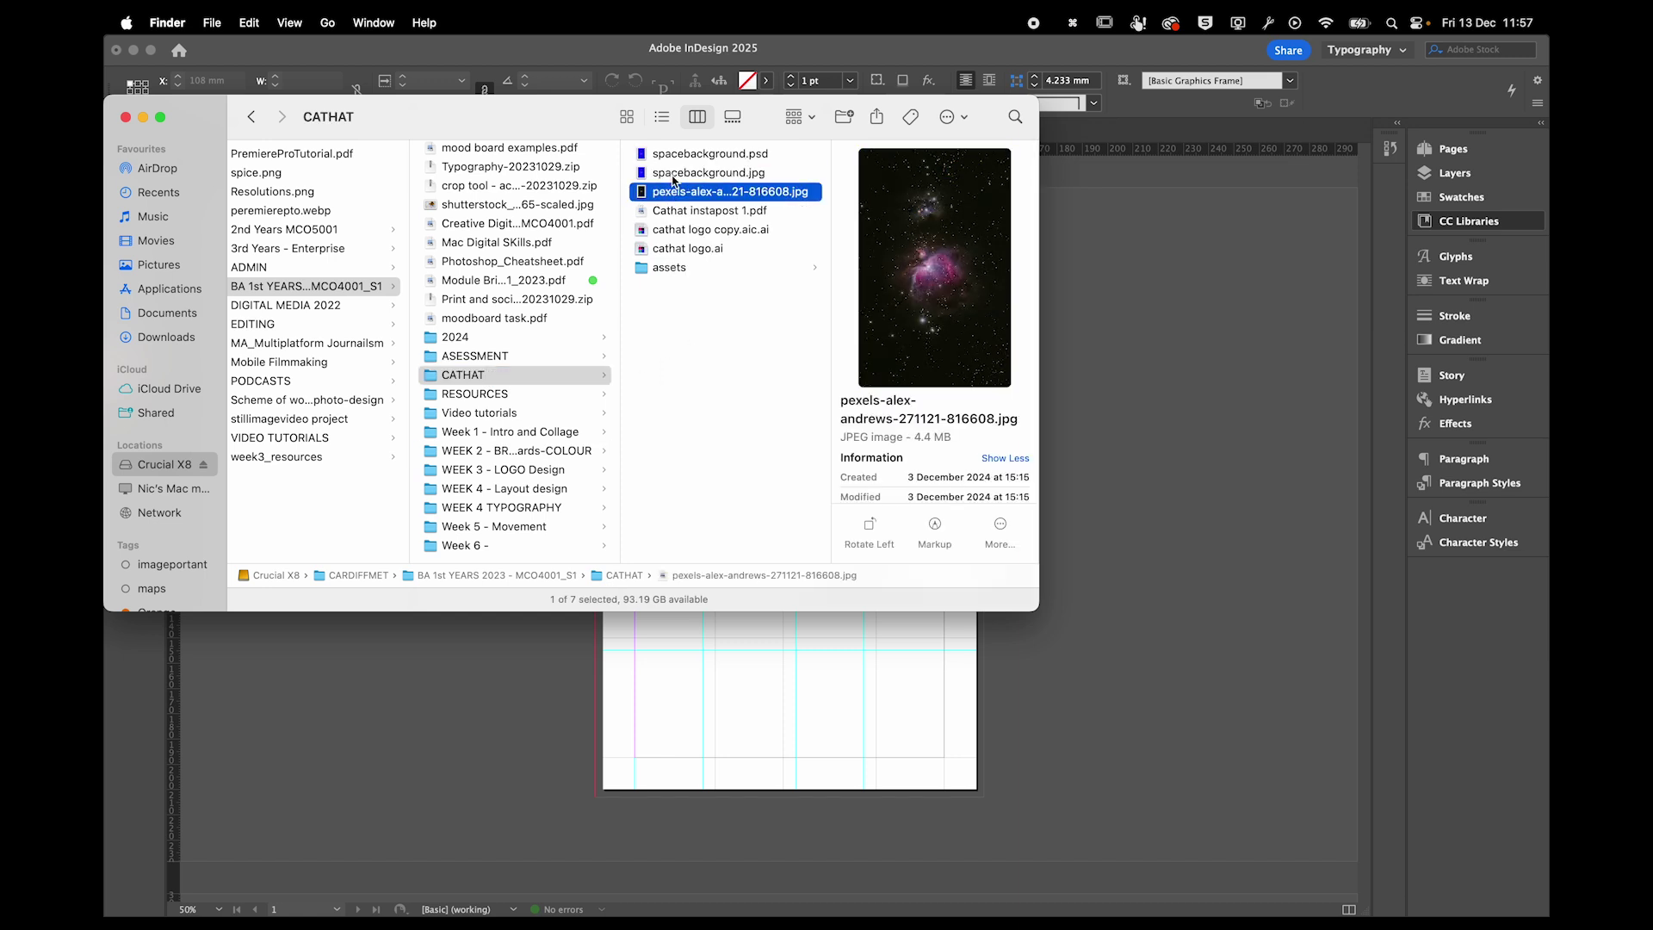
{"action": "left_click", "coordinate": [674, 176]}
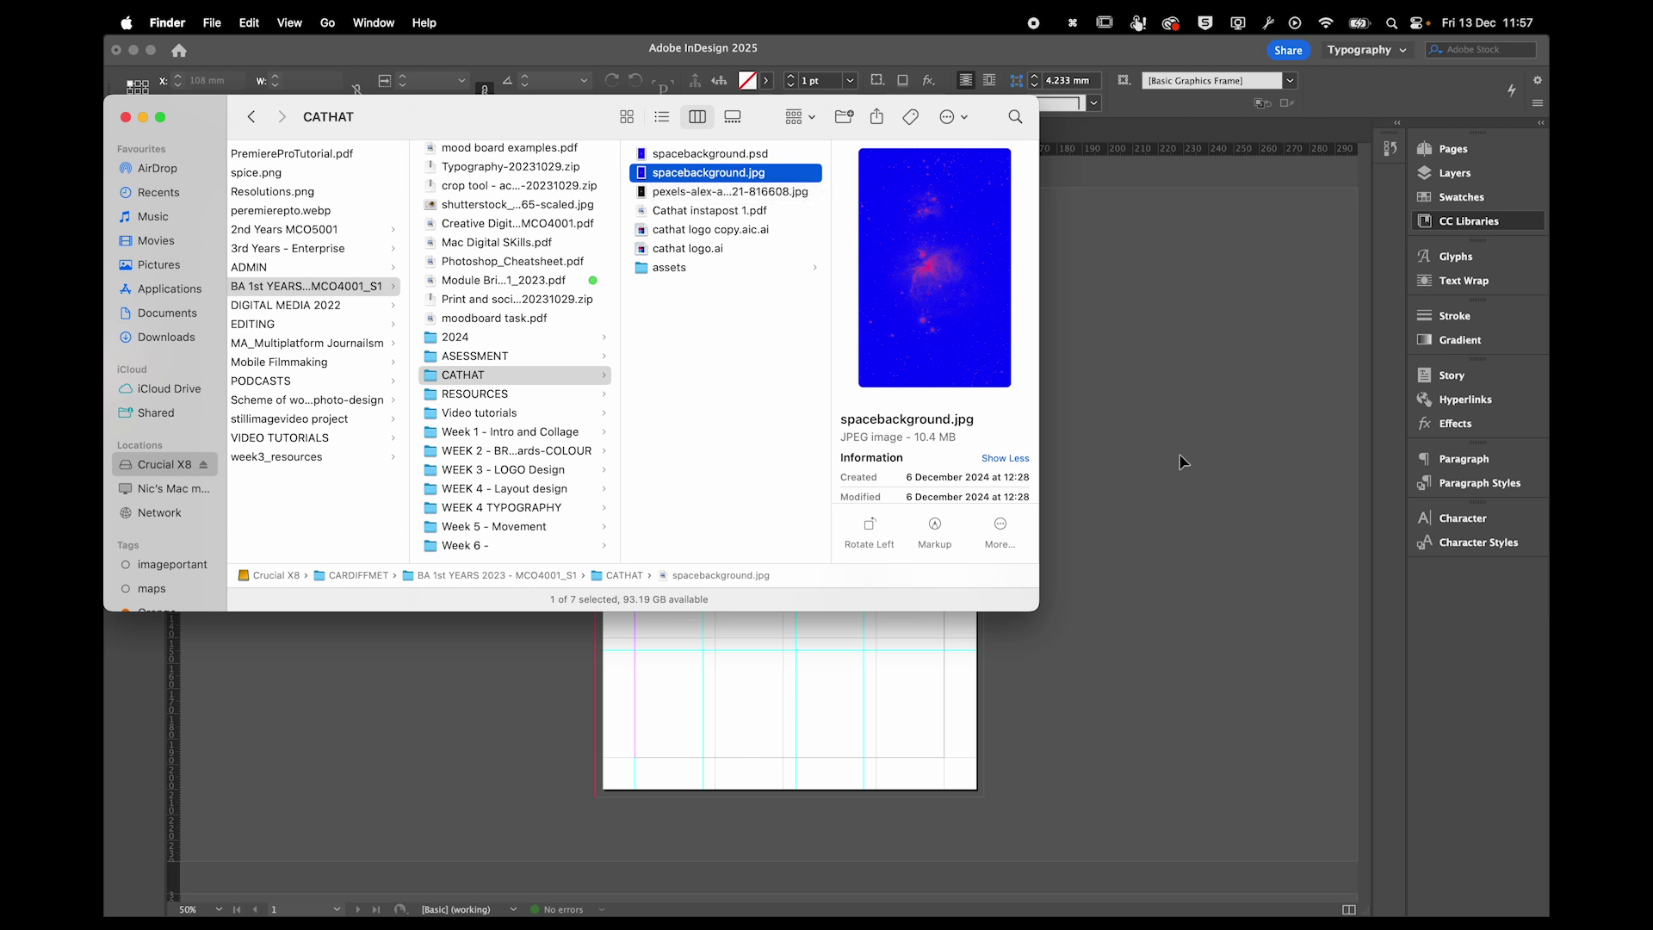
{"action": "left_click", "coordinate": [1151, 439]}
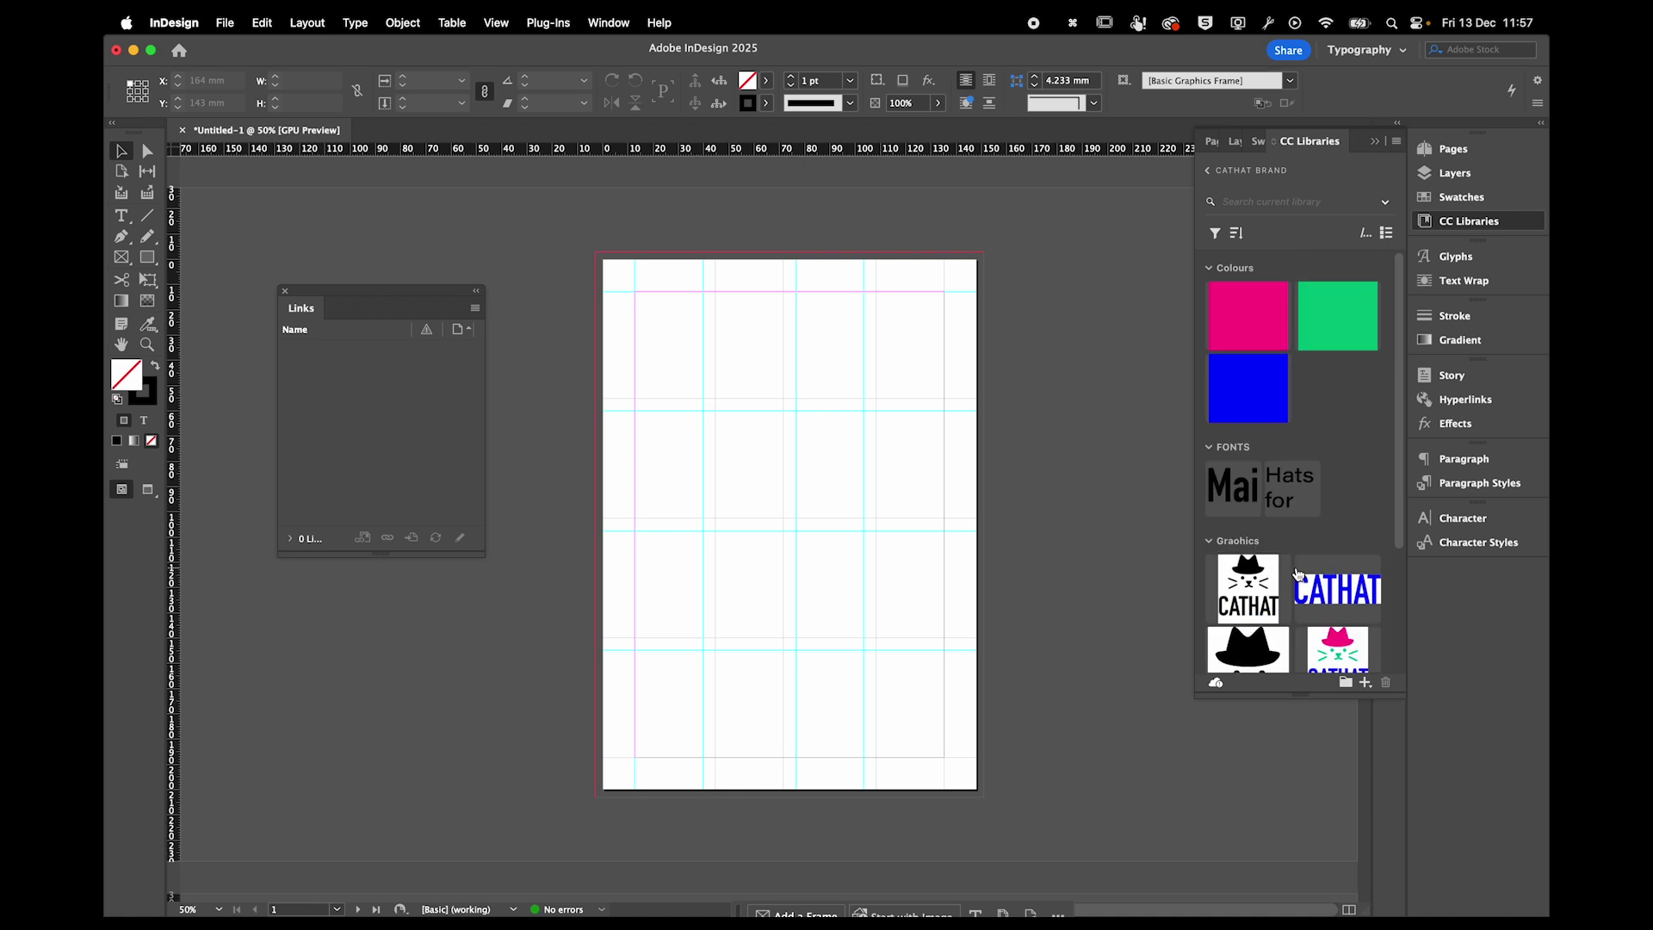
Load the green Artwork 2 colour graphic from the CATHAT Brand library for placing on the page.
{"action": "left_click", "coordinate": [1325, 313]}
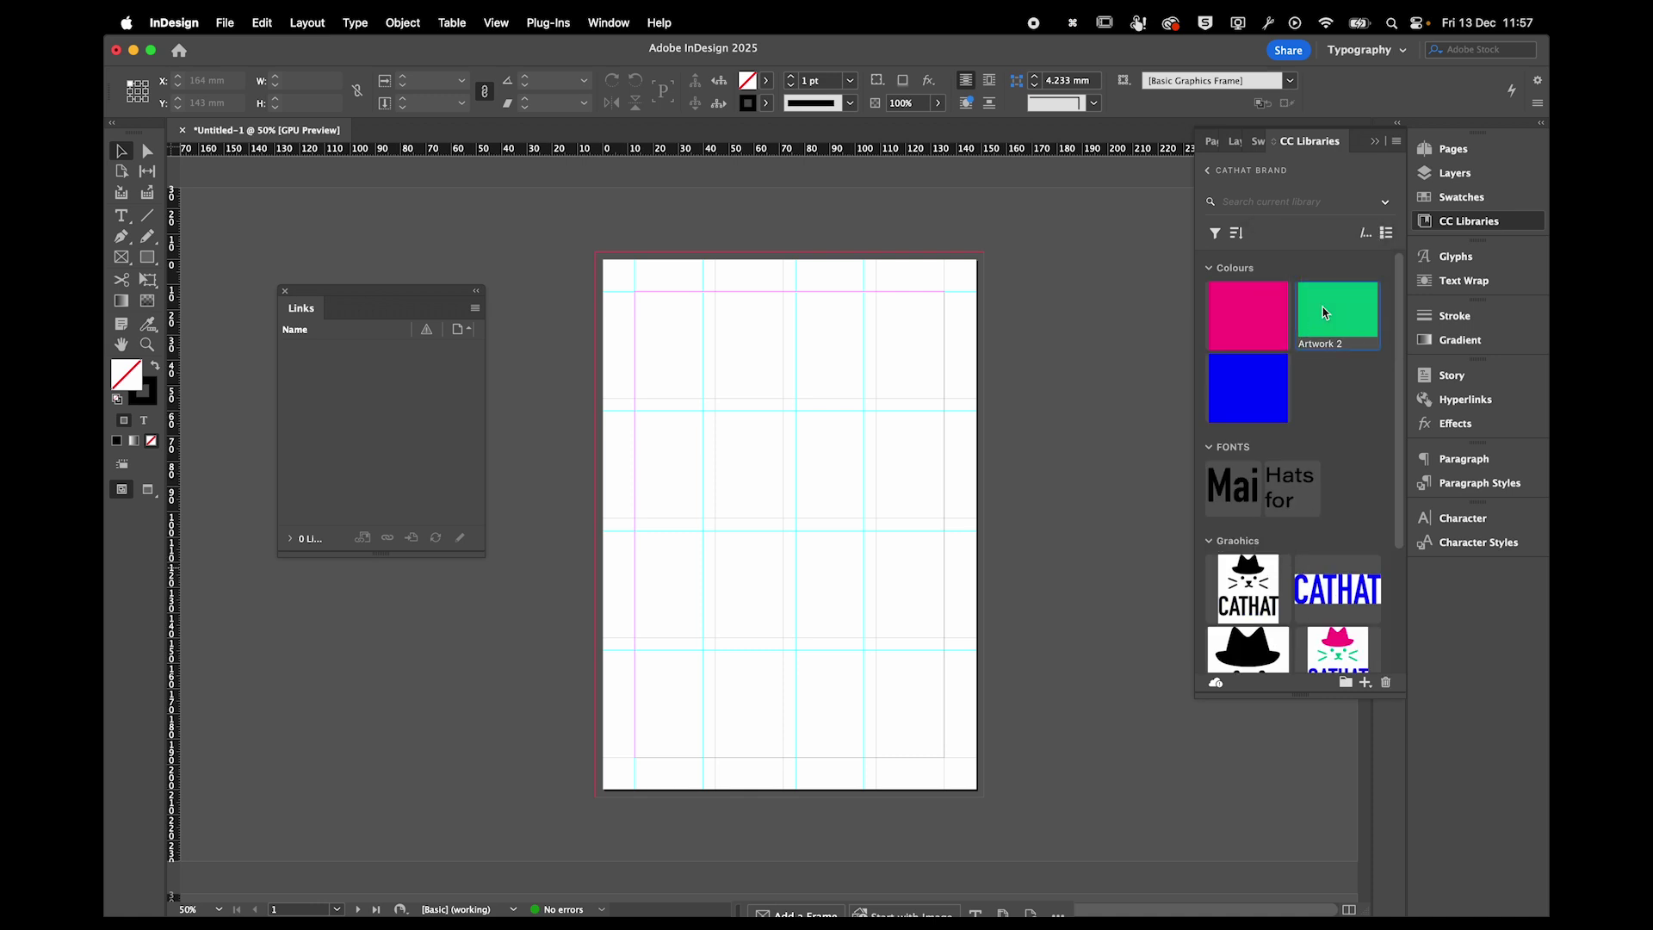
{"action": "left_click_drag", "start_coordinate": [1325, 313], "coordinate": [780, 378]}
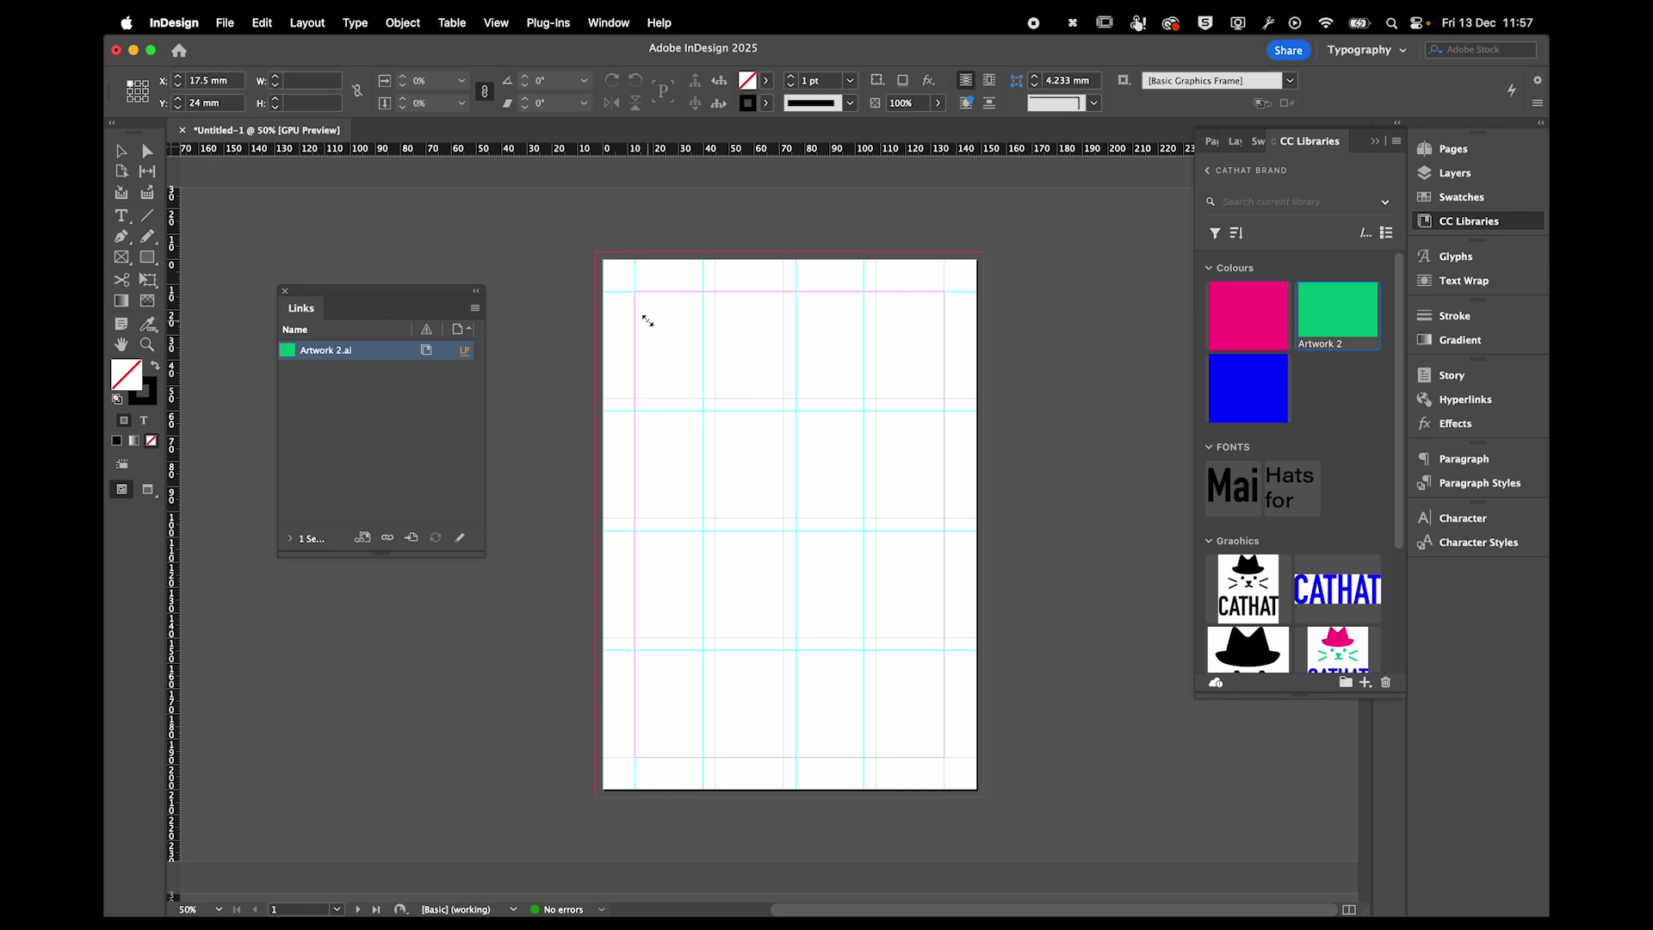
{"action": "left_click", "coordinate": [647, 320]}
{"action": "key", "text": "super+z"}
{"action": "key", "text": "super+z"}
{"action": "key", "text": "super+z"}
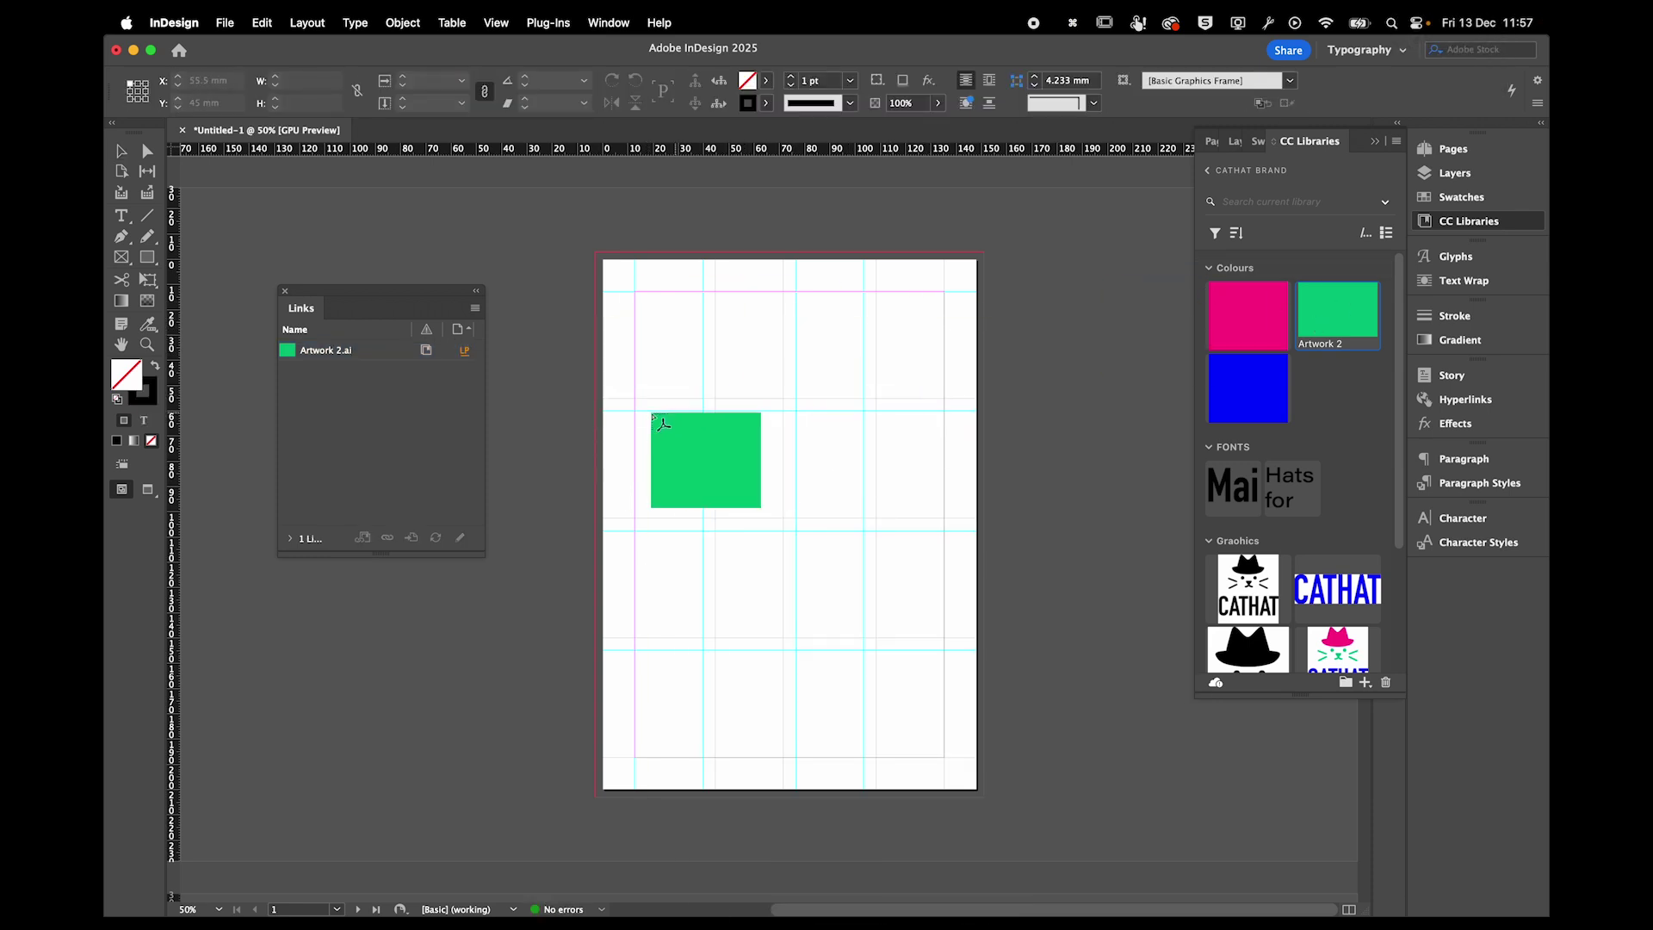
{"action": "left_click", "coordinate": [597, 254]}
{"action": "key", "text": "super+z"}
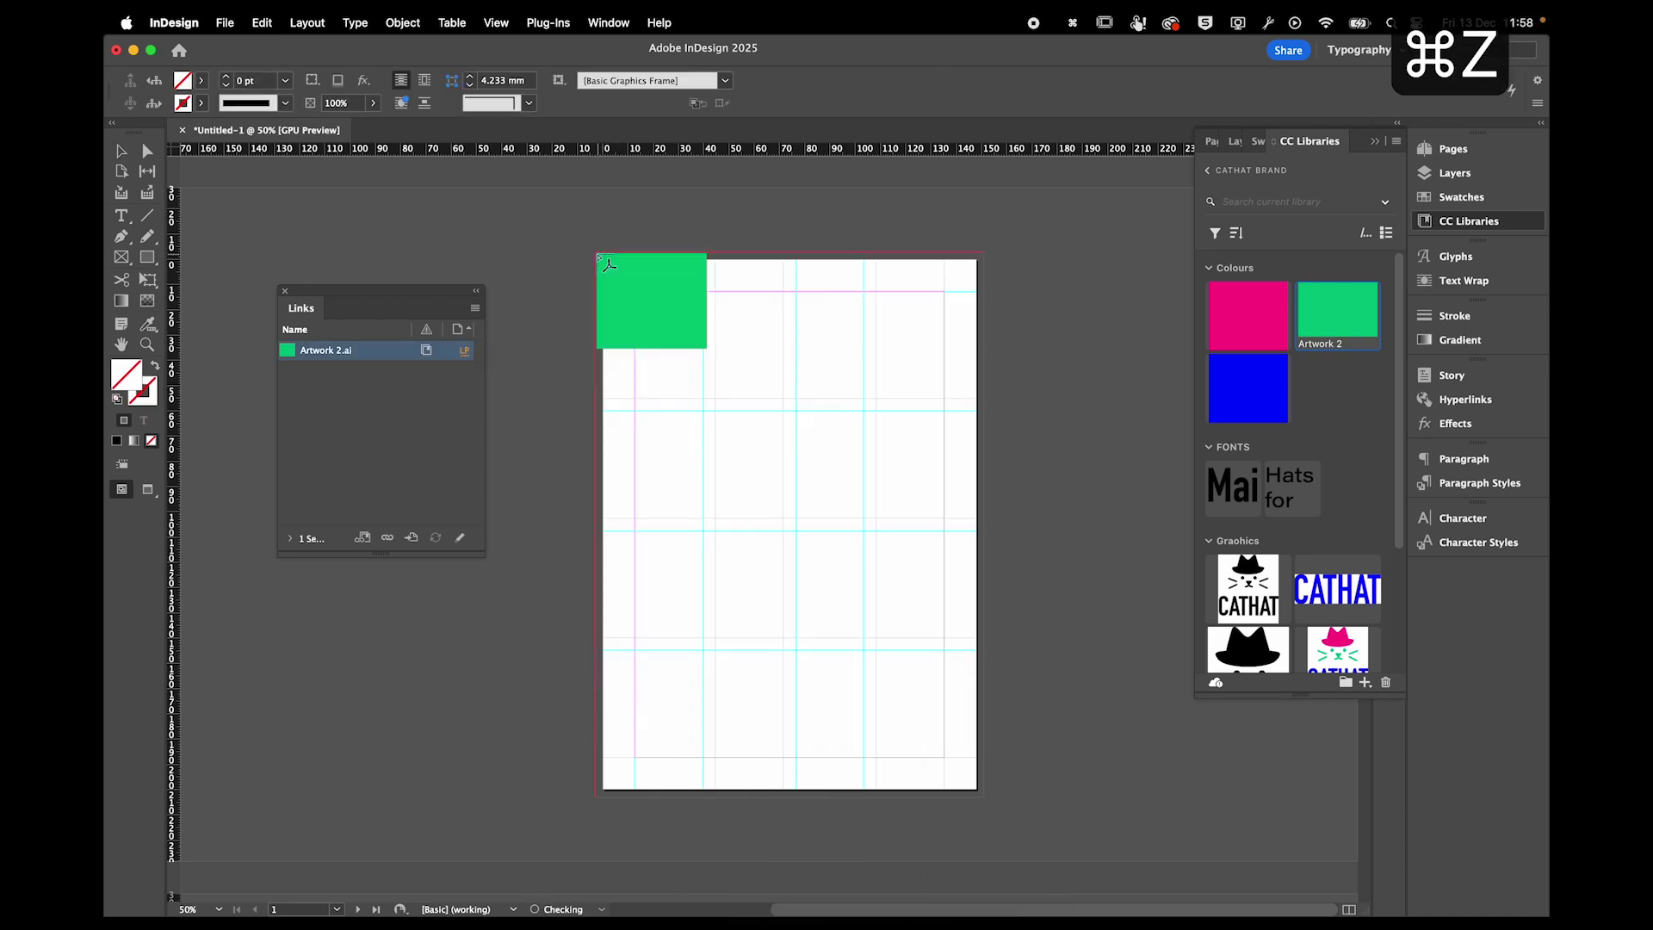
Place the green graphic from the page's upper-left bleed corner at about 249 x 217 mm, dismiss the Text to Image tip, and collapse the library.
{"action": "left_click_drag", "start_coordinate": [594, 254], "coordinate": [1065, 804]}
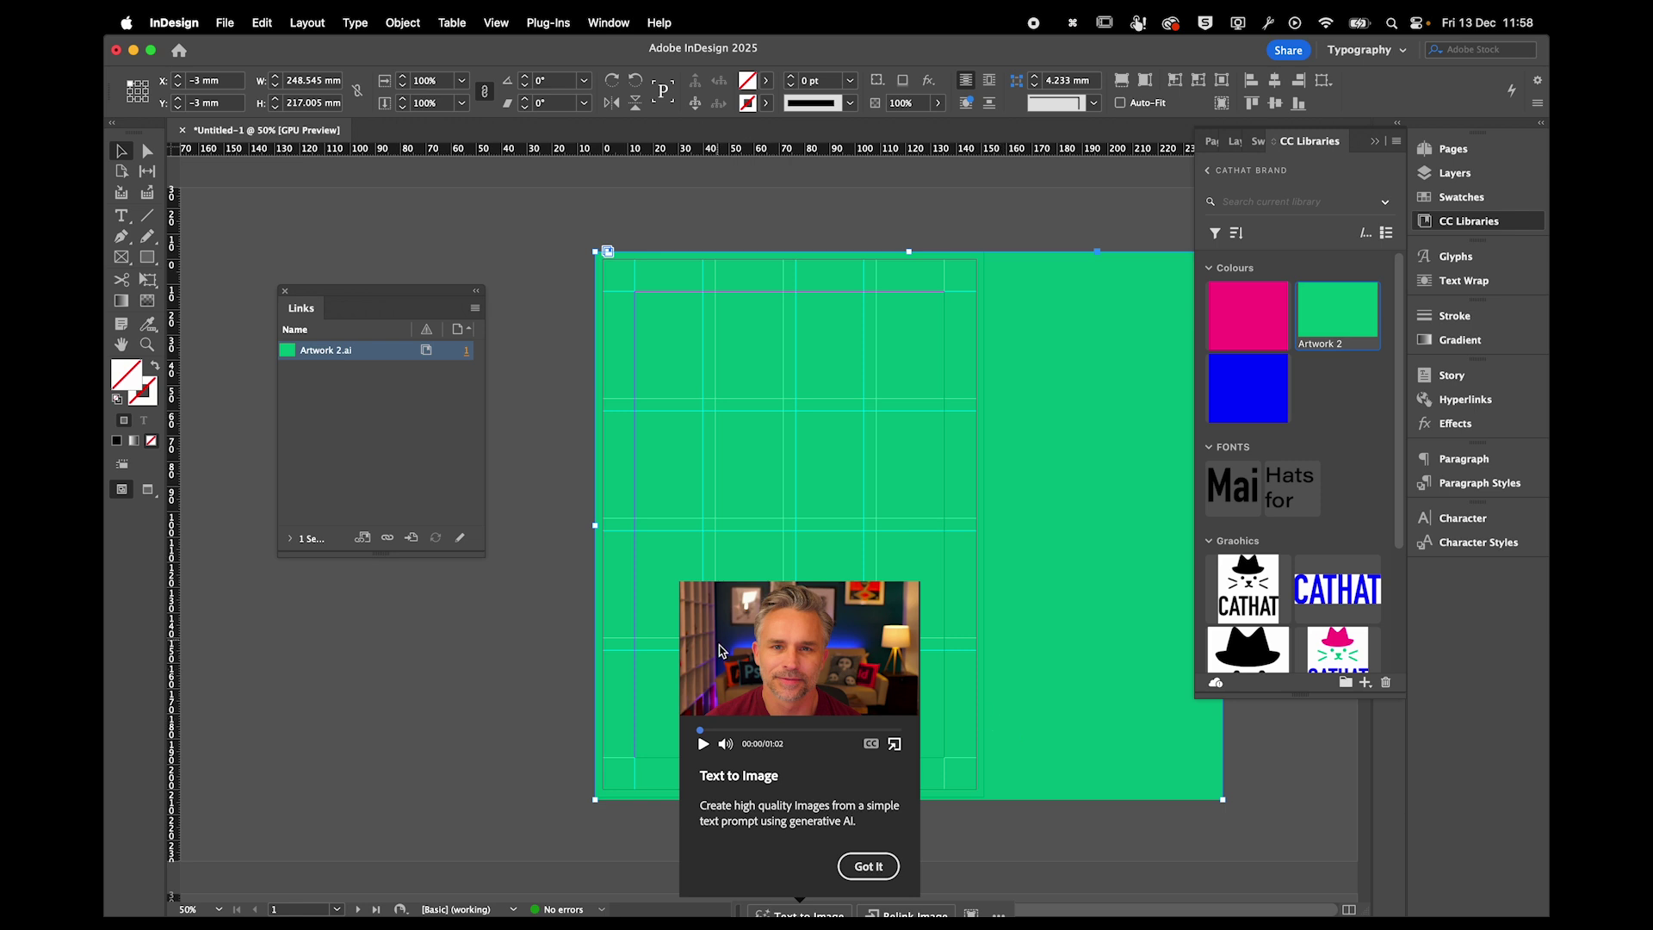
{"action": "left_click", "coordinate": [868, 866]}
{"action": "scroll", "coordinate": [830, 598], "scroll_direction": "down", "scroll_amount": 2}
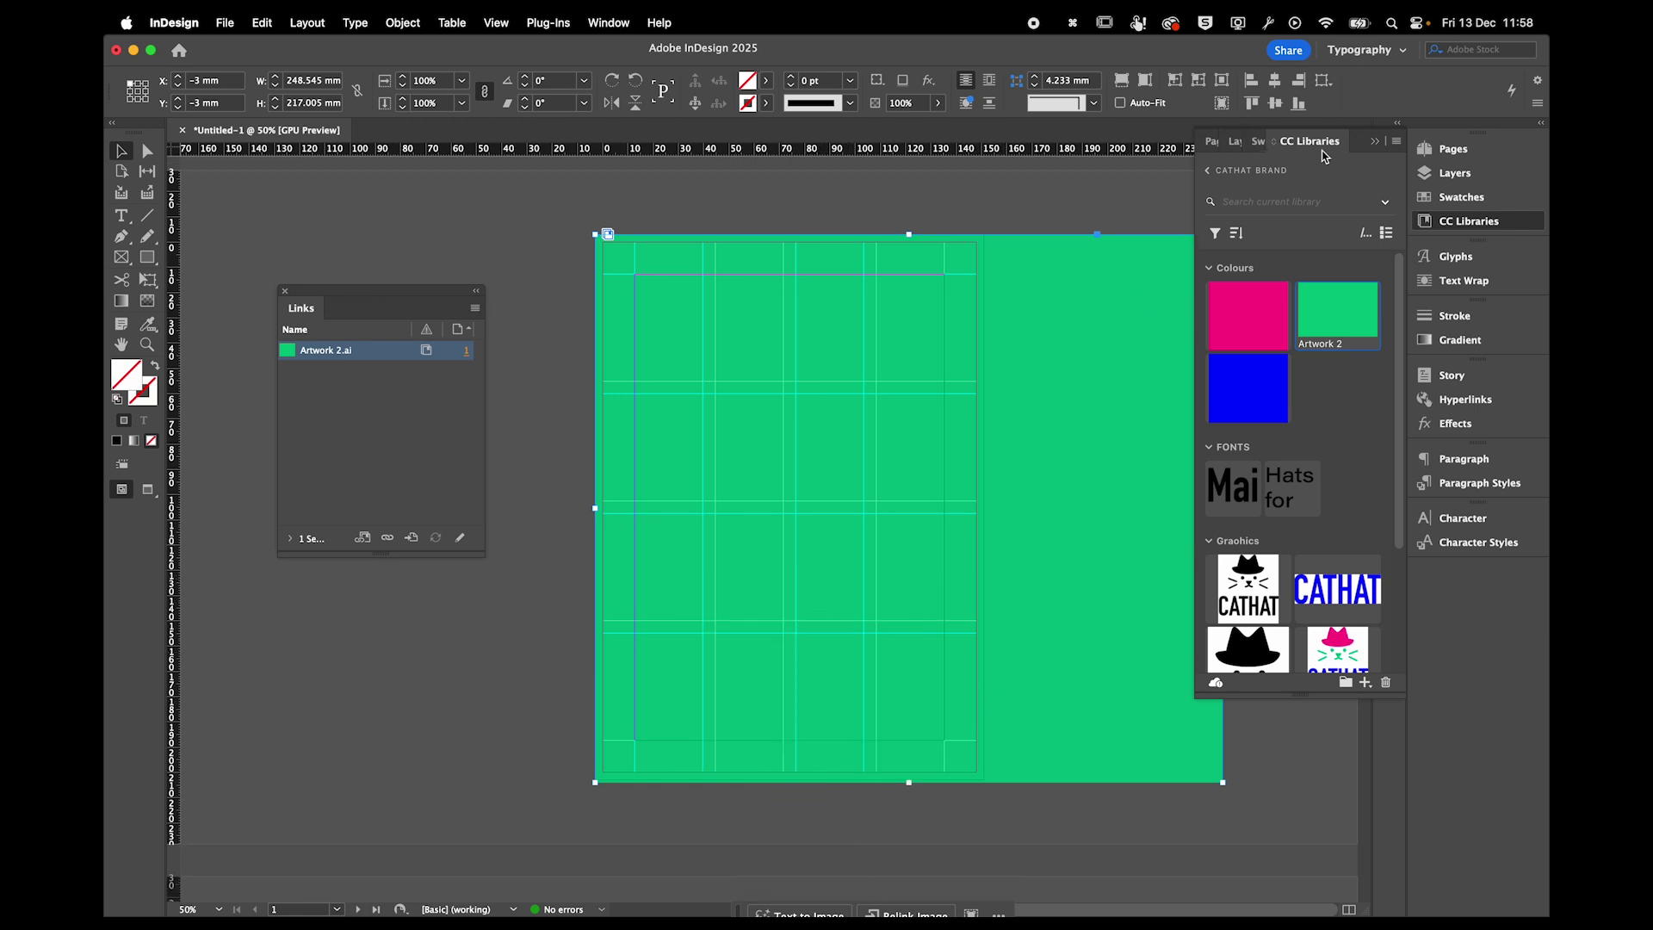
{"action": "left_click", "coordinate": [1375, 142]}
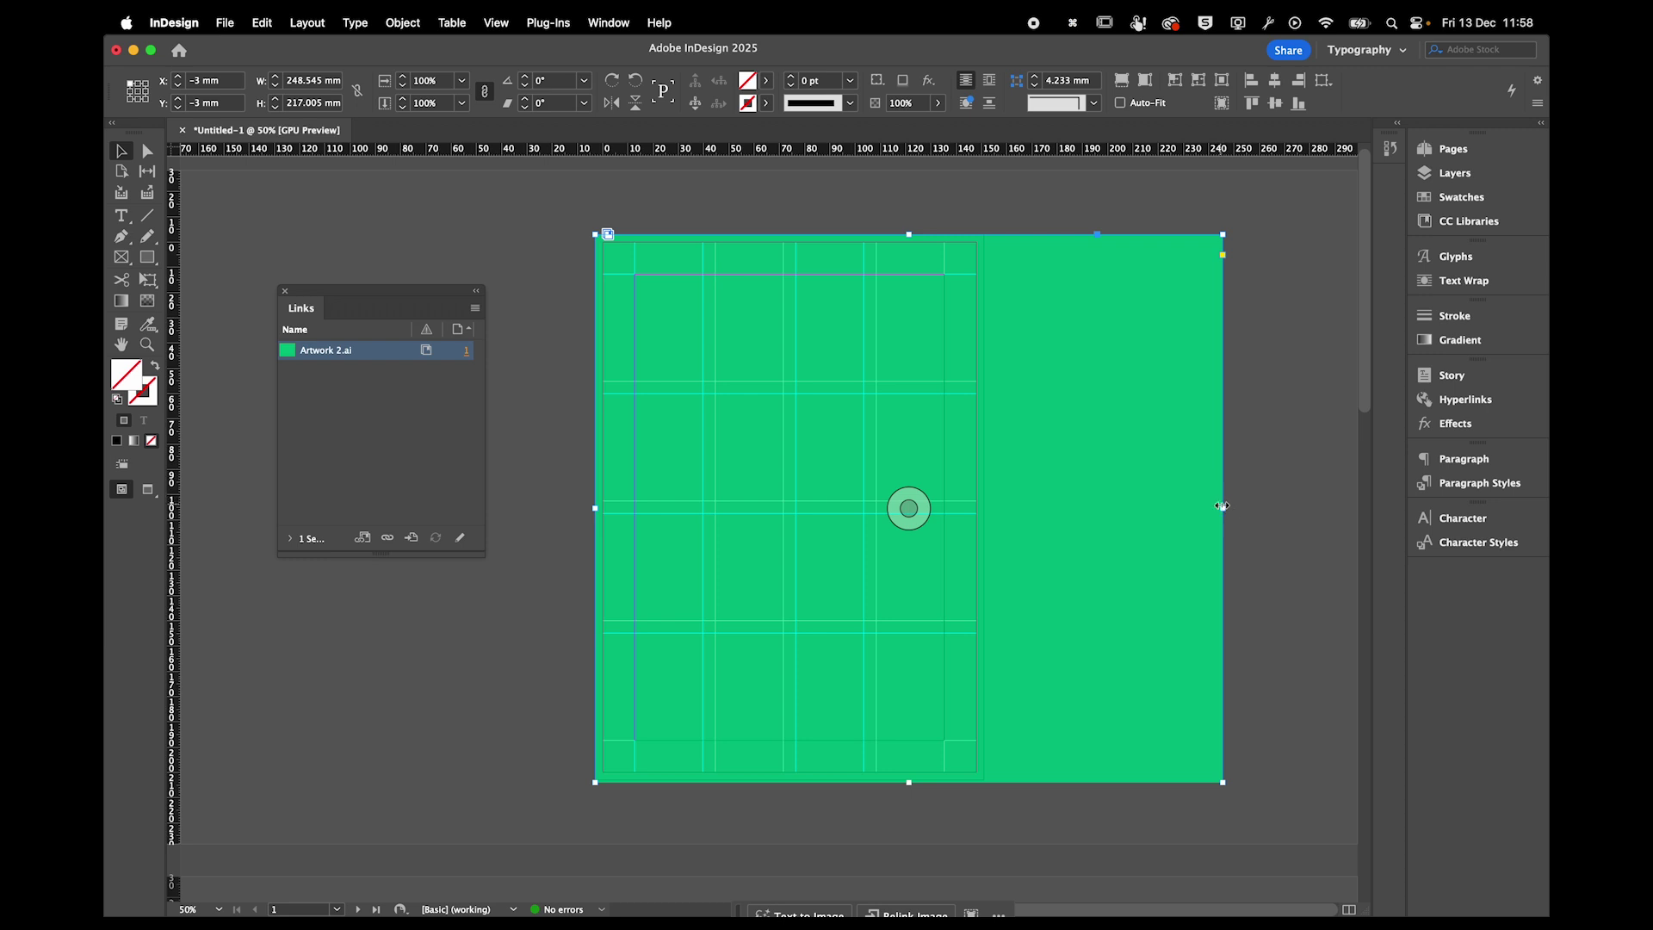
Crop the green graphic's frame to the bleed edges at 154 x 216 mm, check its upper edge, and deselect it.
{"action": "left_click_drag", "start_coordinate": [1223, 509], "coordinate": [1058, 509]}
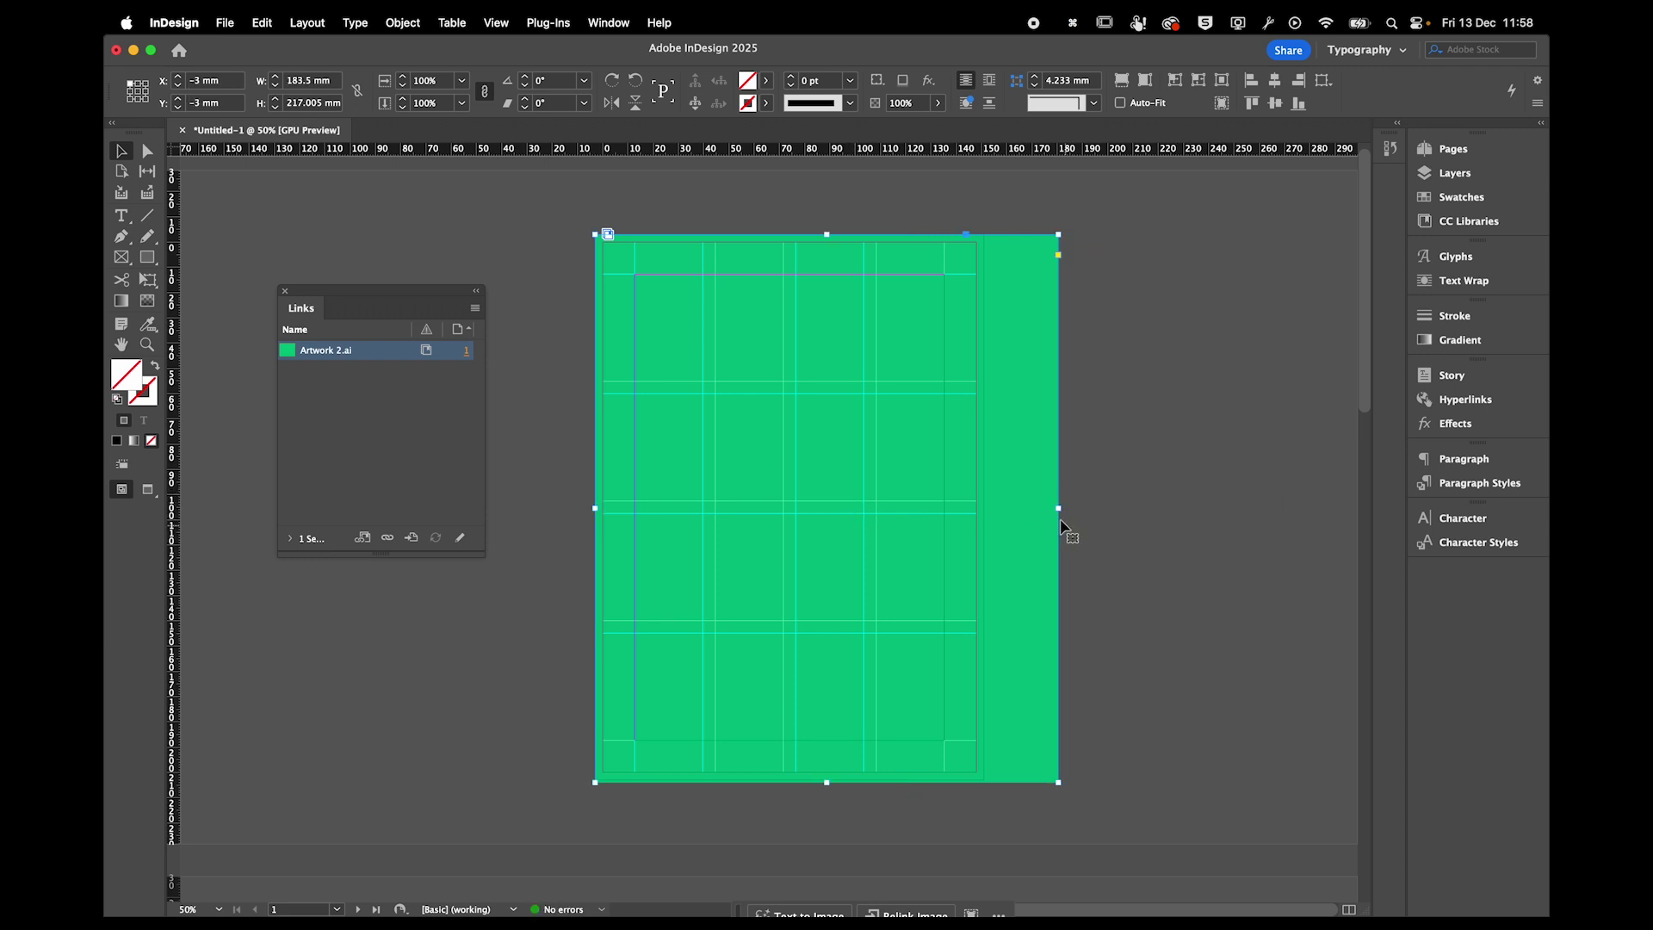
{"action": "left_click_drag", "start_coordinate": [1058, 509], "coordinate": [984, 506]}
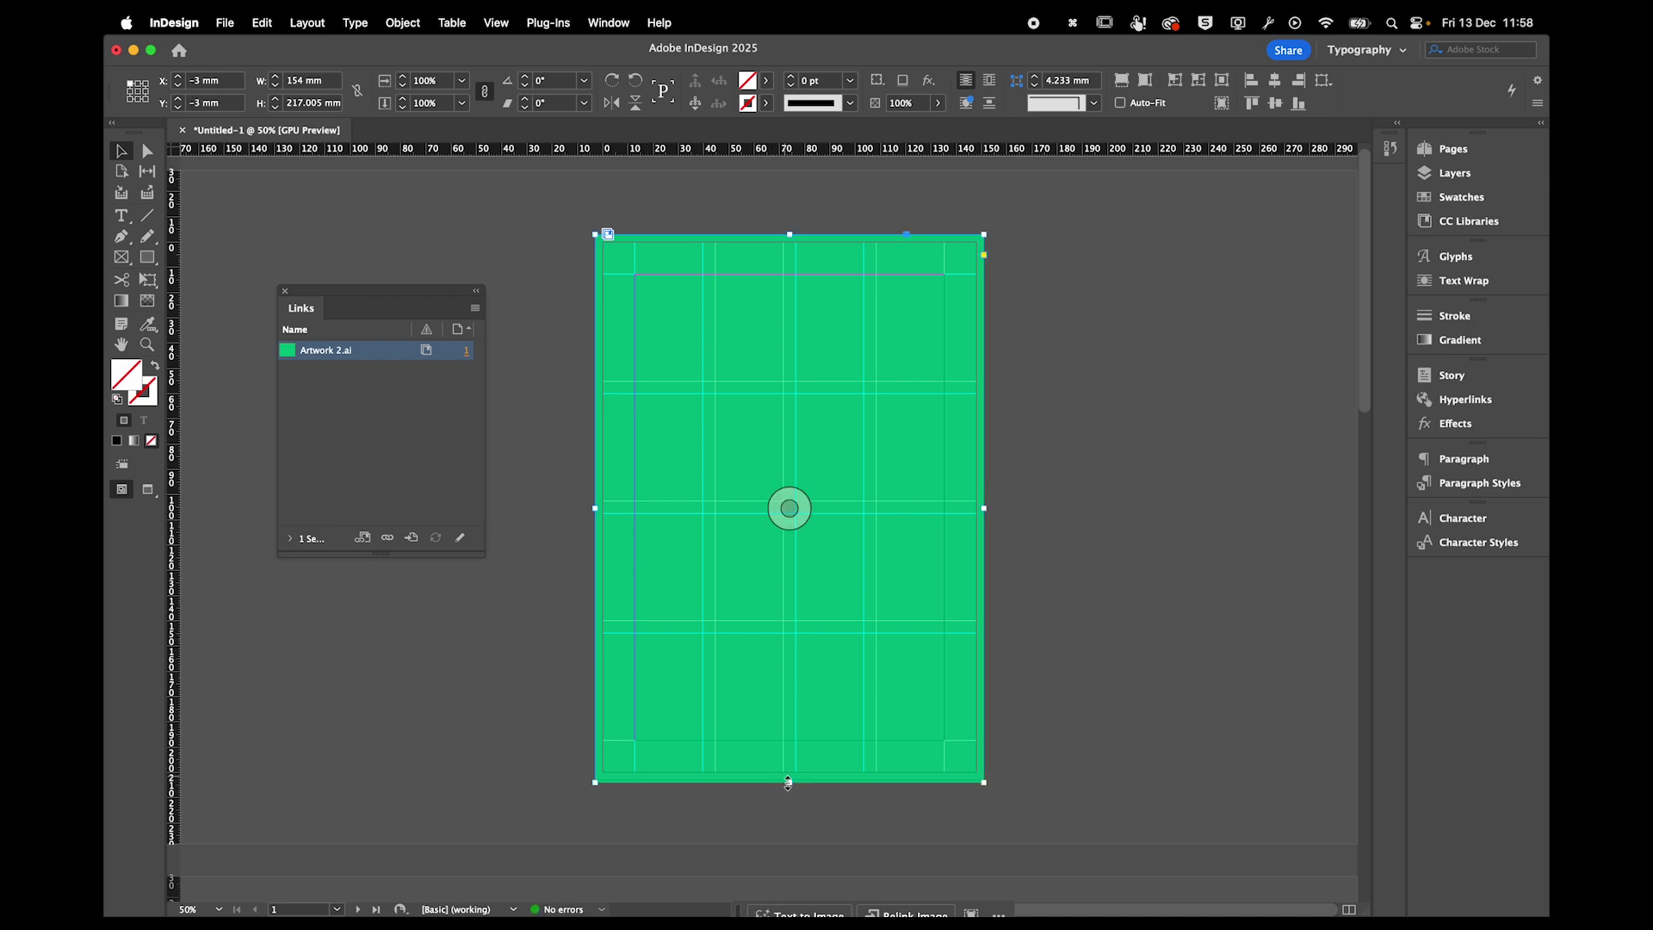
{"action": "left_click_drag", "start_coordinate": [792, 784], "coordinate": [790, 780]}
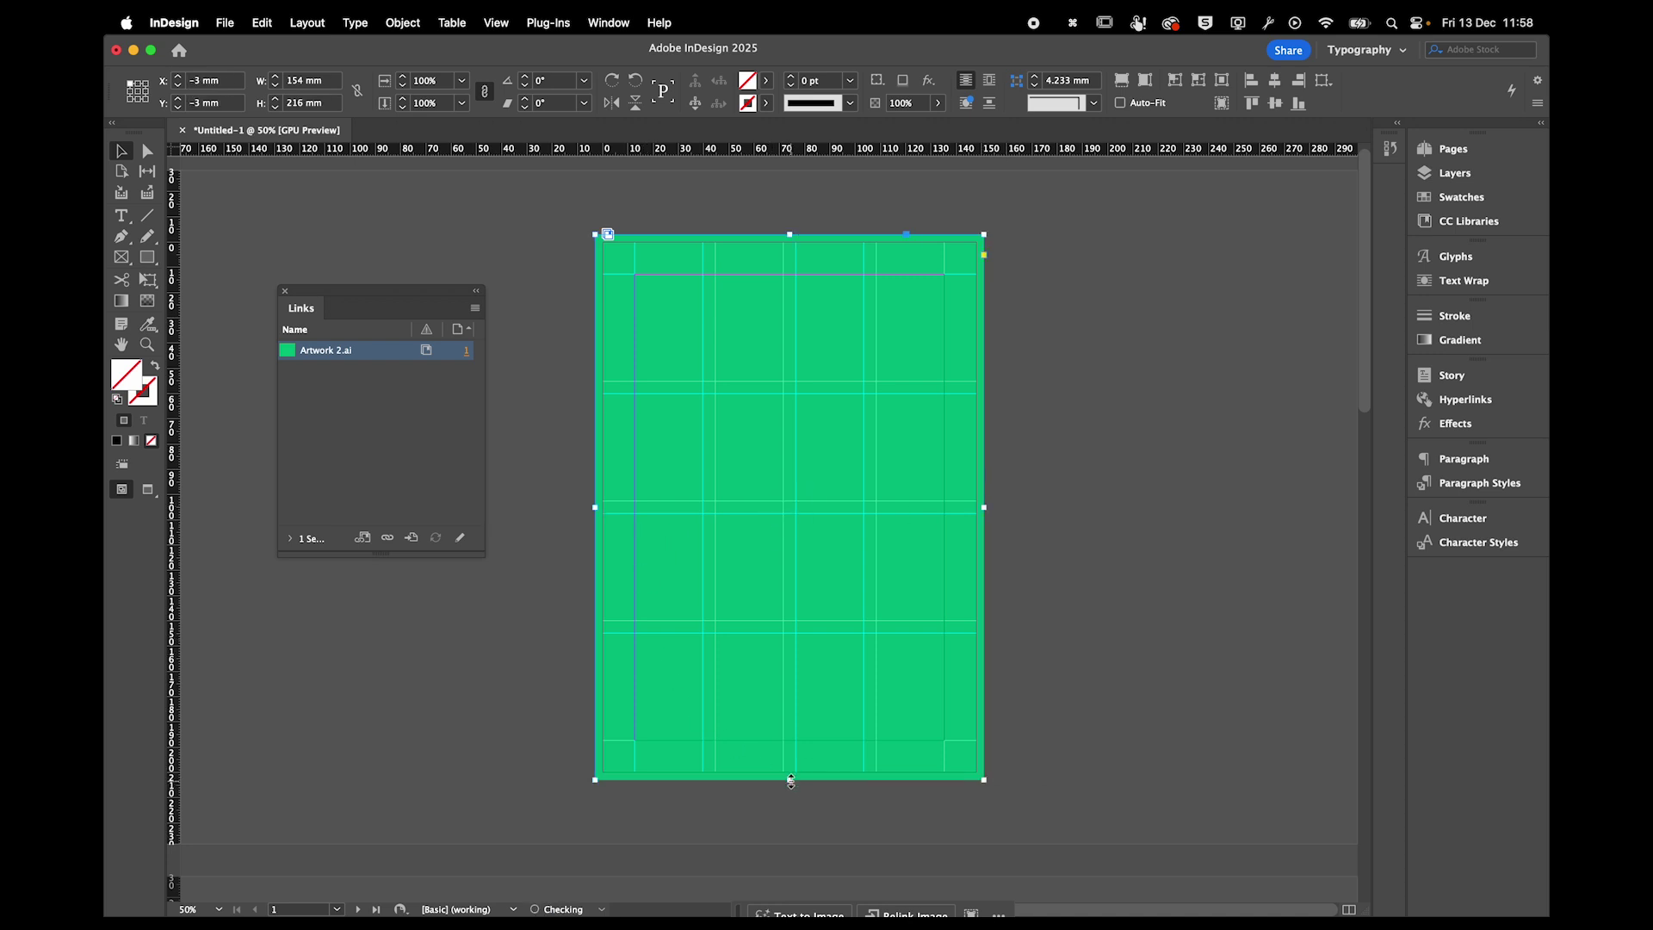
{"action": "key", "text": "super+equal"}
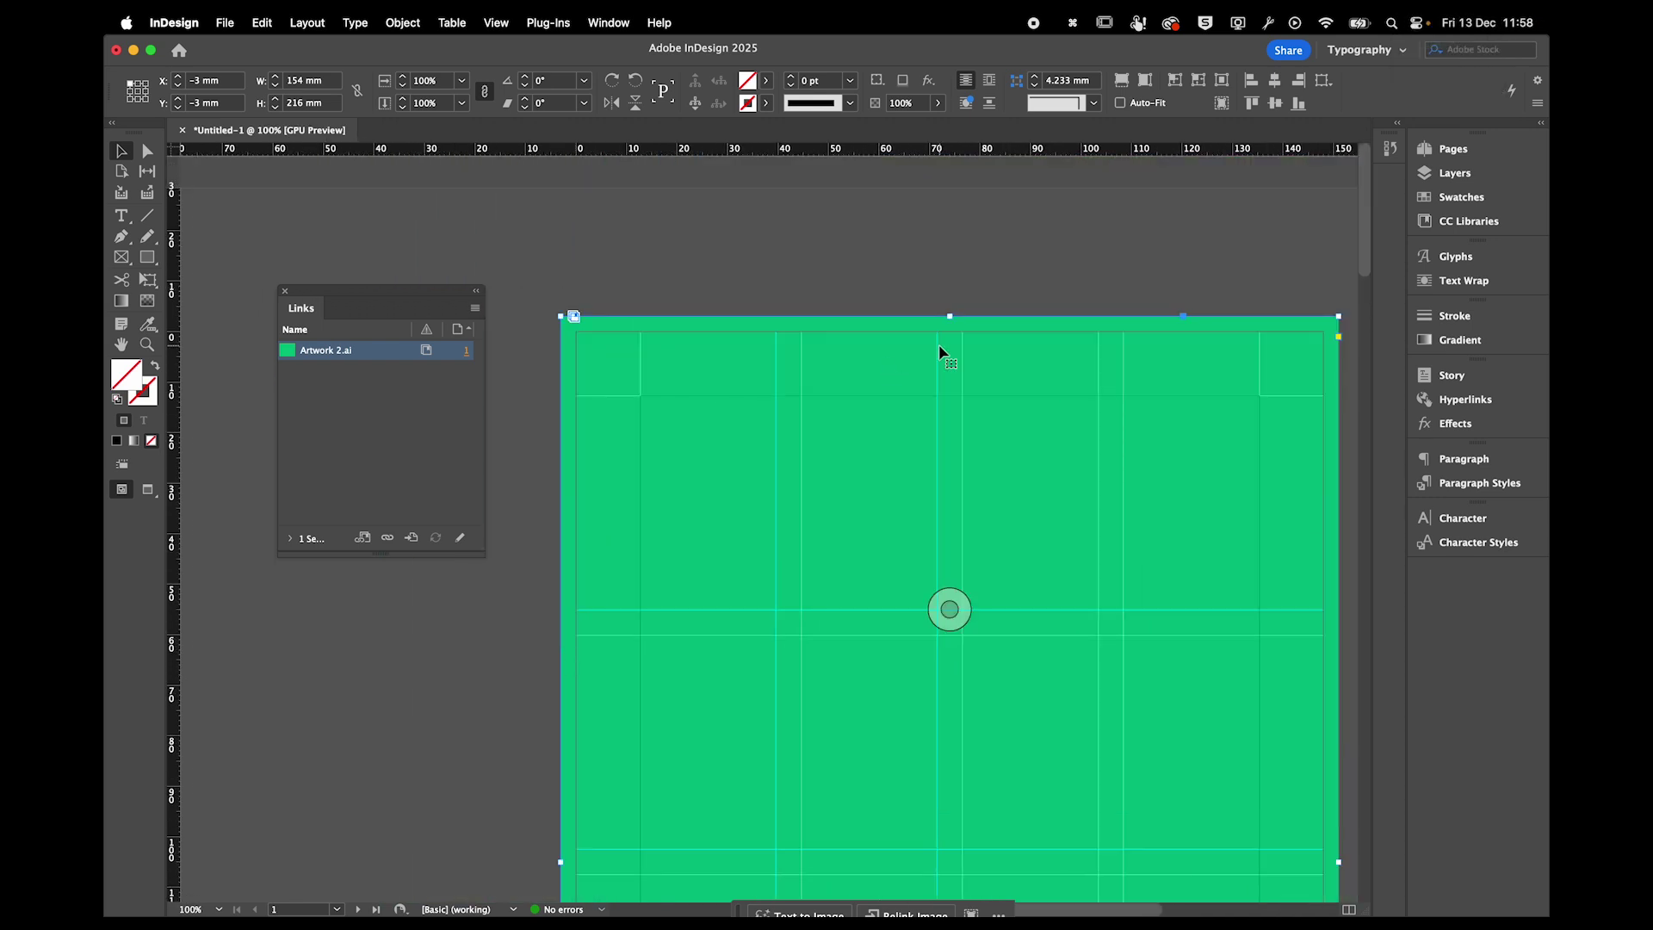
{"action": "mouse_move", "coordinate": [949, 316]}
{"action": "left_mouse_down"}
{"action": "mouse_move", "coordinate": [950, 348]}
{"action": "mouse_move", "coordinate": [949, 316]}
{"action": "left_mouse_up"}
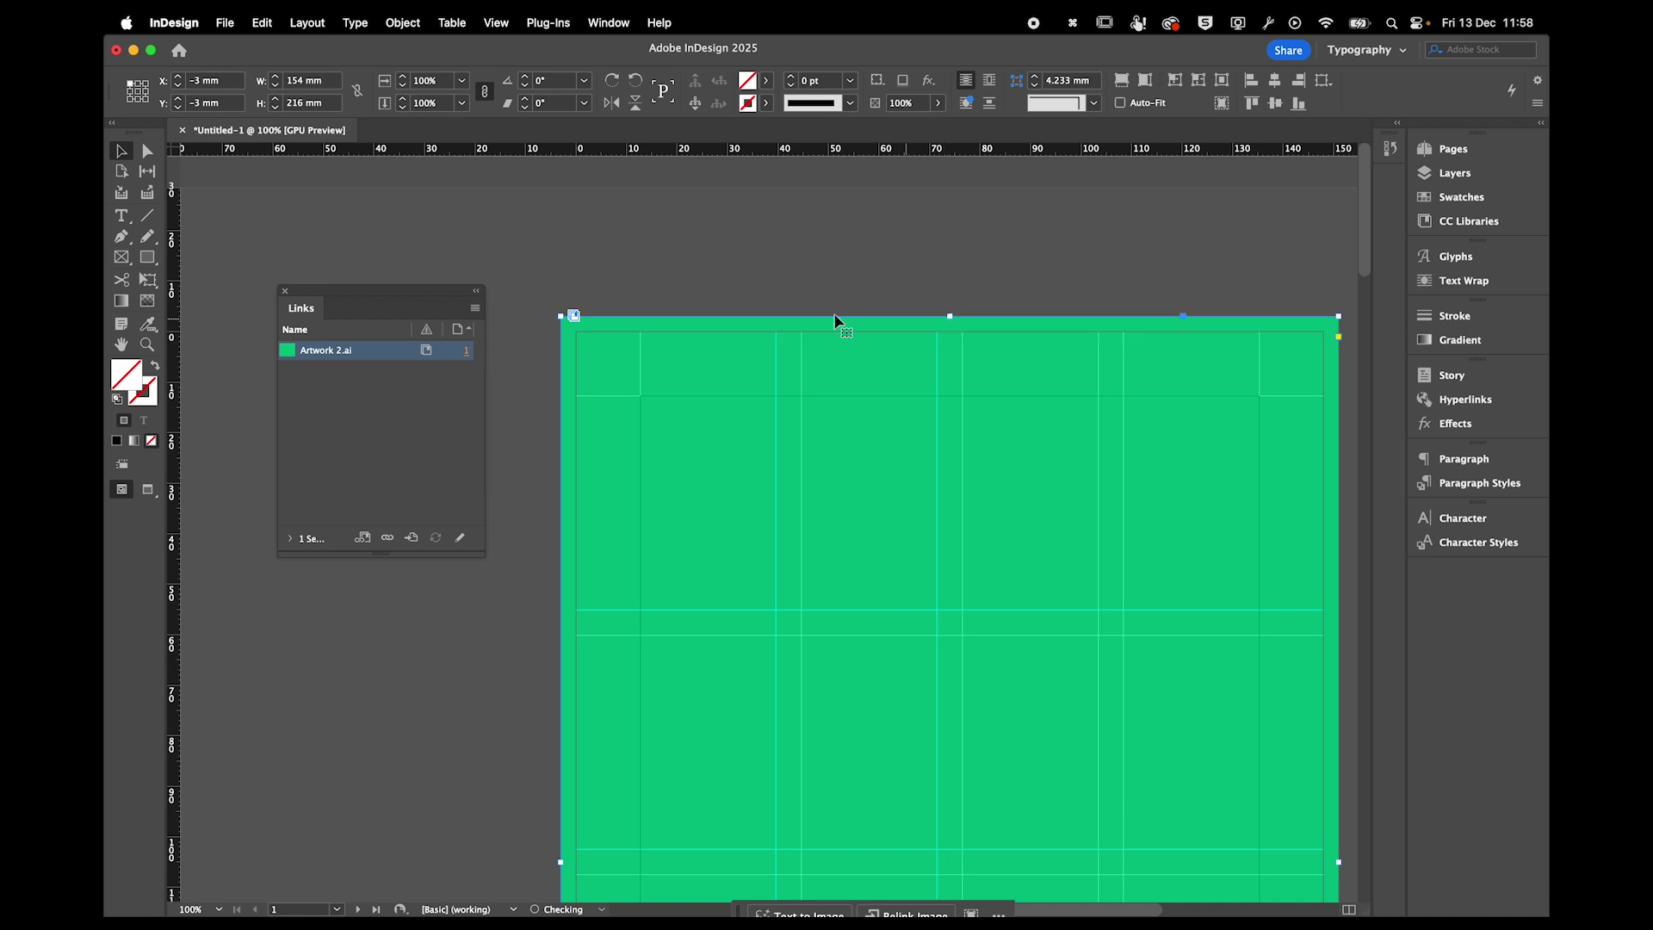
{"action": "left_click", "coordinate": [623, 249]}
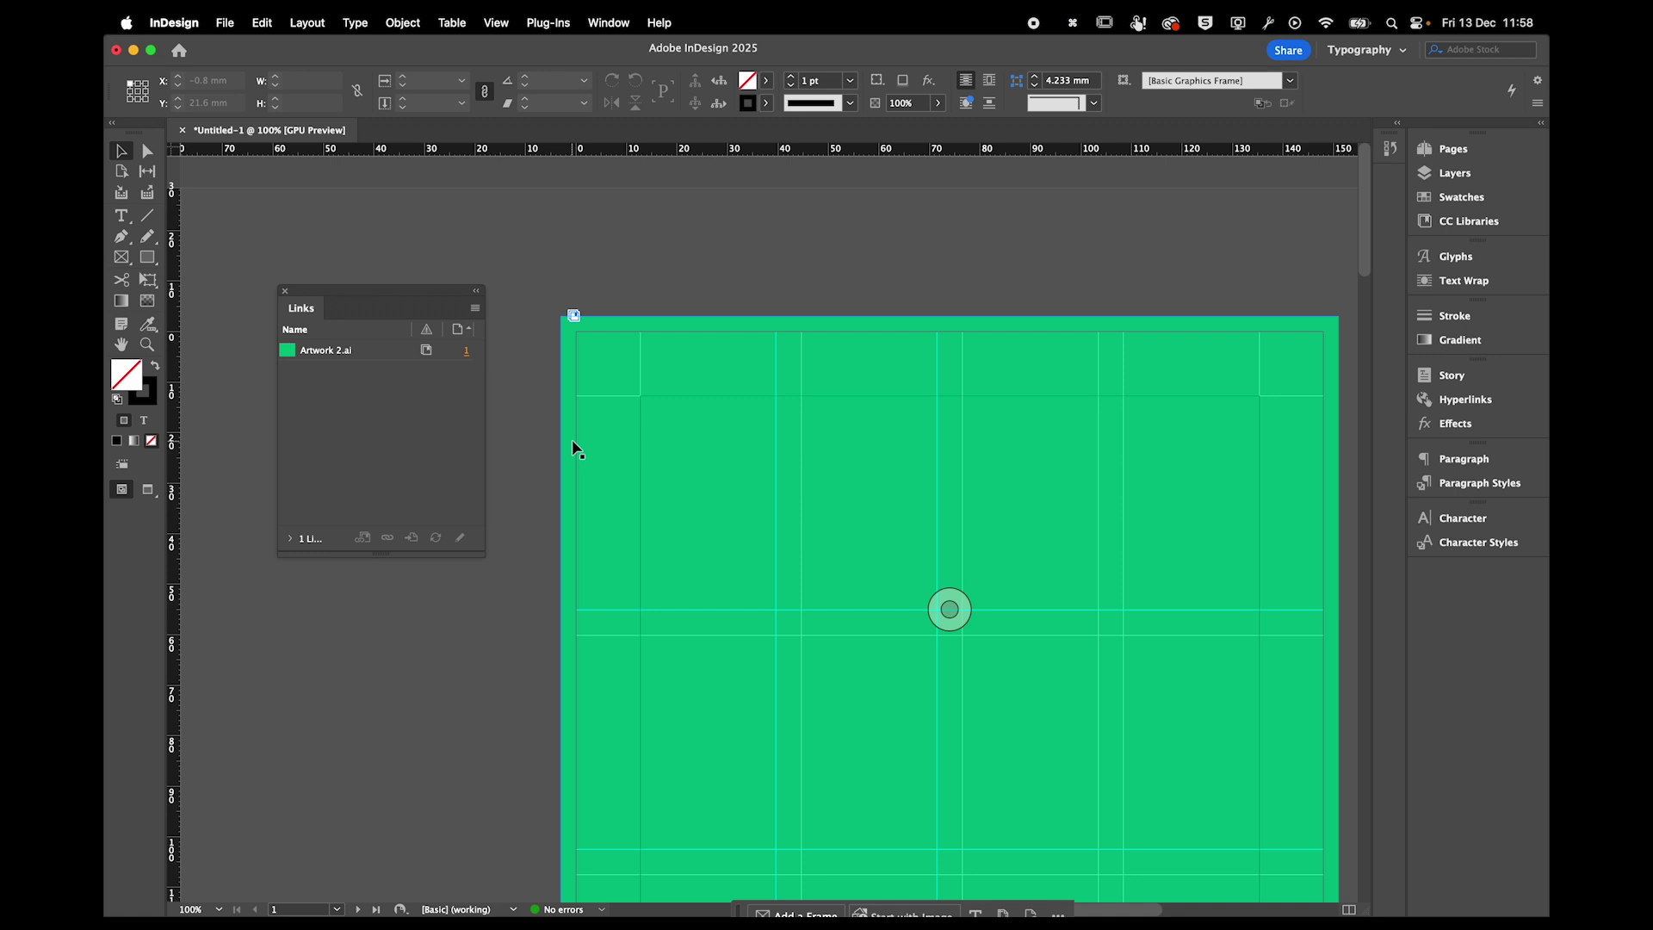
Preview the green page trimmed without guides and bleed, and return to the normal view.
{"action": "key", "text": "w"}
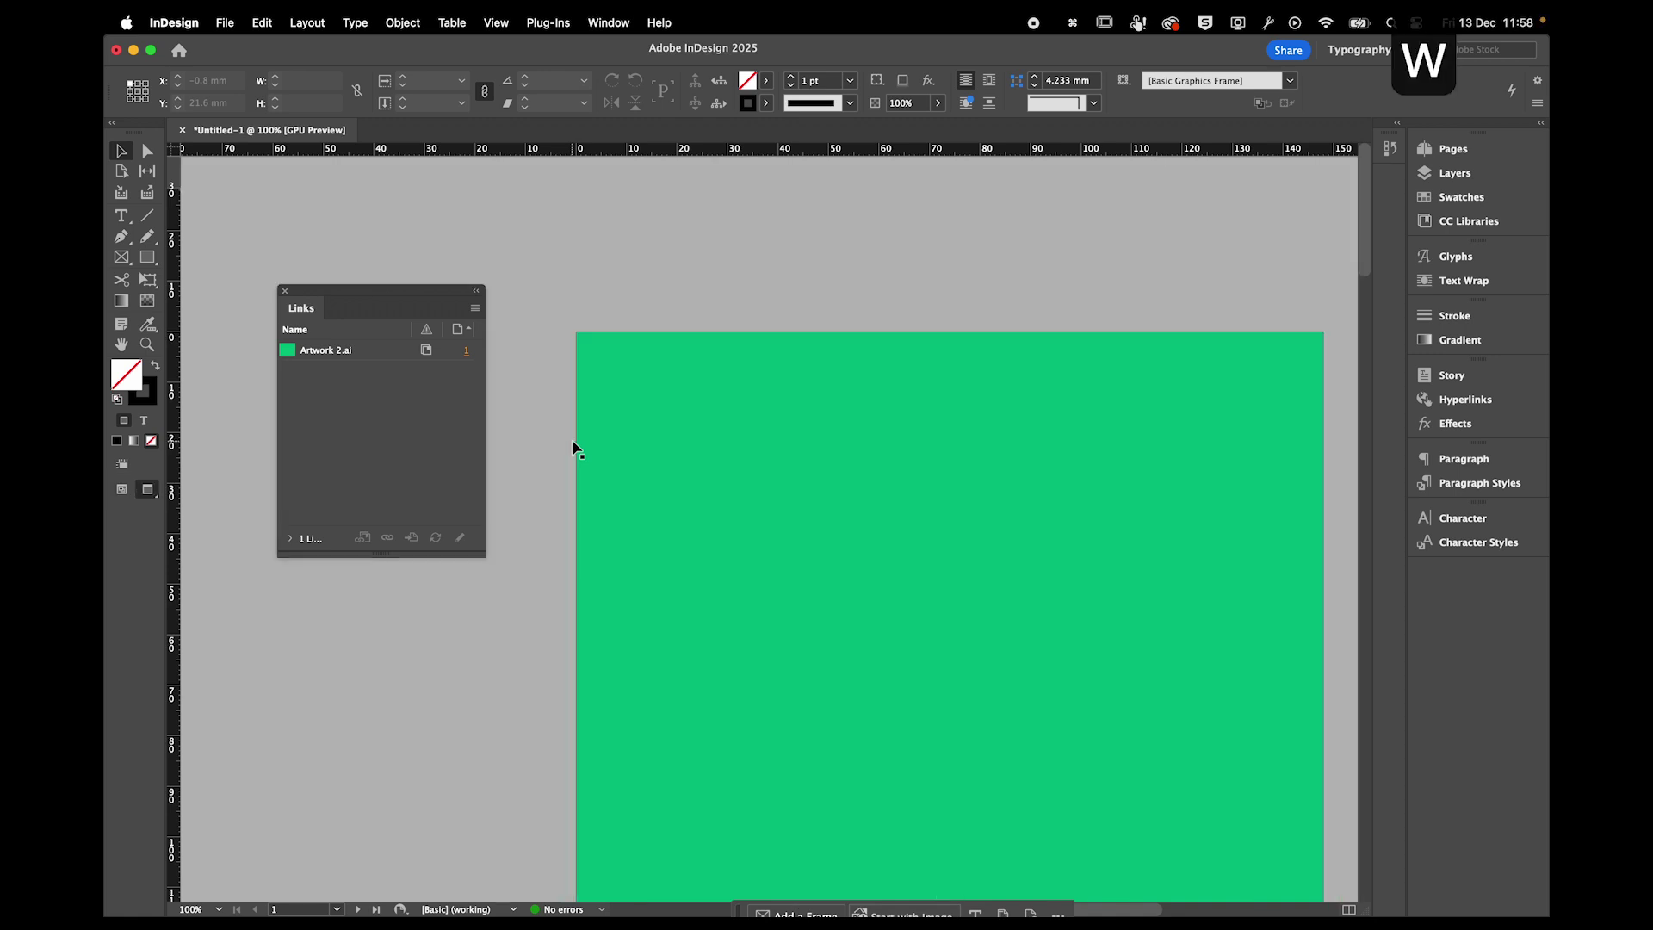
{"action": "key", "text": "w"}
{"action": "key", "text": "w"}
{"action": "key", "text": "w"}
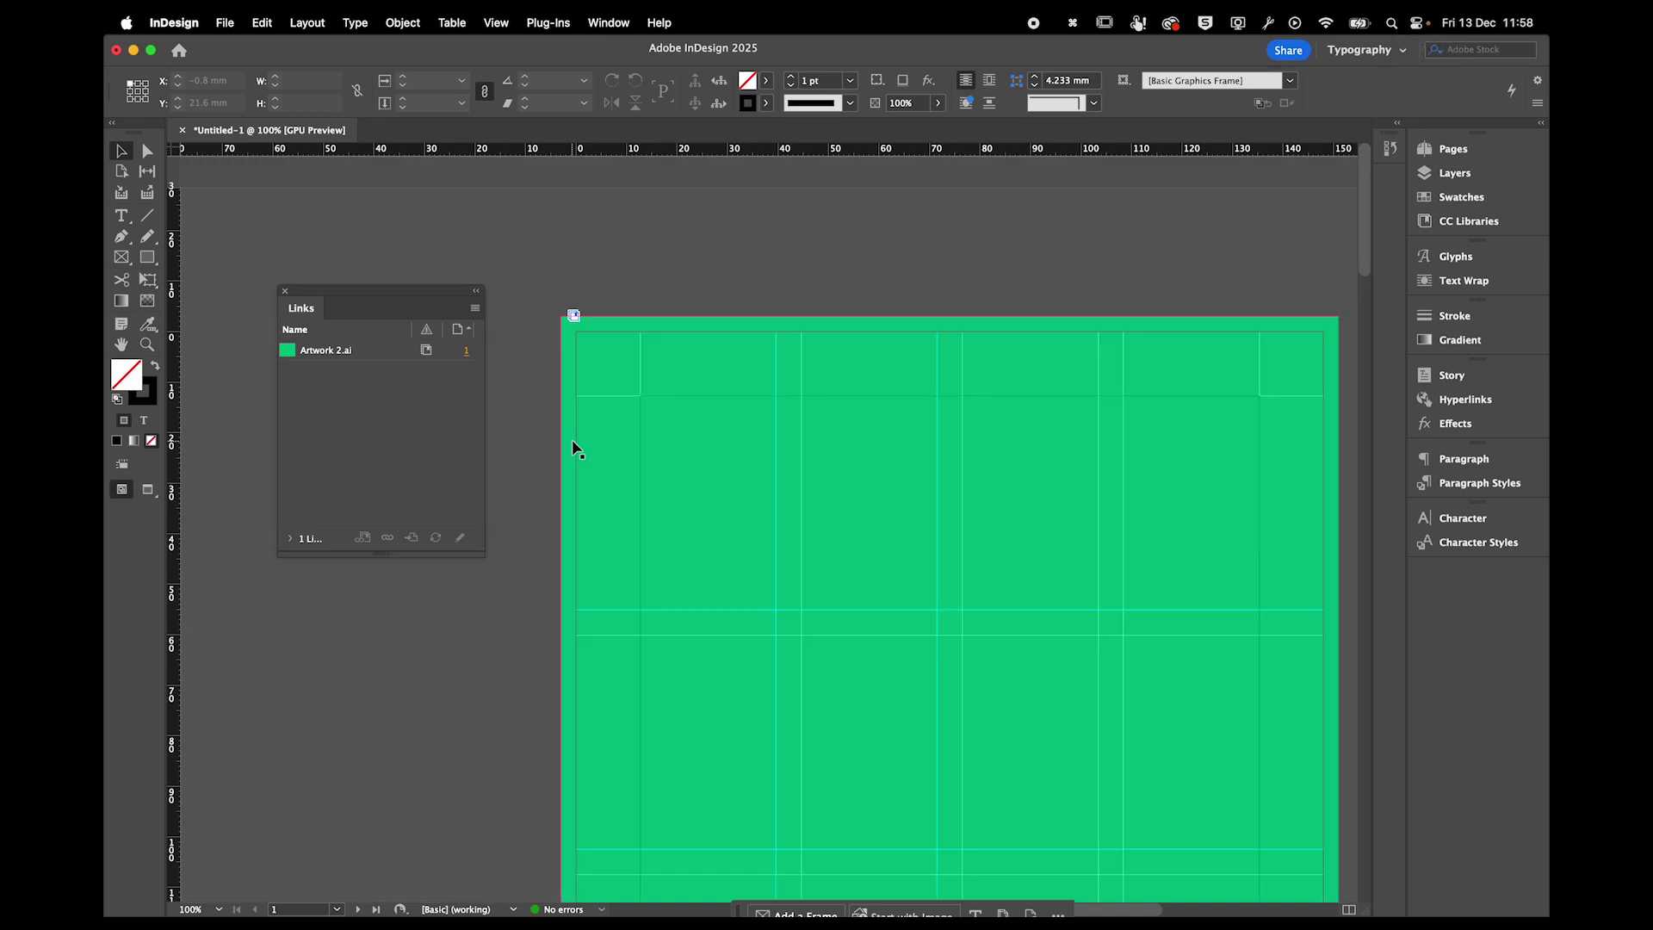
{"action": "key", "text": "w"}
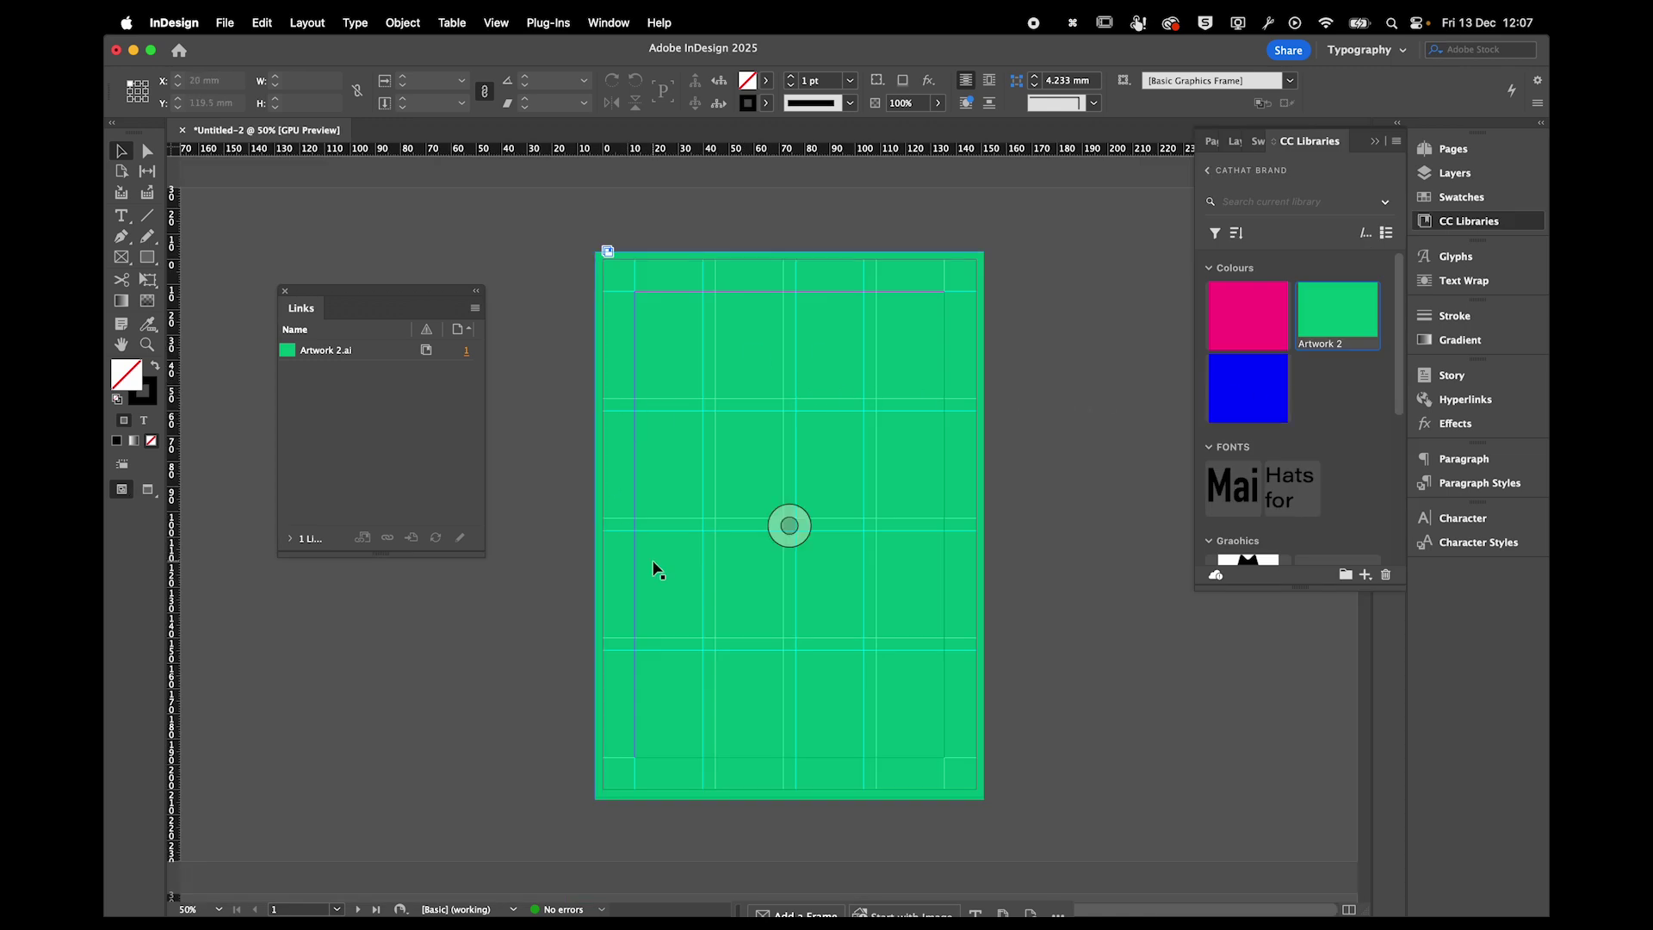
Look over the graphics in the CATHAT Brand library and switch to the logo document in Illustrator.
{"action": "scroll", "coordinate": [1277, 518], "scroll_direction": "down", "scroll_amount": 5}
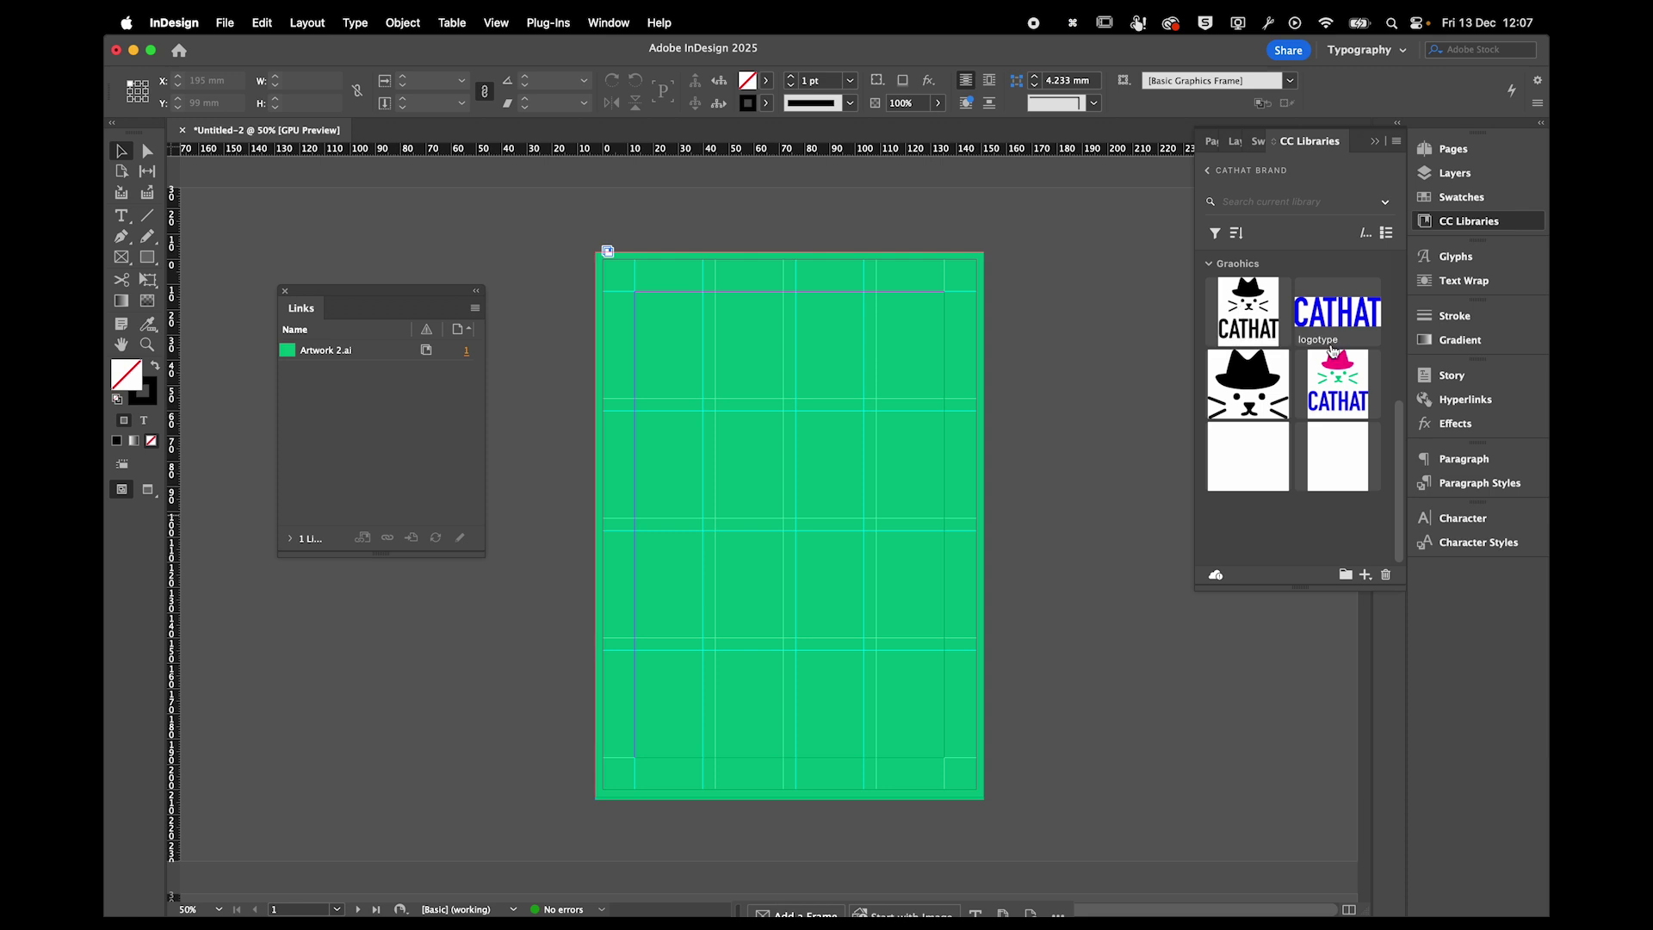
{"action": "key", "text": "super+Tab"}
{"action": "key", "text": "super+Tab"}
{"action": "key", "text": "super+Tab"}
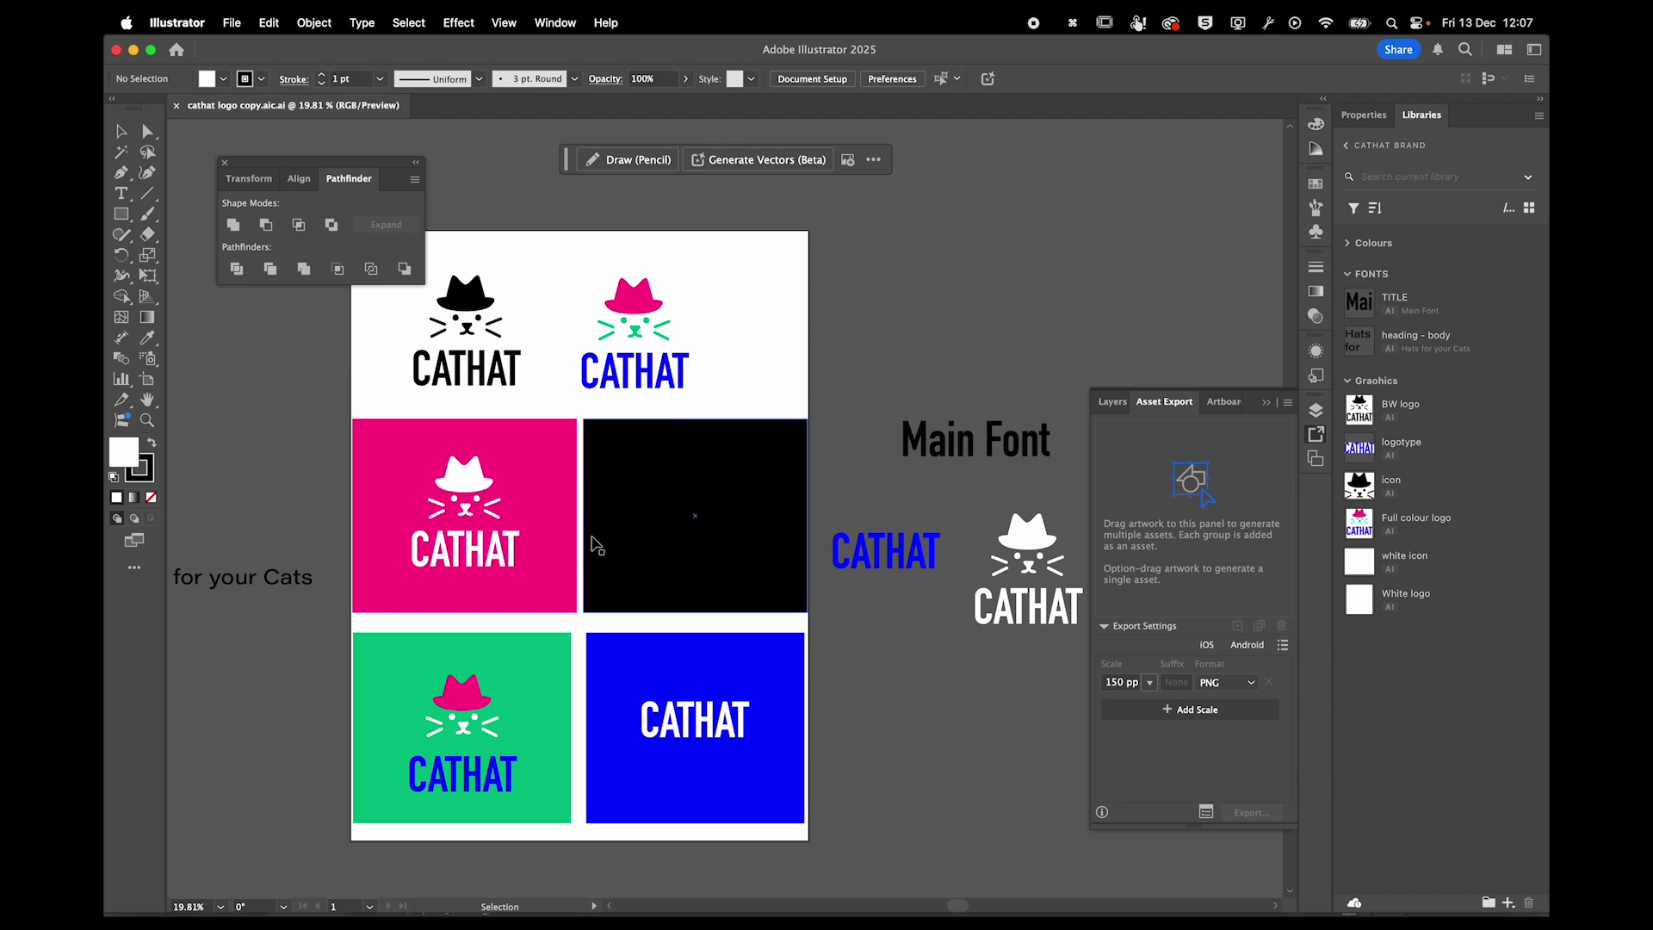
{"action": "key", "text": "super+Tab"}
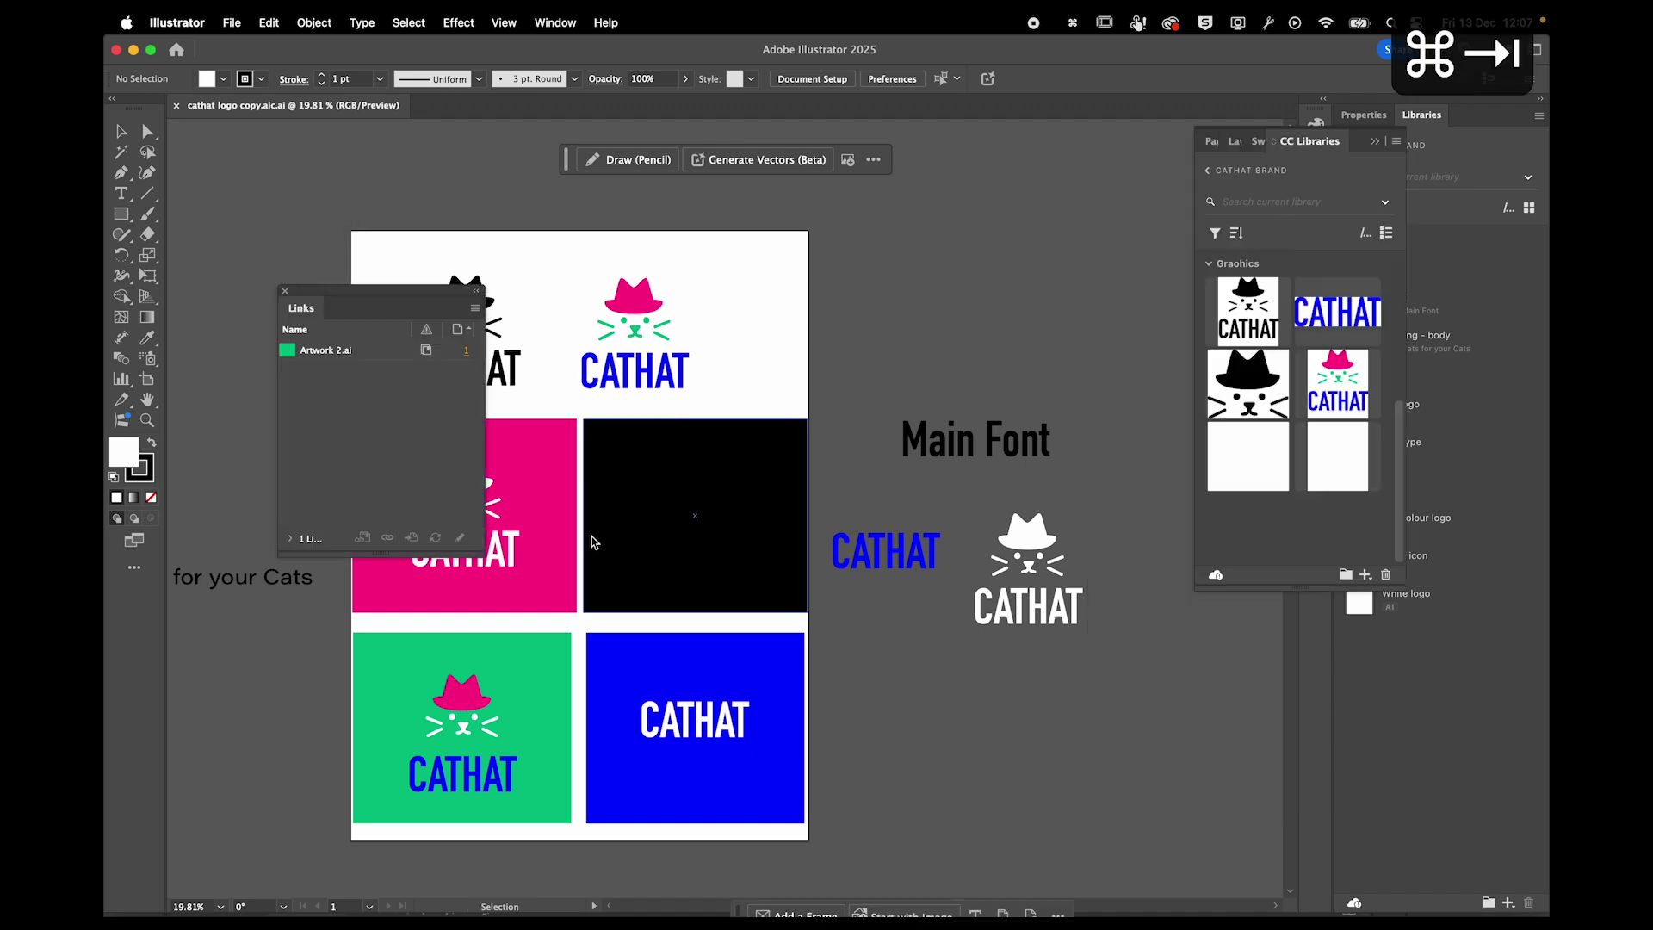
{"action": "key", "text": "super+Tab"}
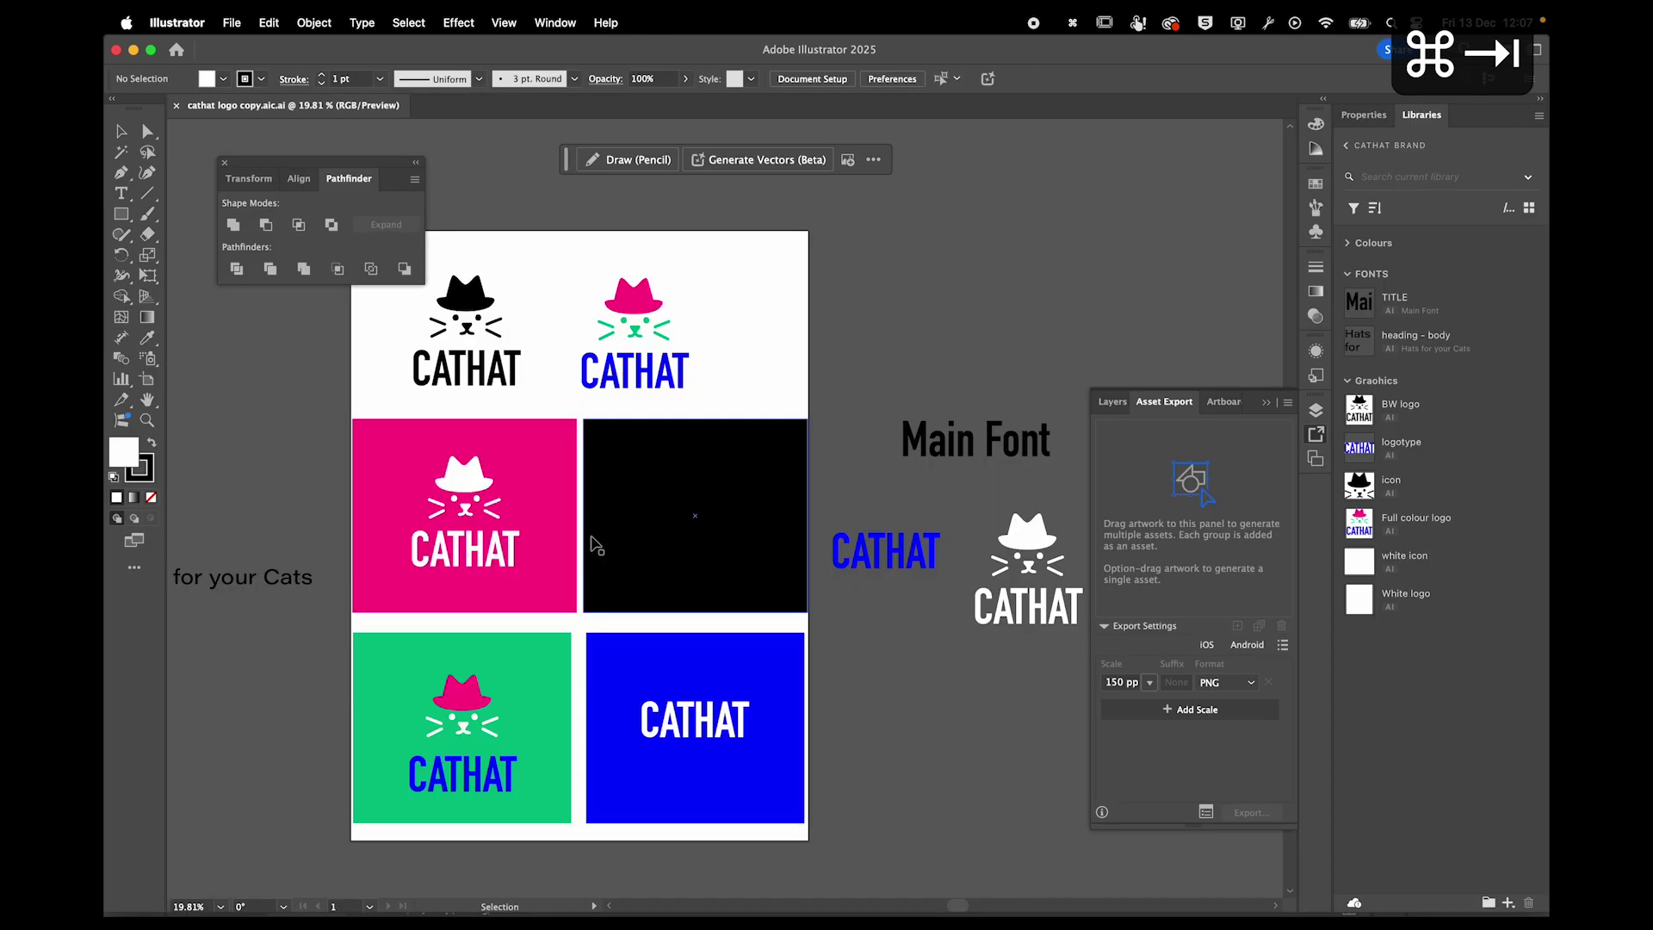
Inspect the coloured CATHAT logo variations, the loose blue wordmark beside the artboard and the Main Font sample.
{"action": "left_click", "coordinate": [466, 732]}
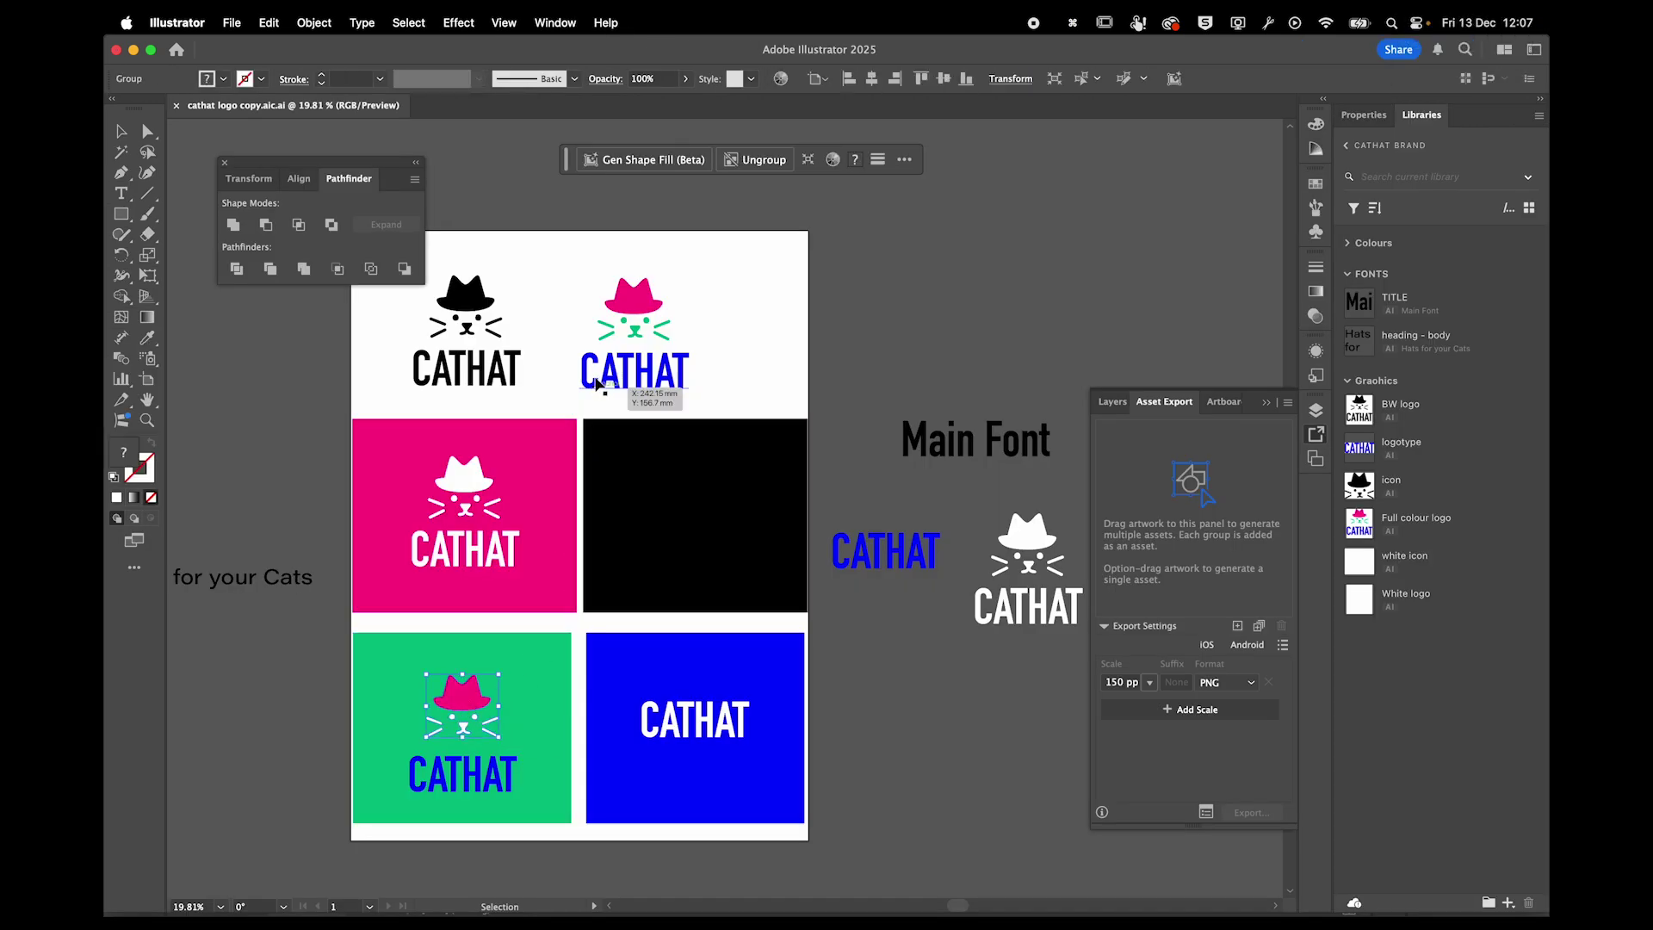
{"action": "left_click_drag", "start_coordinate": [571, 257], "coordinate": [713, 390]}
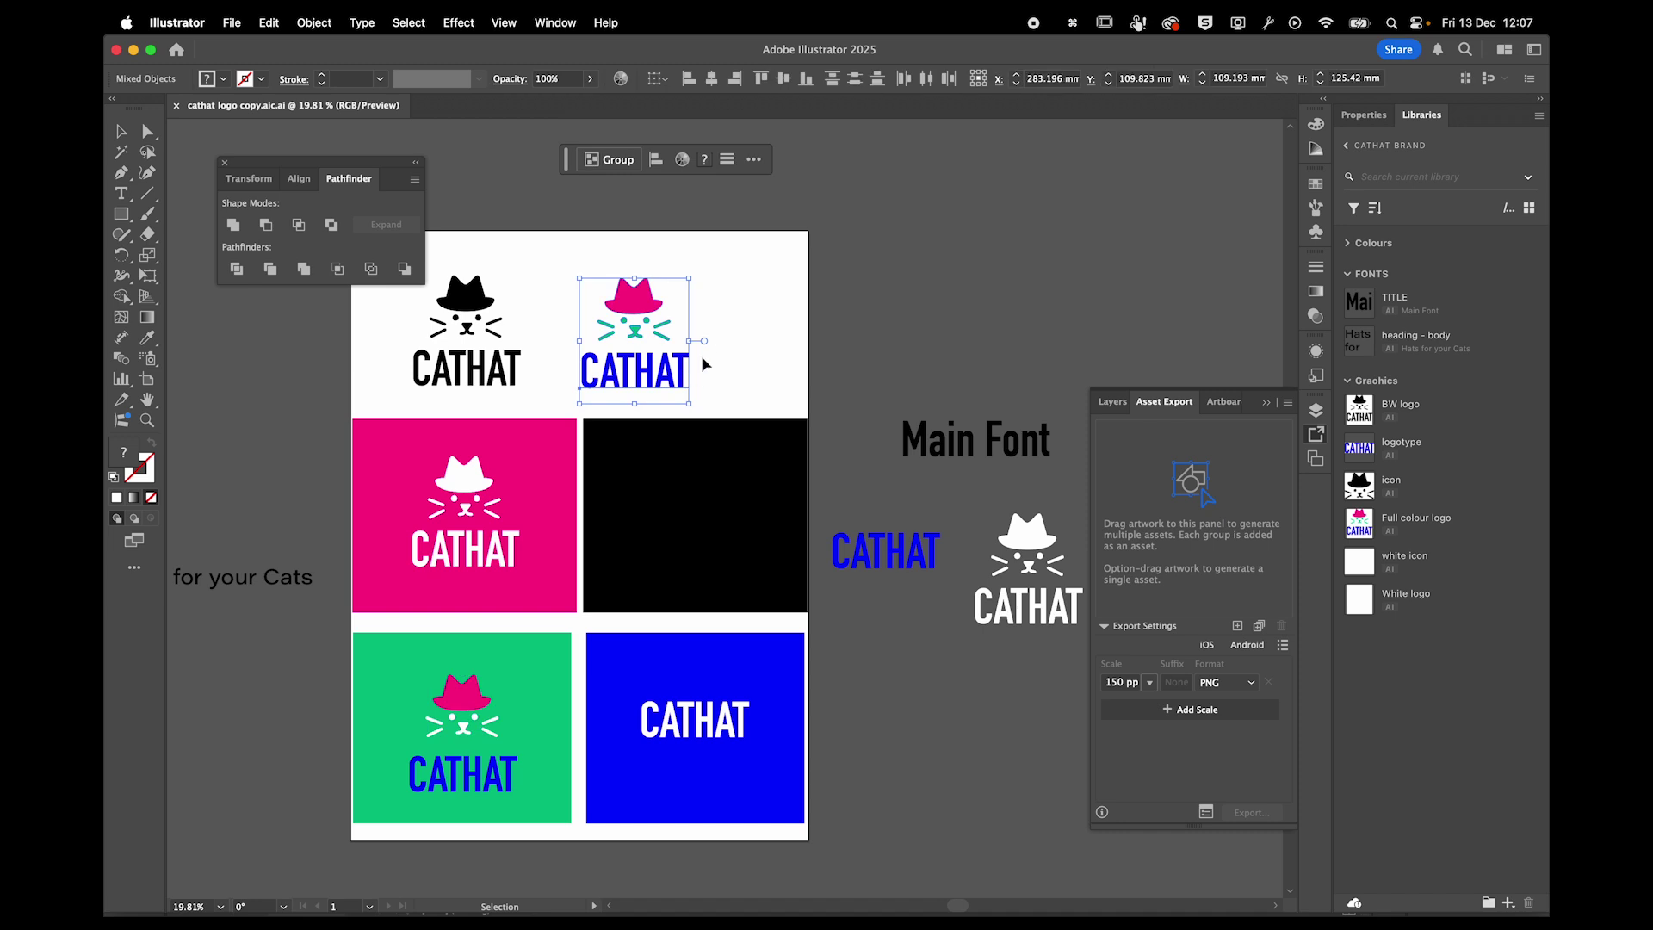
{"action": "left_click", "coordinate": [724, 360]}
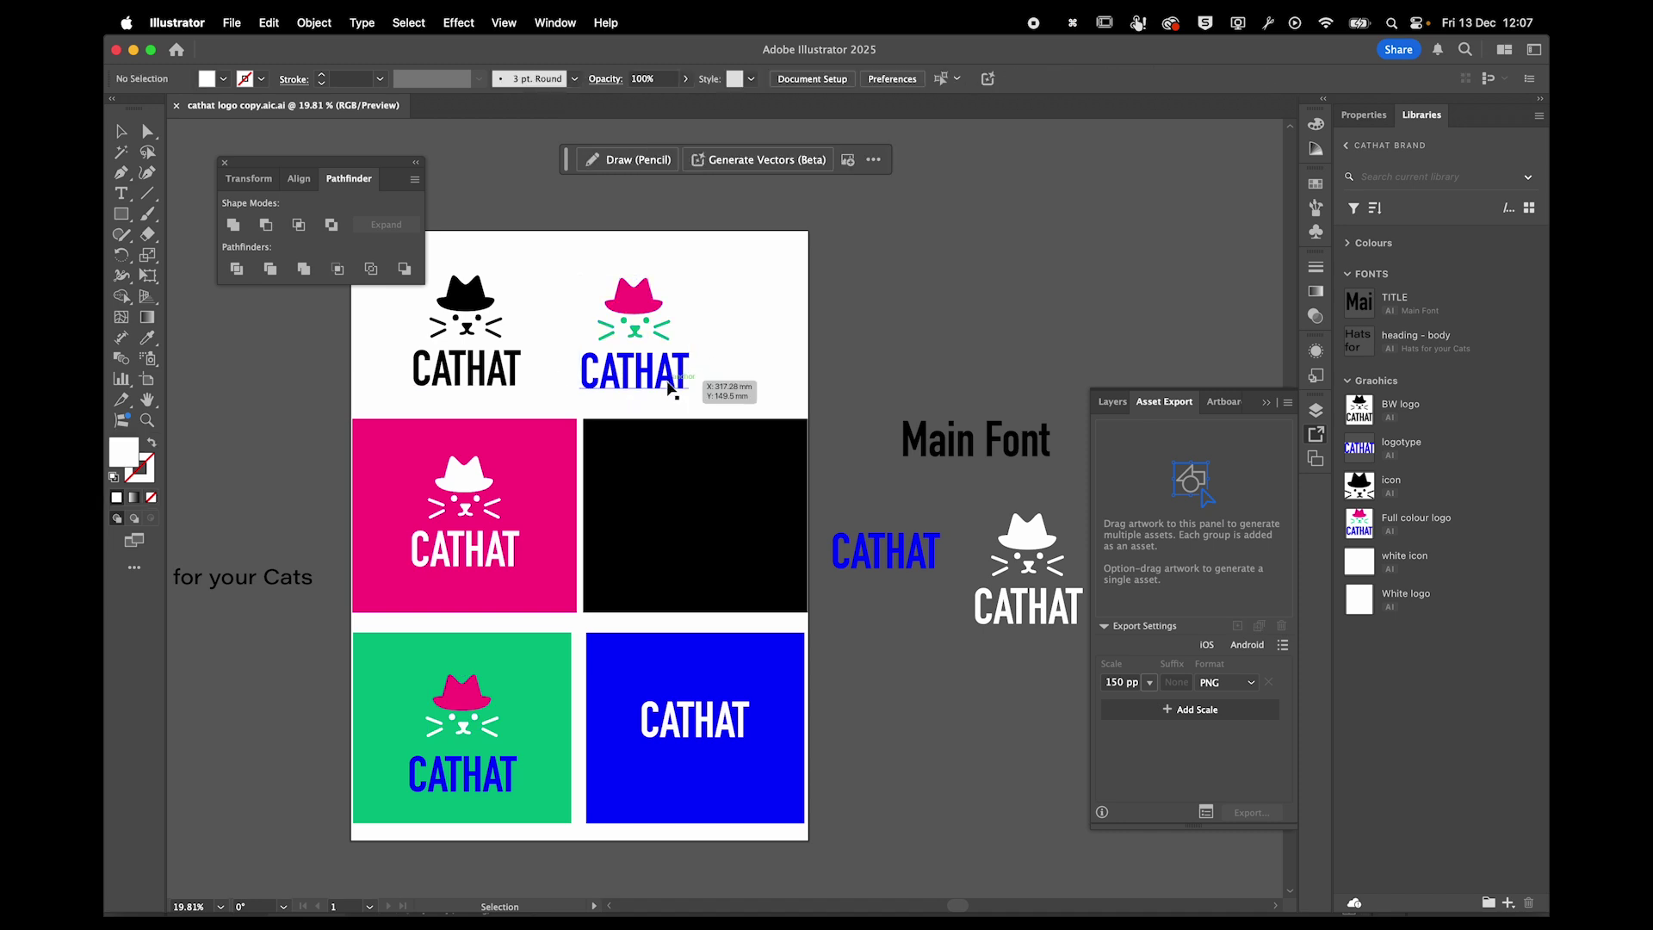
{"action": "key", "text": "super+equal"}
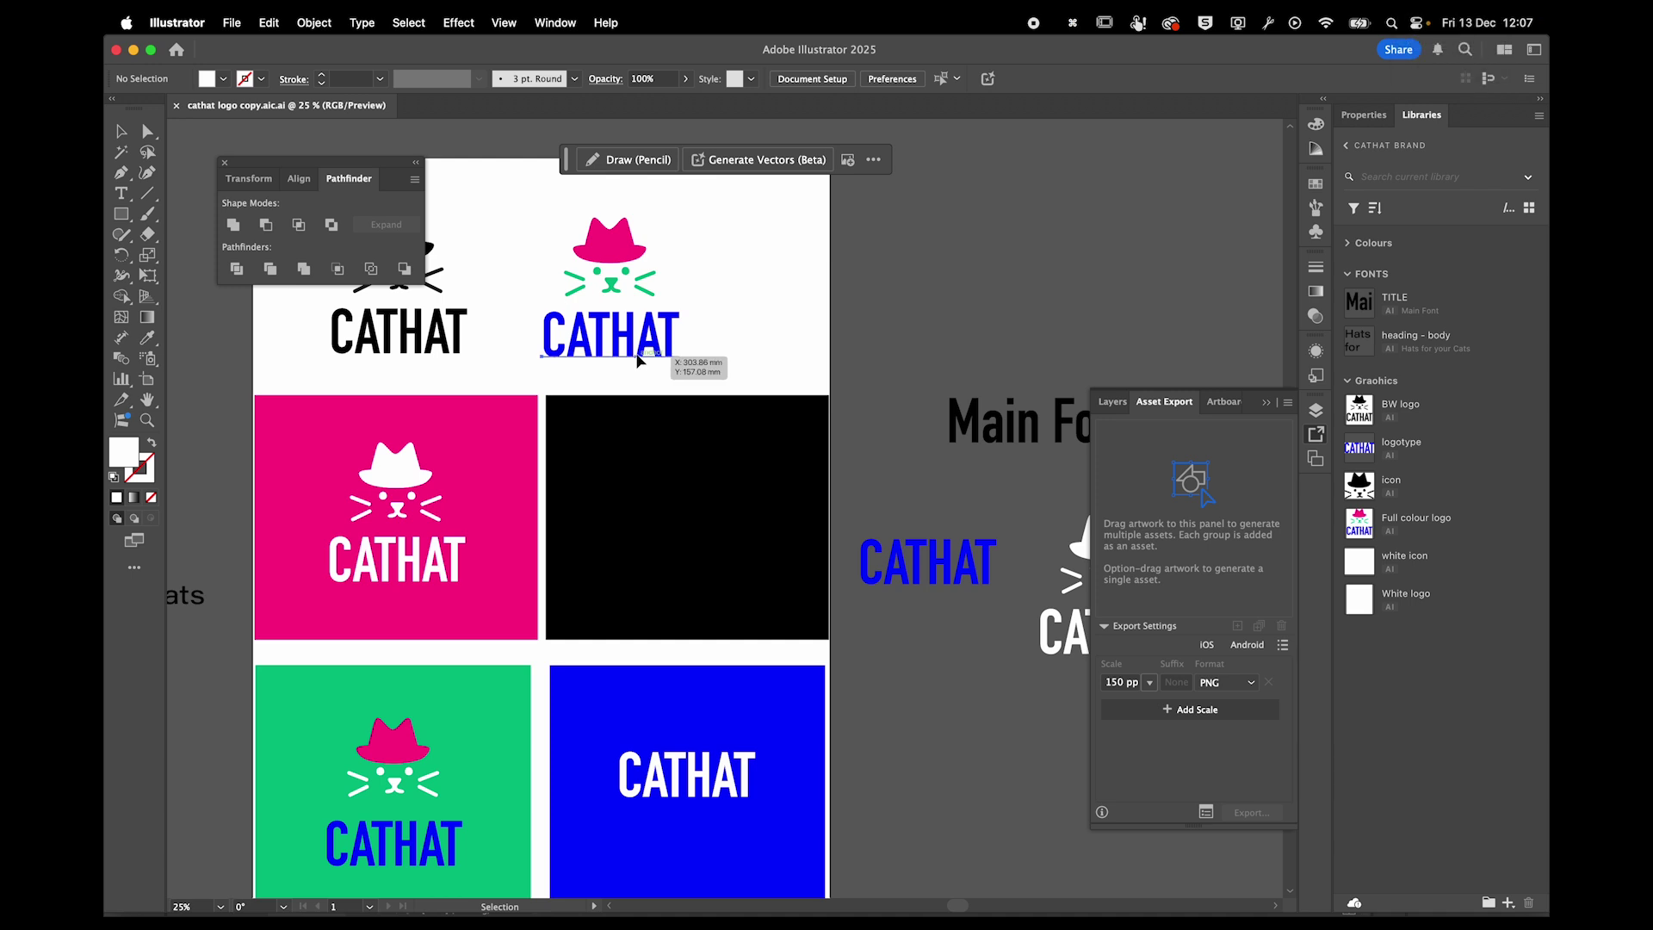
{"action": "left_click", "coordinate": [634, 355]}
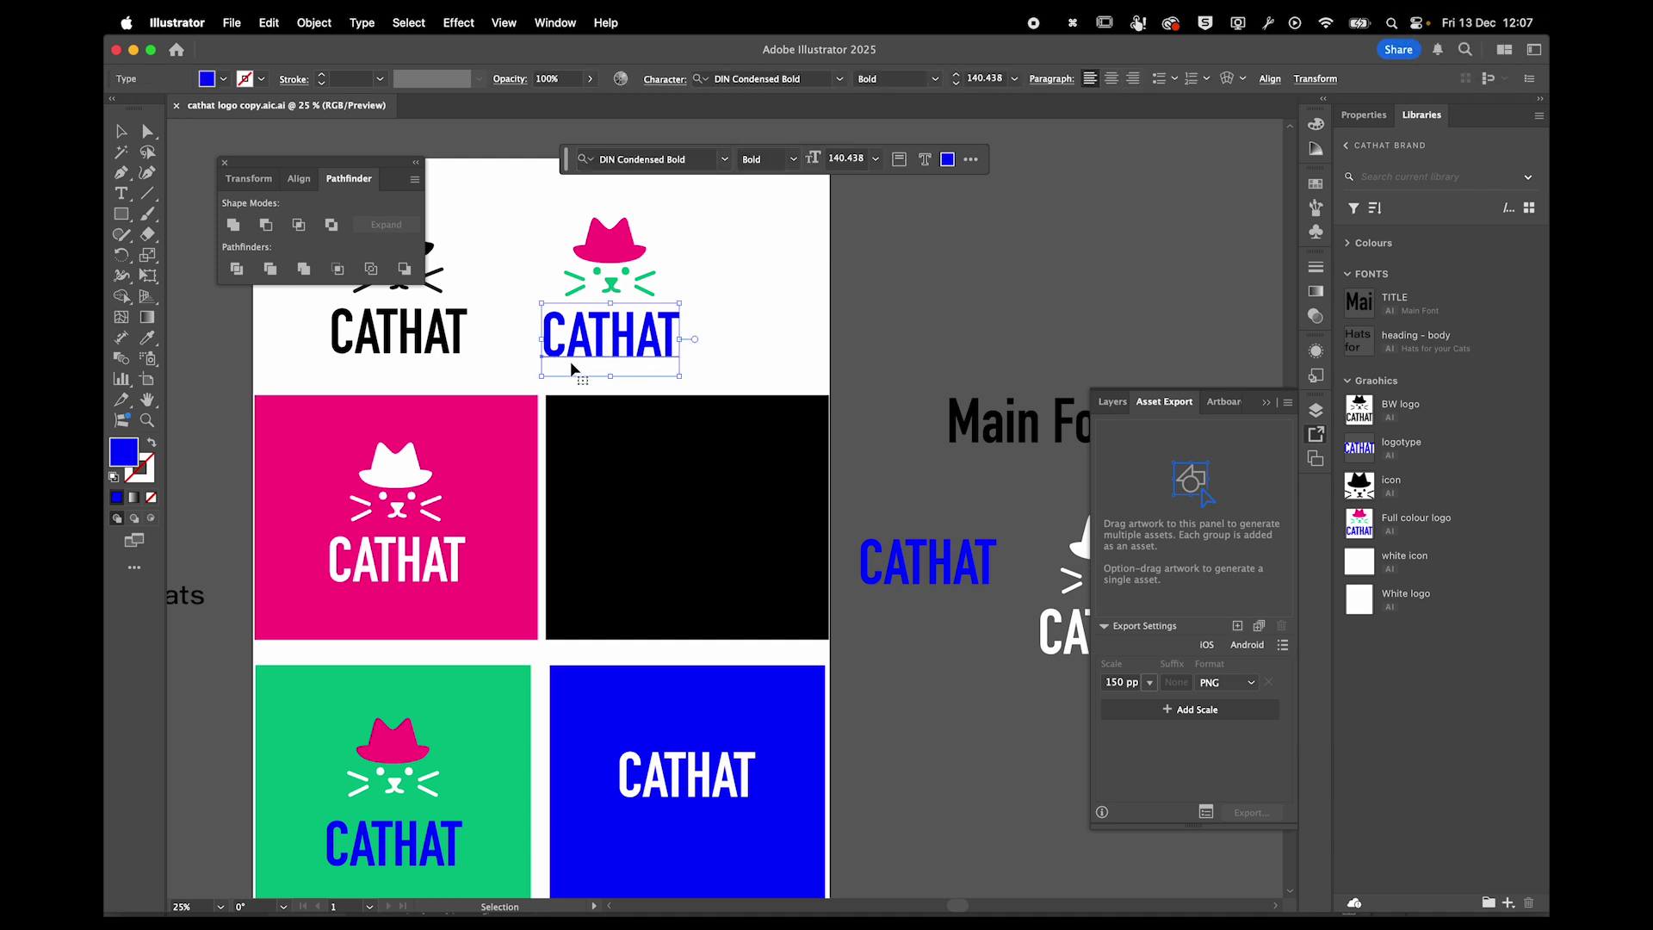
{"action": "left_click", "coordinate": [422, 355]}
{"action": "left_click", "coordinate": [885, 553]}
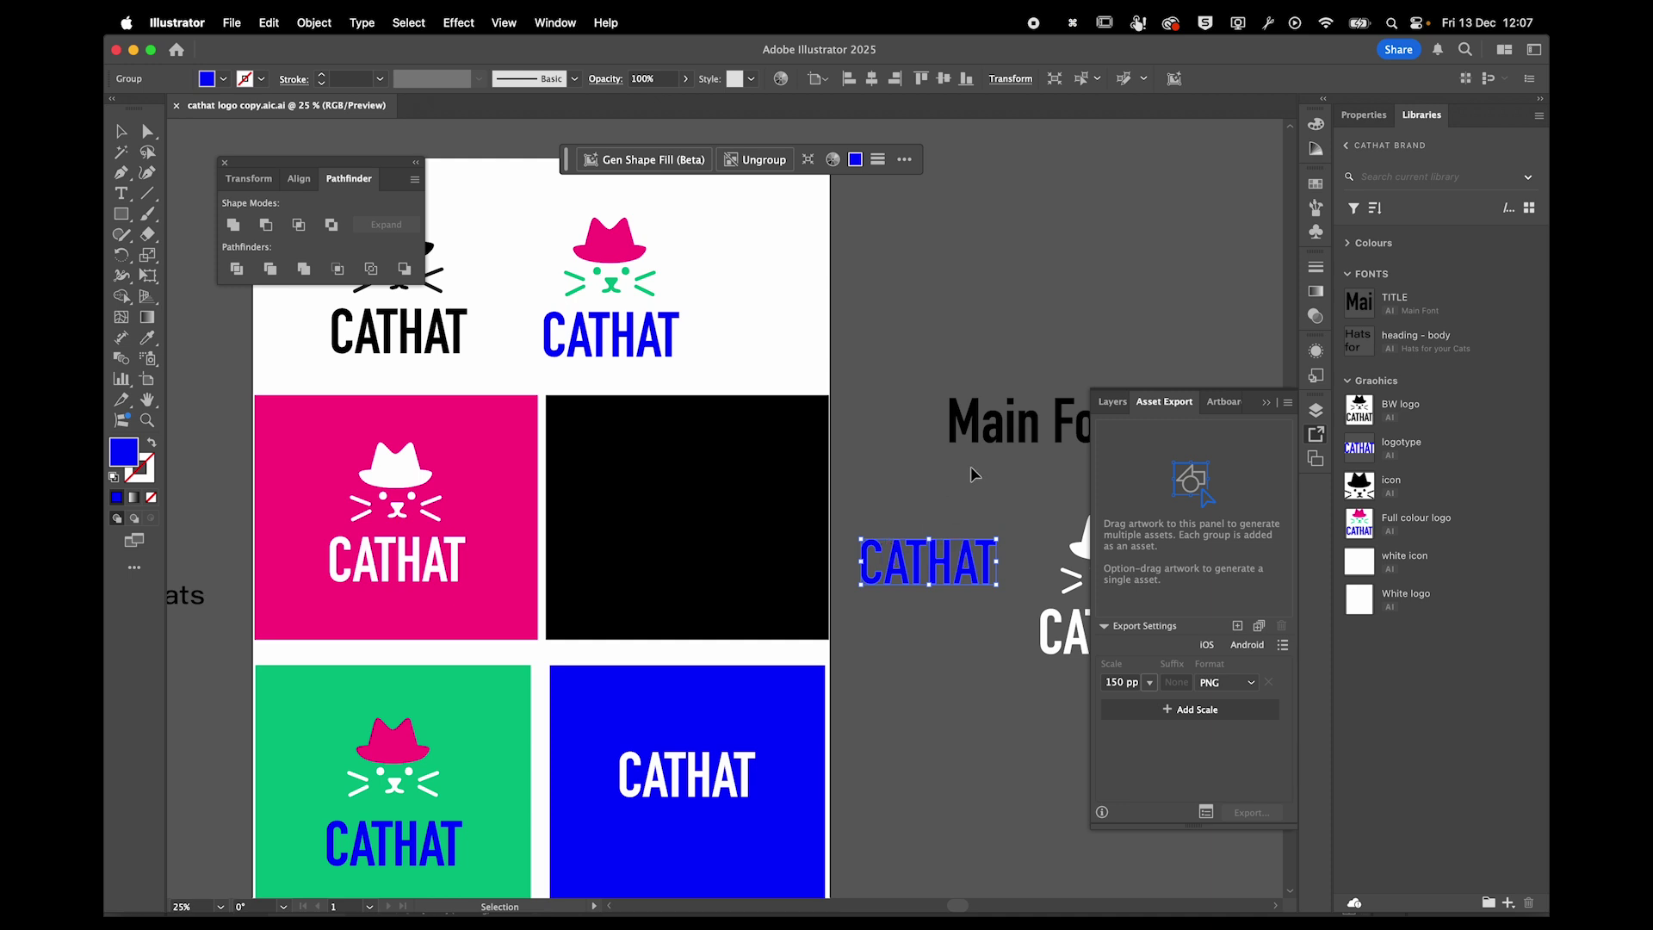
{"action": "left_click", "coordinate": [990, 420]}
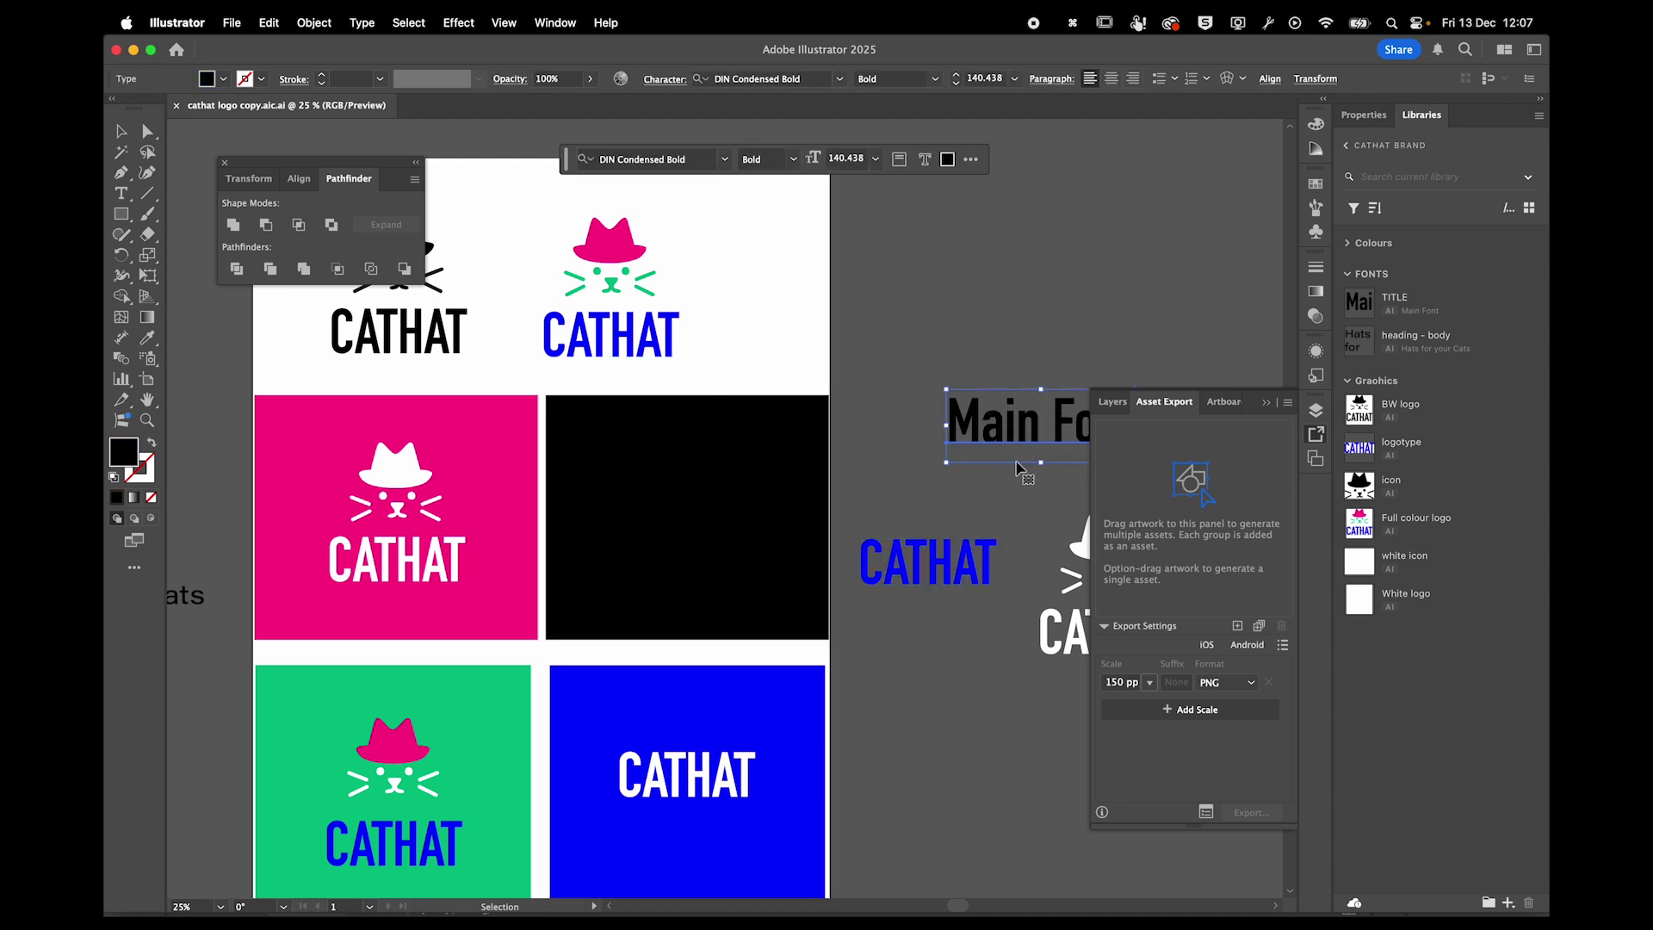
Check the full-colour logo's editable wordmark text and its font, and compare it with the loose blue wordmark's grouped shapes.
{"action": "left_click", "coordinate": [414, 348]}
{"action": "double_click", "coordinate": [578, 341]}
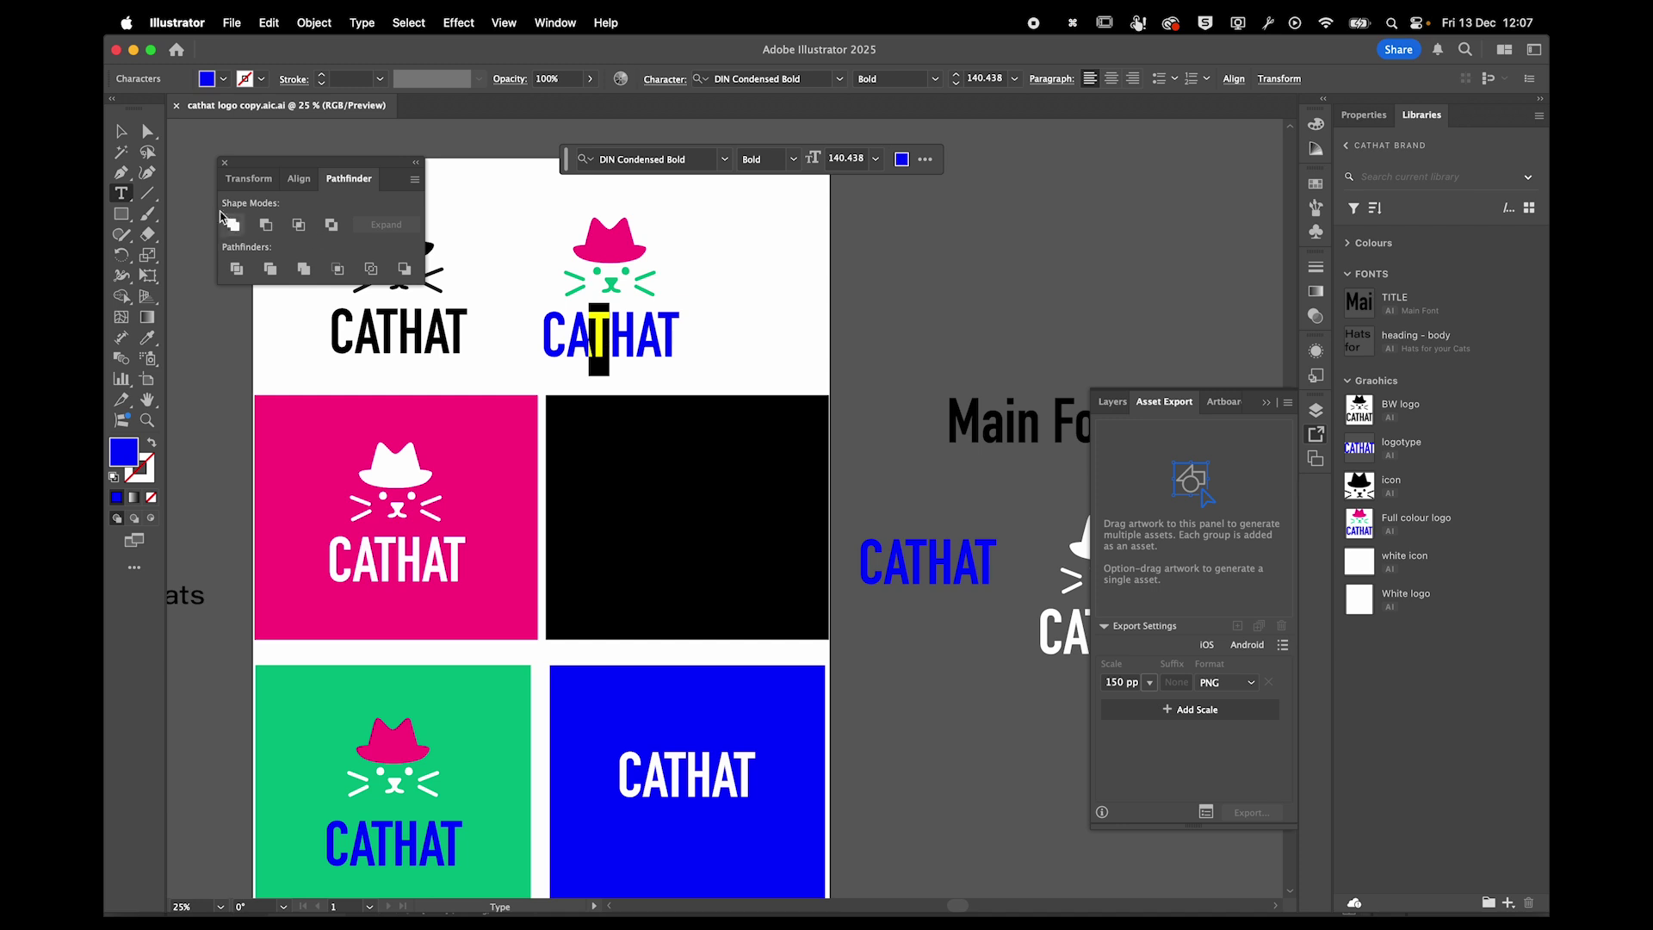
{"action": "left_click", "coordinate": [123, 132]}
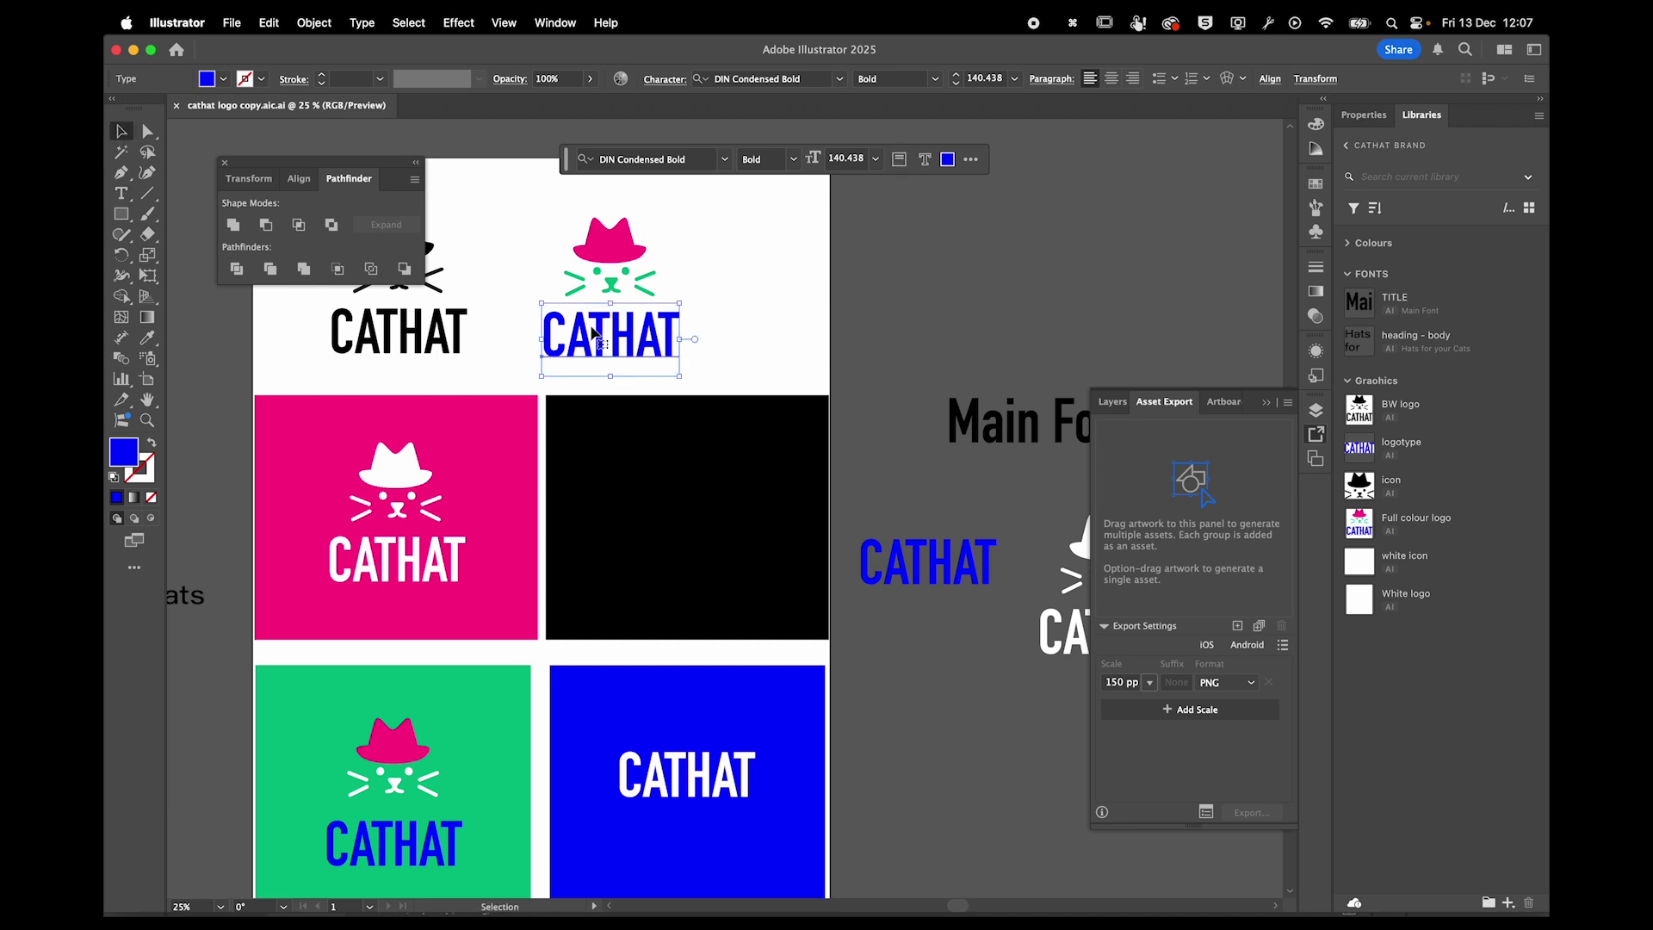
{"action": "left_click", "coordinate": [637, 159]}
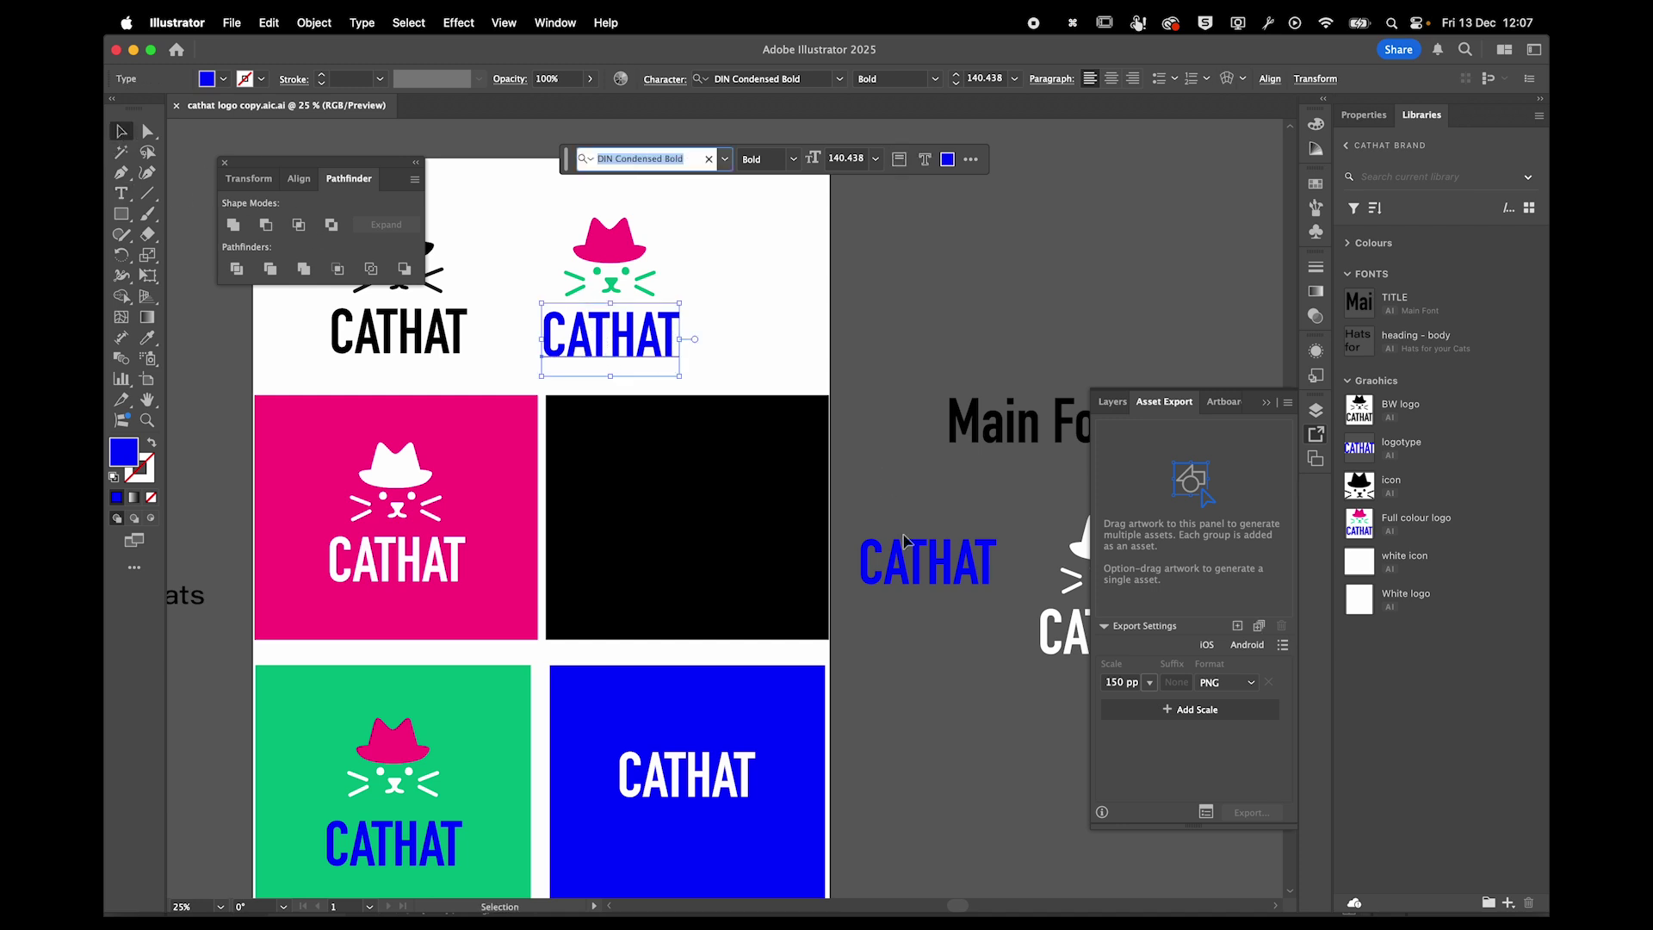
{"action": "left_click", "coordinate": [889, 568]}
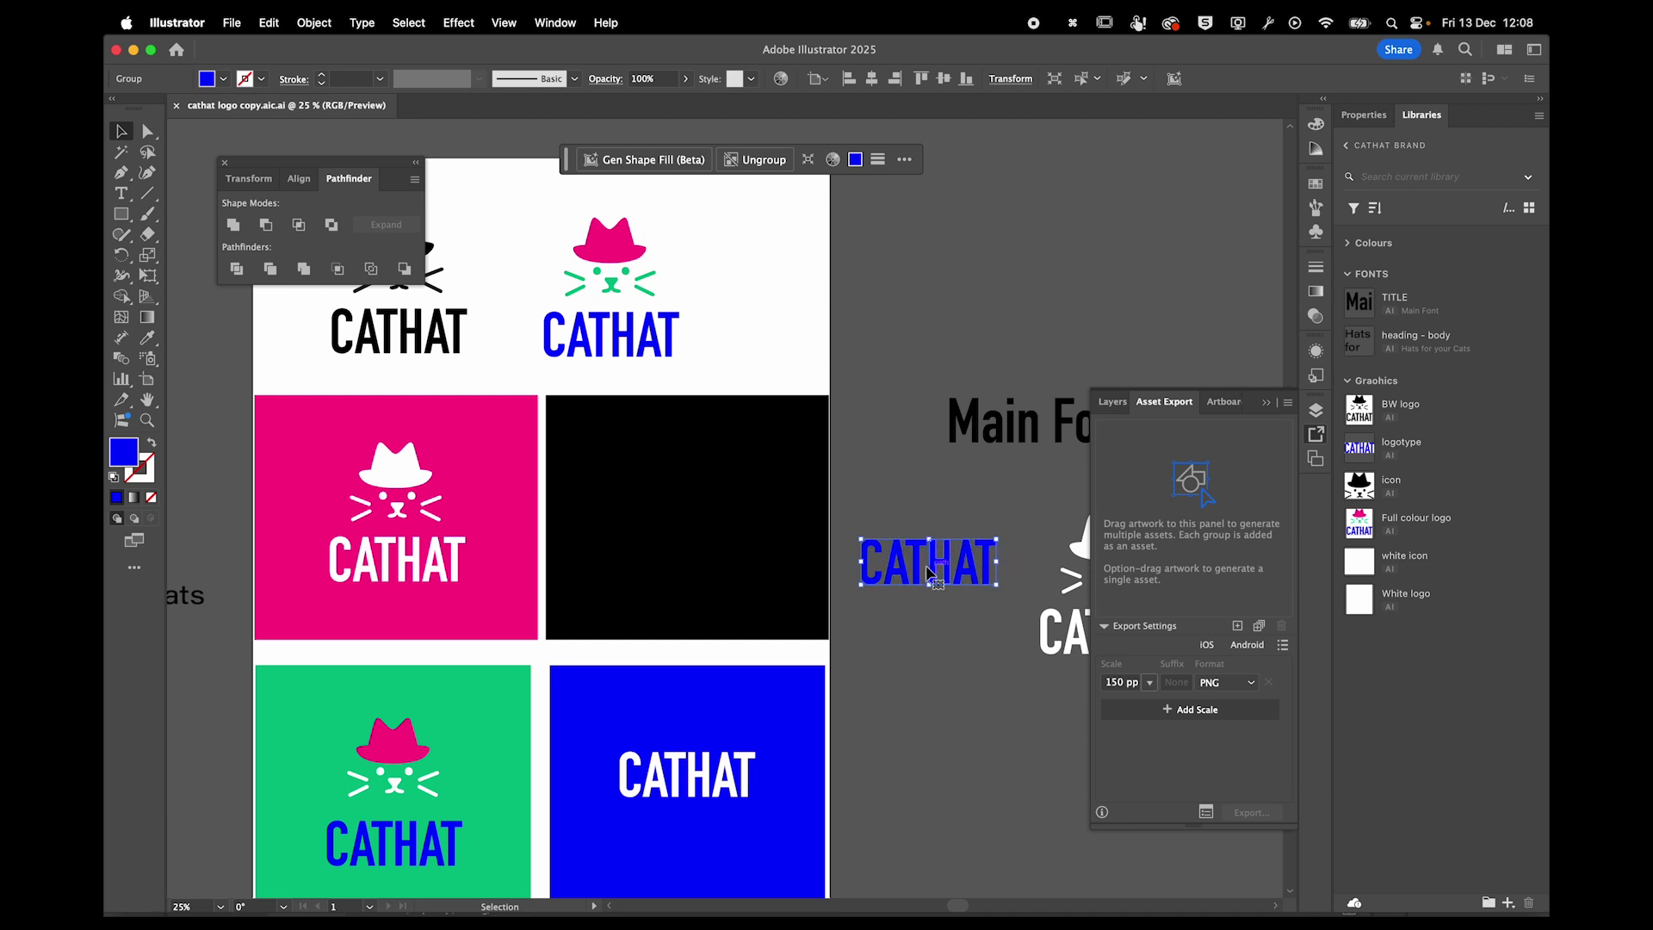
{"action": "double_click", "coordinate": [931, 571]}
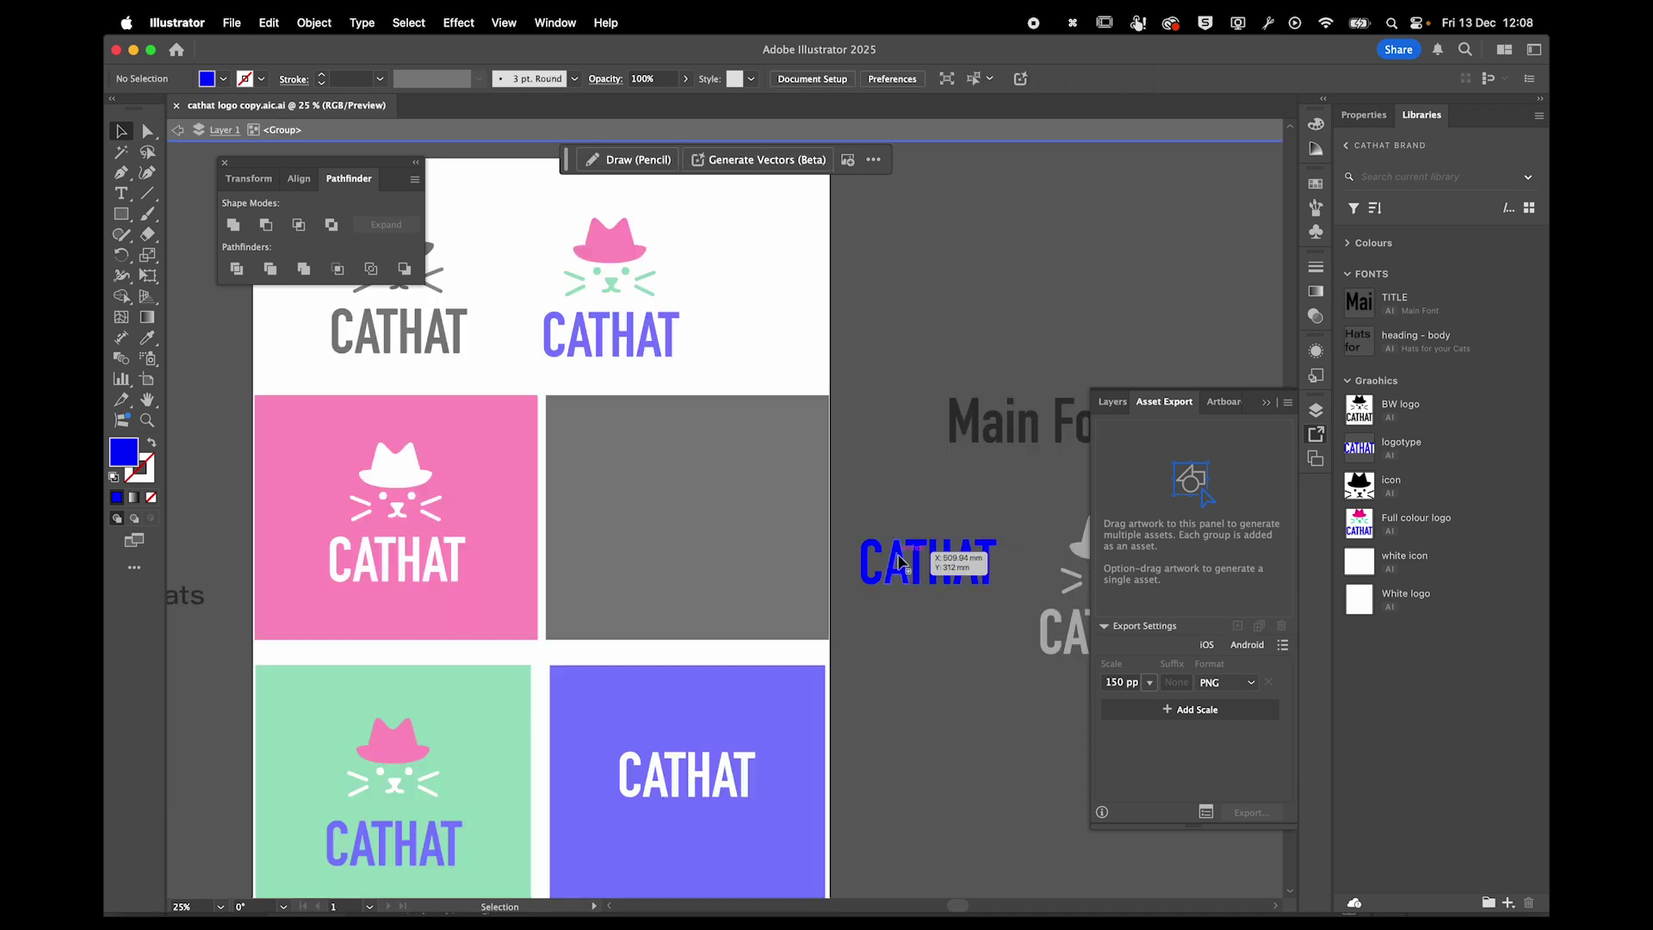
{"action": "key", "text": "Escape"}
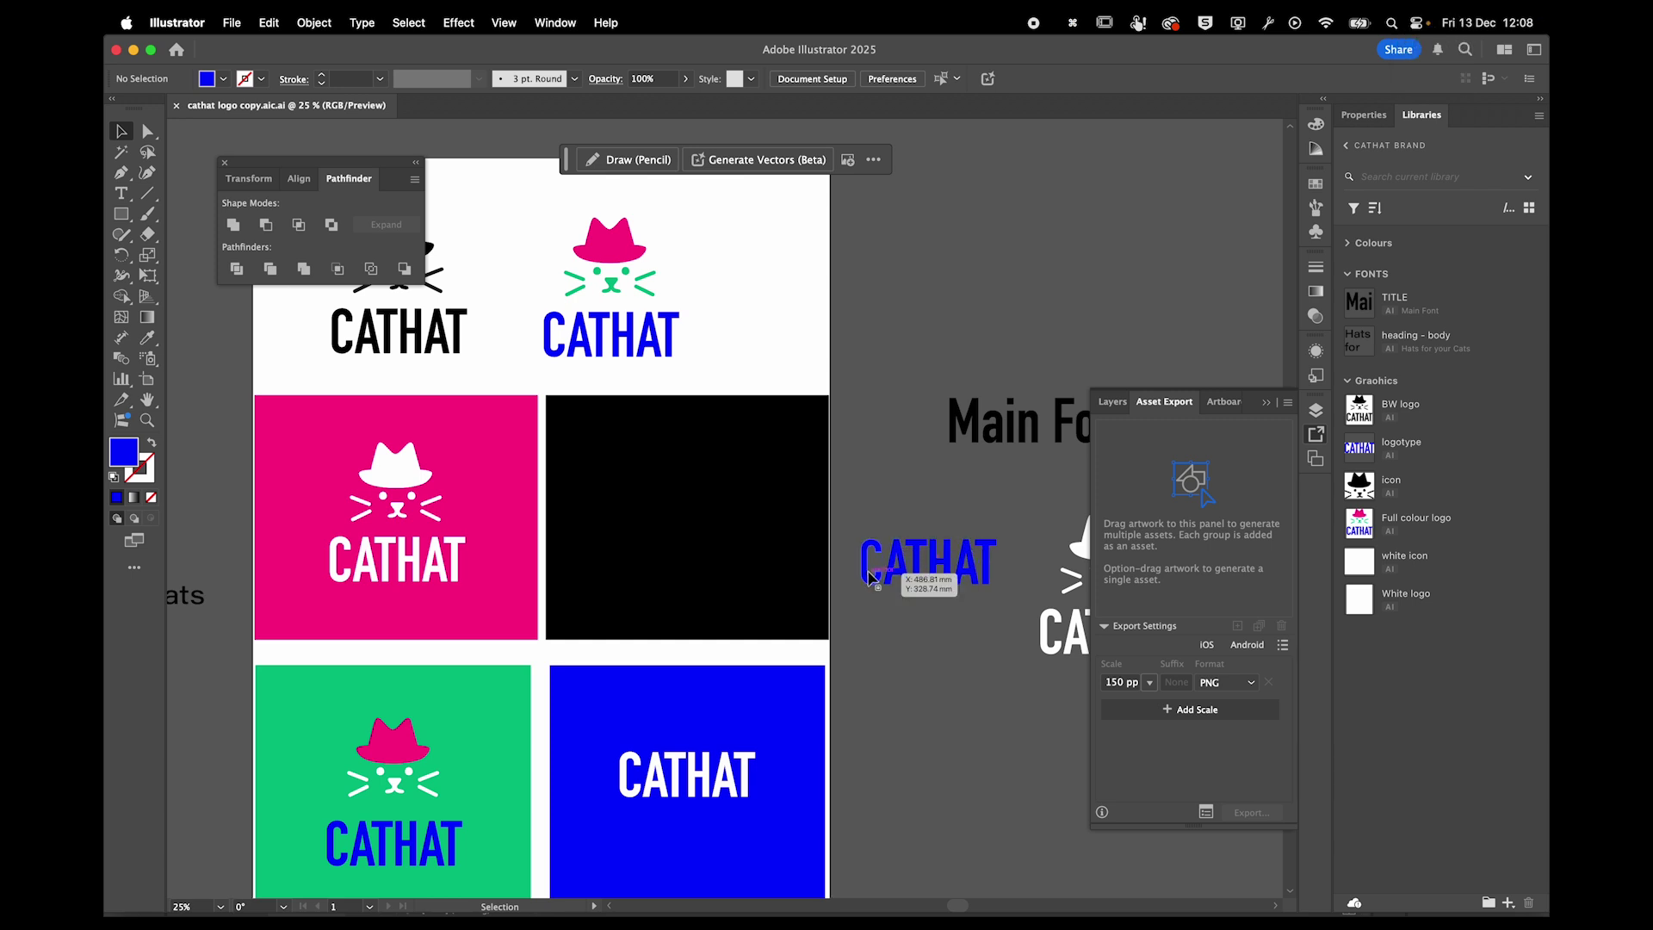
Convert the blue CATHAT wordmark text in the full-colour logo to outlines.
{"action": "left_click", "coordinate": [613, 348]}
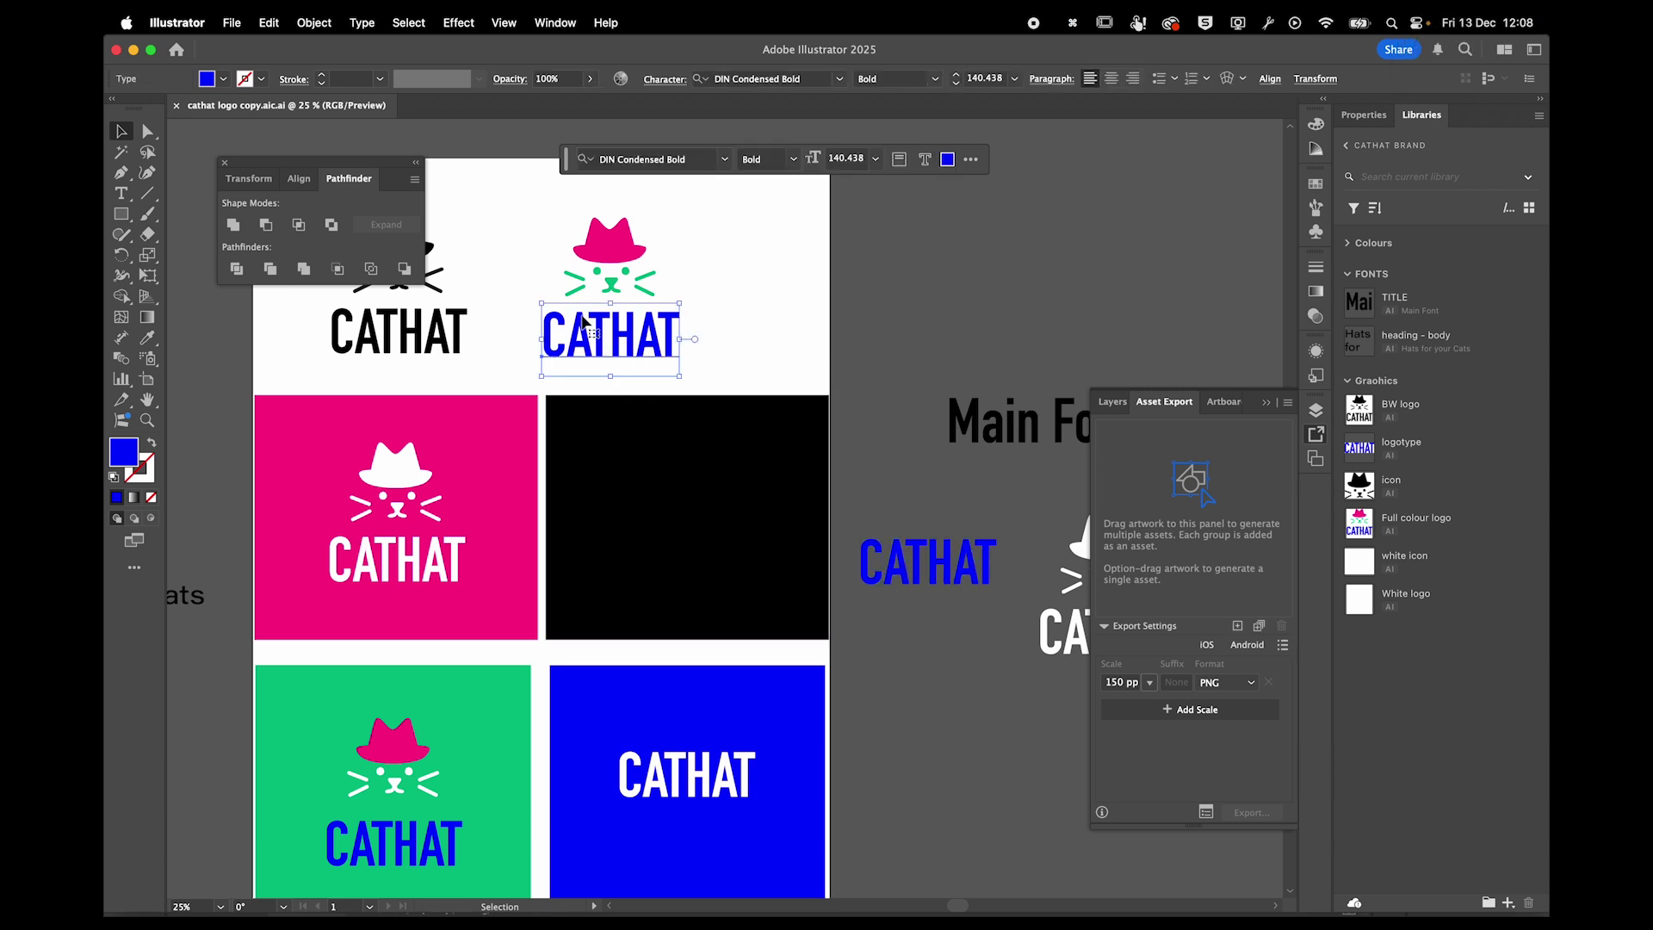
{"action": "left_click", "coordinate": [361, 23]}
{"action": "left_click", "coordinate": [389, 341]}
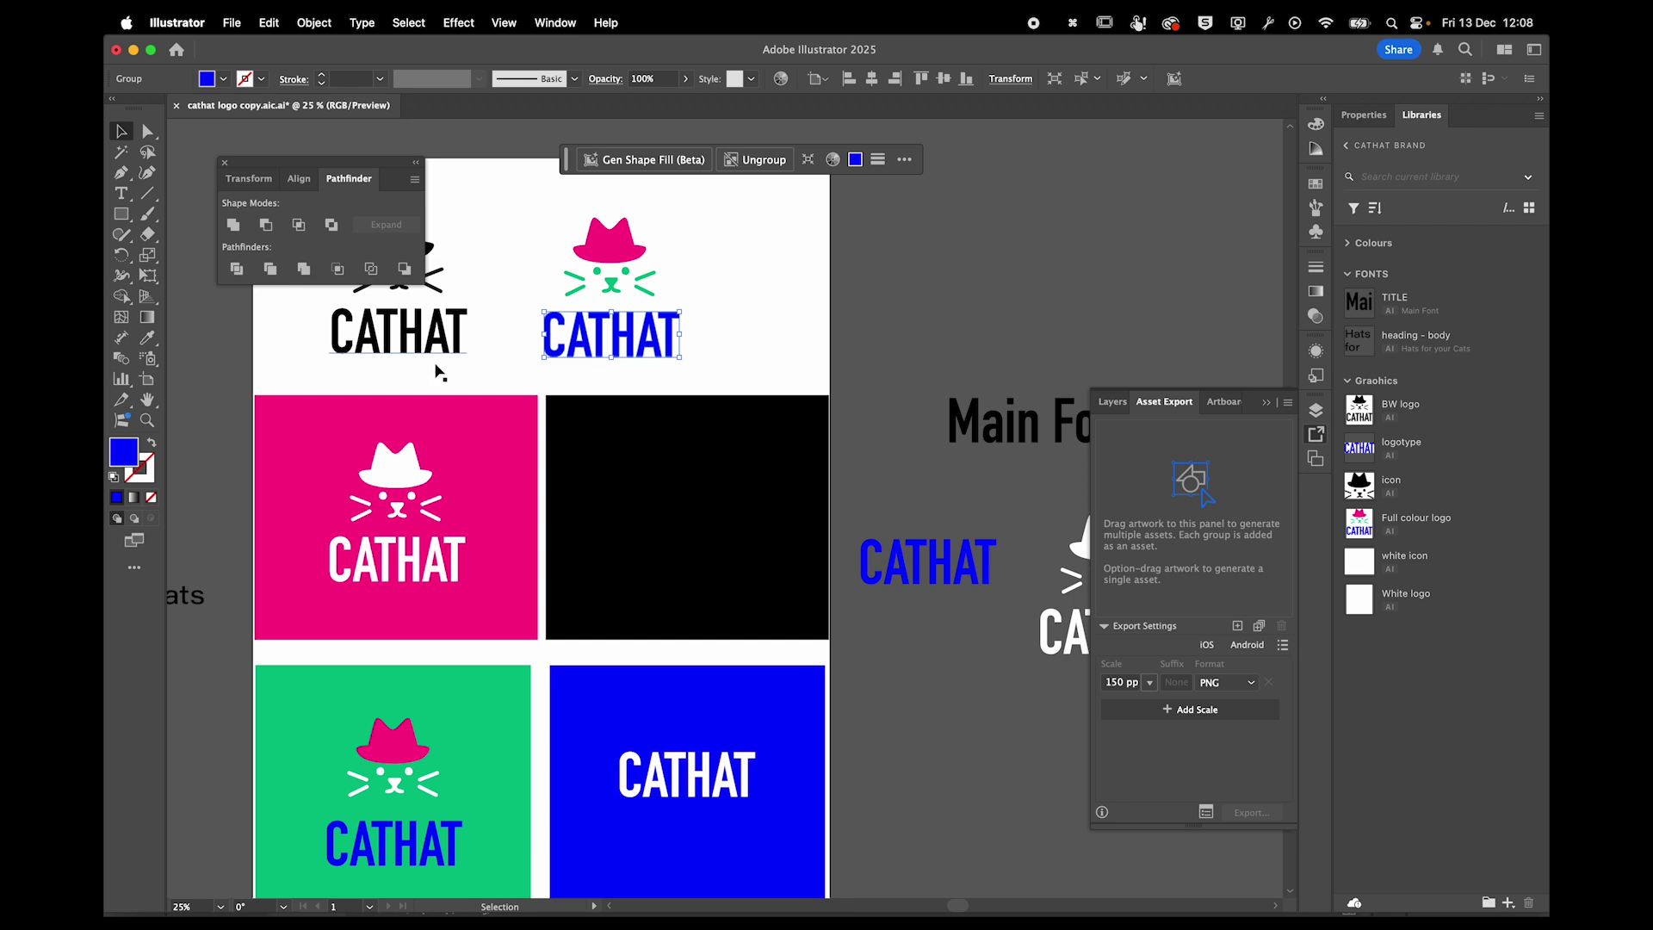
Compare the black CATHAT wordmark's editable text with the outlined blue wordmark, copy the blue wordmark and switch to InDesign.
{"action": "left_click", "coordinate": [414, 344]}
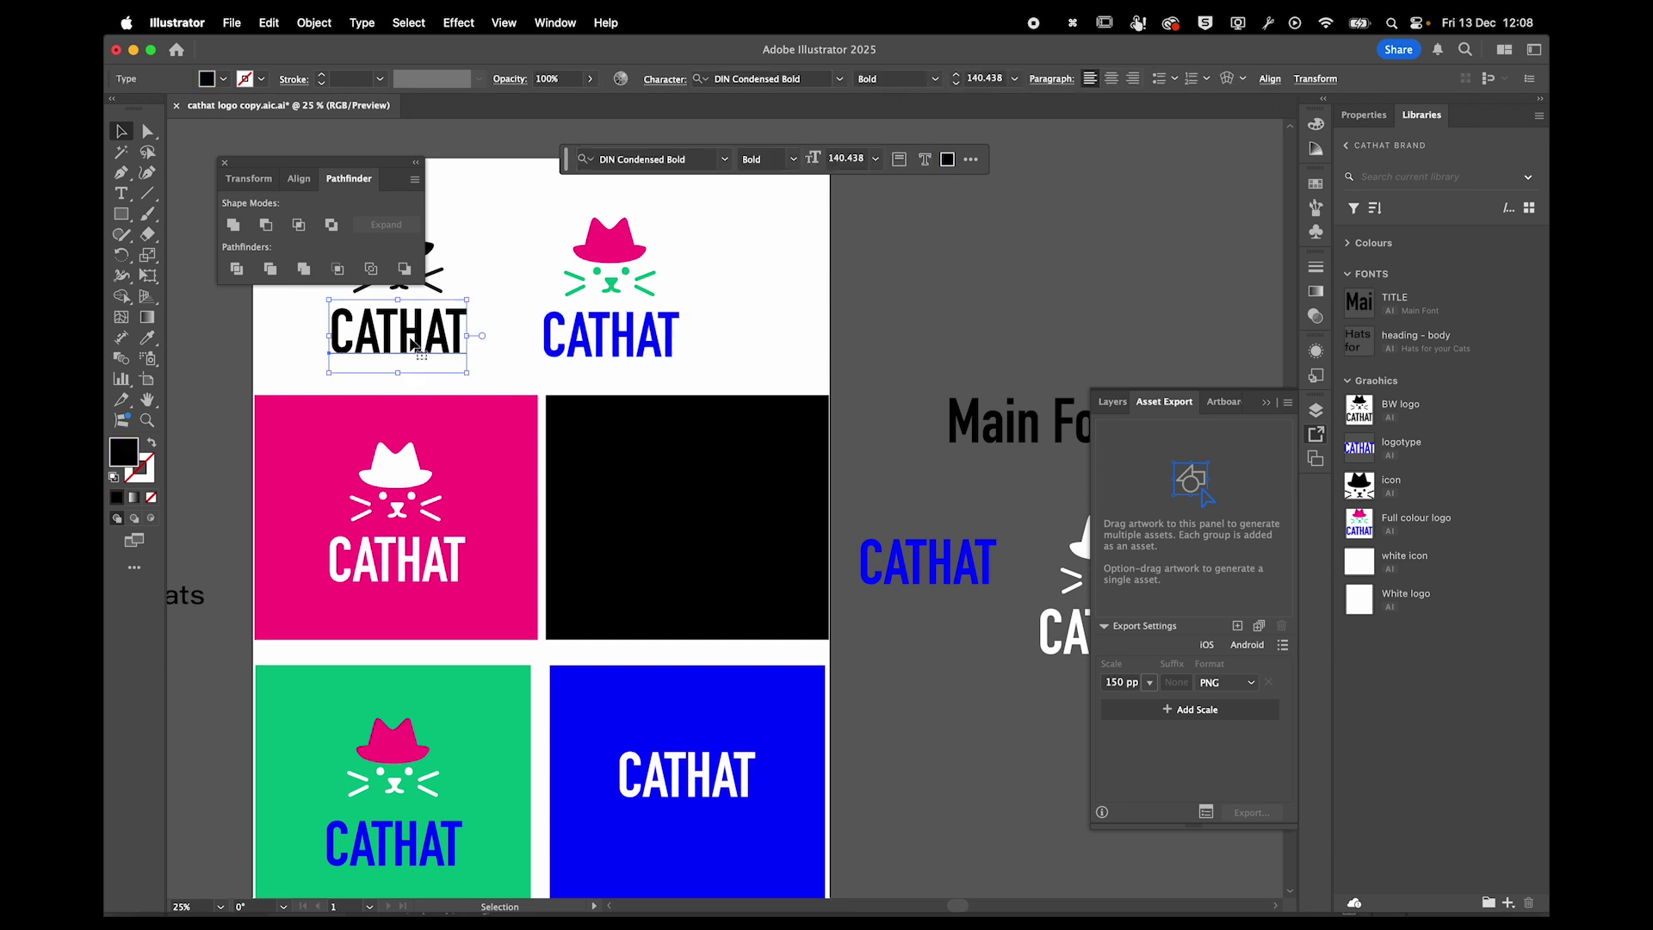
{"action": "left_click", "coordinate": [627, 340]}
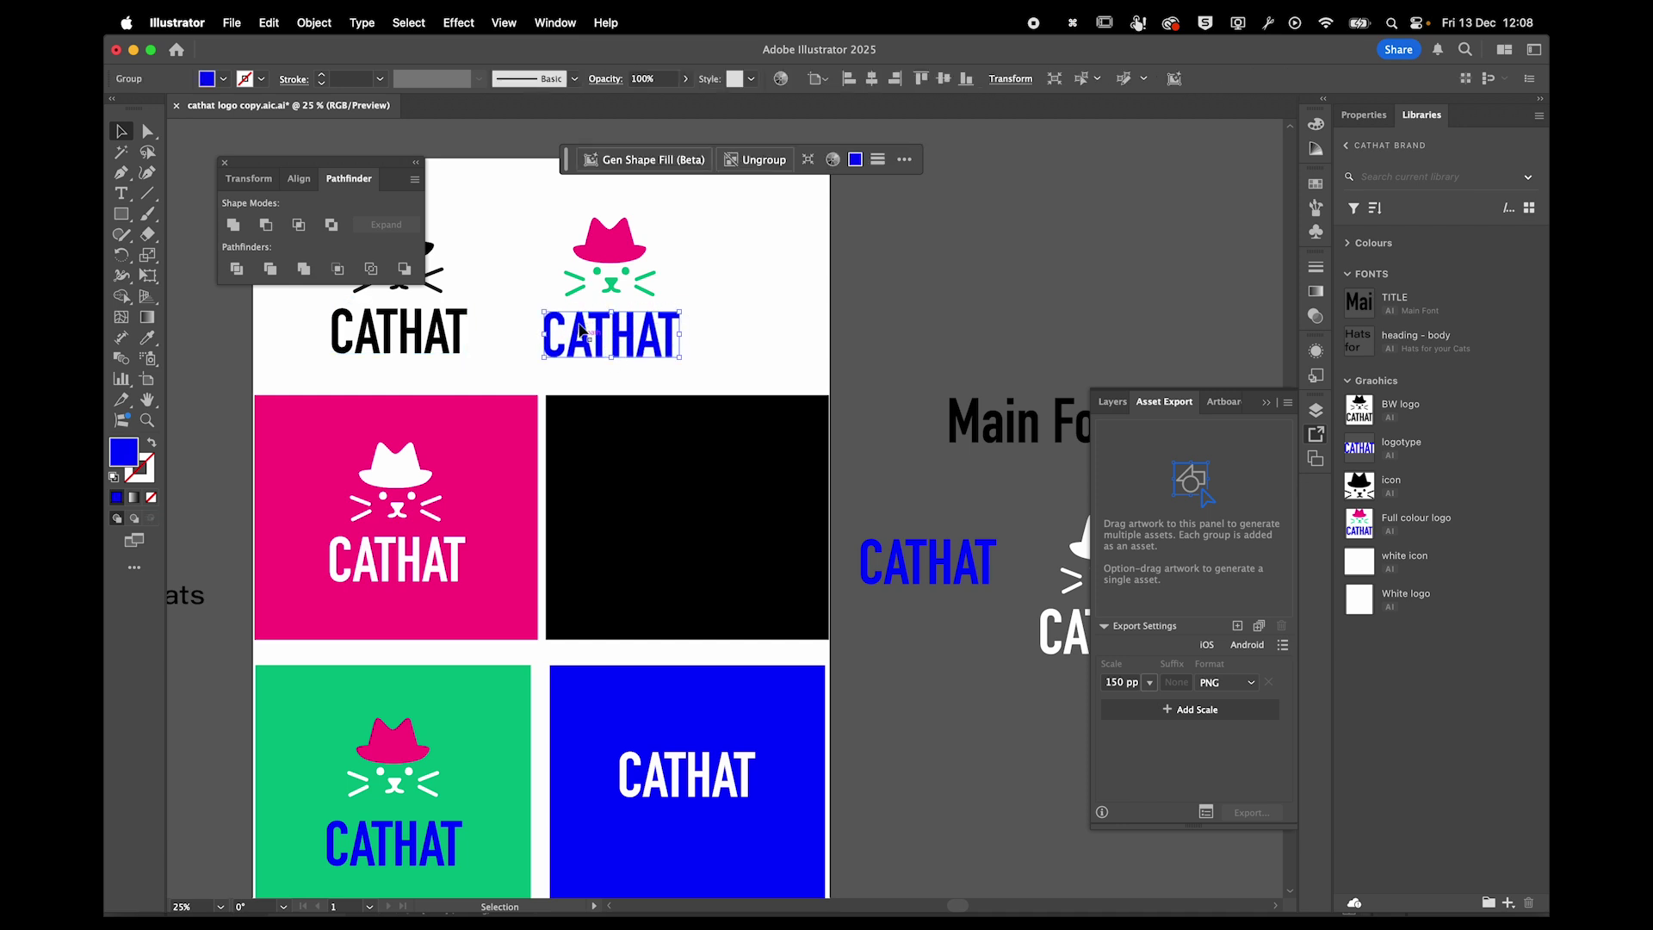
{"action": "left_click_drag", "start_coordinate": [583, 349], "coordinate": [587, 354]}
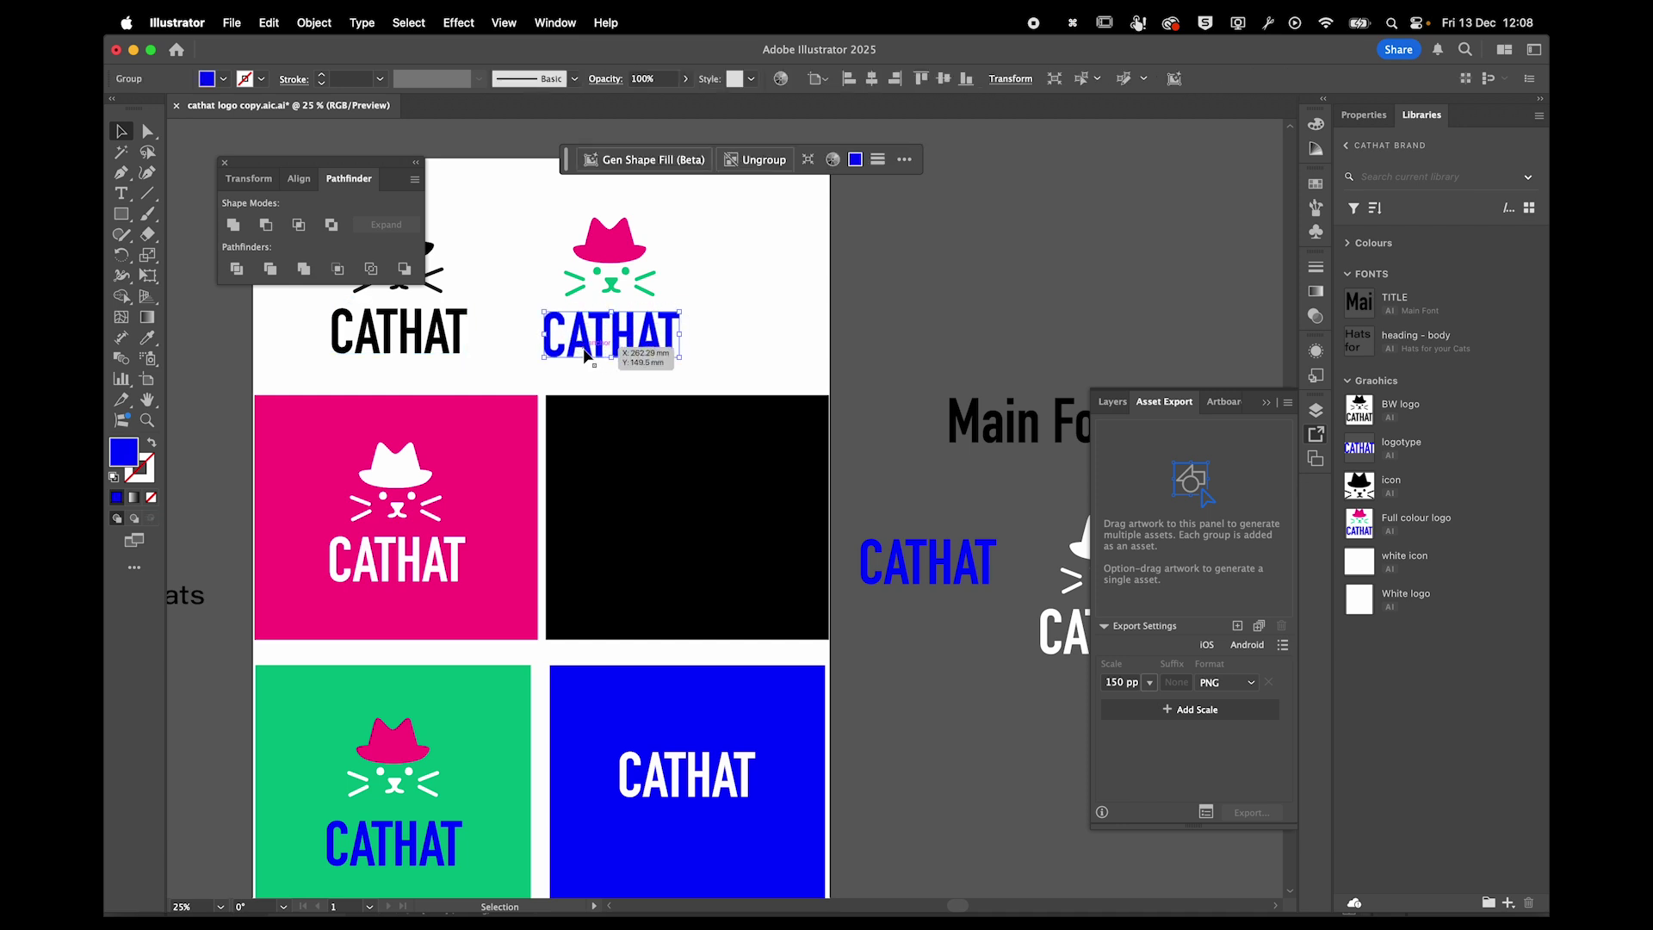
{"action": "key", "text": "super+c"}
{"action": "key", "text": "super+Tab"}
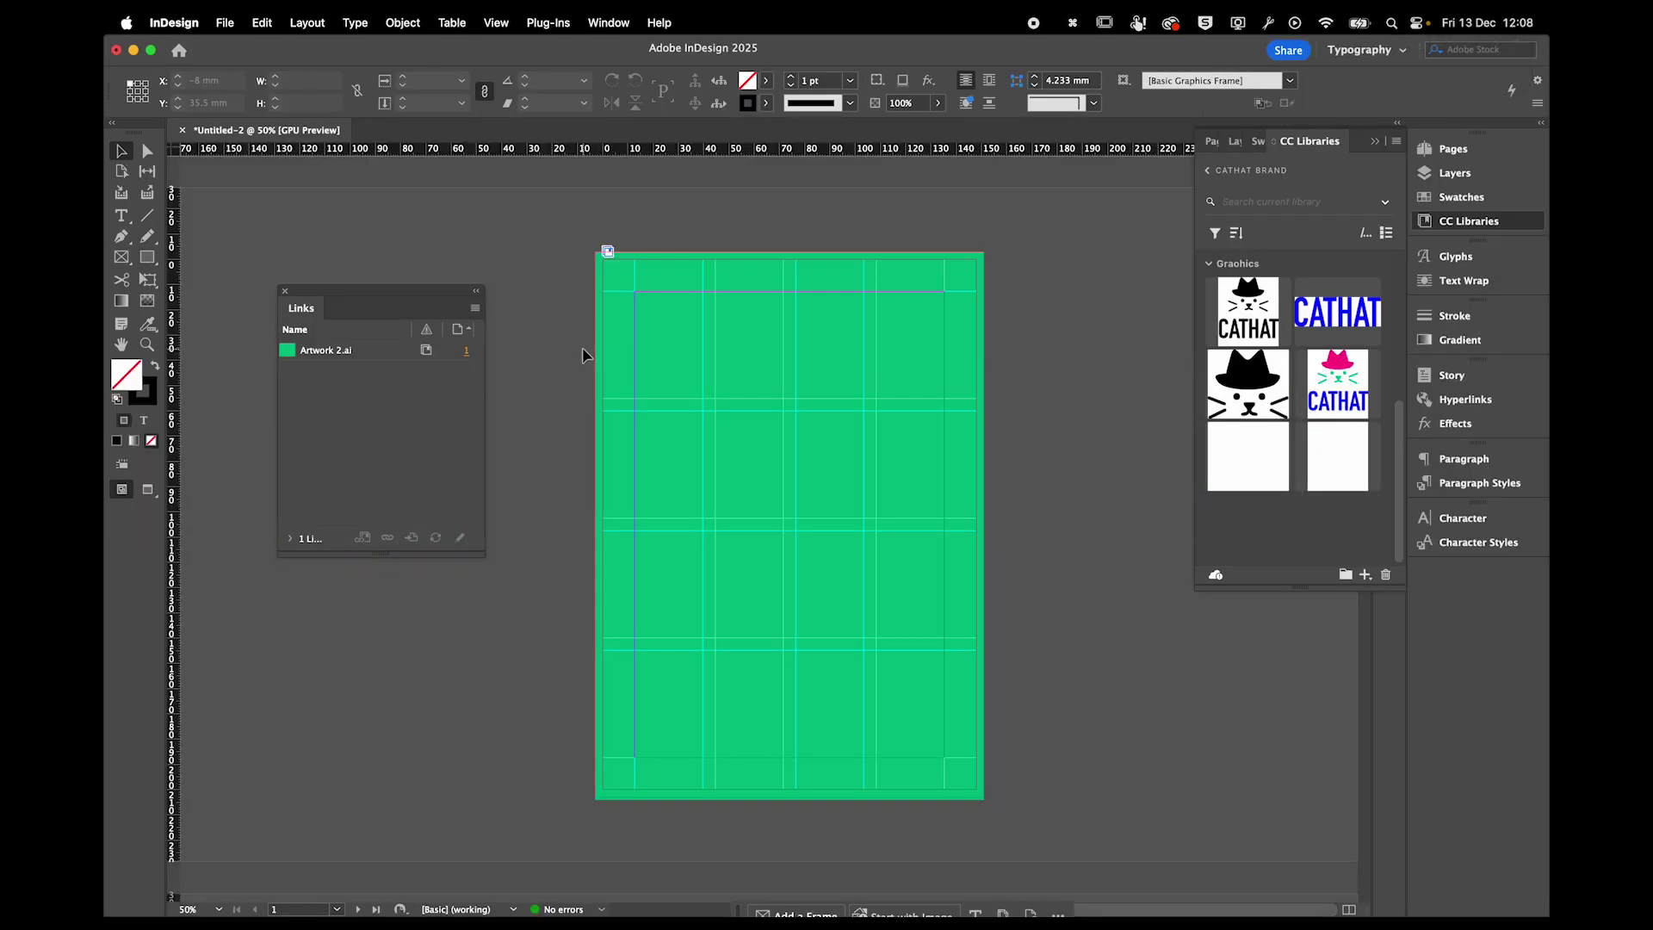
{"action": "key", "text": "super+Tab"}
{"action": "key", "text": "super+Tab"}
{"action": "key", "text": "super+Tab"}
{"action": "key", "text": "super+Tab"}
{"action": "key", "text": "super+Tab"}
{"action": "key", "text": "super+Tab"}
{"action": "key", "text": "super+Tab"}
{"action": "key", "text": "super+Tab"}
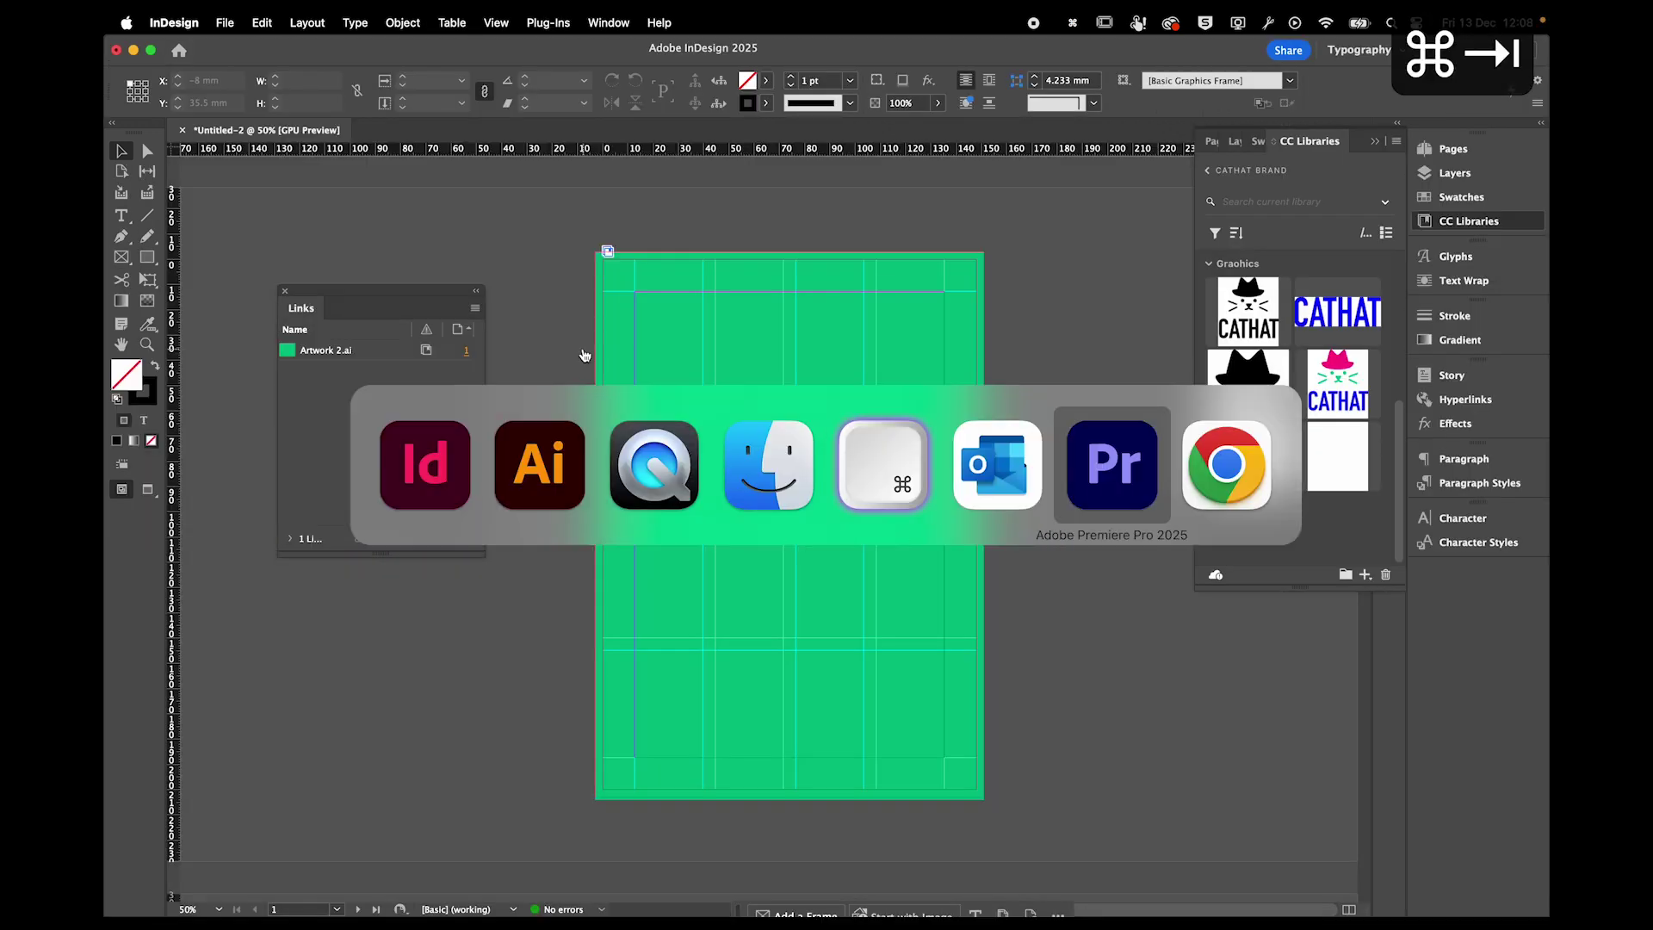
{"action": "key", "text": "super+Tab"}
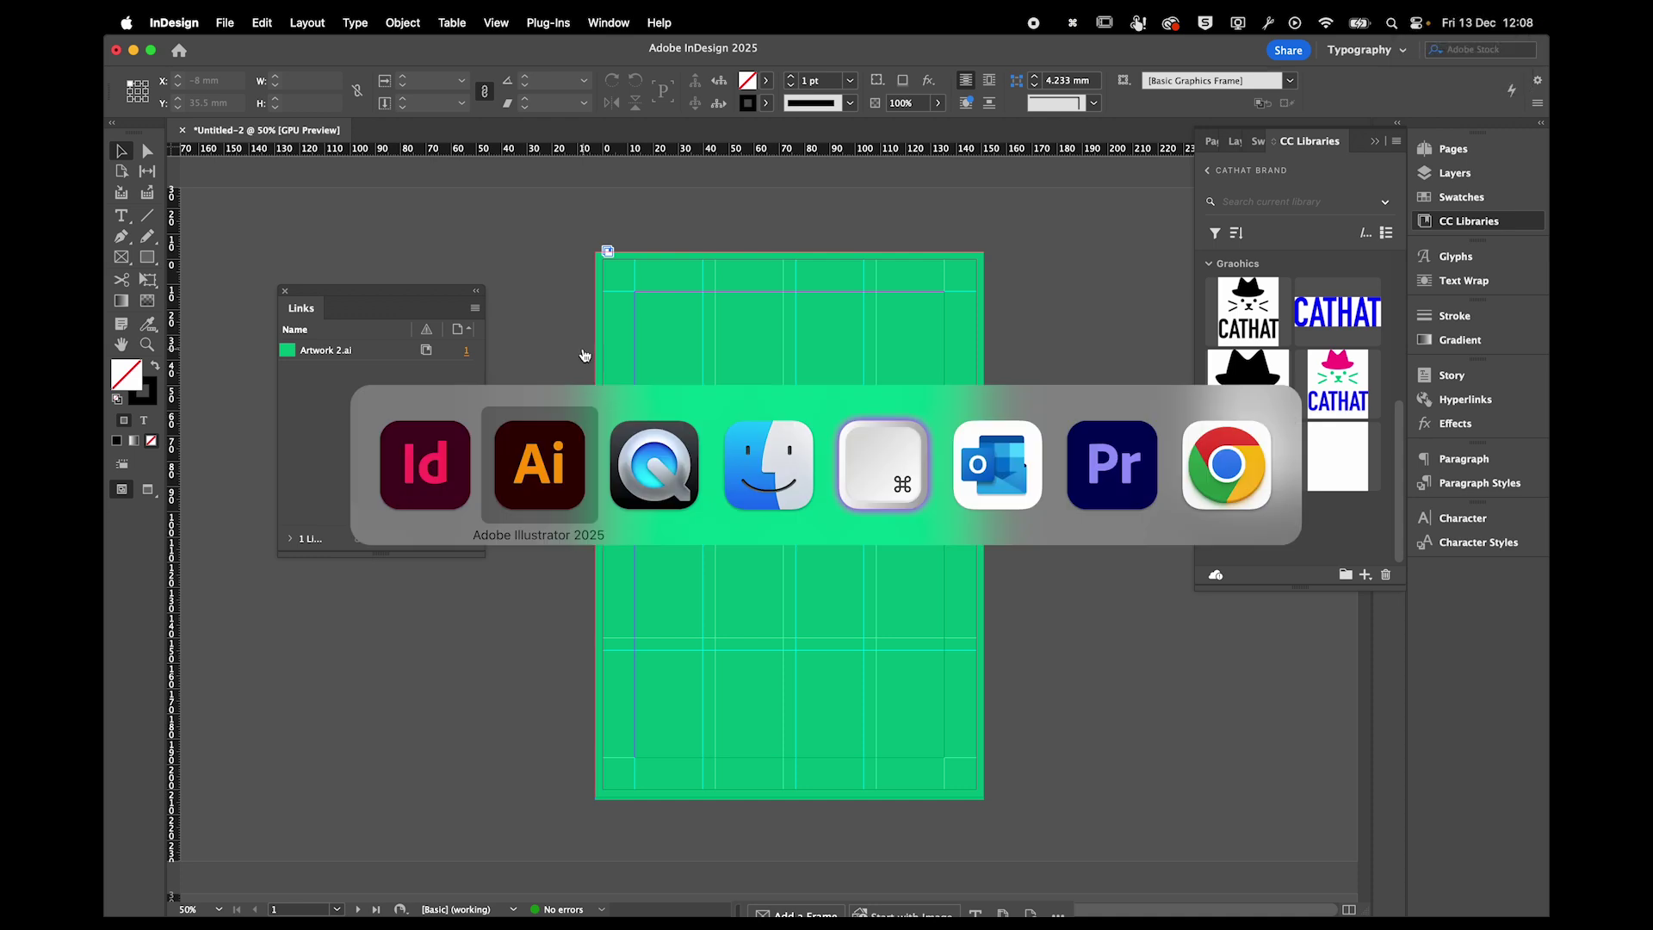
{"action": "key", "text": "super+Tab"}
{"action": "key", "text": "super+grave"}
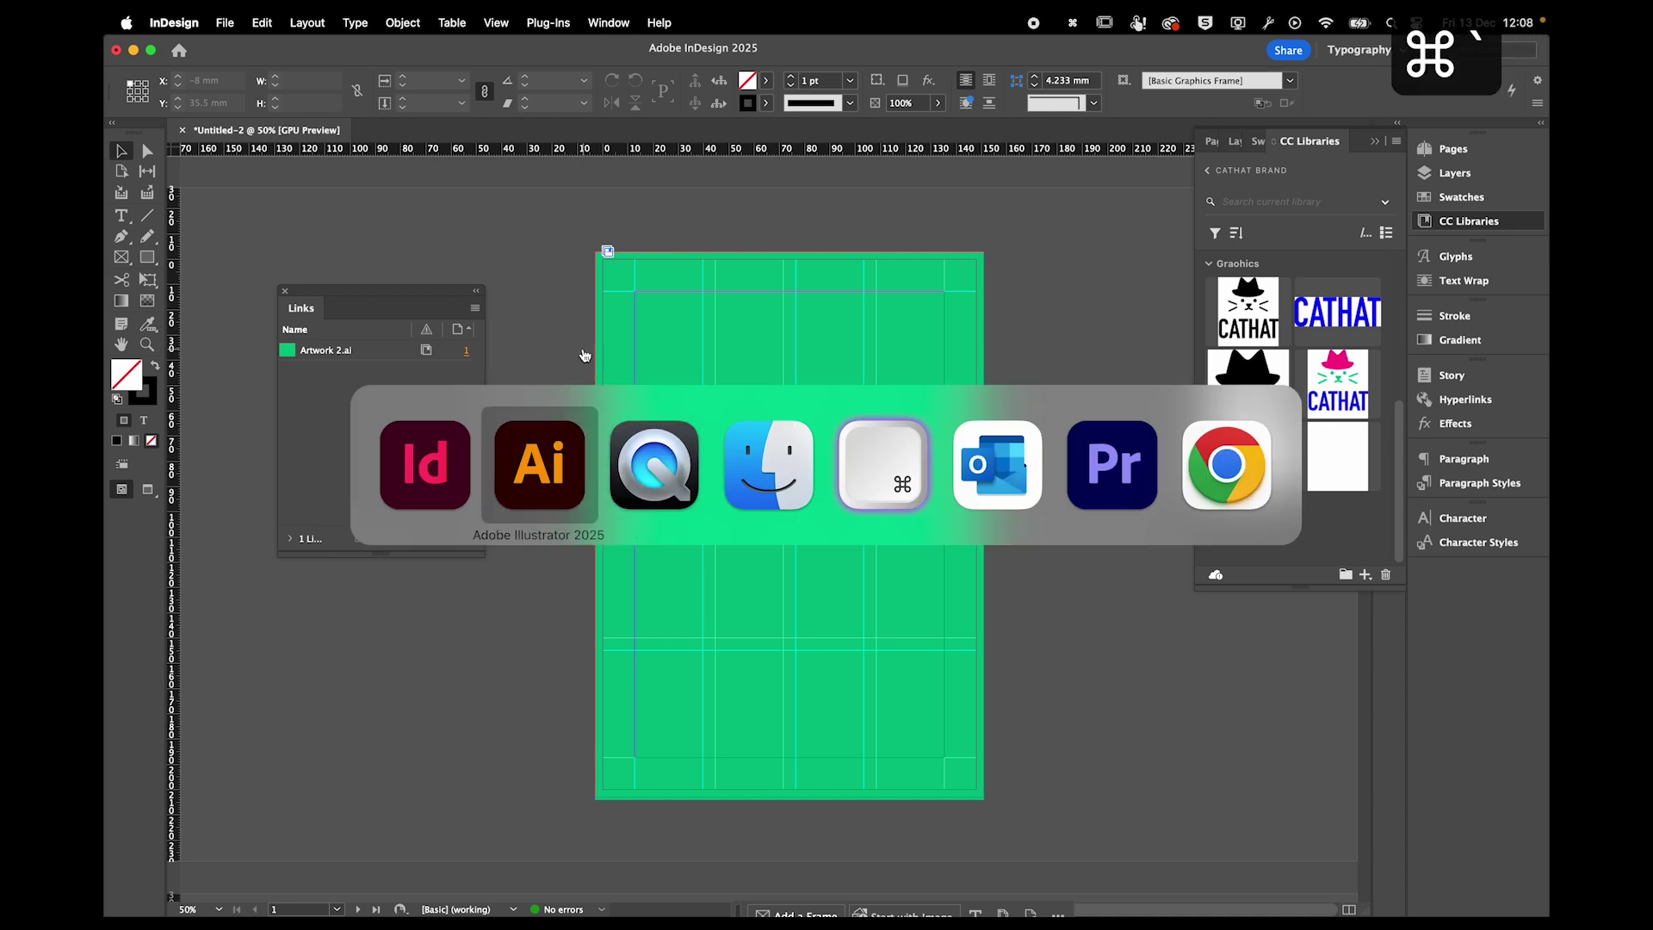
{"action": "key", "text": "super+Tab"}
{"action": "key", "text": "super+grave"}
{"action": "key", "text": "super+Tab"}
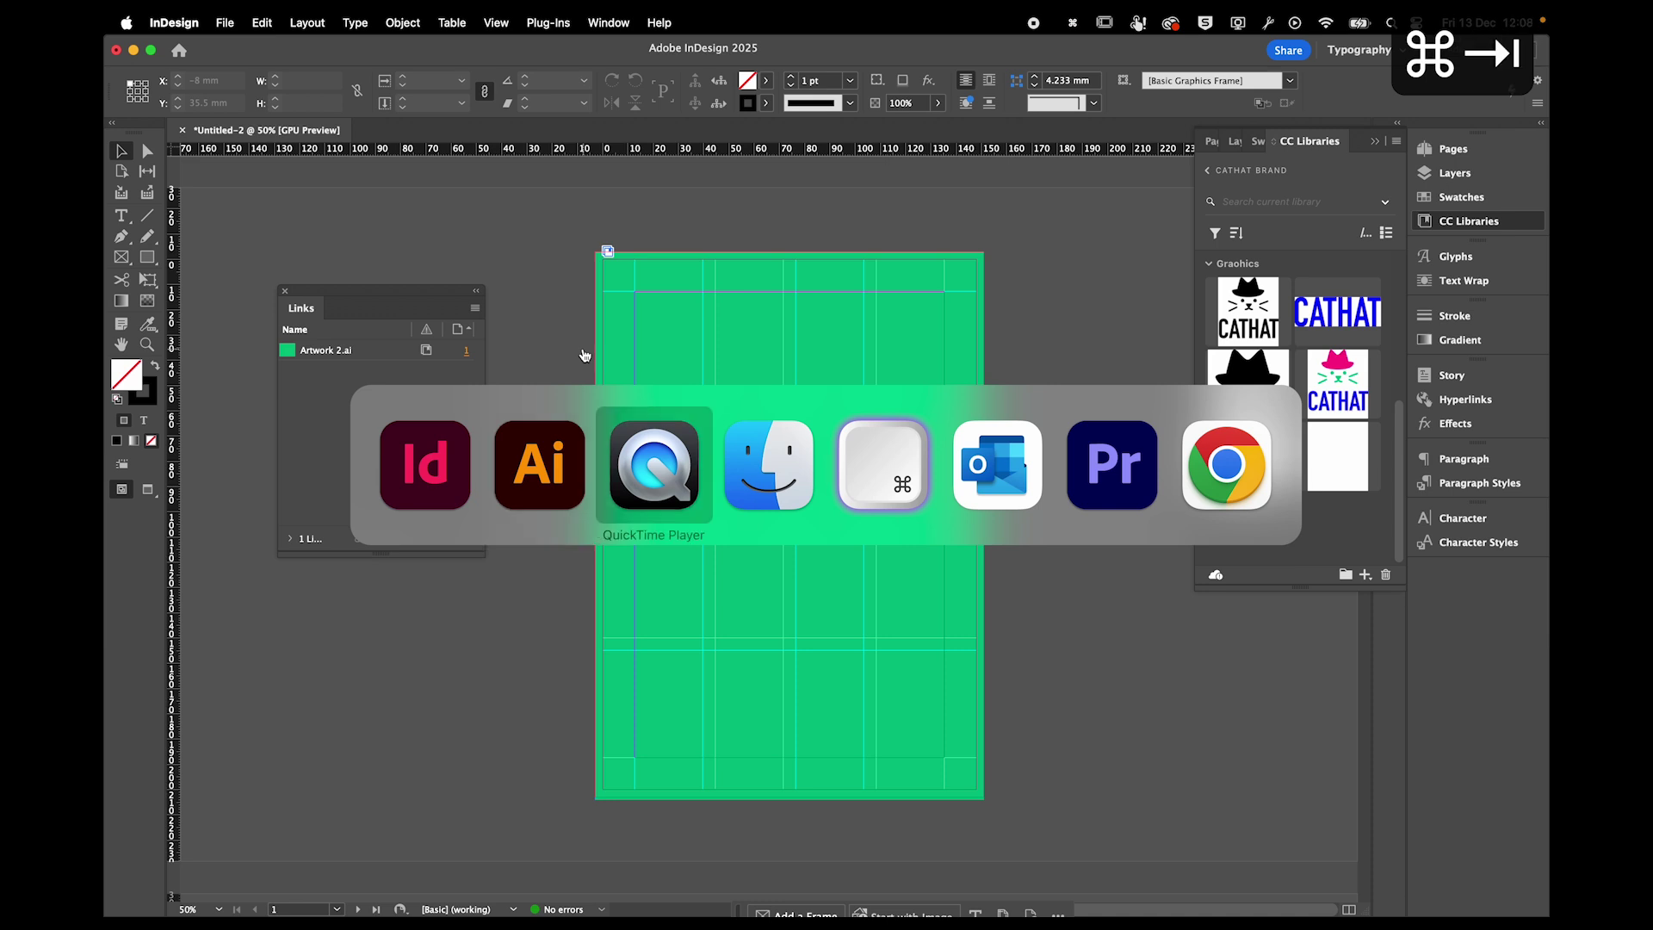
{"action": "key", "text": "super+grave"}
{"action": "key", "text": "super+Tab"}
{"action": "key", "text": "super+grave"}
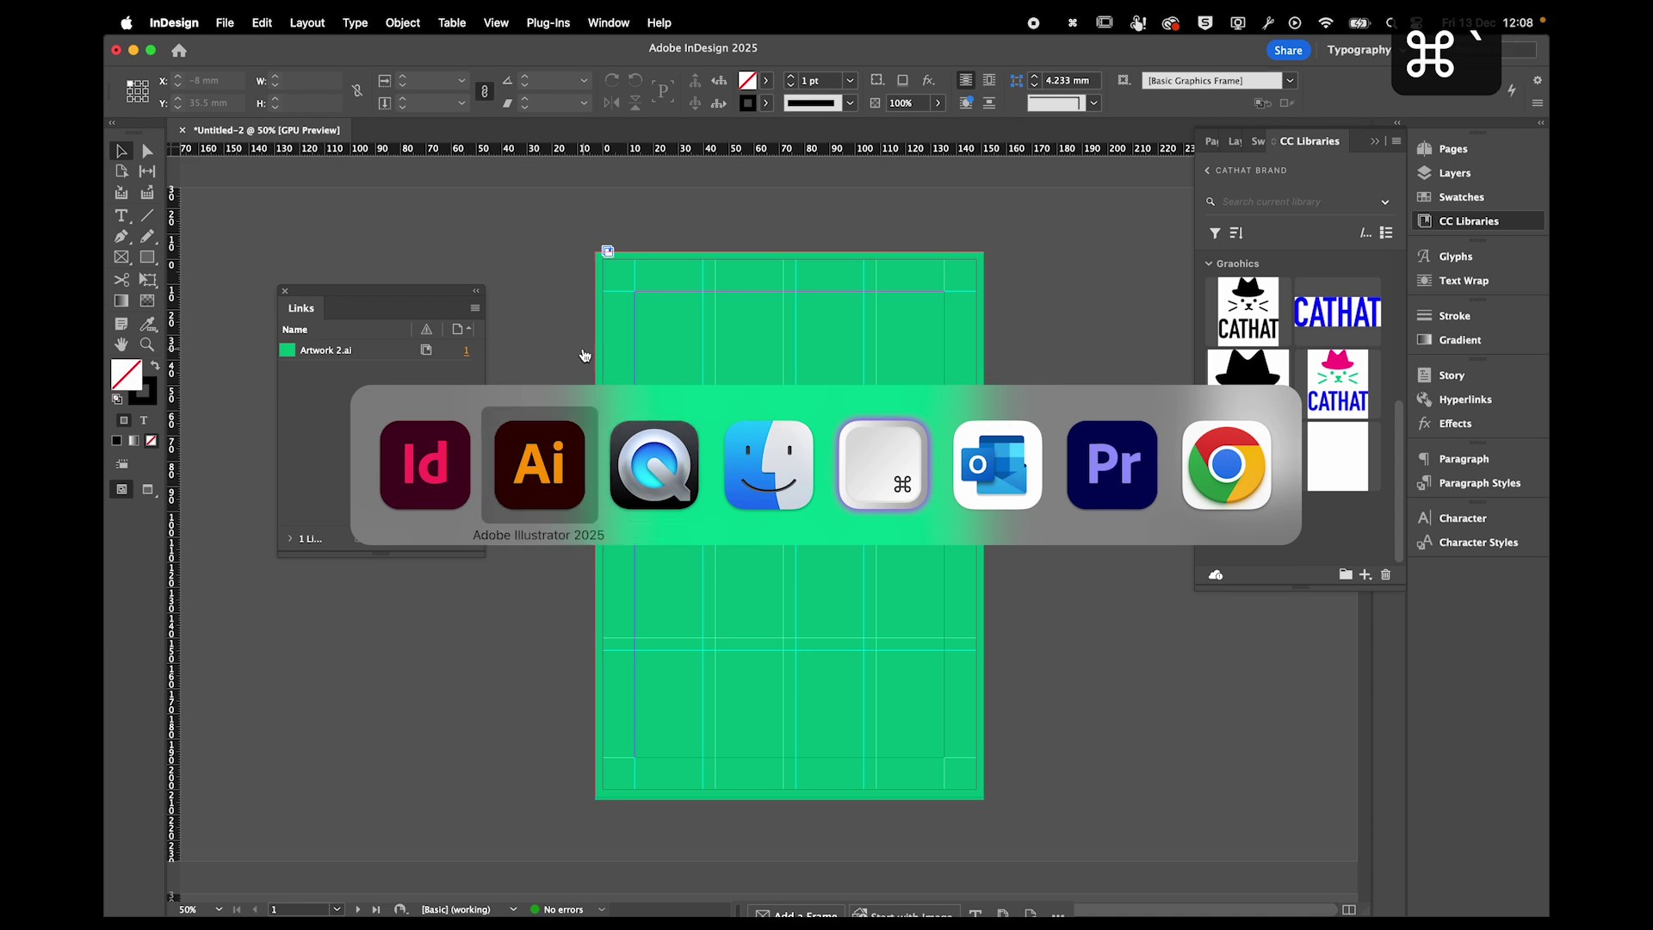
{"action": "key", "text": "super+grave"}
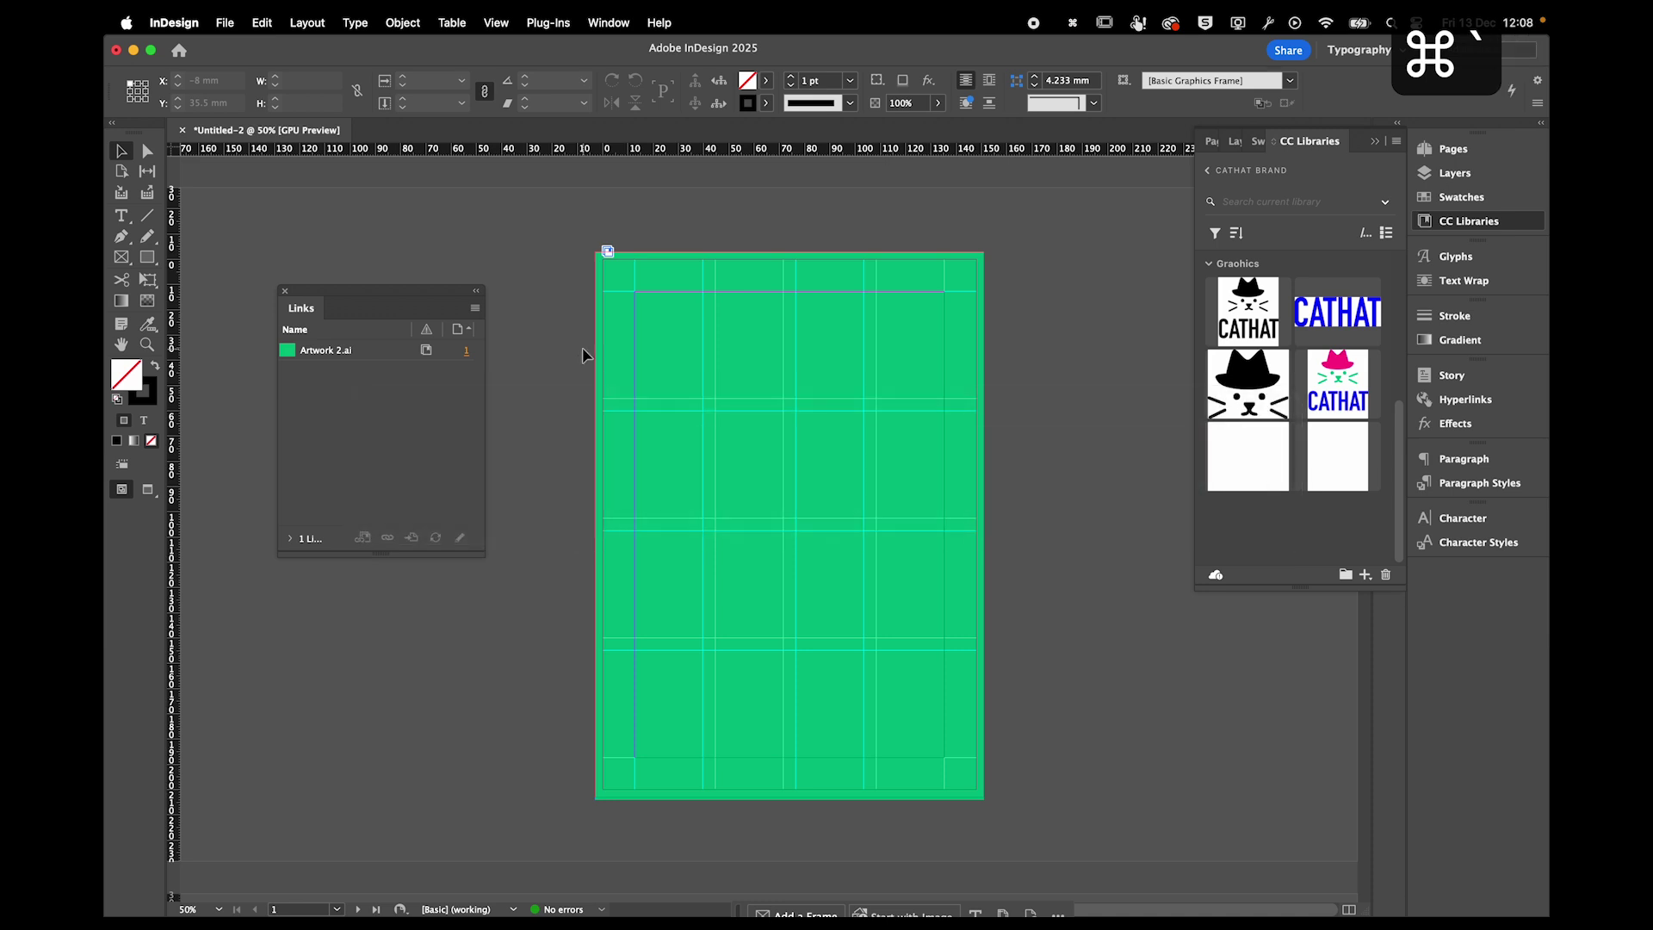
Paste the outlined blue CATHAT wordmark onto the green page and move it to about X 20 mm, Y 114 mm.
{"action": "key", "text": "super+v"}
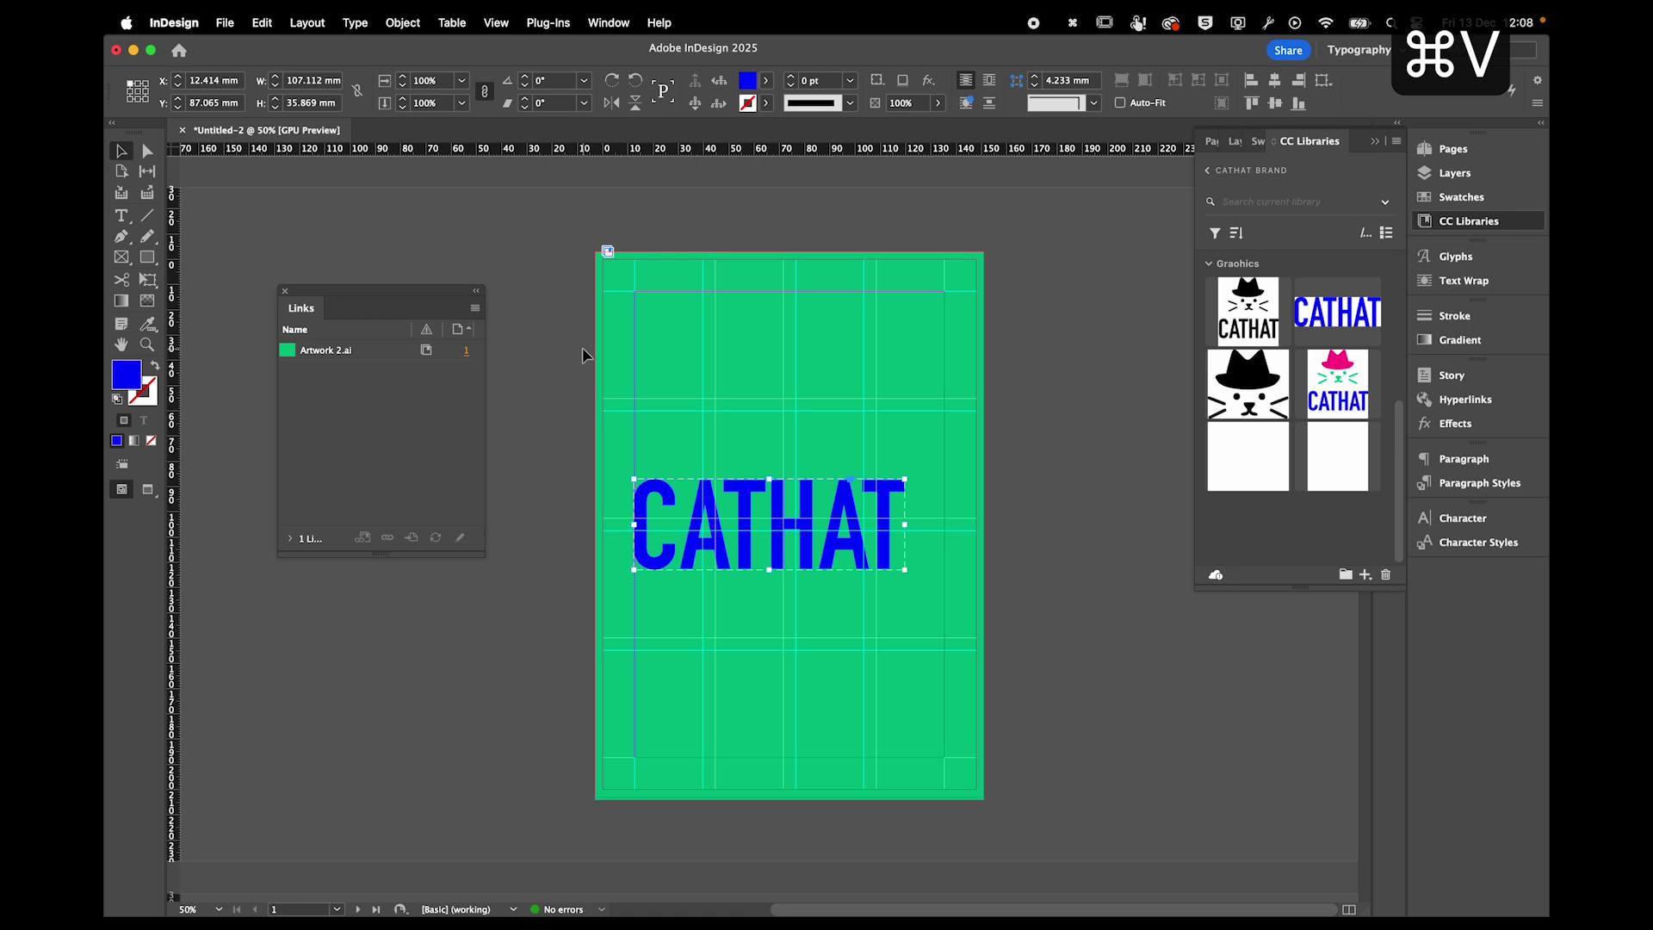
{"action": "left_click_drag", "start_coordinate": [748, 554], "coordinate": [771, 622]}
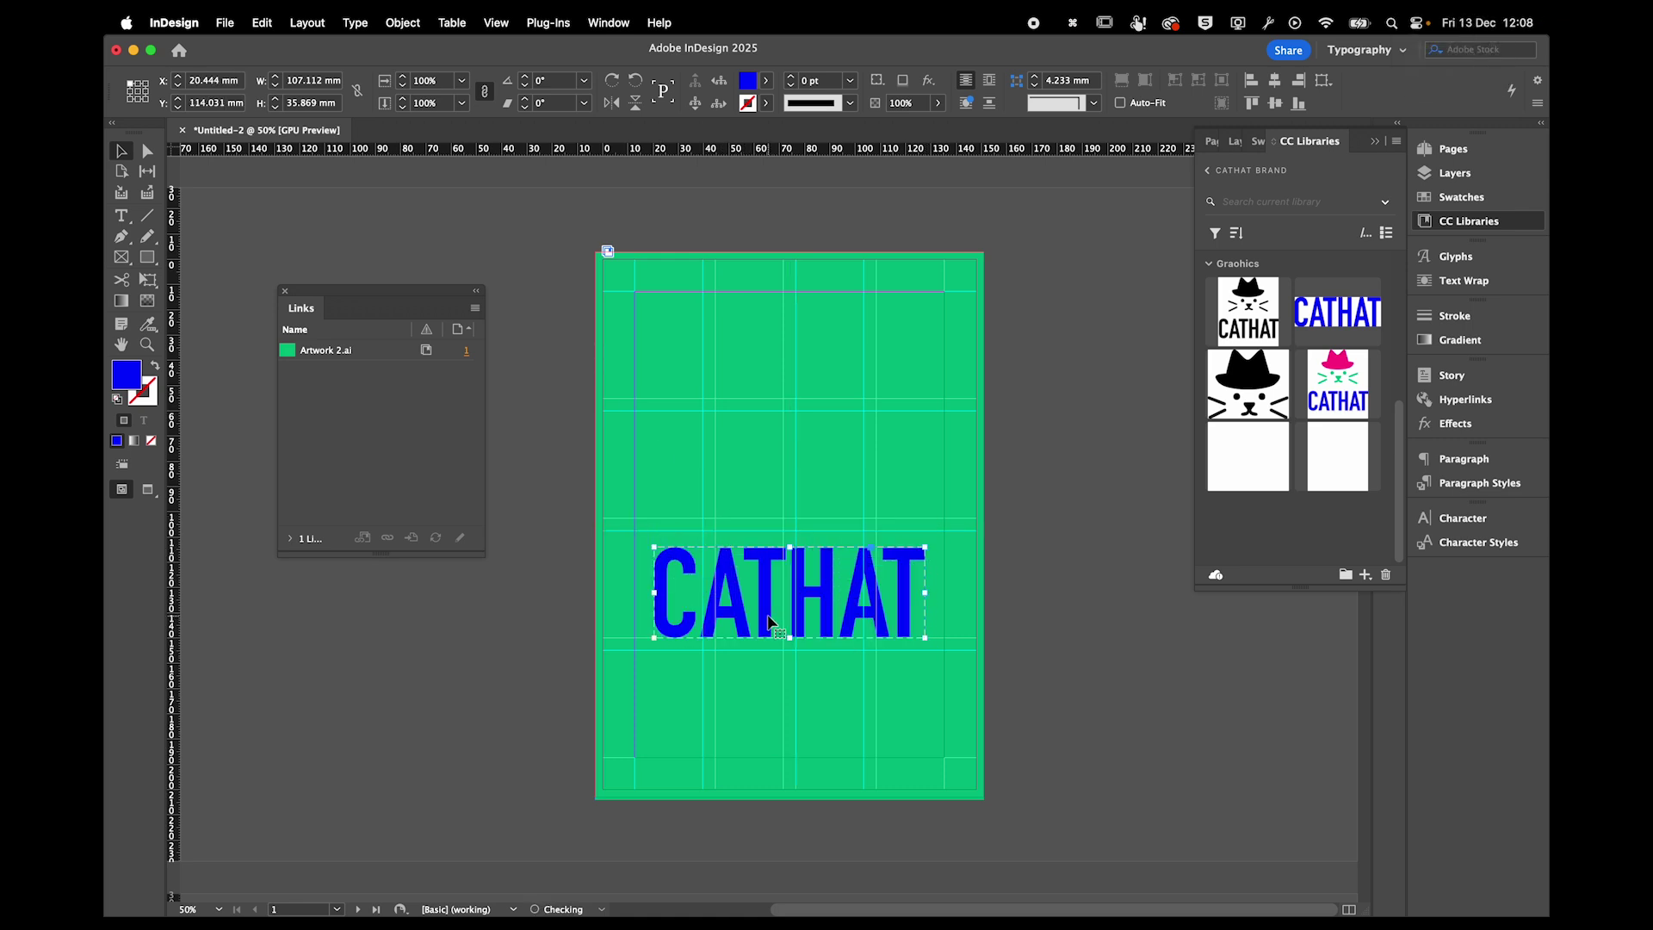
Copy the pink-hatted cat icon with the white face from Illustrator's green logo variation and place it above the wordmark in InDesign.
{"action": "key", "text": "super+Tab"}
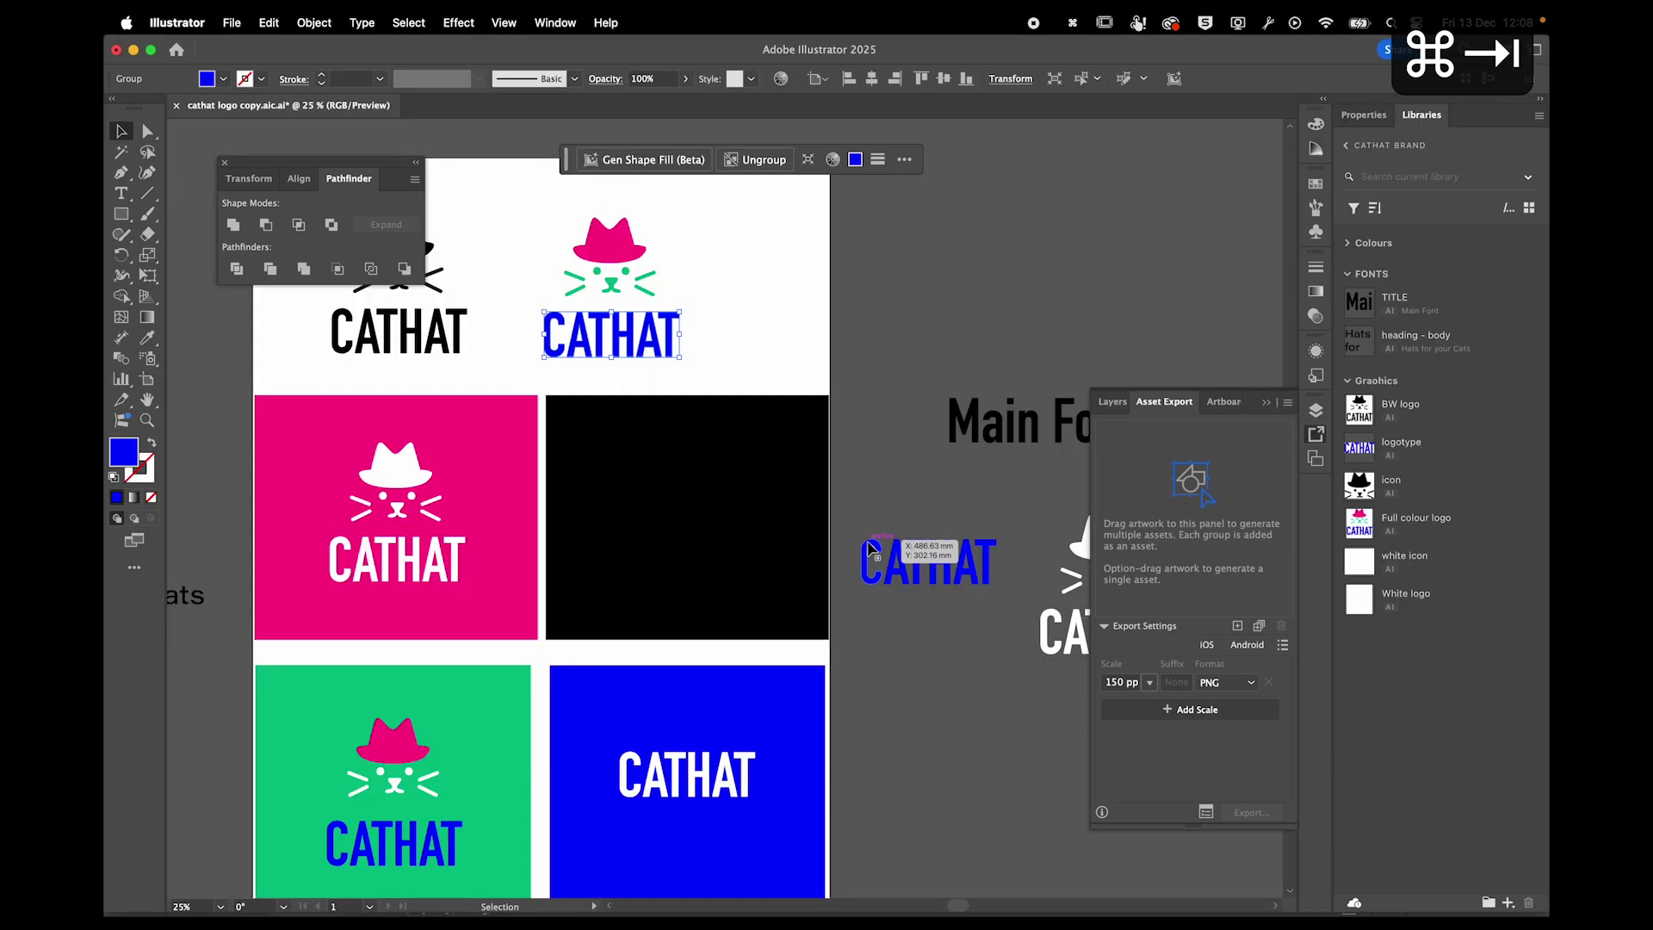
{"action": "left_click", "coordinate": [662, 288]}
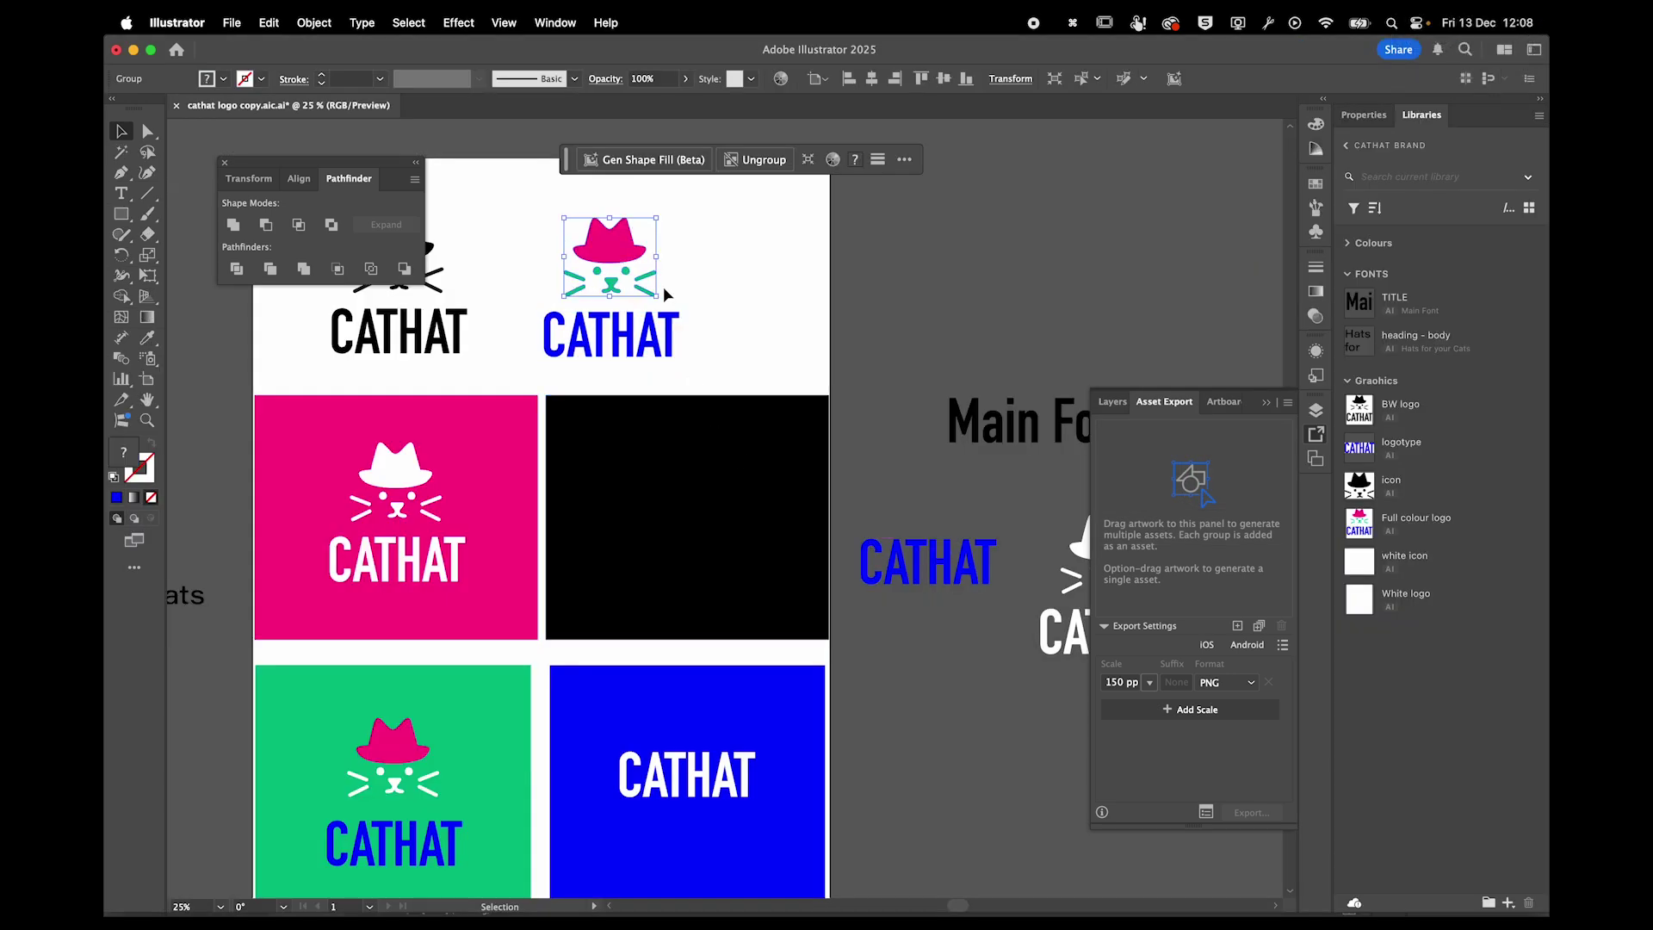
{"action": "left_click", "coordinate": [394, 786]}
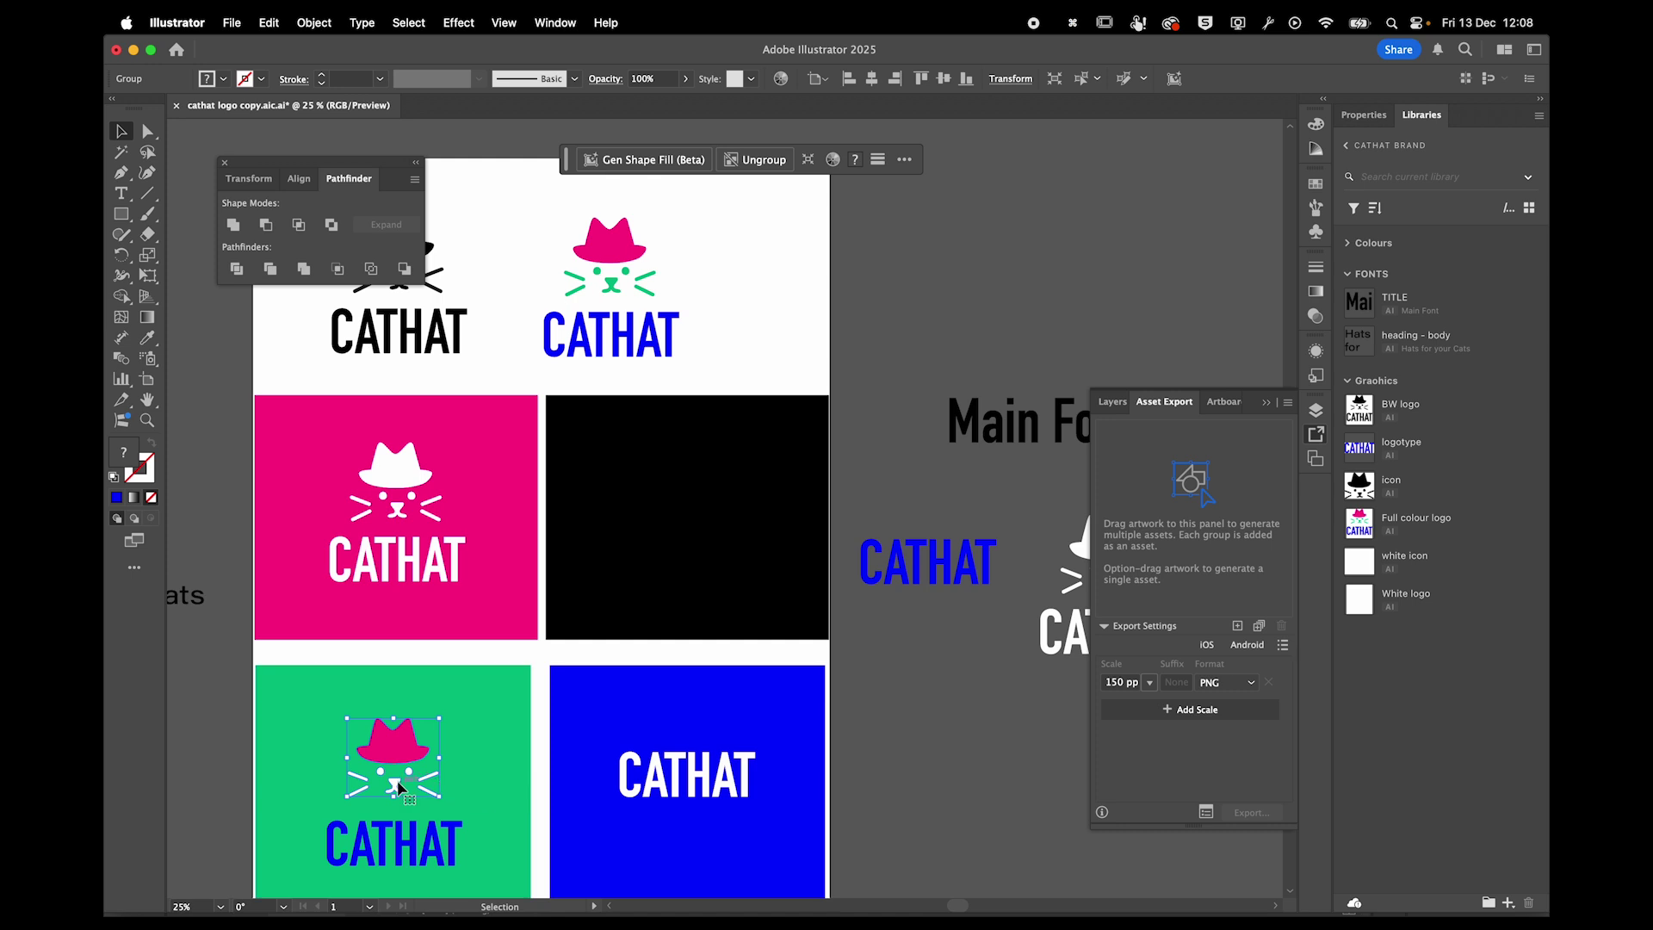
{"action": "key", "text": "super+c"}
{"action": "key", "text": "super+Tab"}
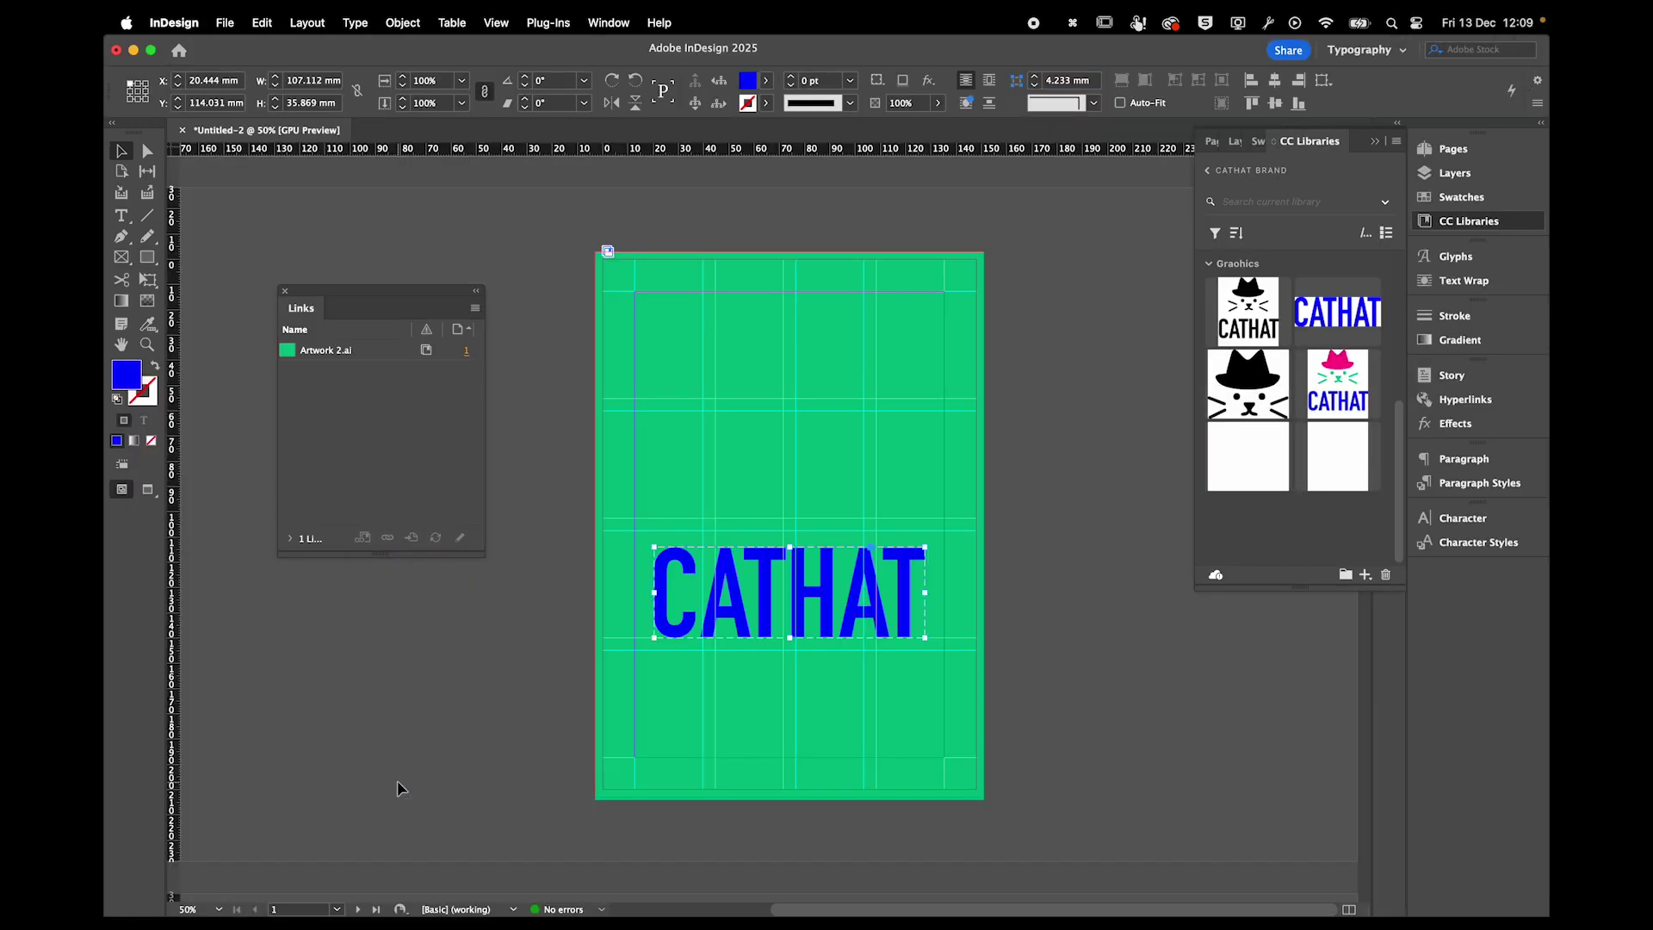
{"action": "key", "text": "super+v"}
{"action": "left_click_drag", "start_coordinate": [763, 519], "coordinate": [784, 415]}
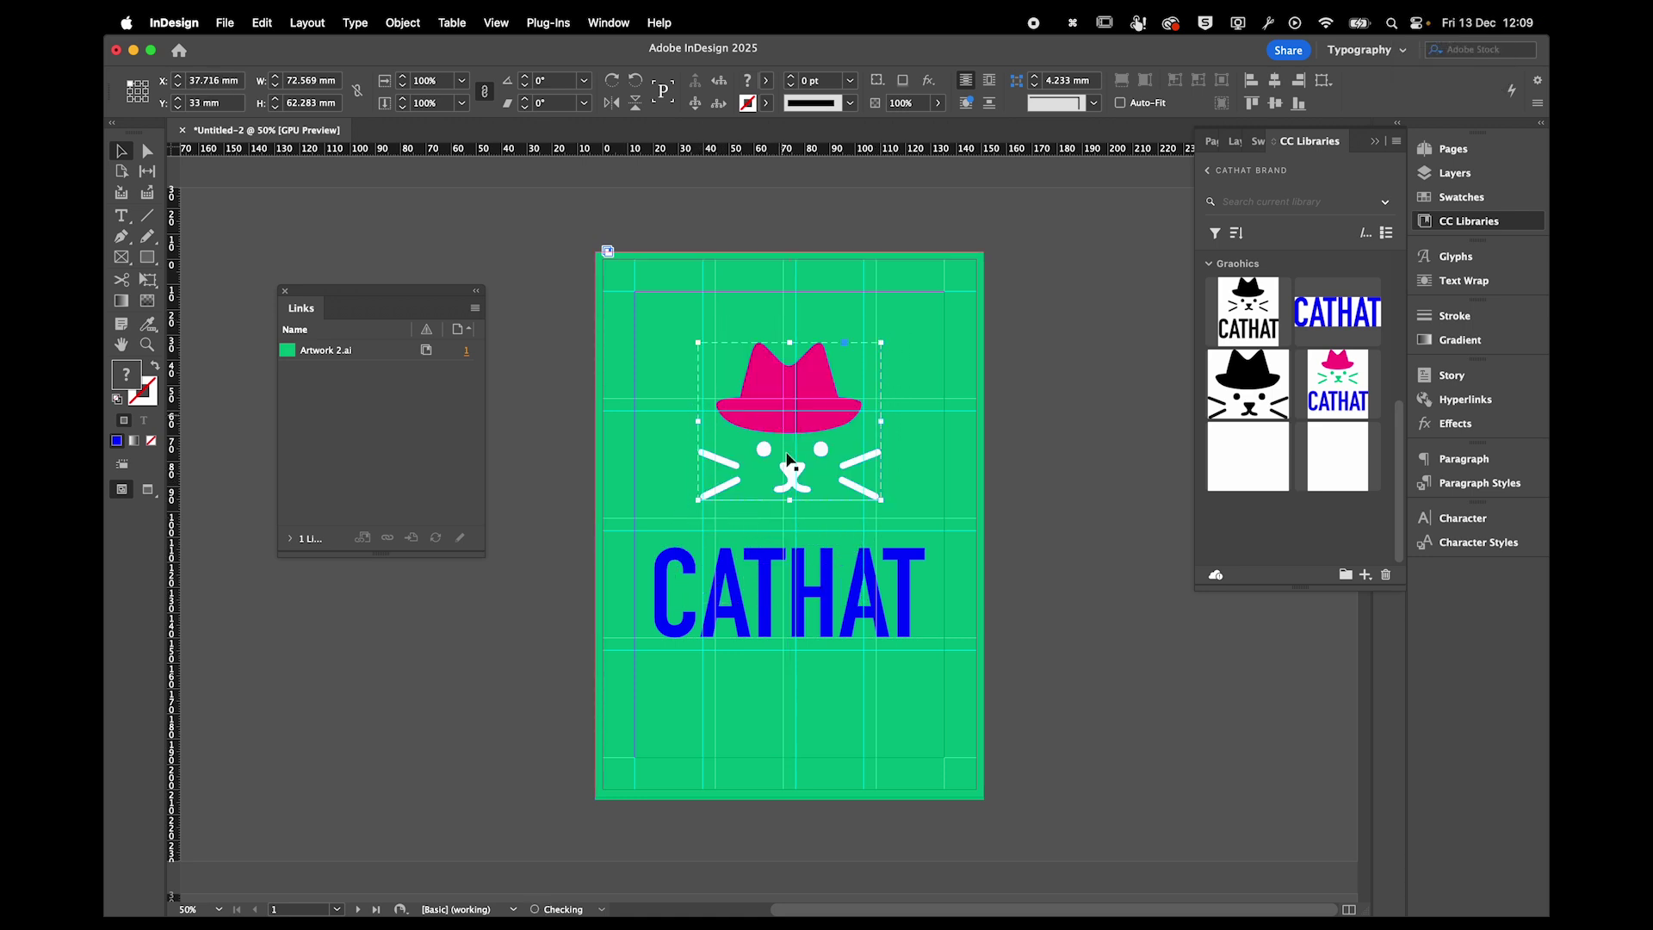
Move the cat icon and the CATHAT wordmark together slightly further down the page.
{"action": "left_click", "coordinate": [805, 594], "text": "shift"}
{"action": "left_click_drag", "start_coordinate": [809, 600], "coordinate": [810, 642]}
{"action": "left_click", "coordinate": [465, 645]}
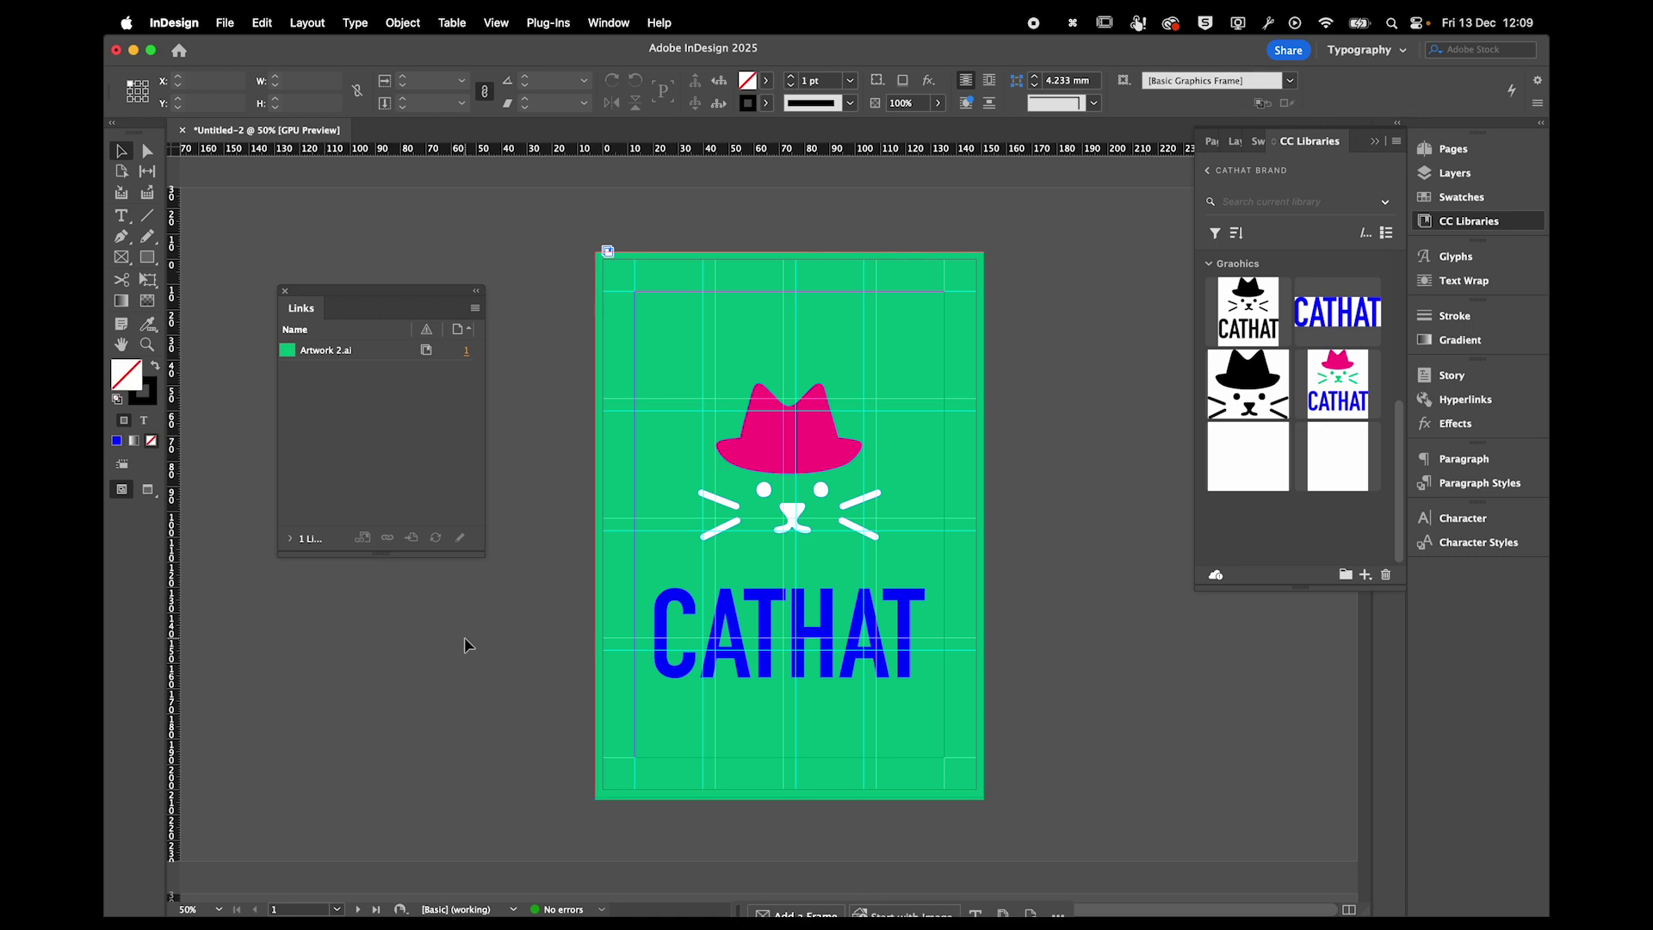
{"action": "key", "text": "t"}
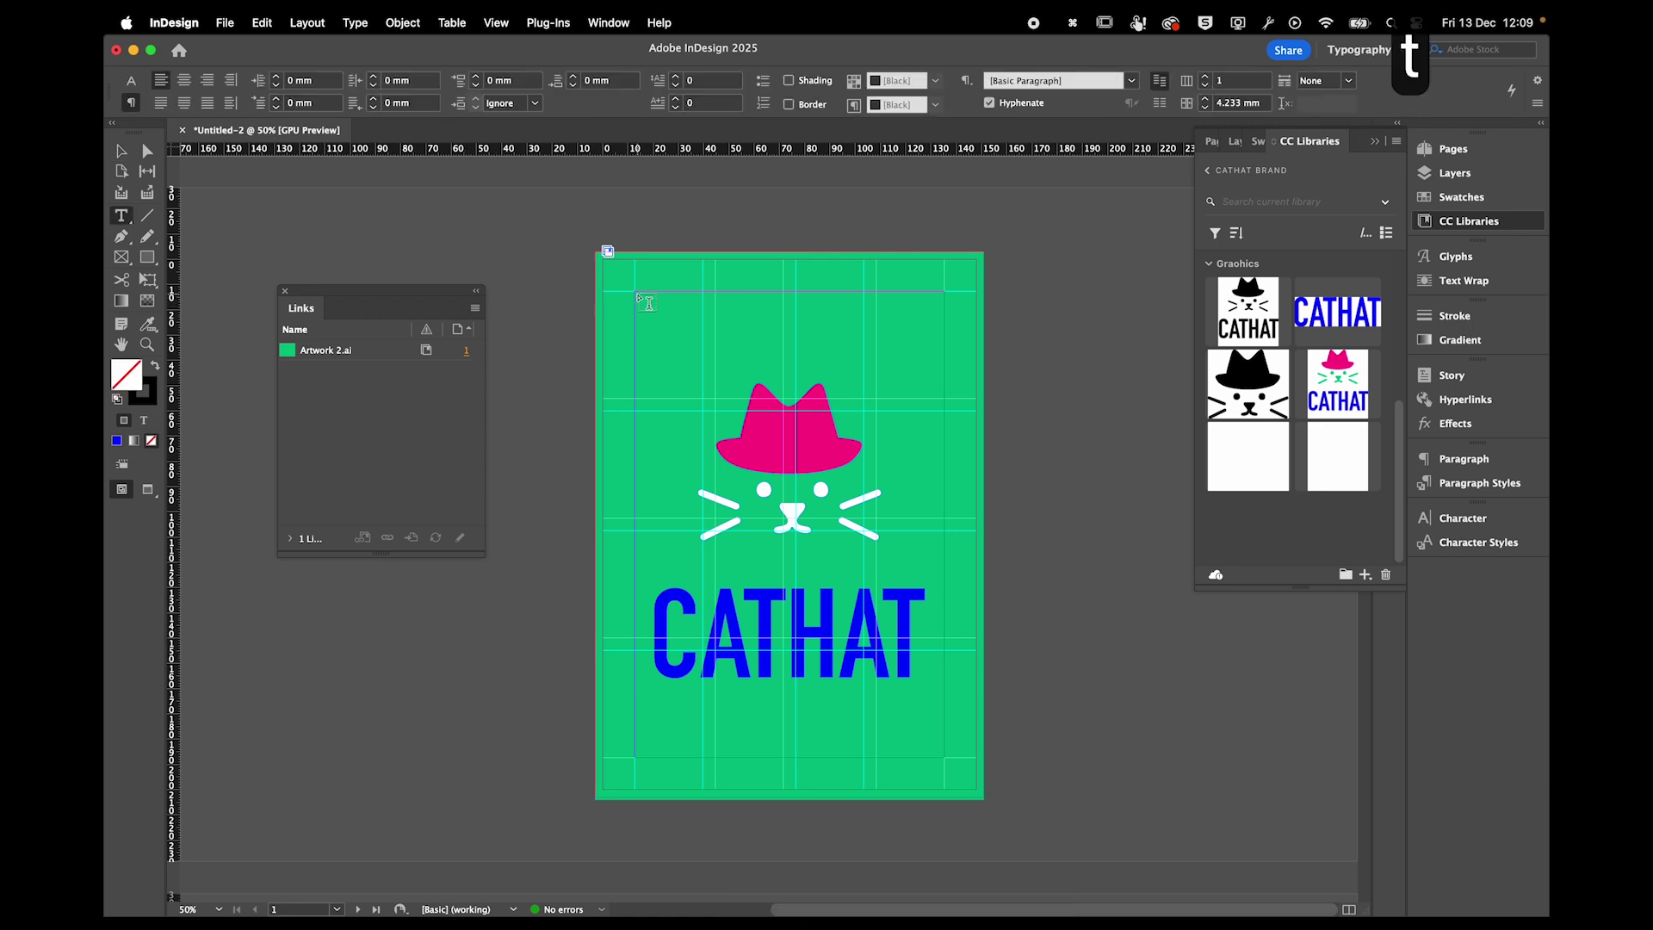
{"action": "left_click_drag", "start_coordinate": [645, 302], "coordinate": [950, 342]}
{"action": "key", "text": "super+z"}
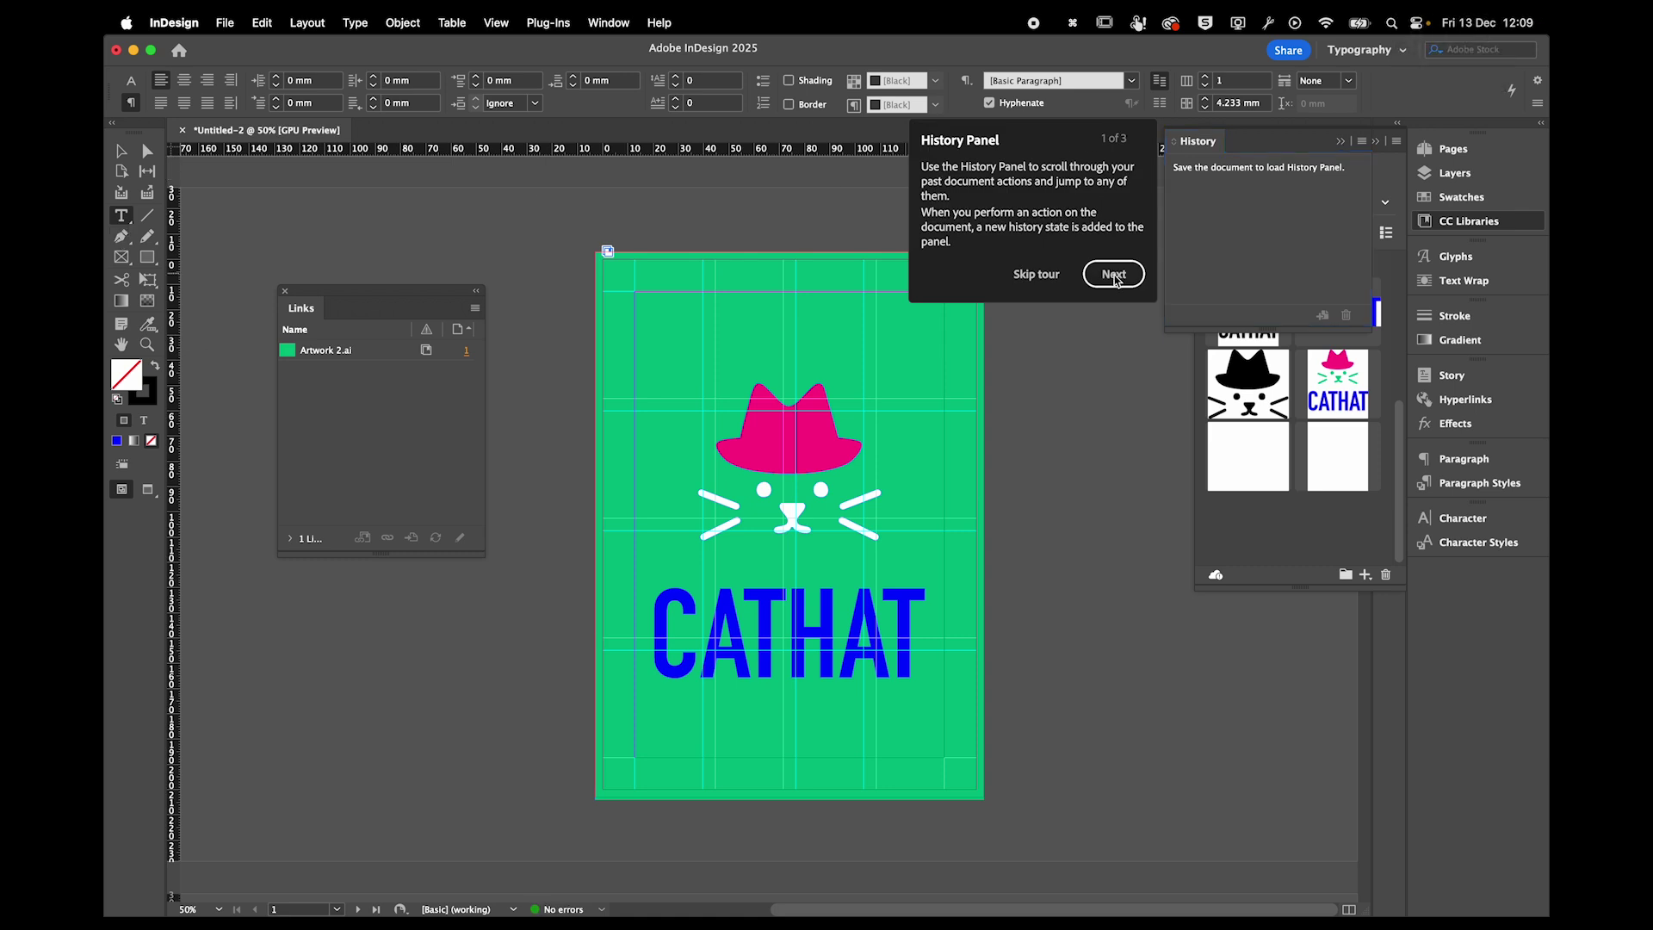
{"action": "left_click", "coordinate": [1035, 277]}
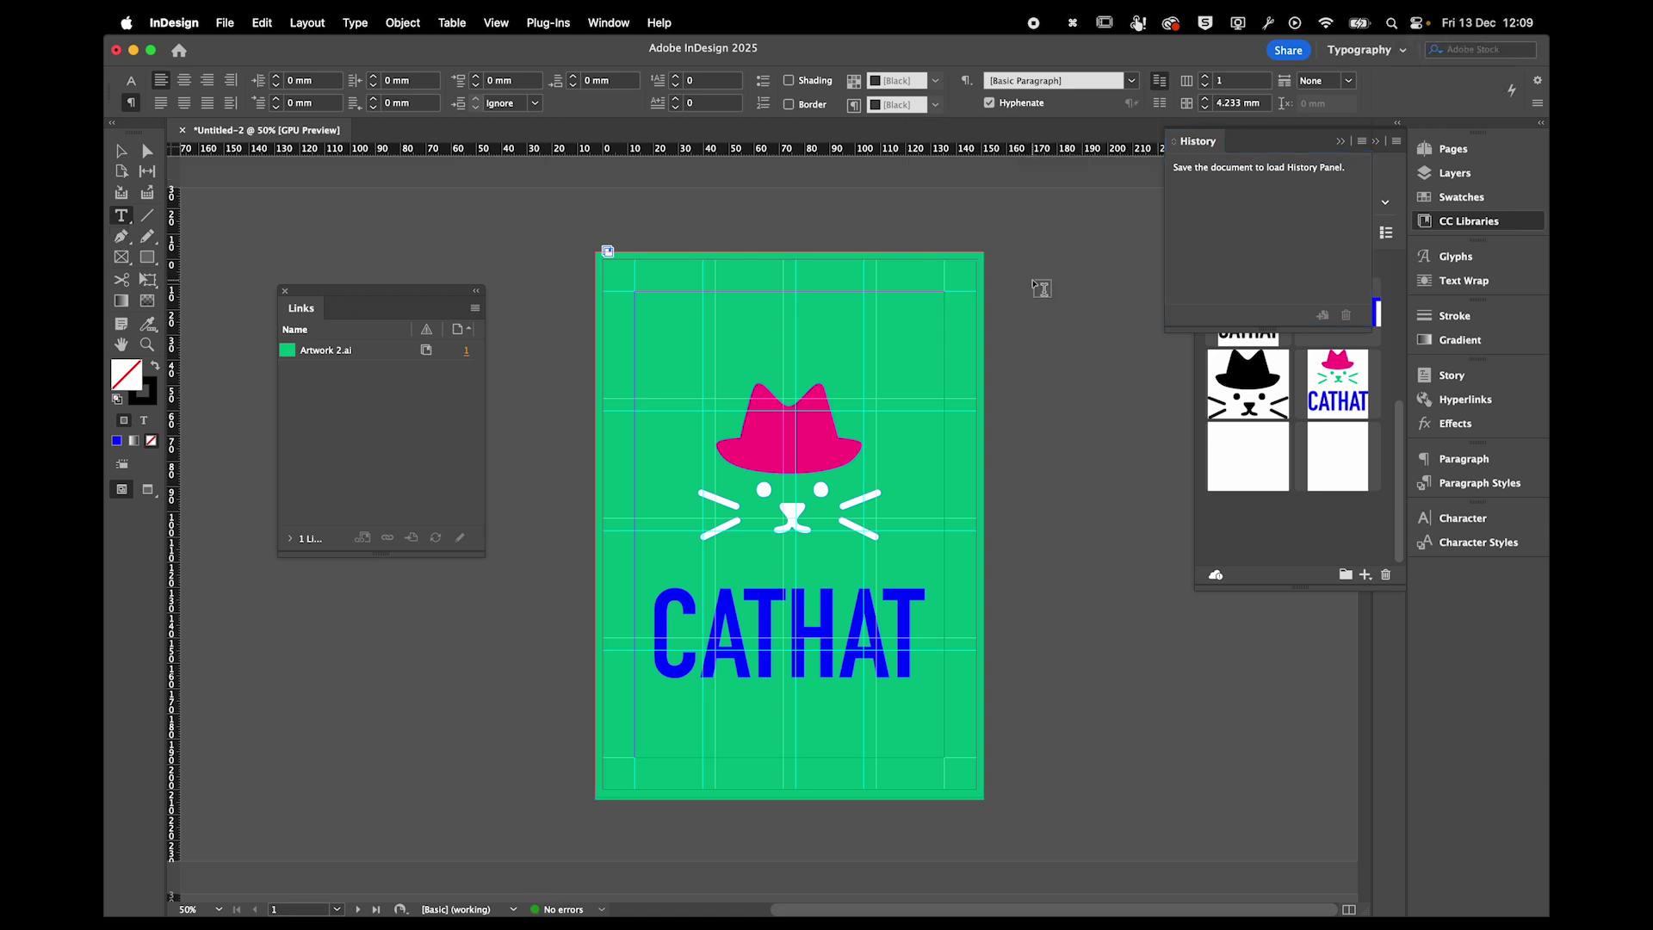
Add a text frame about 123 x 36 mm at the upper page margins containing "Hats for your Cat".
{"action": "left_click", "coordinate": [124, 217]}
{"action": "left_click_drag", "start_coordinate": [635, 294], "coordinate": [942, 380]}
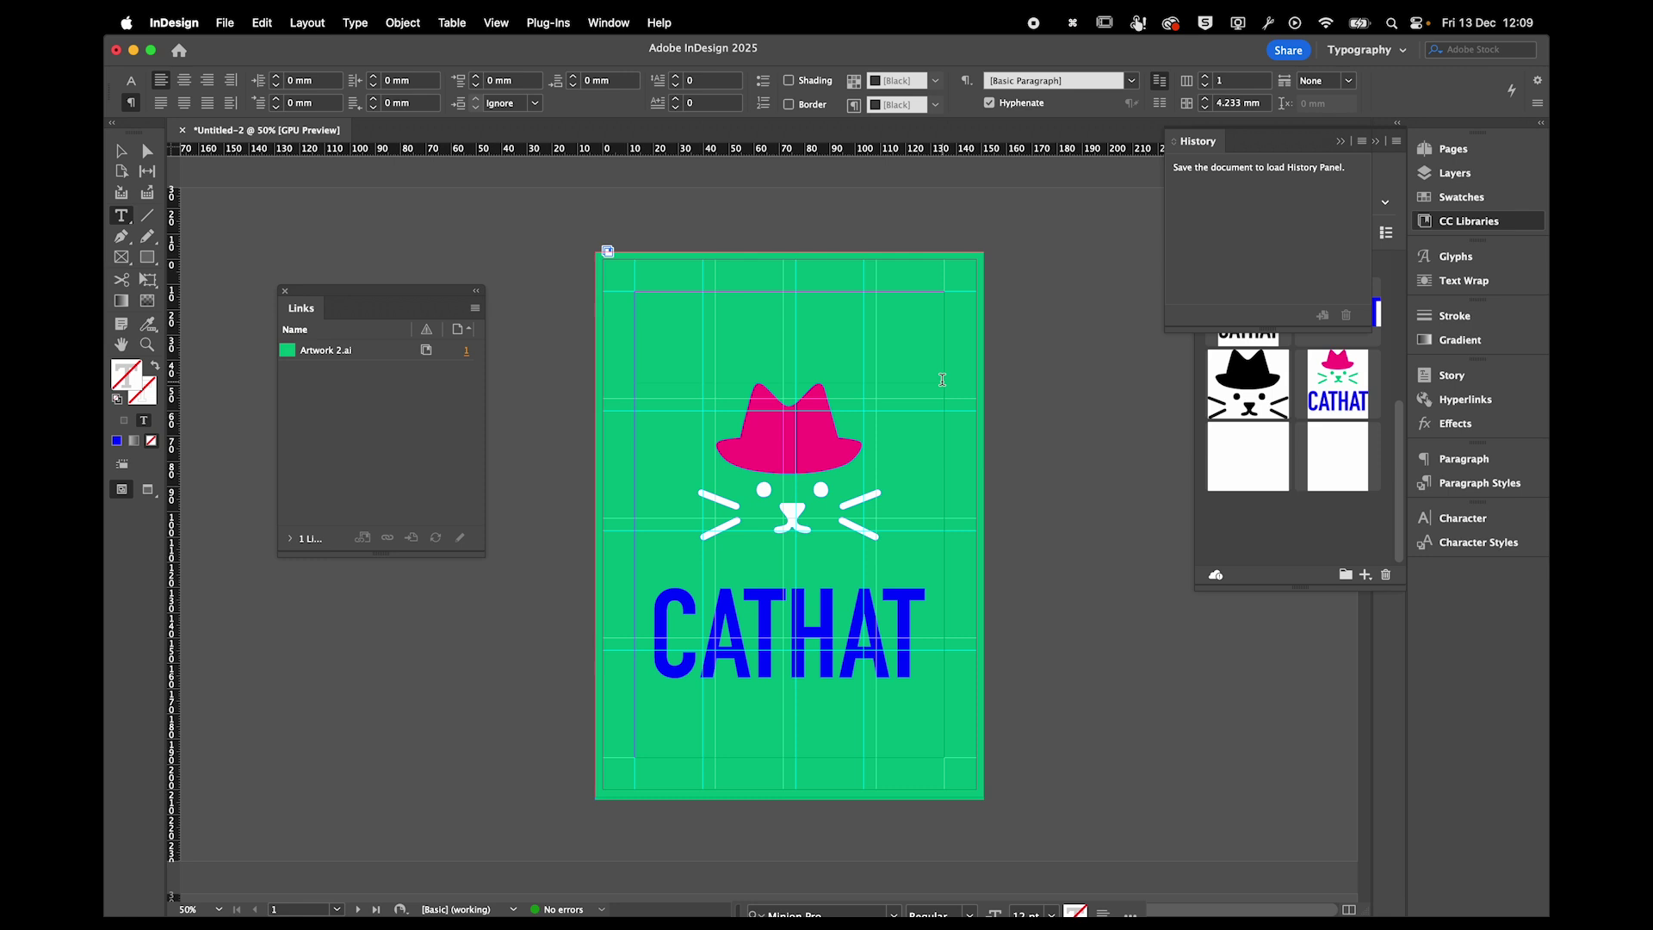
{"action": "type", "text": "Hats for"}
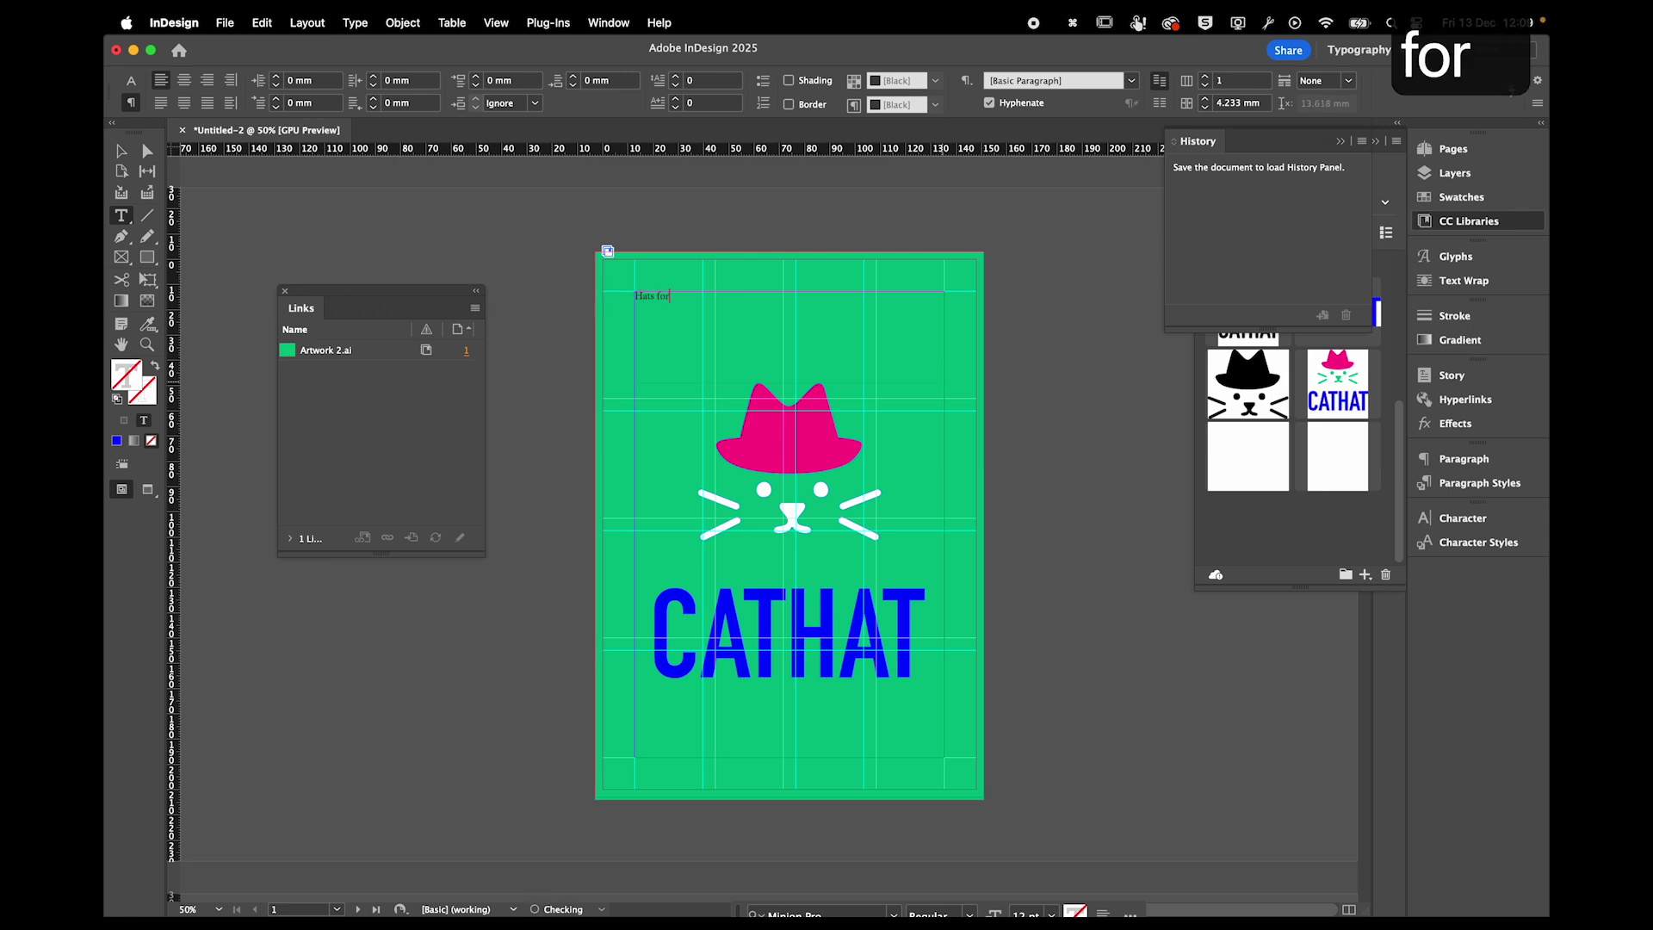
{"action": "type", "text": " your Cat"}
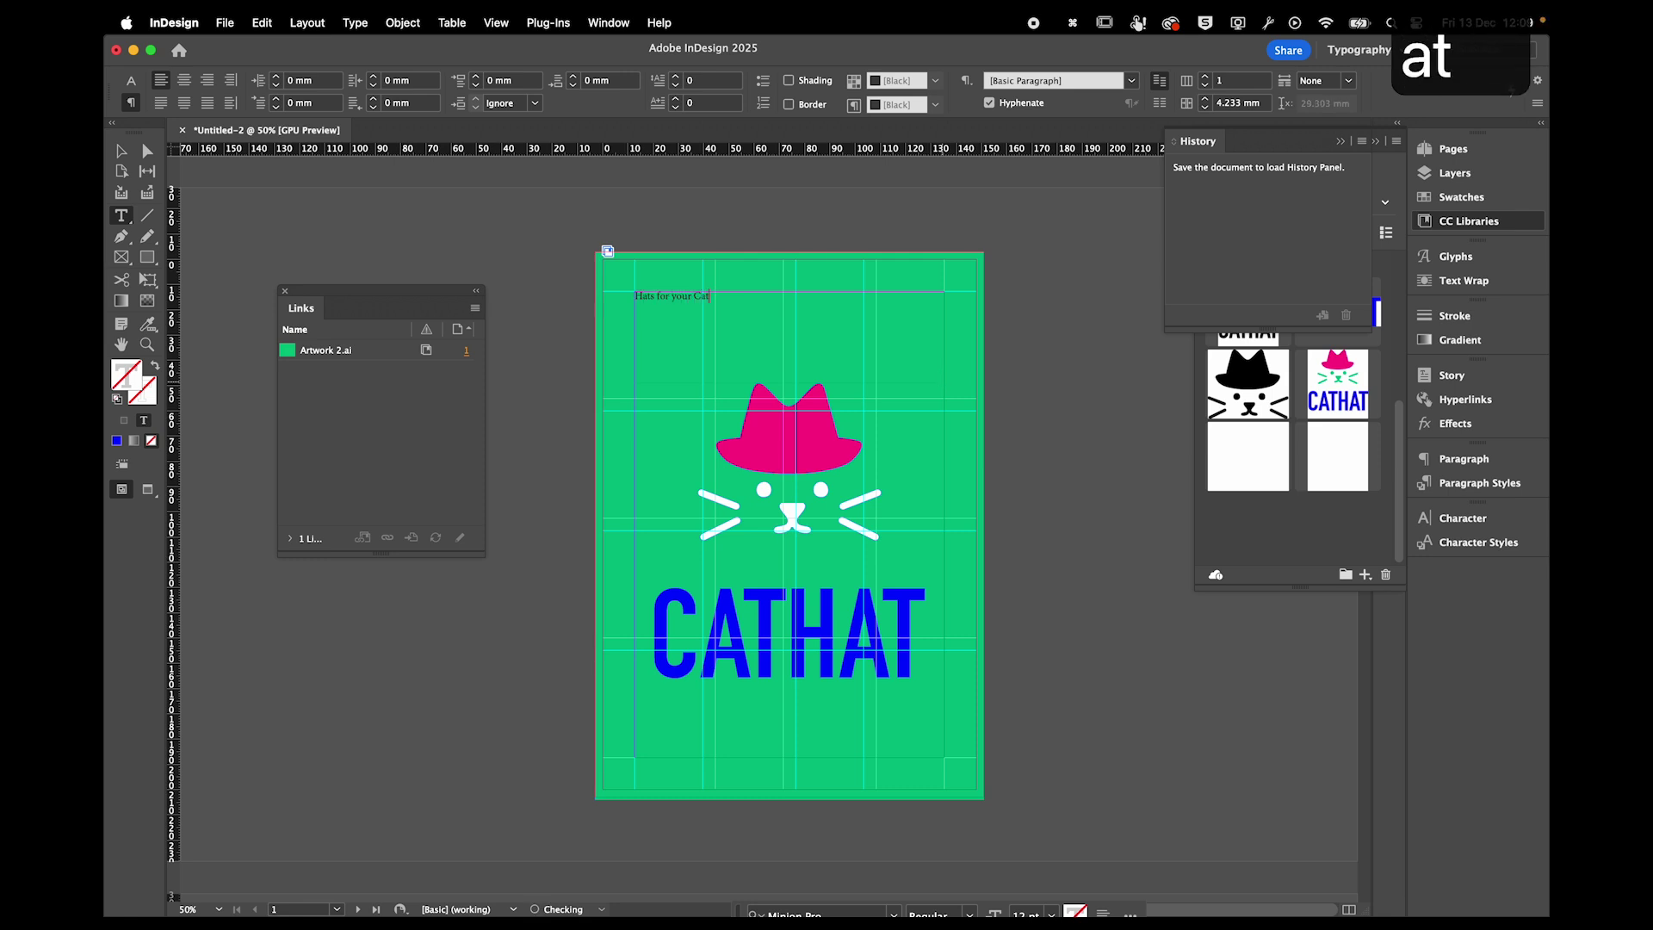
{"action": "key", "text": "Escape"}
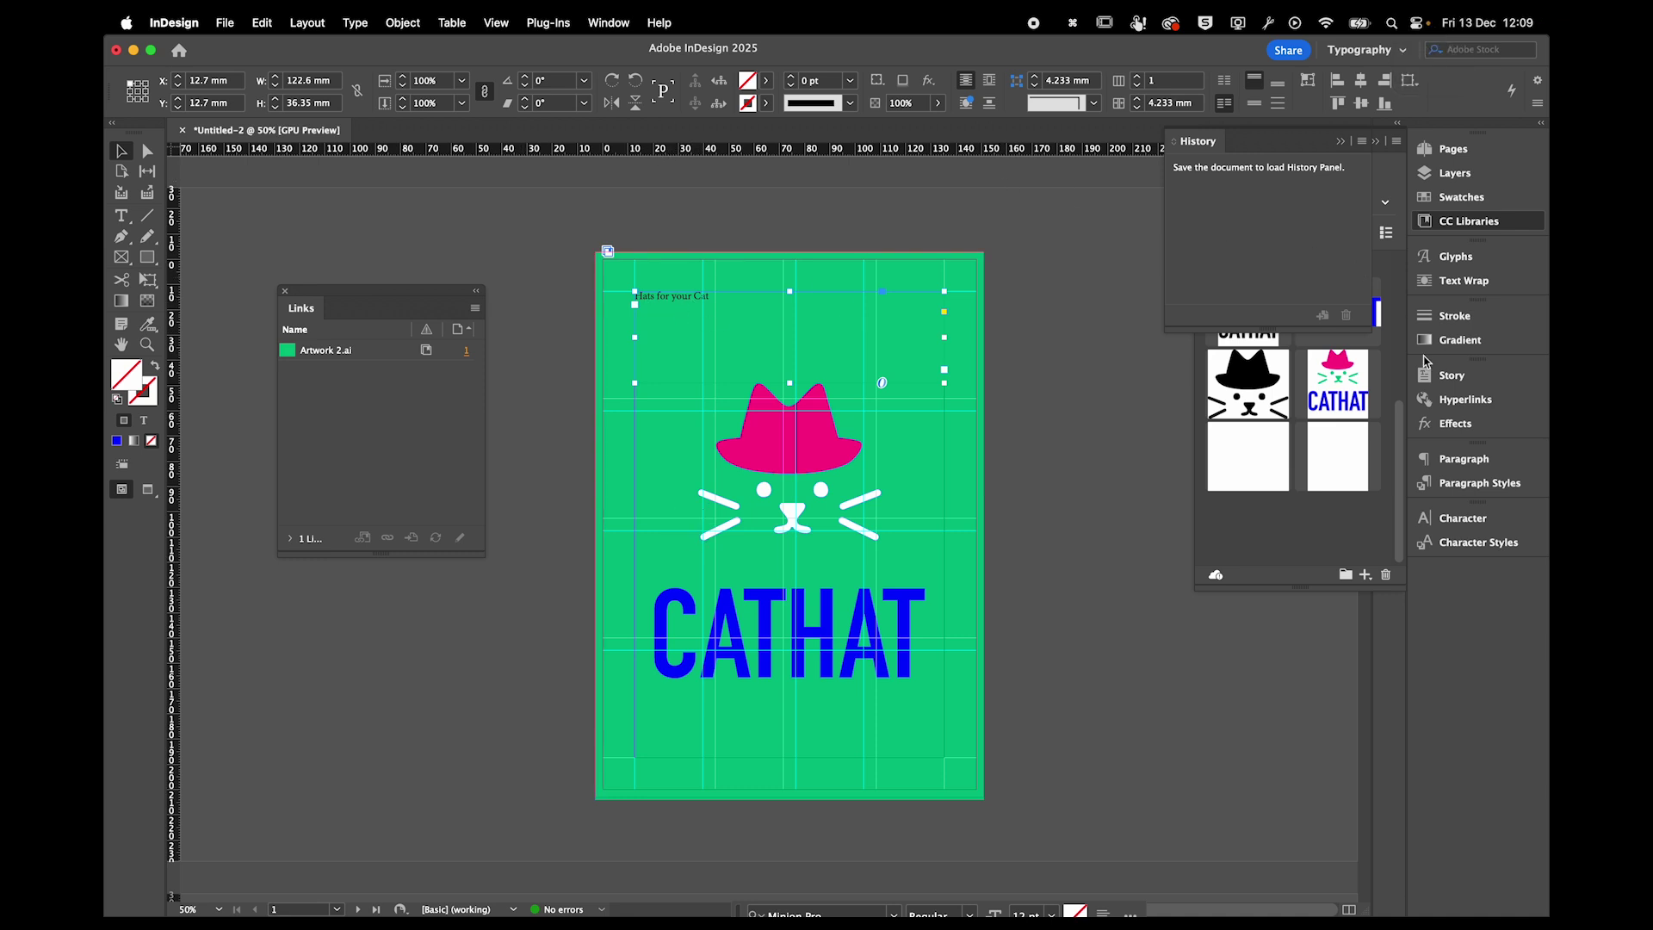
Open the character formatting settings for the "Hats for your Cat" frame and review where the type-related panels are found.
{"action": "left_click", "coordinate": [1463, 518]}
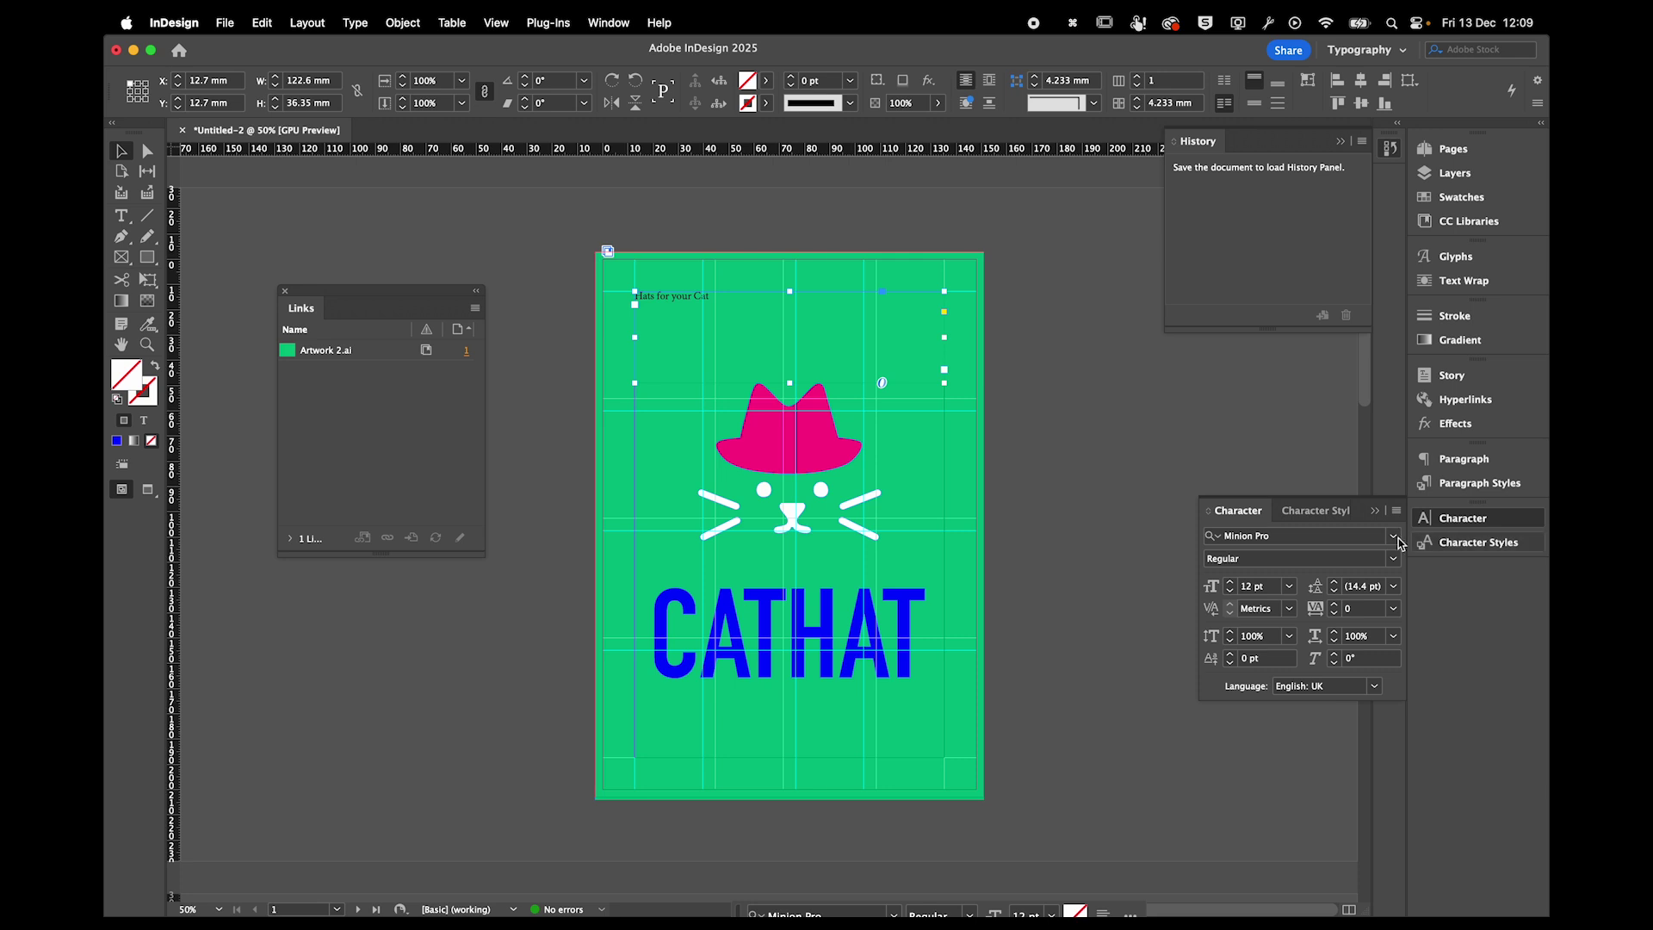
{"action": "left_click", "coordinate": [593, 26]}
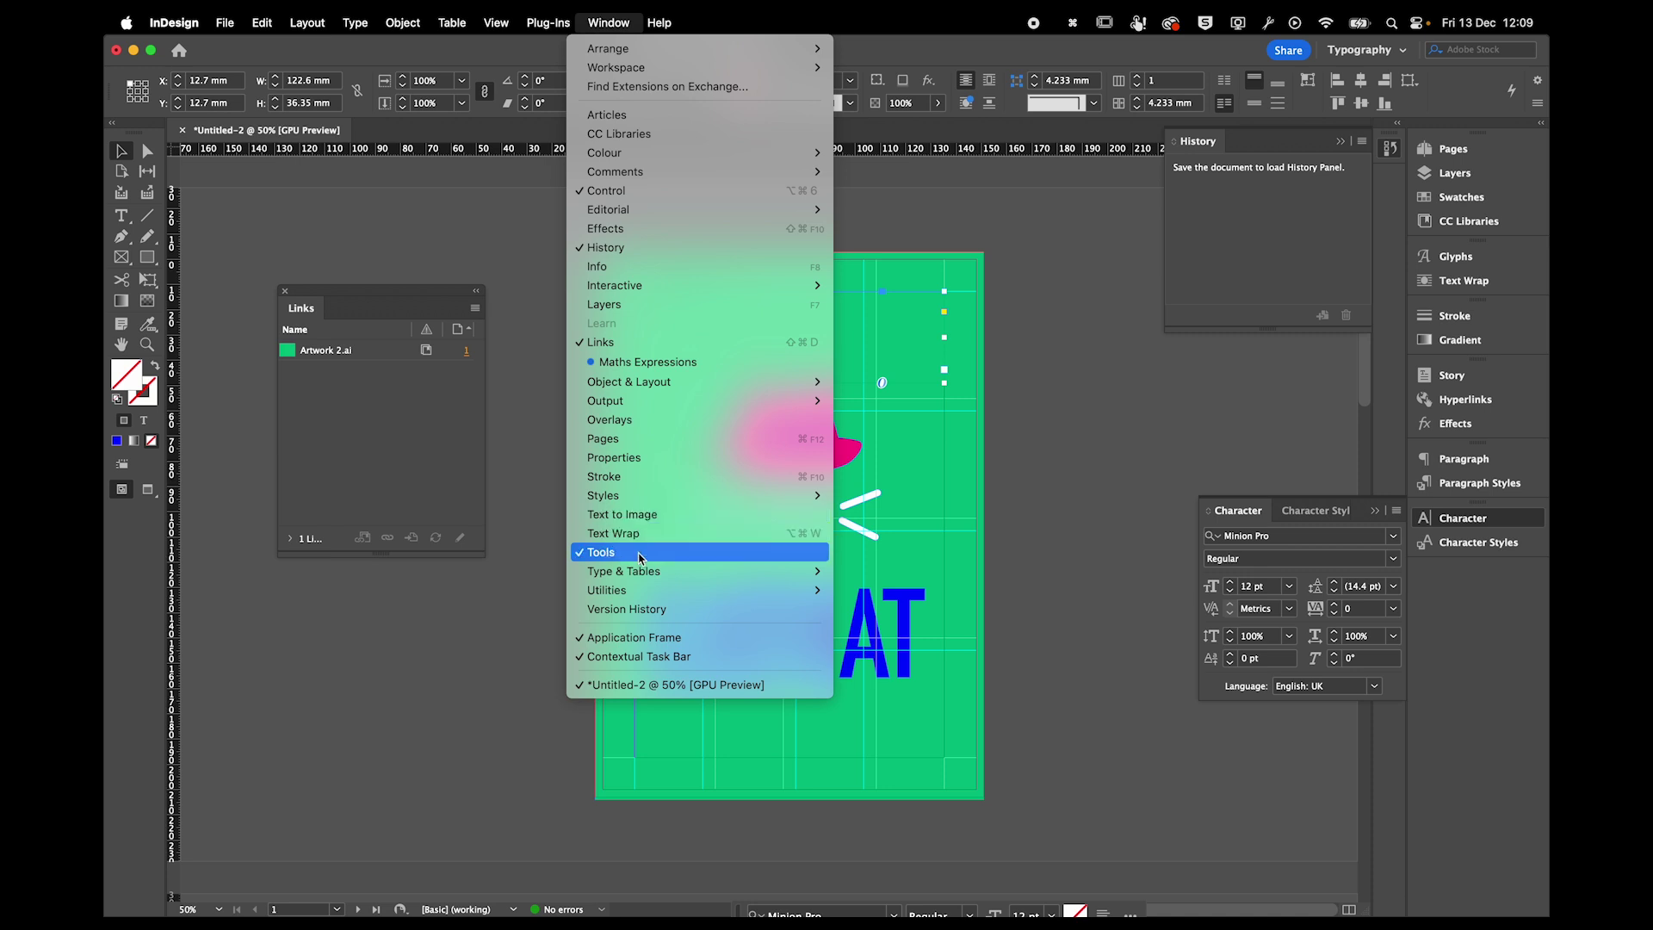
{"action": "mouse_move", "coordinate": [643, 575]}
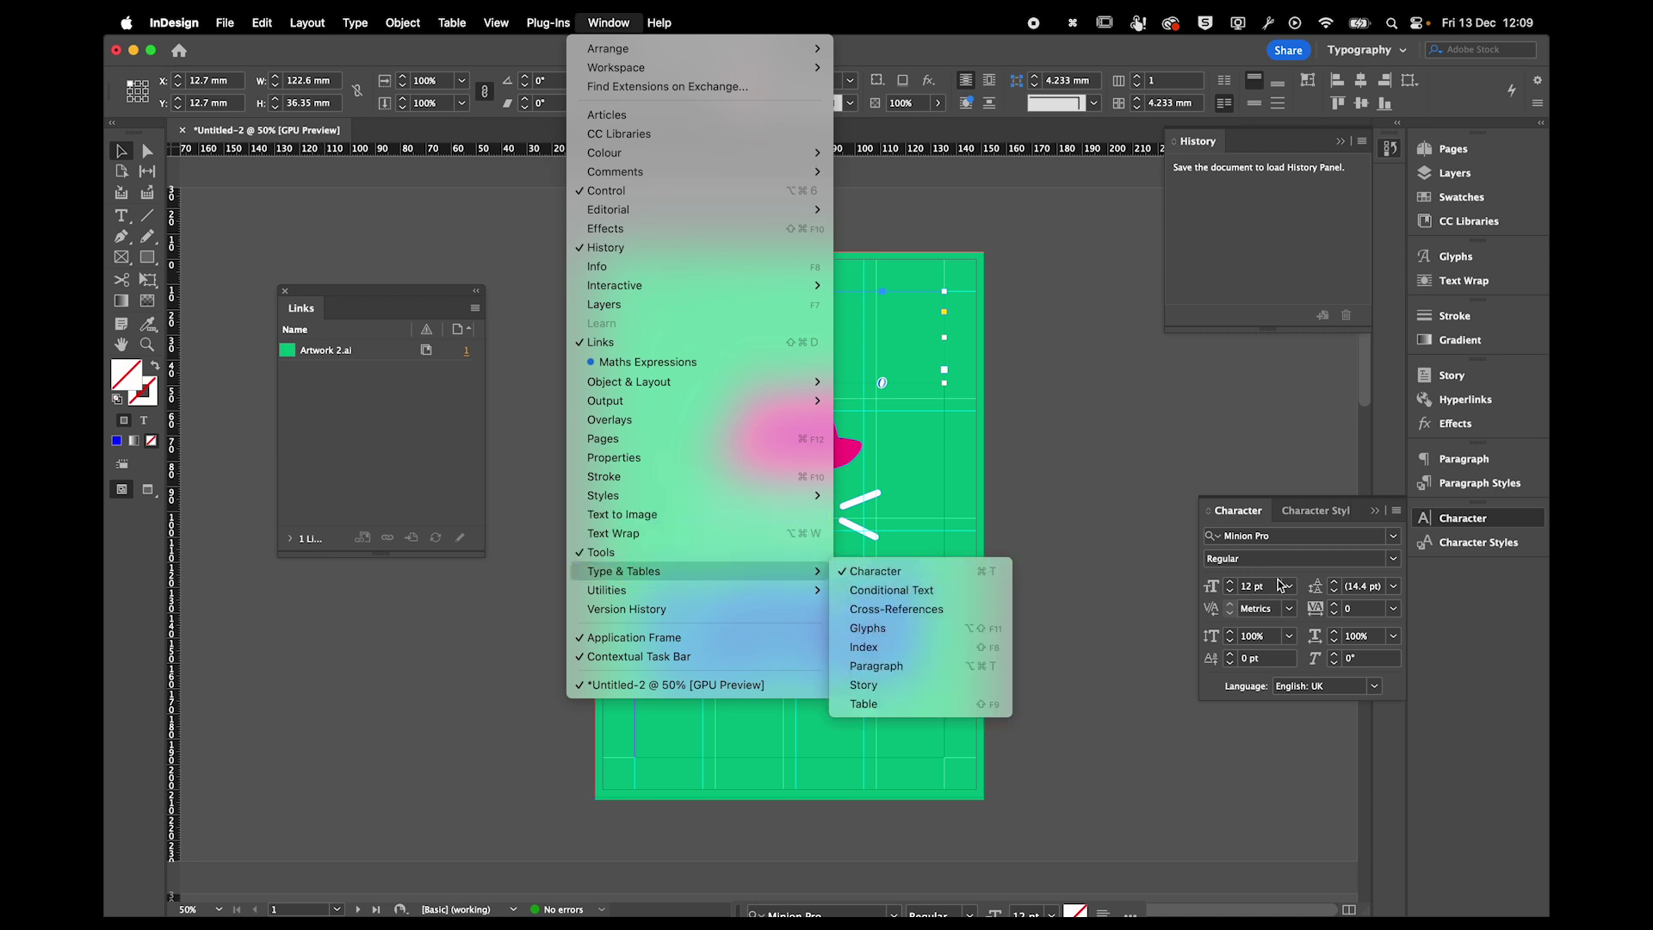
{"action": "left_click", "coordinate": [1281, 550]}
Search the fonts for "din", compare the DIN variants on the tagline and set it to DIN 2014 Demi.
{"action": "left_click", "coordinate": [1272, 536]}
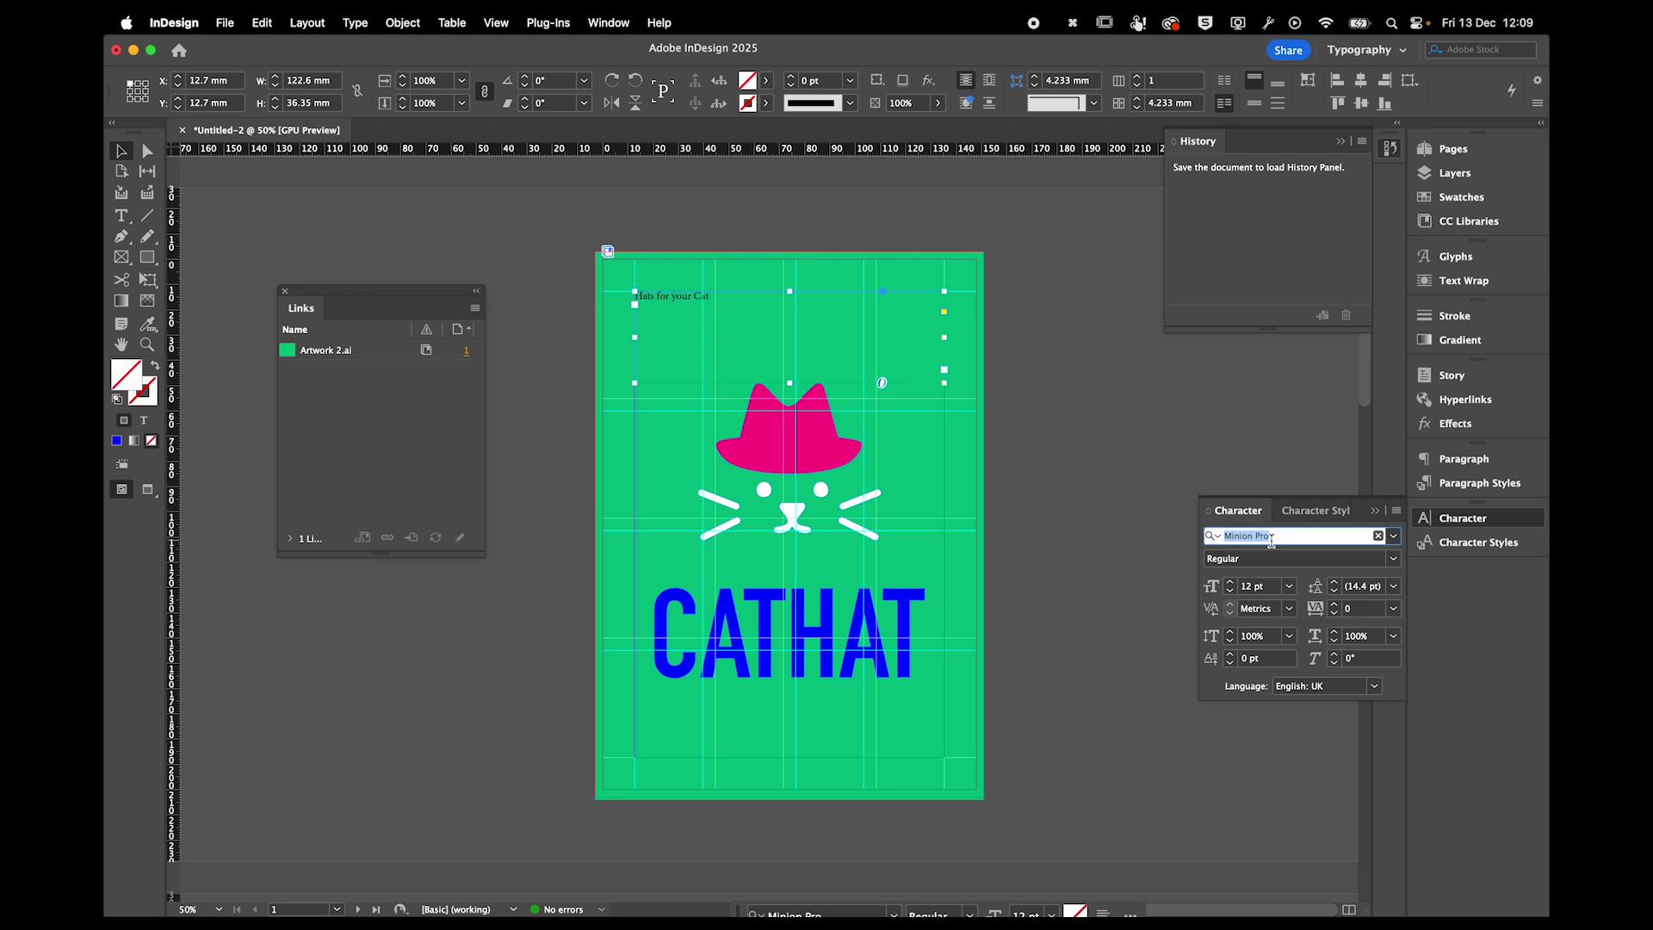
{"action": "type", "text": "din"}
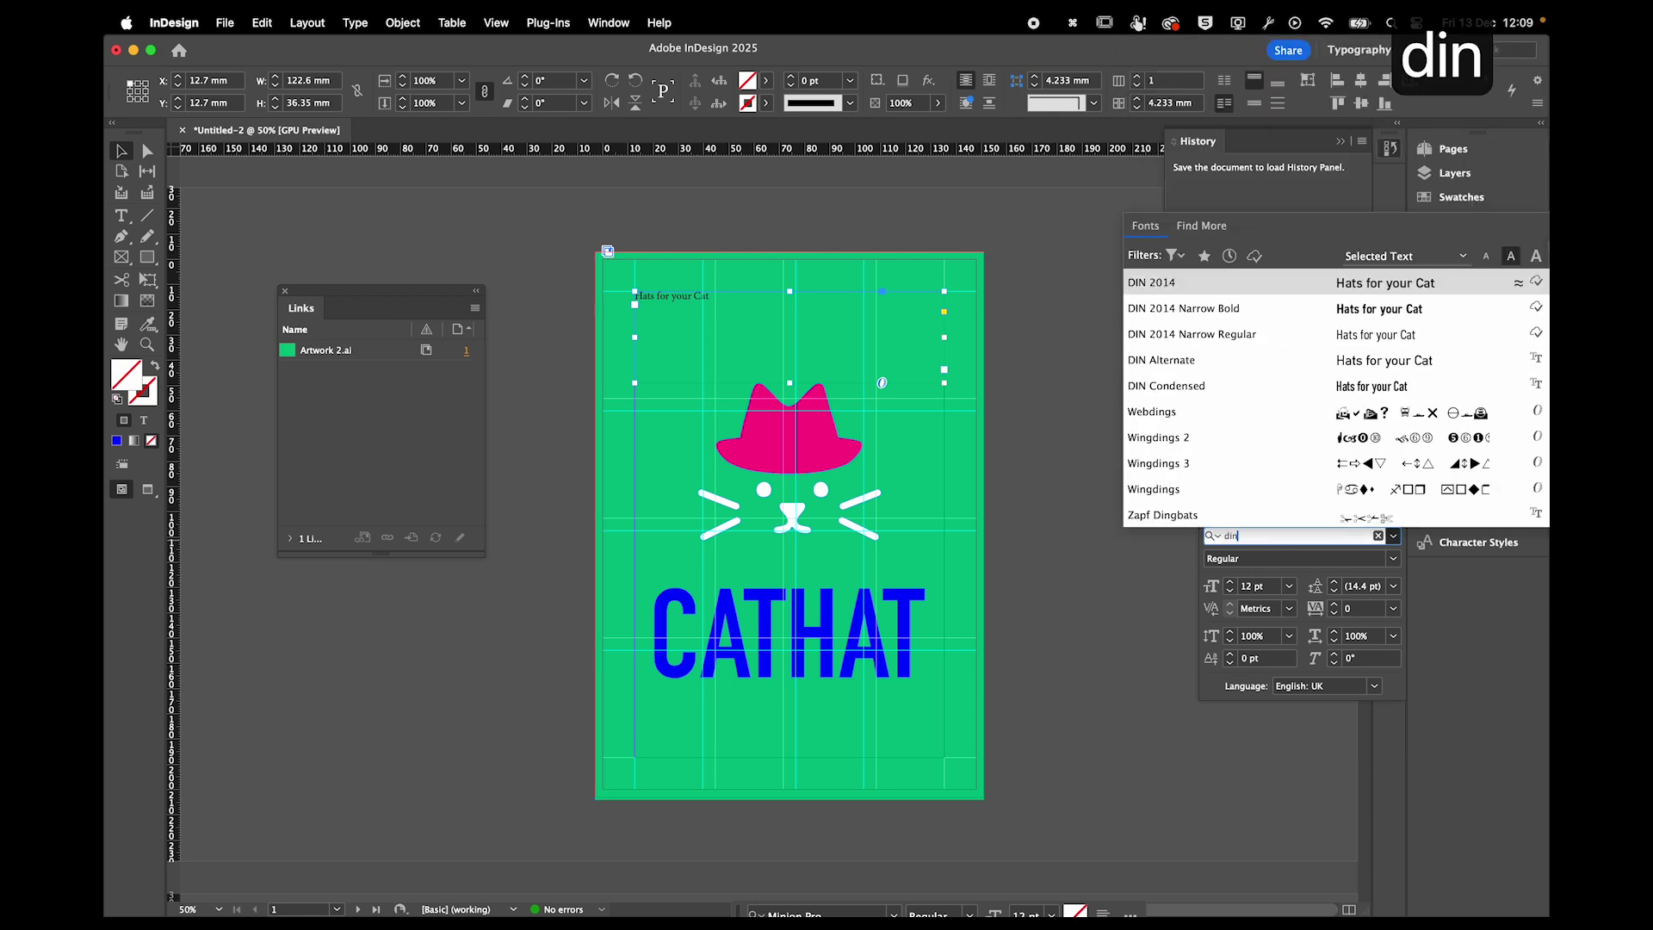
{"action": "key", "text": "Down"}
{"action": "key", "text": "Down"}
{"action": "key", "text": "Down"}
{"action": "key", "text": "Down"}
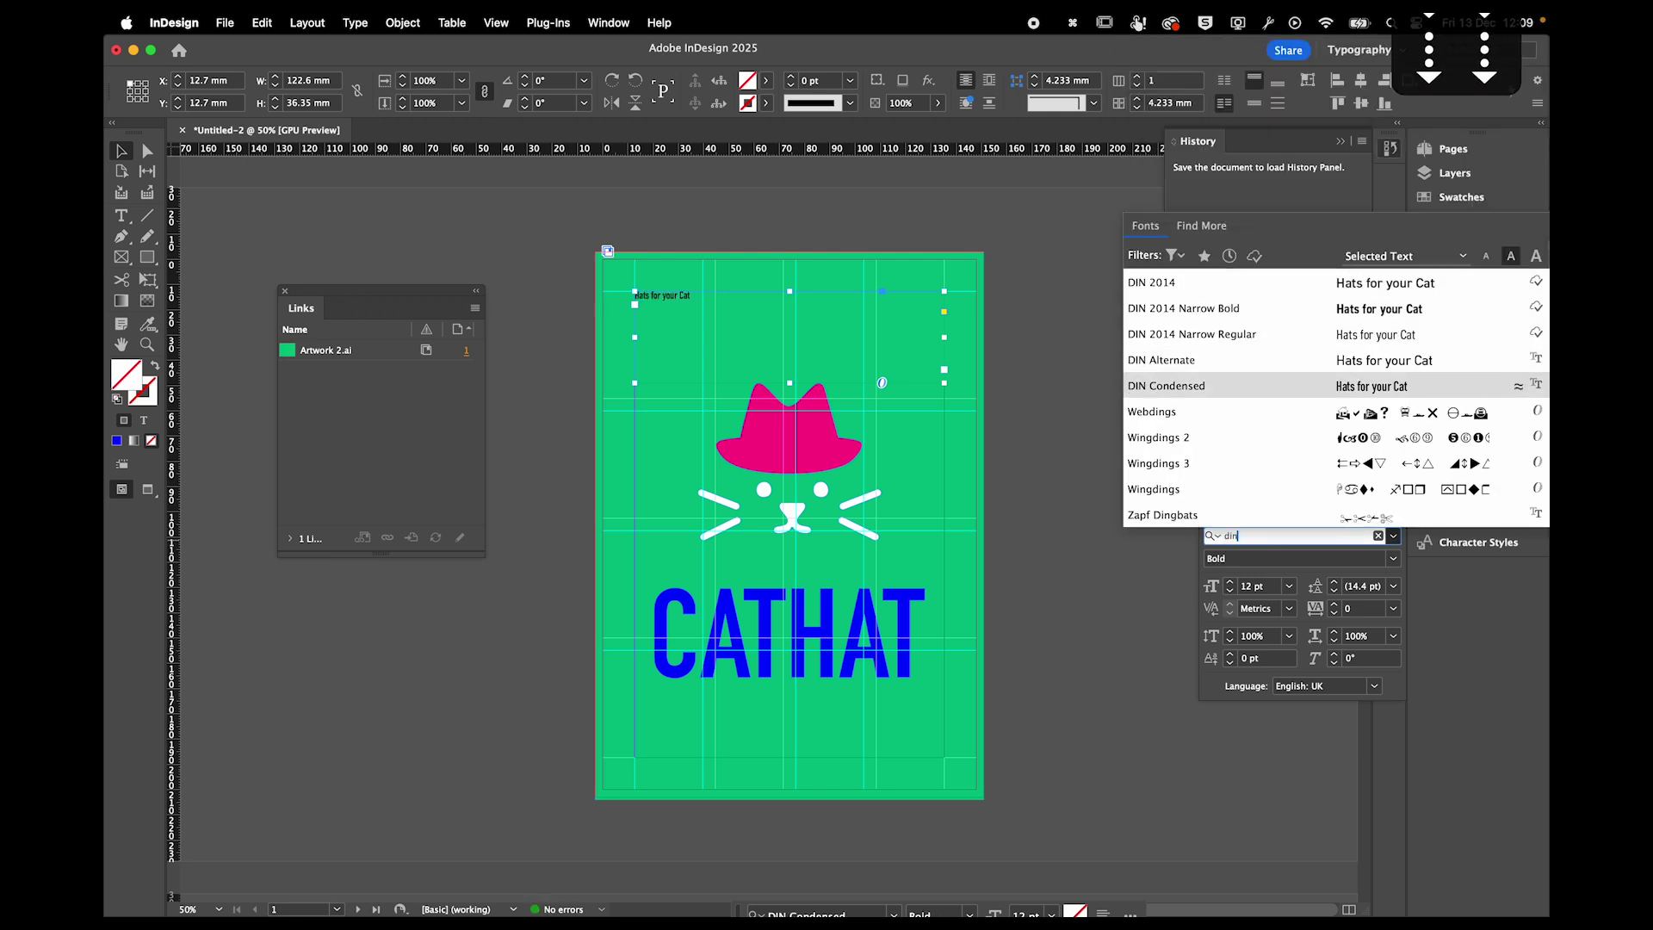
{"action": "key", "text": "Up"}
{"action": "key", "text": "Up"}
{"action": "key", "text": "Up"}
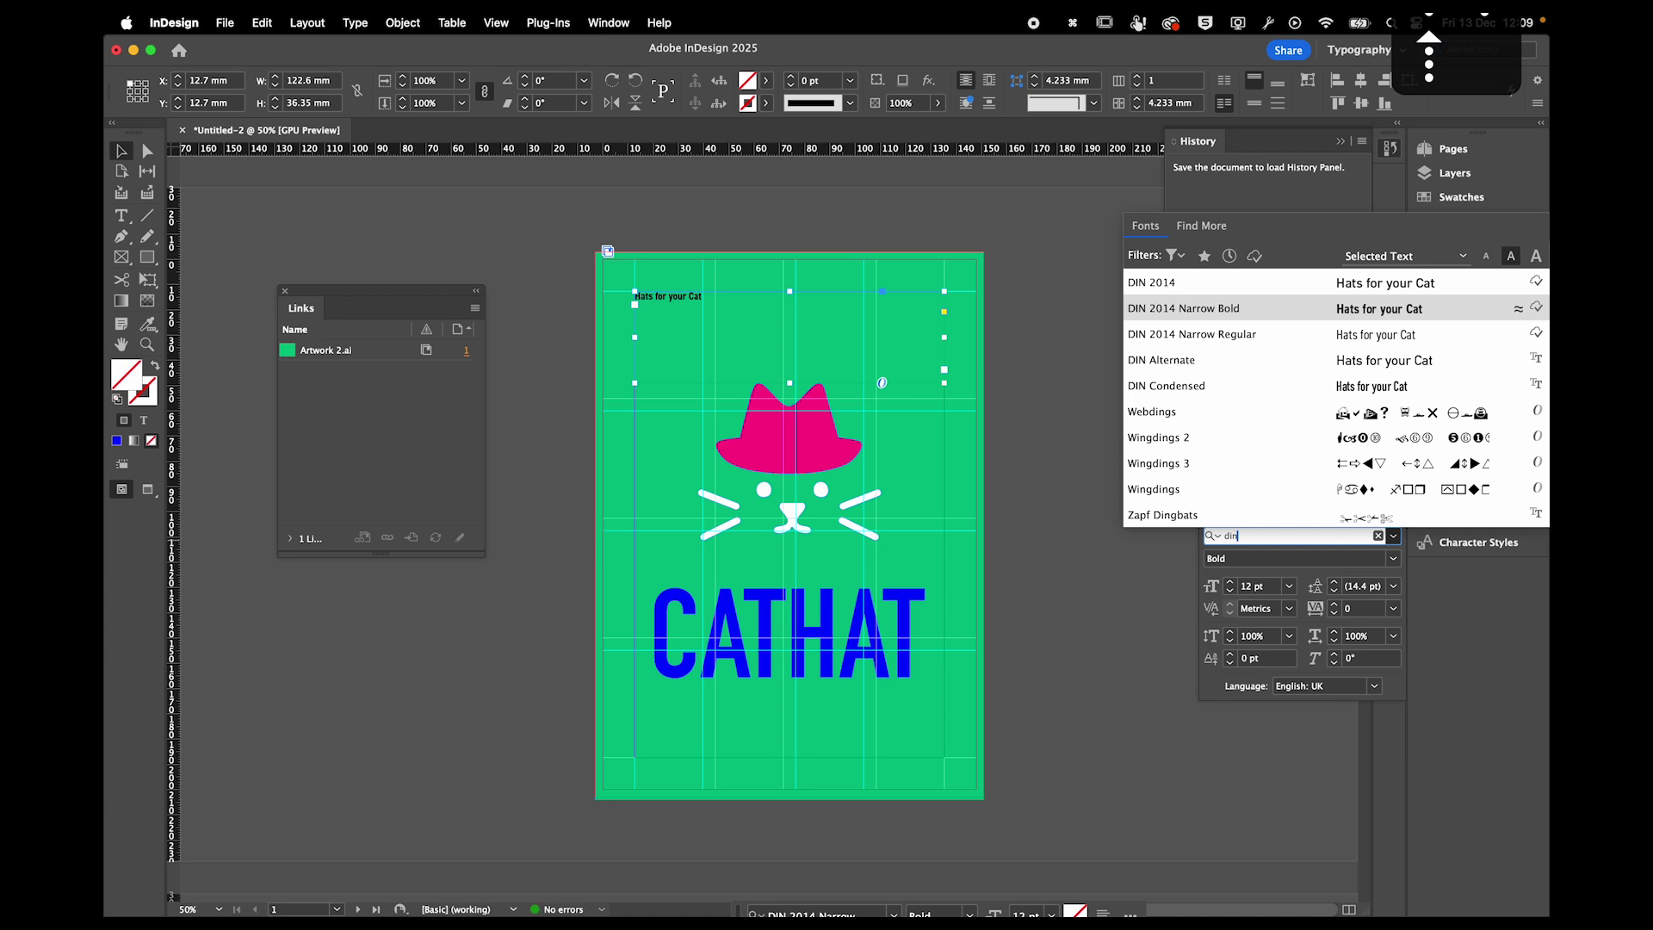
{"action": "key", "text": "Up"}
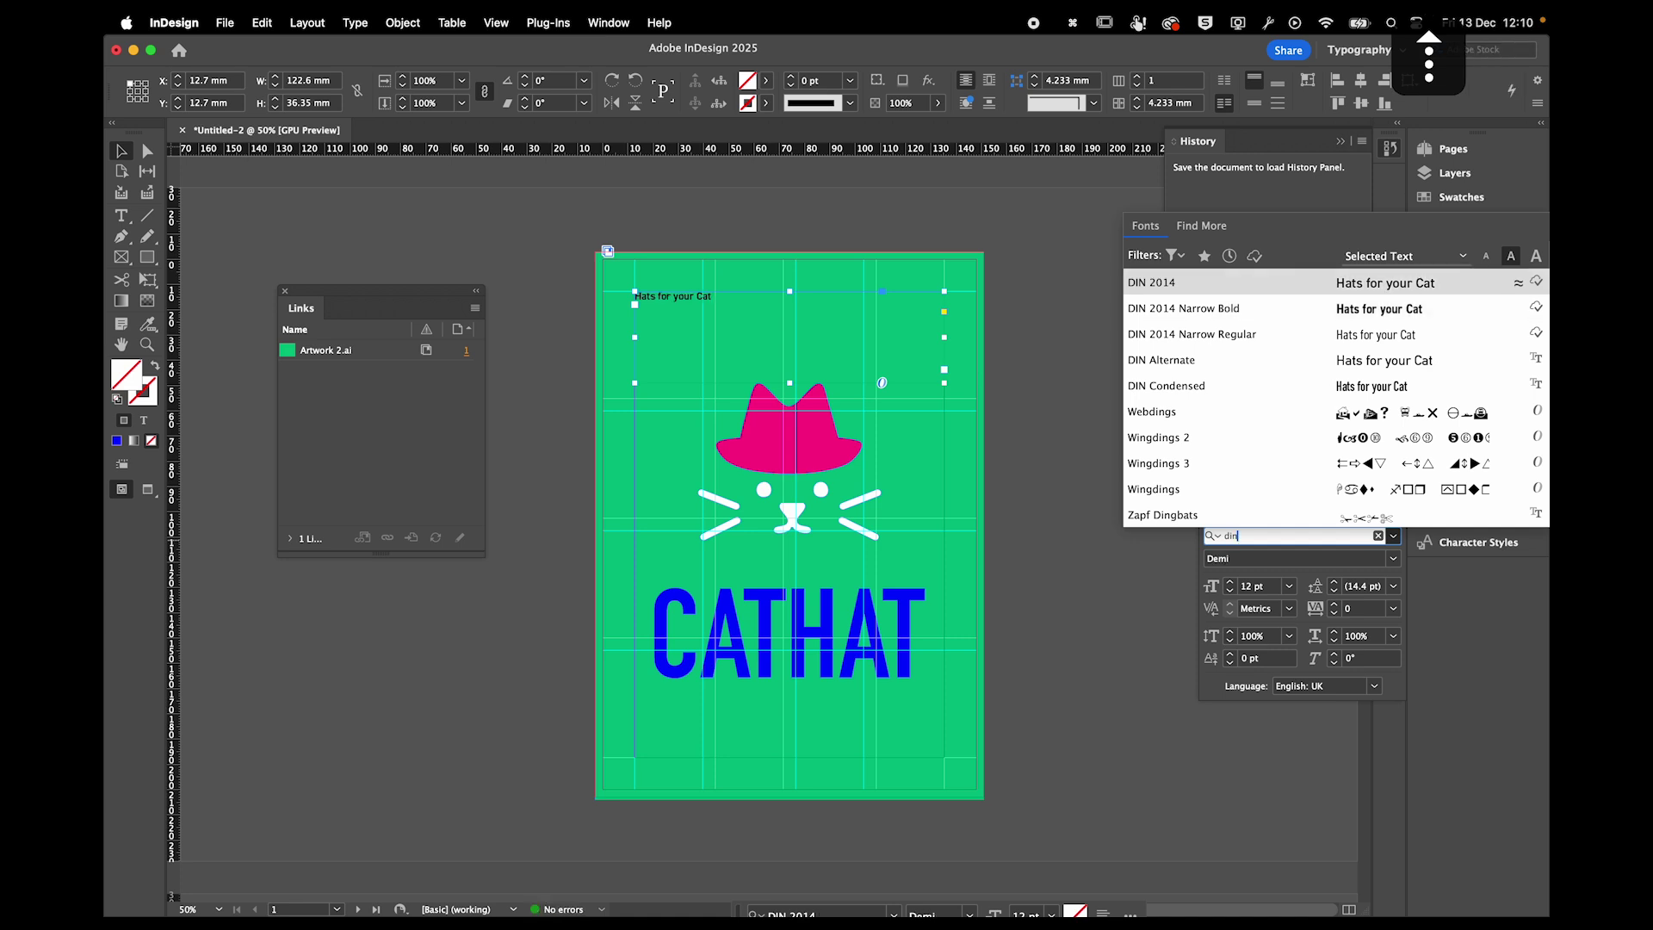
{"action": "key", "text": "Return"}
Switch to Illustrator, check the font of the black CATHAT wordmark, and return to InDesign.
{"action": "key", "text": "super+Tab"}
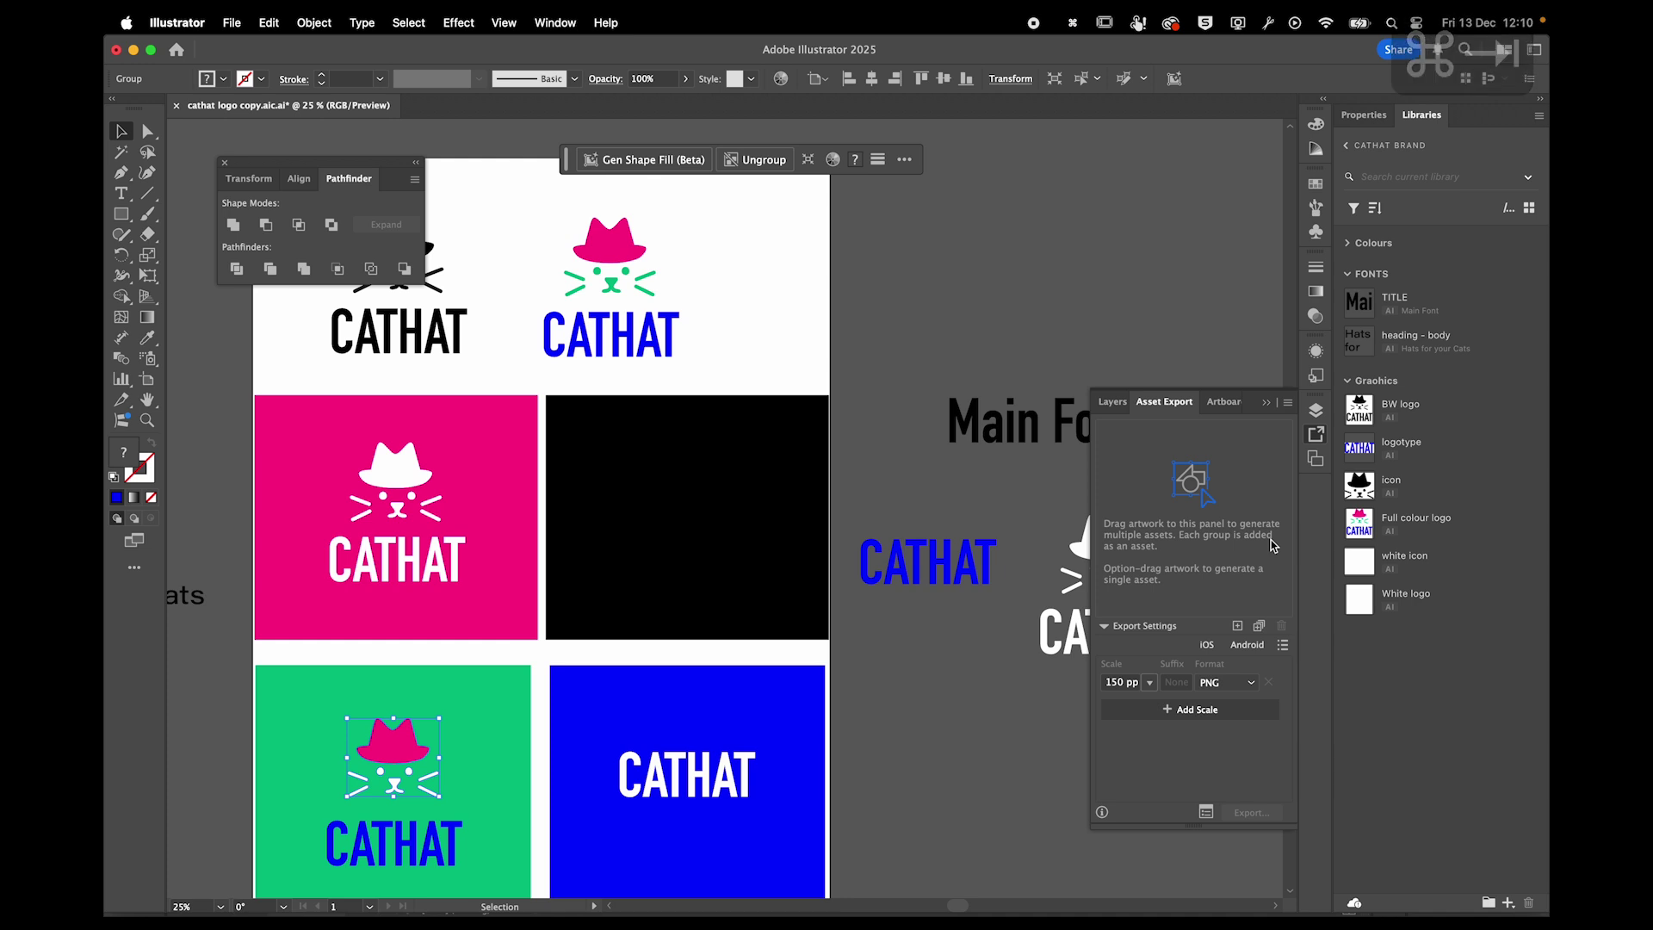
{"action": "left_click", "coordinate": [466, 347]}
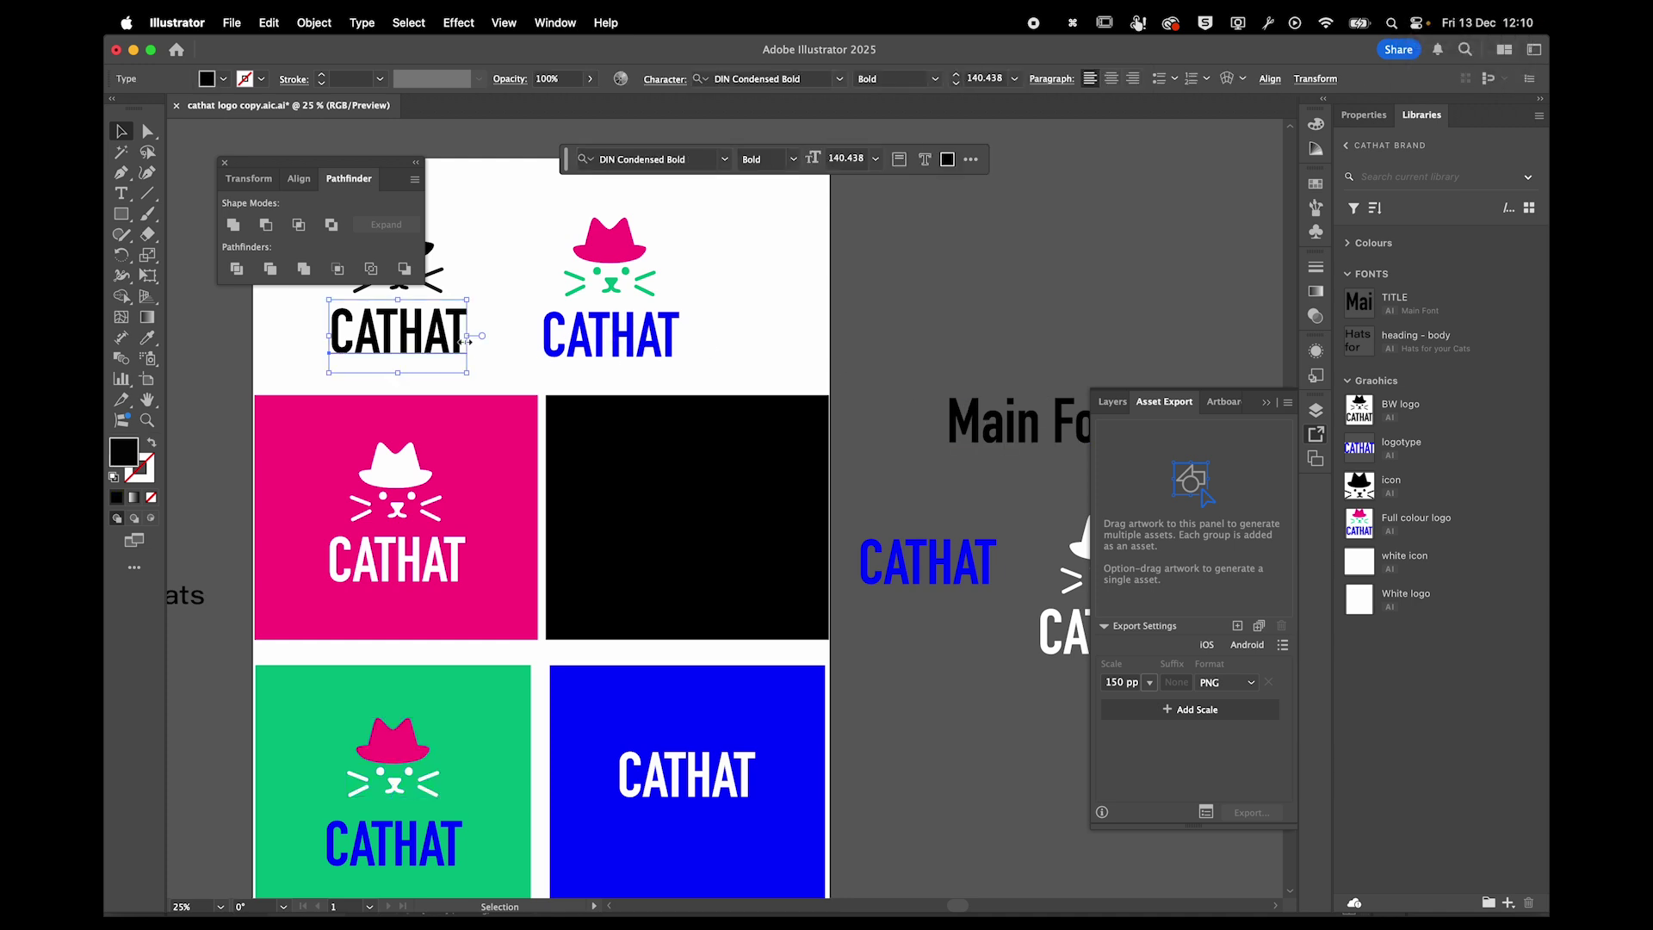
{"action": "key", "text": "super+Tab"}
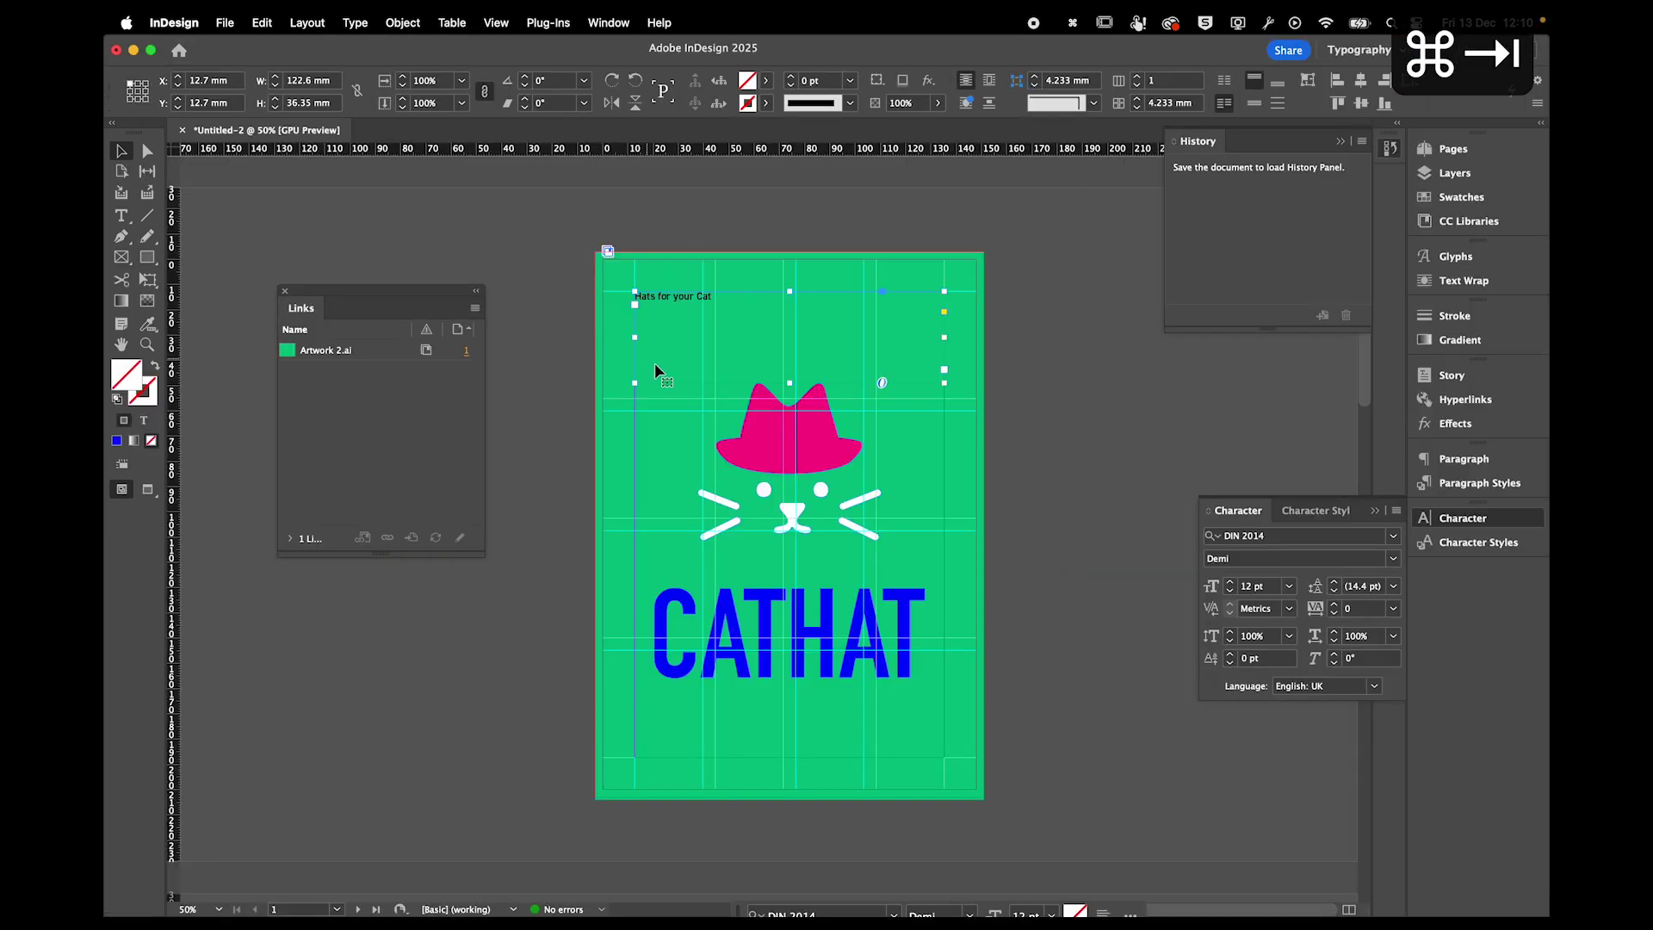
Enlarge the "Hats for your Cat" tagline to 47 pt so that it nearly fills the frame width.
{"action": "left_click", "coordinate": [1289, 587]}
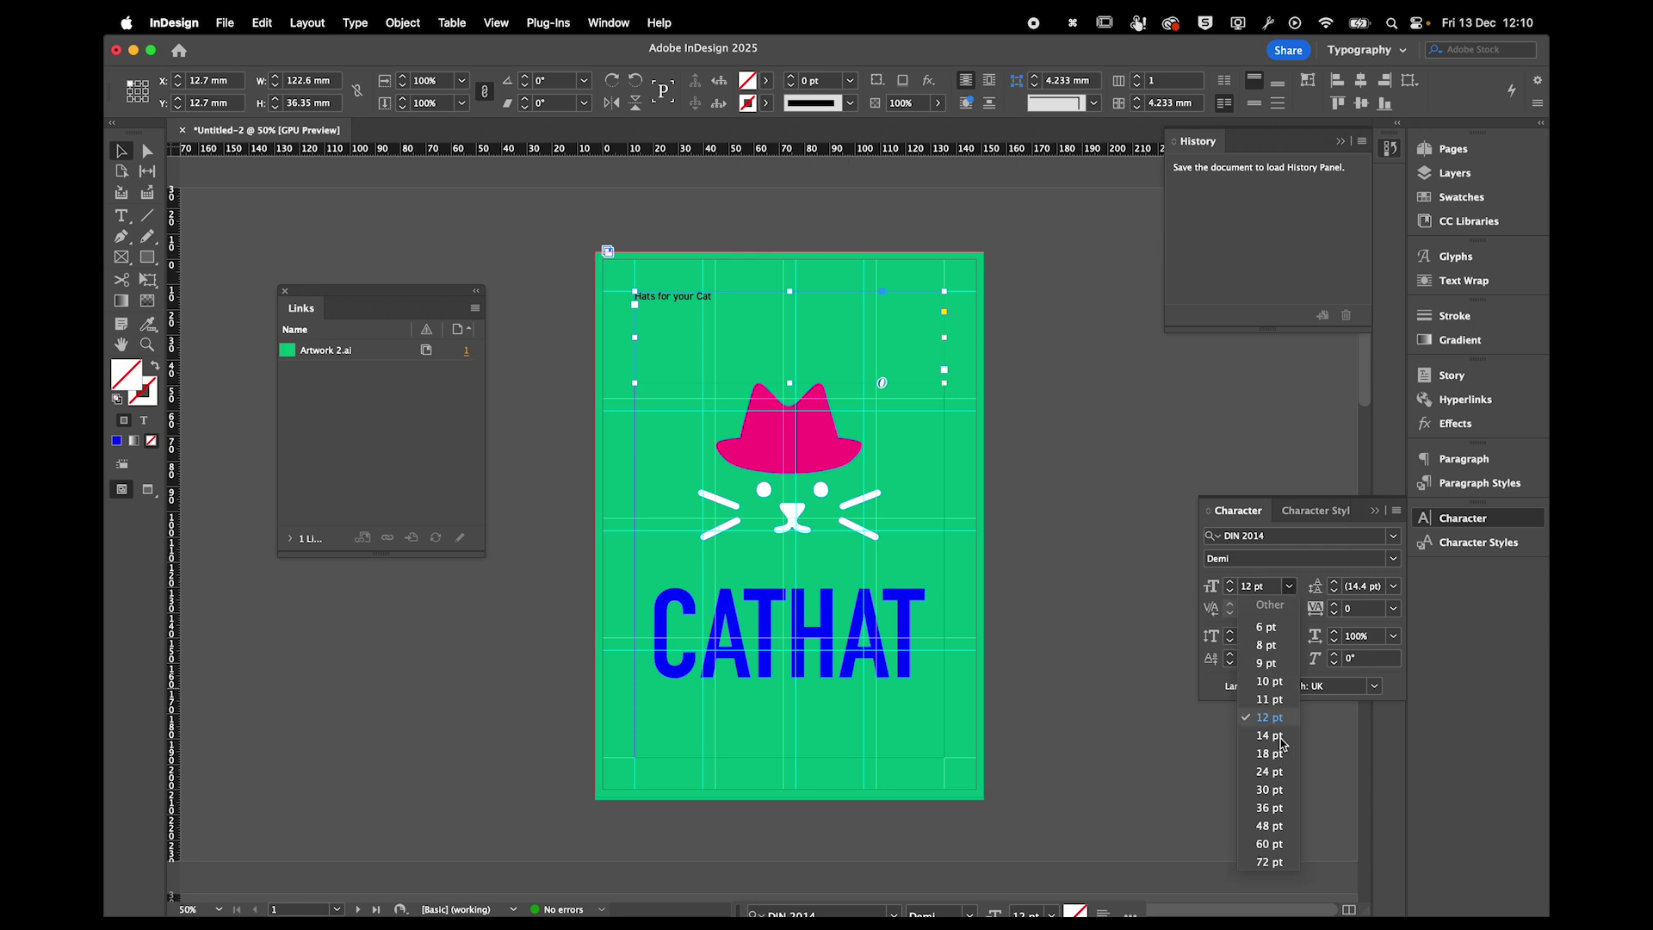
{"action": "left_click", "coordinate": [1269, 789]}
{"action": "left_click", "coordinate": [1264, 589]}
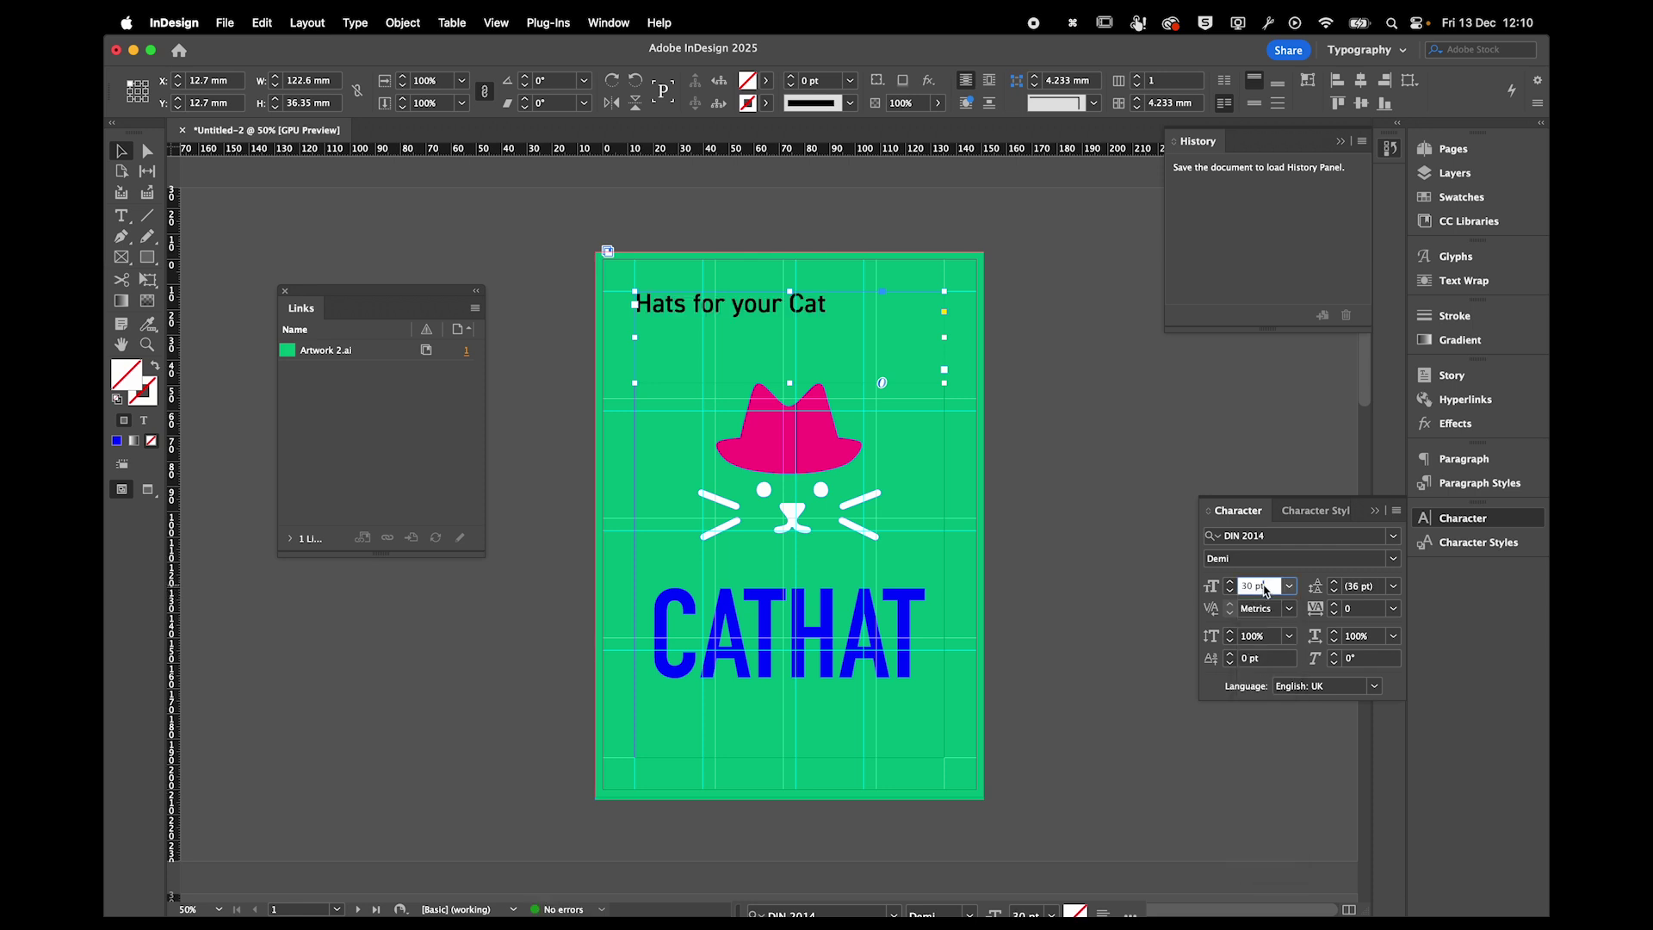
{"action": "key", "text": "Up"}
{"action": "key", "text": "Up"}
{"action": "key", "text": "Up"}
{"action": "key", "text": "Up"}
{"action": "key", "text": "Up"}
{"action": "key", "text": "Up"}
{"action": "key", "text": "Up"}
{"action": "key", "text": "Up"}
{"action": "key", "text": "Up"}
{"action": "key", "text": "Up"}
{"action": "key", "text": "Up"}
{"action": "key", "text": "Up"}
{"action": "key", "text": "Up"}
{"action": "key", "text": "Up"}
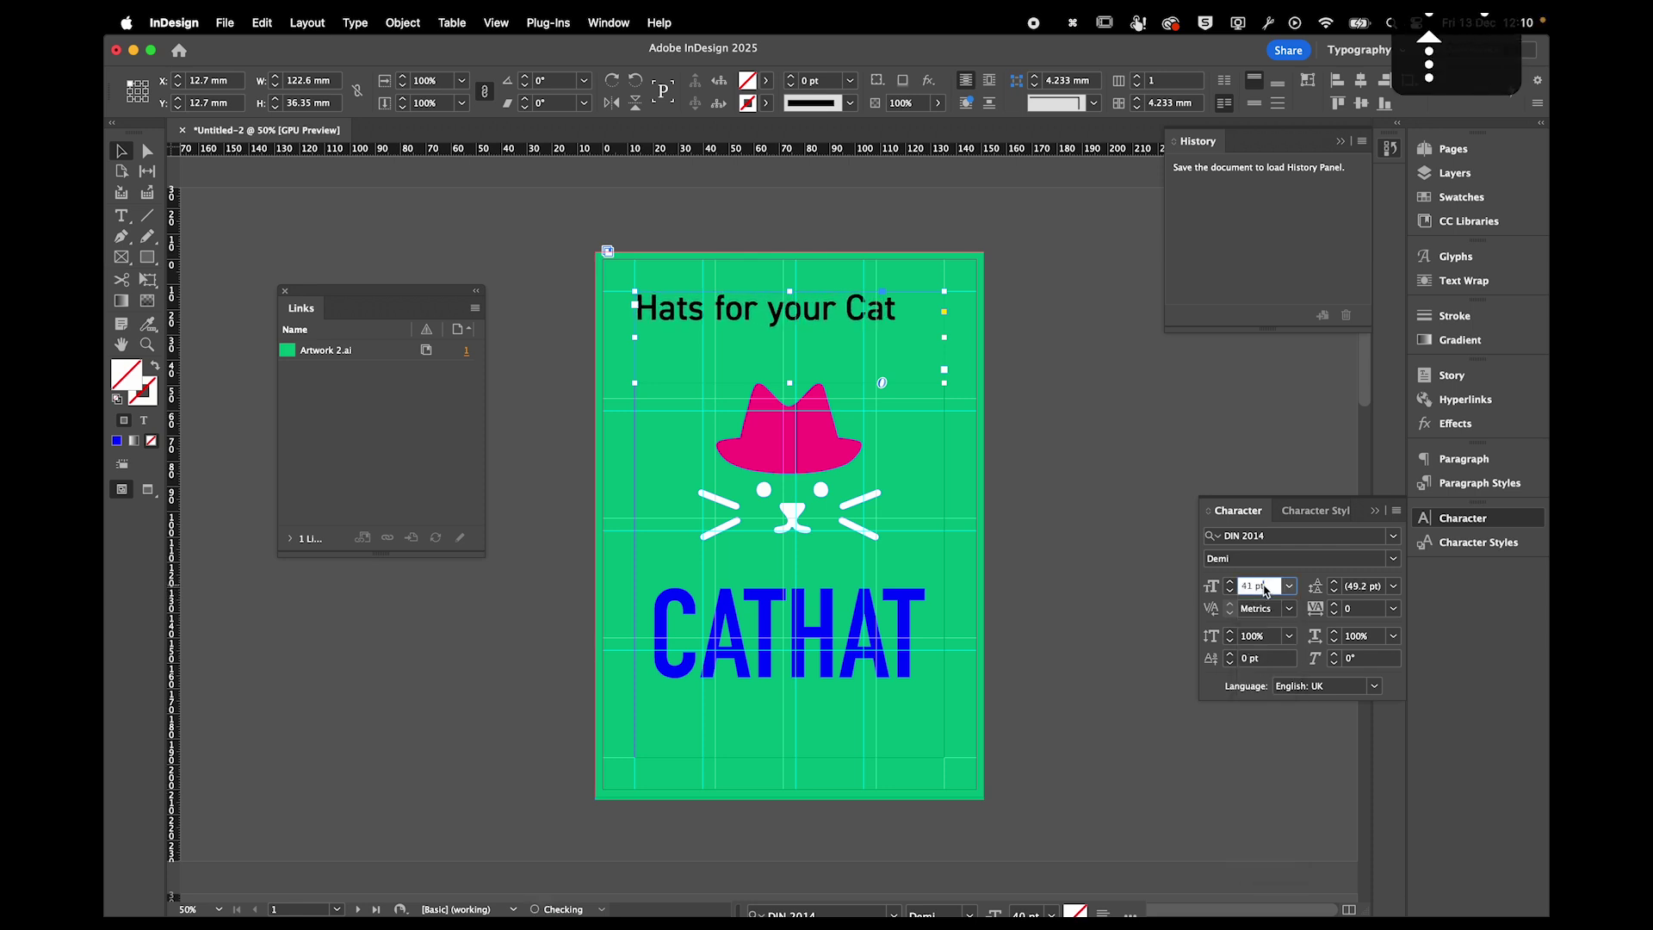
{"action": "key", "text": "Up"}
{"action": "key", "text": "Up"}
{"action": "key", "text": "Up"}
{"action": "key", "text": "Up"}
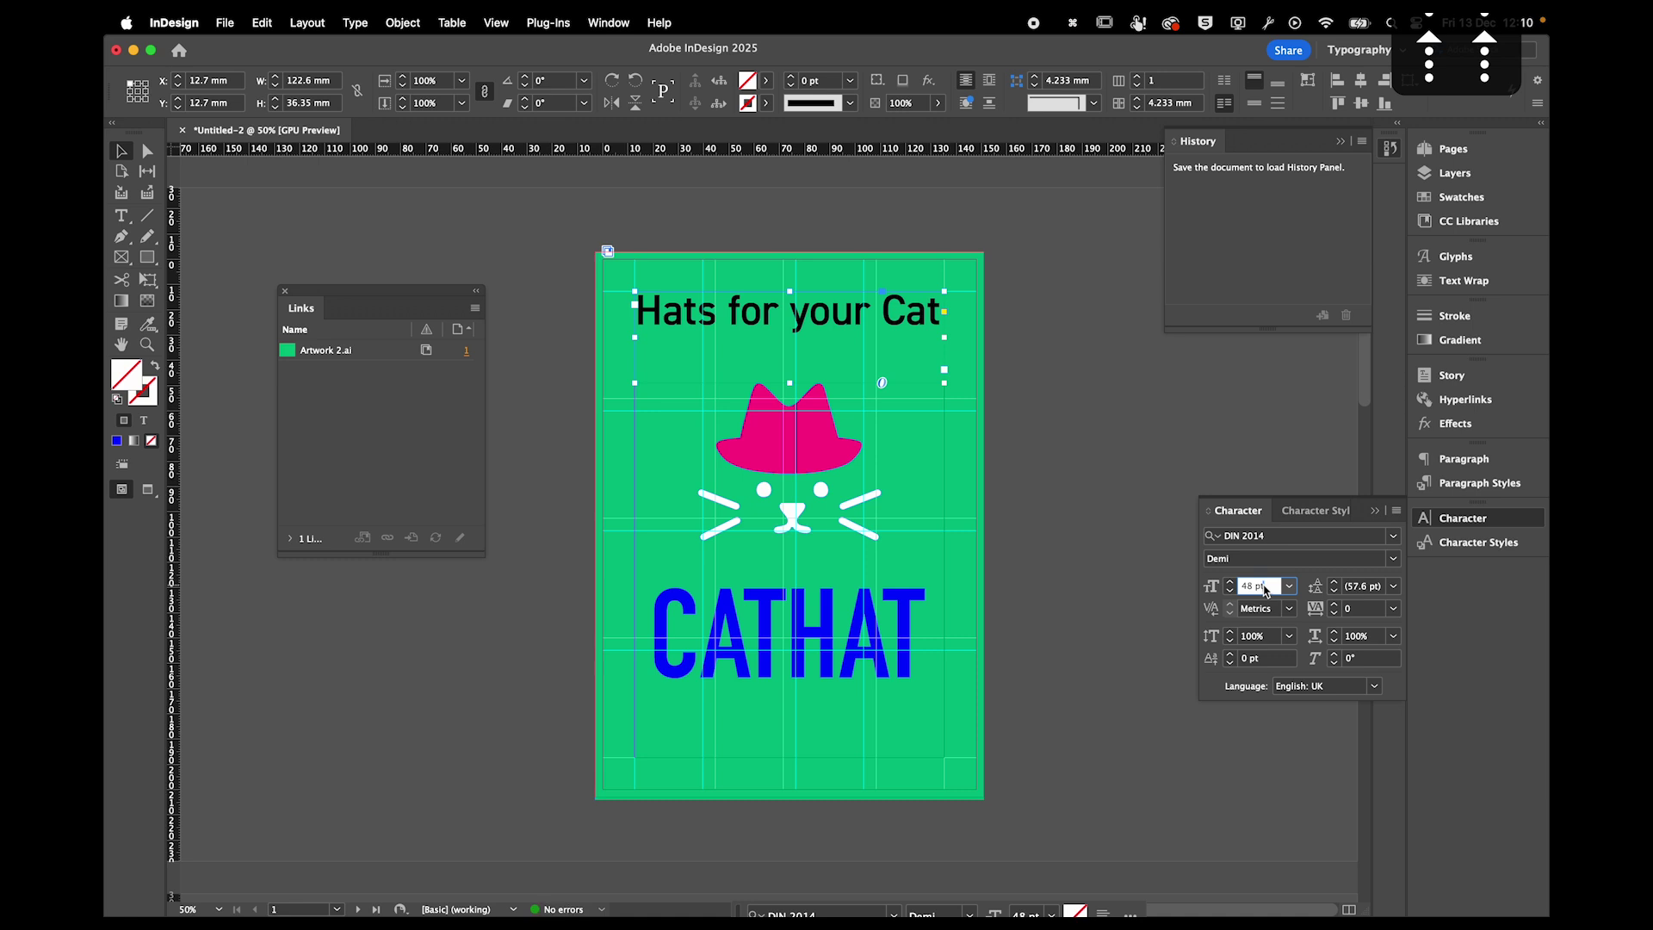
{"action": "key", "text": "Down"}
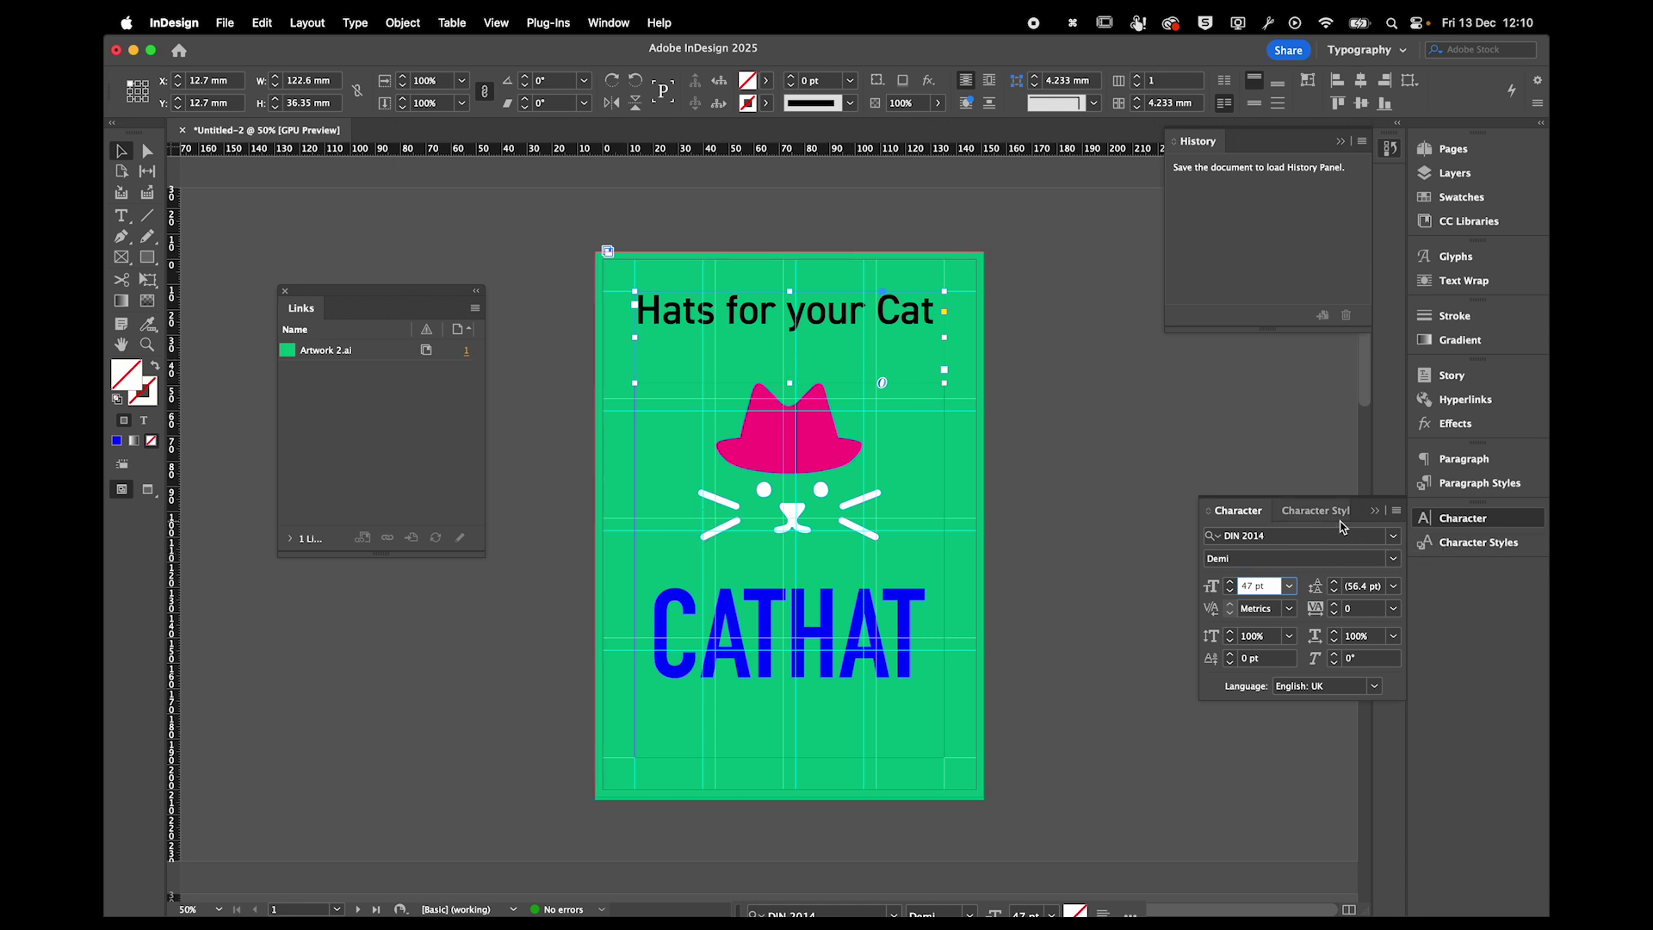
Set the tagline in All Caps and reduce its size to 38 pt so it fits on one line.
{"action": "left_click", "coordinate": [1395, 512]}
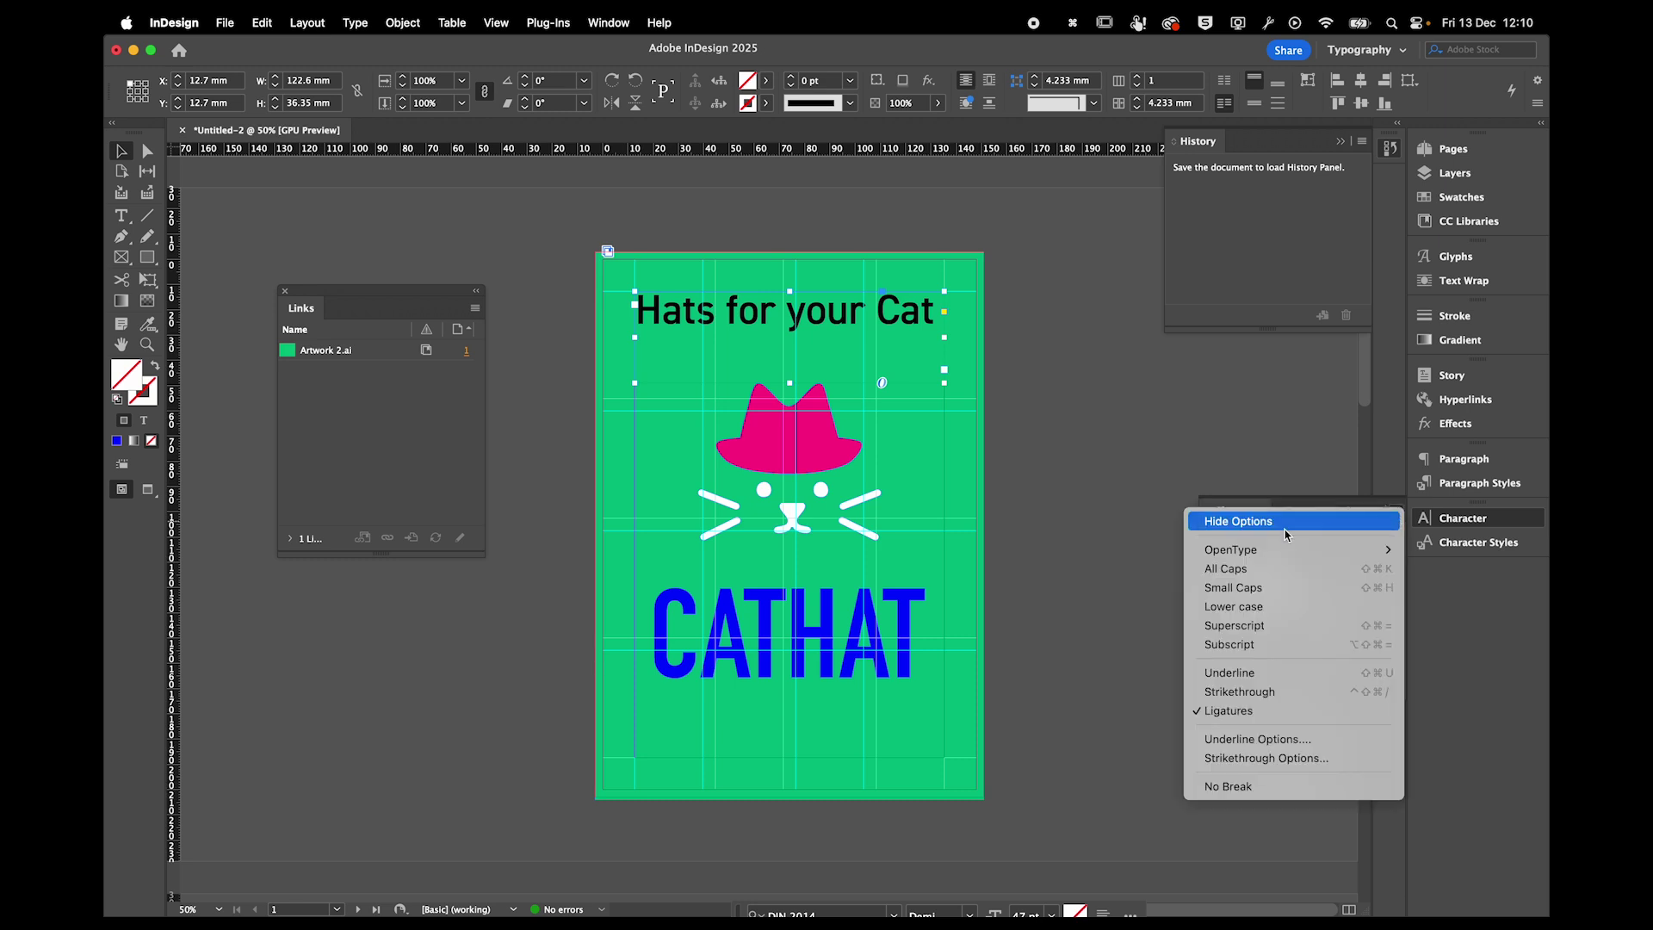
{"action": "left_click", "coordinate": [1279, 568]}
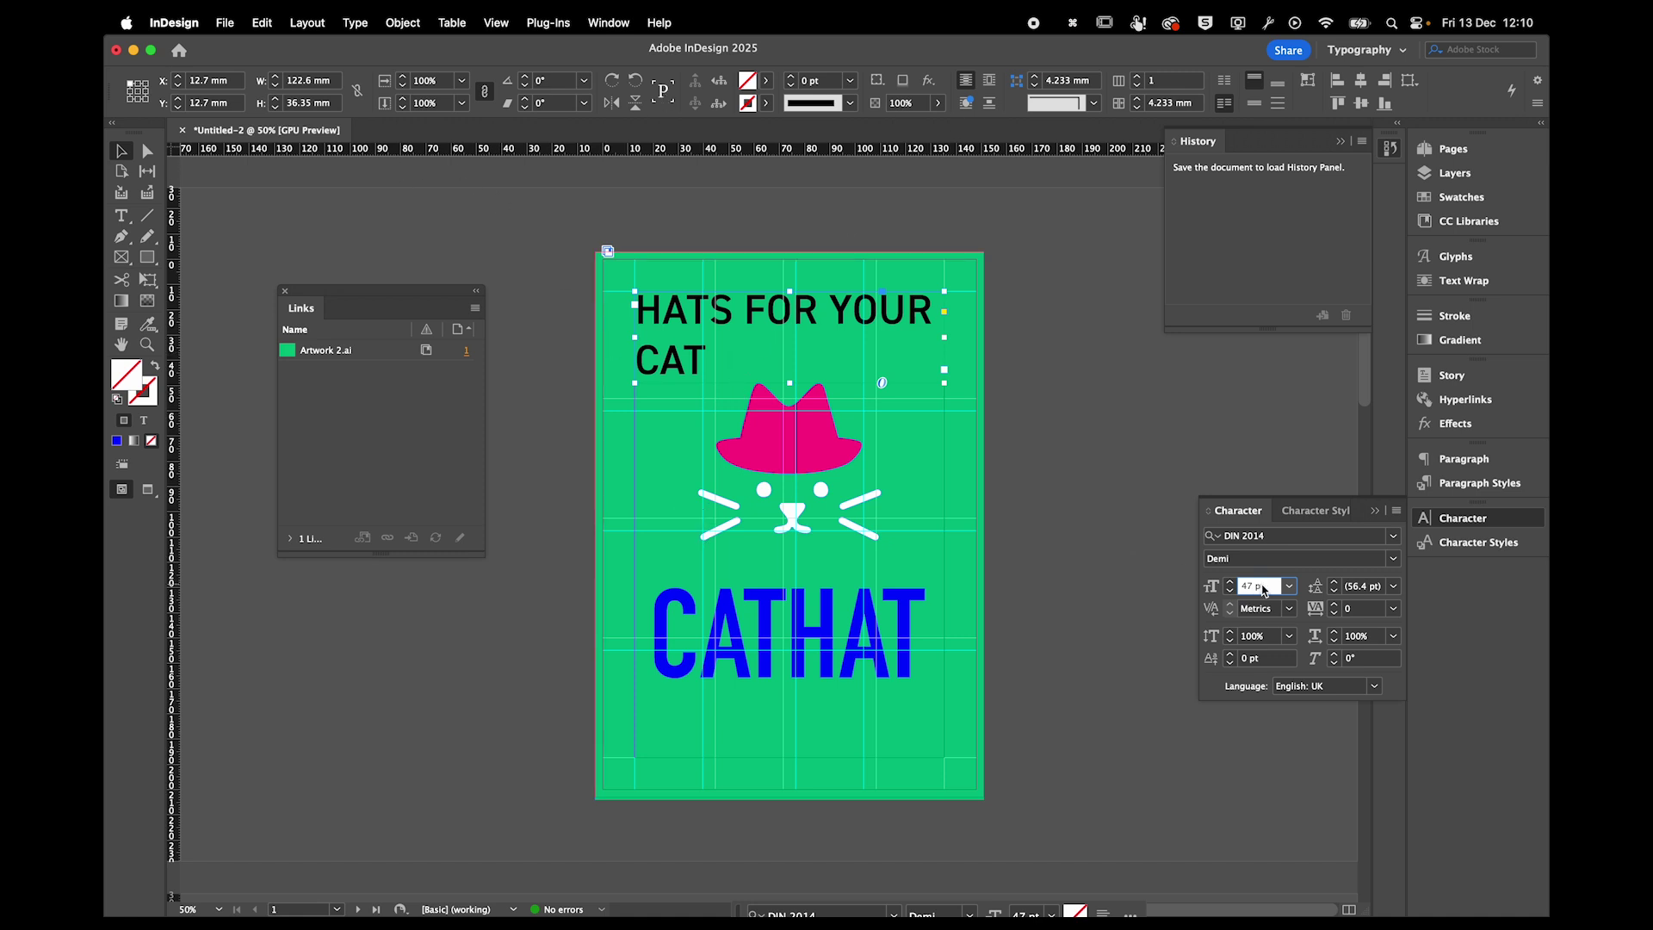
{"action": "key", "text": "Down"}
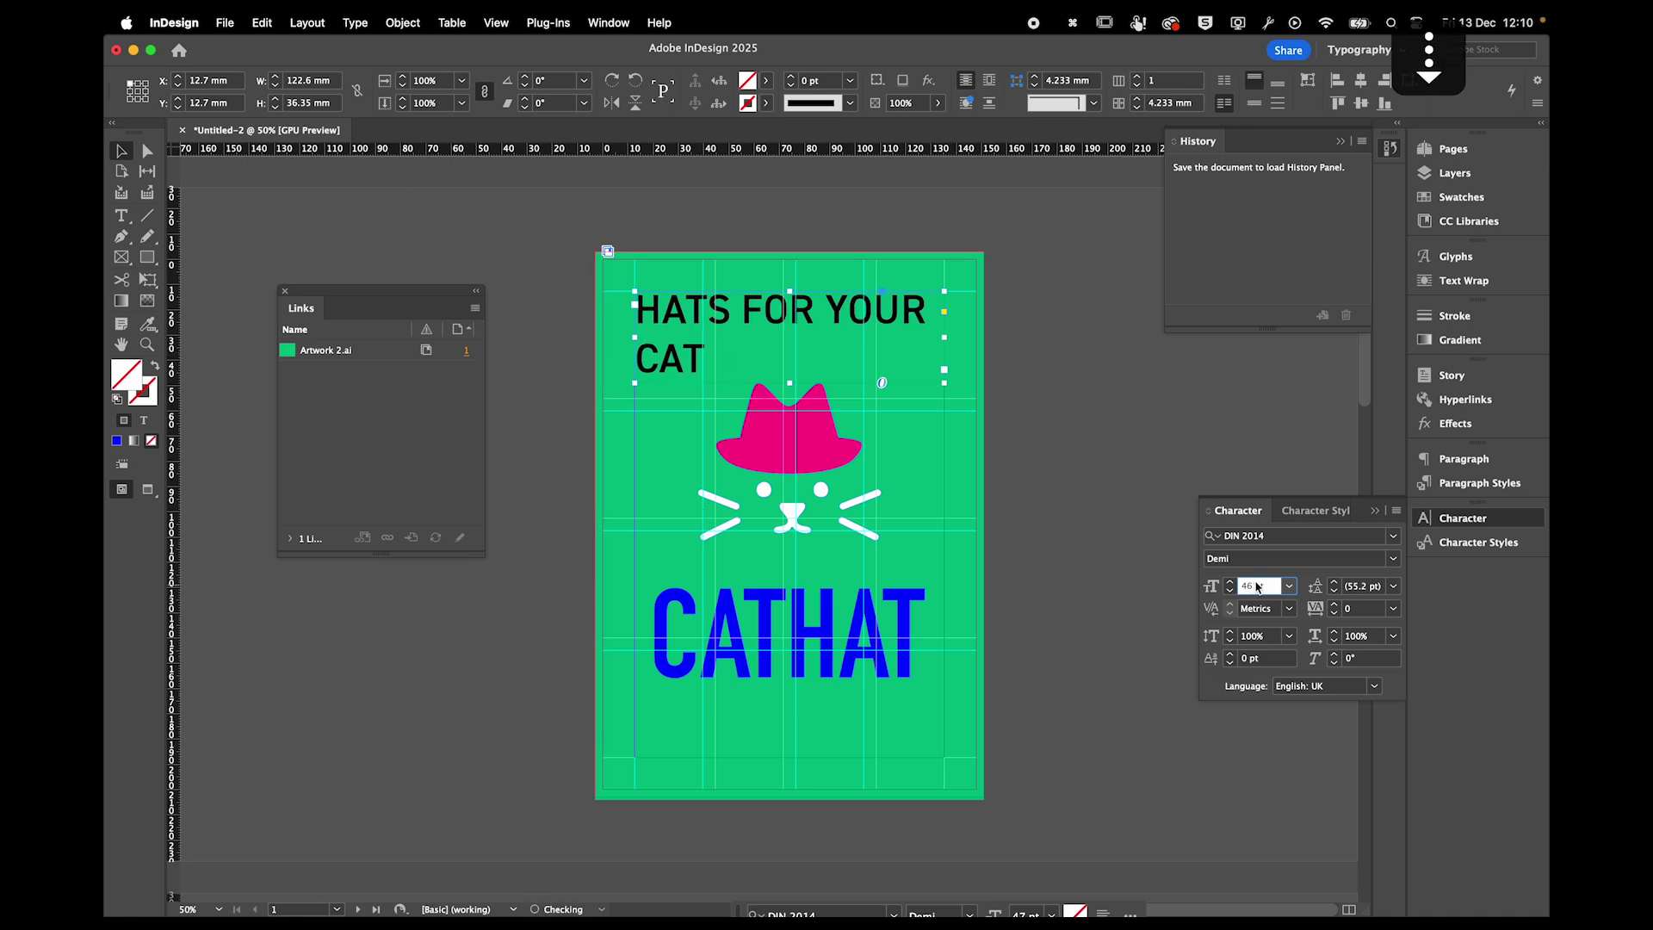
{"action": "key", "text": "Down"}
{"action": "key", "text": "Down"}
{"action": "key", "text": "Down"}
{"action": "key", "text": "Down"}
{"action": "key", "text": "Down"}
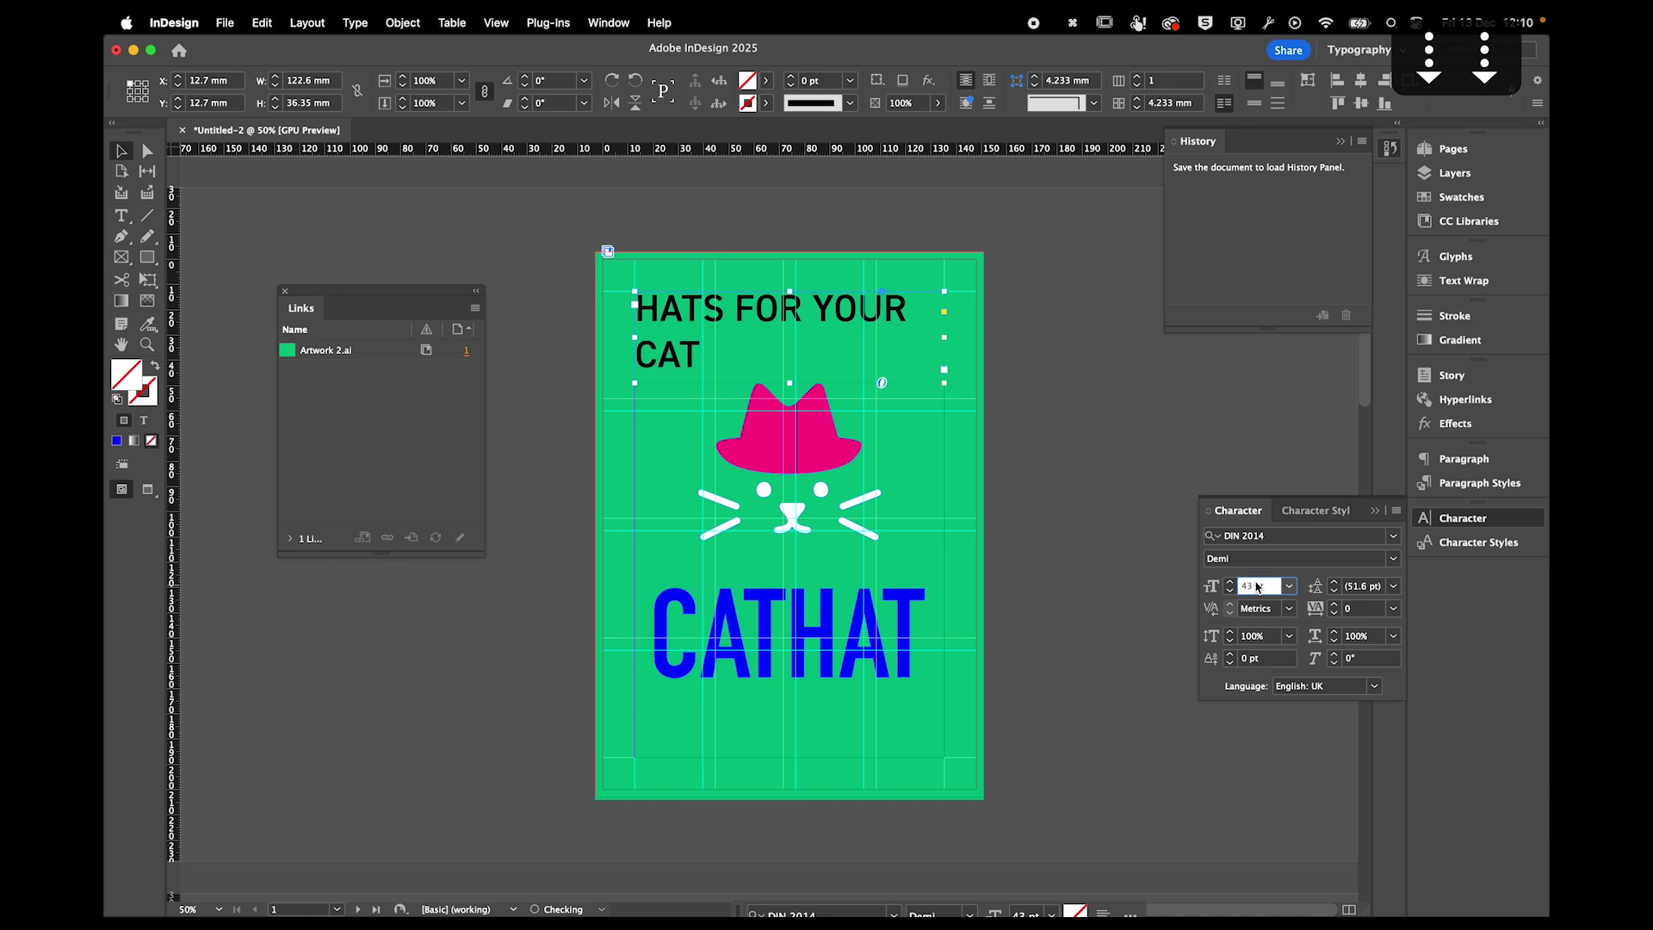
{"action": "key", "text": "Down"}
{"action": "key", "text": "Down"}
{"action": "key", "text": "Down"}
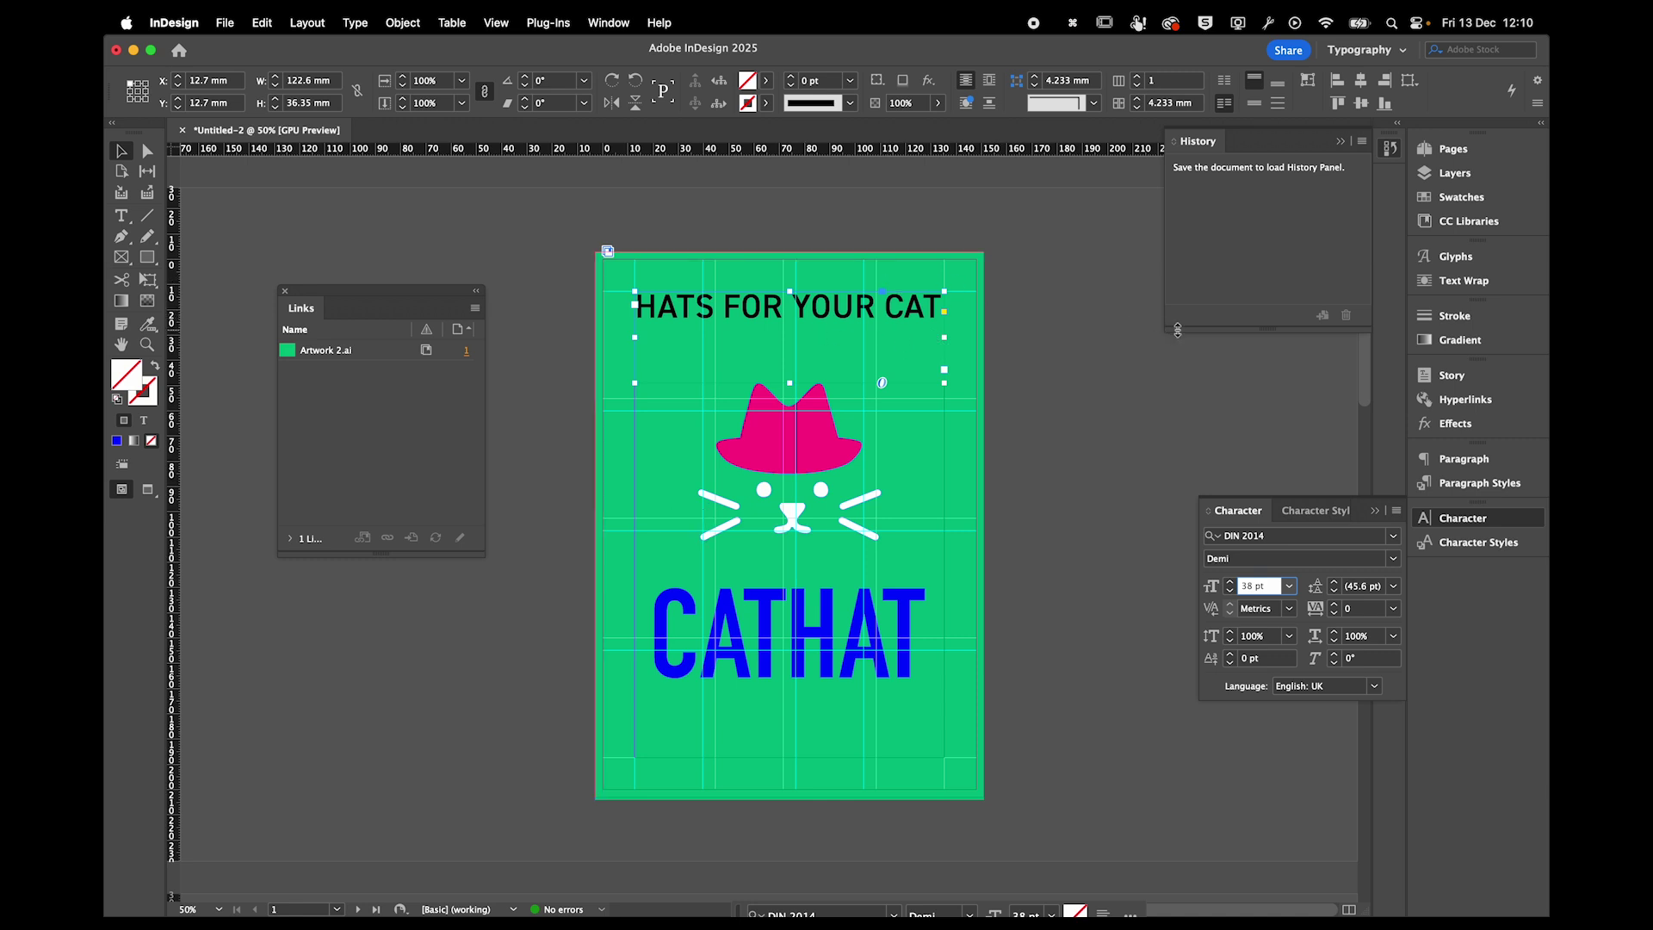
Centre-align the tagline paragraph in its text frame and undock the toolbox.
{"action": "left_click", "coordinate": [1456, 459]}
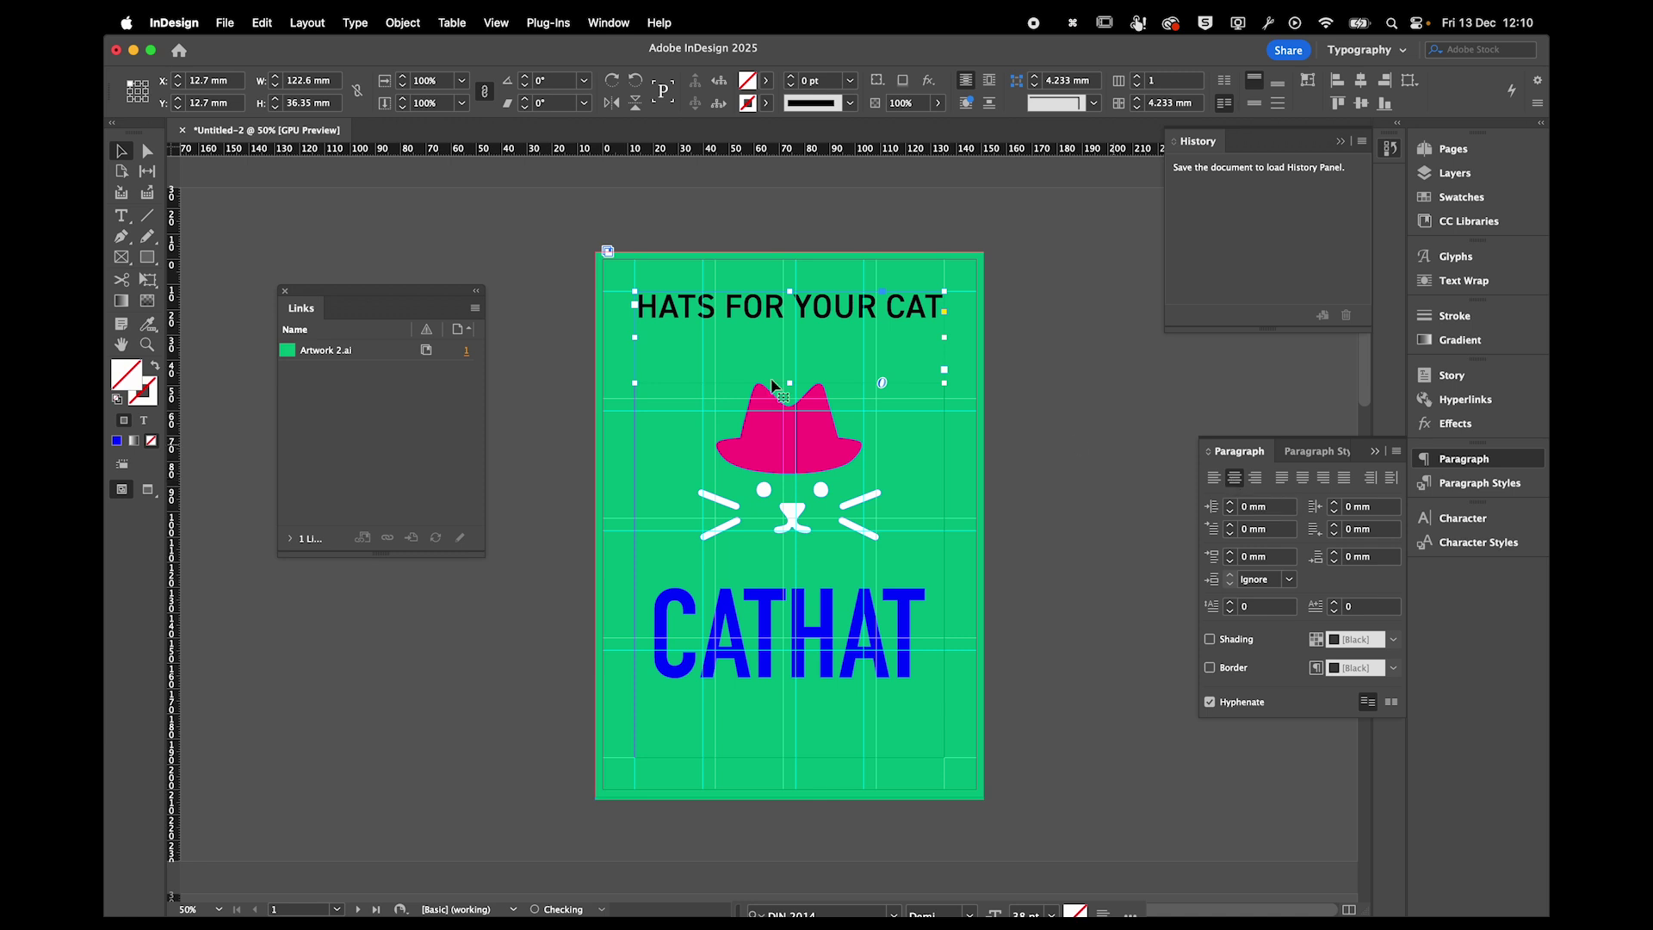
{"action": "mouse_move", "coordinate": [132, 132]}
{"action": "left_mouse_down"}
{"action": "mouse_move", "coordinate": [134, 179]}
{"action": "mouse_move", "coordinate": [133, 133]}
{"action": "left_mouse_up"}
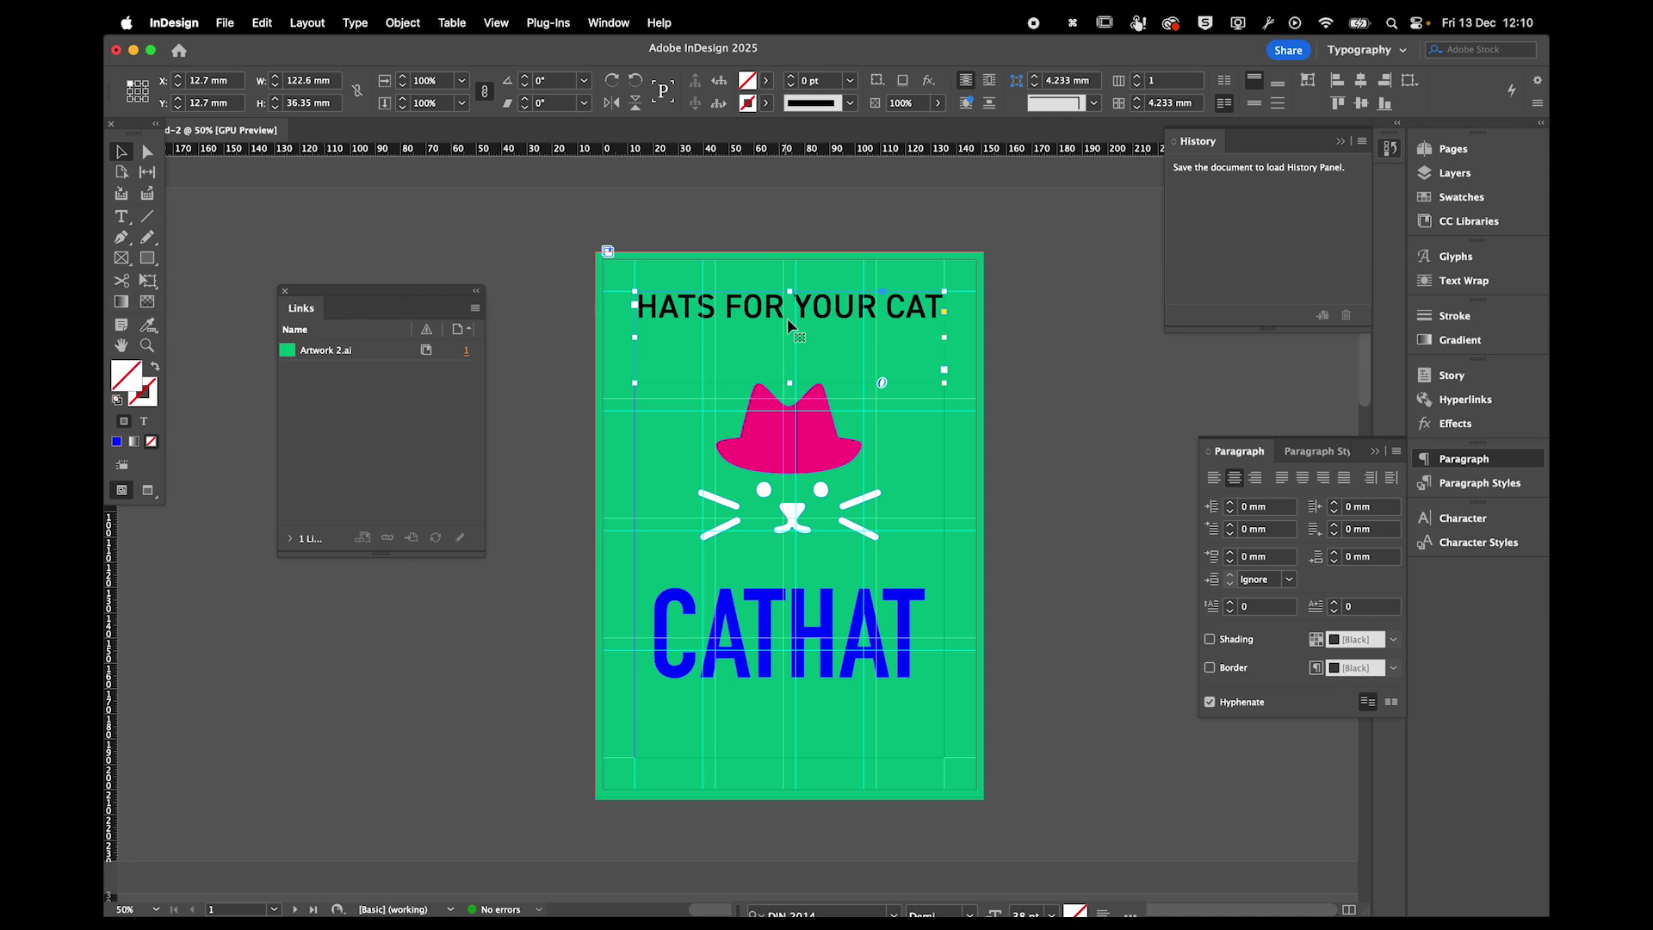
Try shortening the tagline frame to about 13 mm high, and restore its full height.
{"action": "left_click_drag", "start_coordinate": [788, 387], "coordinate": [788, 326]}
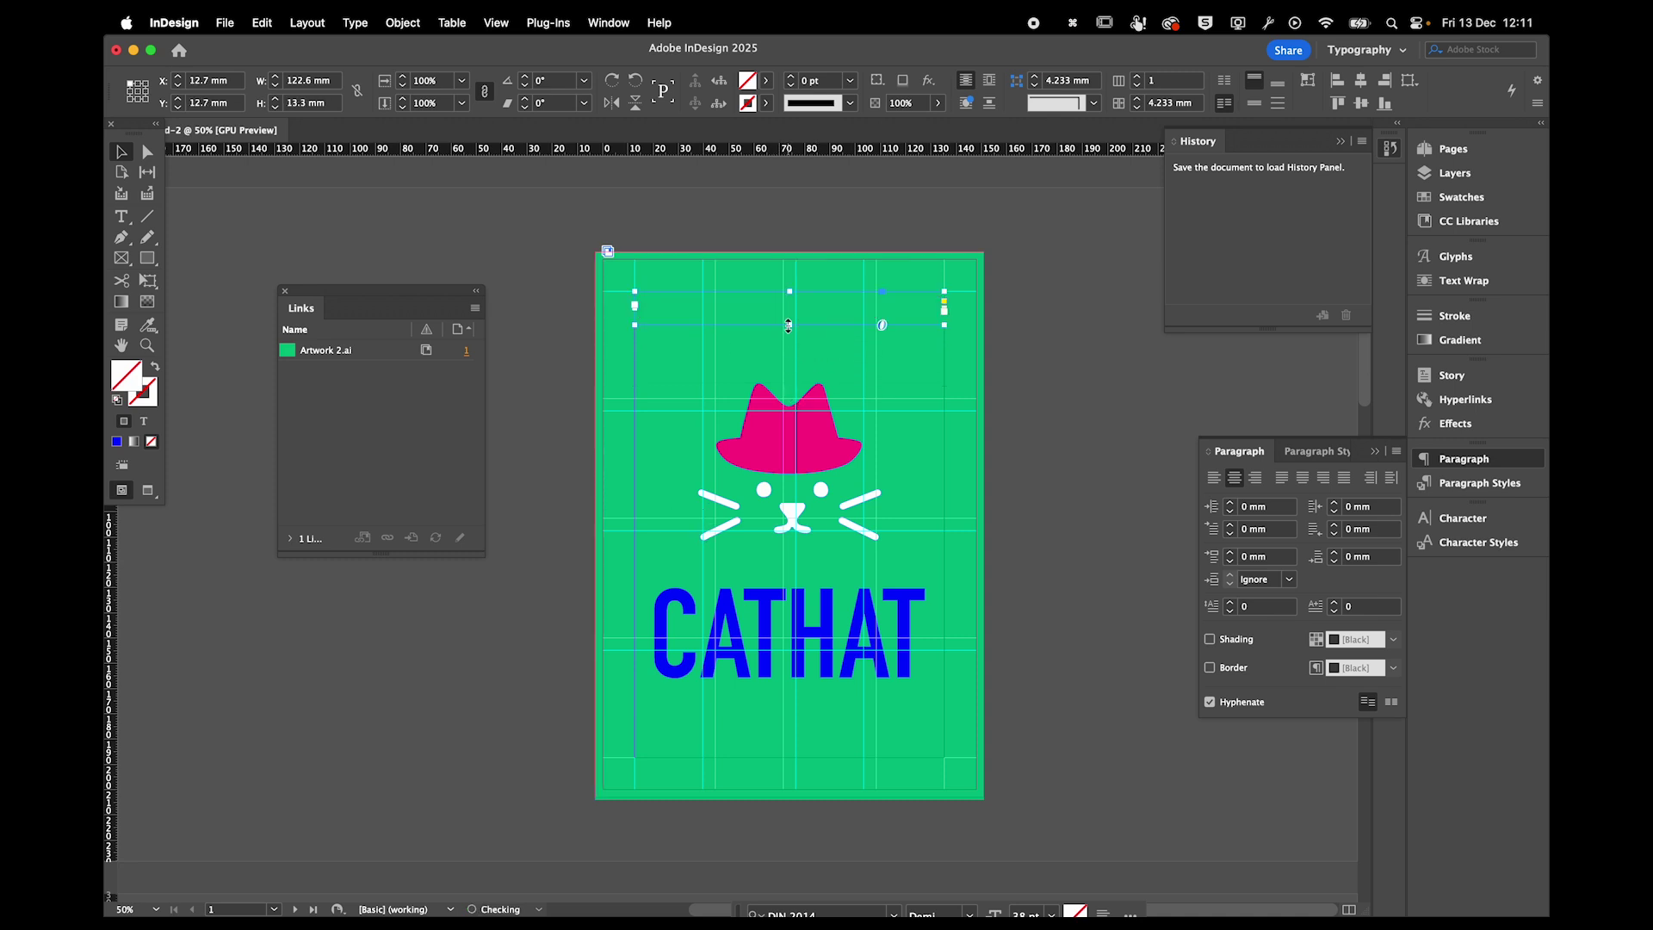
{"action": "left_click", "coordinate": [789, 335]}
{"action": "left_click_drag", "start_coordinate": [788, 327], "coordinate": [788, 382]}
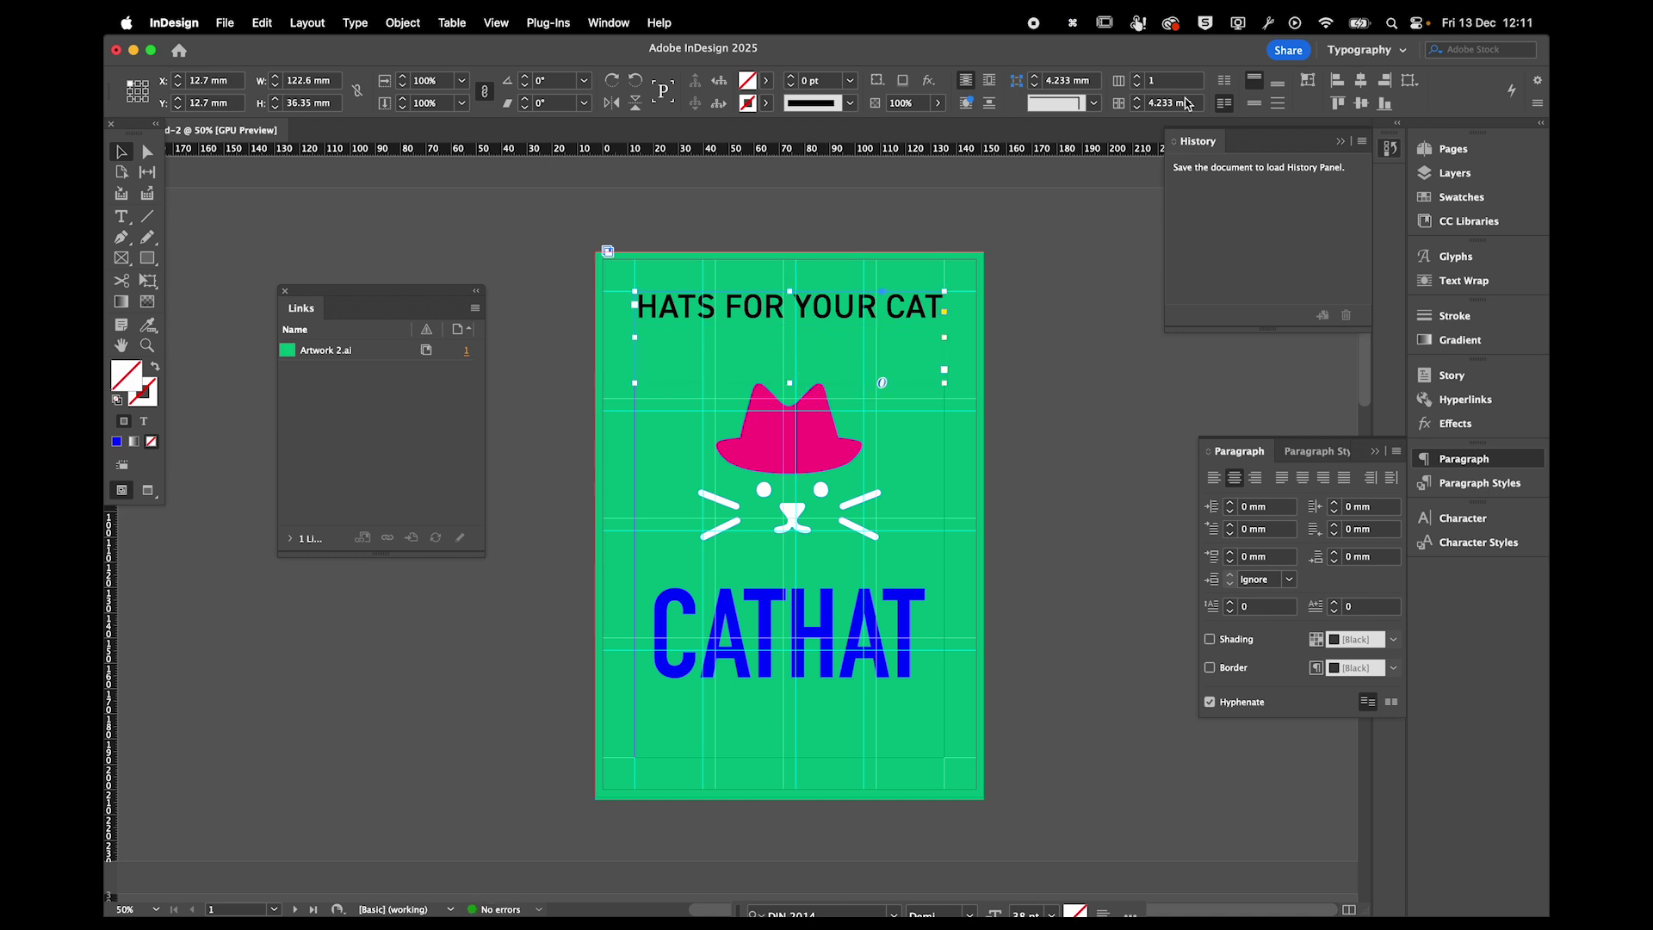
Try bottom alignment for the tagline, centre it vertically in its frame, and extend the frame down to the next guide.
{"action": "left_click", "coordinate": [1274, 85]}
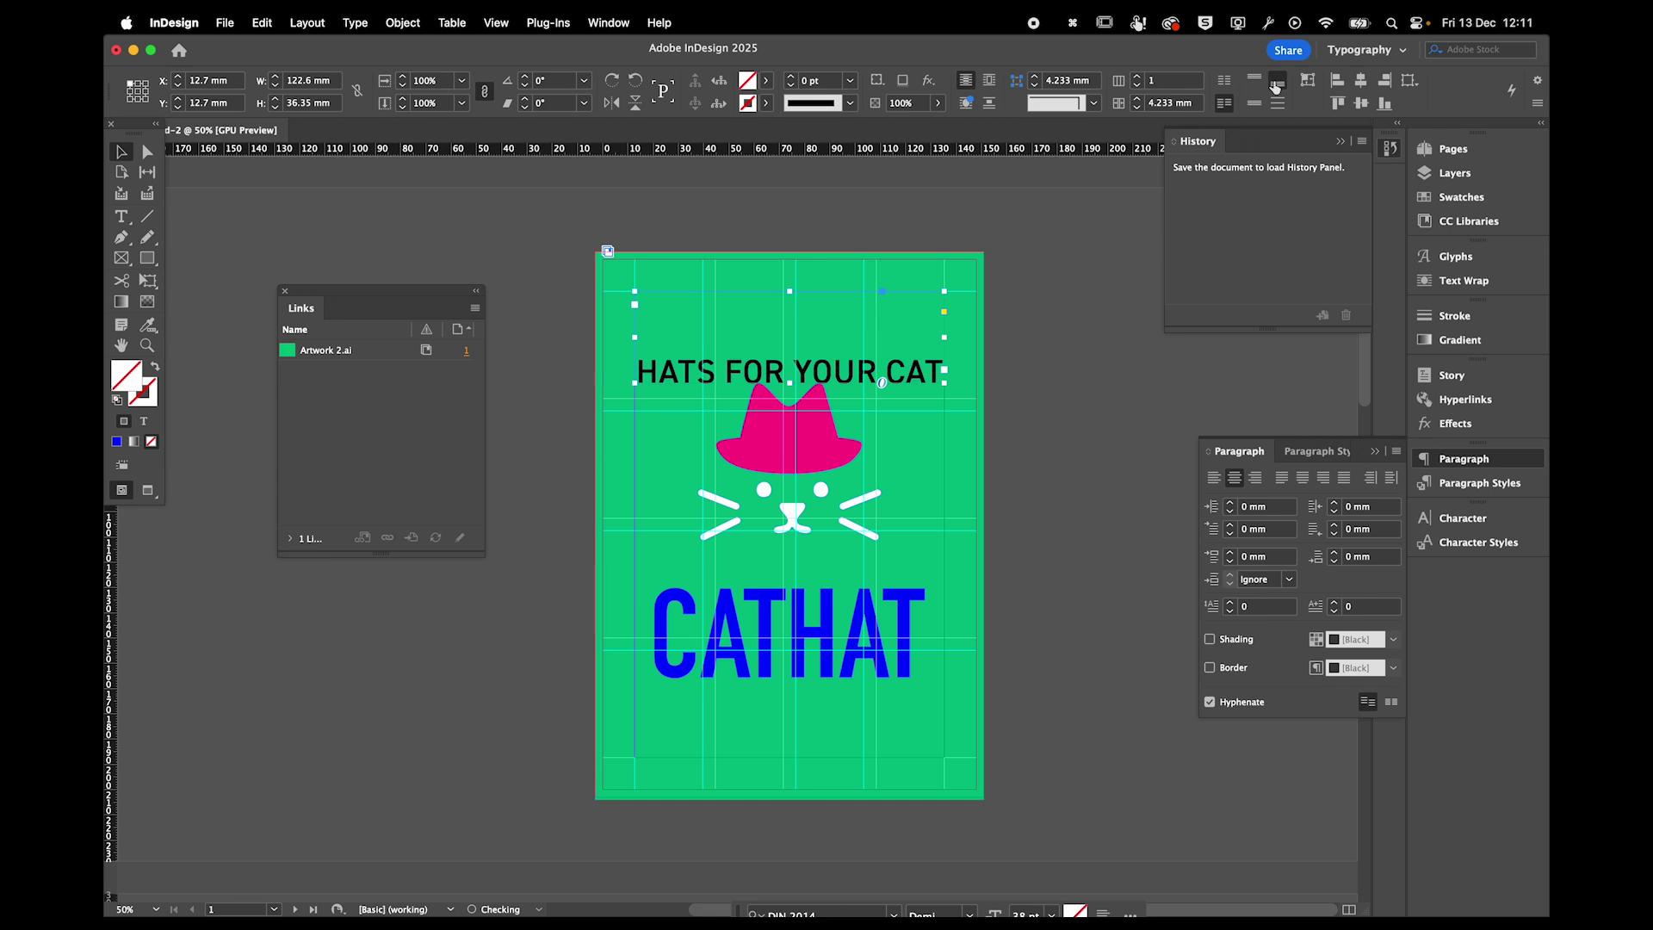
{"action": "left_click", "coordinate": [1256, 104]}
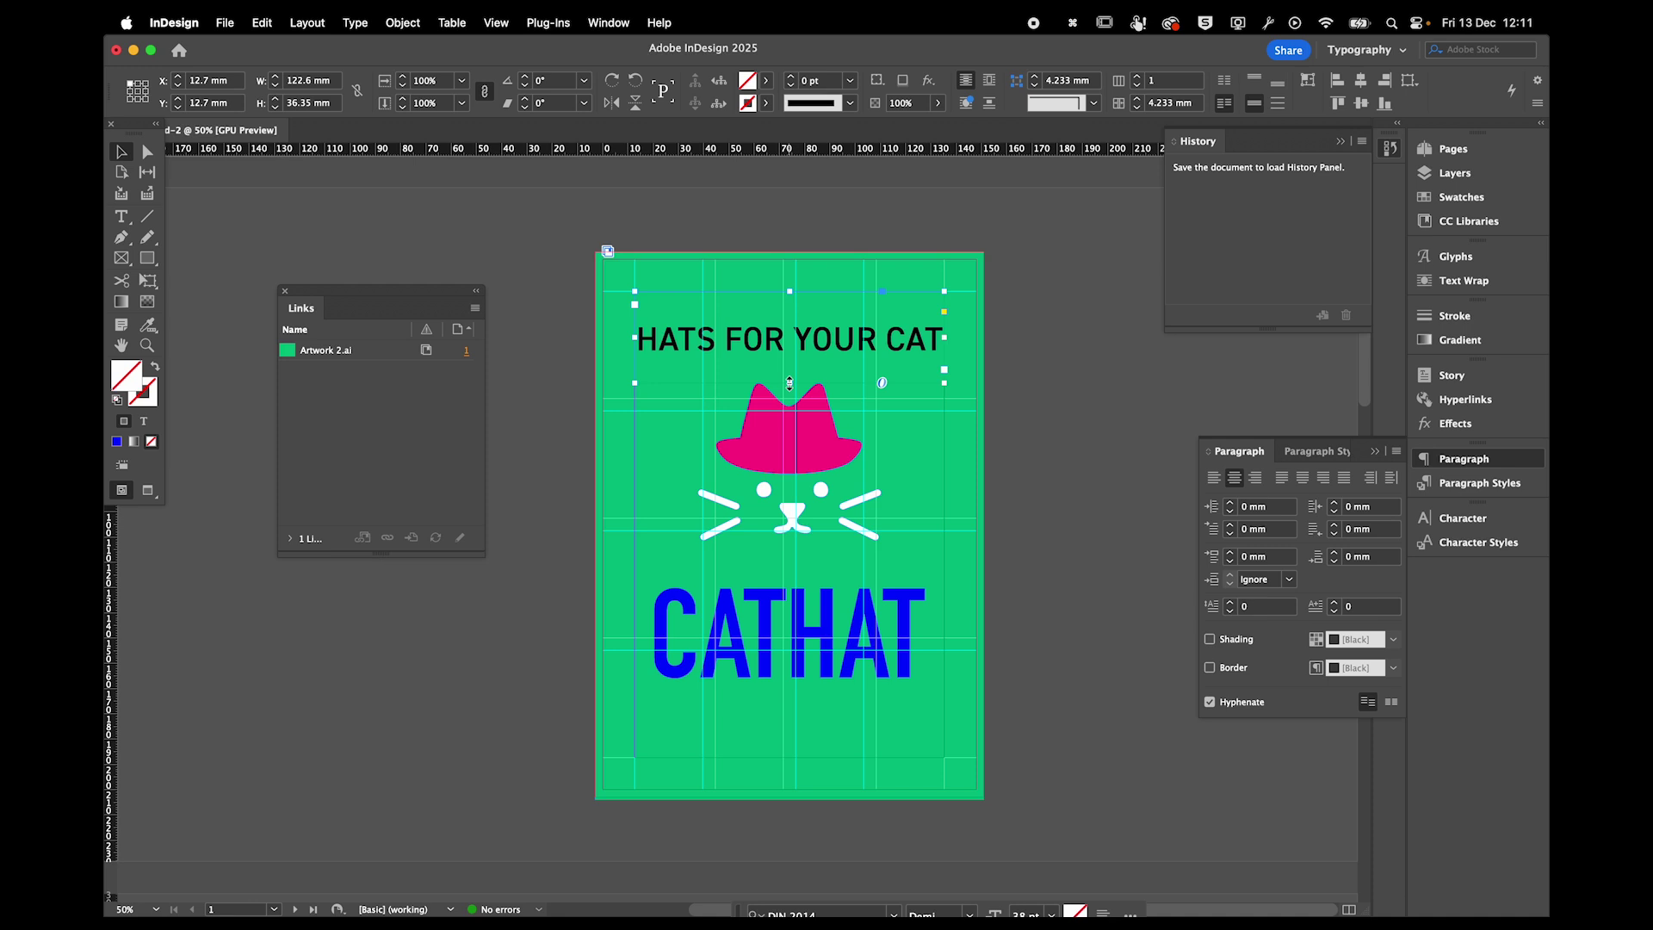
{"action": "left_click", "coordinate": [562, 382]}
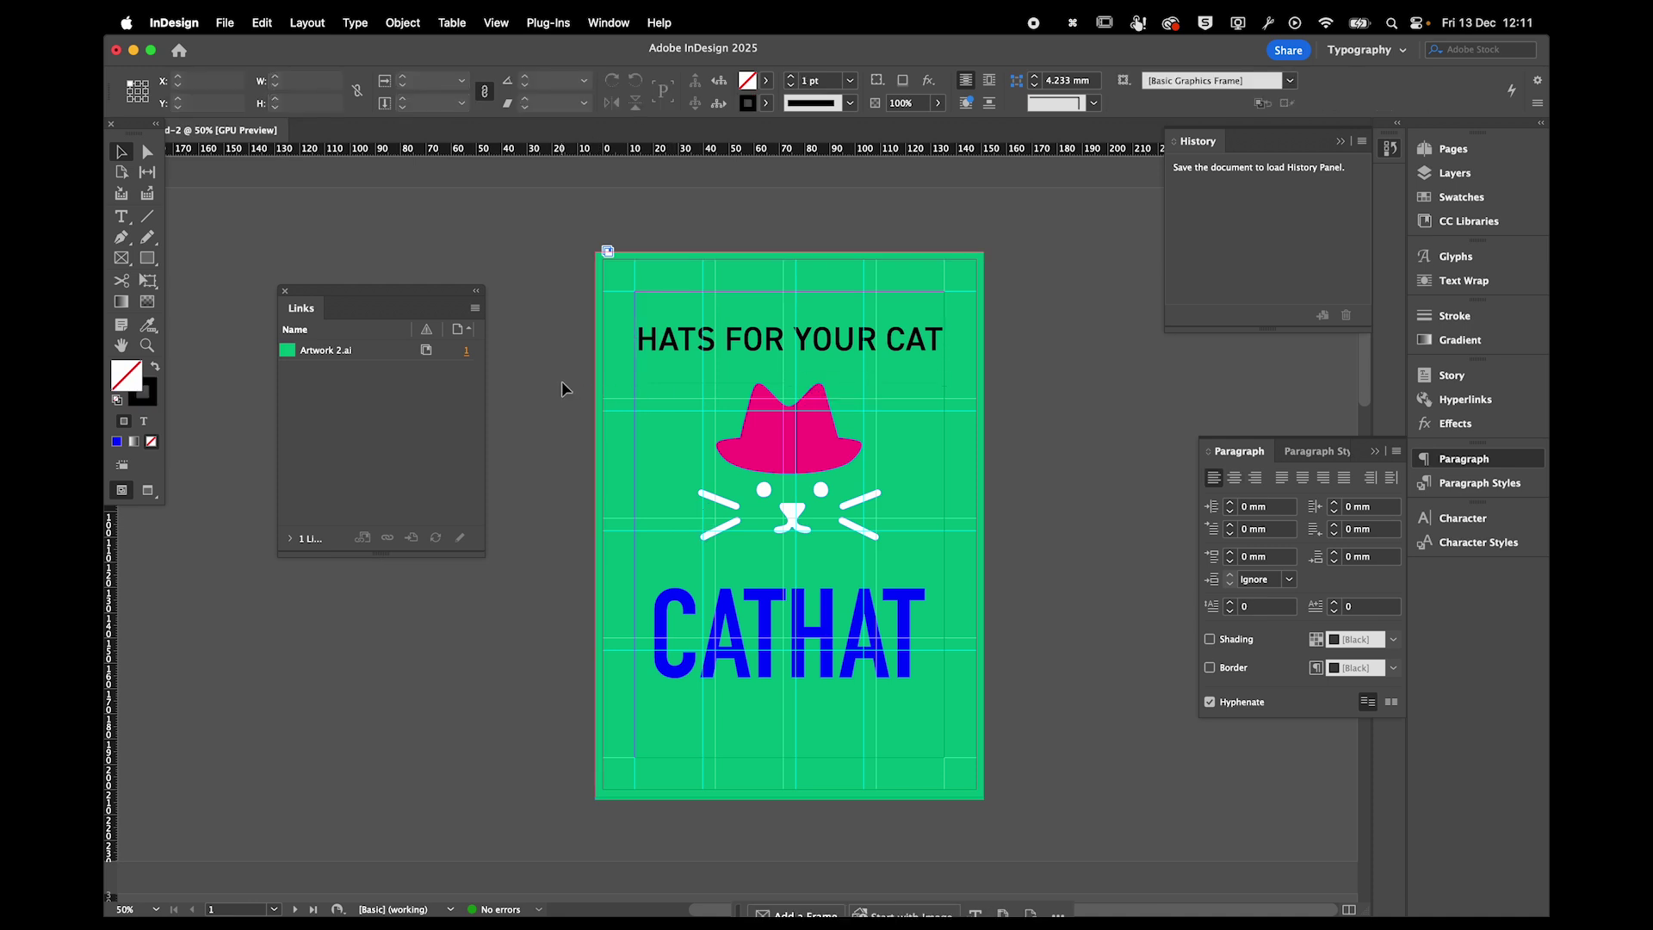
{"action": "left_click", "coordinate": [692, 379]}
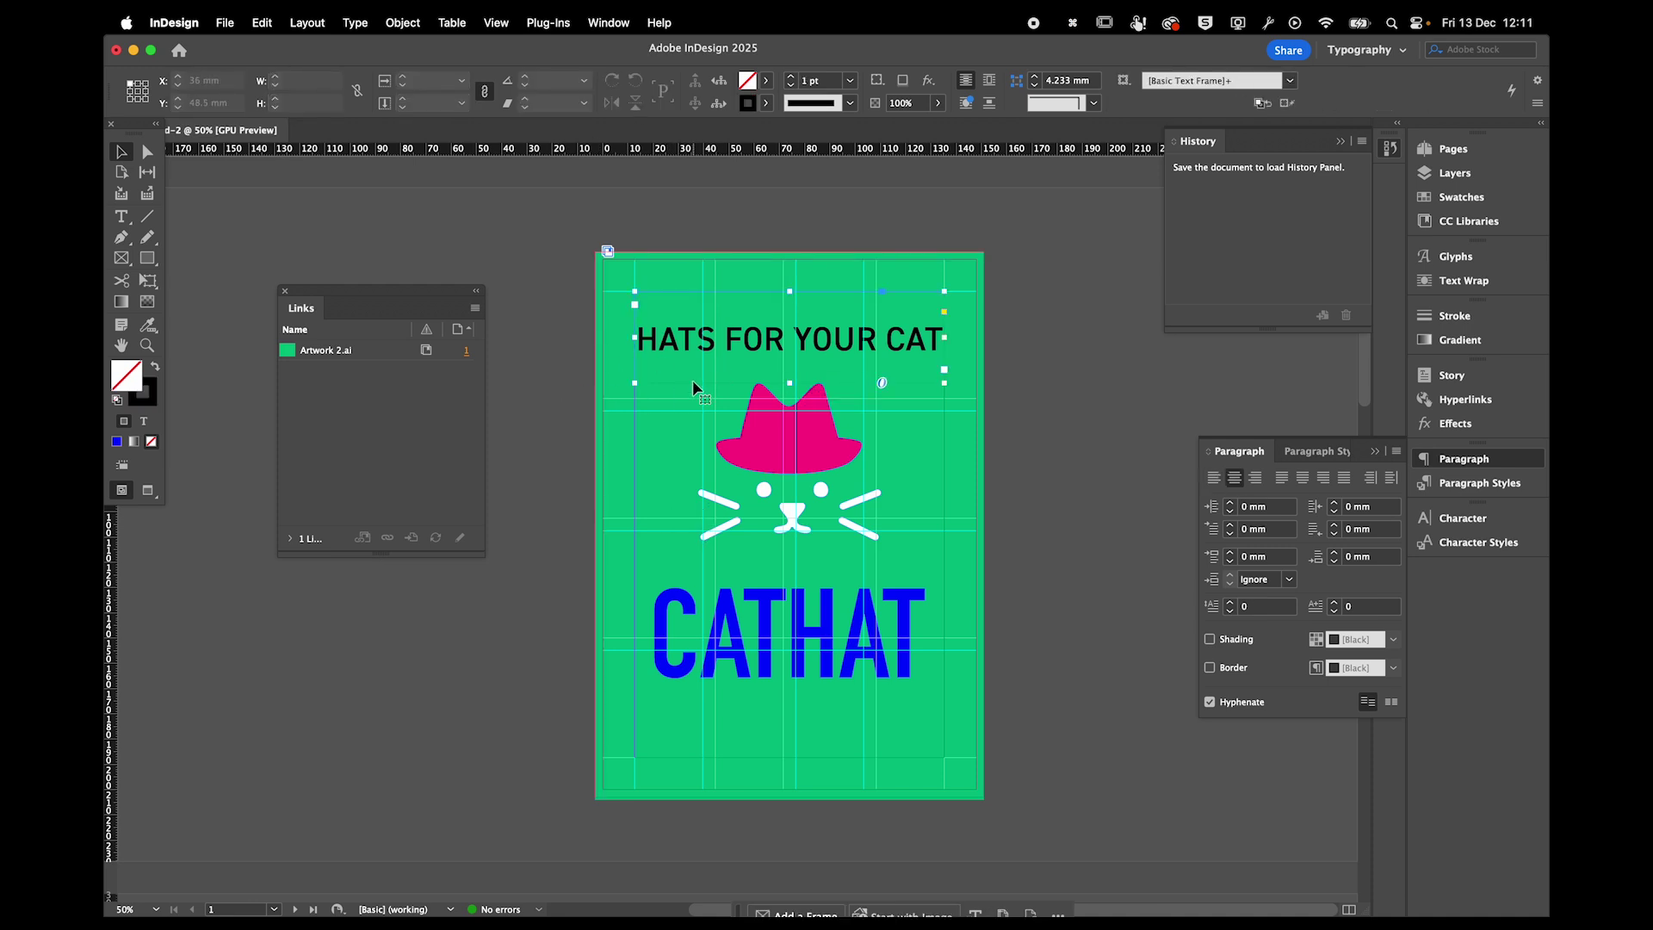
{"action": "left_click_drag", "start_coordinate": [789, 383], "coordinate": [765, 478]}
Move the cat icon down to Y 60.1 mm and the CATHAT wordmark down to about Y 134.9 mm.
{"action": "left_click", "coordinate": [764, 449]}
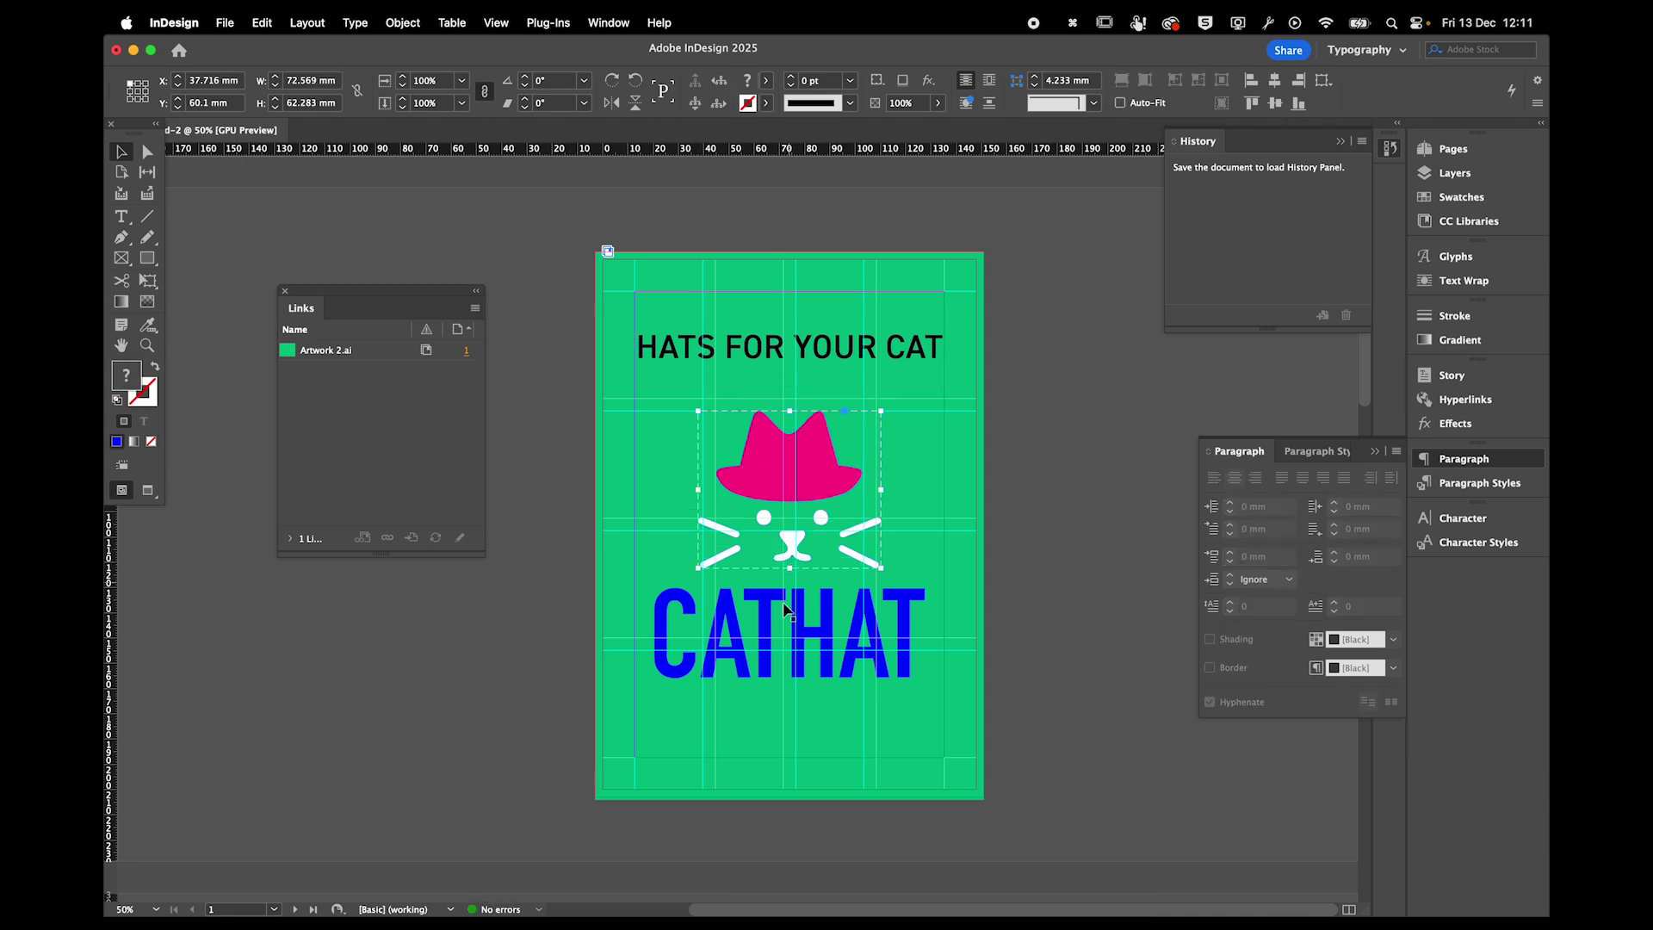
{"action": "left_click_drag", "start_coordinate": [768, 605], "coordinate": [769, 617]}
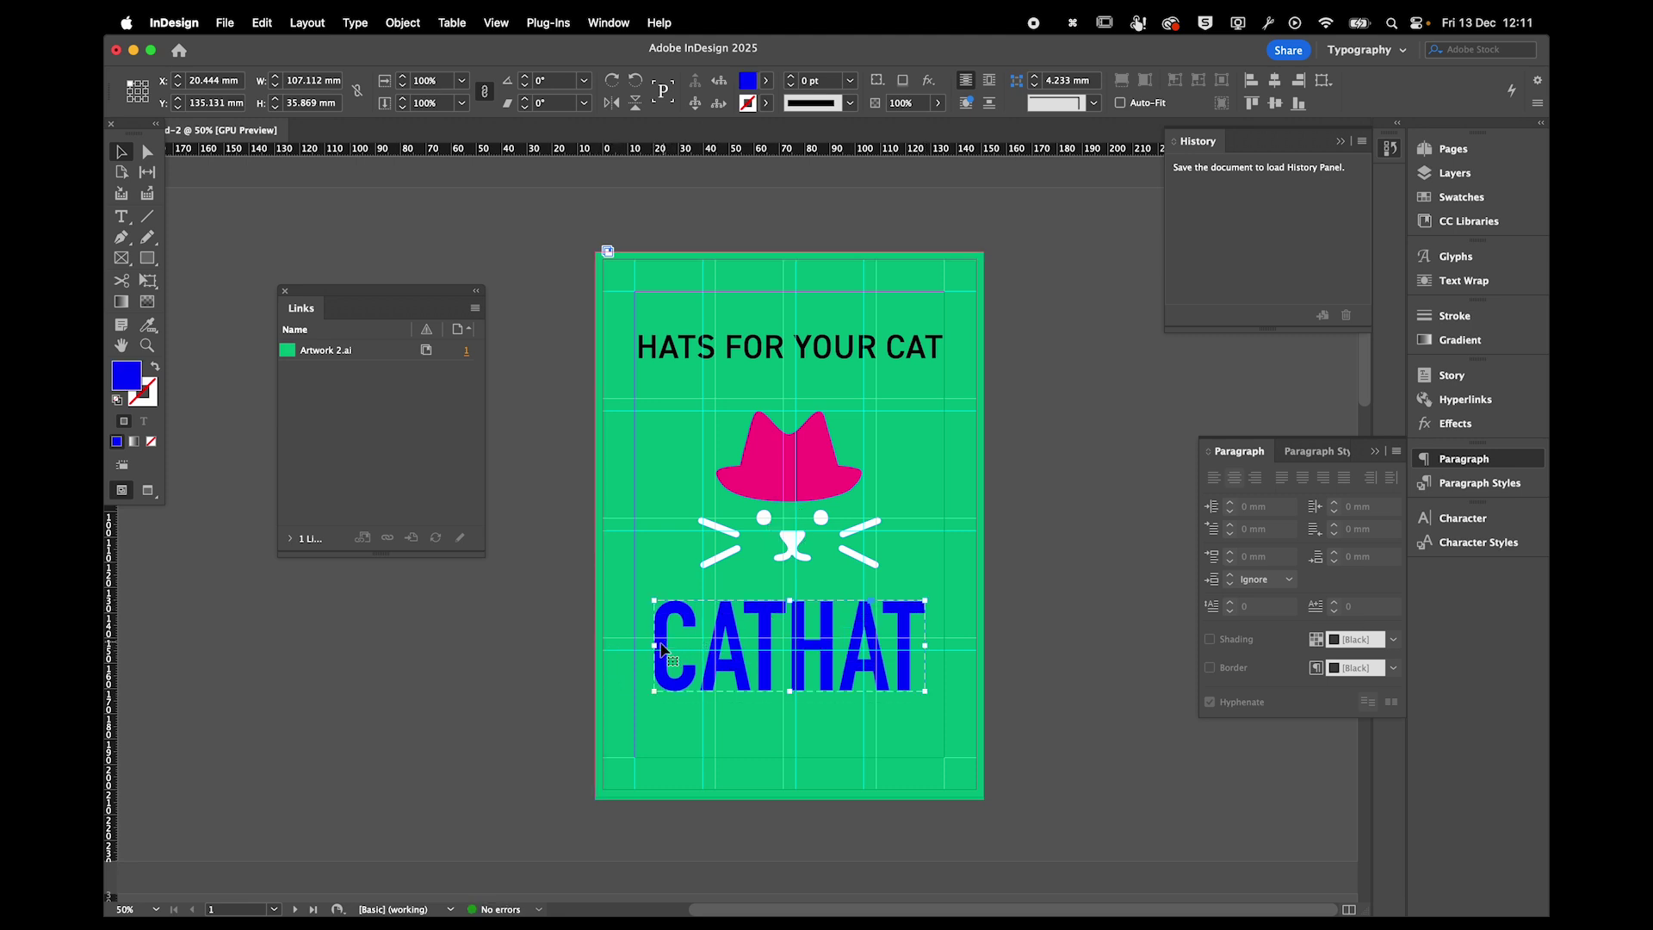
{"action": "key", "text": "Up"}
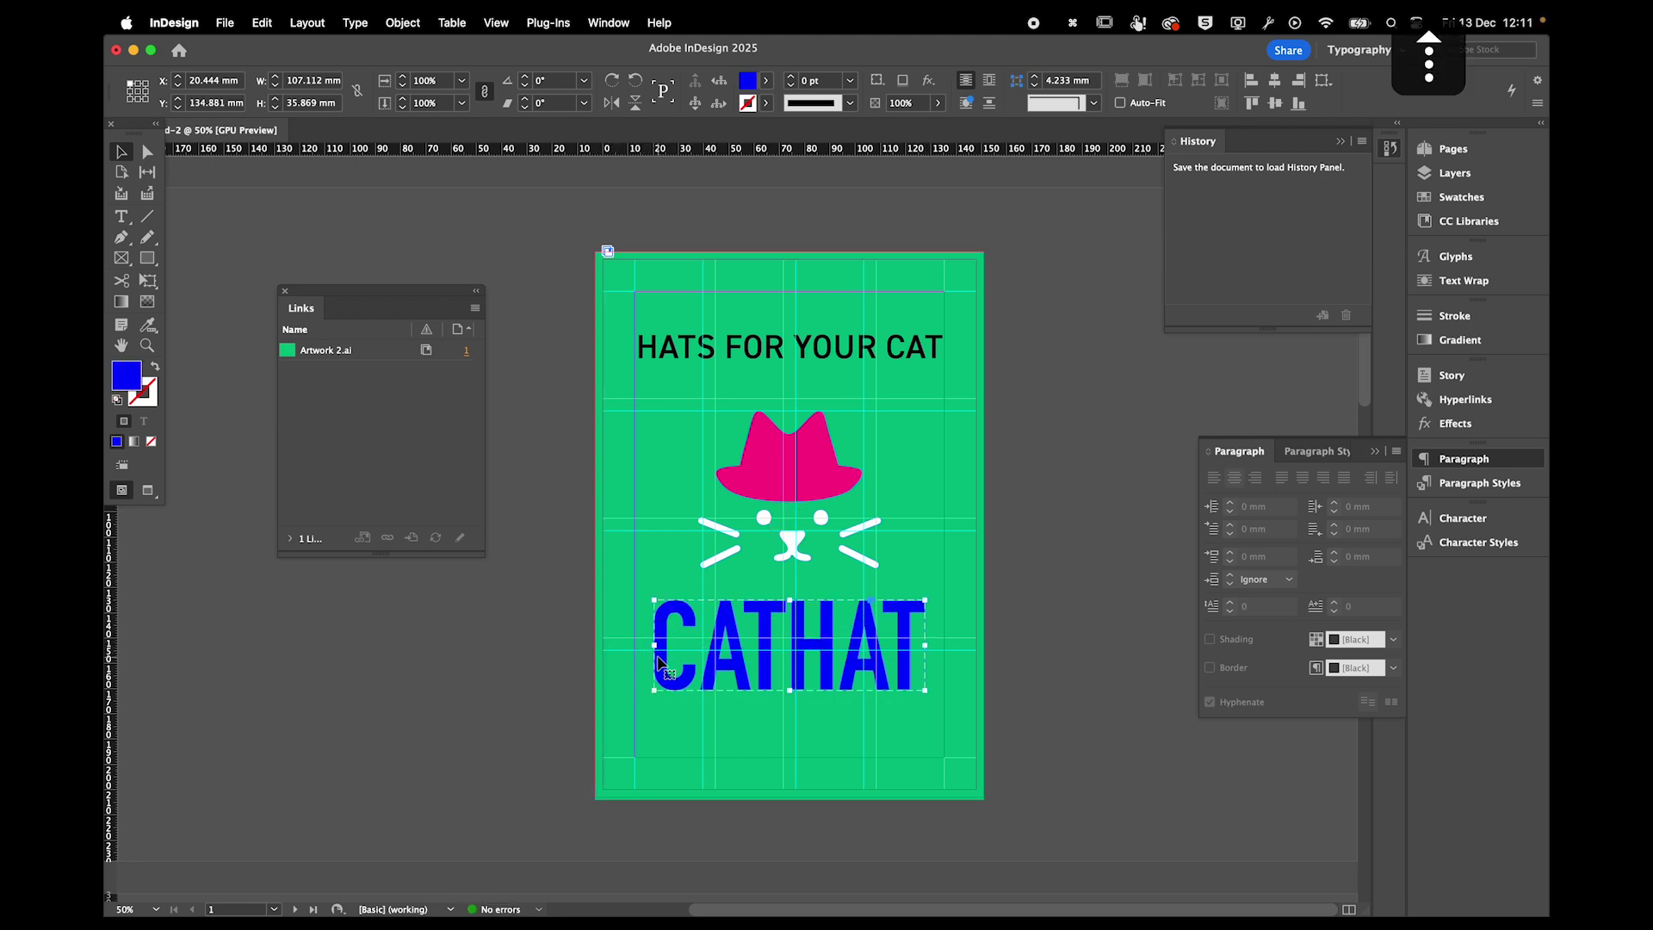
{"action": "left_click", "coordinate": [533, 657]}
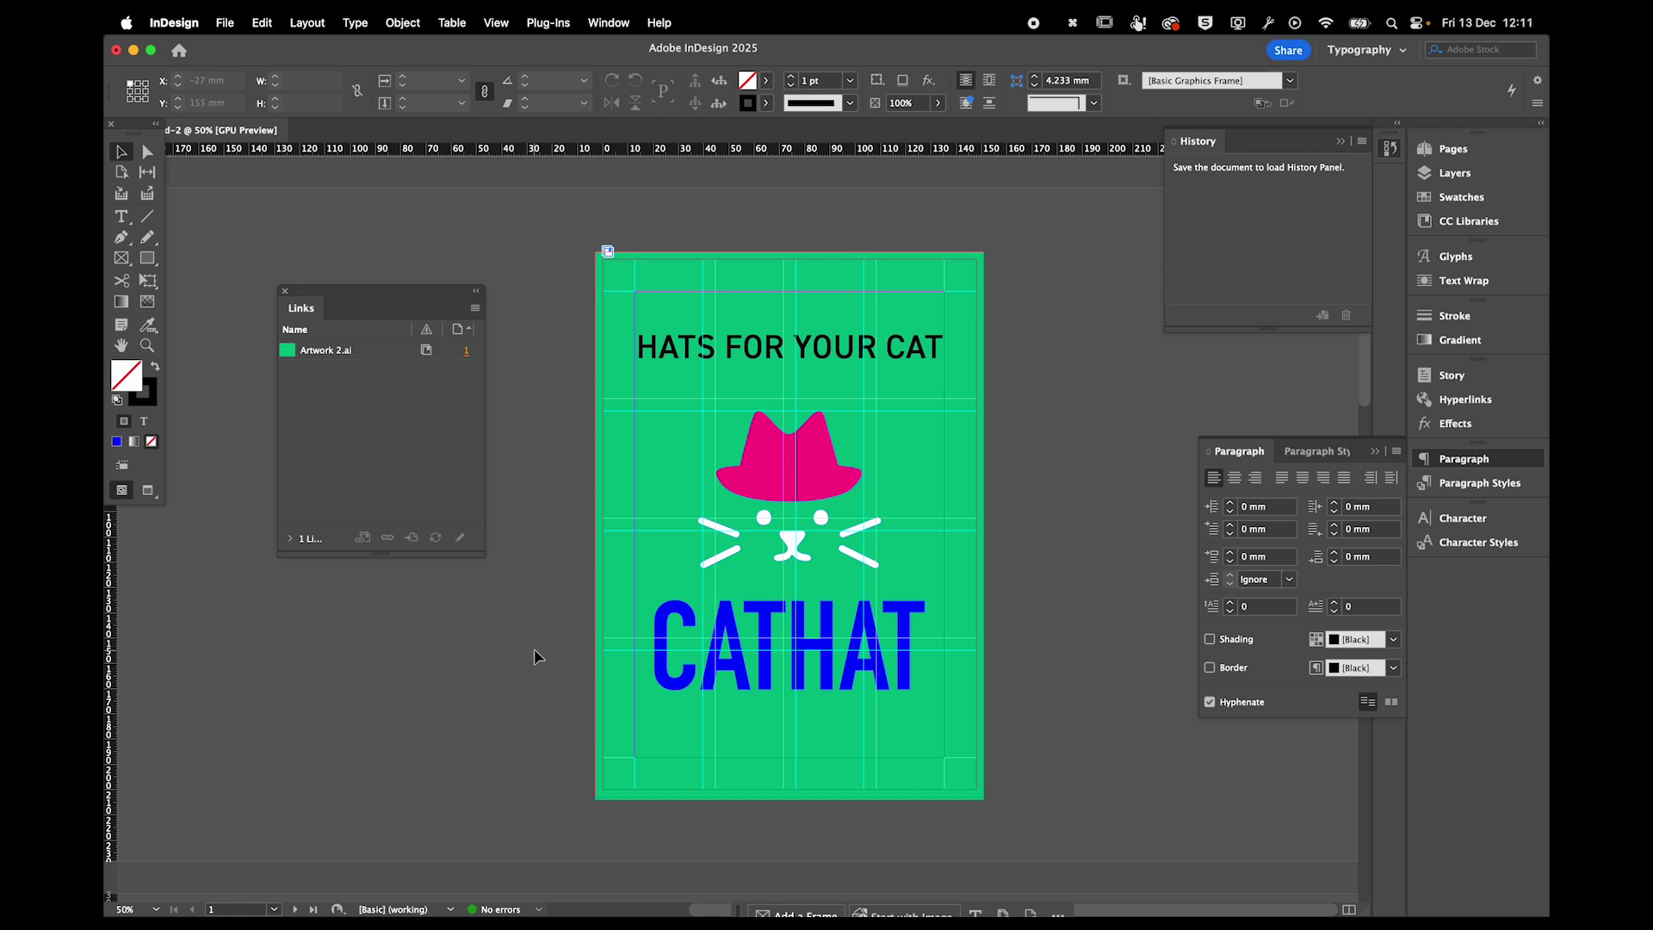
Preview the cover without guides and check the green background artwork's extent beyond the page edges.
{"action": "key", "text": "w"}
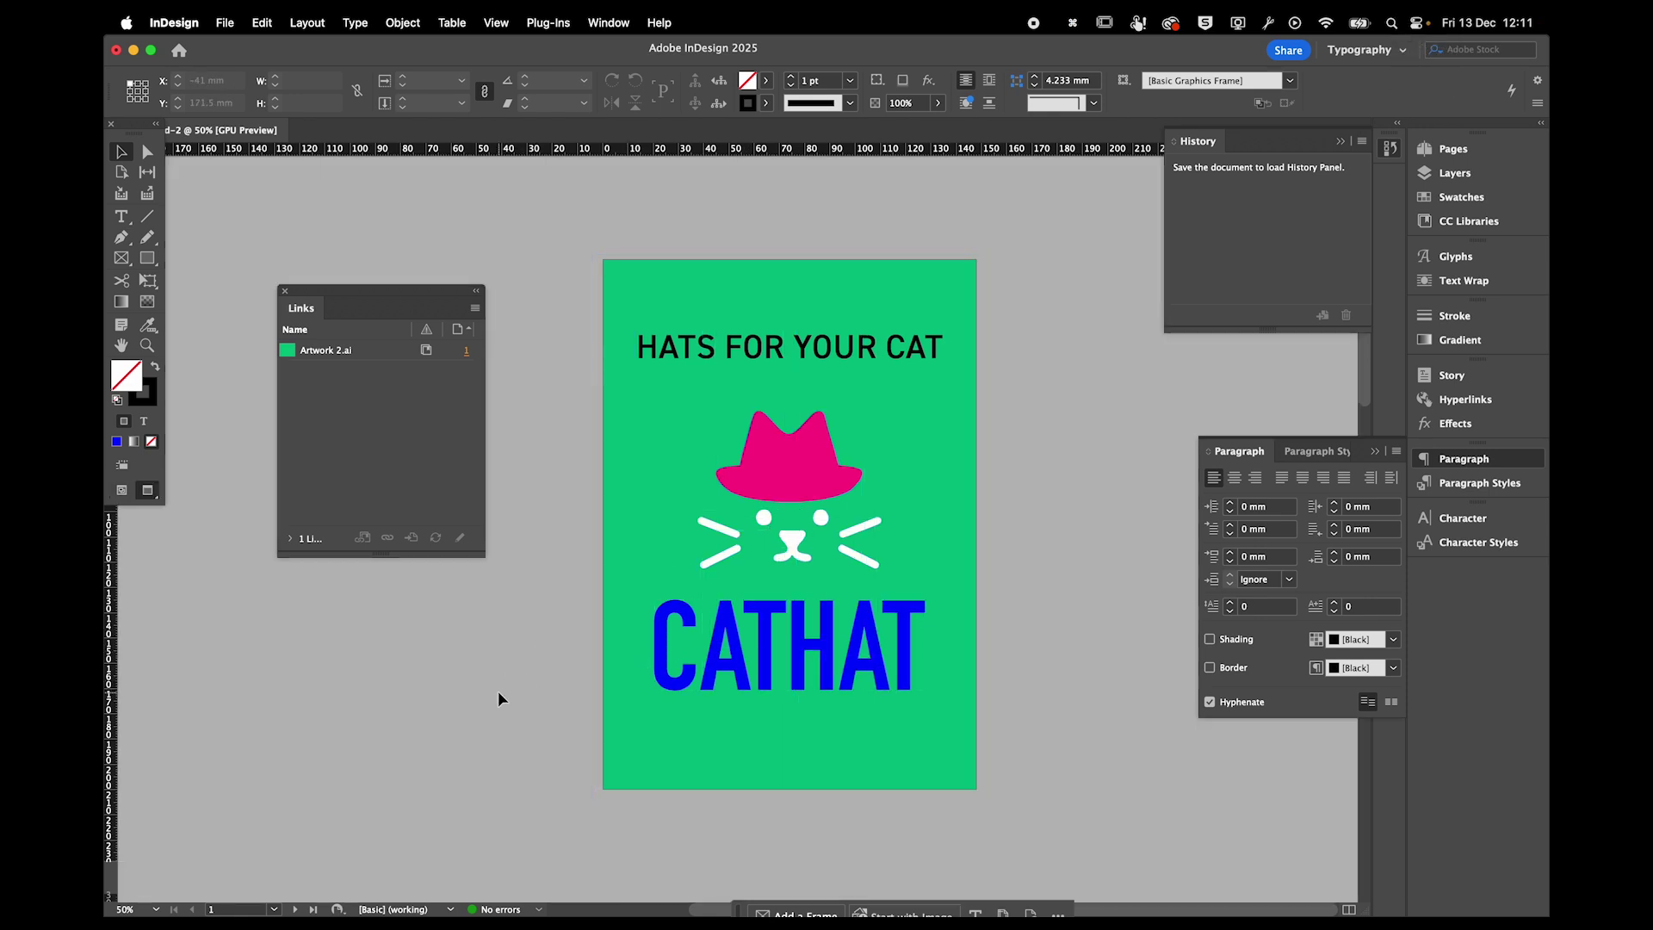
{"action": "left_click", "coordinate": [626, 765]}
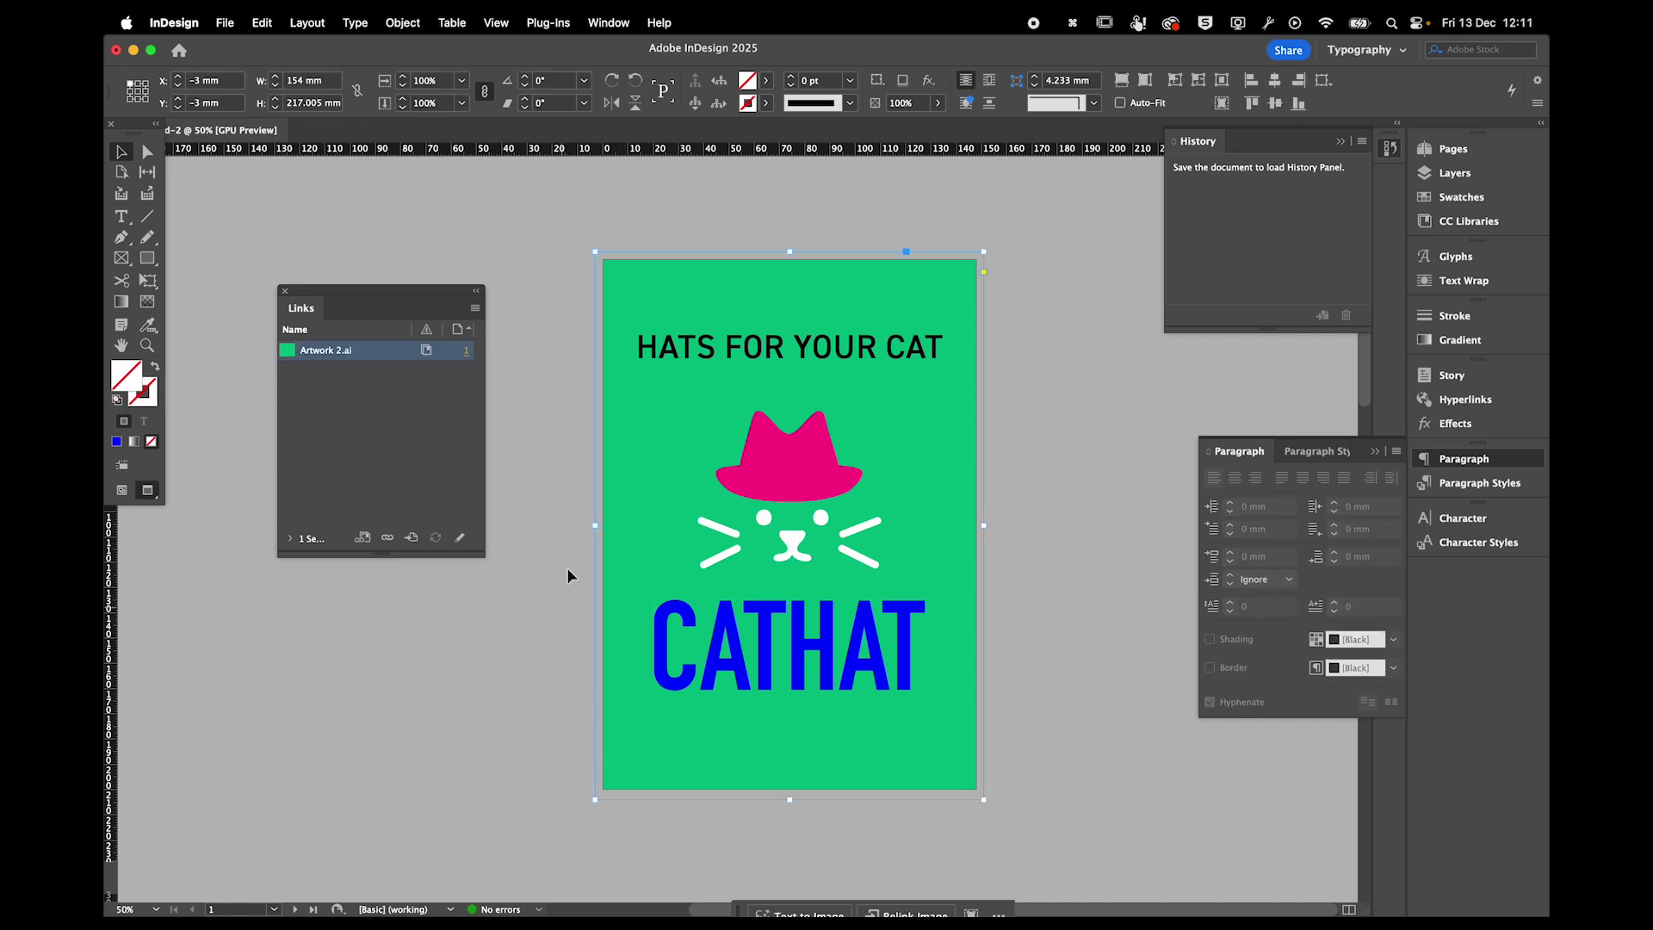
{"action": "left_click", "coordinate": [569, 467]}
{"action": "left_click", "coordinate": [646, 458]}
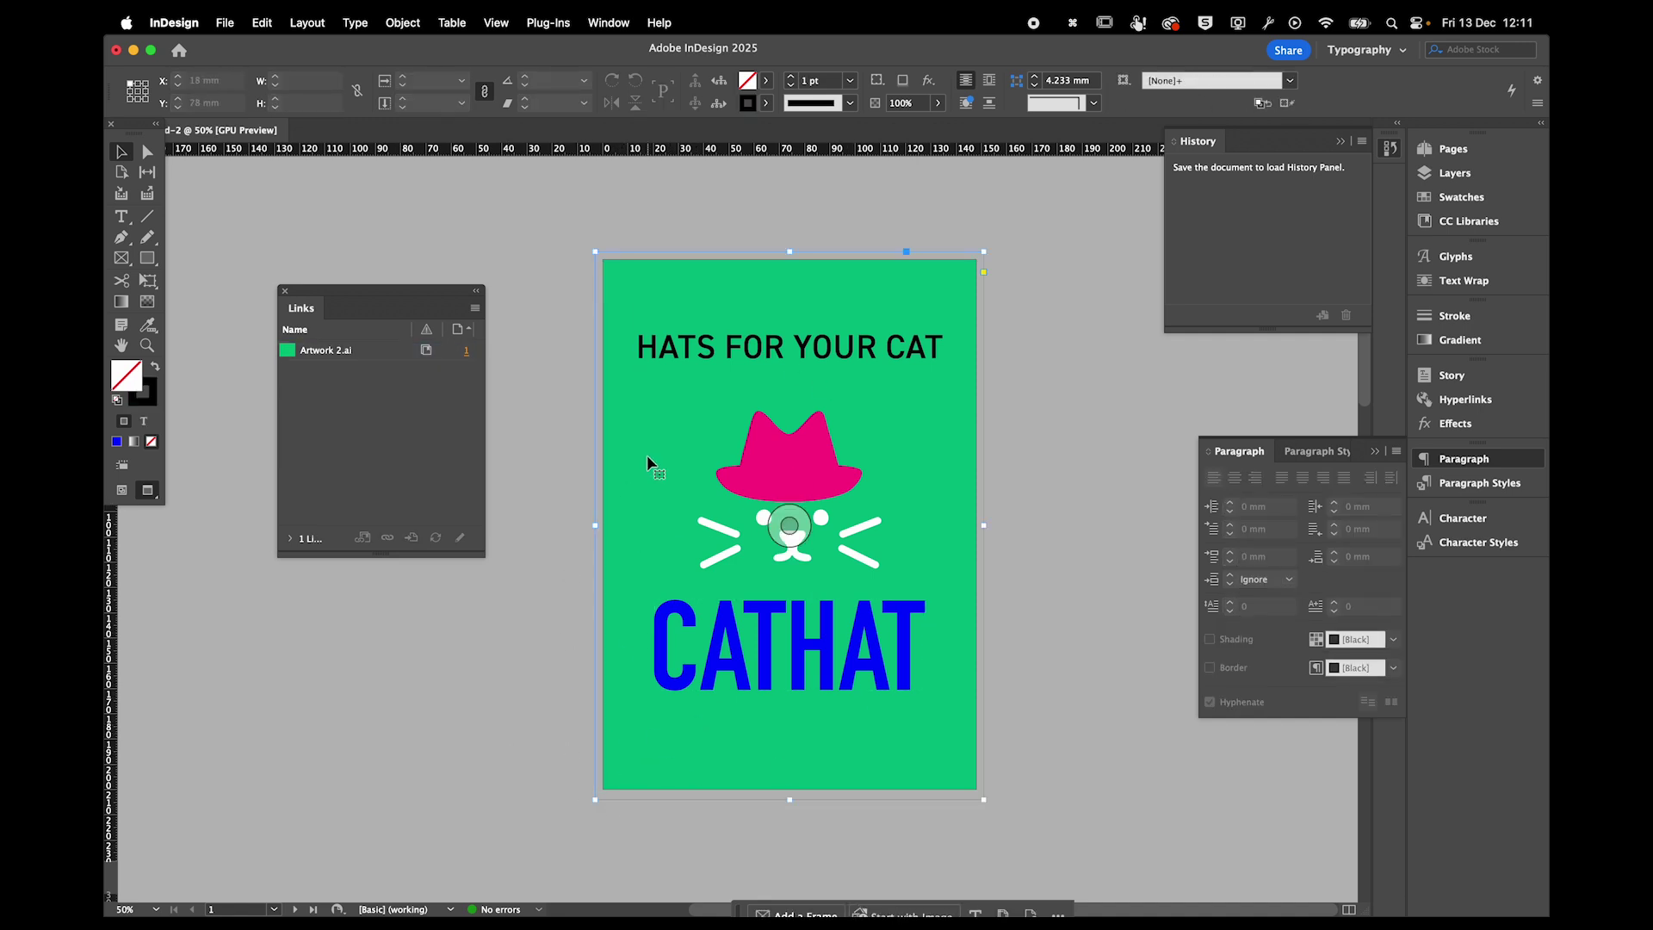
{"action": "left_click", "coordinate": [1019, 421]}
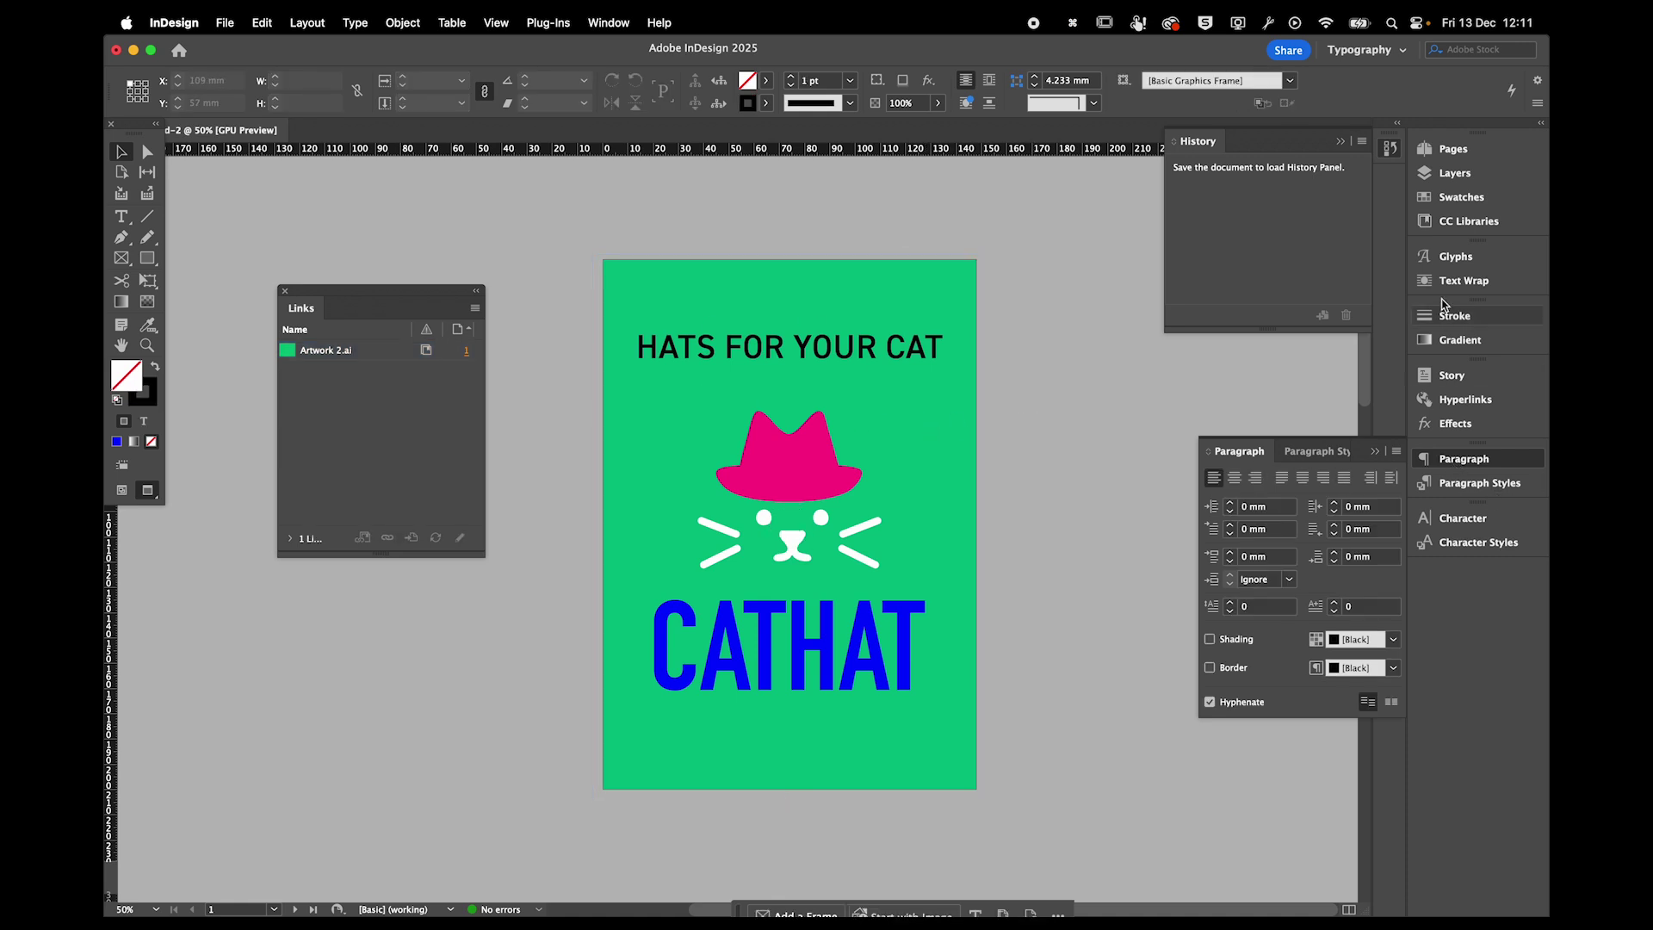
Sample the cover's green background with the Eyedropper as the fill colour and dismiss the vector graphic warning.
{"action": "left_click", "coordinate": [140, 403]}
{"action": "left_click", "coordinate": [125, 384]}
{"action": "left_click", "coordinate": [149, 262]}
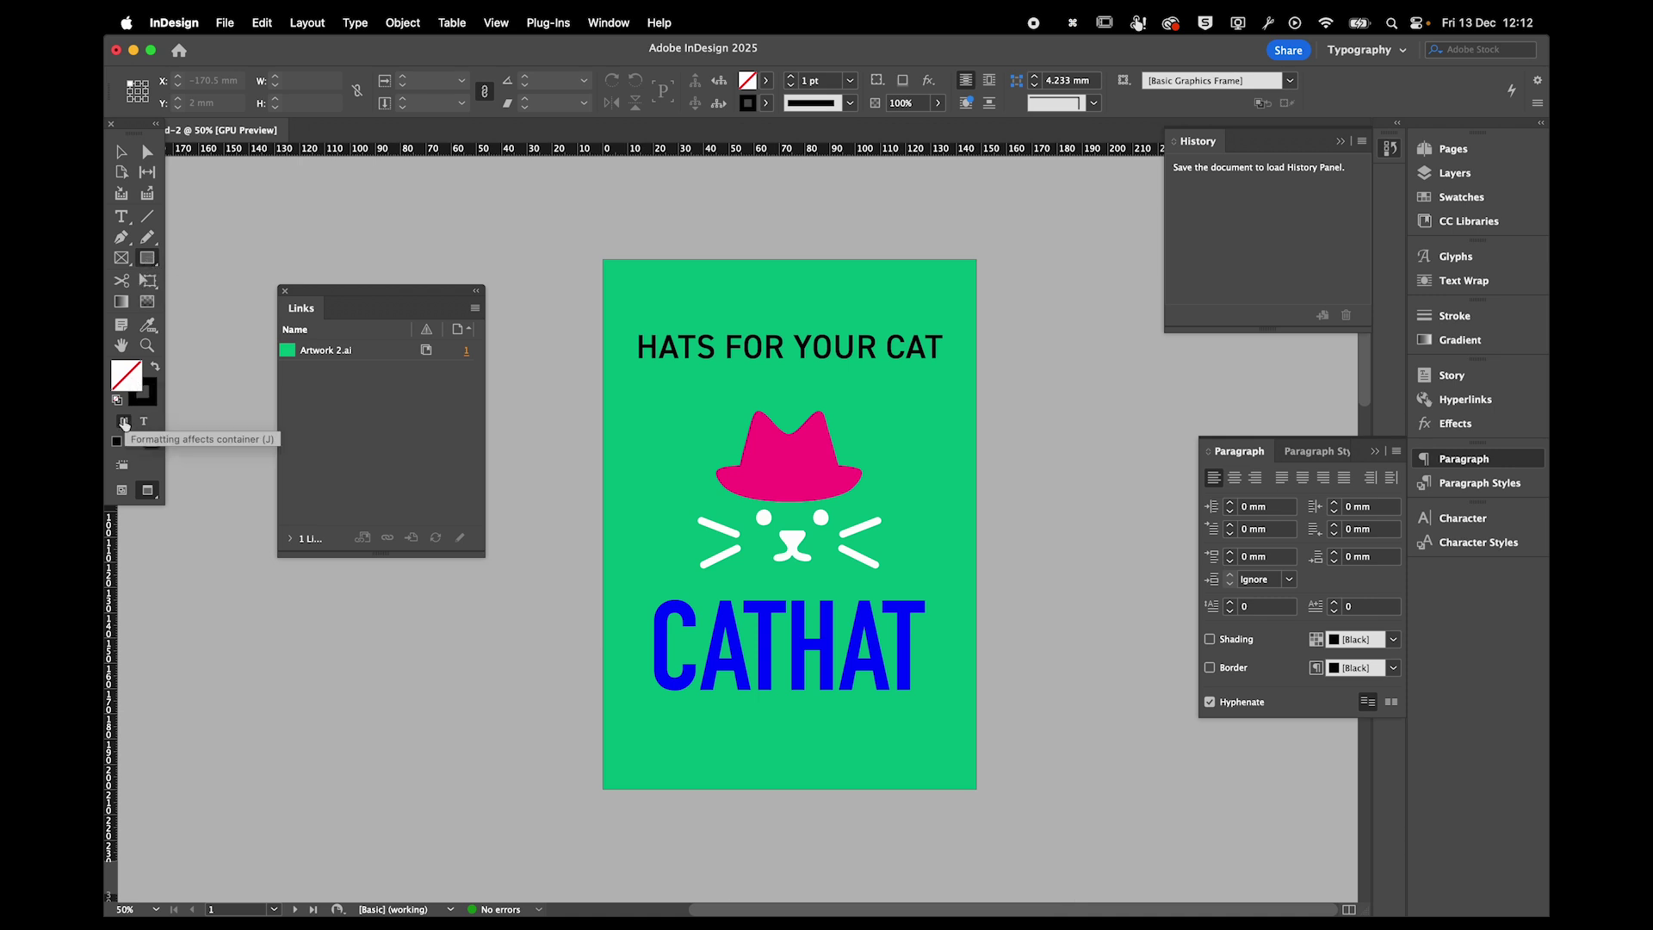
{"action": "key", "text": "i"}
{"action": "left_click", "coordinate": [655, 460]}
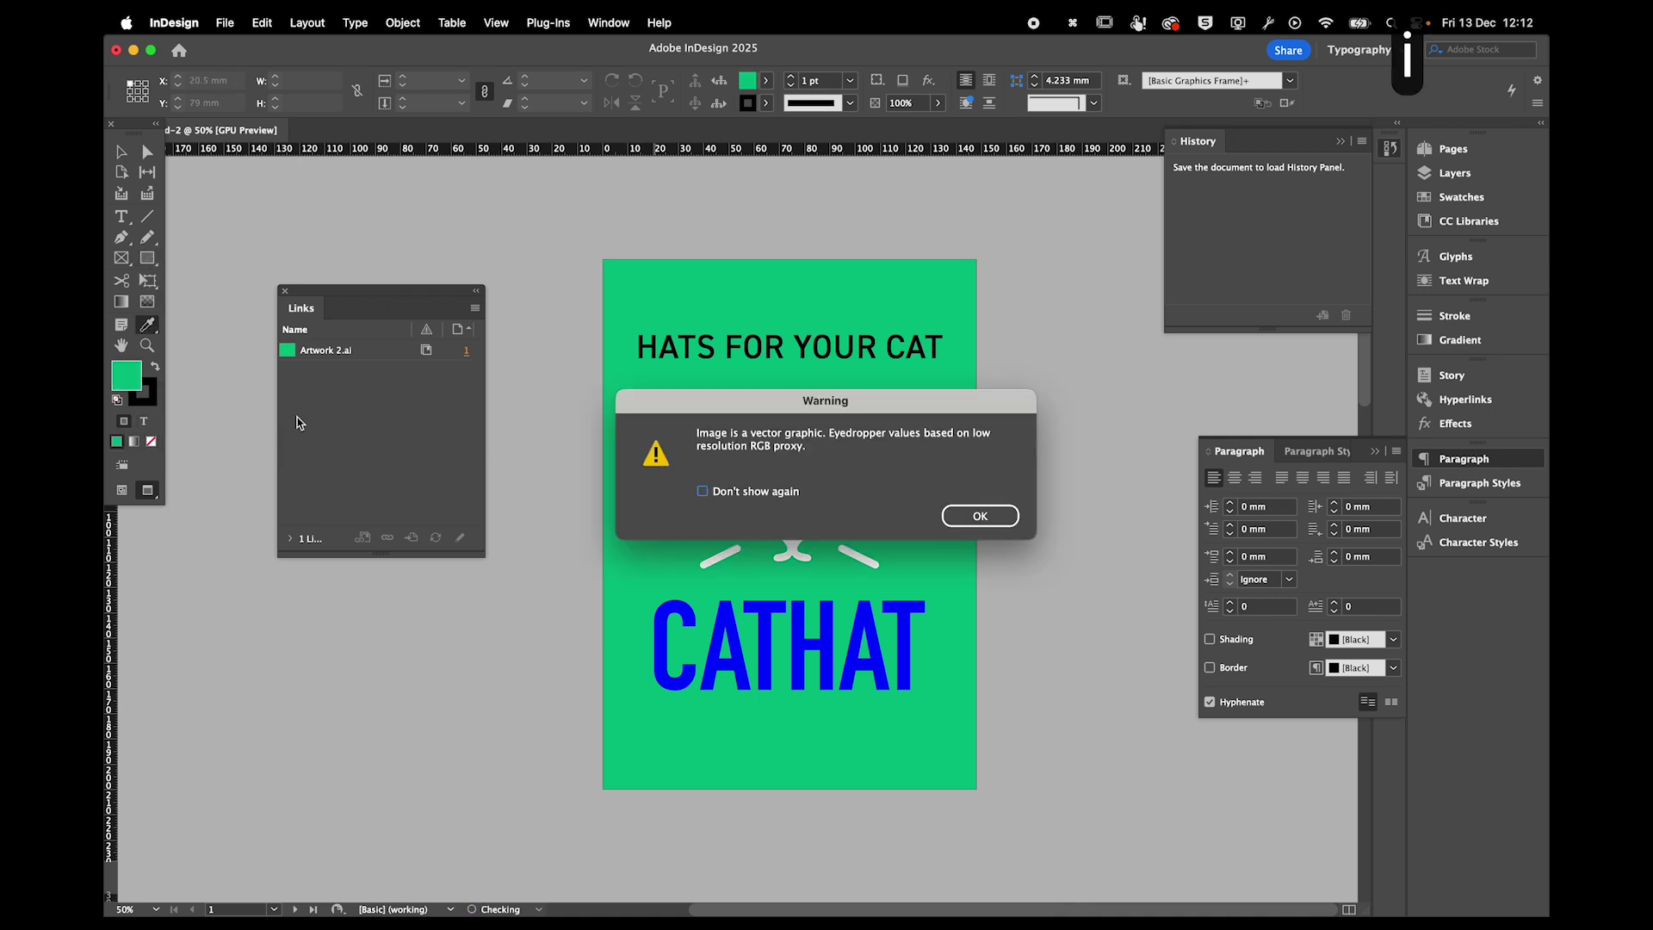
{"action": "left_click", "coordinate": [980, 515]}
Draw a green-filled rectangle about 99.5 x 57.5 mm, leave preview mode, and move it onto the pasteboard beside the cover's lower half.
{"action": "left_click", "coordinate": [152, 261]}
{"action": "left_click_drag", "start_coordinate": [510, 292], "coordinate": [758, 435]}
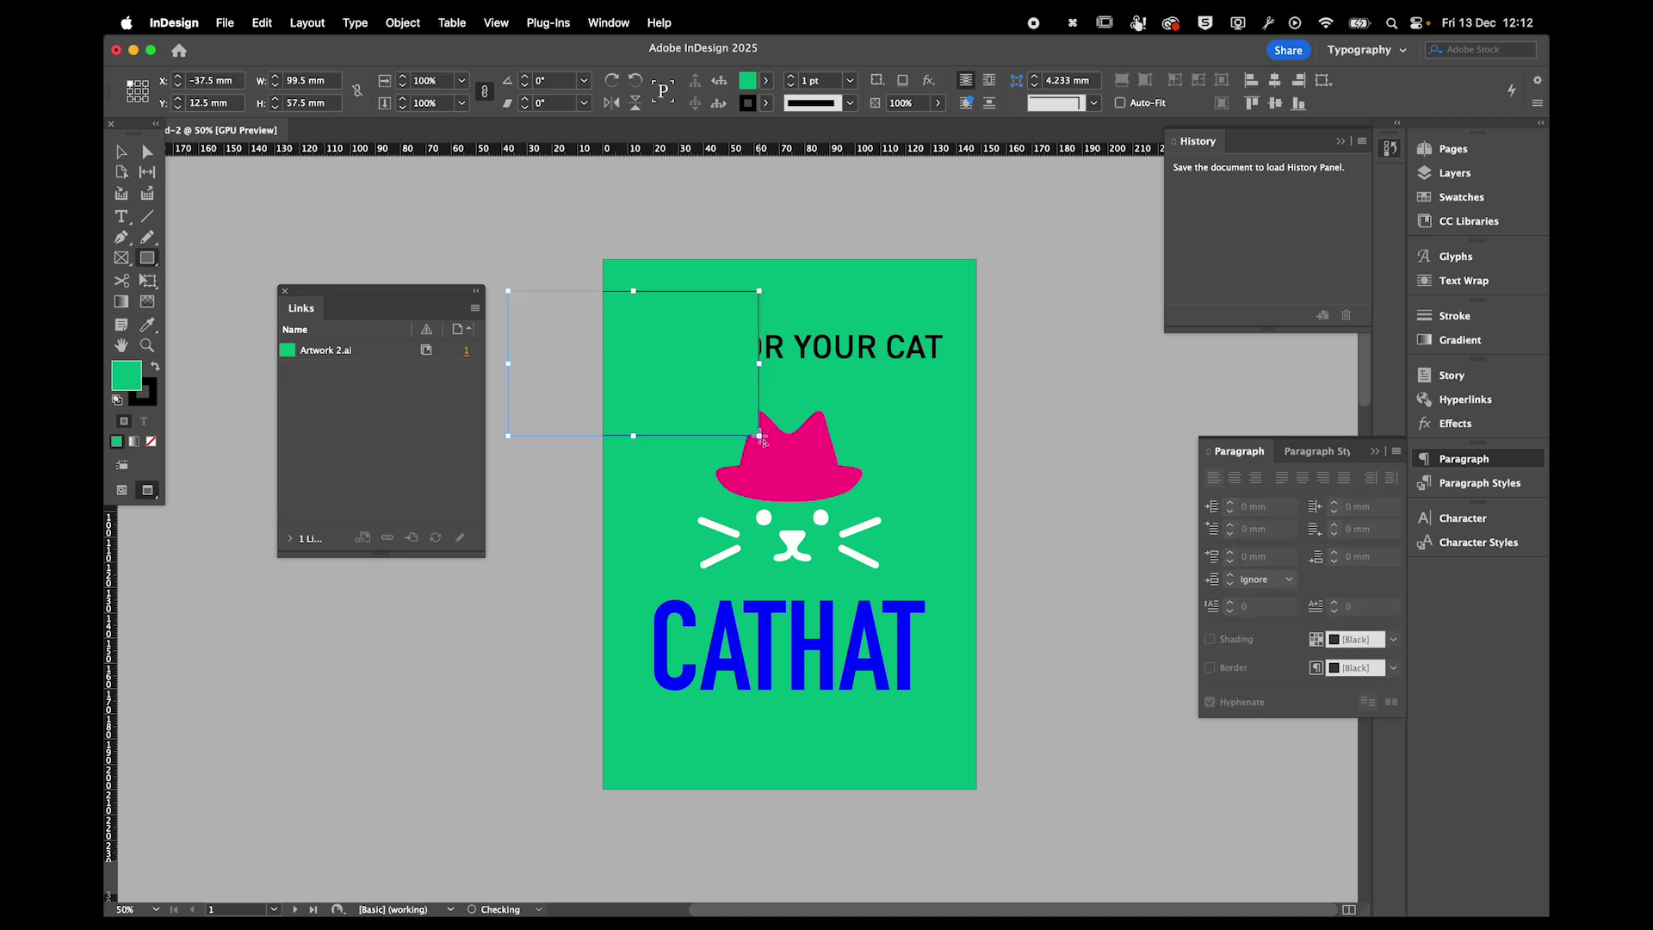
{"action": "key", "text": "w"}
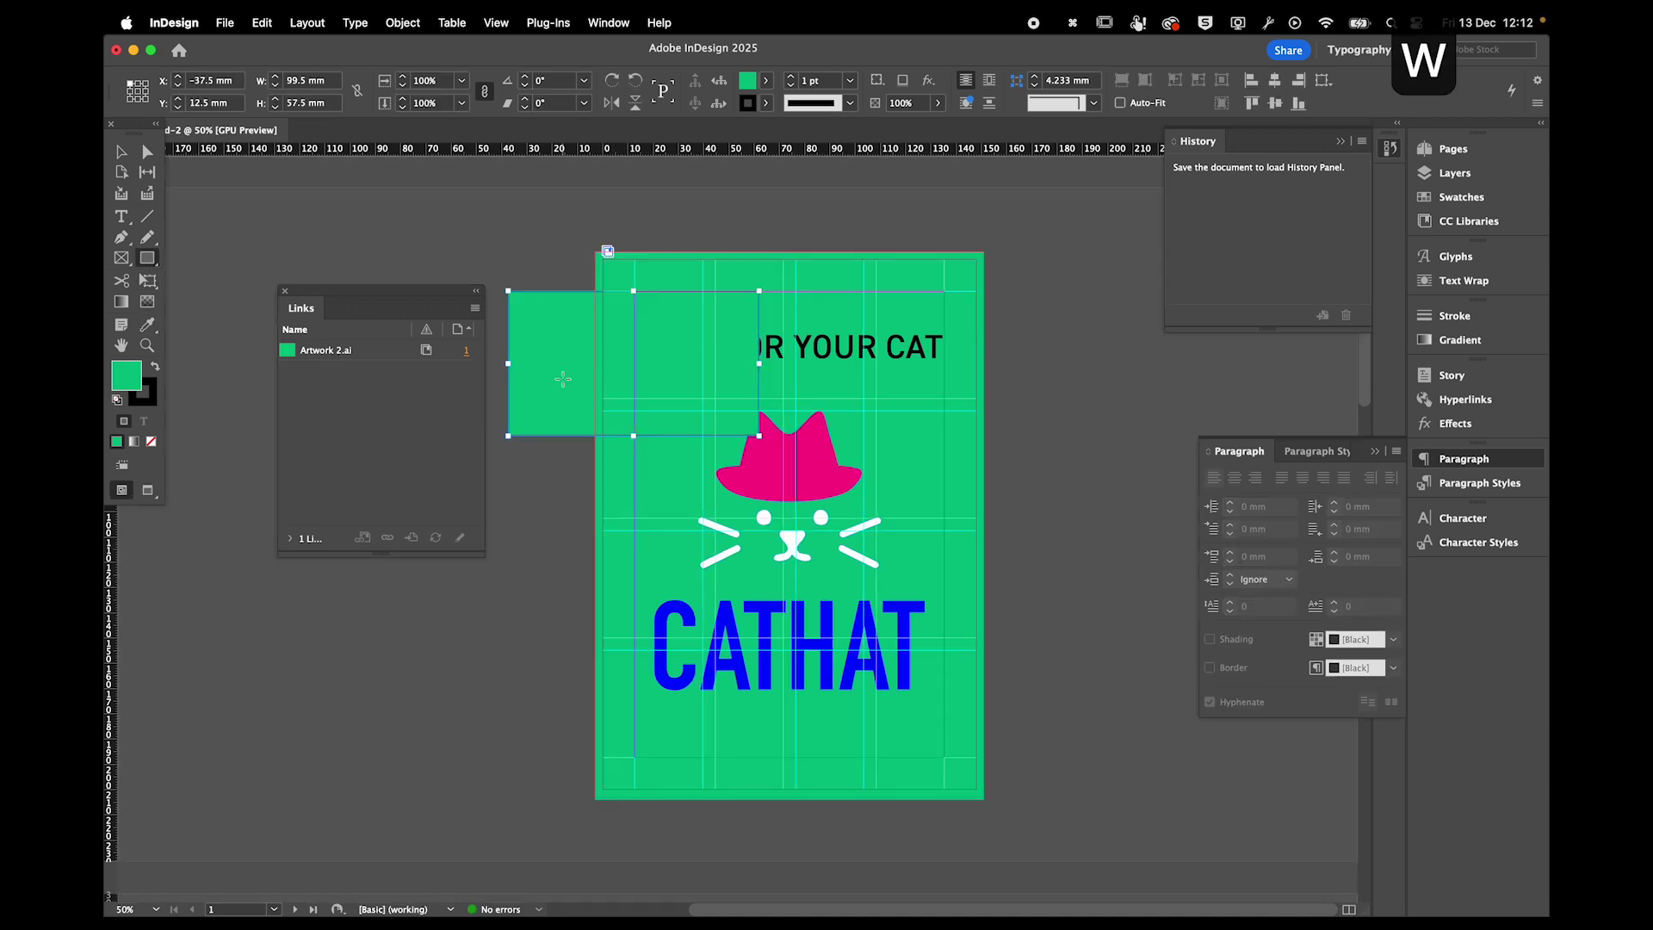
{"action": "key", "text": "v"}
{"action": "left_click_drag", "start_coordinate": [563, 379], "coordinate": [416, 663]}
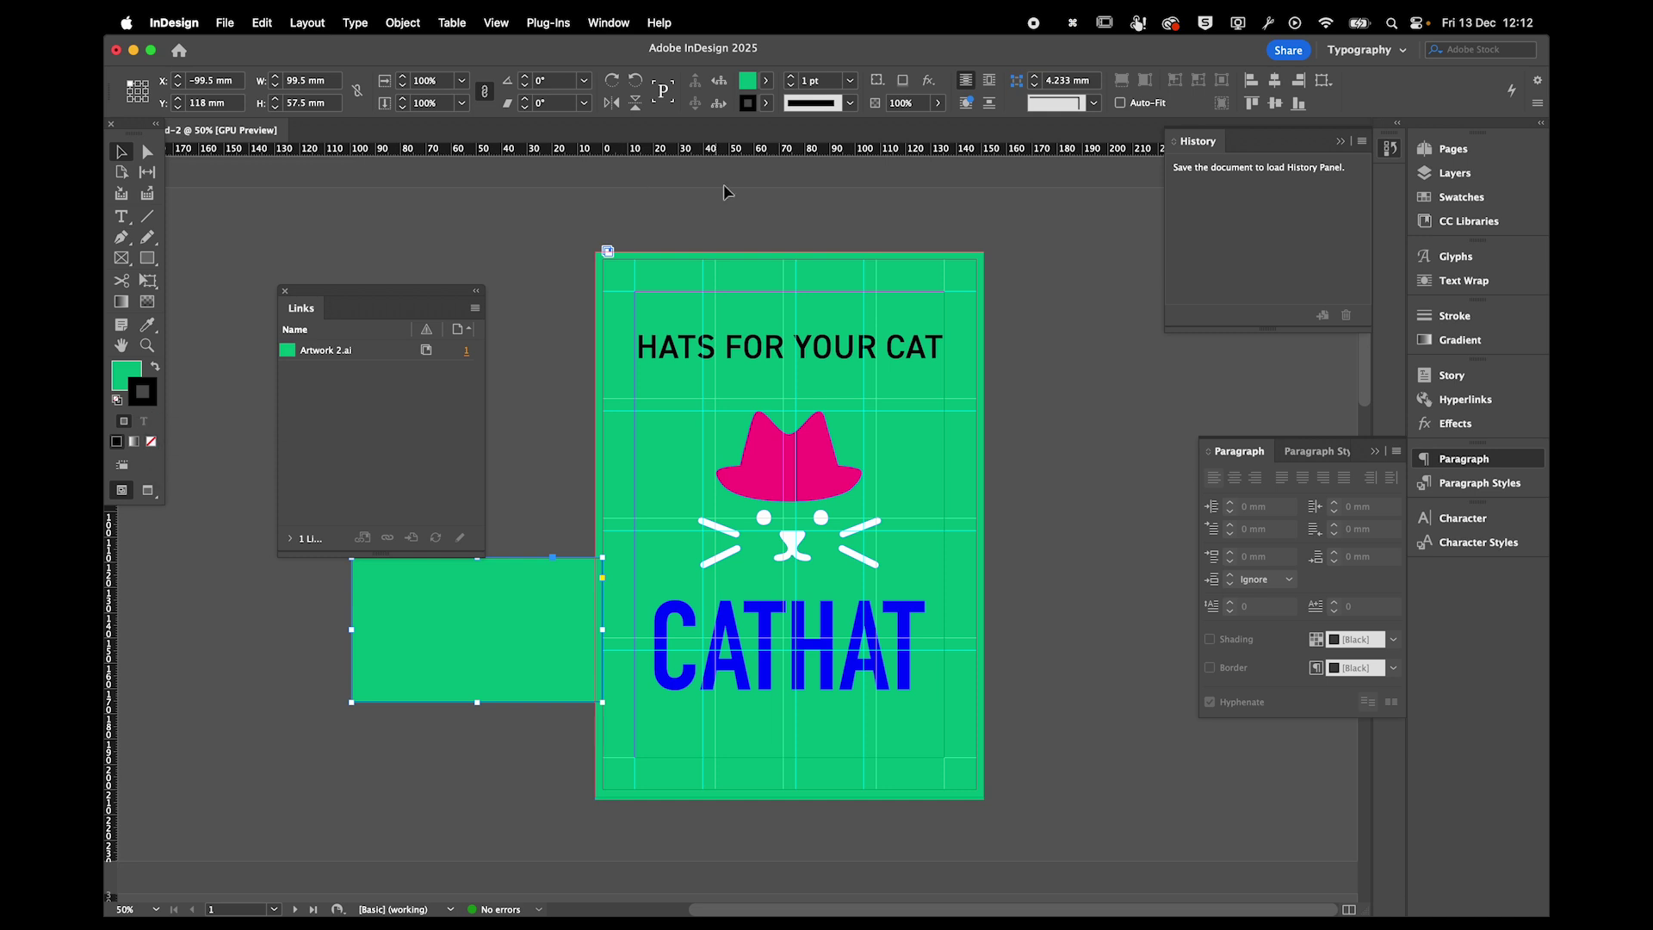
Remove the stroke from the green pasteboard rectangle and delete the rectangle.
{"action": "left_click", "coordinate": [767, 105]}
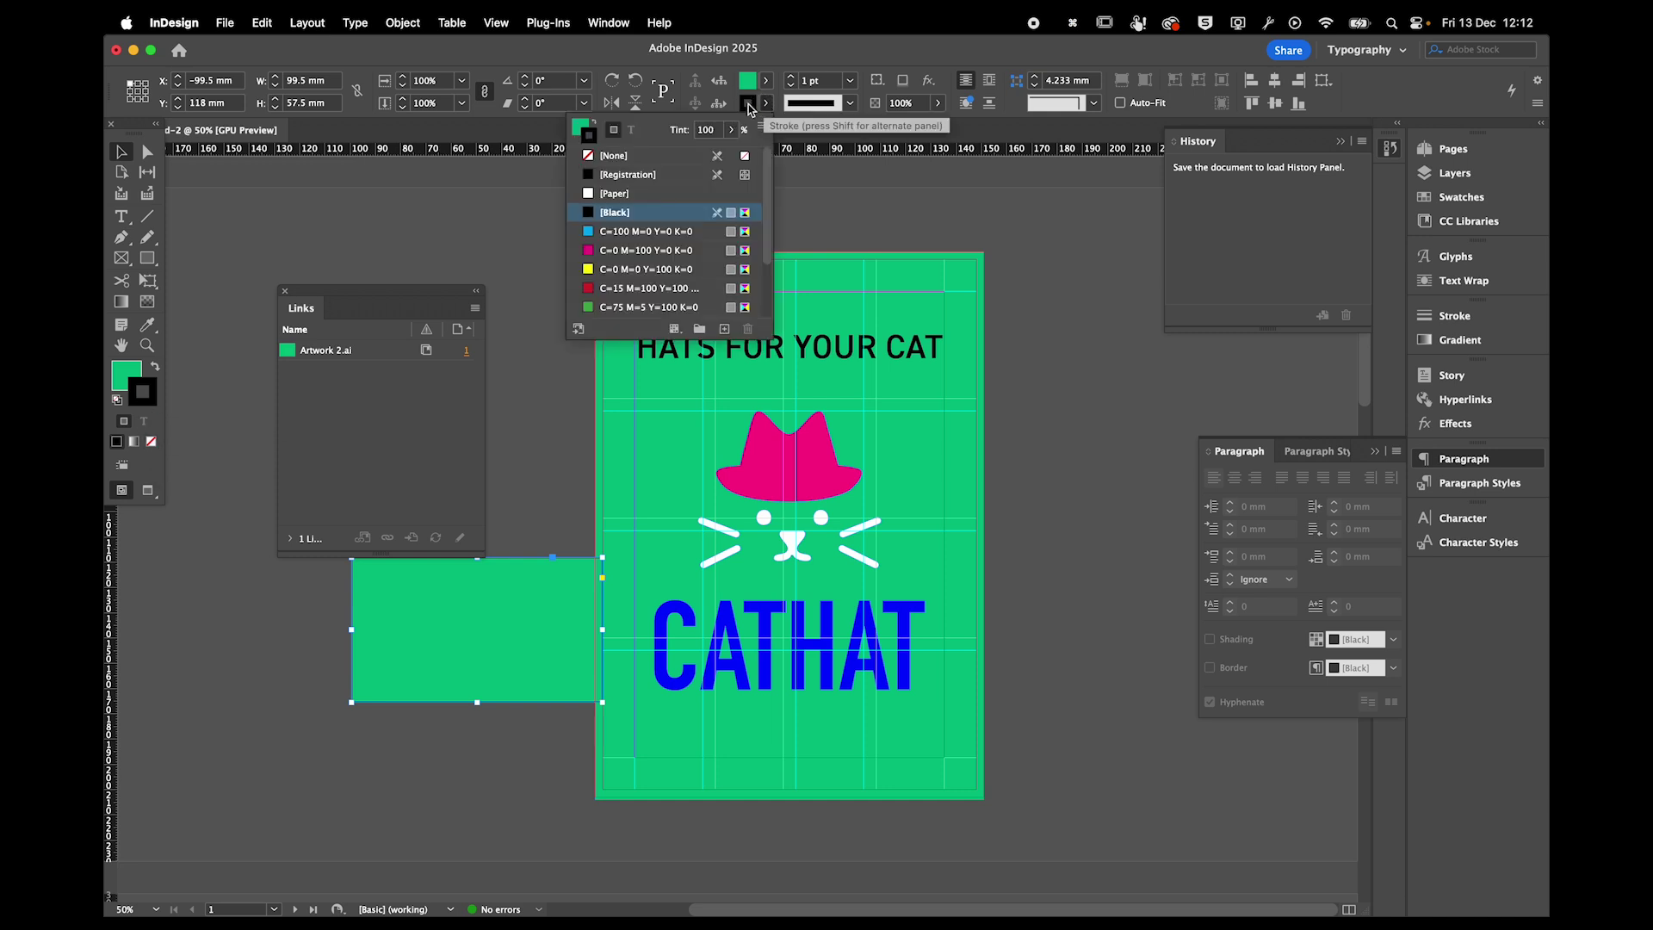
{"action": "left_click", "coordinate": [613, 156]}
{"action": "left_click", "coordinate": [558, 417]}
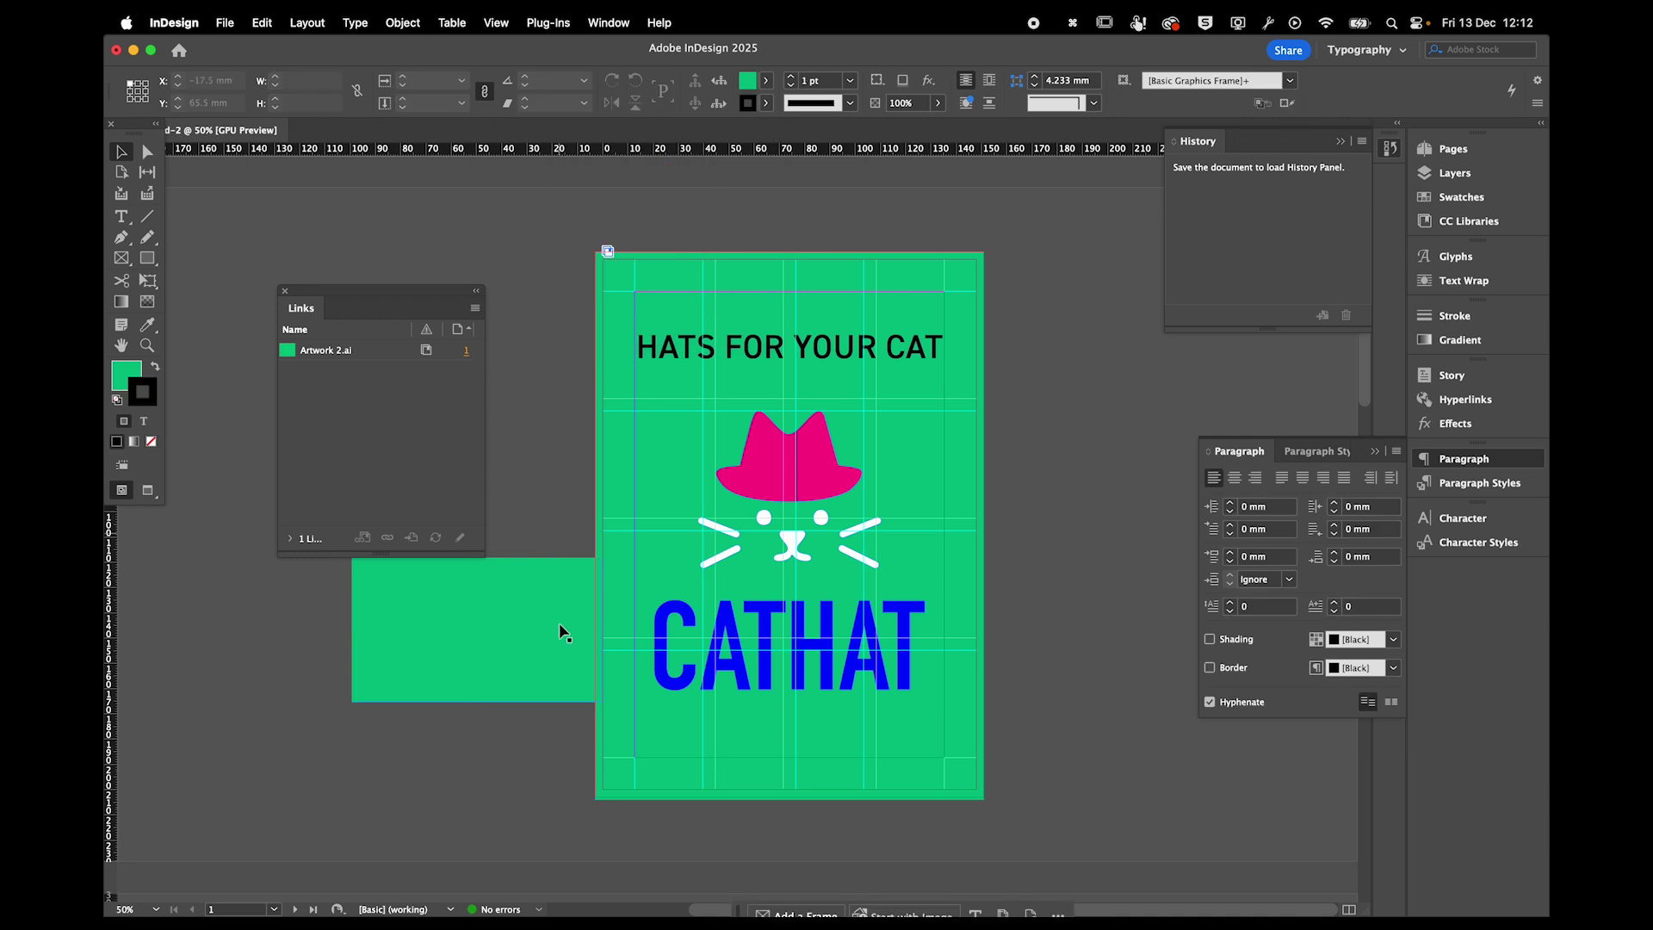
{"action": "left_click_drag", "start_coordinate": [535, 675], "coordinate": [605, 666]}
{"action": "key", "text": "BackSpace"}
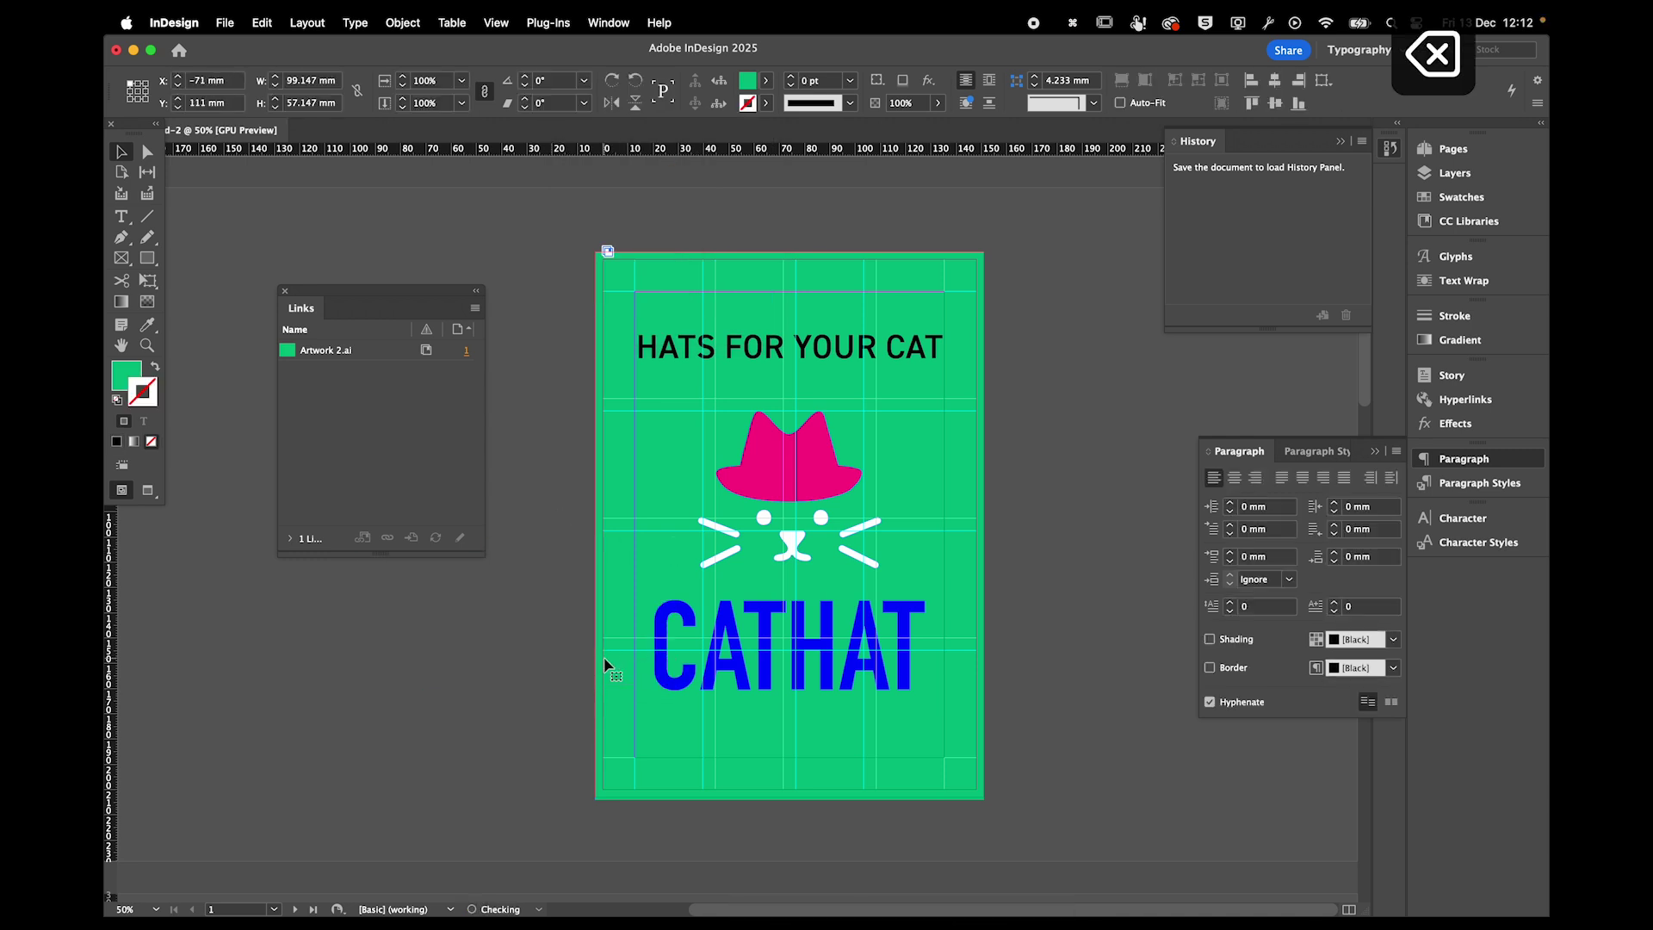
Go to the inside spread, pages 2–3.
{"action": "left_click", "coordinate": [1429, 149]}
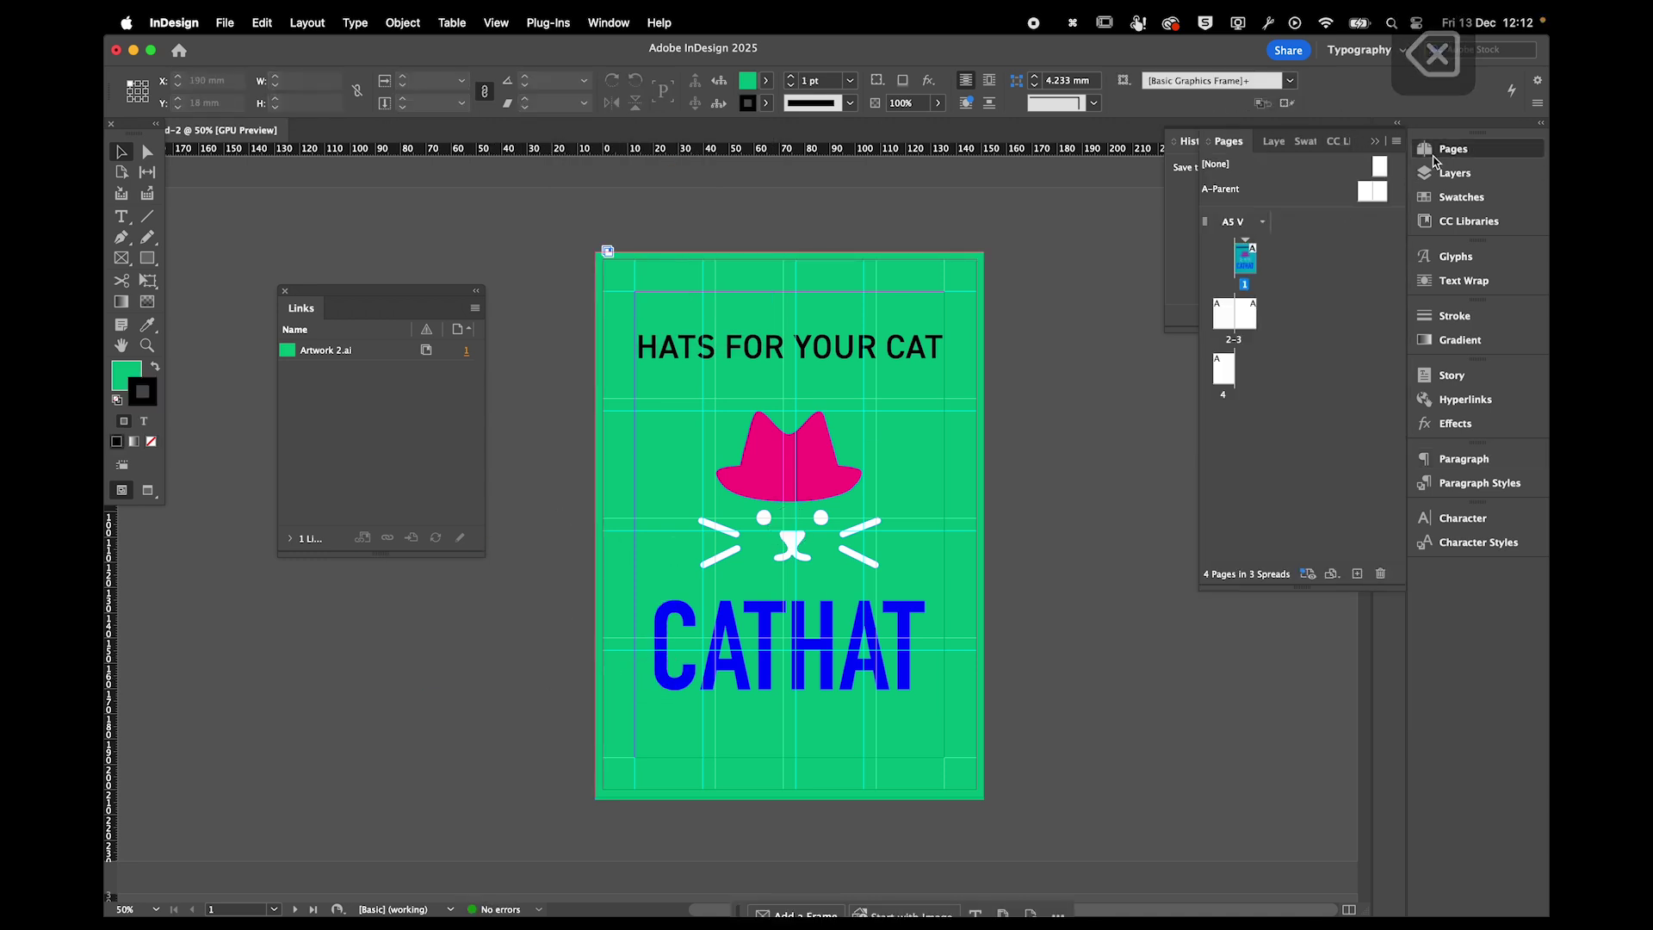
{"action": "left_click", "coordinate": [1216, 320]}
{"action": "double_click", "coordinate": [1217, 321]}
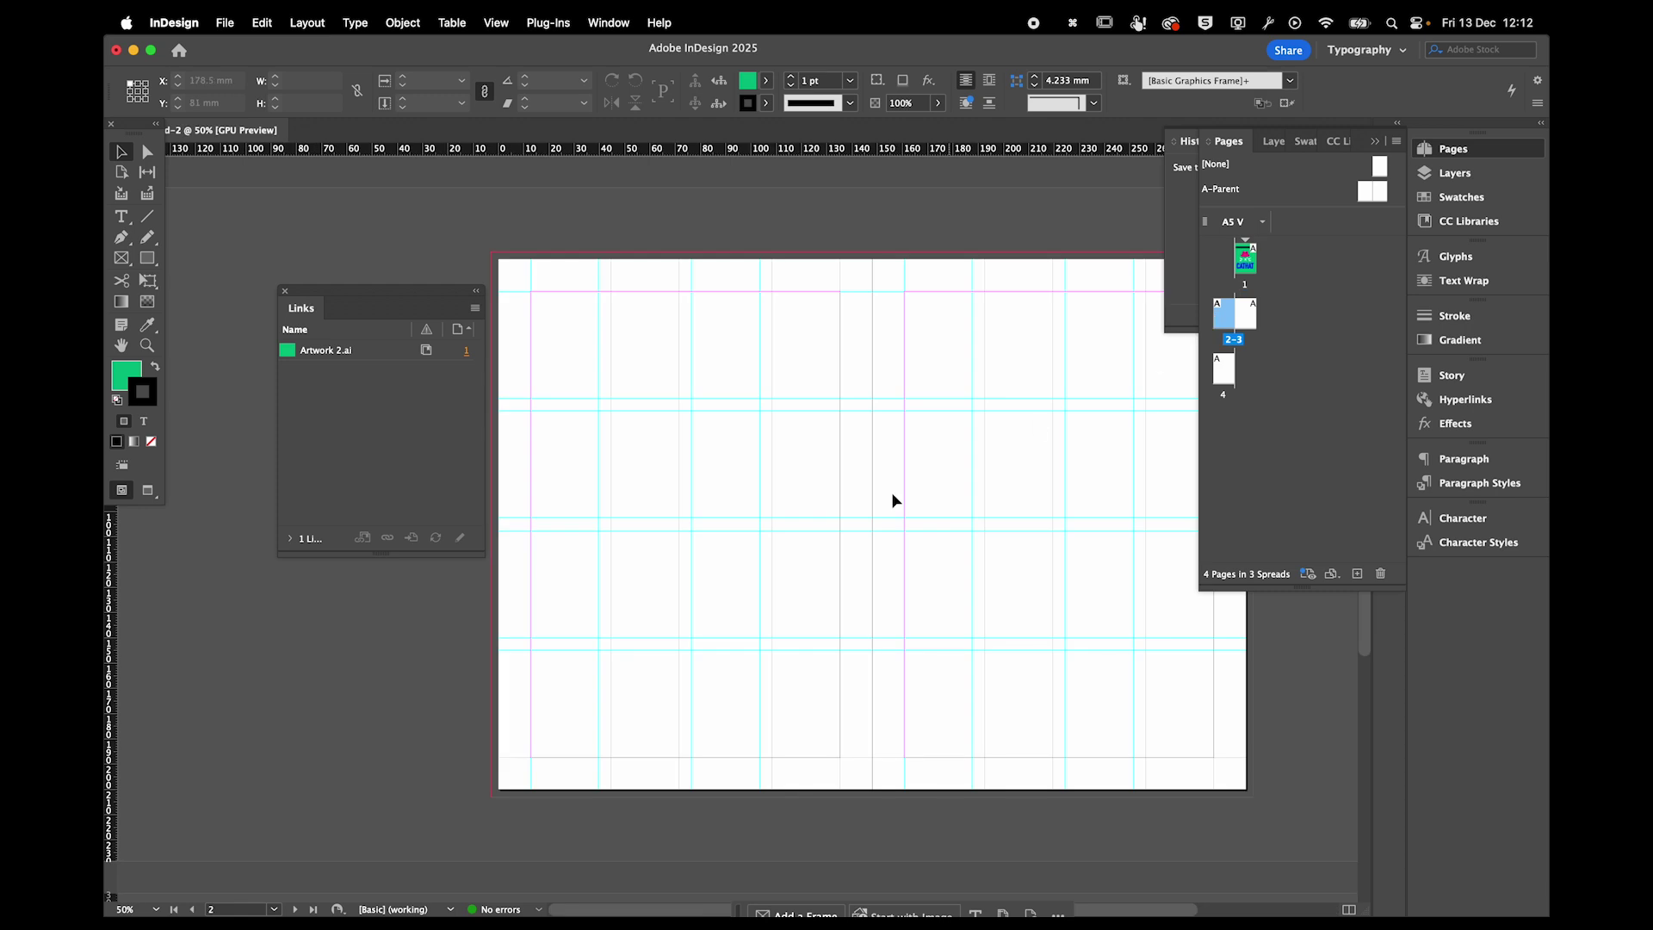
Switch to Finder, open a new window, and show the Crucial X8 drive in column view.
{"action": "key", "text": "super+Tab"}
{"action": "key", "text": "super+Tab"}
{"action": "key", "text": "super+Tab"}
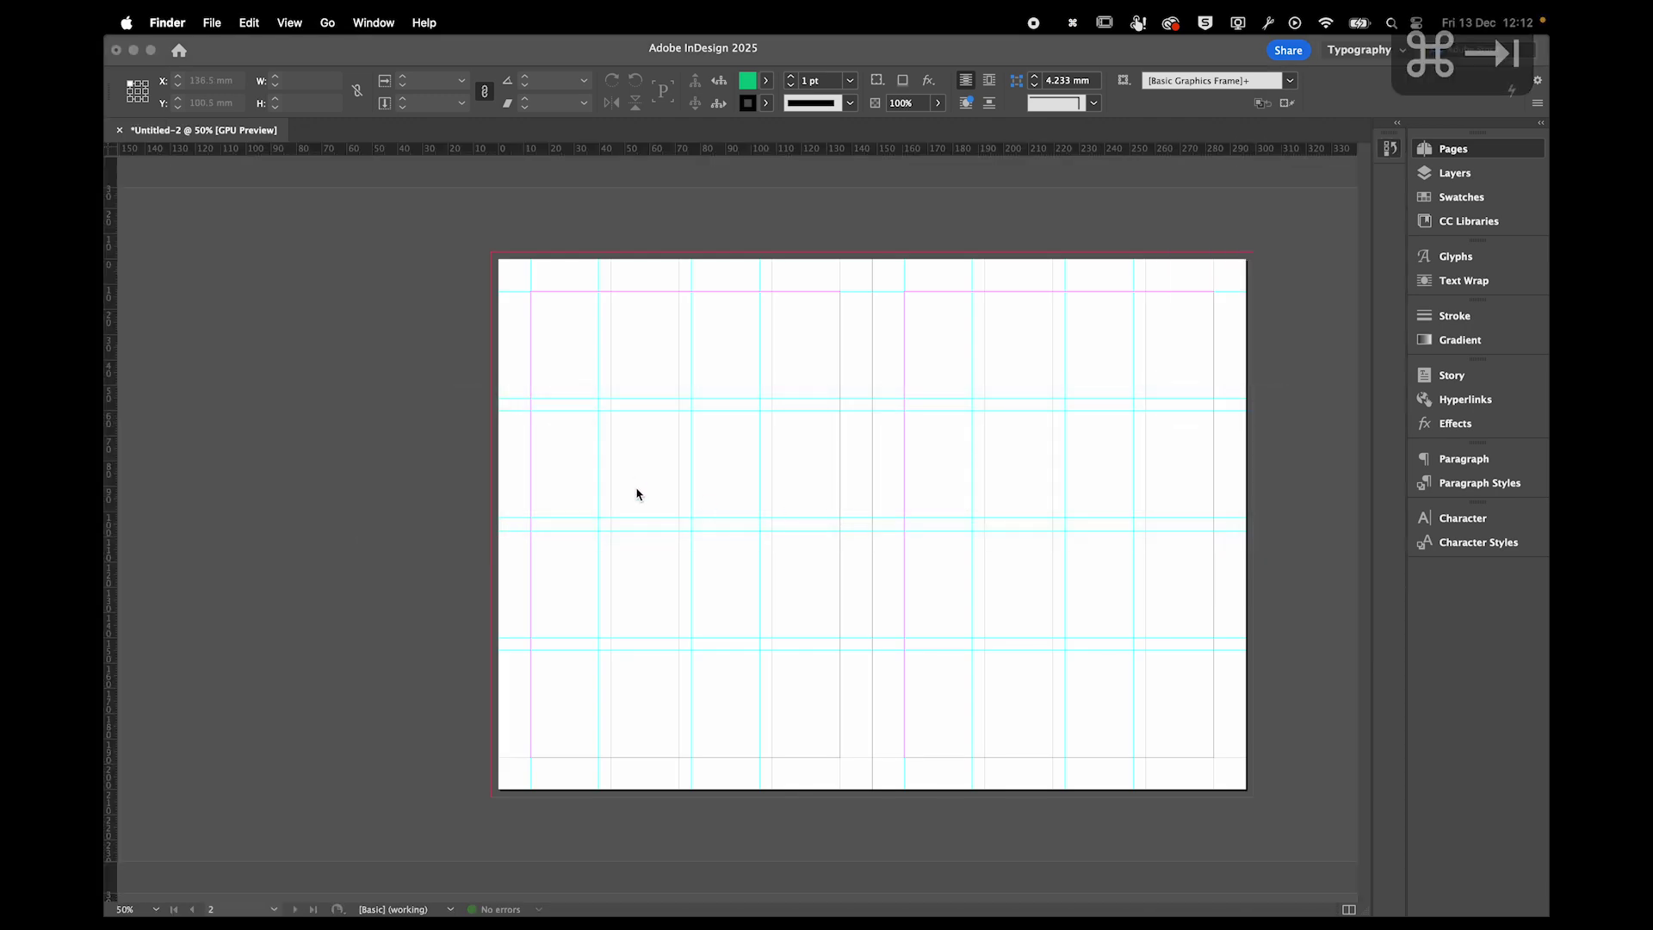
{"action": "key", "text": "super+n"}
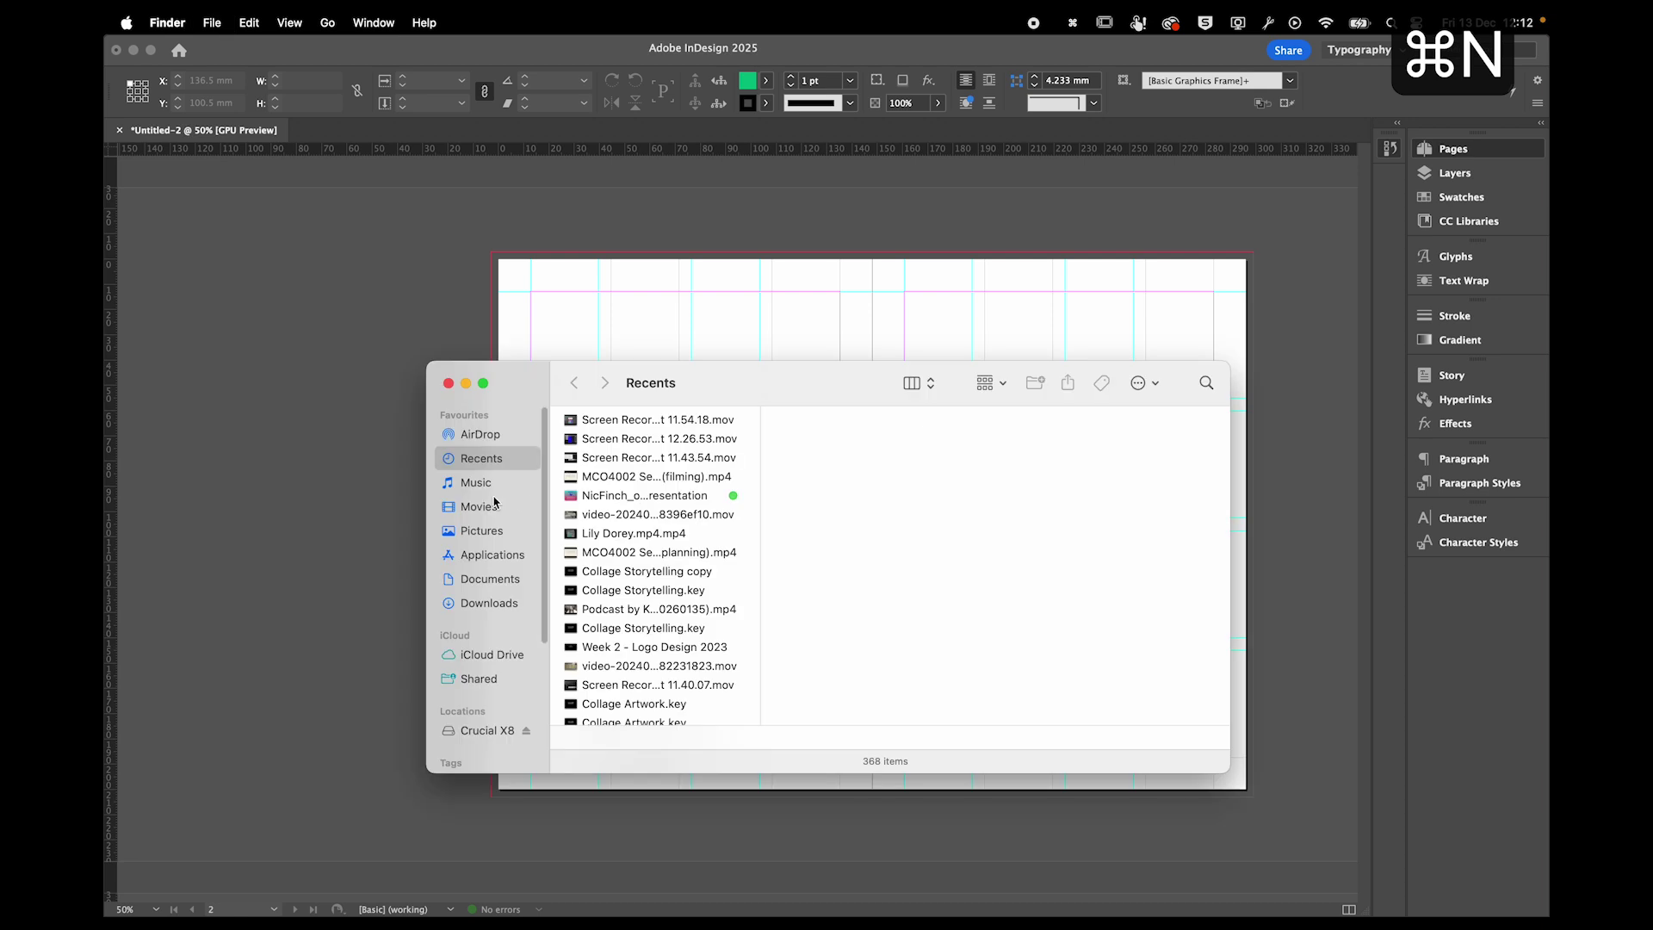
{"action": "left_click", "coordinate": [471, 531]}
{"action": "left_click", "coordinate": [484, 729]}
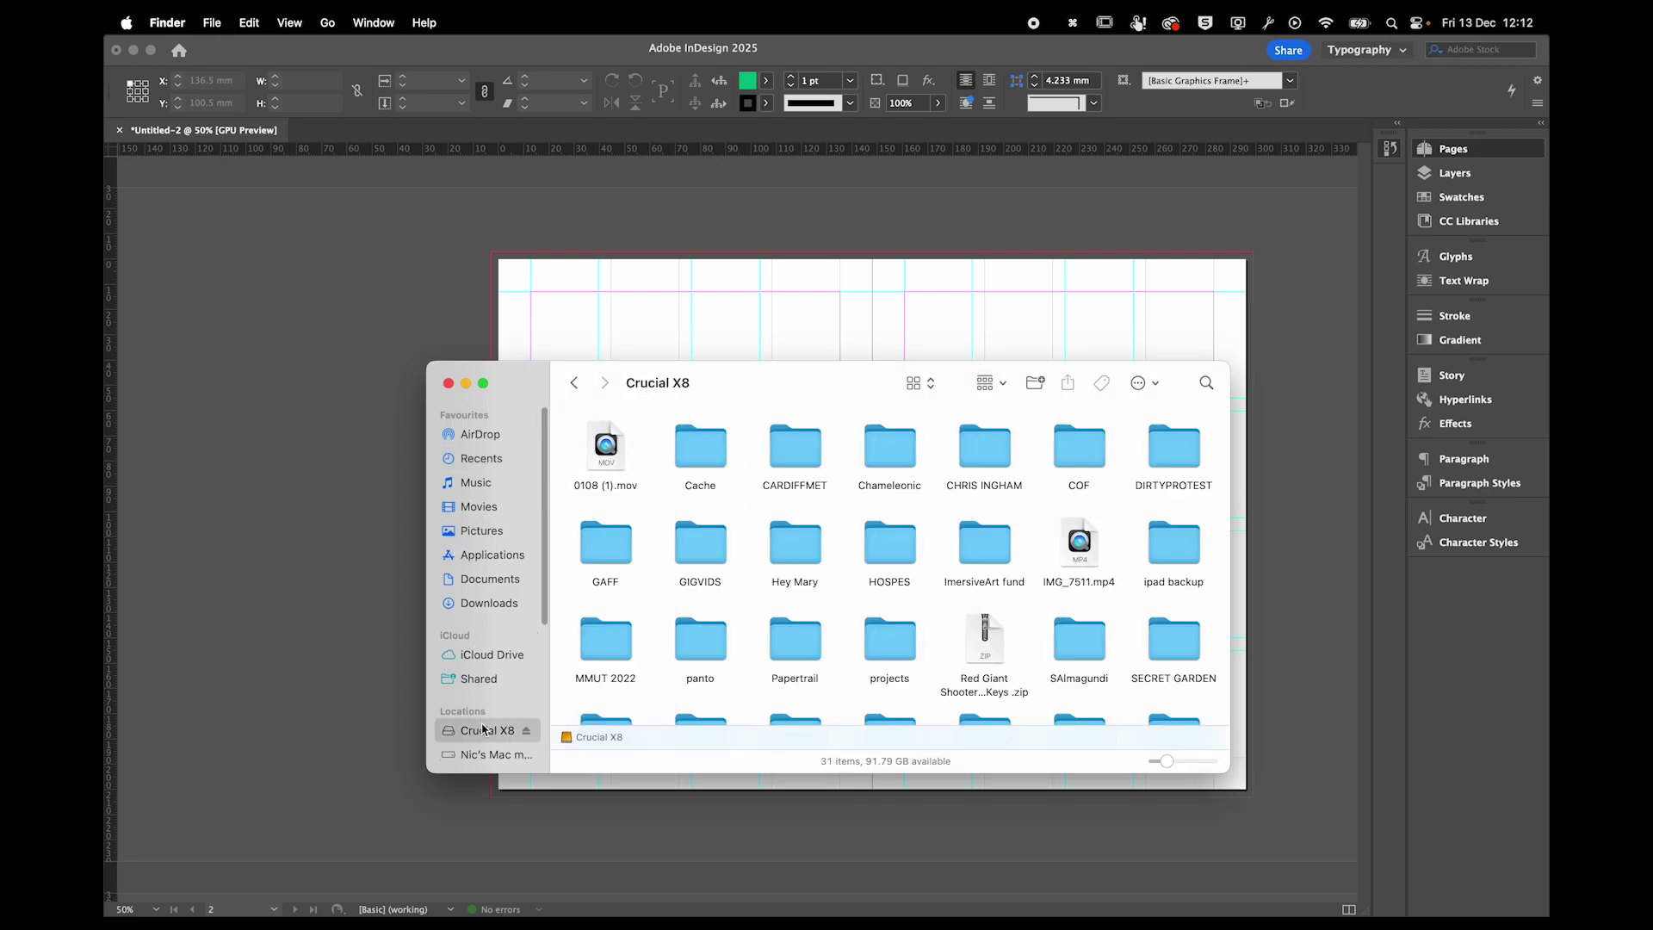
{"action": "left_click", "coordinate": [918, 382]}
{"action": "left_click", "coordinate": [921, 421]}
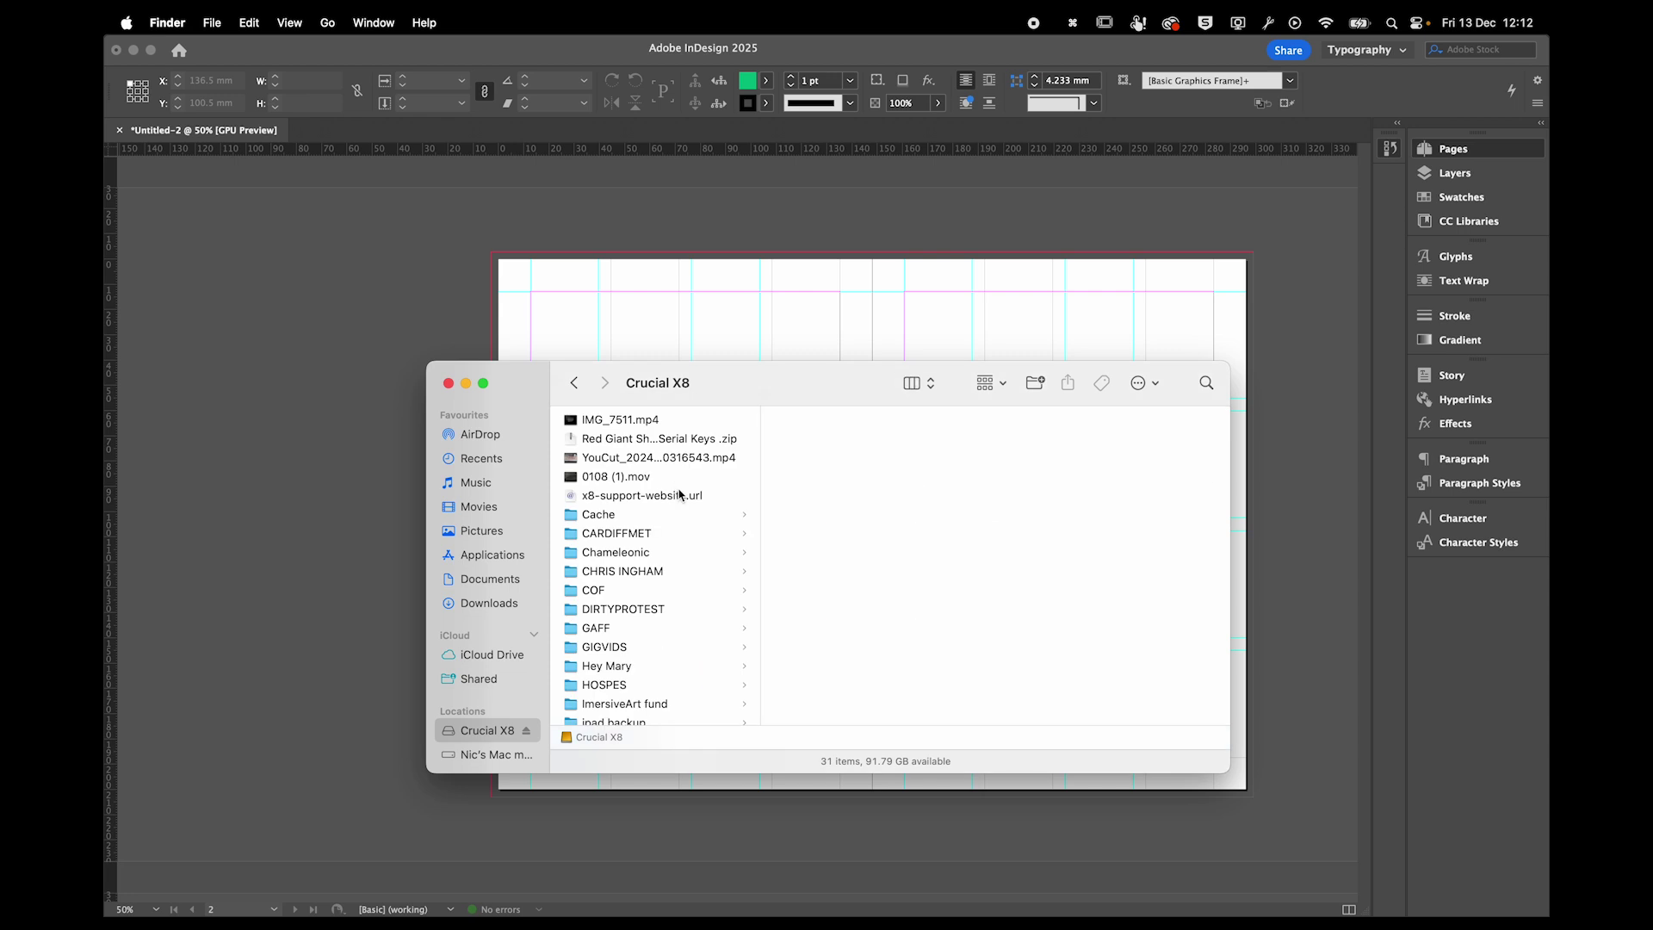
Browse through CARDIFFMET and the BA 1st YEARS 2023 folder to CATHAT and select spacebackground.jpg.
{"action": "left_click", "coordinate": [610, 535]}
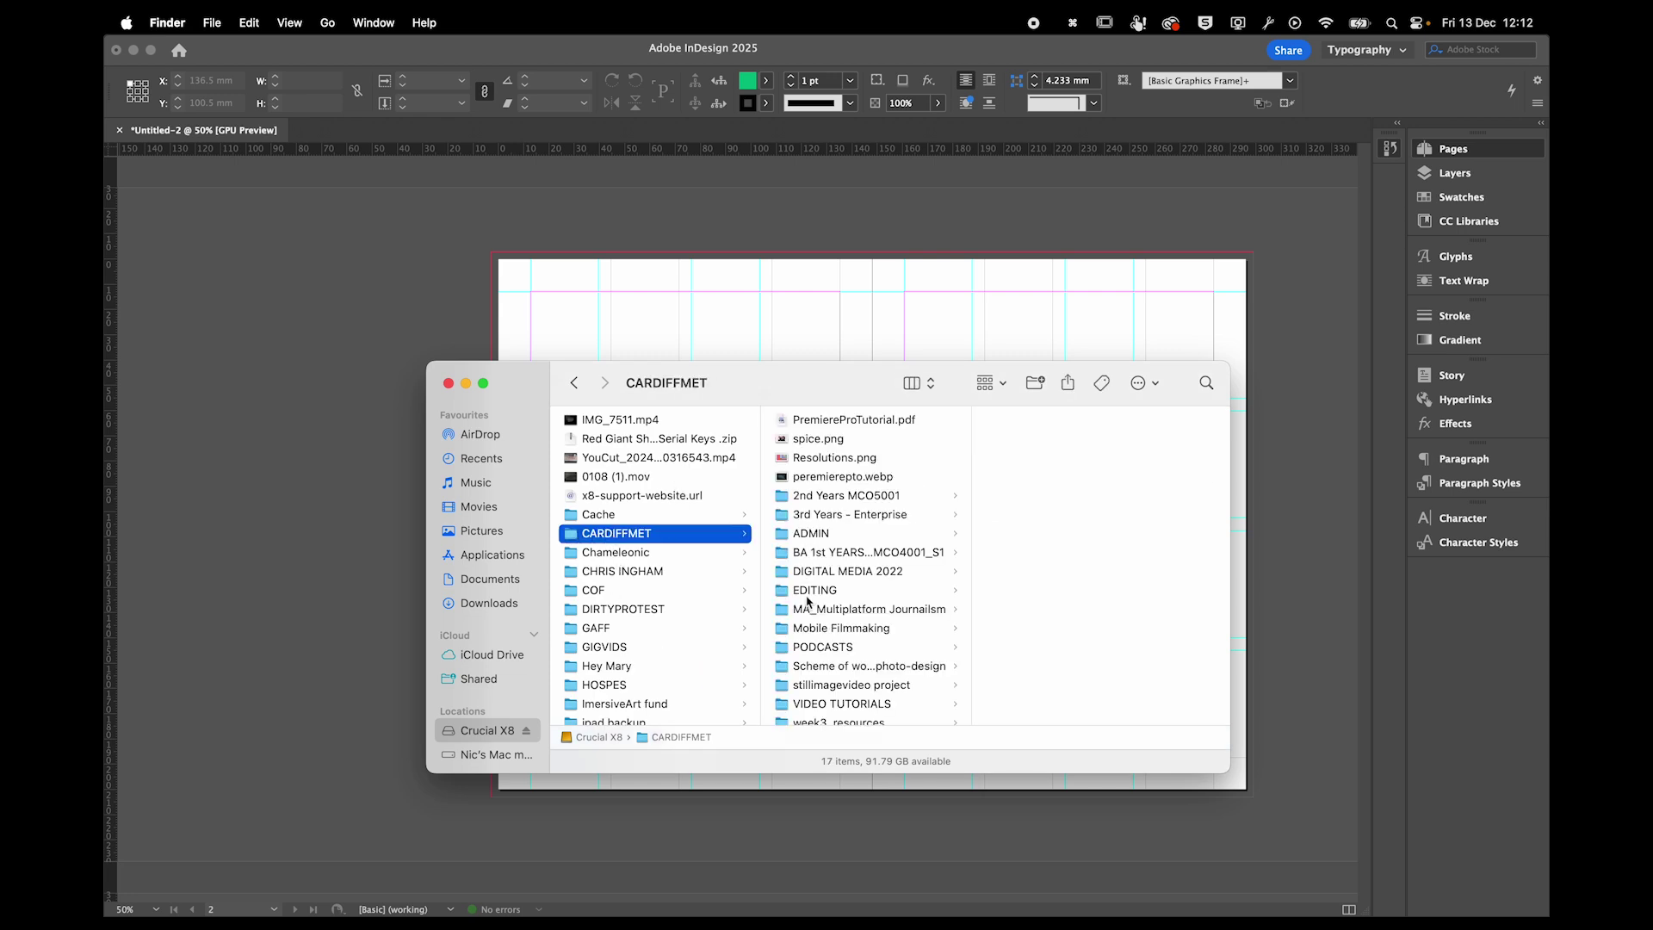
{"action": "left_click", "coordinate": [815, 555]}
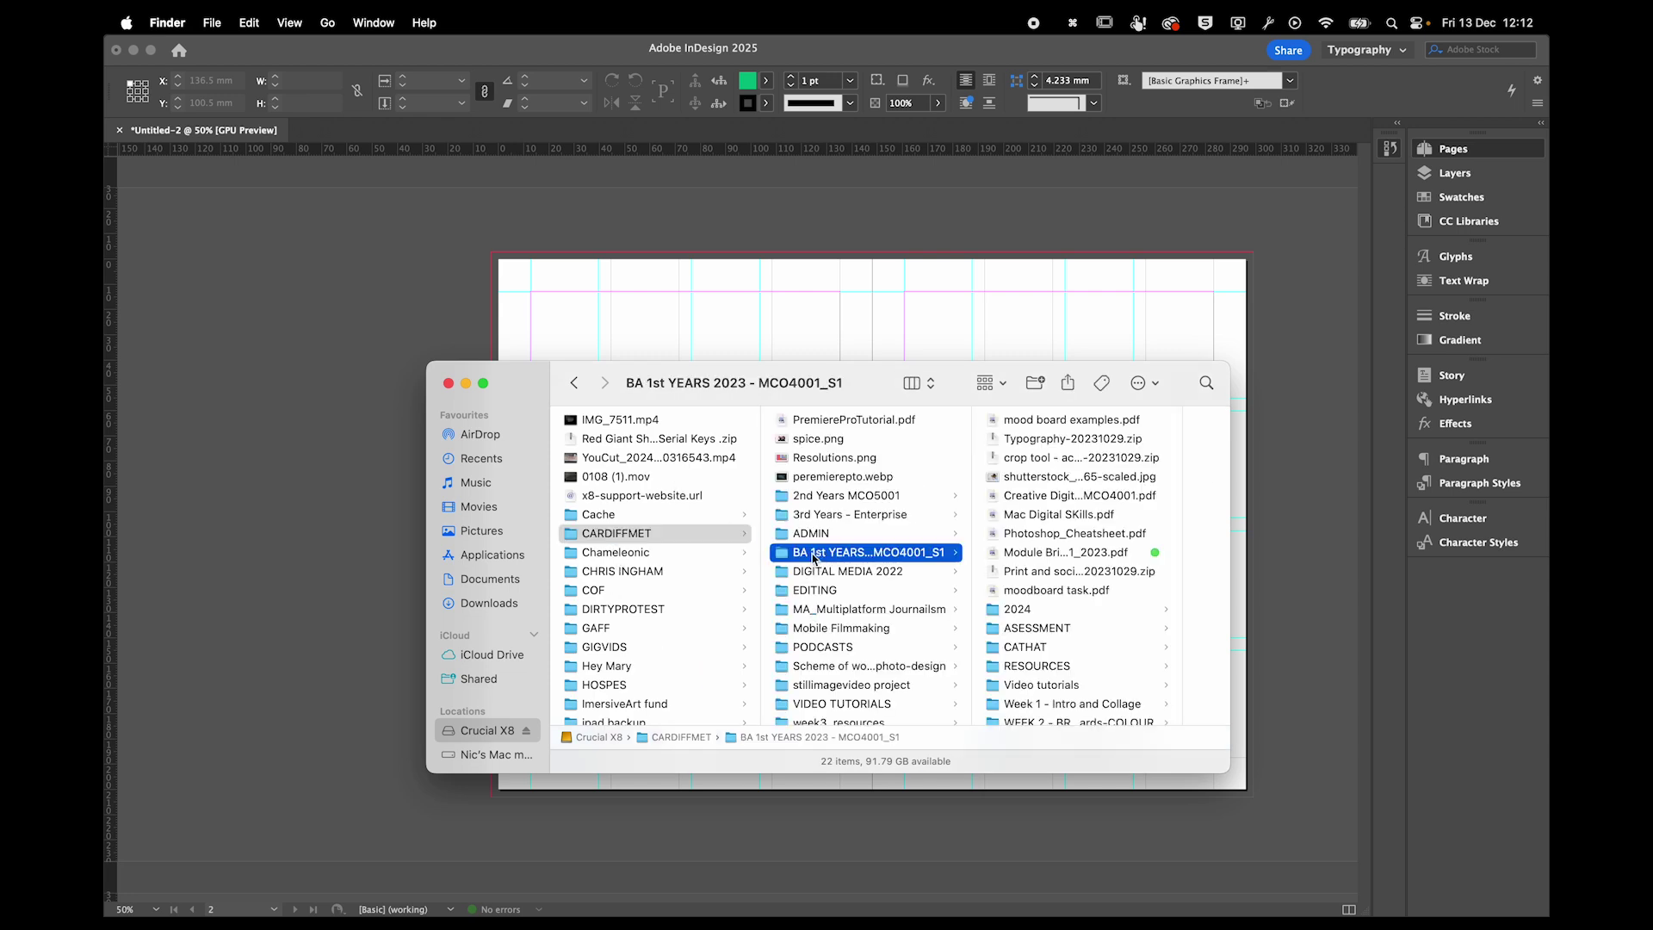
{"action": "left_click", "coordinate": [1030, 637]}
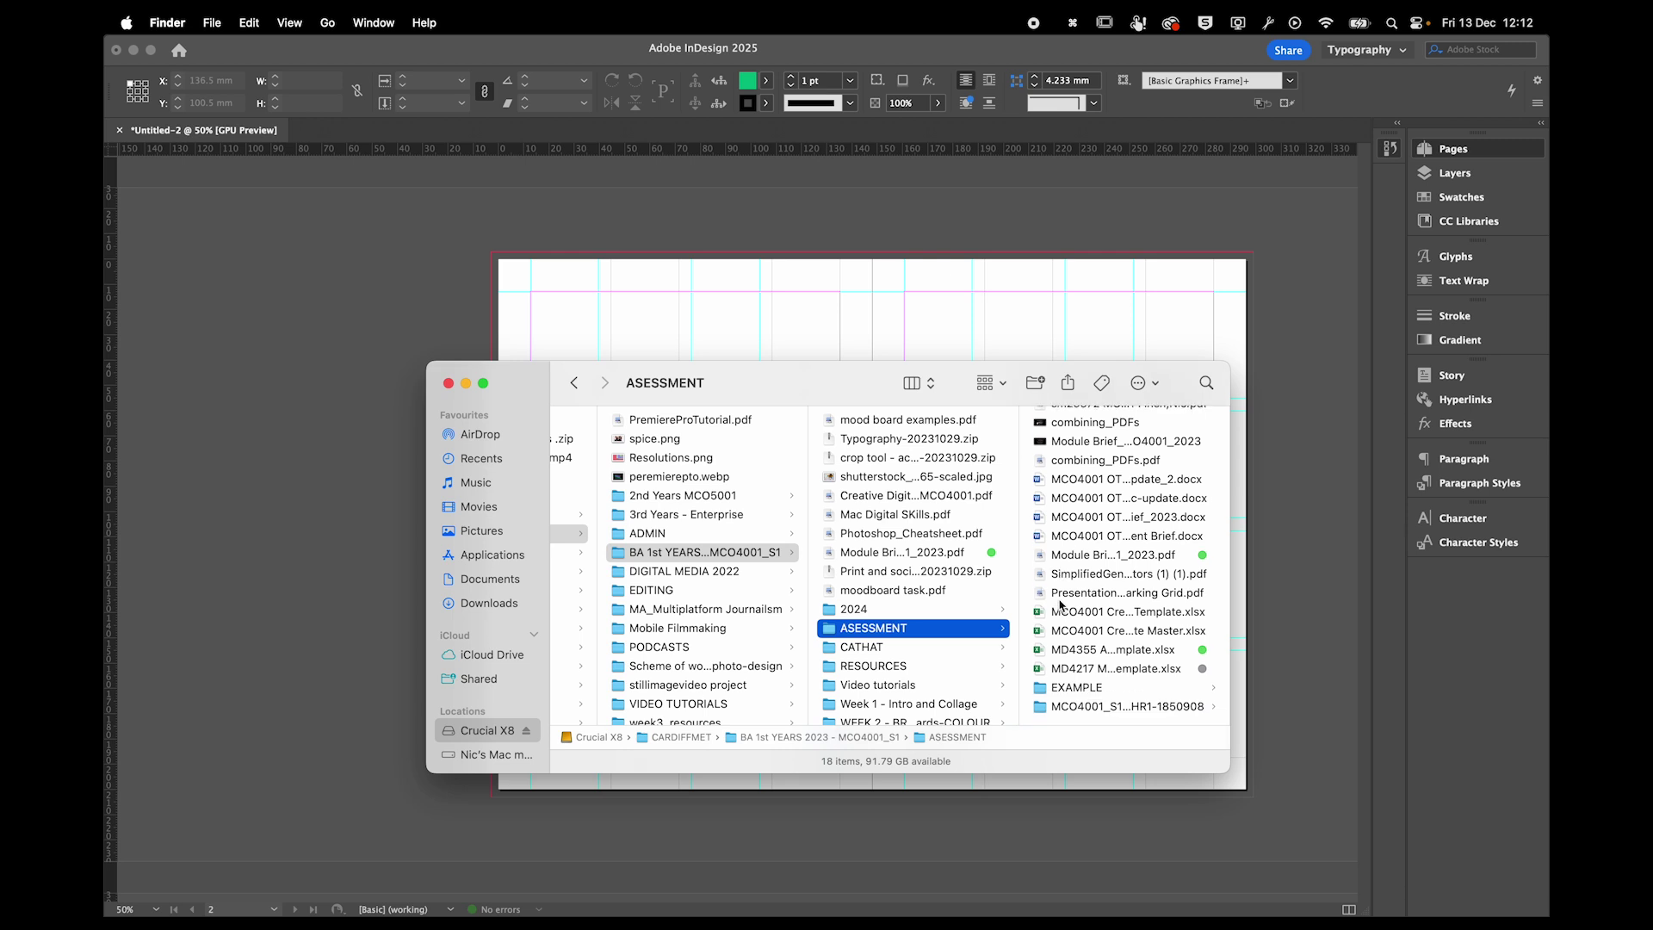
{"action": "left_click", "coordinate": [872, 650]}
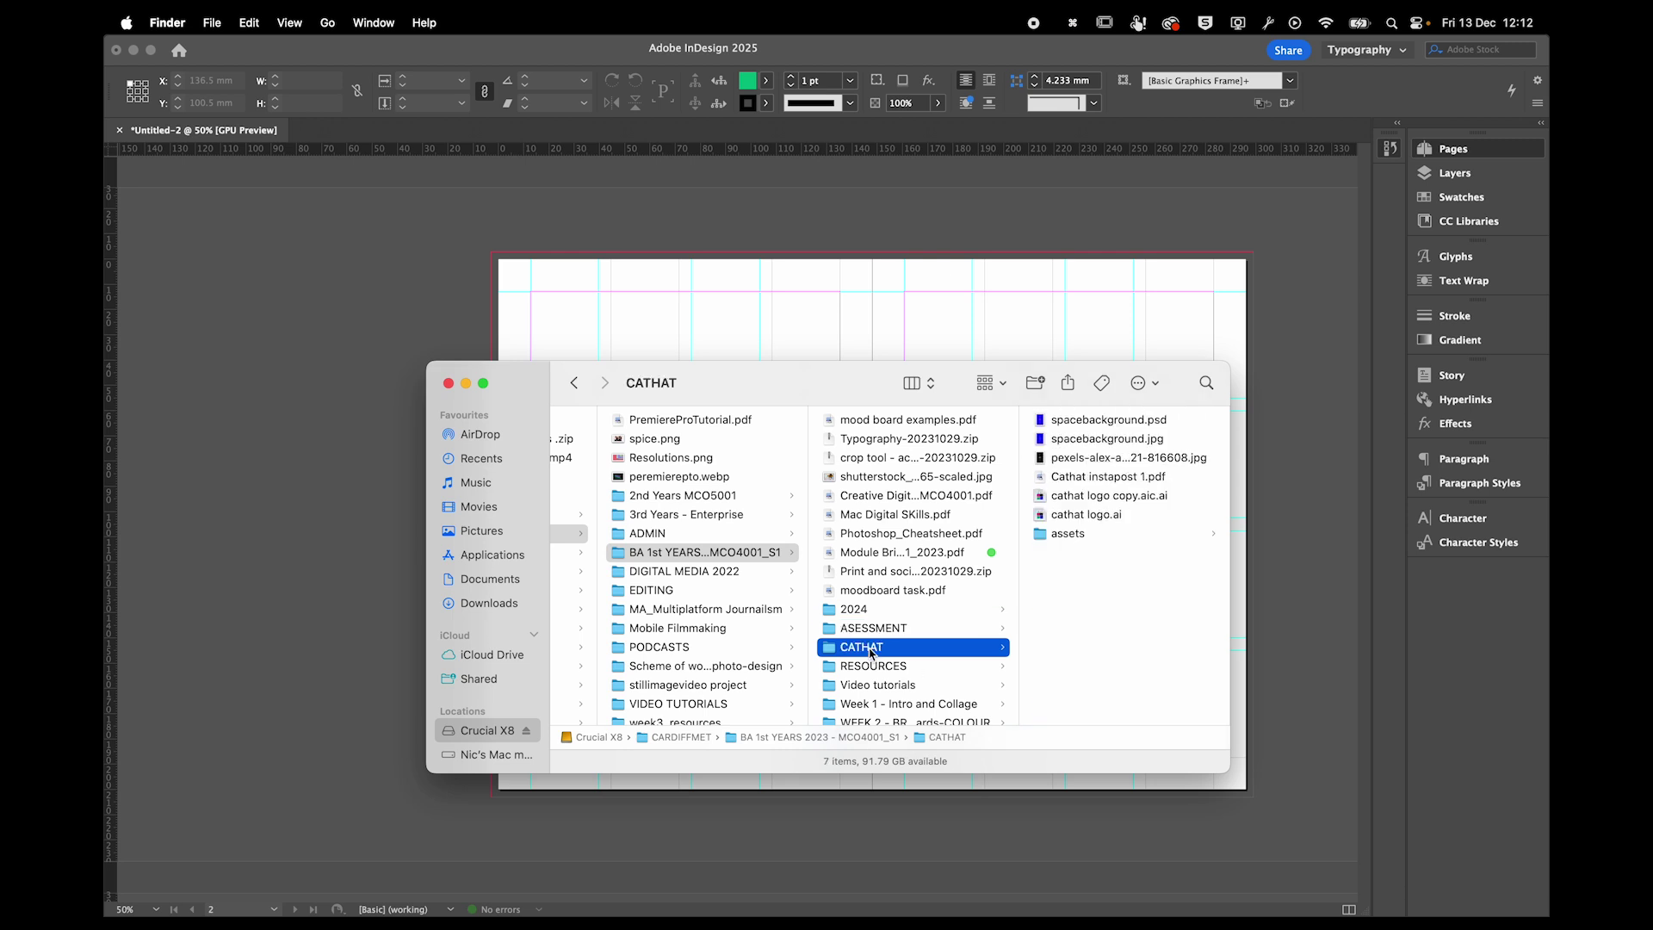
{"action": "left_click", "coordinate": [1072, 461]}
{"action": "left_click", "coordinate": [888, 443]}
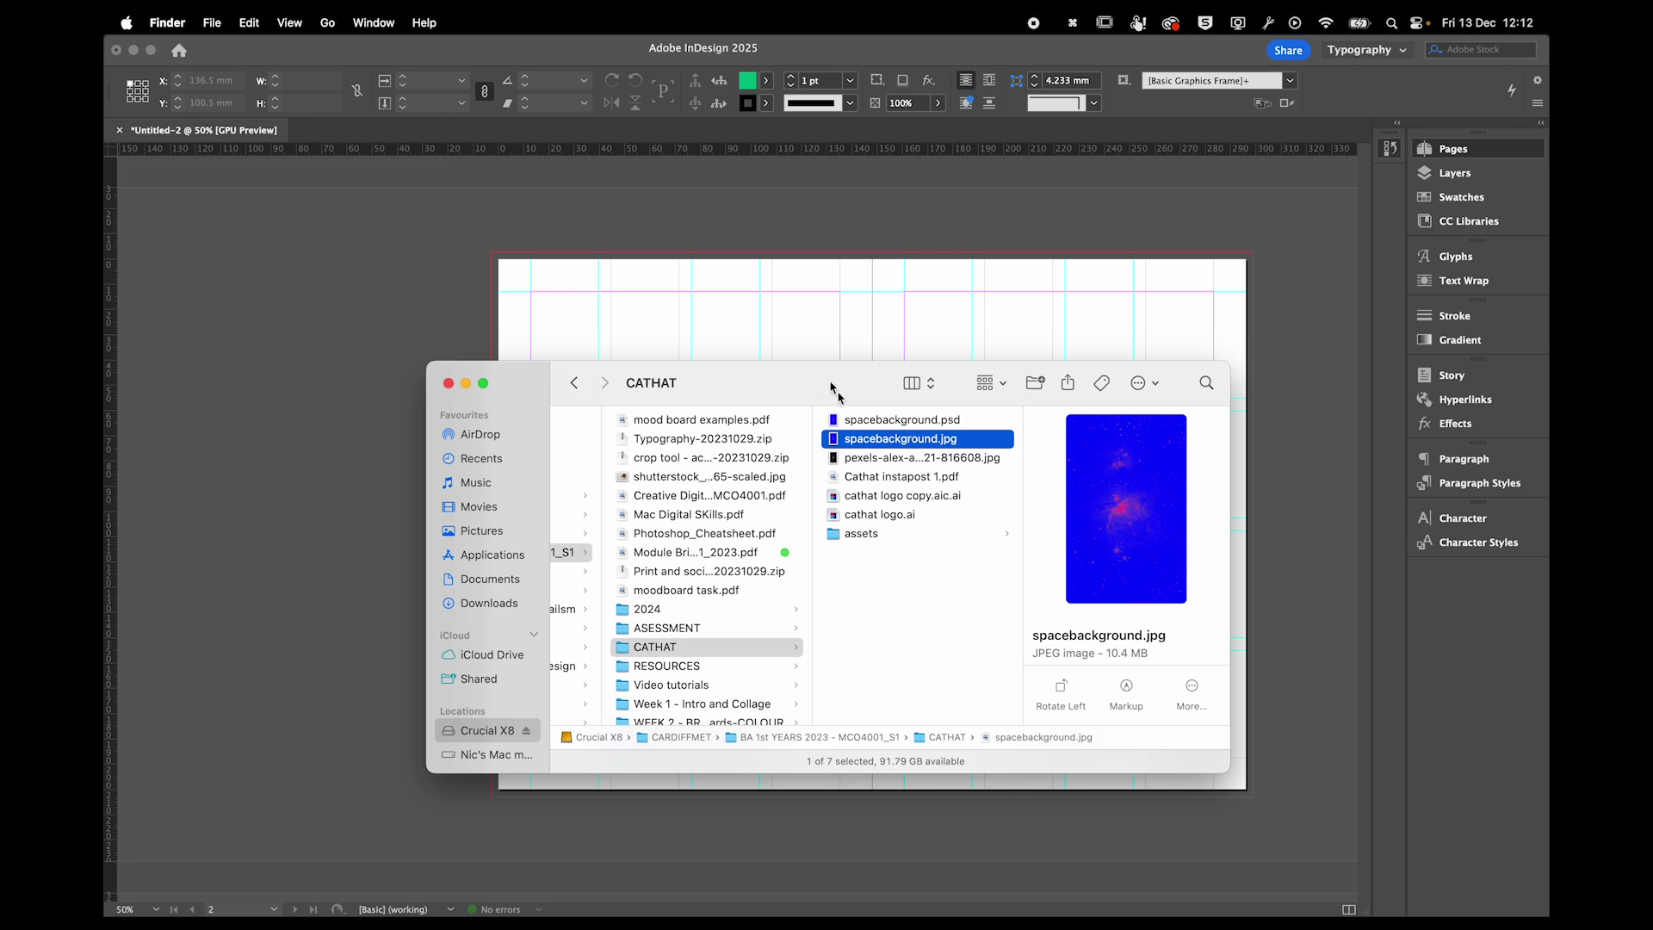
Try to bring spacebackground.jpg from Finder onto page 2 near its upper-left margin, then undo and cancel the placement.
{"action": "left_click_drag", "start_coordinate": [868, 445], "coordinate": [566, 334]}
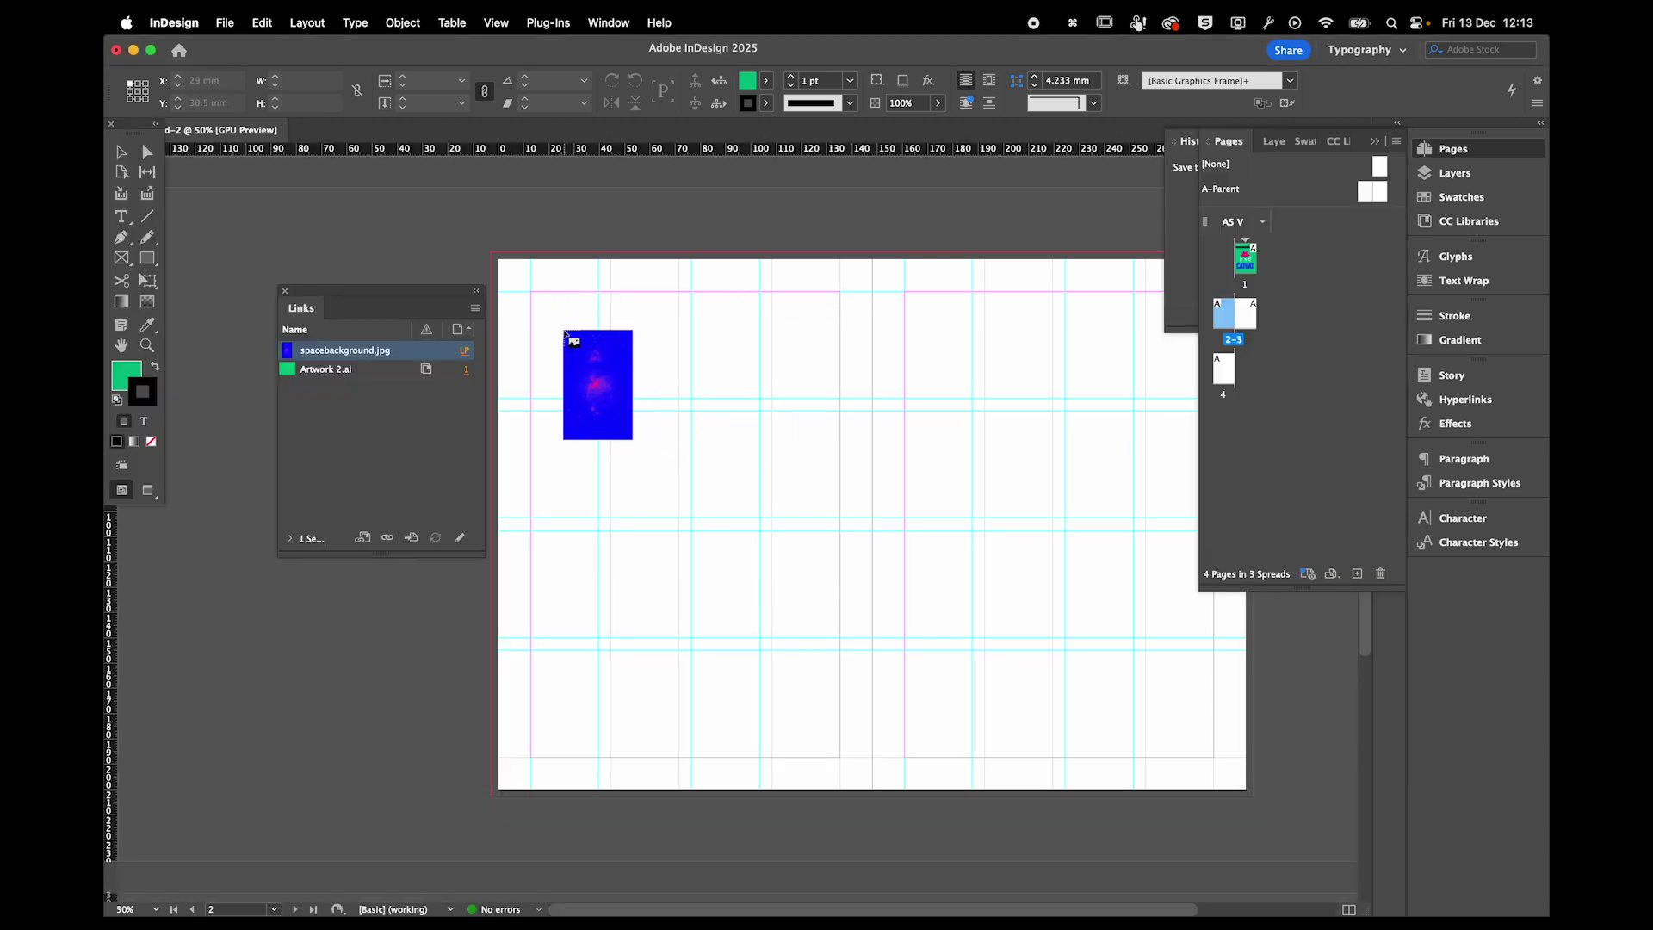
{"action": "left_click", "coordinate": [527, 281]}
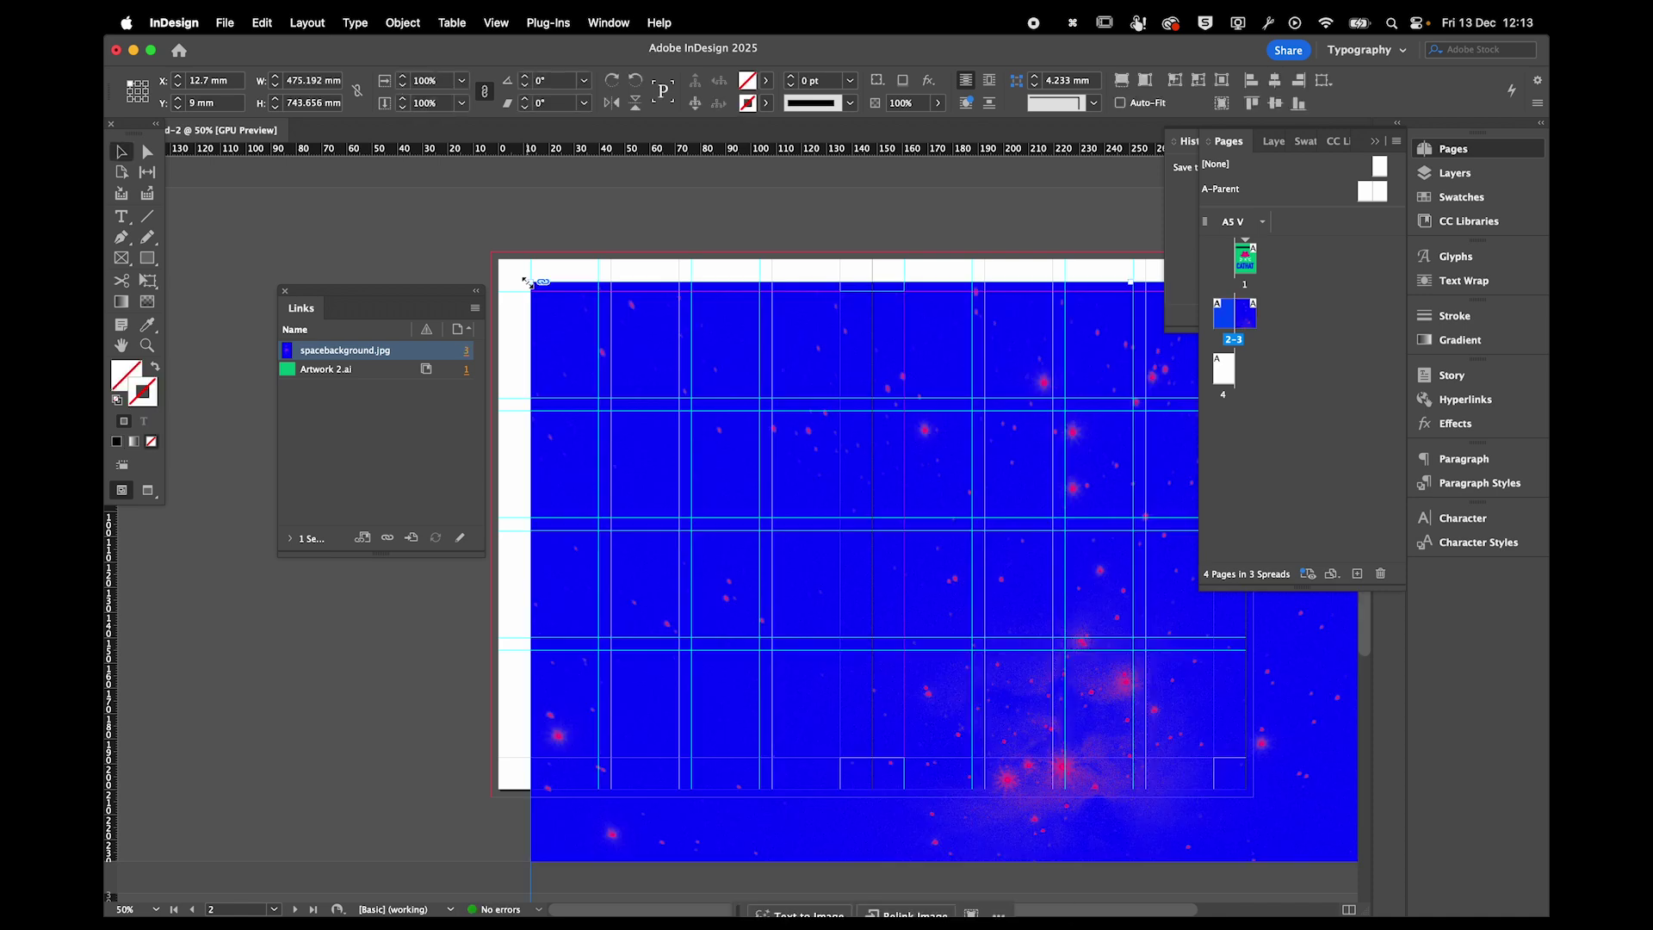
{"action": "key", "text": "super+z"}
{"action": "key", "text": "Escape"}
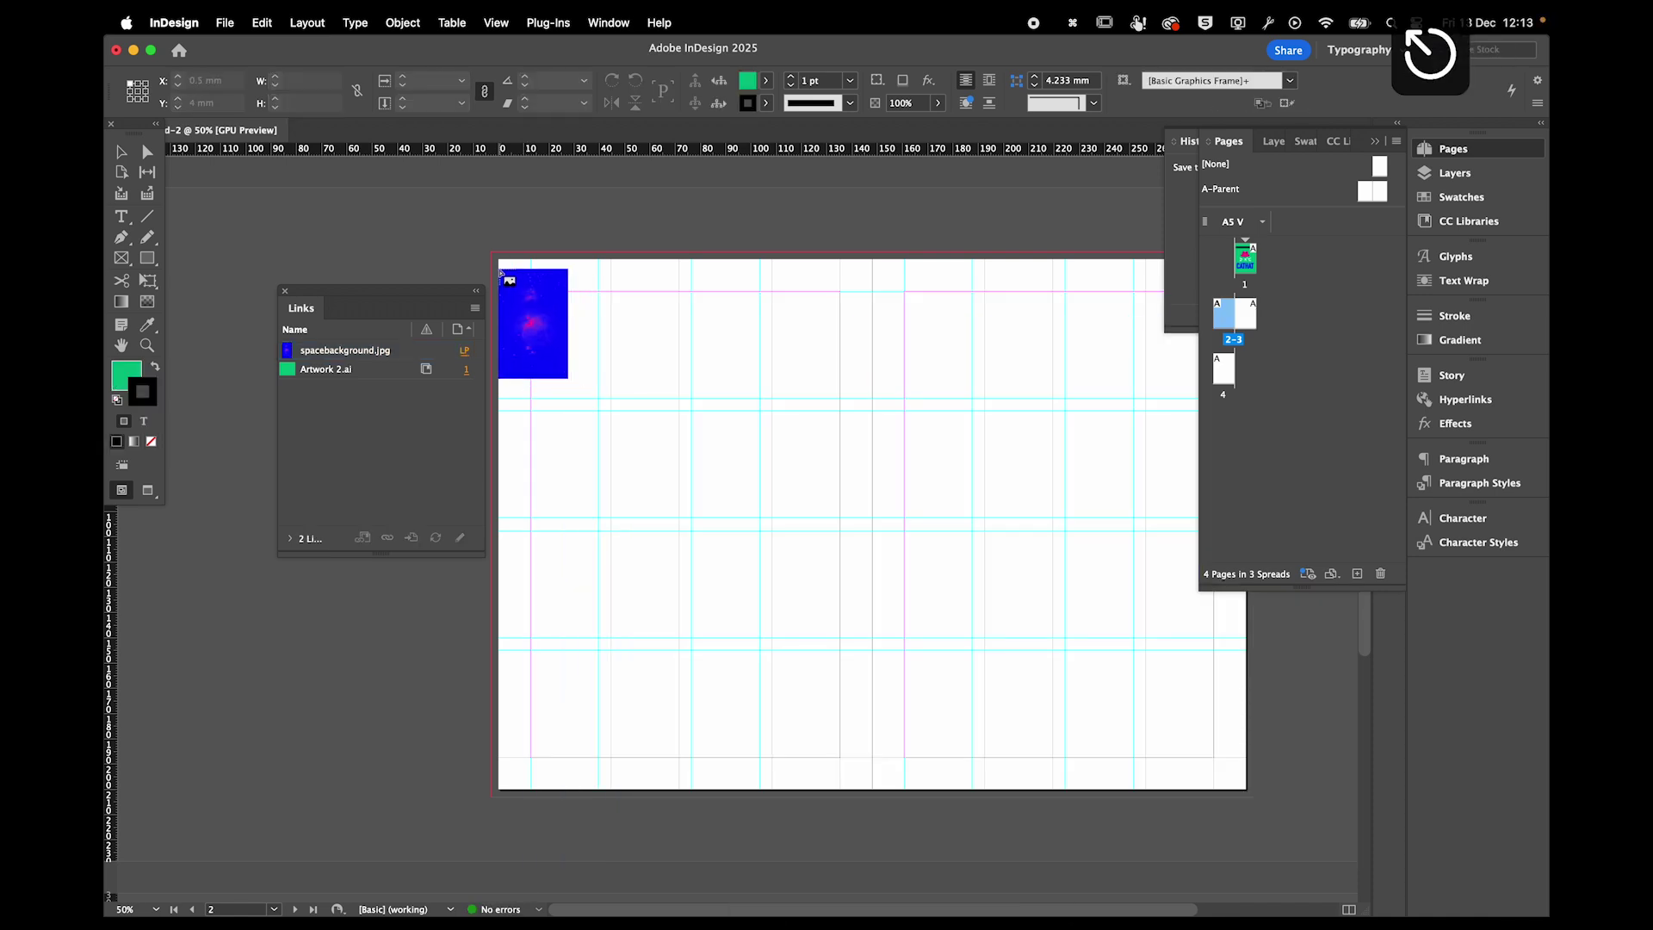
Place spacebackground.jpg from the CATHAT folder onto the page 2–3 spread at full size, covering both pages.
{"action": "left_click", "coordinate": [225, 22]}
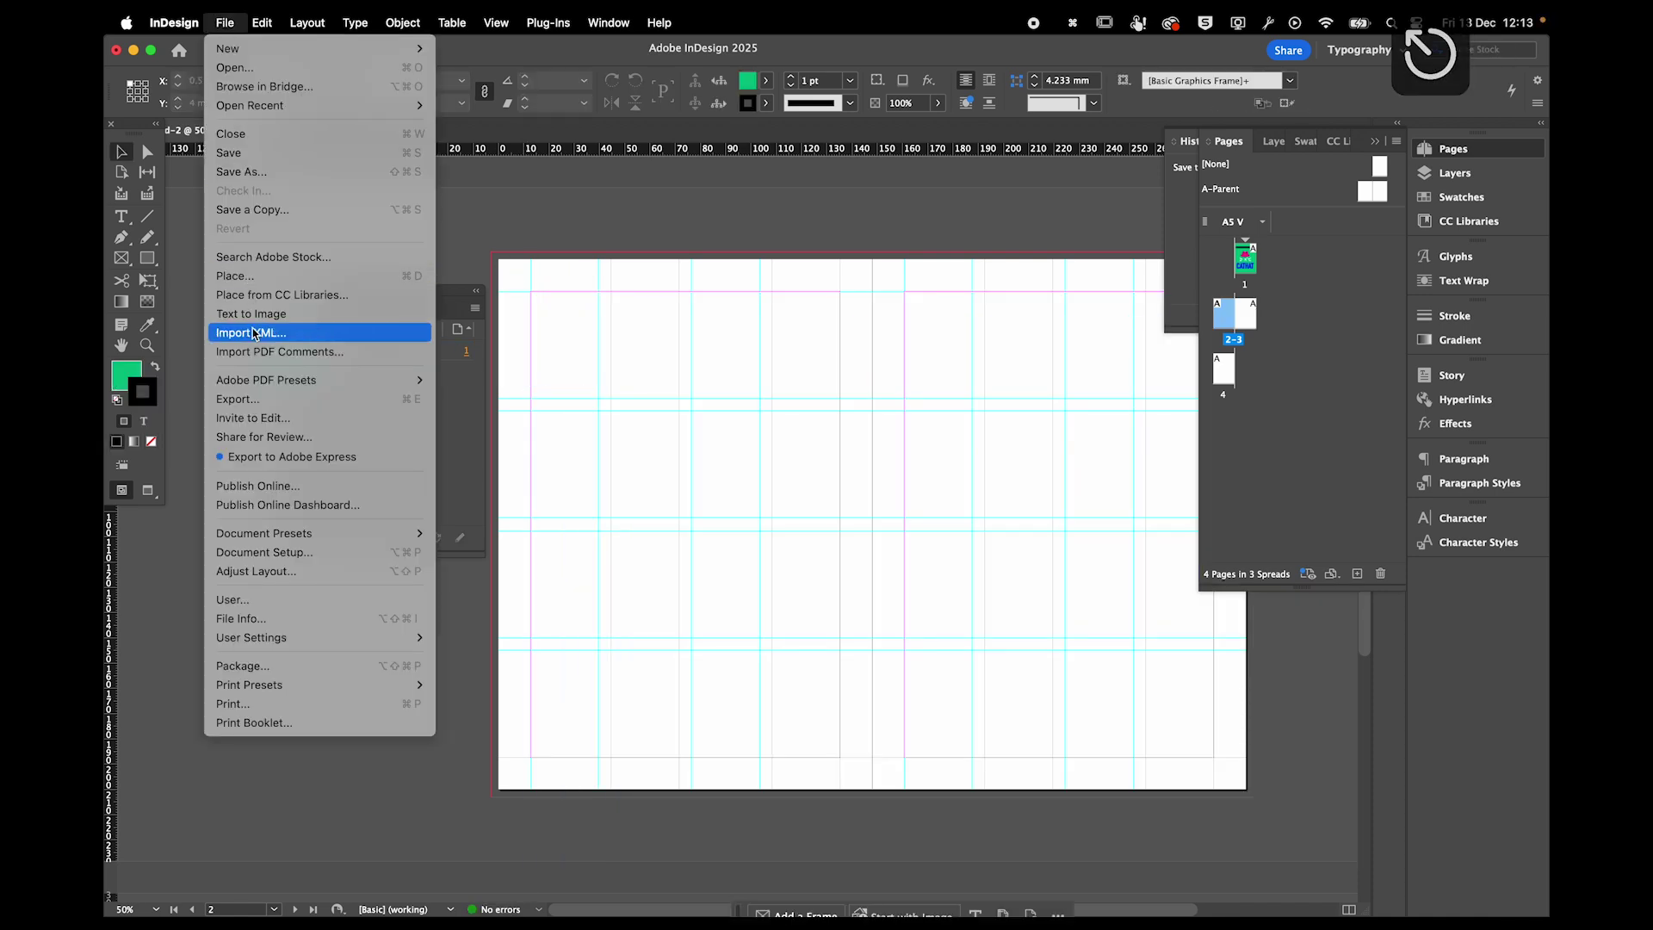
{"action": "left_click", "coordinate": [246, 277]}
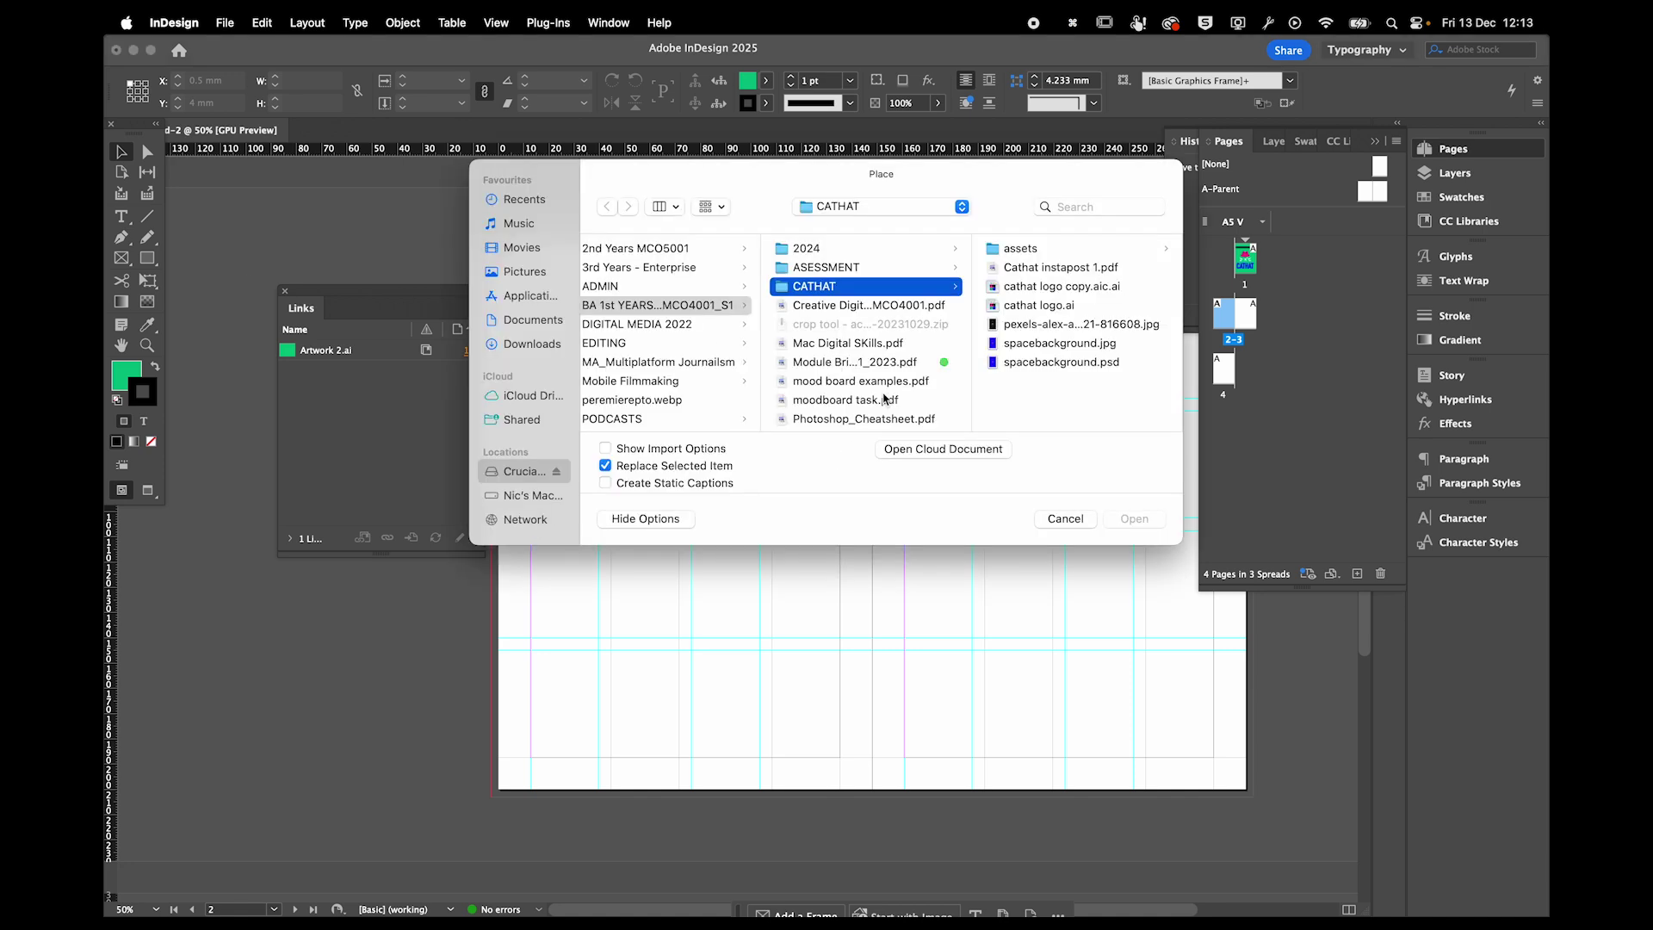
{"action": "left_click", "coordinate": [1050, 344]}
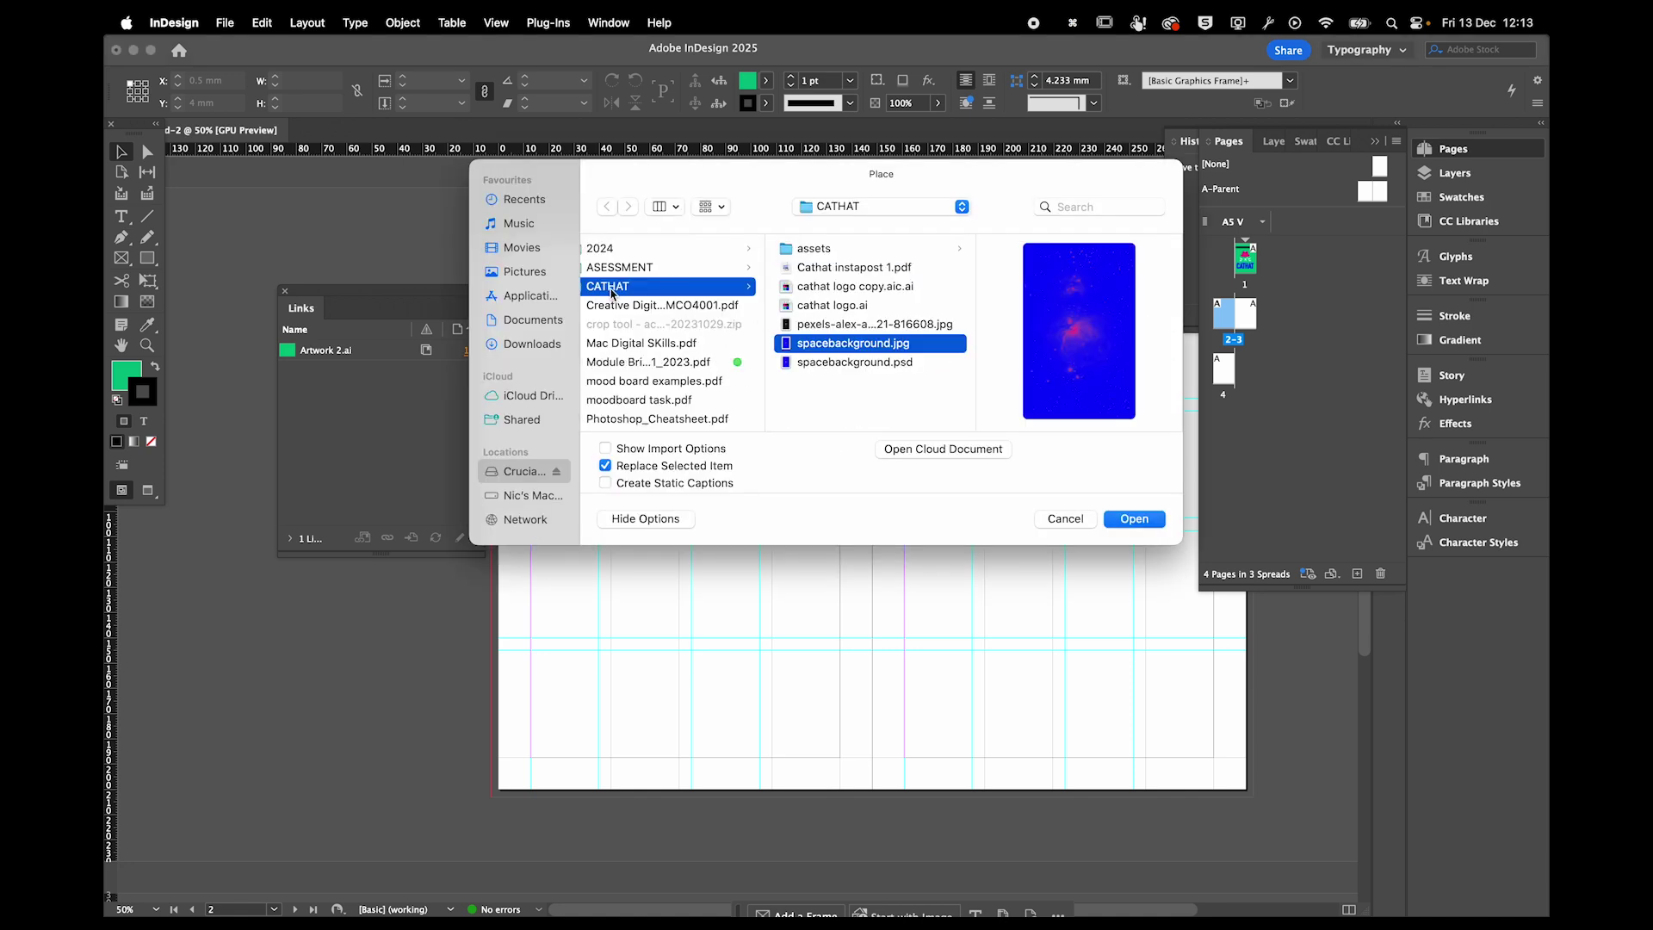
{"action": "left_click", "coordinate": [1129, 519]}
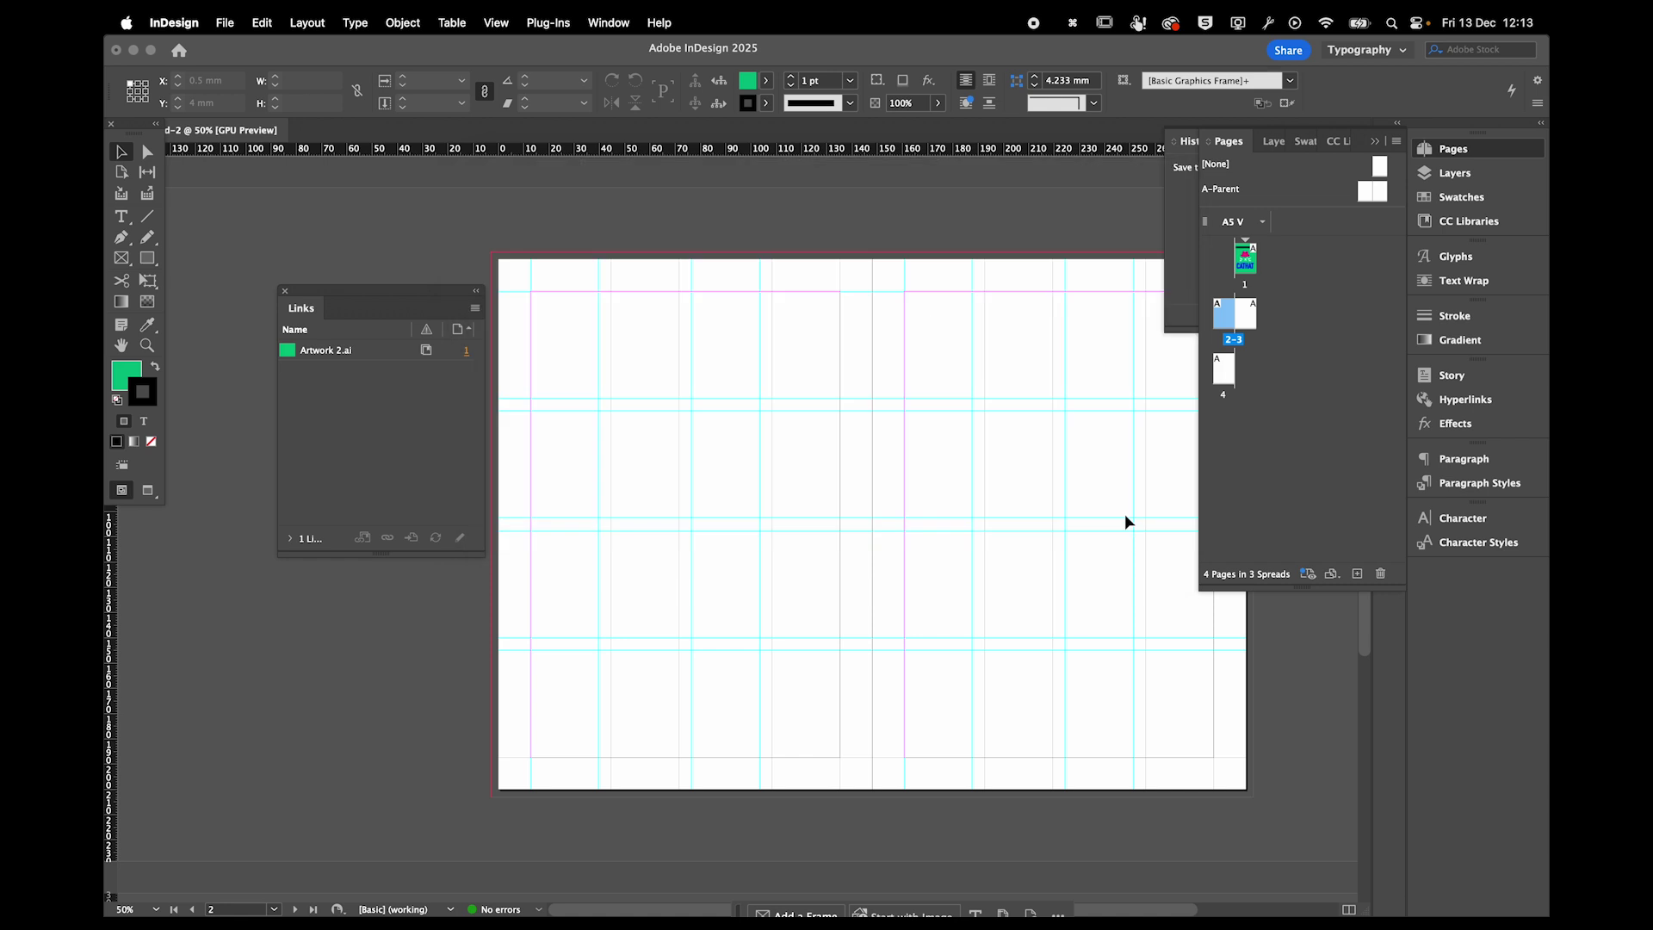
{"action": "key", "text": "super+minus"}
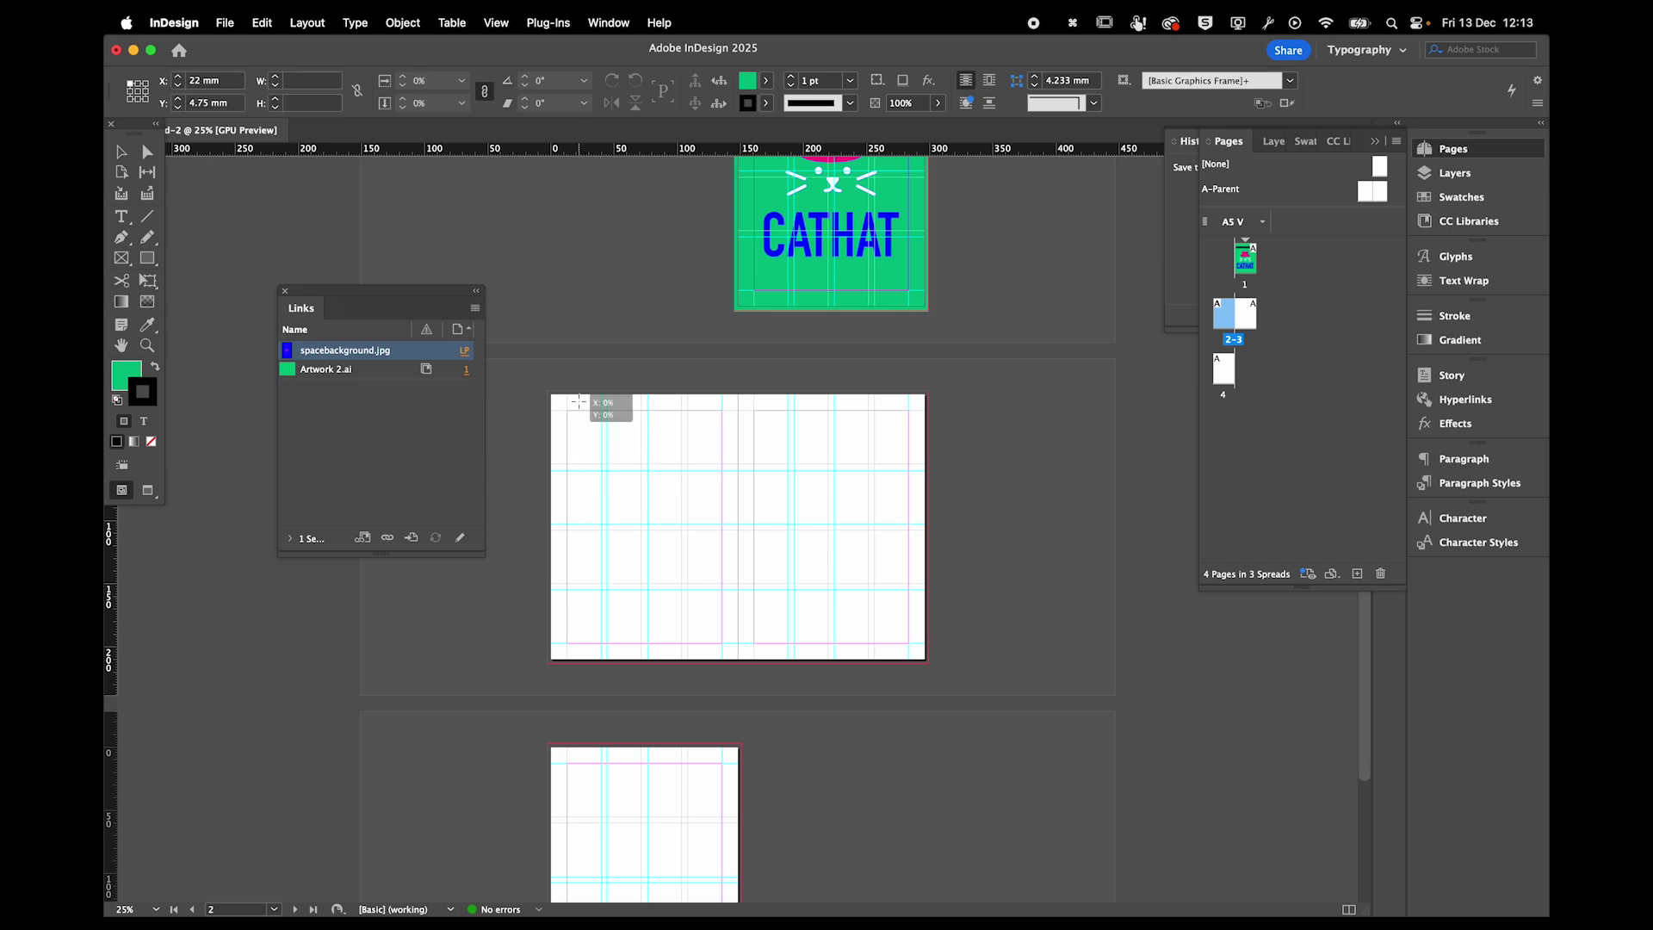
{"action": "left_click", "coordinate": [577, 402]}
{"action": "key", "text": "super+z"}
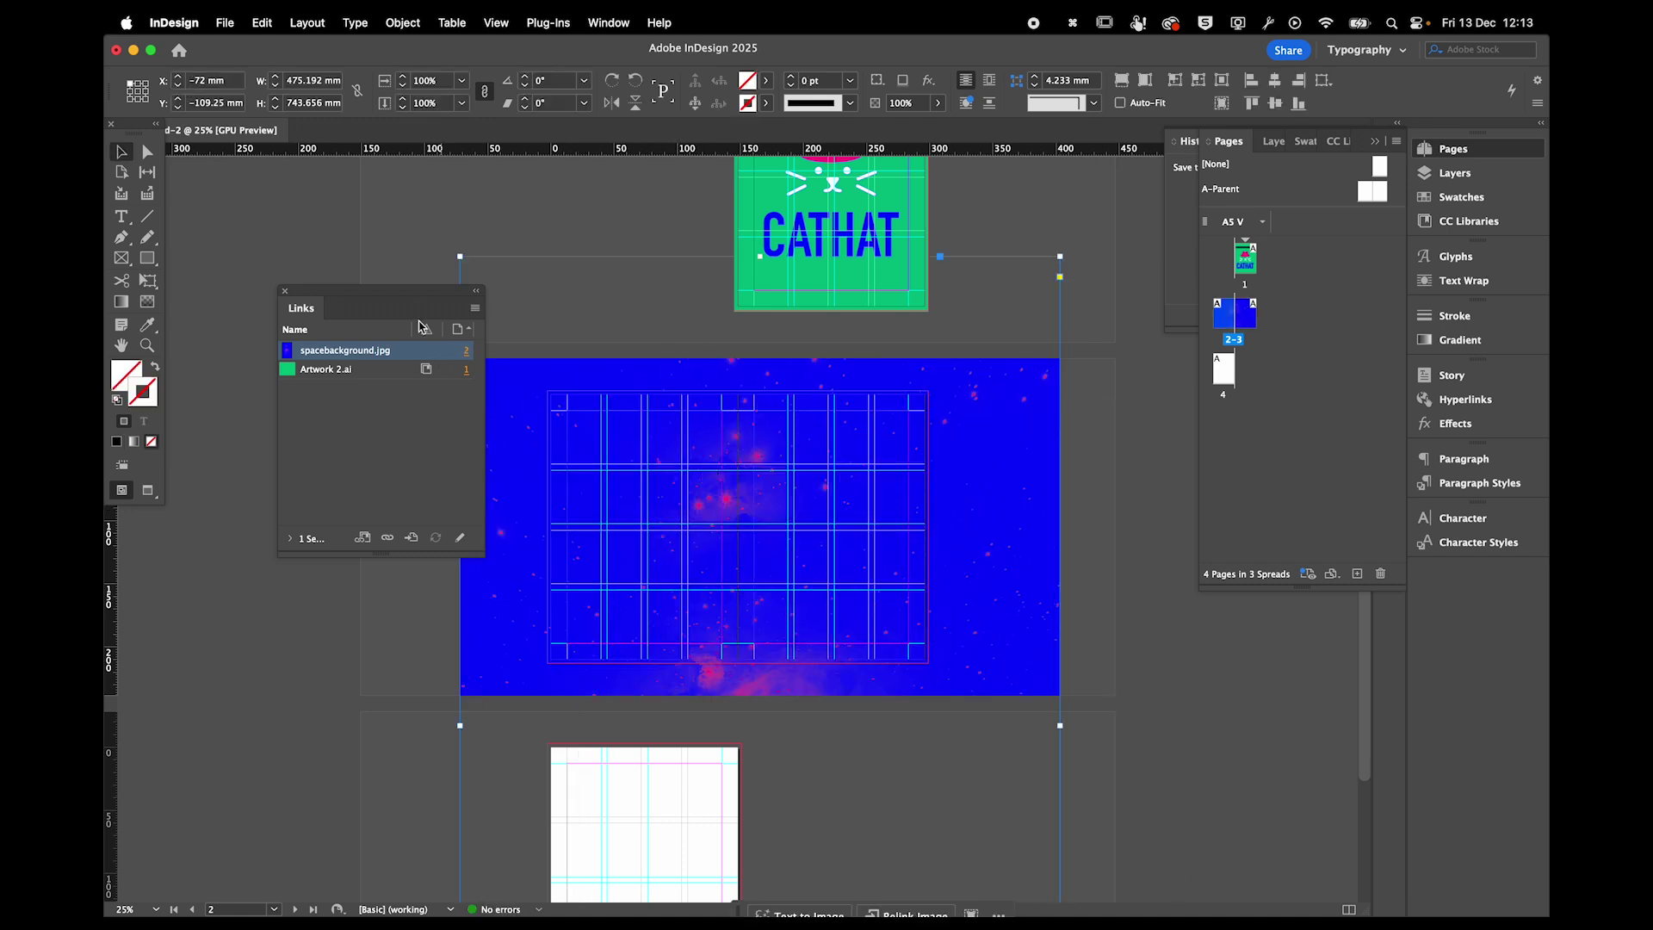
Move the Links panel clear of the space image and shift the image up to Y -140 mm.
{"action": "left_click_drag", "start_coordinate": [413, 298], "coordinate": [314, 323]}
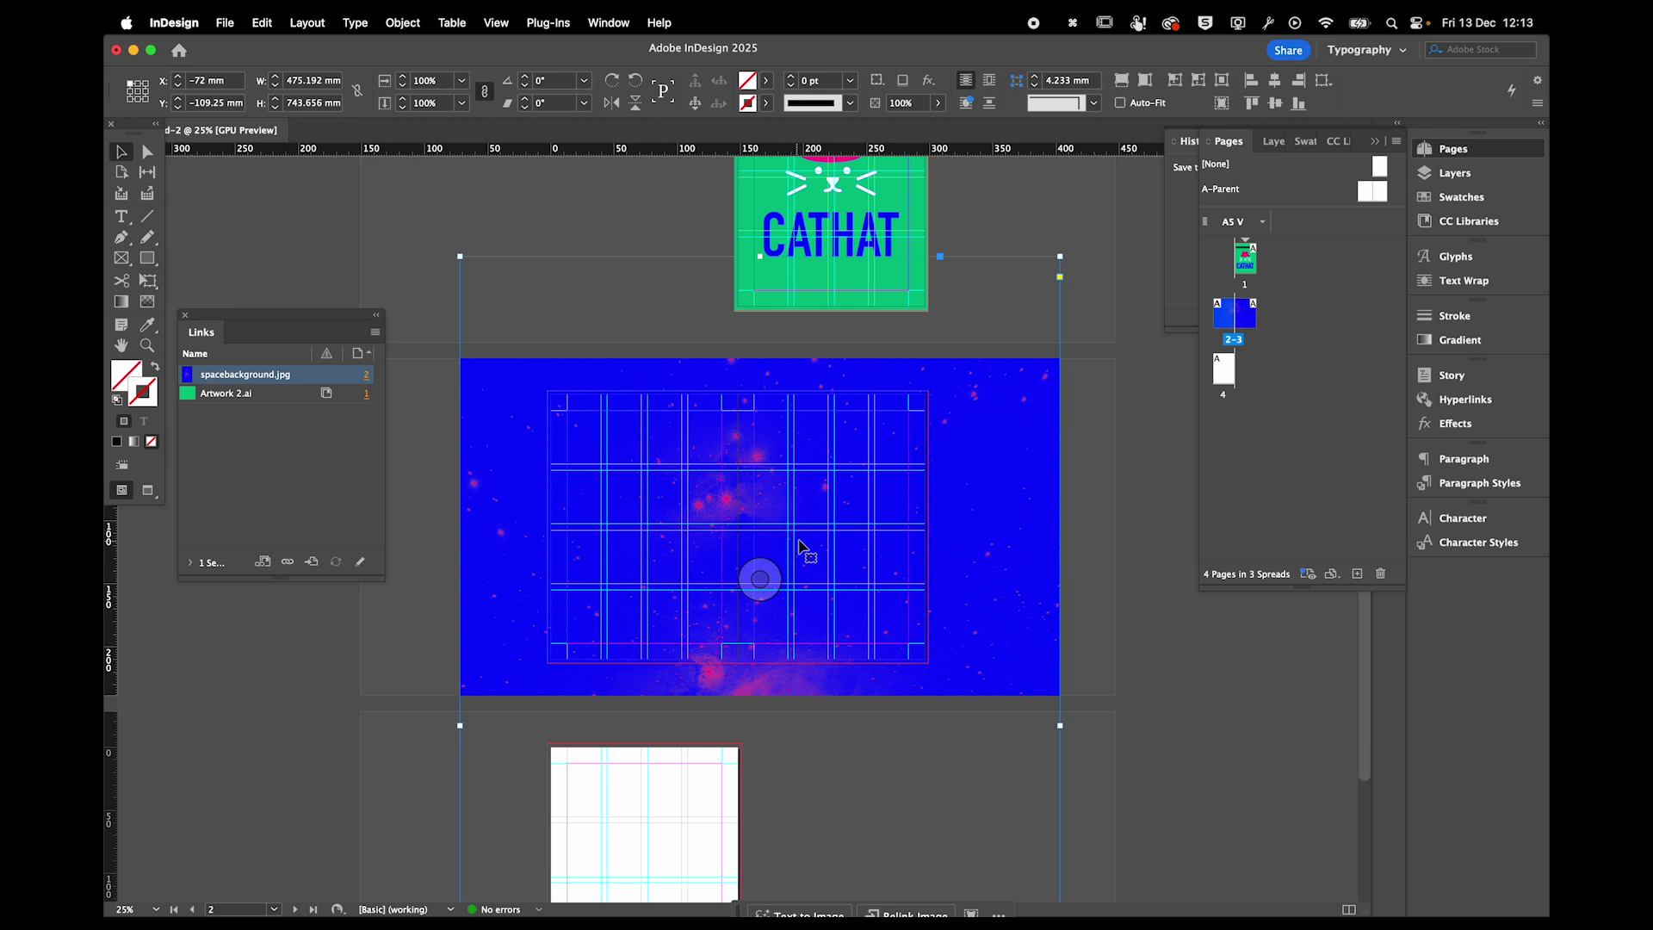
{"action": "left_click_drag", "start_coordinate": [801, 550], "coordinate": [801, 509]}
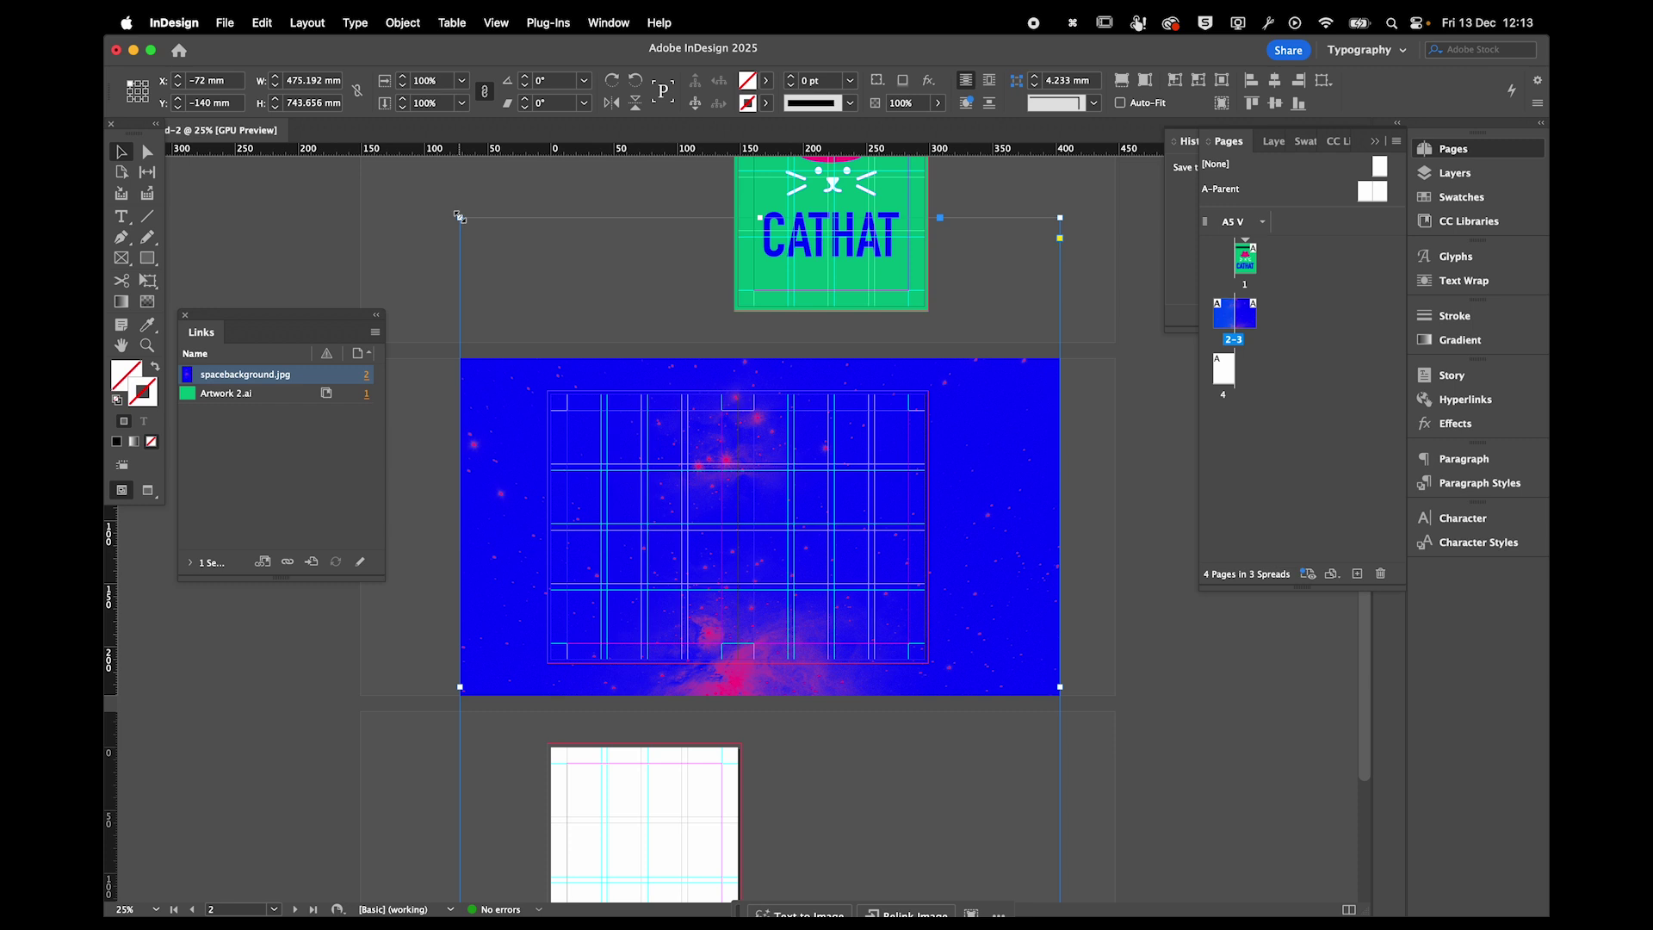
Try resizing the space image's frame to about 500.4 x 650.7 mm, undo it, and dismiss the Generative Expand tip.
{"action": "left_click_drag", "start_coordinate": [459, 217], "coordinate": [428, 334]}
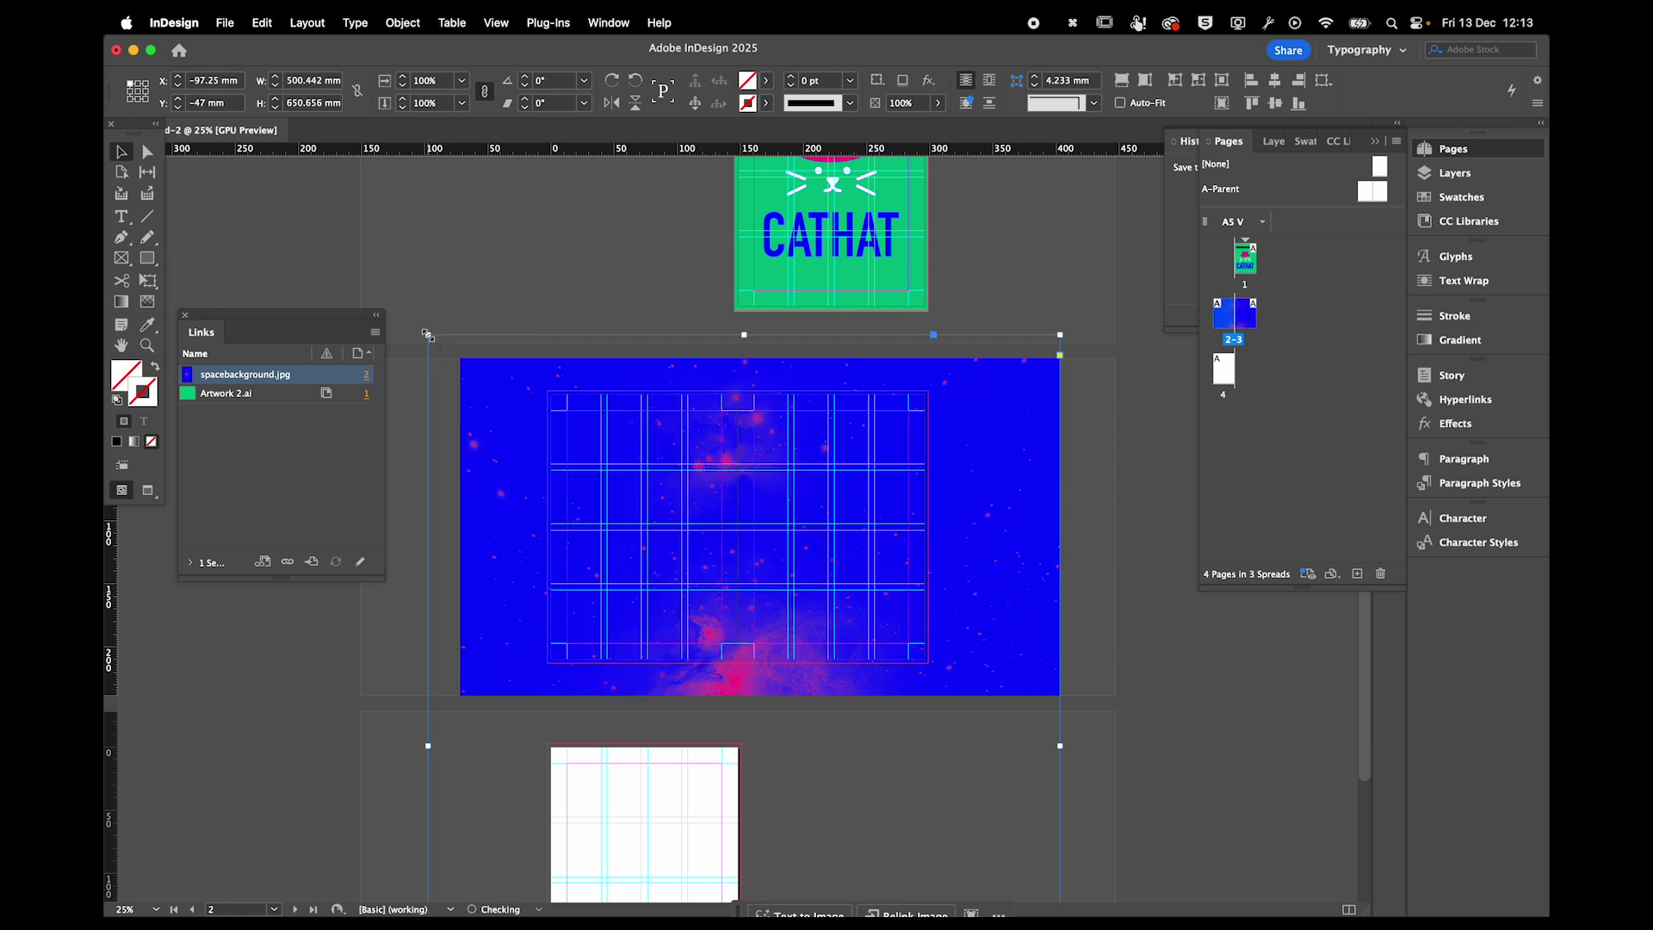
{"action": "key", "text": "super+z"}
{"action": "key", "text": "super+z"}
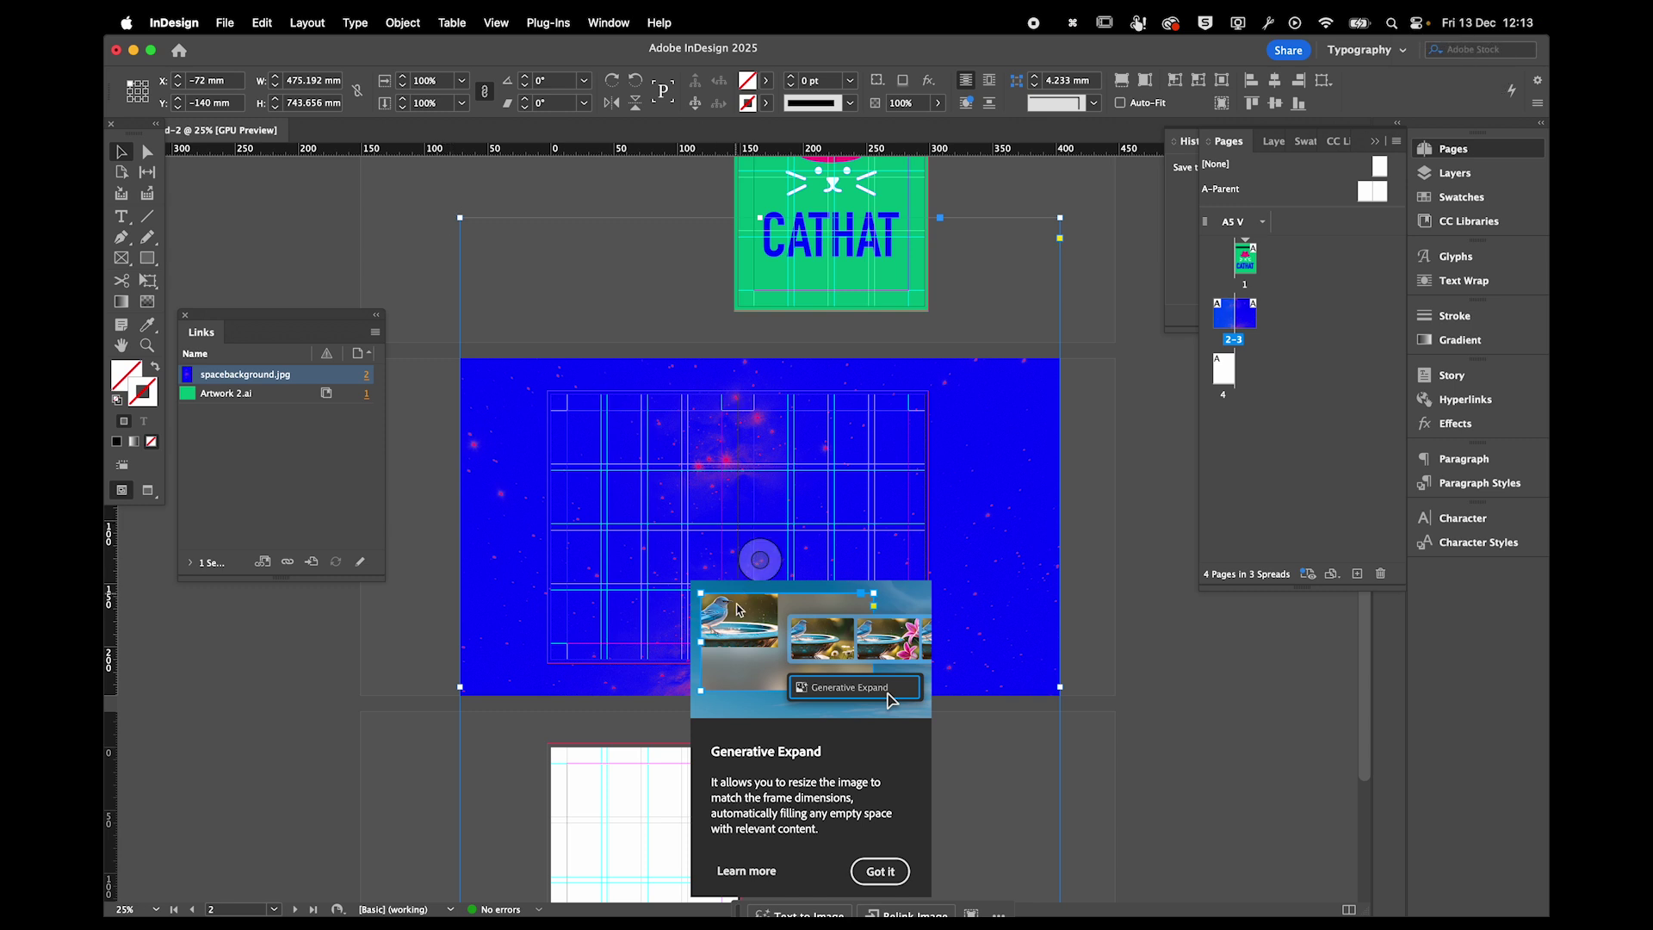
{"action": "left_click", "coordinate": [869, 870]}
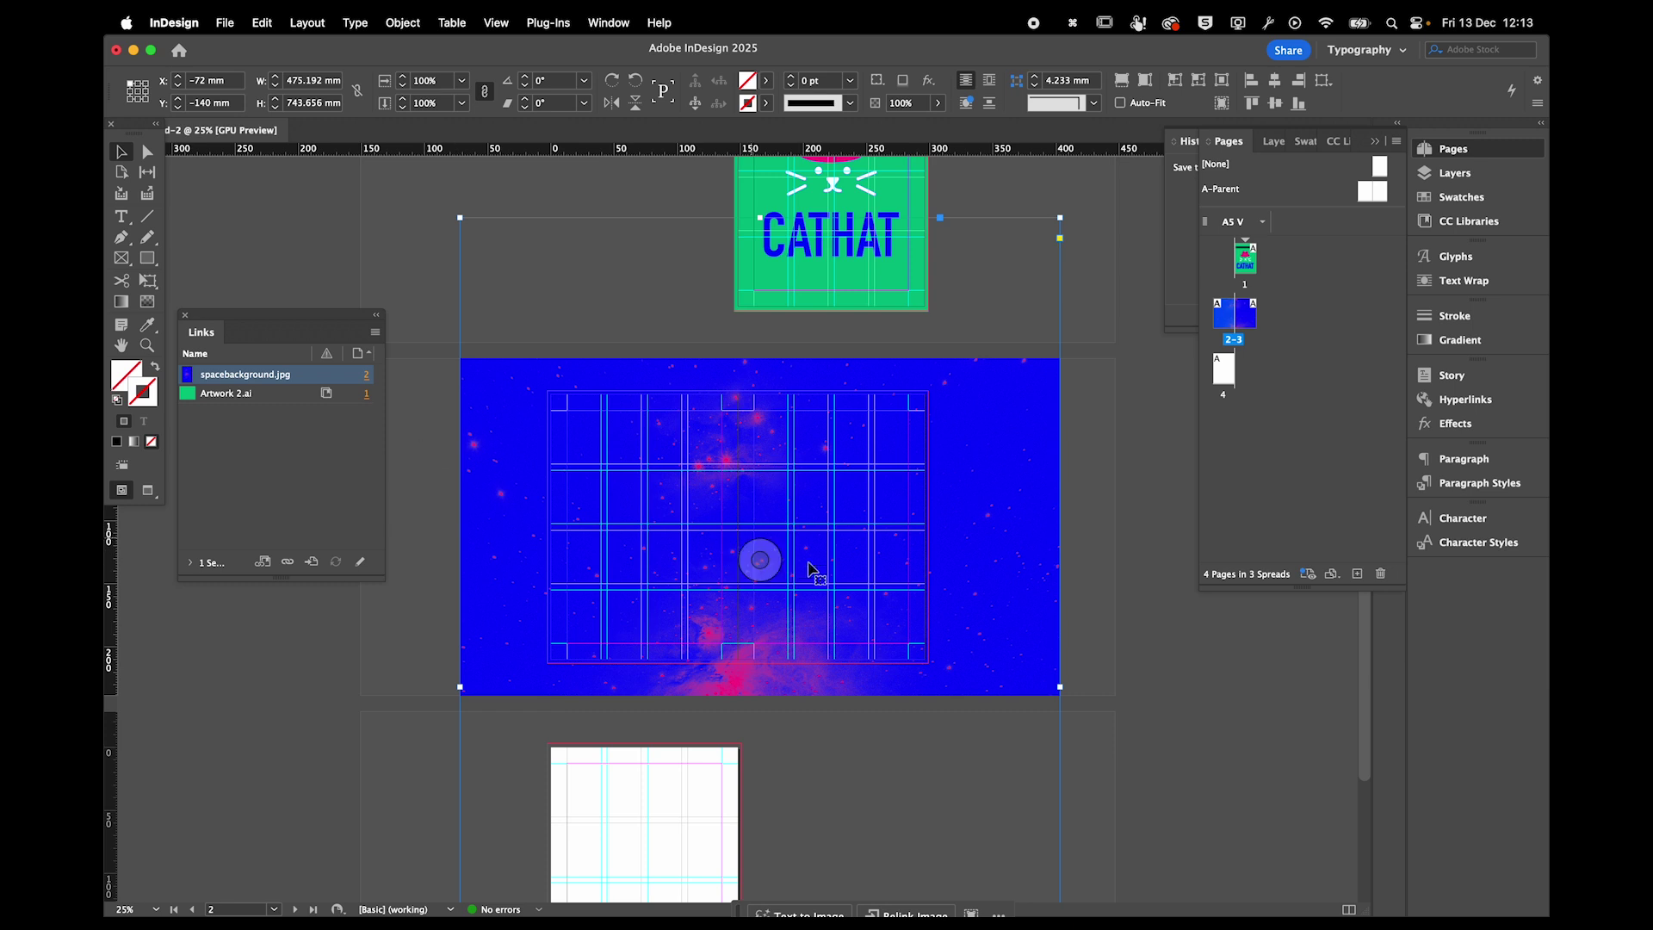
Try shifting the space picture within its frame and undo the shift.
{"action": "left_click", "coordinate": [757, 560]}
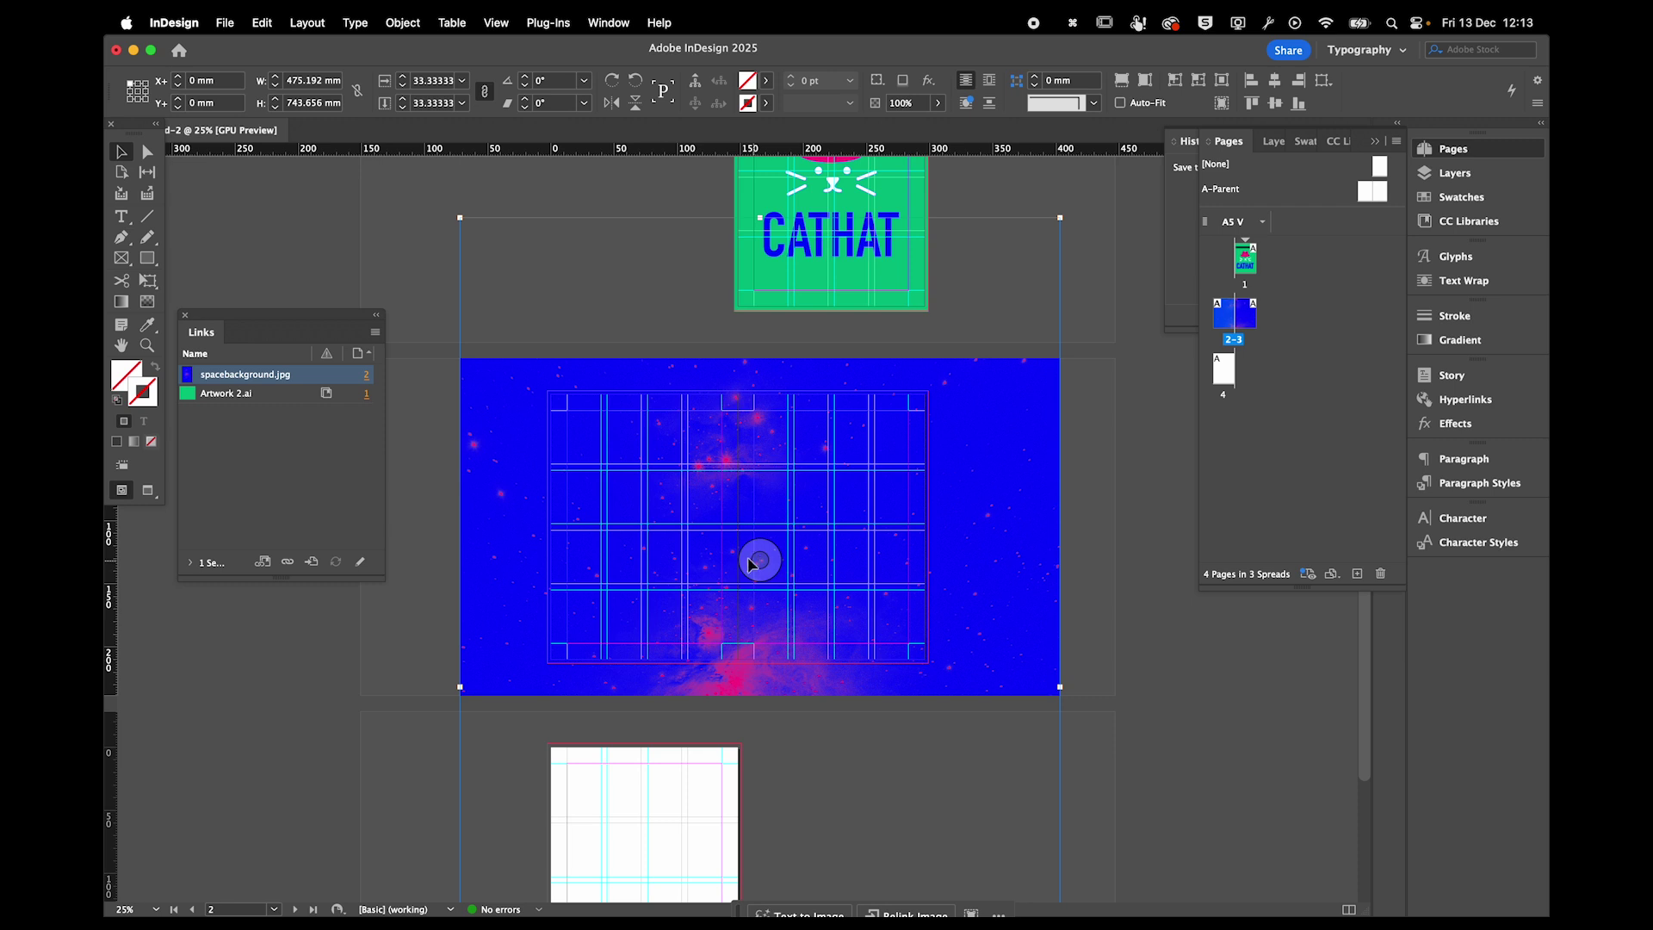
{"action": "left_click_drag", "start_coordinate": [752, 564], "coordinate": [694, 502]}
{"action": "key", "text": "cmd+z"}
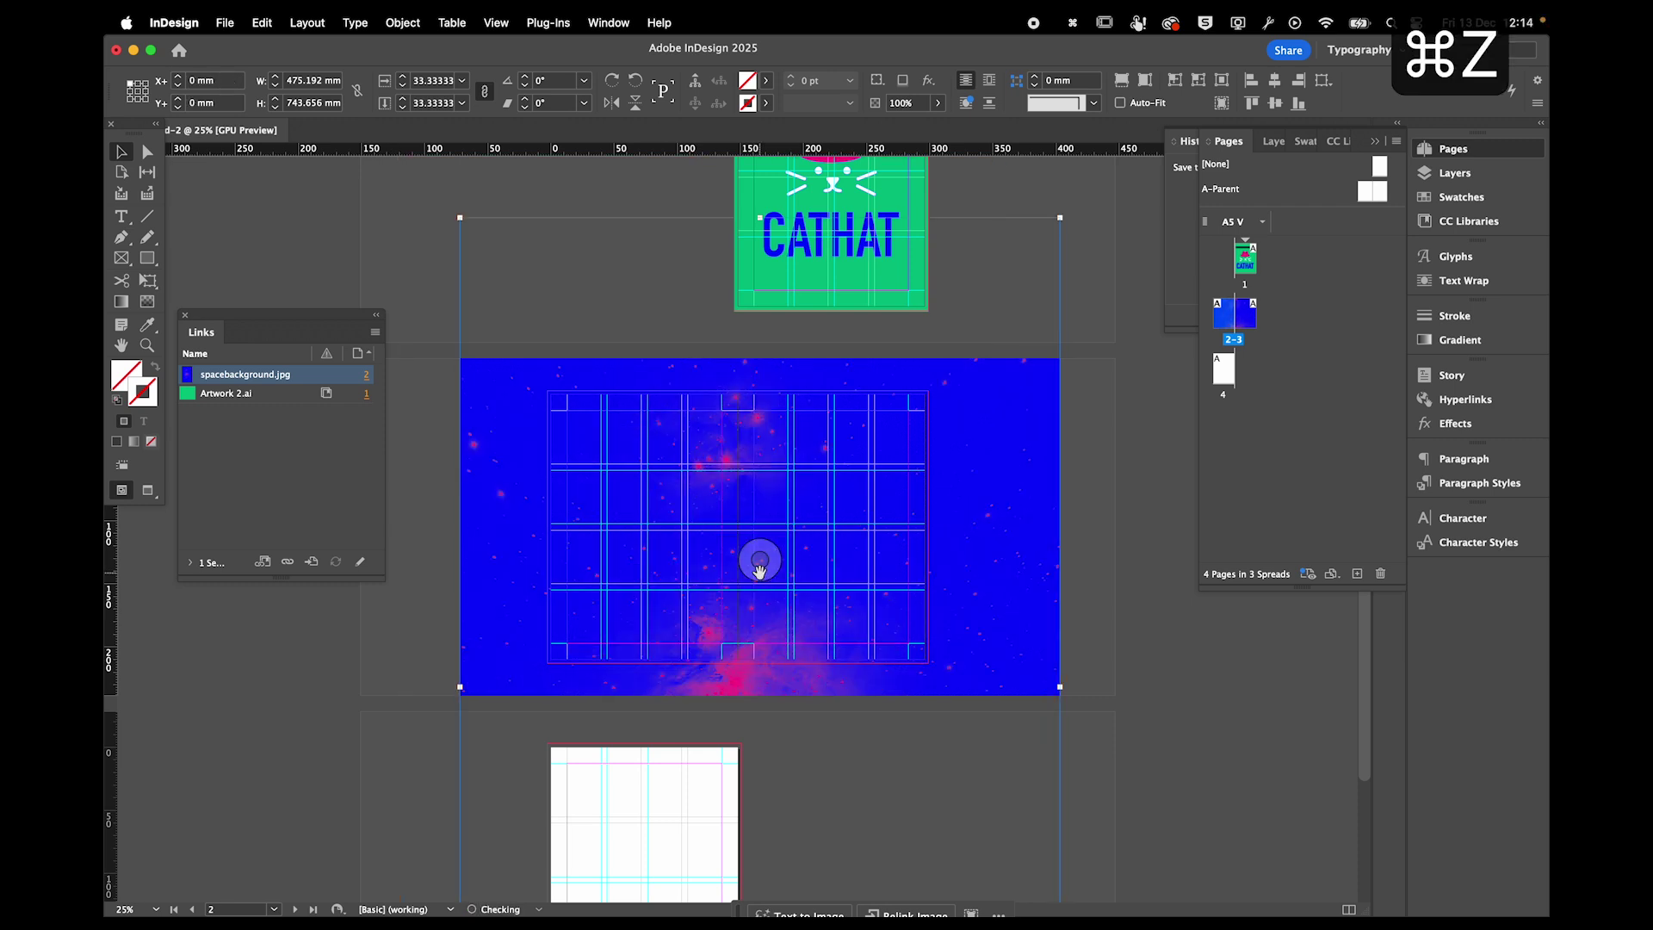
Scale the space picture down inside its frame so that it still covers the whole page 2–3 spread.
{"action": "key", "text": "cmd+minus"}
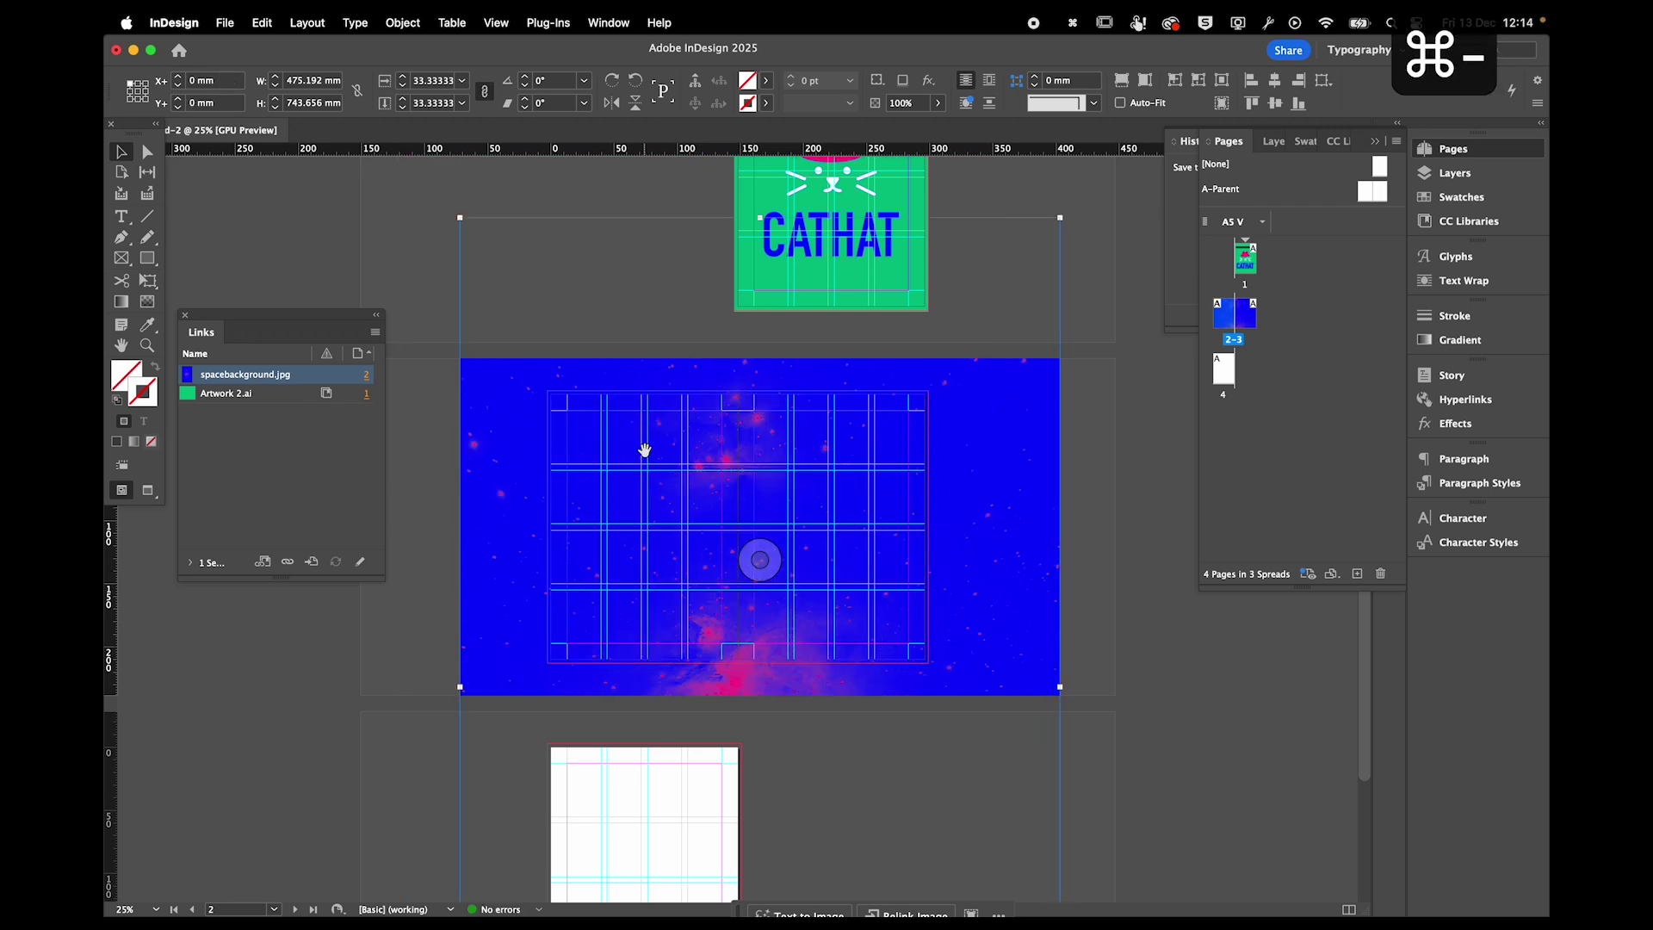
{"action": "key", "text": "cmd+equal"}
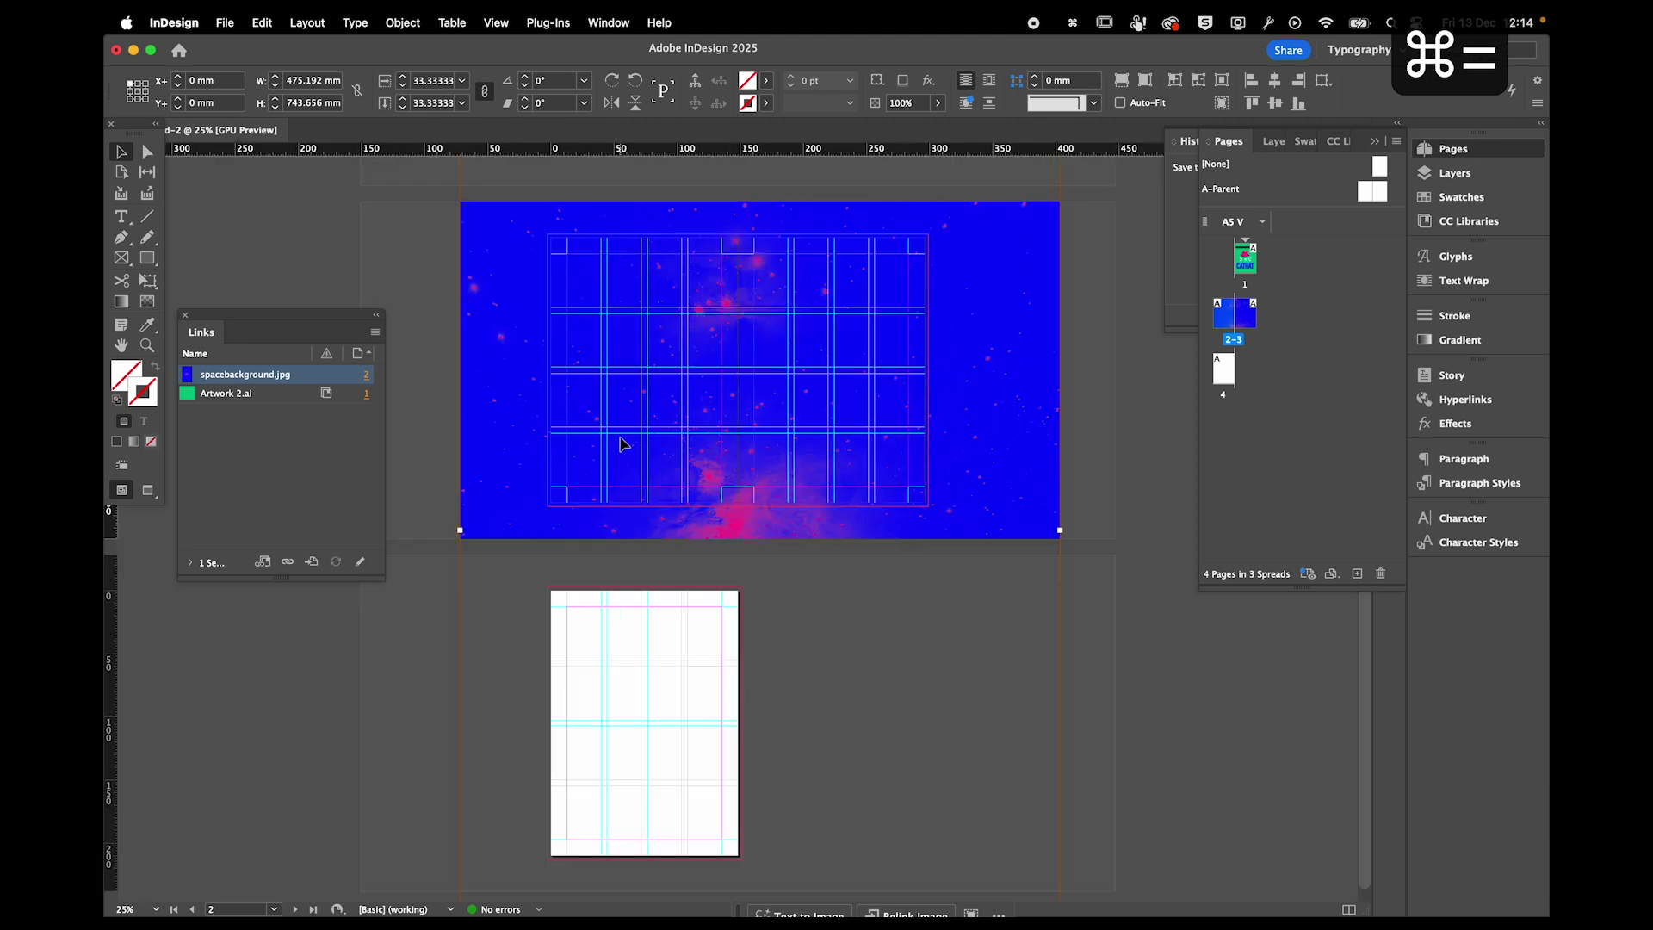
{"action": "key", "text": "cmd+minus"}
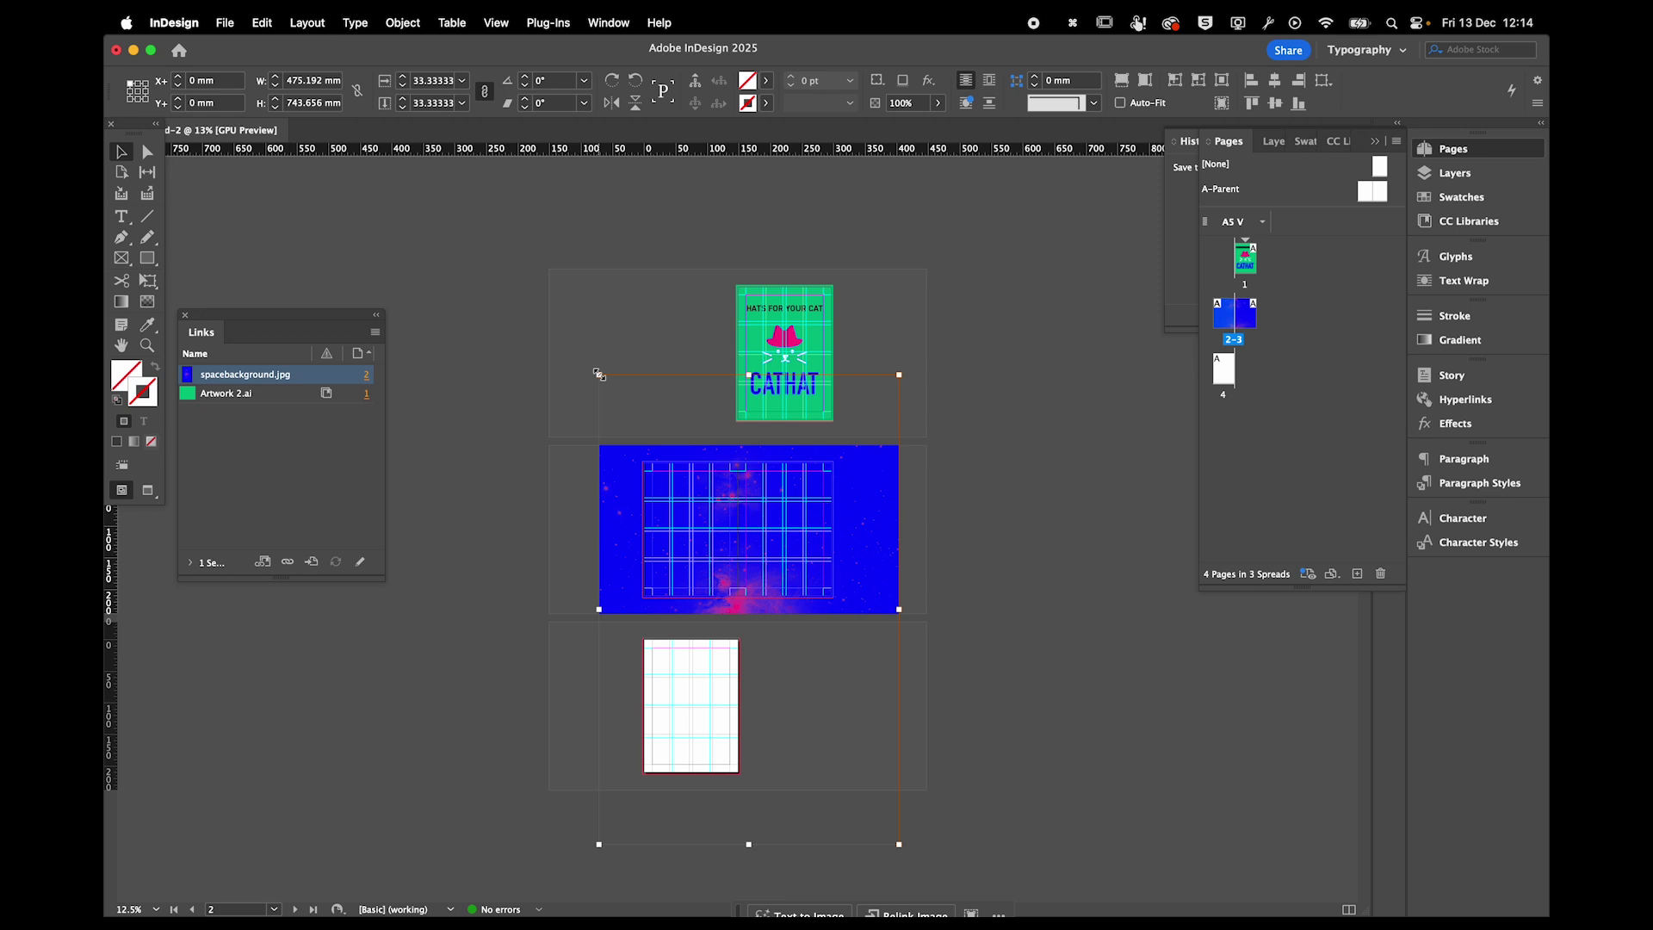
{"action": "left_click_drag", "start_coordinate": [599, 374], "coordinate": [635, 451]}
Move the space image with its frame upward and tighten the frame around the picture to about 369.8 x 578.7 mm.
{"action": "left_click", "coordinate": [618, 482]}
{"action": "left_click", "coordinate": [664, 492]}
{"action": "left_click_drag", "start_coordinate": [665, 493], "coordinate": [661, 467]}
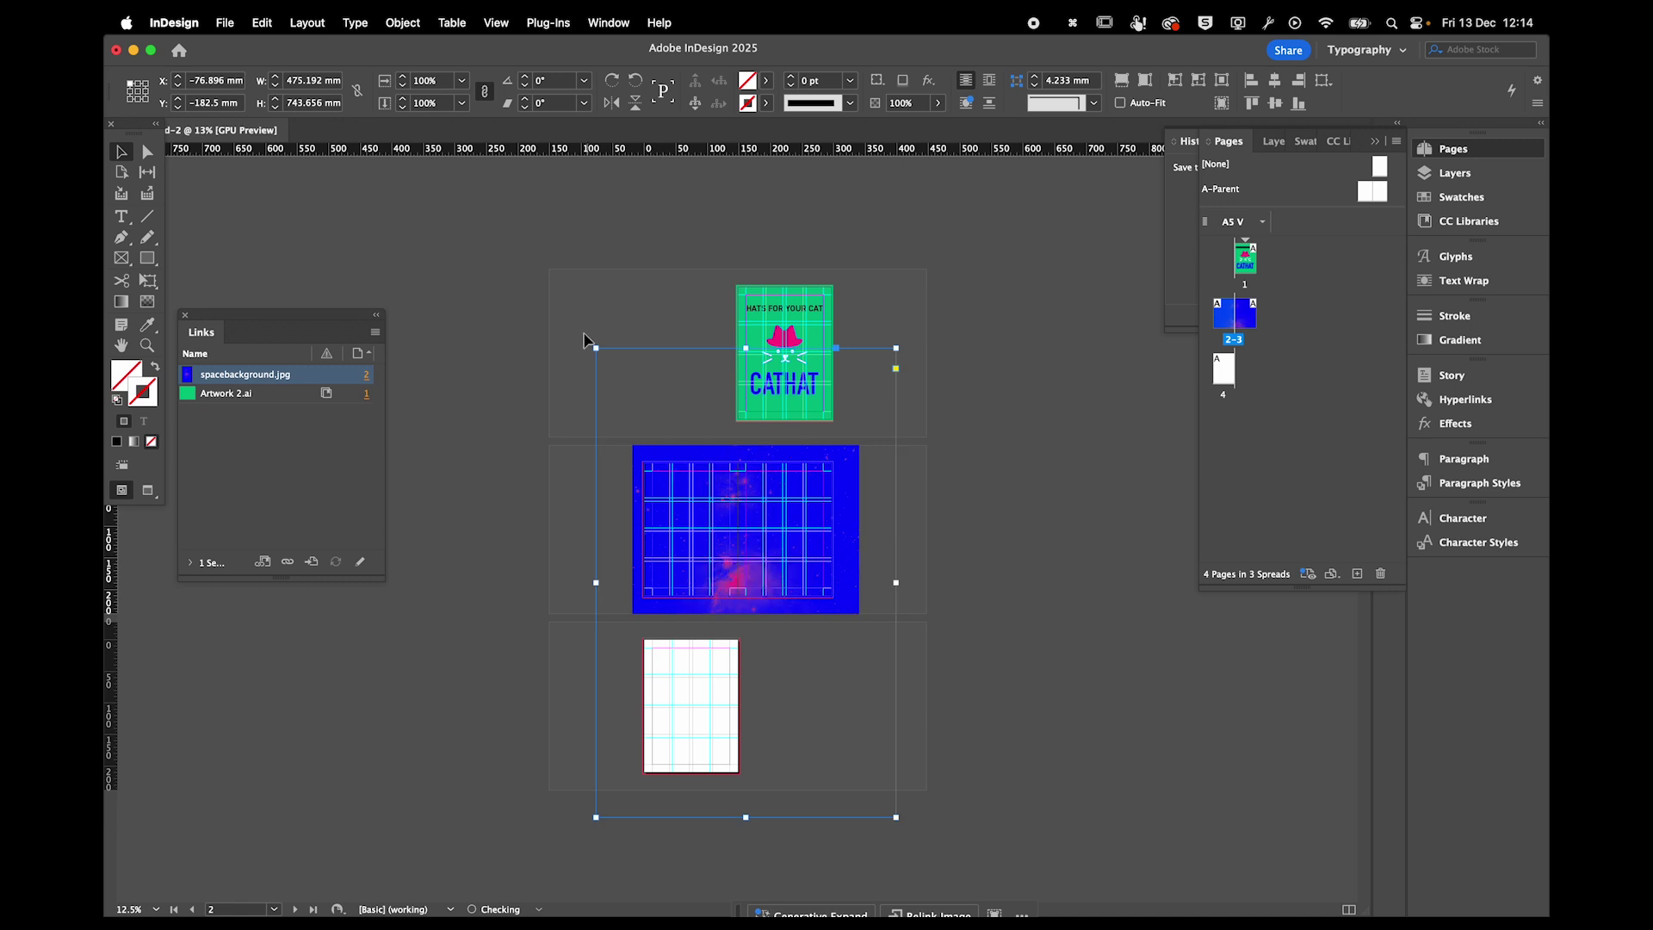
{"action": "left_click_drag", "start_coordinate": [594, 349], "coordinate": [637, 399]}
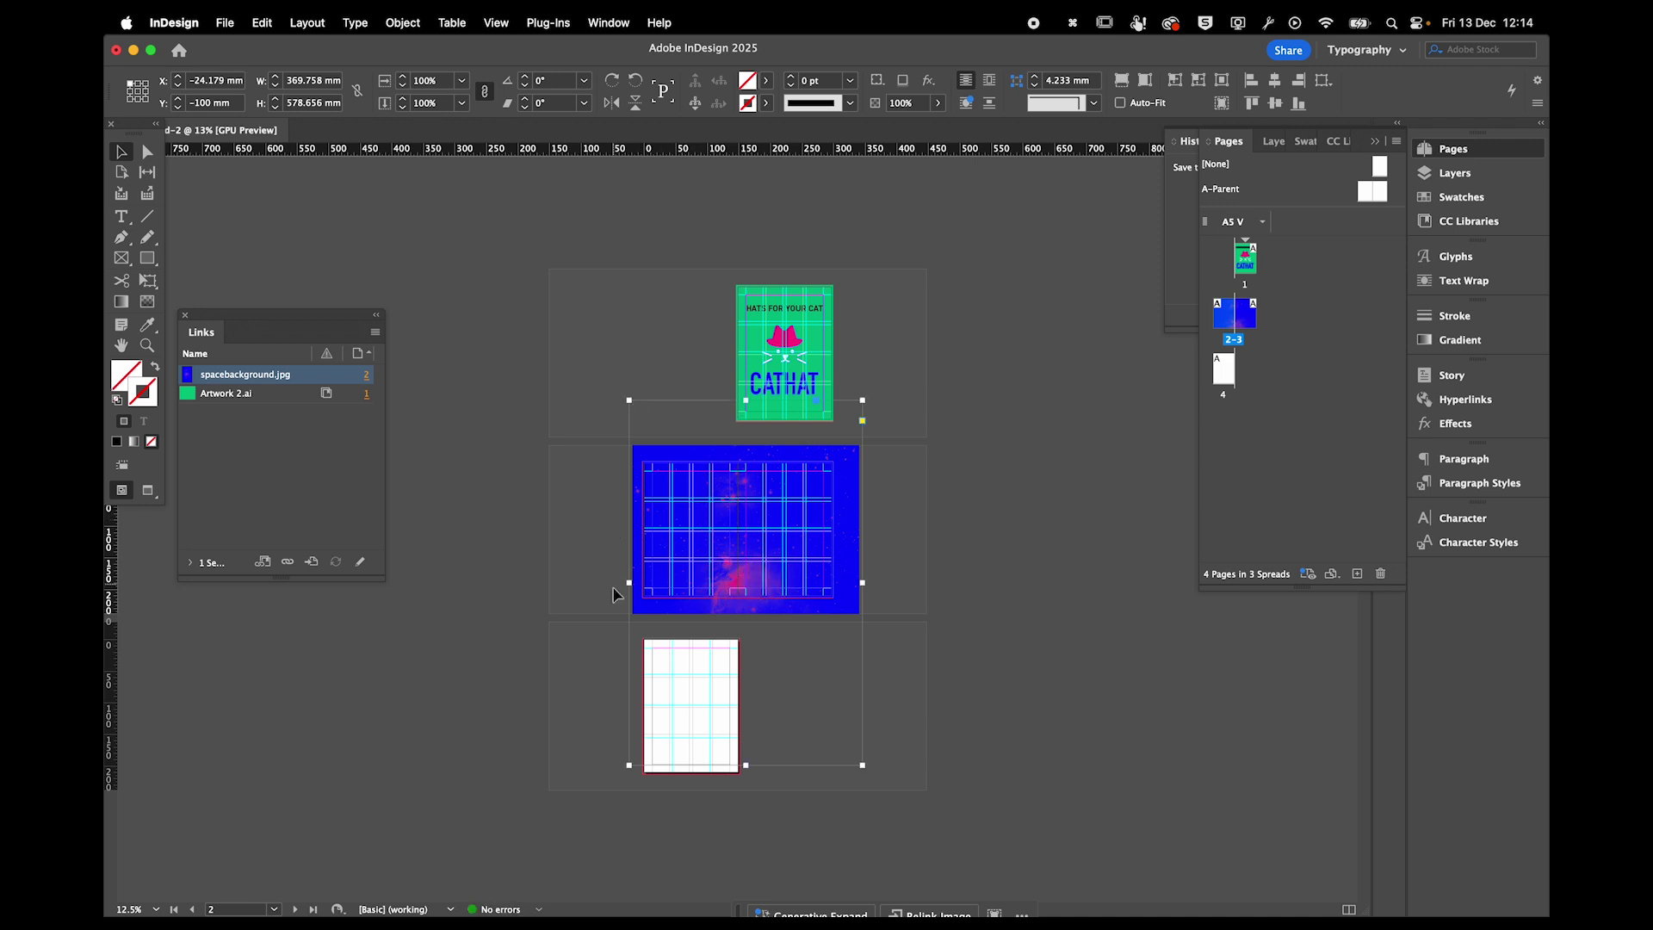
Rotate the space image to -90° and scale it with its frame to about 247.7 x 387.7 mm over spread 2–3.
{"action": "left_click_drag", "start_coordinate": [624, 770], "coordinate": [571, 454]}
{"action": "left_click_drag", "start_coordinate": [553, 564], "coordinate": [561, 479]}
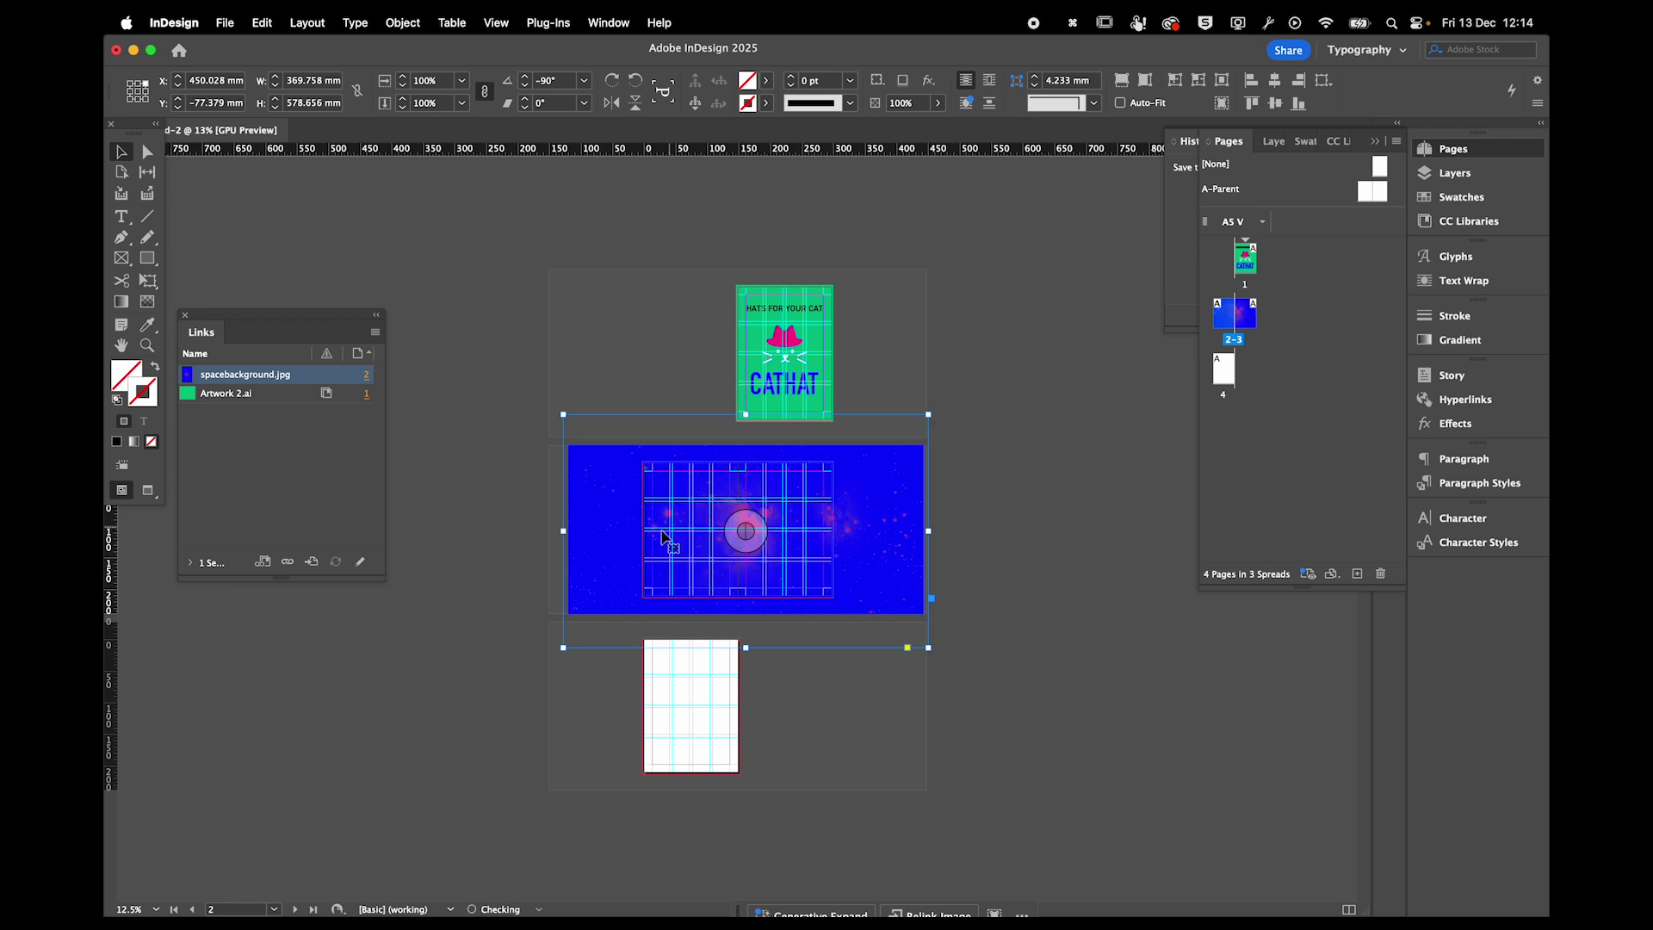
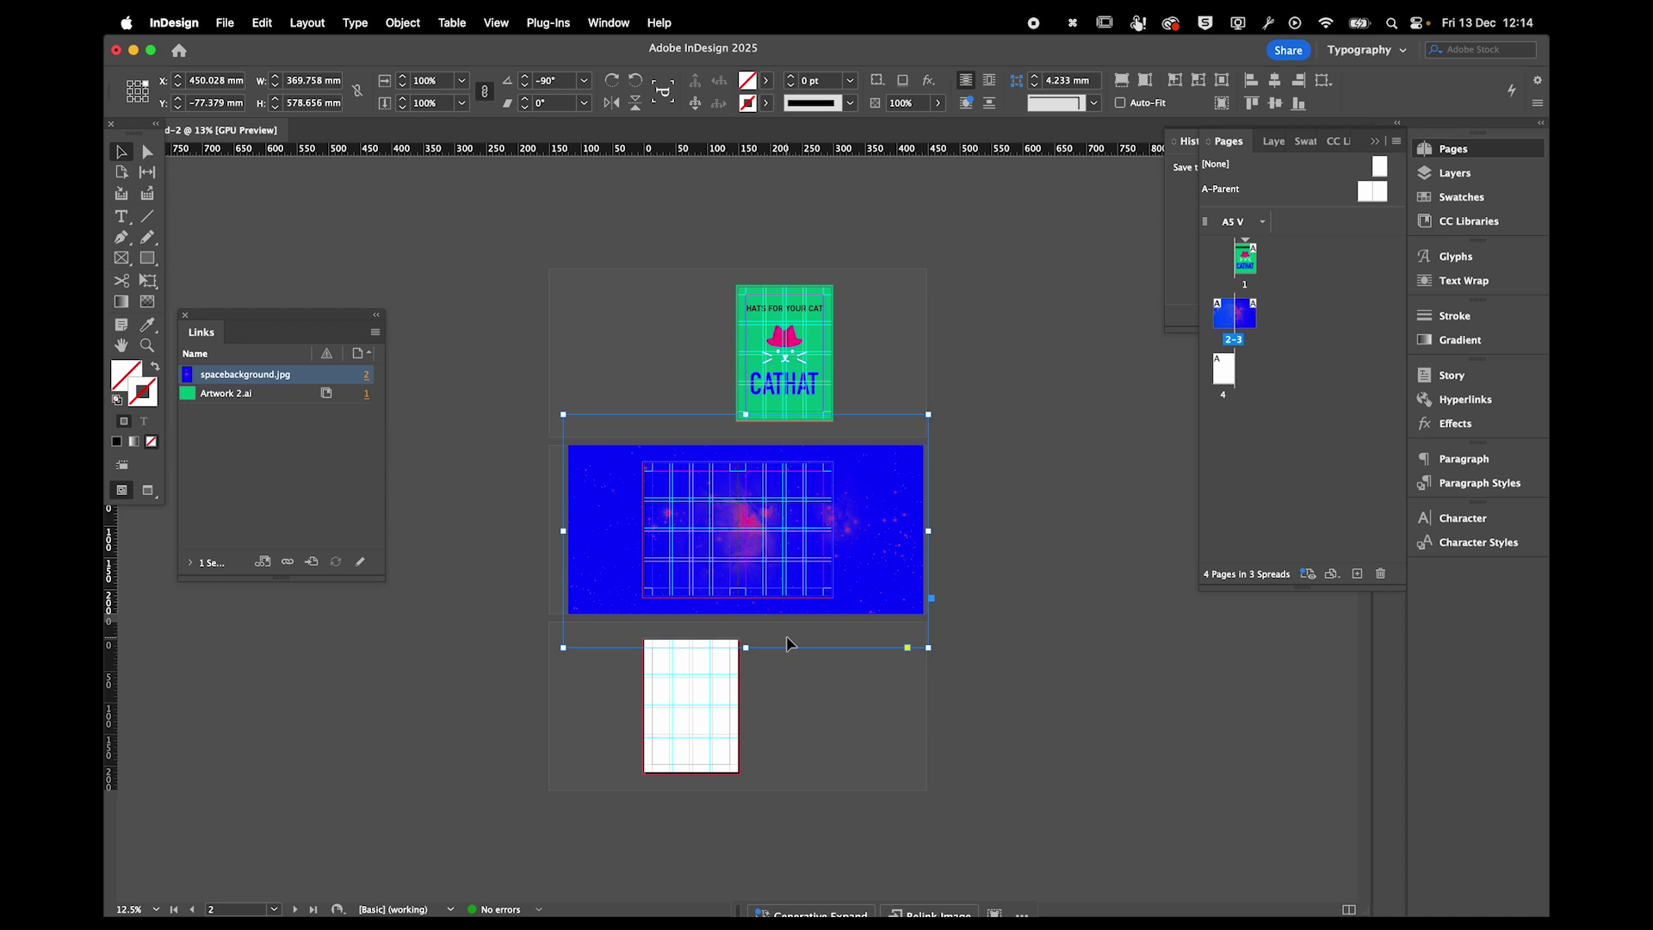
{"action": "left_click_drag", "start_coordinate": [928, 647], "coordinate": [807, 570]}
{"action": "left_click_drag", "start_coordinate": [694, 548], "coordinate": [738, 583]}
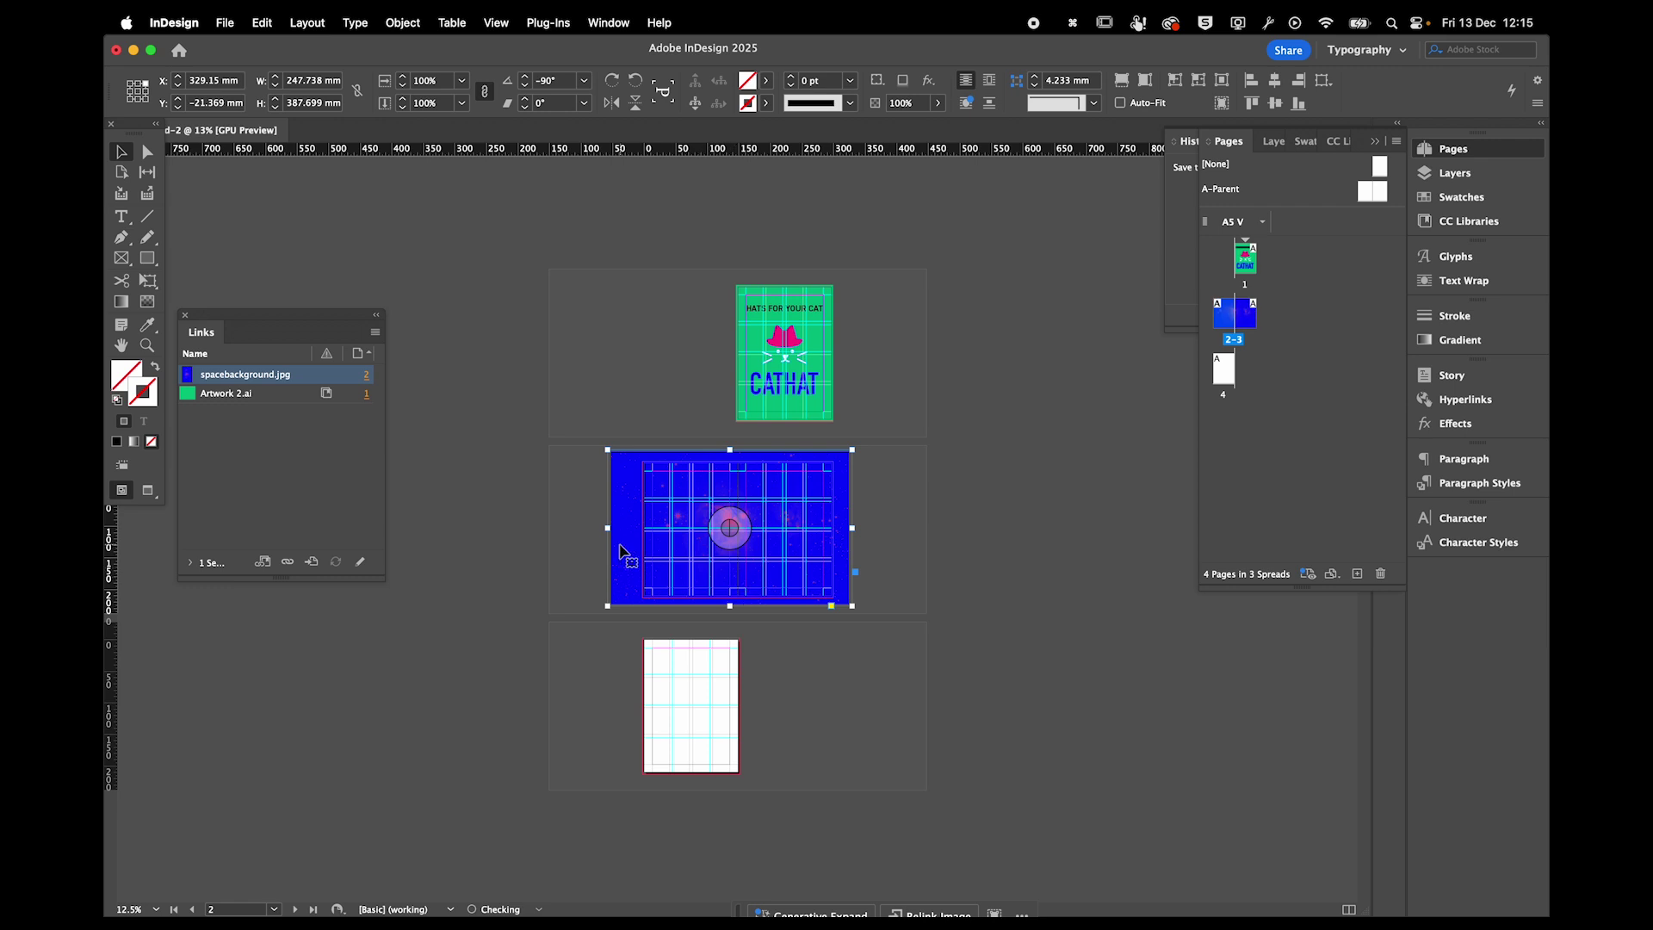
Shift the space image with its frame horizontally to X 341.85 mm so that it is centred on spread 2–3.
{"action": "key", "text": "super+equal"}
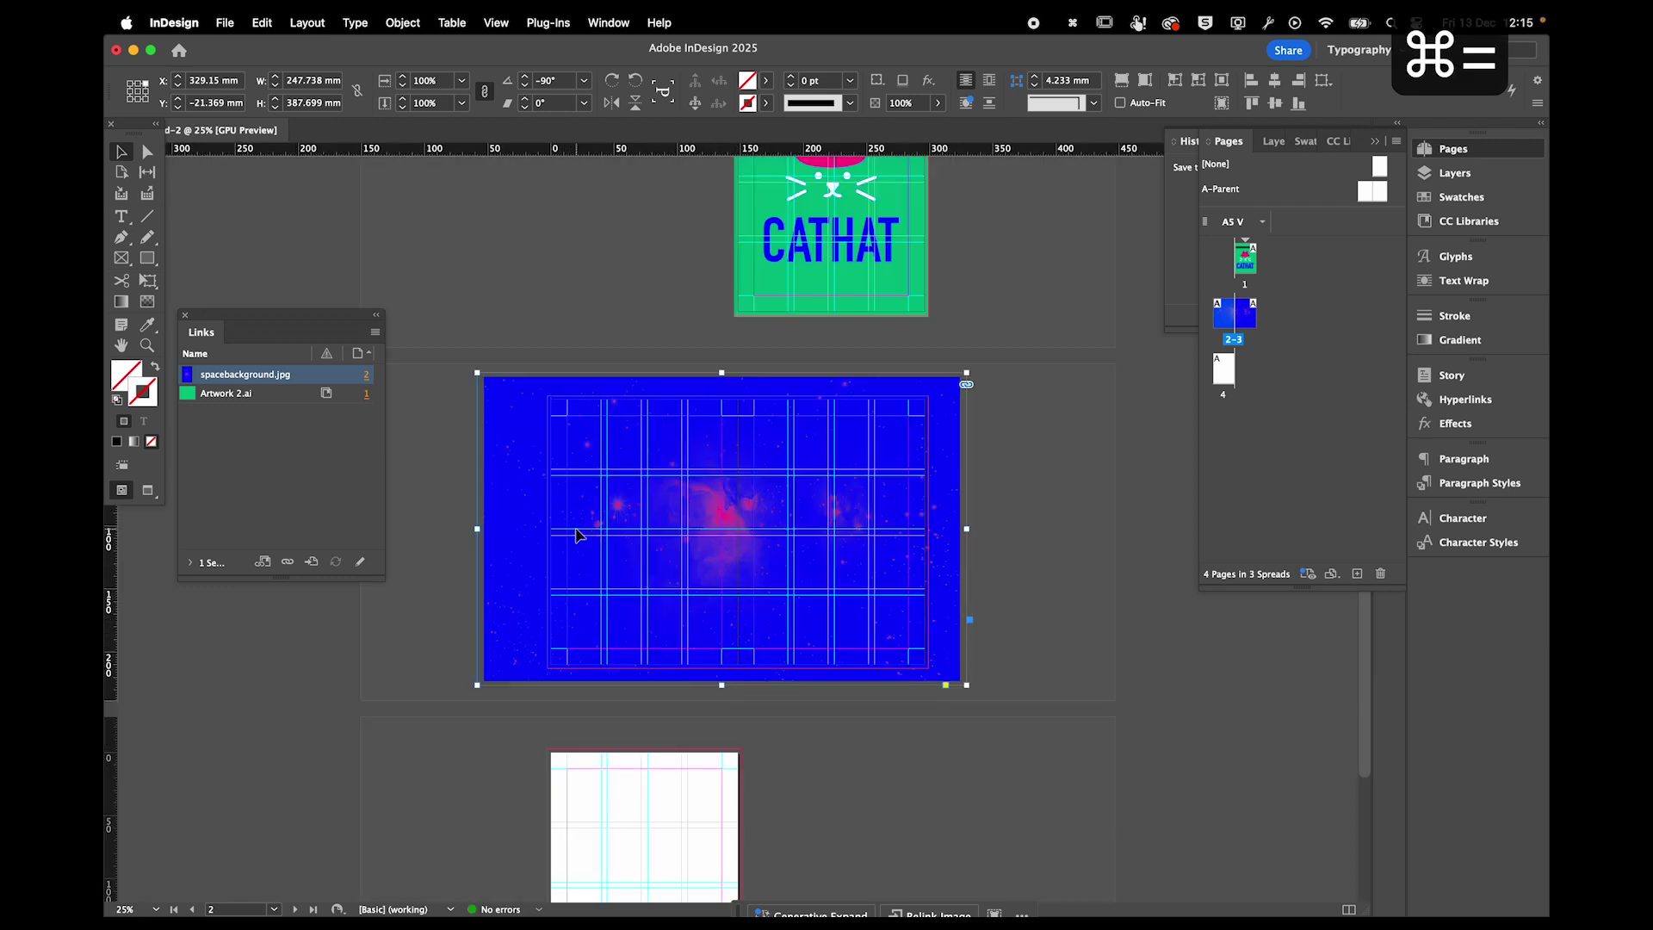
{"action": "left_click", "coordinate": [452, 575]}
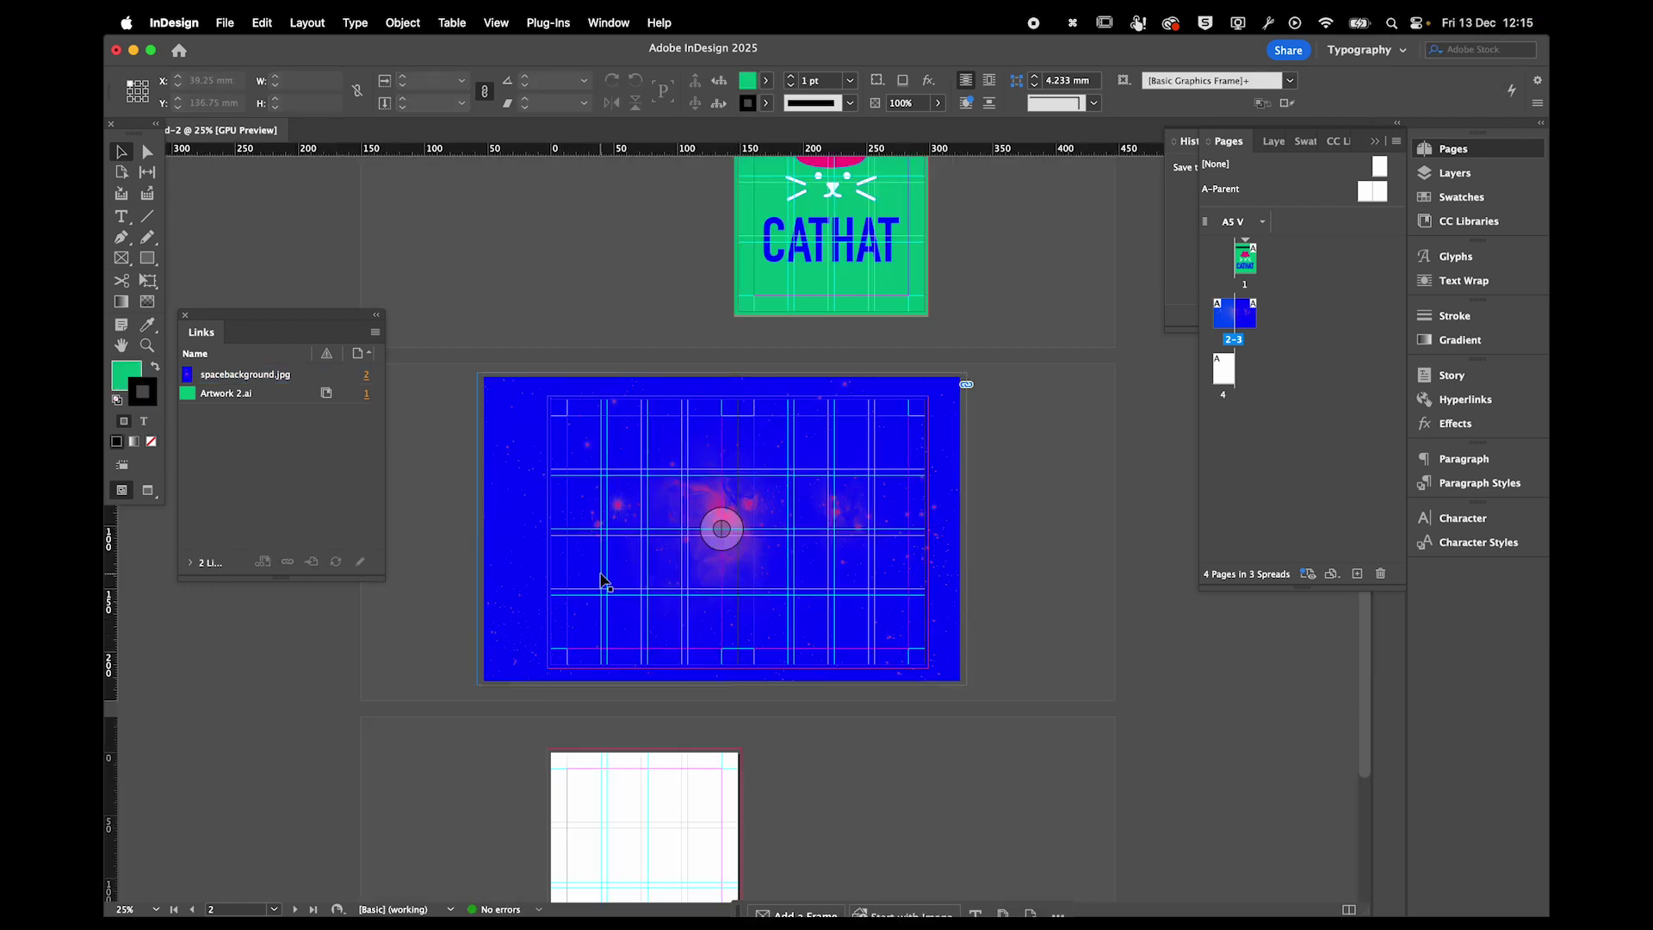
{"action": "key", "text": "w"}
{"action": "key", "text": "w"}
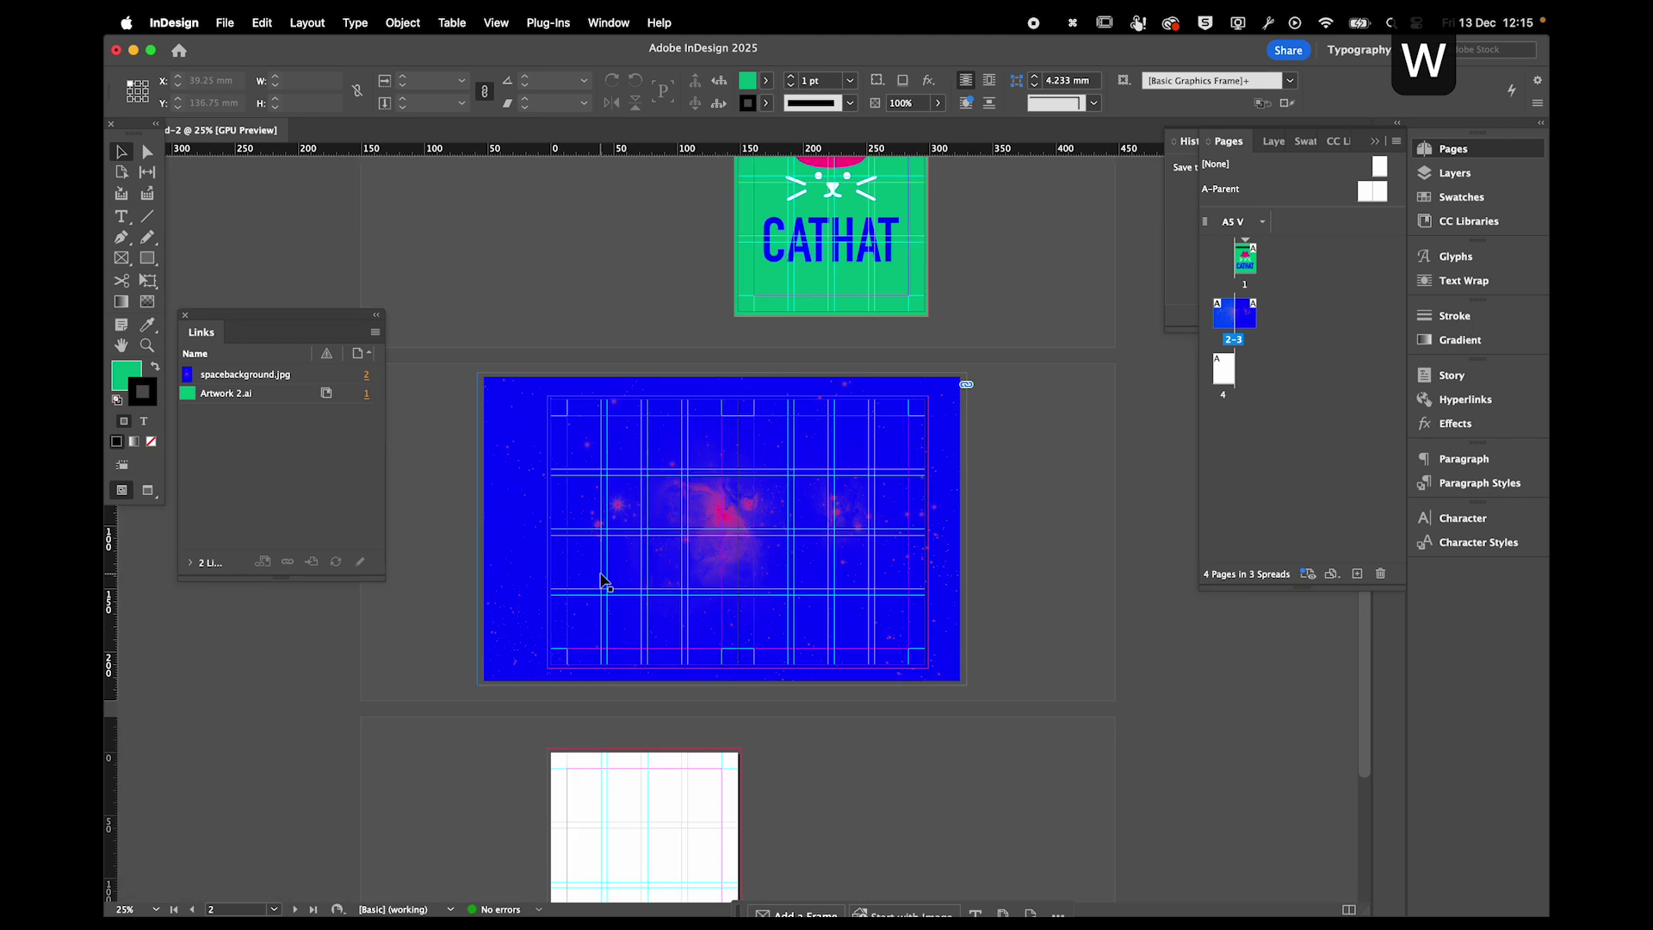
{"action": "left_click", "coordinate": [521, 584]}
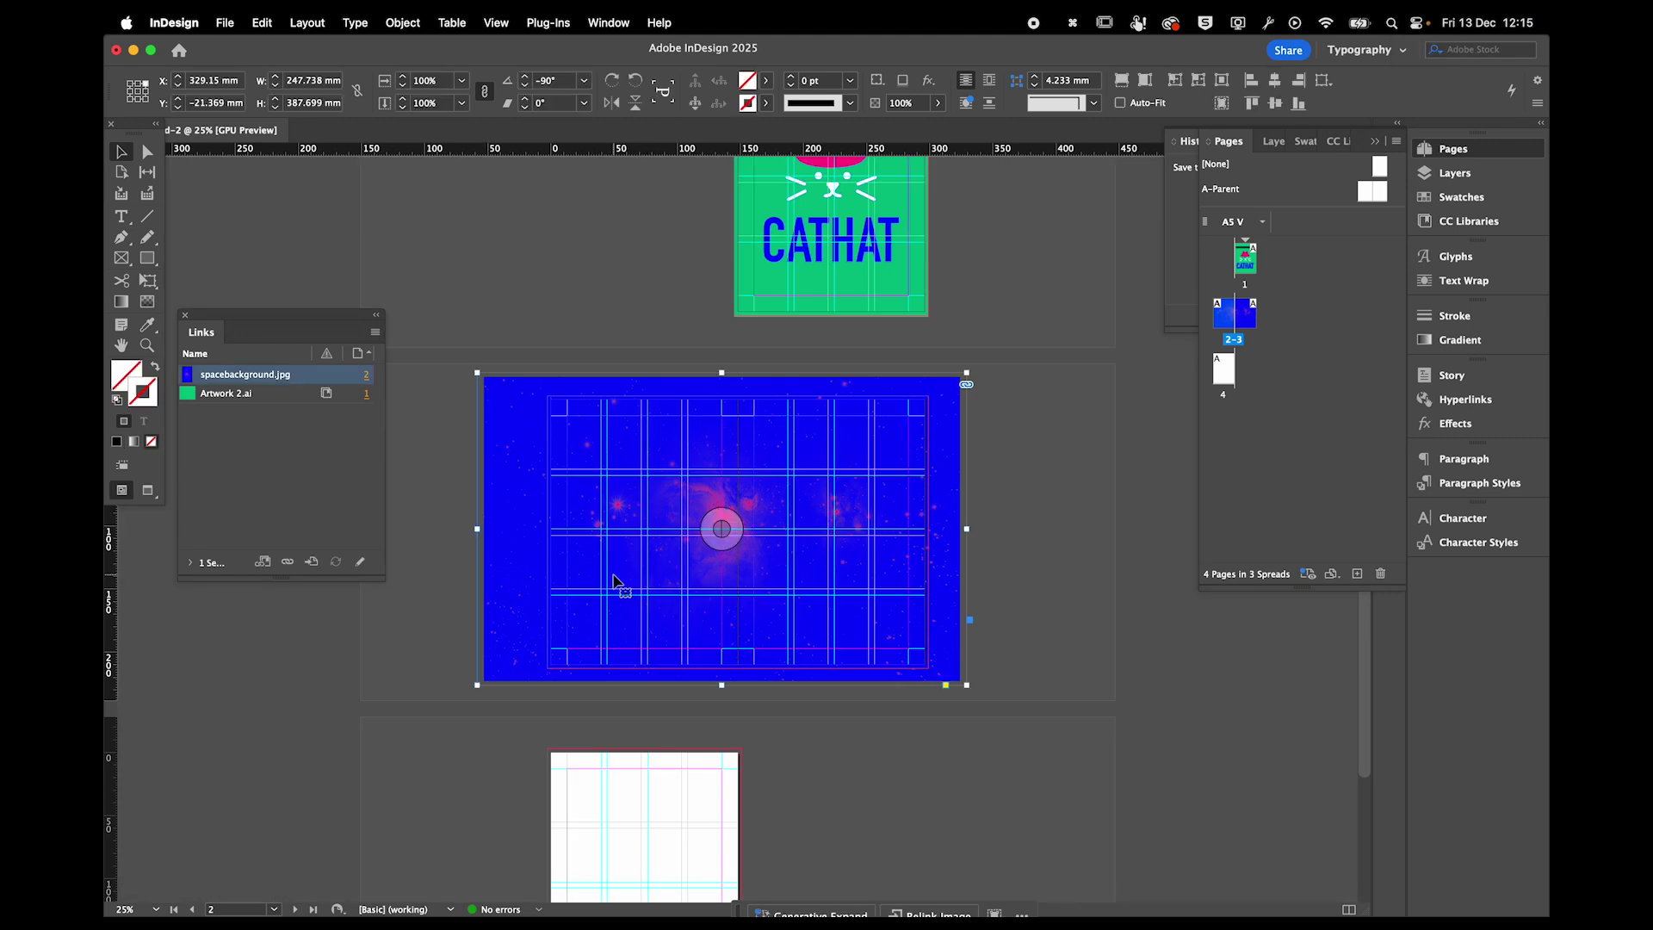
{"action": "left_click_drag", "start_coordinate": [646, 565], "coordinate": [660, 563]}
{"action": "left_click", "coordinate": [664, 557]}
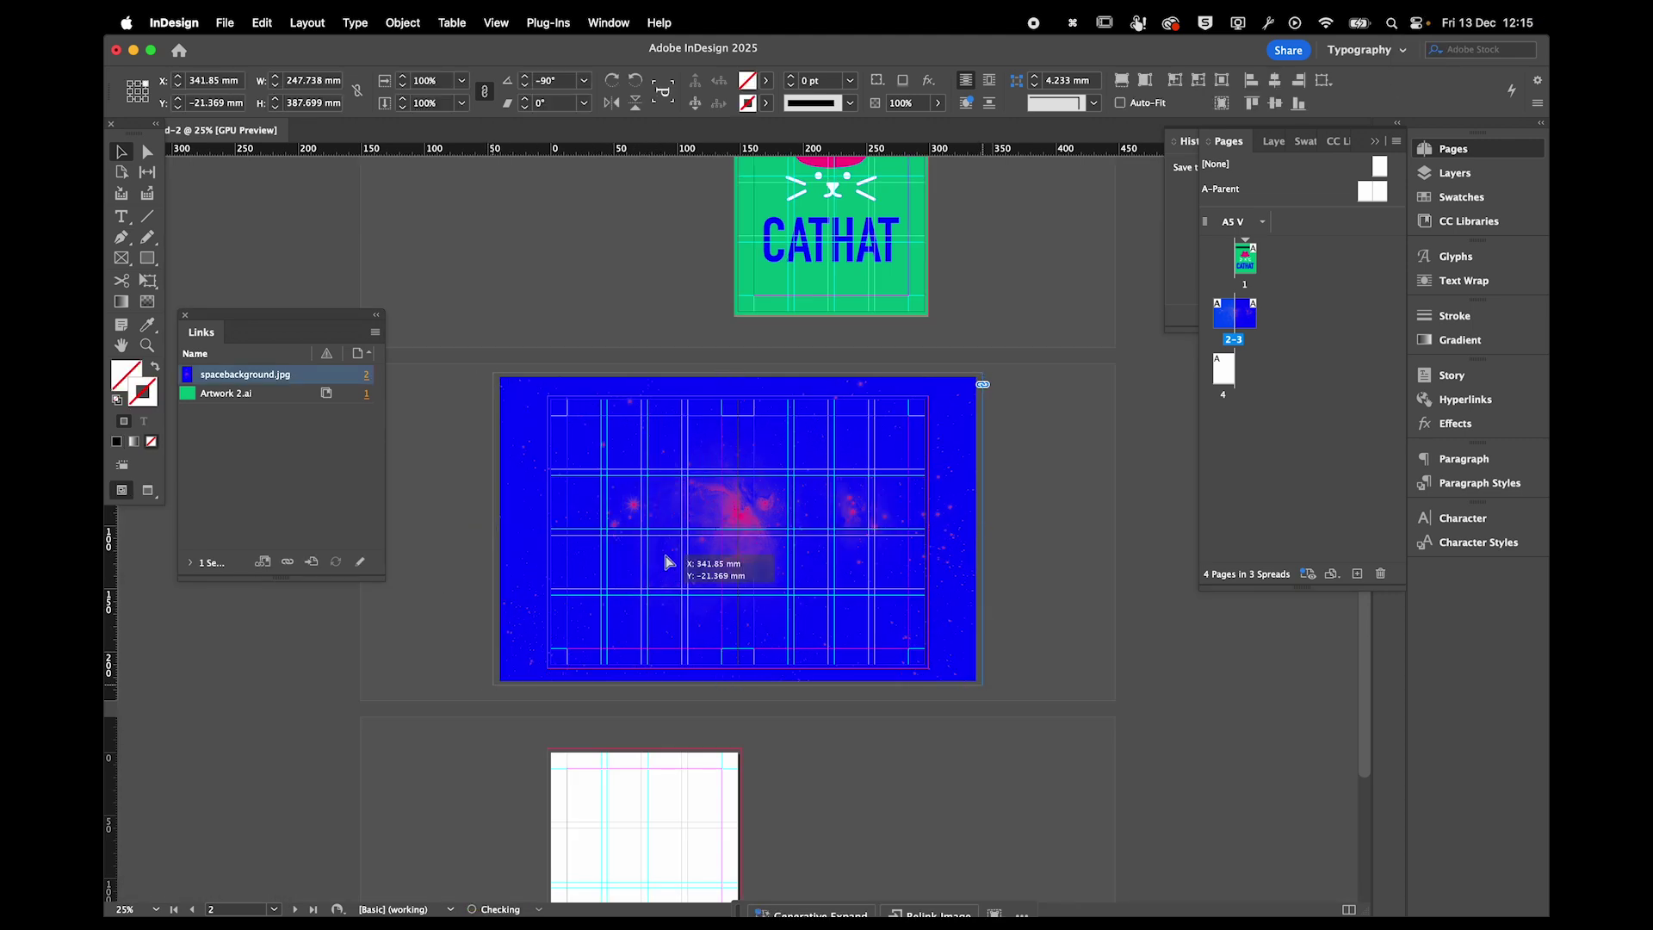
Enlarge the space picture inside its frame to about 26.6% scale, keeping it centred.
{"action": "left_click", "coordinate": [738, 528]}
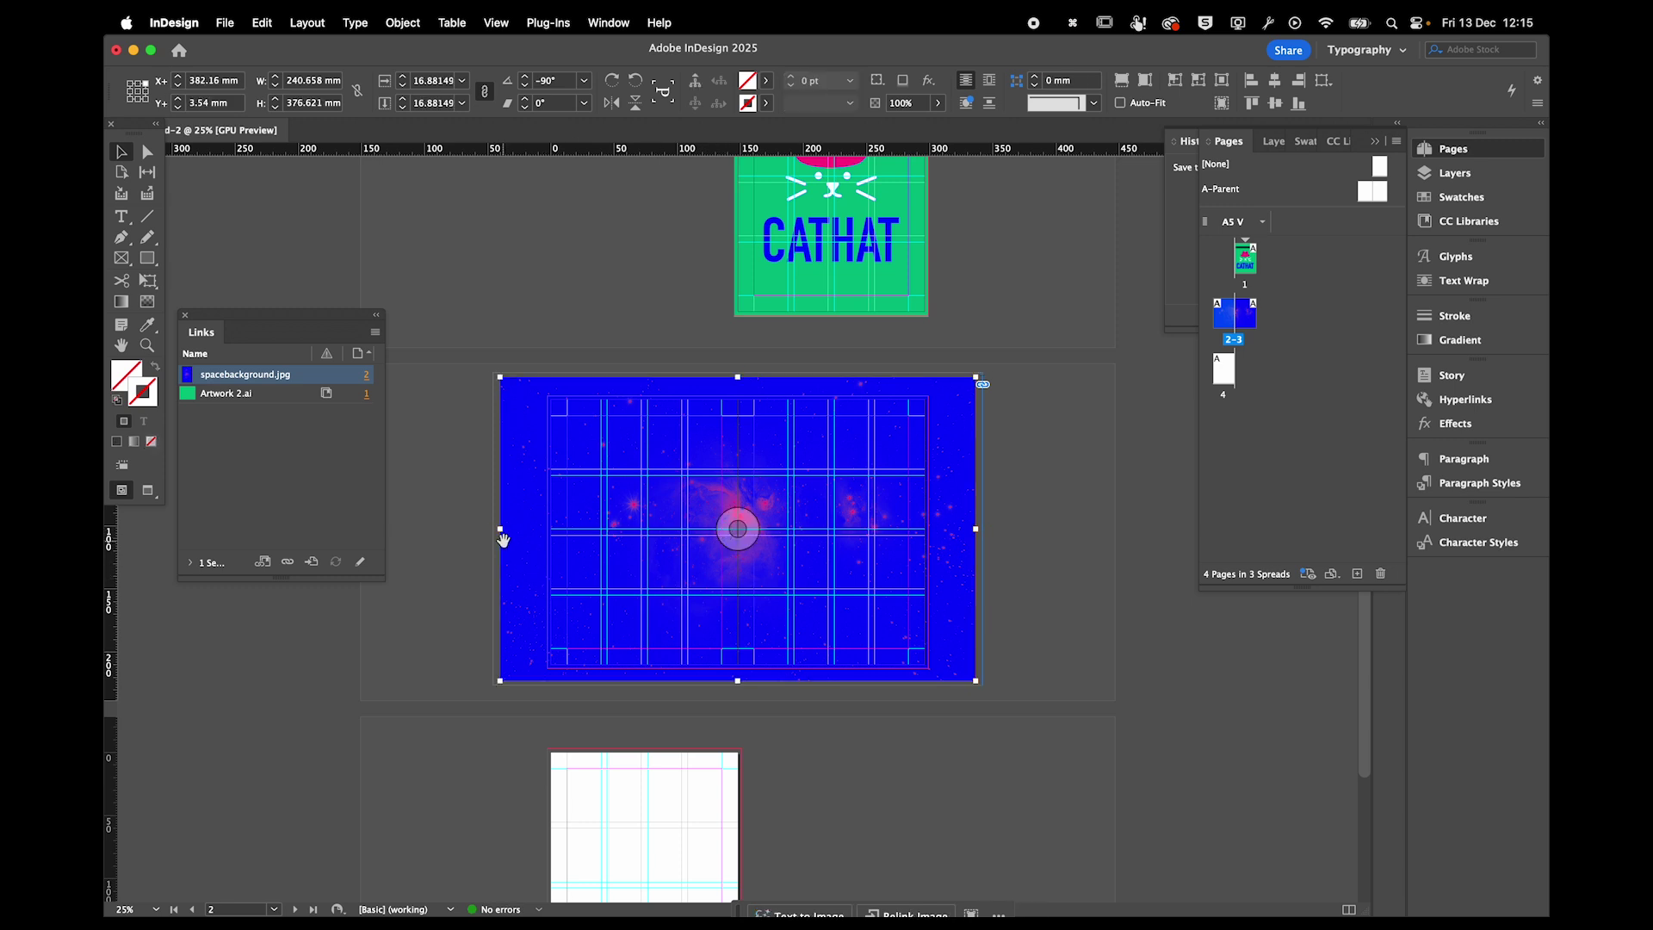
{"action": "left_click_drag", "start_coordinate": [503, 532], "coordinate": [362, 524]}
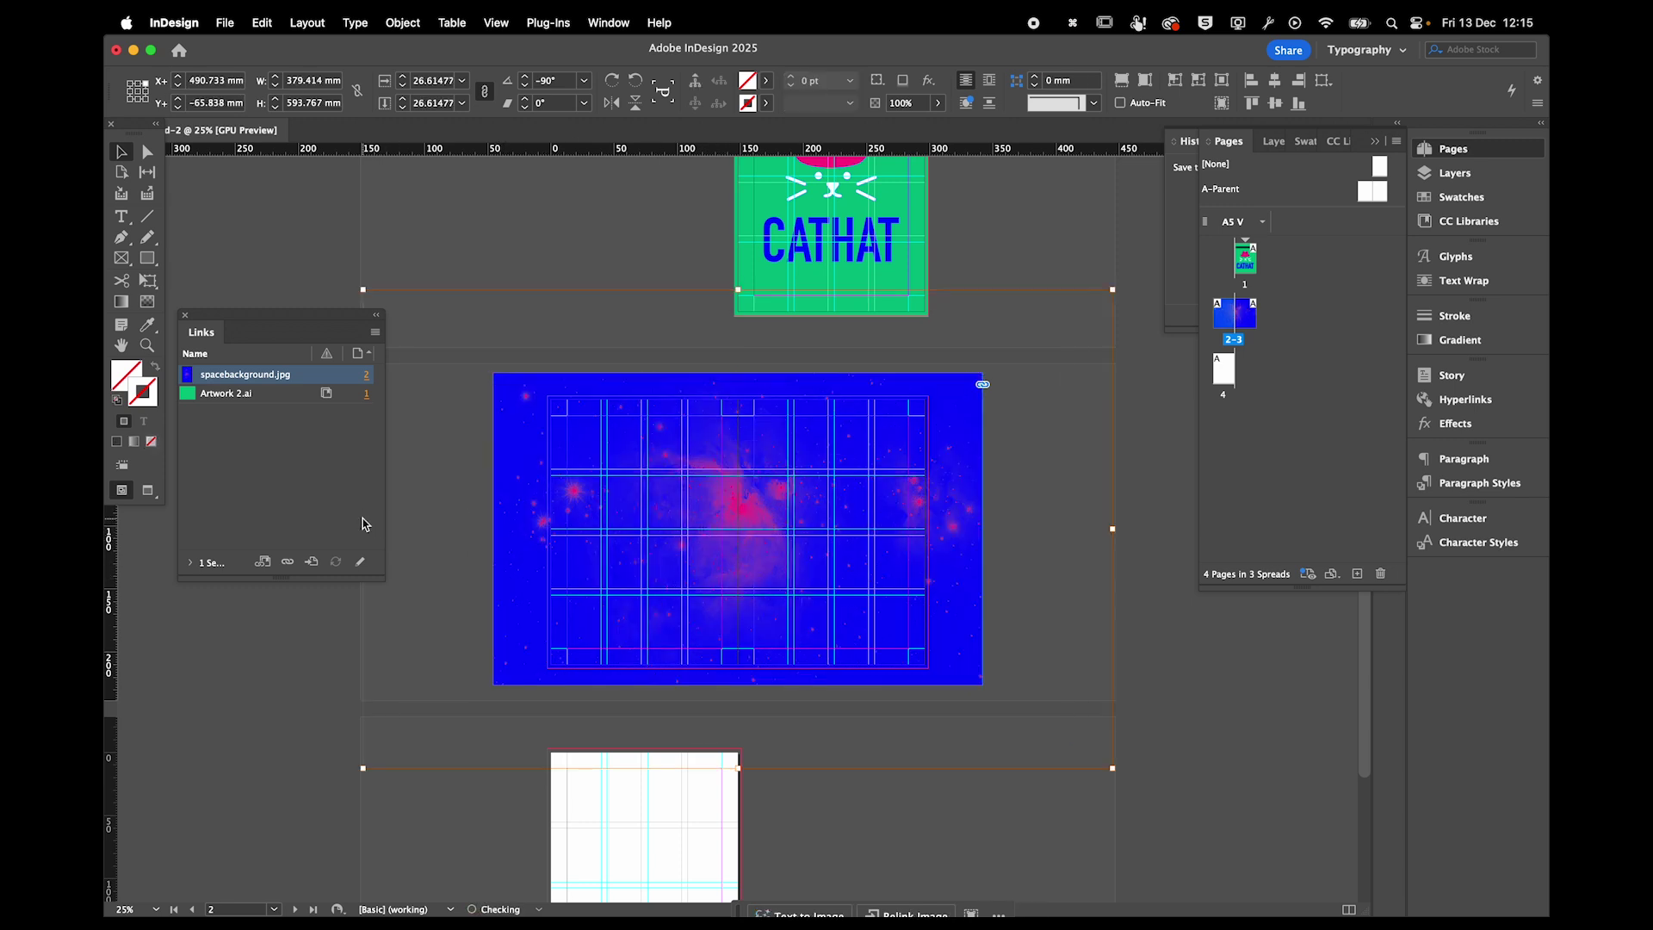
{"action": "left_click", "coordinate": [431, 516]}
Crop the space image's frame to the bleed on all sides of spread 2–3, 302 mm wide and 216 mm high.
{"action": "left_click", "coordinate": [546, 446]}
{"action": "left_click_drag", "start_coordinate": [498, 376], "coordinate": [547, 396]}
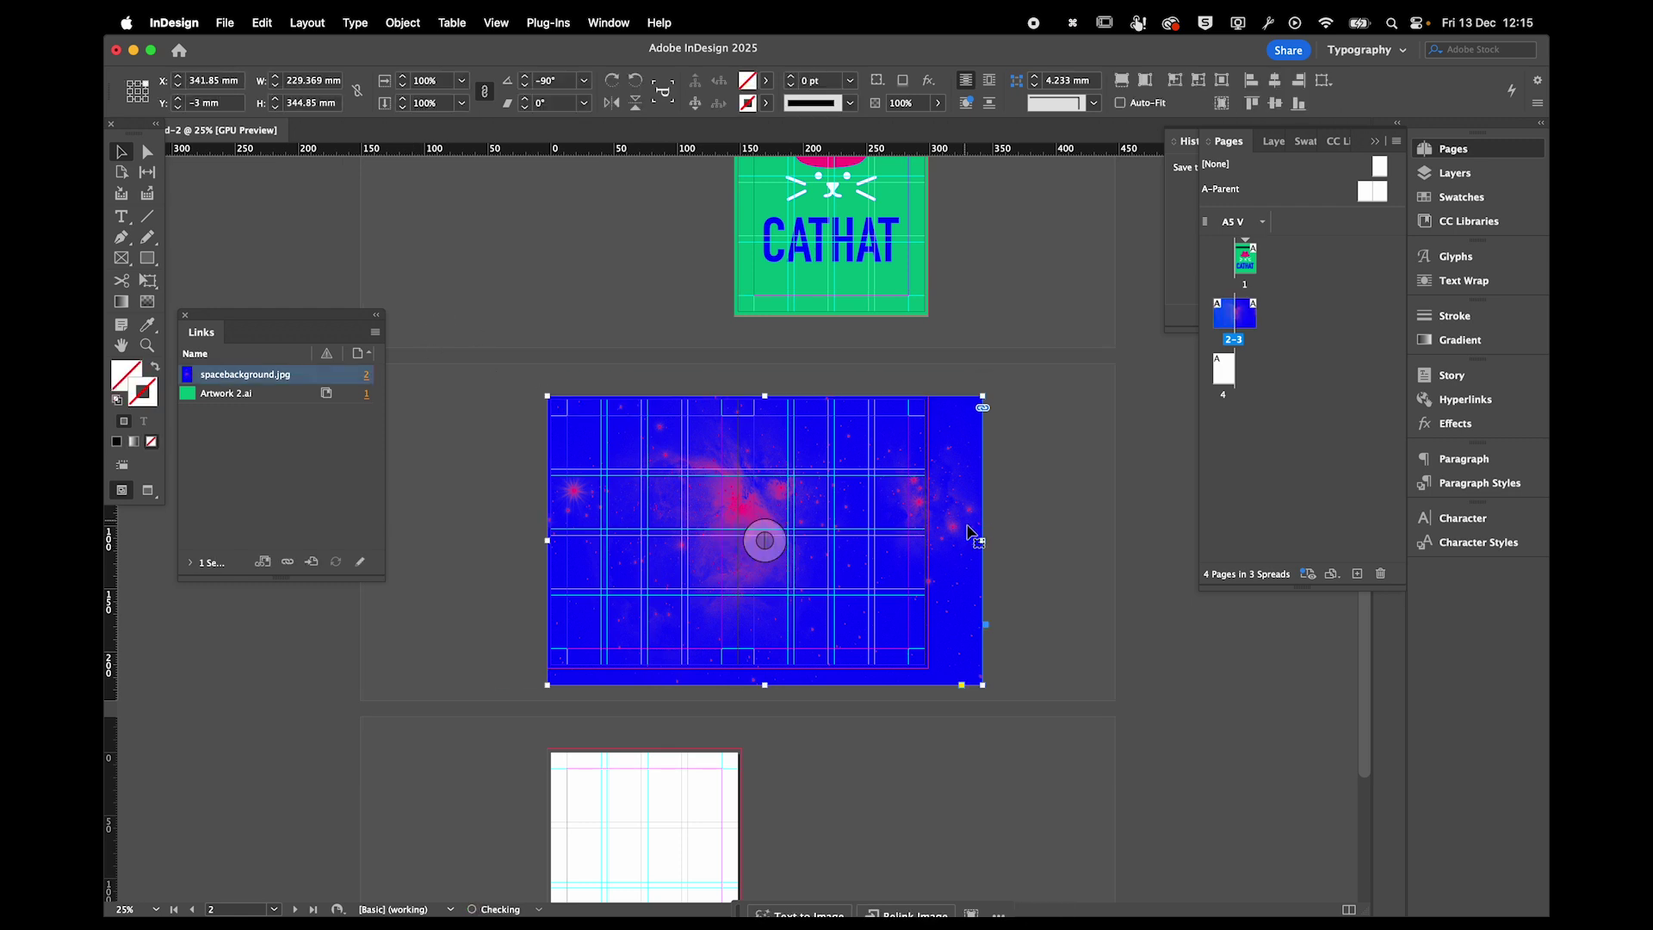
{"action": "left_click_drag", "start_coordinate": [979, 540], "coordinate": [928, 540]}
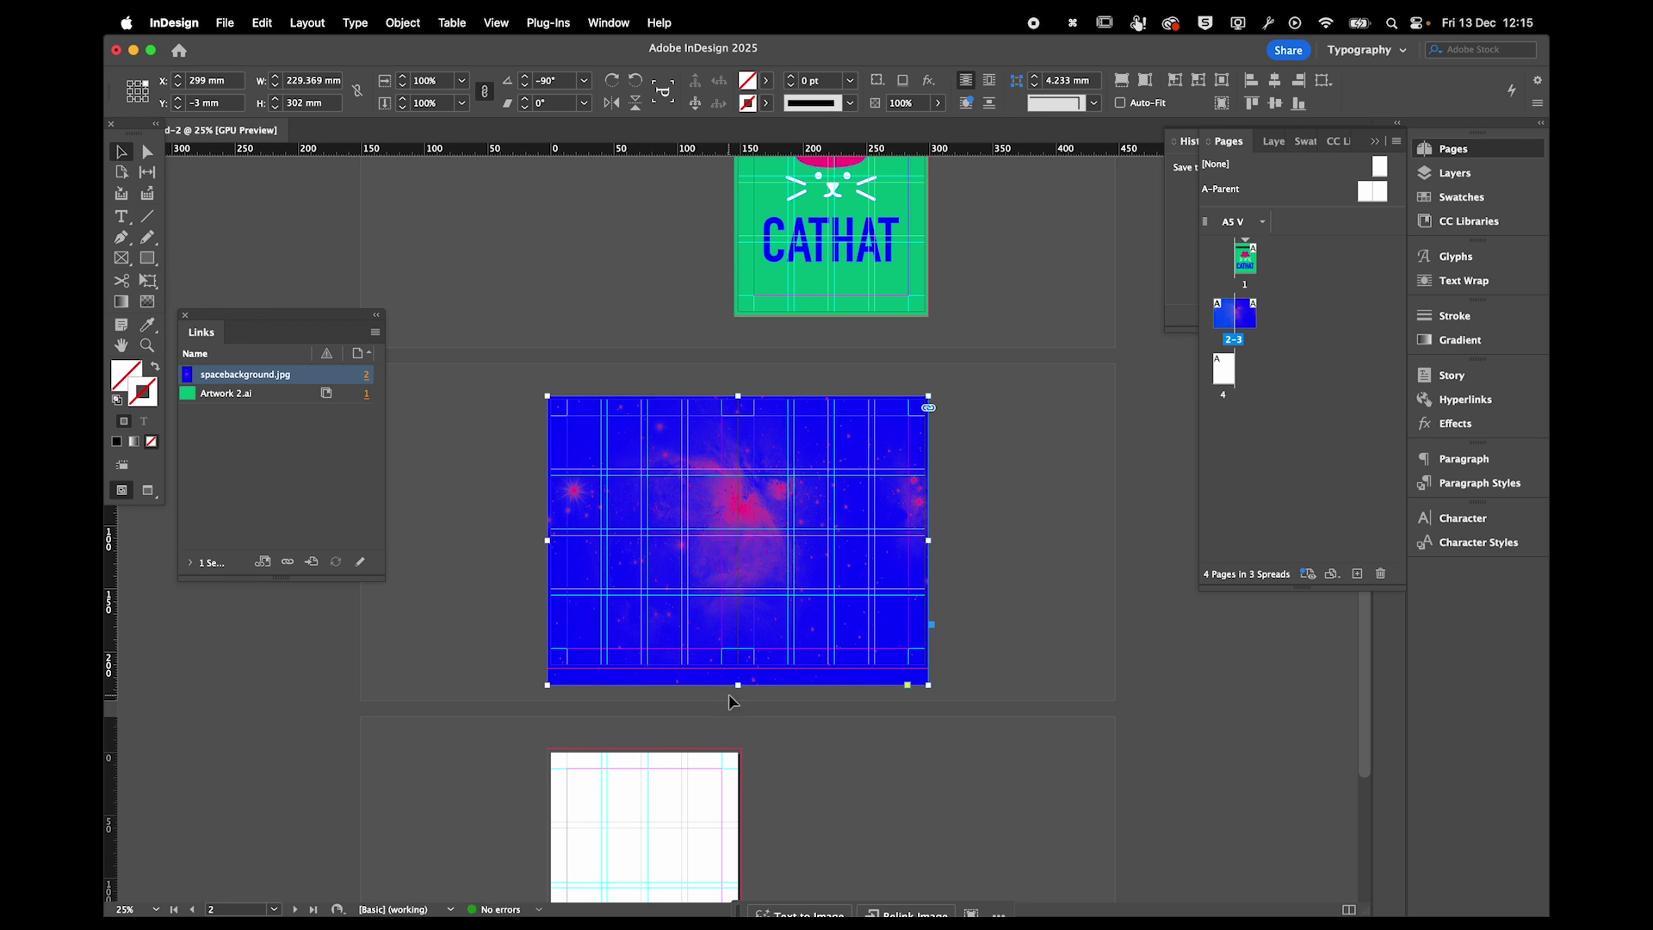
{"action": "left_click_drag", "start_coordinate": [738, 687], "coordinate": [739, 668]}
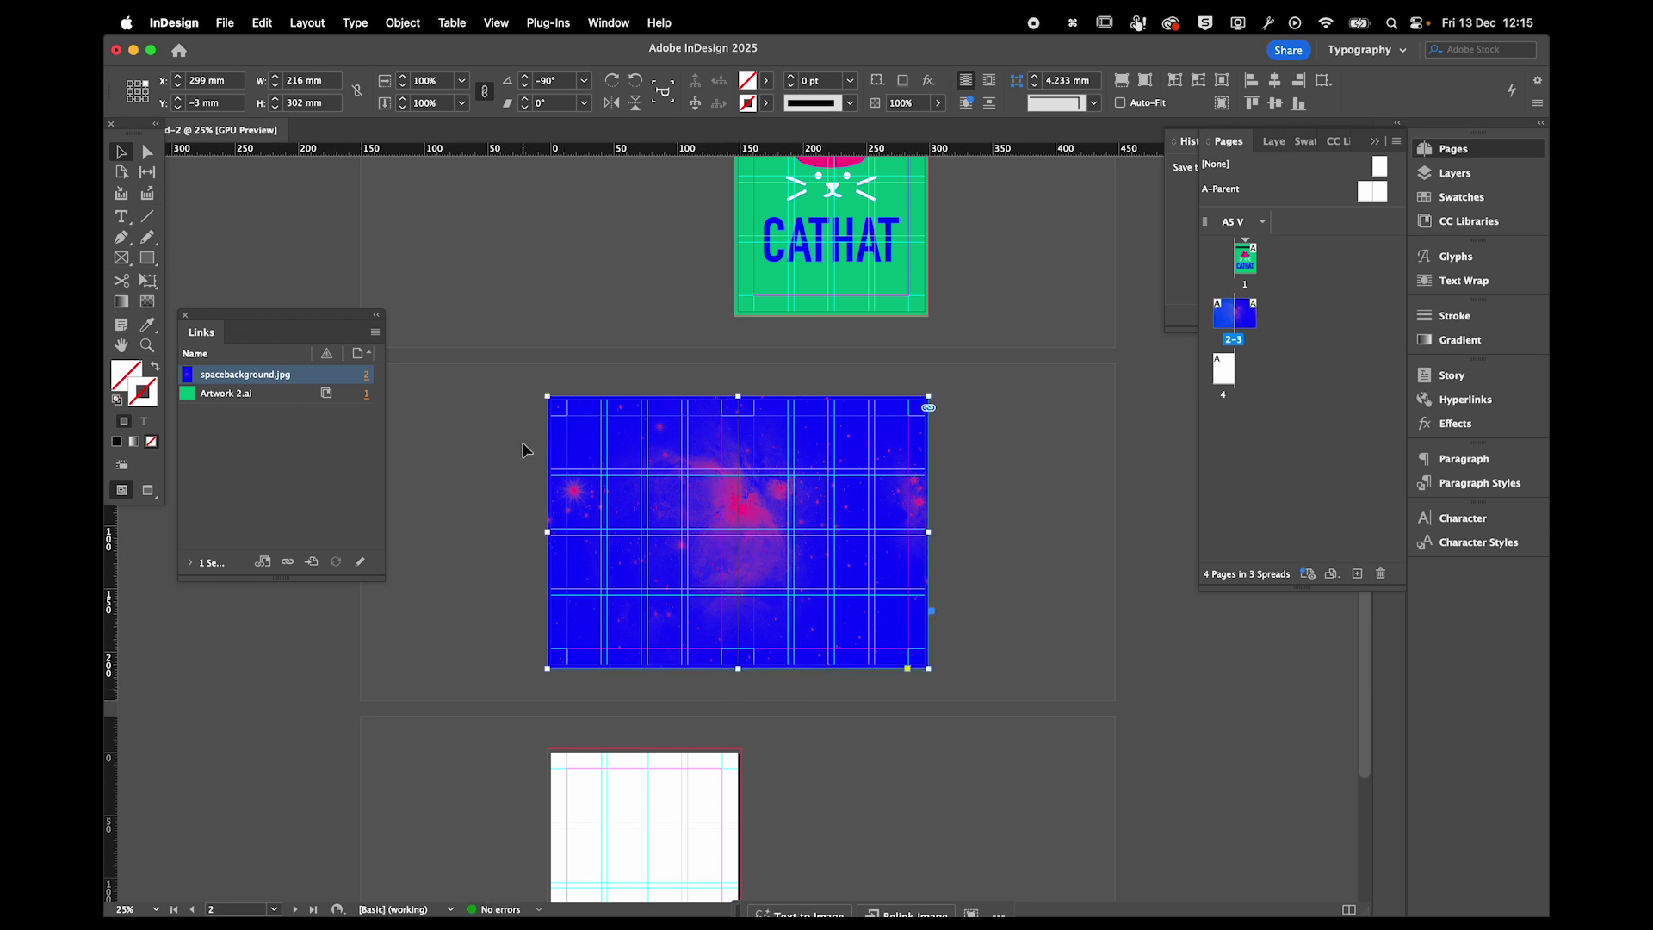
{"action": "left_click", "coordinate": [512, 465]}
Try cropping the top edge of the space image's frame to the page edge at Y 0 mm and undo the crop.
{"action": "key", "text": "super+equal"}
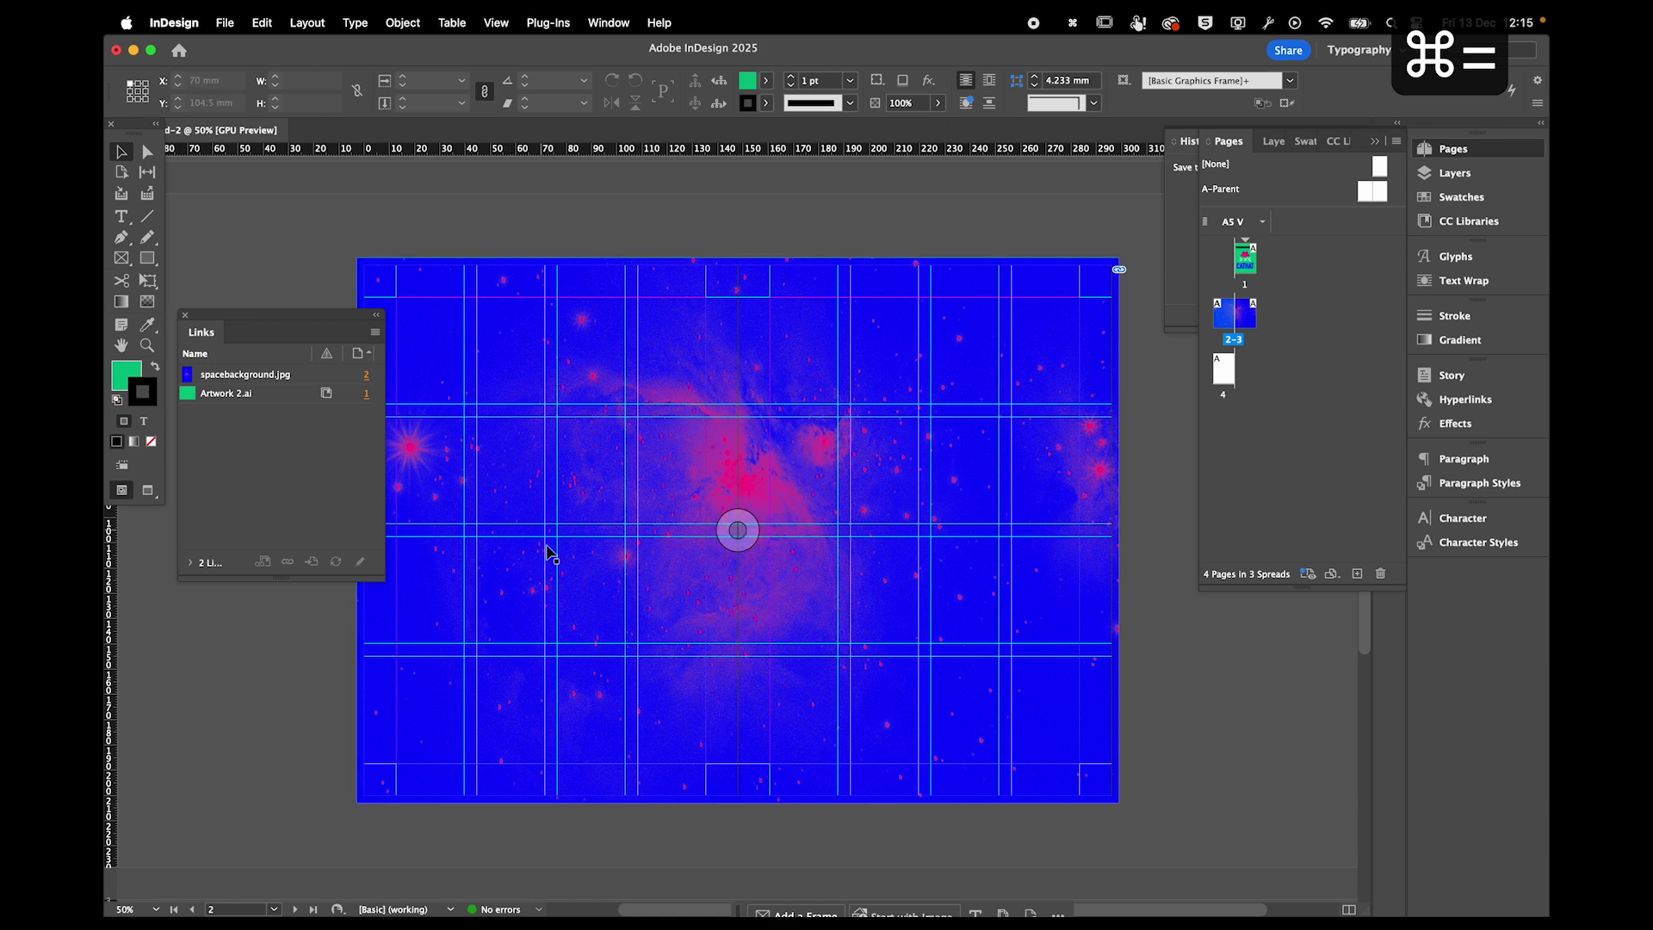
{"action": "left_click", "coordinate": [575, 373]}
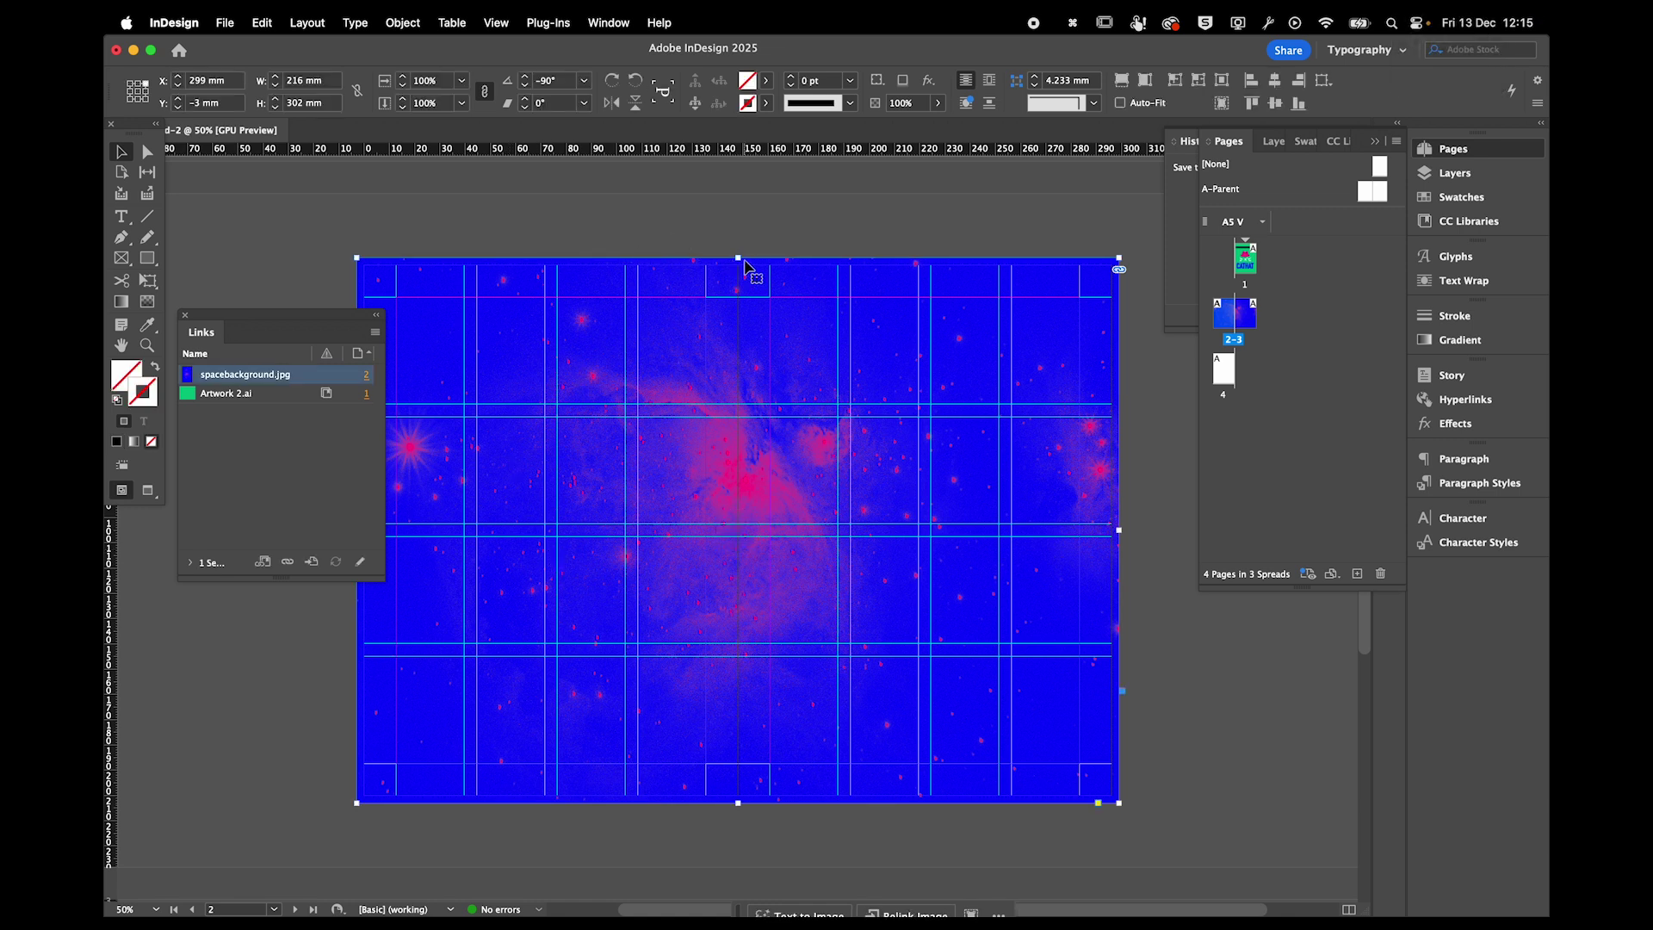
{"action": "left_click_drag", "start_coordinate": [737, 256], "coordinate": [737, 265]}
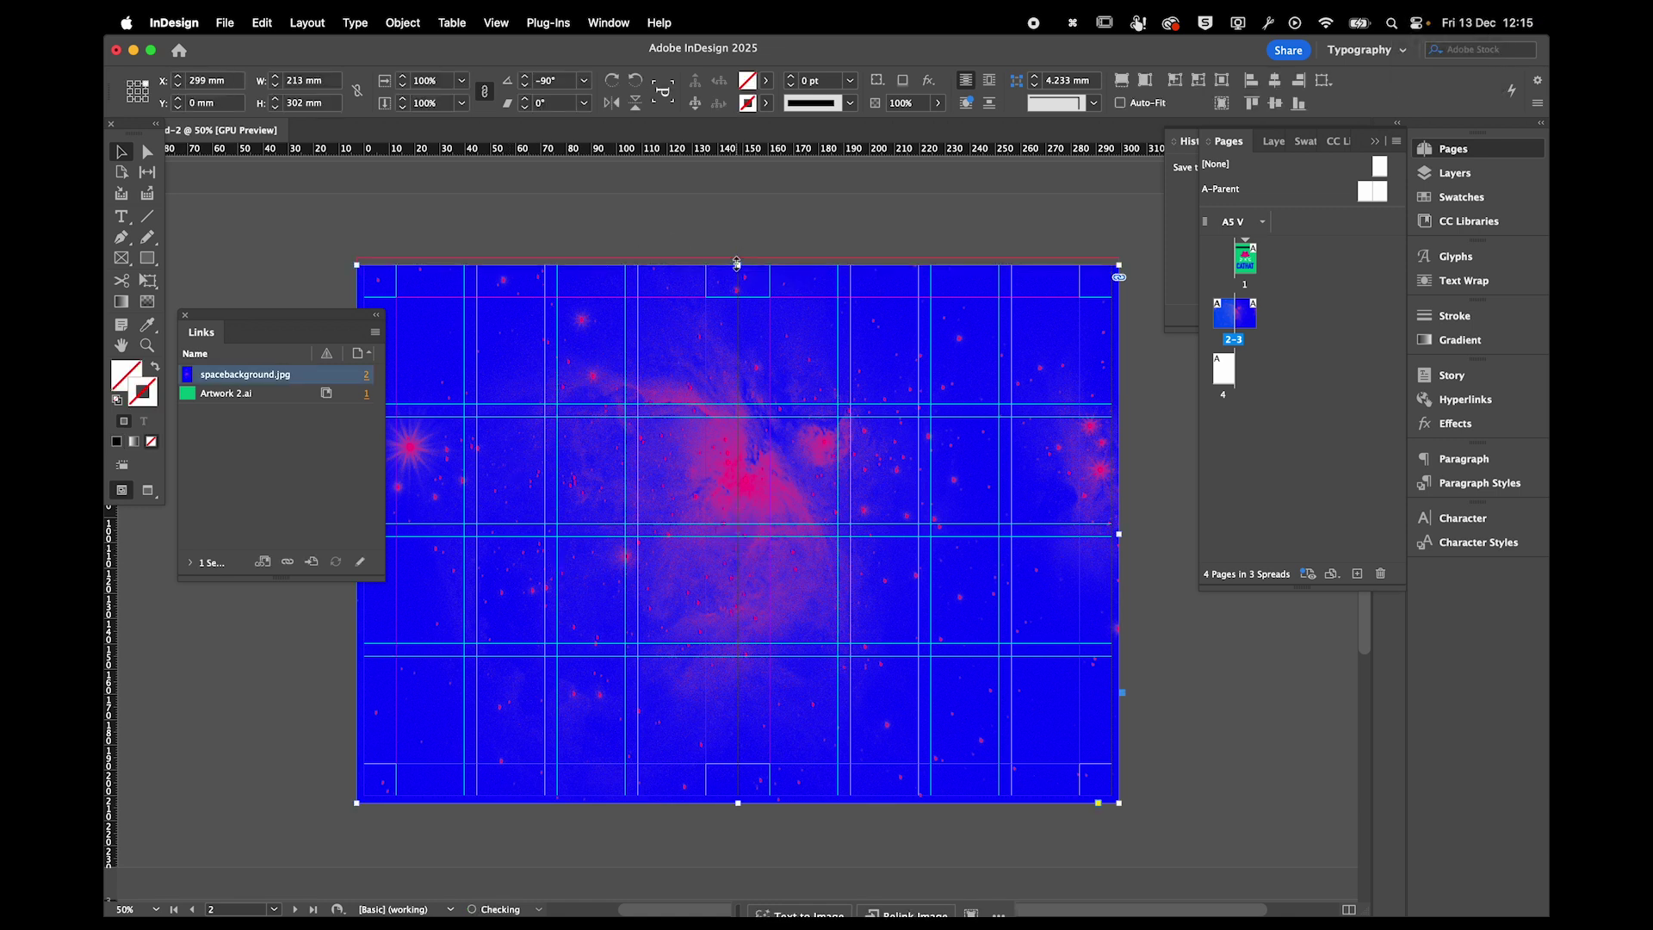
{"action": "left_click", "coordinate": [722, 231]}
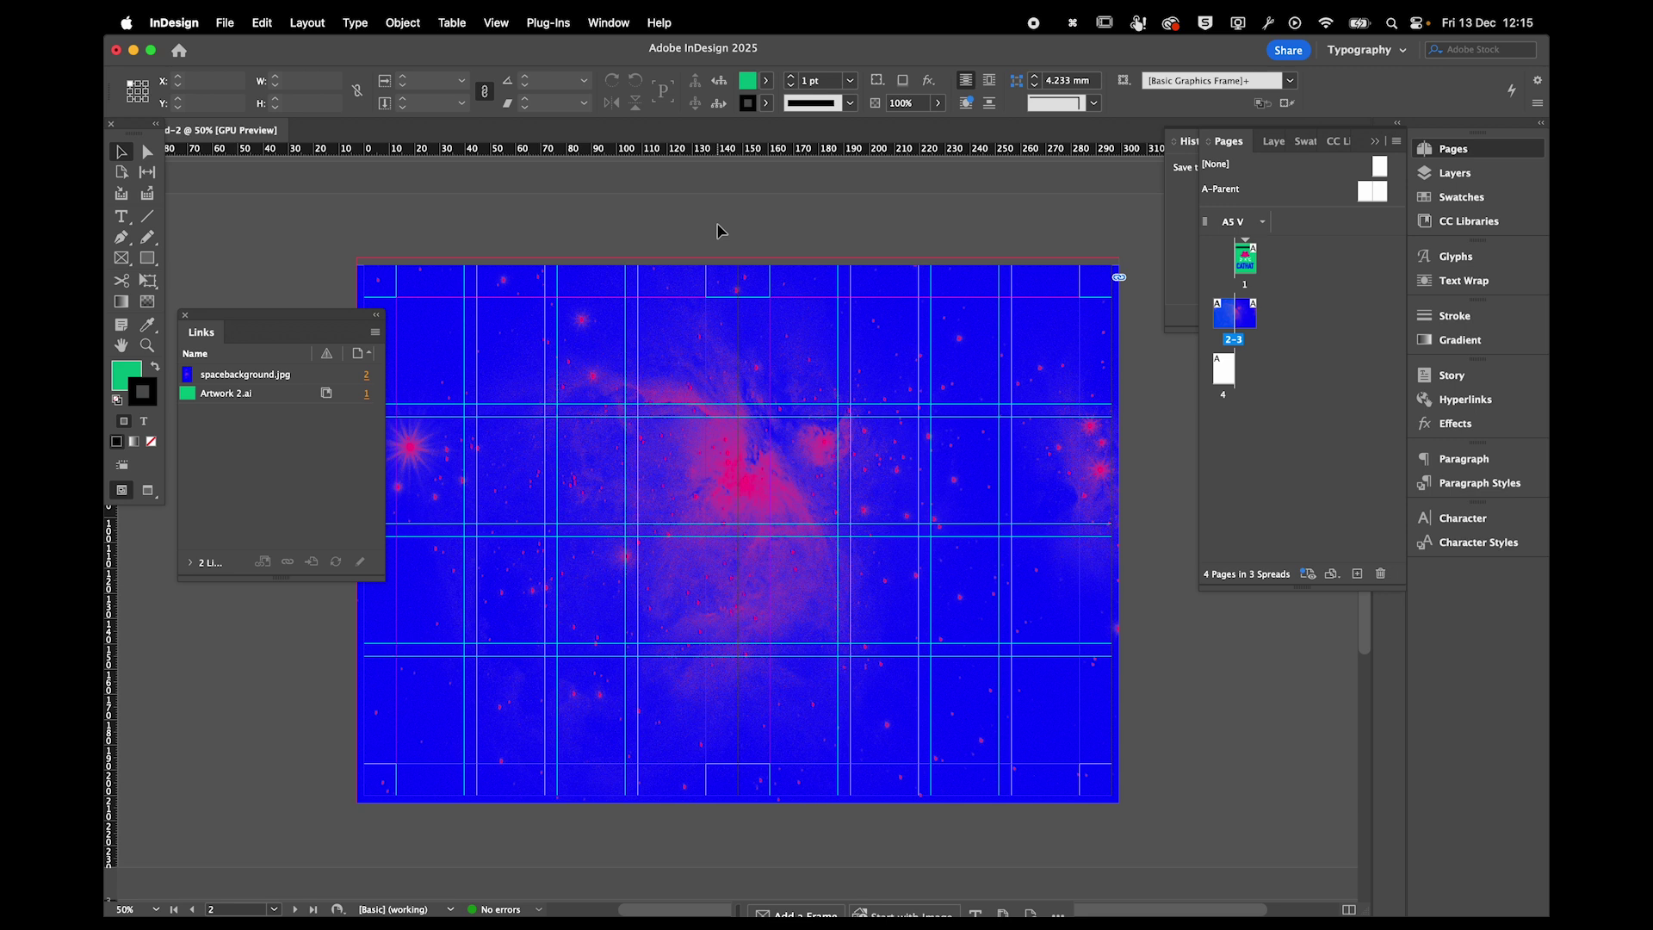
{"action": "key", "text": "super+z"}
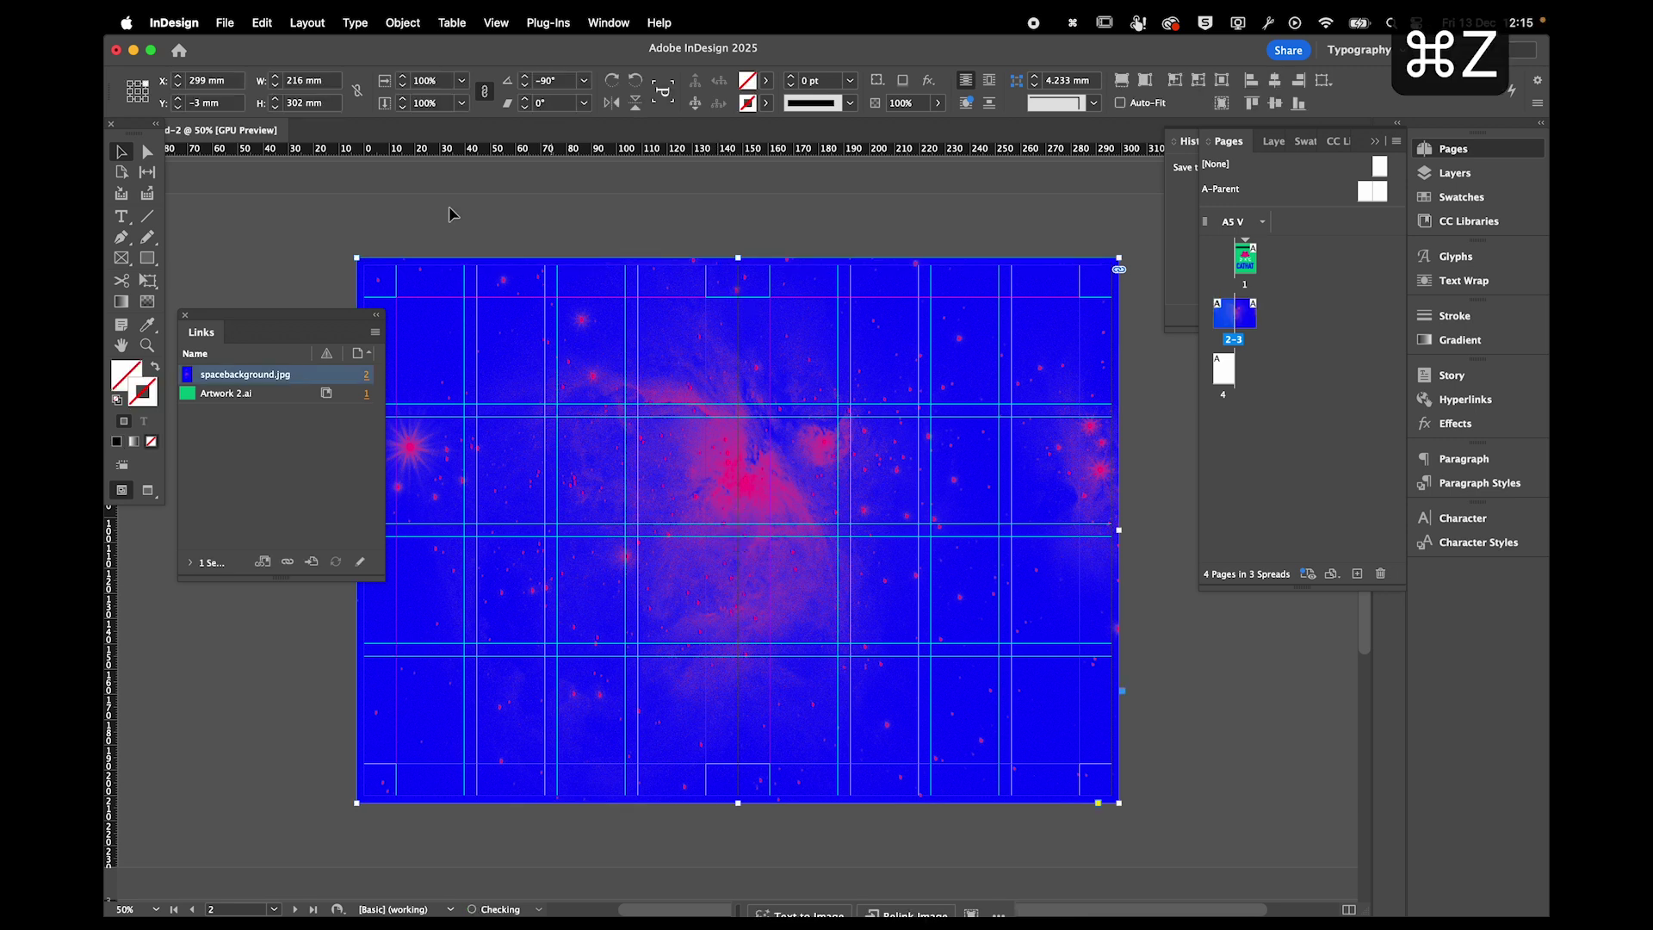
{"action": "left_click", "coordinate": [426, 251]}
{"action": "key", "text": "super+minus"}
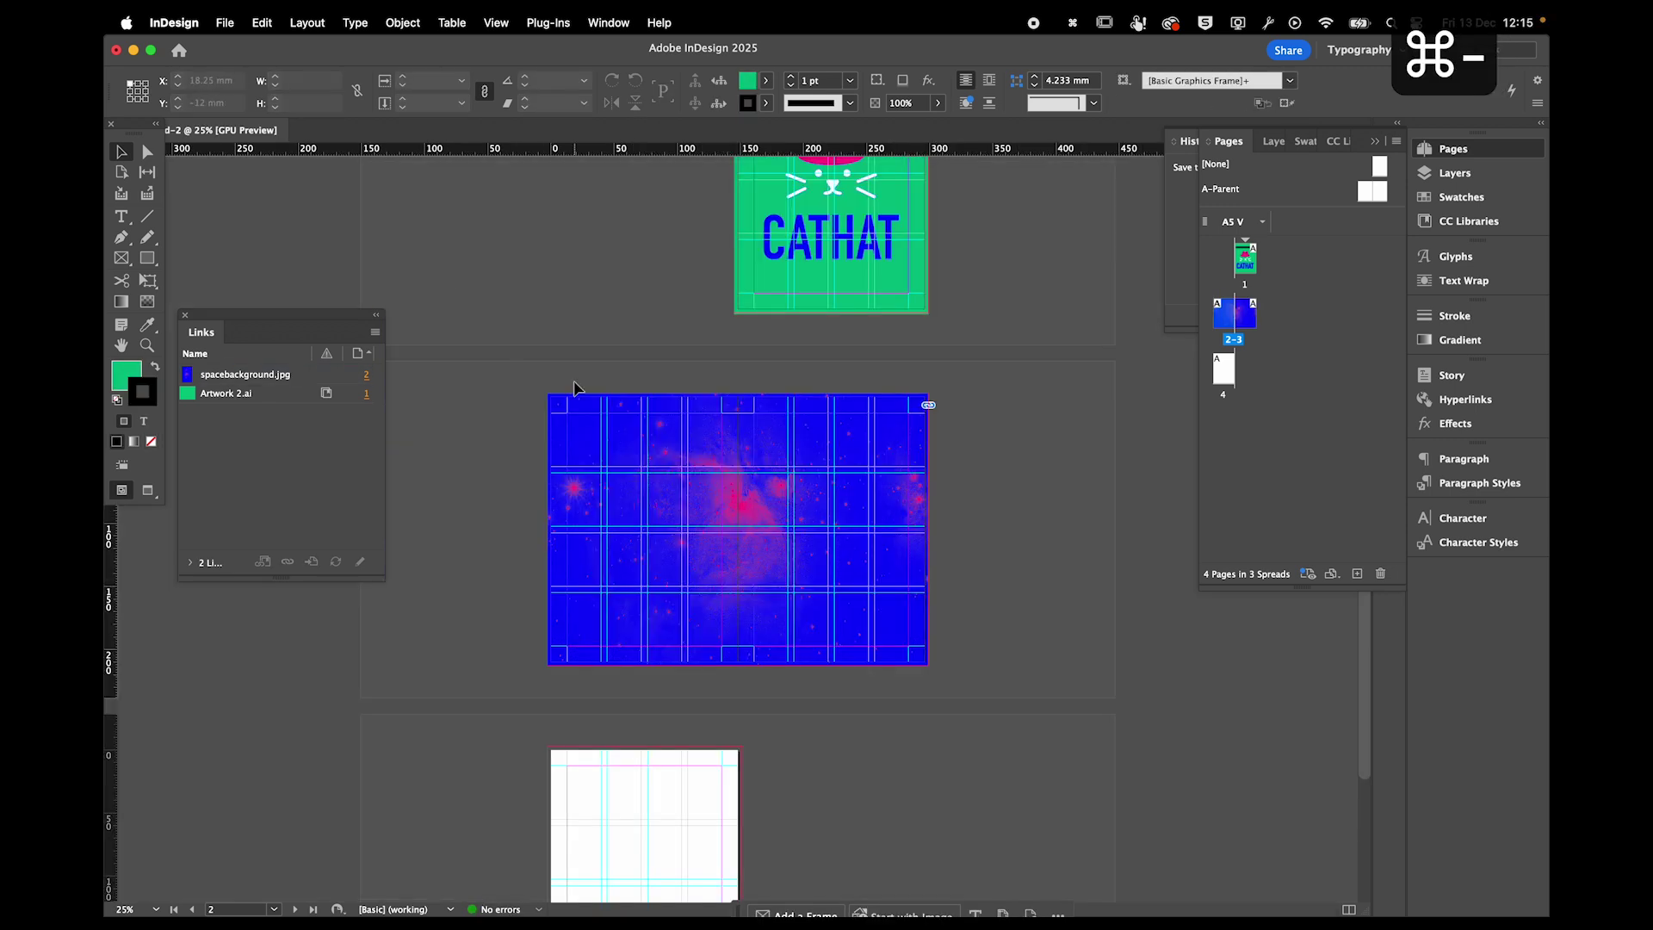
{"action": "key", "text": "w"}
{"action": "key", "text": "w"}
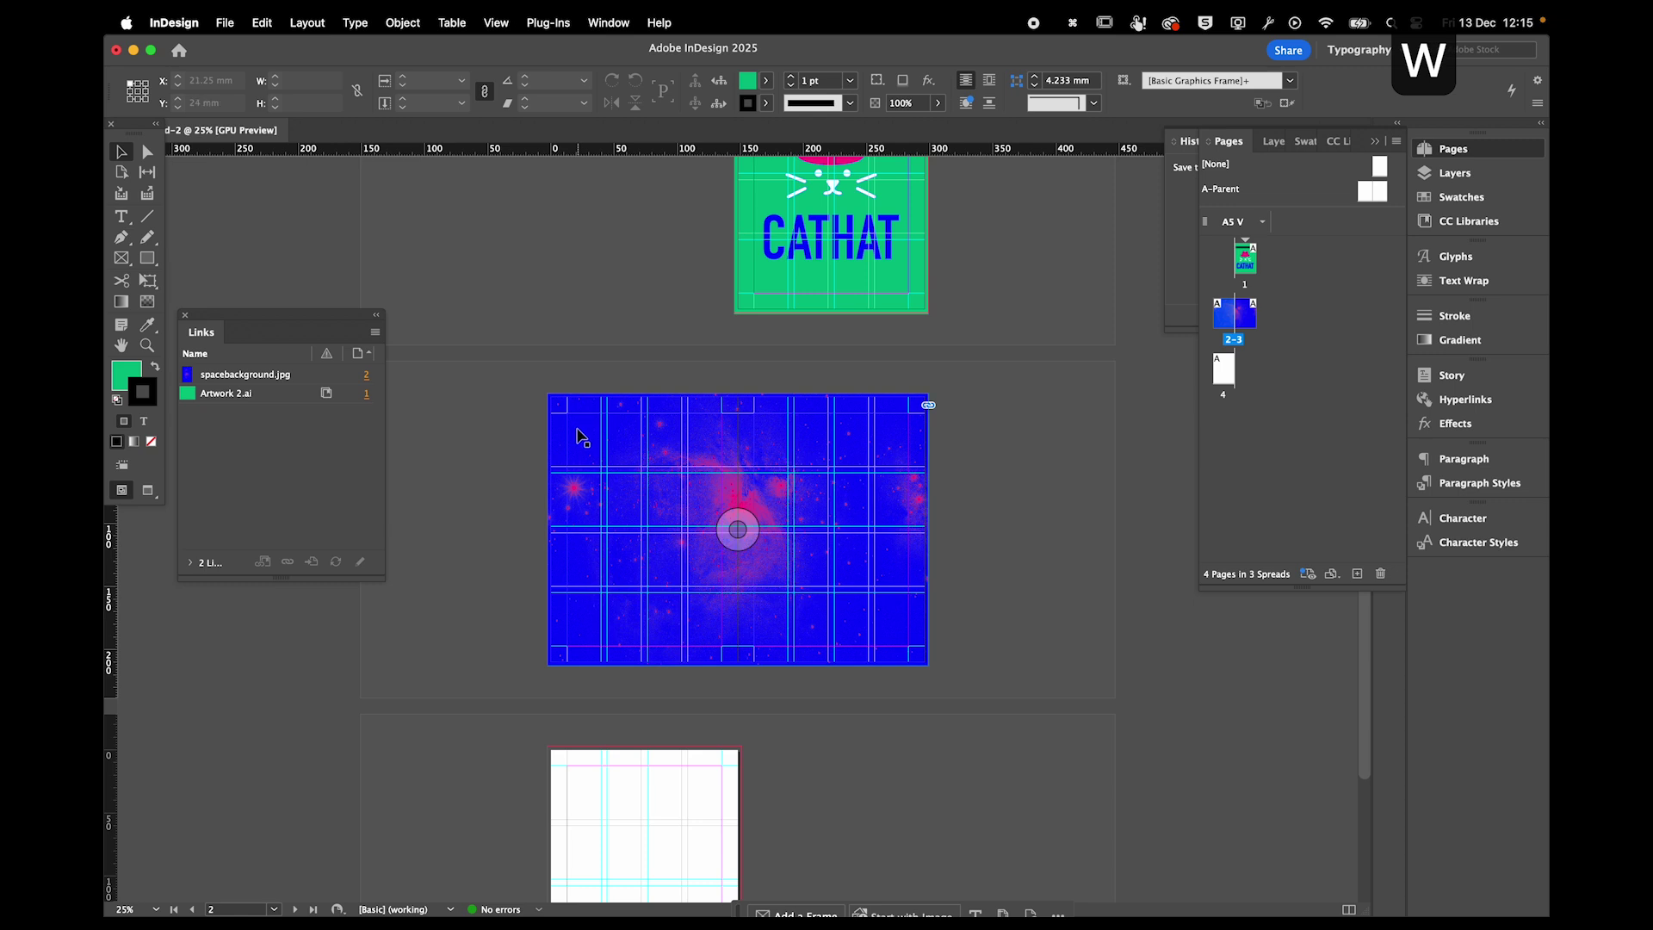
{"action": "key", "text": "super+equal"}
{"action": "scroll", "coordinate": [552, 553], "scroll_direction": "left", "scroll_amount": 3}
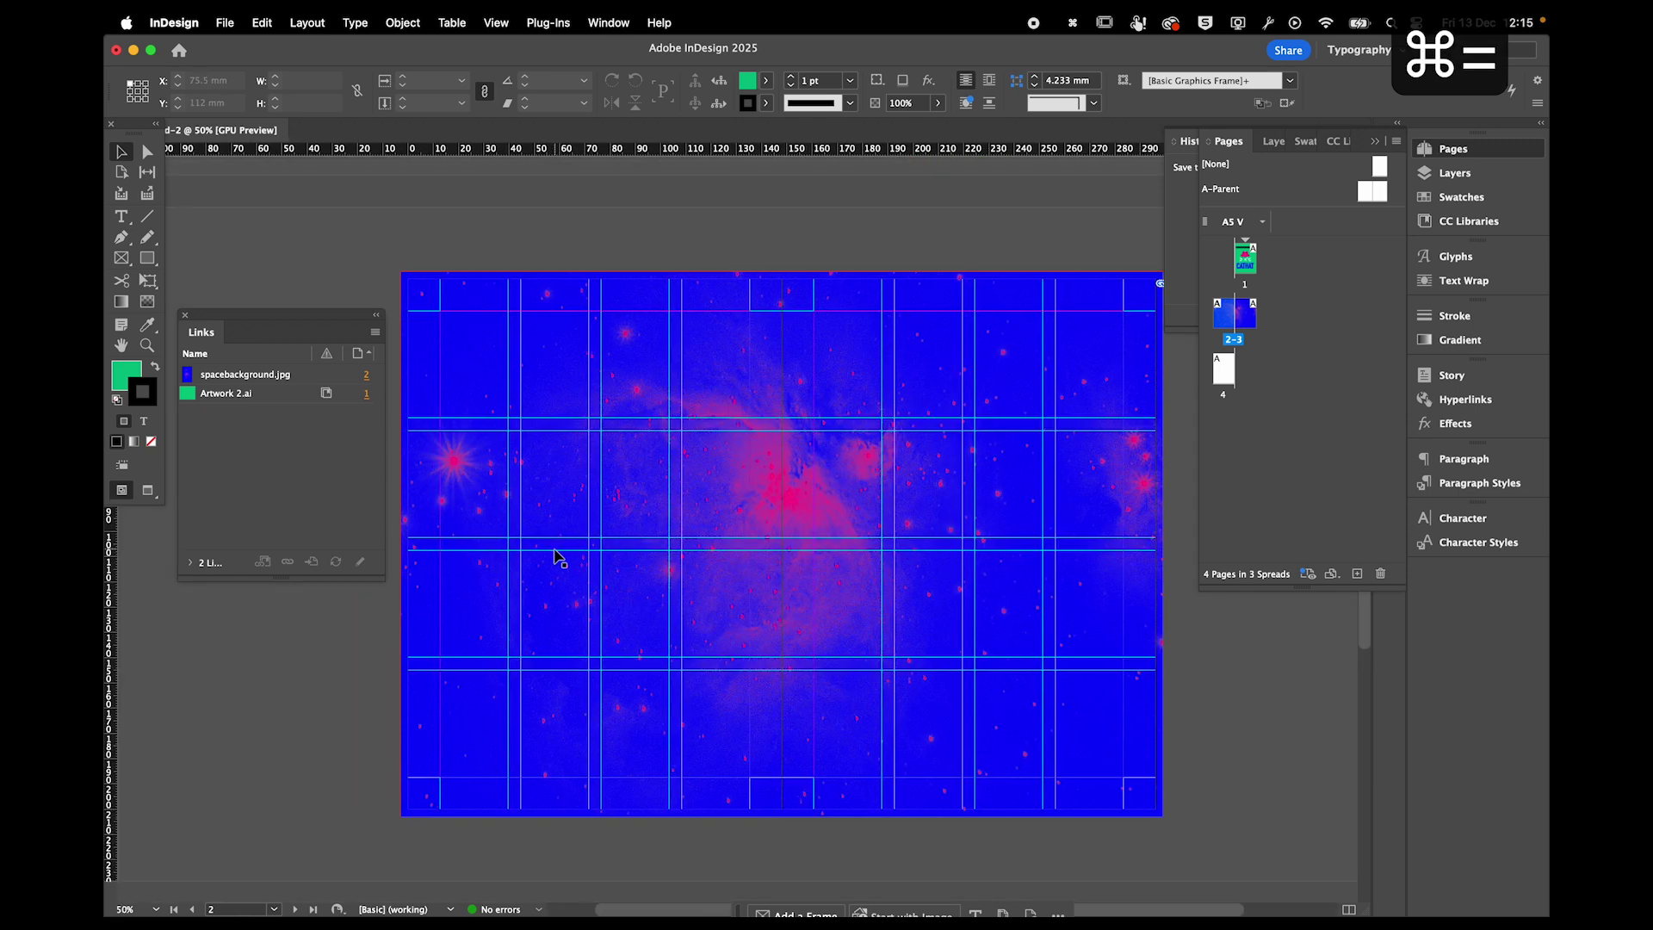
{"action": "left_click", "coordinate": [121, 221]}
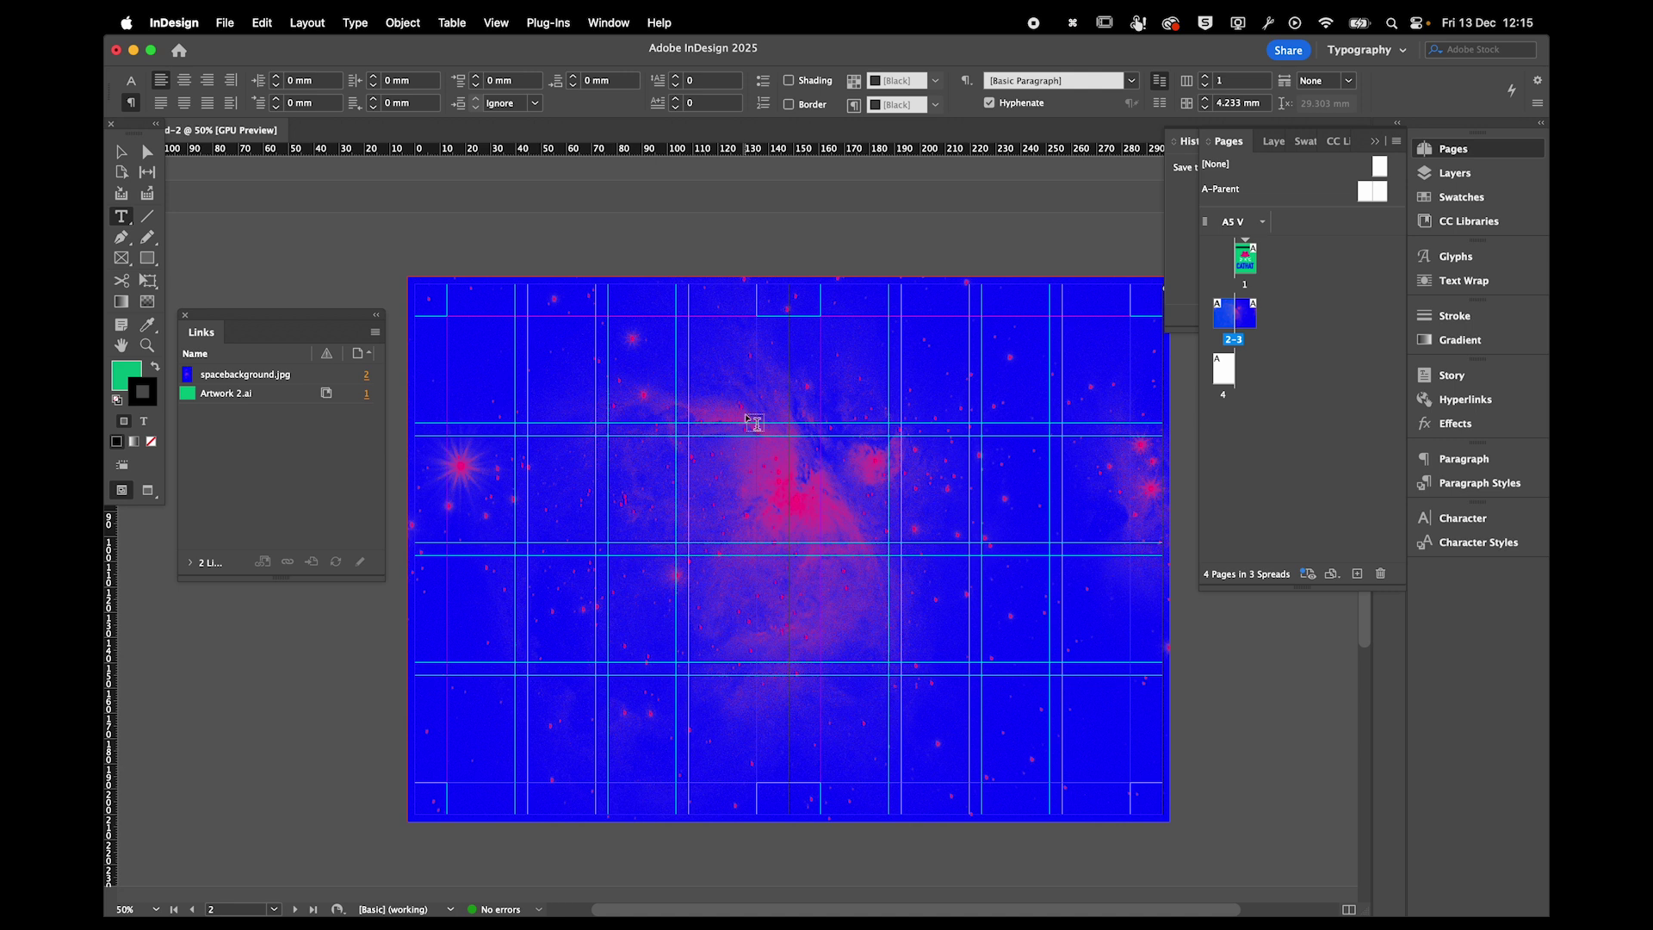
Copy the "HATS FOR YOUR CAT" text frame from the page 1 cover.
{"action": "scroll", "coordinate": [749, 420], "scroll_direction": "up", "scroll_amount": 10}
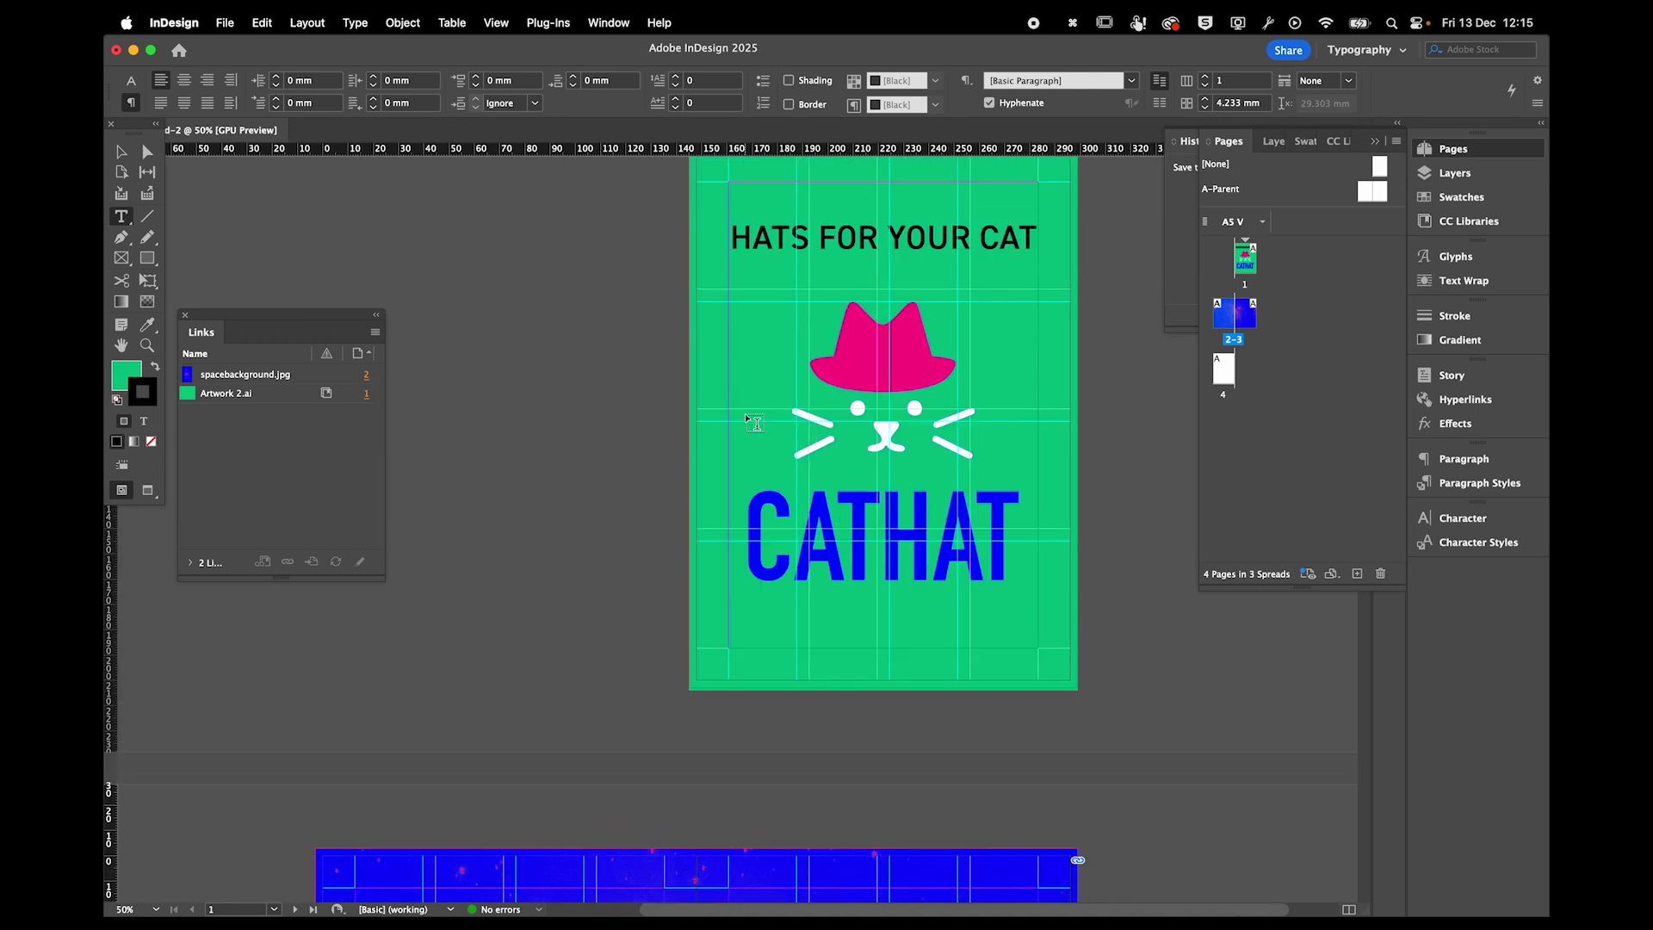
{"action": "key", "text": "v"}
{"action": "left_click", "coordinate": [771, 249]}
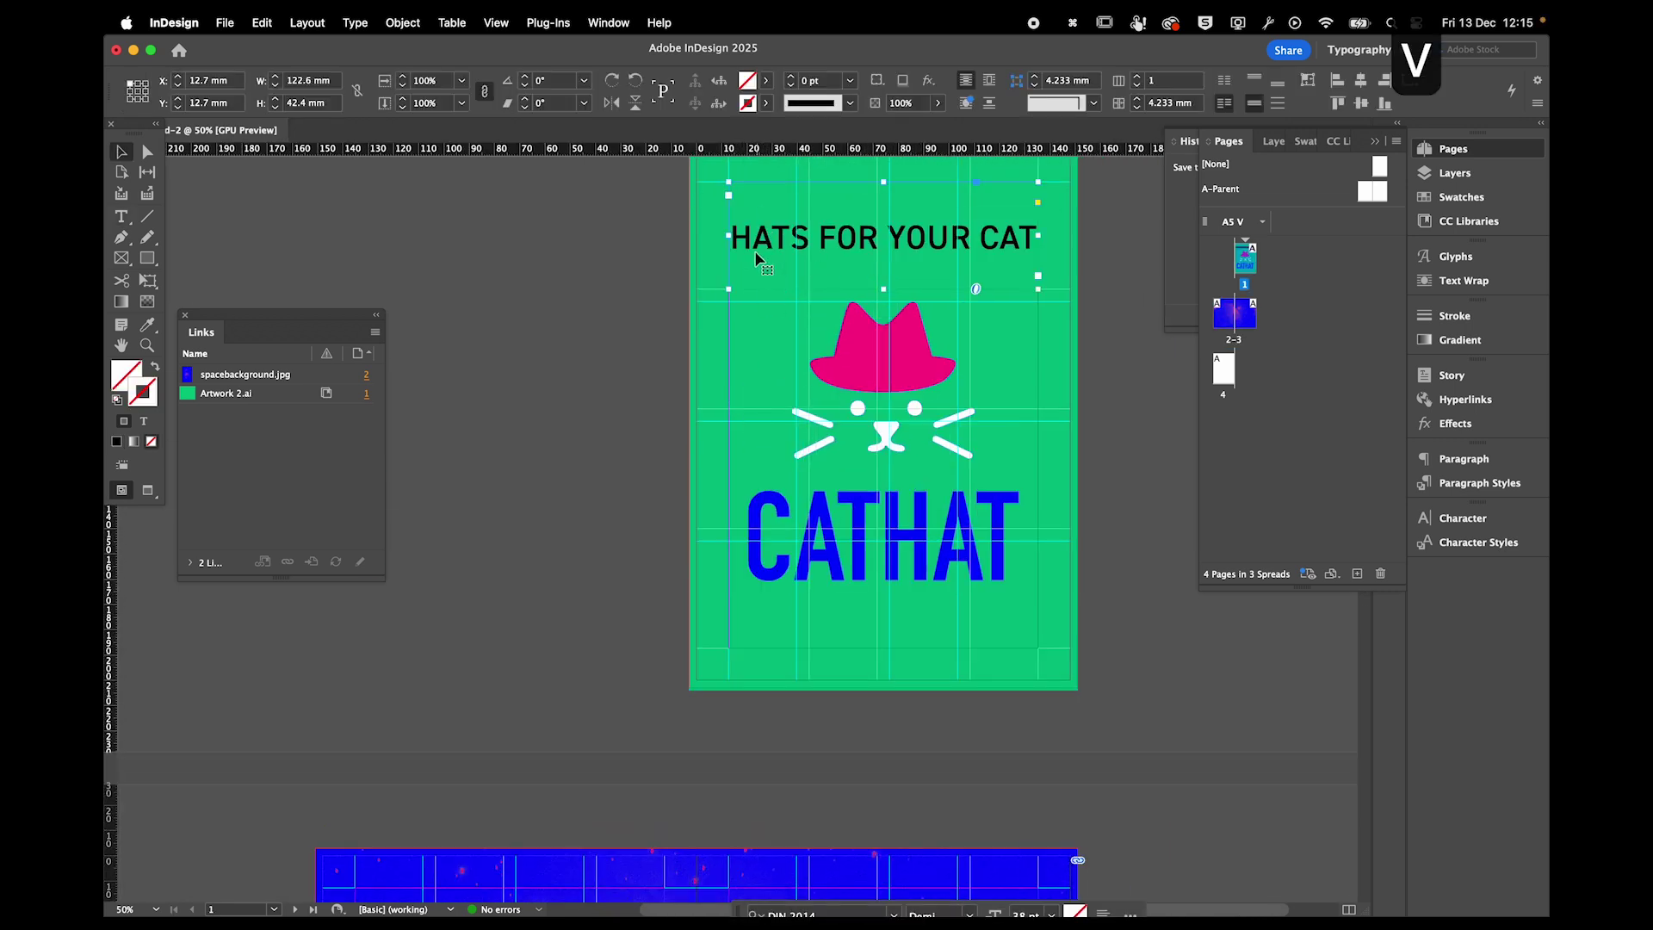
{"action": "key", "text": "super+c"}
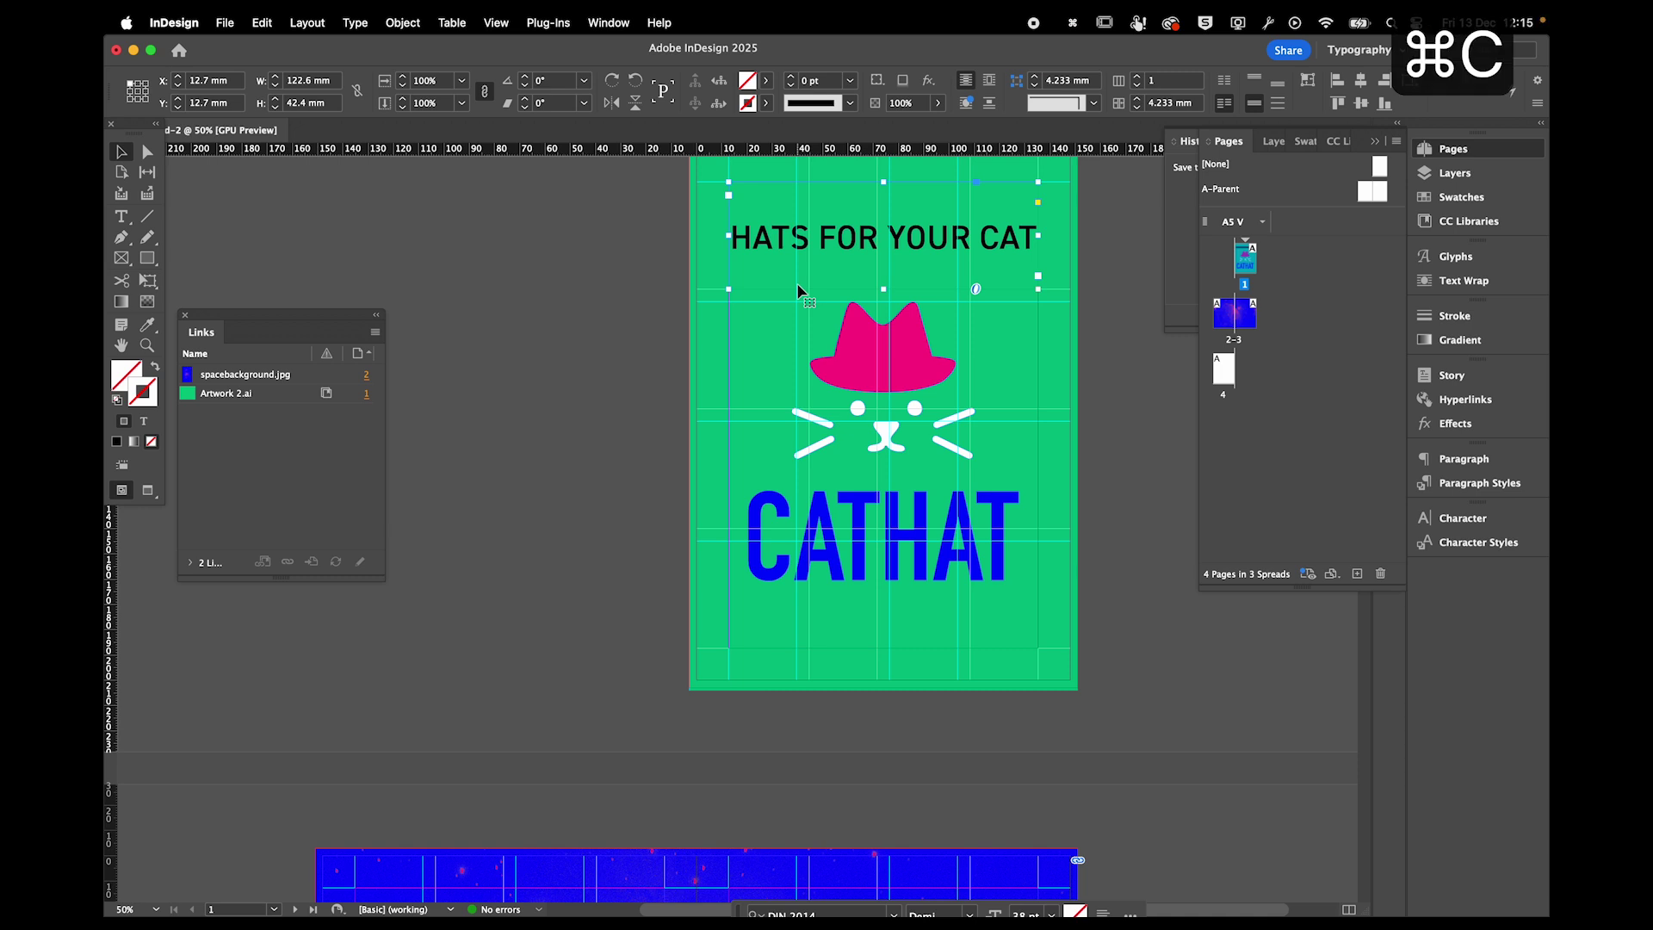
Paste the headline frame at page 2's top-left margin corner, X and Y 12.7 mm, and resize it to 90.7 x 89.8 mm.
{"action": "scroll", "coordinate": [850, 437], "scroll_direction": "down", "scroll_amount": 10}
{"action": "scroll", "coordinate": [851, 441], "scroll_direction": "down", "scroll_amount": 5}
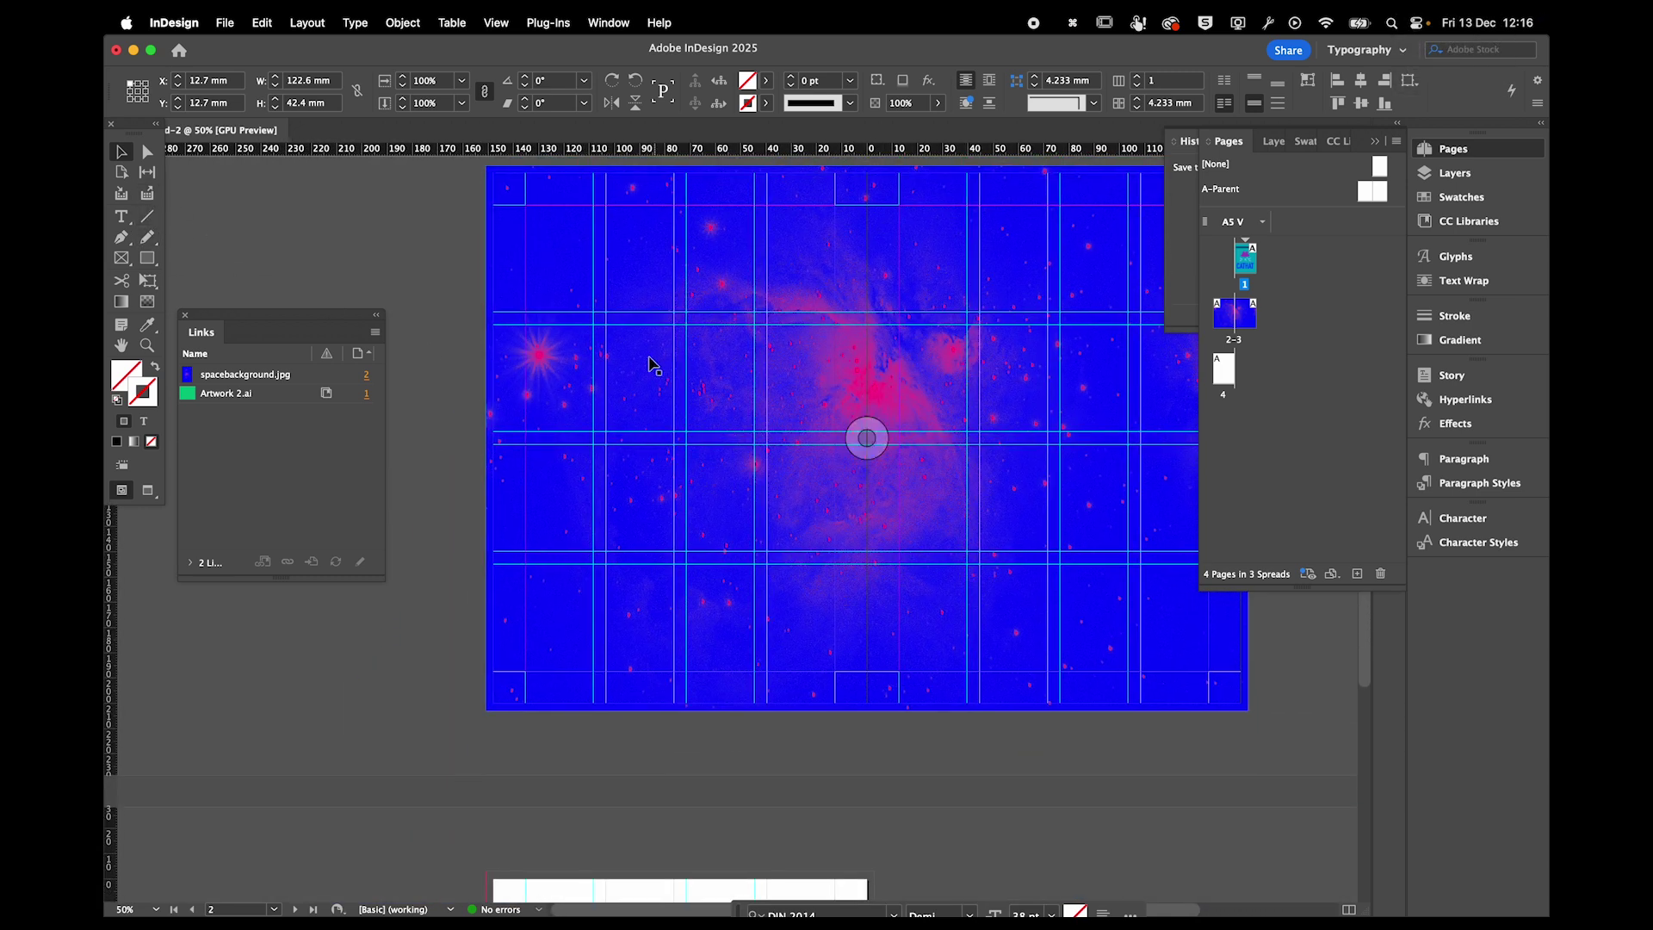
{"action": "key", "text": "super+v"}
{"action": "left_click_drag", "start_coordinate": [658, 466], "coordinate": [621, 258]}
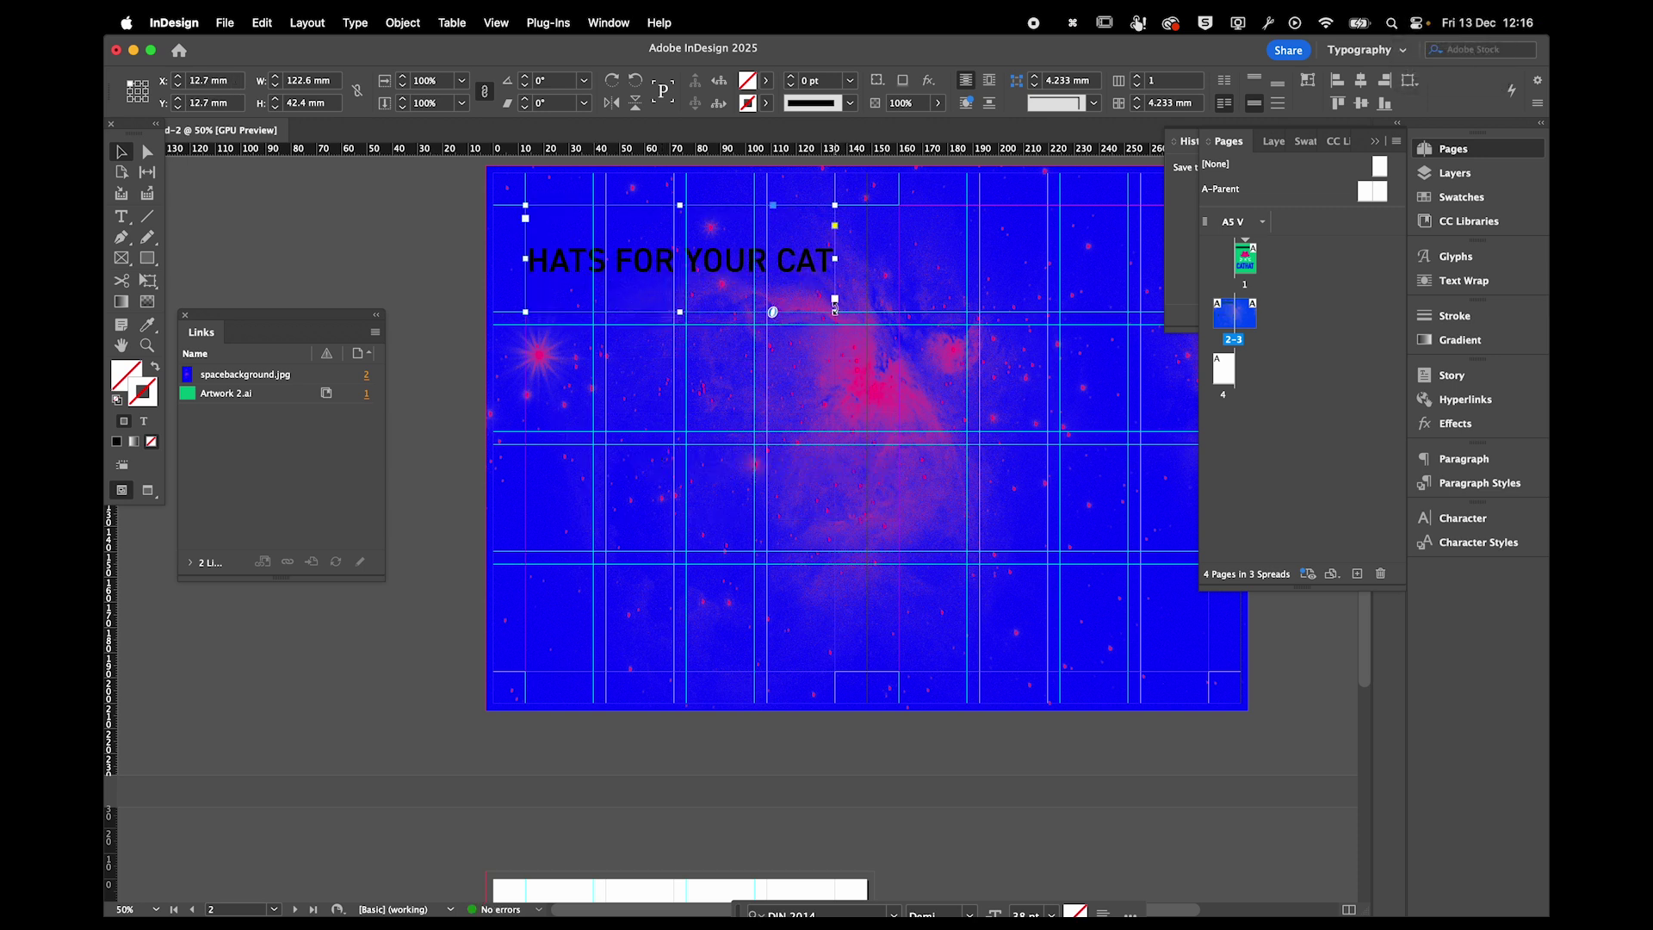
{"action": "left_click_drag", "start_coordinate": [836, 310], "coordinate": [754, 431]}
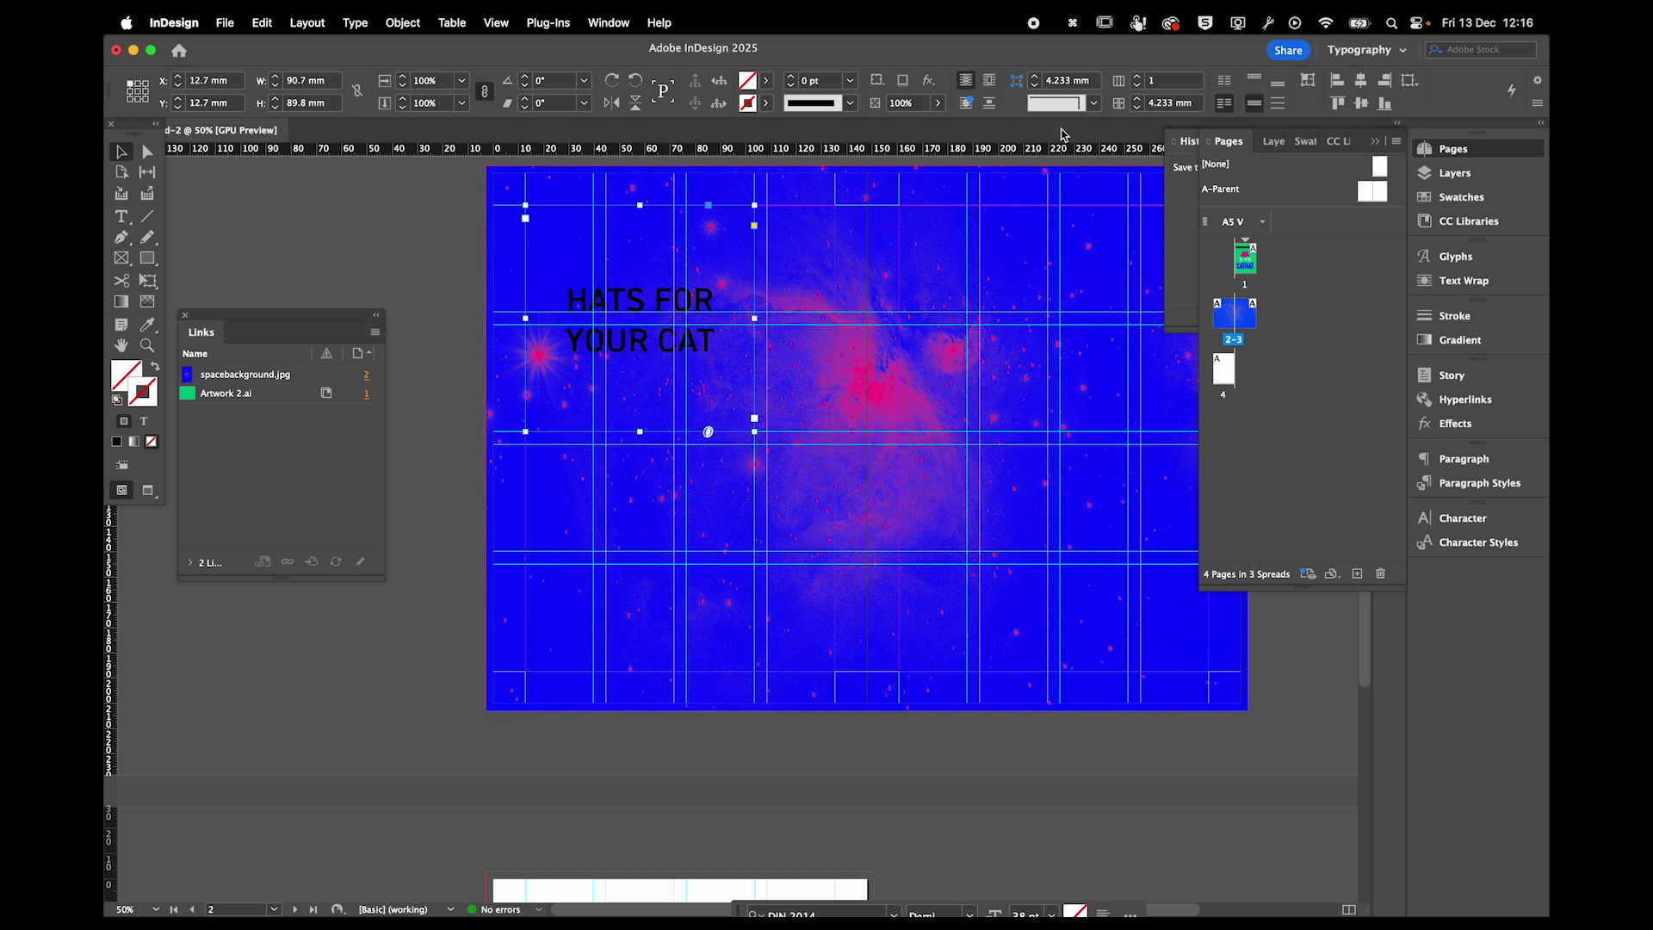
Align the HATS FOR YOUR CAT heading to the top of its text frame and left-align its paragraphs.
{"action": "left_click", "coordinate": [1254, 80]}
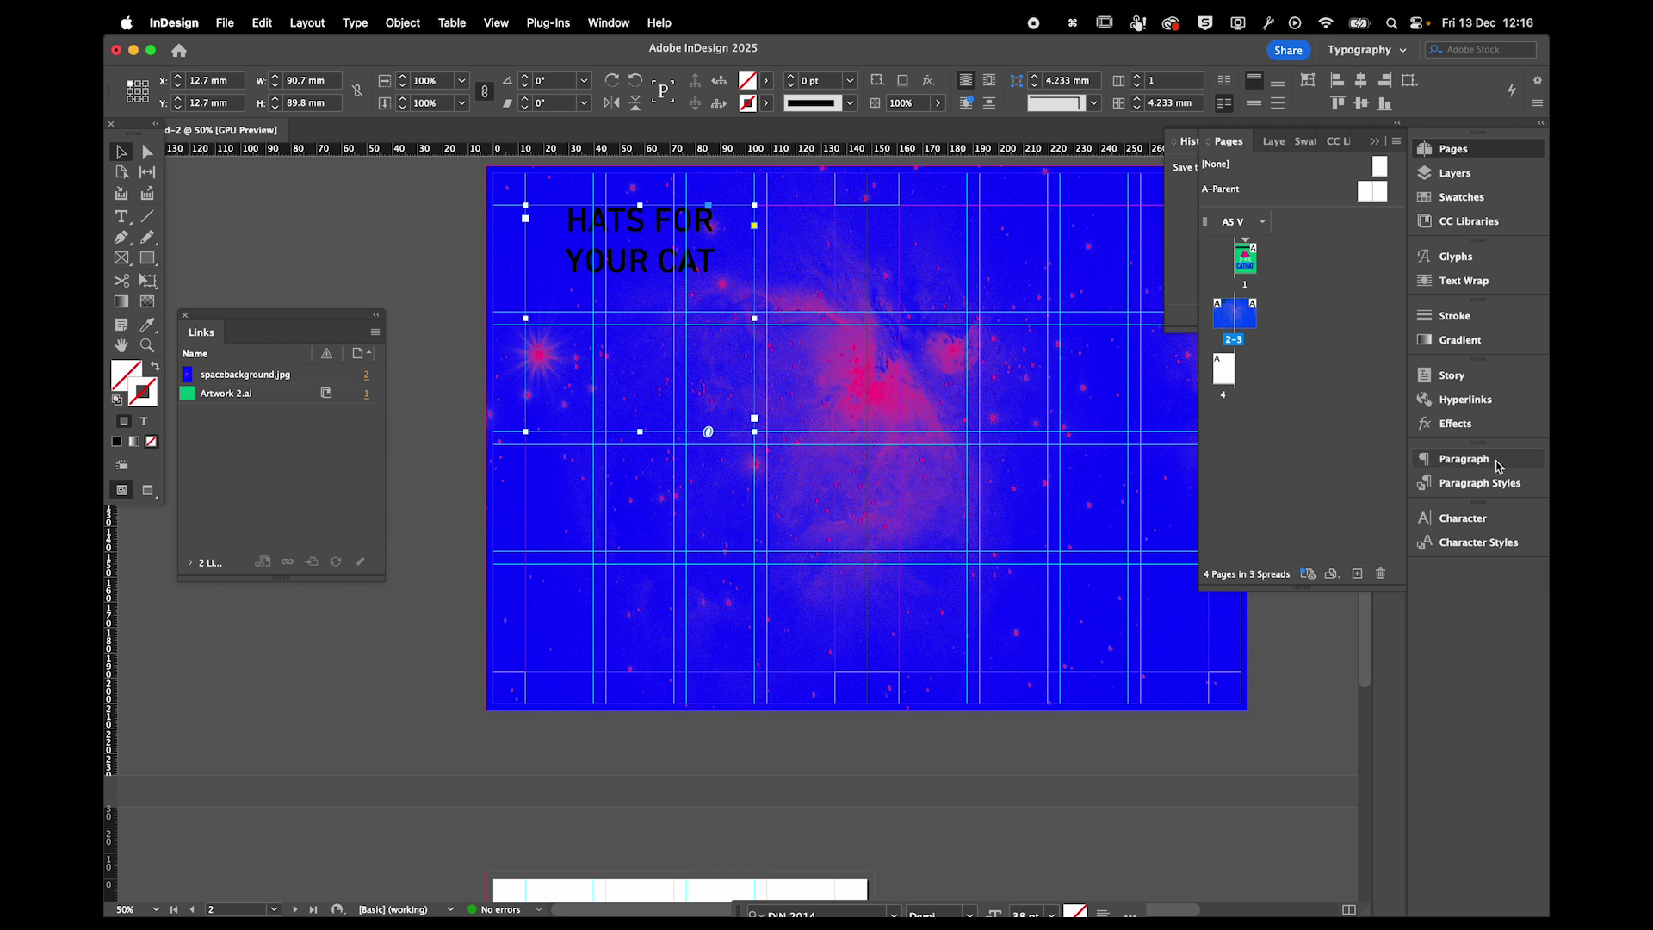
{"action": "left_click", "coordinate": [1468, 460]}
{"action": "left_click", "coordinate": [1214, 477]}
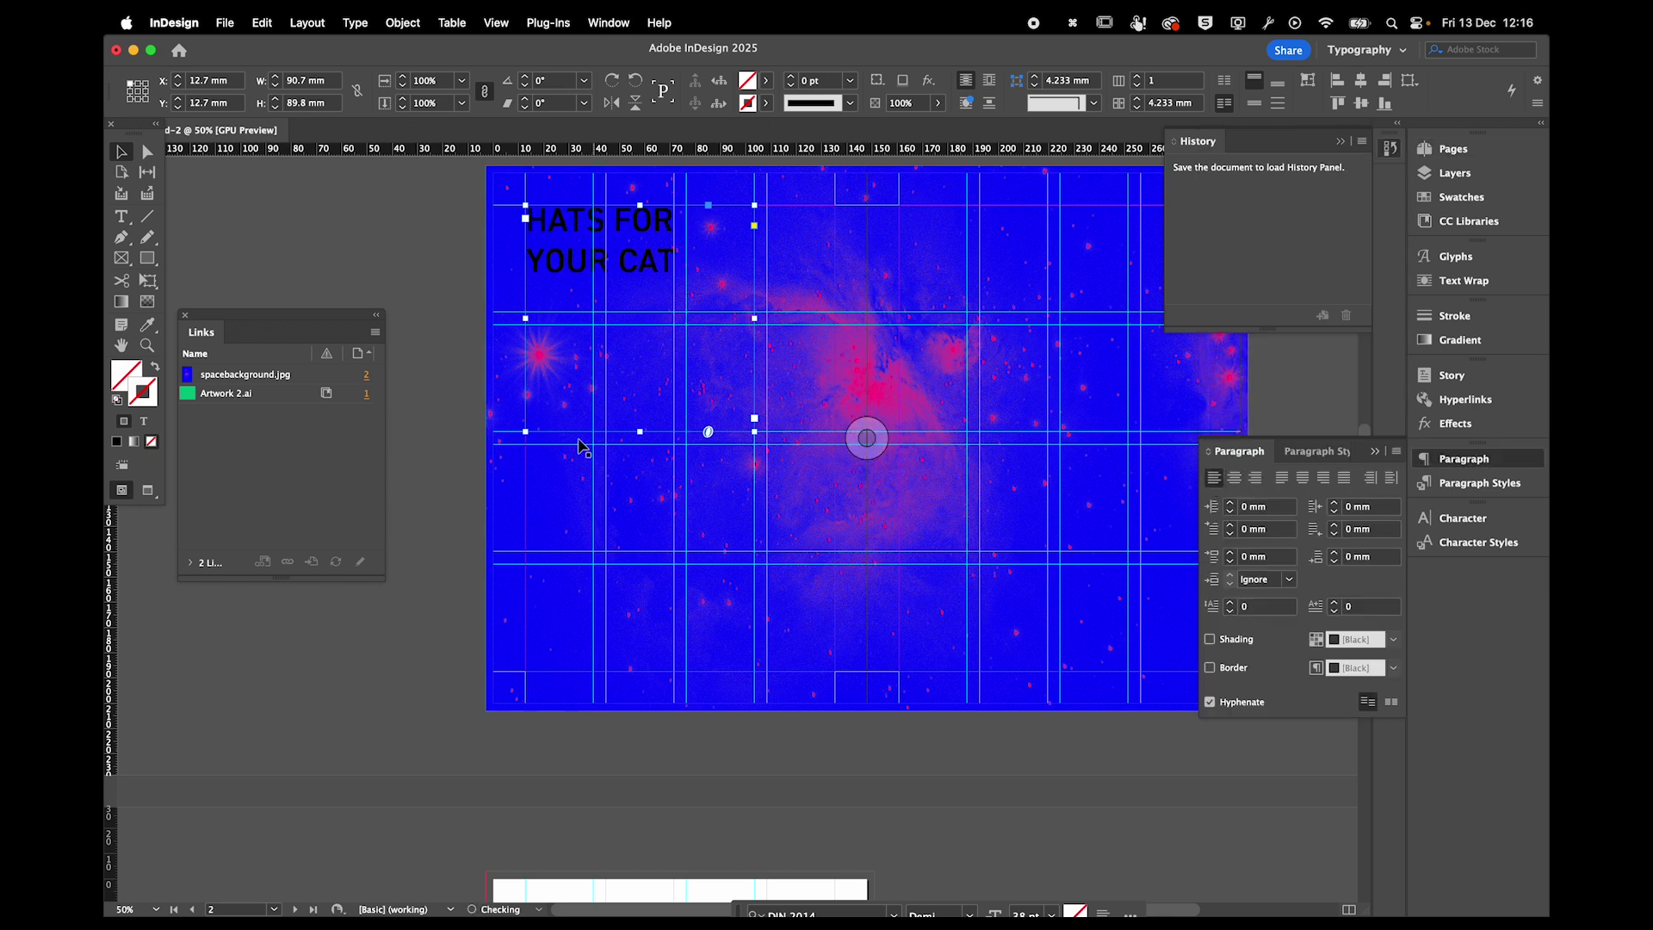
{"action": "left_click", "coordinate": [341, 288]}
Draw a new text frame about 90.7 mm wide and 60 mm high below the heading's frame on the left page.
{"action": "left_click", "coordinate": [562, 410]}
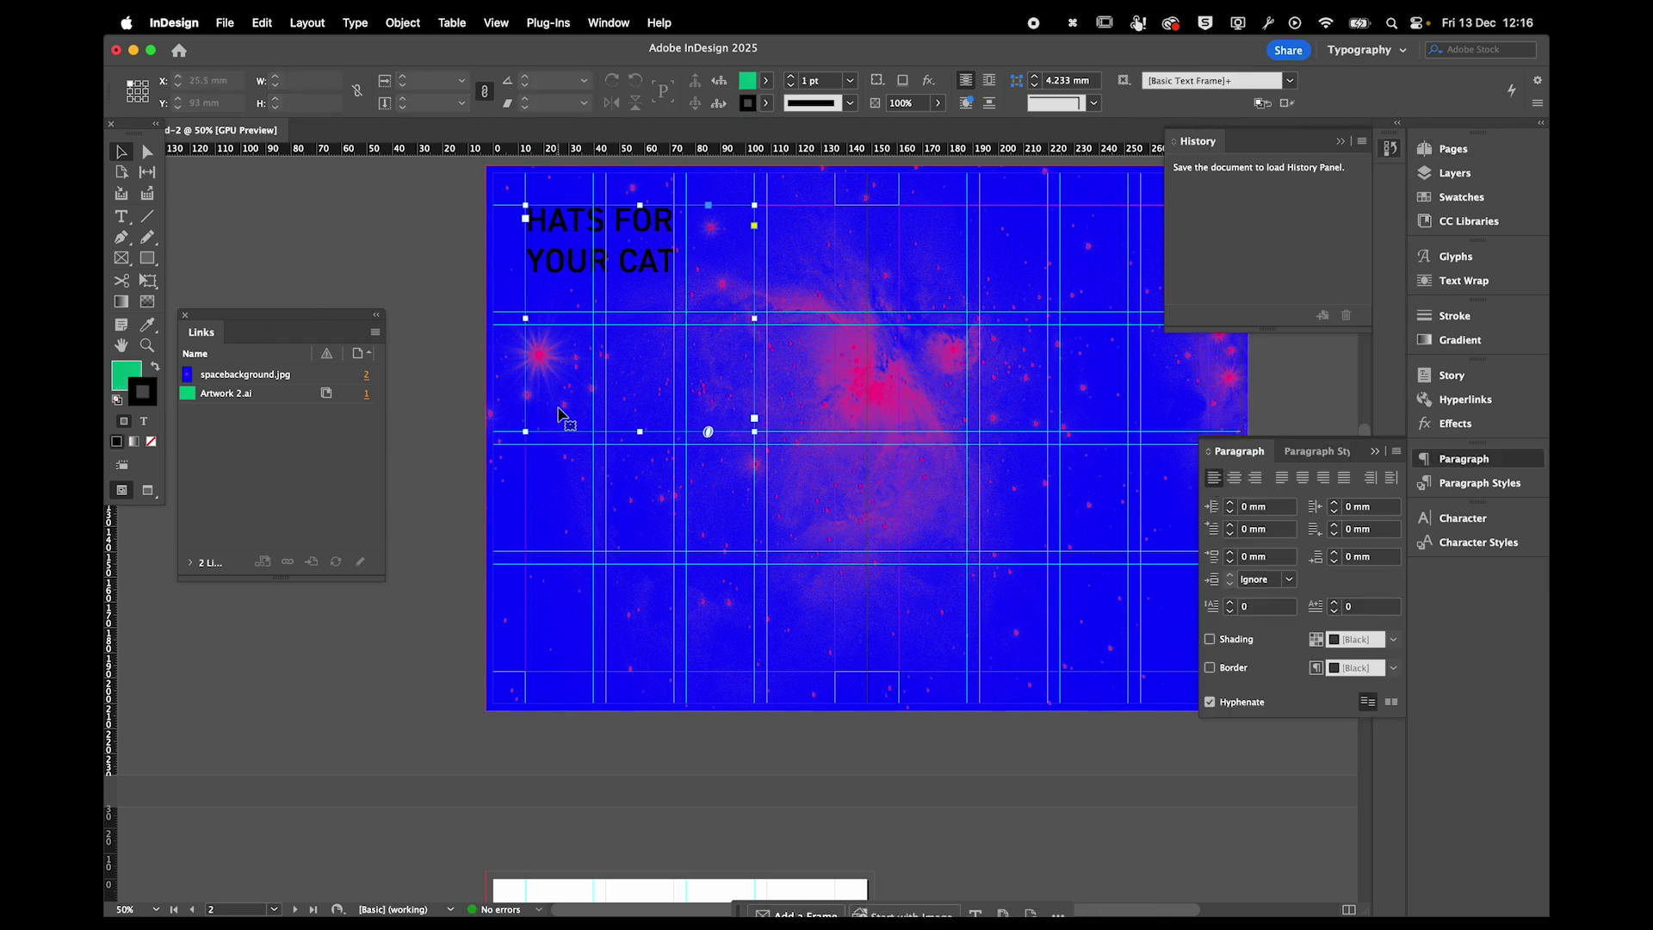
{"action": "left_click", "coordinate": [129, 218]}
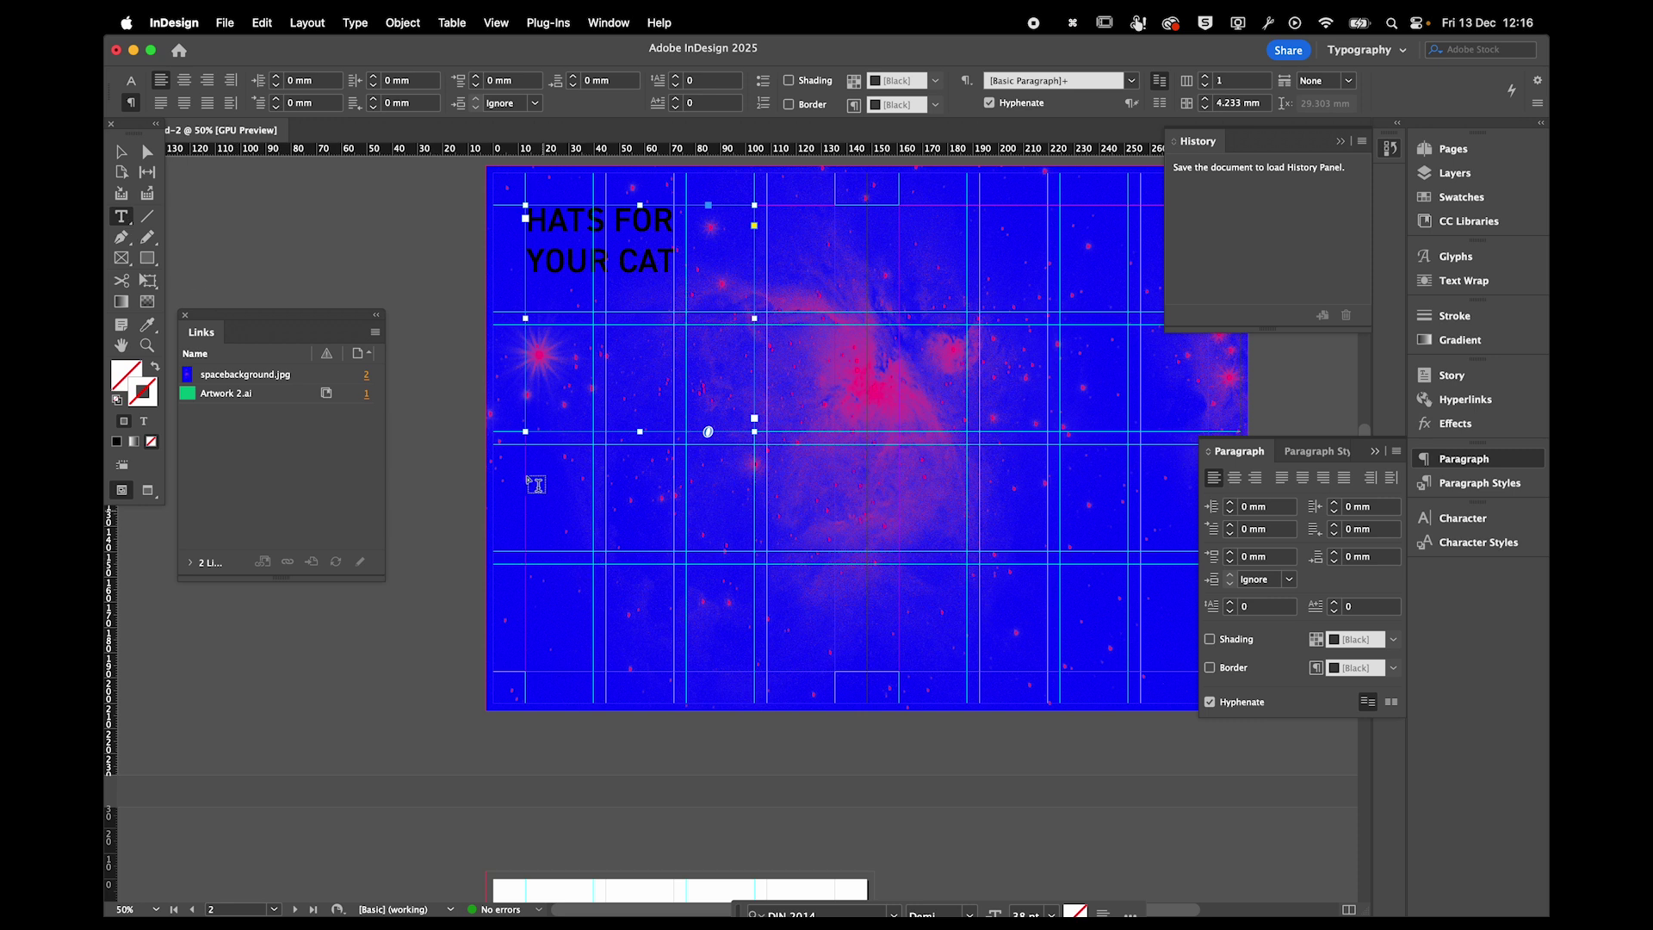
{"action": "left_click_drag", "start_coordinate": [526, 472], "coordinate": [755, 621]}
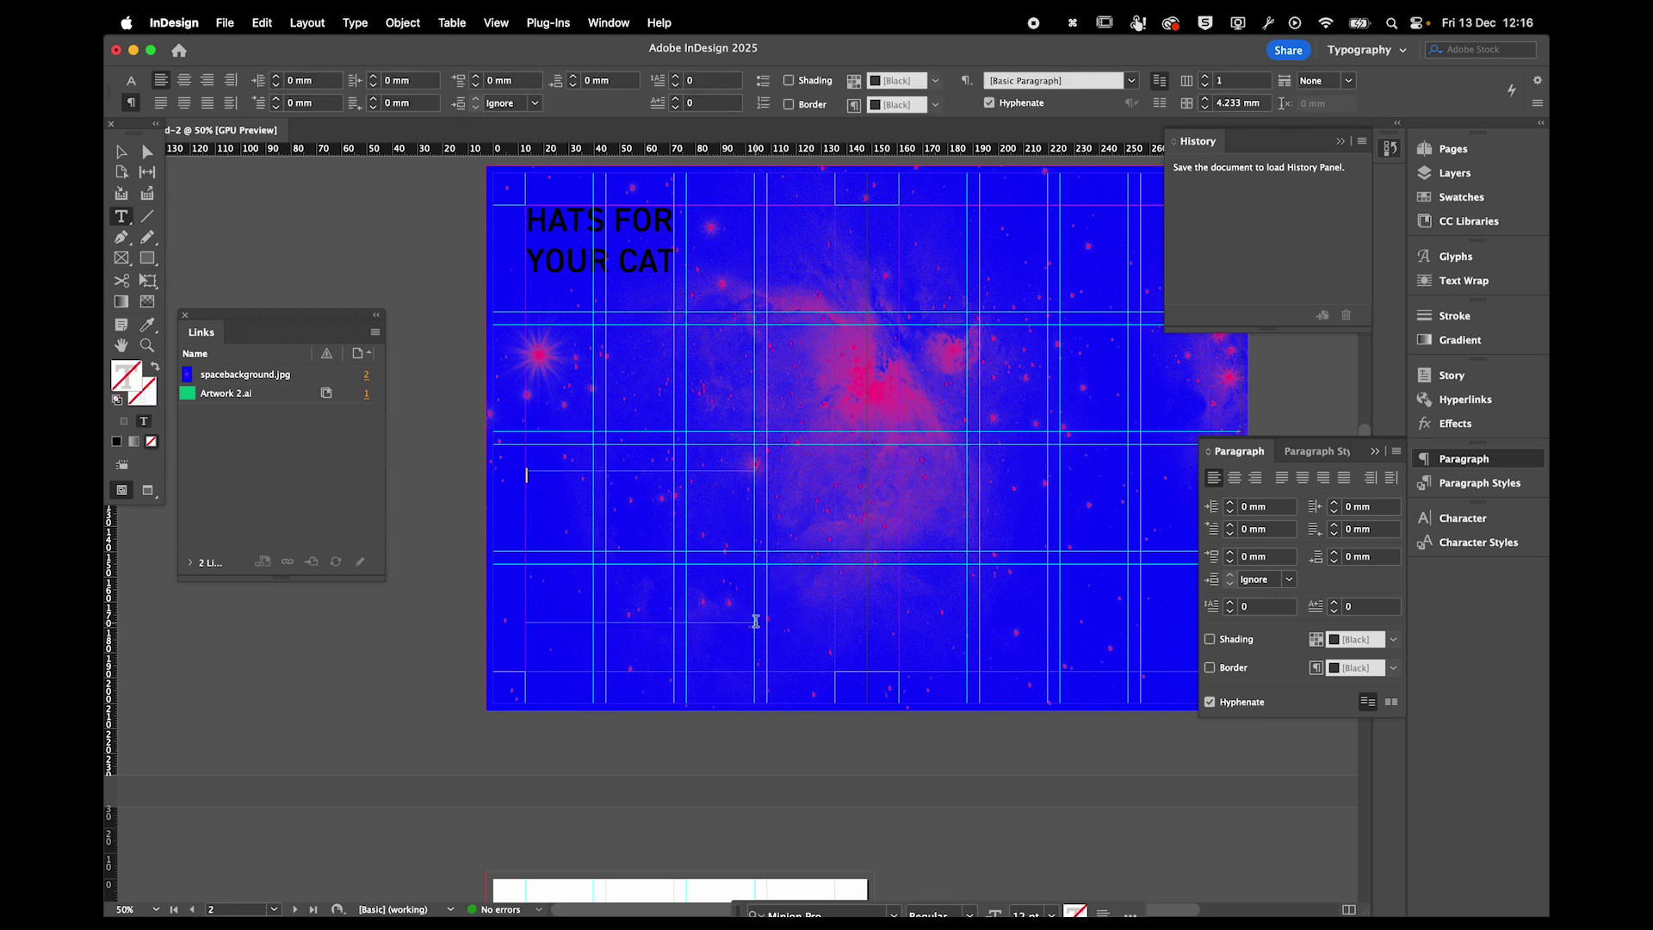
Switch to Chrome, search for "lorem ipsum" in a new tab and open lipsum.com.
{"action": "key", "text": "super+Tab"}
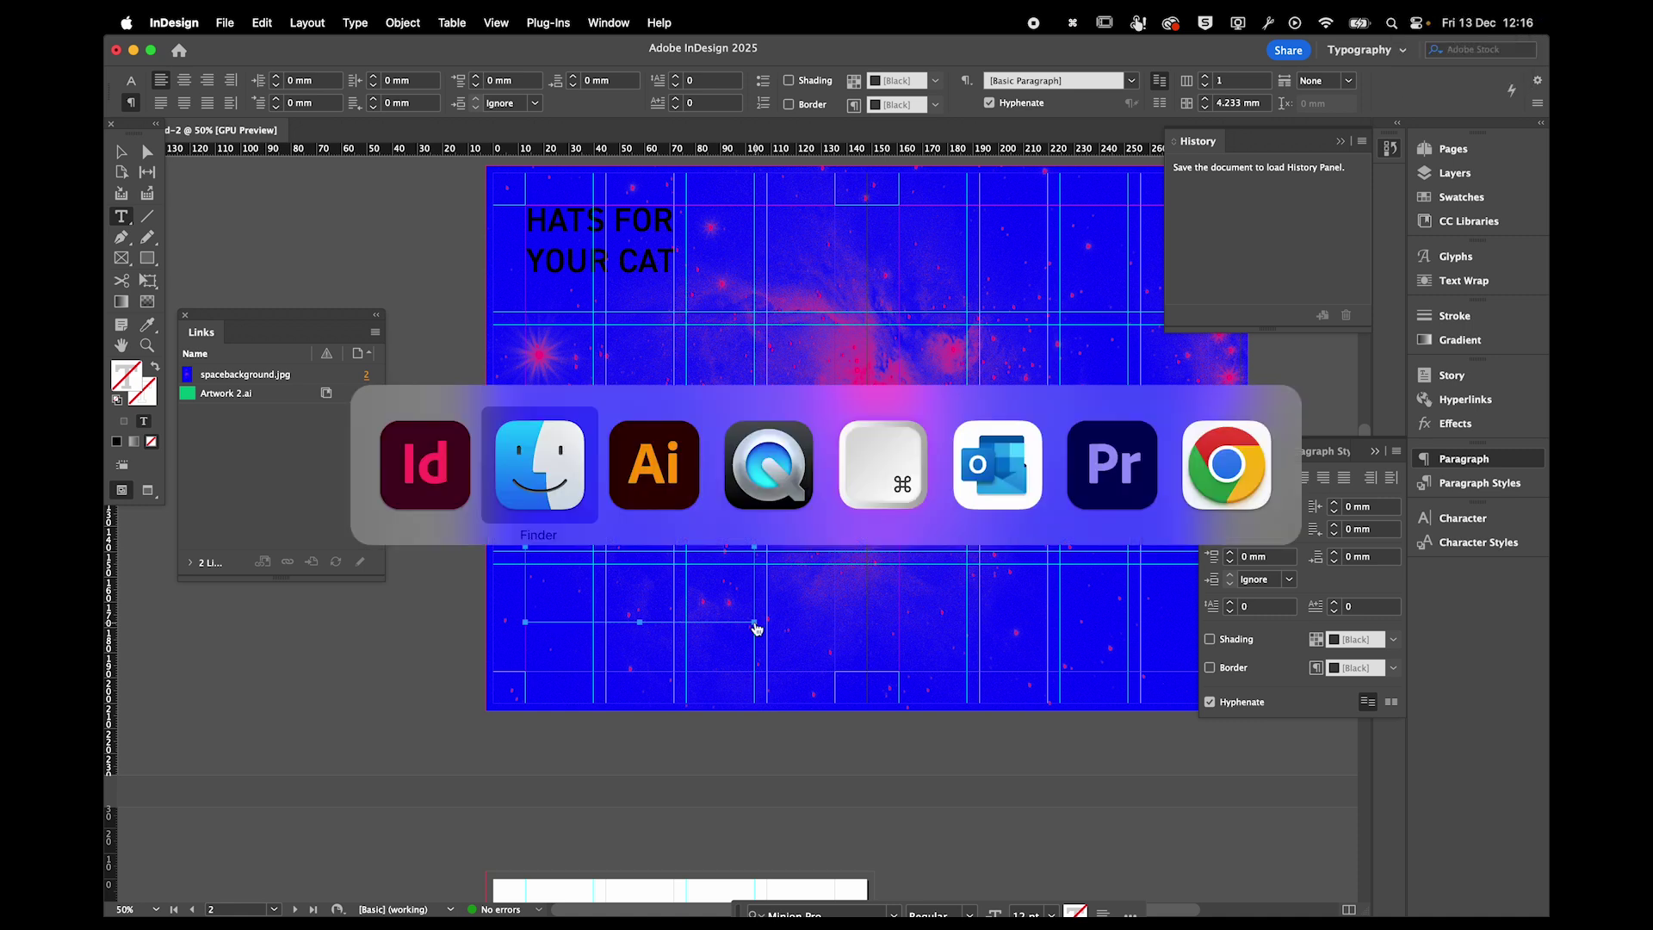
{"action": "key", "text": "super+Tab"}
{"action": "key", "text": "super+Tab"}
{"action": "key", "text": "super+Tab"}
{"action": "key", "text": "super+Tab"}
{"action": "key", "text": "super+Tab"}
{"action": "key", "text": "super+Tab"}
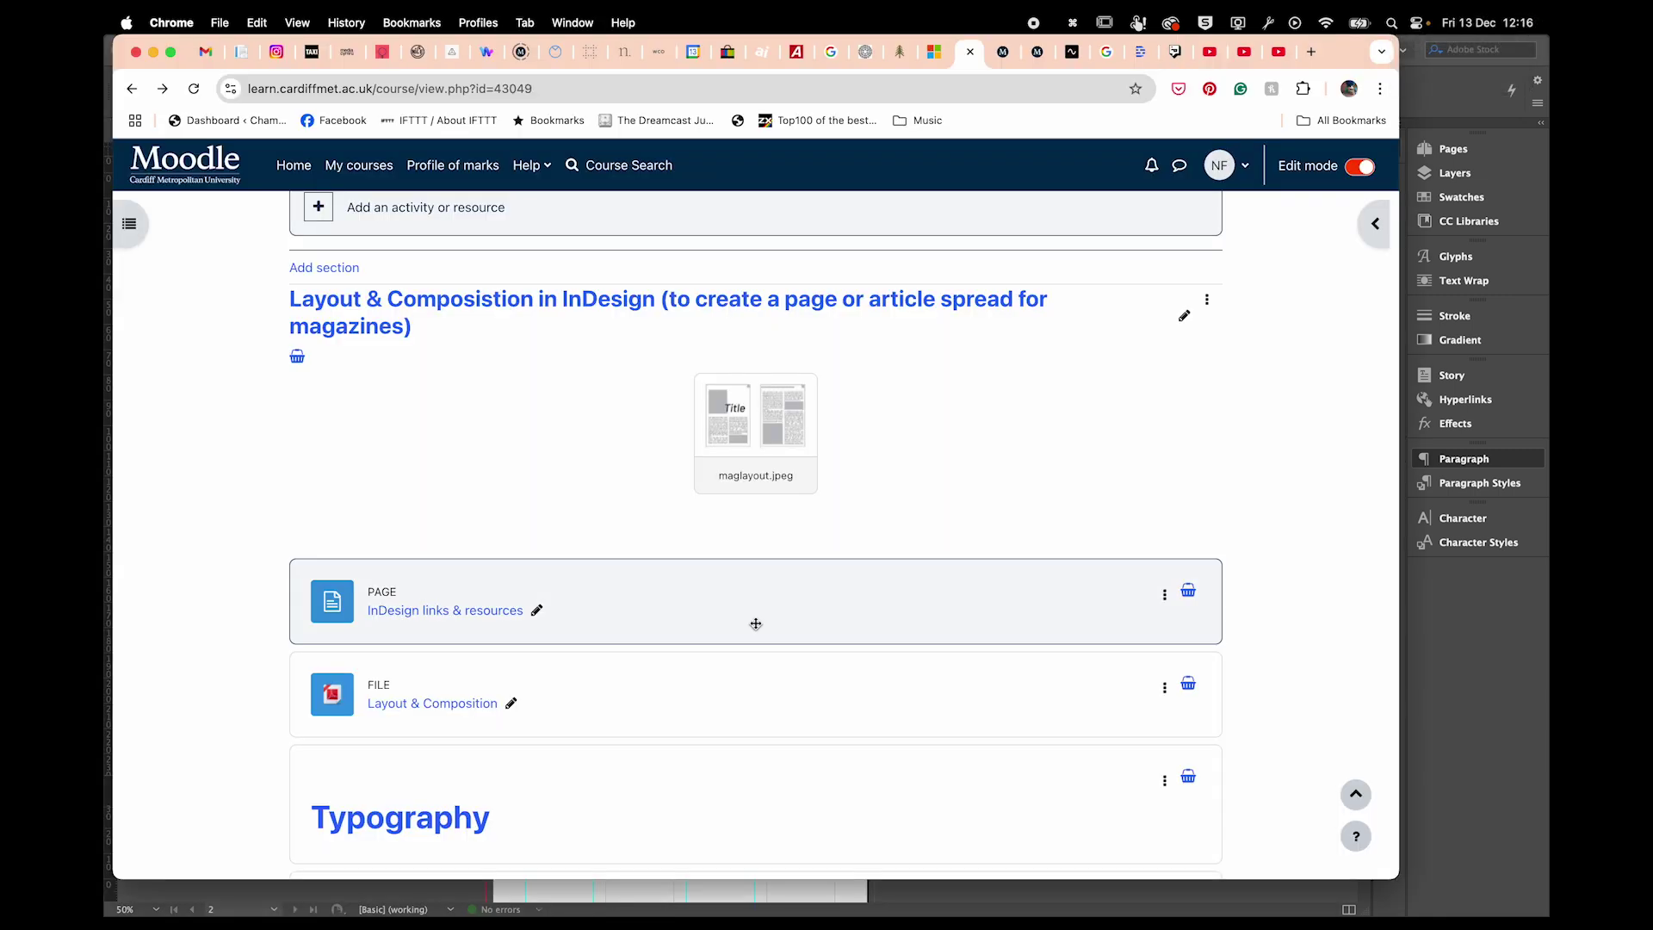
{"action": "key", "text": "super+t"}
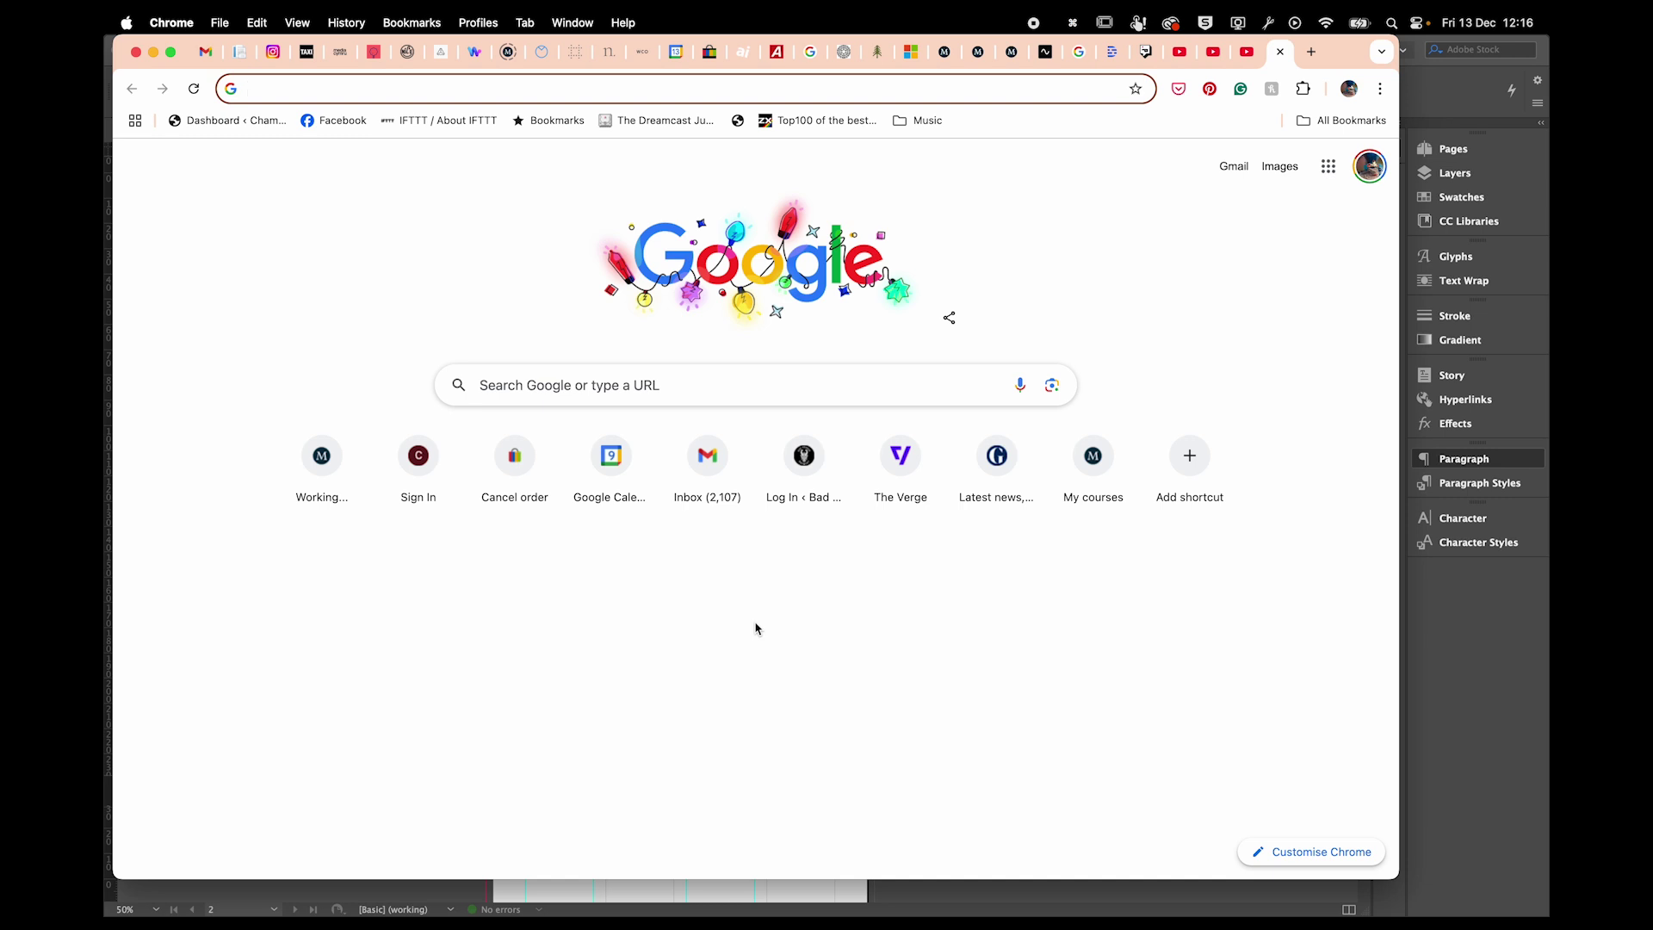
{"action": "type", "text": "lorem"}
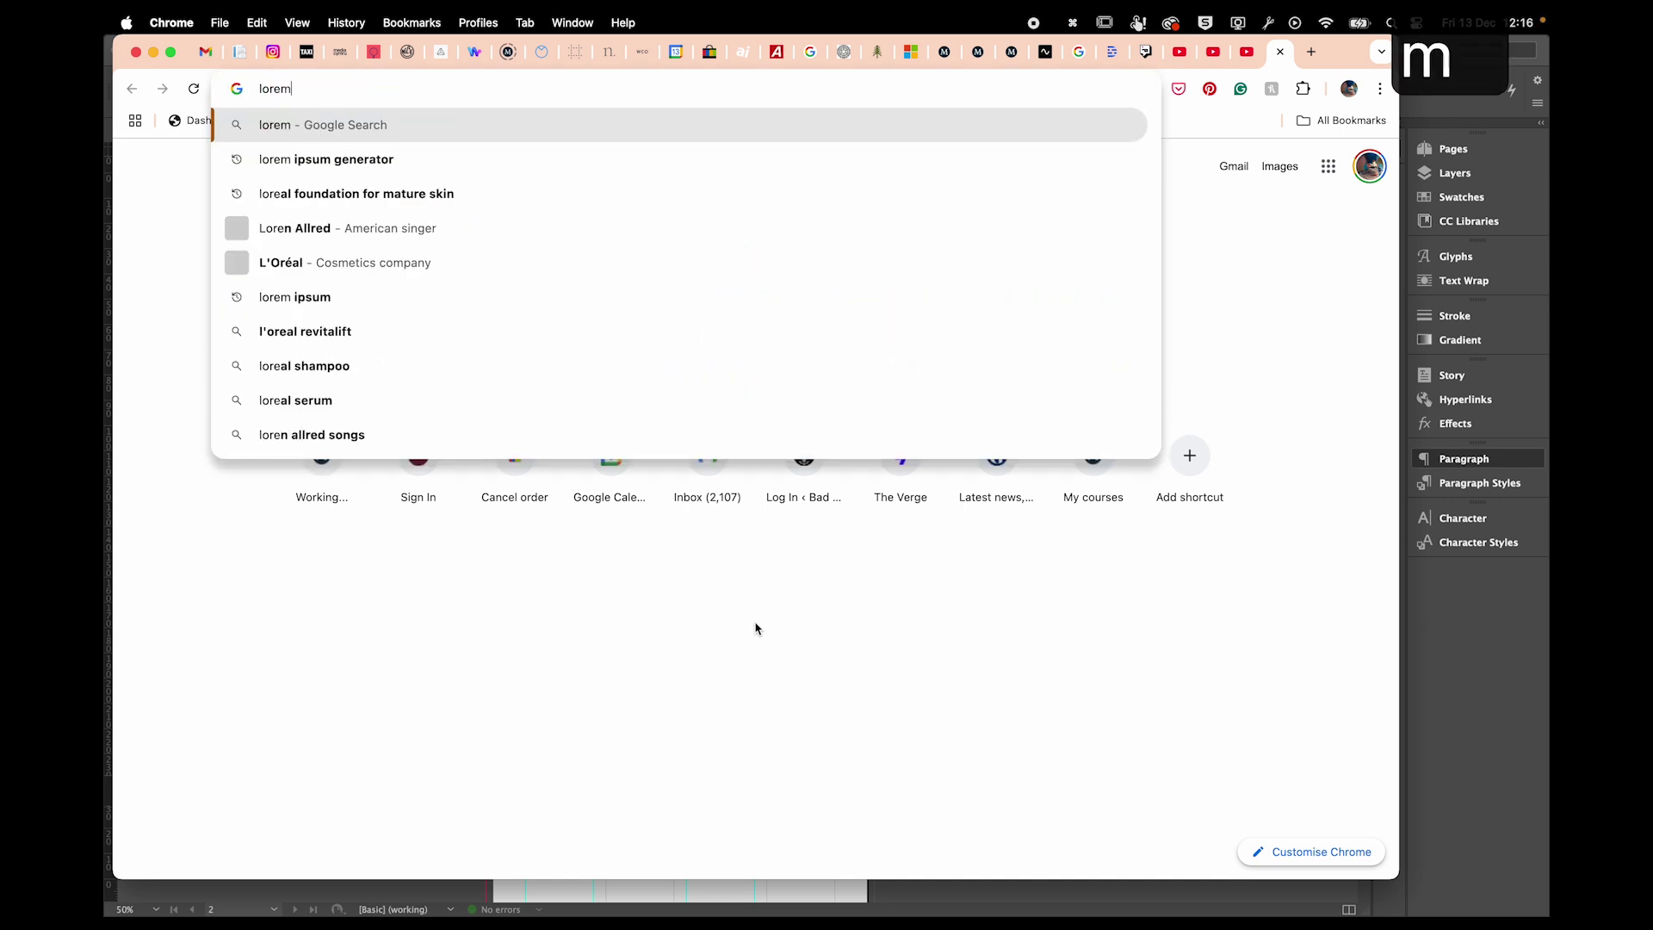
{"action": "type", "text": " ipsum"}
{"action": "key", "text": "Return"}
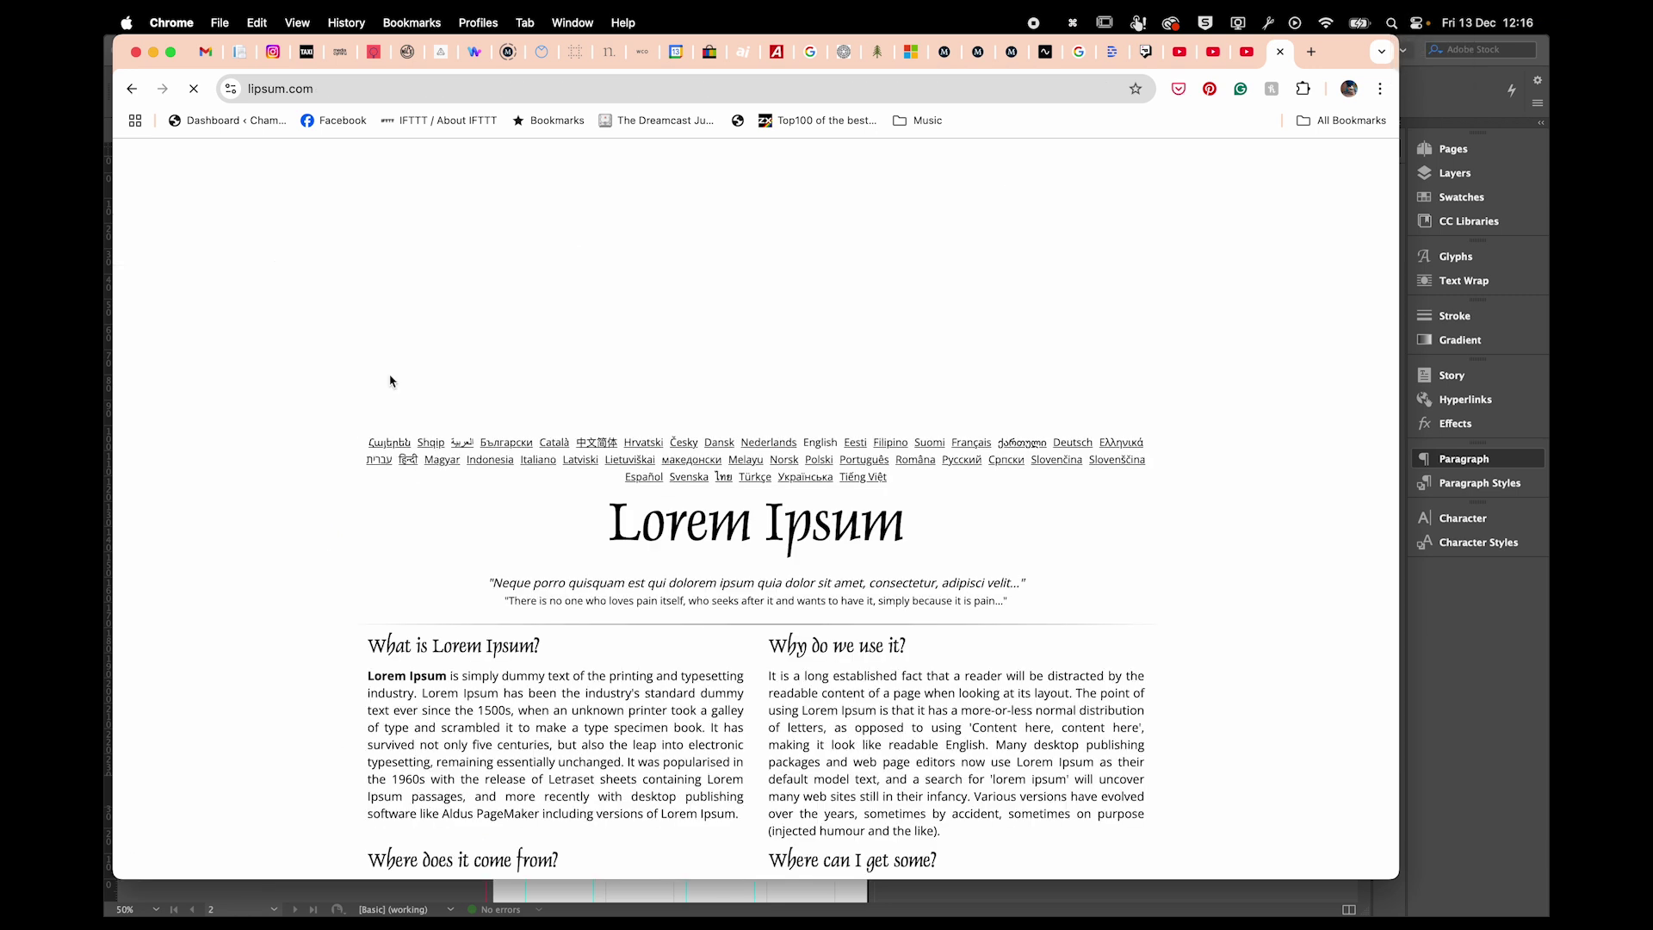
Generate five paragraphs of Lorem Ipsum and copy the first paragraph.
{"action": "scroll", "coordinate": [603, 520], "scroll_direction": "down", "scroll_amount": 6}
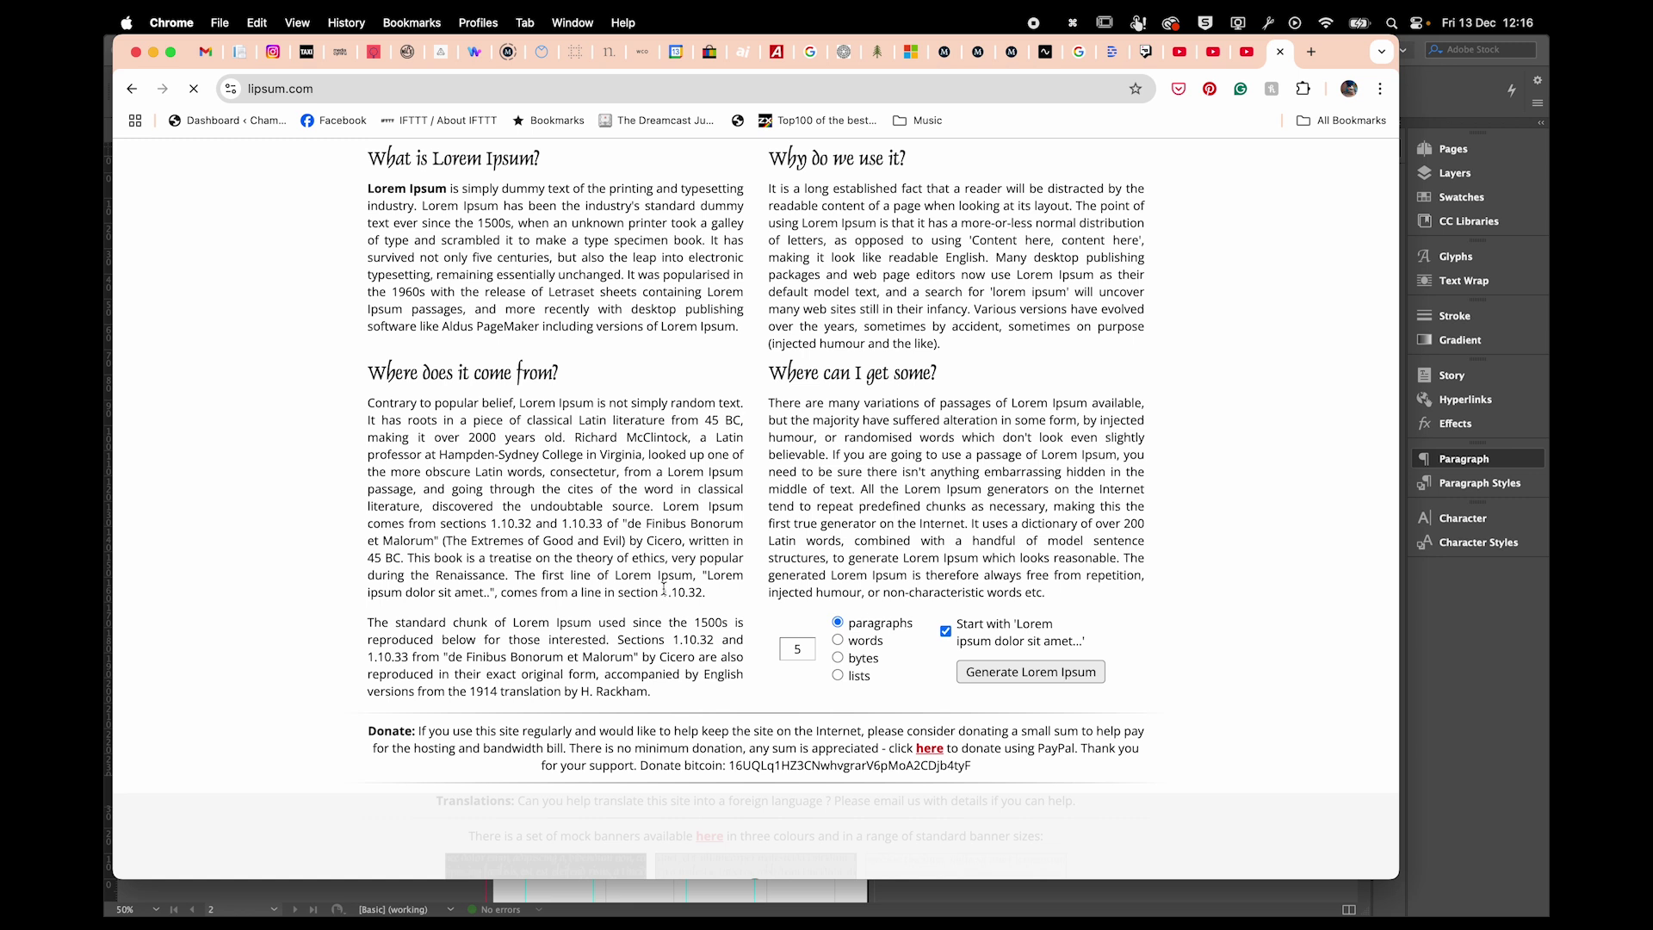
{"action": "scroll", "coordinate": [416, 586], "scroll_direction": "down", "scroll_amount": 1}
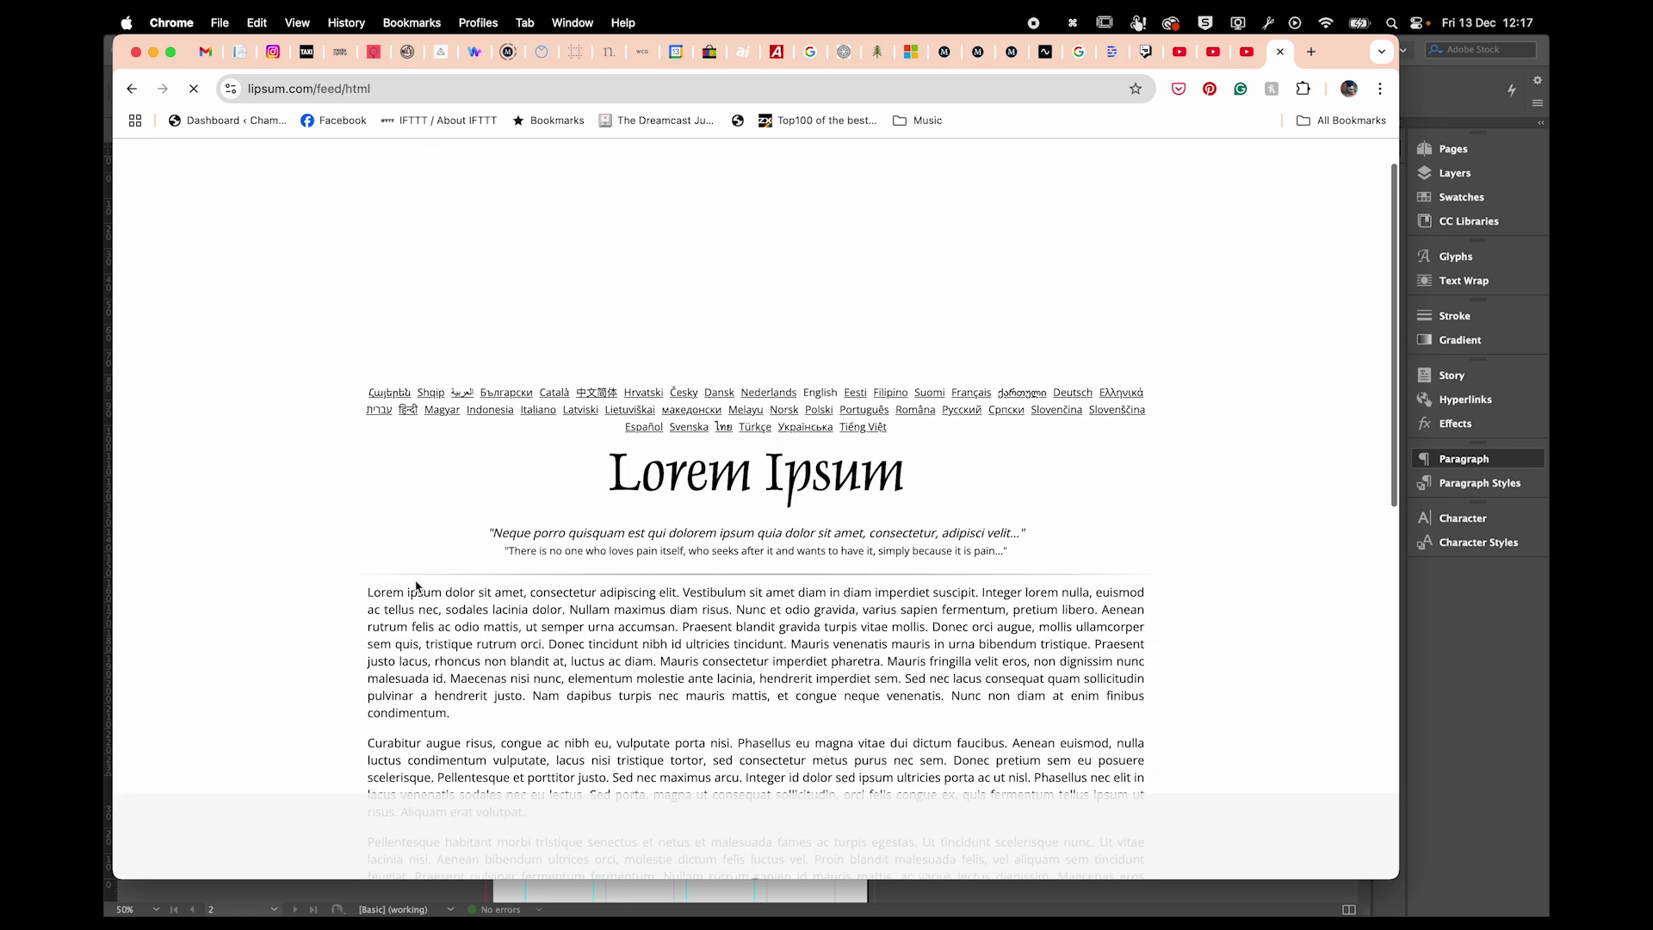
{"action": "left_click_drag", "start_coordinate": [370, 595], "coordinate": [483, 708]}
{"action": "key", "text": "super+c"}
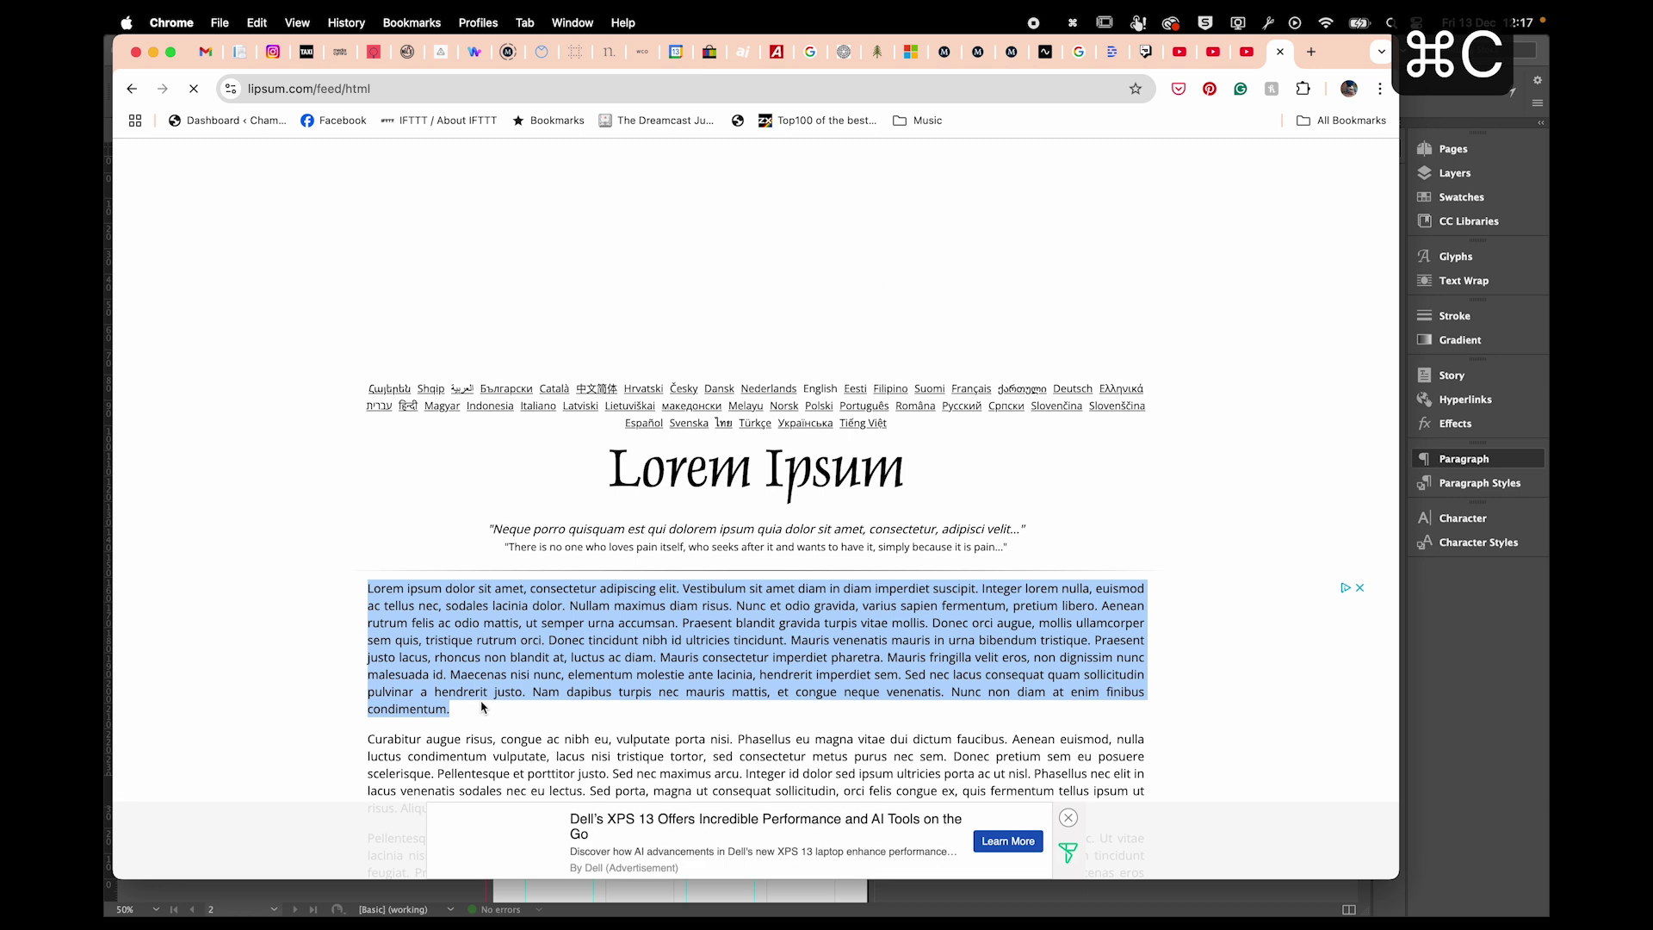
Return to InDesign and paste the copied paragraph into the empty text frame, leaving the frame selected.
{"action": "key", "text": "super+Tab"}
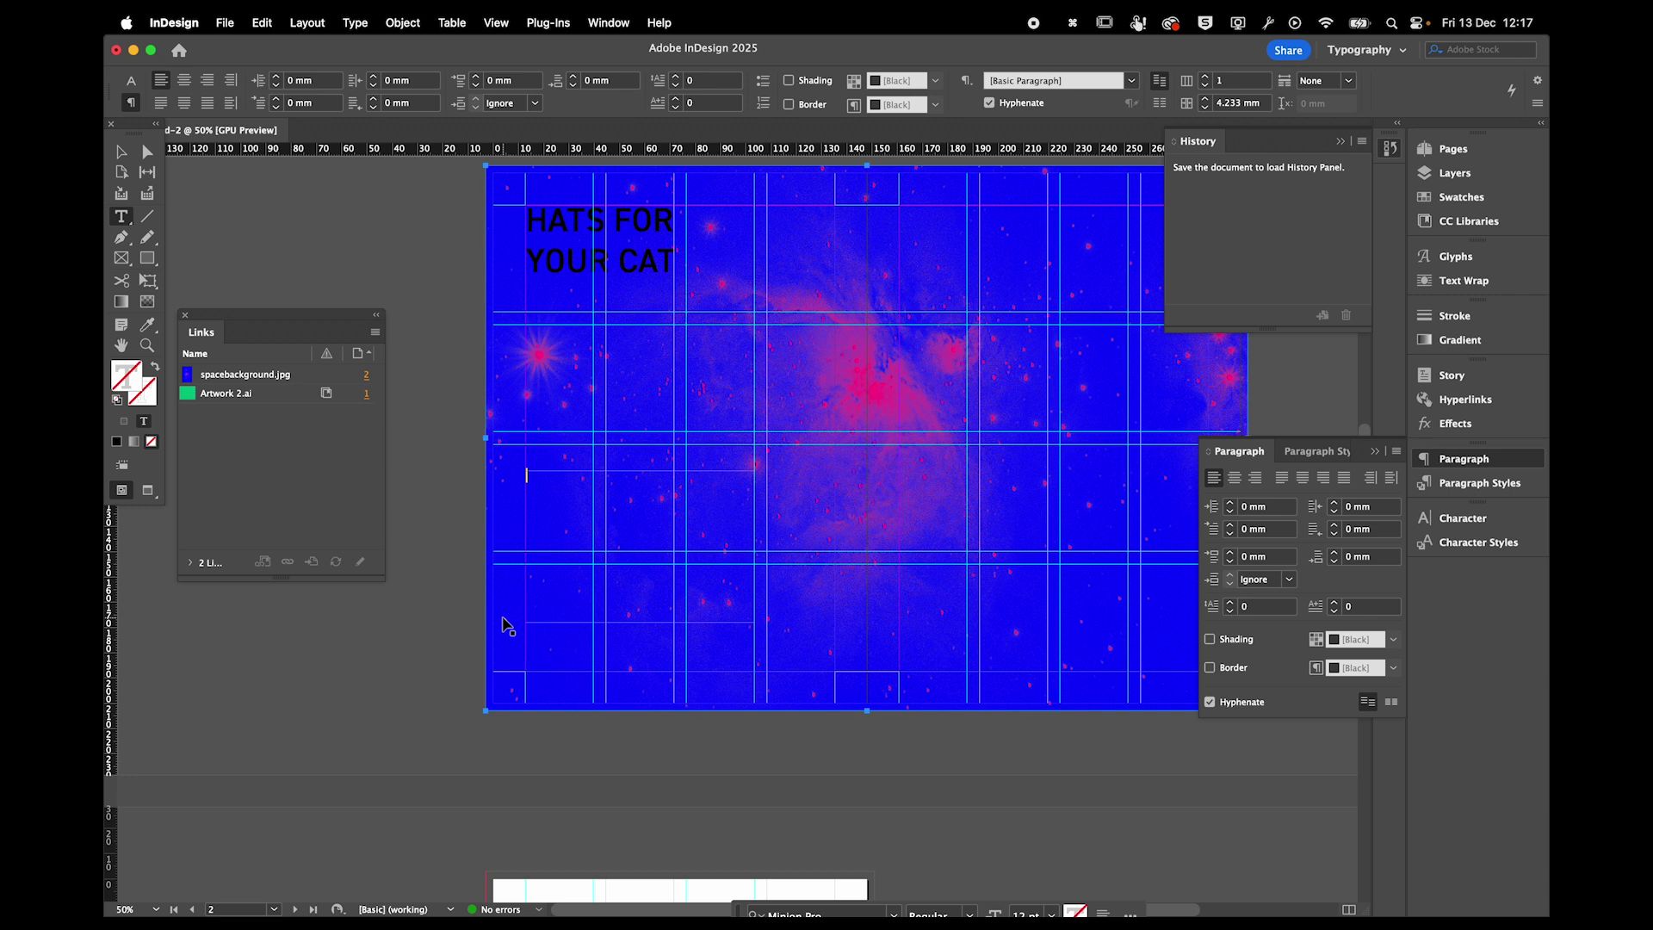
{"action": "key", "text": "super+v"}
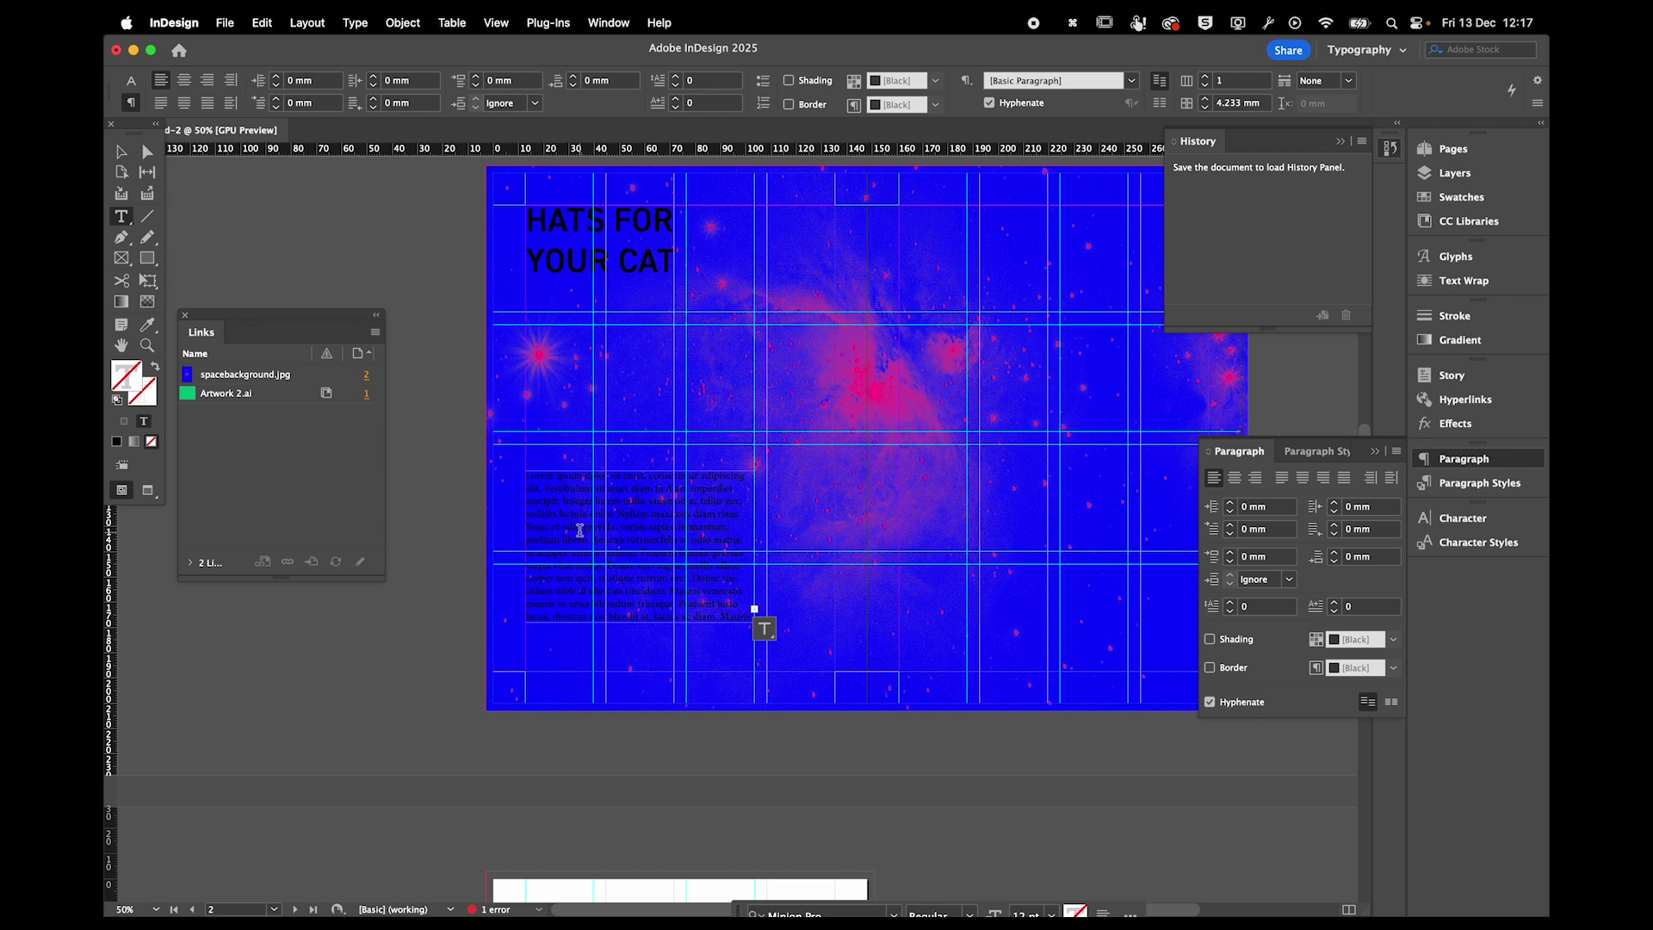
{"action": "key", "text": "Escape"}
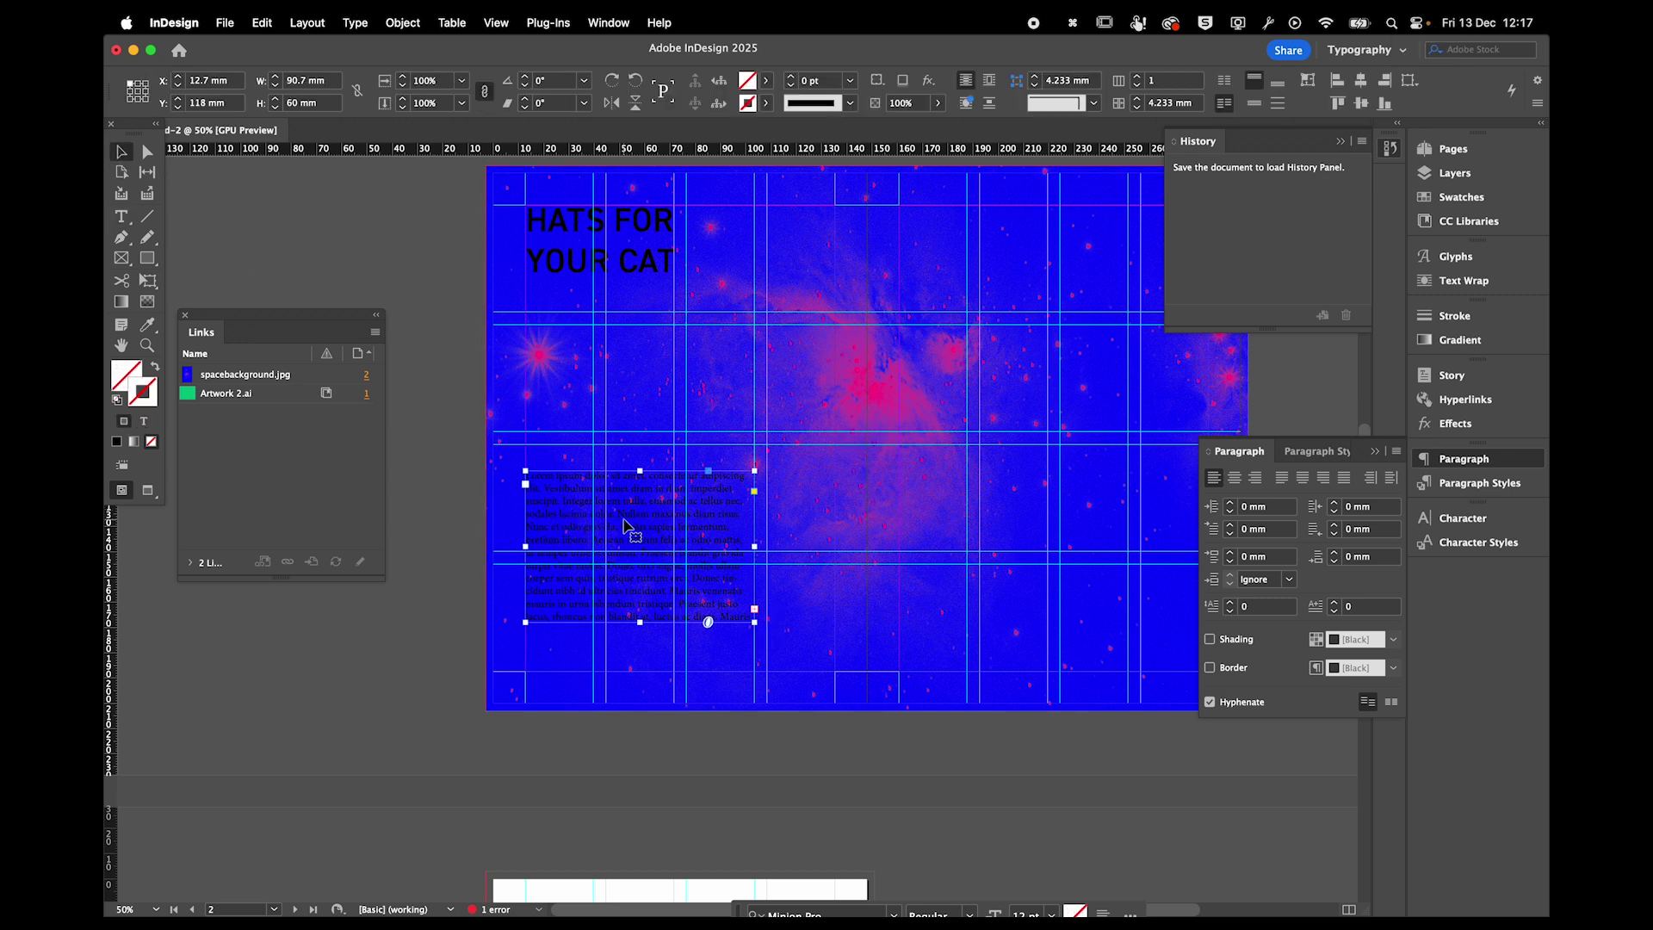
Move the body text frame up beneath the heading to the horizontal guide, at about Y 60.1 mm.
{"action": "left_click_drag", "start_coordinate": [626, 464], "coordinate": [640, 320]}
{"action": "left_click", "coordinate": [615, 272], "text": "shift"}
{"action": "left_click", "coordinate": [566, 397]}
{"action": "left_click_drag", "start_coordinate": [567, 398], "coordinate": [558, 399]}
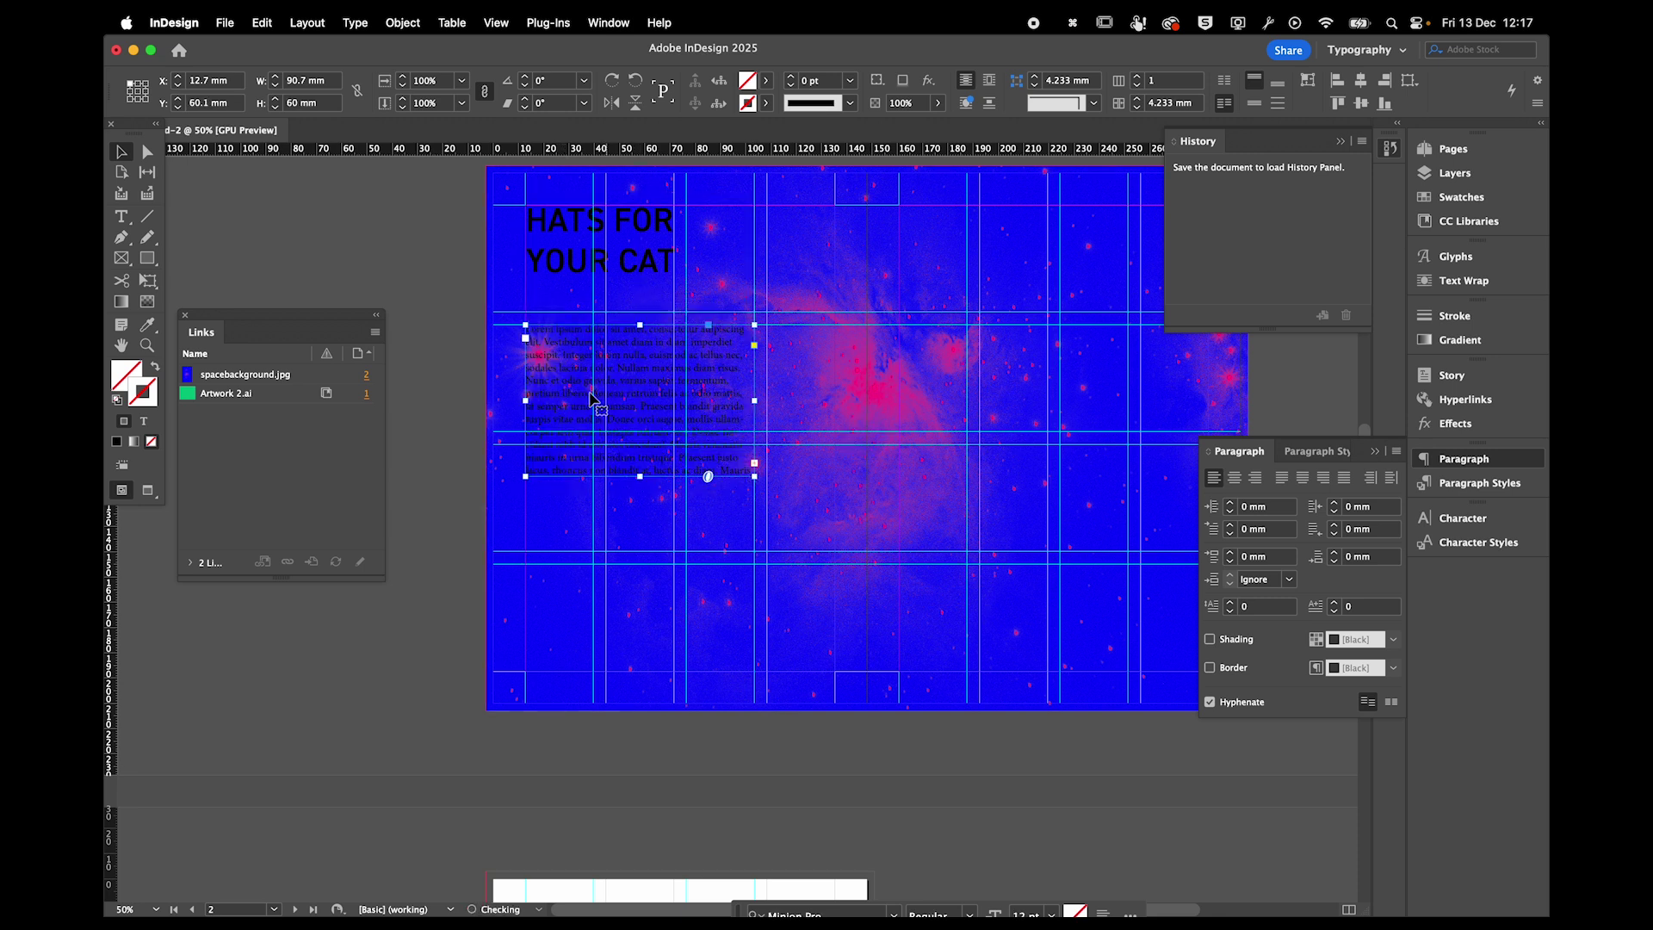
Set the body text's font to DIN Condensed Bold.
{"action": "left_click", "coordinate": [1440, 517]}
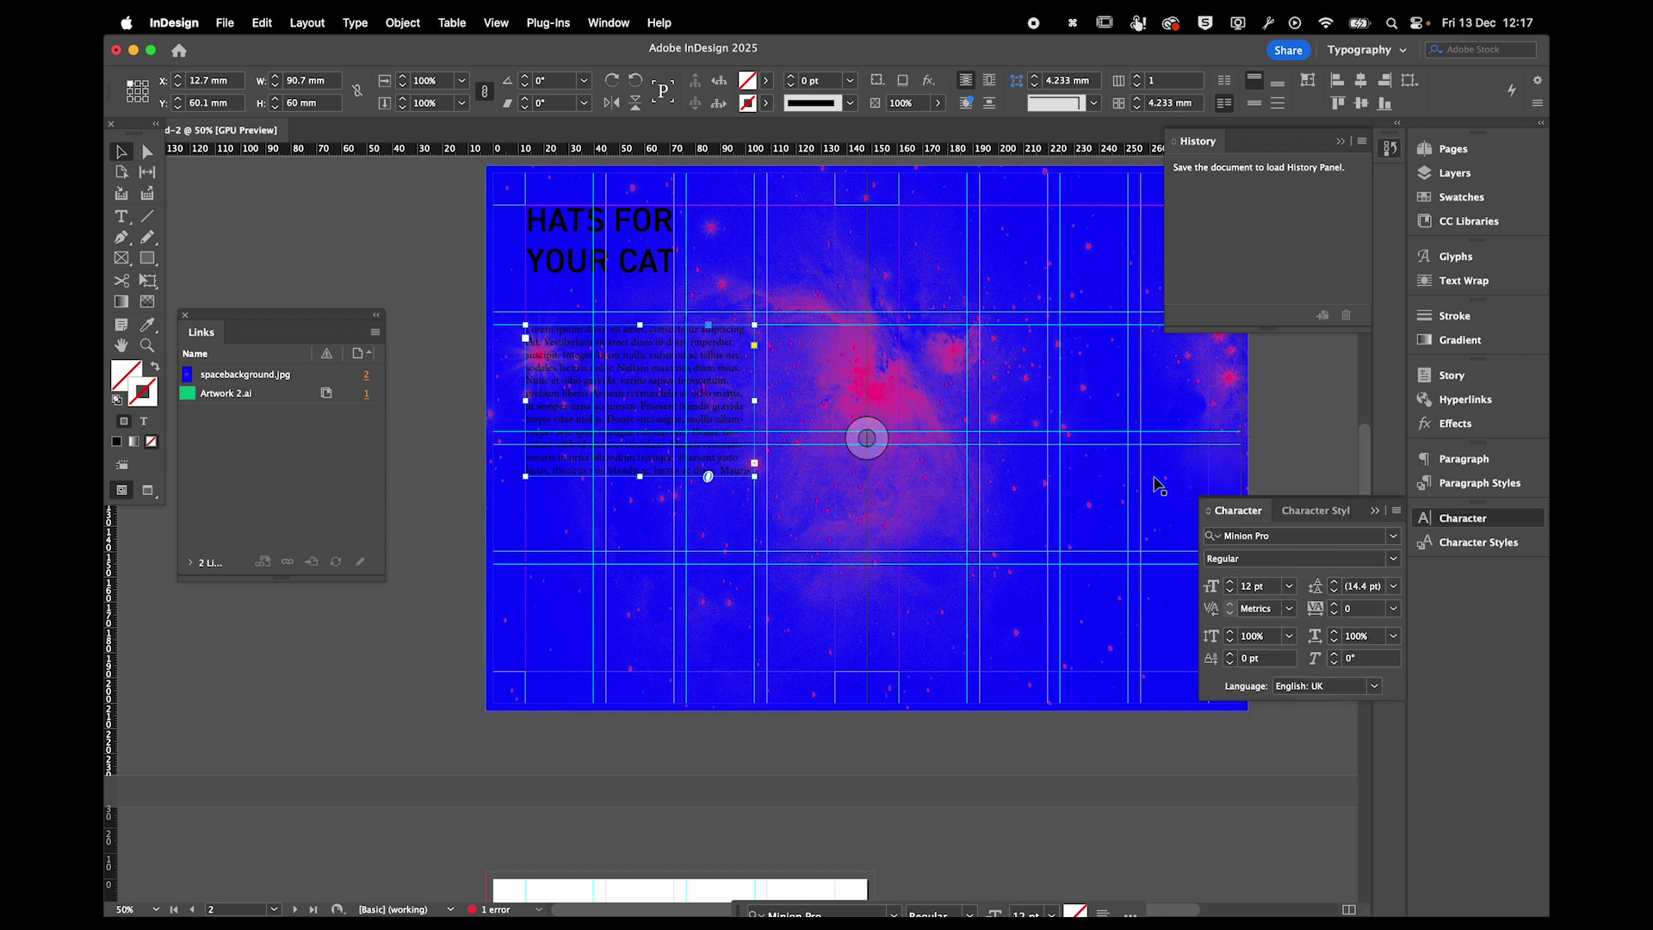
{"action": "left_click", "coordinate": [1240, 536]}
{"action": "type", "text": "din"}
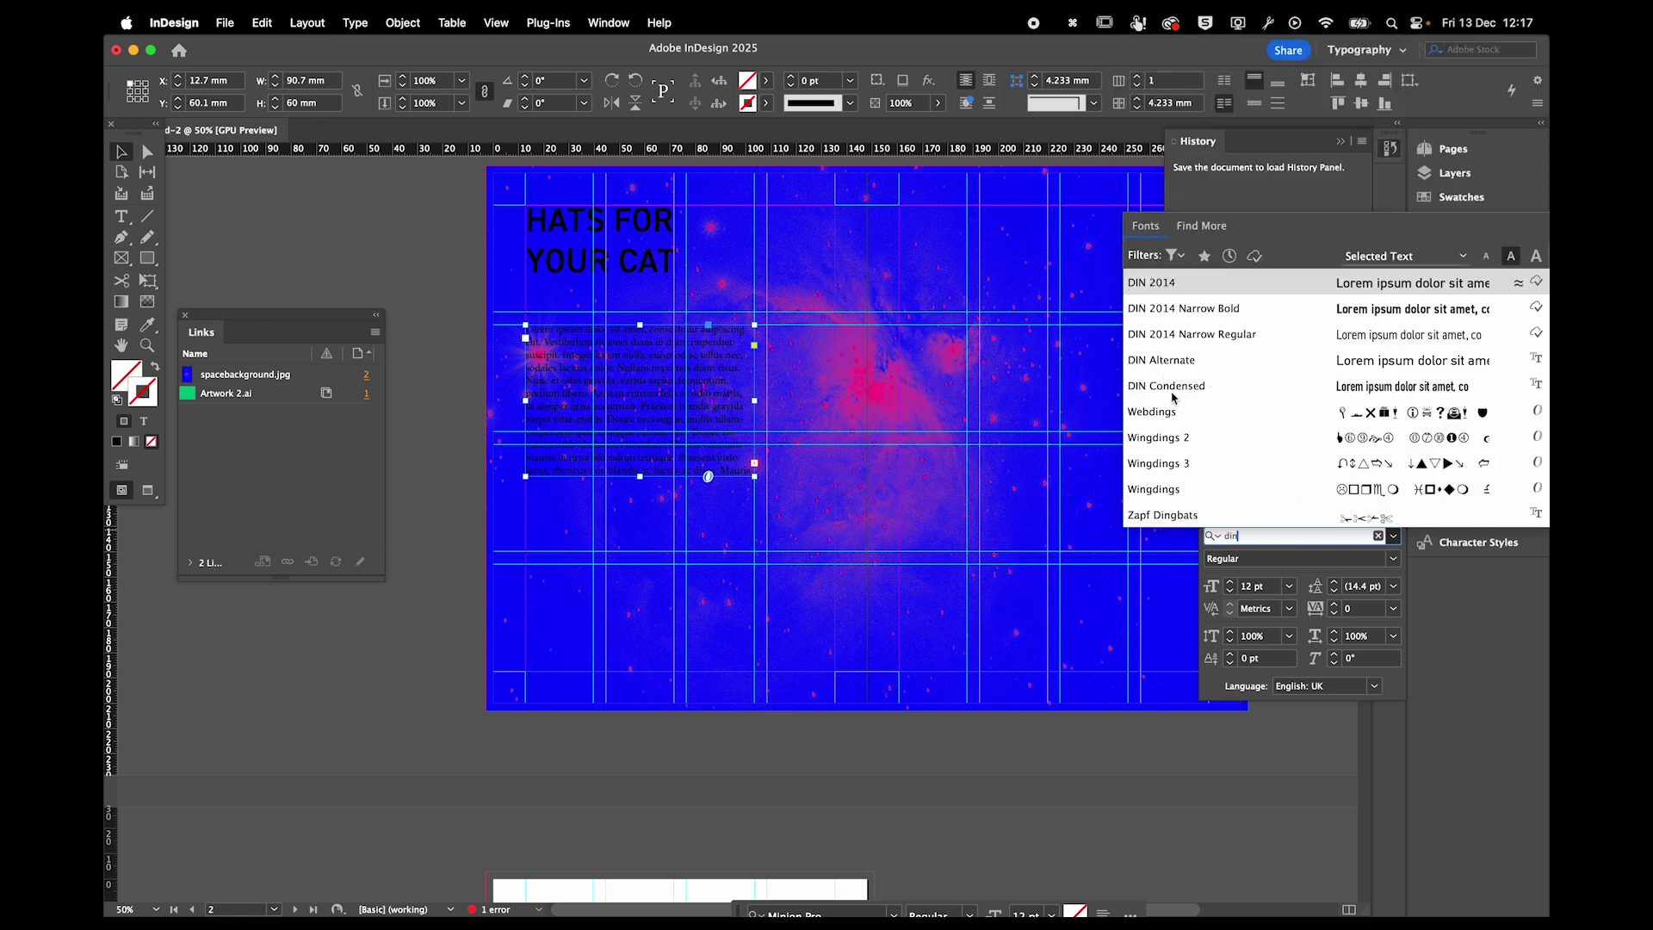
{"action": "key", "text": "Up"}
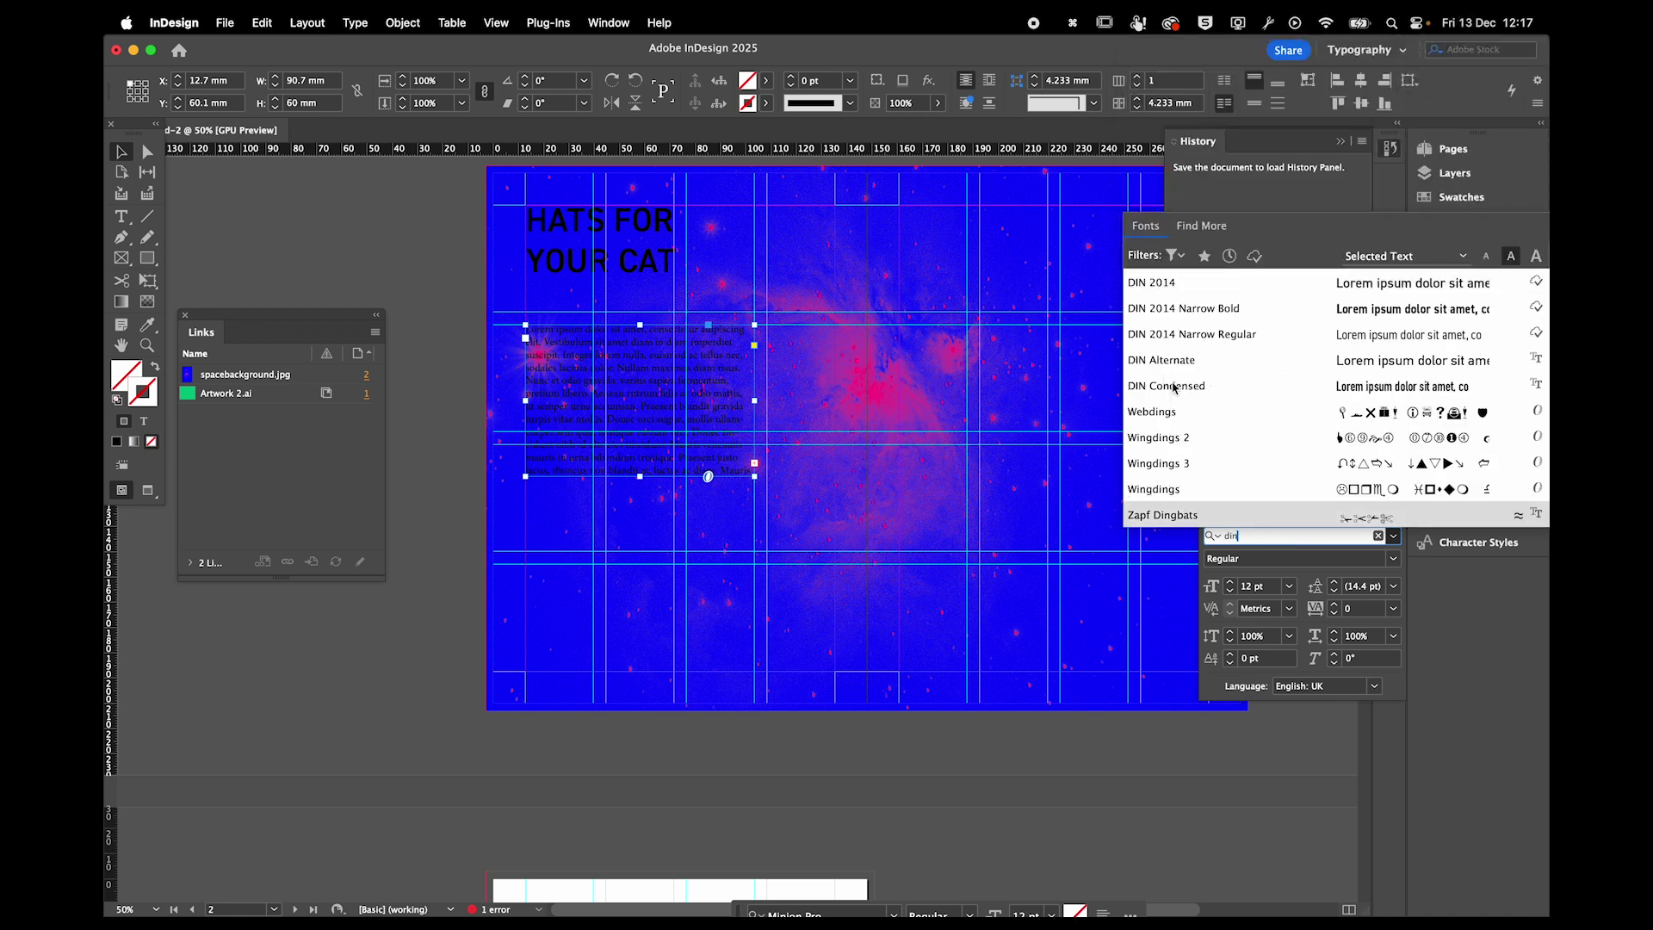
{"action": "left_click", "coordinate": [1177, 390]}
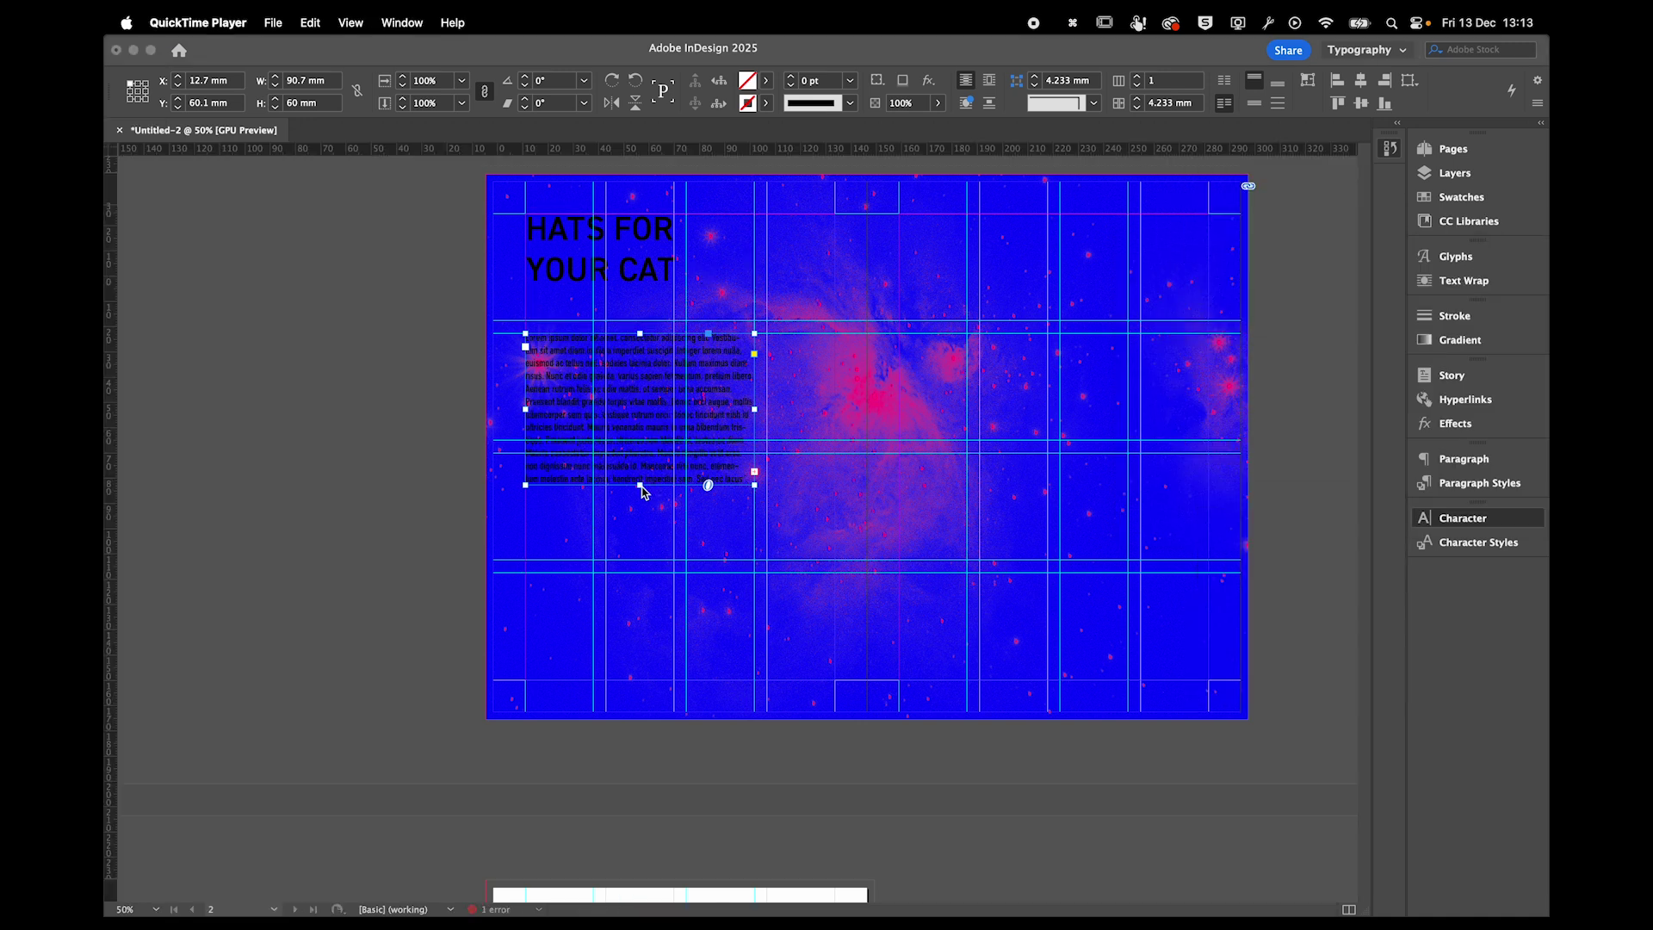
Increase the body text size to 14 pt and extend its frame downward to a height of about 89.8 mm.
{"action": "left_click", "coordinate": [644, 491]}
{"action": "scroll", "coordinate": [642, 491], "scroll_direction": "up", "scroll_amount": 2}
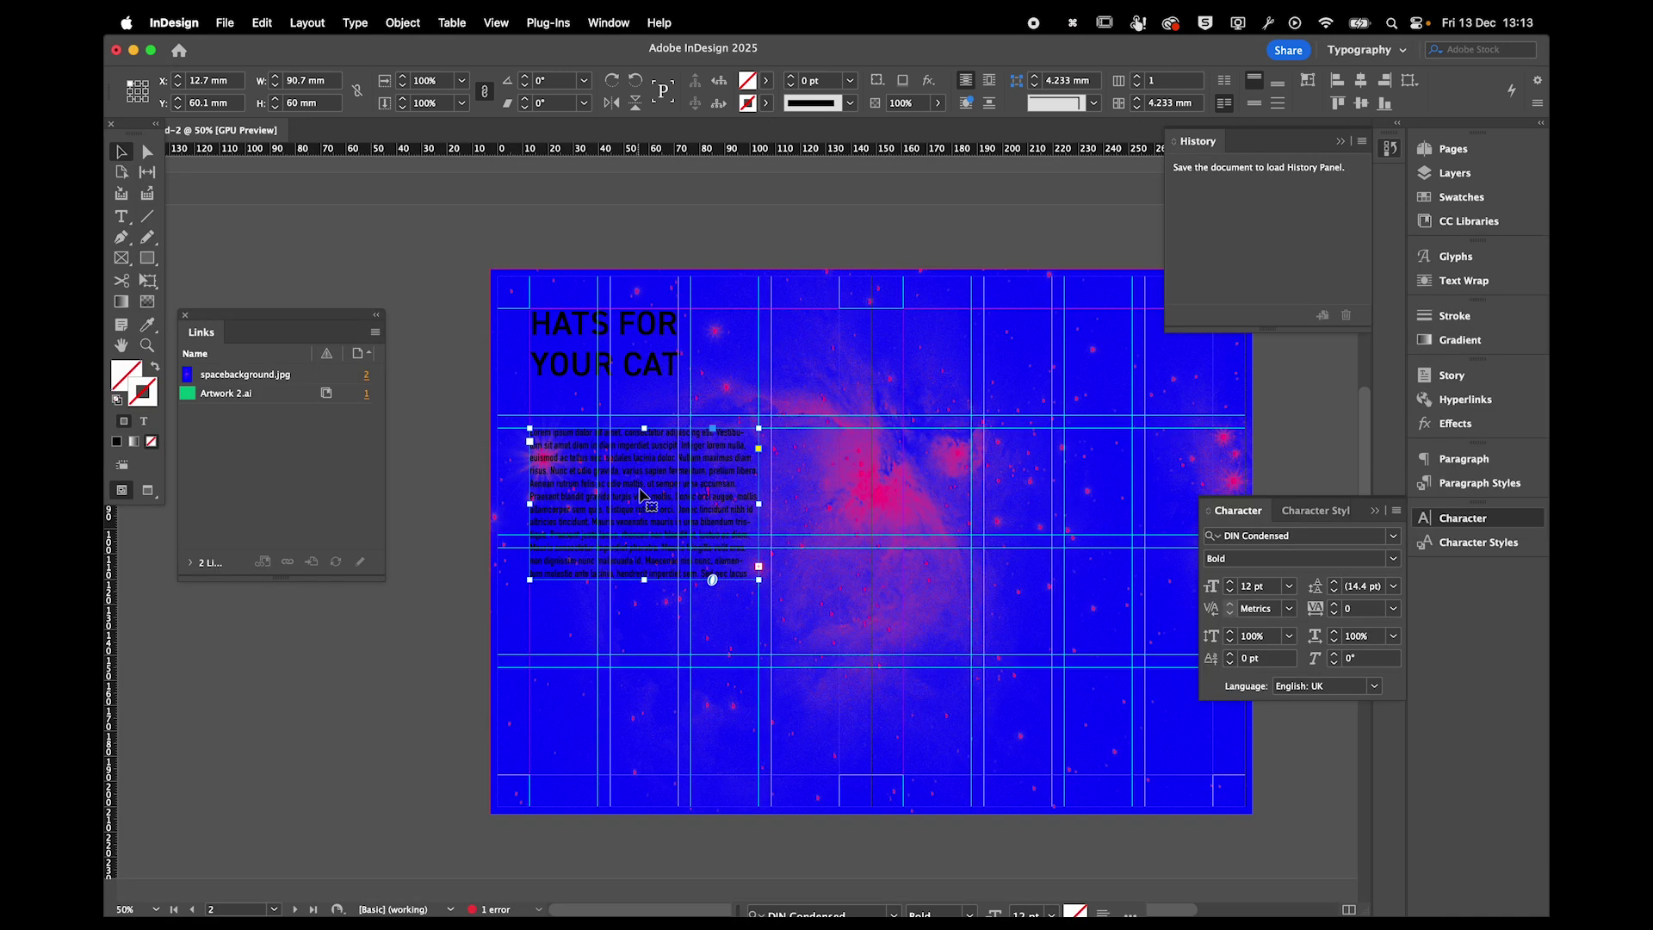
{"action": "left_click", "coordinate": [1231, 583]}
{"action": "left_click", "coordinate": [1231, 582]}
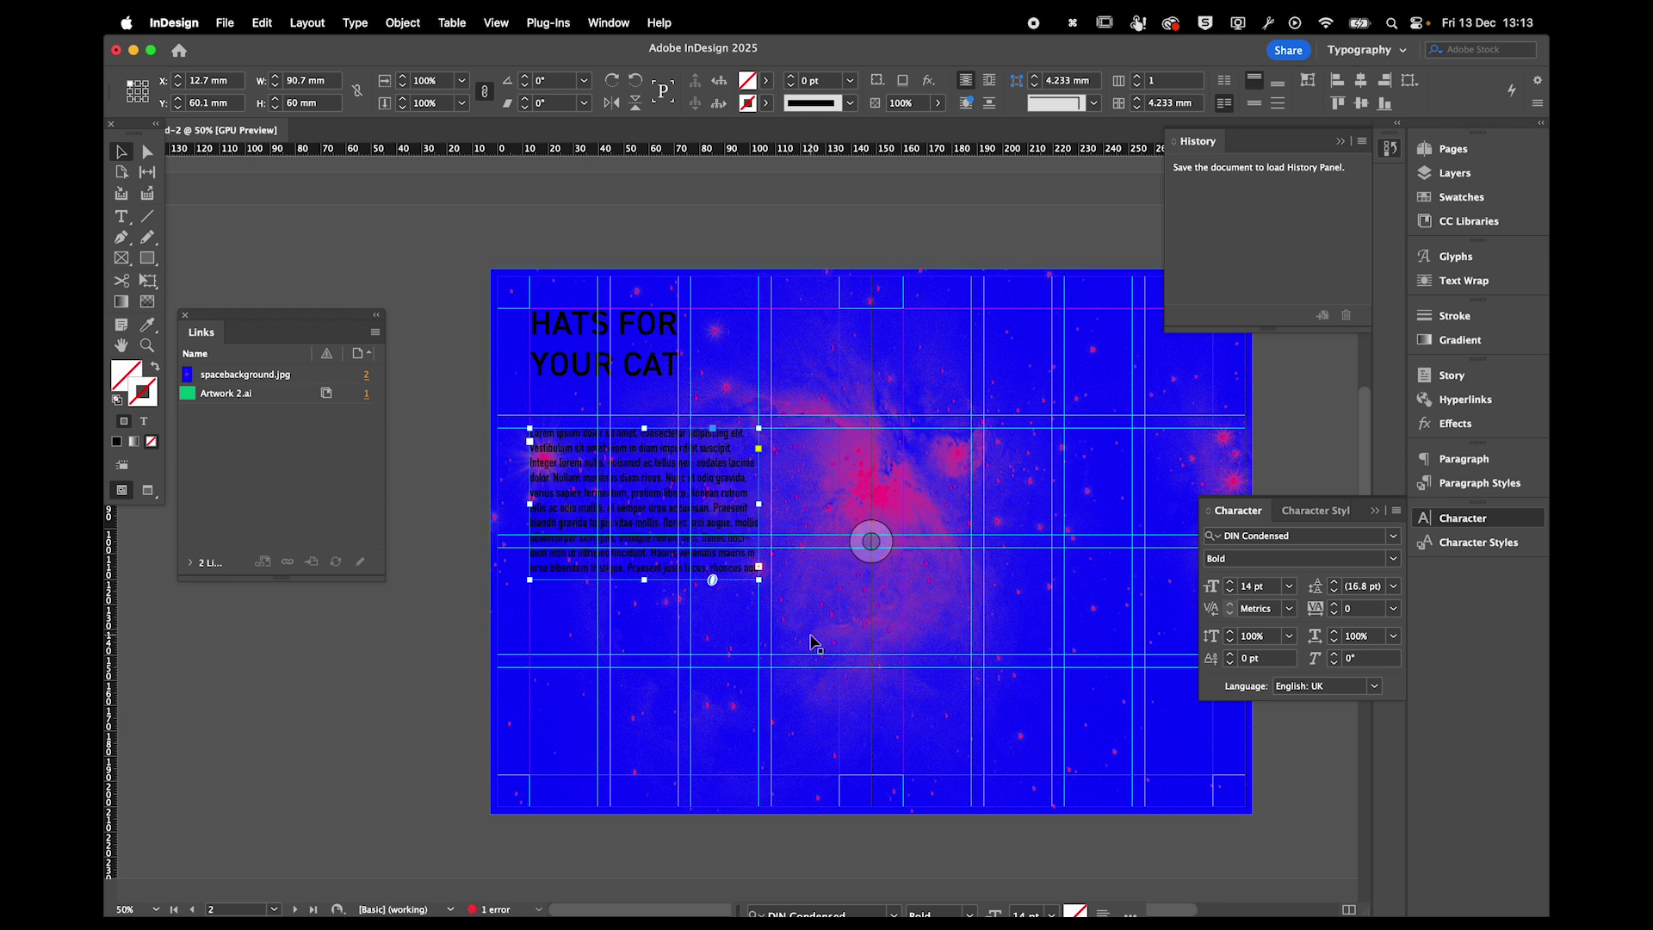
{"action": "left_click_drag", "start_coordinate": [644, 579], "coordinate": [646, 654]}
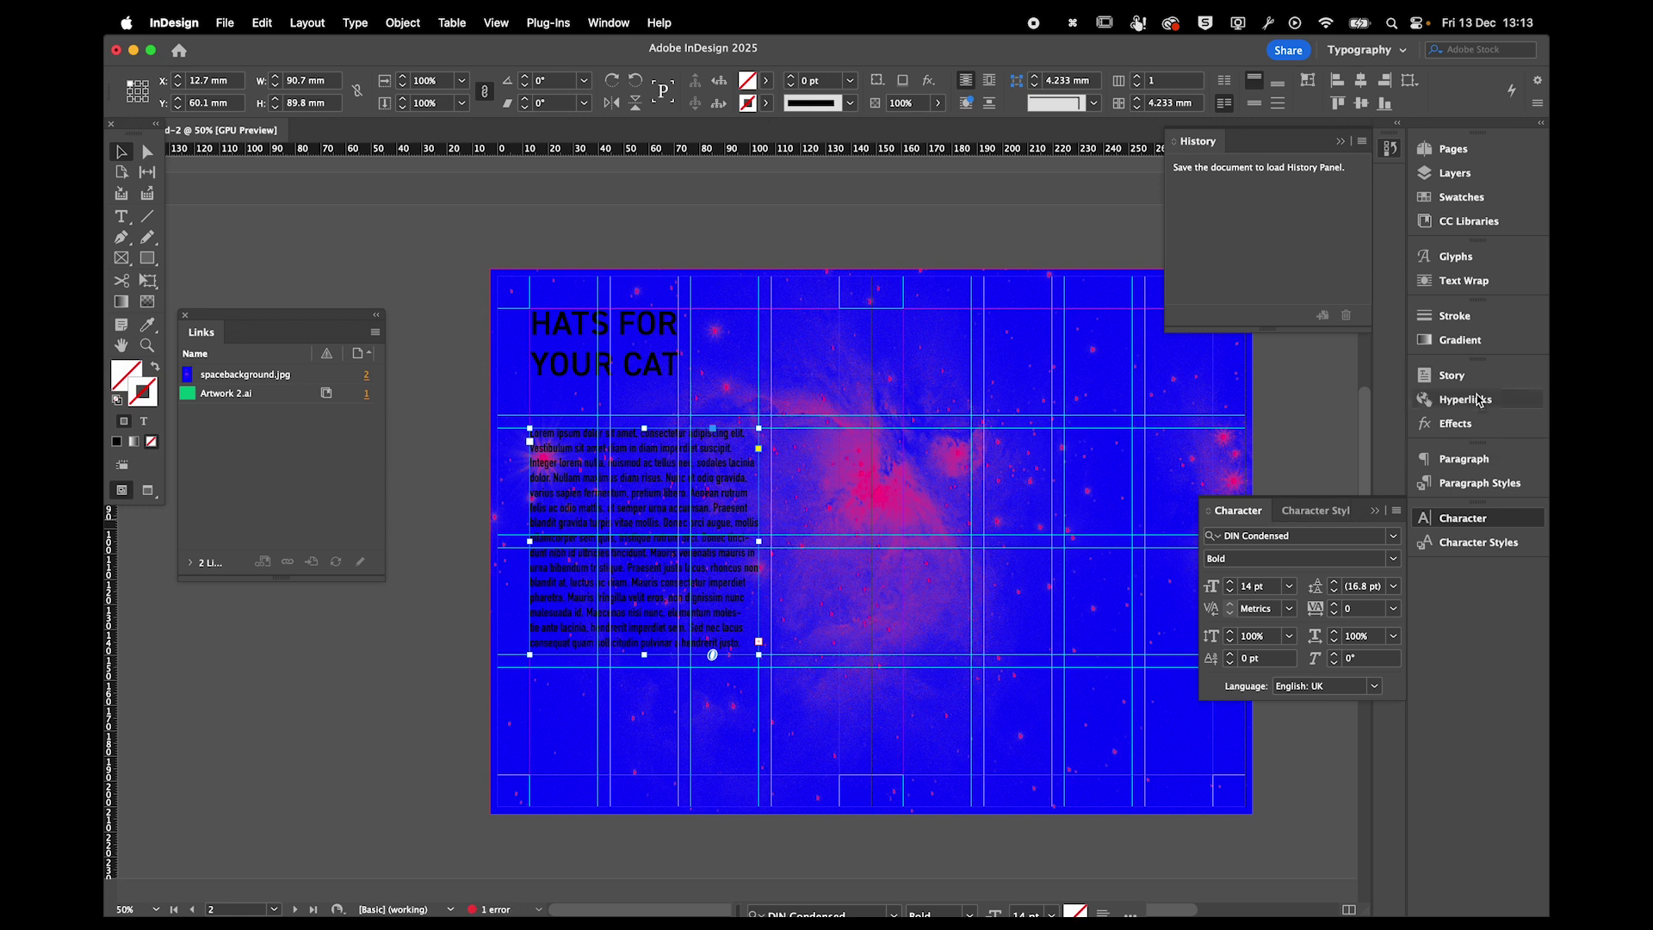
Open the pink Artwork 1 colour from the CATHAT BRAND library for editing in Illustrator.
{"action": "left_click", "coordinate": [1459, 220]}
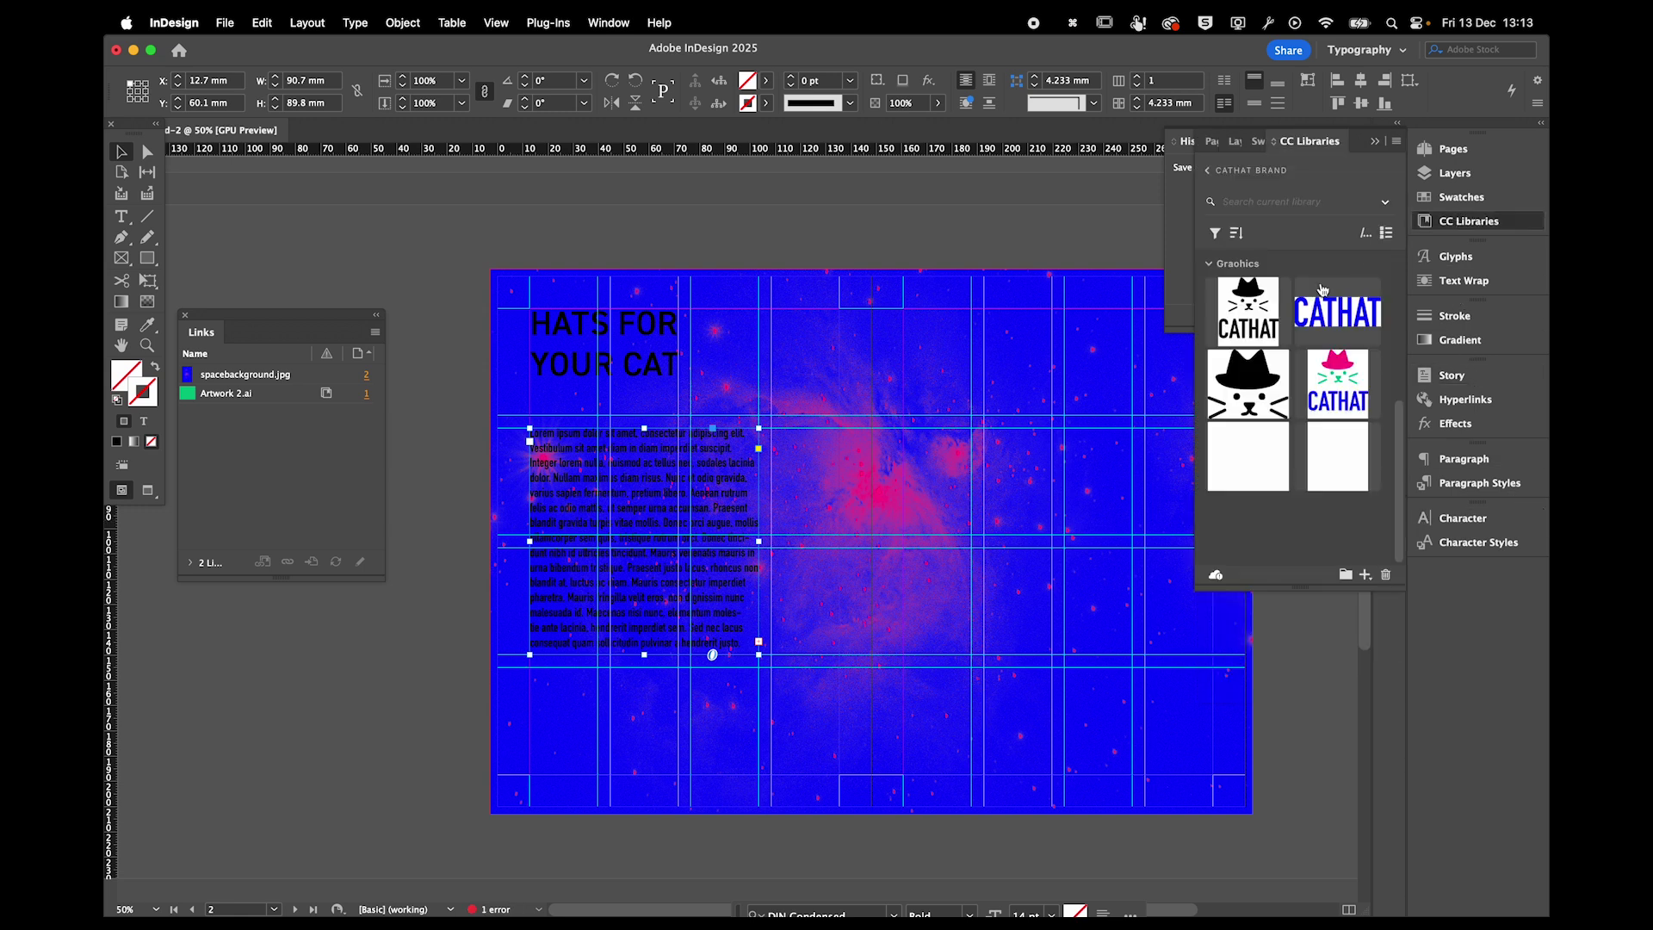
{"action": "scroll", "coordinate": [1303, 370], "scroll_direction": "up", "scroll_amount": 5}
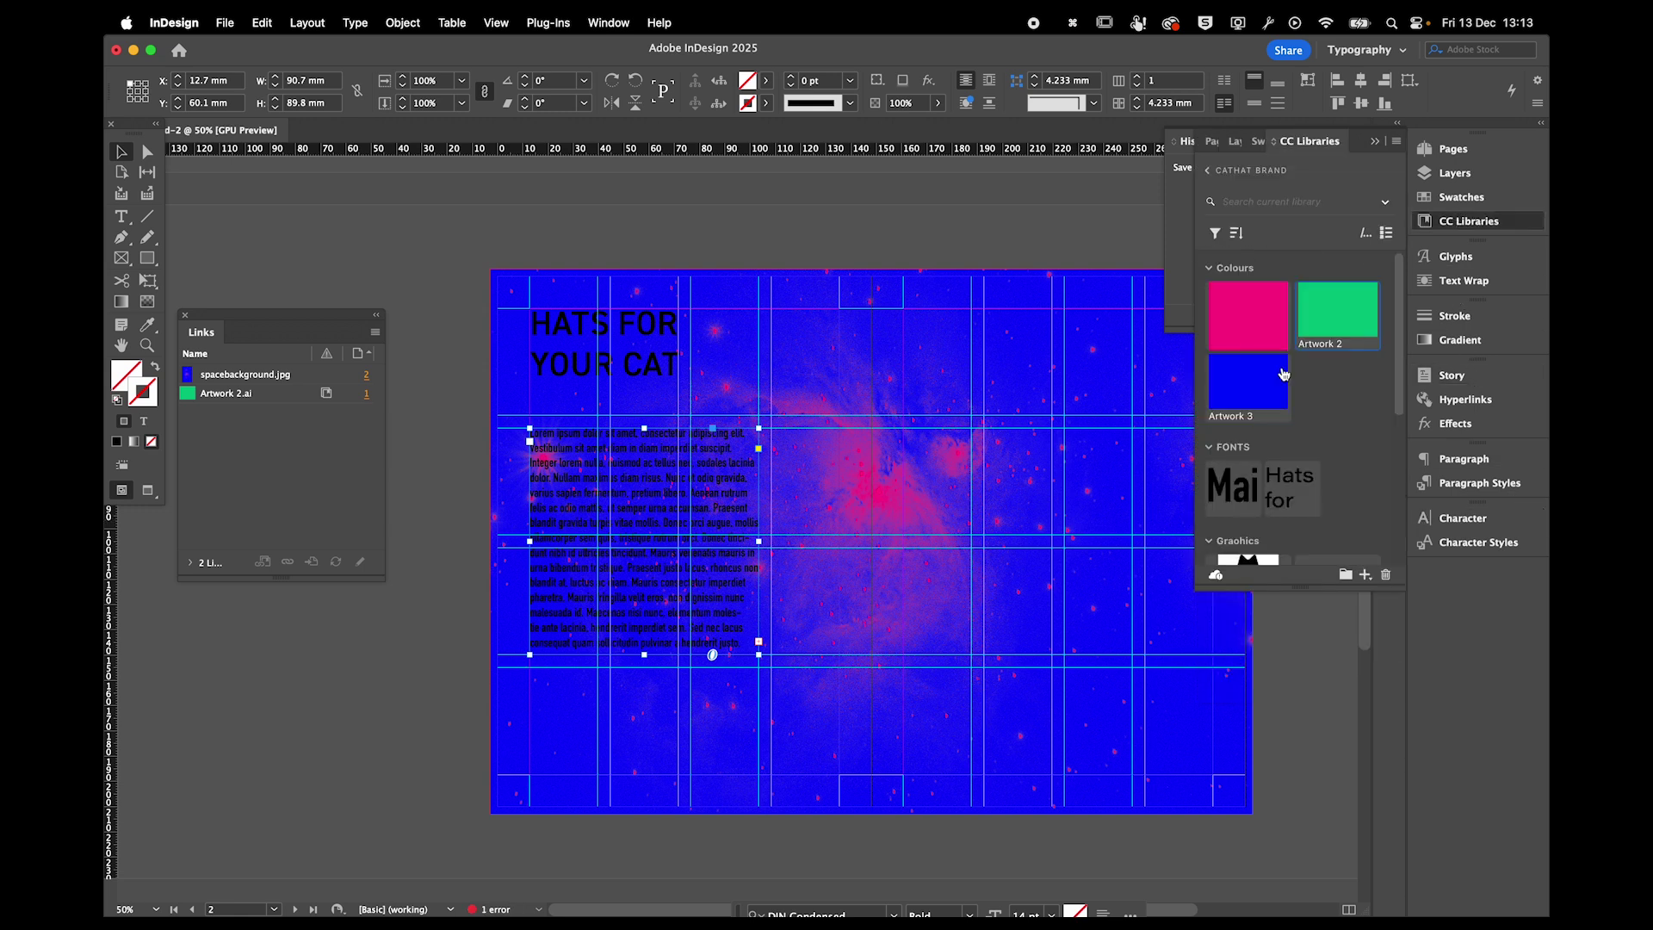
{"action": "double_click", "coordinate": [1237, 332]}
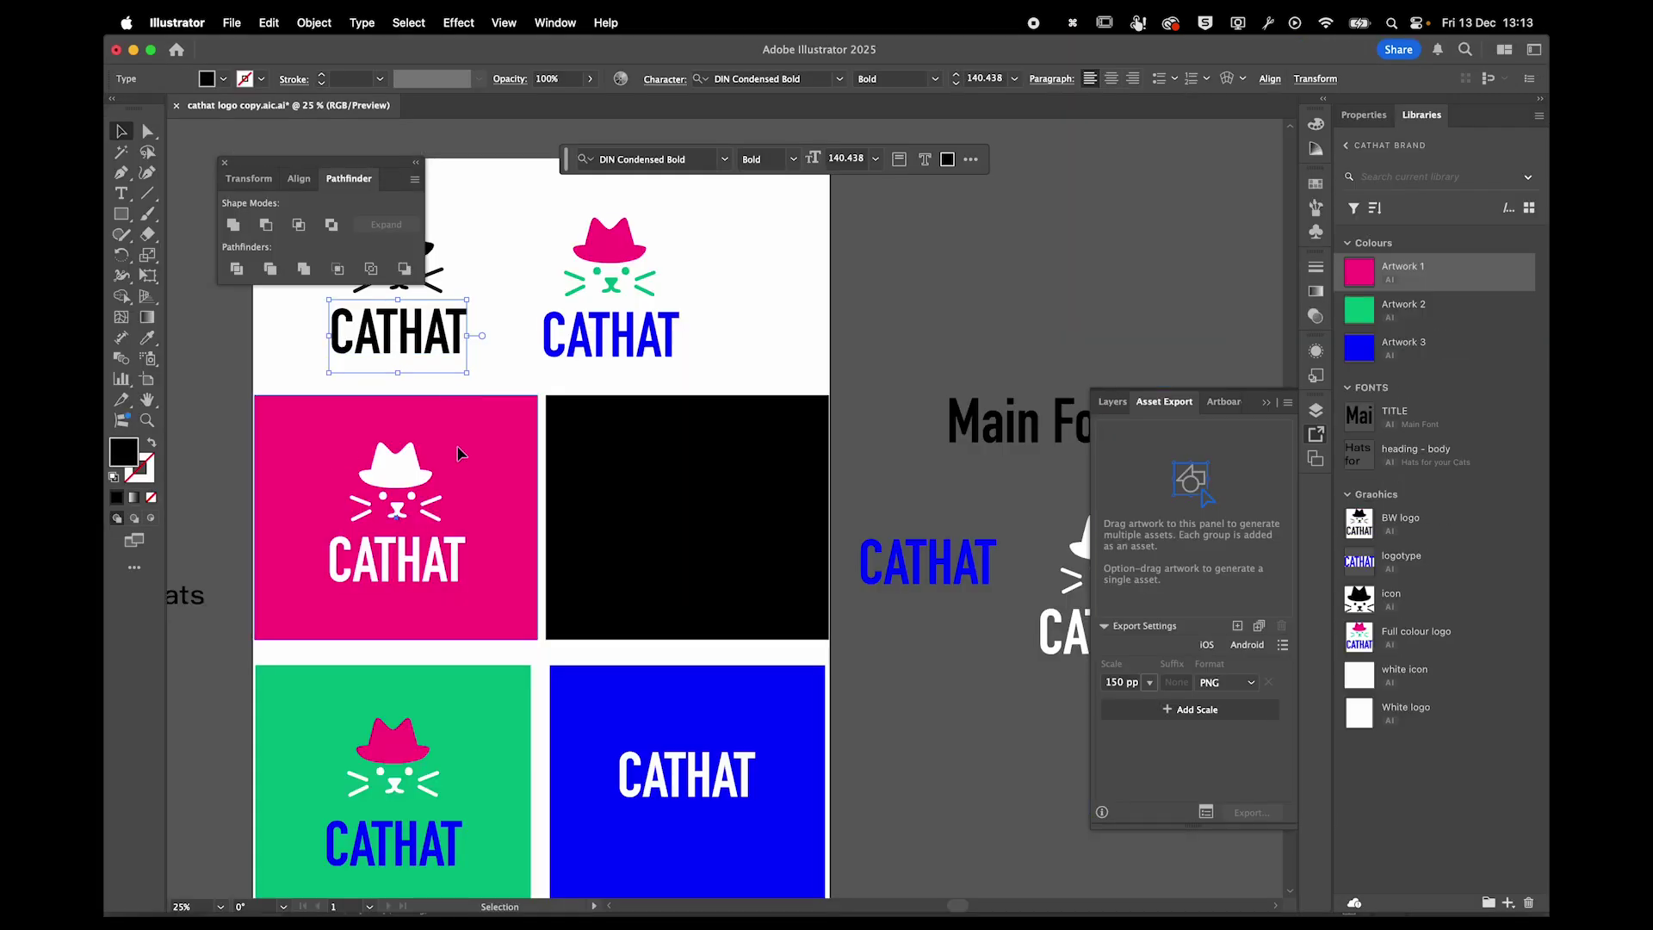
{"action": "left_click", "coordinate": [457, 457]}
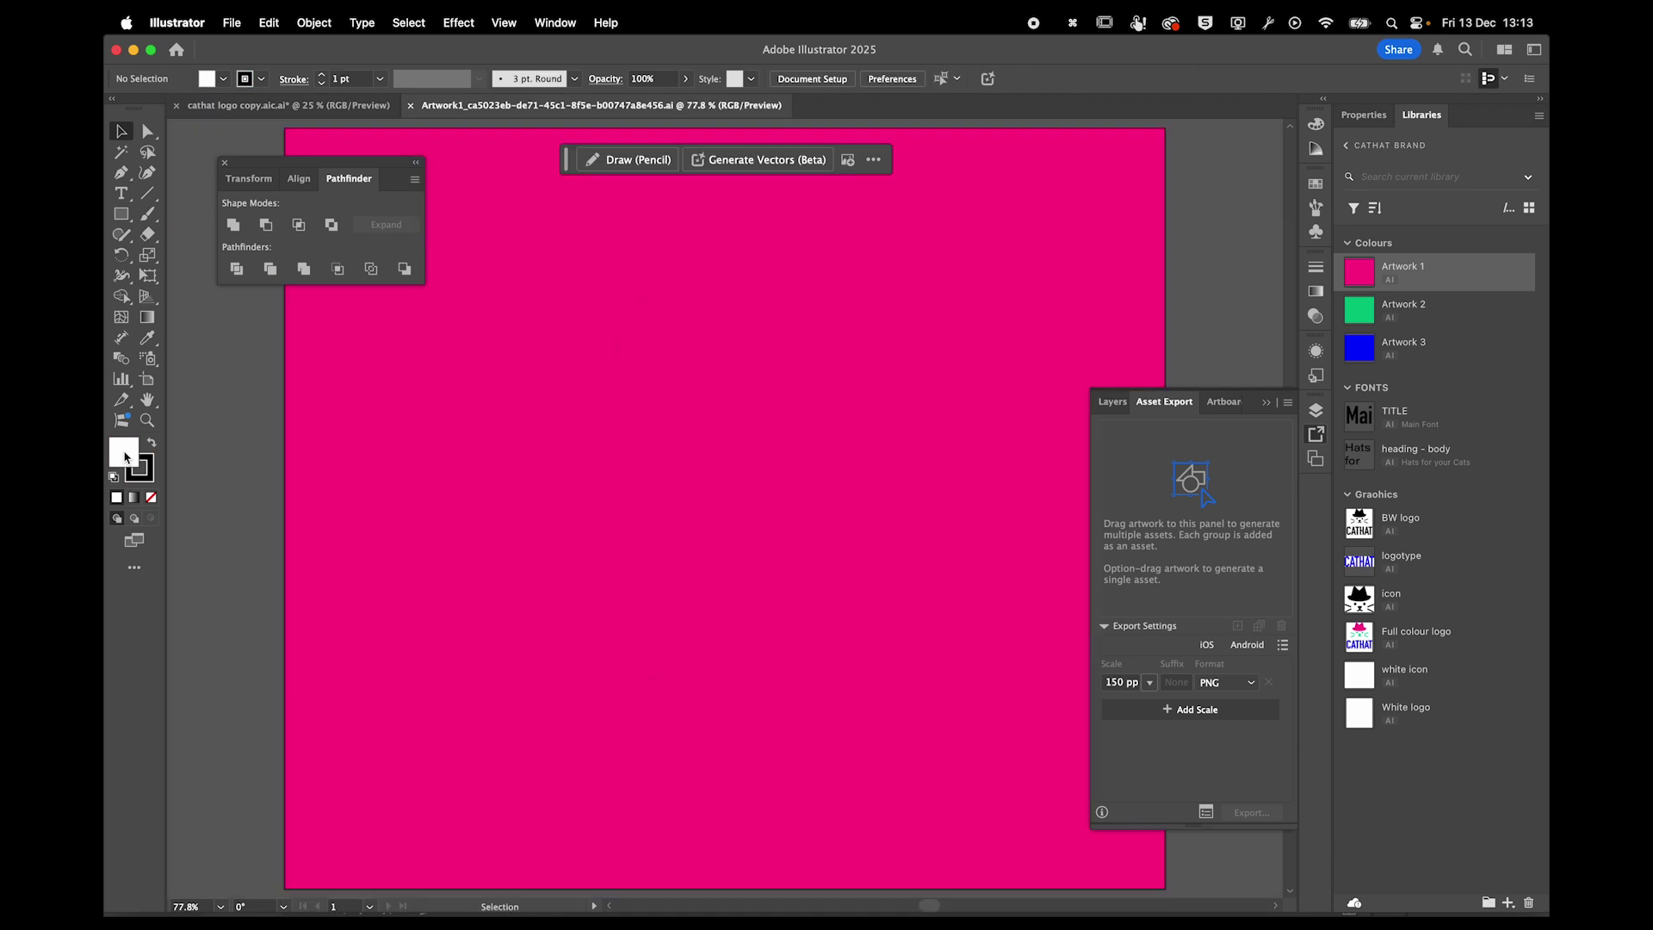
{"action": "double_click", "coordinate": [124, 452]}
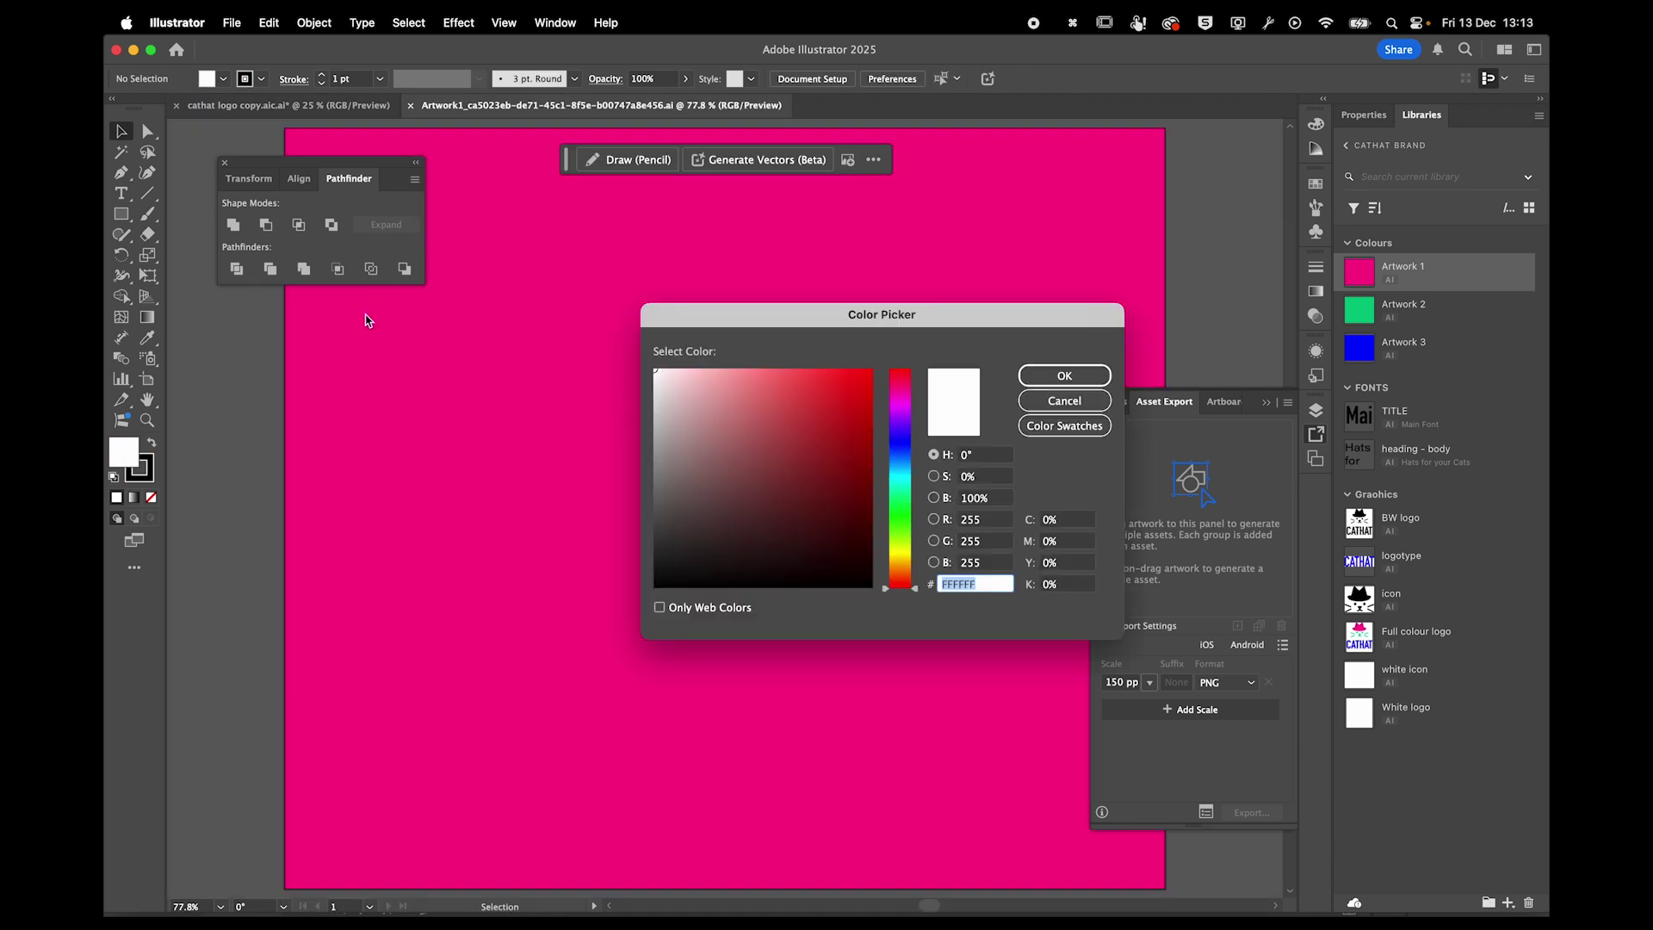
{"action": "left_click", "coordinate": [1064, 400]}
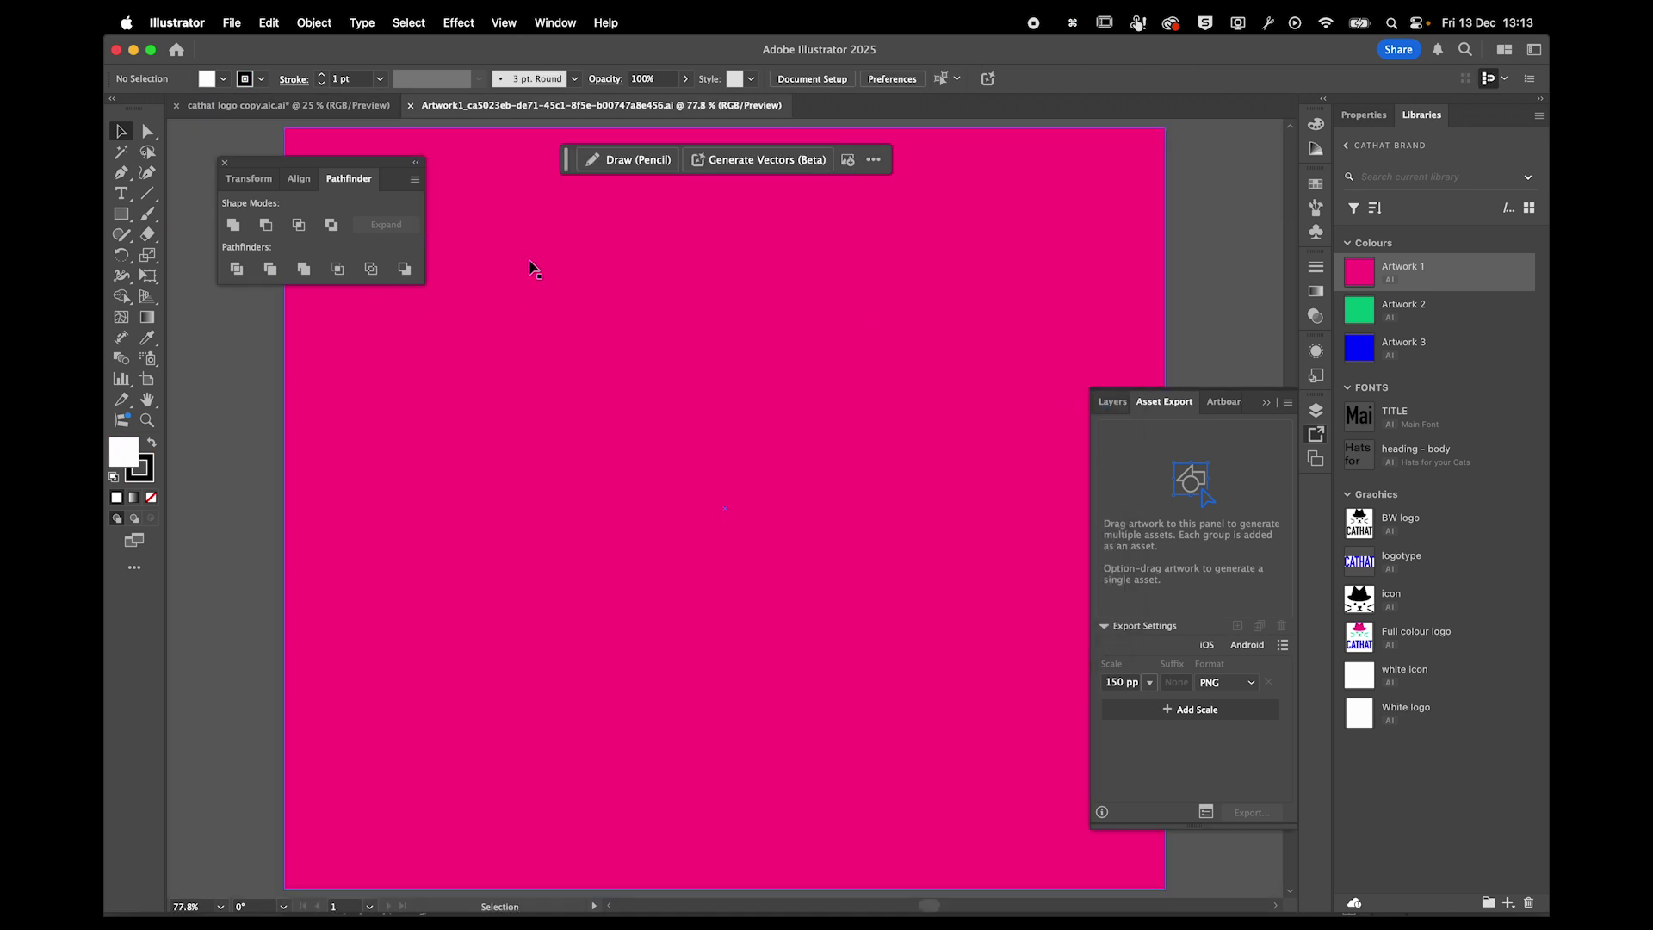
{"action": "left_click", "coordinate": [412, 106]}
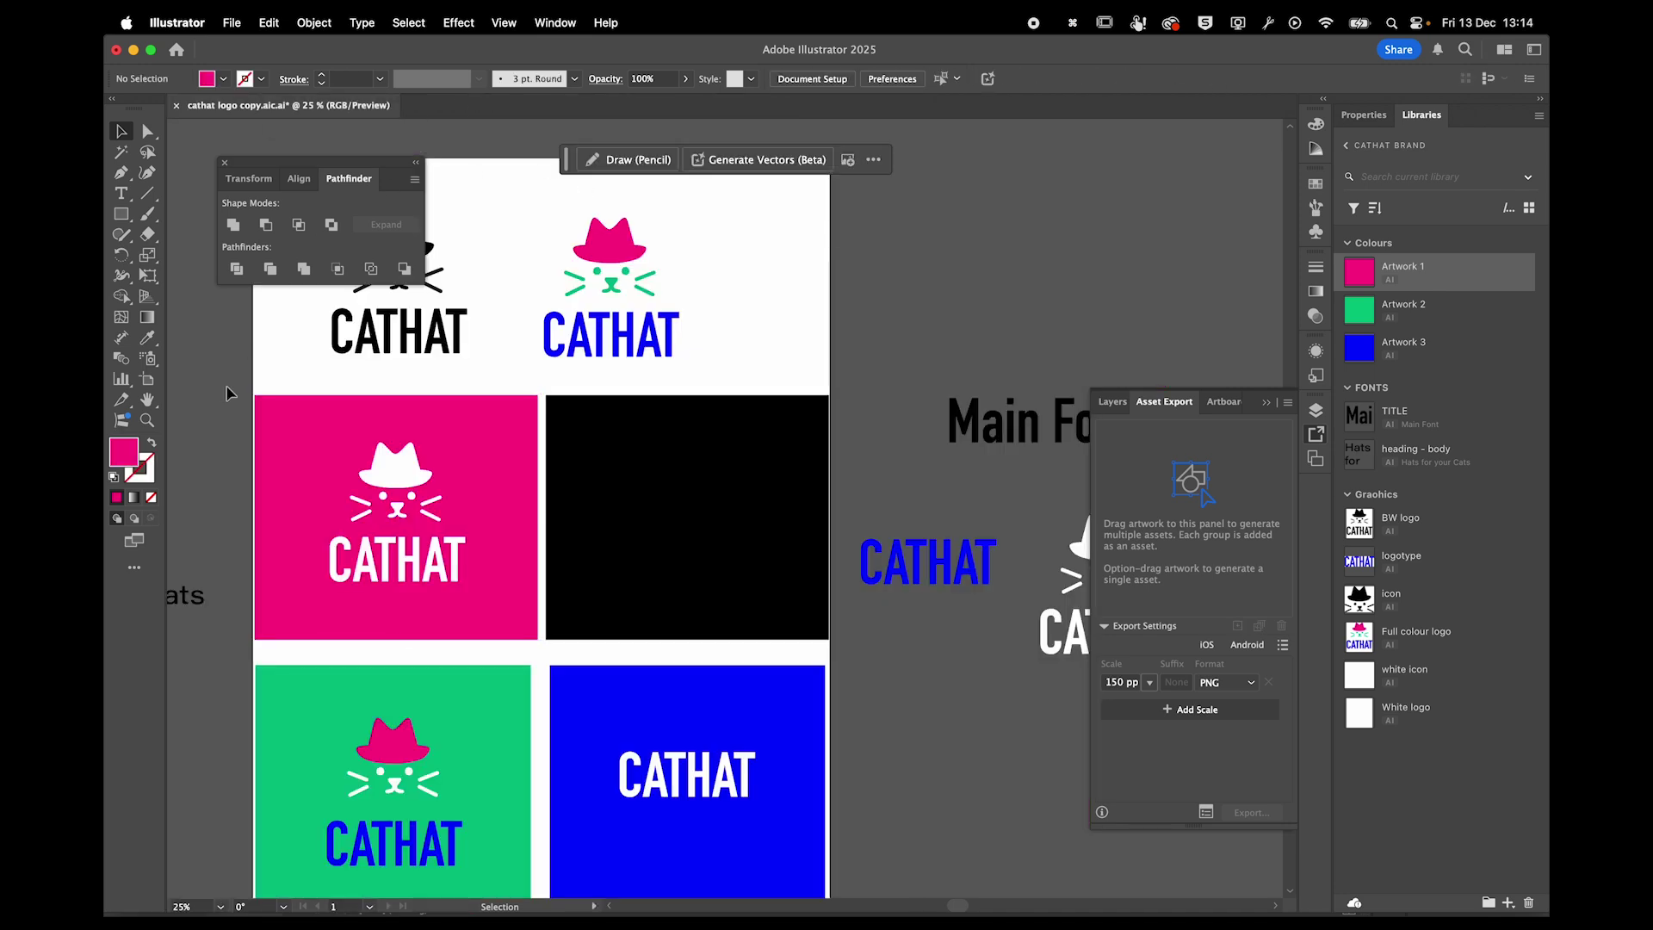
Copy the hex code FF0086 from the fill colour of the pink rectangle in the cathat logo document.
{"action": "double_click", "coordinate": [122, 457]}
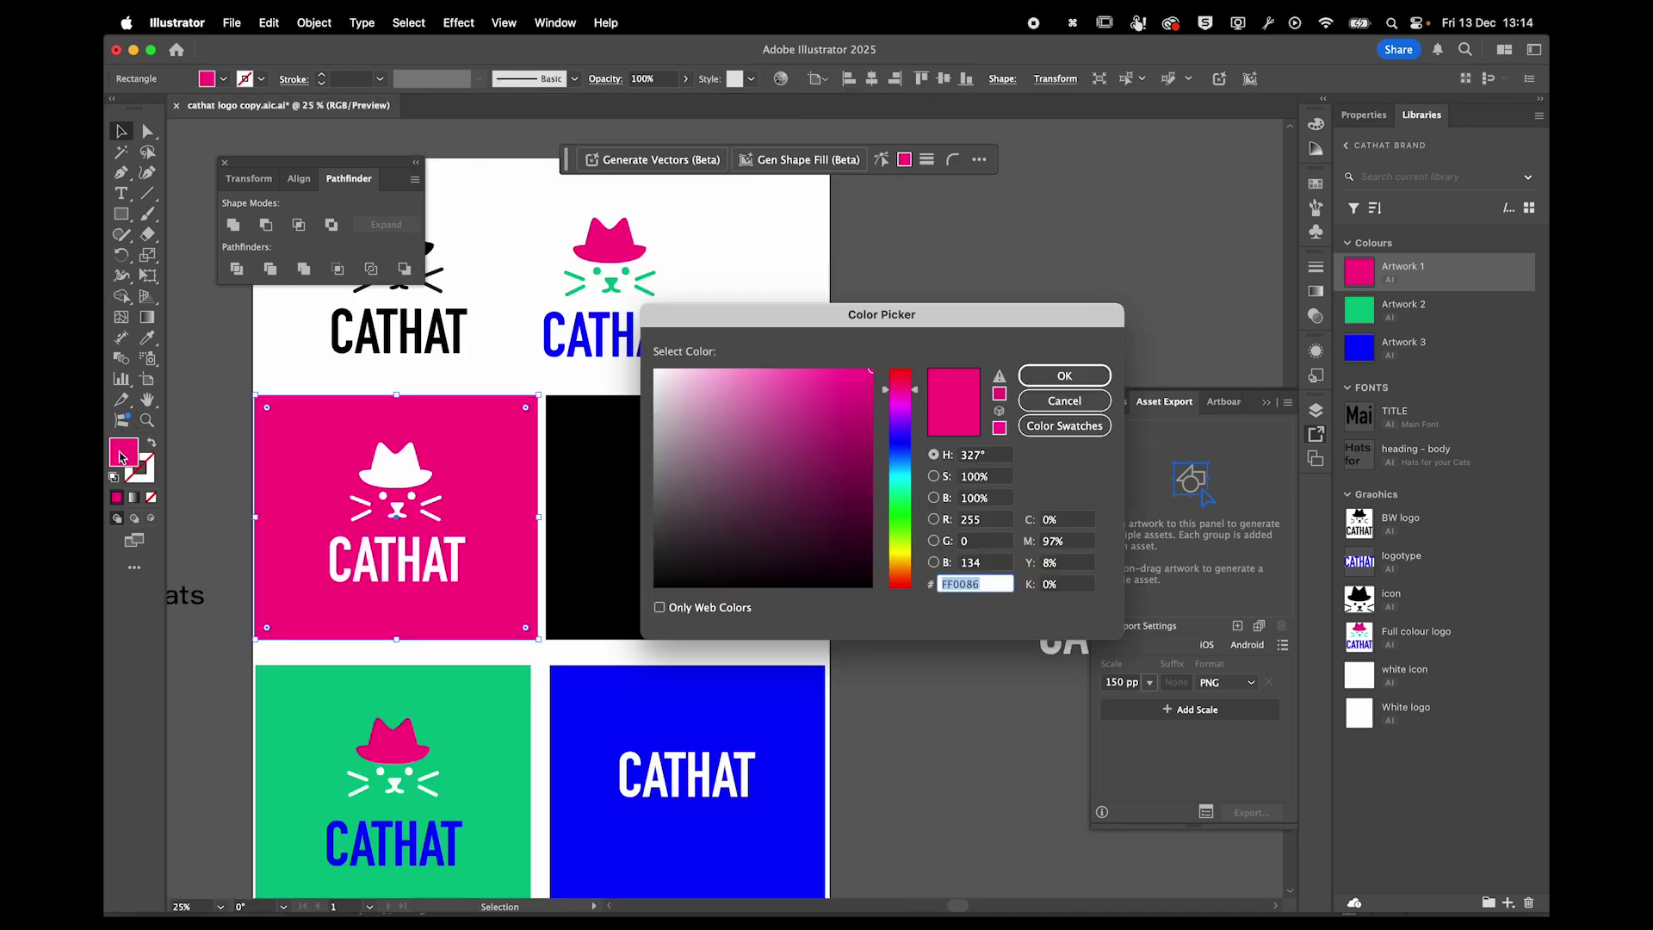
{"action": "key", "text": "super+c"}
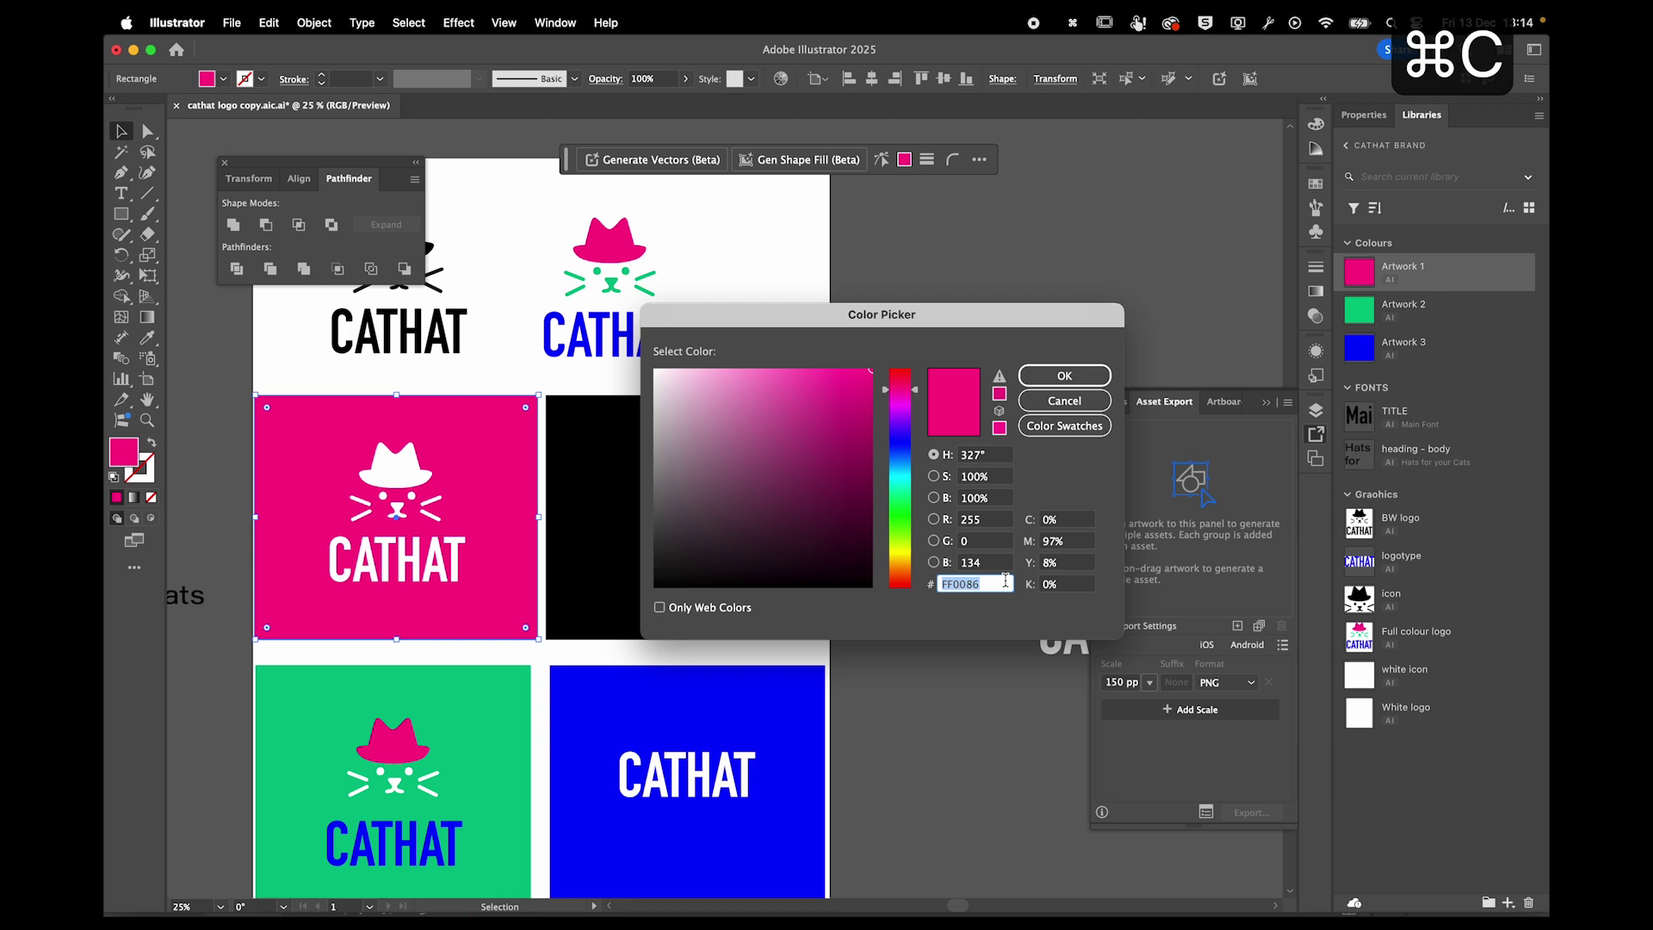
Switch to InDesign and fill the body text frame with white (ffffff).
{"action": "key", "text": "super+Tab"}
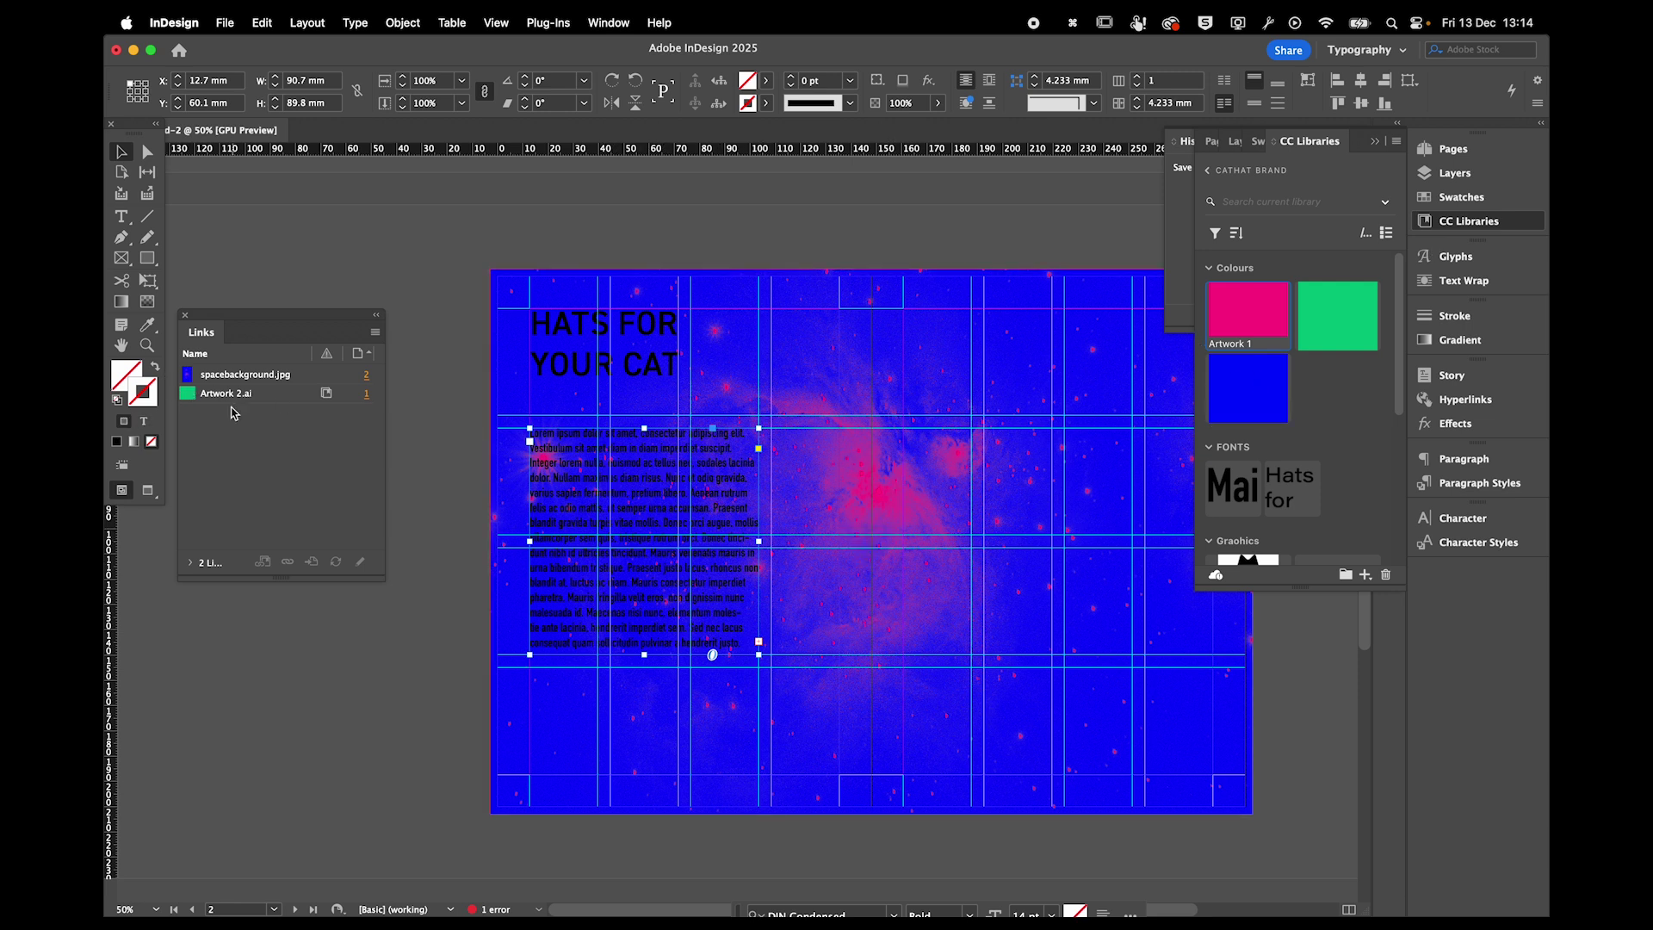
{"action": "double_click", "coordinate": [121, 379]}
{"action": "left_click", "coordinate": [747, 445]}
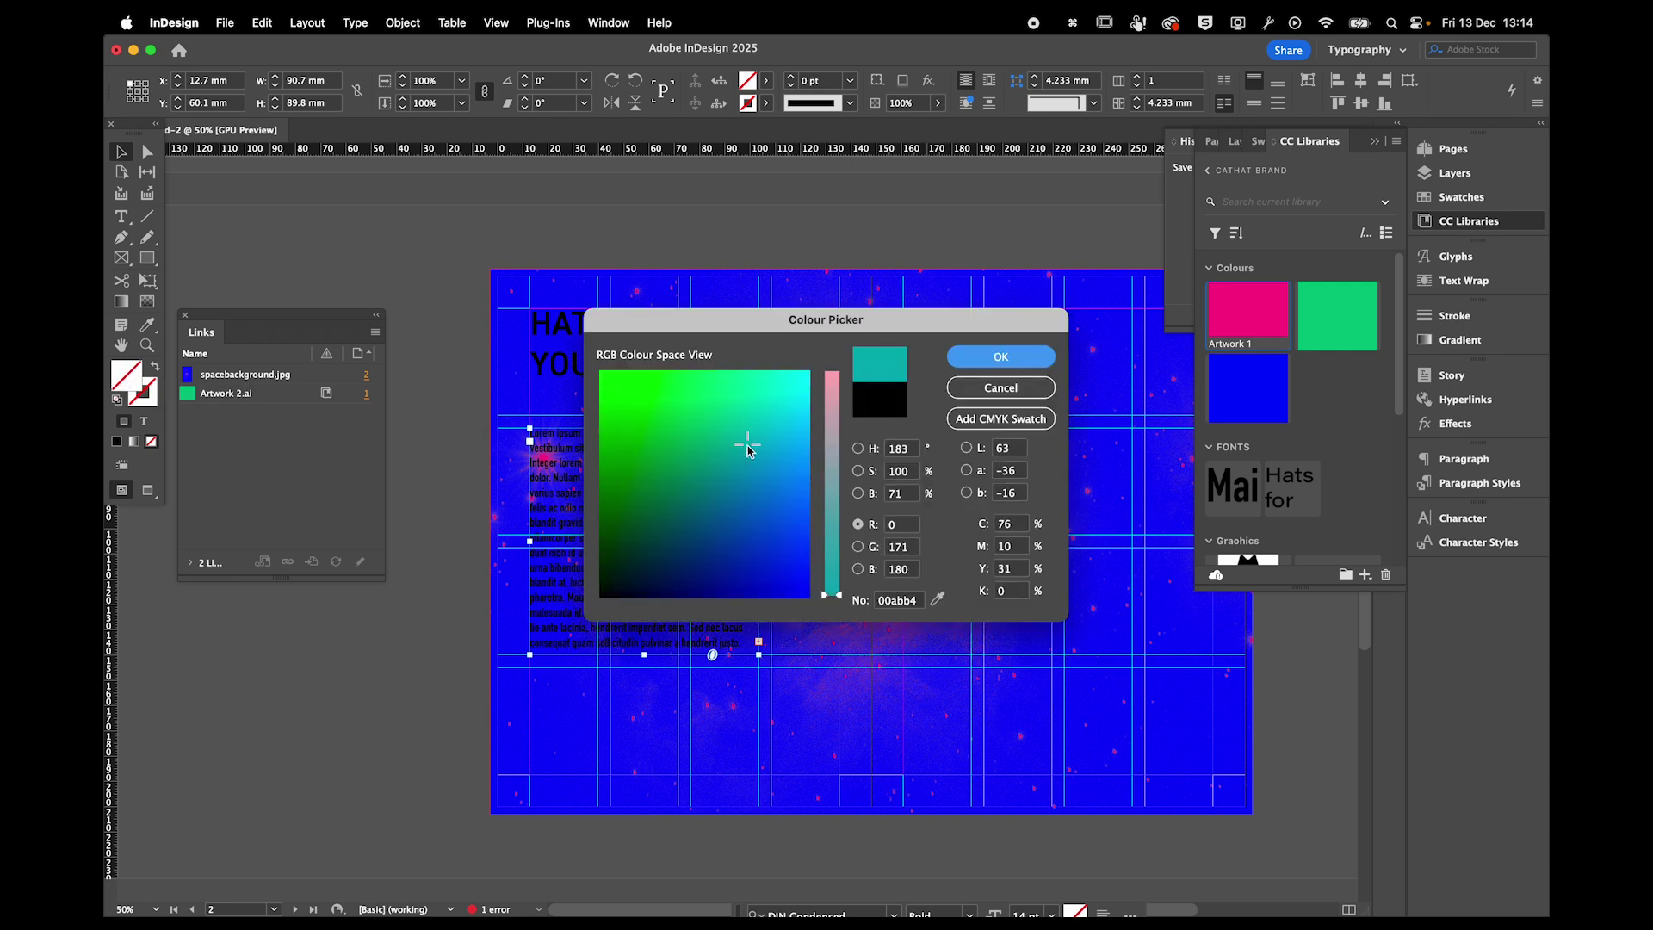
{"action": "left_click_drag", "start_coordinate": [832, 422], "coordinate": [847, 337]}
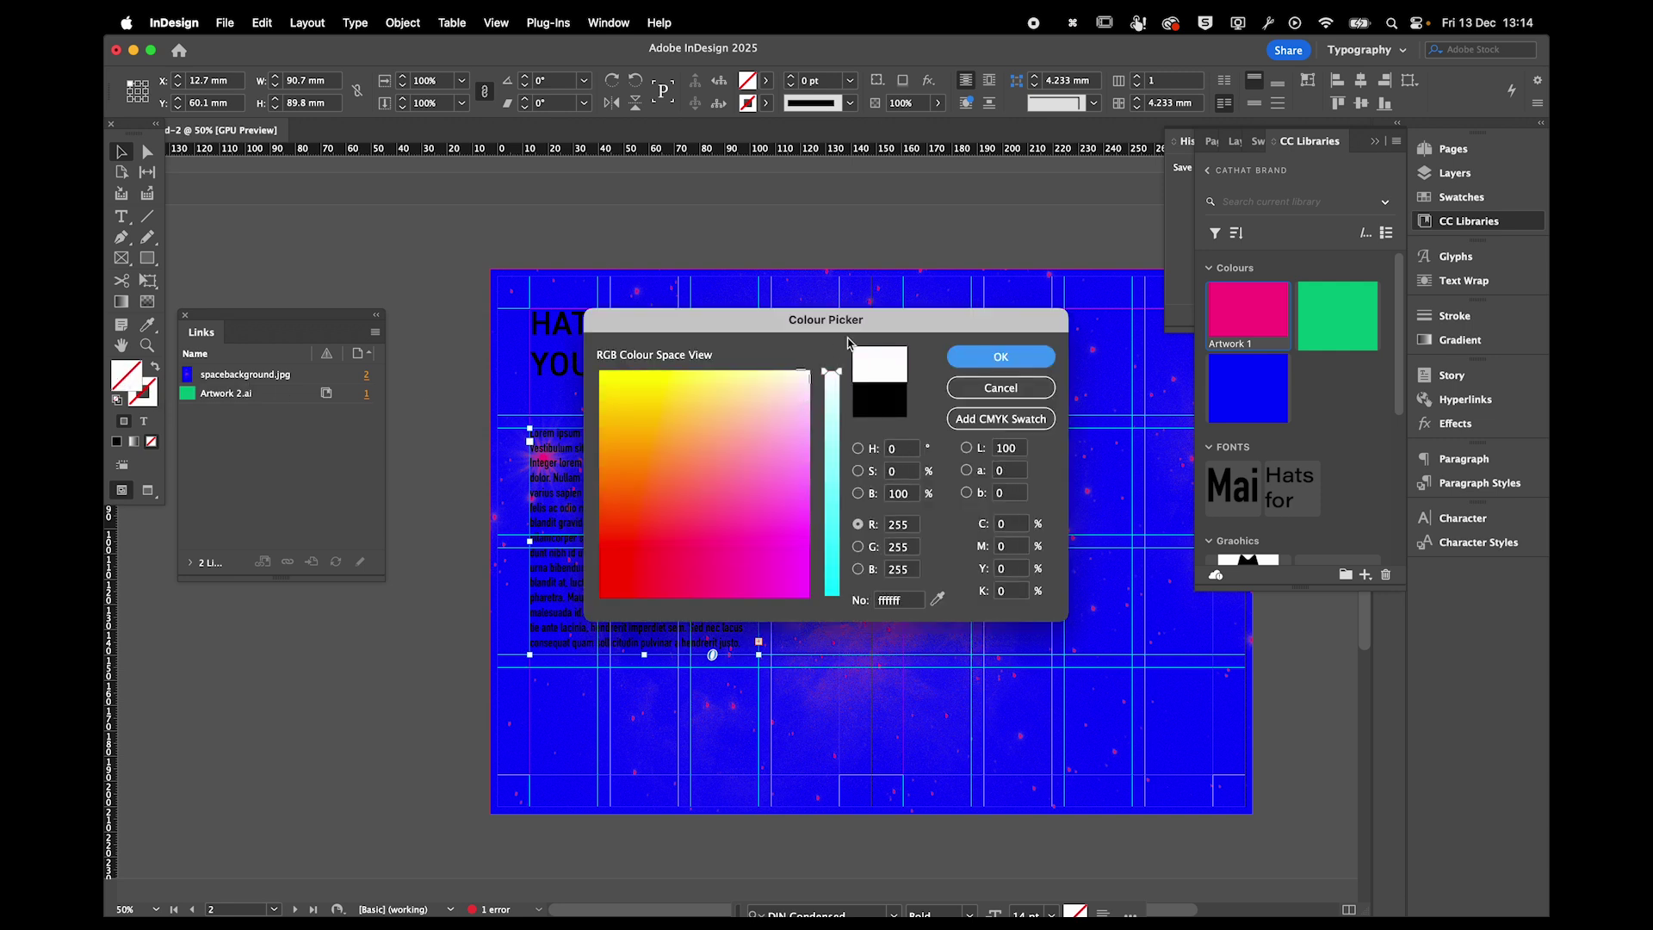
{"action": "left_click", "coordinate": [991, 355]}
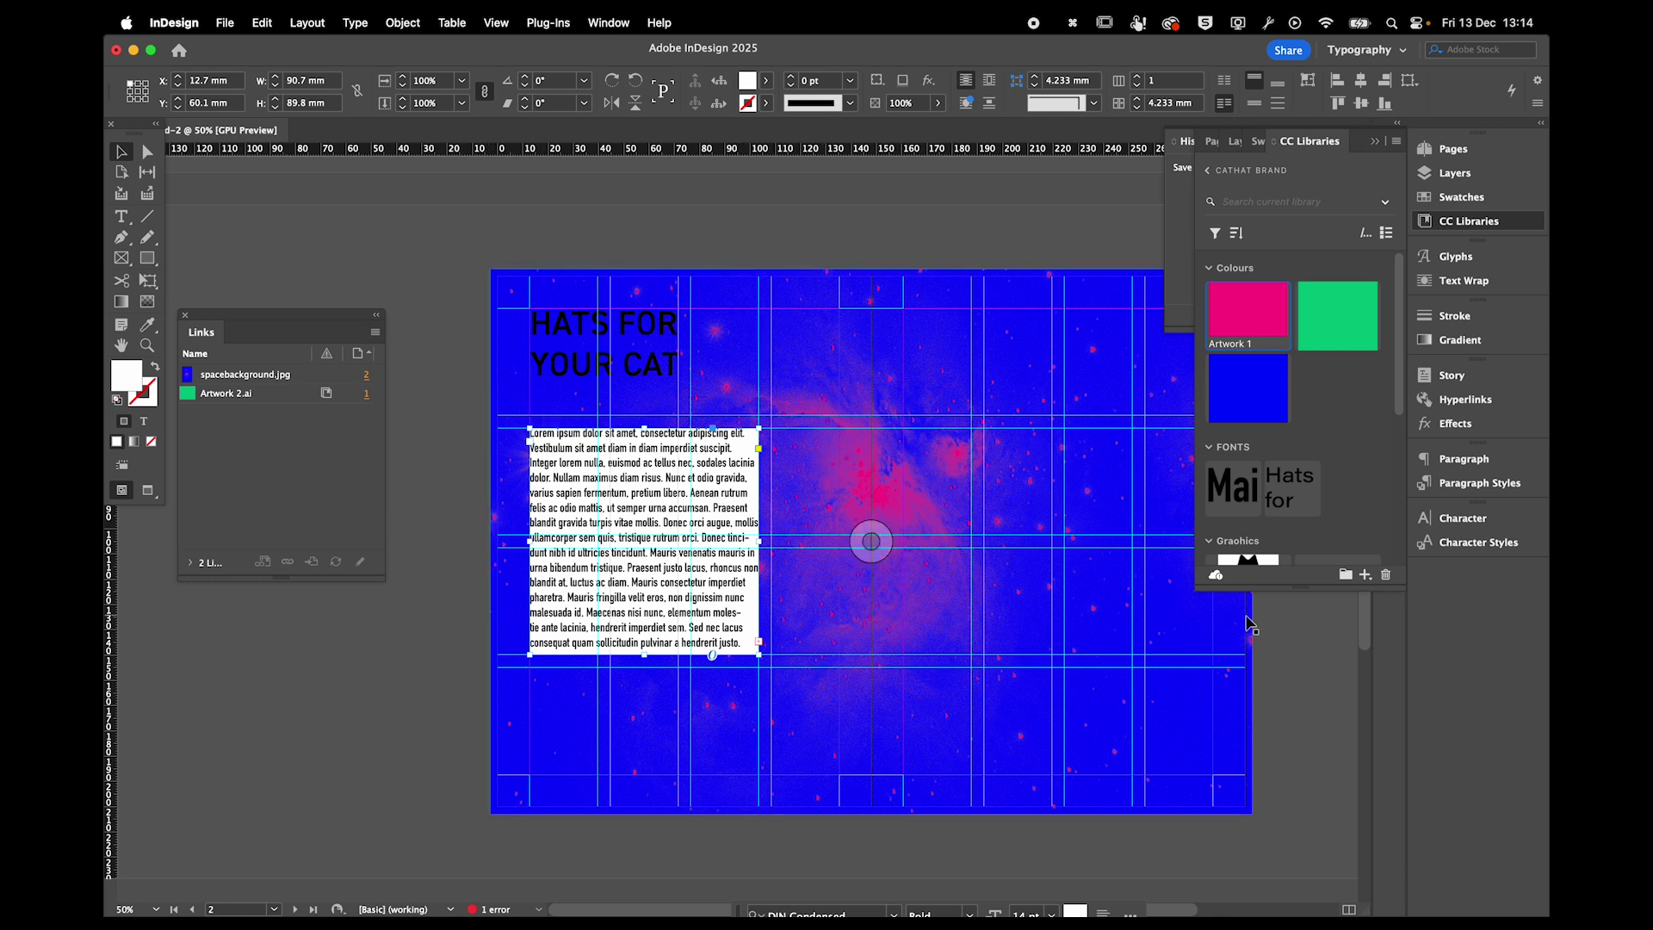
Remove the fill from the body text frame.
{"action": "left_click", "coordinate": [144, 422]}
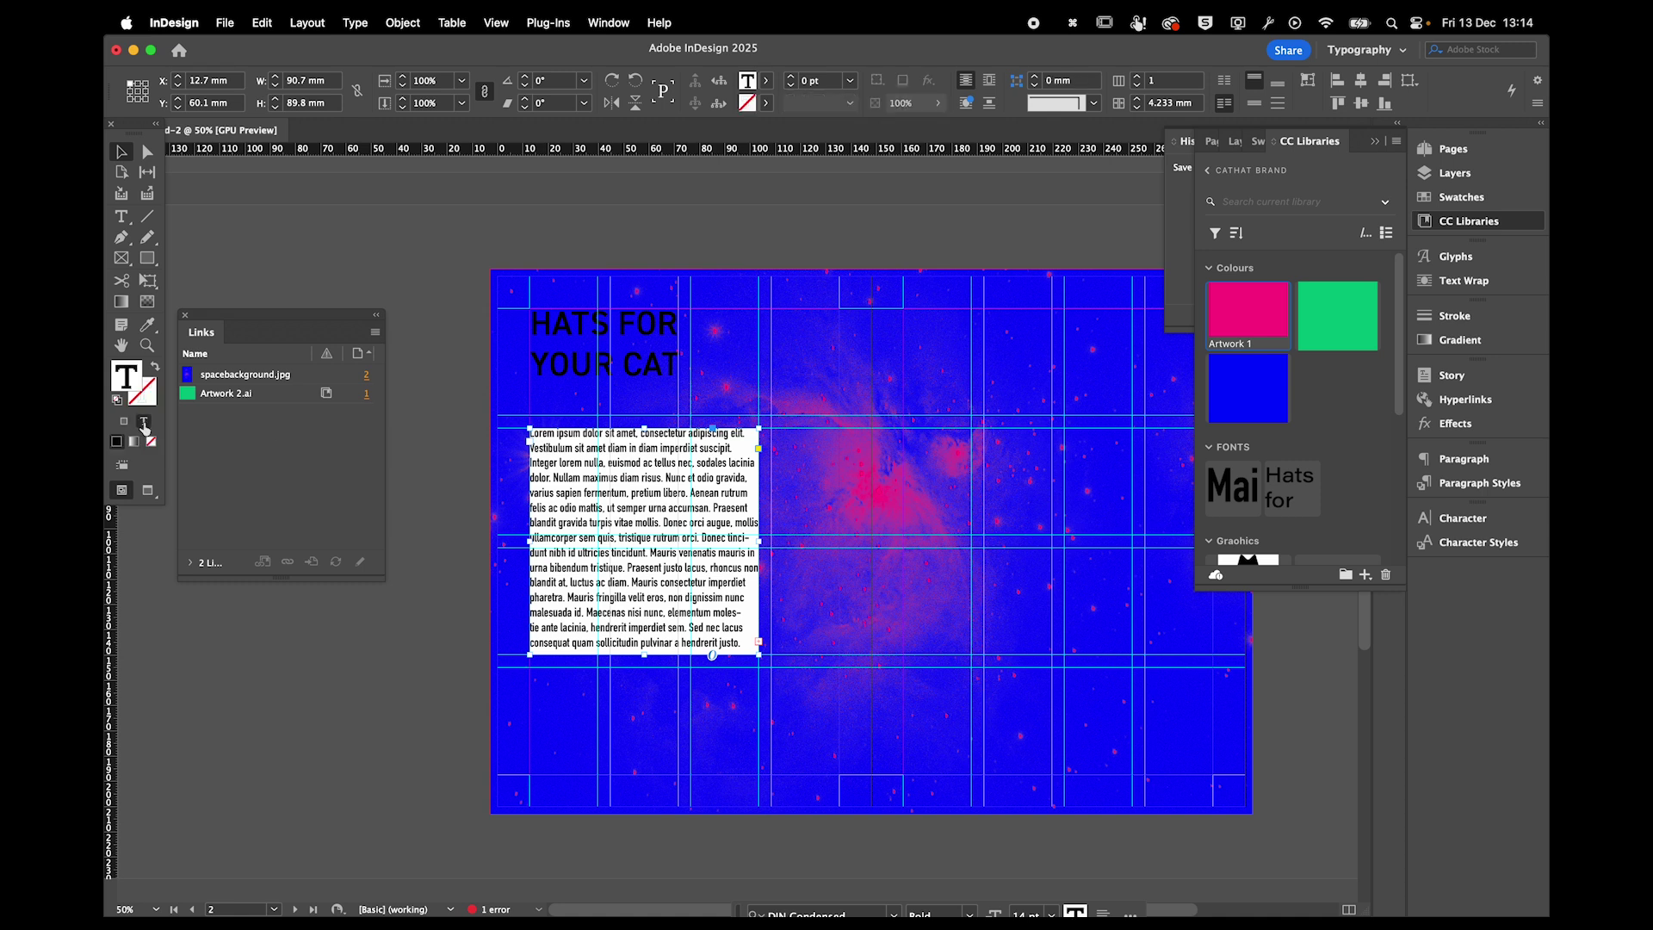
{"action": "left_click", "coordinate": [124, 422]}
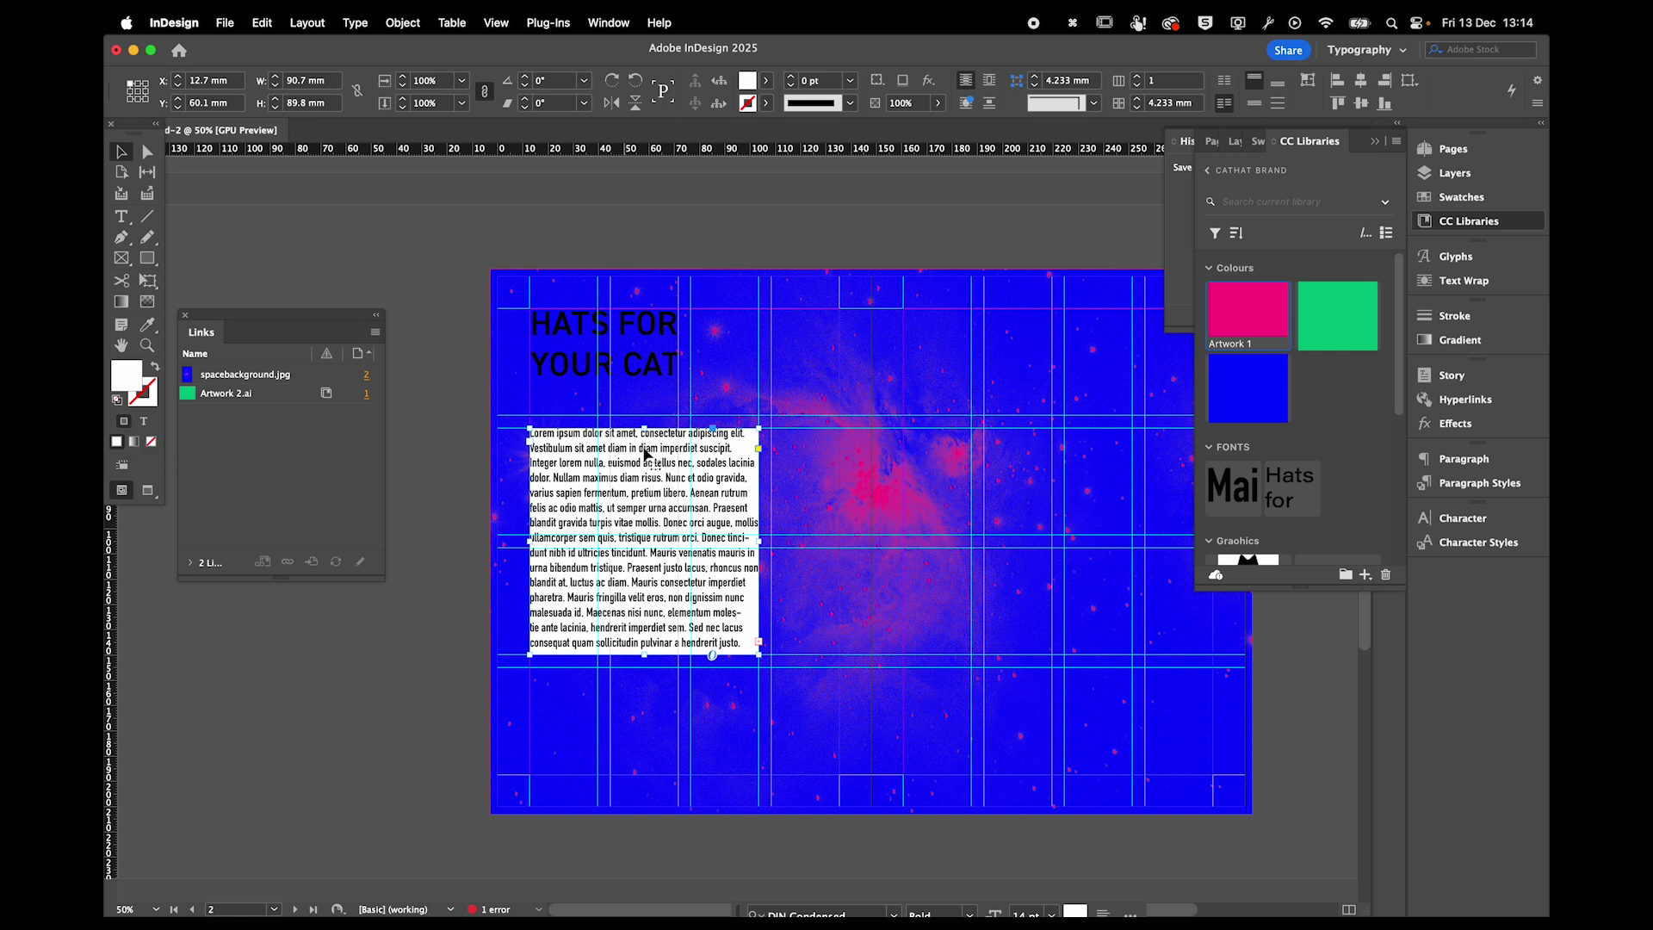
{"action": "left_click", "coordinate": [150, 446]}
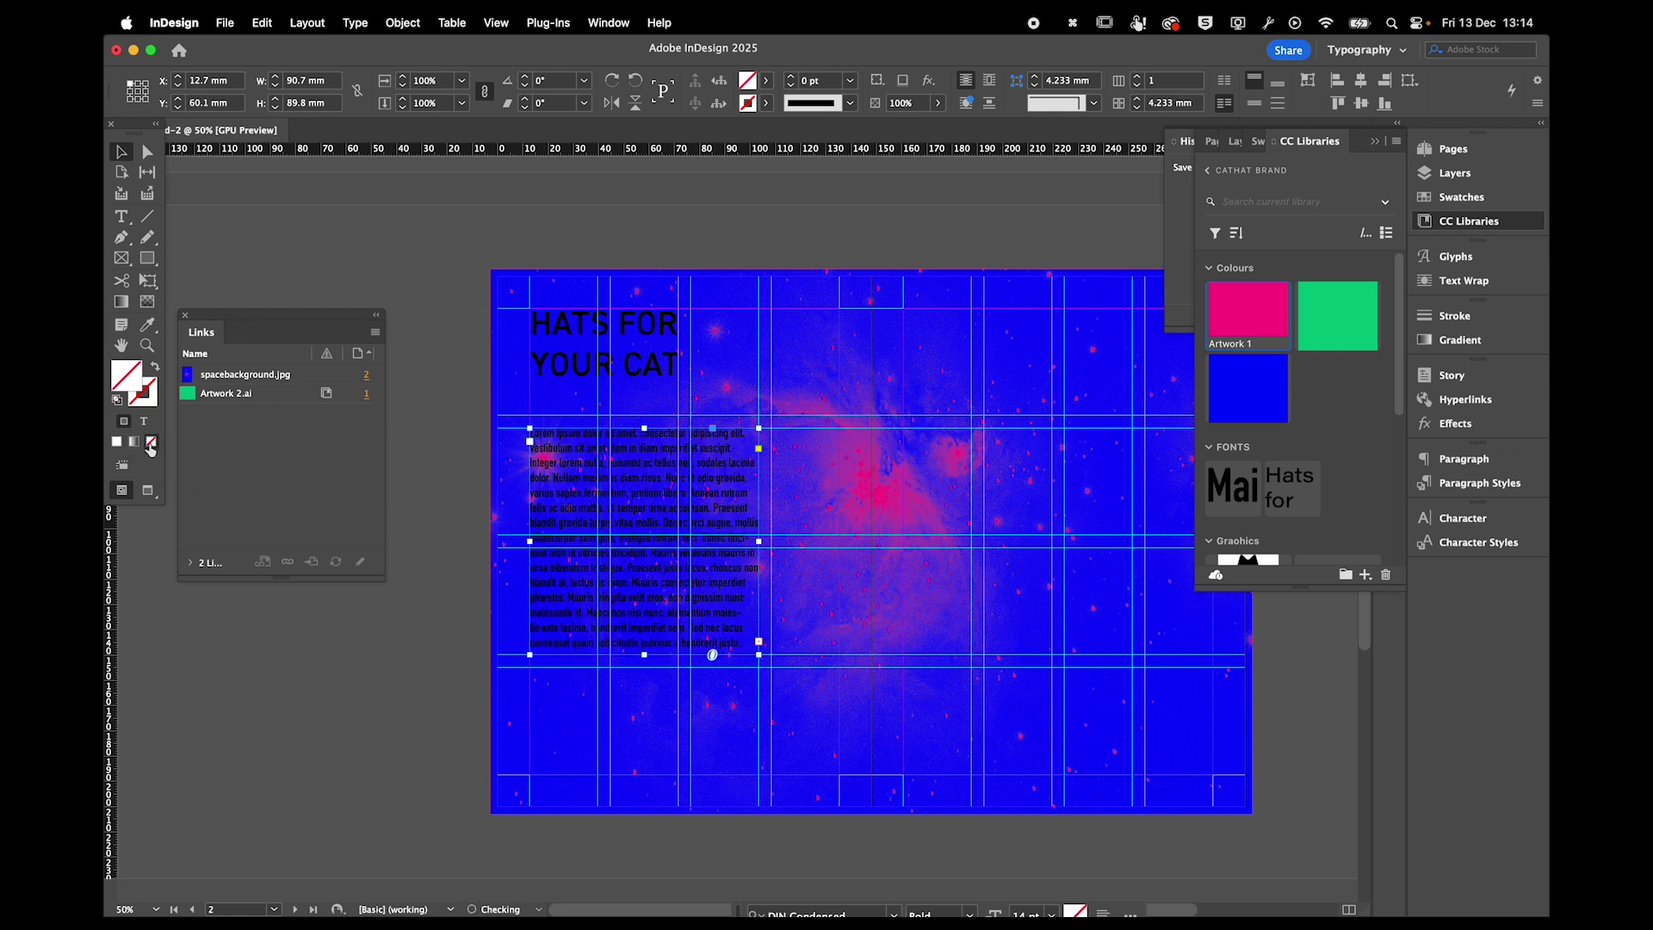
Colour the body text itself with the copied brand pink, hex code ff0086.
{"action": "left_click", "coordinate": [144, 423]}
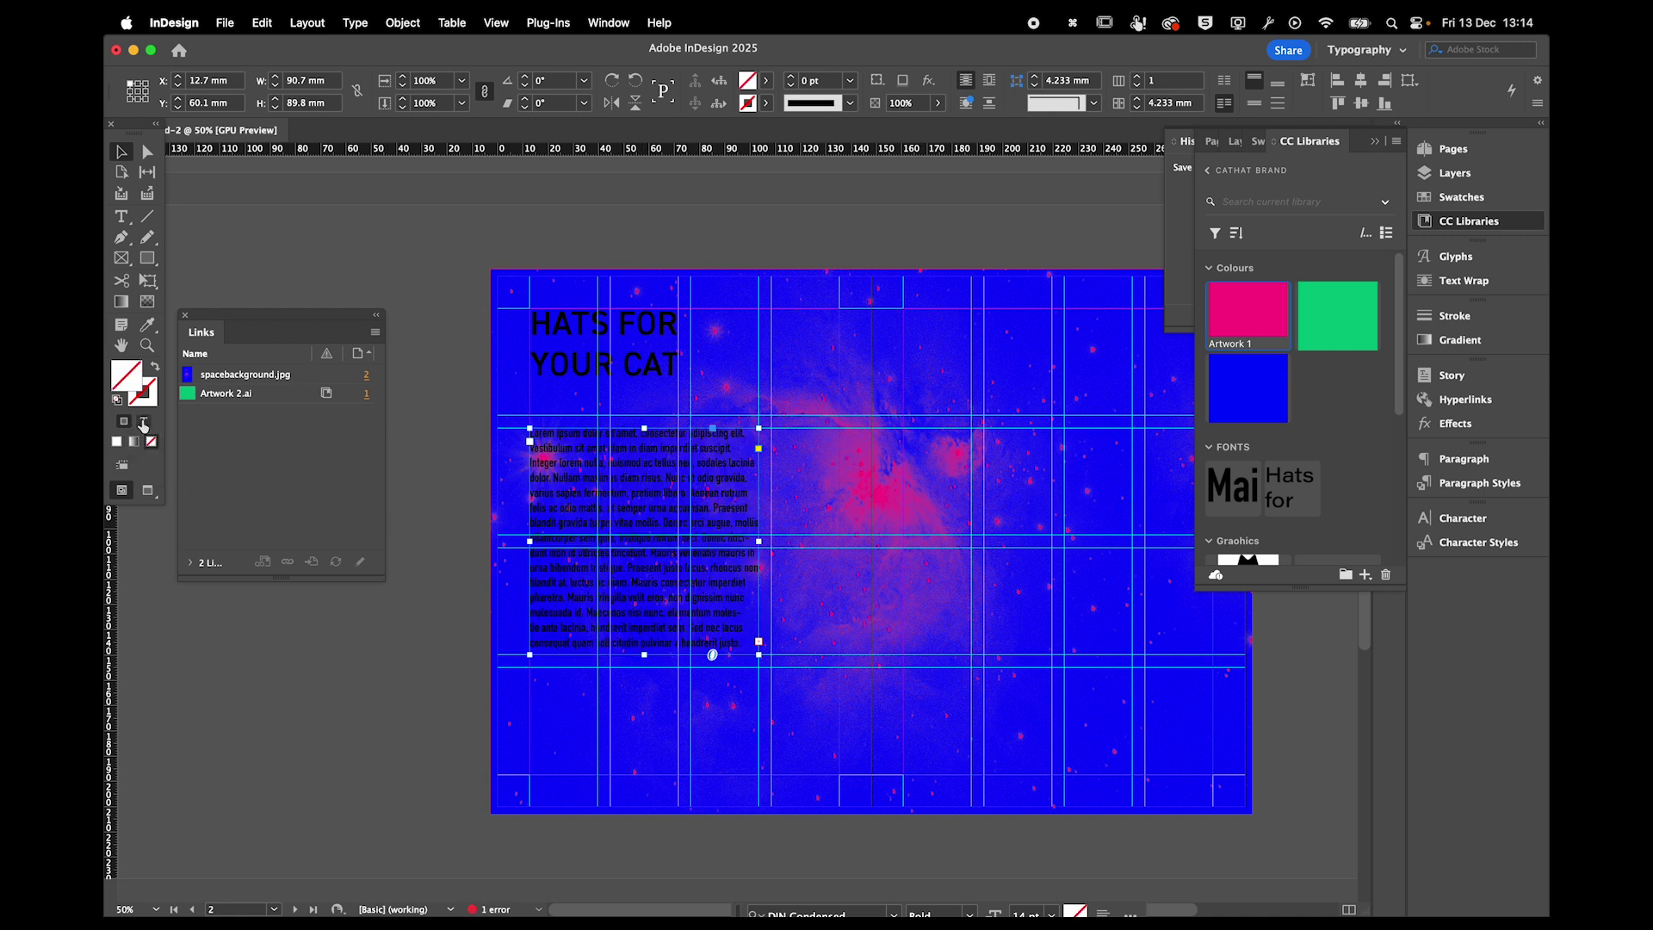
{"action": "double_click", "coordinate": [127, 376]}
{"action": "left_click_drag", "start_coordinate": [768, 406], "coordinate": [833, 374]}
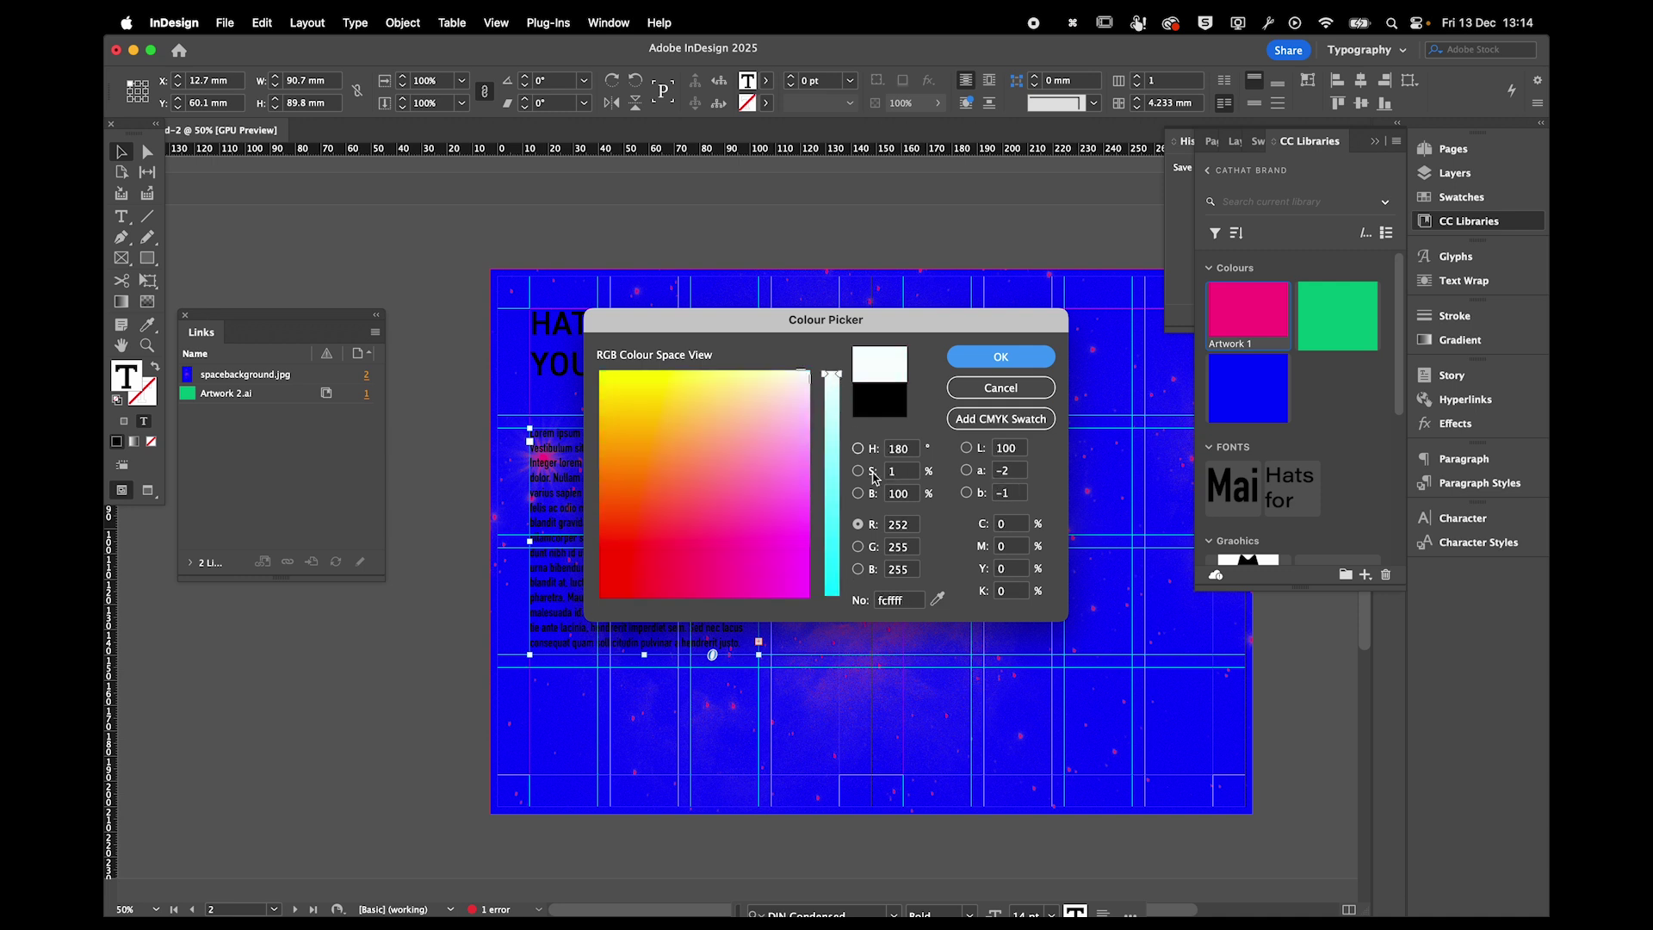
{"action": "double_click", "coordinate": [896, 600]}
{"action": "key", "text": "super+v"}
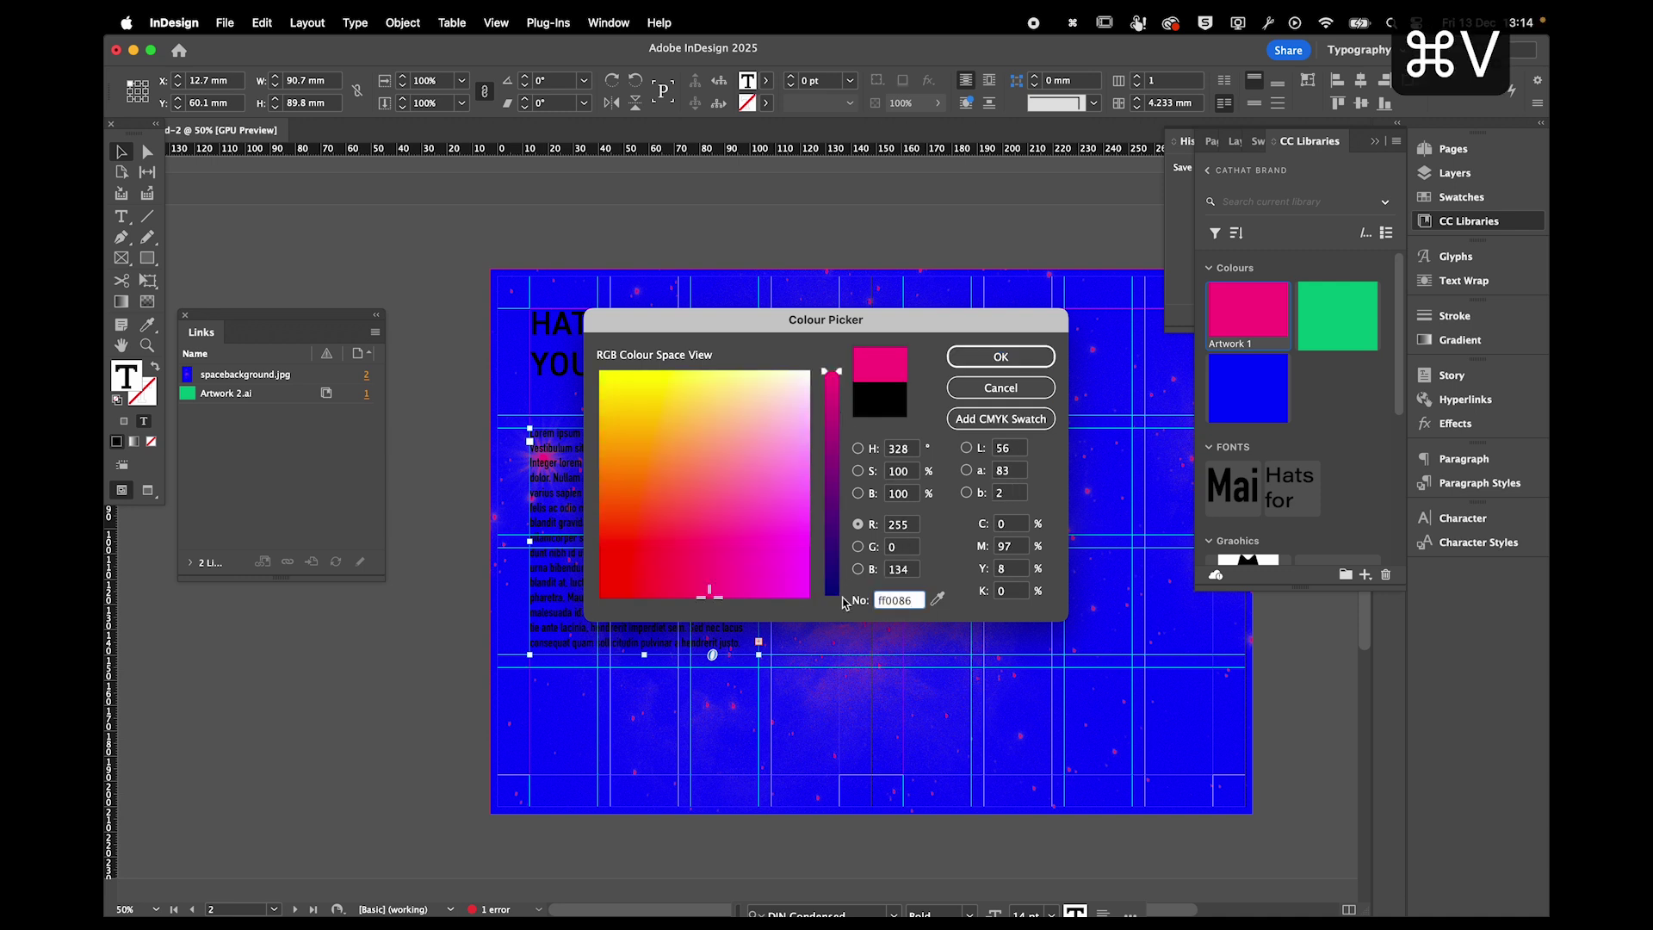
{"action": "left_click", "coordinate": [973, 358]}
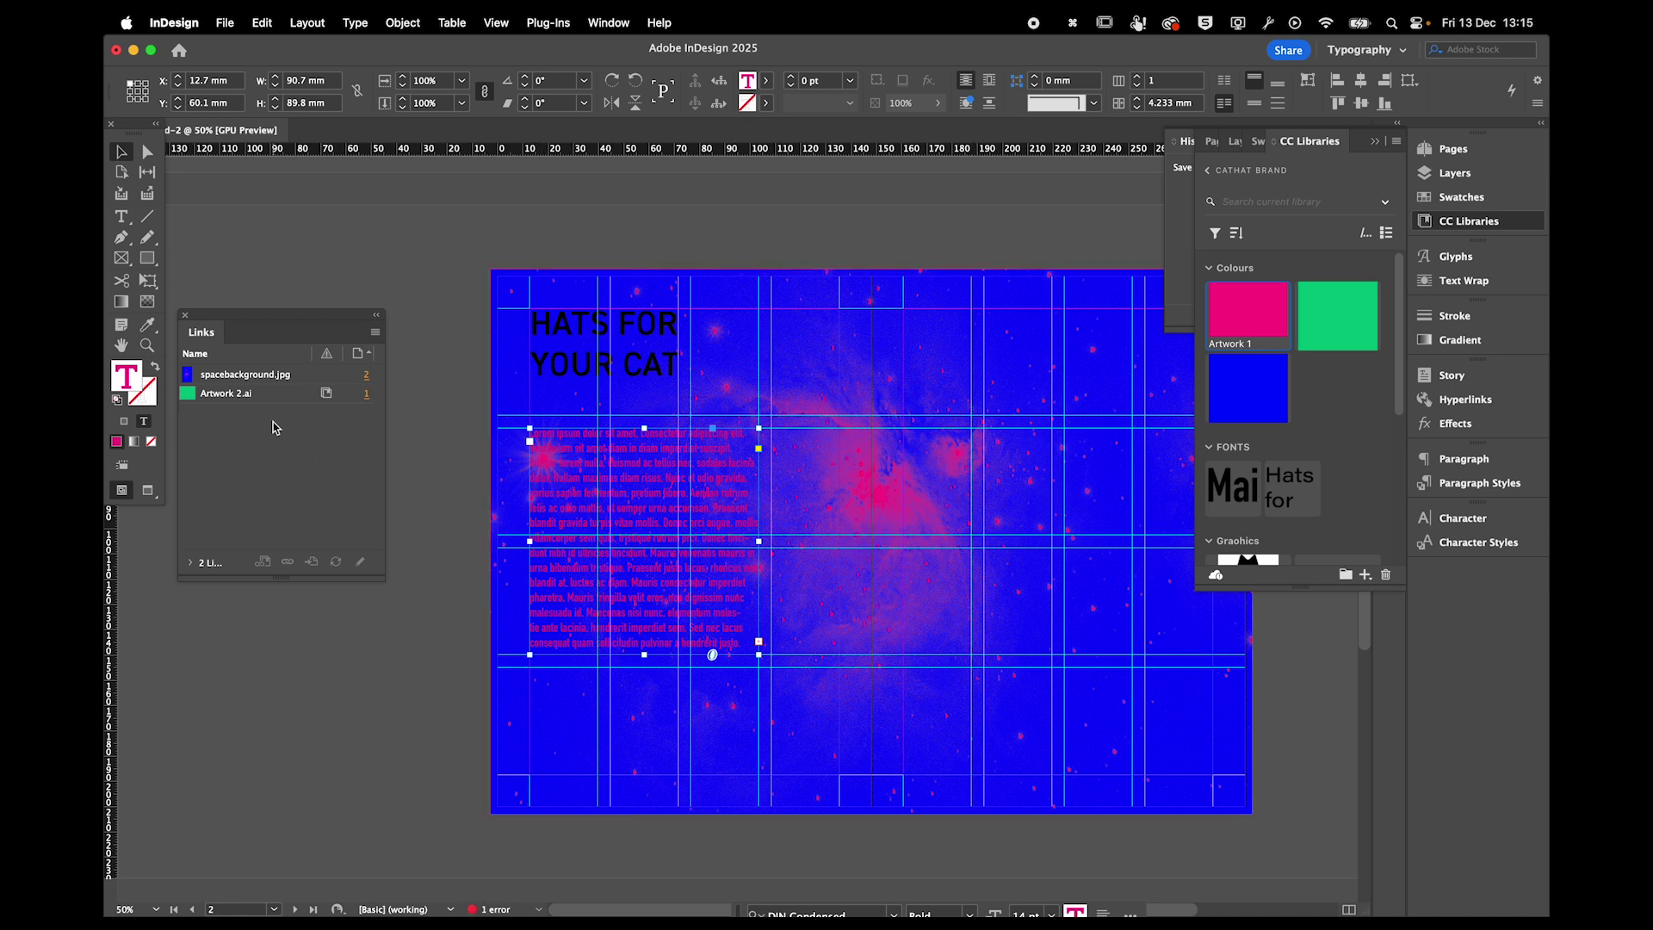
Recolour the body text with the green sampled from the cover's background and copy its hex code 56bc88.
{"action": "scroll", "coordinate": [532, 447], "scroll_direction": "up", "scroll_amount": 8}
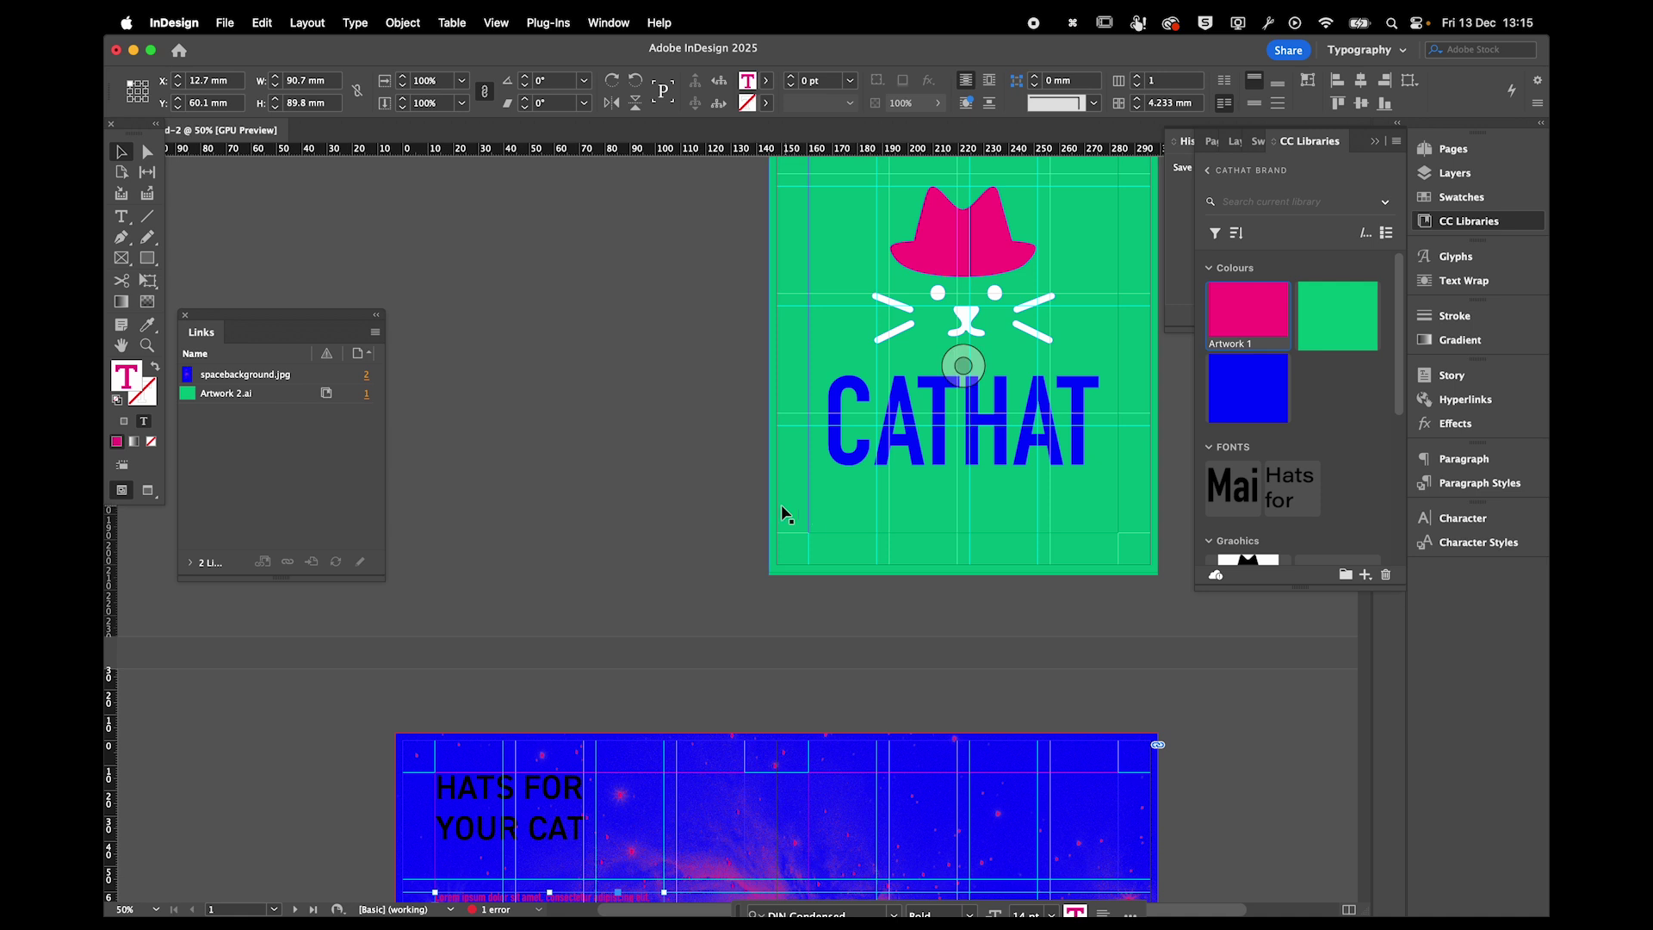
{"action": "double_click", "coordinate": [126, 380]}
{"action": "left_click_drag", "start_coordinate": [713, 335], "coordinate": [484, 373]}
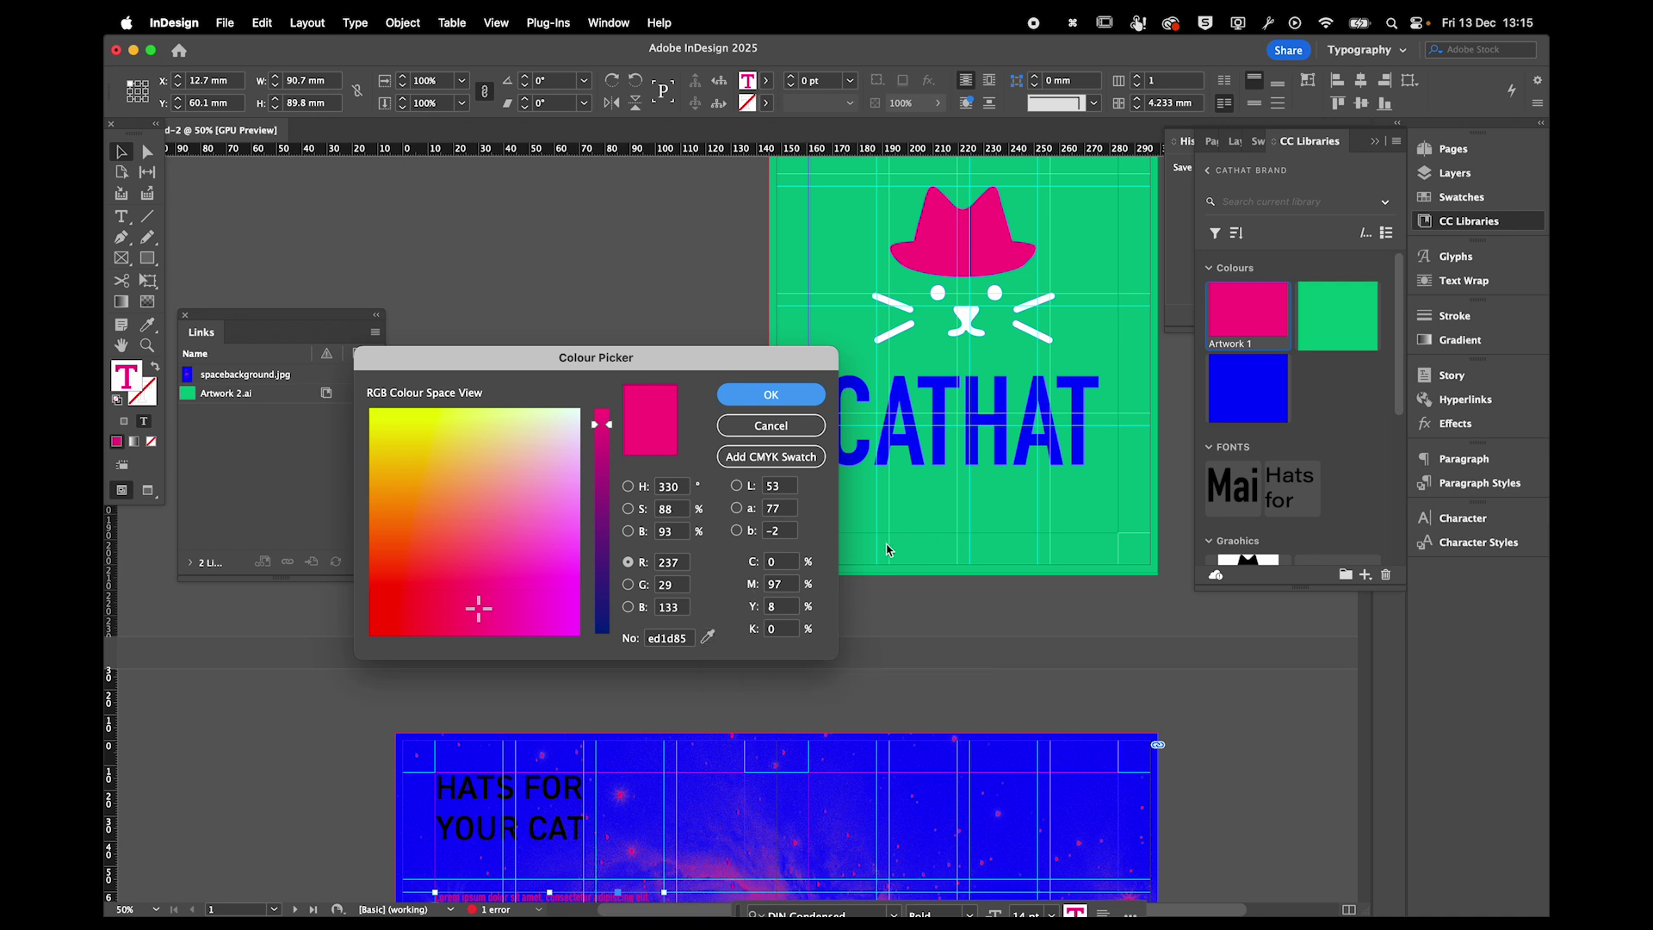
{"action": "left_click", "coordinate": [707, 637]}
{"action": "left_click", "coordinate": [896, 551]}
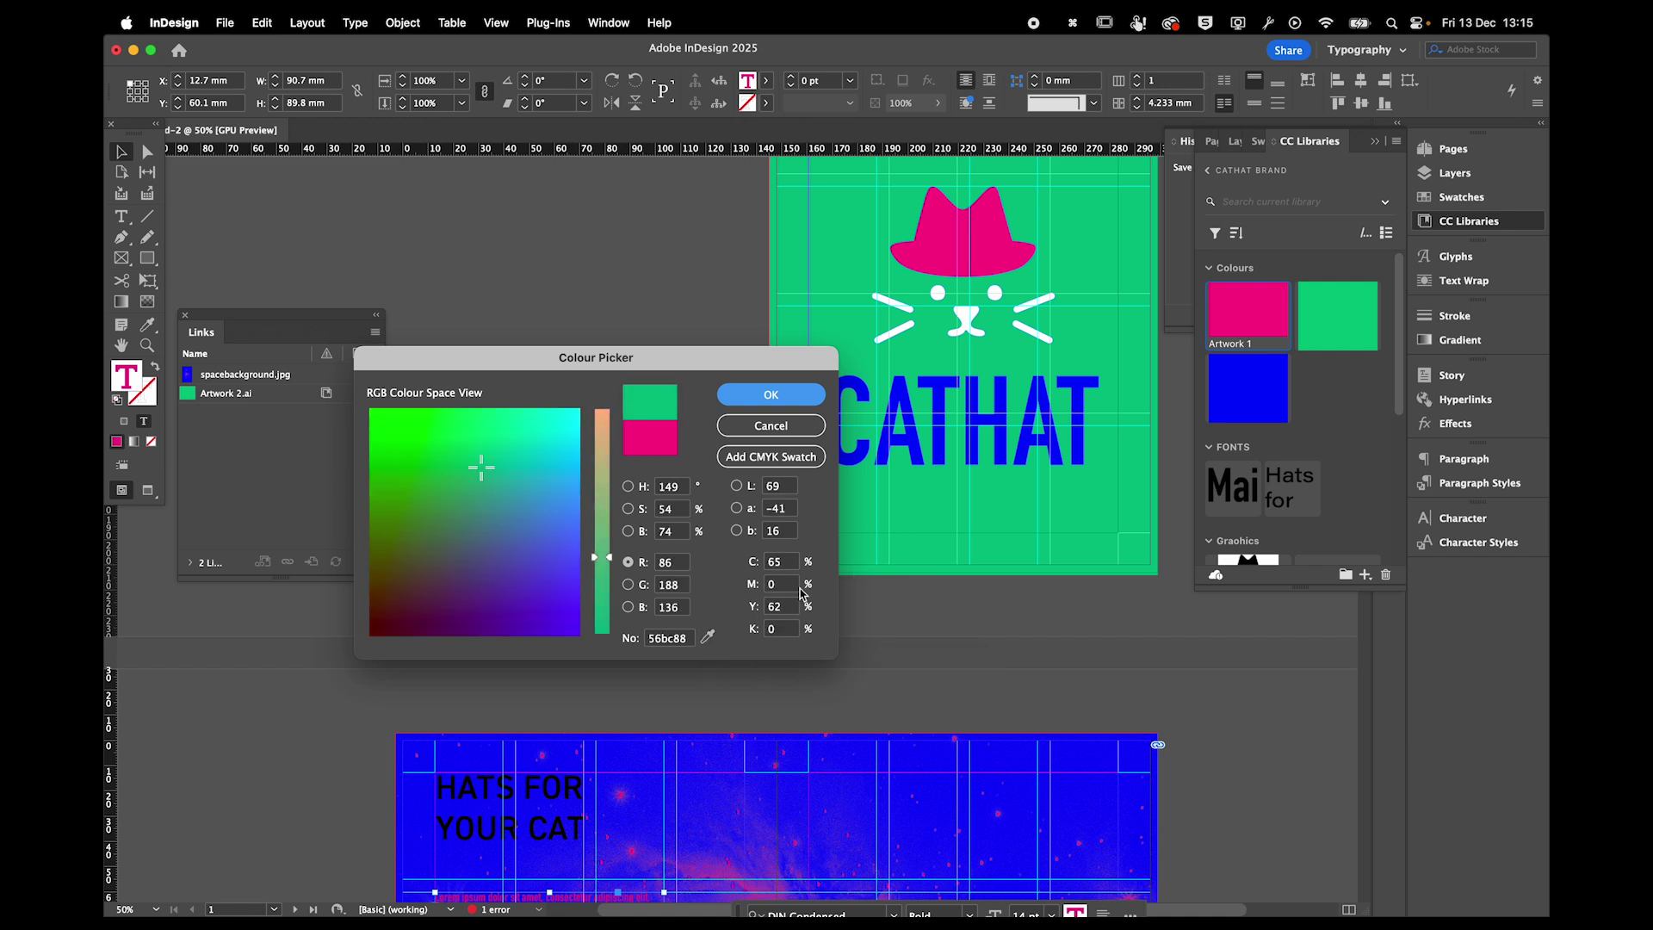
{"action": "left_click_drag", "start_coordinate": [713, 644], "coordinate": [1065, 456]}
{"action": "double_click", "coordinate": [673, 639]}
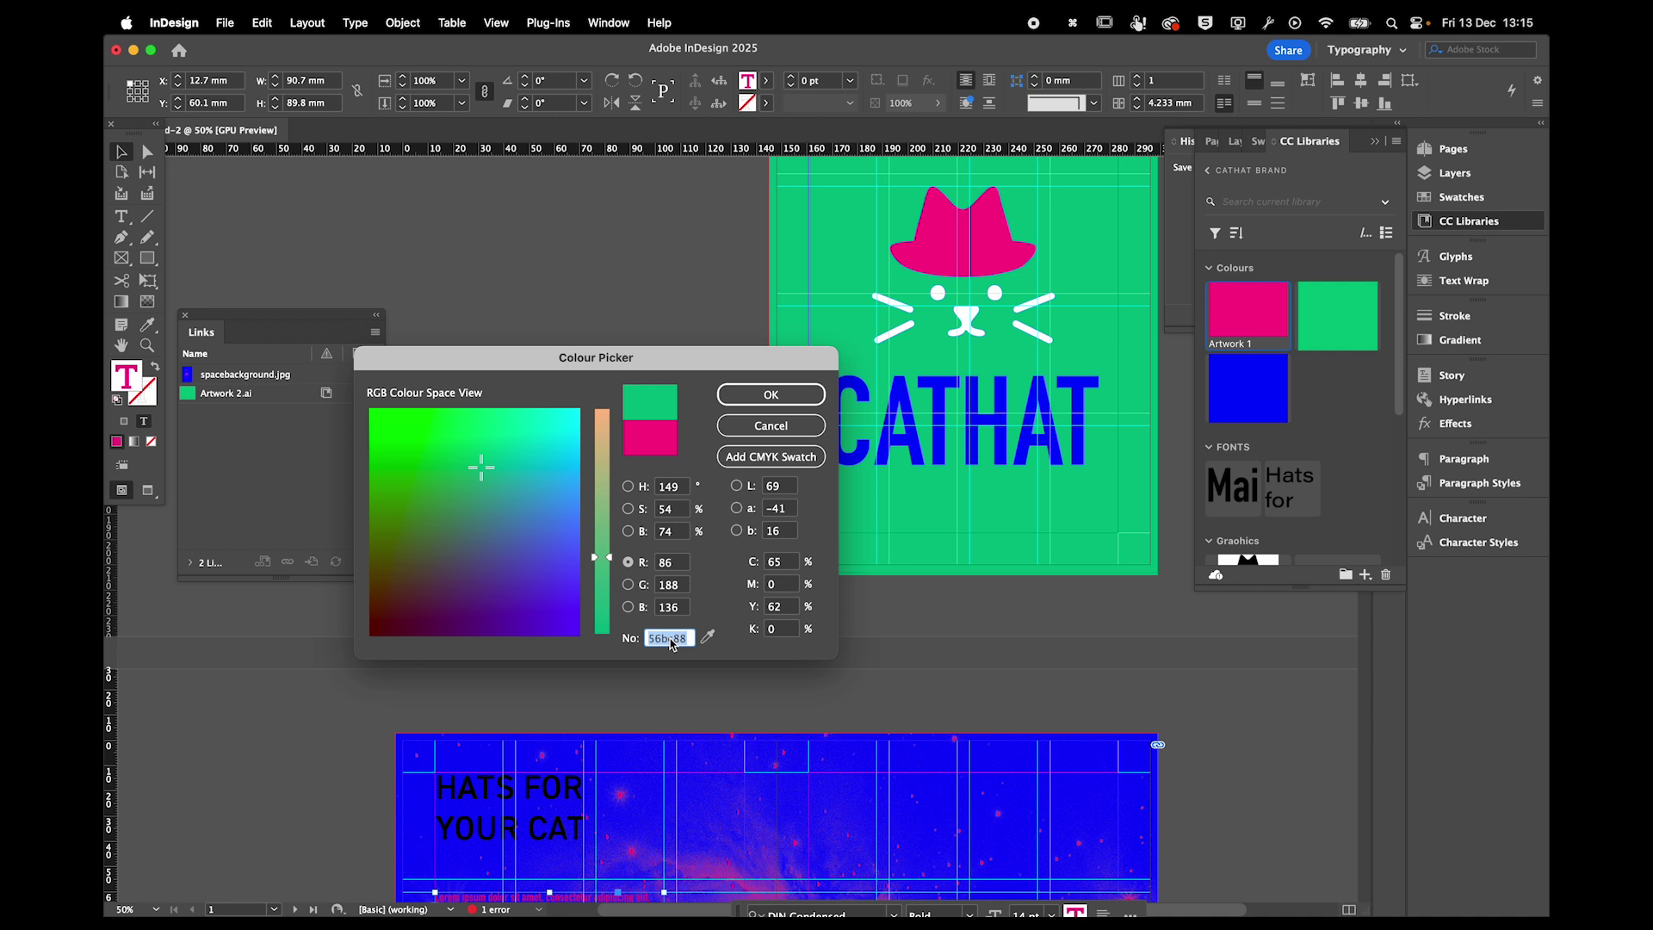
{"action": "key", "text": "super+c"}
{"action": "left_click", "coordinate": [757, 398]}
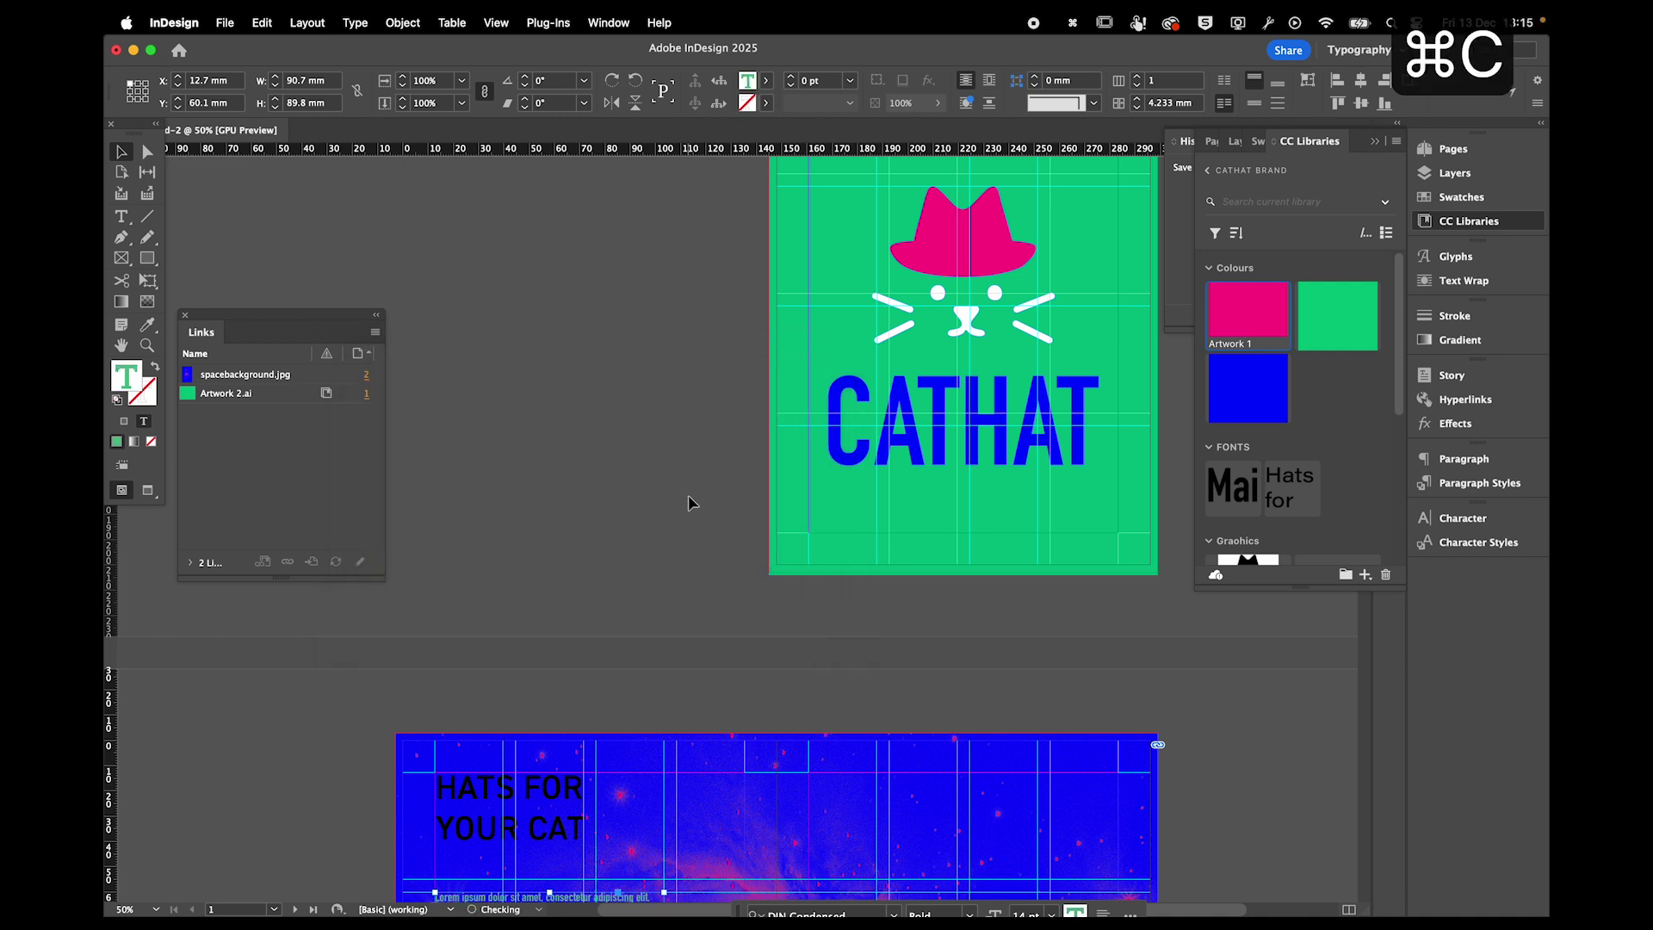
{"action": "scroll", "coordinate": [692, 504], "scroll_direction": "down", "scroll_amount": 10}
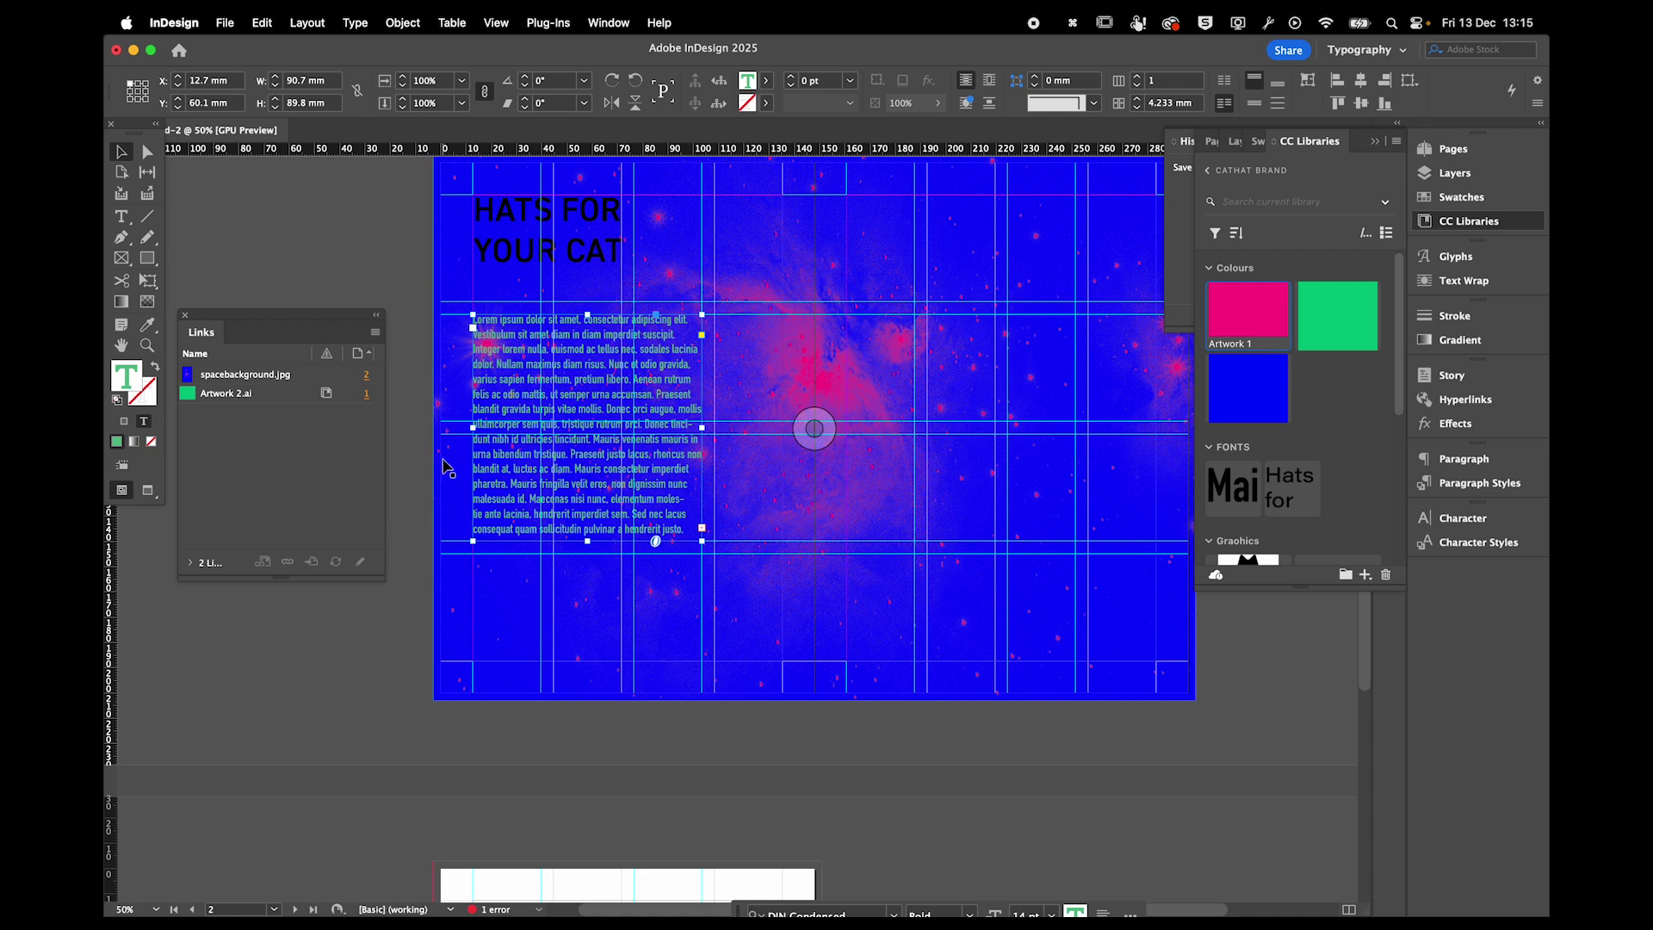
{"action": "double_click", "coordinate": [126, 379]}
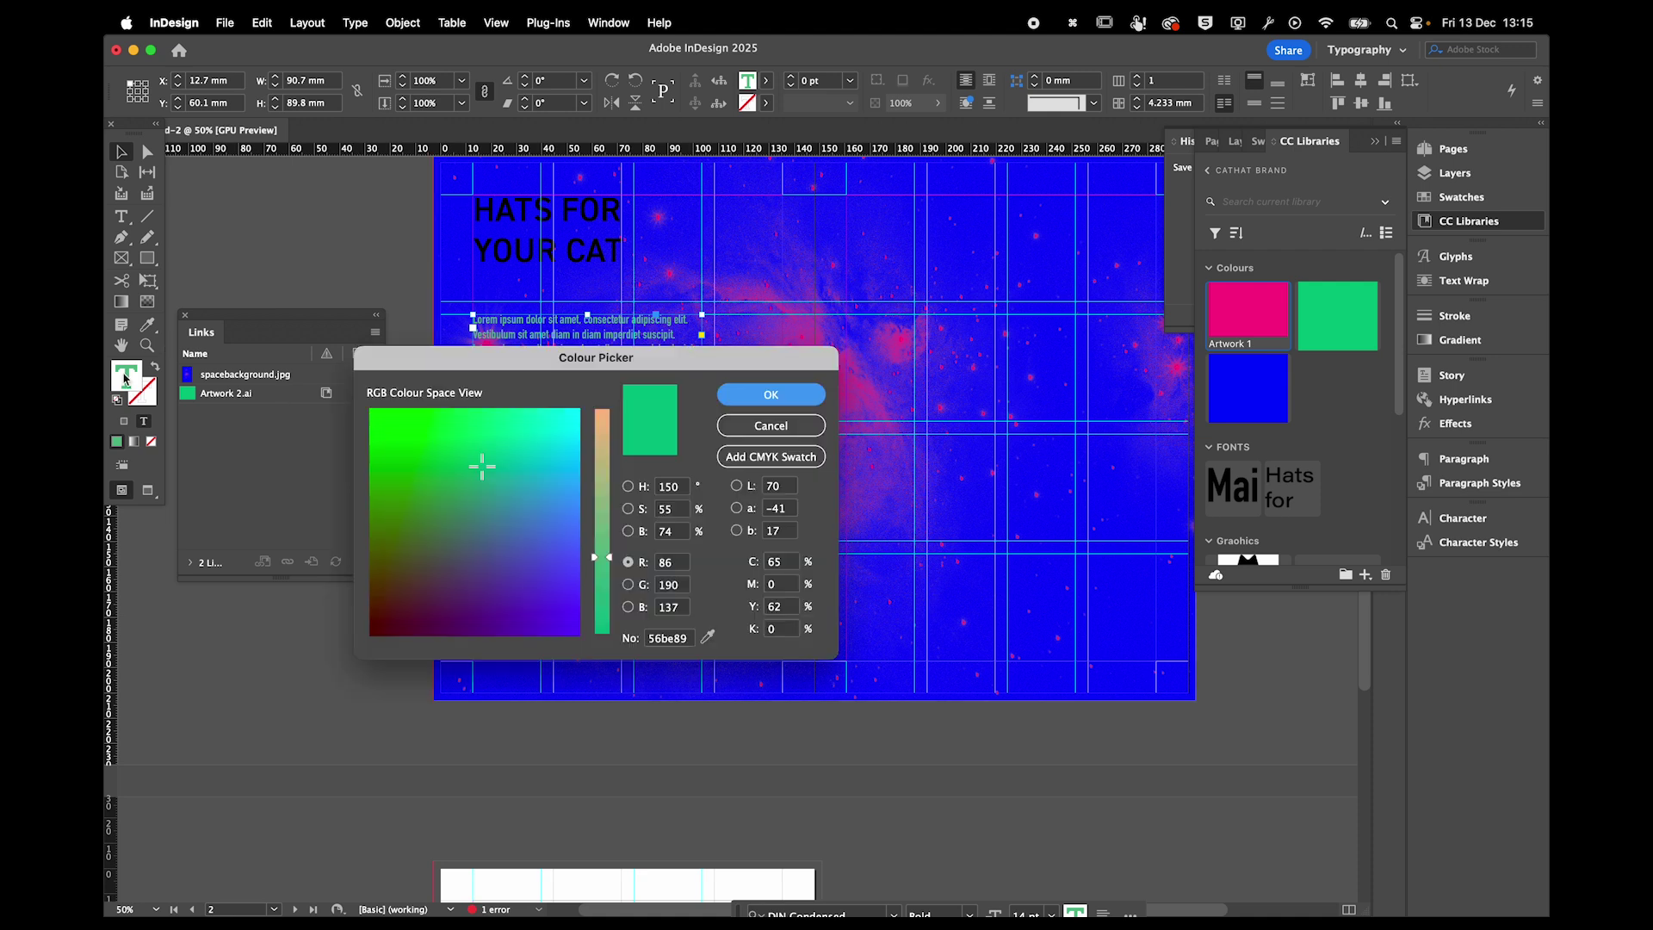
{"action": "left_click", "coordinate": [772, 425]}
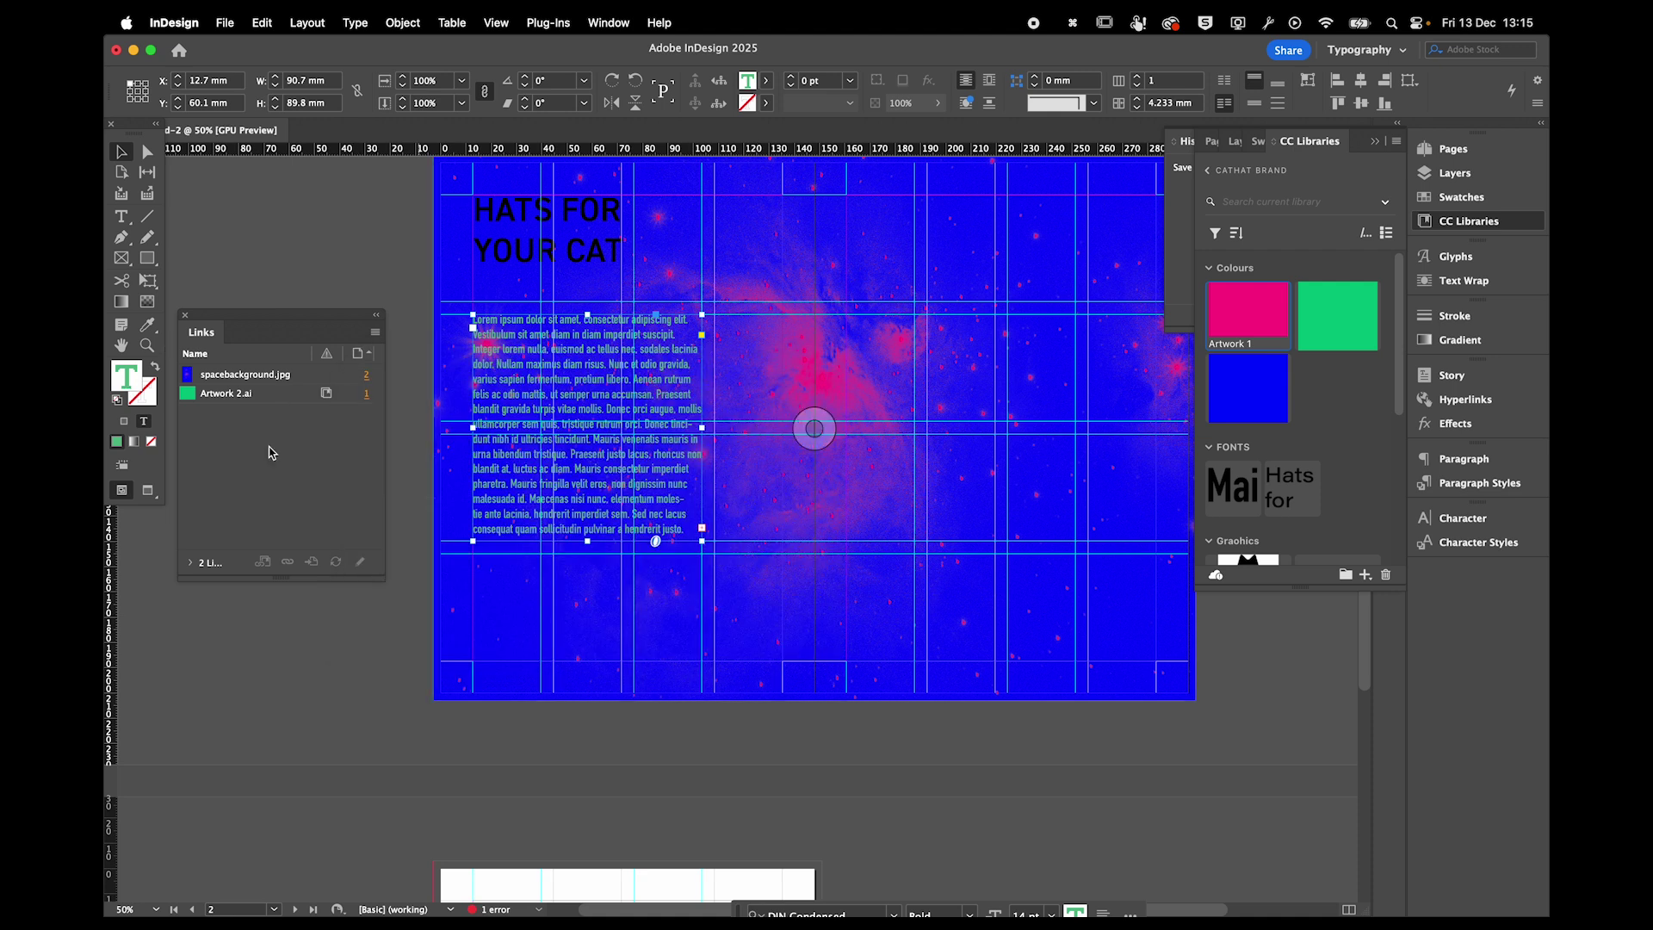
Apply the [Paper] swatch to the body text and deselect its frame.
{"action": "left_click", "coordinate": [1462, 198]}
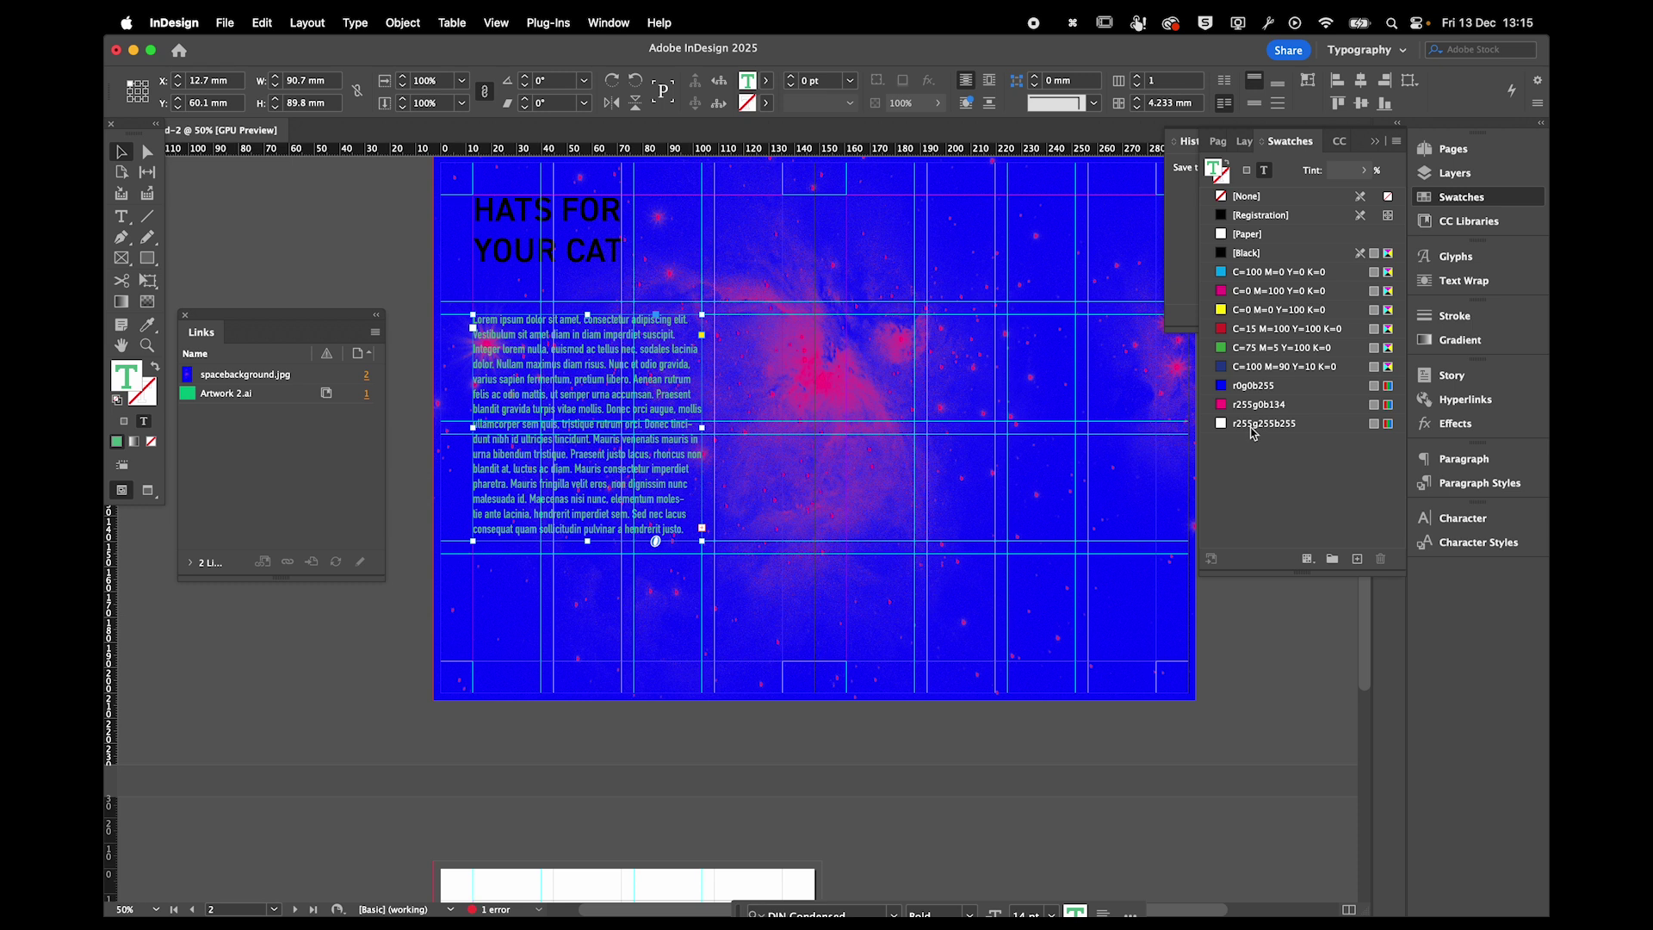
{"action": "left_click", "coordinate": [1243, 241]}
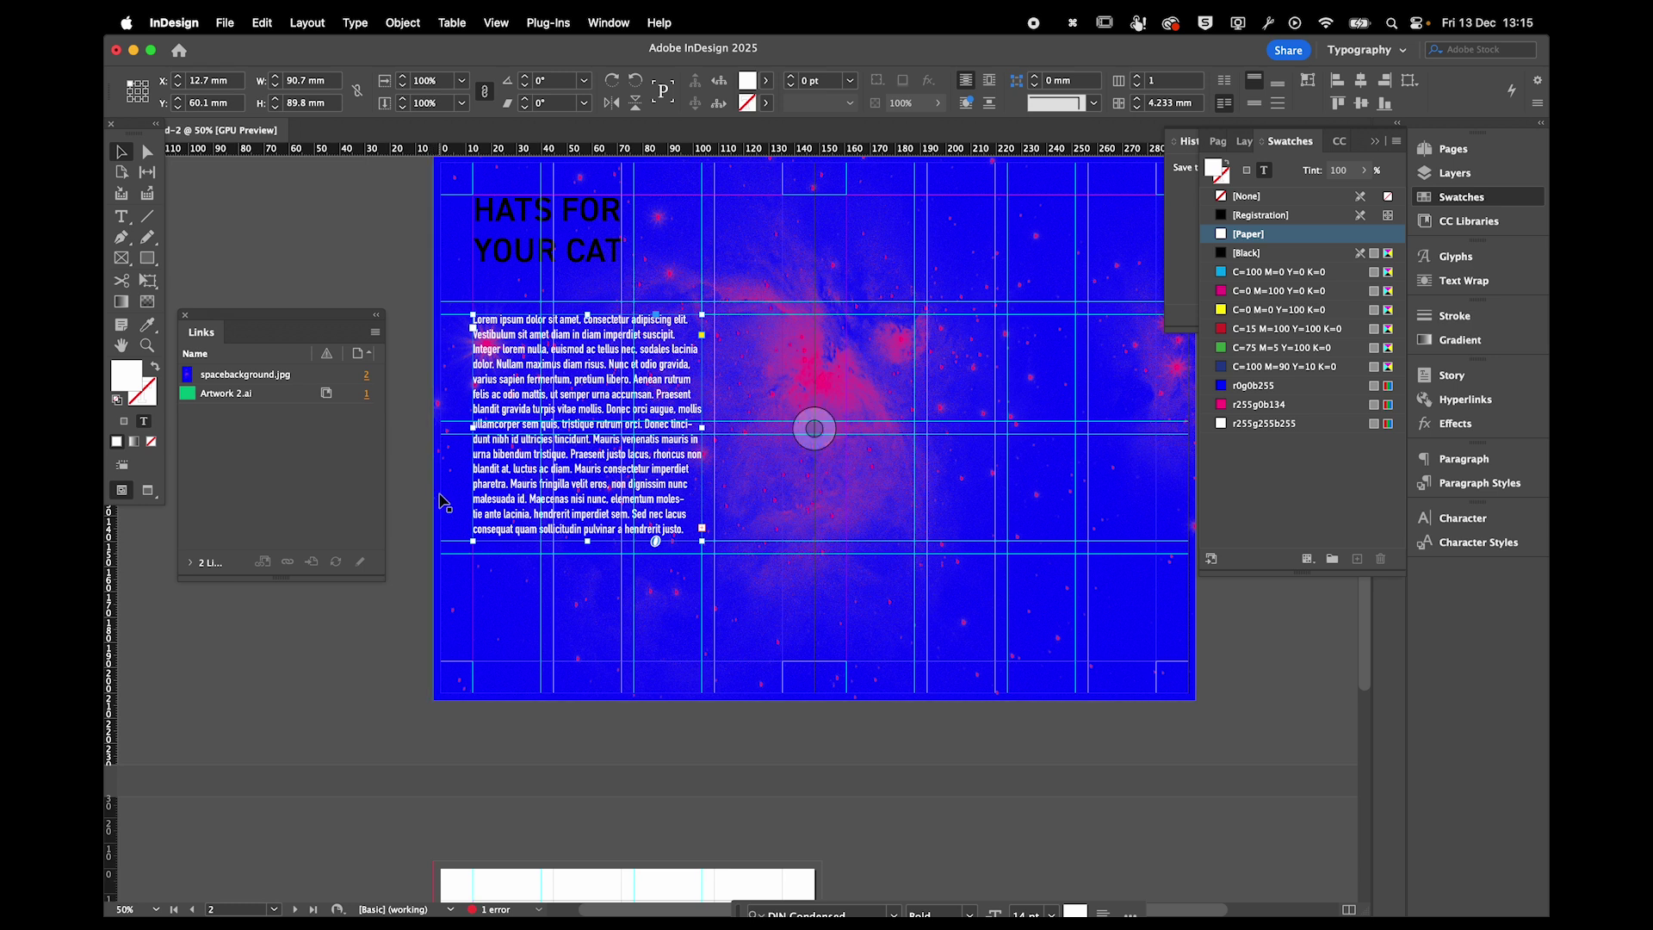
{"action": "key", "text": "v"}
{"action": "left_click", "coordinate": [423, 535]}
{"action": "scroll", "coordinate": [560, 620], "scroll_direction": "up", "scroll_amount": 1}
{"action": "scroll", "coordinate": [560, 620], "scroll_direction": "right", "scroll_amount": 1}
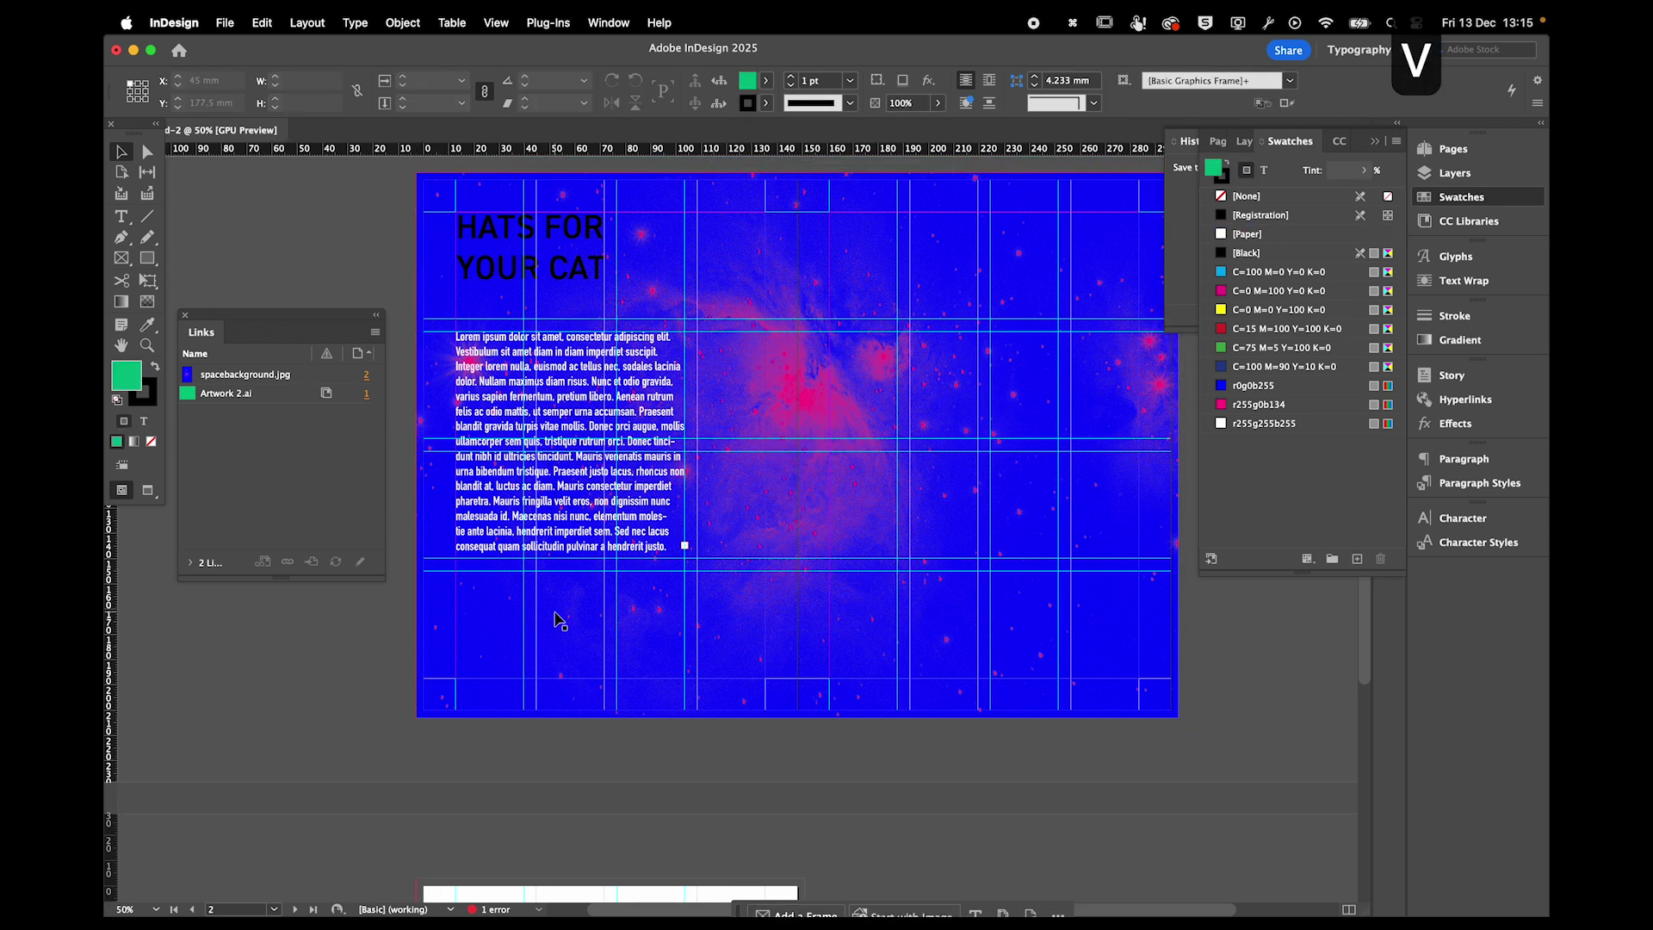
Shorten the body text frame from its lower edge to a height of about 42.4 mm.
{"action": "left_click", "coordinate": [489, 422]}
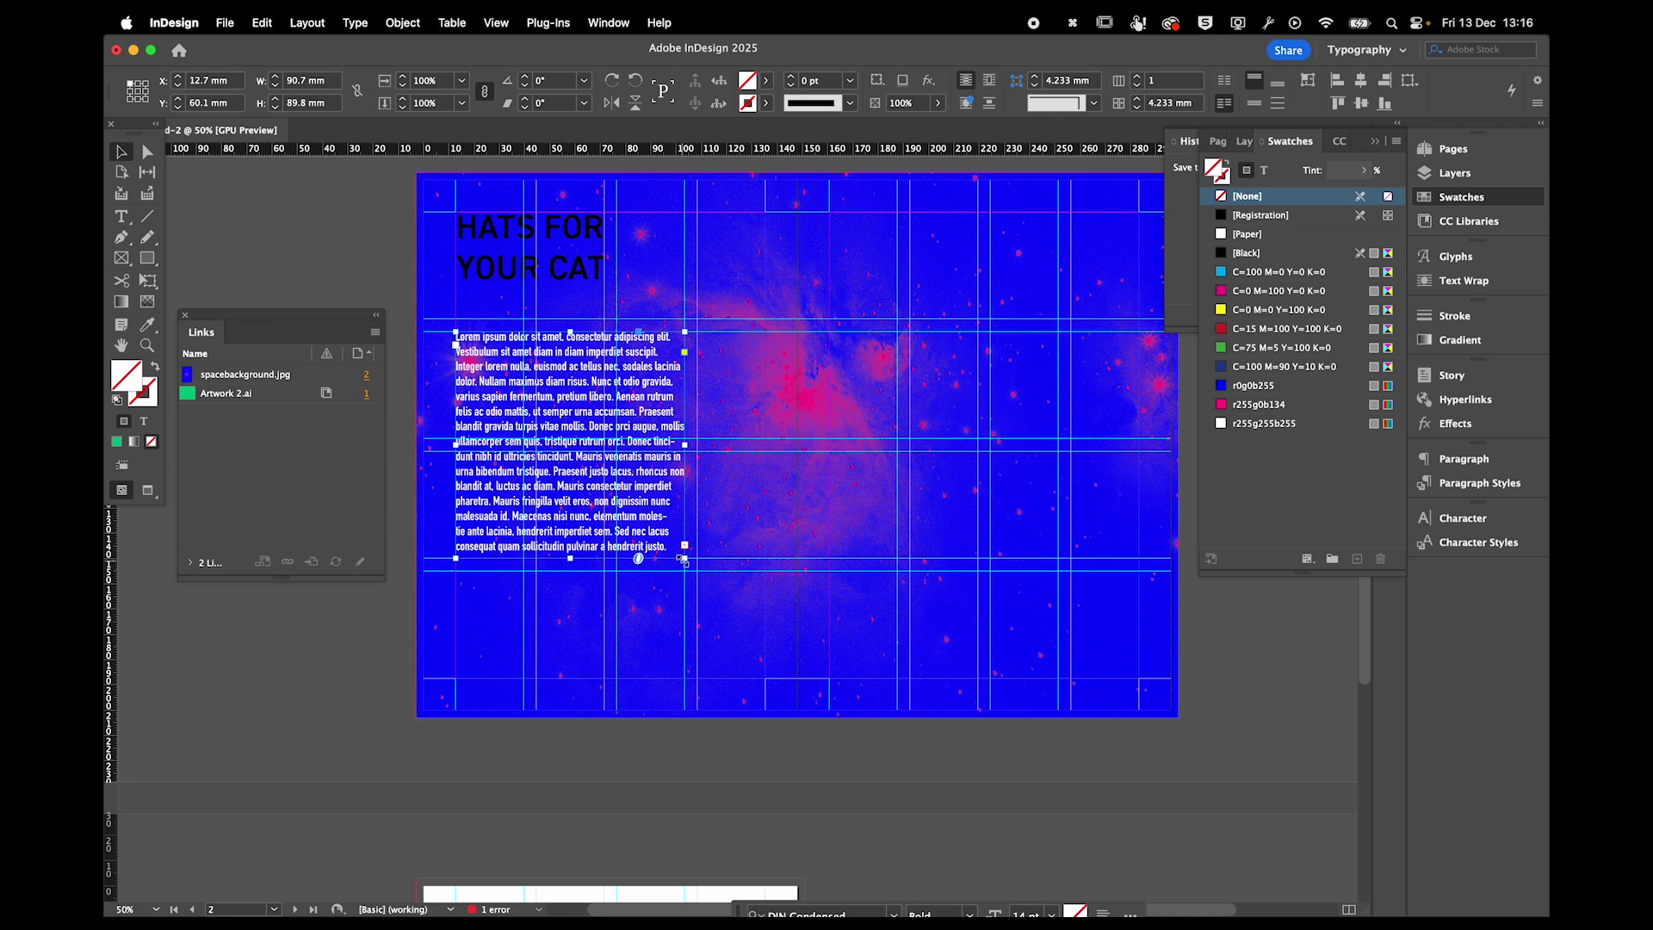
{"action": "mouse_move", "coordinate": [684, 557]}
{"action": "left_mouse_down"}
{"action": "mouse_move", "coordinate": [683, 510]}
{"action": "mouse_move", "coordinate": [686, 560]}
{"action": "left_mouse_up"}
{"action": "mouse_move", "coordinate": [571, 560]}
{"action": "left_mouse_down"}
{"action": "mouse_move", "coordinate": [558, 474]}
{"action": "mouse_move", "coordinate": [555, 552]}
{"action": "mouse_move", "coordinate": [571, 559]}
{"action": "left_mouse_up"}
{"action": "left_click_drag", "start_coordinate": [570, 558], "coordinate": [557, 438]}
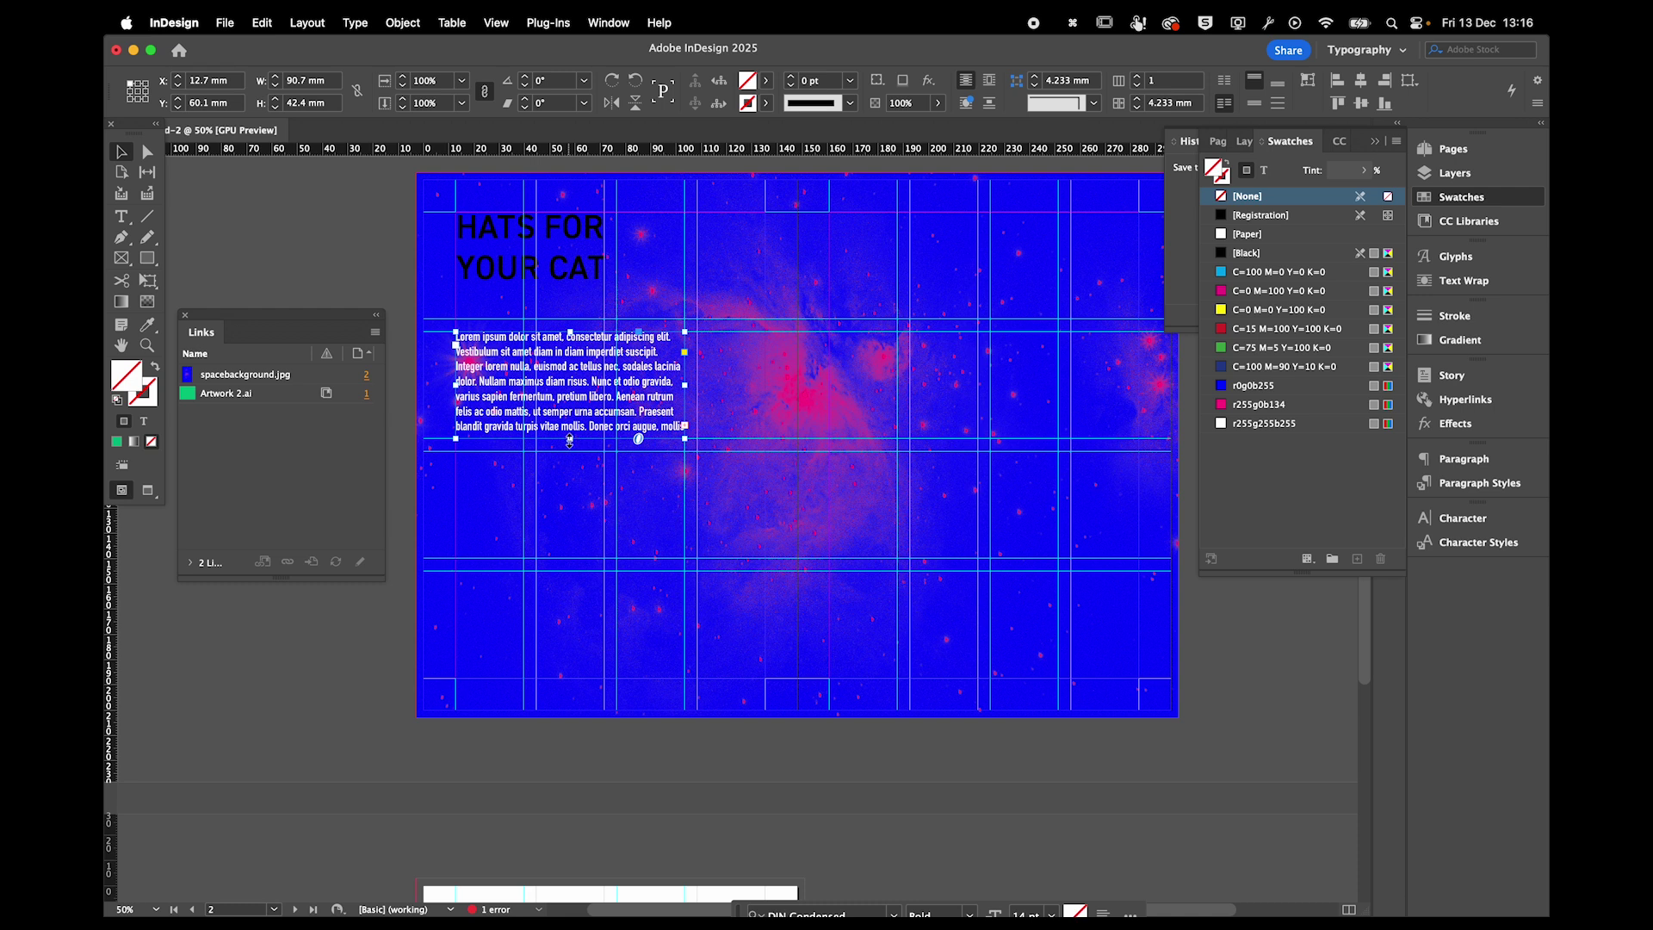
Thread the overset text into a frame about 58.8 × 42.4 mm at the spread's lower left and another about 58.8 × 55.4 mm on the right-hand page.
{"action": "left_click", "coordinate": [686, 431]}
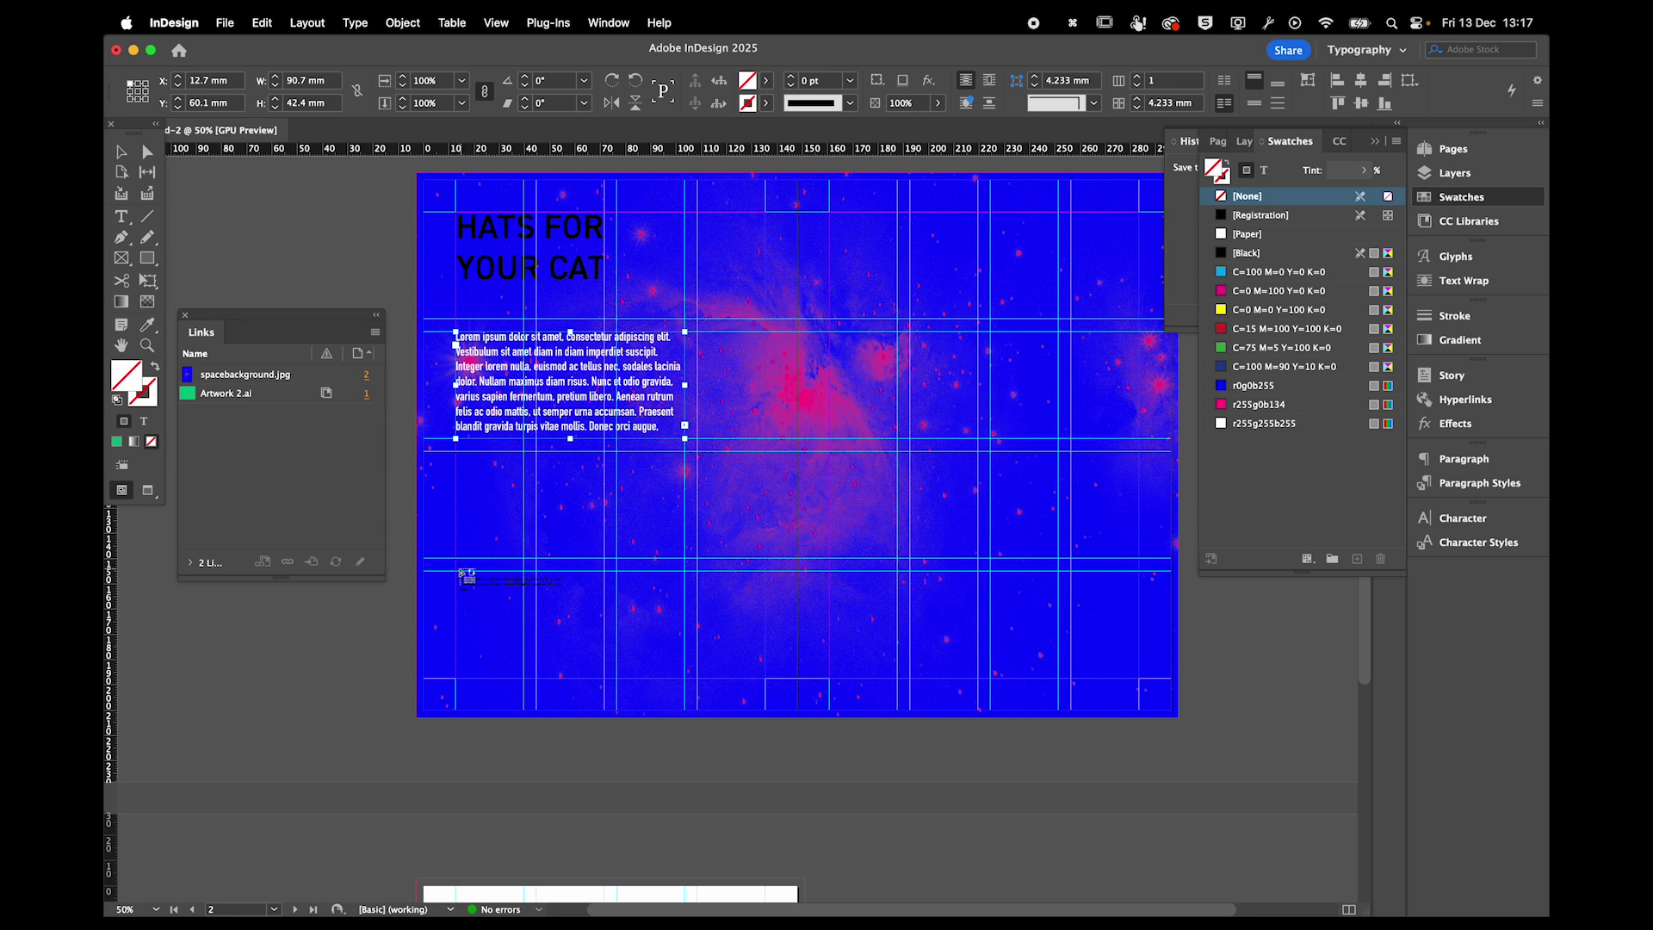
{"action": "left_click_drag", "start_coordinate": [465, 575], "coordinate": [605, 677]}
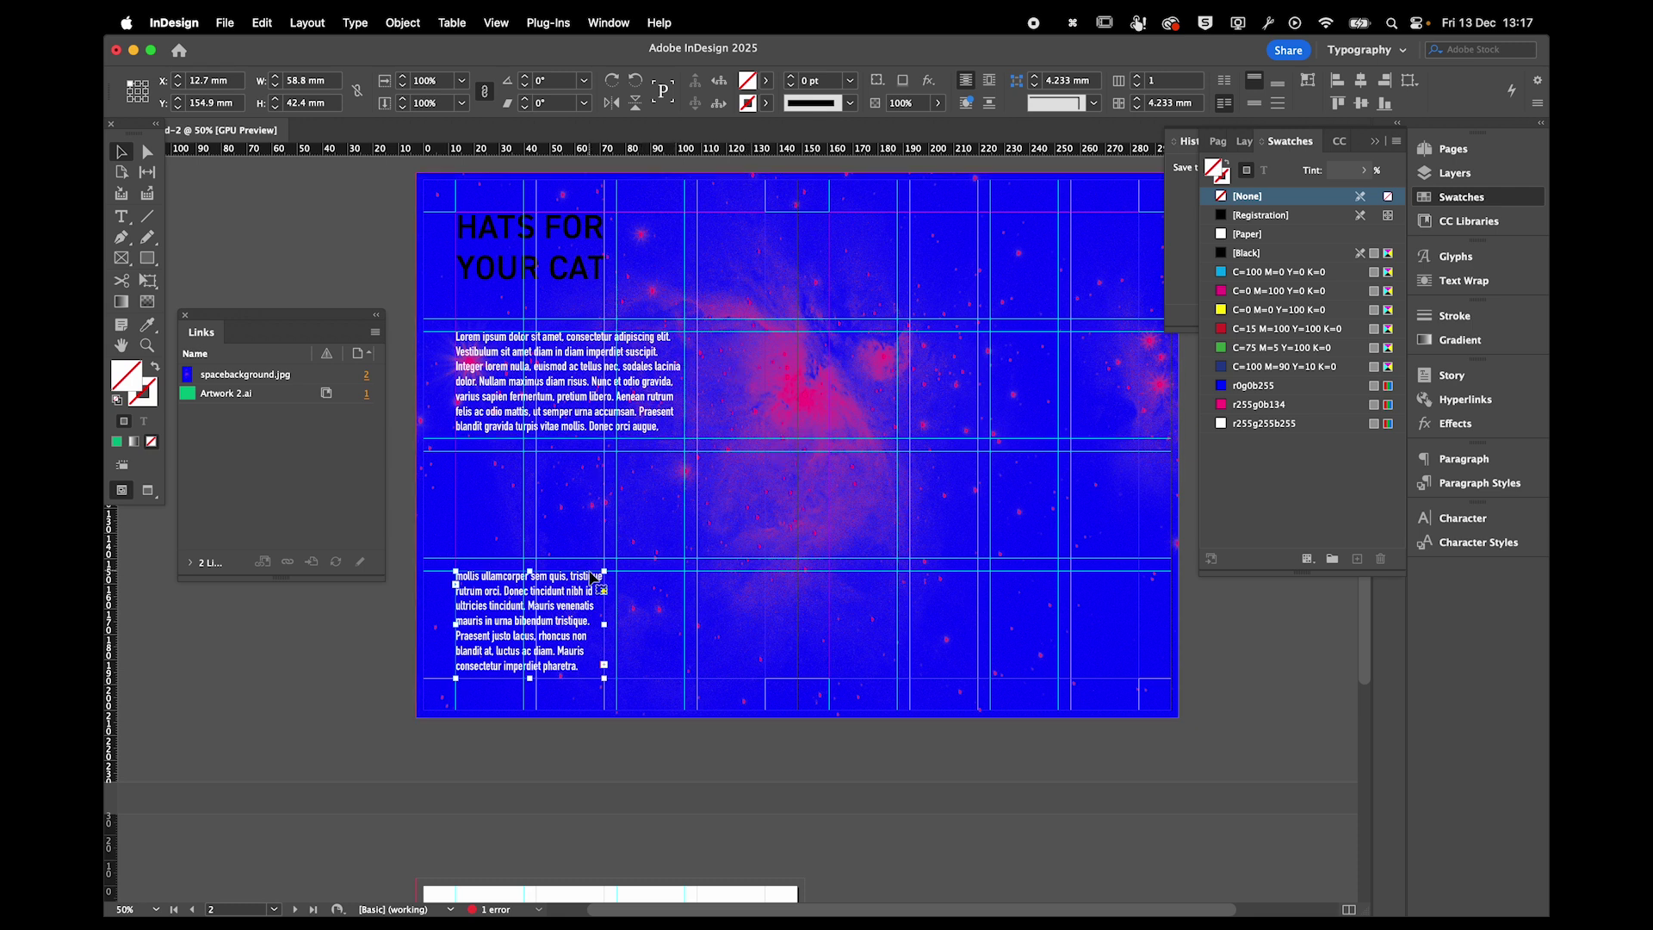
{"action": "left_click", "coordinate": [606, 667]}
{"action": "left_click_drag", "start_coordinate": [910, 332], "coordinate": [982, 471]}
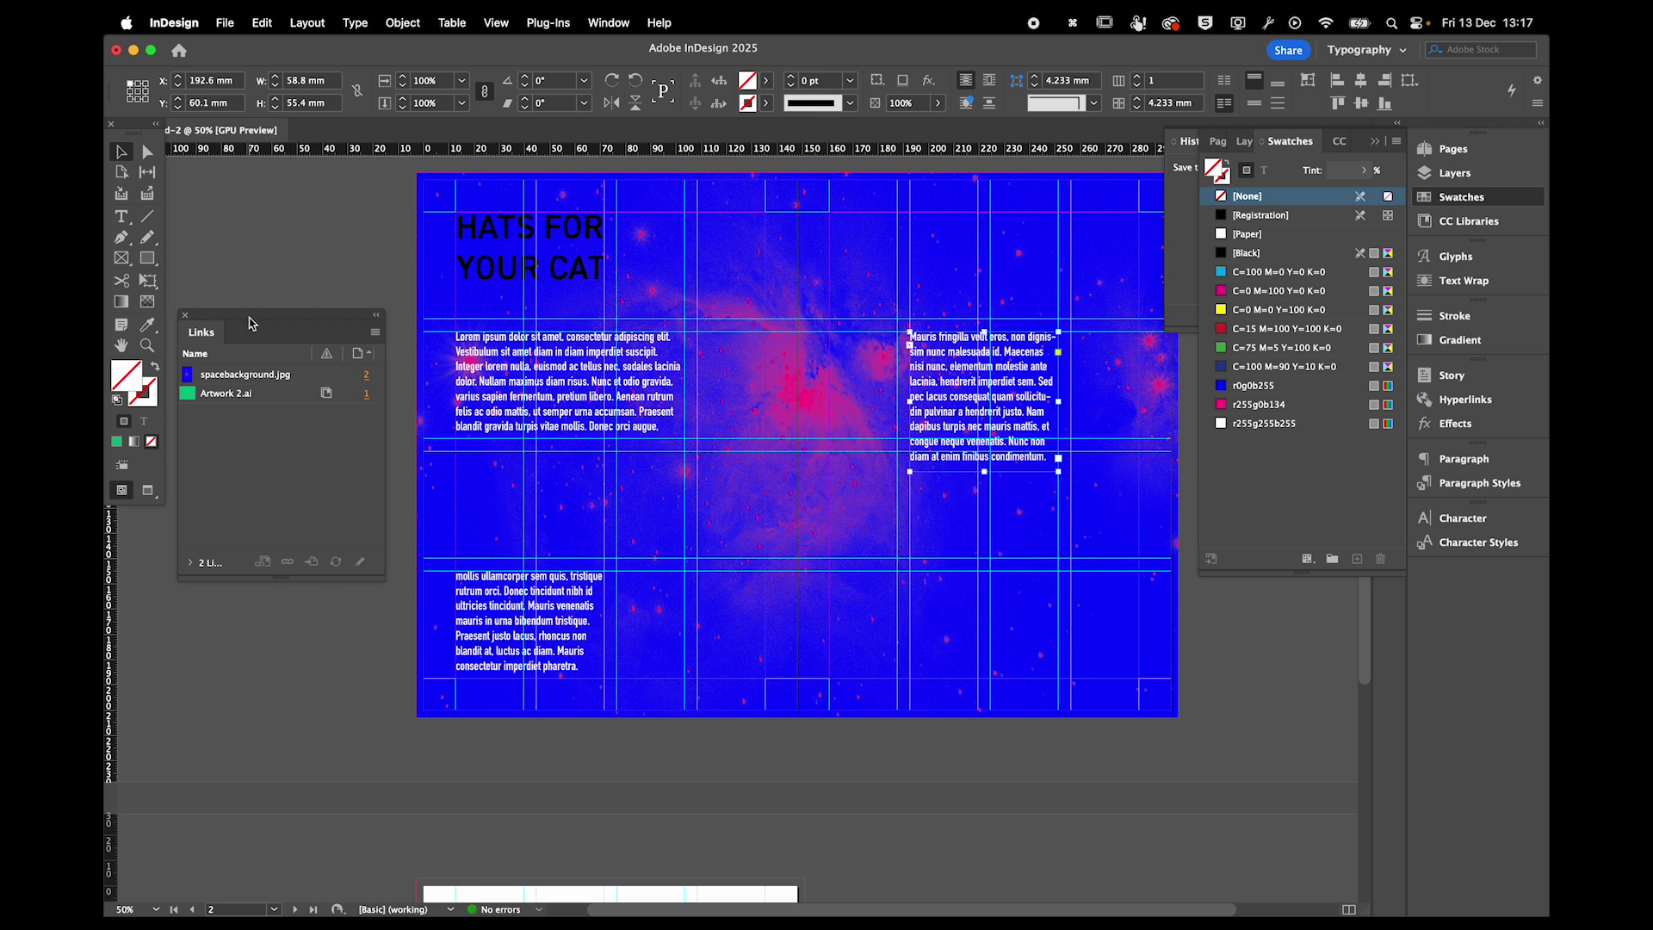
{"action": "left_click", "coordinate": [292, 243]}
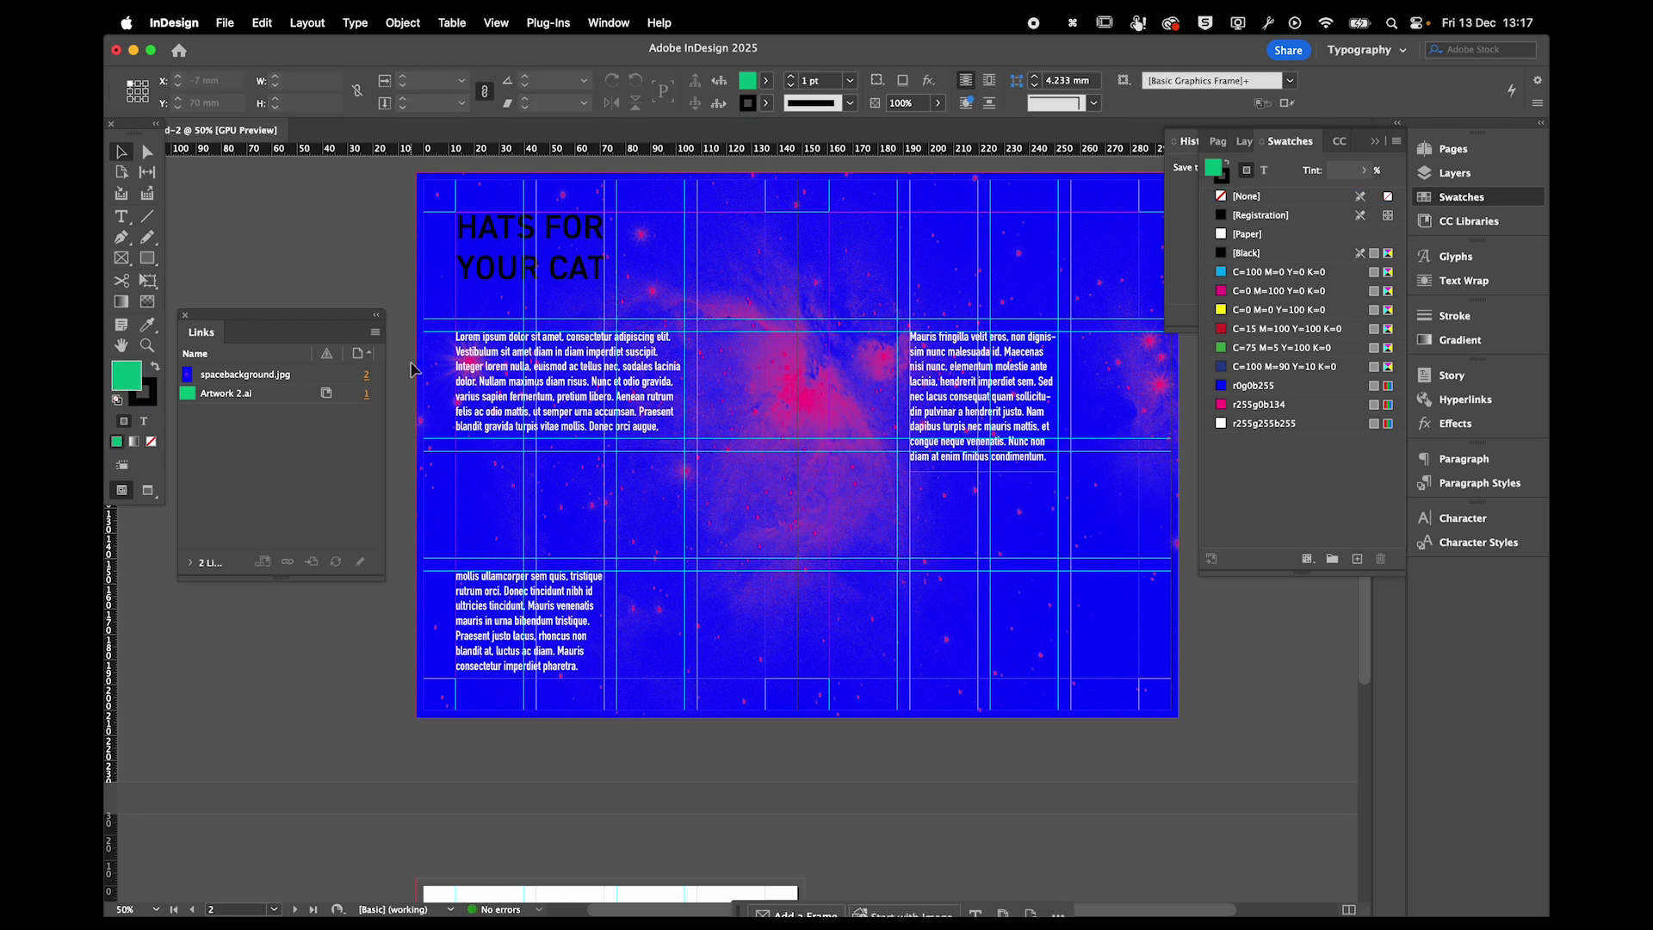
{"action": "key", "text": "w"}
{"action": "key", "text": "w"}
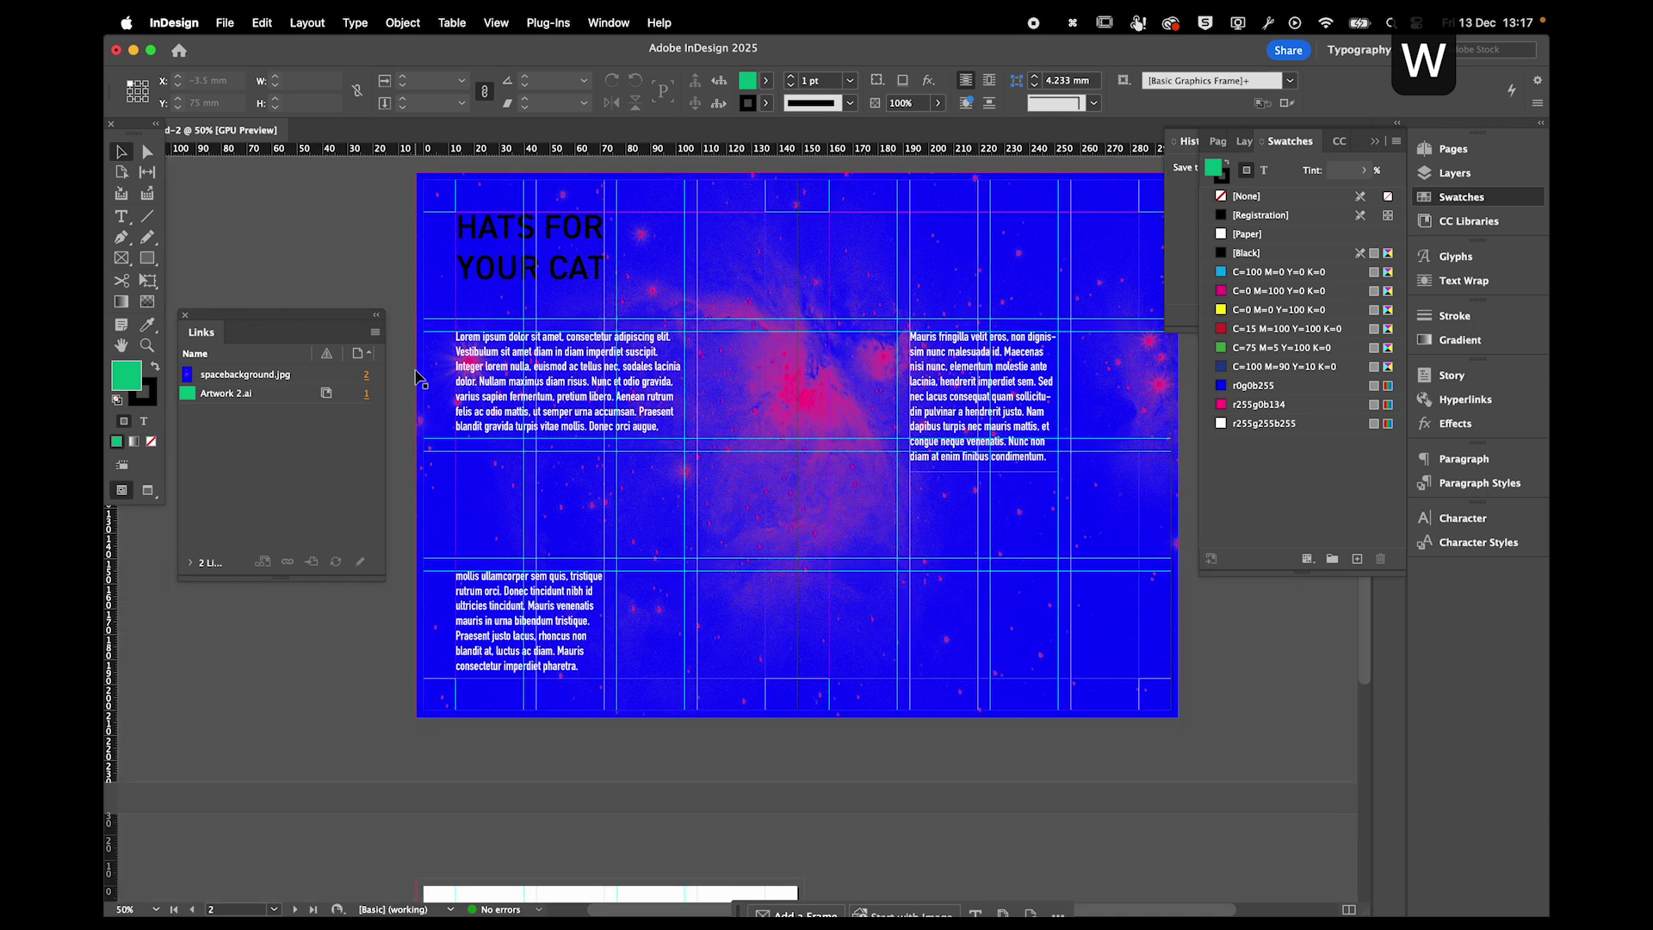
Apply the C=0 M=100 Y=0 K=0 swatch to the text of the HATS FOR YOUR CAT heading, leaving its frame unfilled.
{"action": "left_click", "coordinate": [492, 280]}
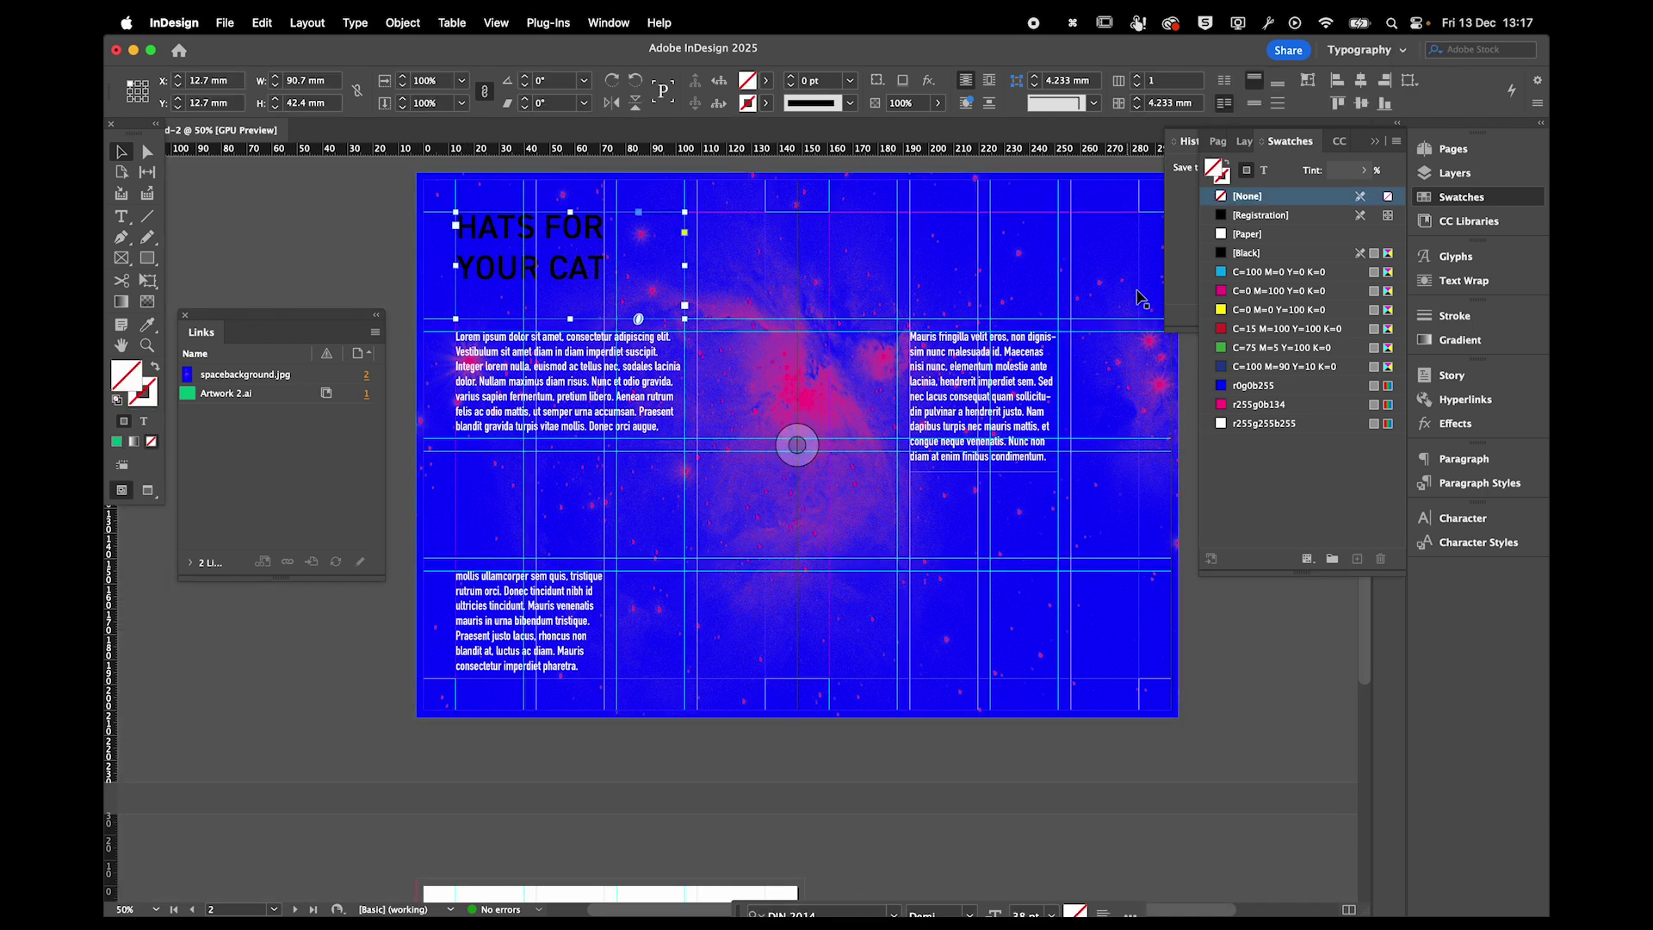
{"action": "left_click", "coordinate": [1221, 291]}
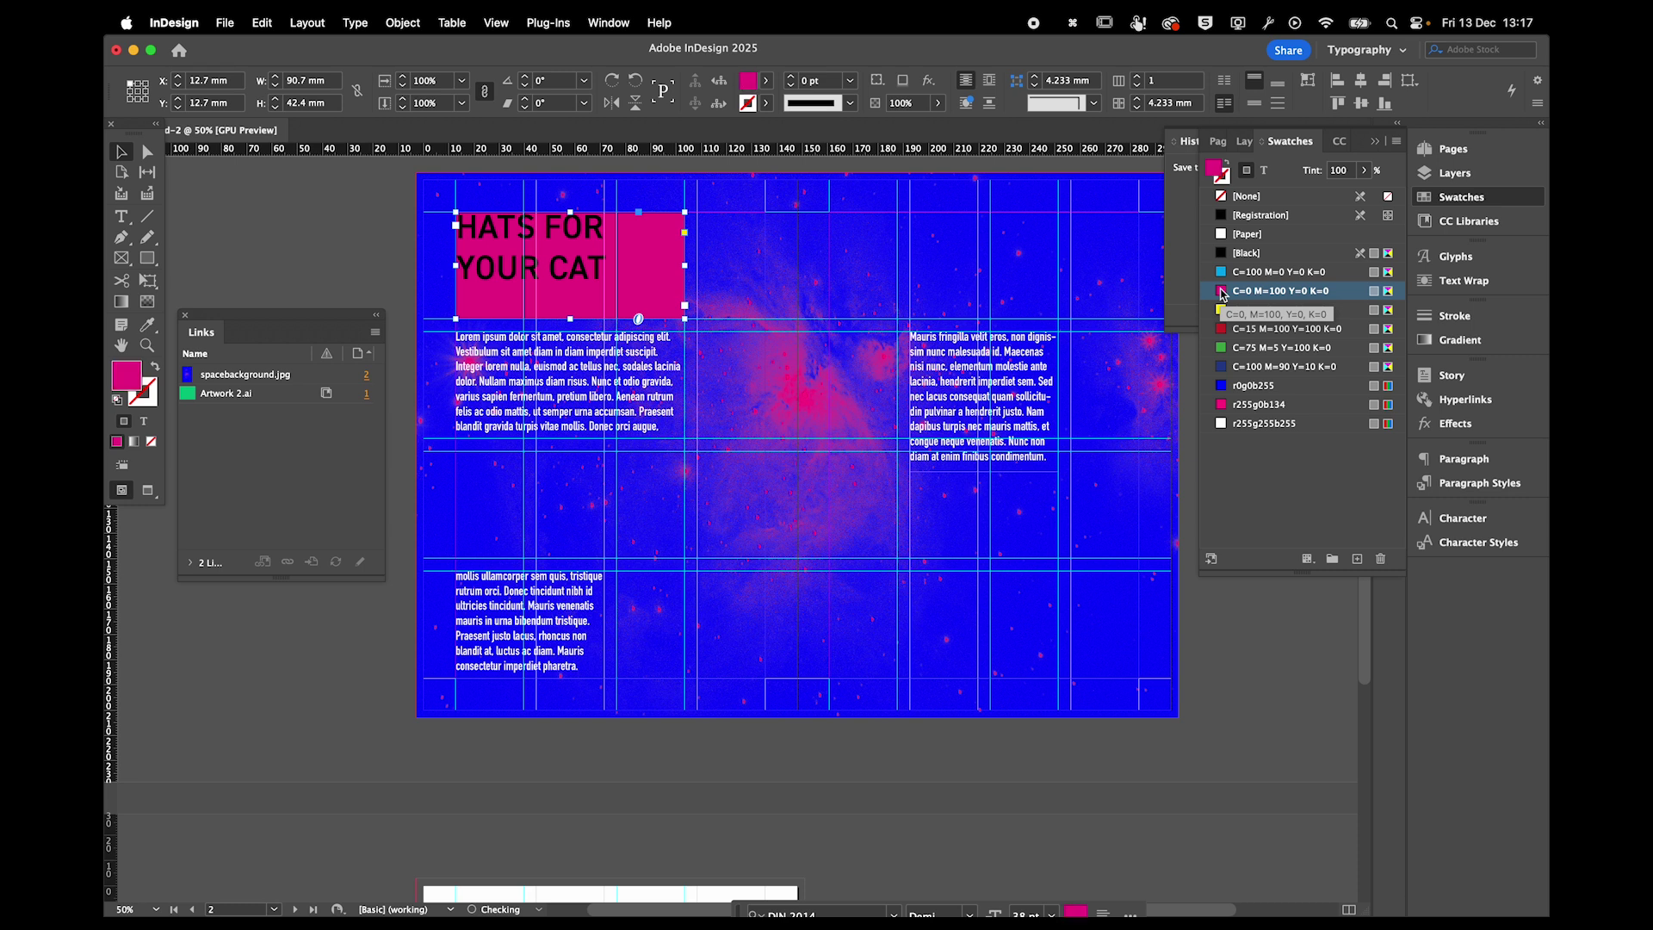
{"action": "key", "text": "super+z"}
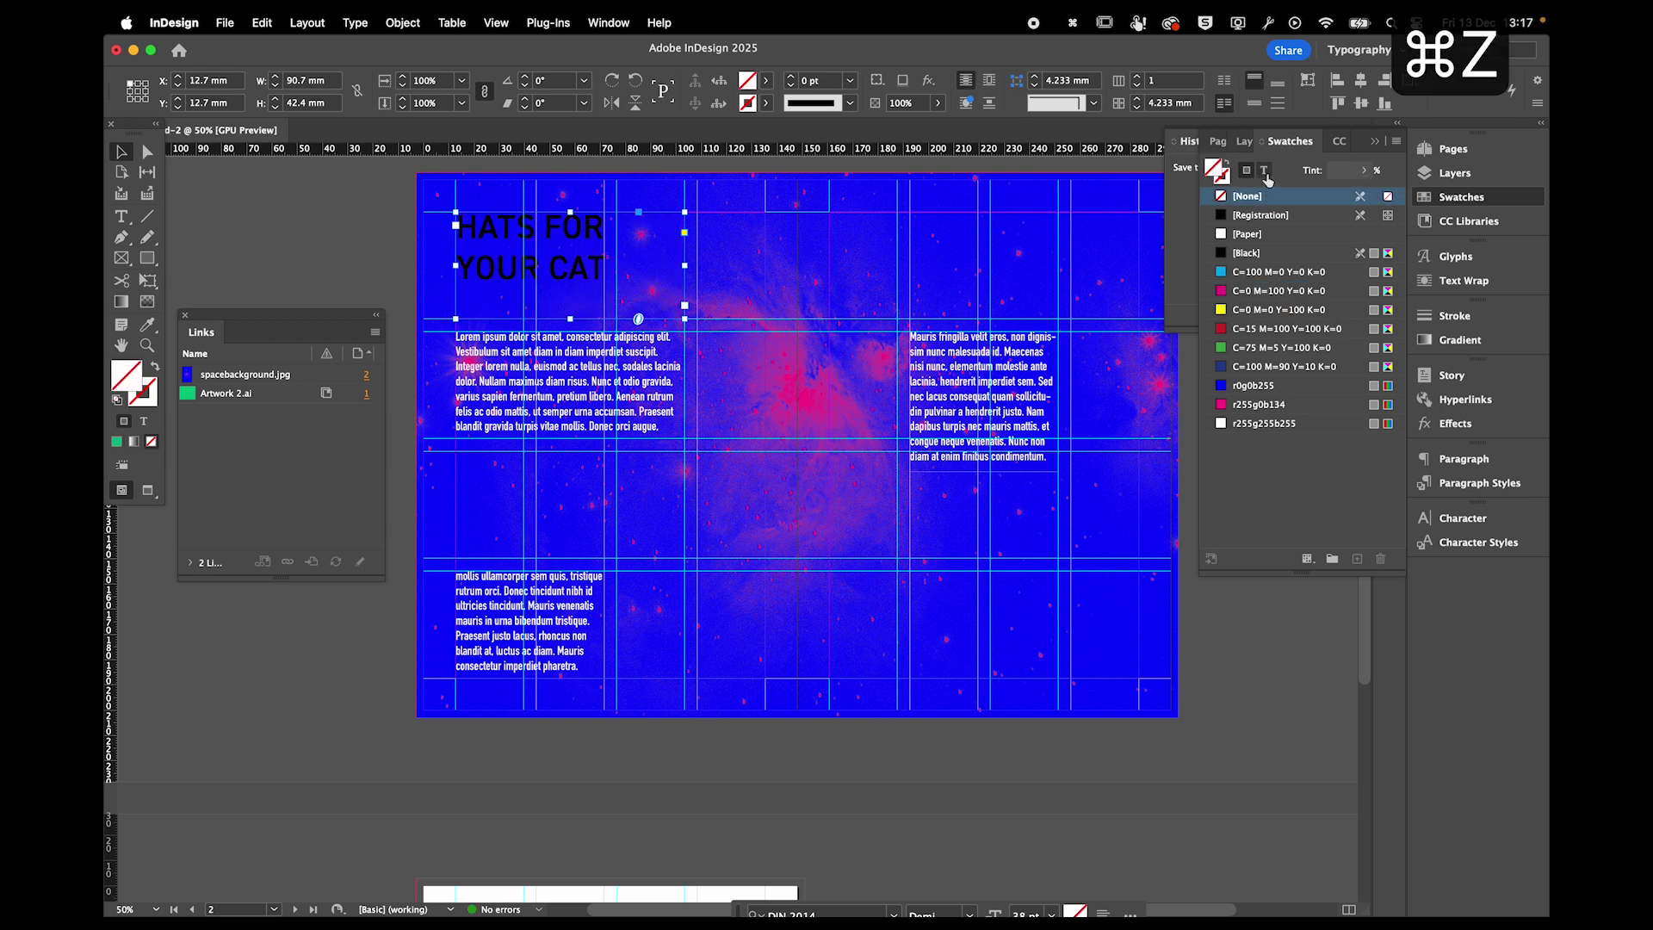
{"action": "left_click", "coordinate": [1264, 170]}
{"action": "left_click", "coordinate": [1225, 297]}
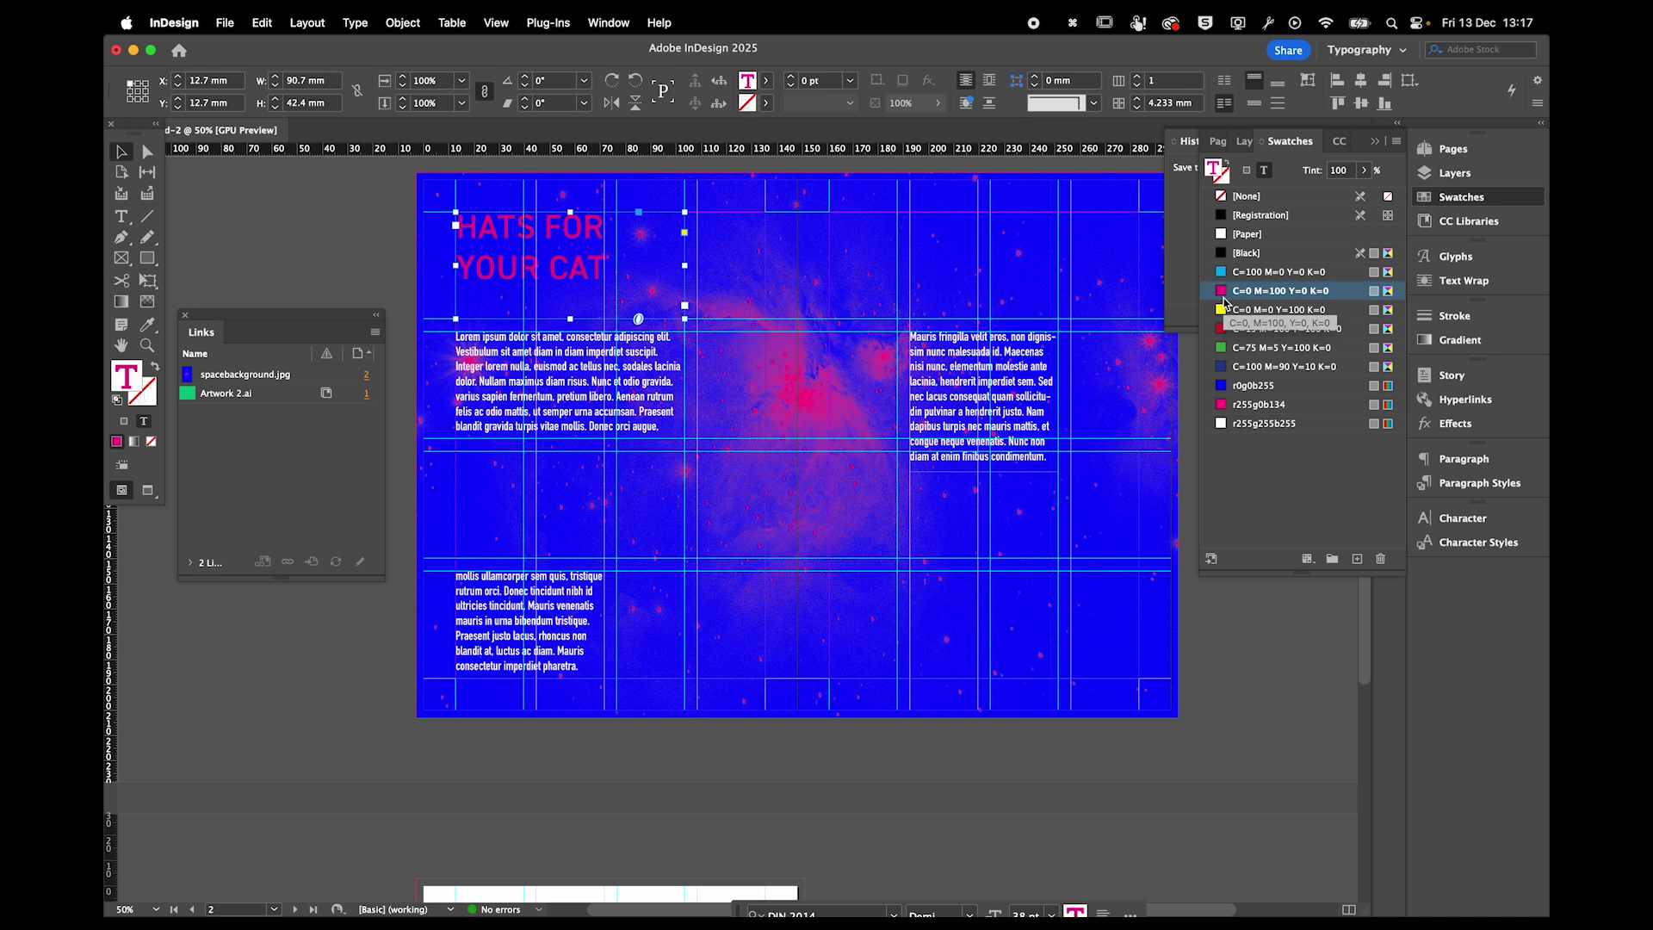
{"action": "scroll", "coordinate": [1025, 284], "scroll_direction": "up", "scroll_amount": 15}
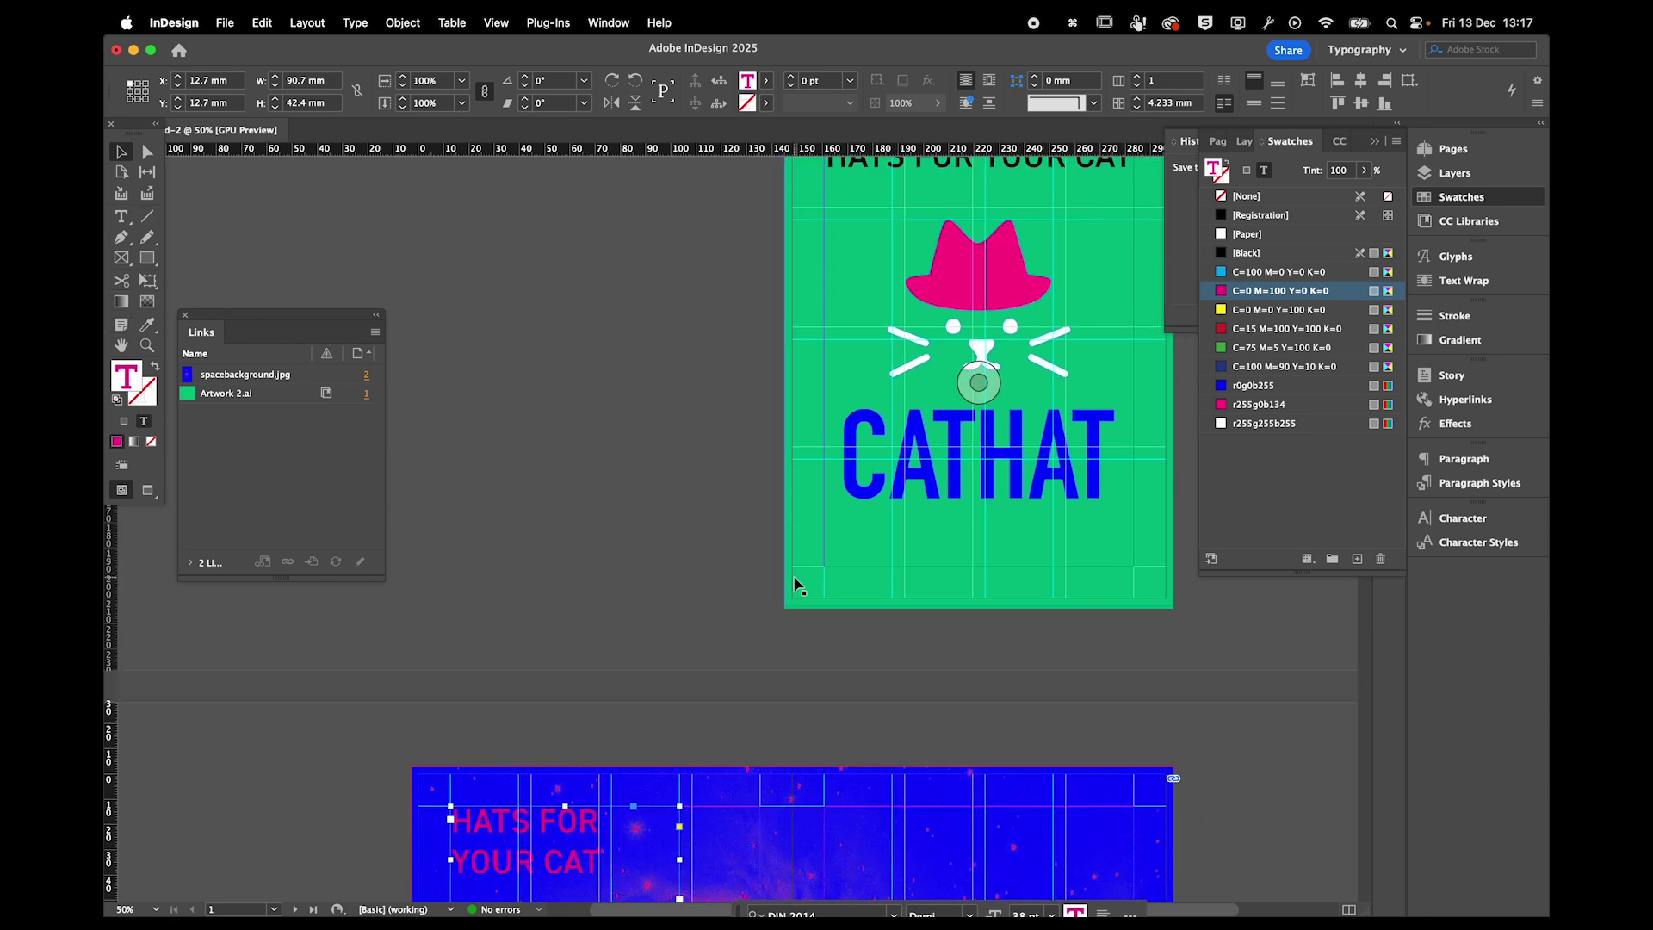
{"action": "scroll", "coordinate": [542, 634], "scroll_direction": "down", "scroll_amount": 5}
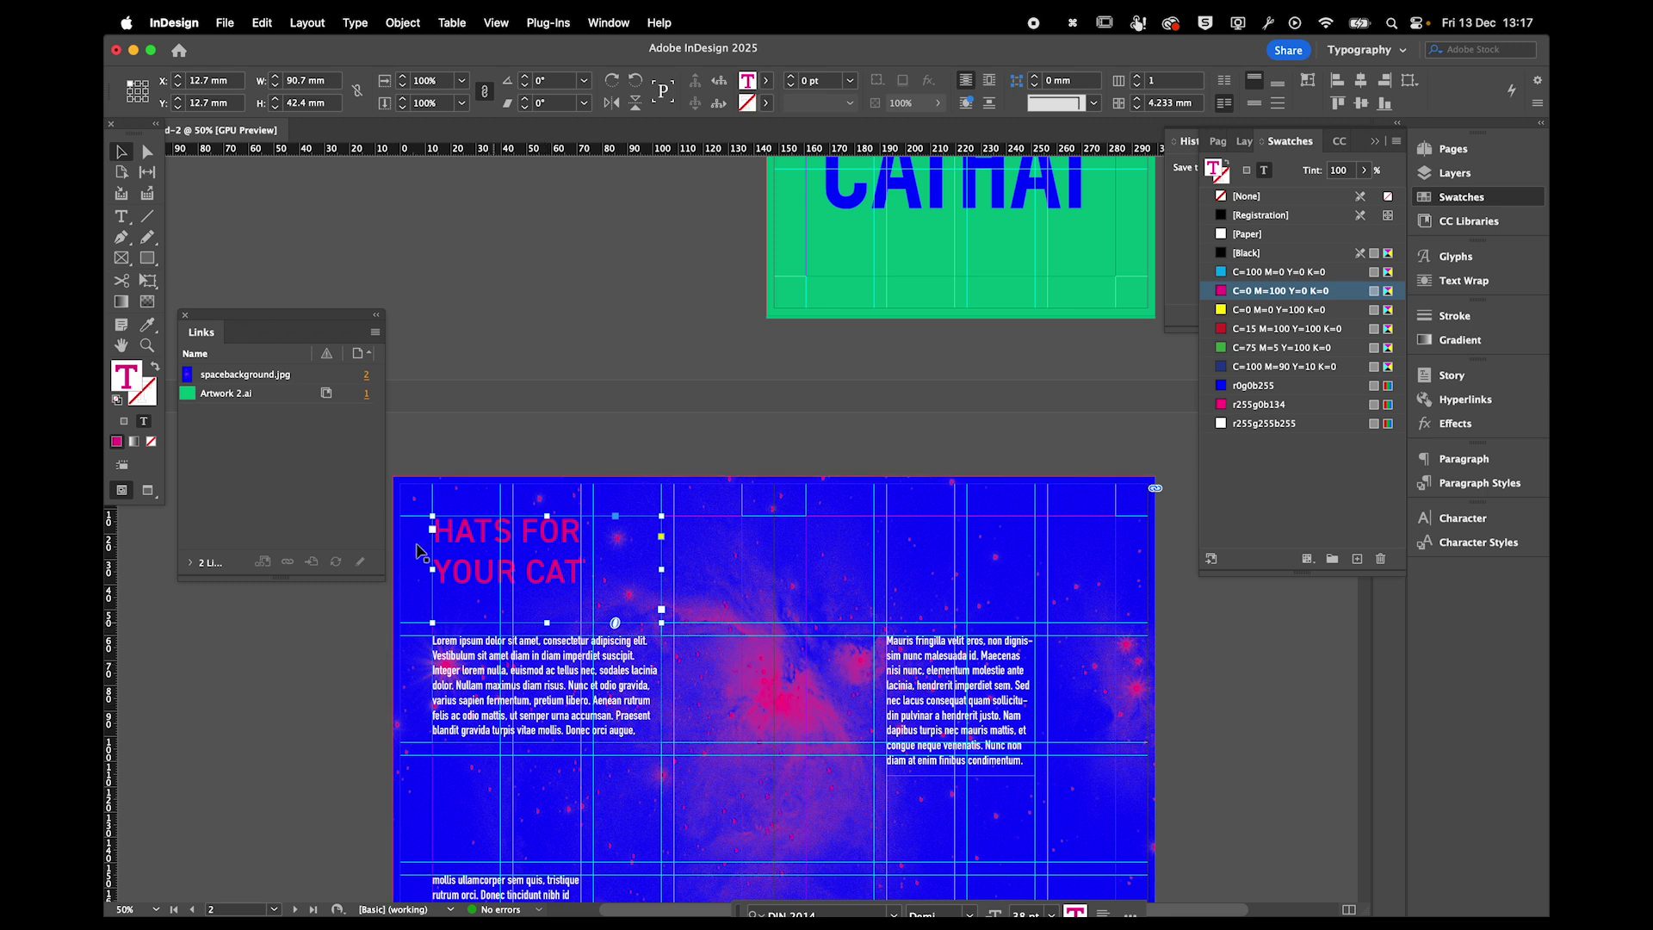
Try to recolour the HATS FOR YOUR CAT heading text with the green sampled from the cover artwork.
{"action": "left_click", "coordinate": [149, 326]}
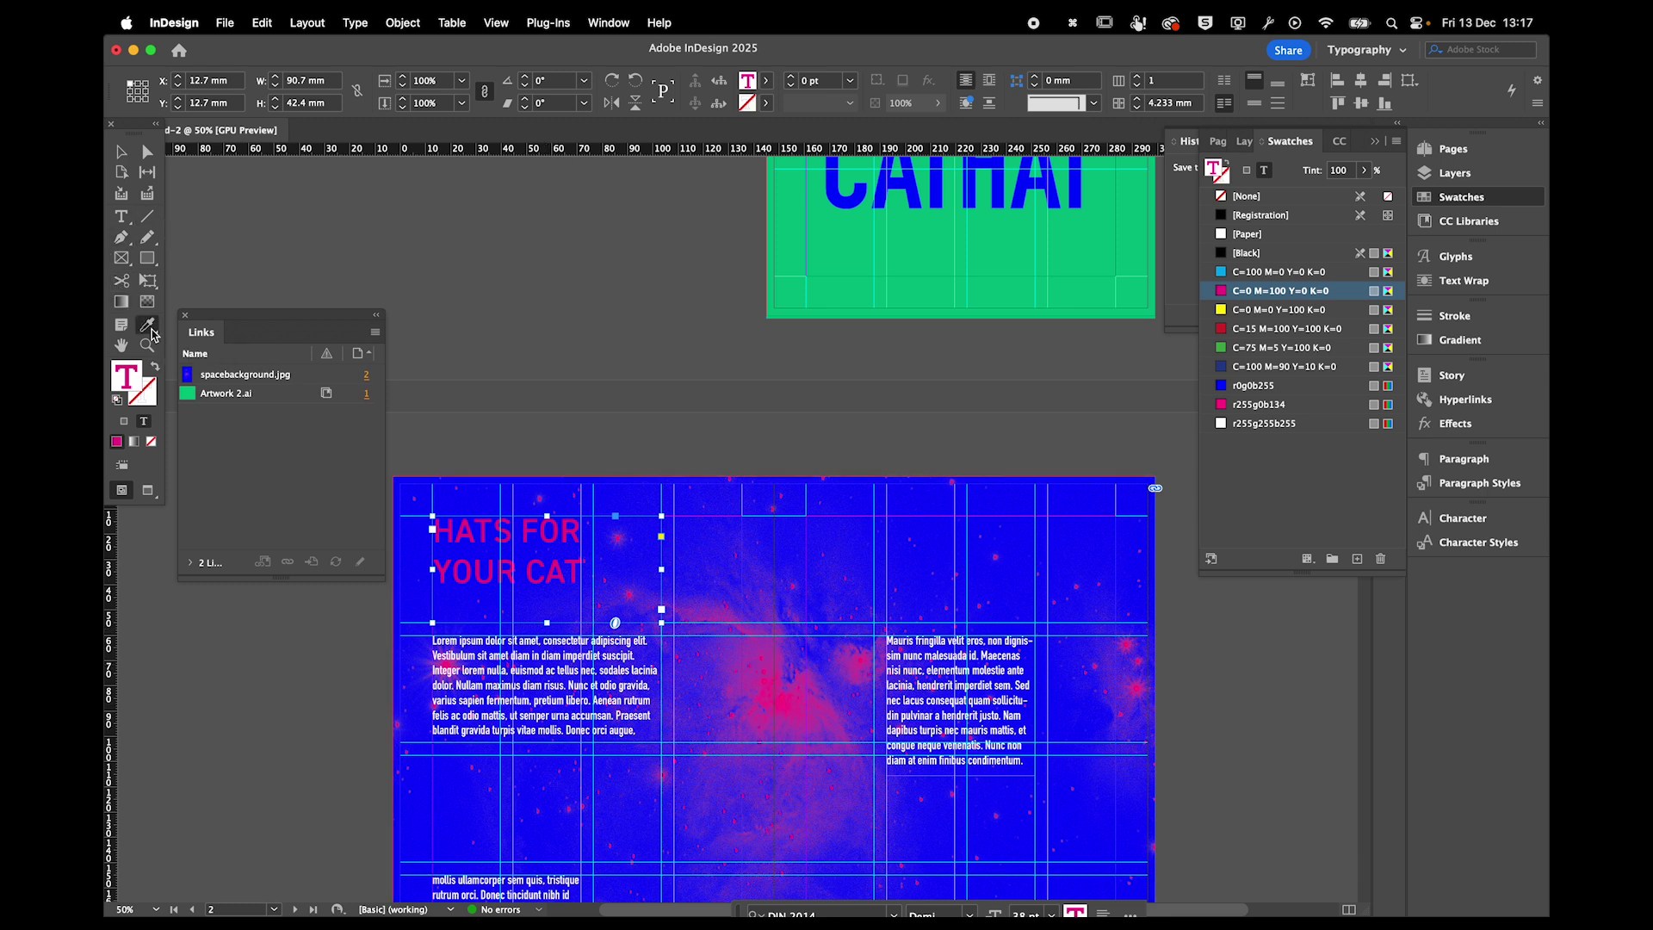
{"action": "left_click", "coordinate": [833, 245]}
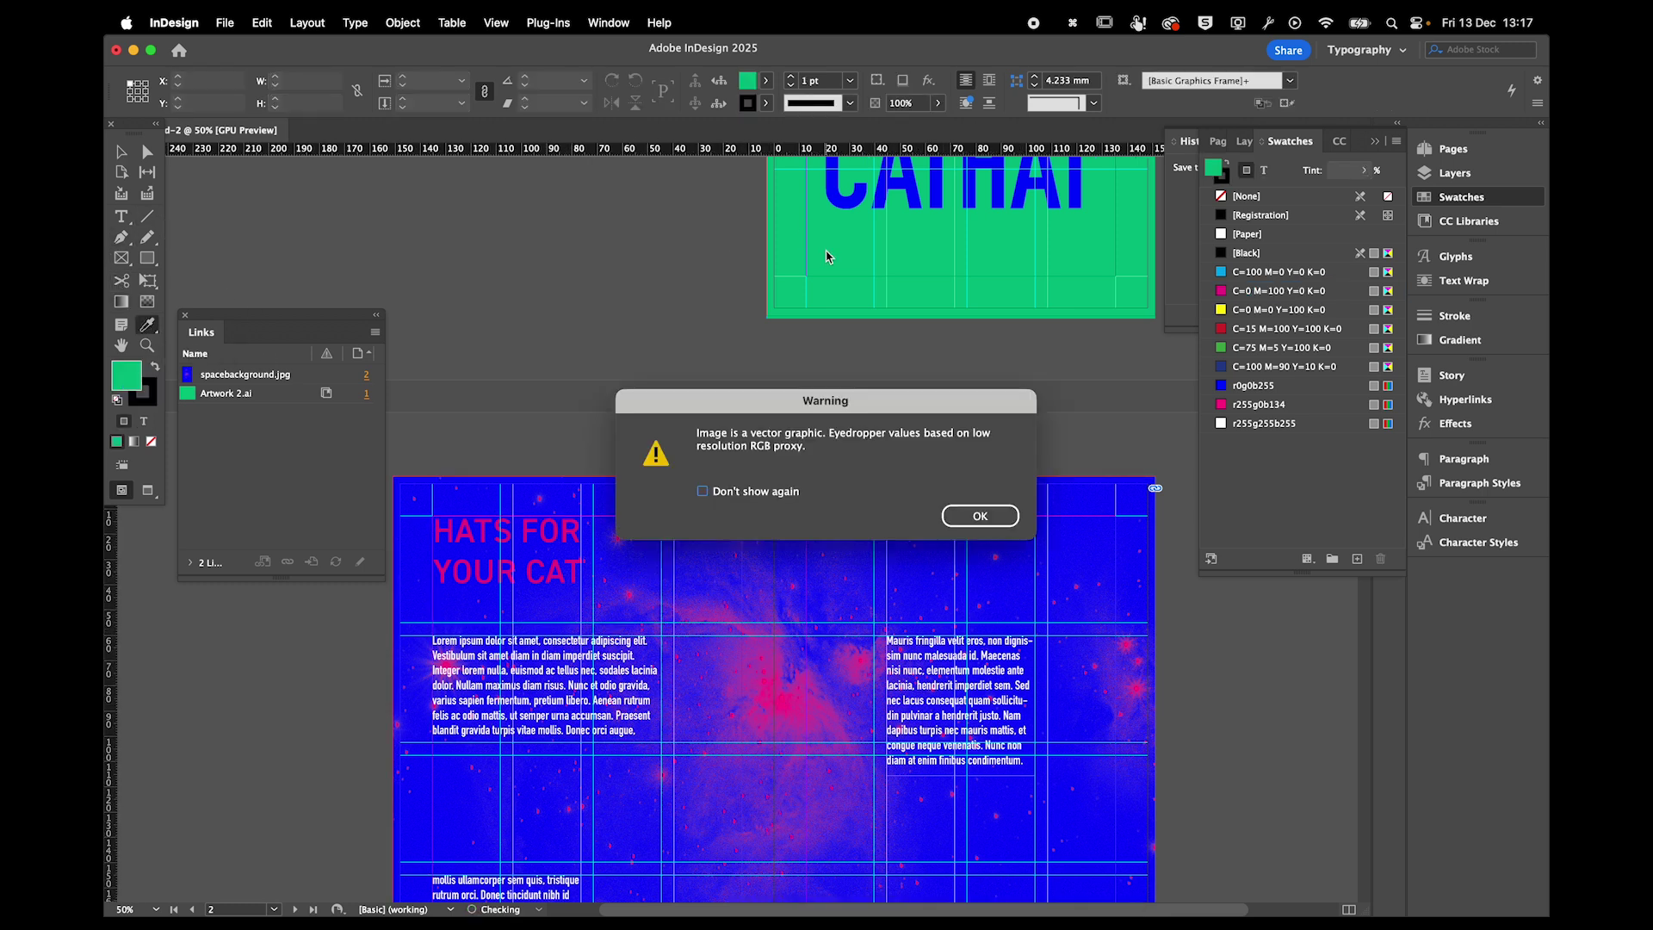
{"action": "left_click", "coordinate": [973, 516]}
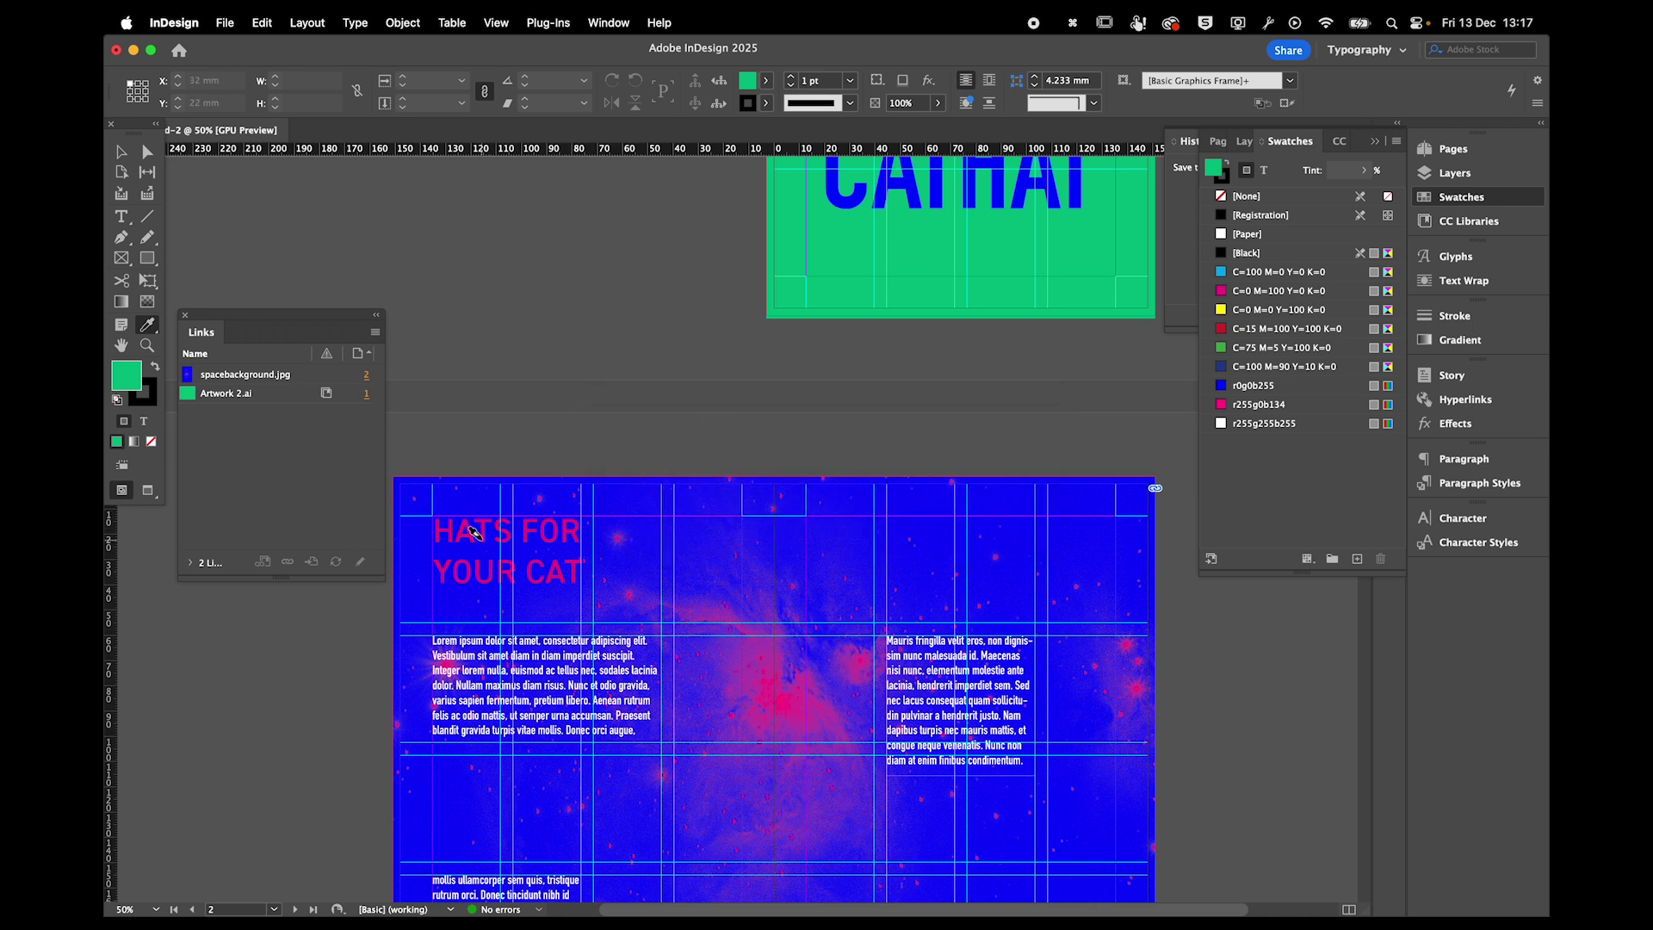
{"action": "key", "text": "v"}
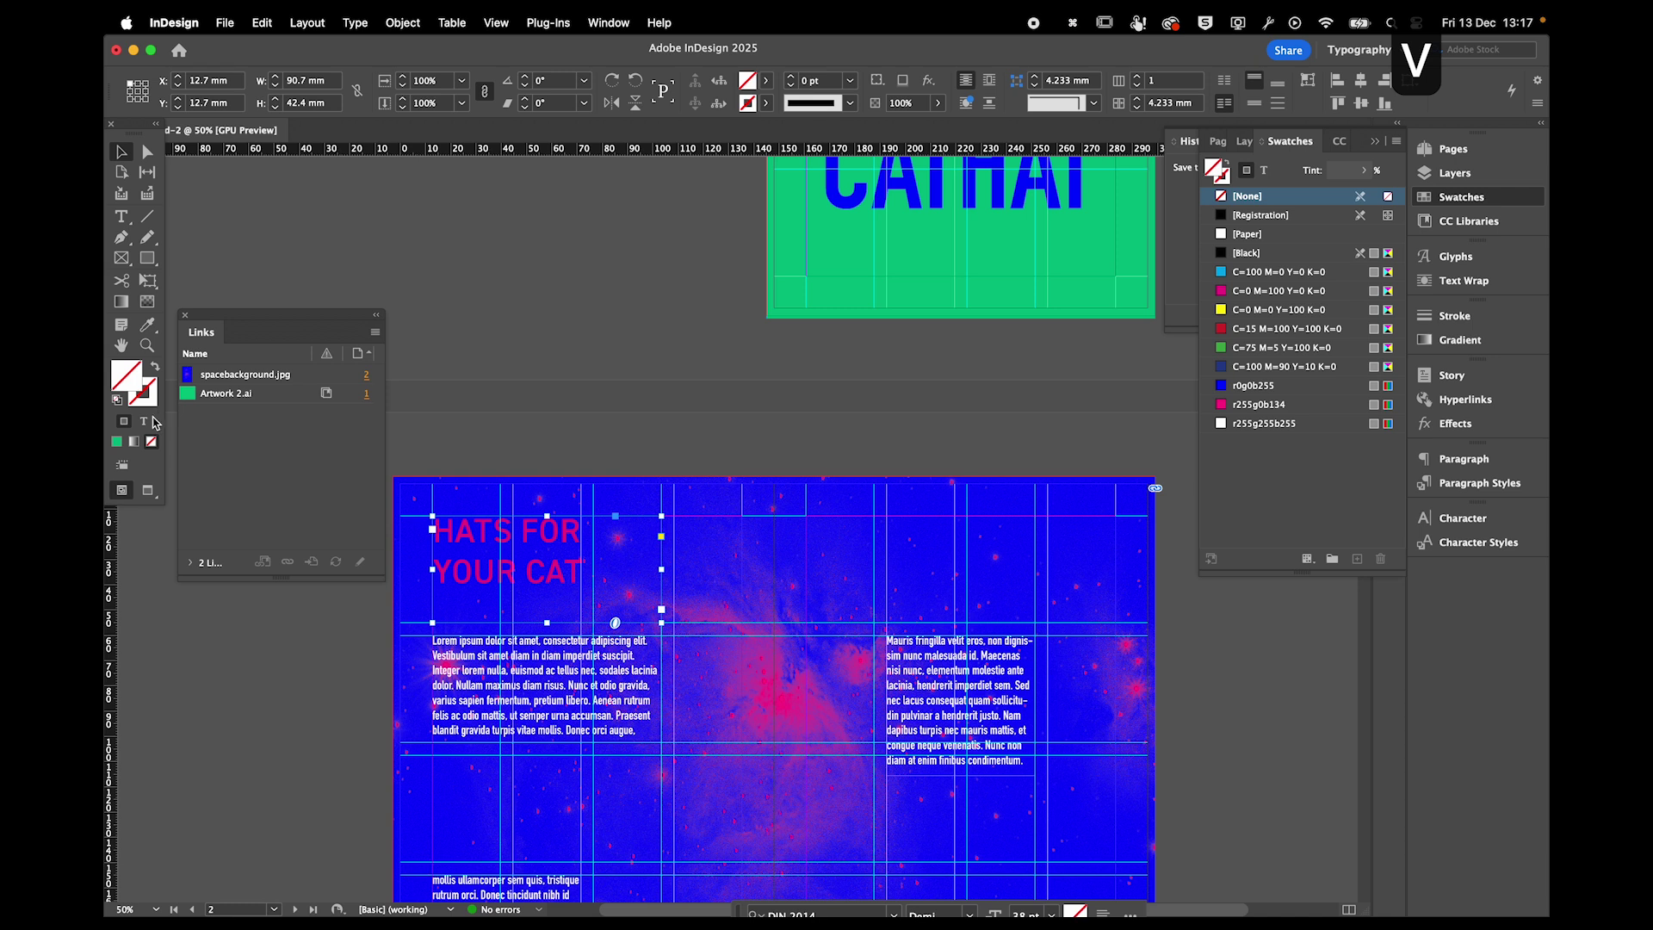
{"action": "left_click", "coordinate": [145, 422]}
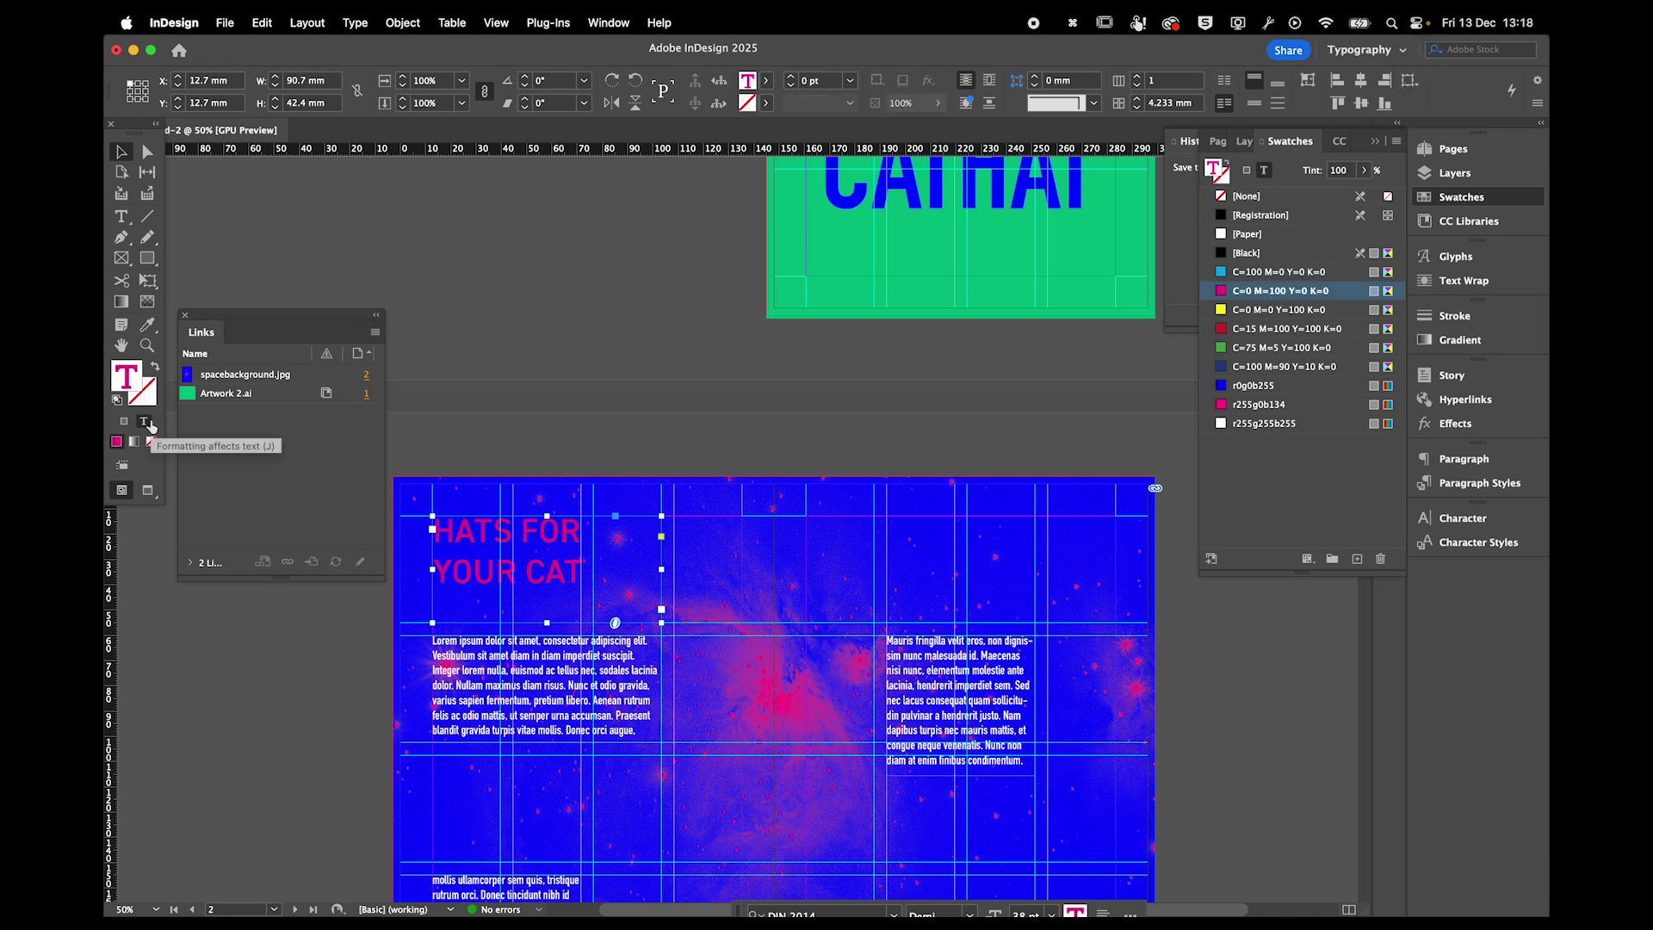
{"action": "double_click", "coordinate": [126, 375]}
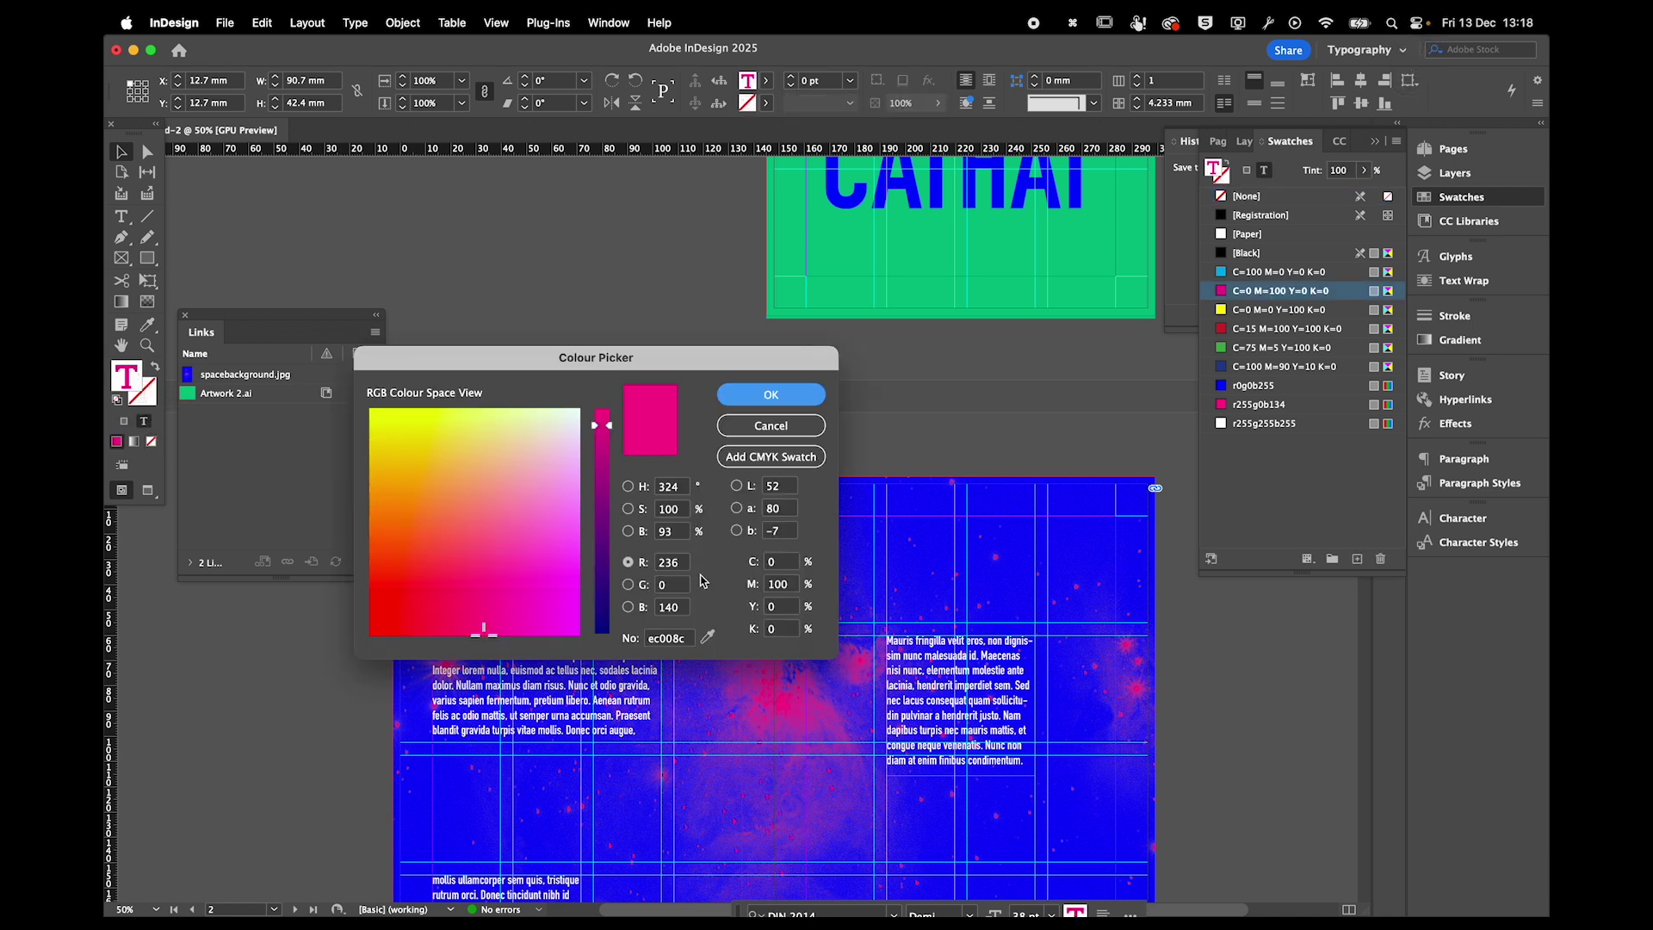
{"action": "left_click", "coordinate": [775, 426]}
Sample the cover's green with the Eyedropper and draw a rectangle about 76 × 79 mm in it on the pasteboard beside the cover.
{"action": "left_click", "coordinate": [149, 328]}
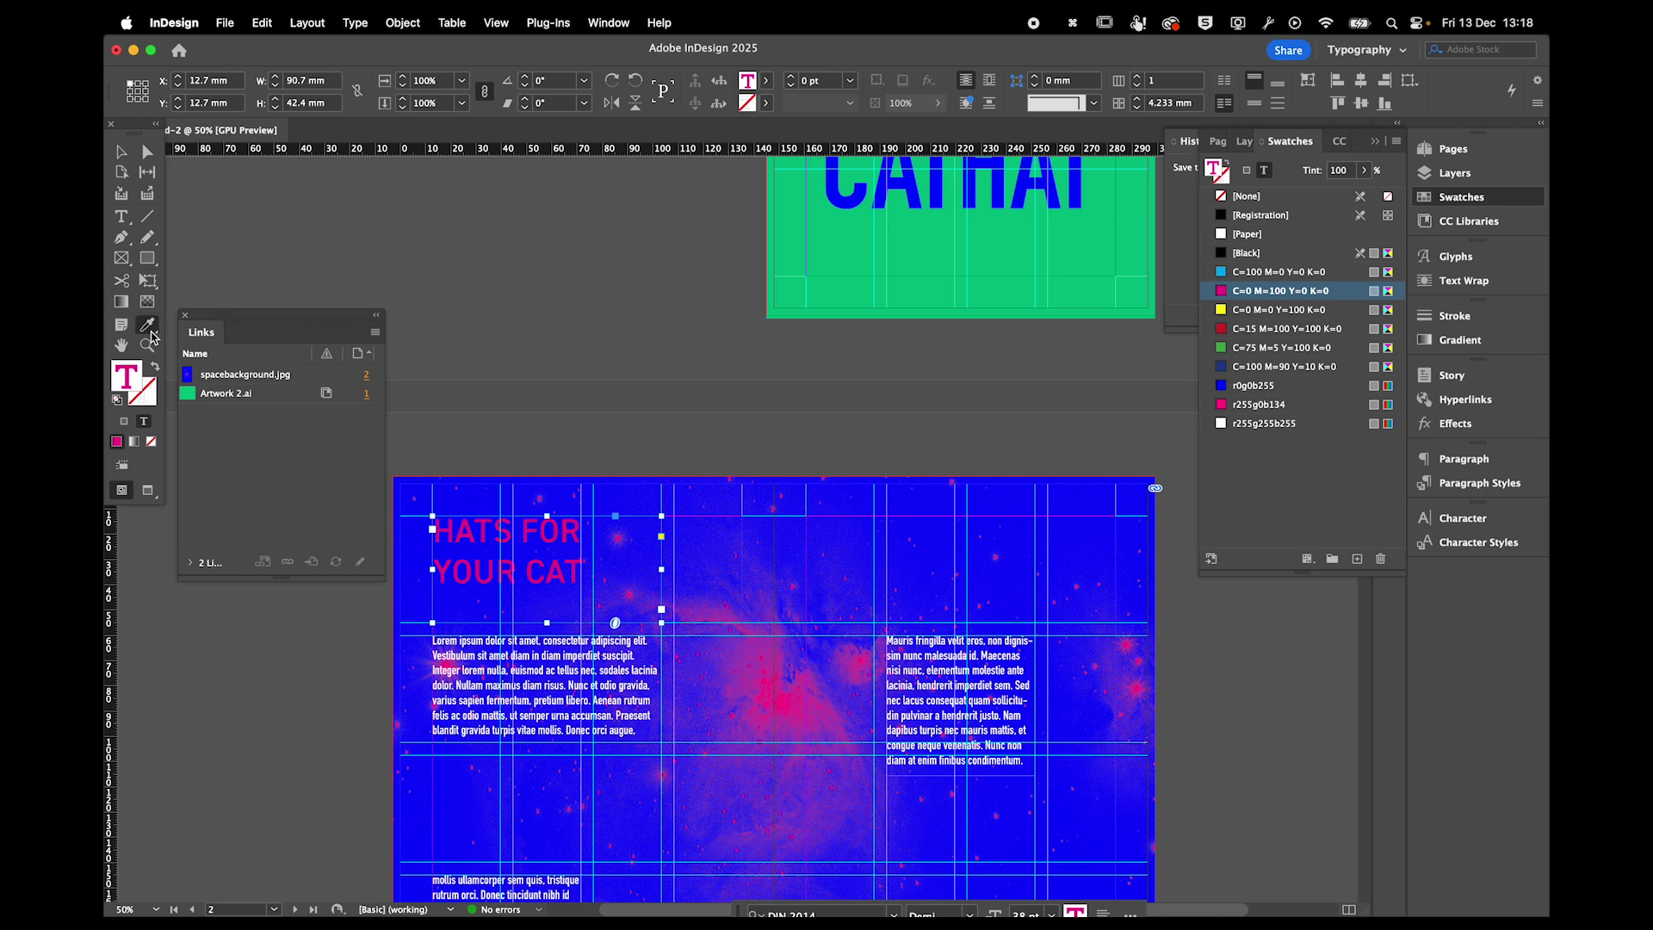
{"action": "left_click", "coordinate": [847, 223]}
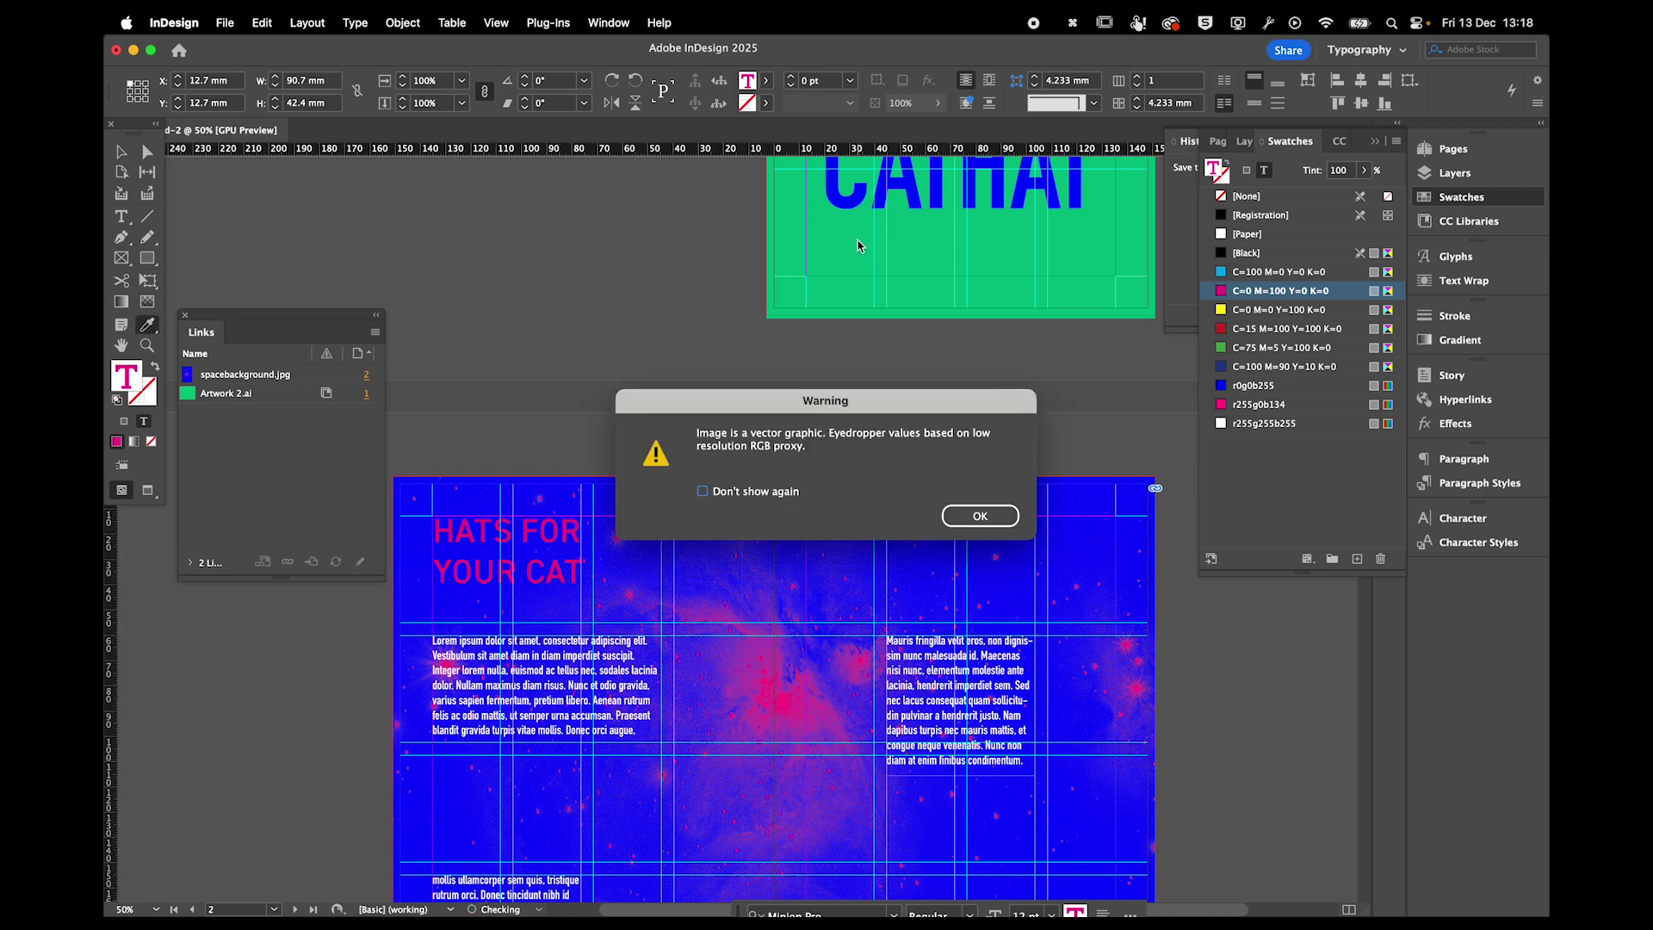
{"action": "left_click", "coordinate": [958, 510]}
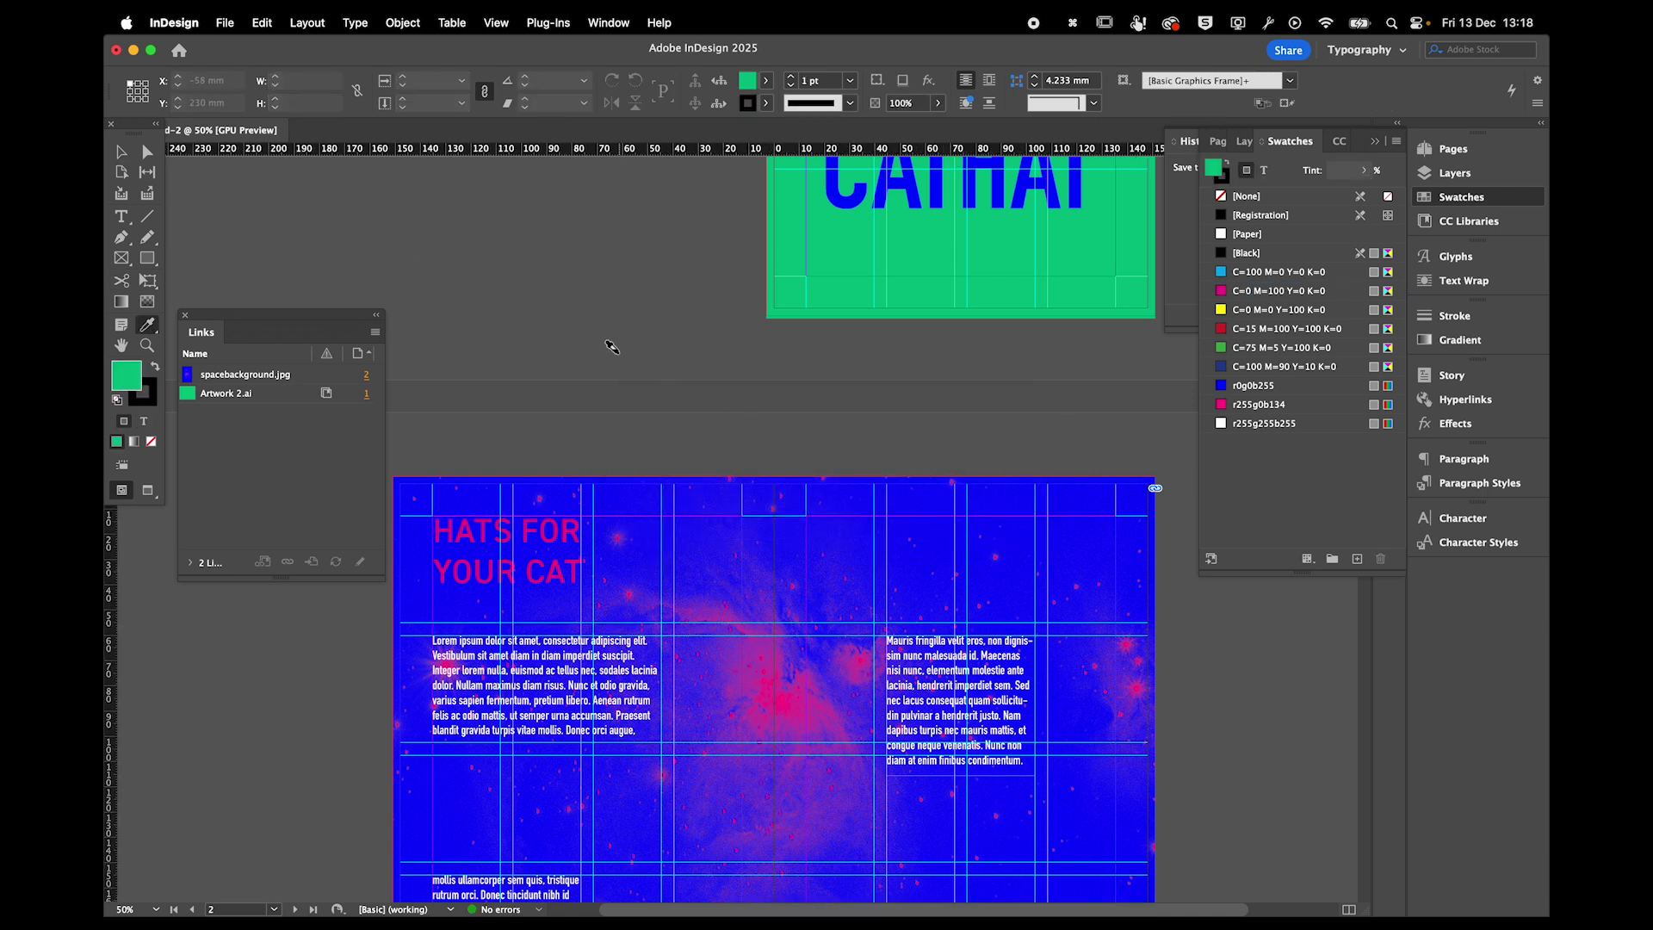
{"action": "scroll", "coordinate": [611, 347], "scroll_direction": "up", "scroll_amount": 2}
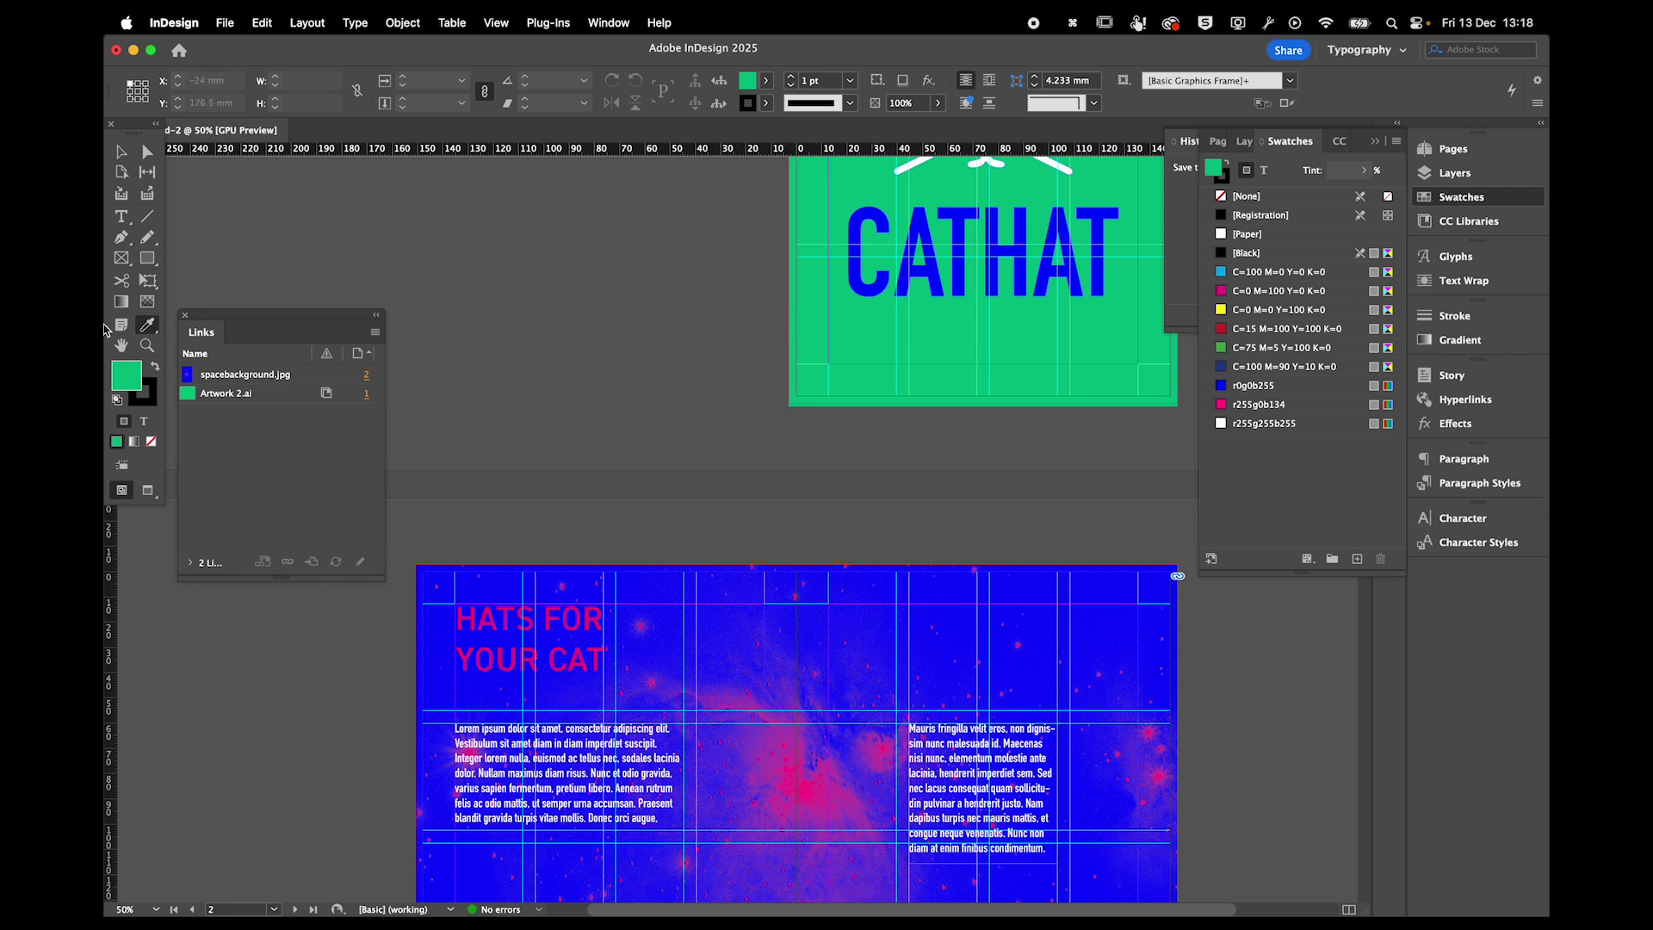
{"action": "left_click", "coordinate": [147, 258]}
{"action": "left_click_drag", "start_coordinate": [474, 250], "coordinate": [666, 449]}
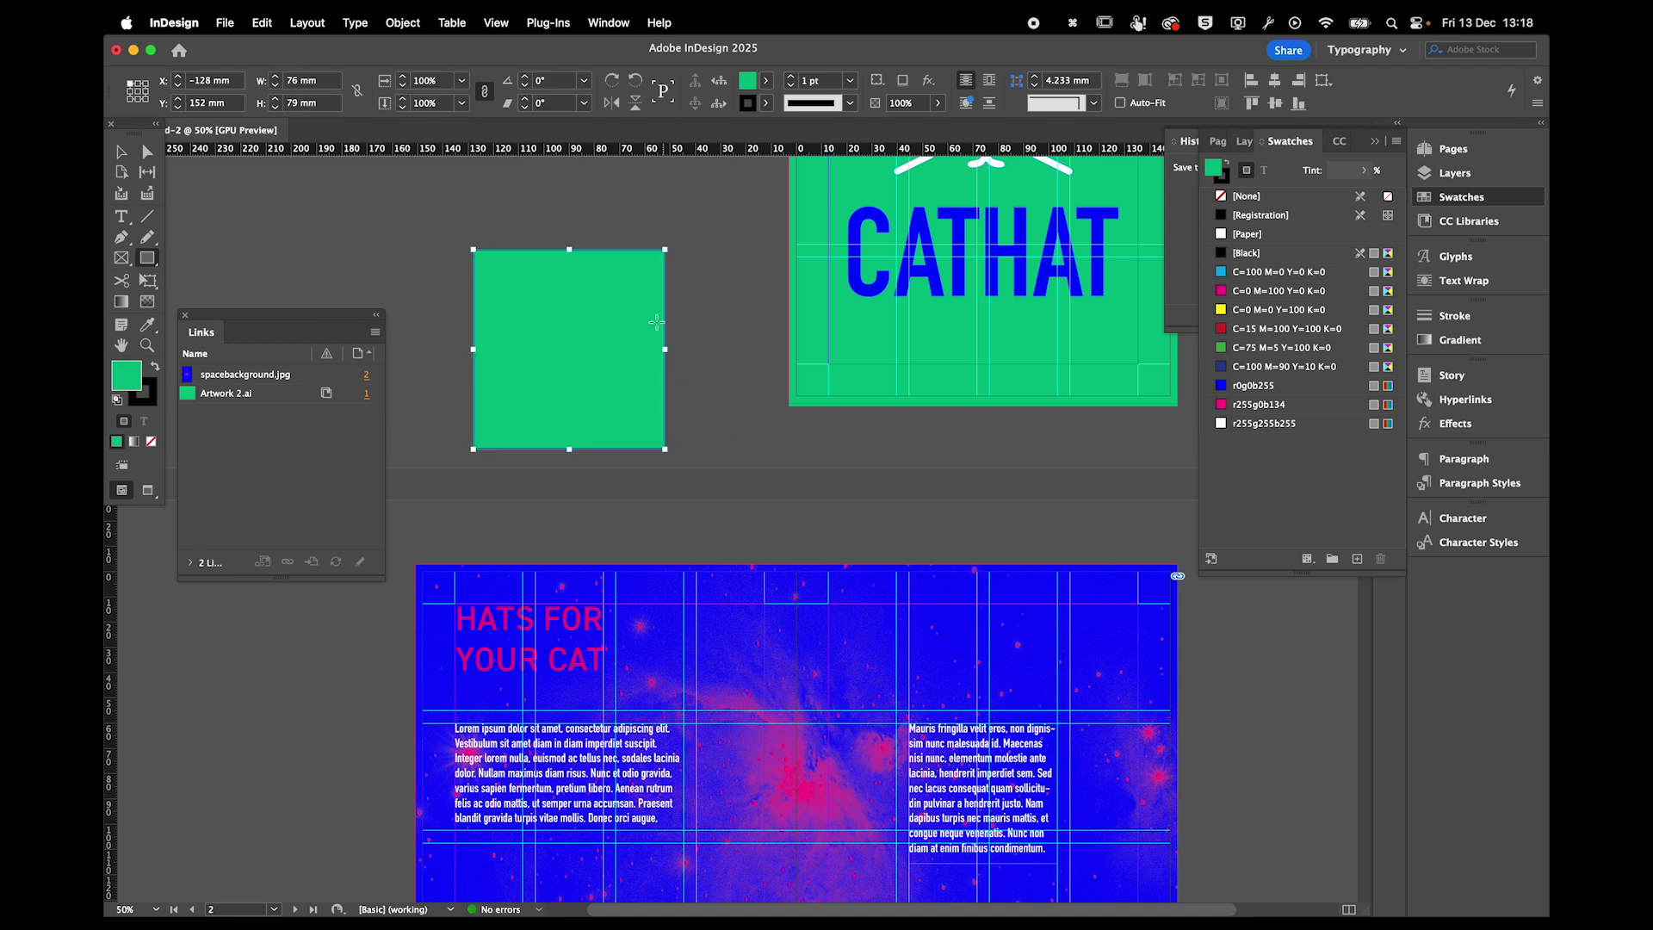
{"action": "key", "text": "w"}
{"action": "key", "text": "w"}
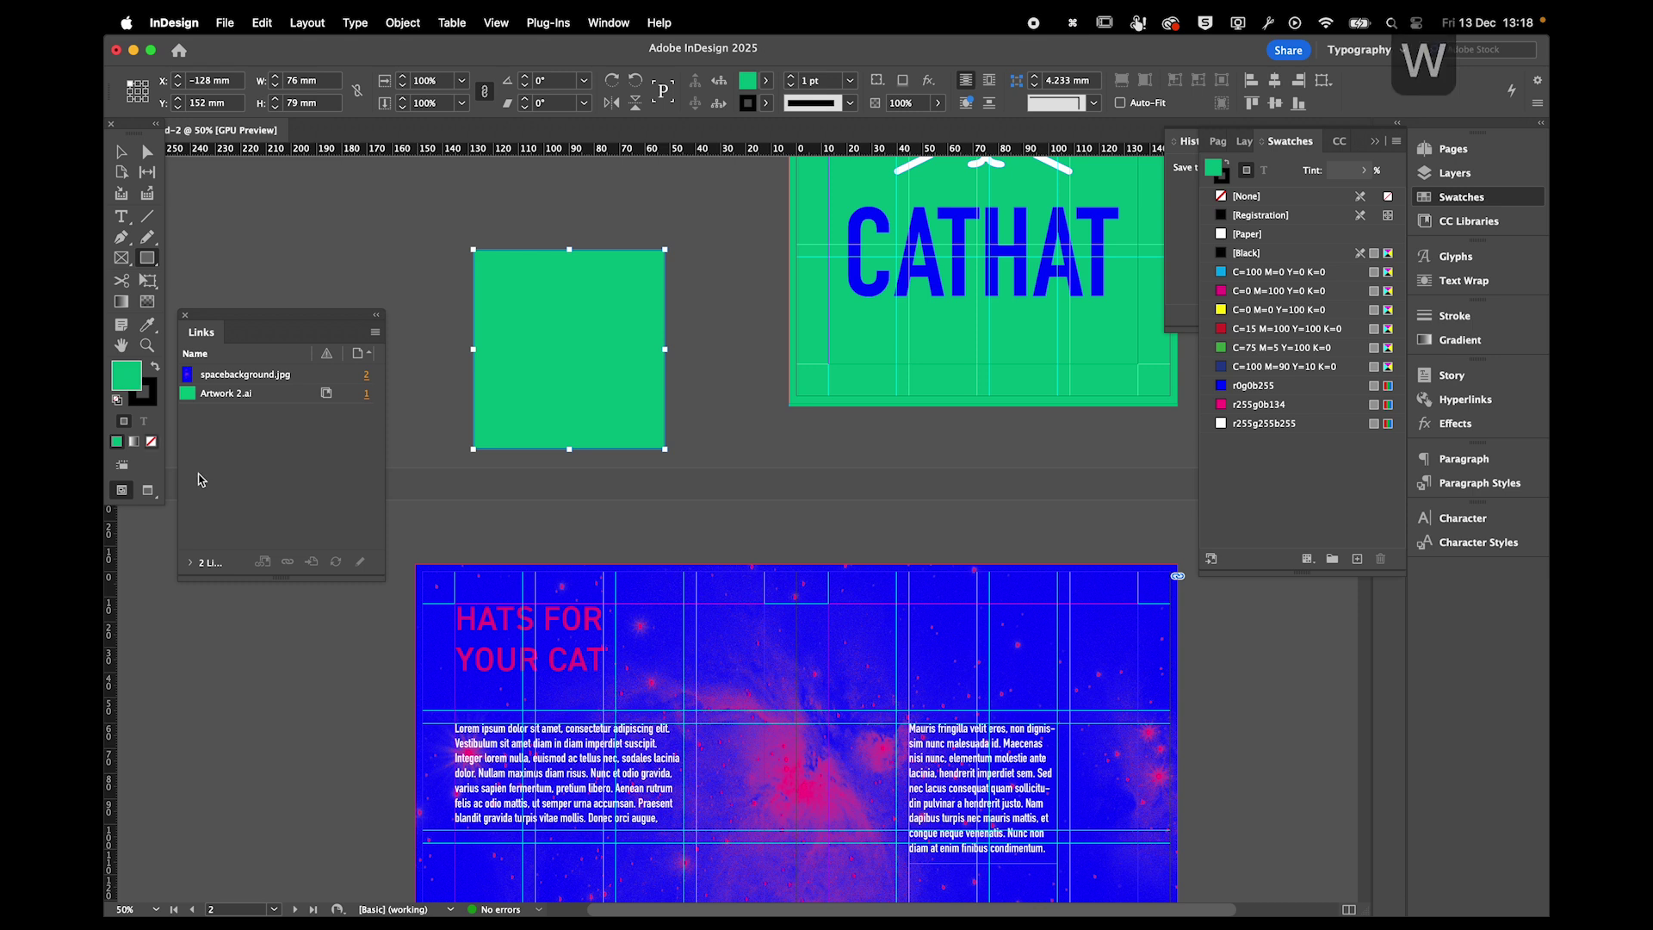
Try to sample the pasteboard rectangle's green onto the heading text with the Eyedropper, and undo the attempt.
{"action": "key", "text": "v"}
{"action": "left_click", "coordinate": [462, 659]}
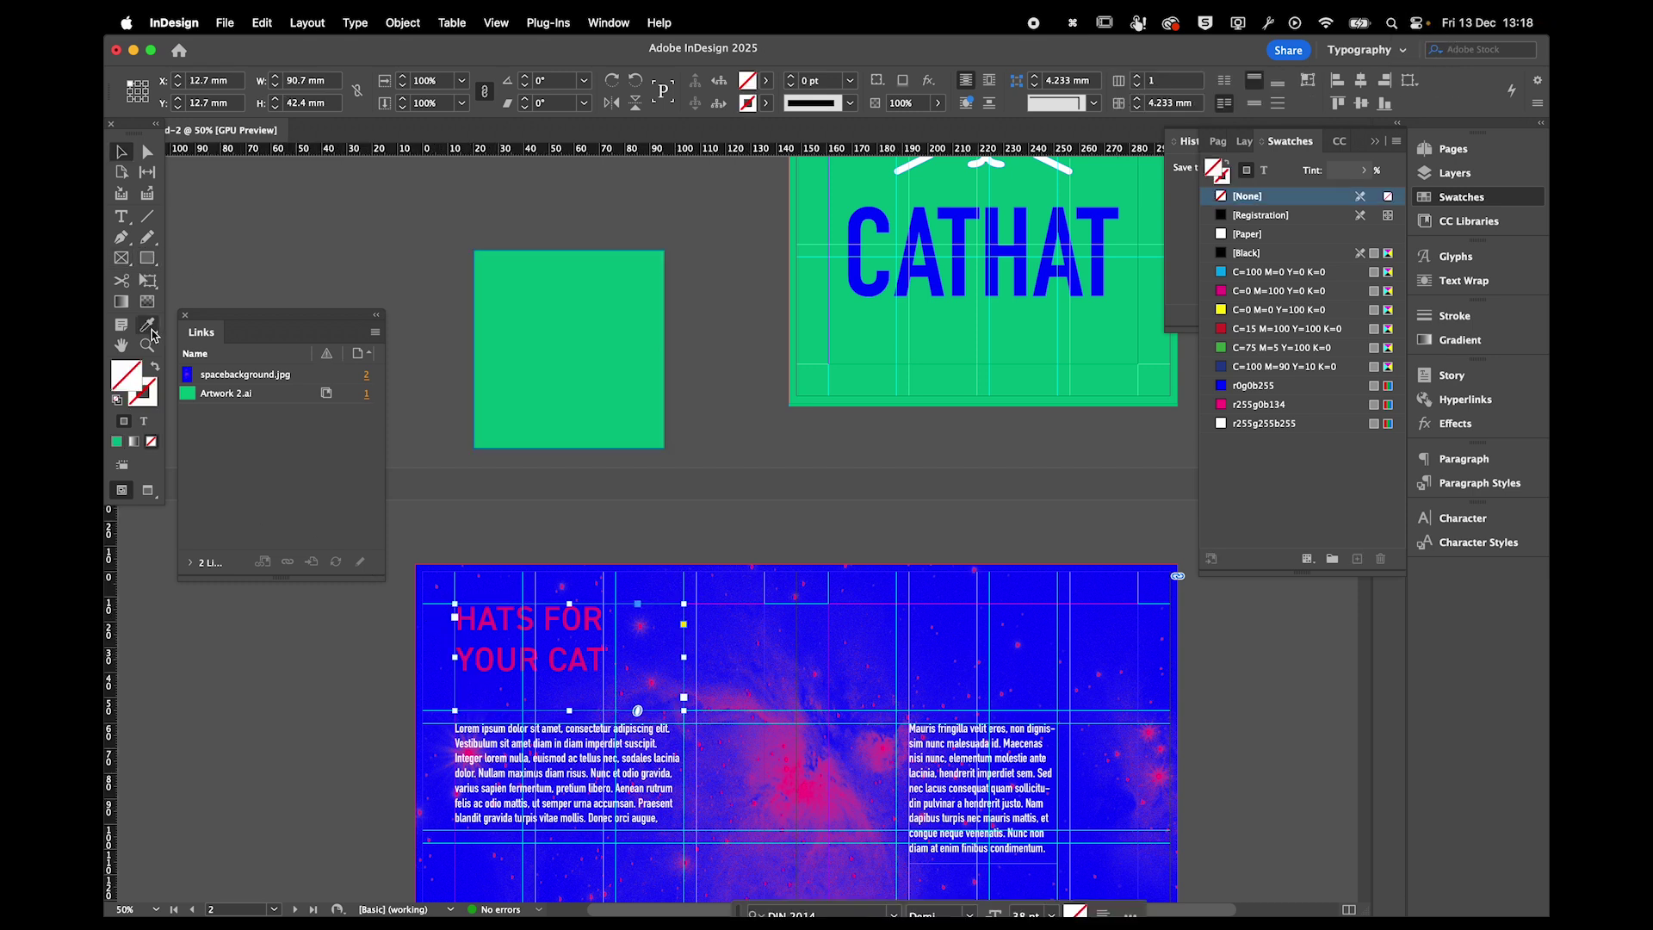
{"action": "left_click", "coordinate": [144, 421]}
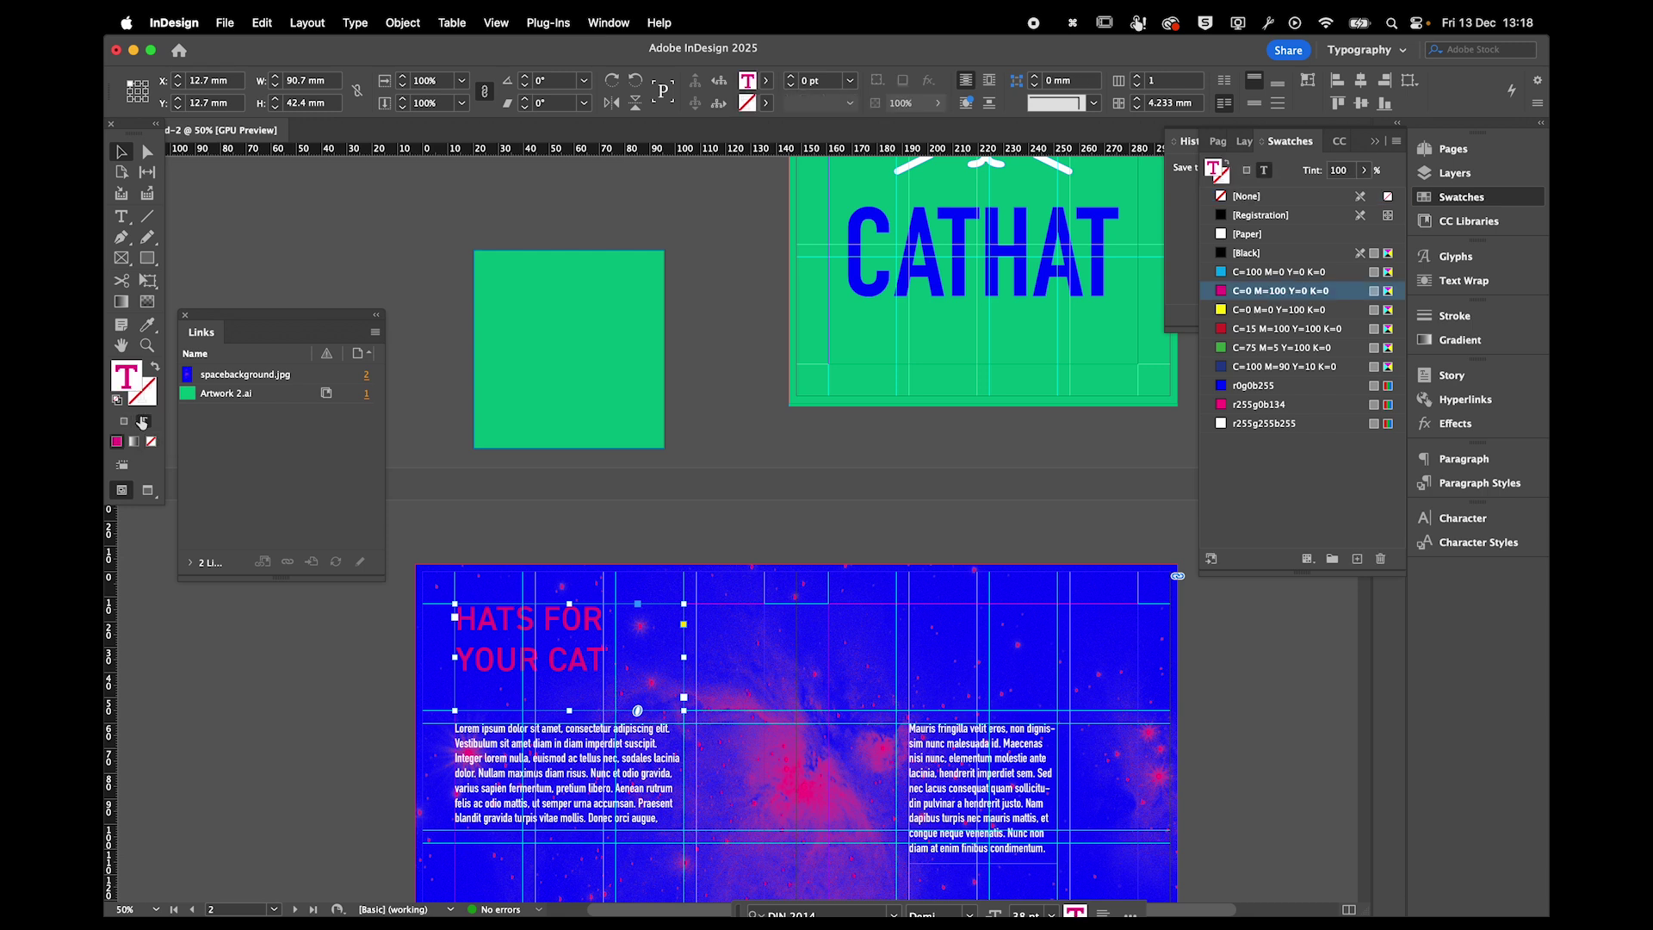
{"action": "key", "text": "i"}
{"action": "left_click", "coordinate": [520, 353]}
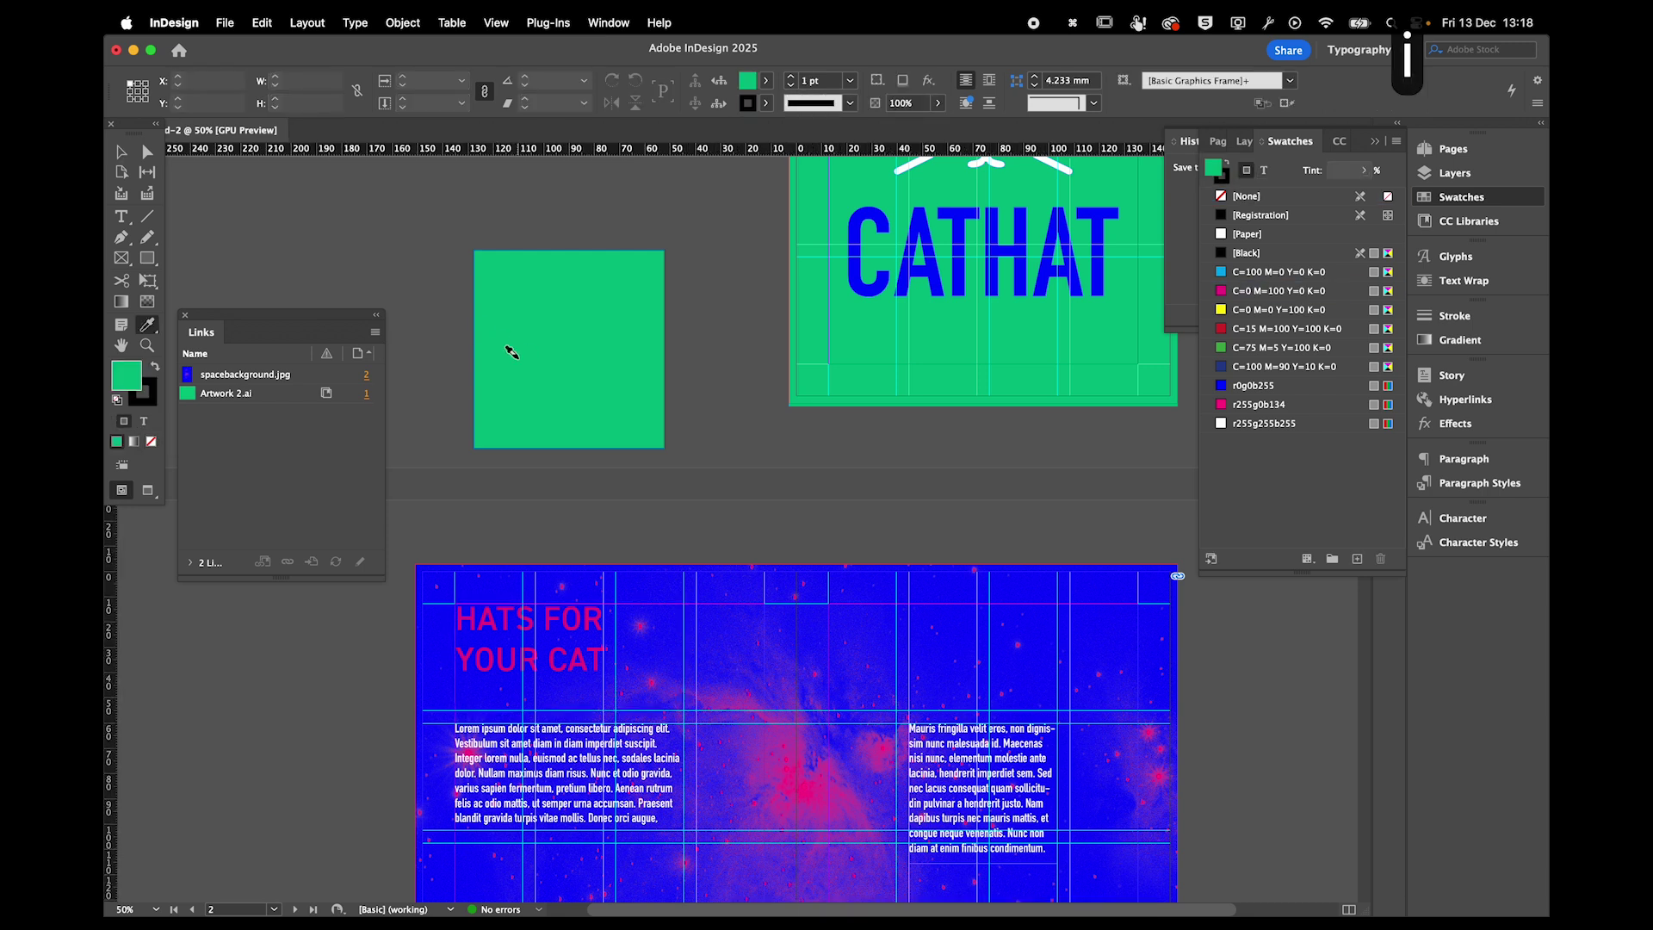
{"action": "key", "text": "super+z"}
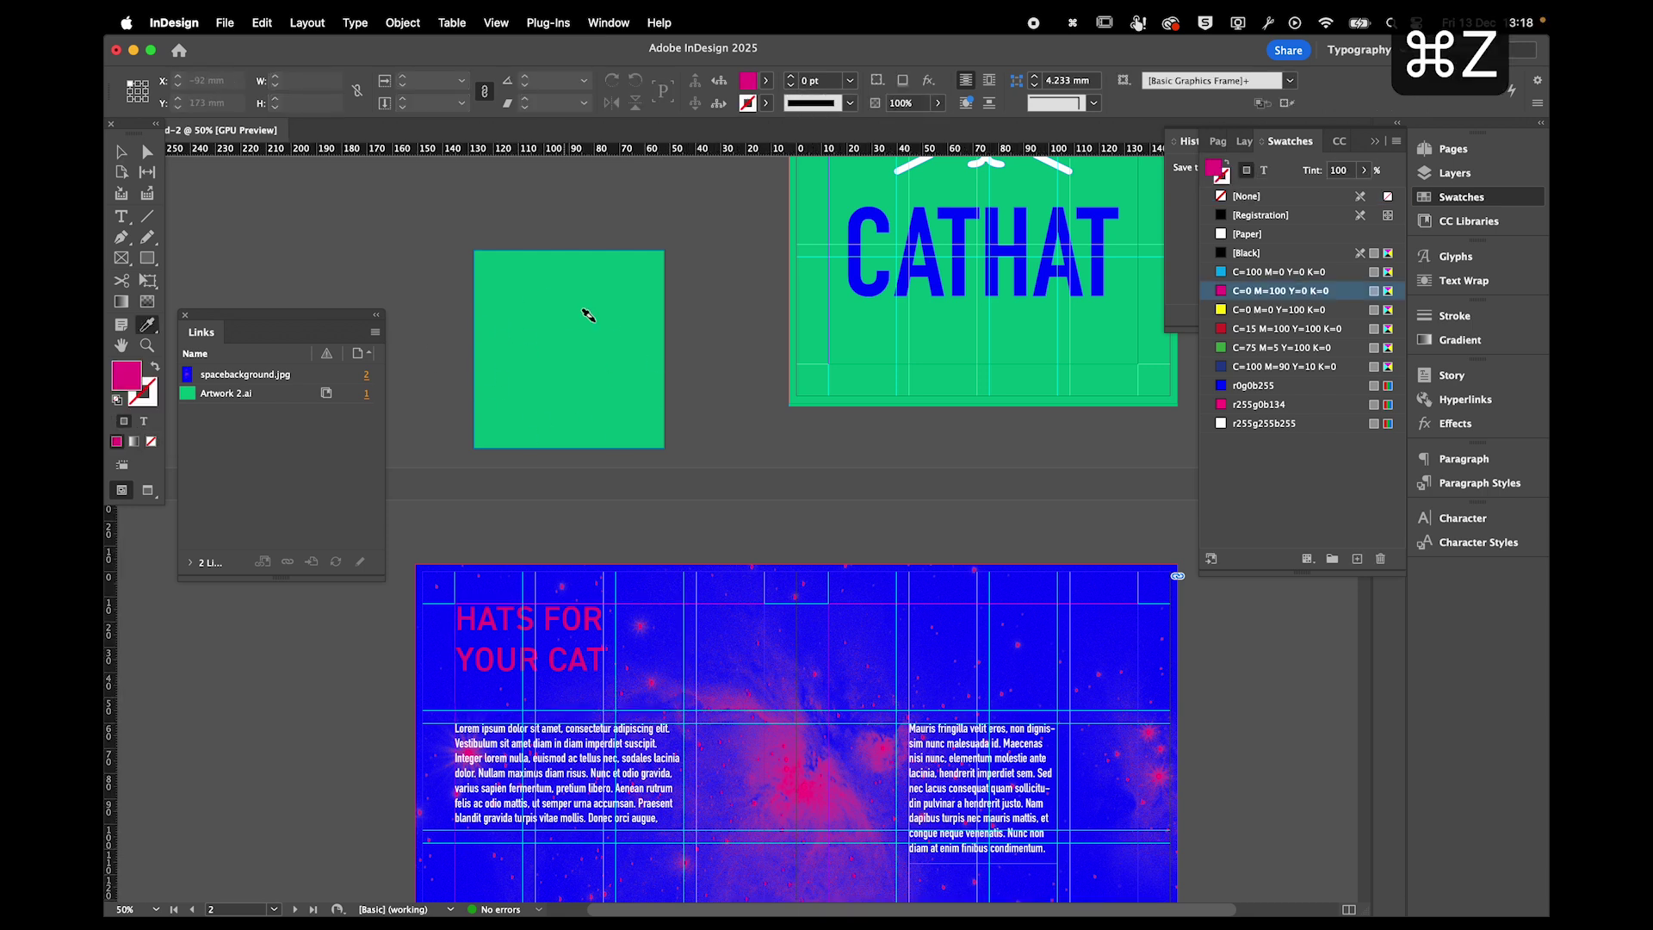
Try recolouring the heading text with the Colour Picker's eyedropper by sampling the green pasteboard rectangle.
{"action": "key", "text": "v"}
{"action": "left_click", "coordinate": [522, 662]}
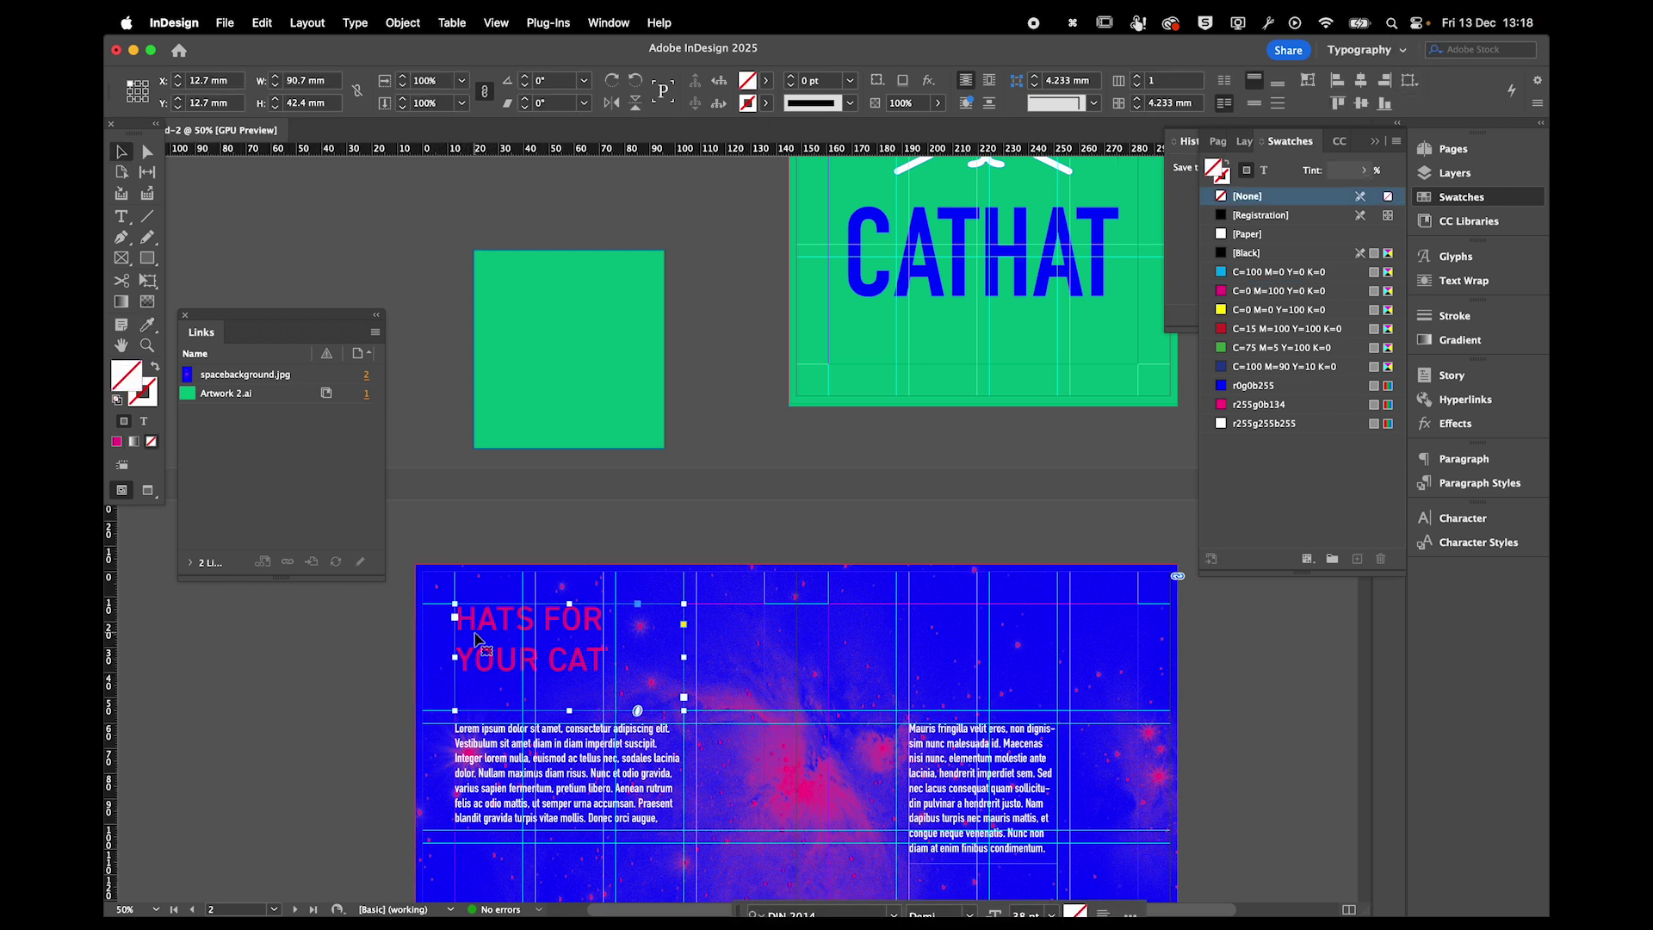
{"action": "left_click", "coordinate": [147, 421]}
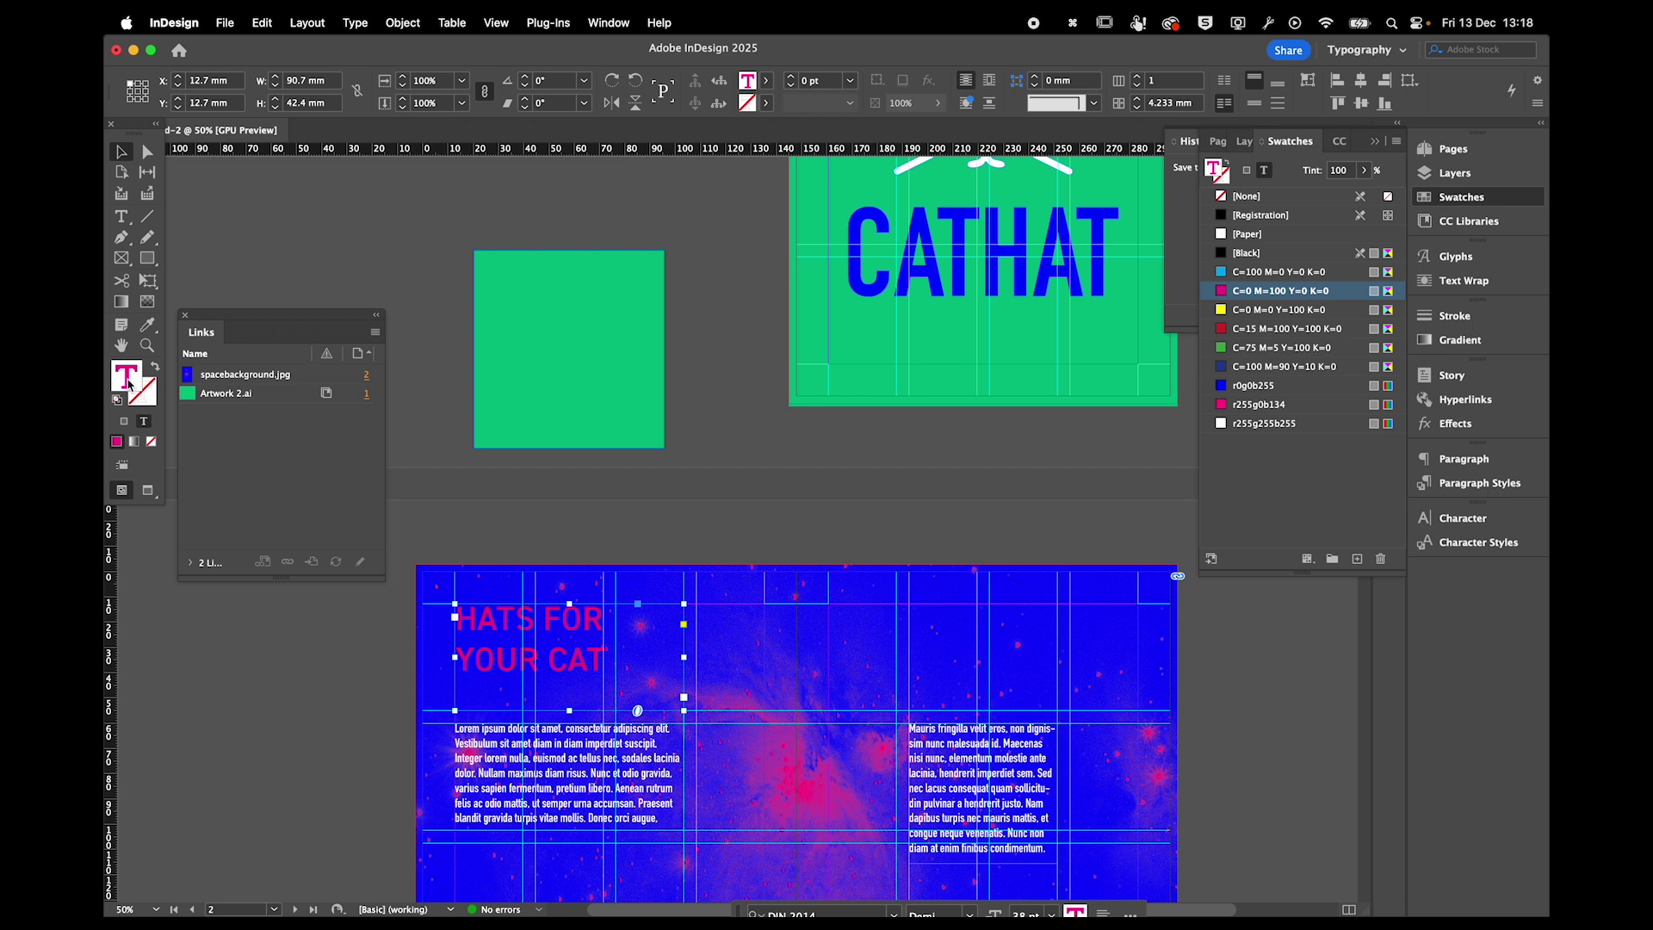
{"action": "double_click", "coordinate": [128, 382]}
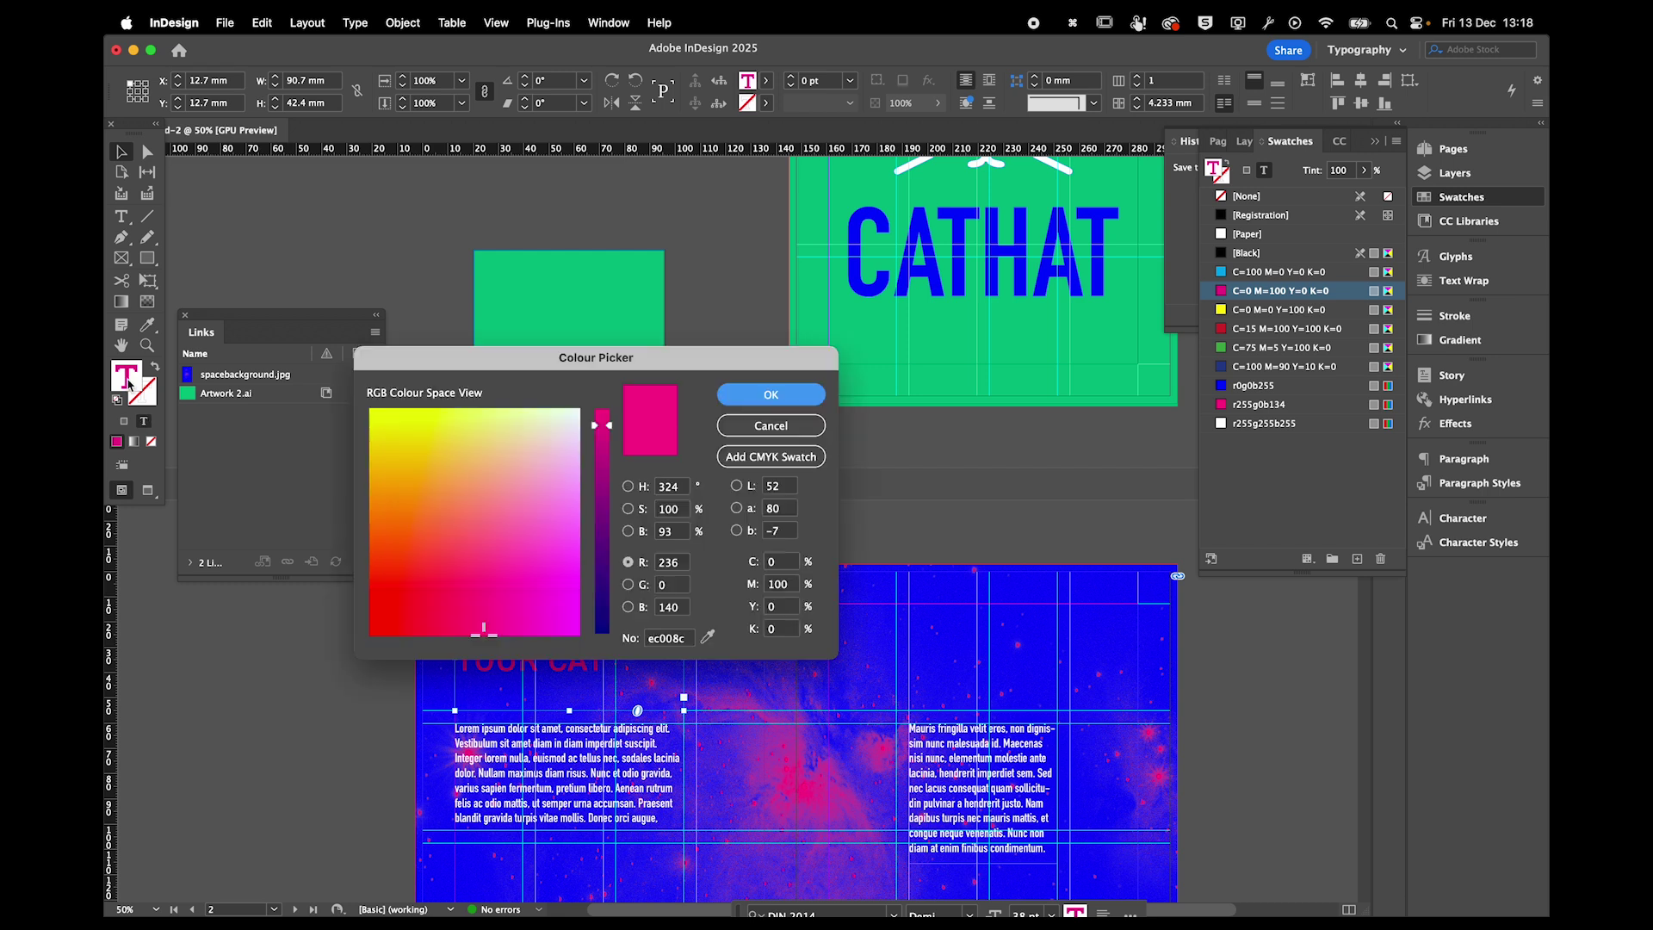
{"action": "left_click", "coordinate": [708, 637]}
{"action": "left_click", "coordinate": [619, 320]}
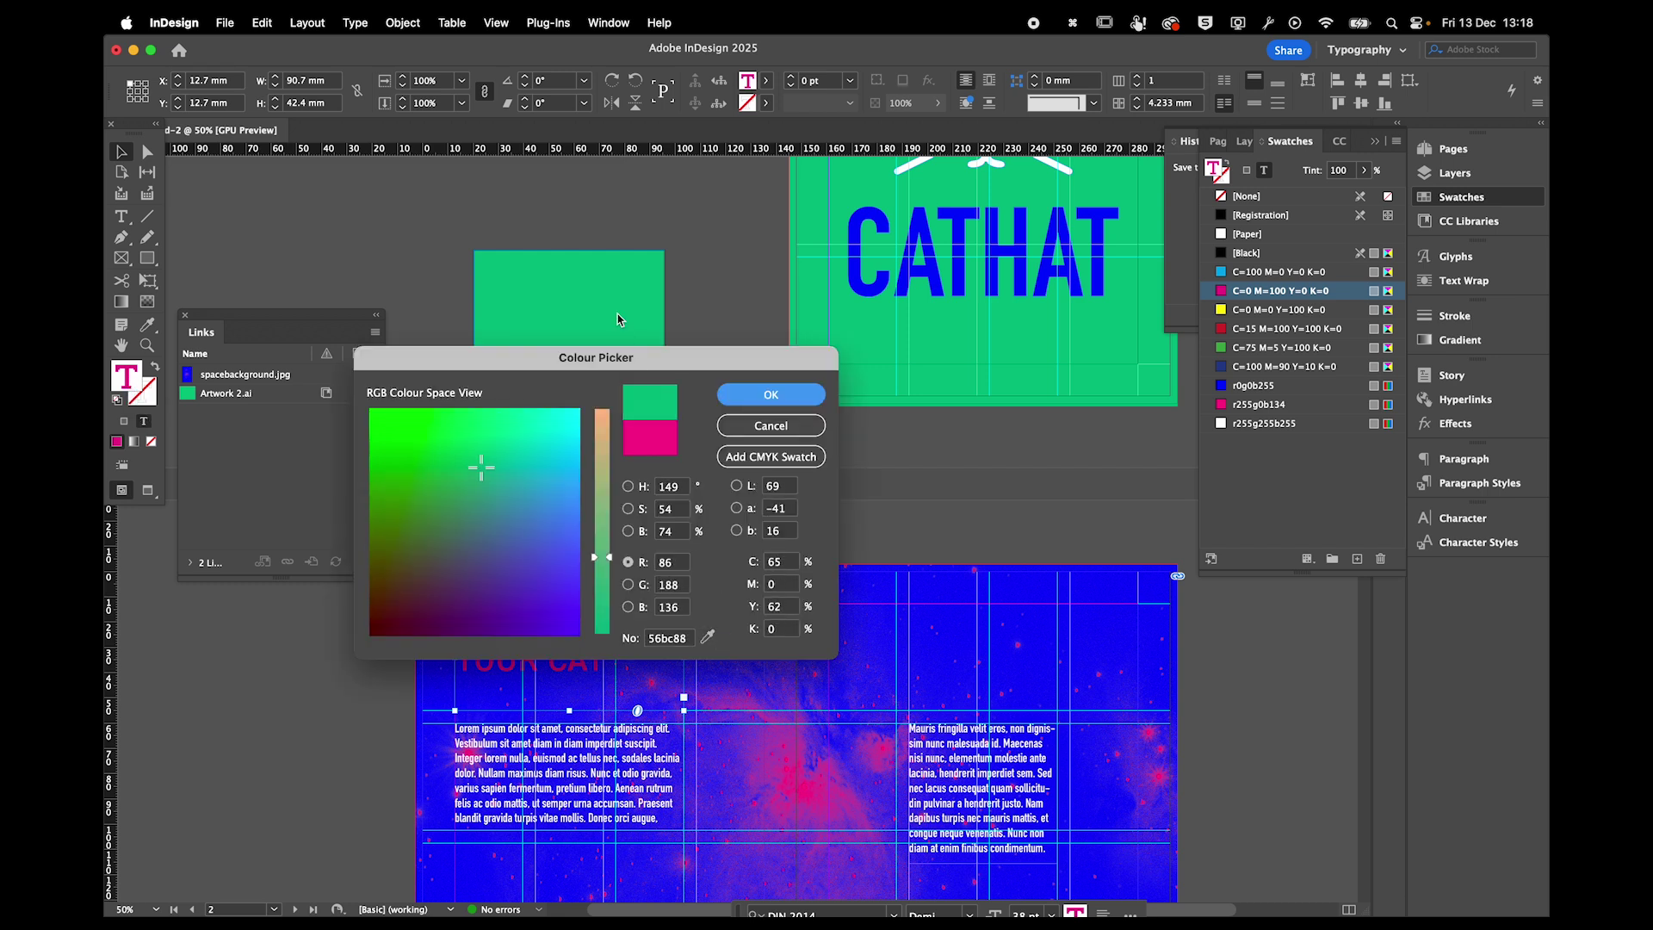
{"action": "left_click", "coordinate": [755, 395]}
Inspect the pasteboard rectangle's fill colour and undo the heading's last colour change.
{"action": "left_click", "coordinate": [569, 348]}
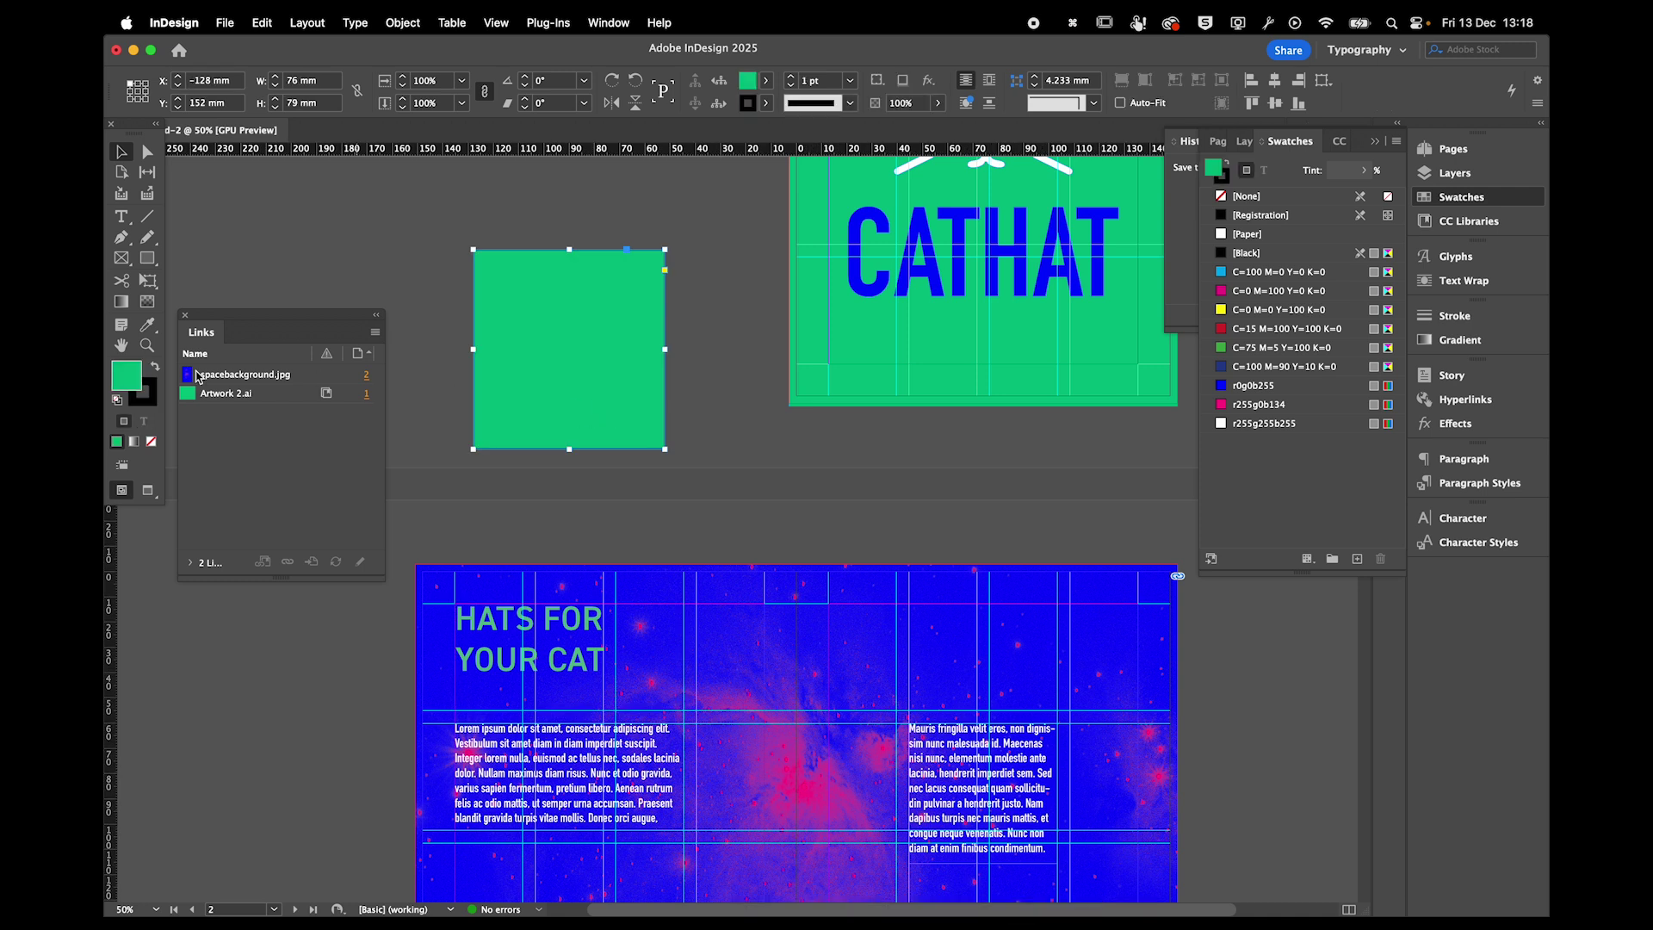
{"action": "double_click", "coordinate": [119, 383]}
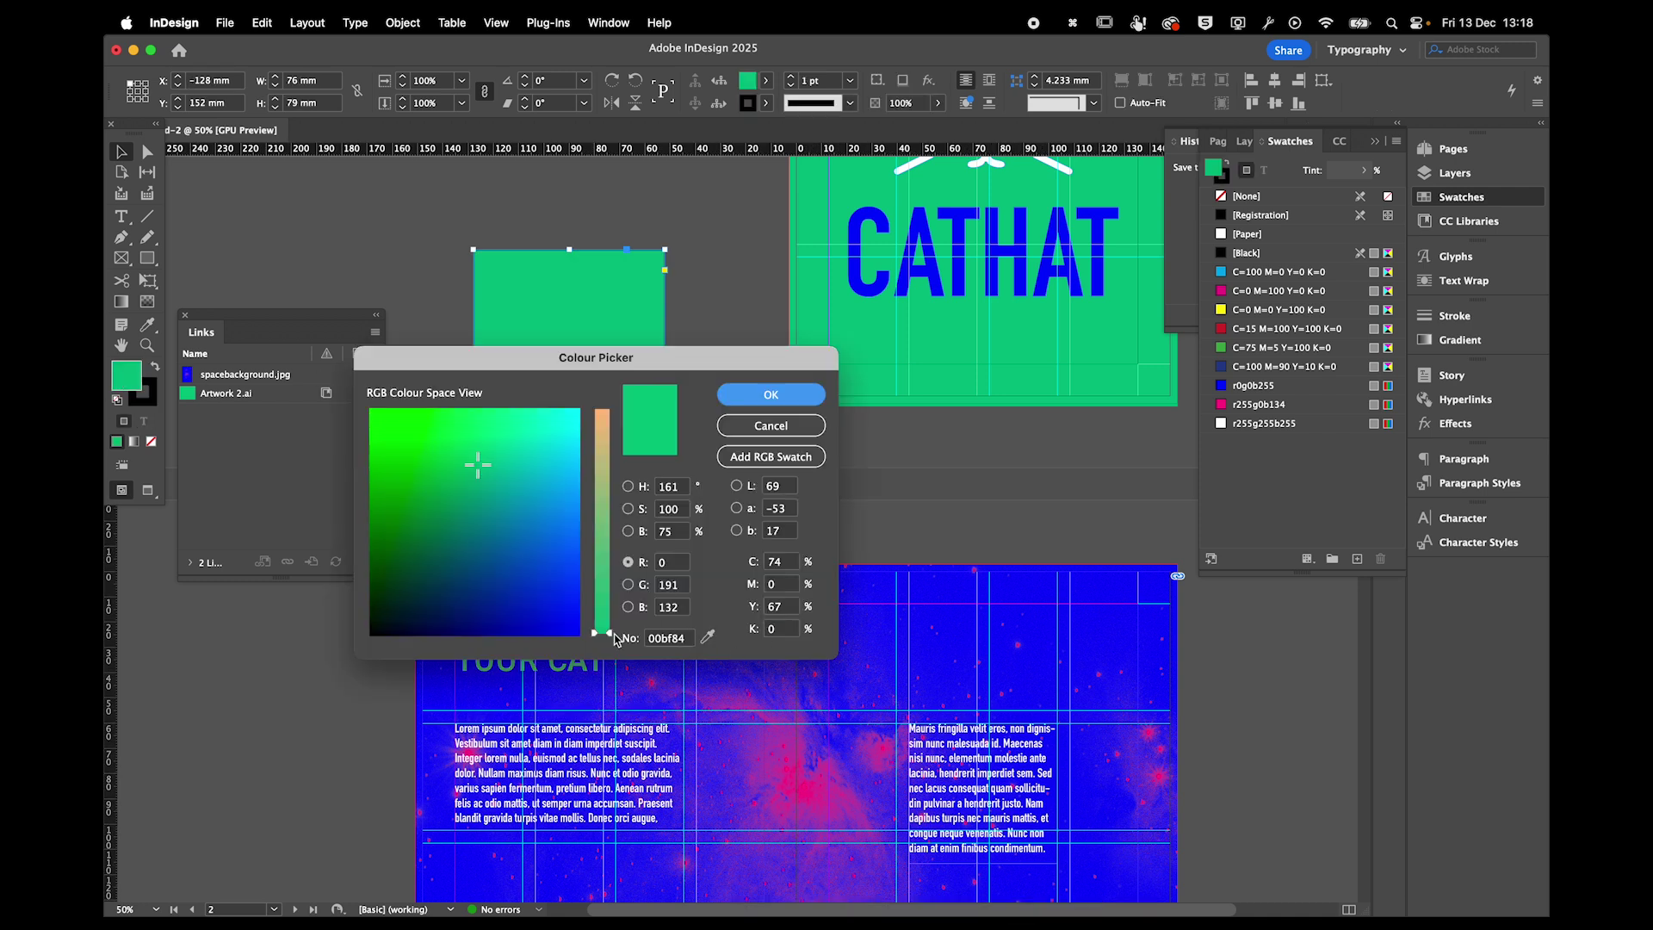
{"action": "left_click", "coordinate": [765, 428]}
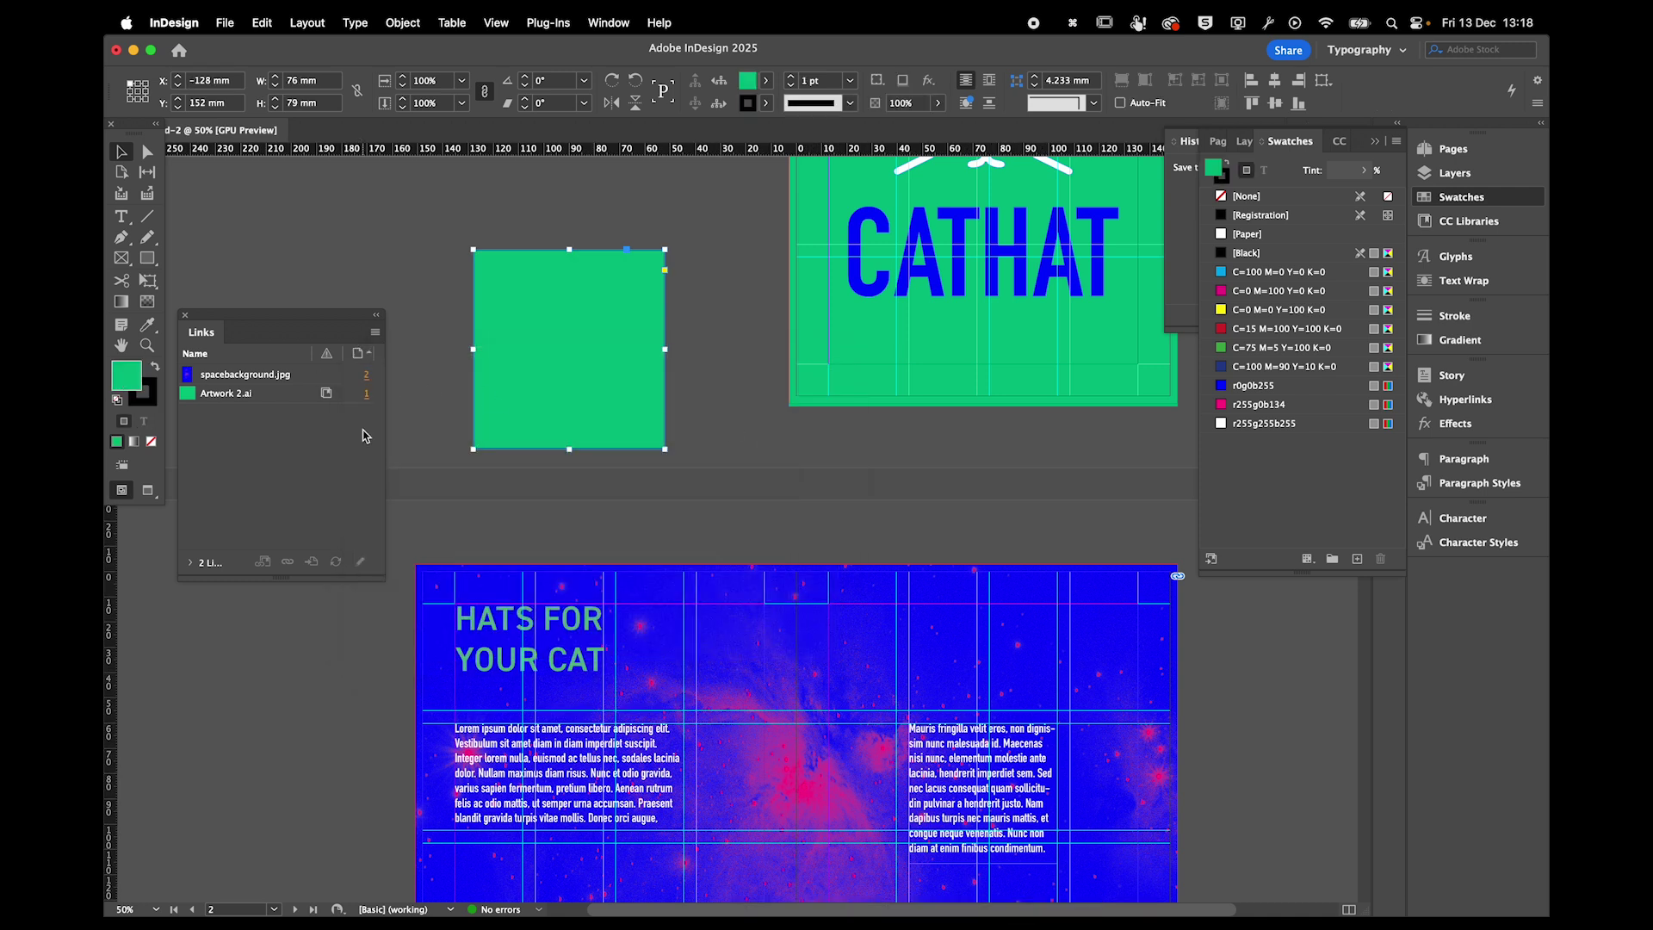
{"action": "key", "text": "super+z"}
Colour the HATS FOR YOUR CAT heading text with the green sampled from the pasteboard rectangle, and deselect its frame.
{"action": "left_click", "coordinate": [144, 421]}
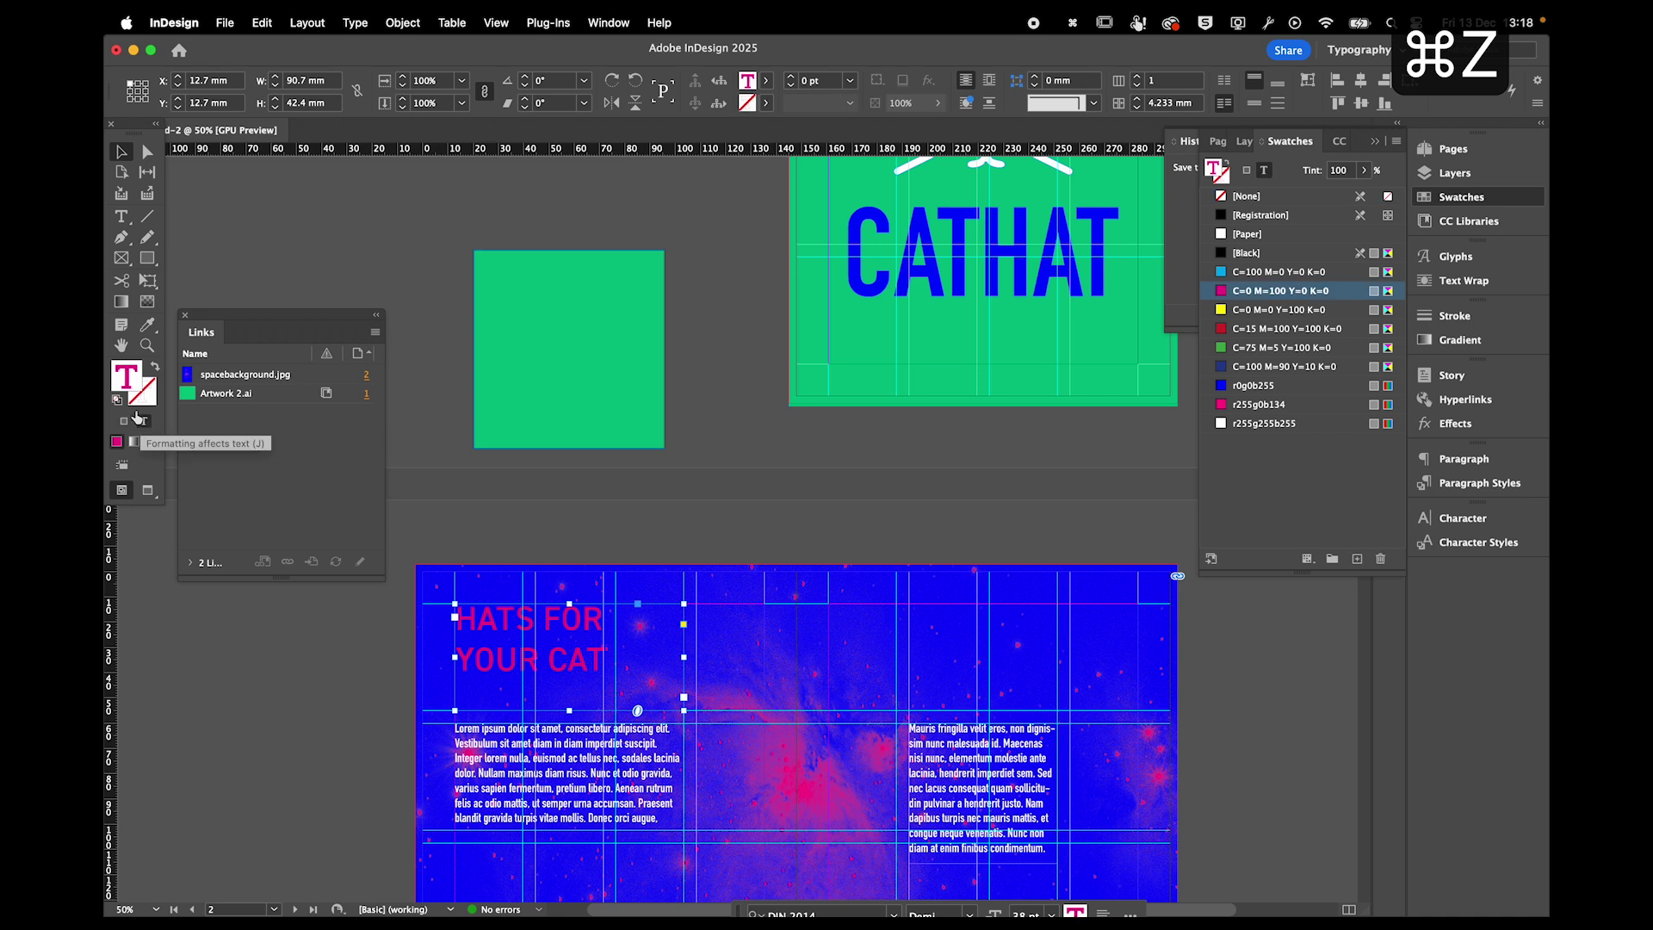
{"action": "double_click", "coordinate": [129, 378]}
{"action": "left_click", "coordinate": [708, 637]}
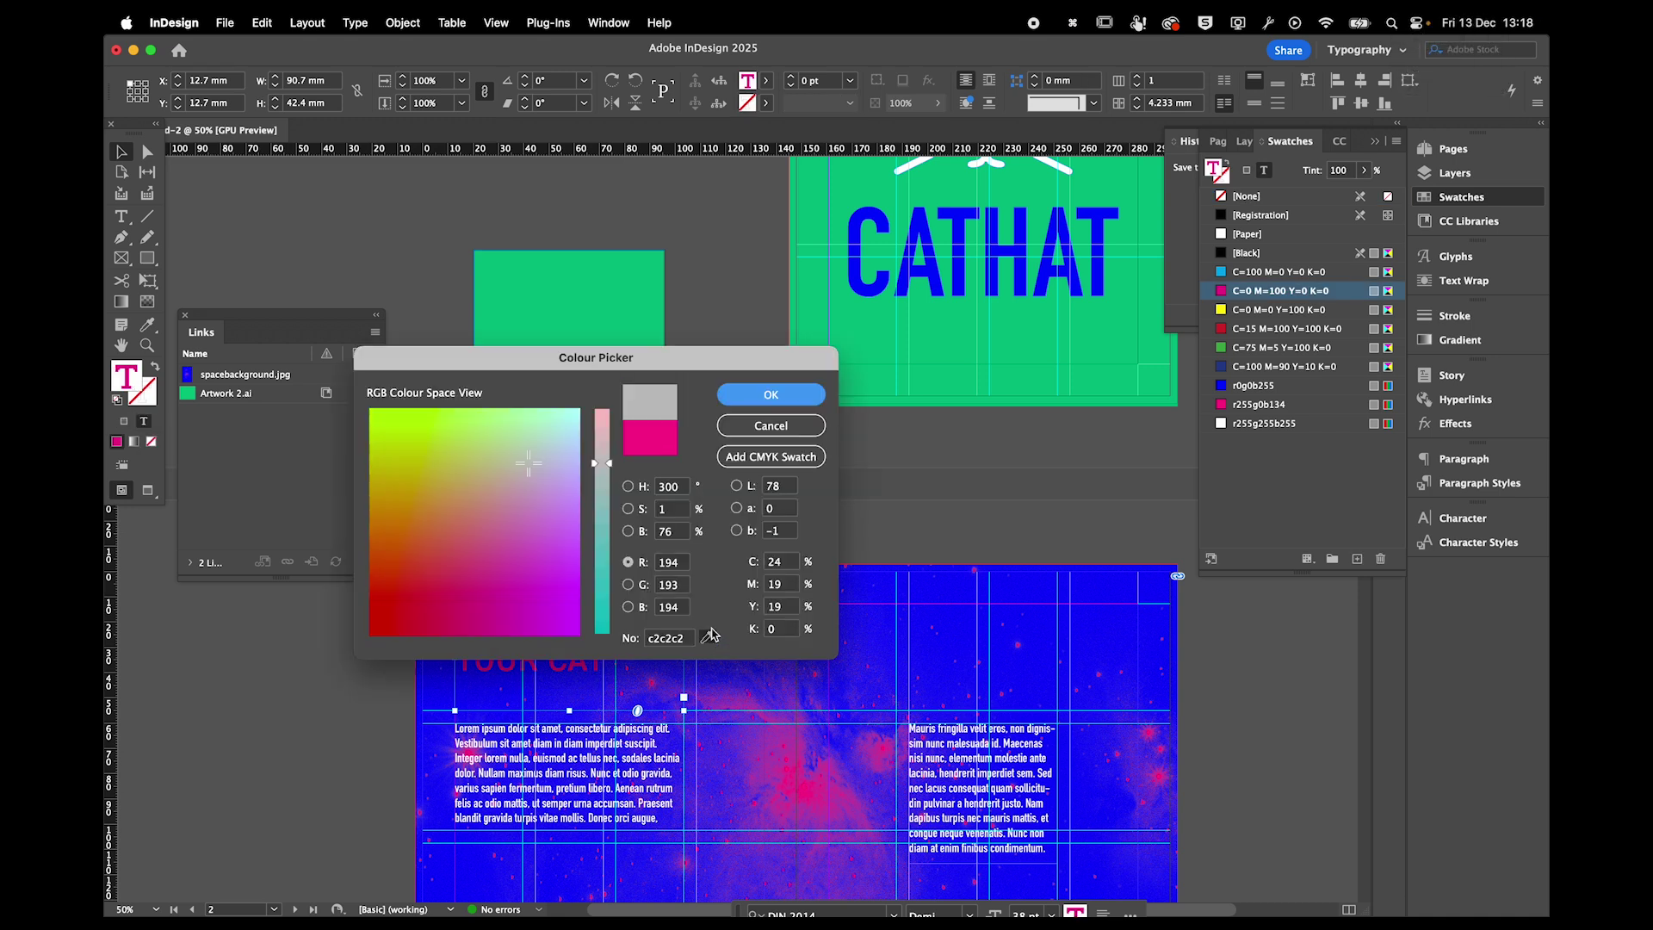
{"action": "left_click", "coordinate": [609, 315]}
{"action": "left_click", "coordinate": [769, 398]}
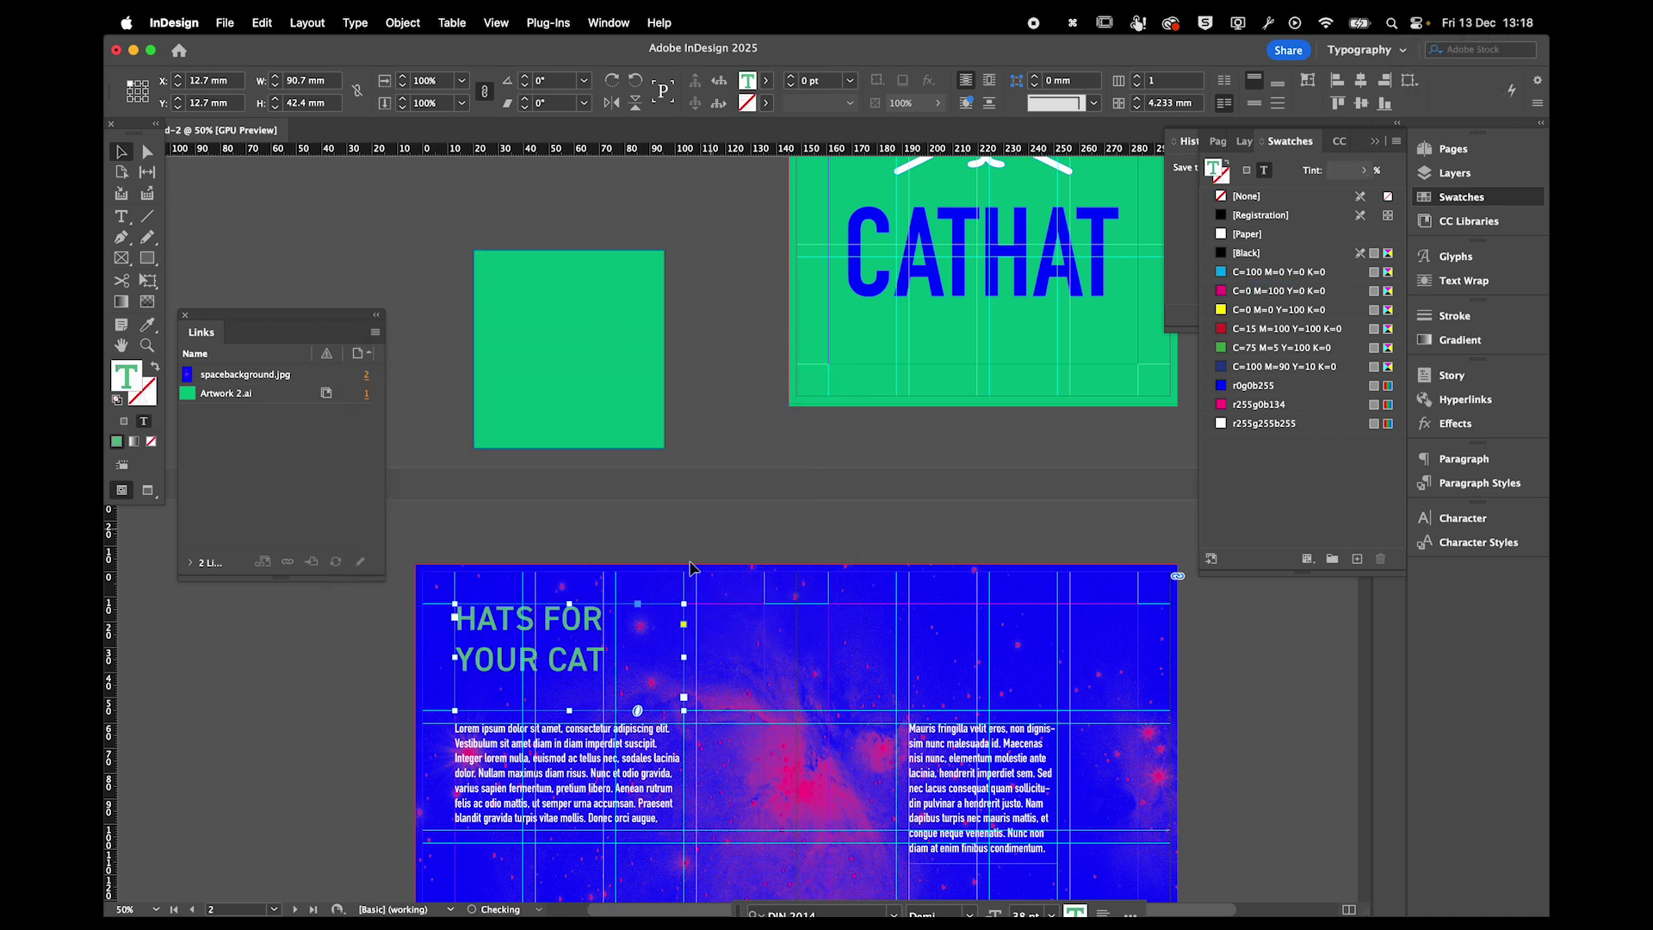
{"action": "left_click", "coordinate": [377, 660]}
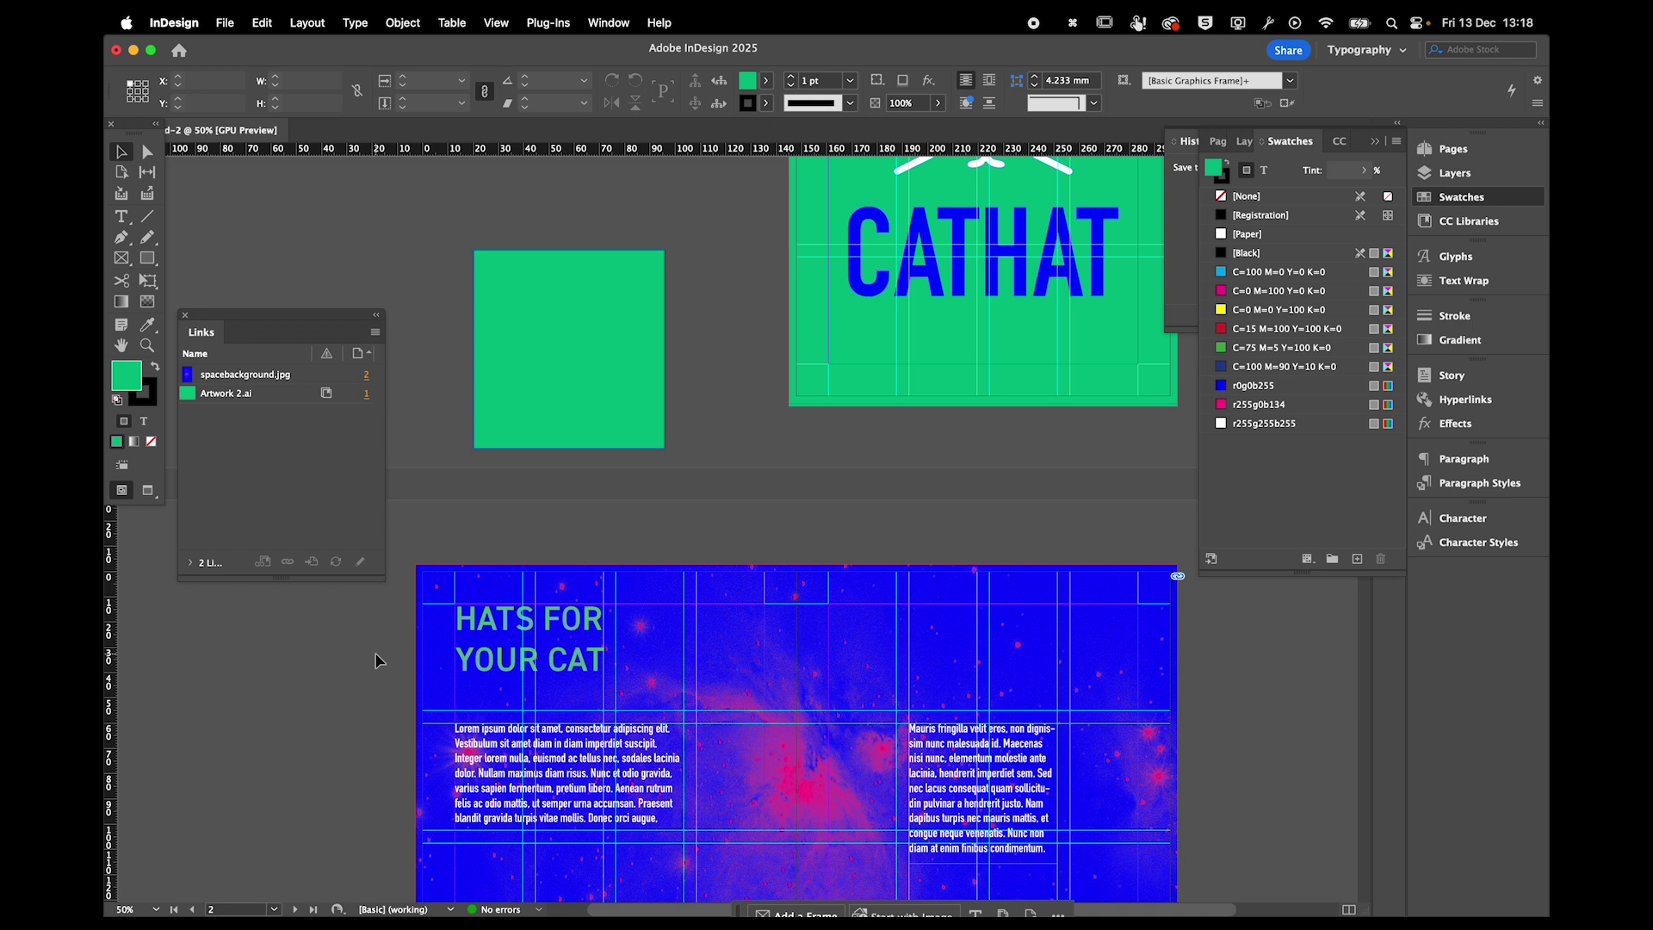
Draw a green circle about 97 mm in diameter and move it onto the spread's centre line, resting on the bottom margin.
{"action": "key", "text": "w"}
{"action": "key", "text": "w"}
{"action": "key", "text": "super+minus"}
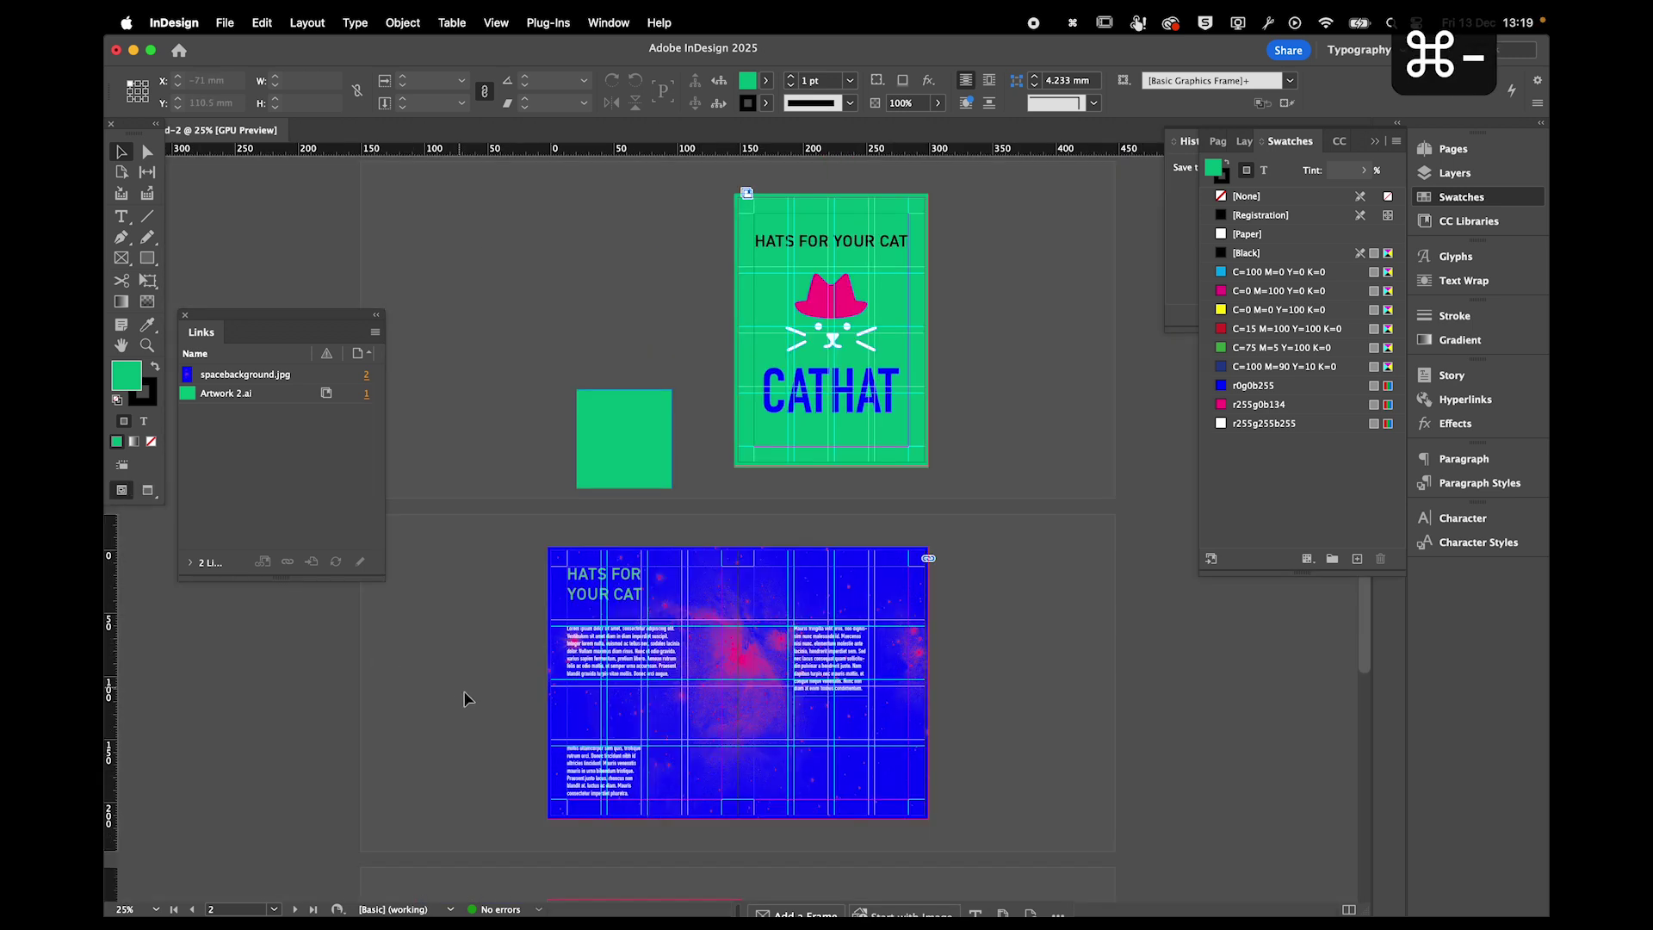
{"action": "key", "text": "super+equal"}
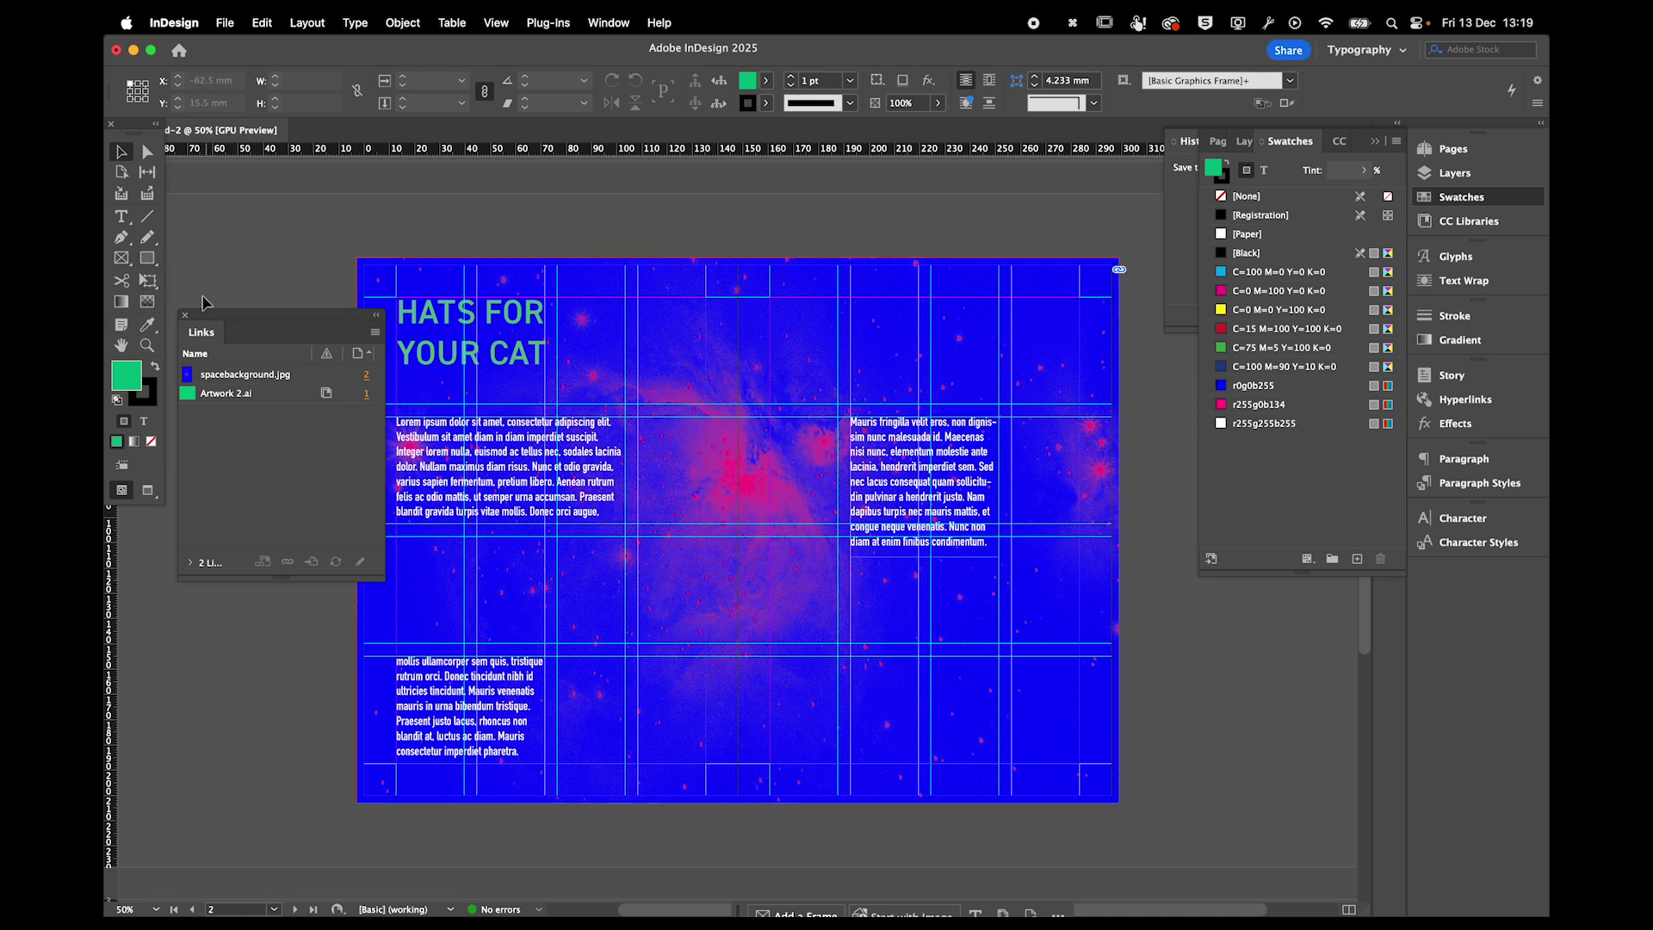
{"action": "left_click", "coordinate": [148, 258]}
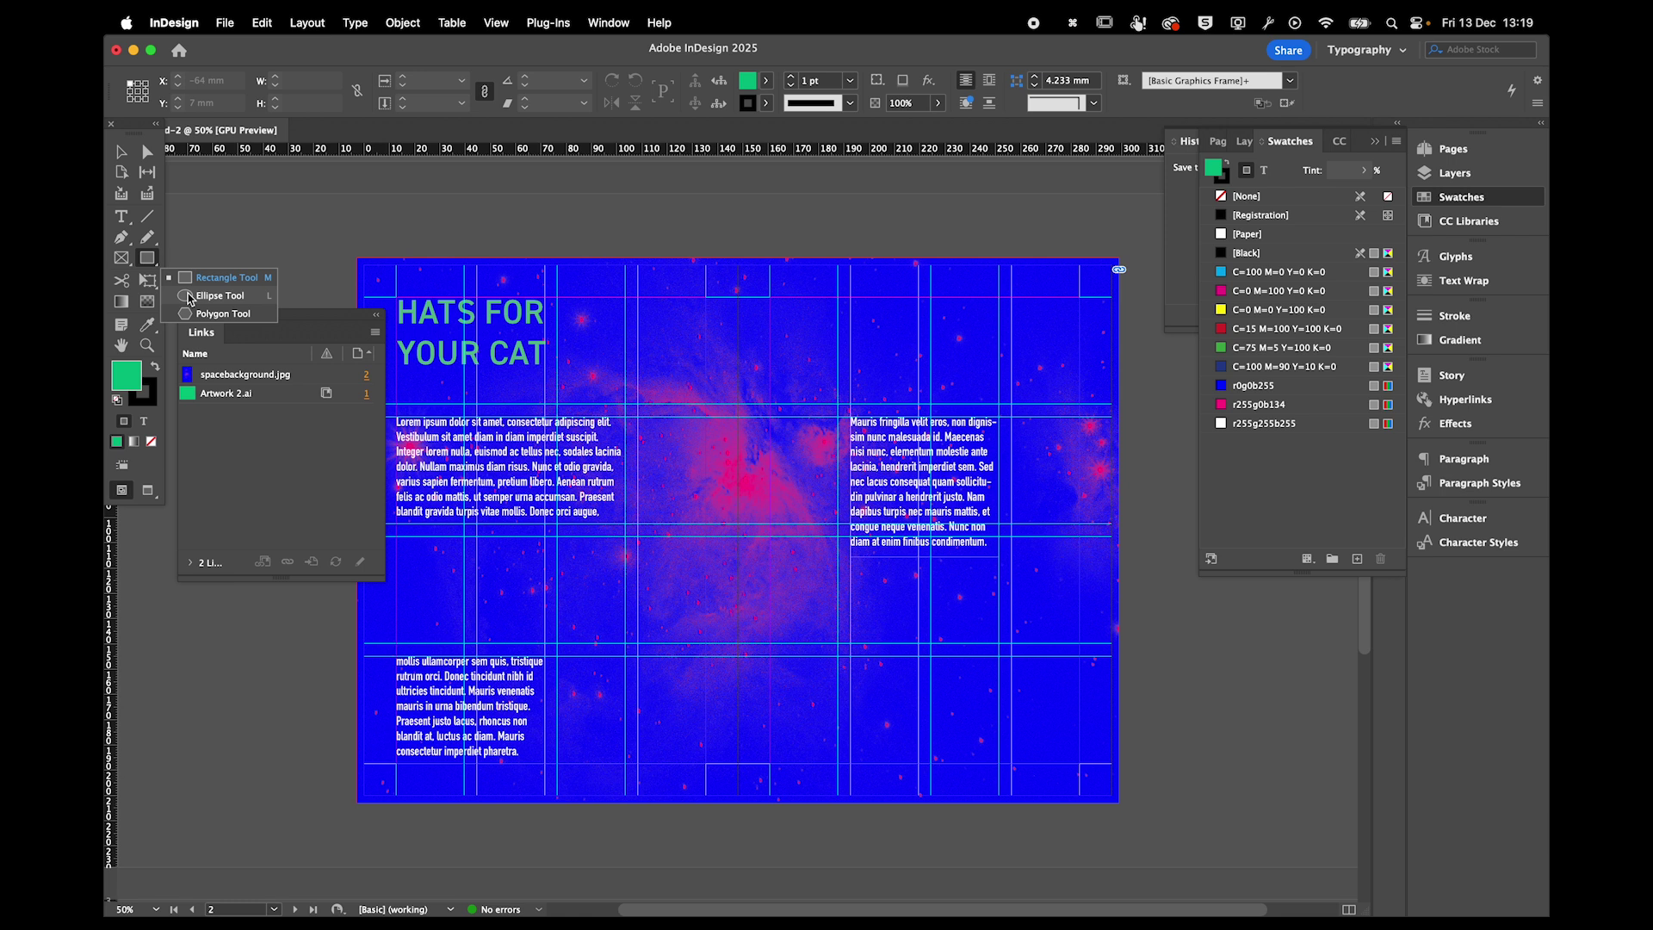
{"action": "left_click", "coordinate": [191, 296]}
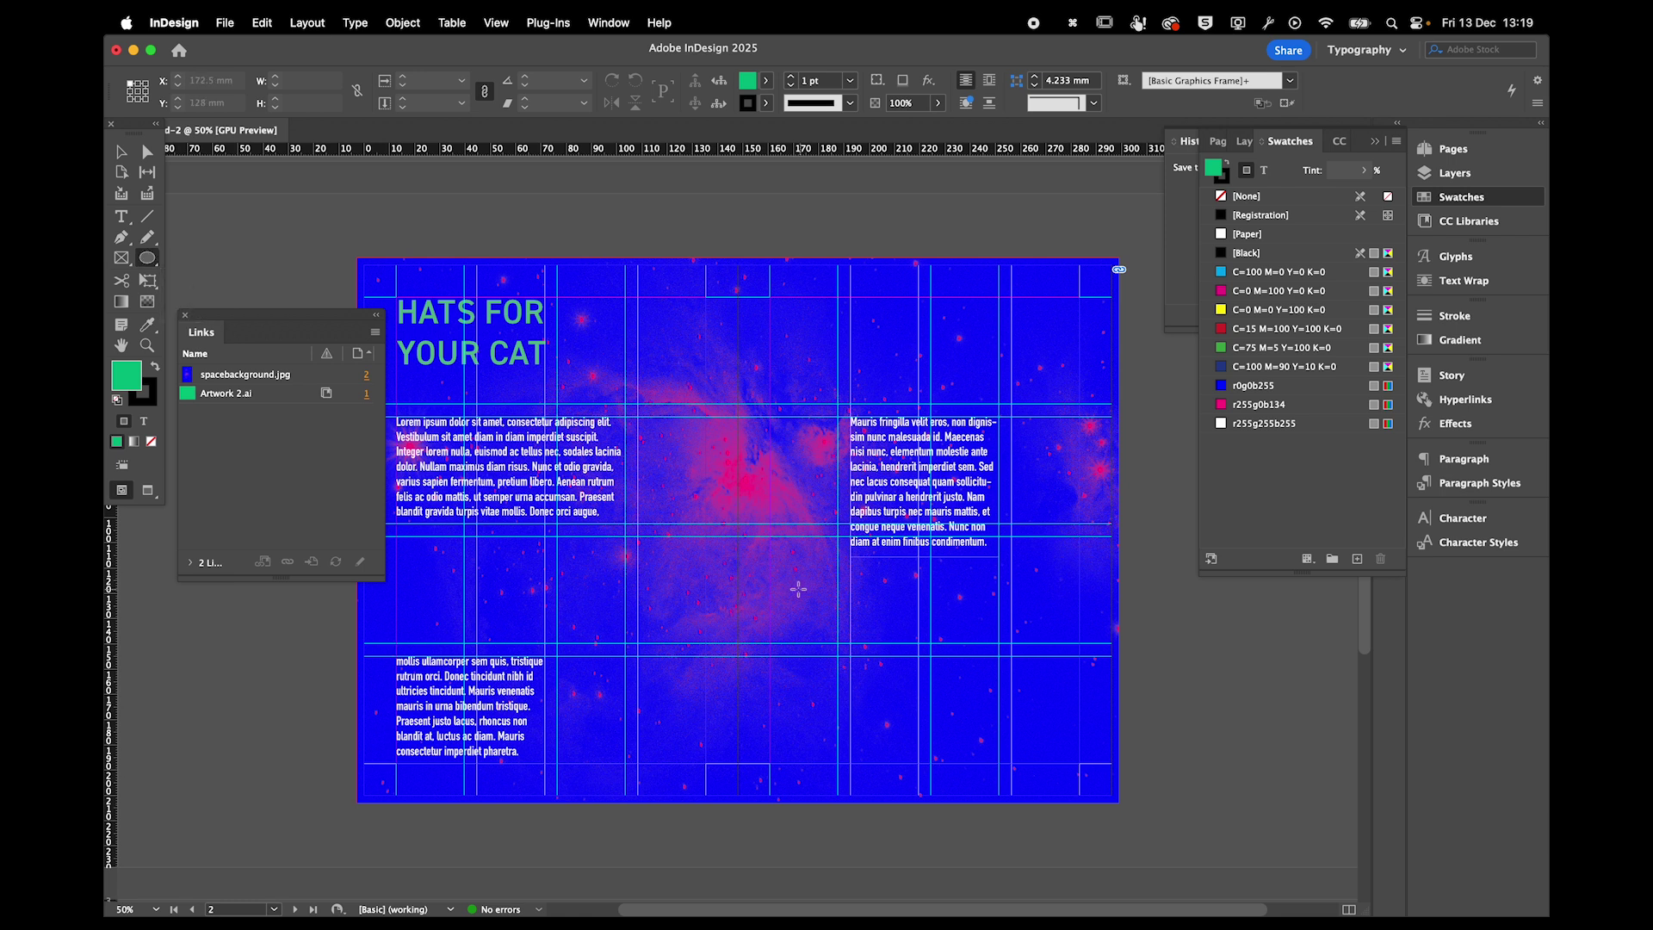
{"action": "left_click_drag", "start_coordinate": [605, 537], "coordinate": [1112, 782]}
{"action": "key", "text": "v"}
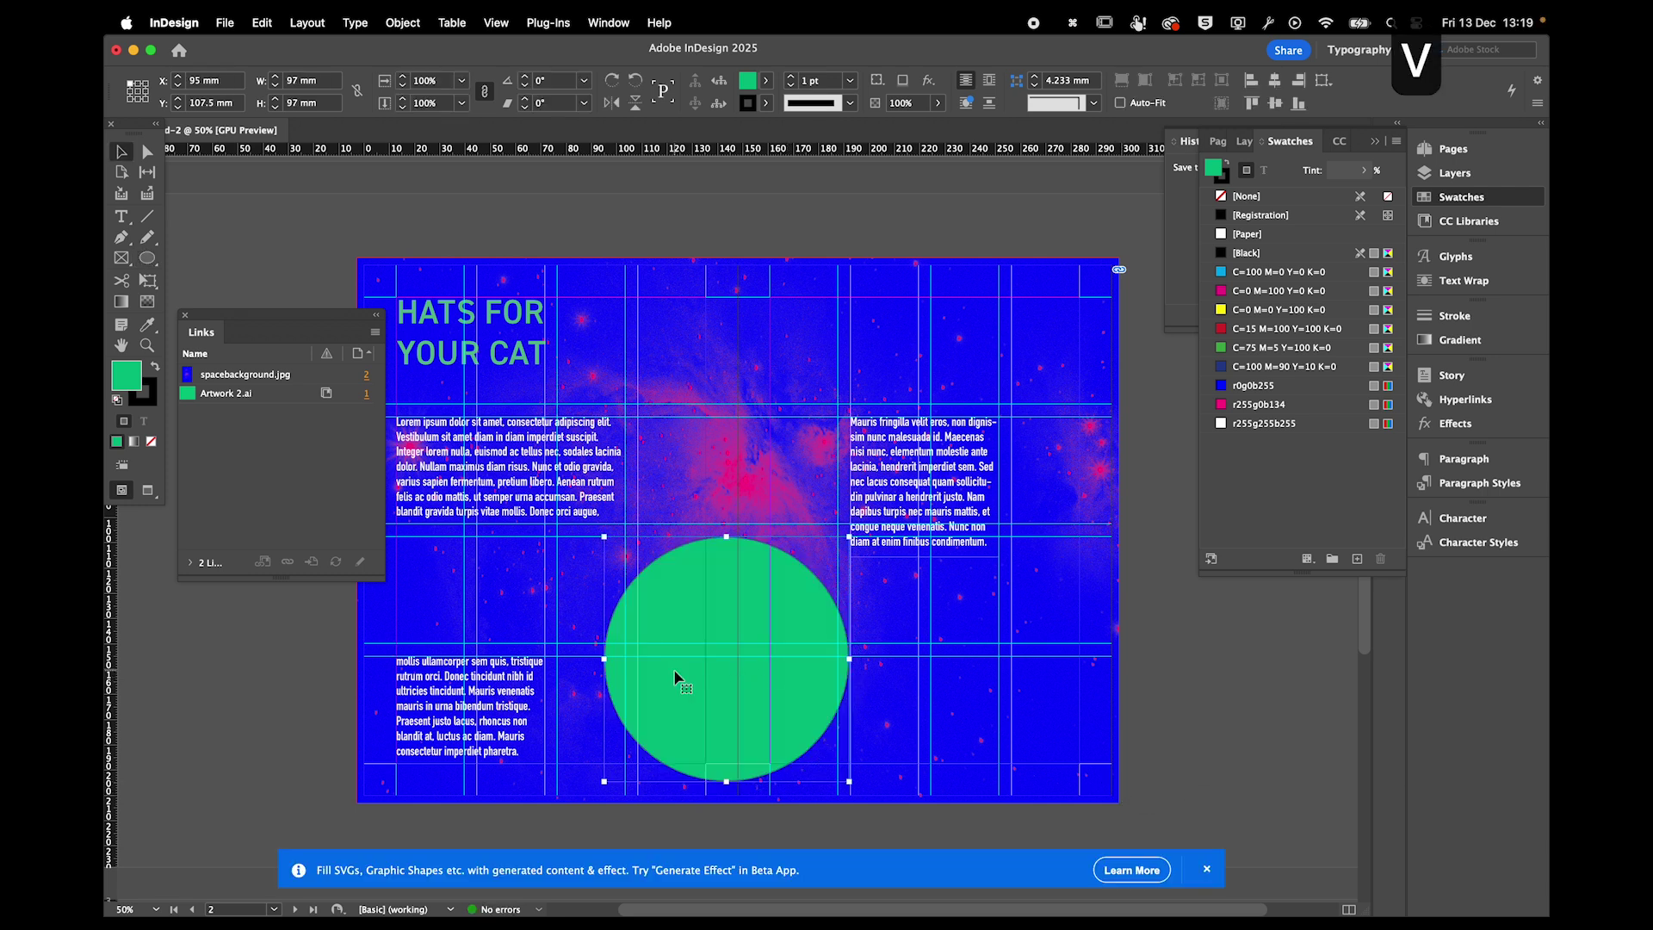
{"action": "left_click_drag", "start_coordinate": [685, 696], "coordinate": [690, 657]}
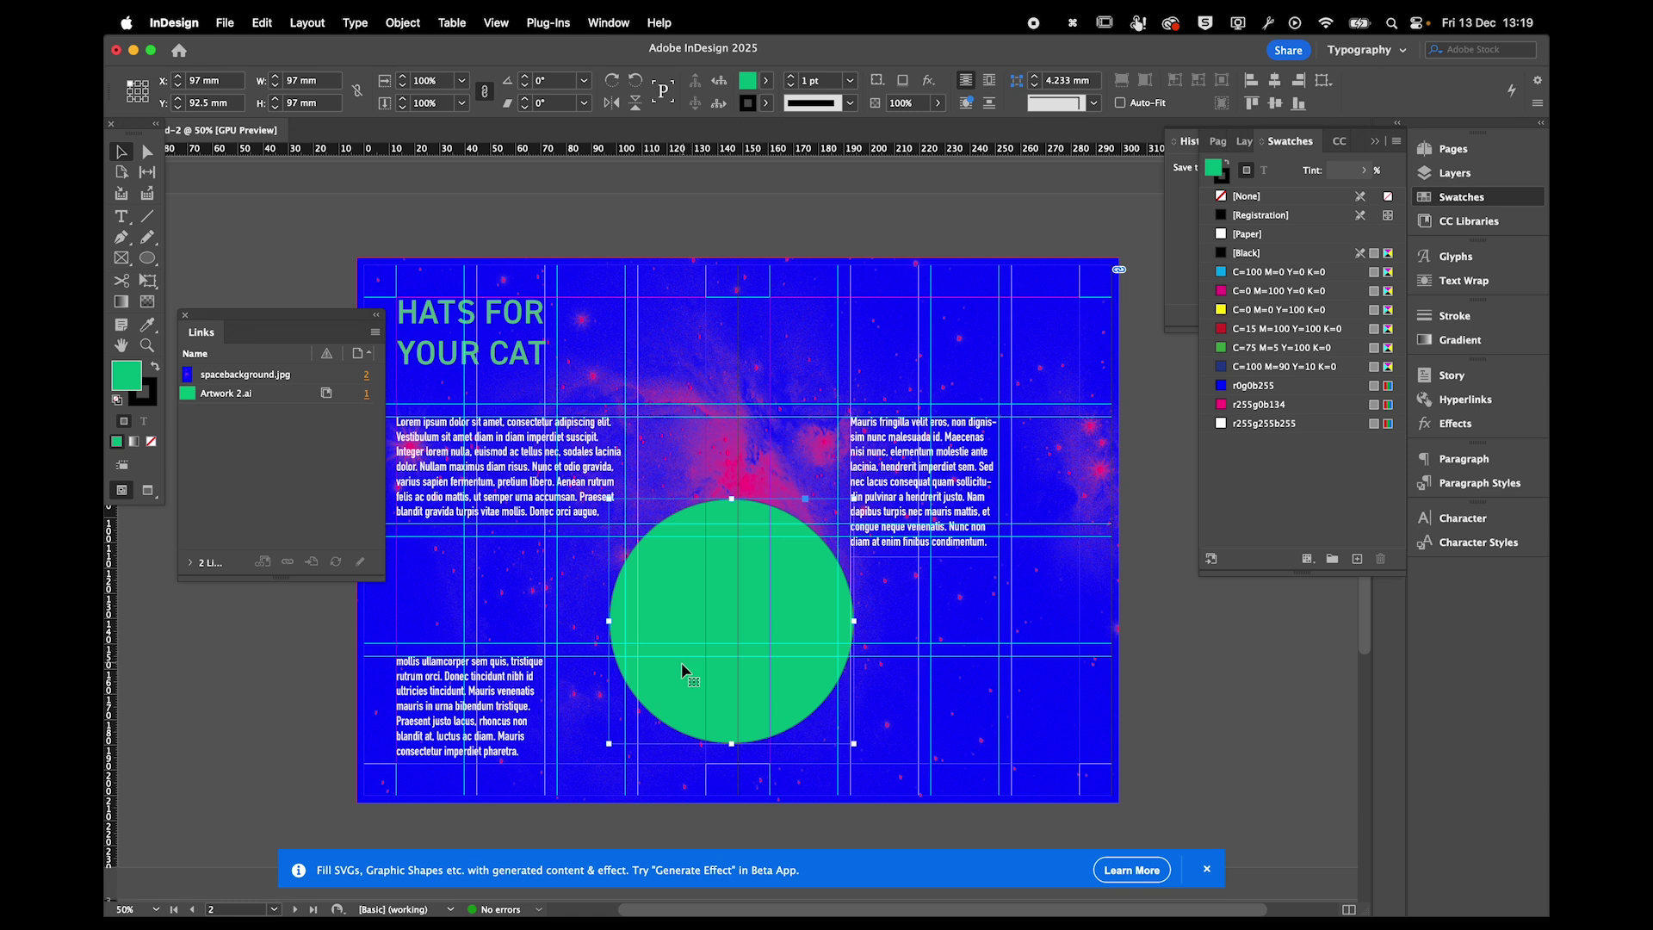
{"action": "left_click_drag", "start_coordinate": [659, 670], "coordinate": [673, 709]}
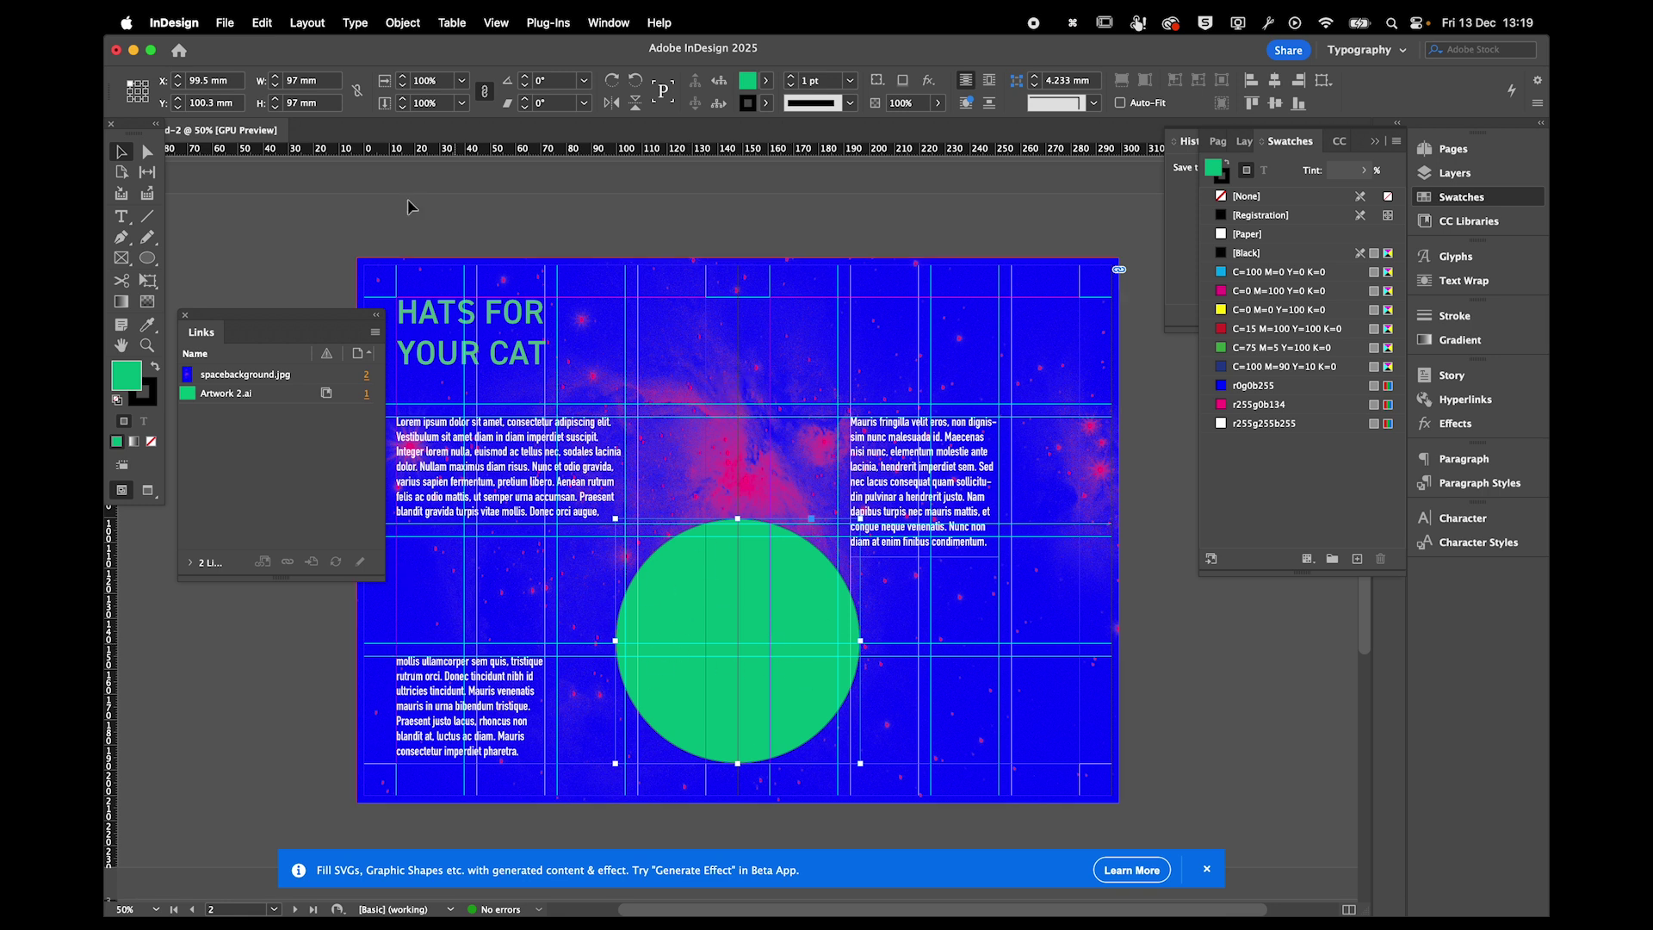
Switch to Chrome and search Google for "kittens" in a new tab.
{"action": "left_click", "coordinate": [224, 24]}
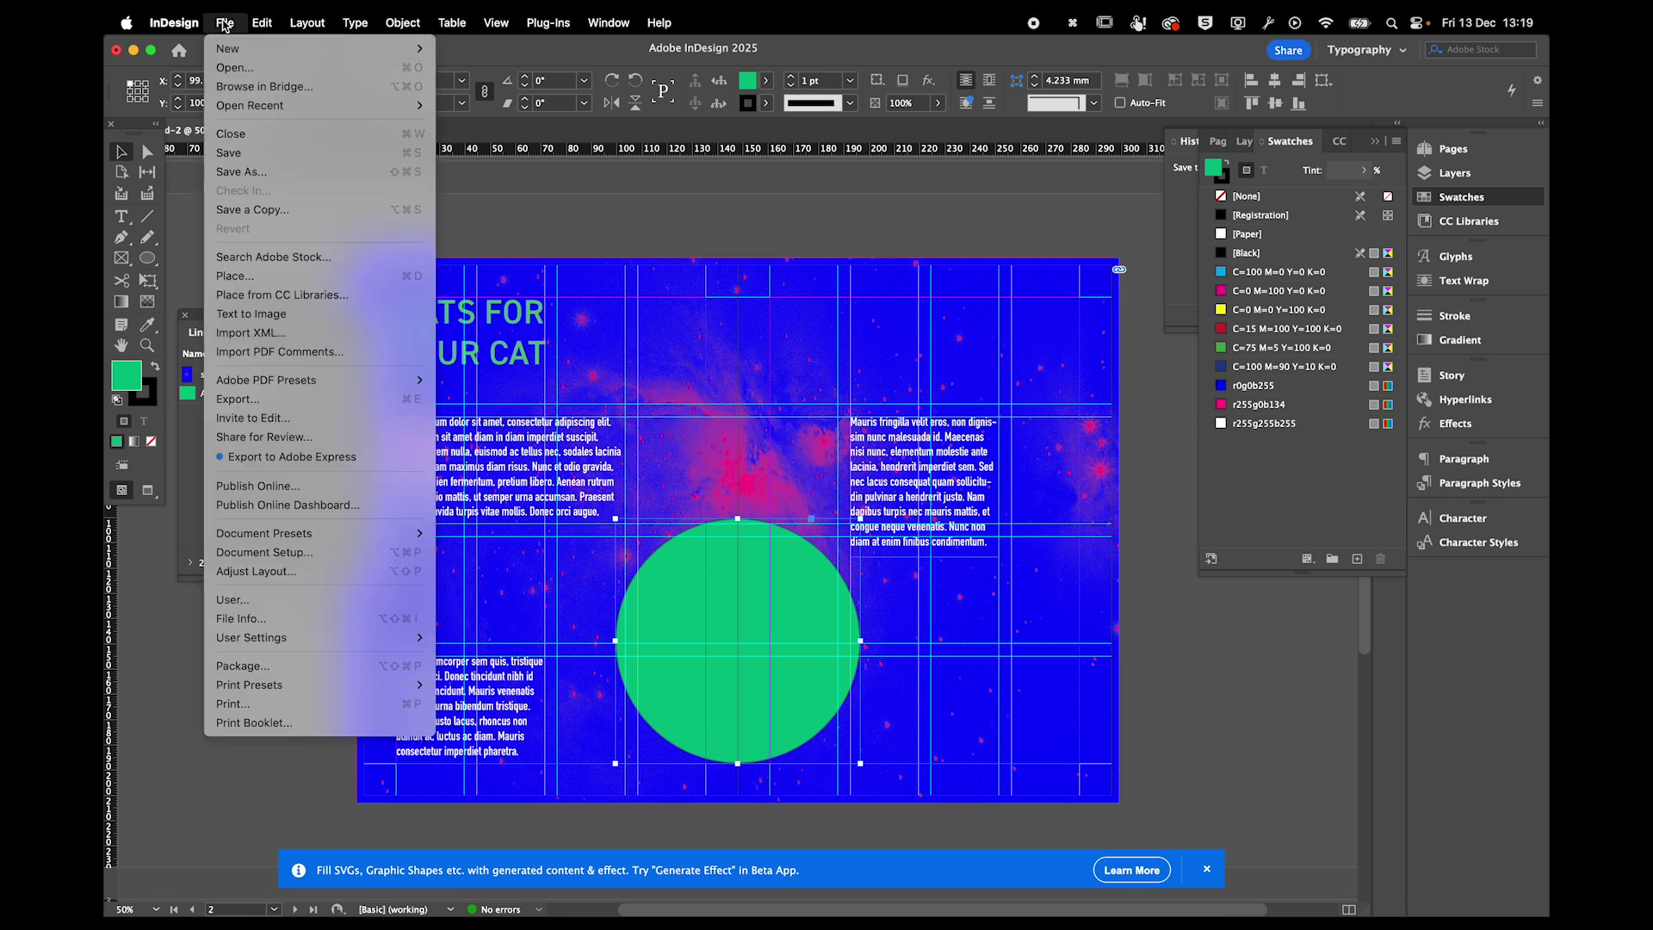
{"action": "mouse_move", "coordinate": [295, 387]}
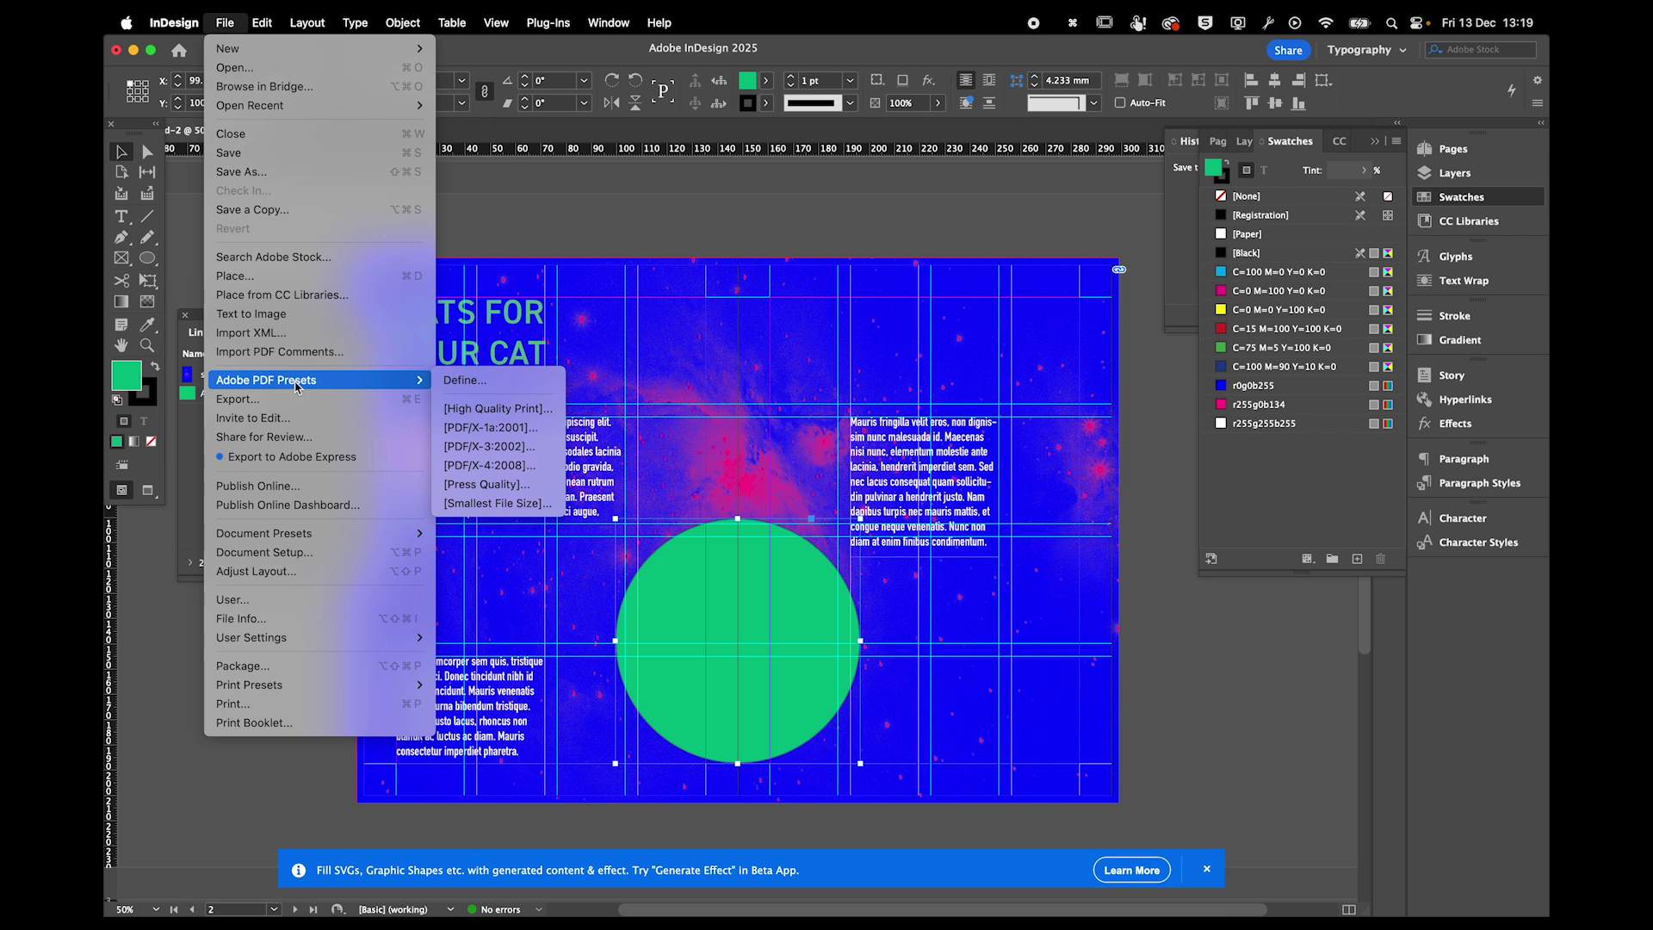
{"action": "key", "text": "super+Tab"}
{"action": "key", "text": "super+Tab"}
{"action": "key", "text": "super+Tab"}
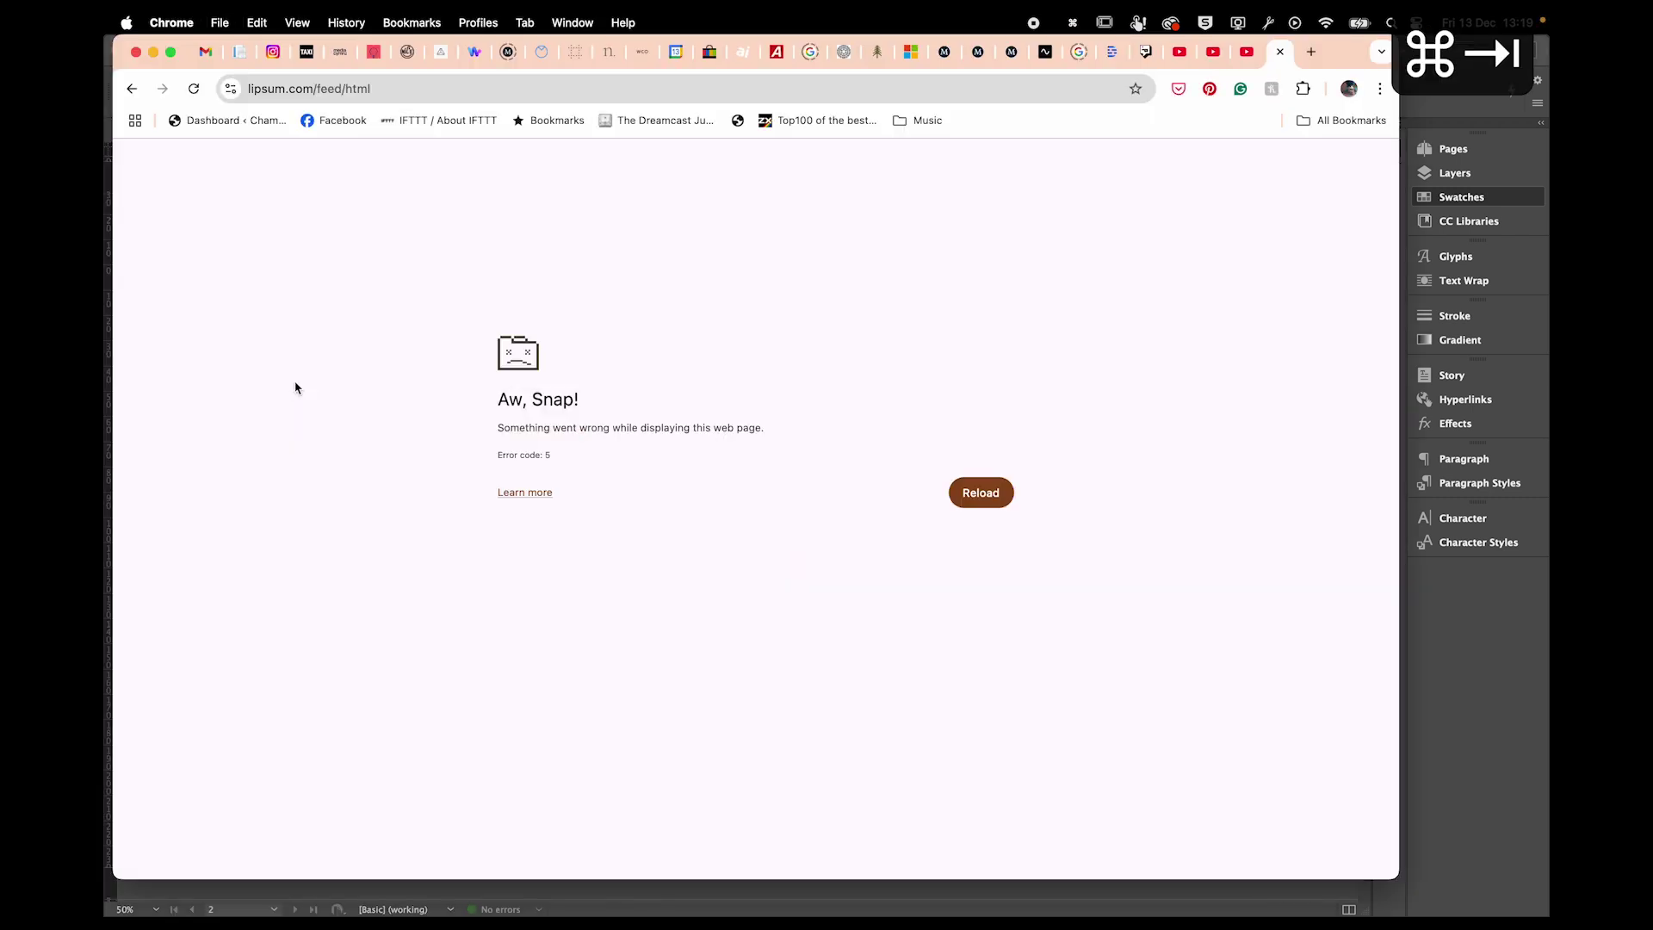
{"action": "key", "text": "super+t"}
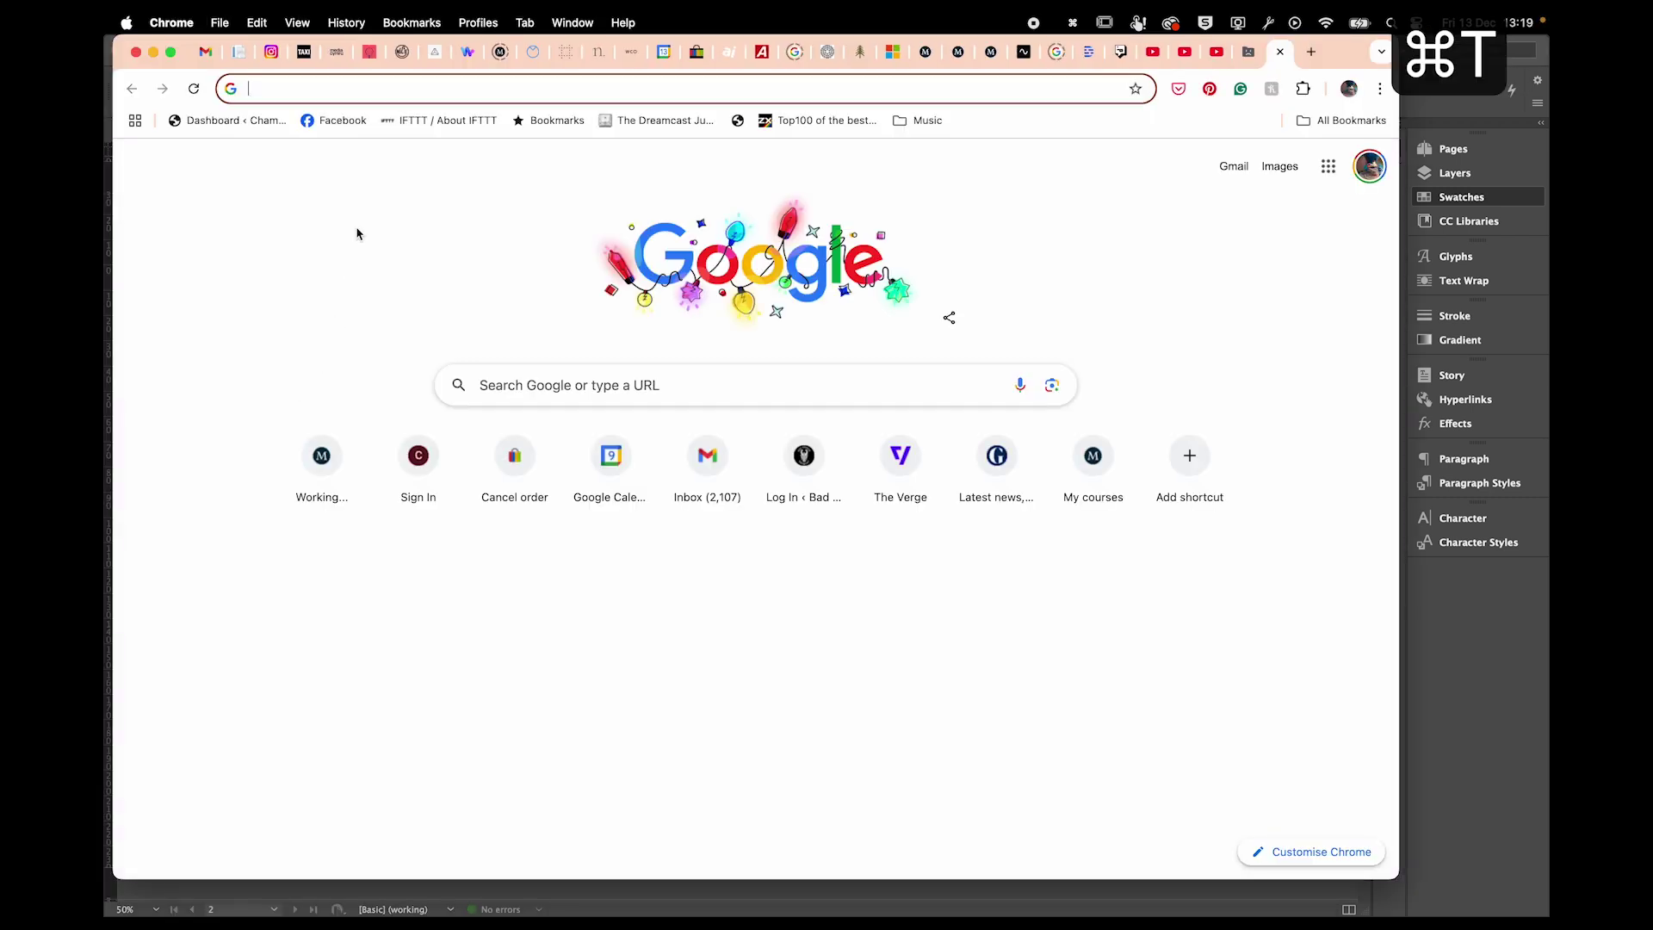
{"action": "type", "text": "kittens"}
{"action": "key", "text": "Return"}
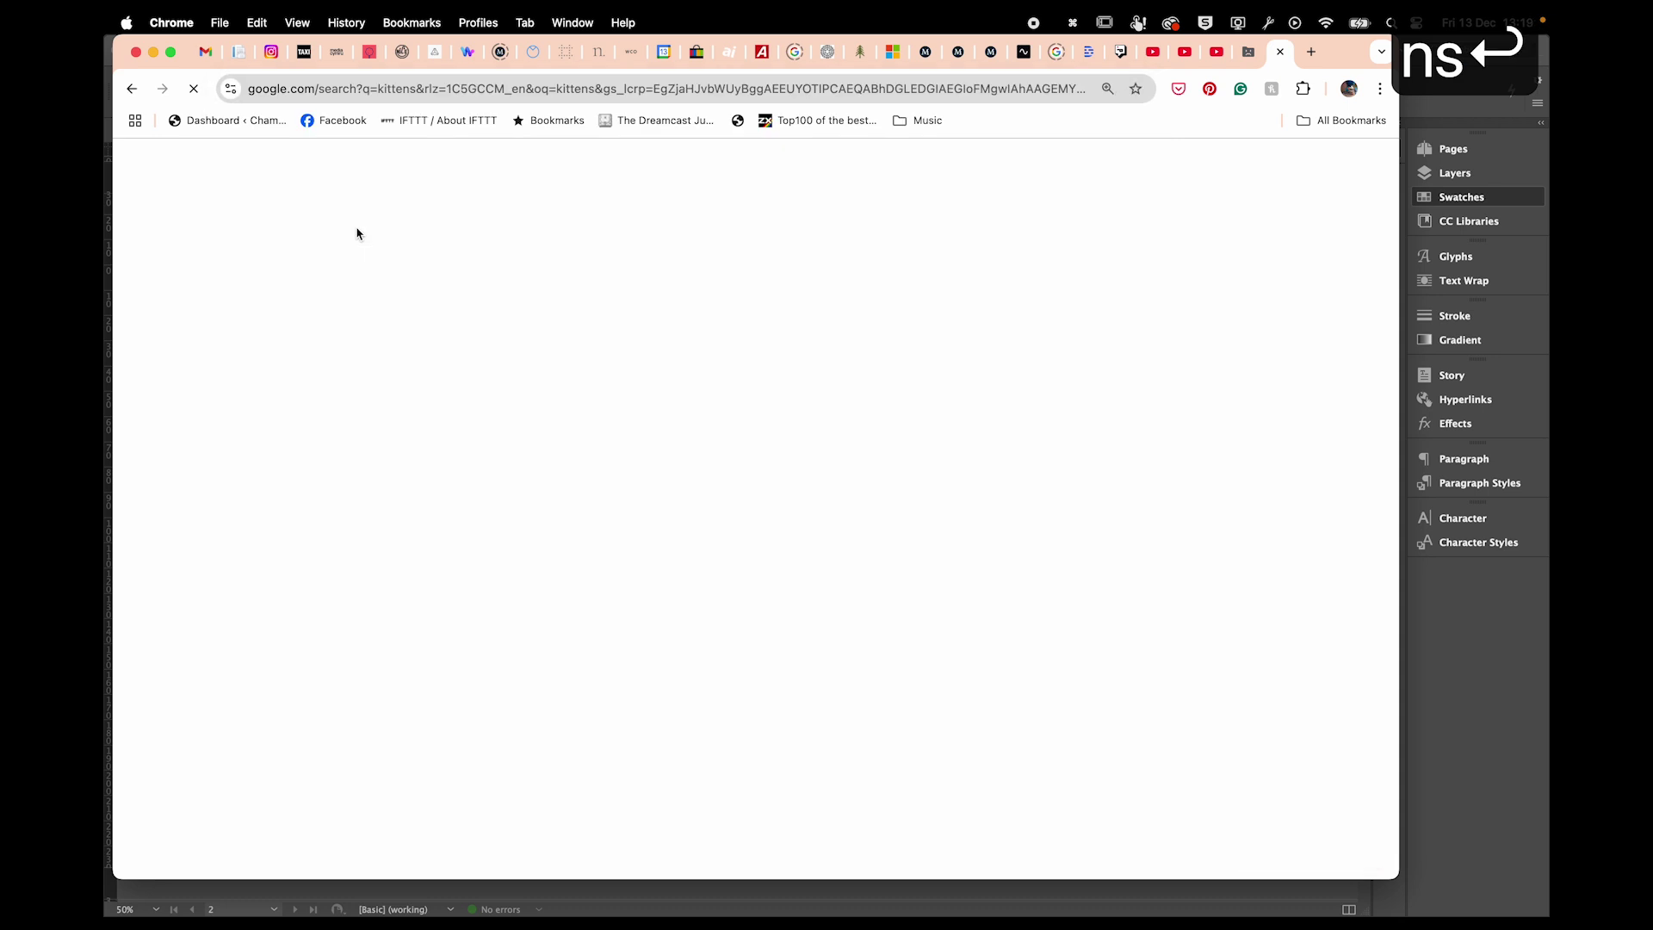
Show the image results for kittens, limit them to Large size, and preview the kitten in the pink blanket.
{"action": "left_click", "coordinate": [347, 250]}
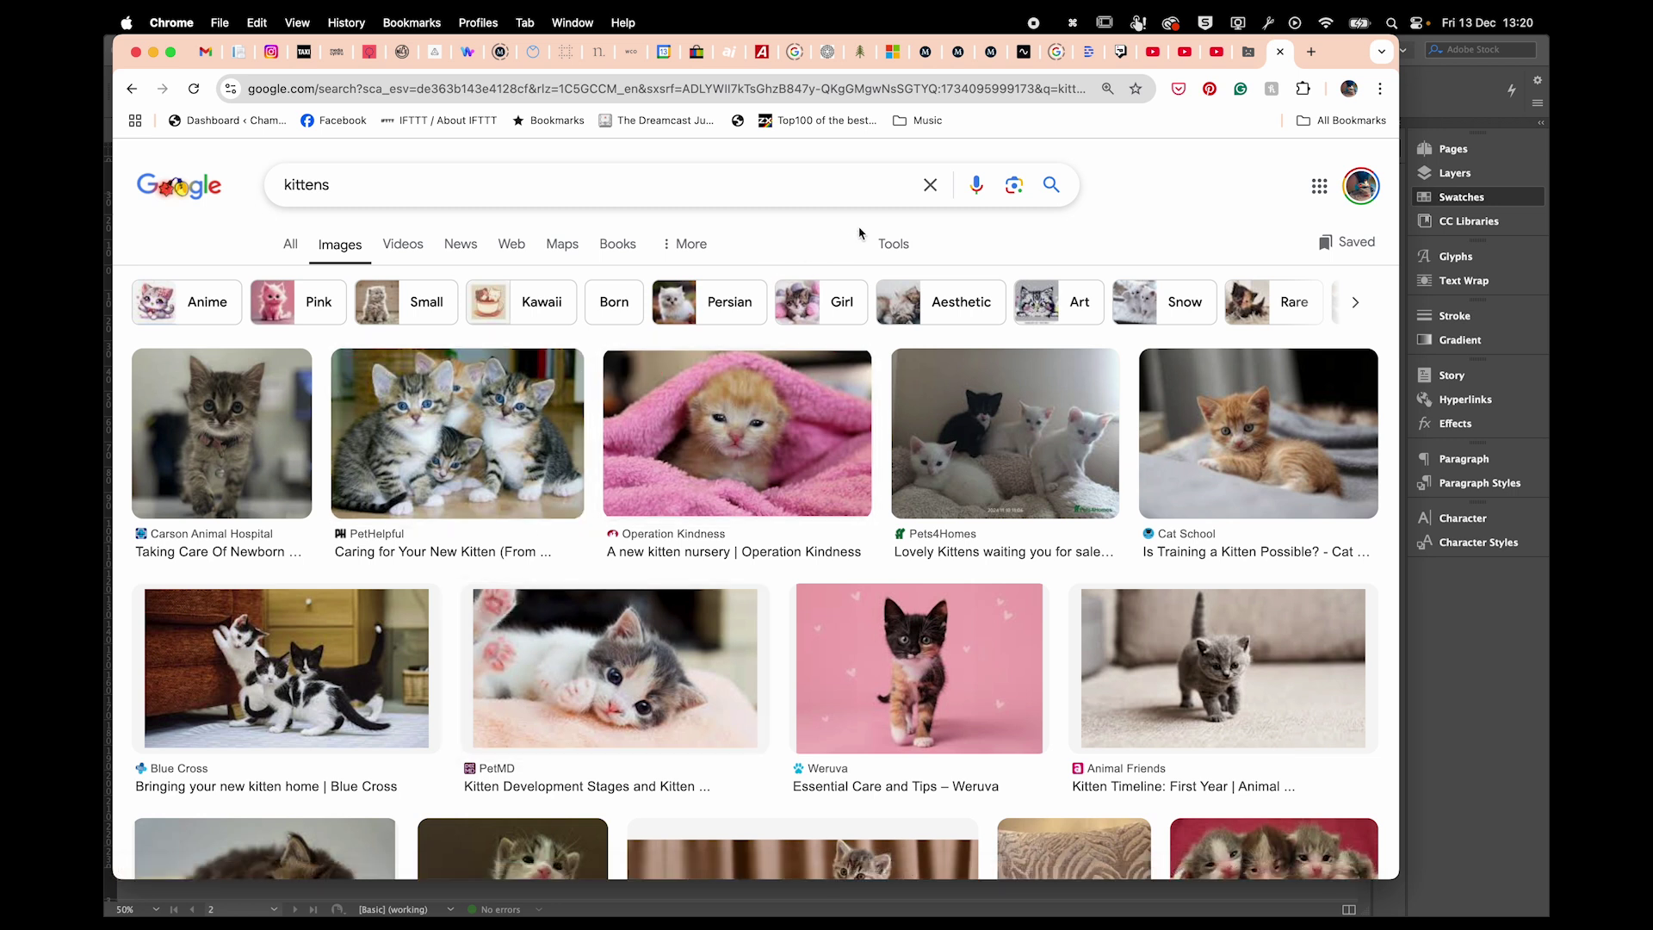
{"action": "left_click", "coordinate": [900, 248]}
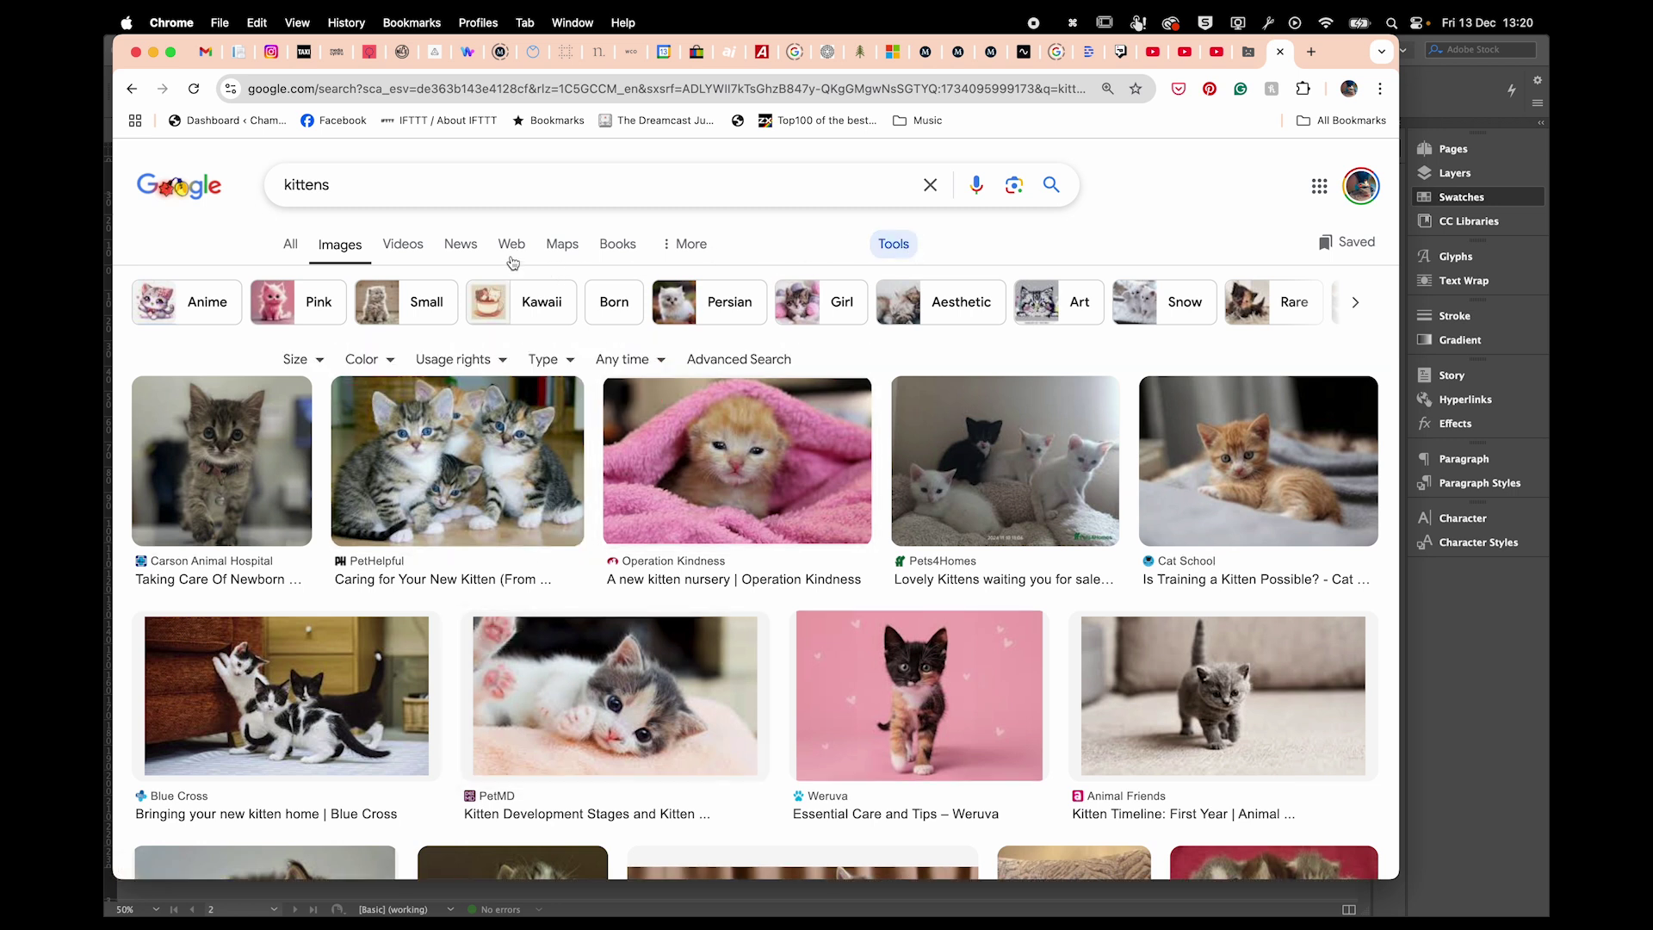
{"action": "left_click", "coordinate": [315, 360]}
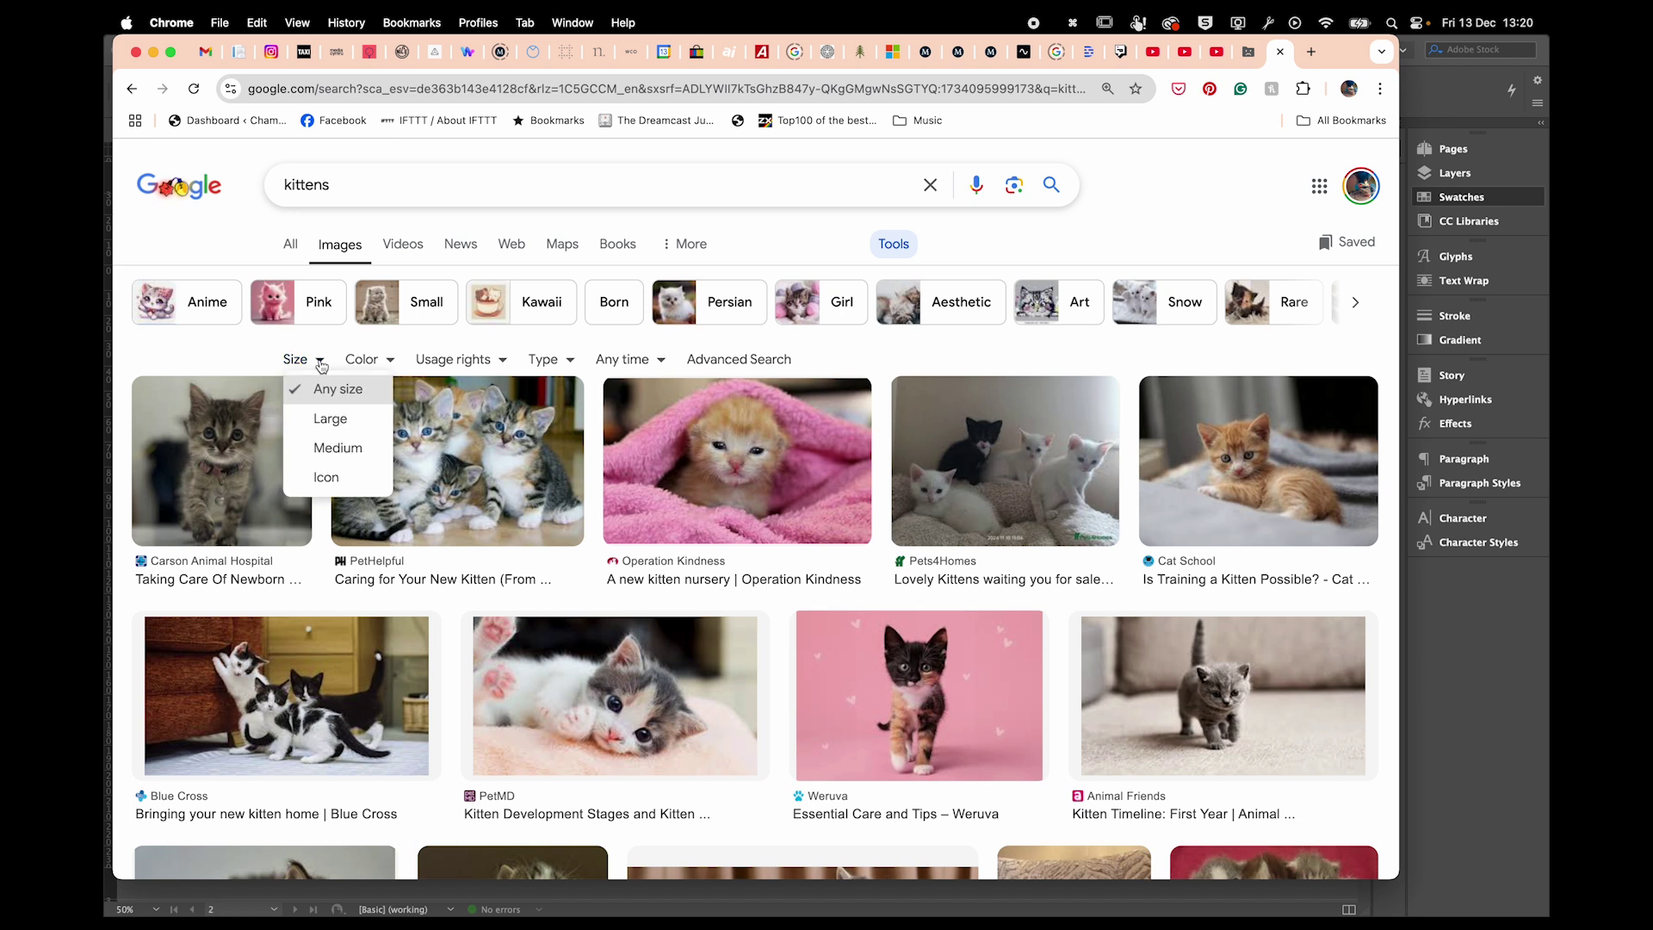
{"action": "left_click", "coordinate": [324, 419]}
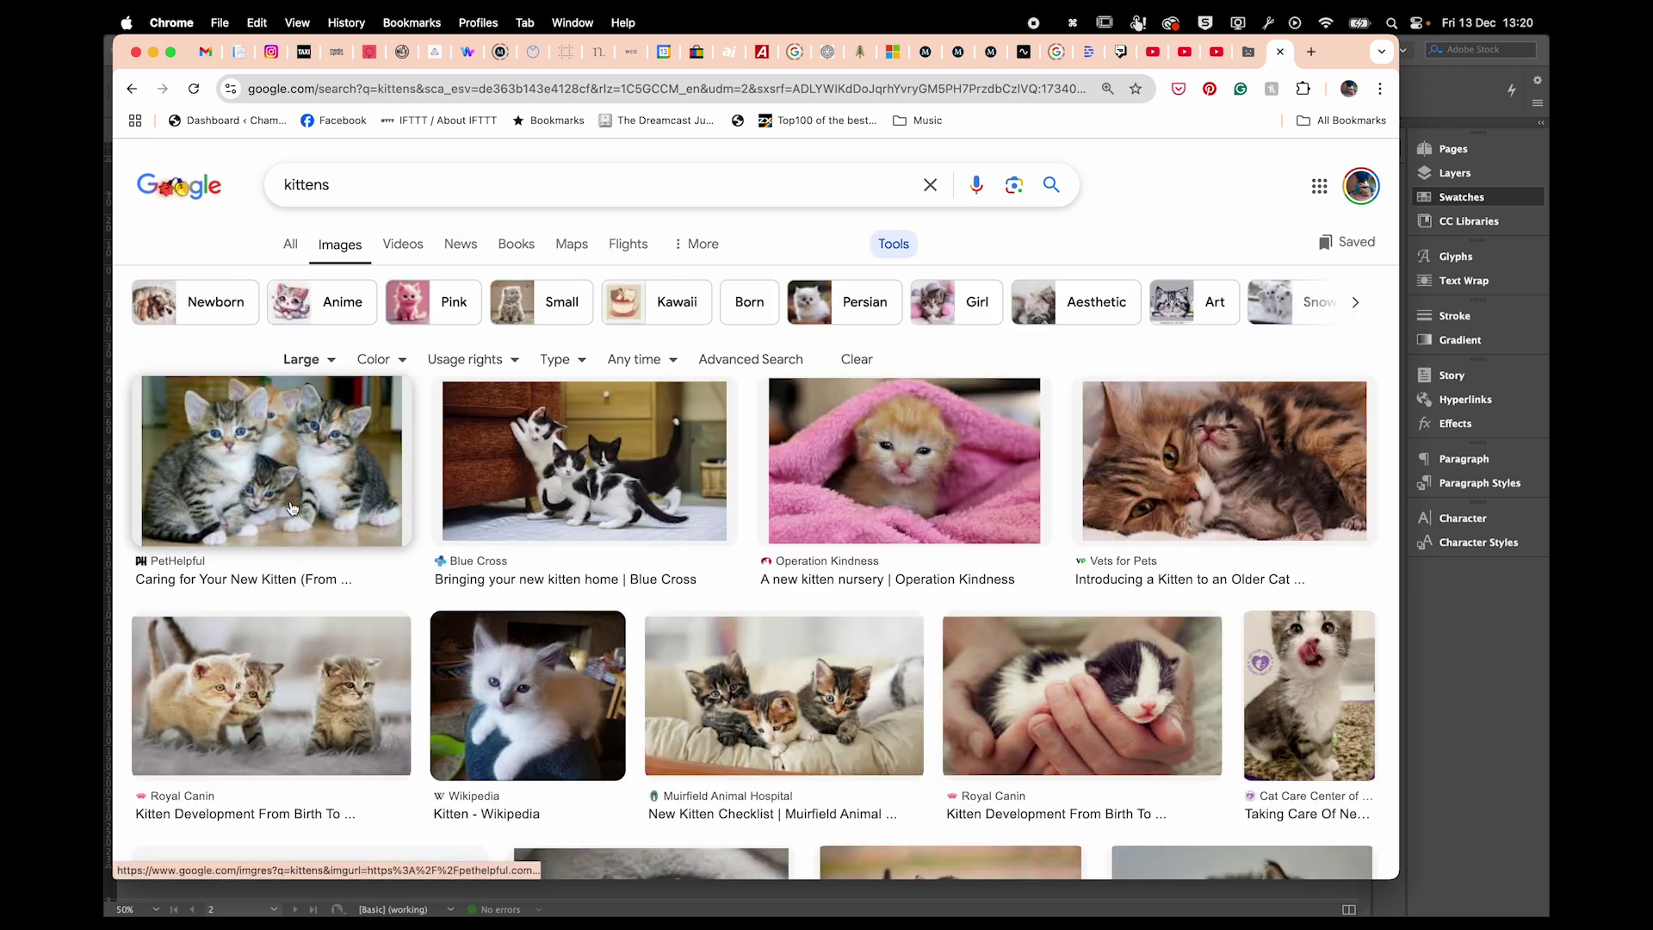
{"action": "left_click", "coordinate": [889, 484]}
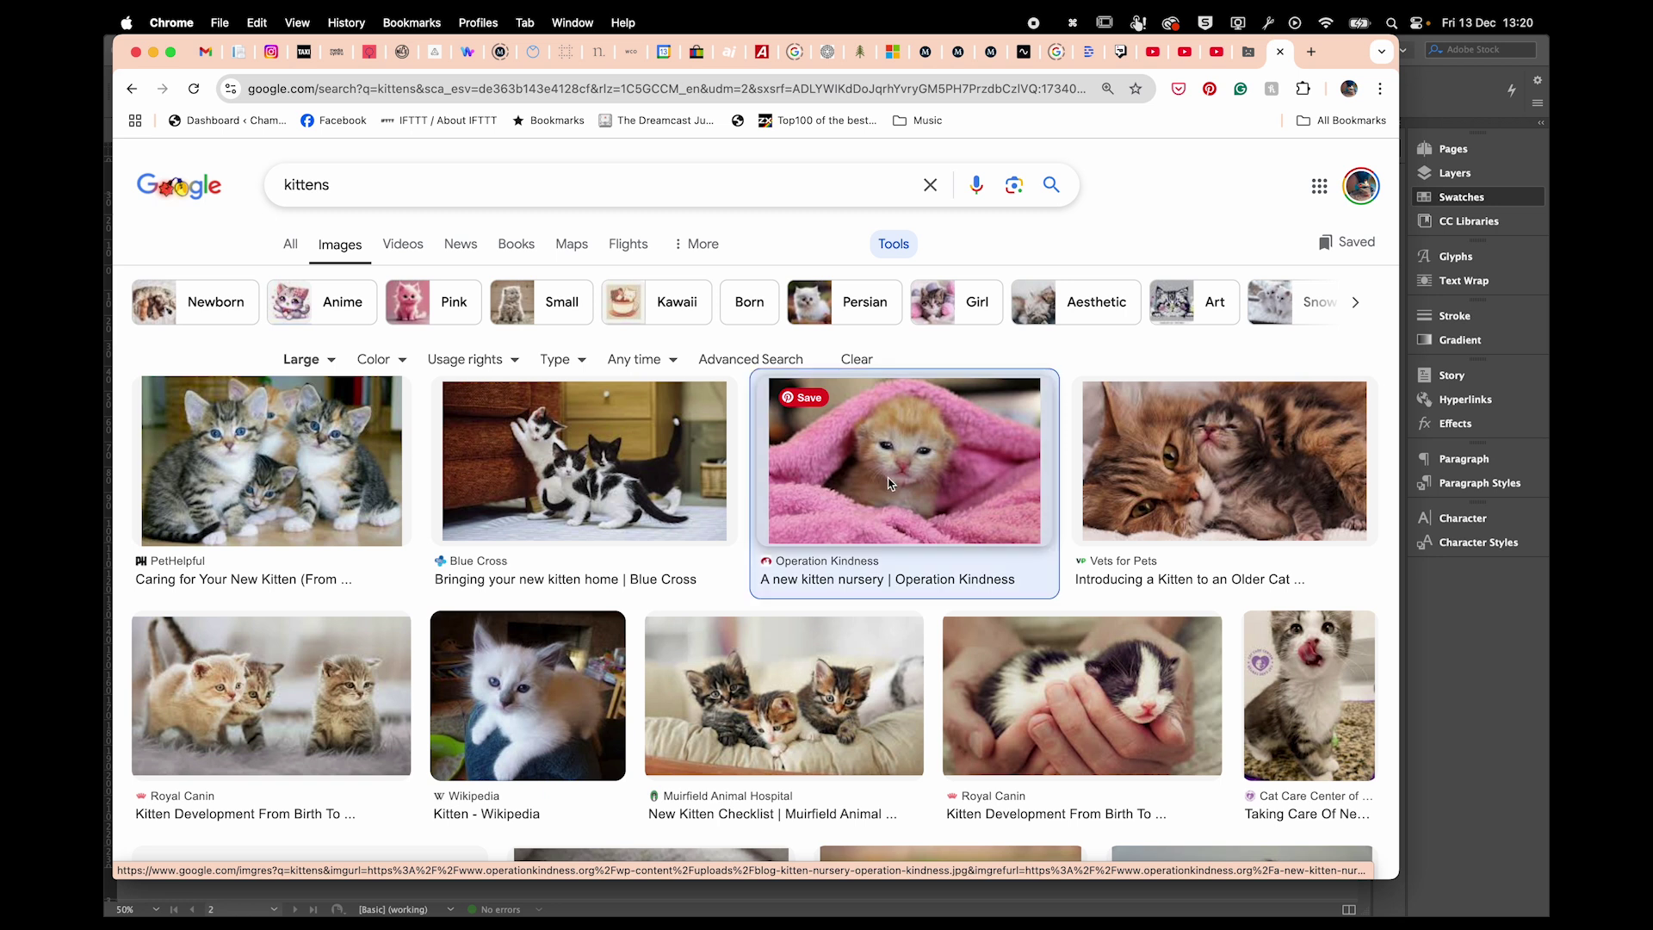
Replace the image search with "cat in a hat" and browse for photos of real cats wearing hats.
{"action": "left_click", "coordinate": [421, 186]}
{"action": "double_click", "coordinate": [293, 186]}
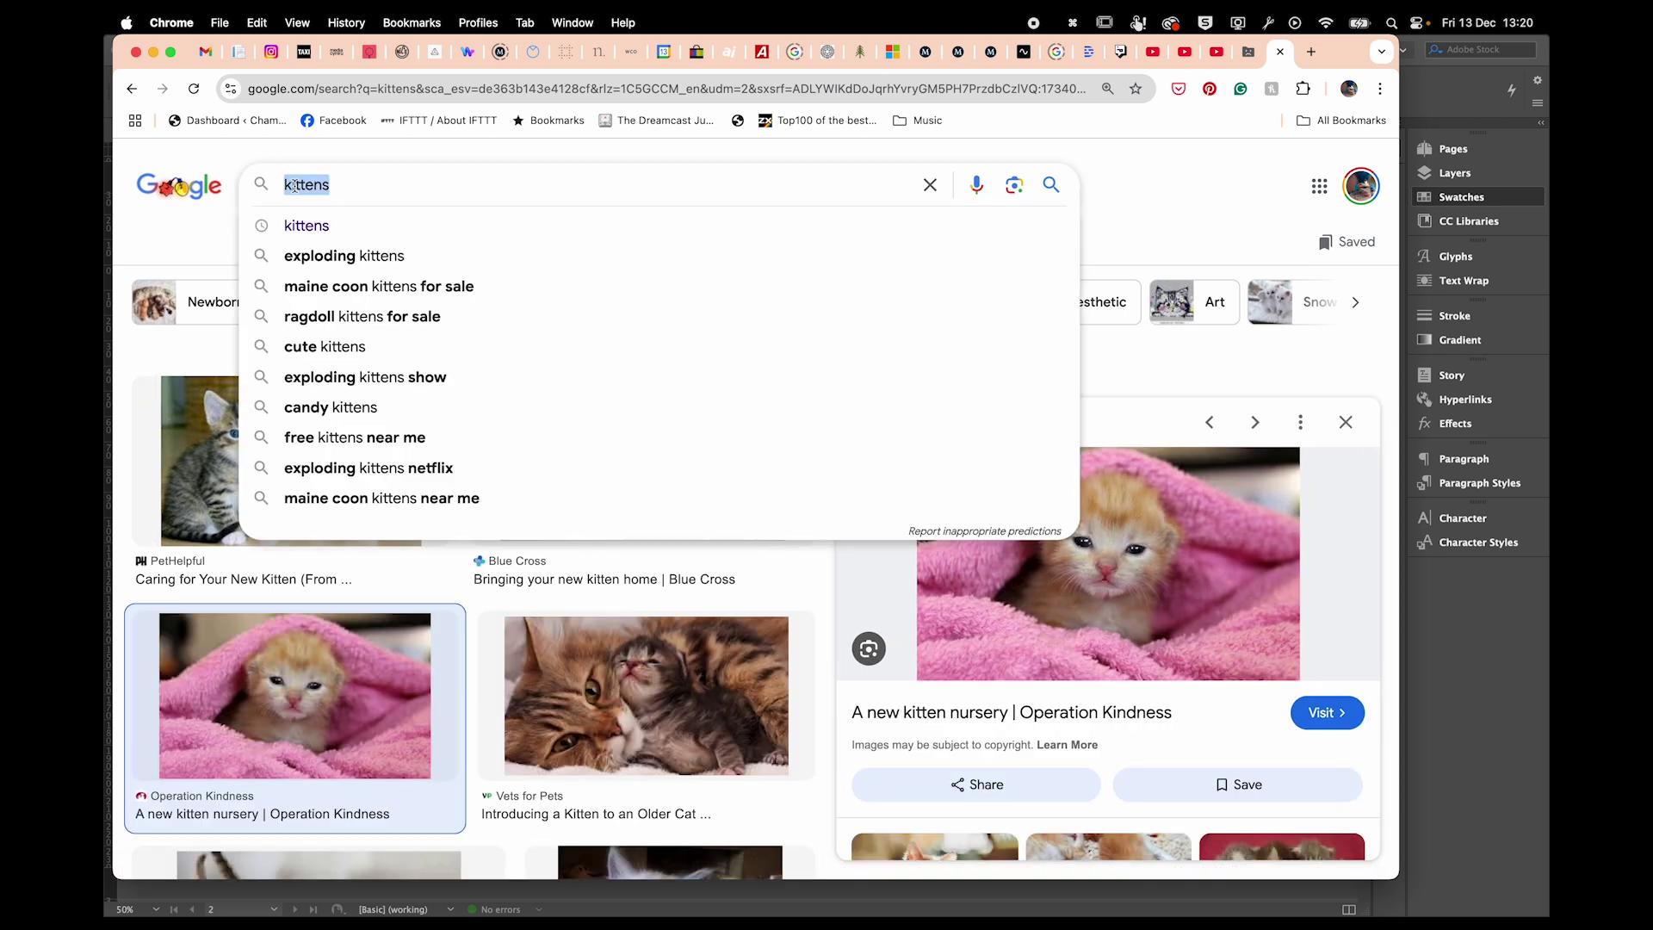
{"action": "type", "text": "cat in a h"}
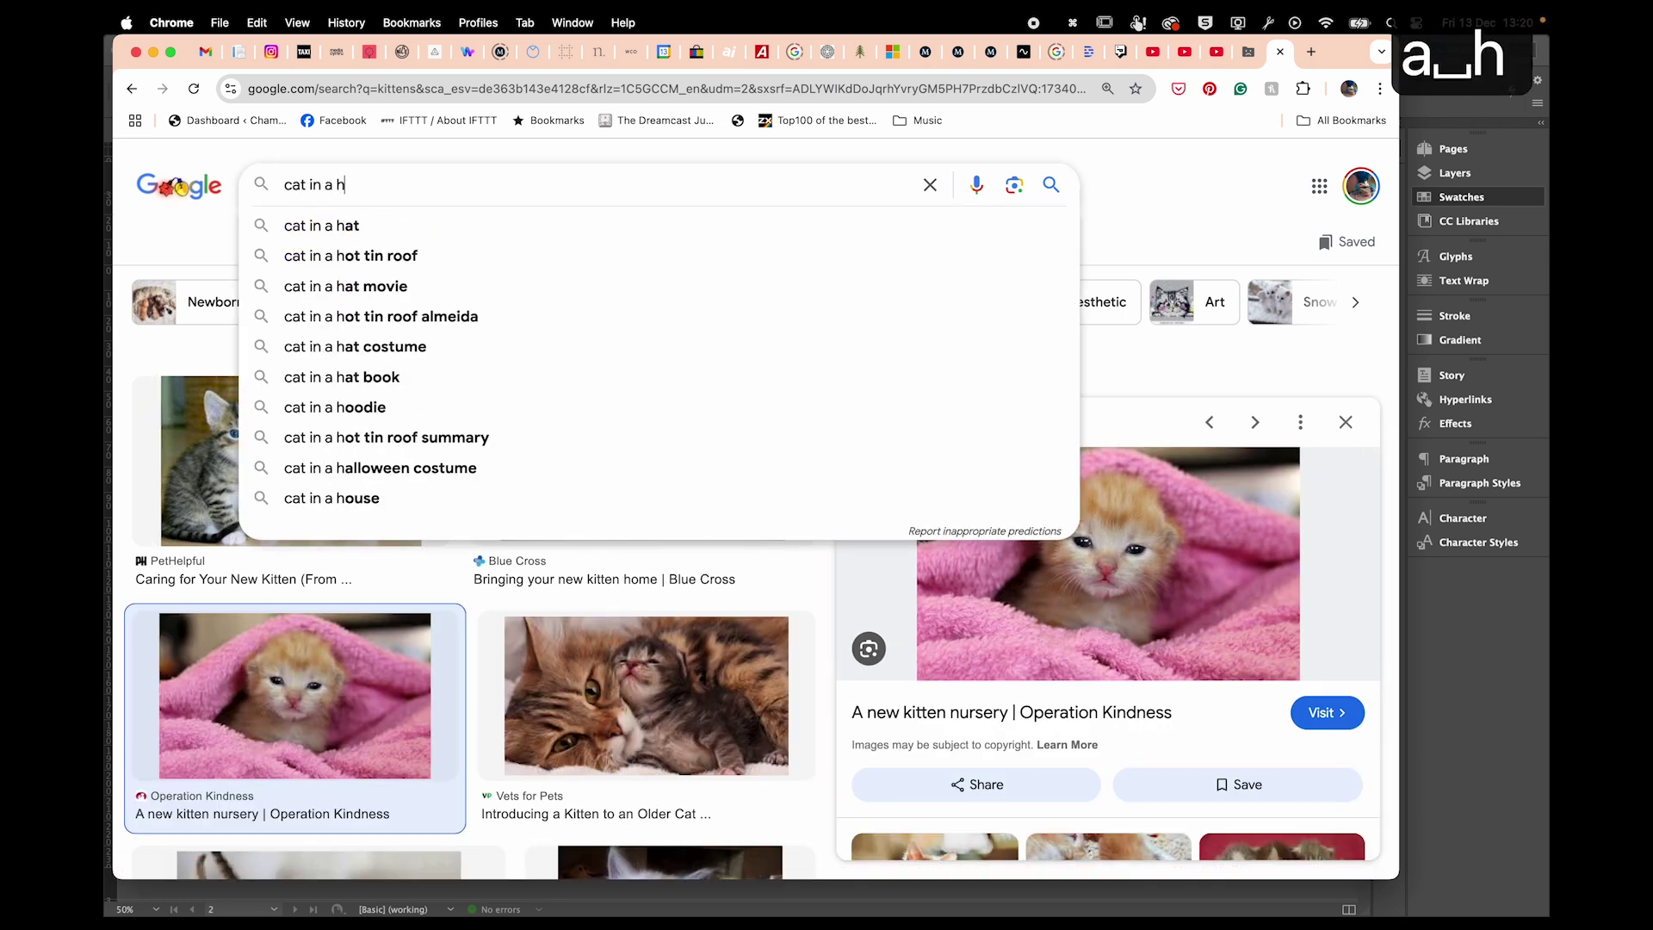
{"action": "type", "text": "at"}
{"action": "key", "text": "Return"}
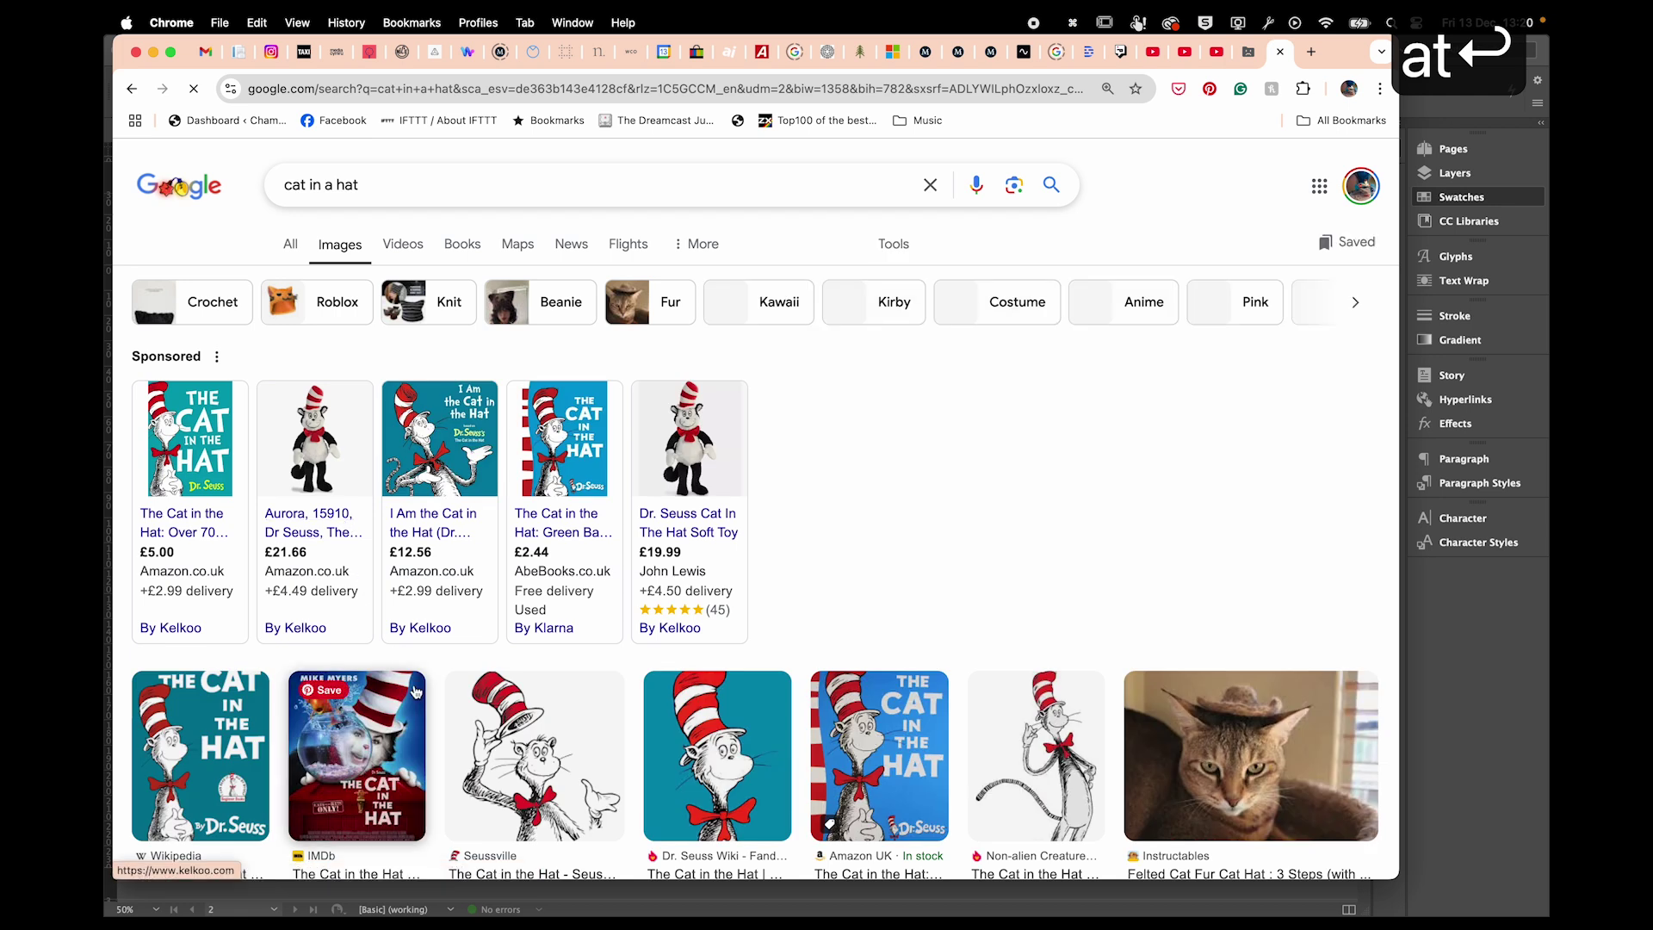
{"action": "scroll", "coordinate": [627, 522], "scroll_direction": "down", "scroll_amount": 7}
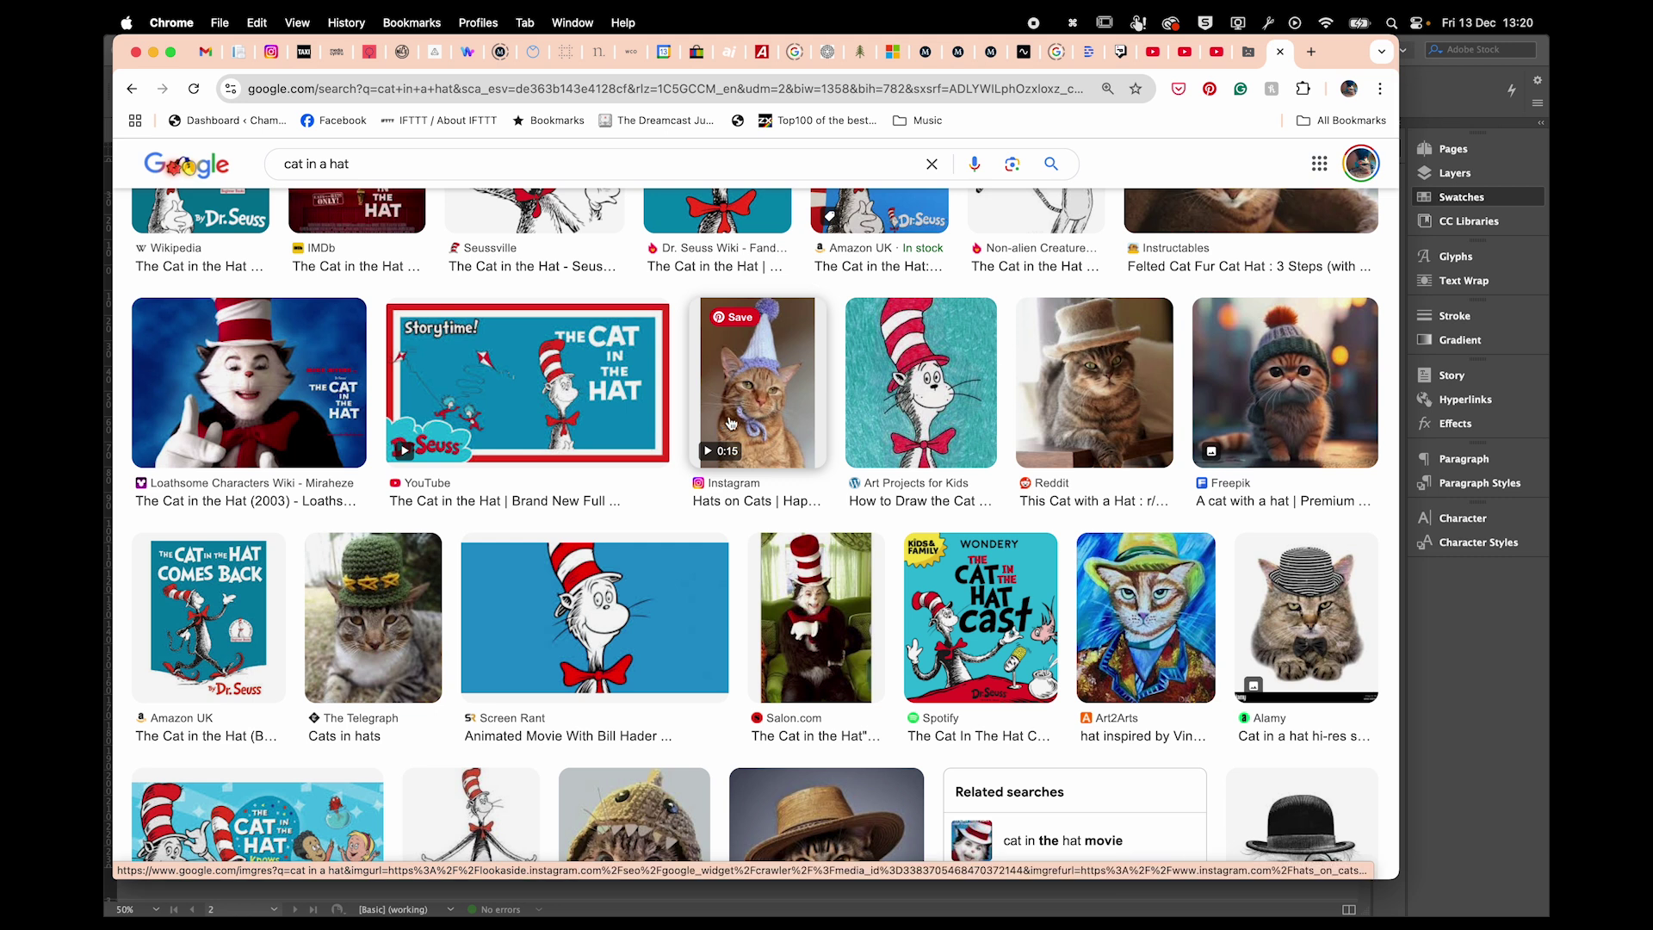
Copy the Reddit photo of the tabby cat in a beige hat and switch back to InDesign.
{"action": "left_click", "coordinate": [1115, 394]}
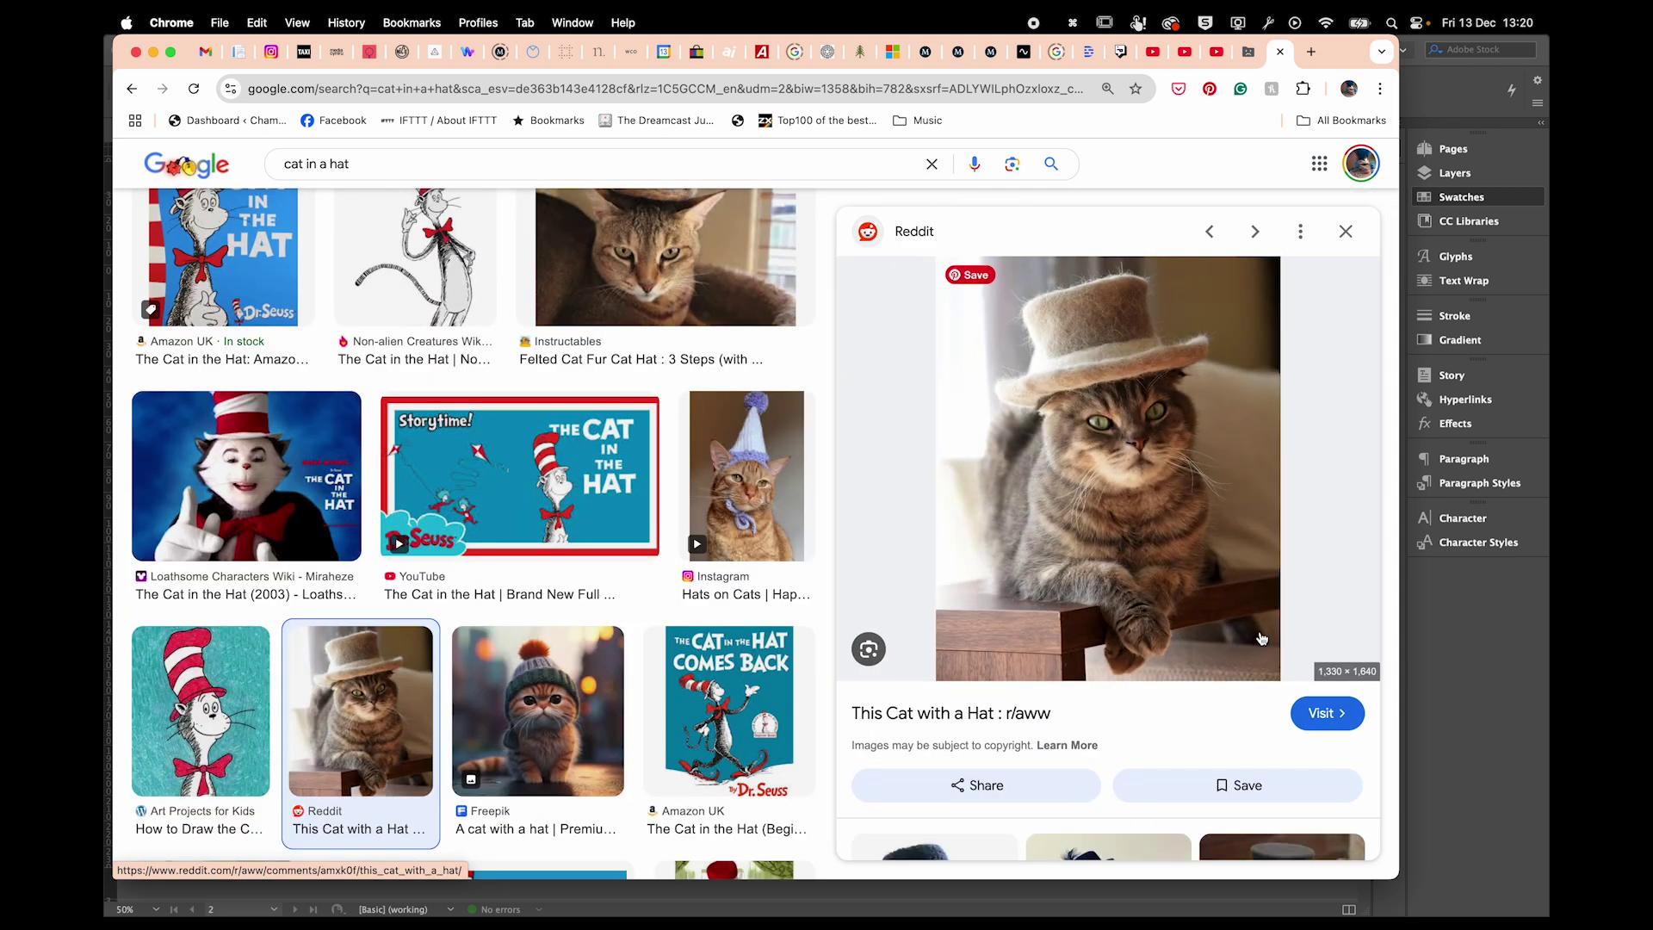
{"action": "right_click", "coordinate": [1104, 521]}
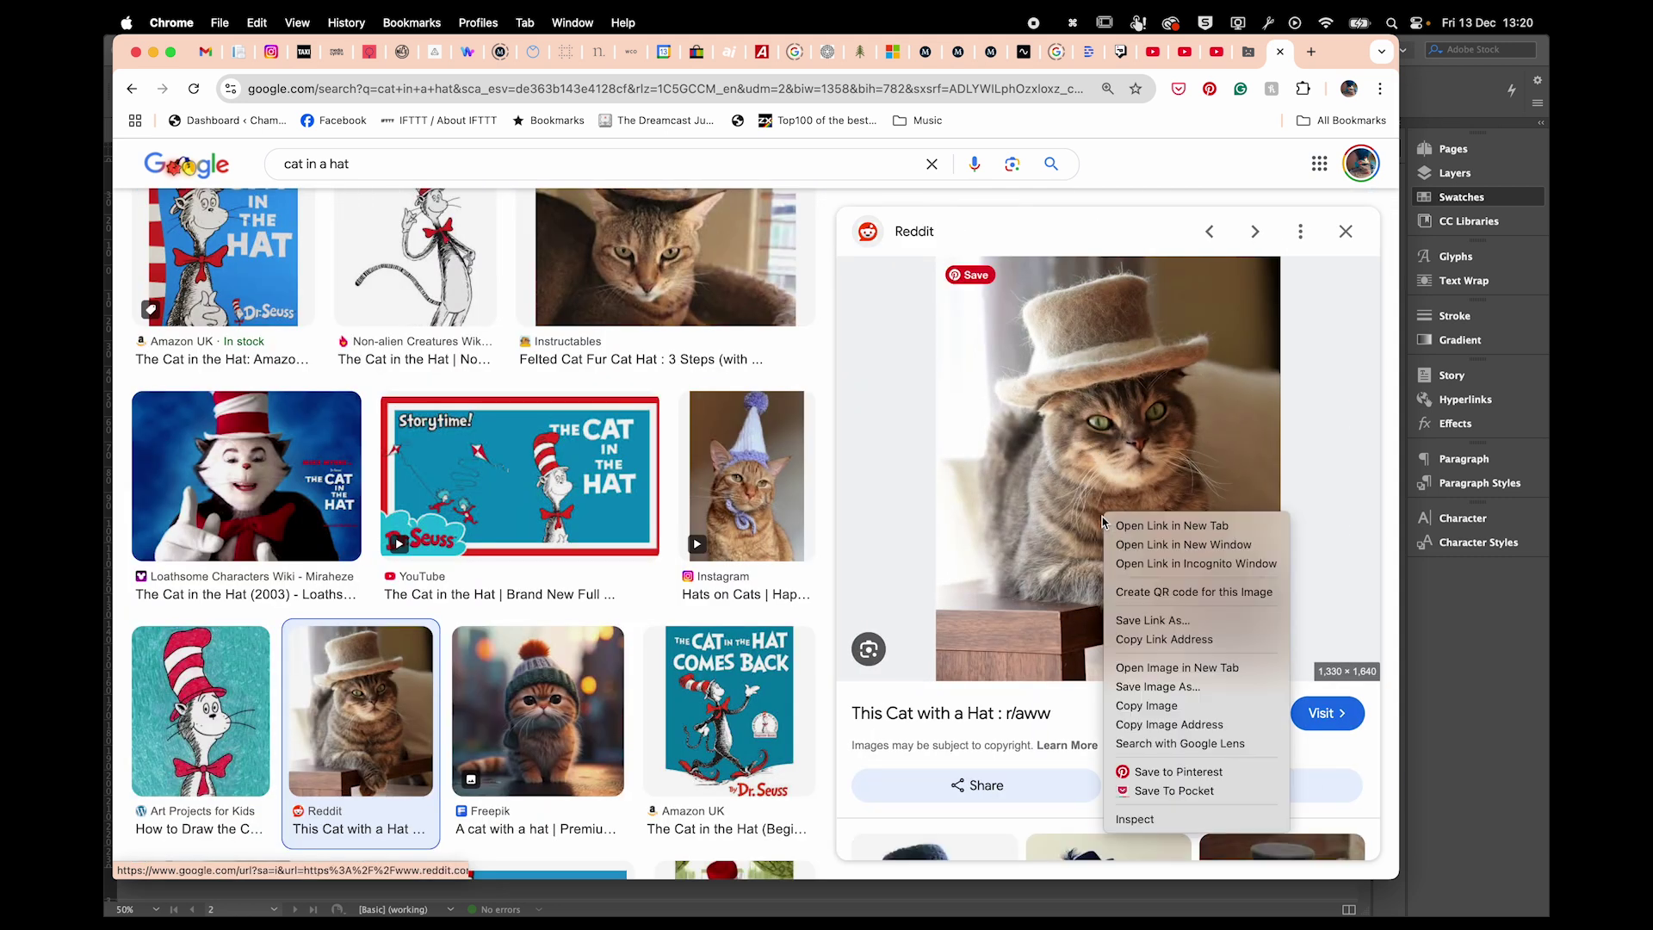
{"action": "left_click", "coordinate": [1147, 705]}
{"action": "key", "text": "super+Tab"}
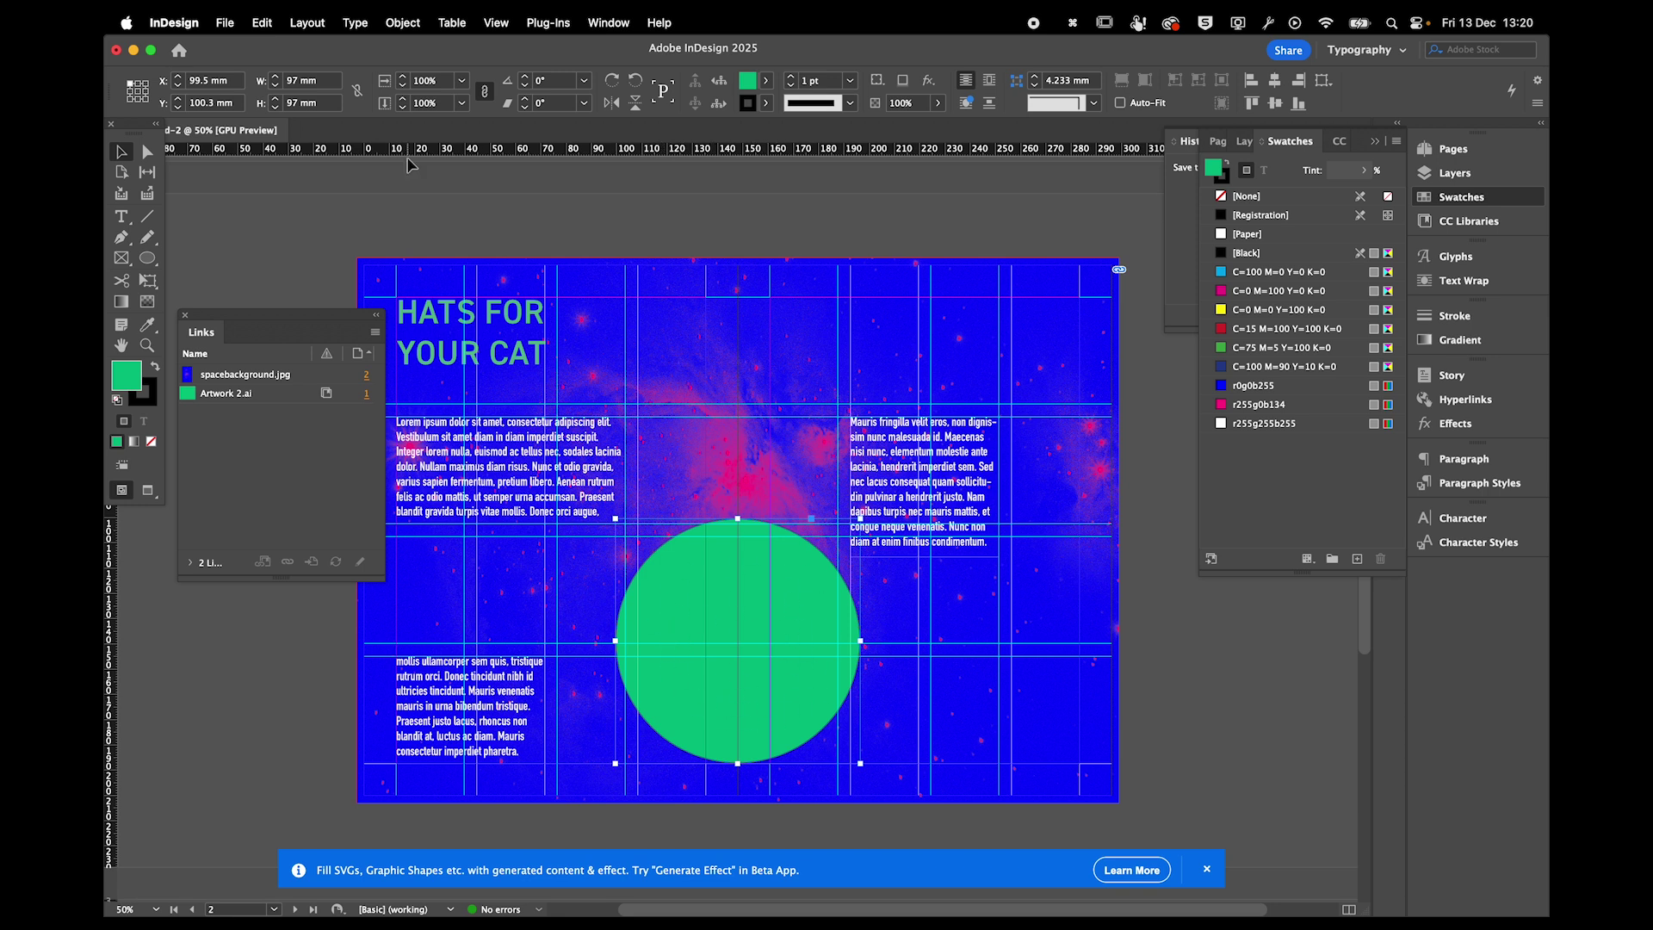
Try pasting the copied cat photo in place on the spread, and undo it.
{"action": "left_click", "coordinate": [223, 22]}
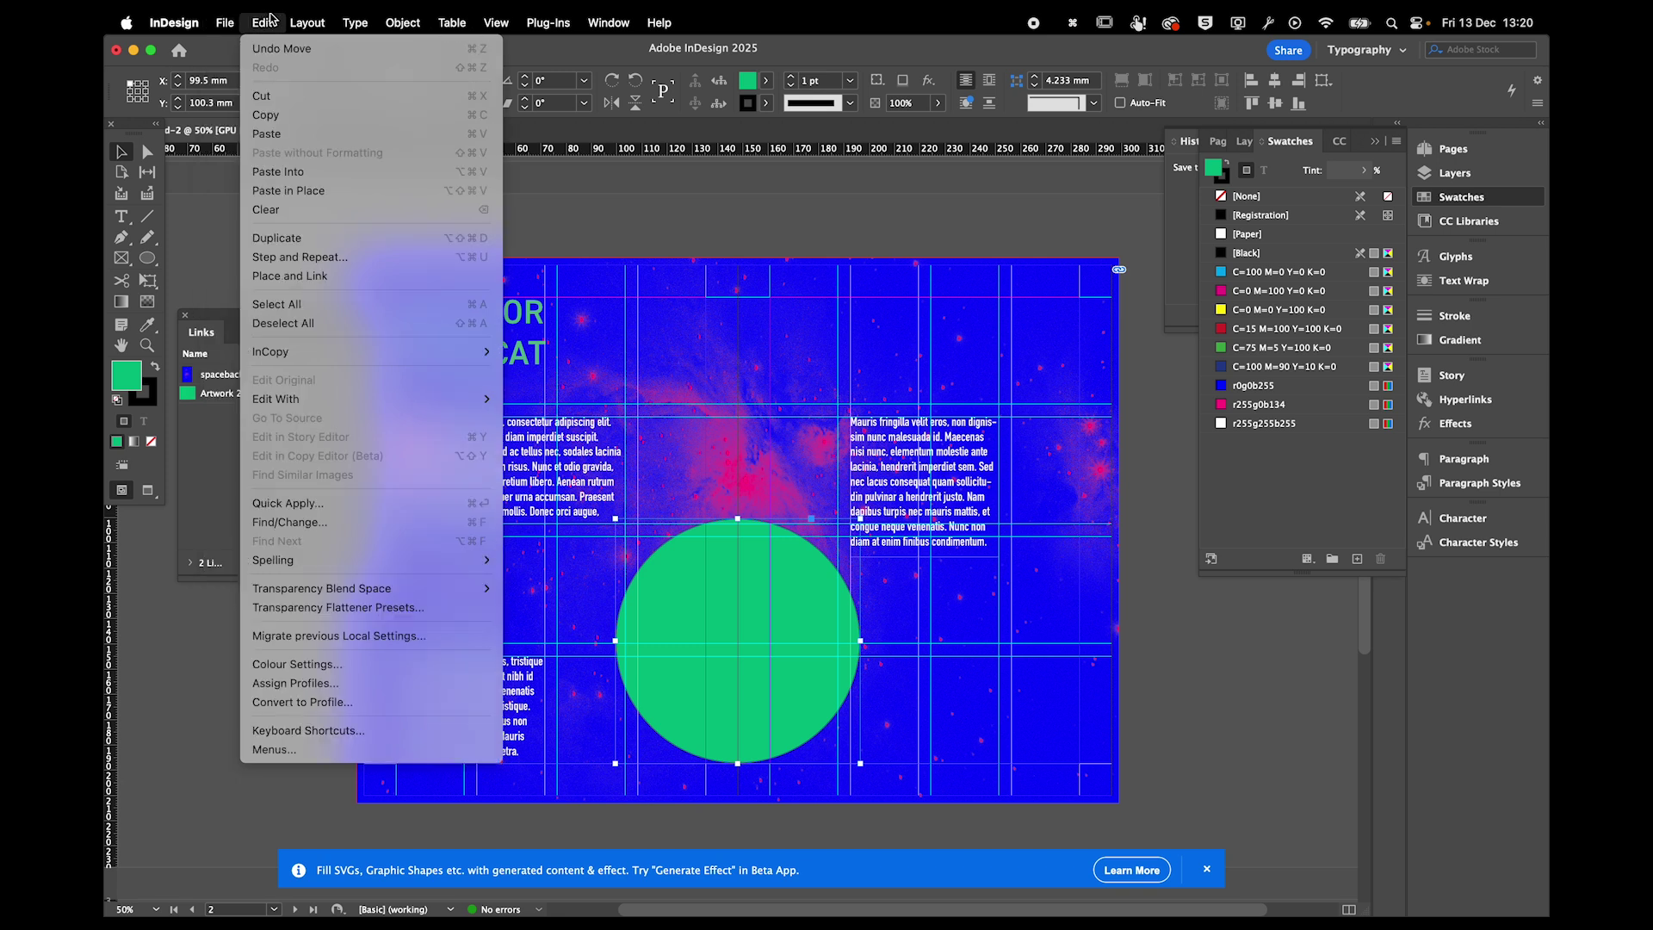
{"action": "left_click", "coordinate": [288, 191]}
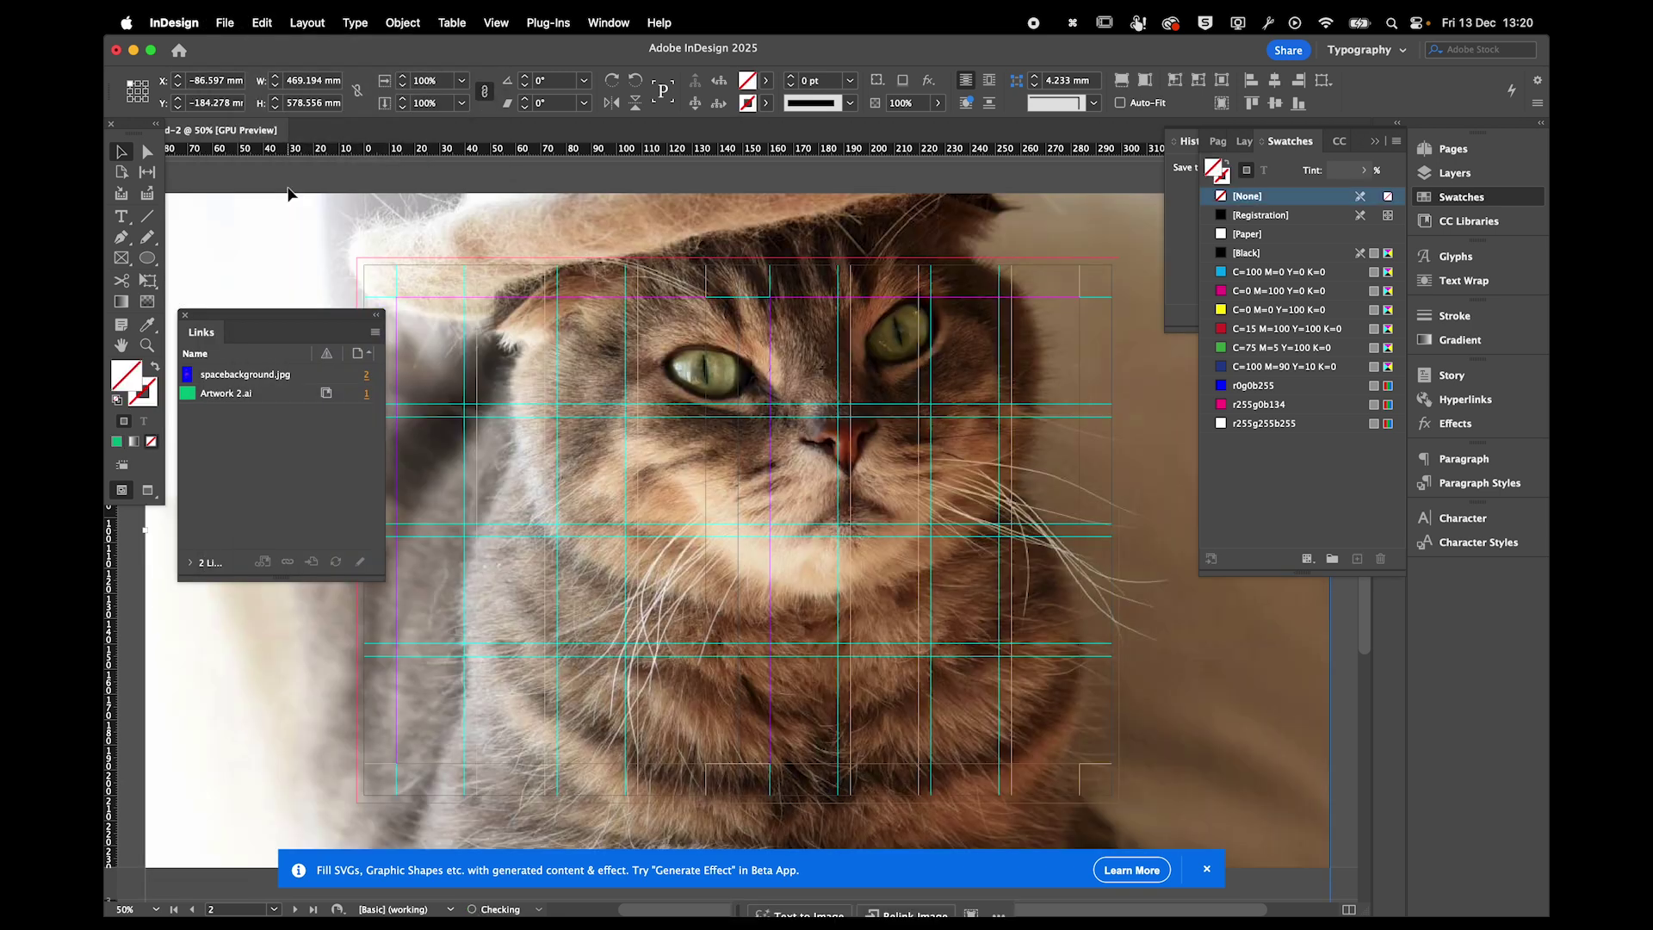
{"action": "key", "text": "cmd+z"}
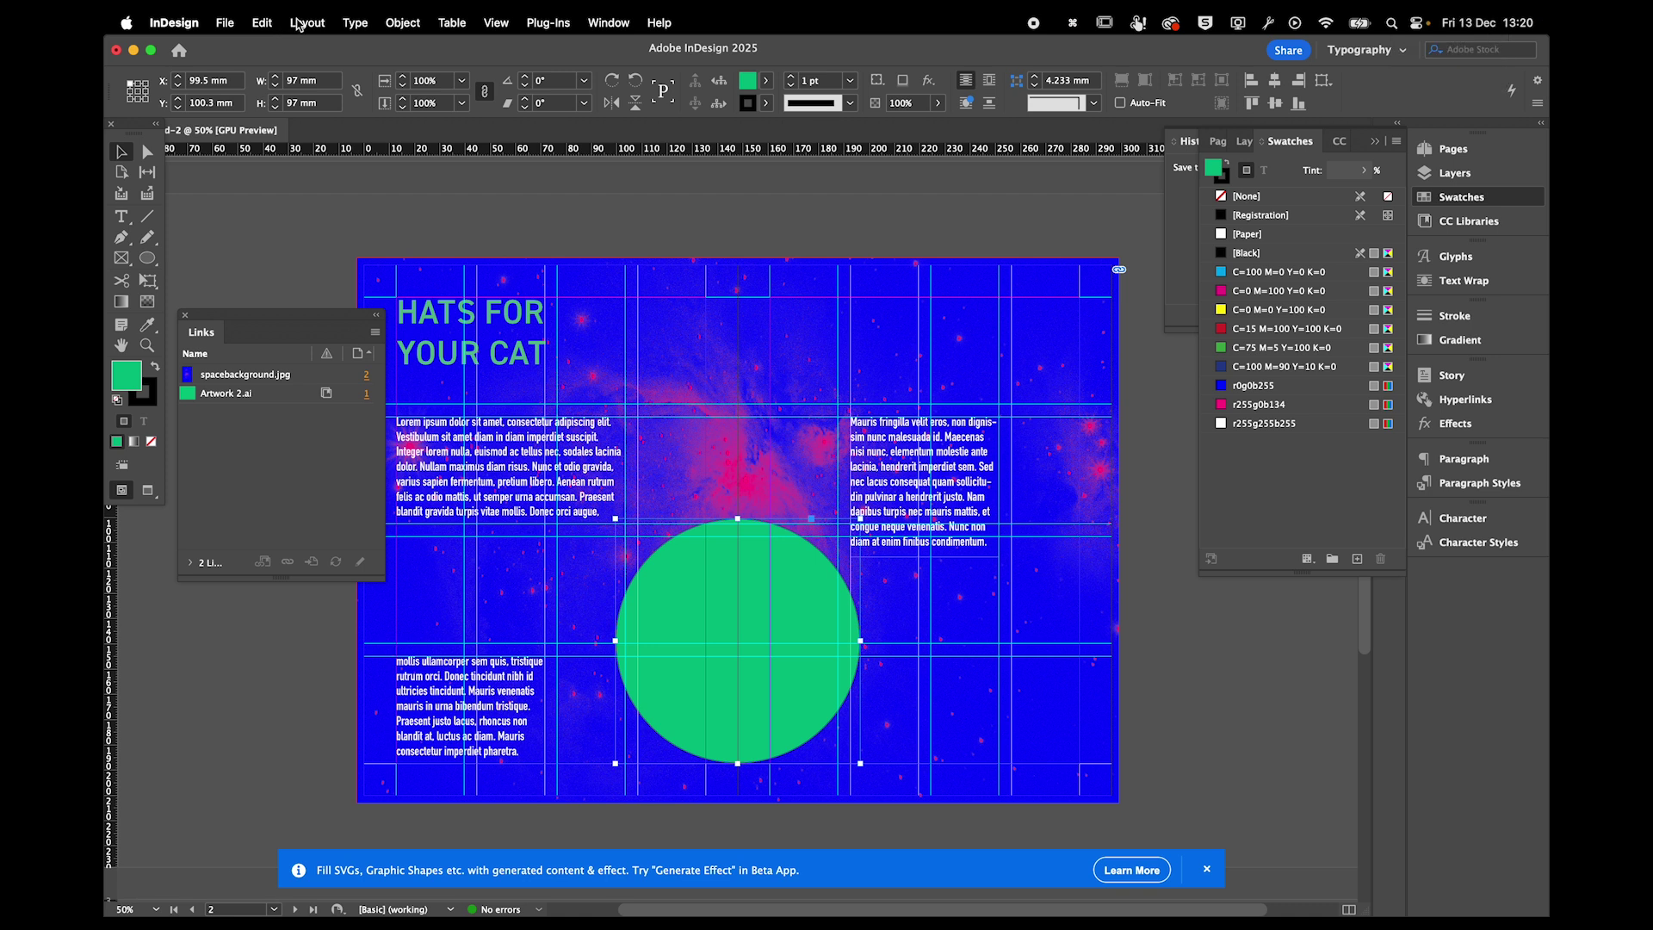
Paste the copied cat photo into the green circle and undo the stray changes made to the image's position and size.
{"action": "left_click", "coordinate": [265, 23]}
{"action": "left_click", "coordinate": [291, 172]}
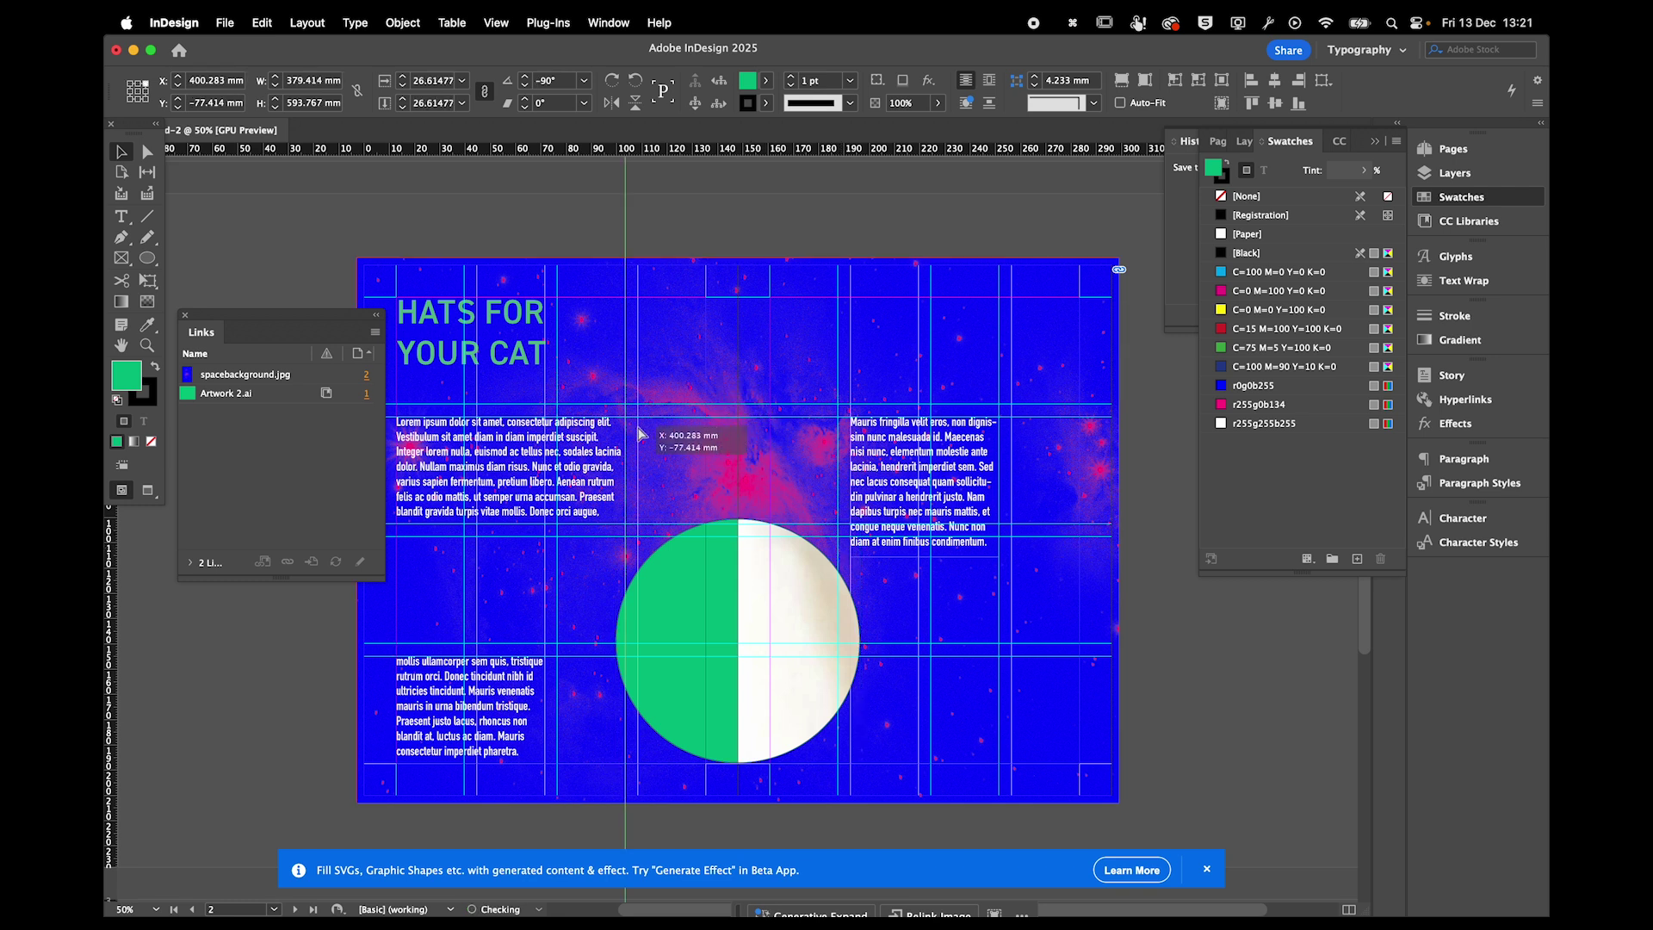
{"action": "key", "text": "super+z"}
{"action": "key", "text": "super+z"}
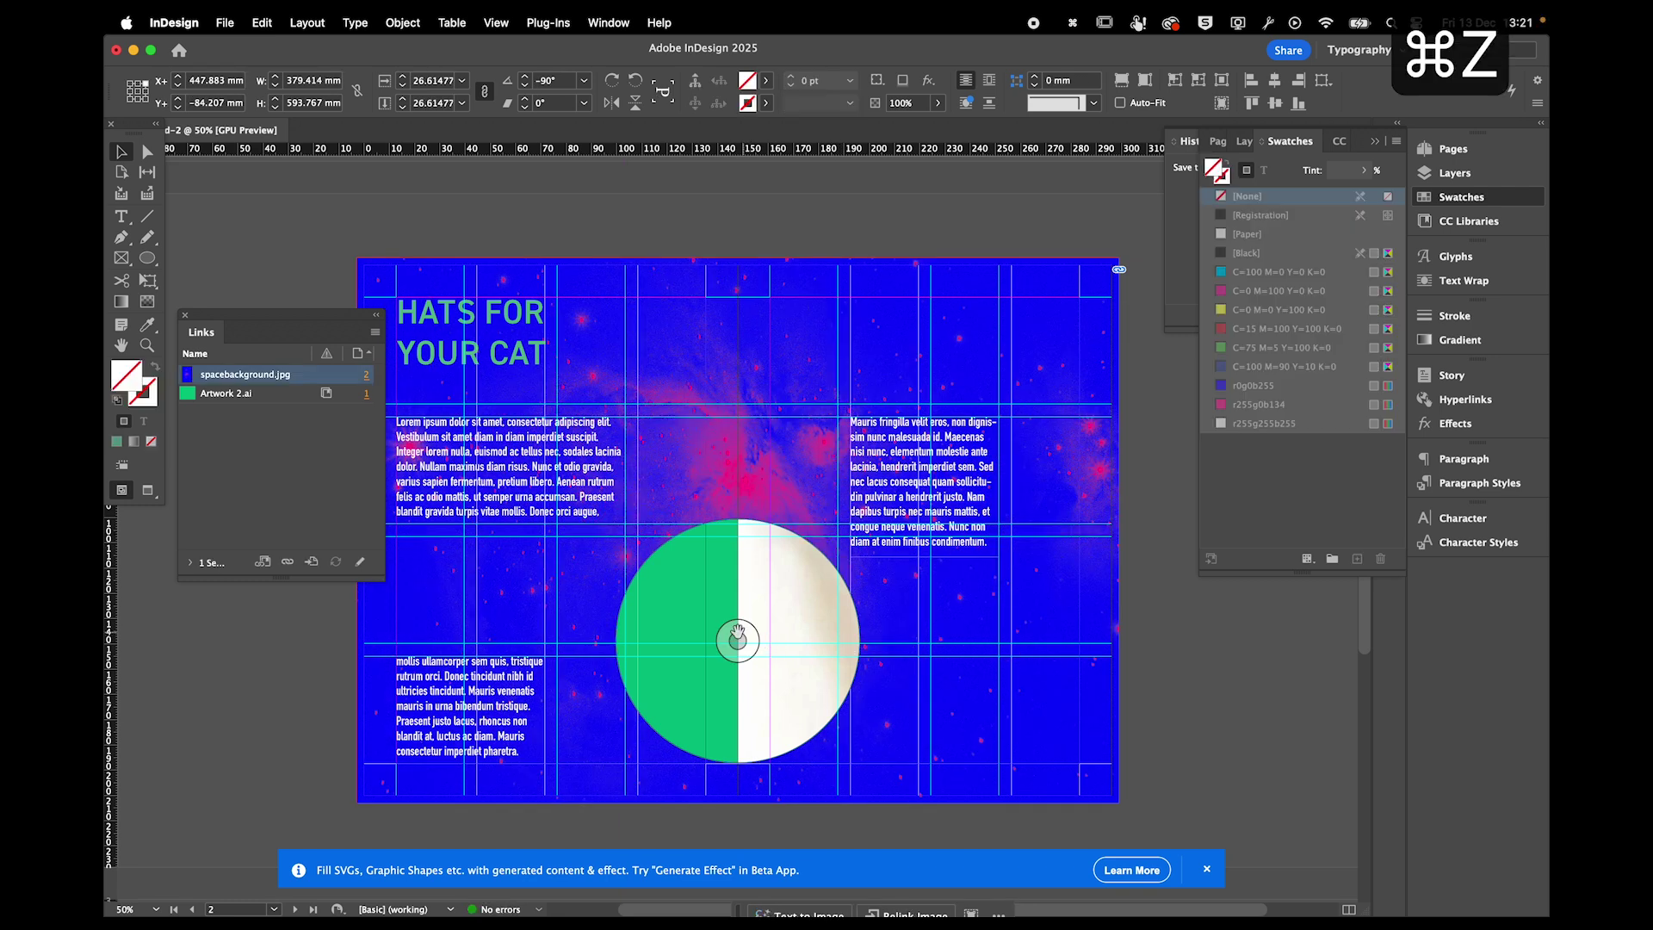
{"action": "key", "text": "super+z"}
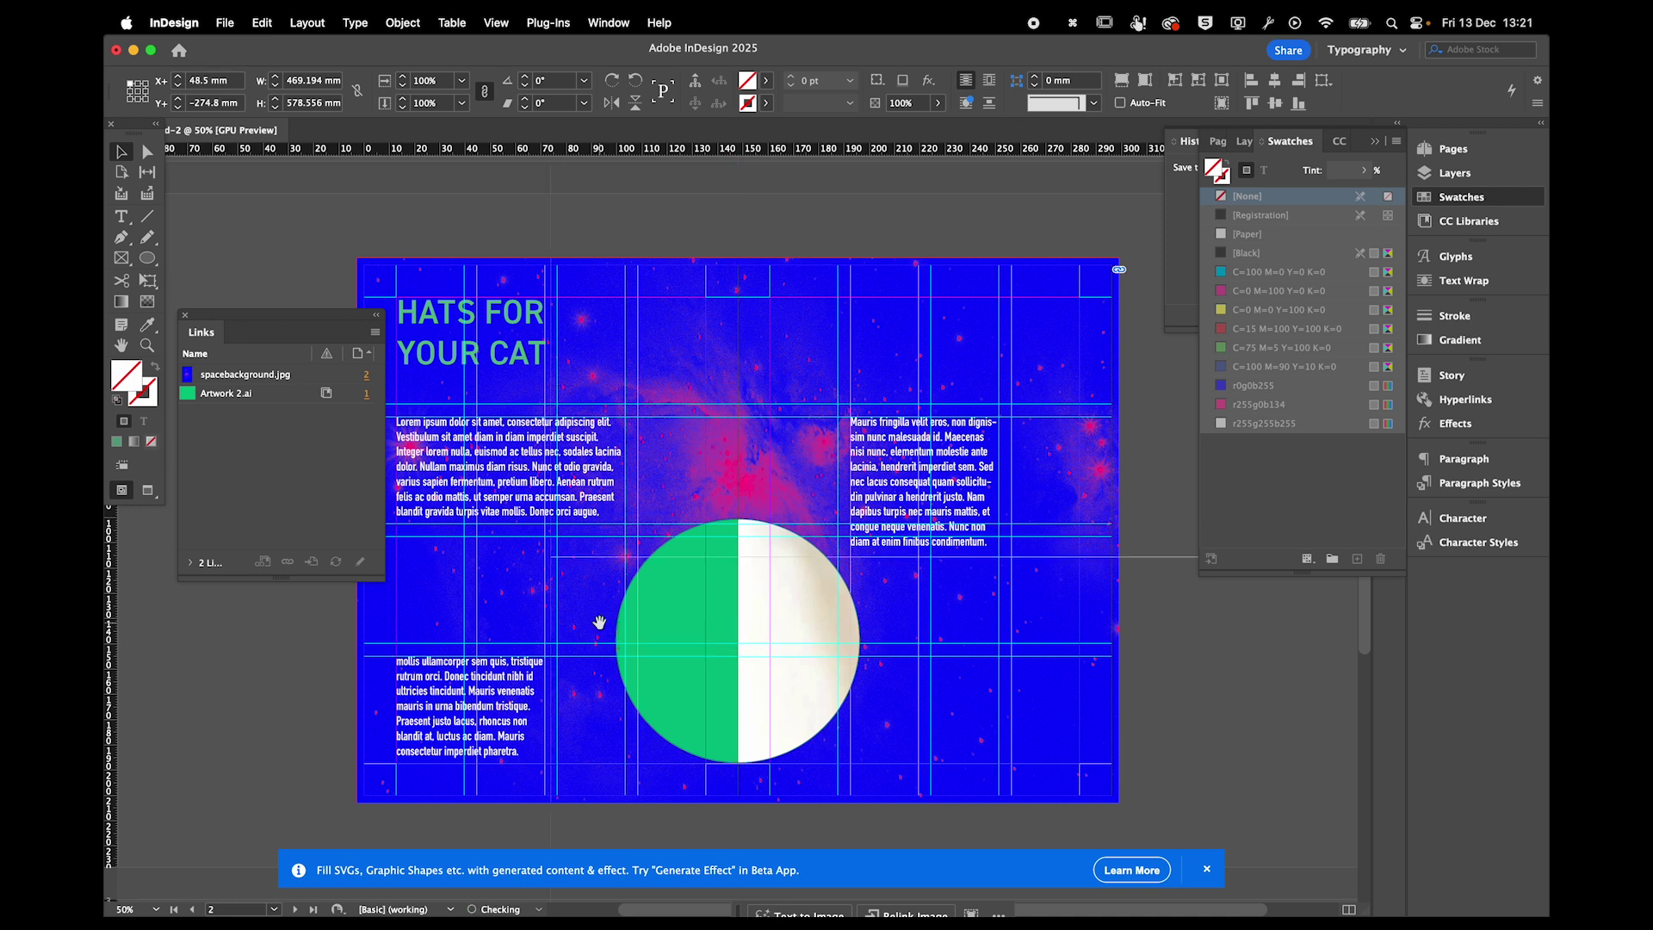
{"action": "key", "text": "super+z"}
Scale the cat photo inside the circle to about 97 by 121 mm, position it so hat and face fill the frame, and deselect.
{"action": "left_click_drag", "start_coordinate": [737, 627], "coordinate": [617, 586]}
{"action": "left_click_drag", "start_coordinate": [519, 558], "coordinate": [701, 644]}
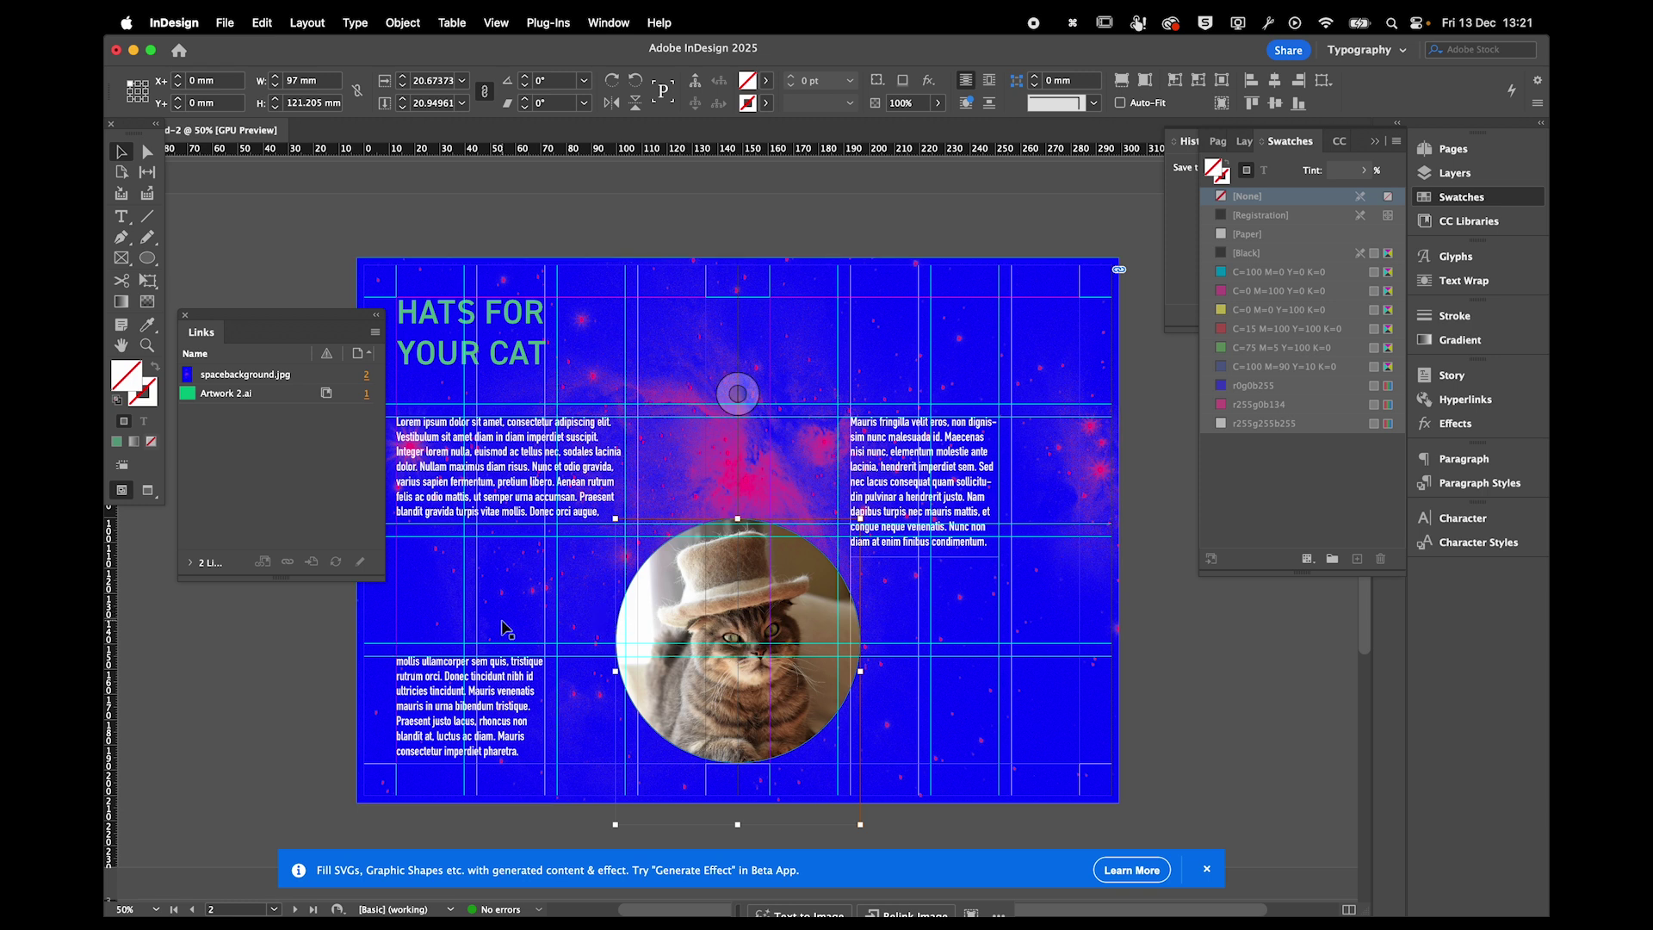
{"action": "left_click", "coordinate": [269, 684]}
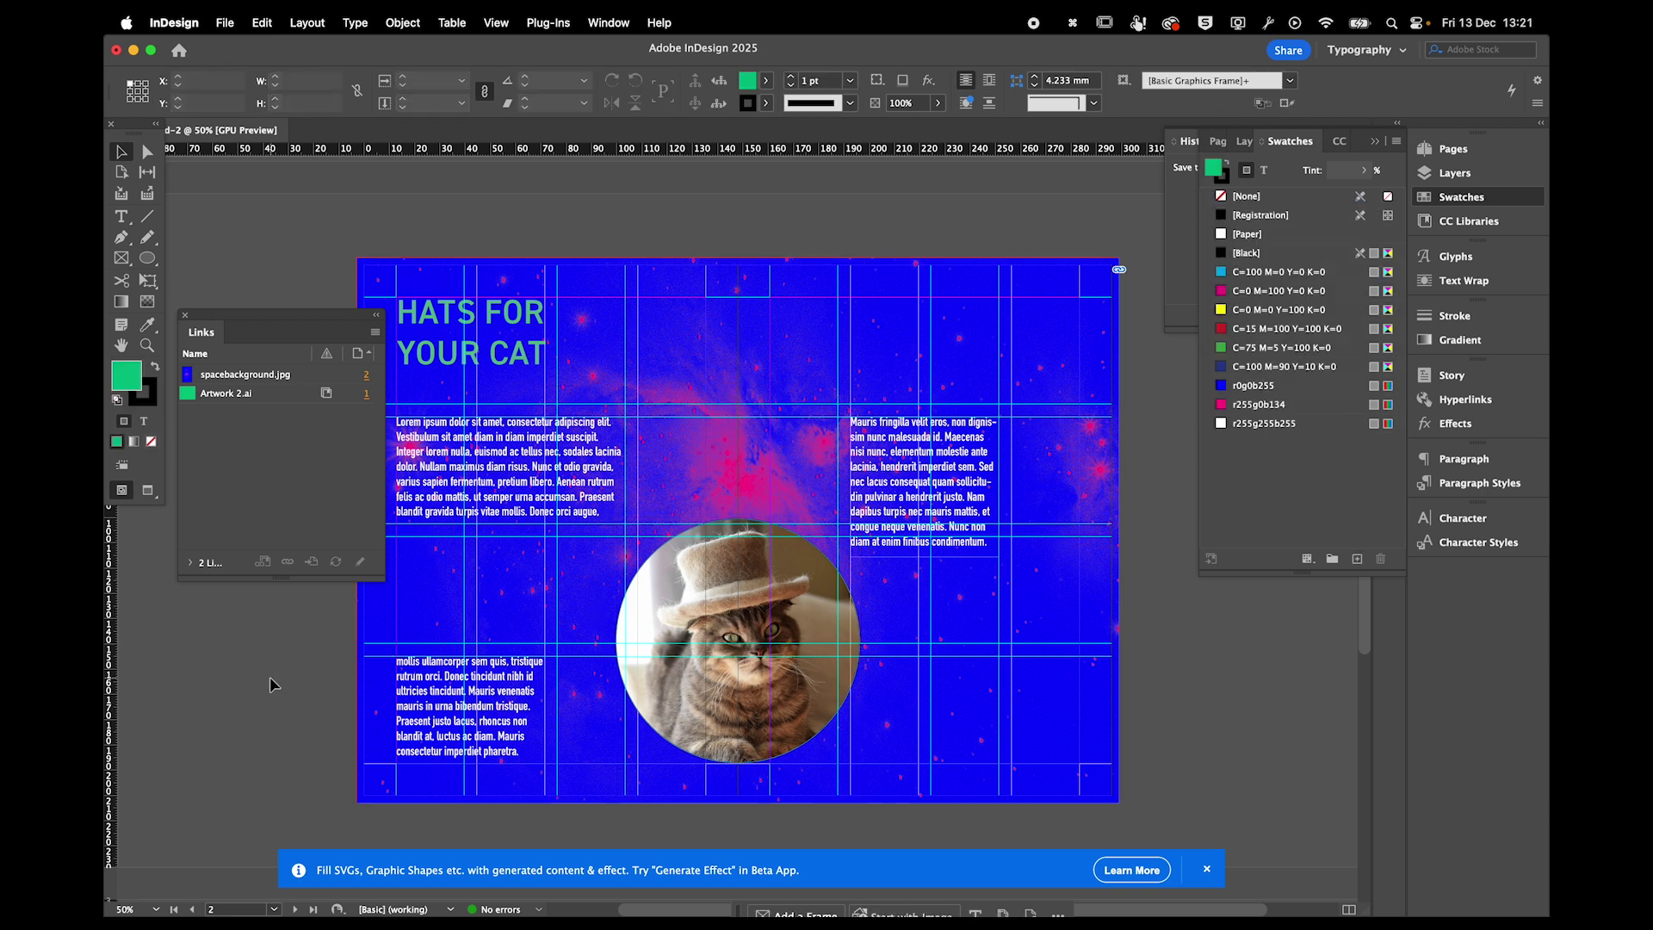
{"action": "key", "text": "super+Tab"}
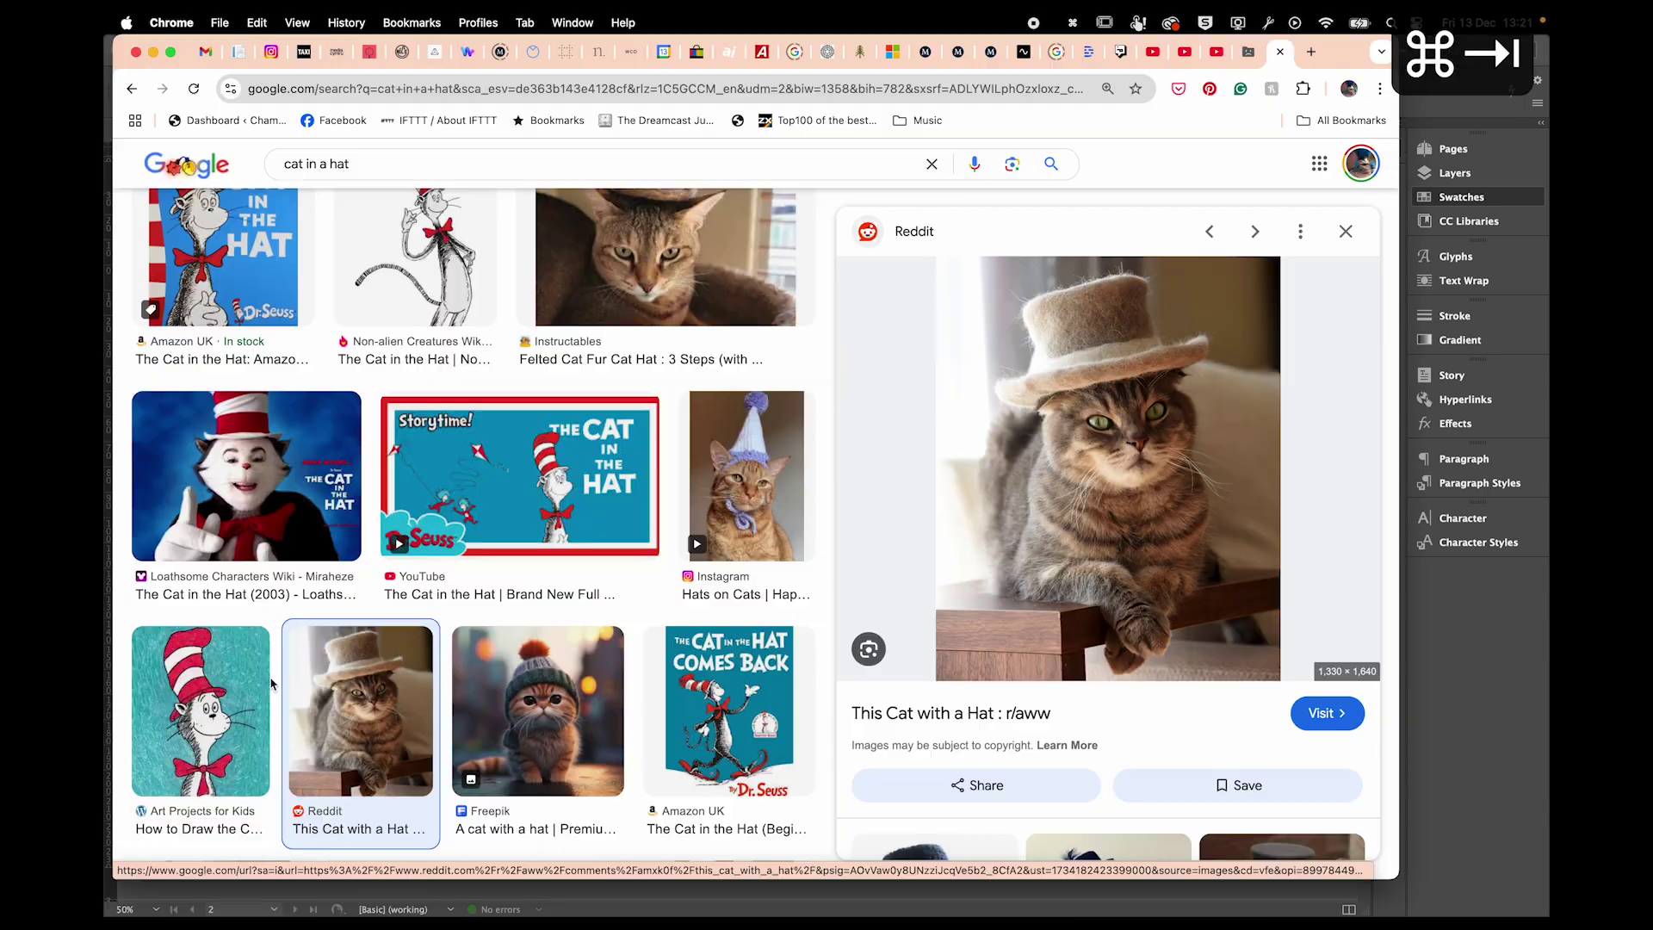
{"action": "right_click", "coordinate": [1076, 535]}
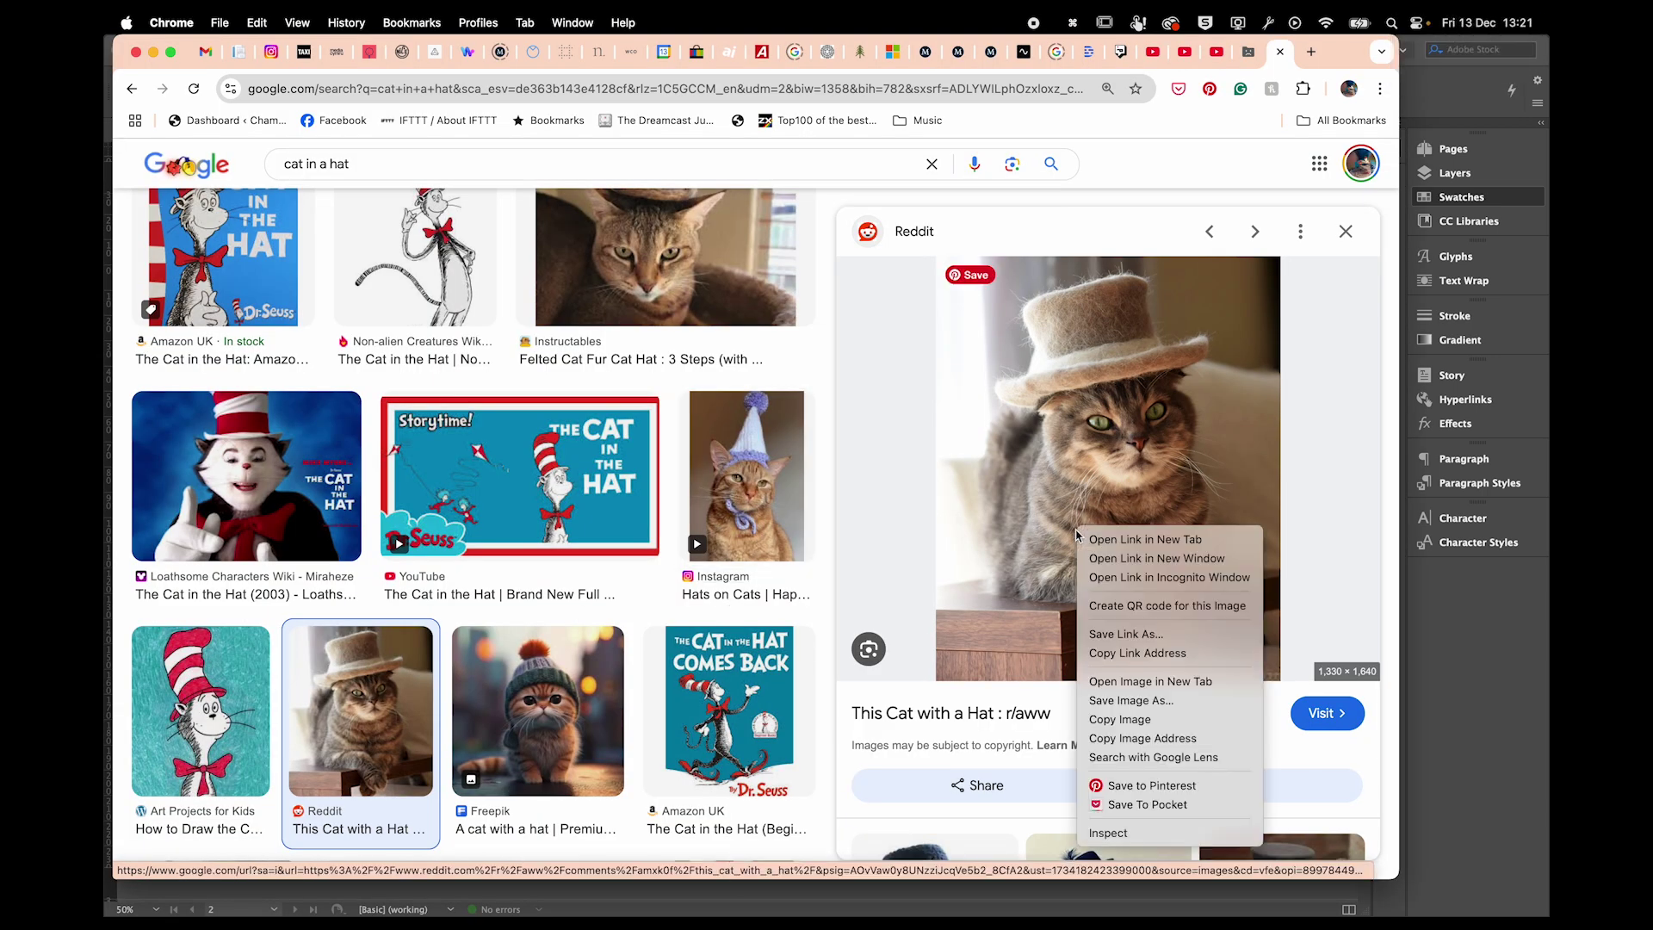
{"action": "left_click", "coordinate": [1119, 715]}
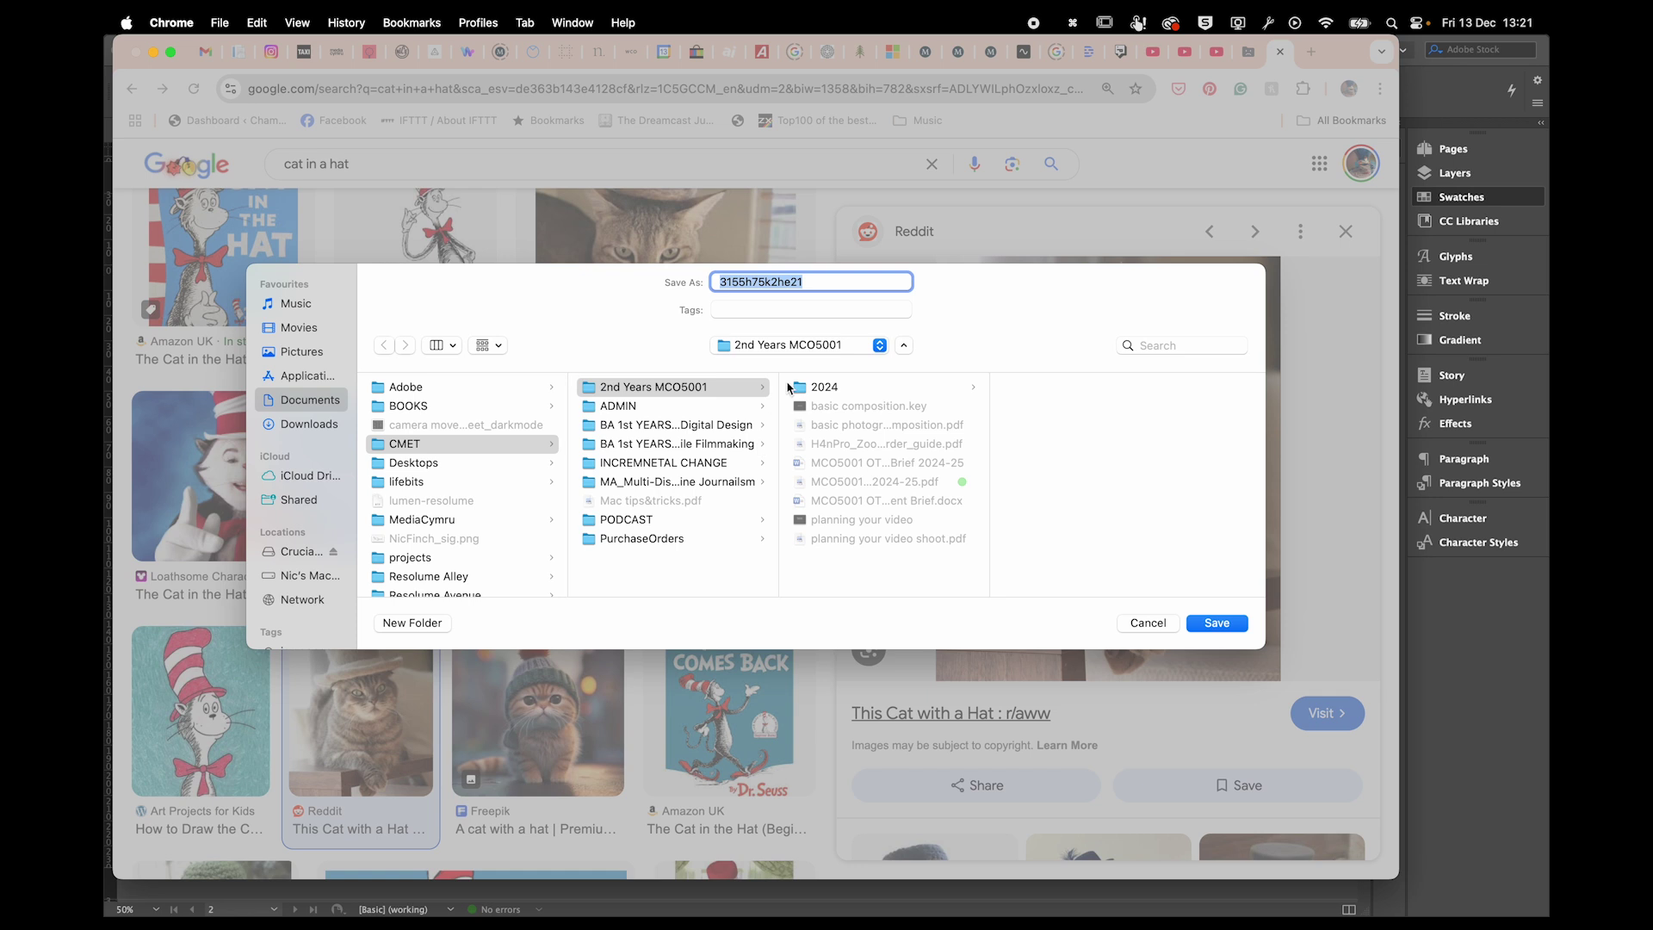
{"action": "left_click", "coordinate": [687, 444]}
{"action": "left_click", "coordinate": [705, 426]}
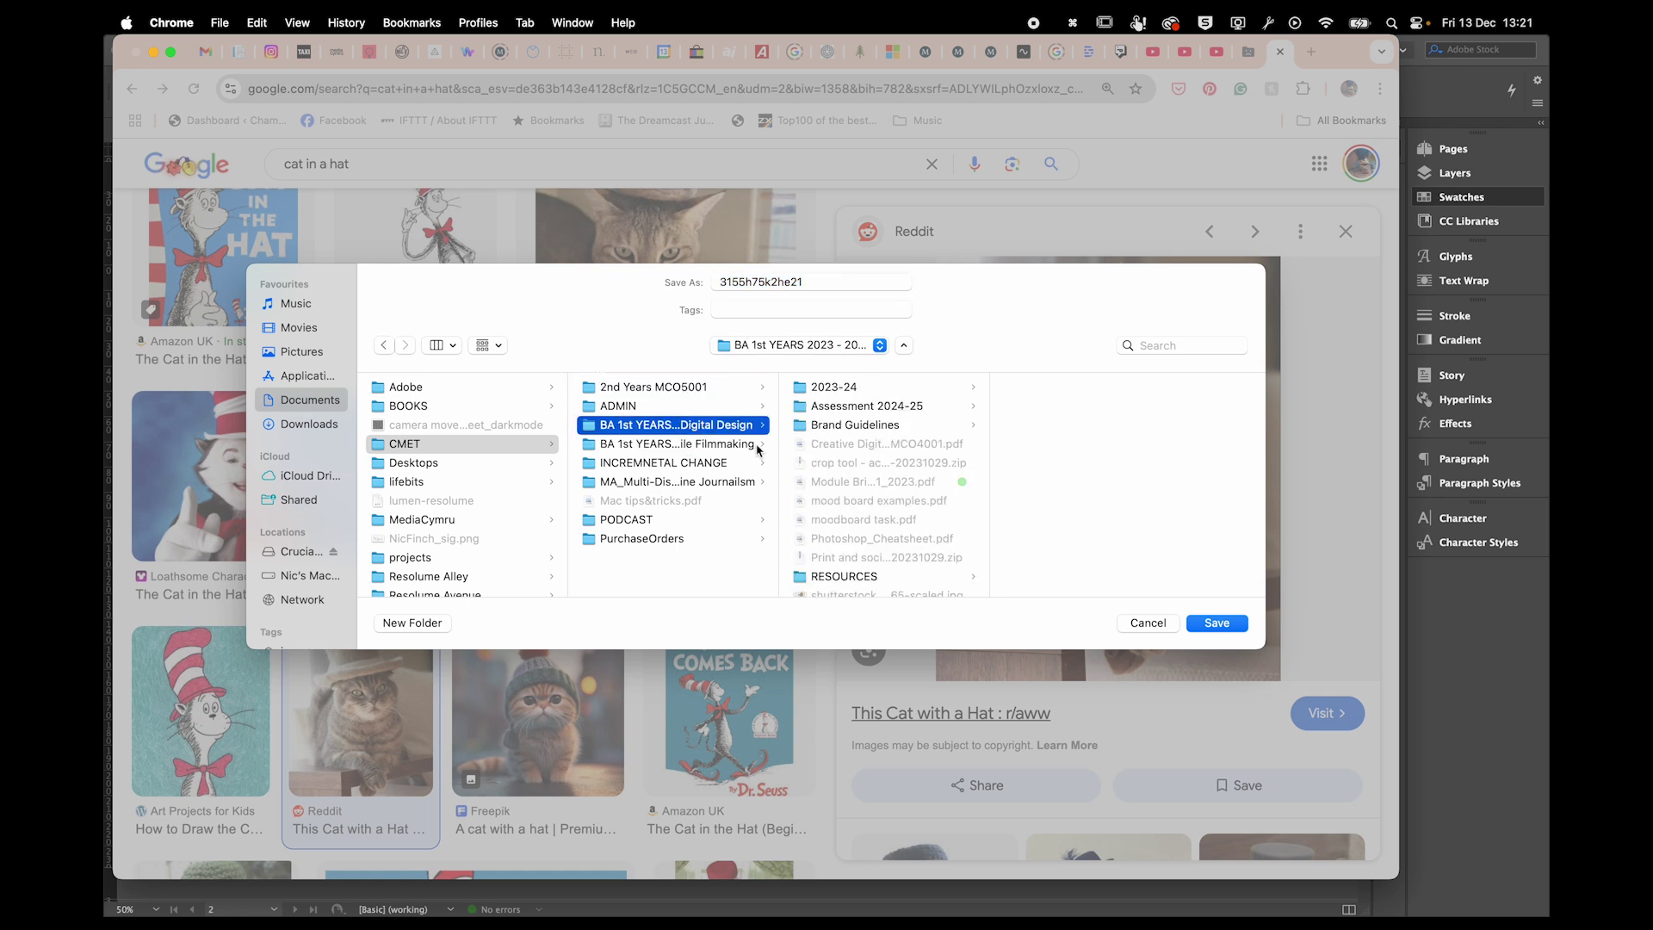
{"action": "scroll", "coordinate": [842, 454], "scroll_direction": "down", "scroll_amount": 5}
{"action": "scroll", "coordinate": [842, 452], "scroll_direction": "up", "scroll_amount": 4}
{"action": "left_click", "coordinate": [840, 390]}
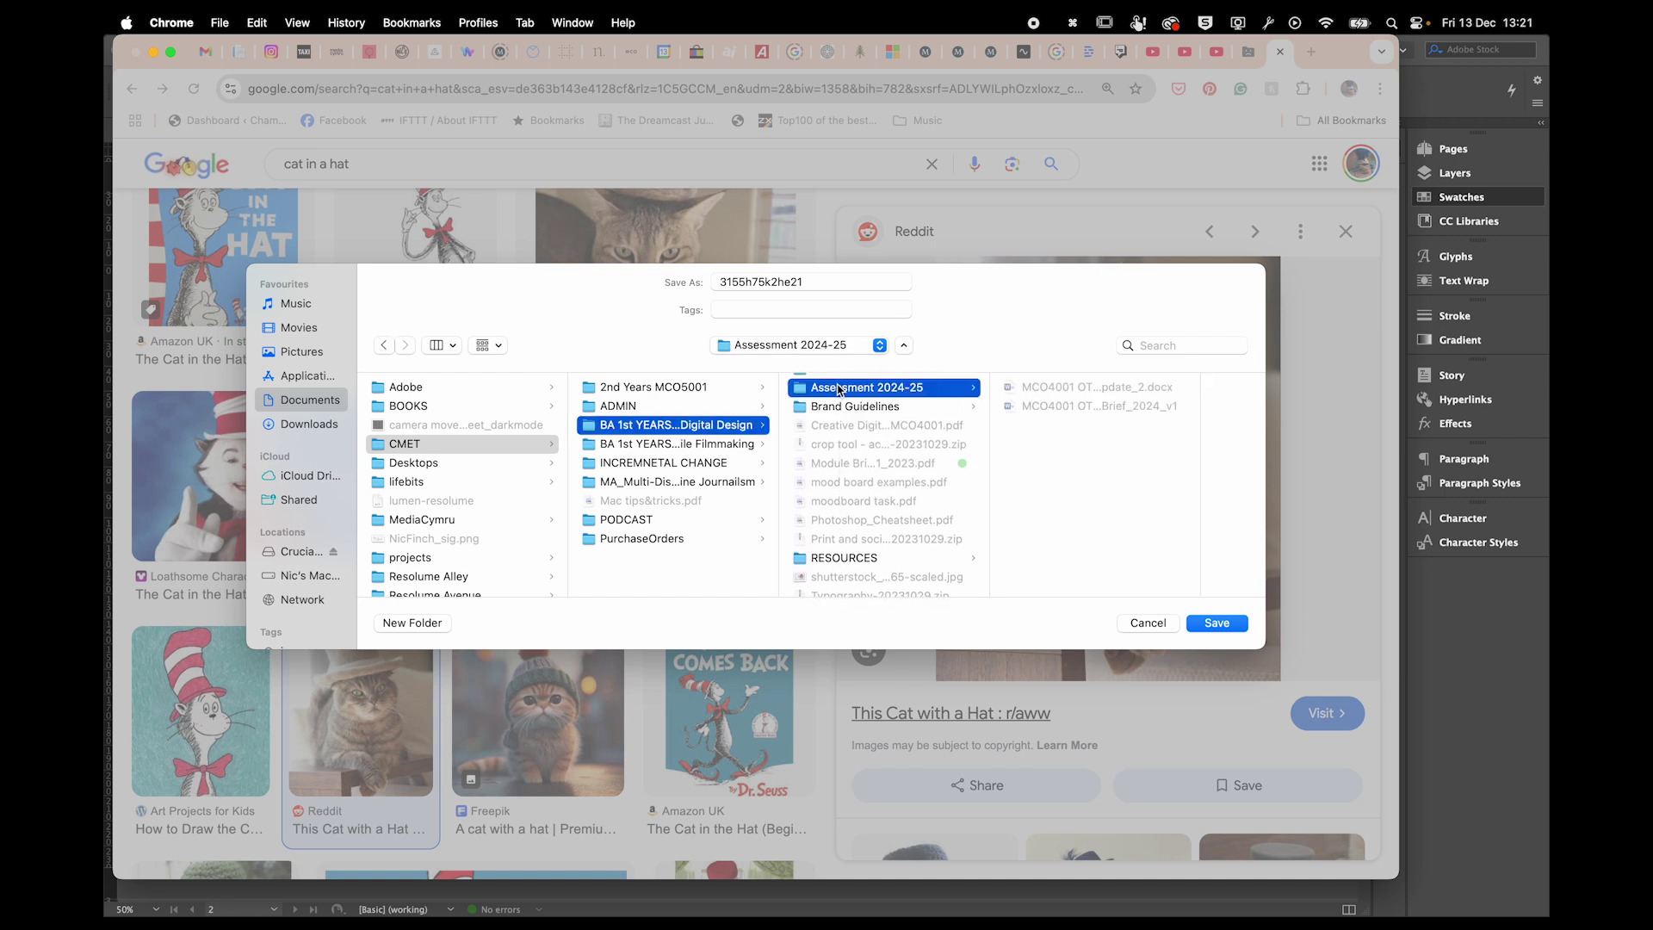
{"action": "scroll", "coordinate": [900, 491], "scroll_direction": "up", "scroll_amount": 1}
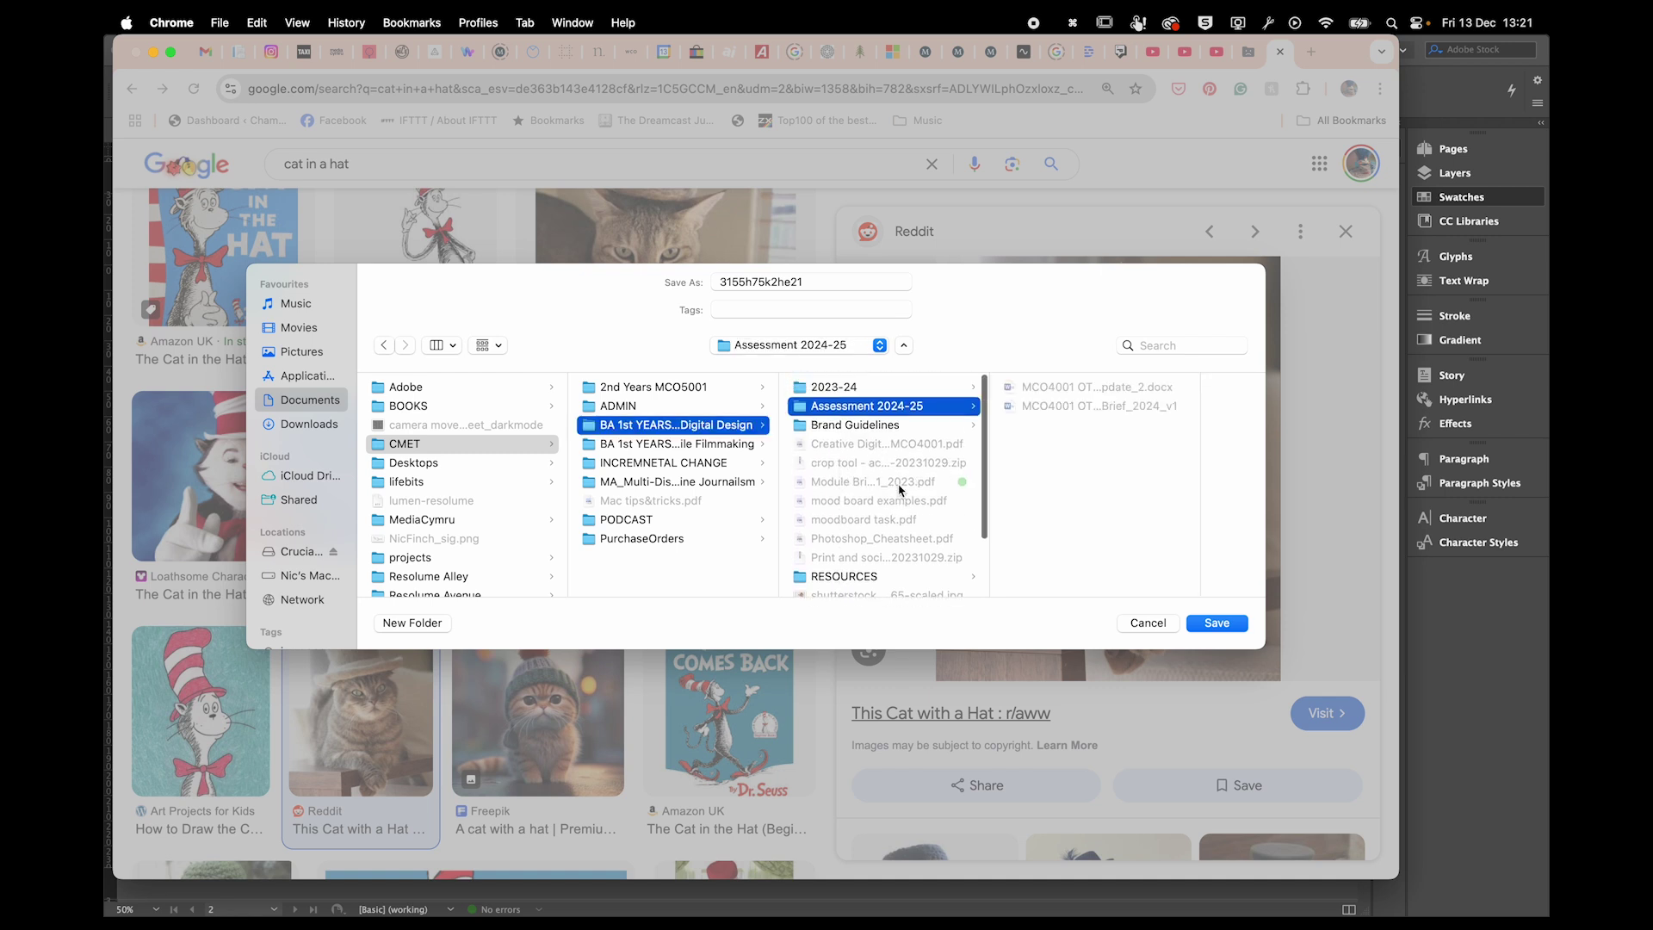
{"action": "left_click", "coordinate": [857, 392]}
{"action": "left_click", "coordinate": [1039, 387]}
{"action": "scroll", "coordinate": [1127, 551], "scroll_direction": "down", "scroll_amount": 5}
{"action": "scroll", "coordinate": [1112, 553], "scroll_direction": "up", "scroll_amount": 5}
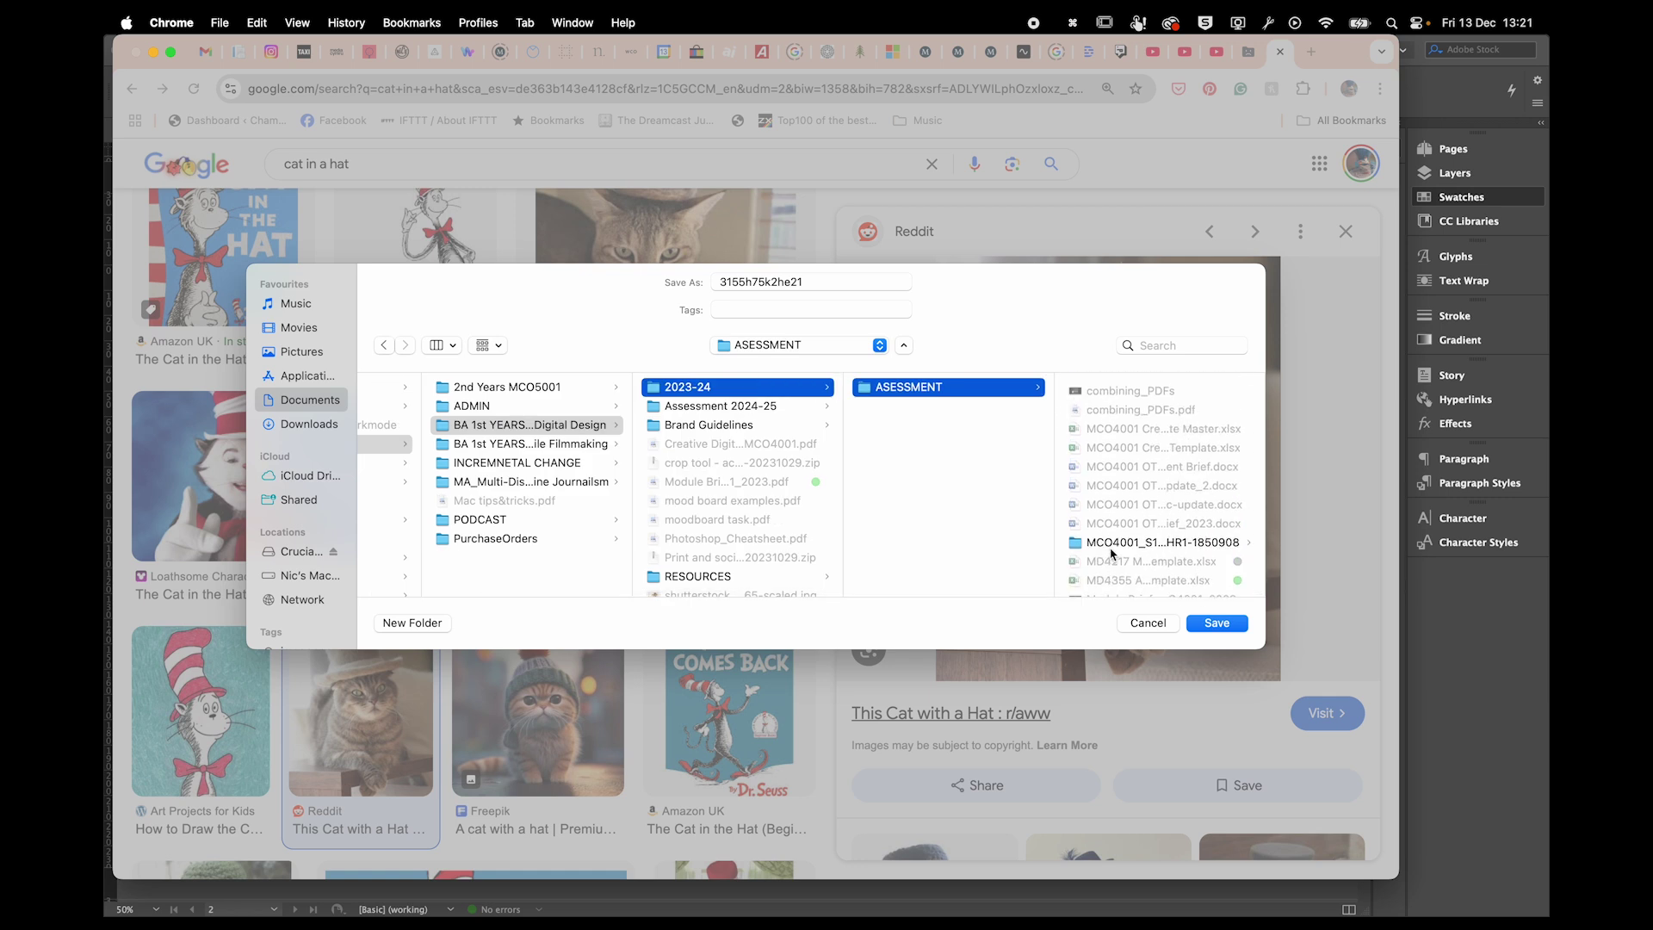
{"action": "left_click", "coordinate": [940, 497]}
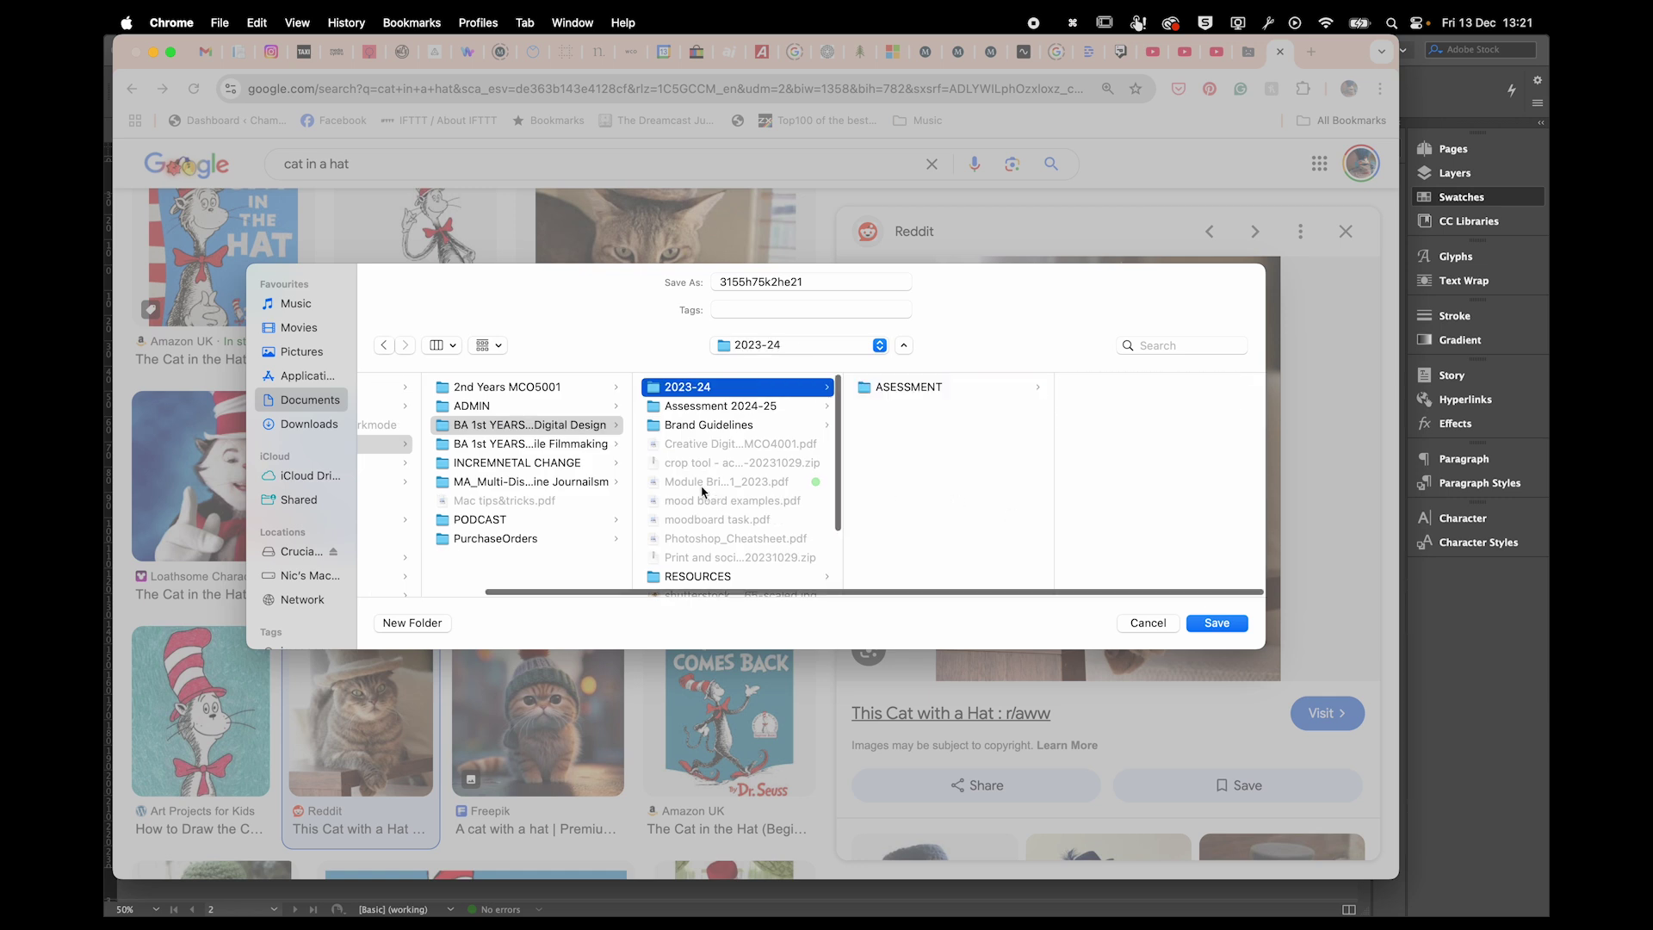
{"action": "scroll", "coordinate": [718, 500], "scroll_direction": "down", "scroll_amount": 5}
{"action": "left_click", "coordinate": [295, 551]}
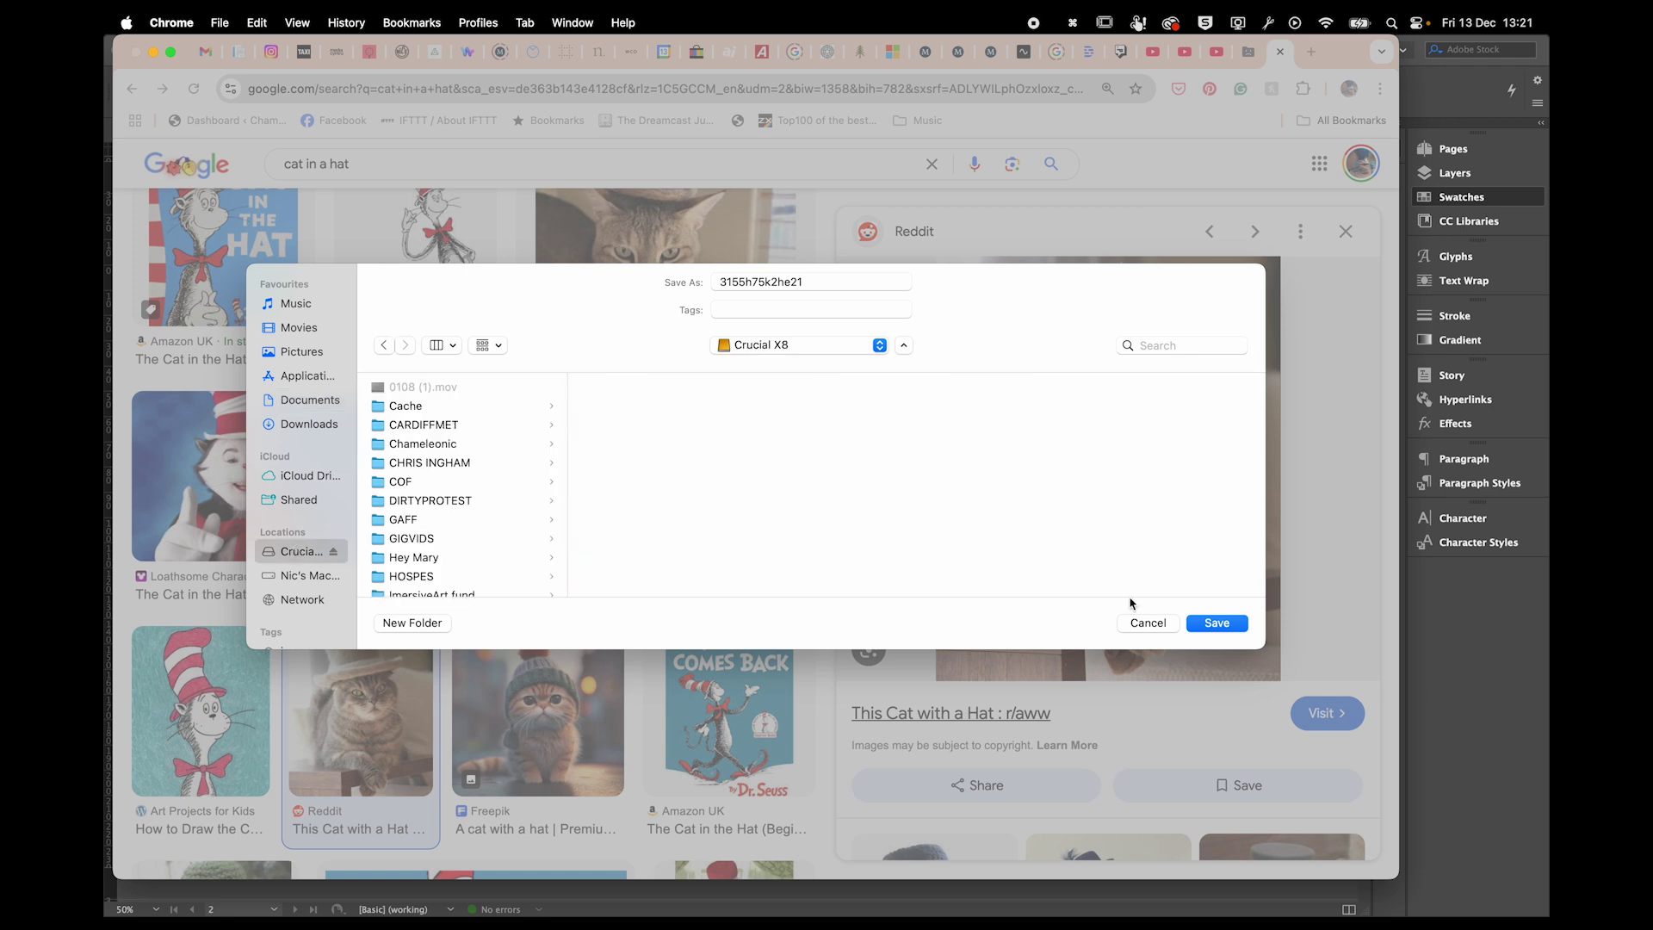
{"action": "left_click", "coordinate": [1148, 624]}
{"action": "key", "text": "super+Tab"}
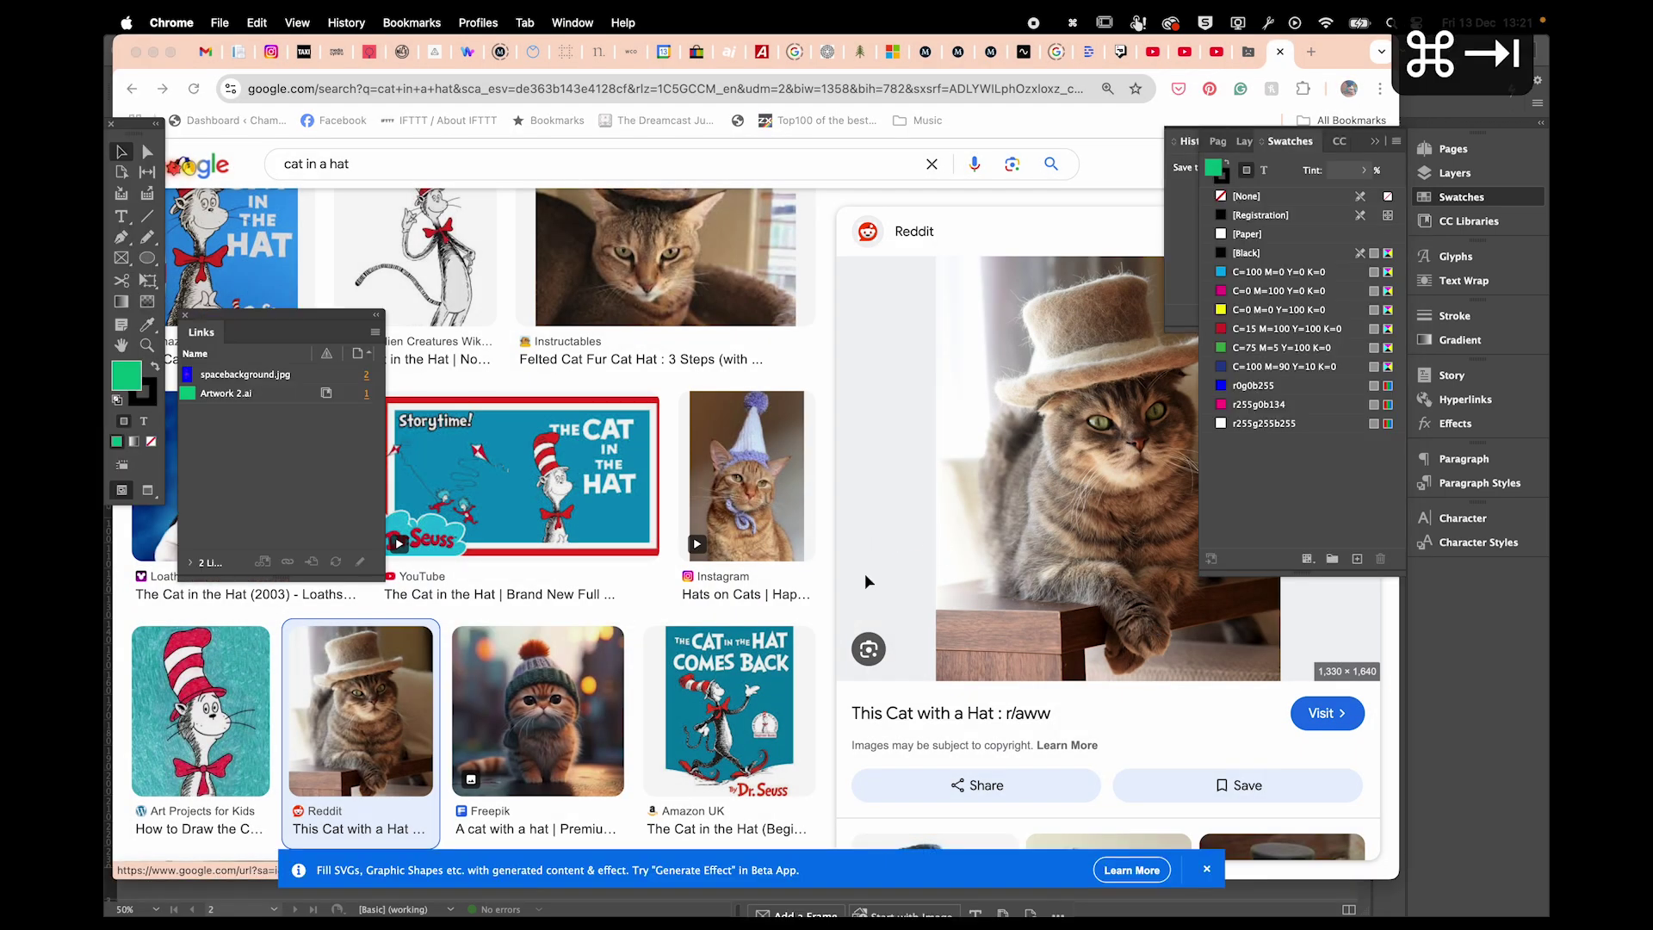
{"action": "left_click", "coordinate": [224, 23]}
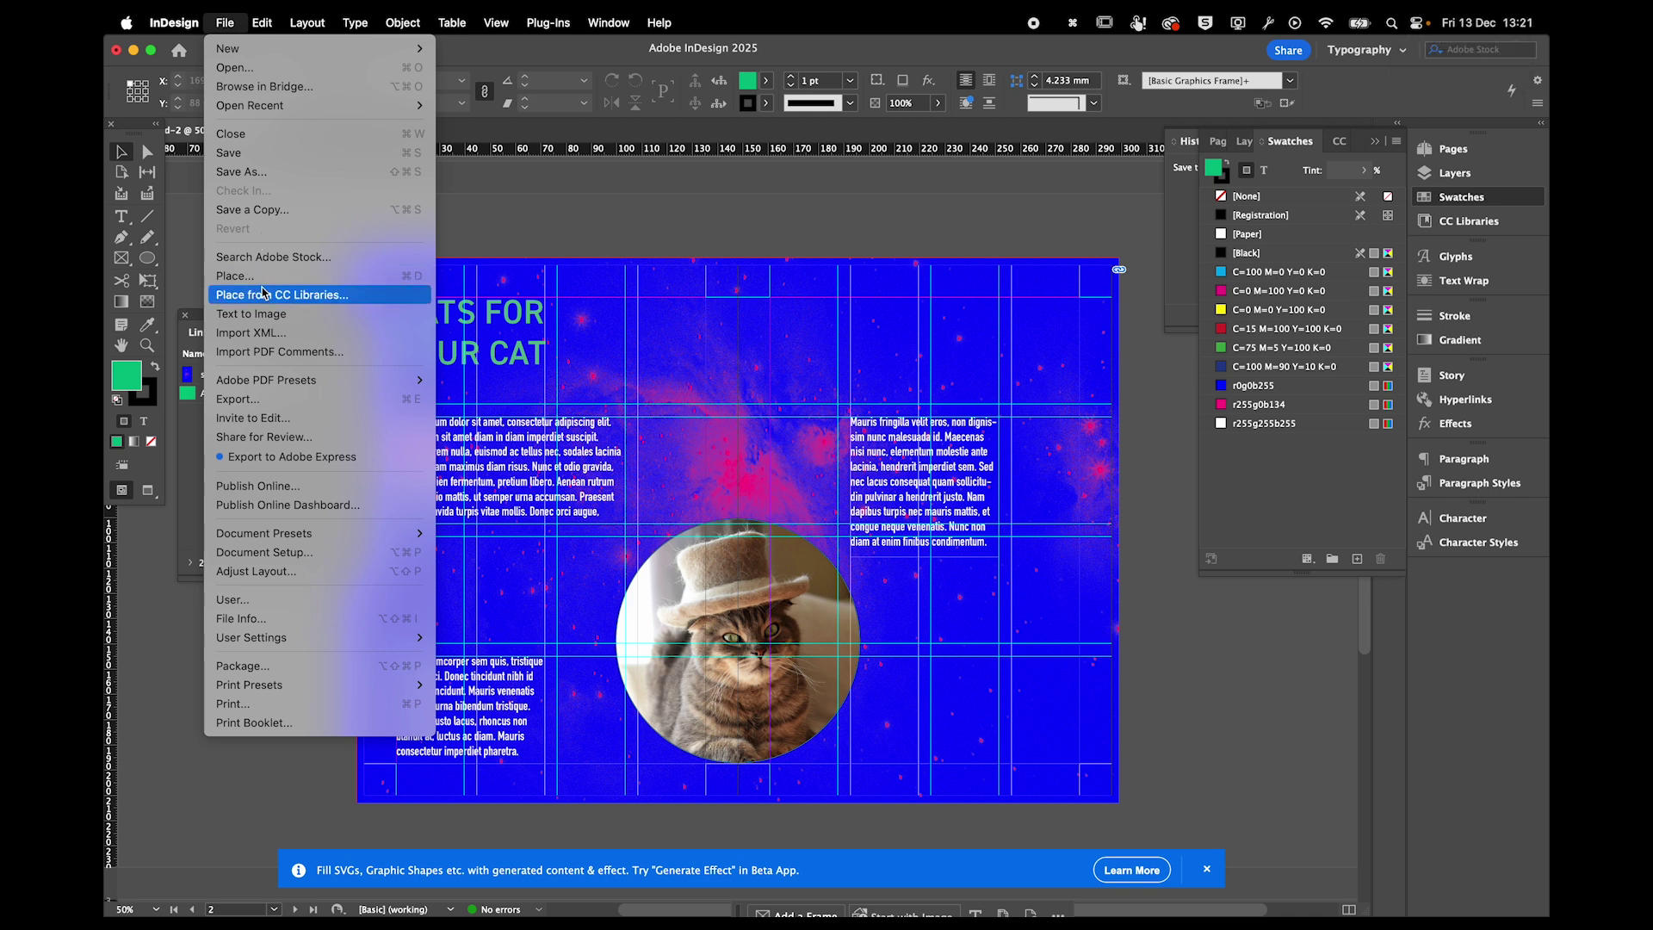
{"action": "left_click", "coordinate": [312, 780]}
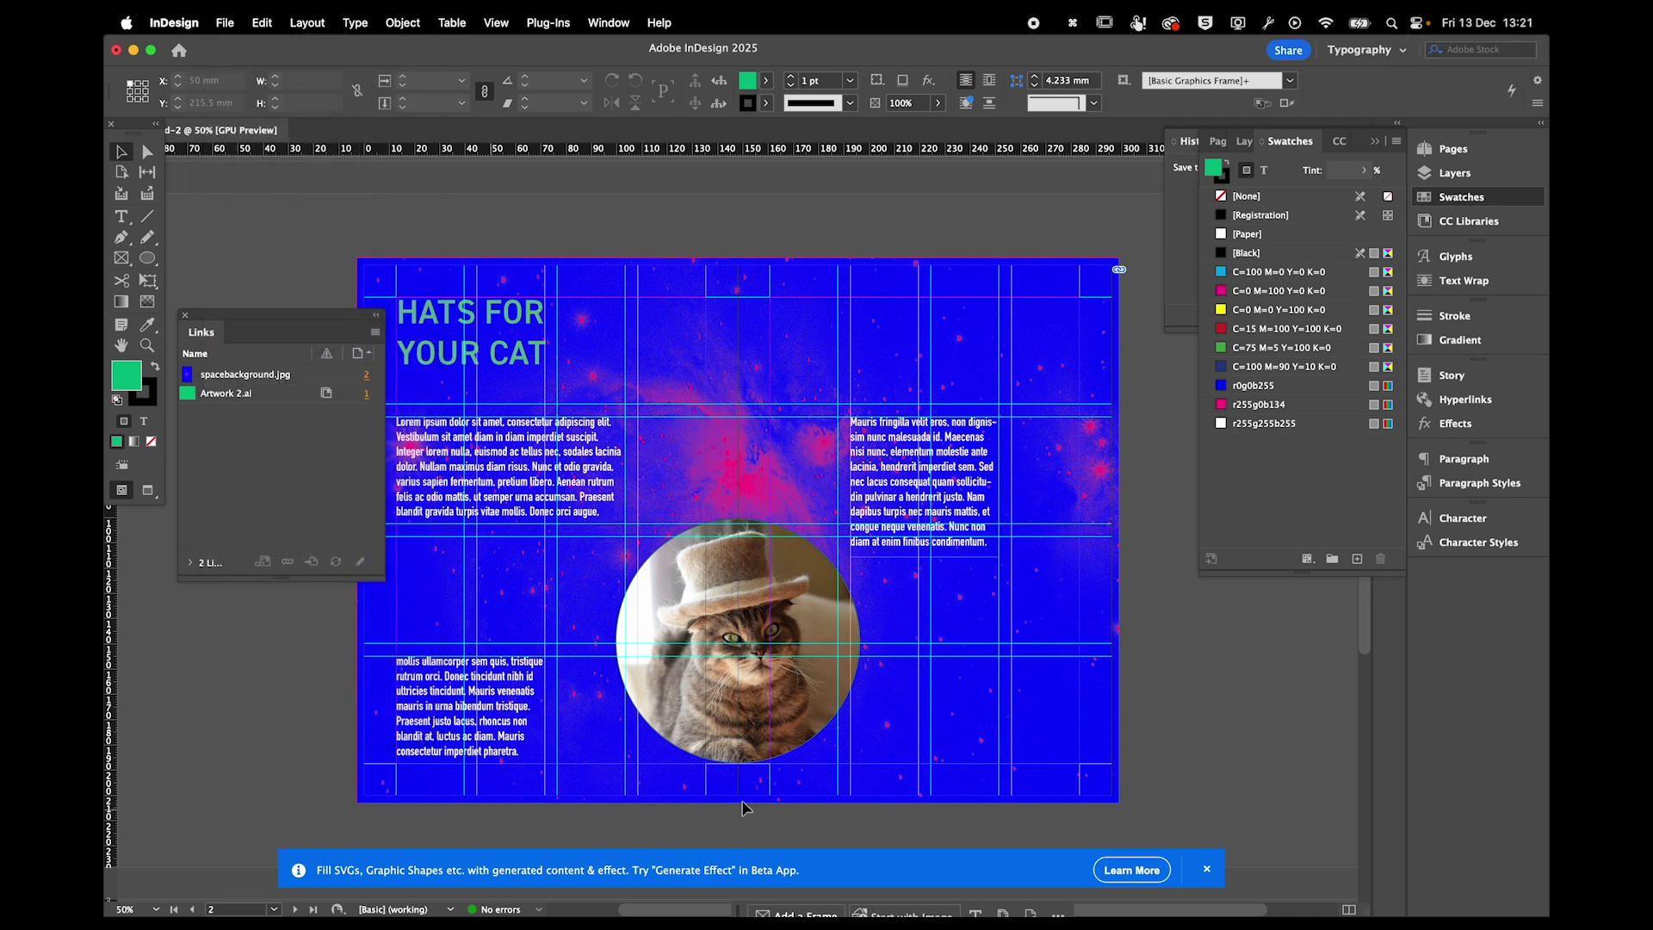
{"action": "left_click", "coordinate": [870, 510]}
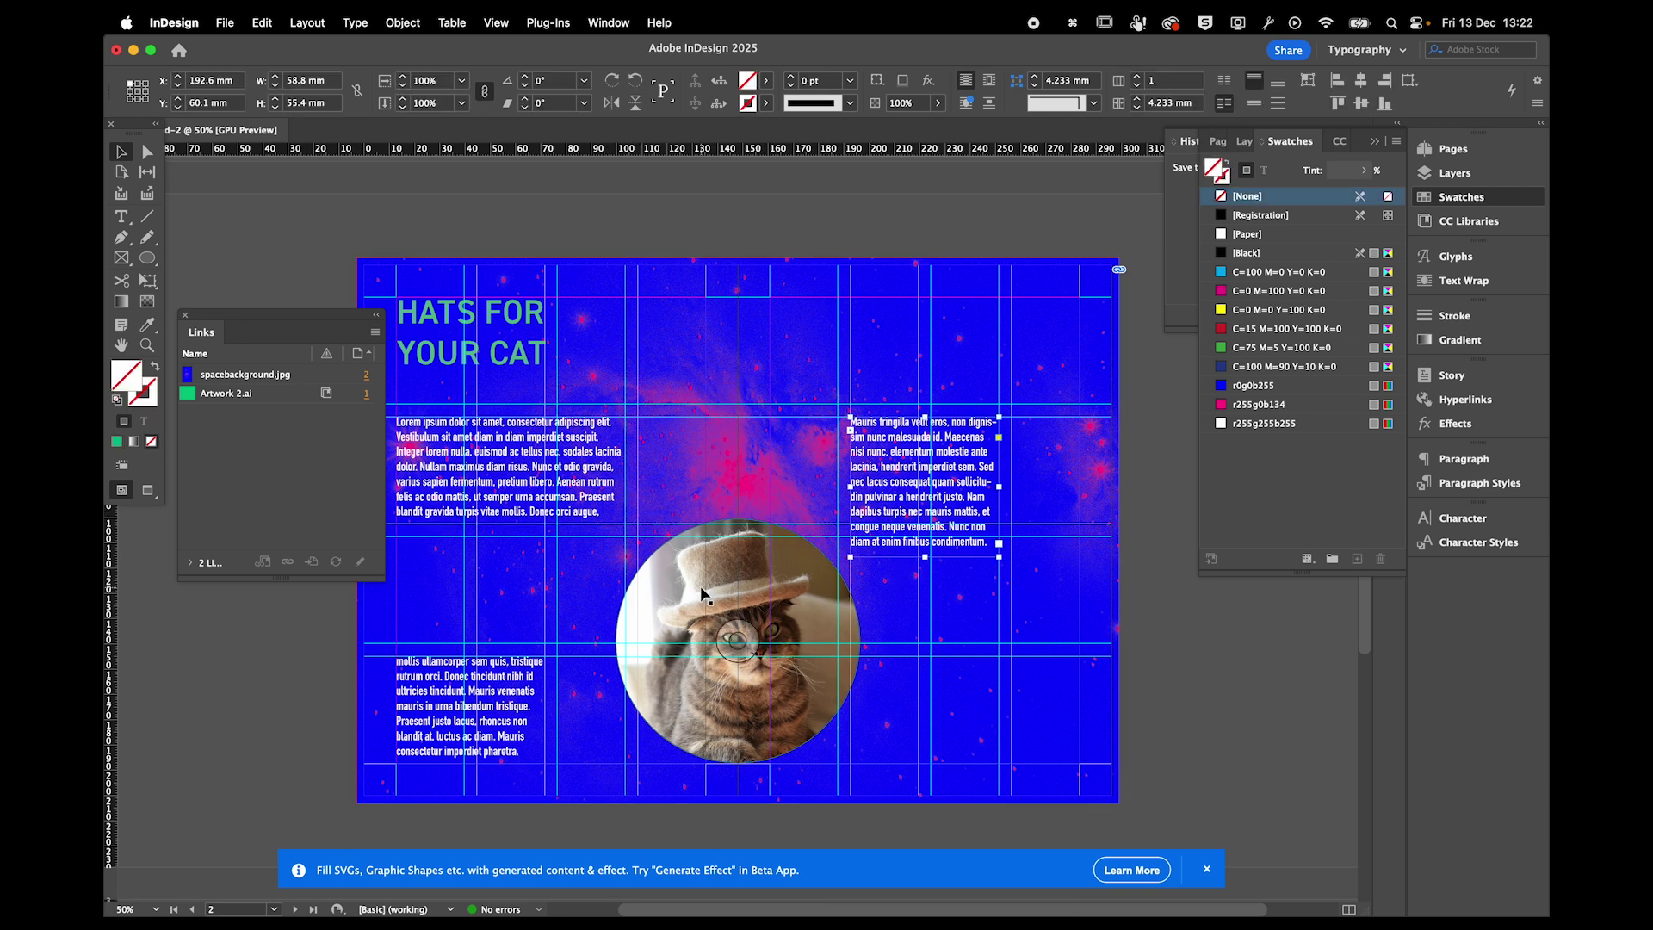
Place the pexels-alex-a…21-816608.jpg space photo from the CATHAT folder on page 4, about 157 by 245 mm from the upper-left bleed corner.
{"action": "scroll", "coordinate": [701, 589], "scroll_direction": "down", "scroll_amount": 10}
{"action": "scroll", "coordinate": [702, 588], "scroll_direction": "left", "scroll_amount": 2}
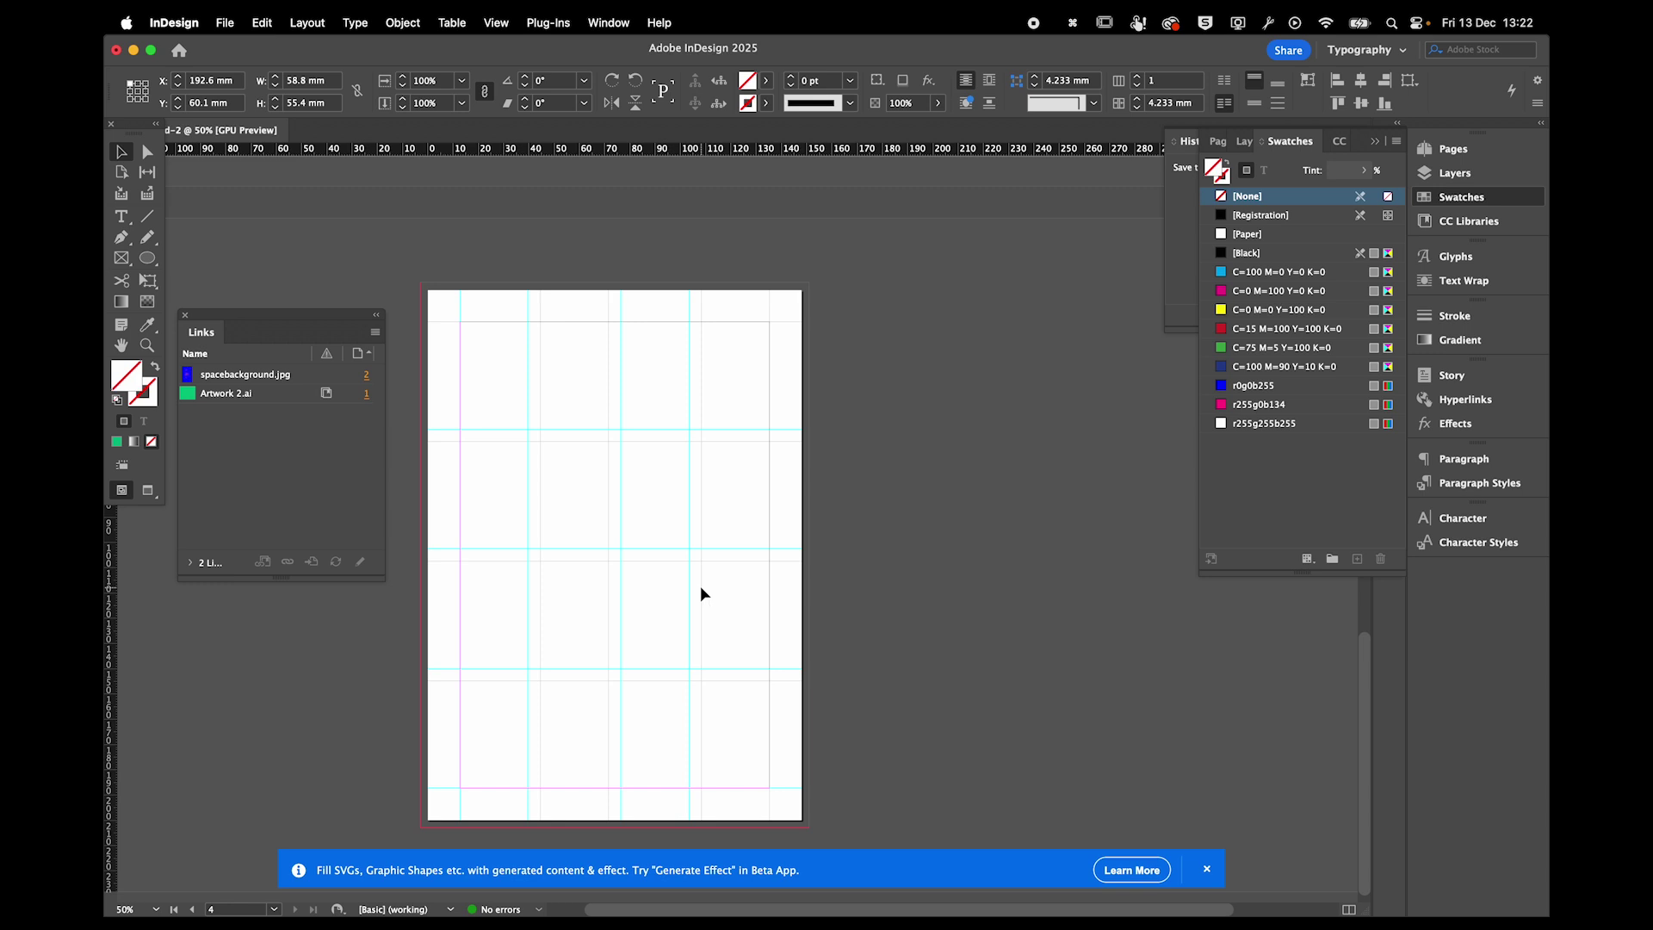
{"action": "key", "text": "super+d"}
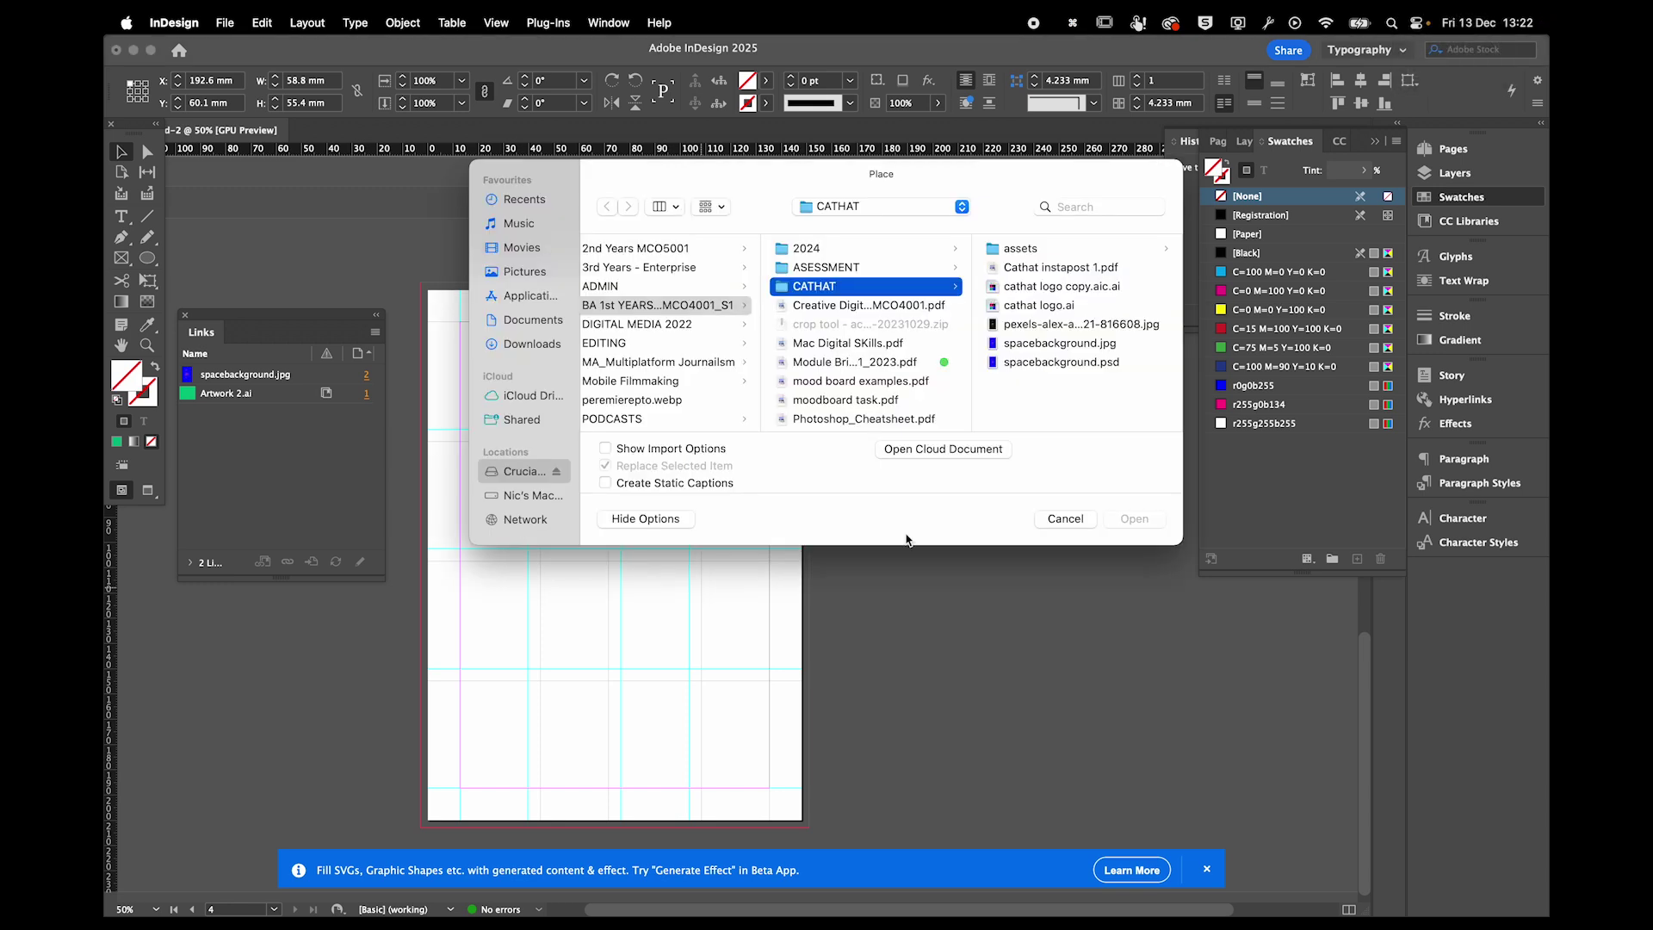
{"action": "left_click", "coordinate": [1066, 524]}
{"action": "left_click", "coordinate": [265, 26]}
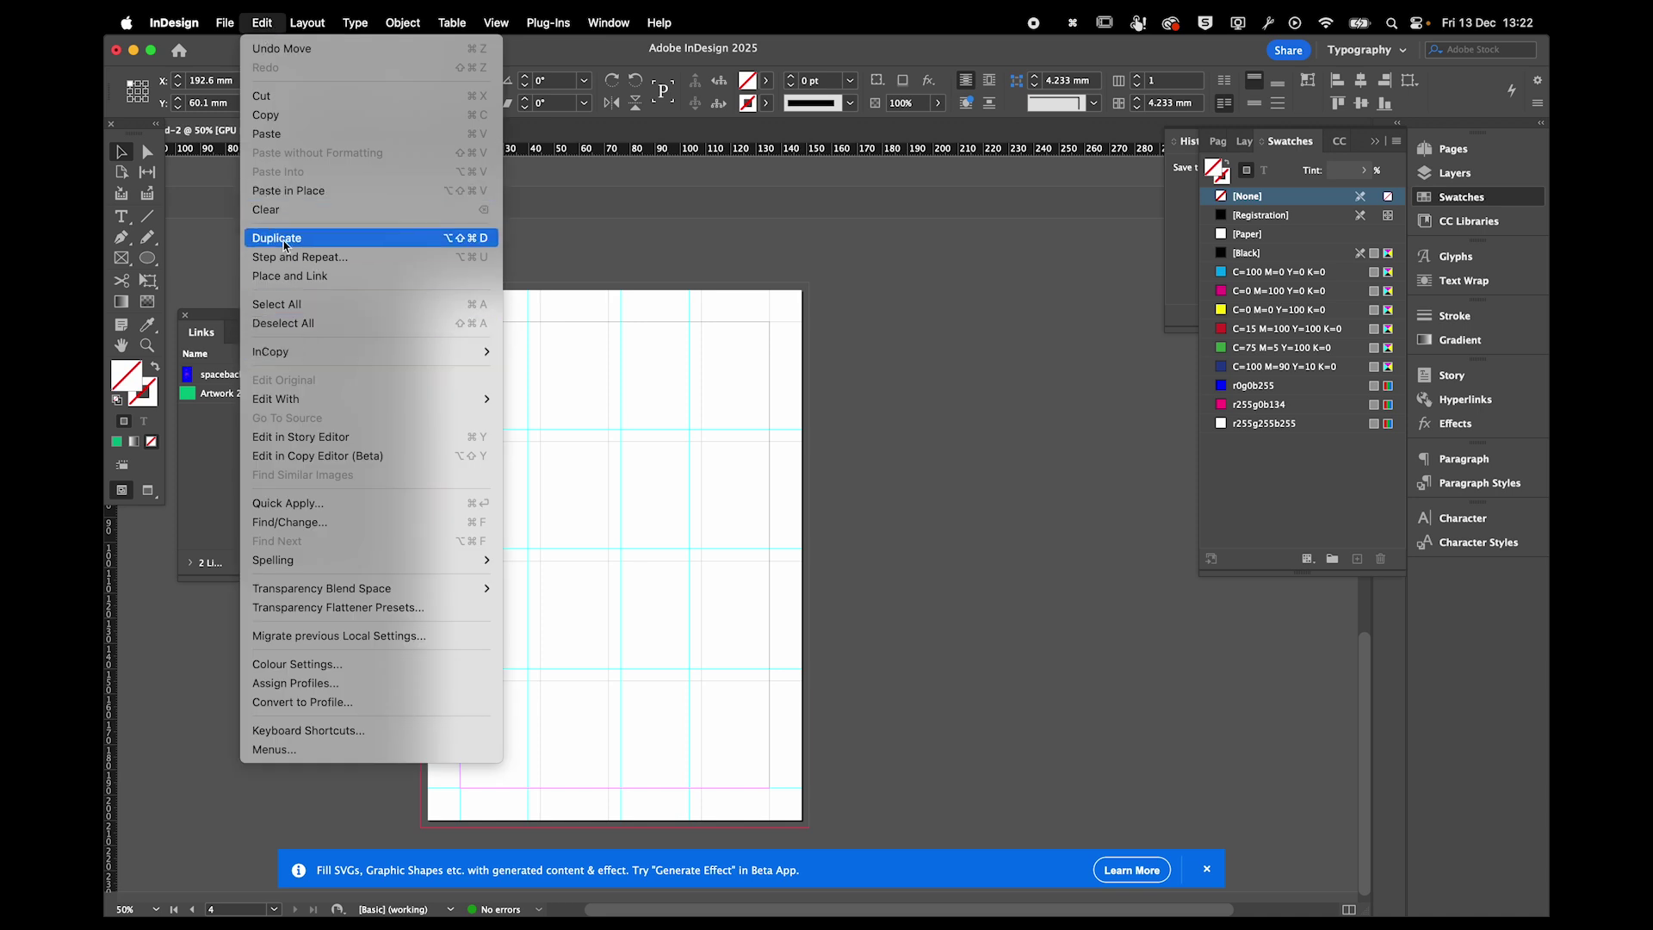
{"action": "mouse_move", "coordinate": [219, 22]}
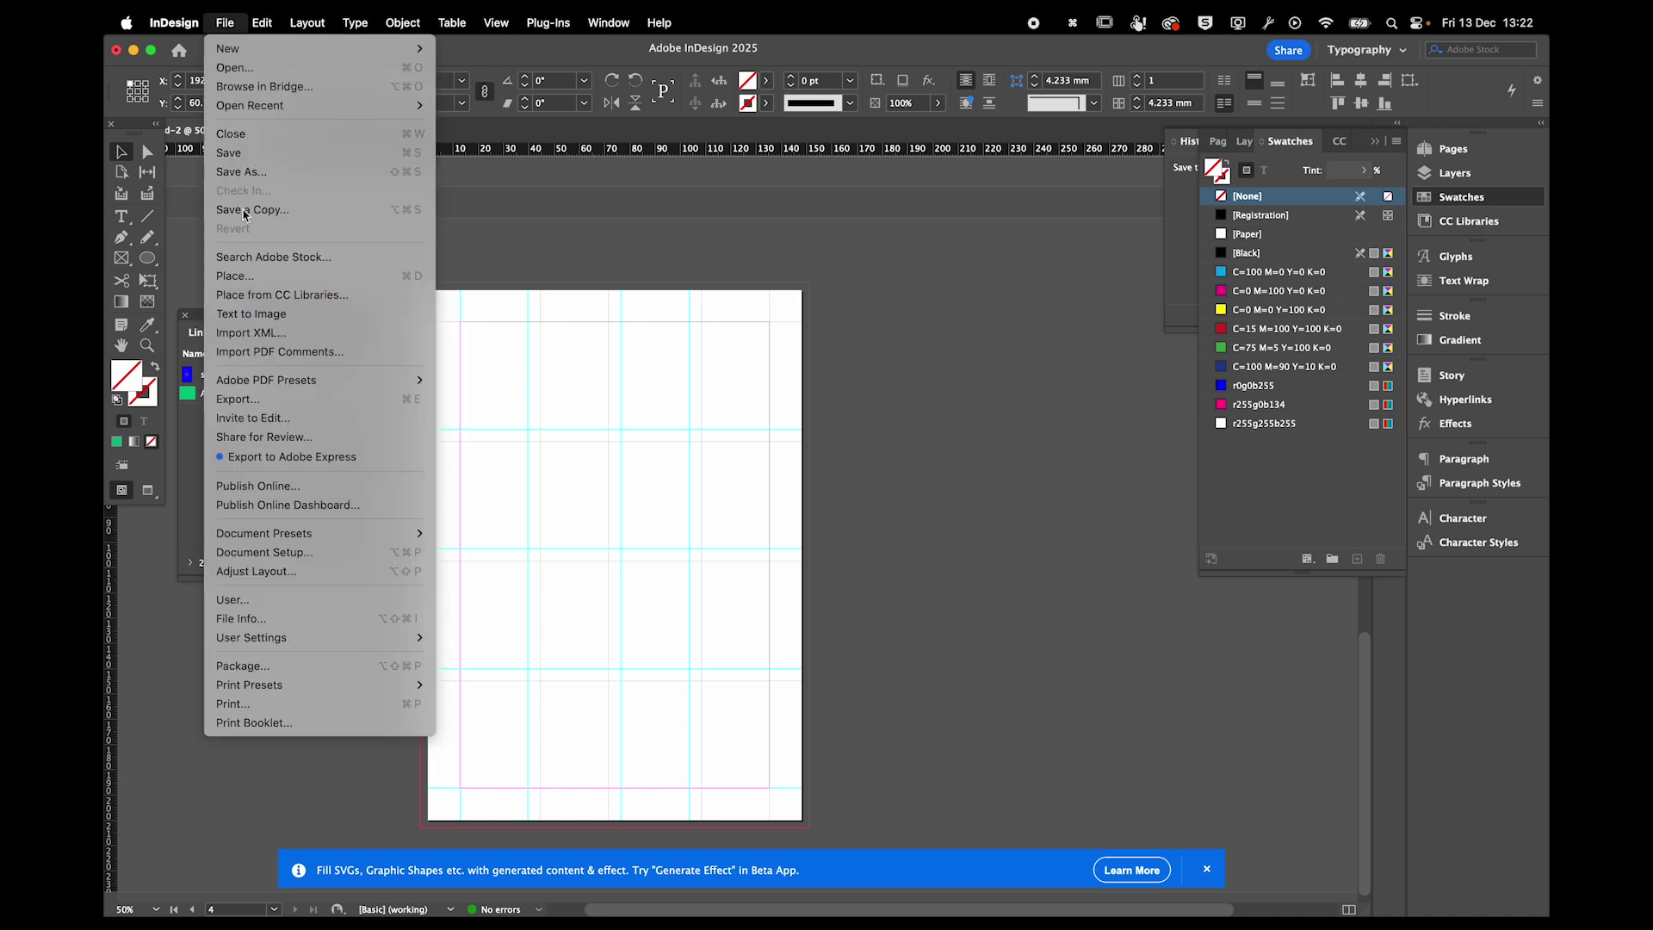
{"action": "left_click", "coordinate": [242, 275]}
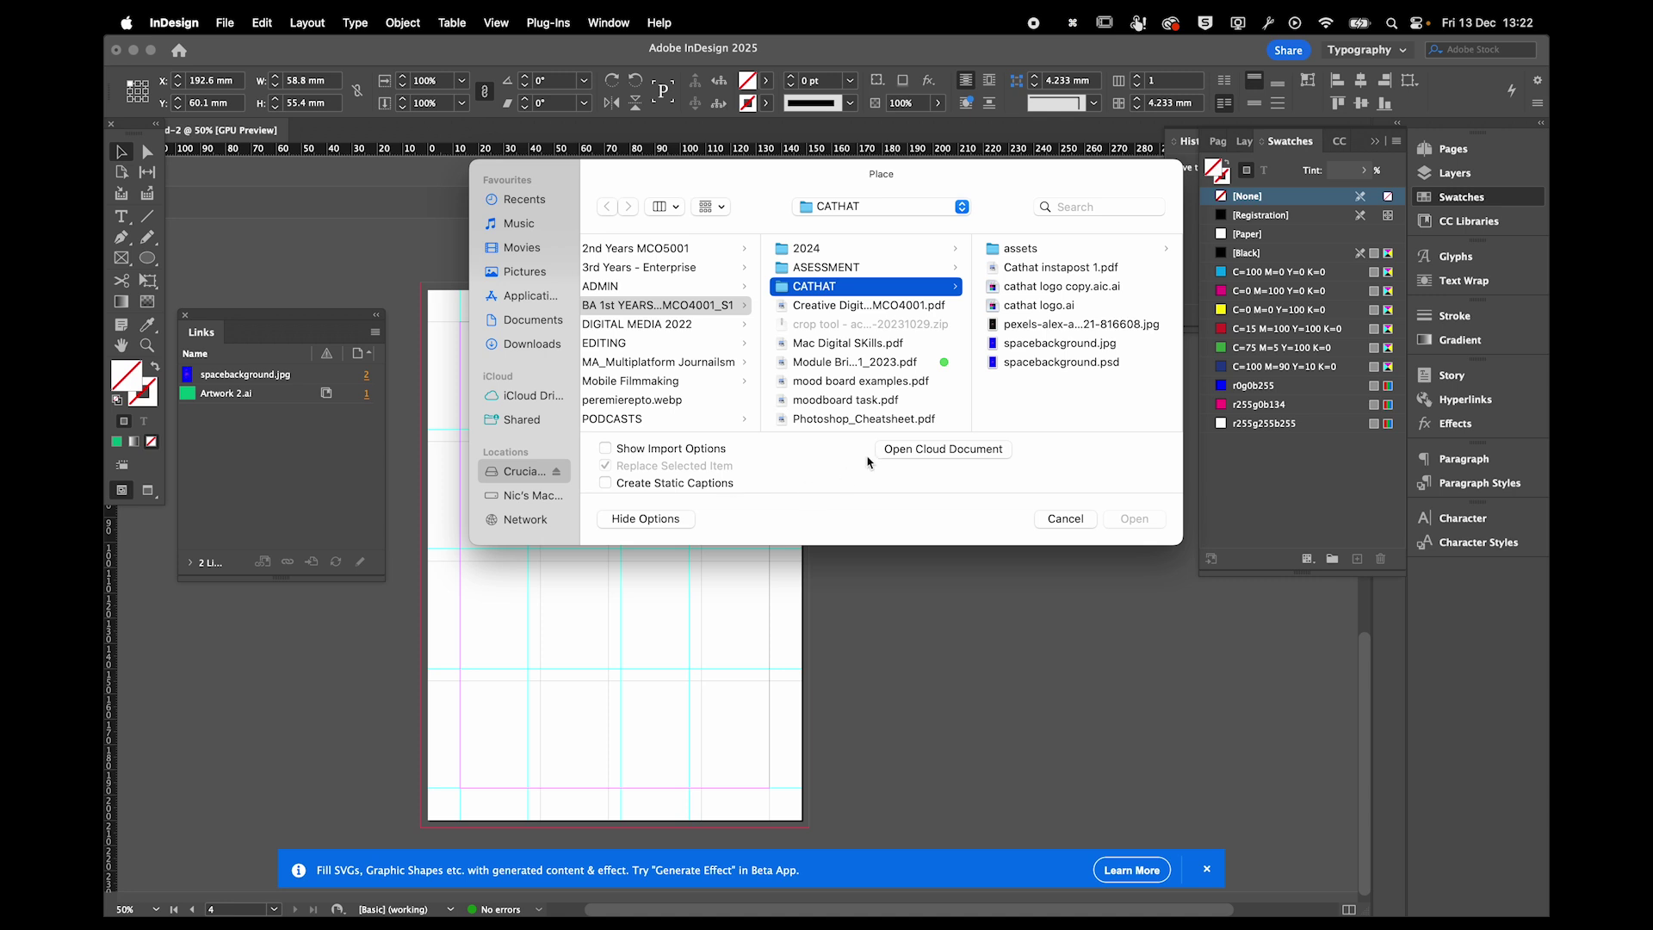
{"action": "left_click", "coordinate": [1020, 325]}
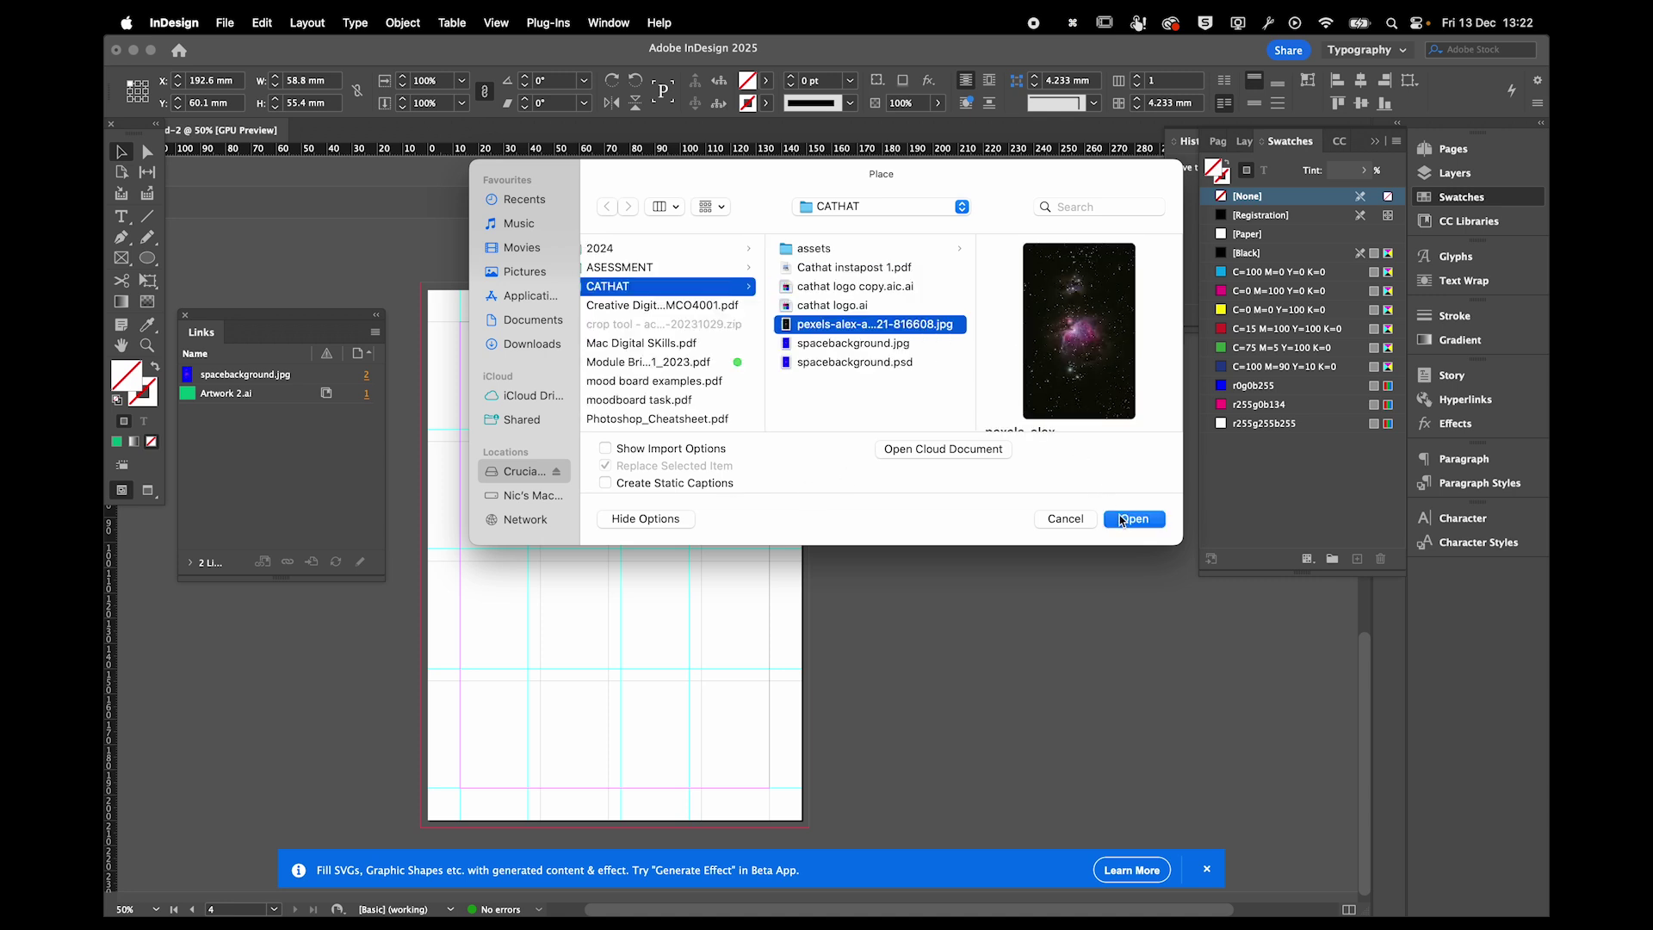
{"action": "left_click", "coordinate": [1133, 519]}
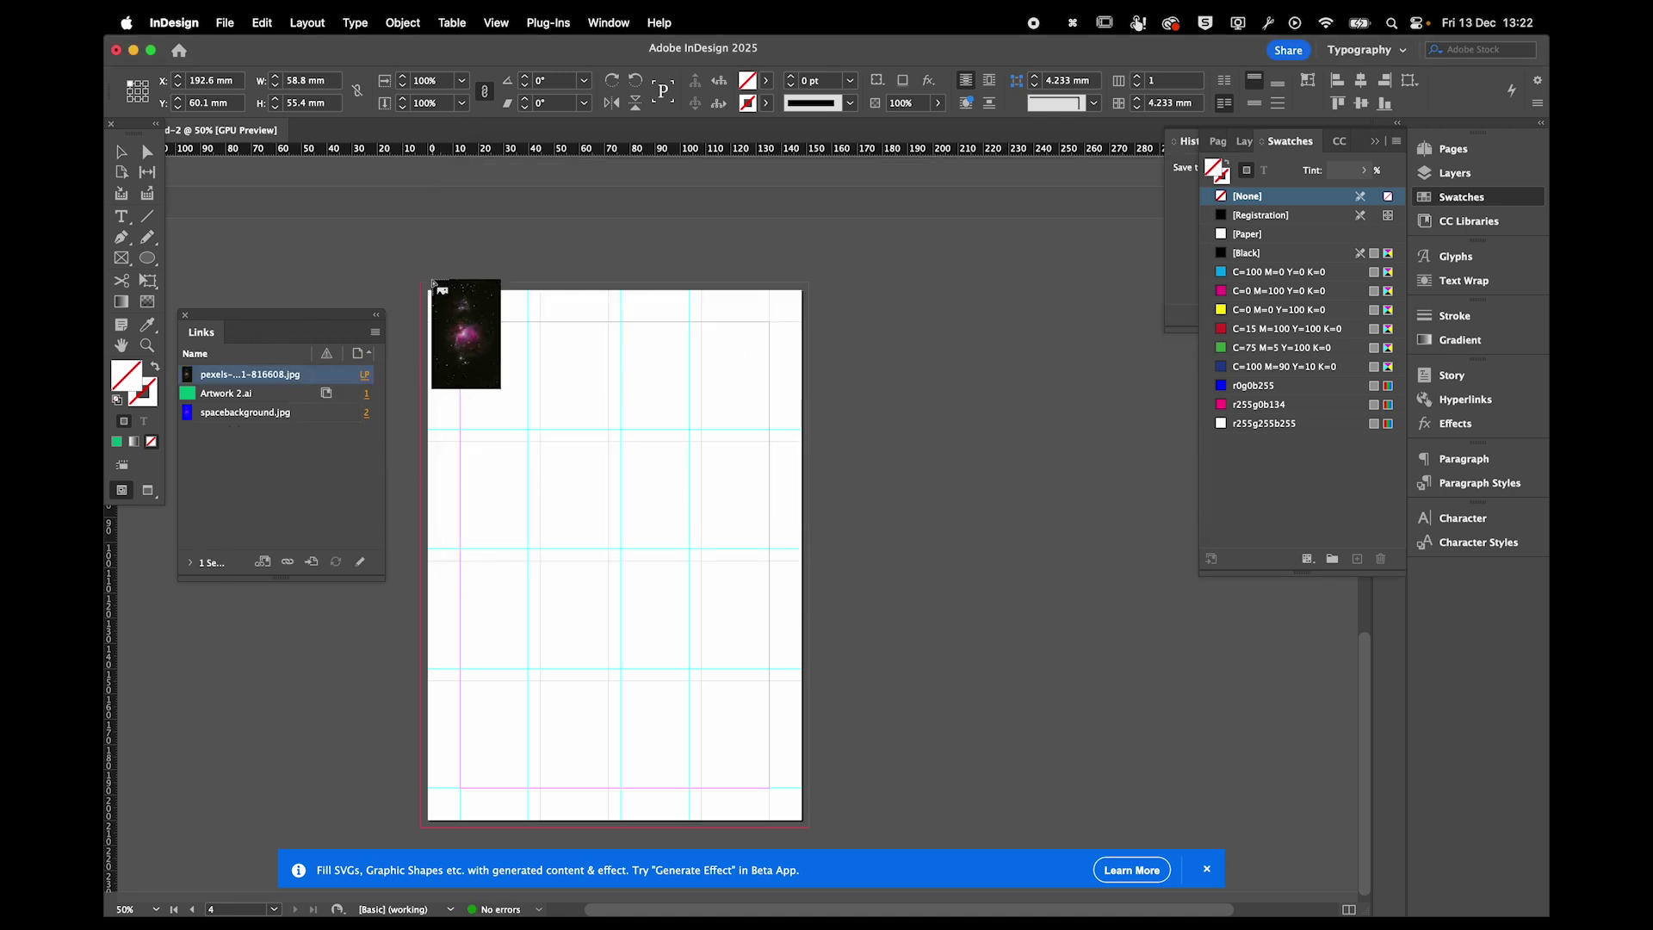
{"action": "mouse_move", "coordinate": [415, 282]}
{"action": "left_mouse_down"}
{"action": "mouse_move", "coordinate": [889, 744]}
{"action": "mouse_move", "coordinate": [821, 680]}
{"action": "left_mouse_up"}
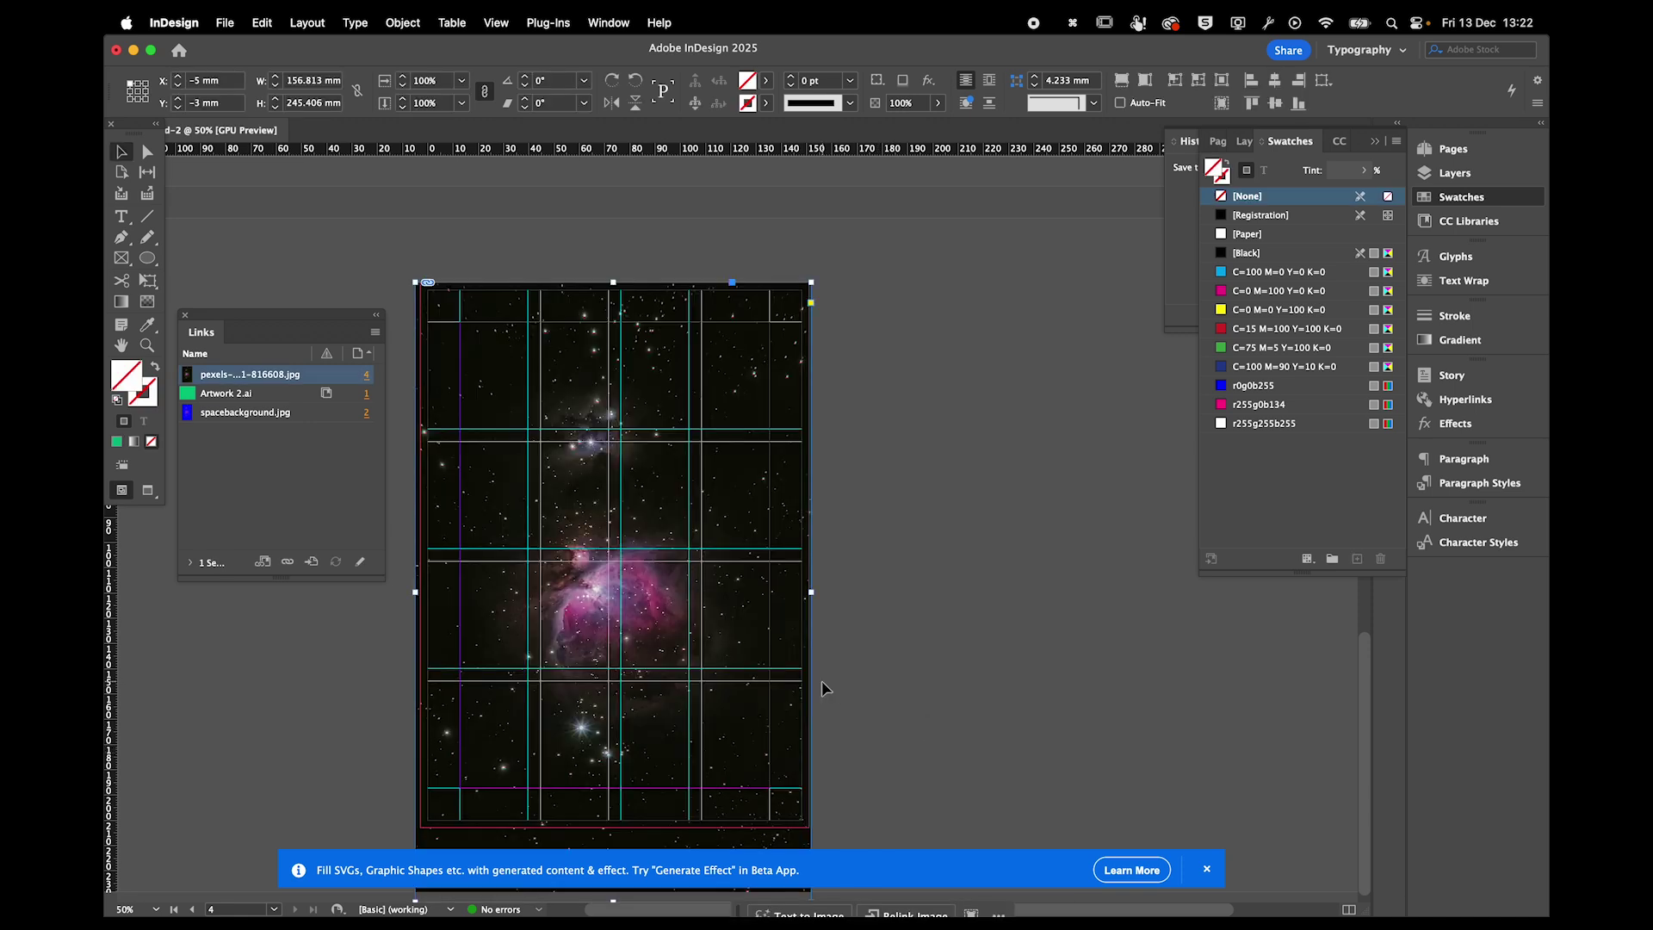
Move the space photo straight up to Y -23.5 mm so it covers the page and bleed, deselect it and preview without guides.
{"action": "left_click", "coordinate": [329, 668]}
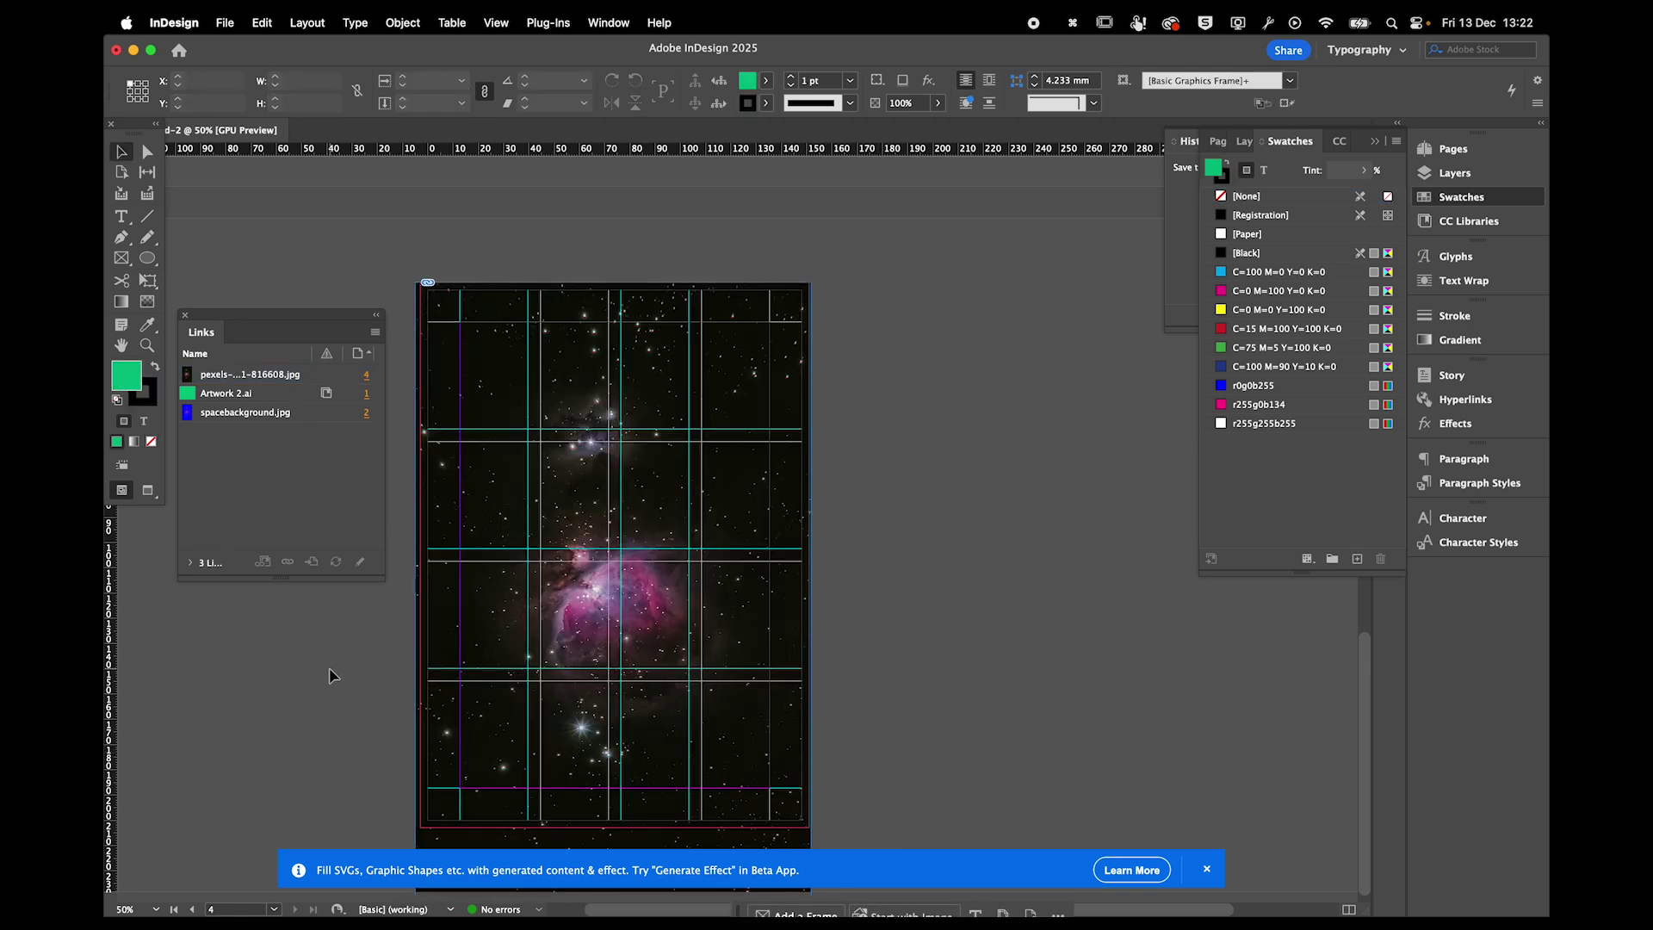
{"action": "left_click_drag", "start_coordinate": [492, 645], "coordinate": [493, 594]}
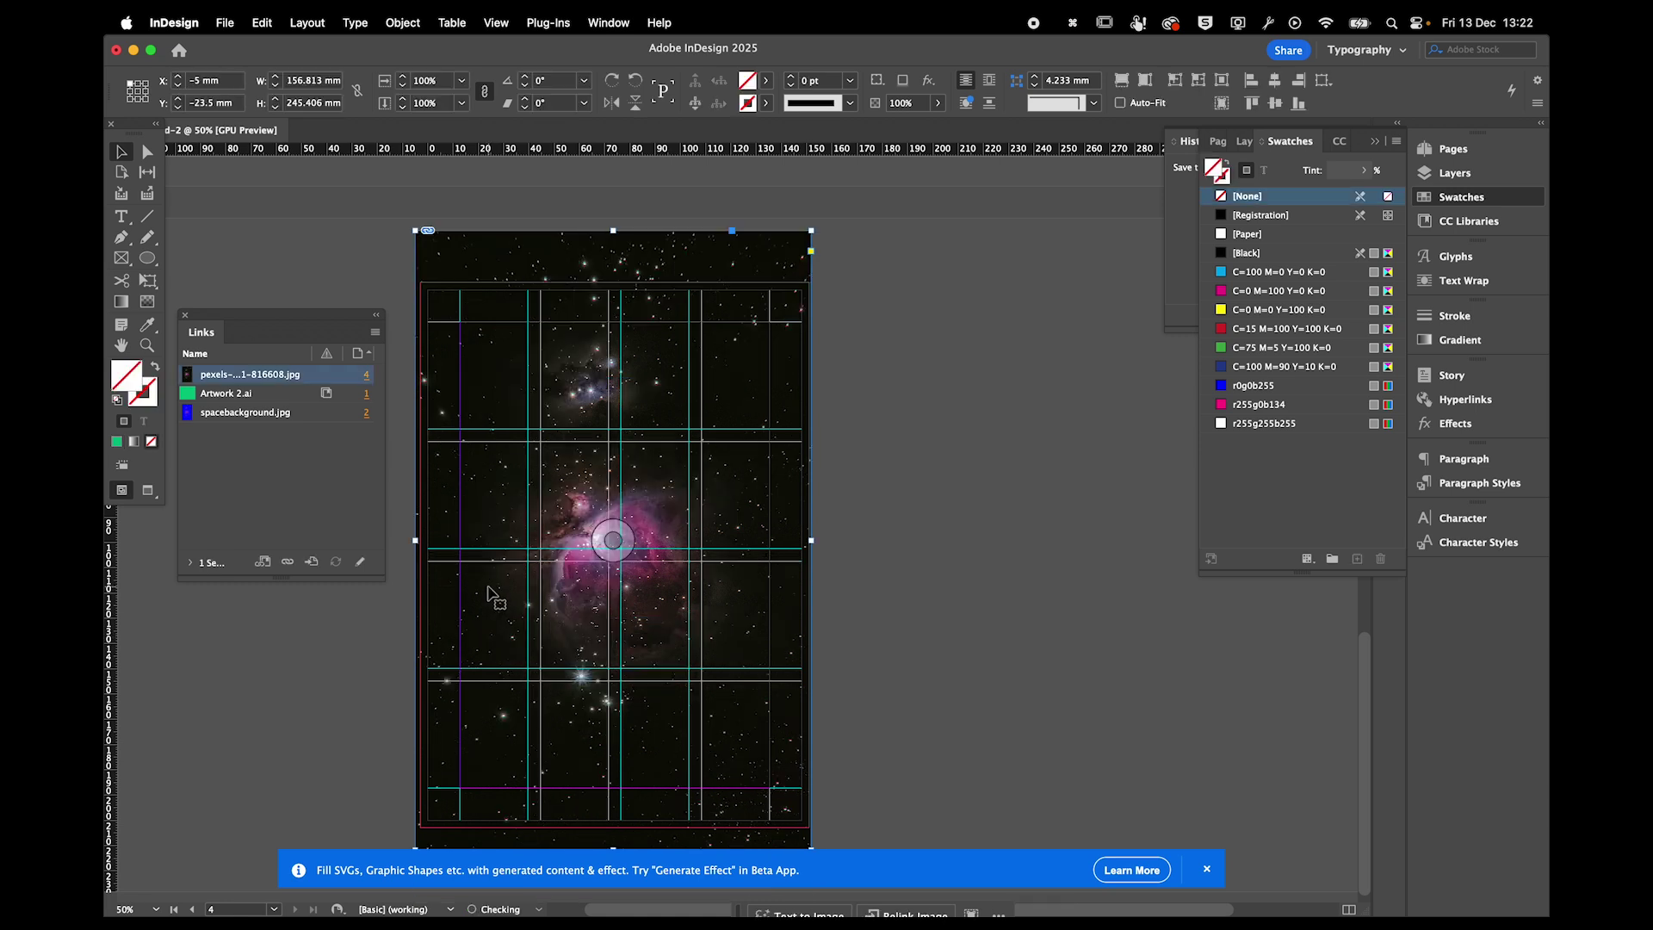
{"action": "left_click", "coordinate": [333, 676]}
{"action": "key", "text": "w"}
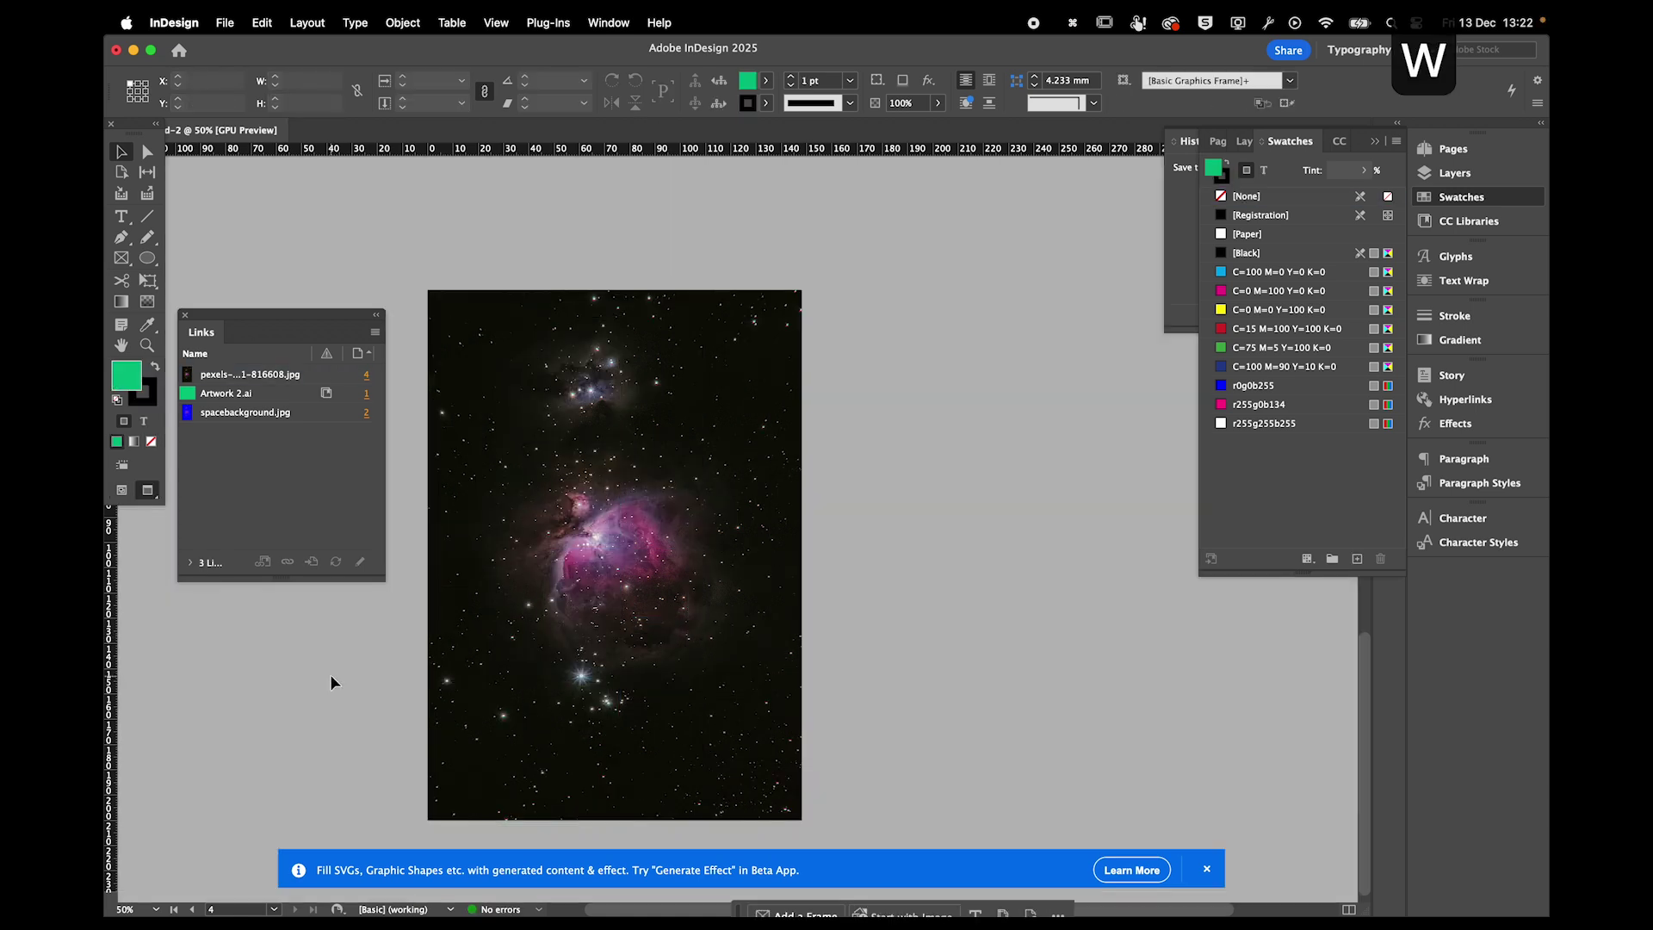
{"action": "key", "text": "super+minus"}
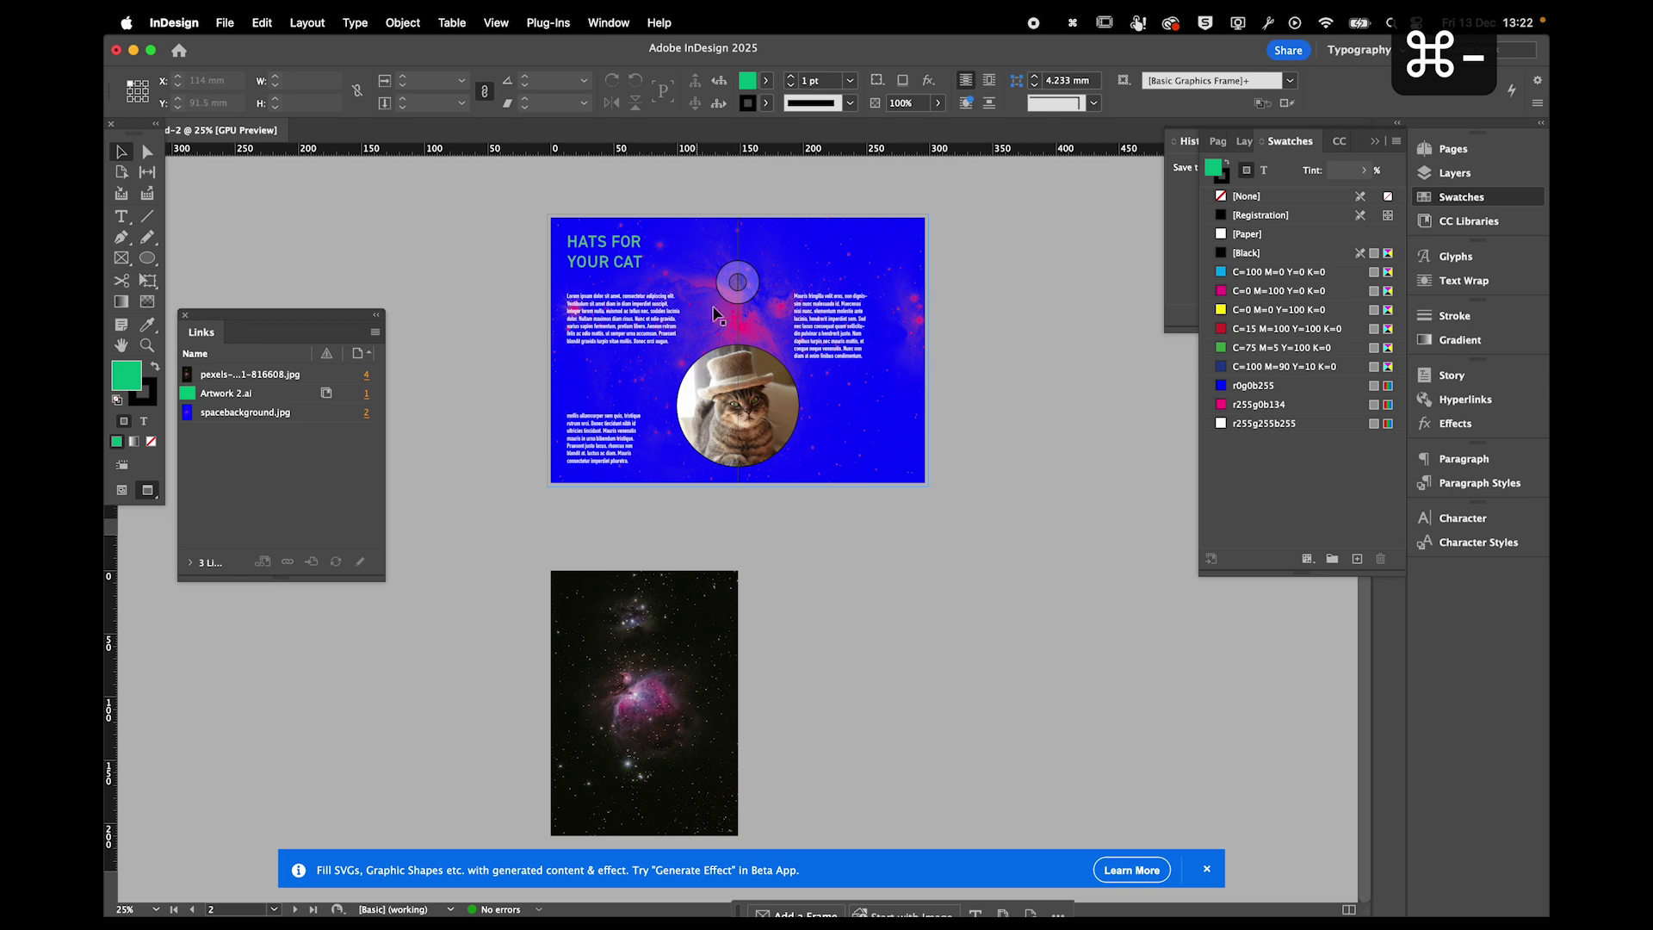
{"action": "key", "text": "super+equal"}
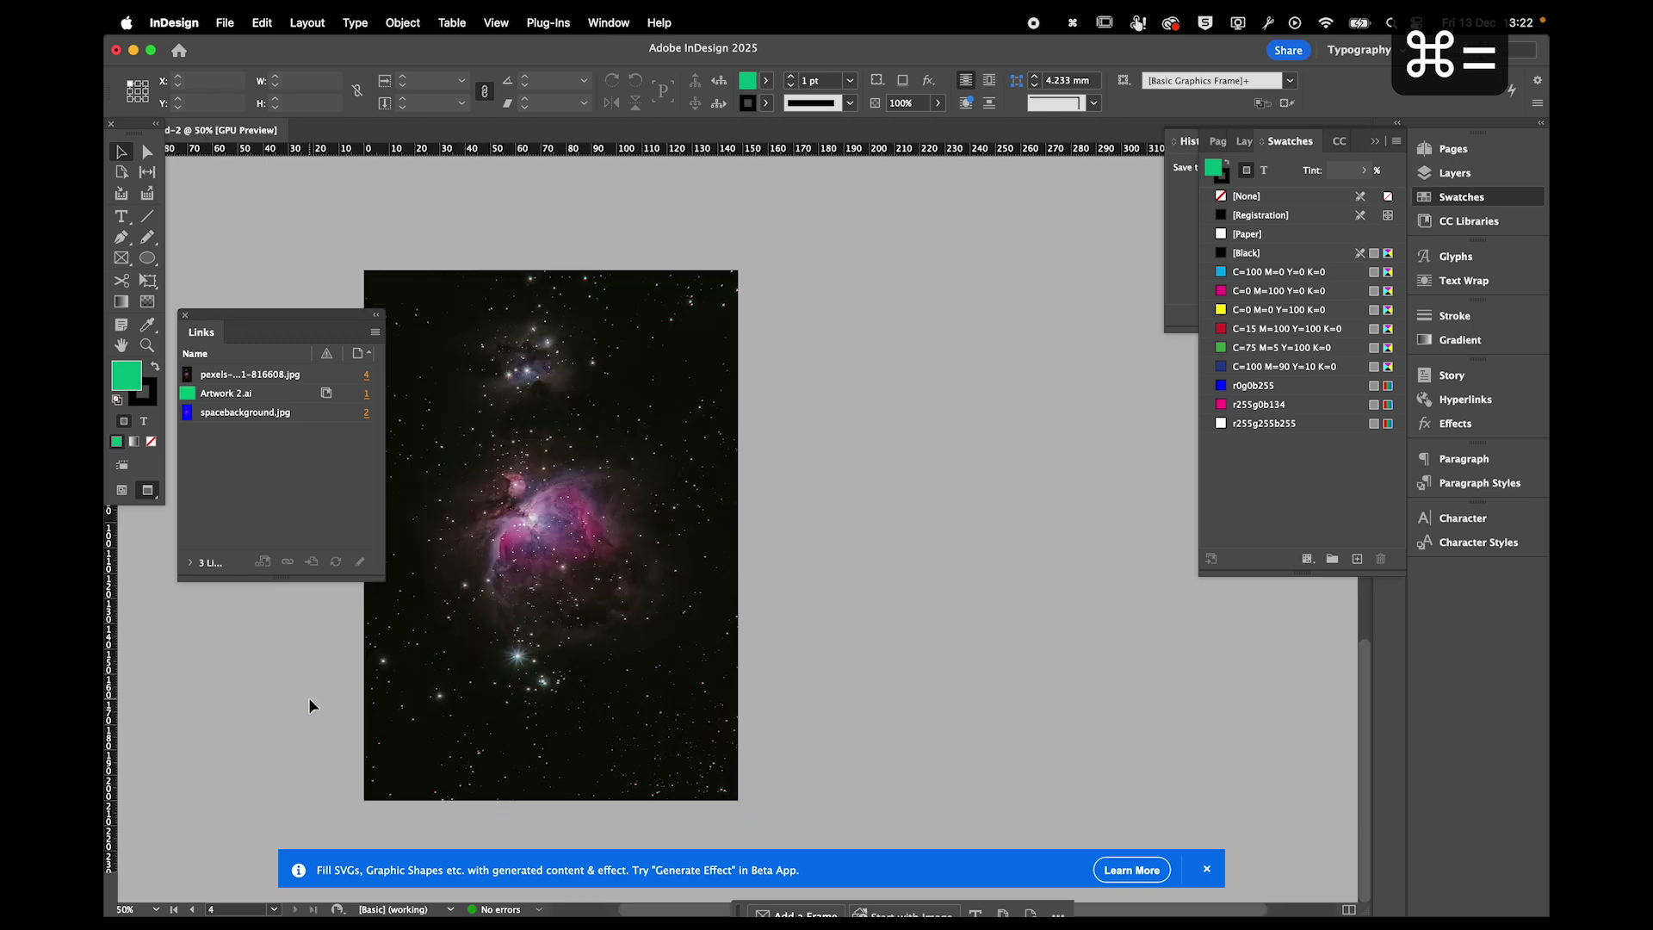
Switch to Illustrator, close the Color Picker, convert the loose white logo's CATHAT text to outlines and select the whole white logo.
{"action": "key", "text": "super+Tab"}
{"action": "key", "text": "super+Tab"}
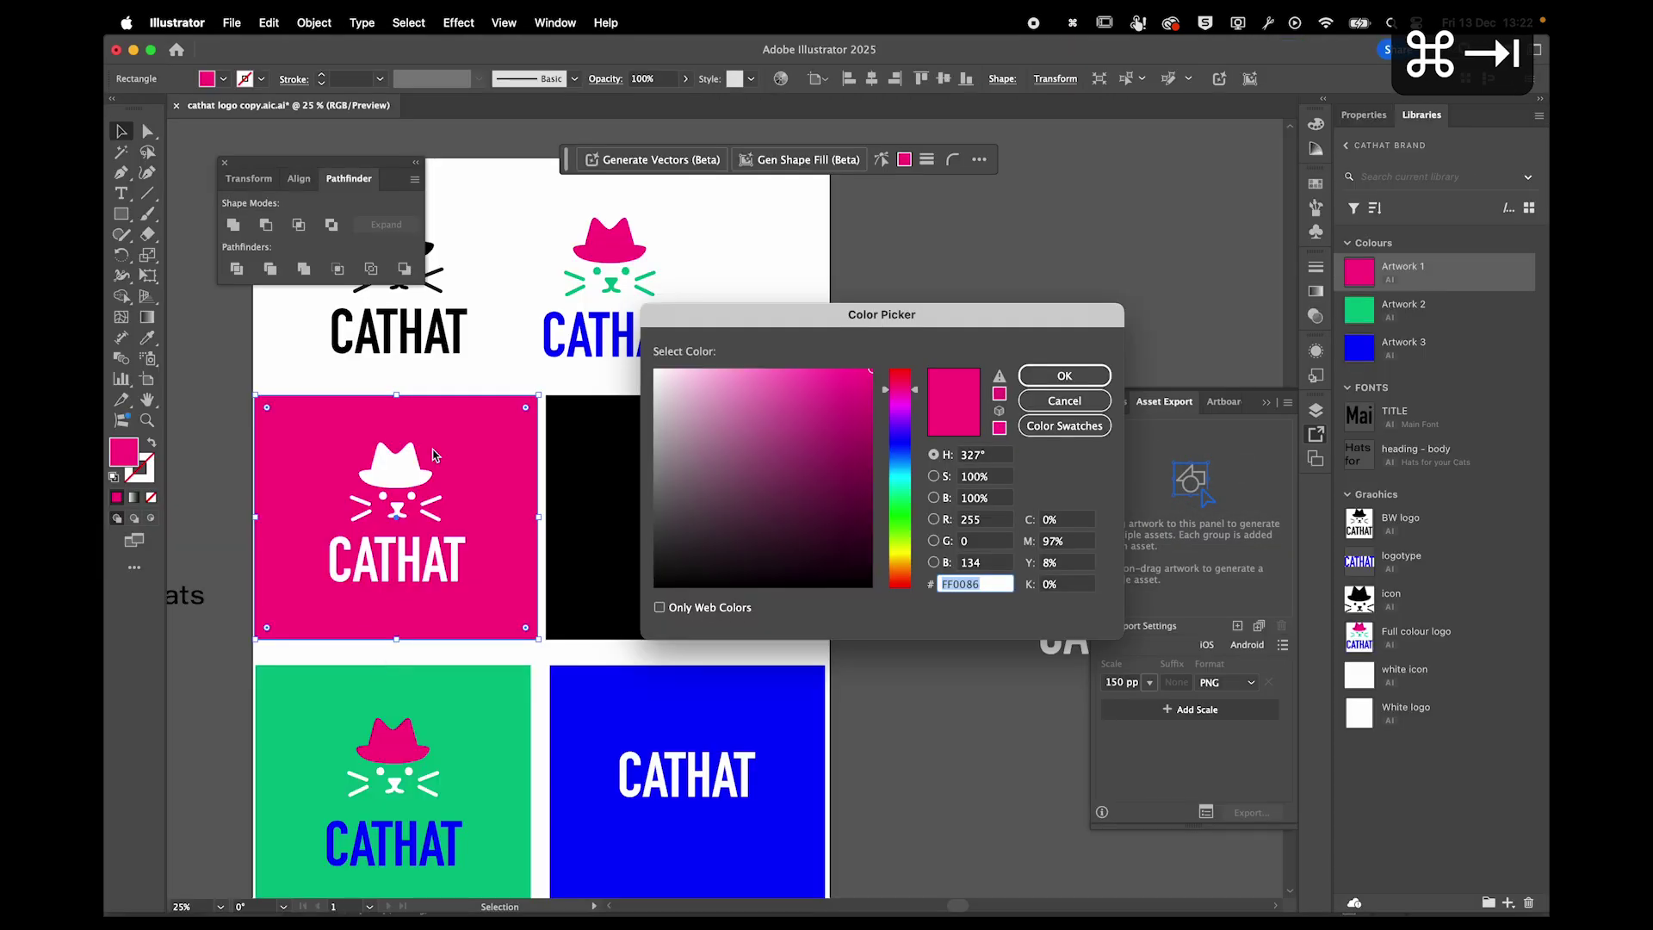
{"action": "left_click", "coordinate": [1049, 383]}
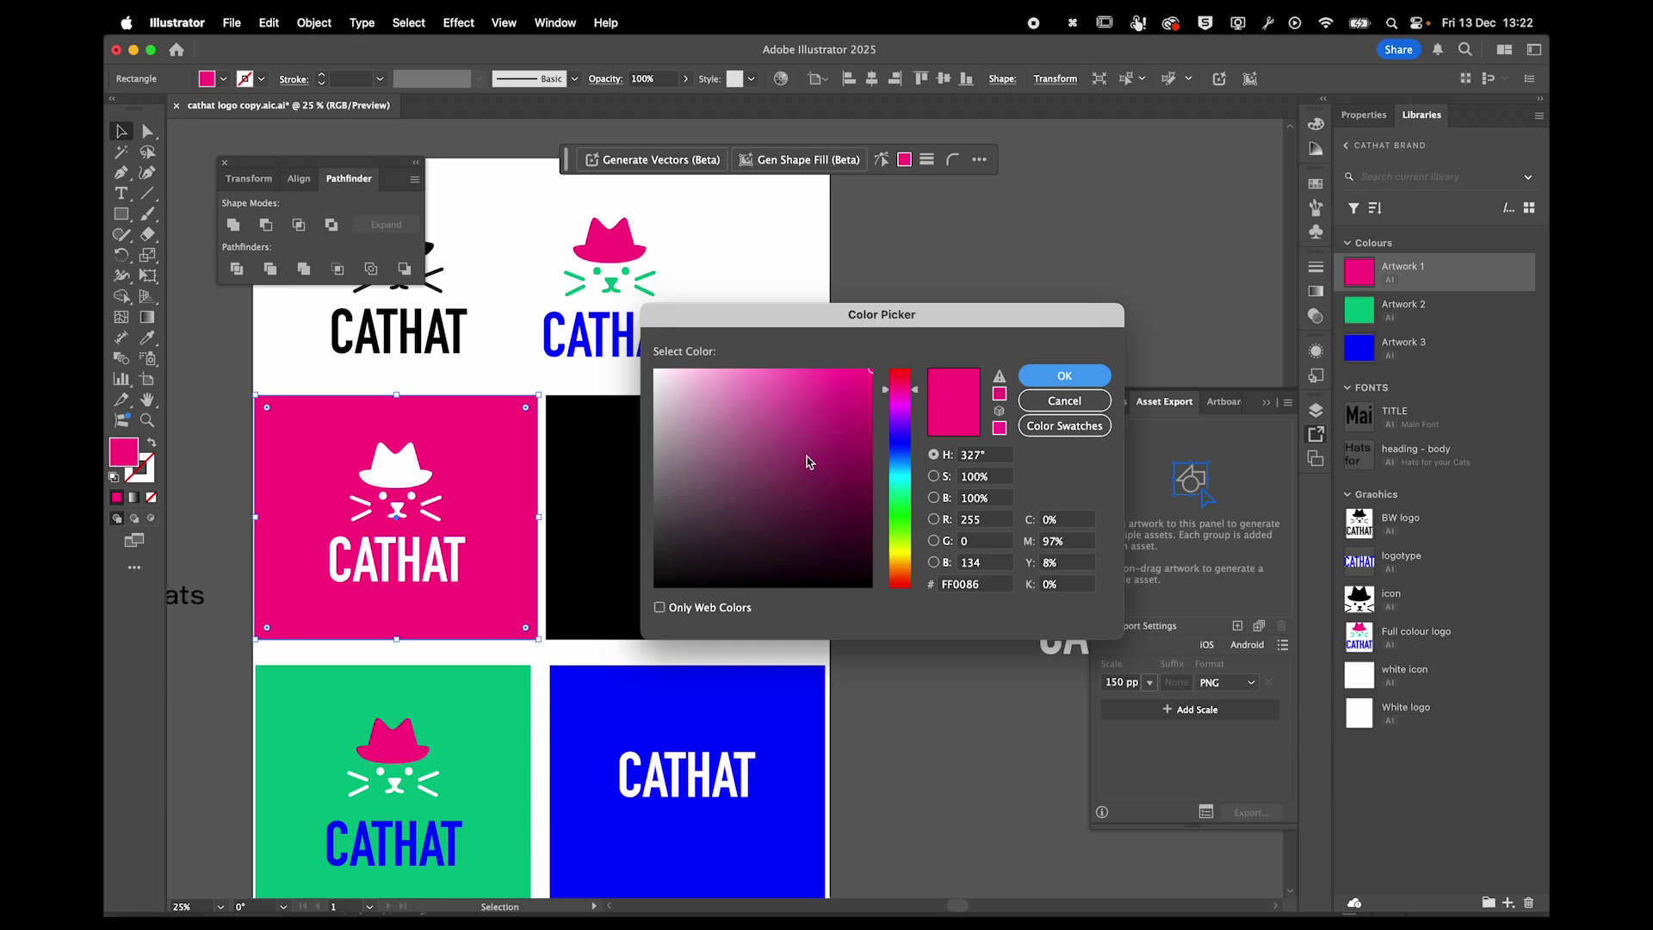
{"action": "scroll", "coordinate": [939, 529], "scroll_direction": "right", "scroll_amount": 2}
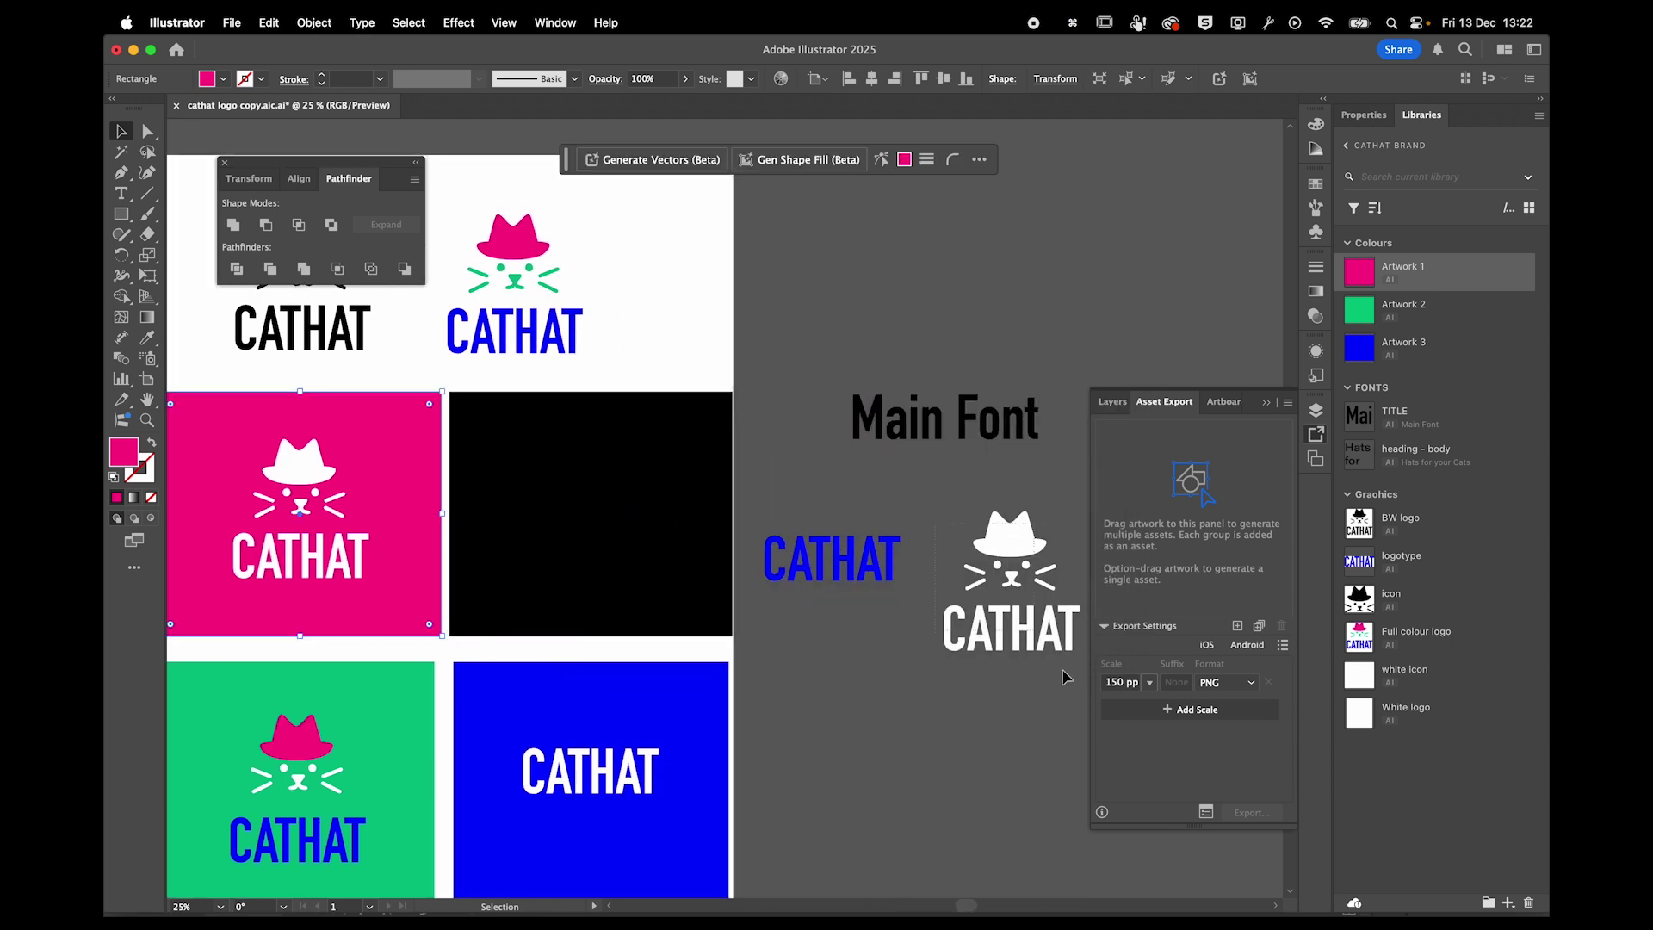
{"action": "left_click", "coordinate": [1018, 646]}
{"action": "left_click", "coordinate": [1010, 644]}
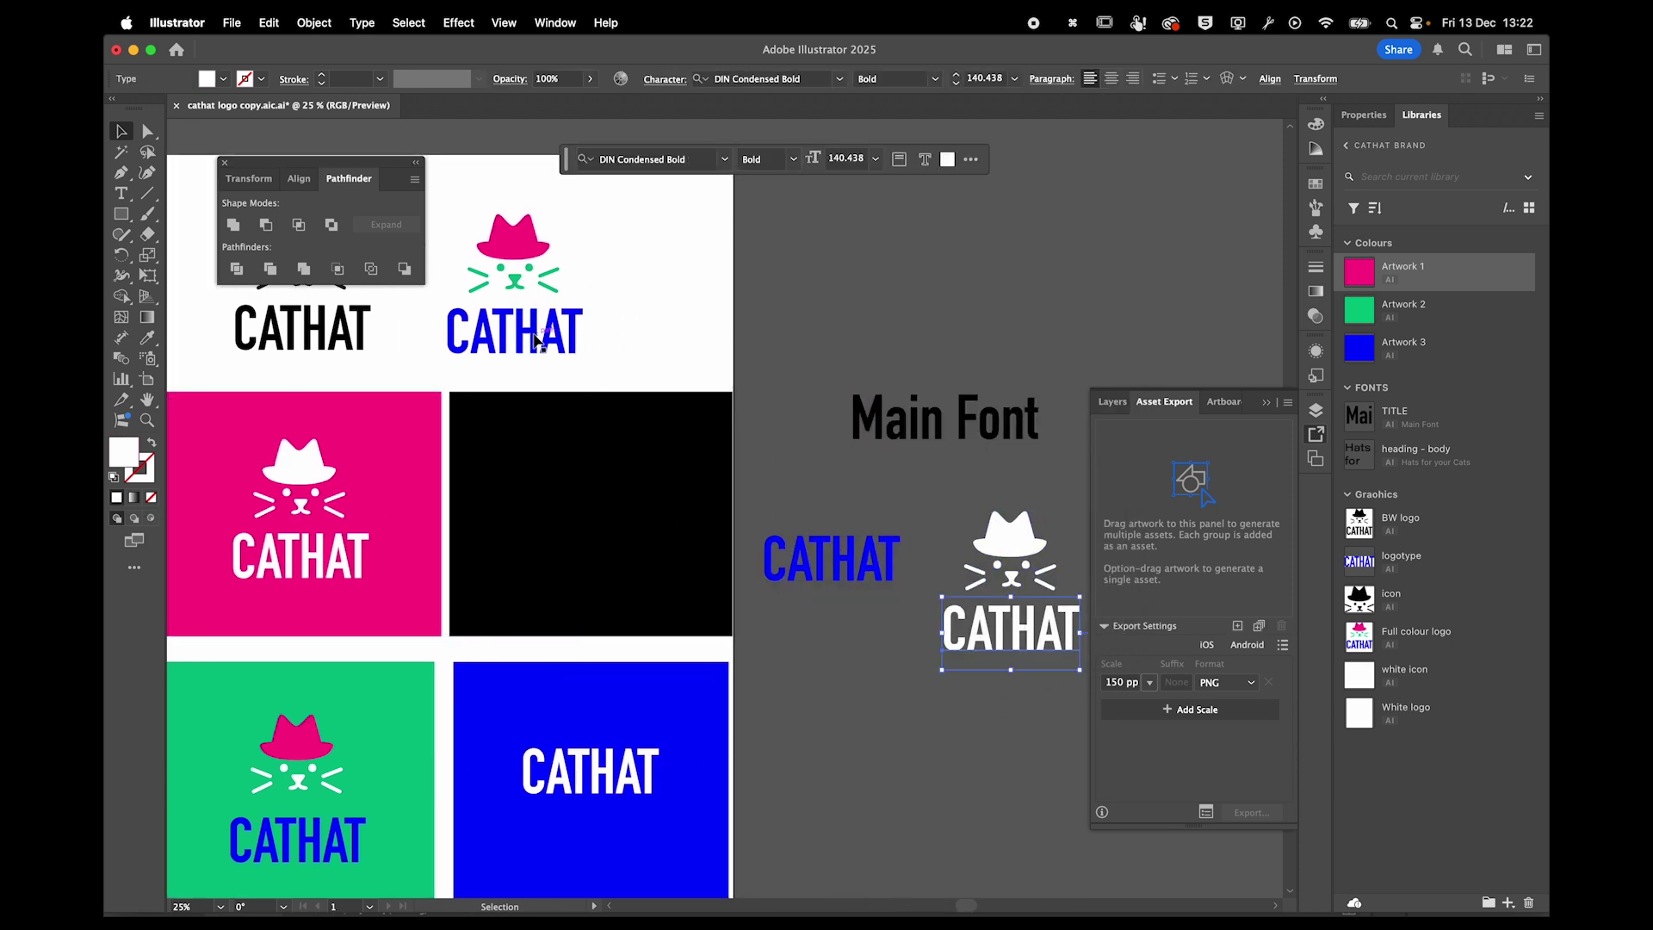
{"action": "left_click", "coordinate": [316, 22]}
{"action": "mouse_move", "coordinate": [362, 22]}
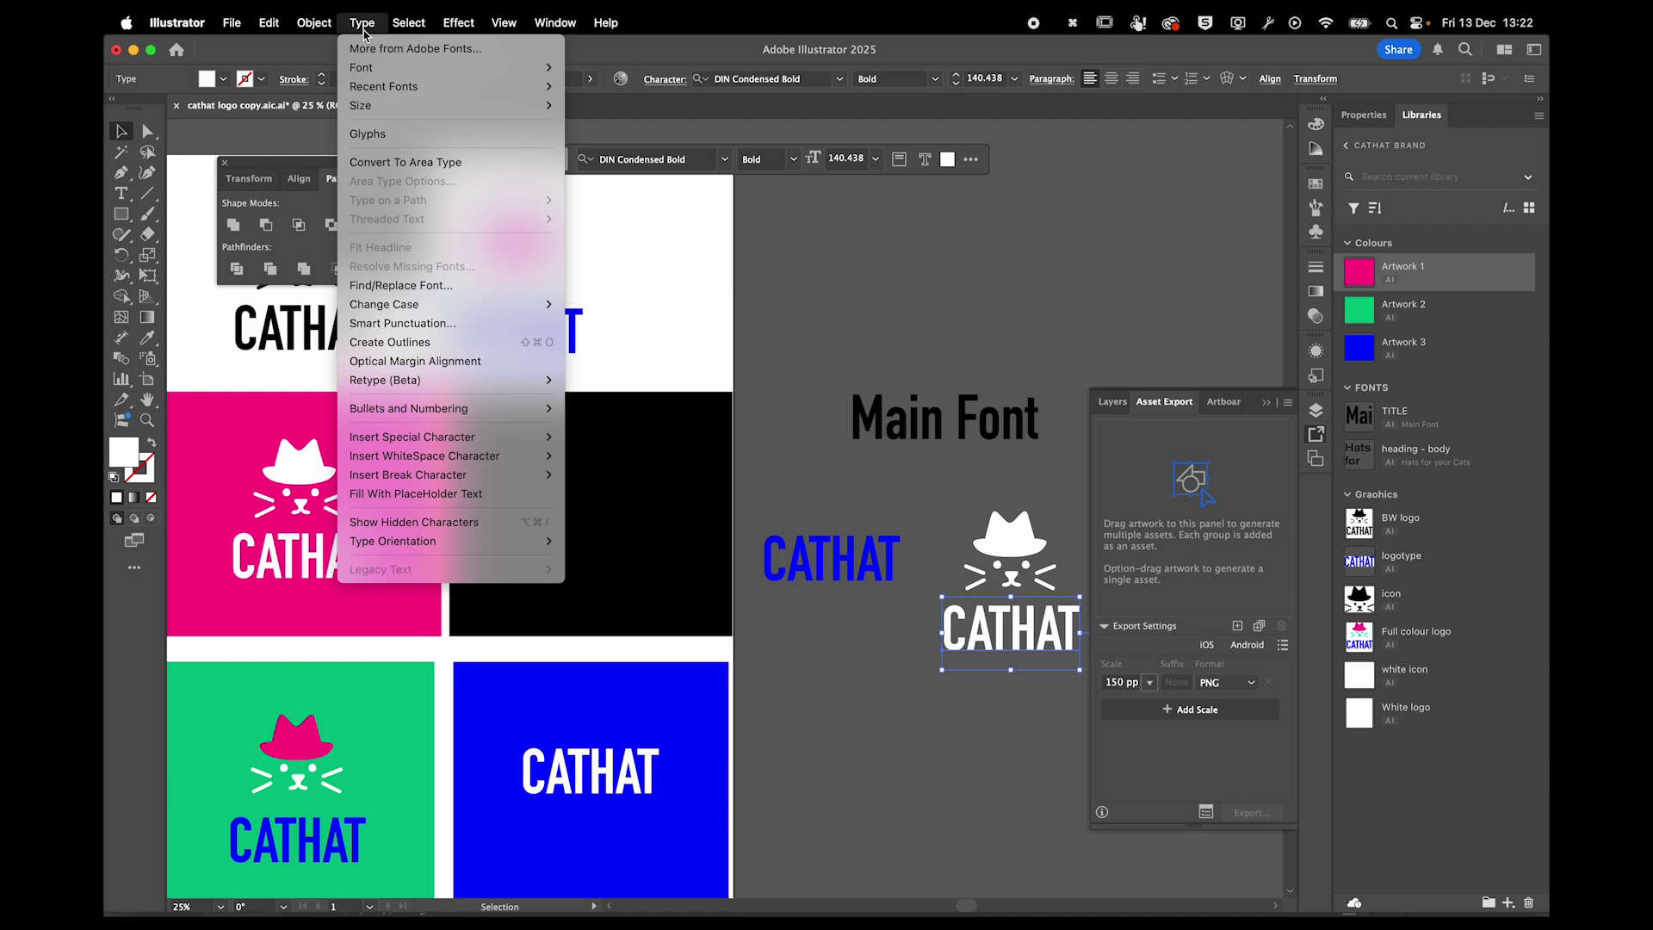
{"action": "left_click", "coordinate": [383, 342]}
{"action": "left_click", "coordinate": [910, 692]}
{"action": "left_click_drag", "start_coordinate": [943, 539], "coordinate": [1052, 685]}
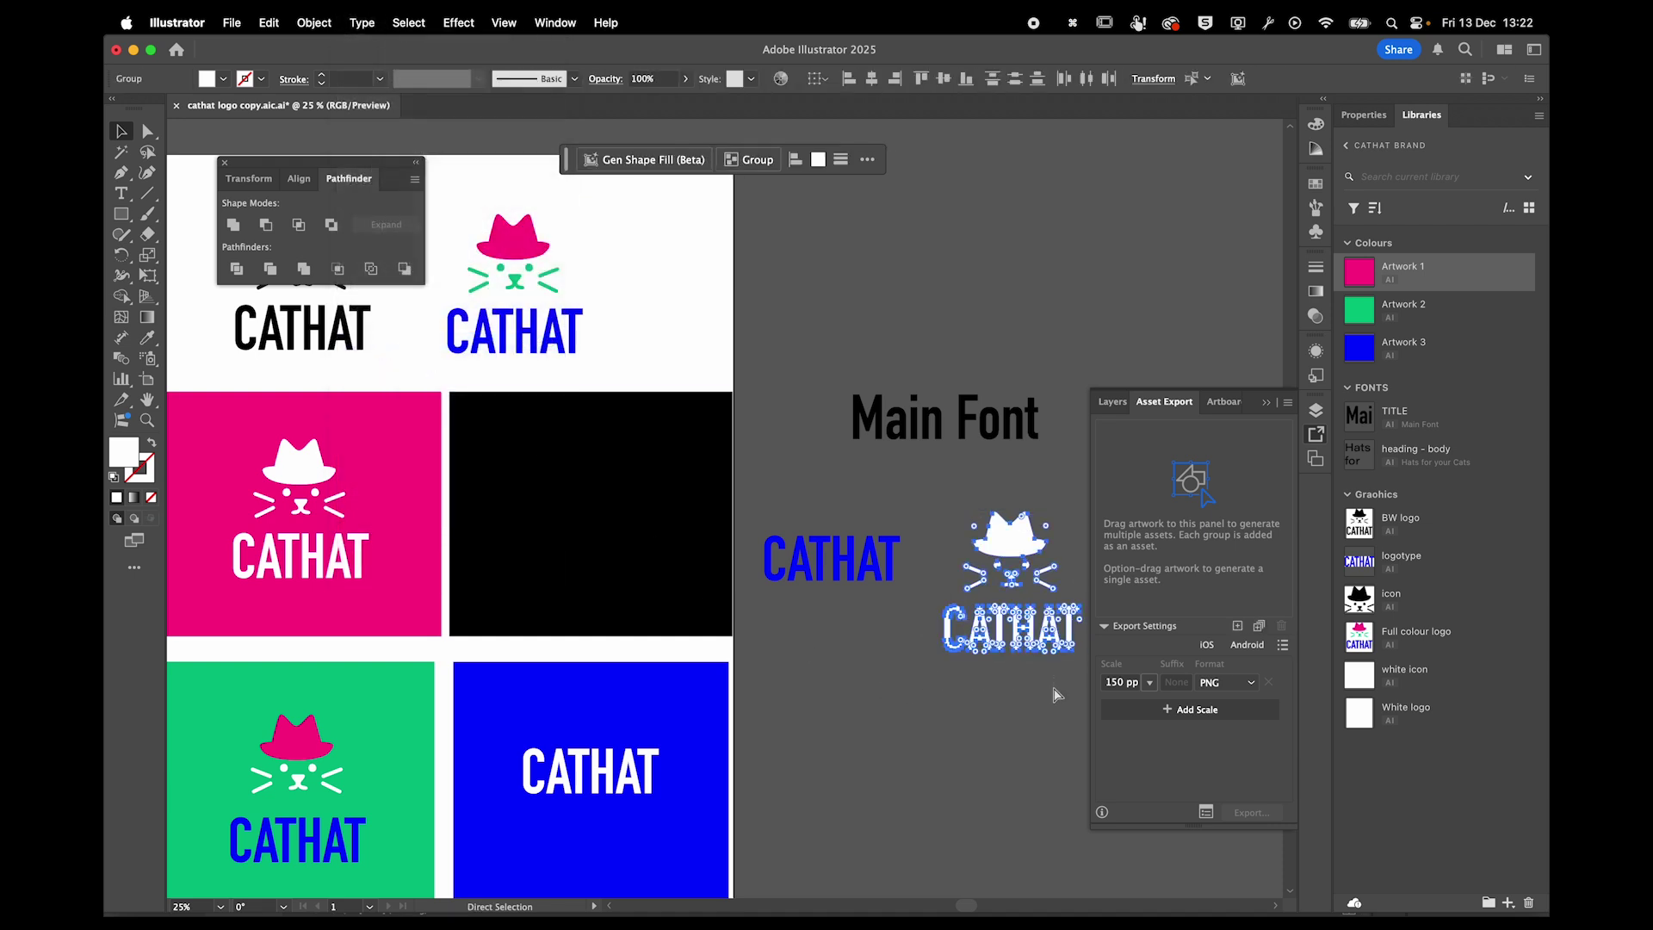
Try pasting the white logo onto the InDesign page, undo it and return to Illustrator.
{"action": "key", "text": "super+c"}
{"action": "key", "text": "super+Tab"}
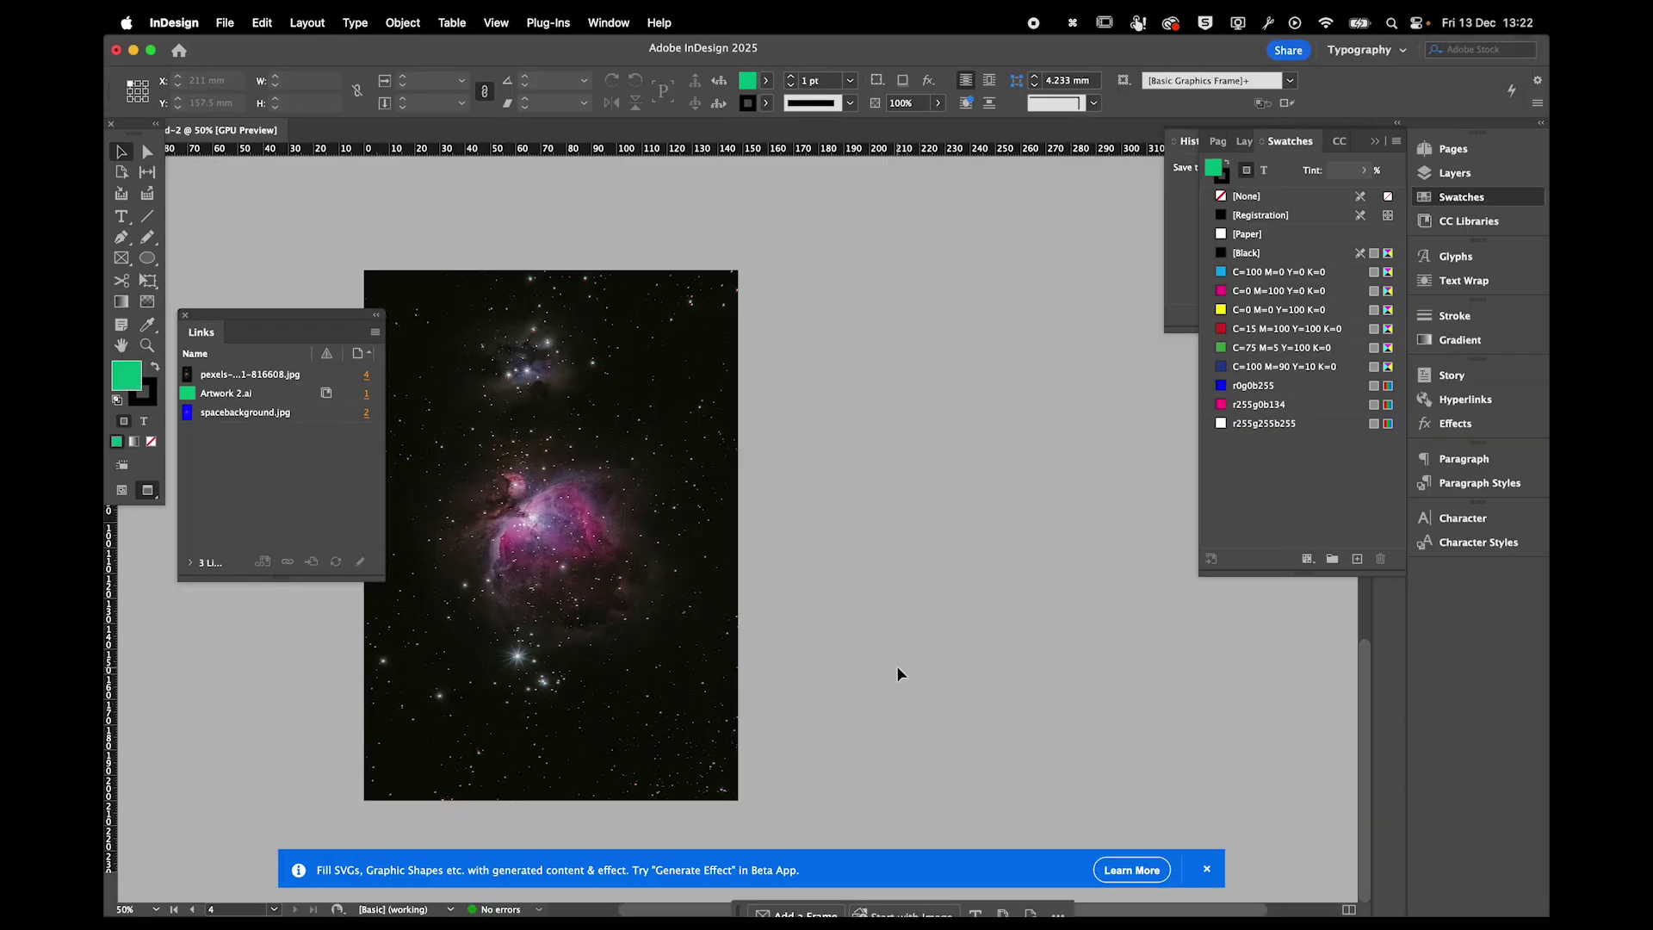
{"action": "key", "text": "super+v"}
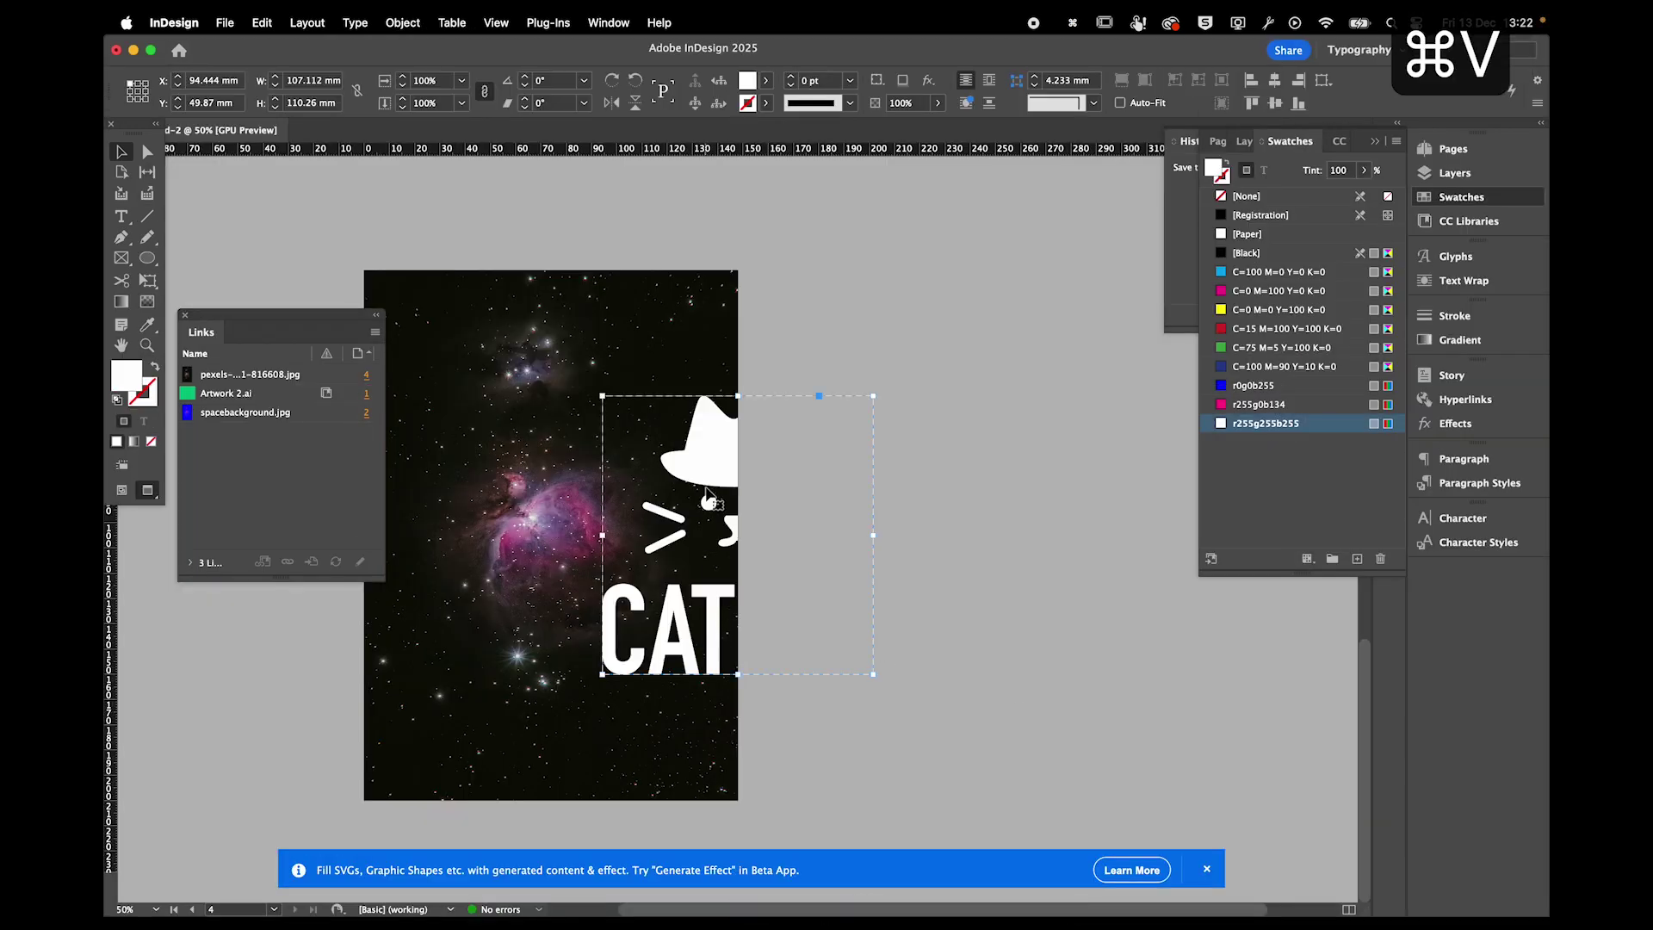
{"action": "key", "text": "super+z"}
{"action": "key", "text": "super+Tab"}
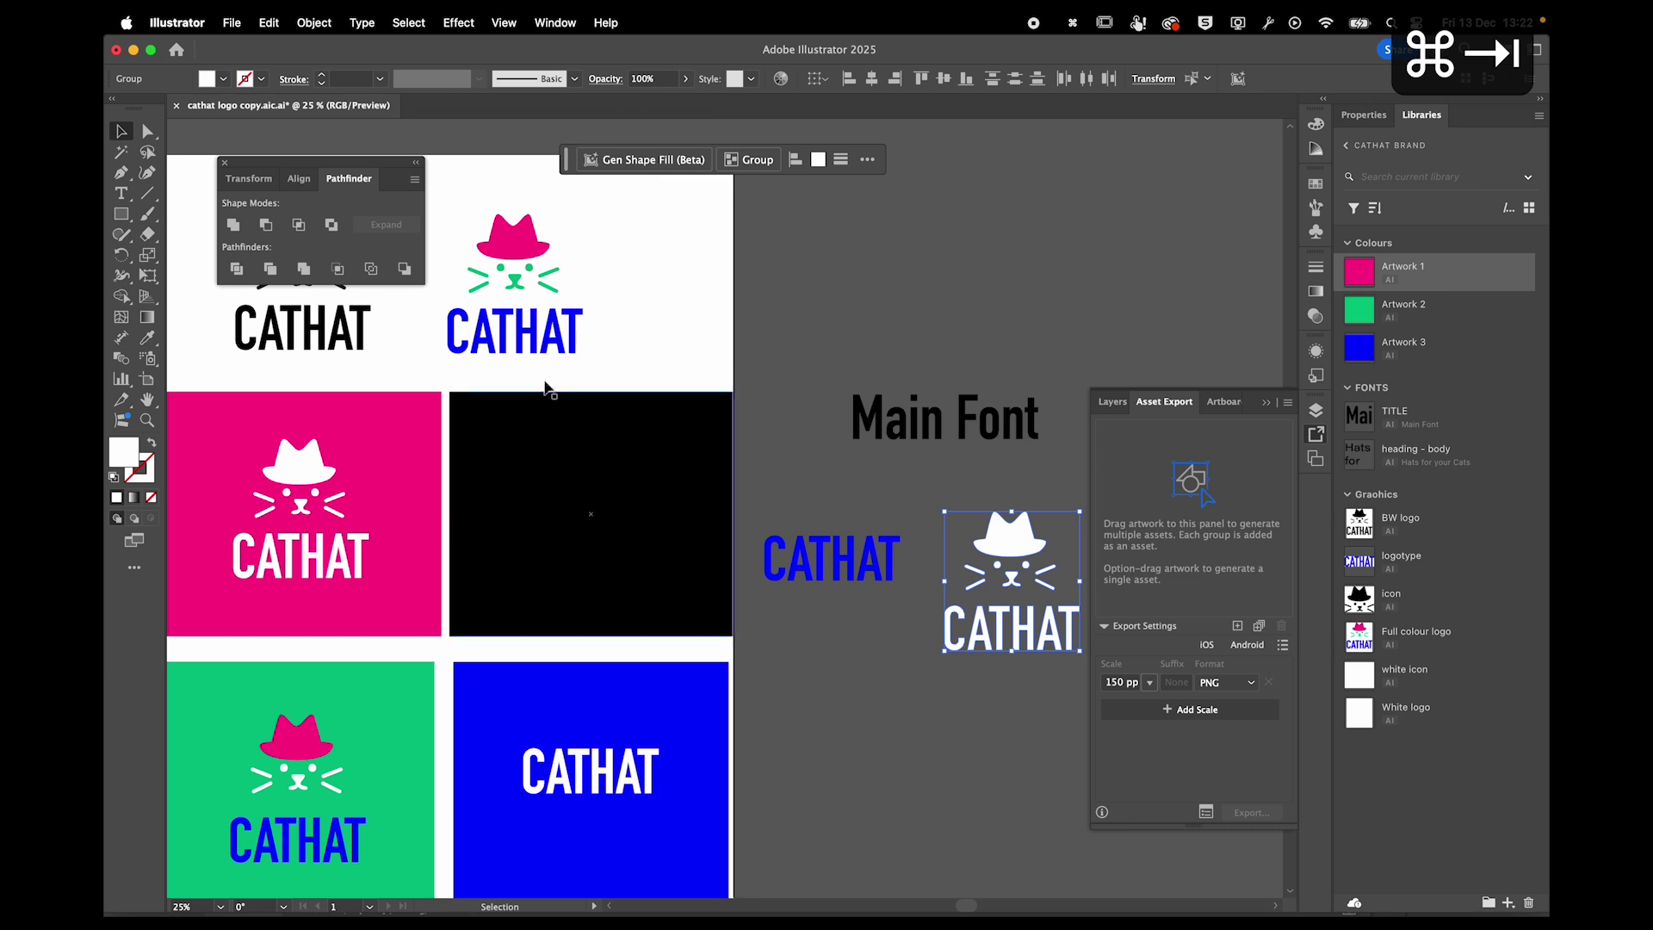
{"action": "left_click", "coordinate": [269, 23]}
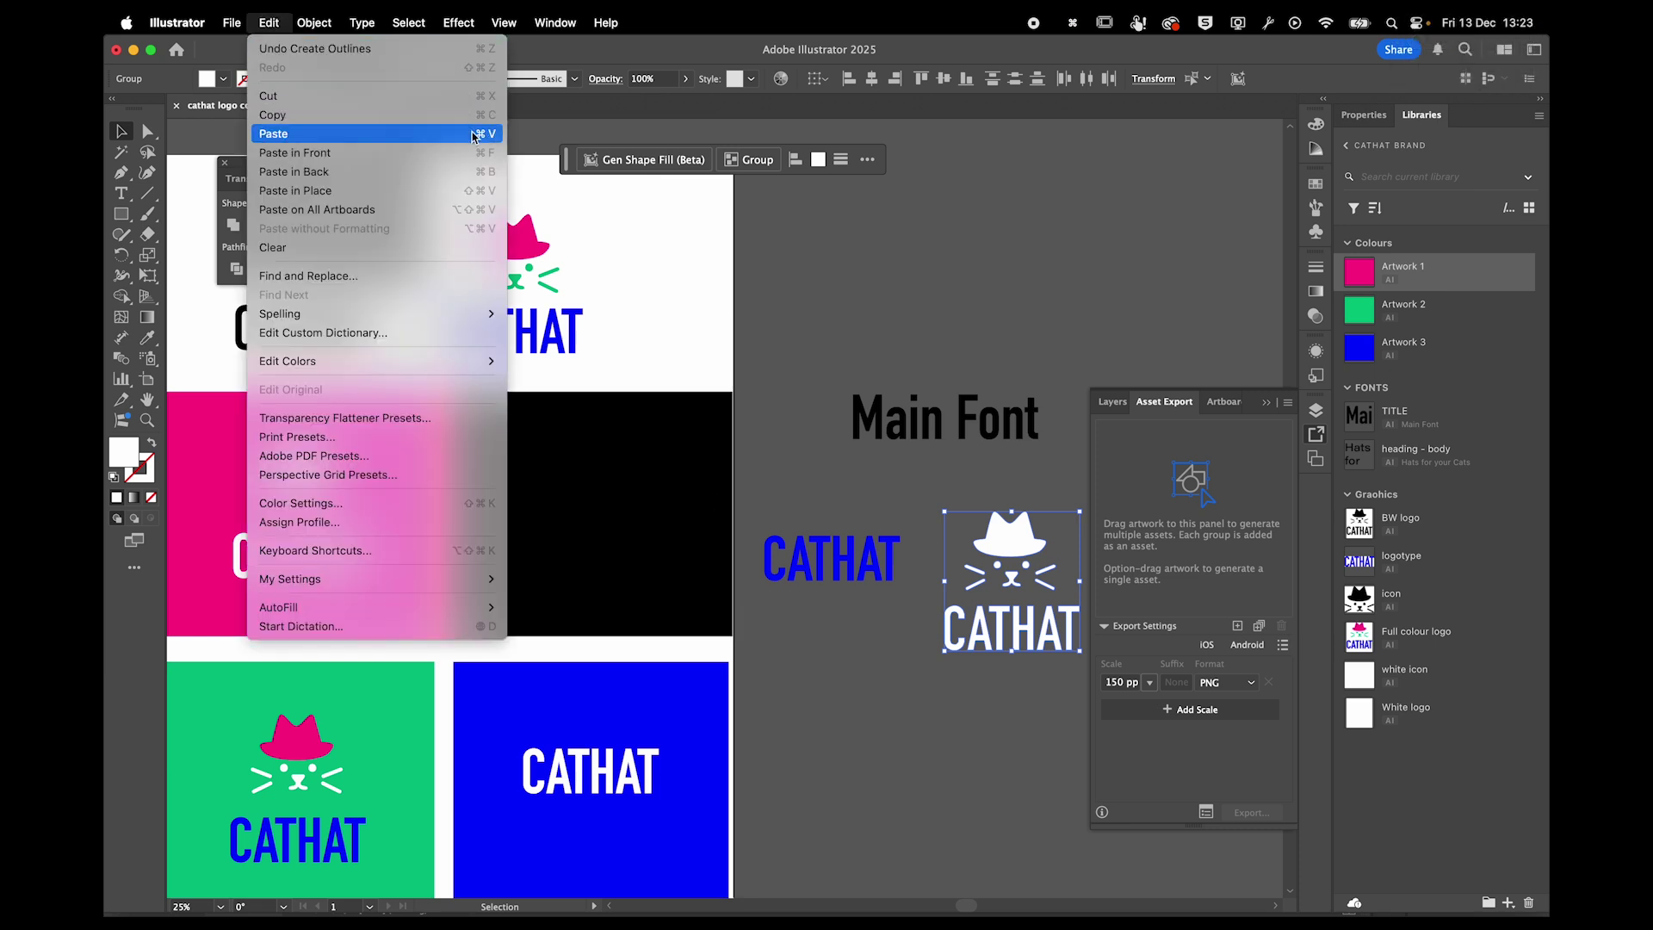
{"action": "mouse_move", "coordinate": [483, 16]}
{"action": "mouse_move", "coordinate": [270, 23]}
{"action": "left_click", "coordinate": [488, 125]}
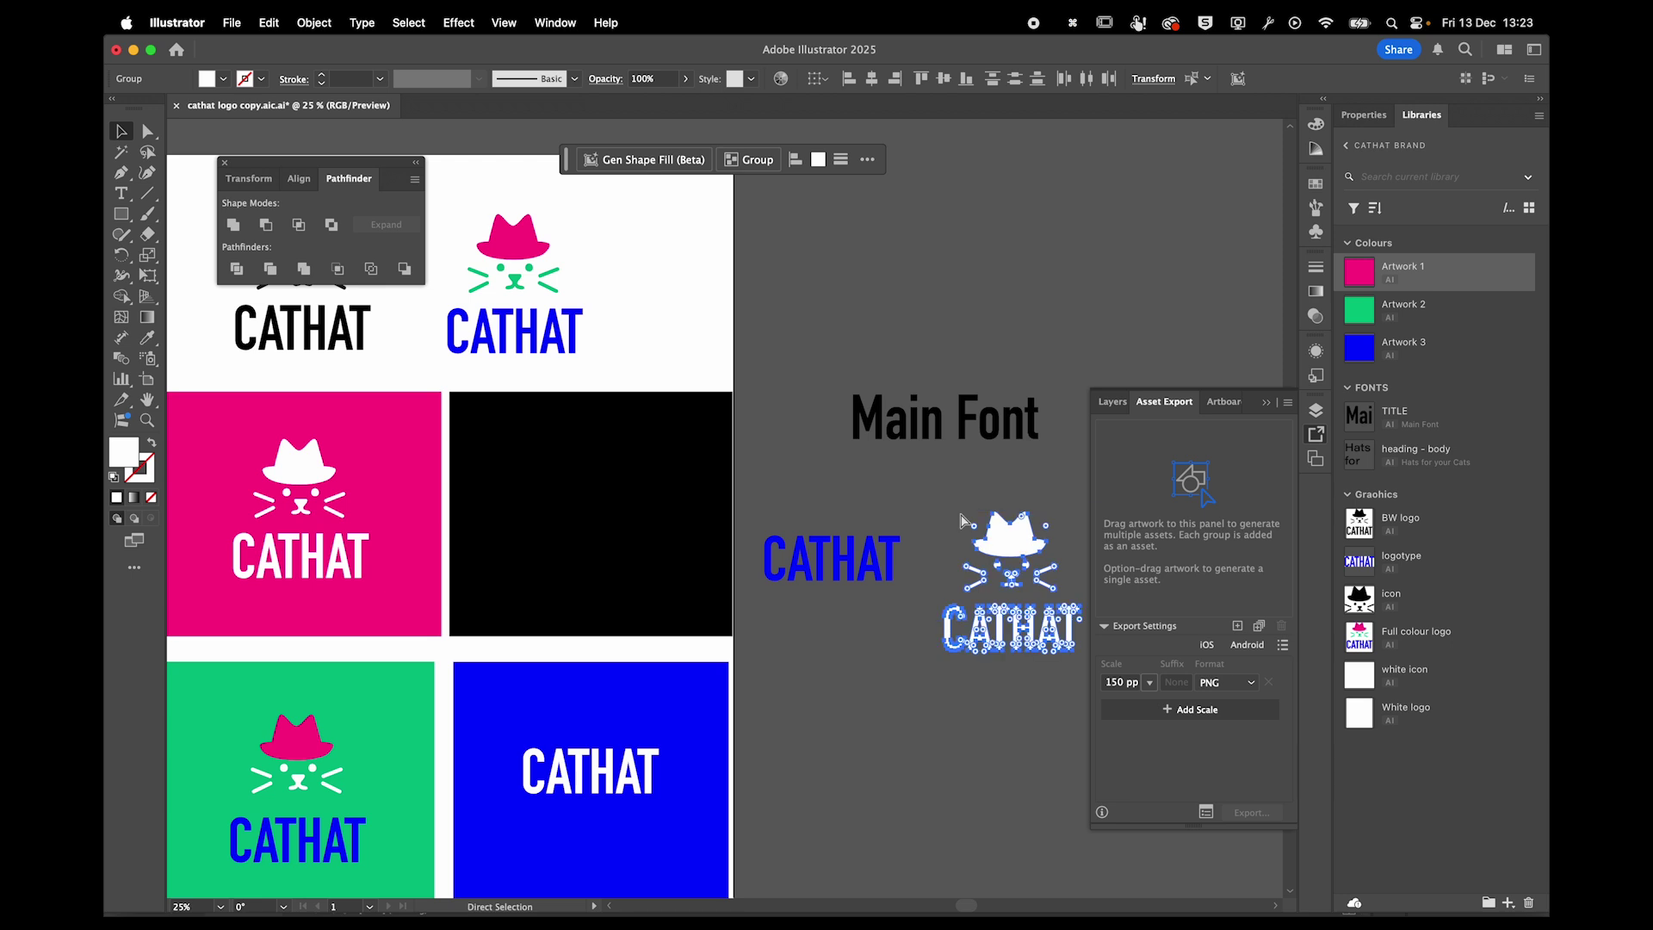
Copy the selected white CATHAT logo from Illustrator and paste it onto the space photo page in InDesign.
{"action": "key", "text": "super+c"}
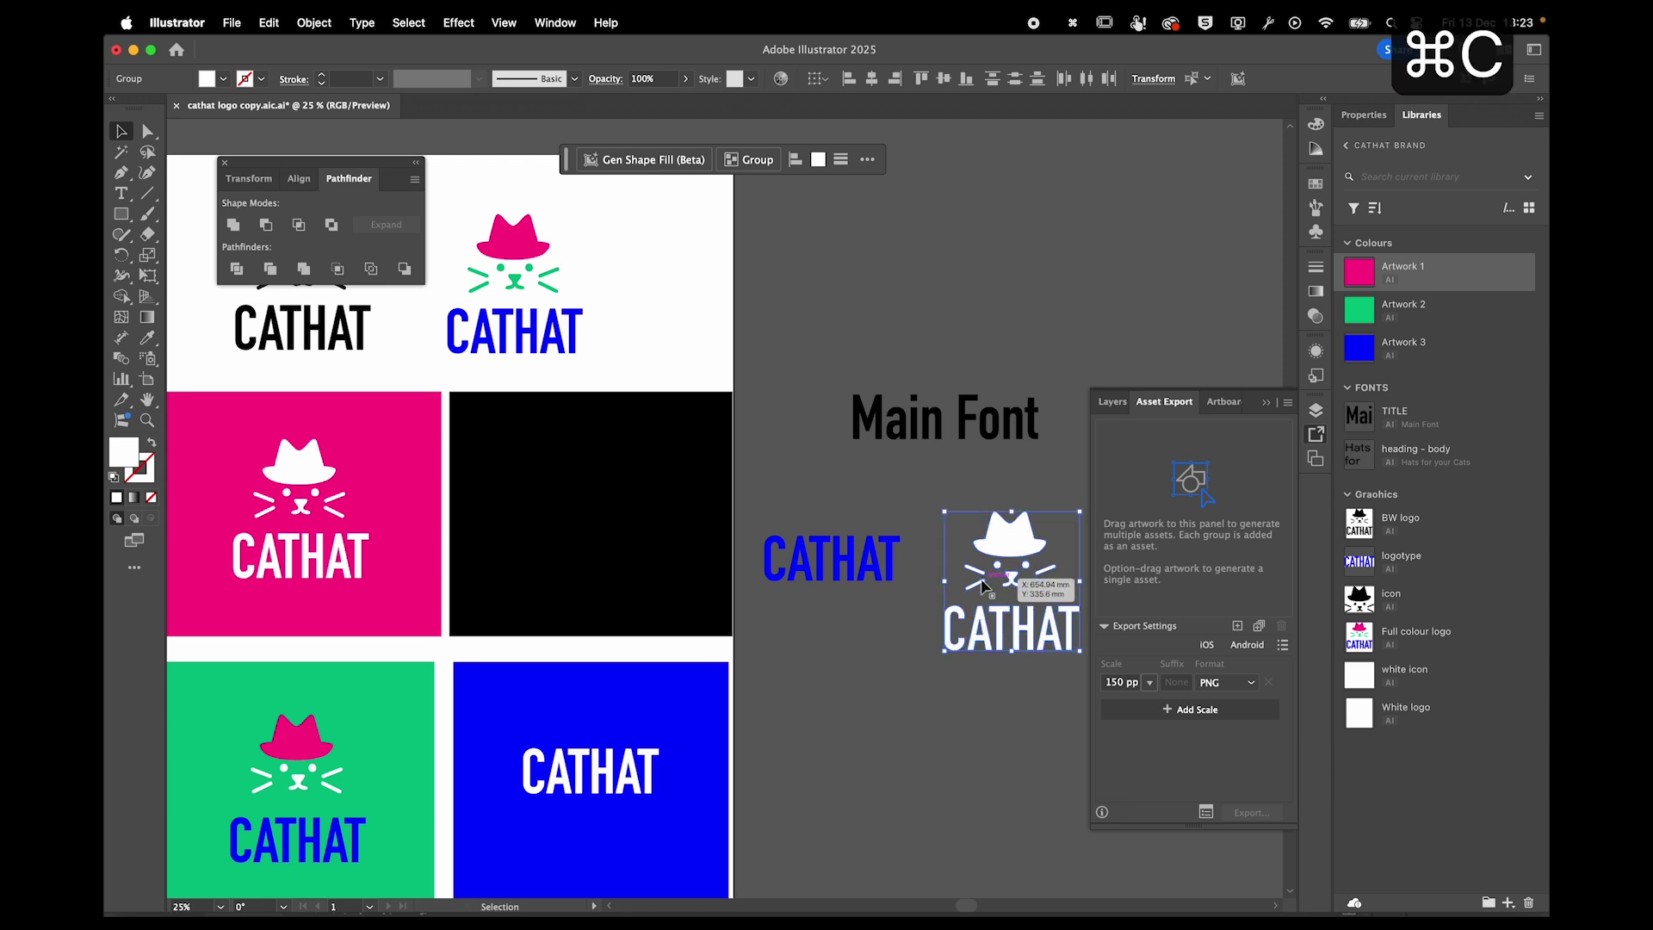
{"action": "key", "text": "super+Tab"}
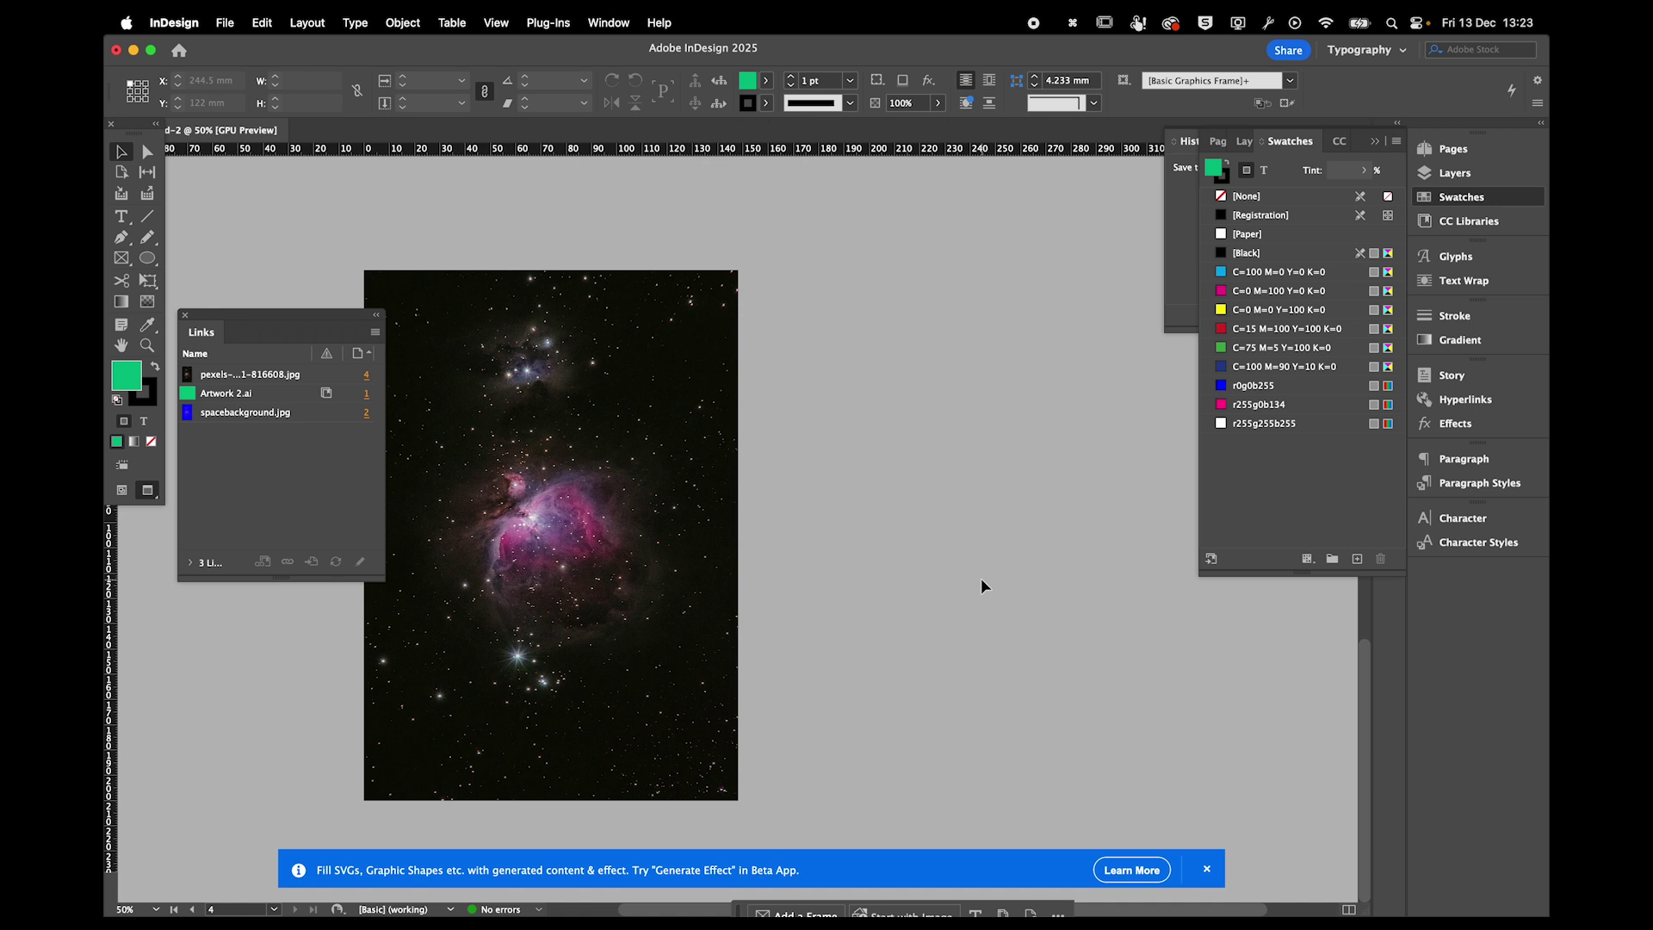
{"action": "key", "text": "super+v"}
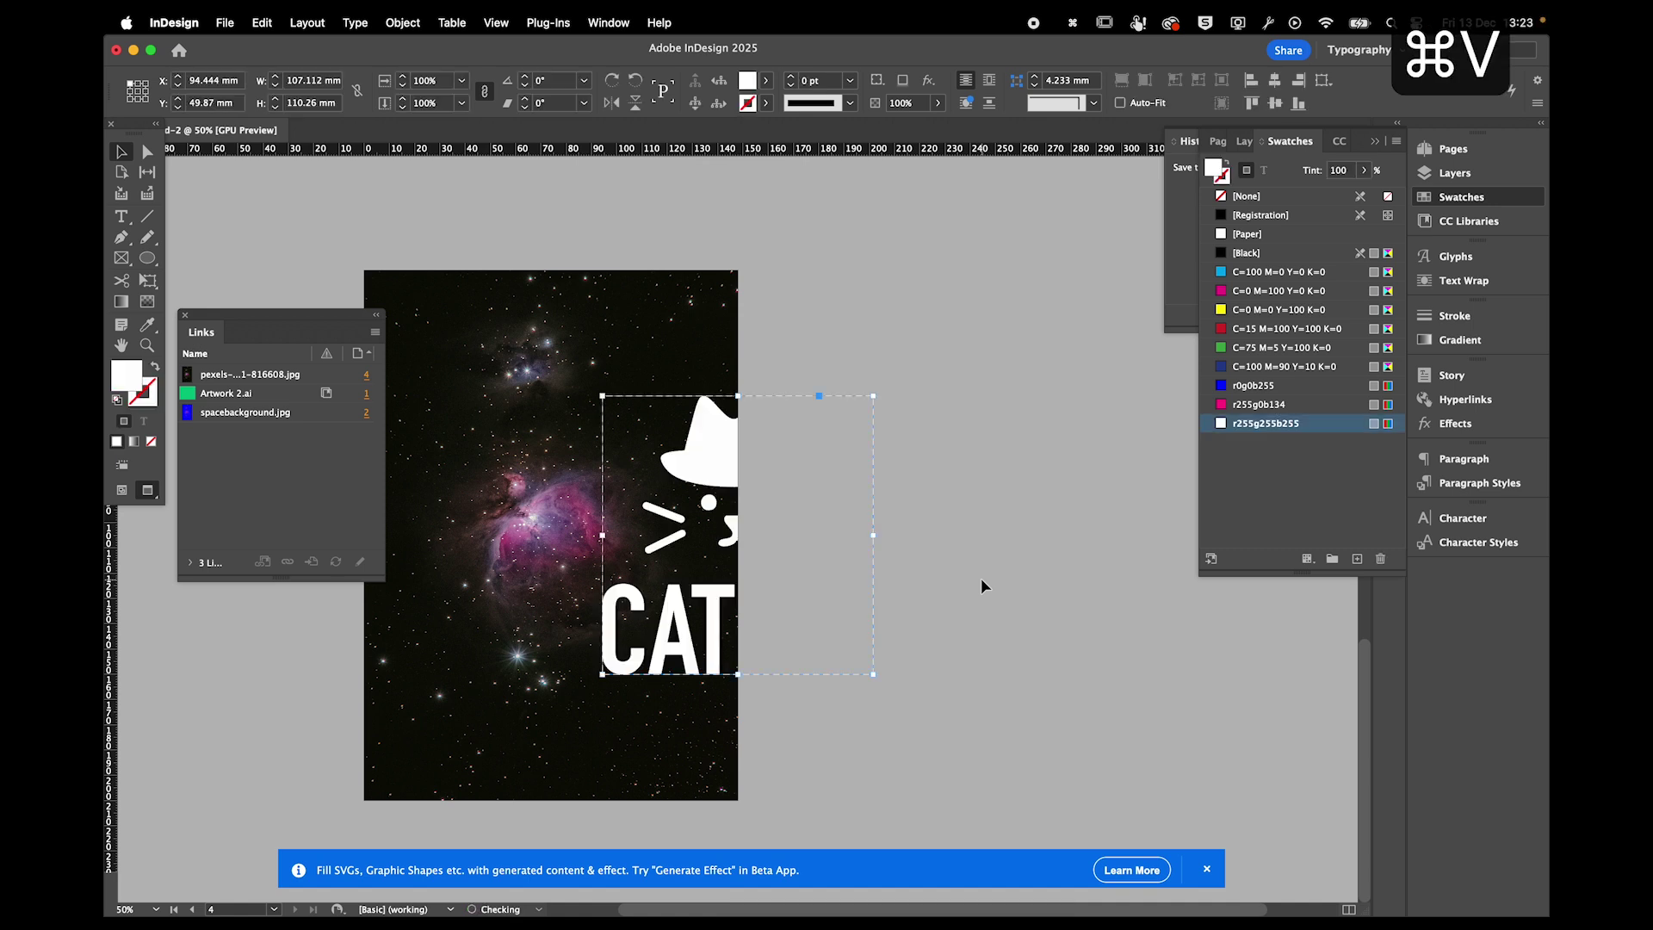
{"action": "left_click", "coordinate": [255, 23]}
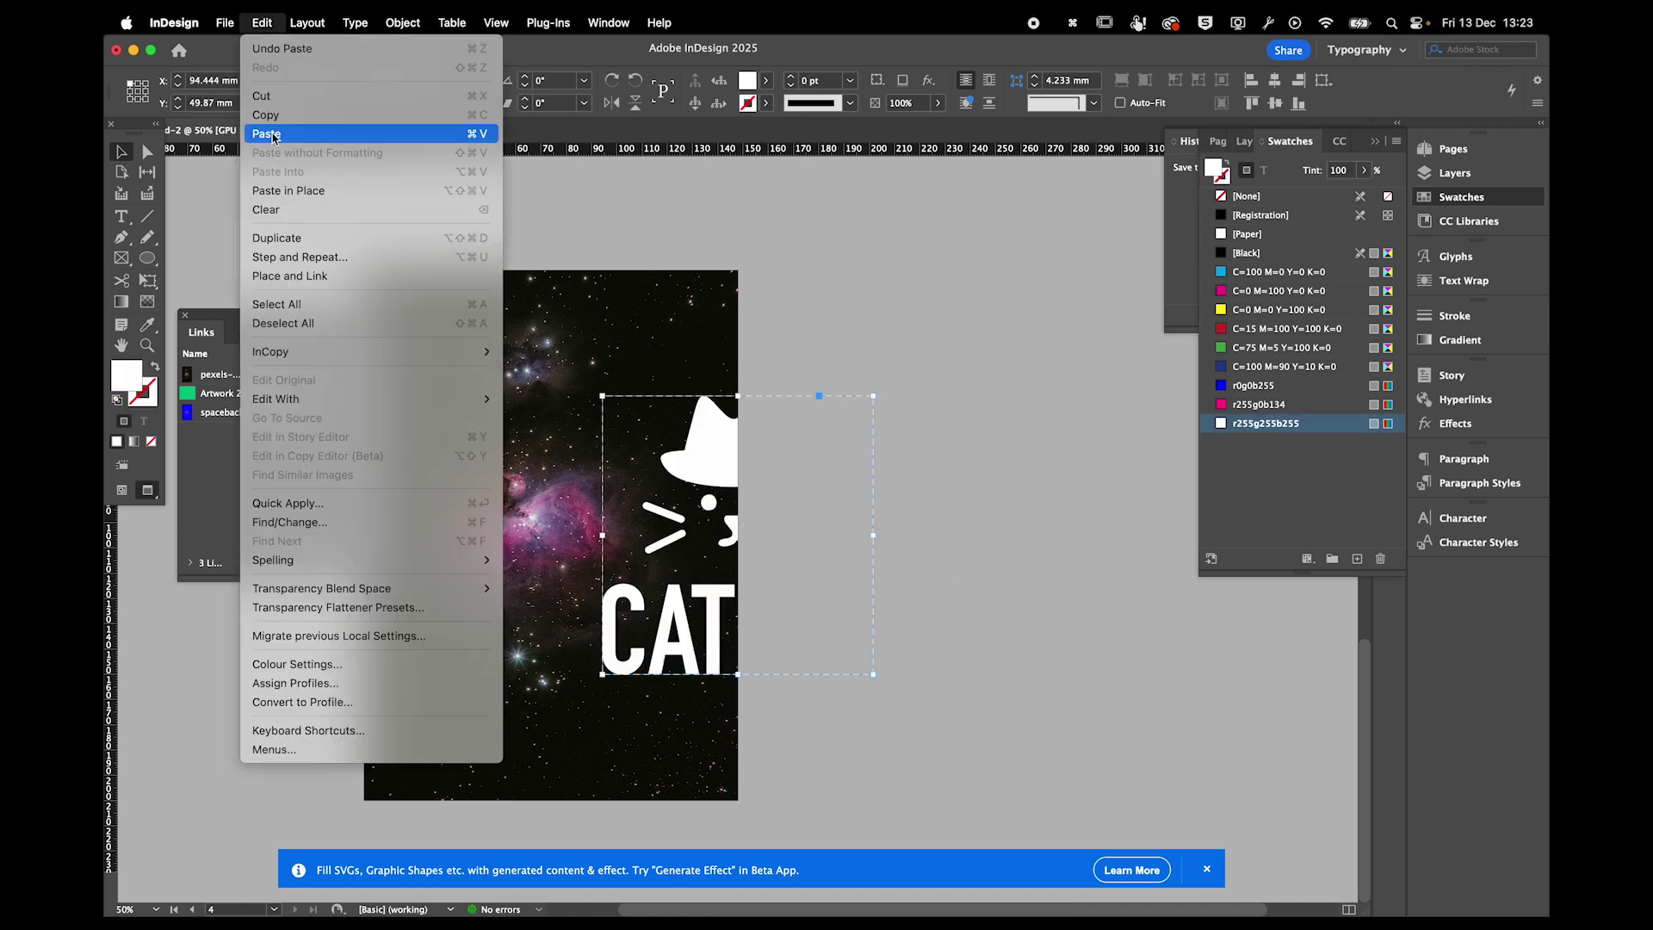
{"action": "left_click", "coordinate": [714, 425]}
Centre the white logo horizontally on the page, scale it to about 79 by 81 mm and raise it to Y 60.1 mm.
{"action": "mouse_move", "coordinate": [715, 428]}
{"action": "left_mouse_down"}
{"action": "mouse_move", "coordinate": [508, 443]}
{"action": "mouse_move", "coordinate": [524, 438]}
{"action": "left_mouse_up"}
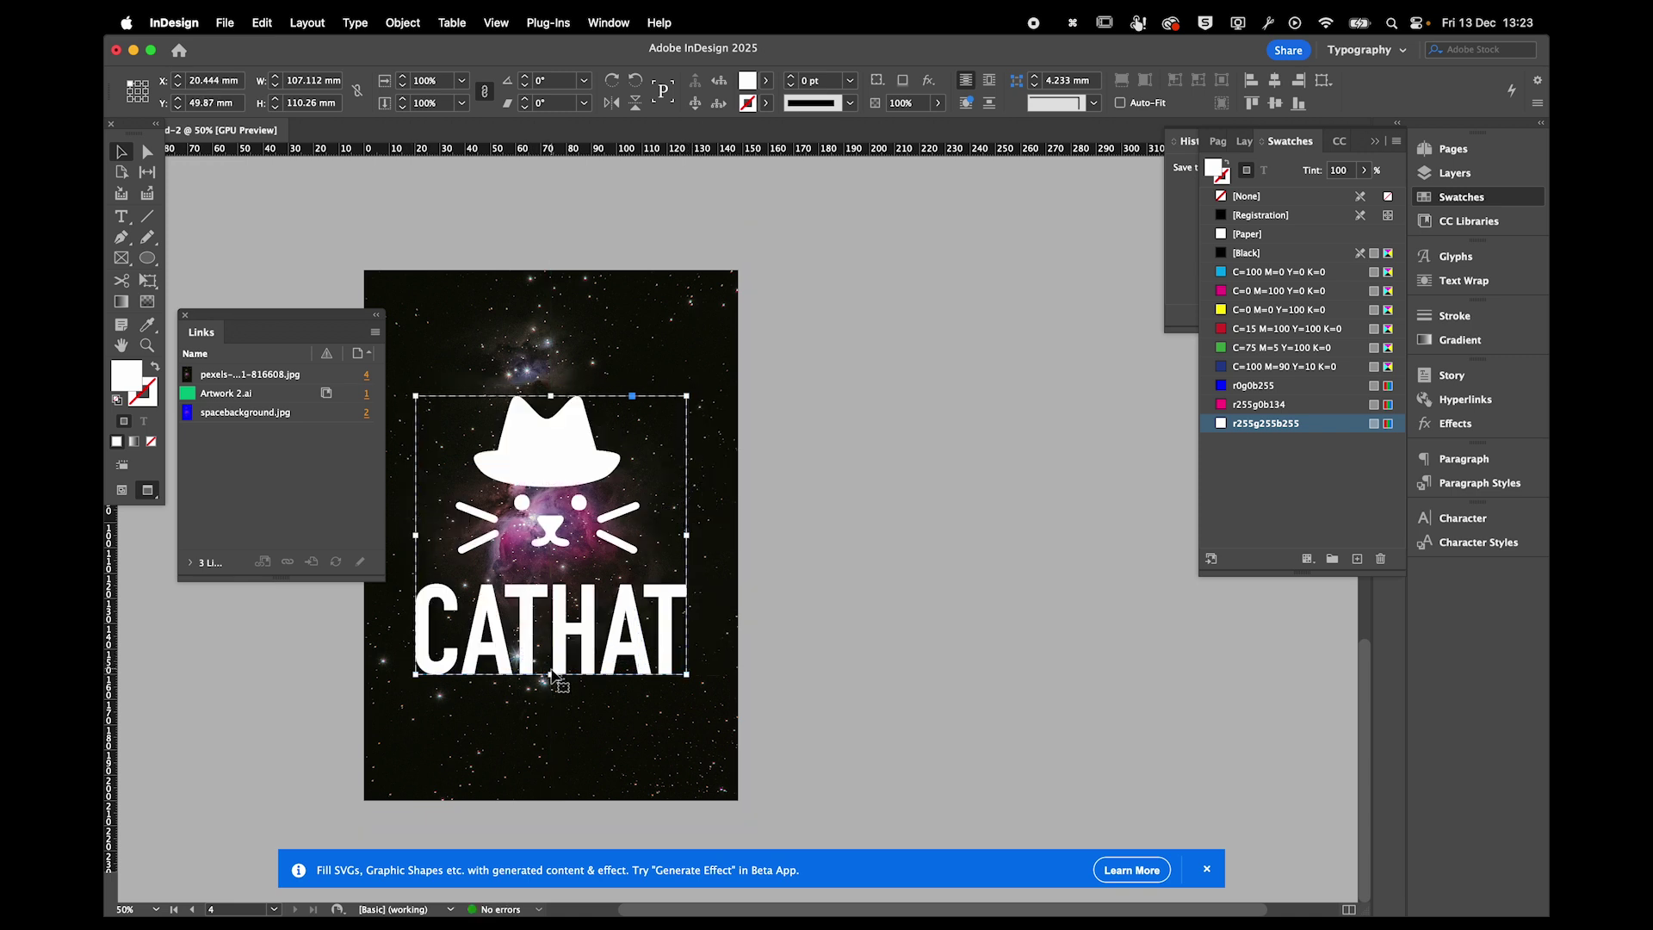
{"action": "left_click_drag", "start_coordinate": [551, 673], "coordinate": [545, 641]}
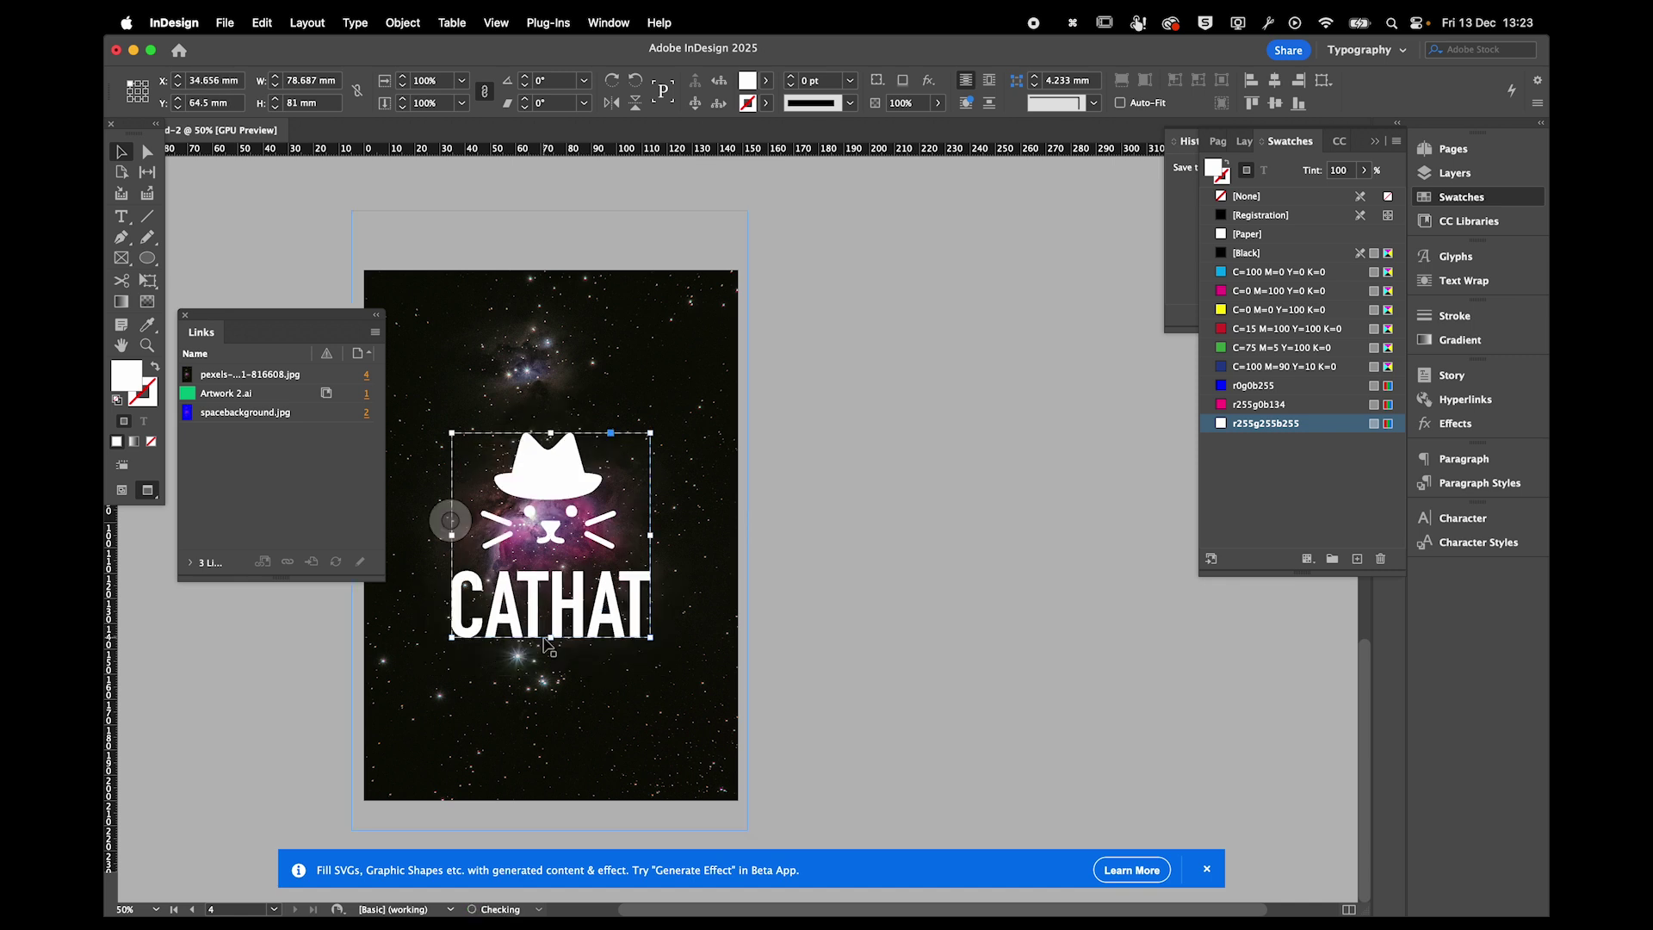
{"action": "left_click", "coordinate": [292, 668]}
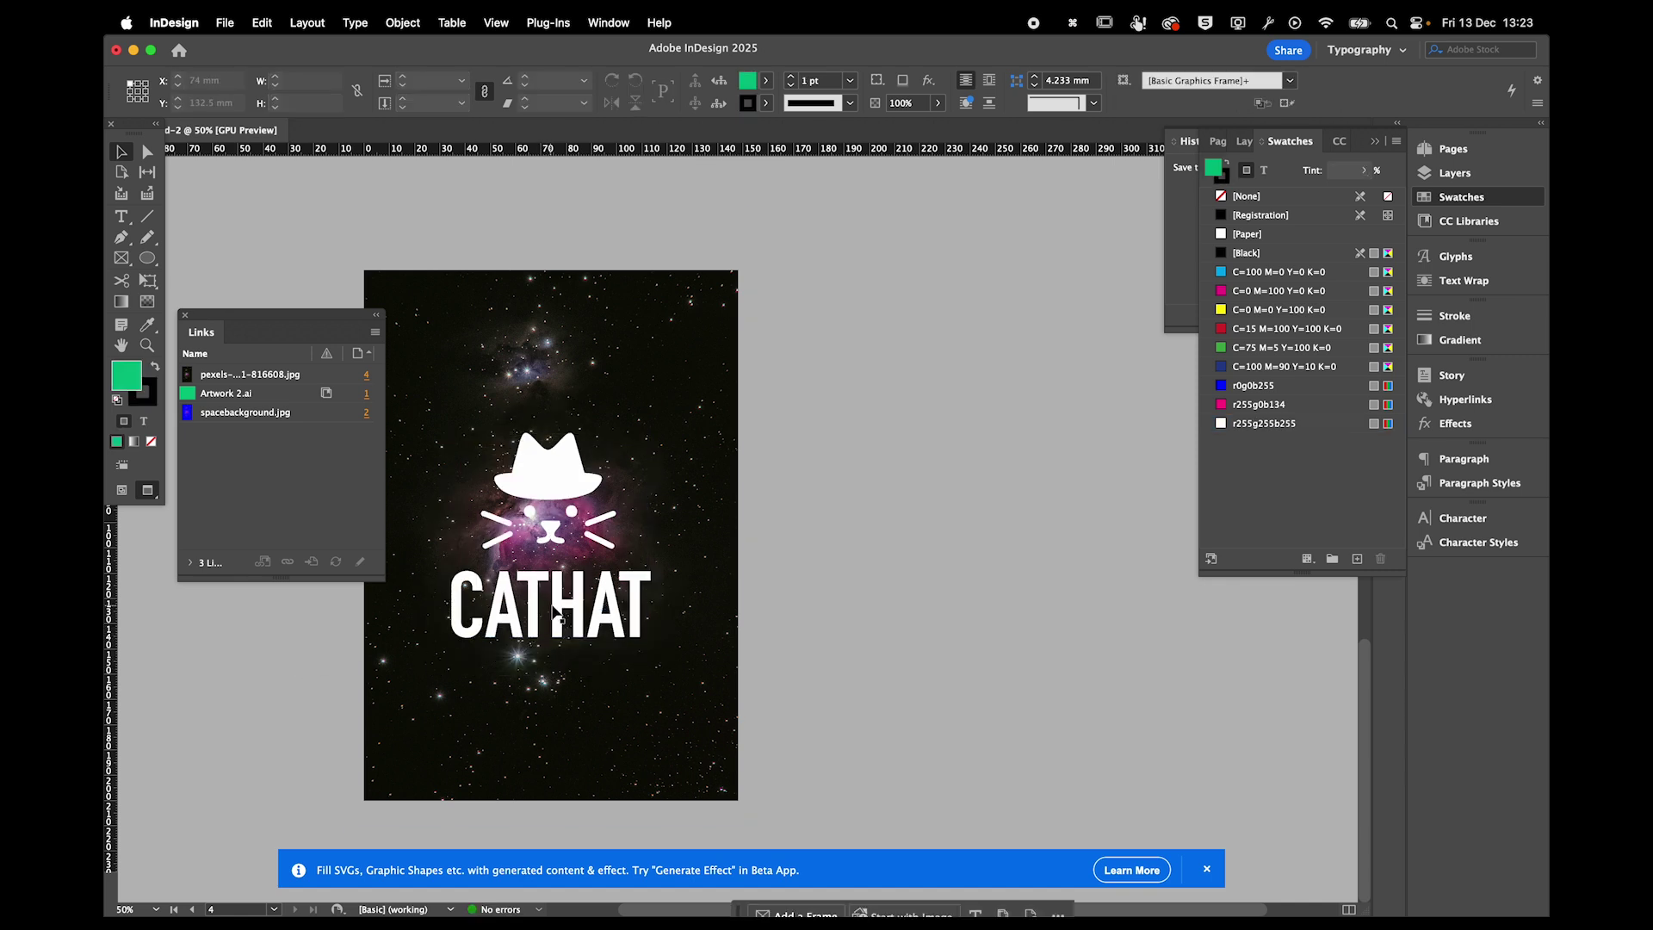
{"action": "left_click_drag", "start_coordinate": [564, 613], "coordinate": [565, 602]}
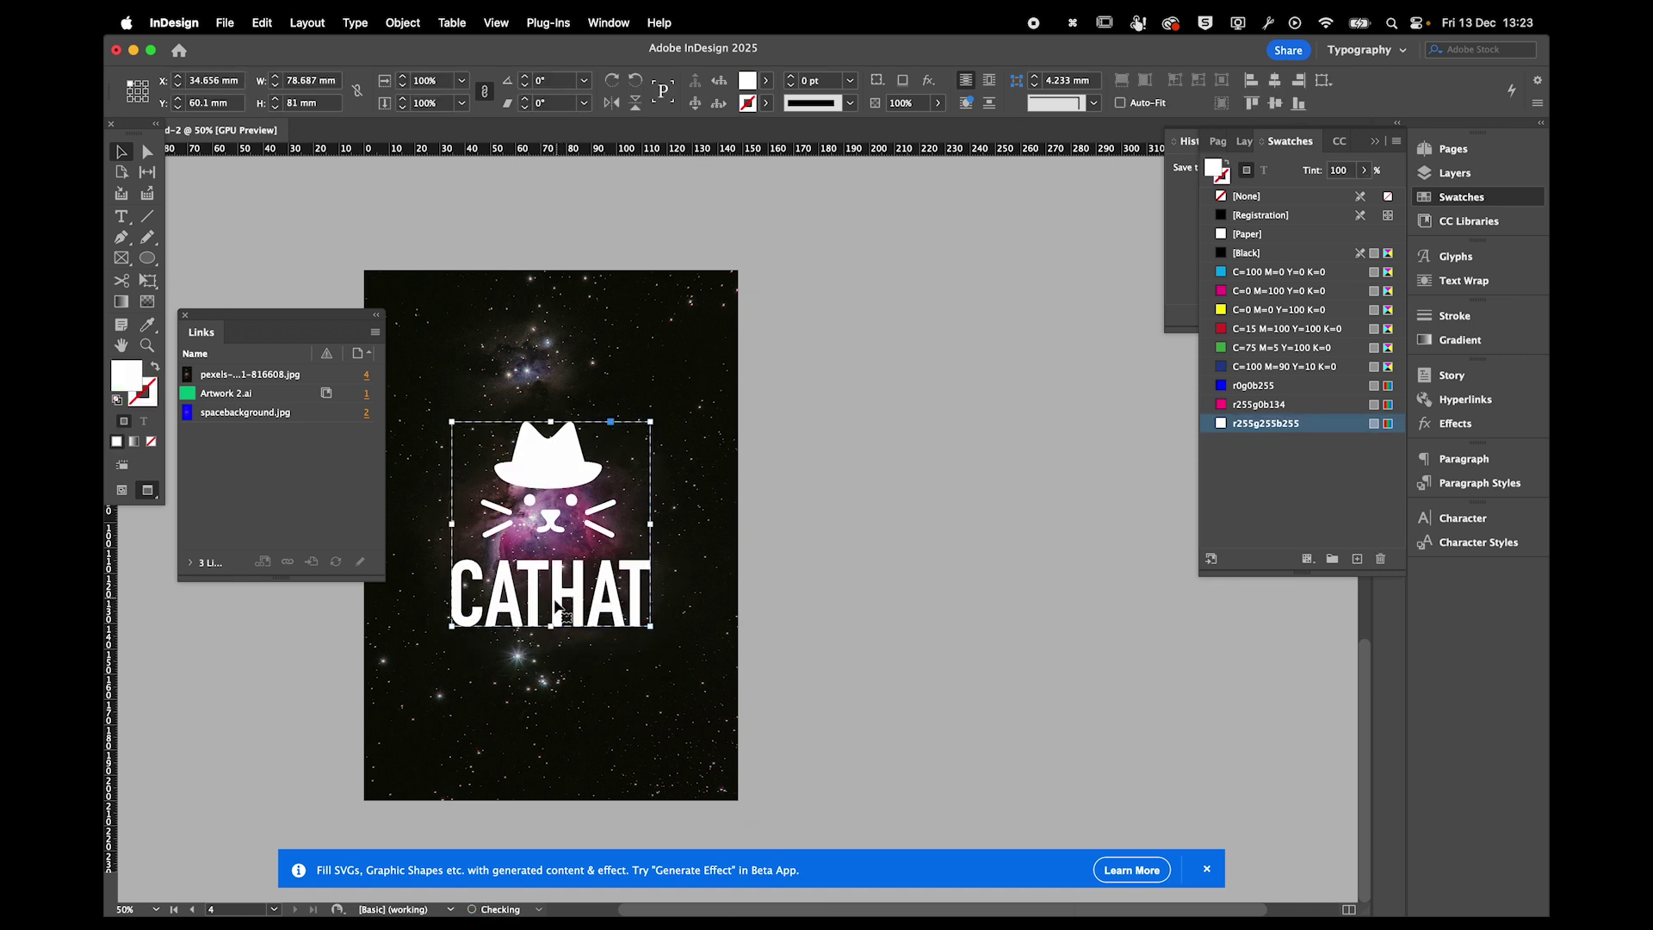
With the guides shown, nudge the white logo down to Y 60.35 mm and enlarge it proportionally until its base reaches the guide below.
{"action": "left_click", "coordinate": [245, 665]}
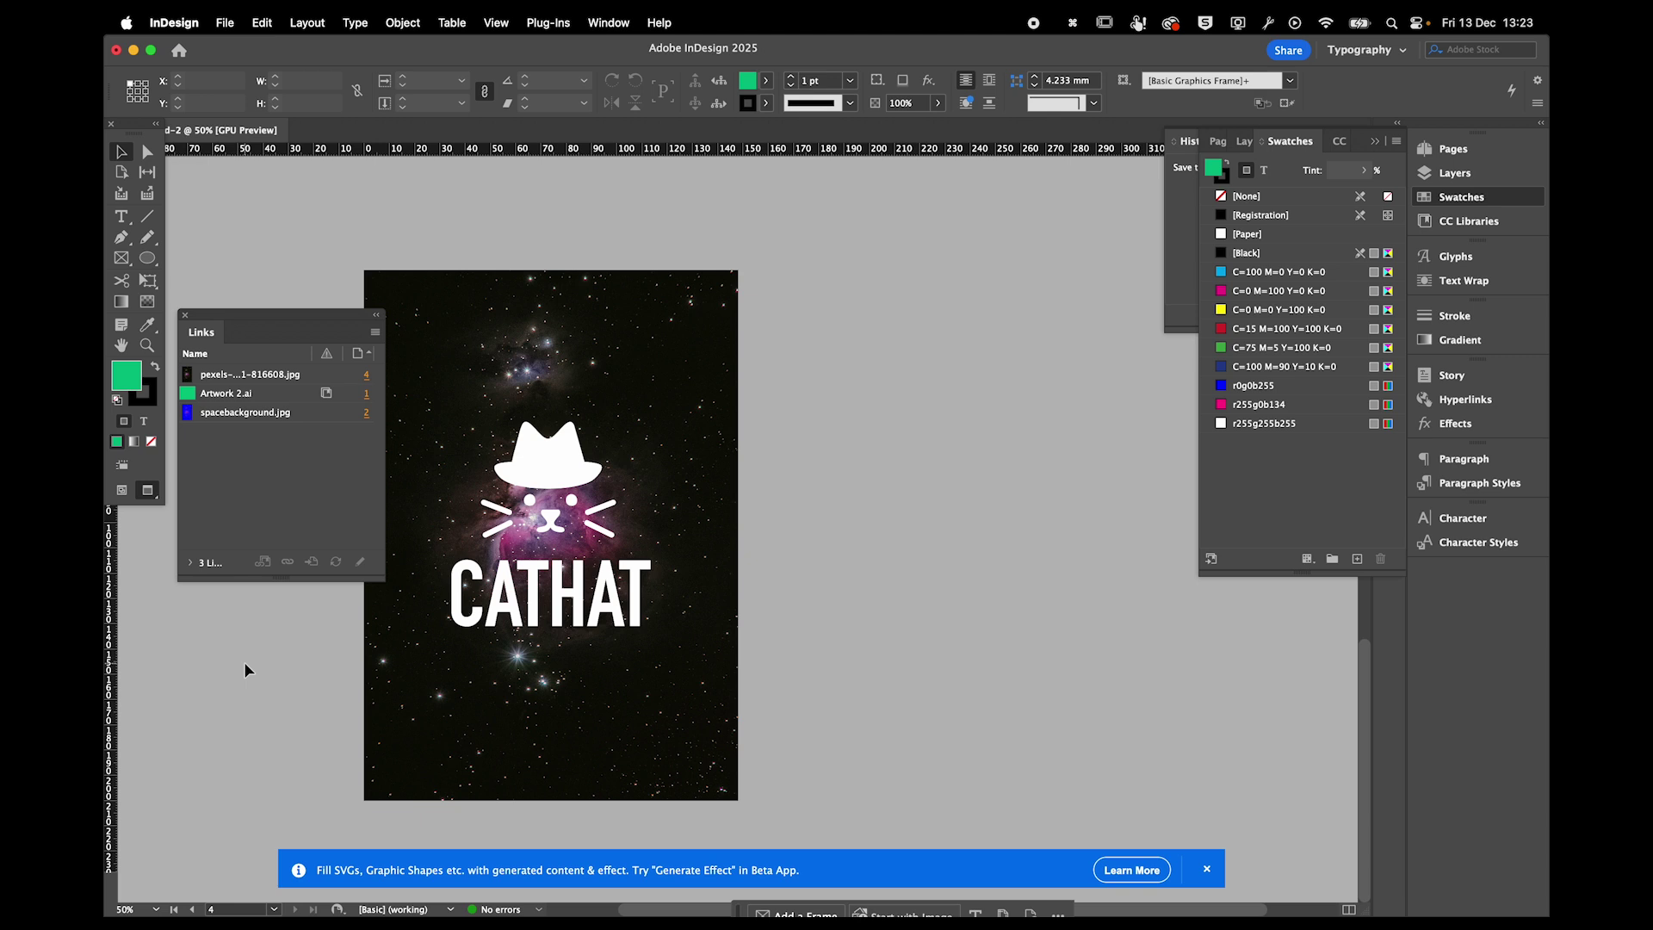
{"action": "key", "text": "w"}
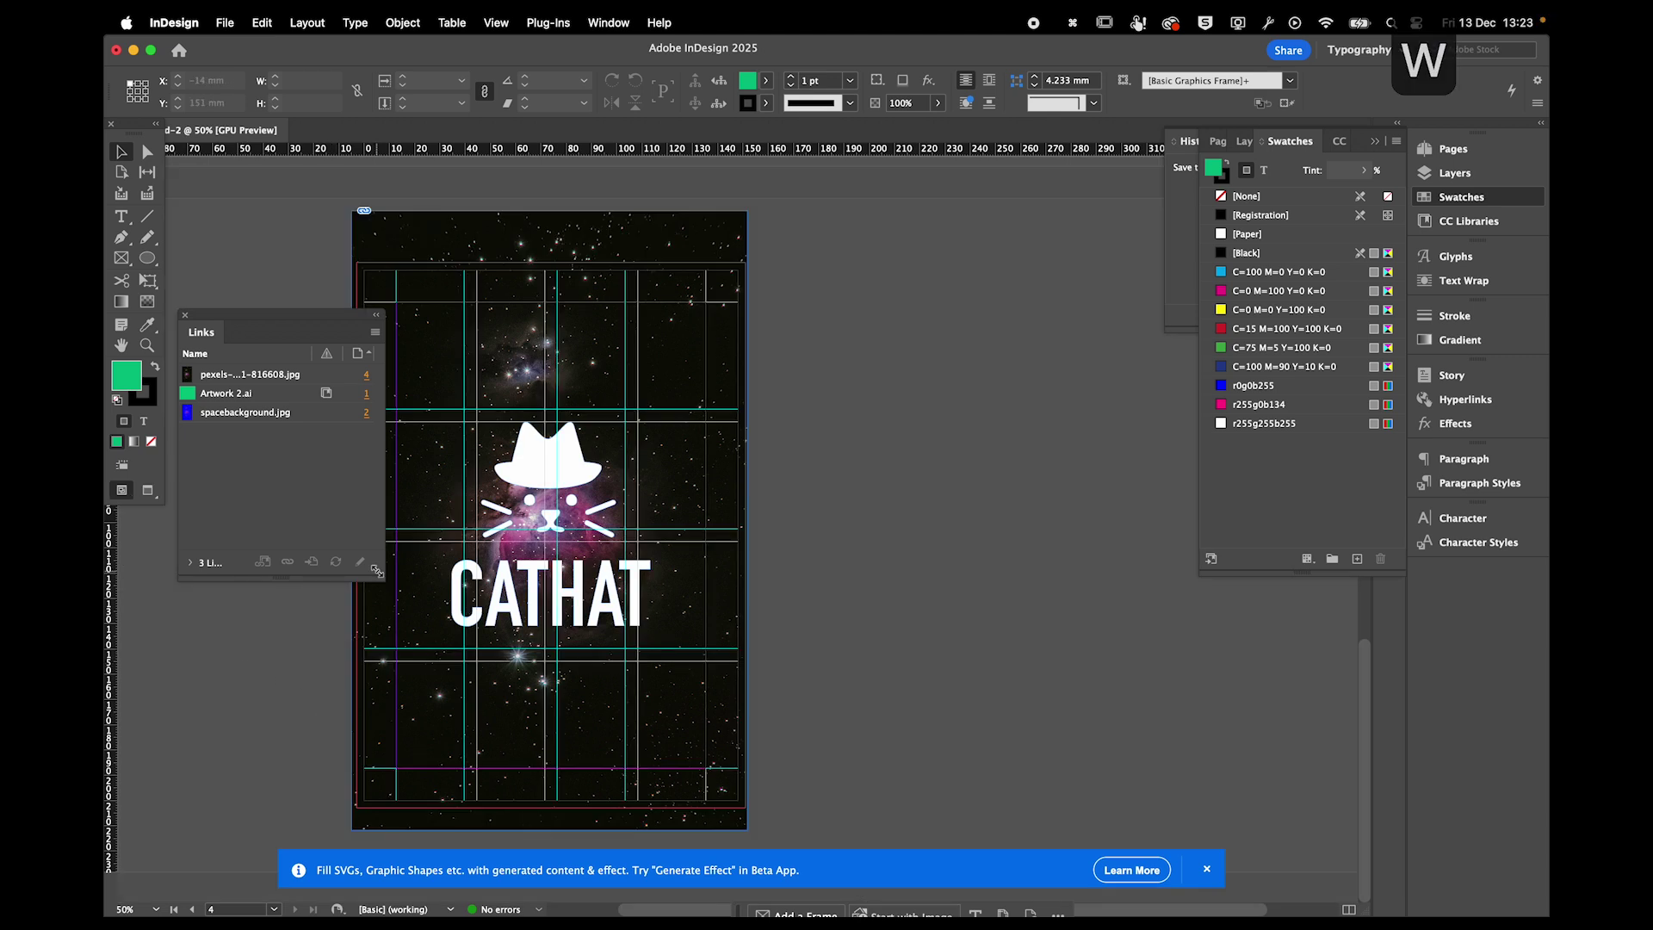
{"action": "left_click", "coordinate": [499, 621]}
{"action": "key", "text": "Down"}
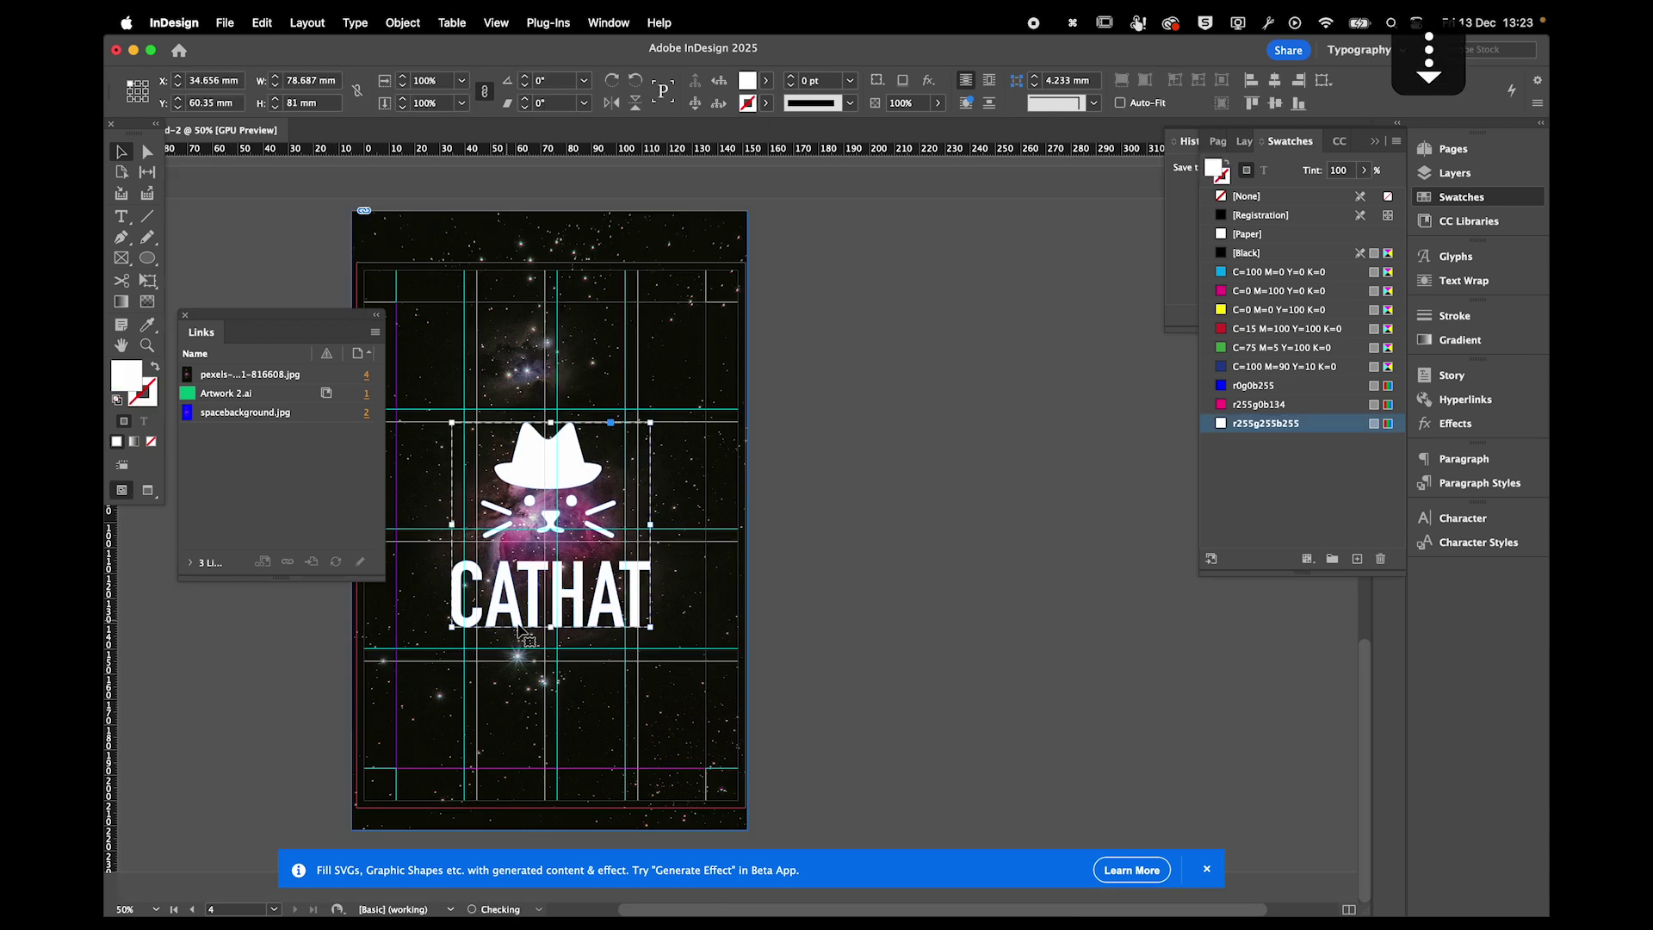
{"action": "left_click_drag", "start_coordinate": [551, 626], "coordinate": [551, 646]}
{"action": "left_click", "coordinate": [295, 668]}
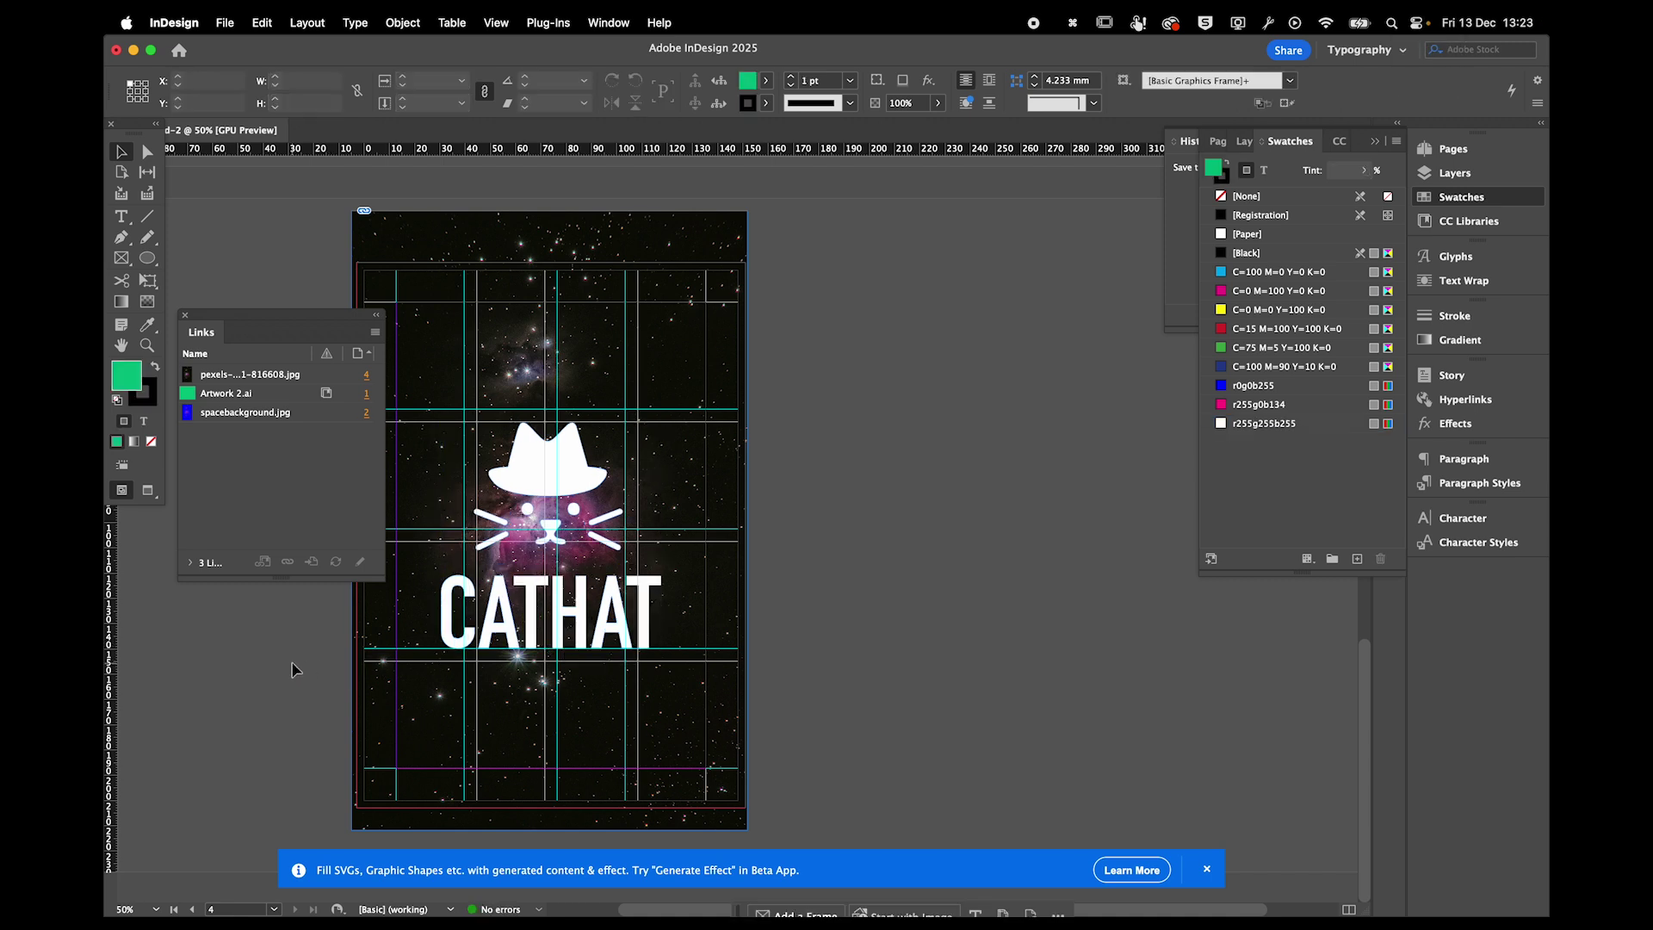
Add a text frame about 122.6 by 28 mm below the logo, between the side margins, reading "Look SHARP LIKE YOUR CLAWS".
{"action": "key", "text": "t"}
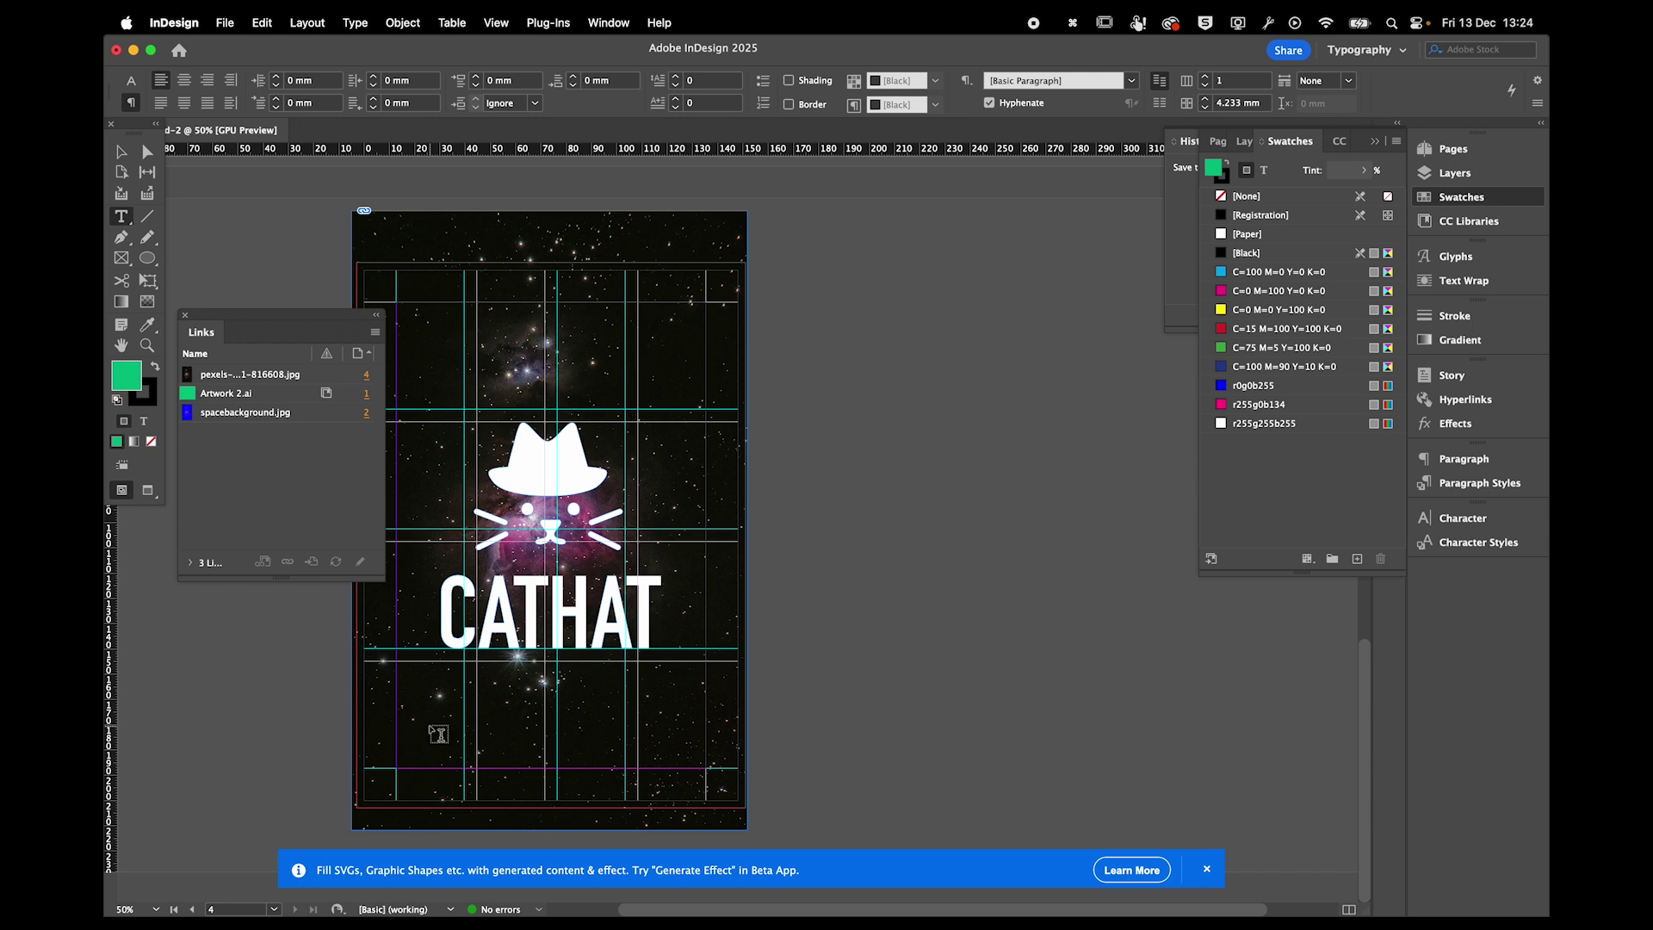
{"action": "left_click_drag", "start_coordinate": [396, 686], "coordinate": [707, 754]}
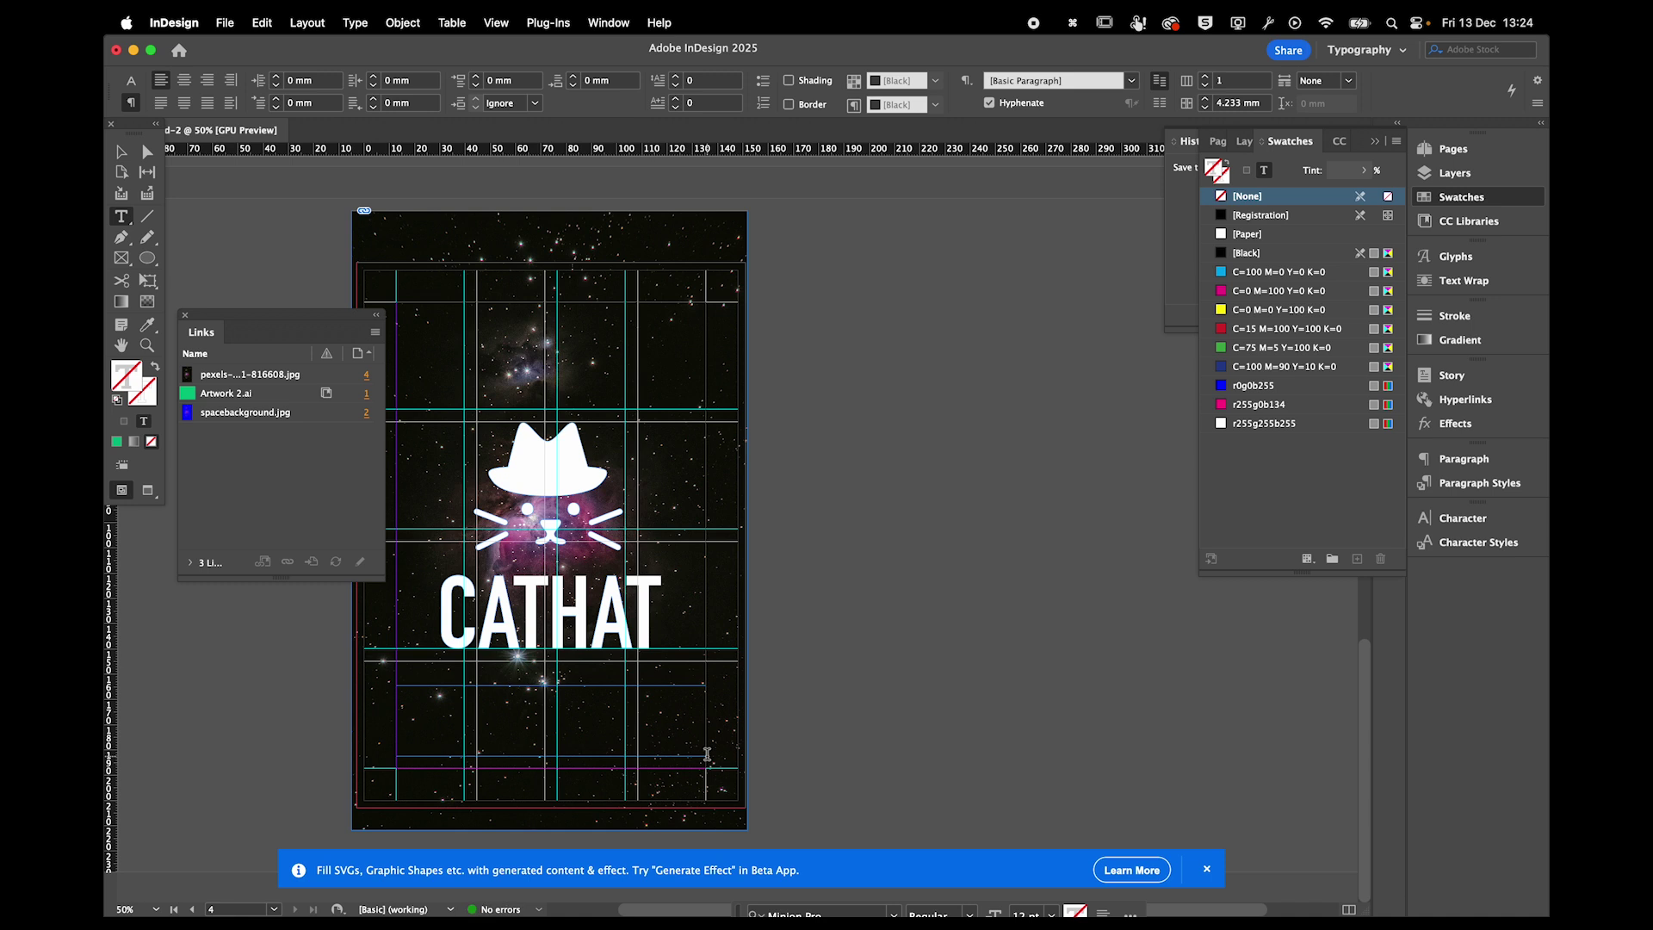
{"action": "type", "text": "Look A"}
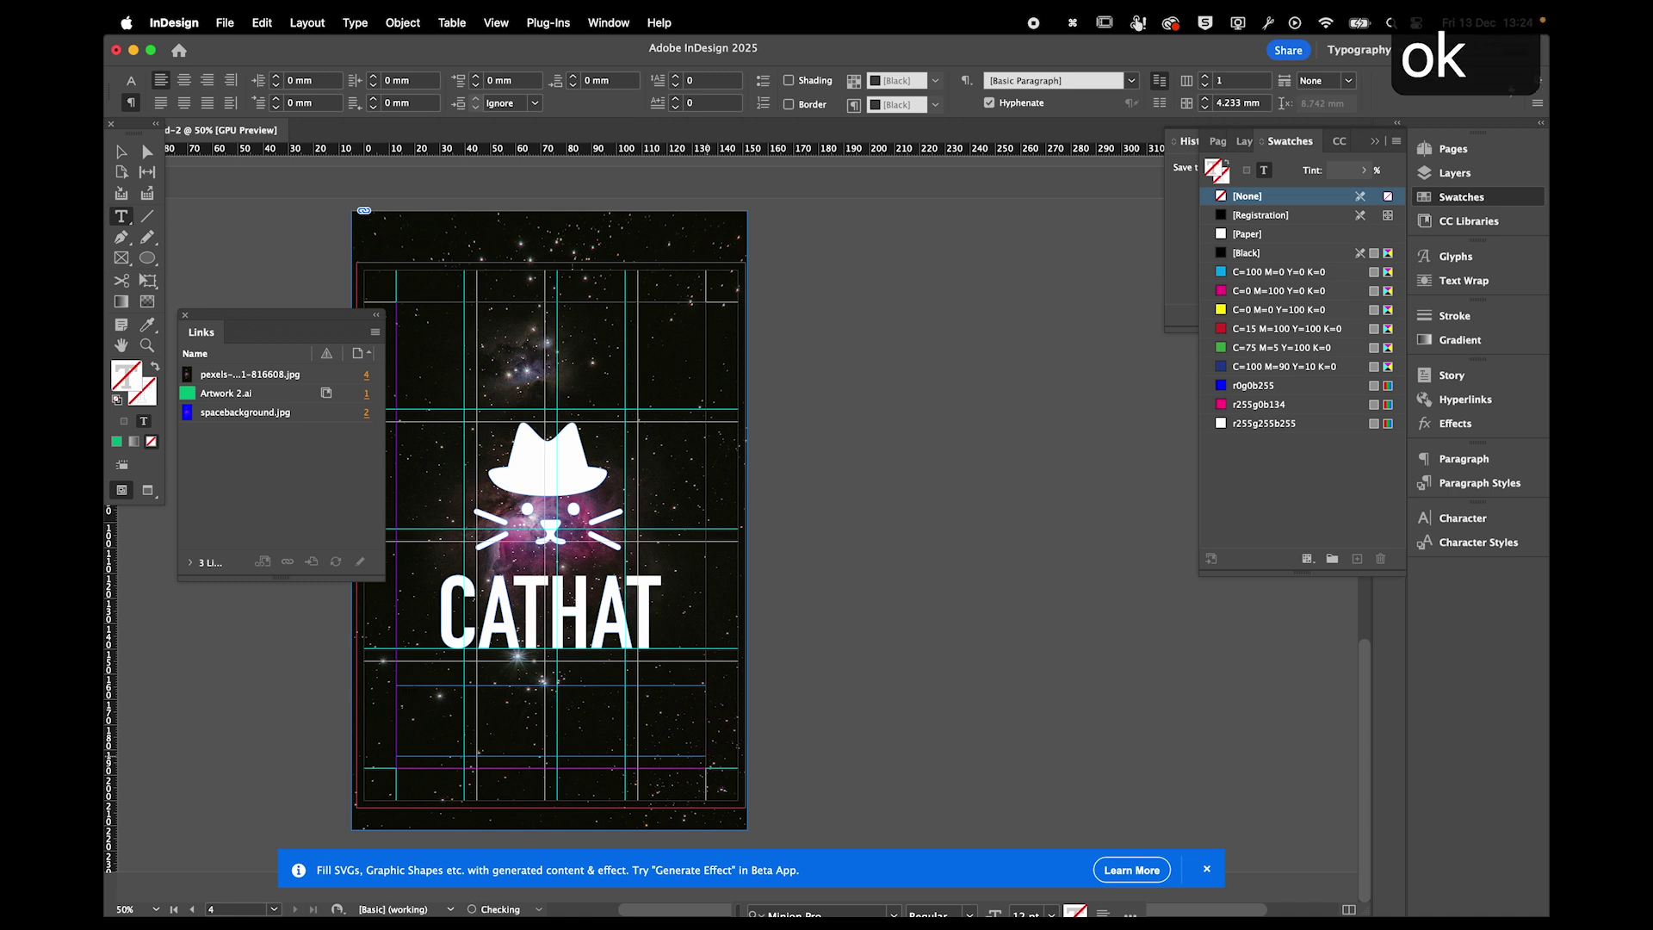
{"action": "type", "text": "RP LIKE NO"}
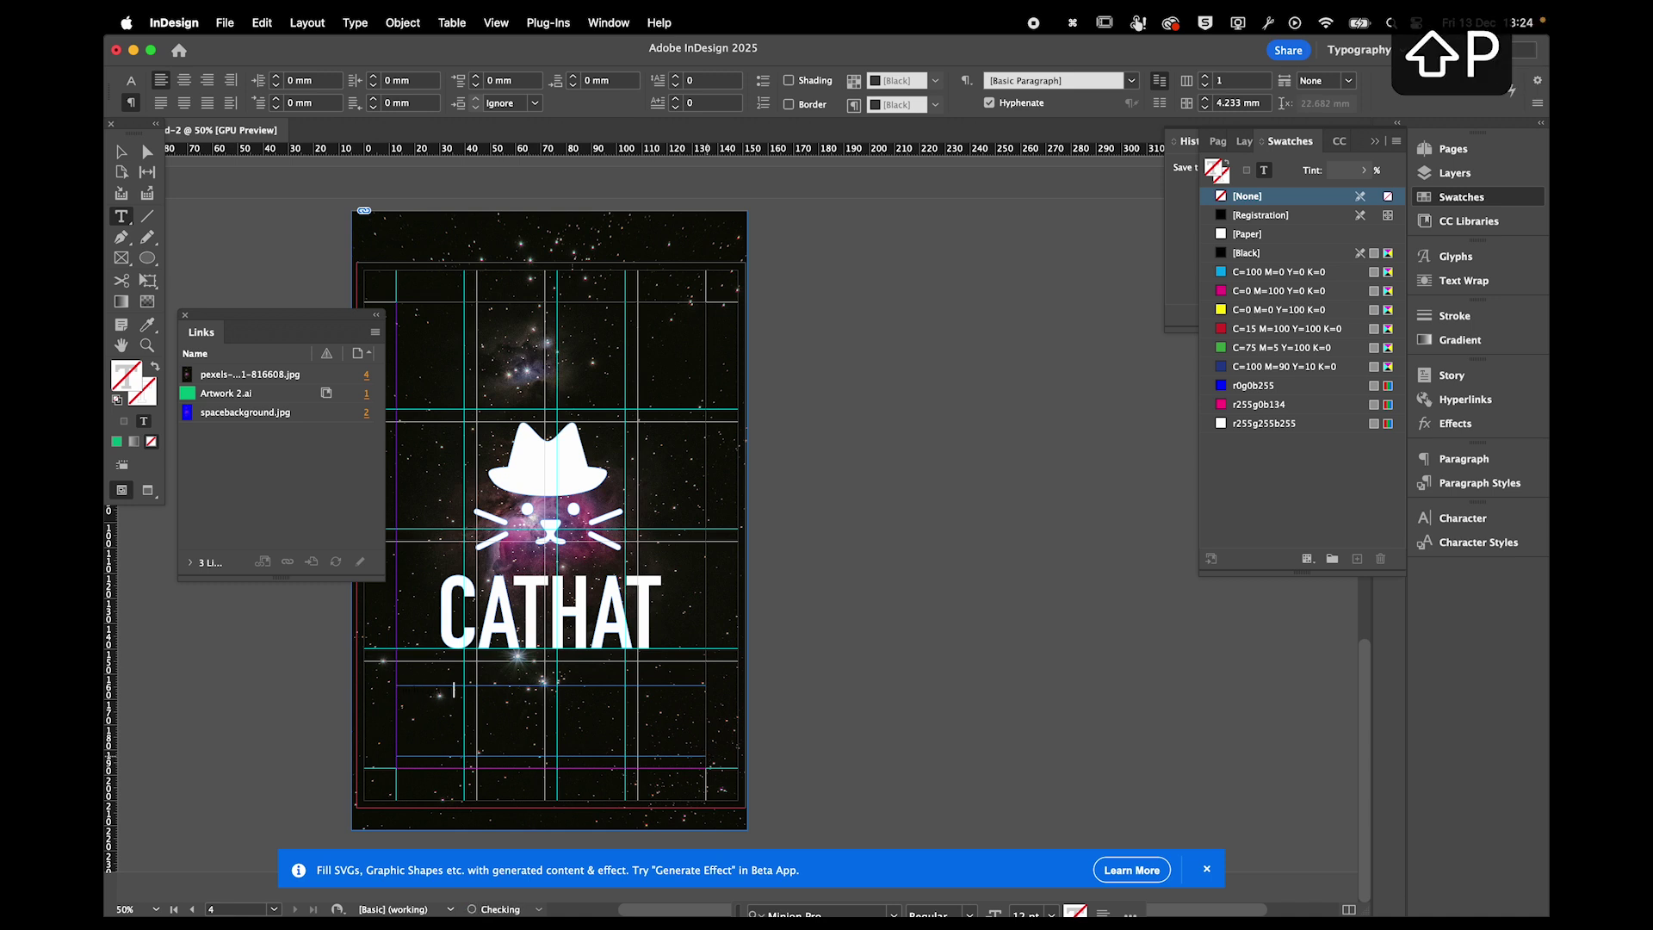
{"action": "type", "text": "UR CLAWS"}
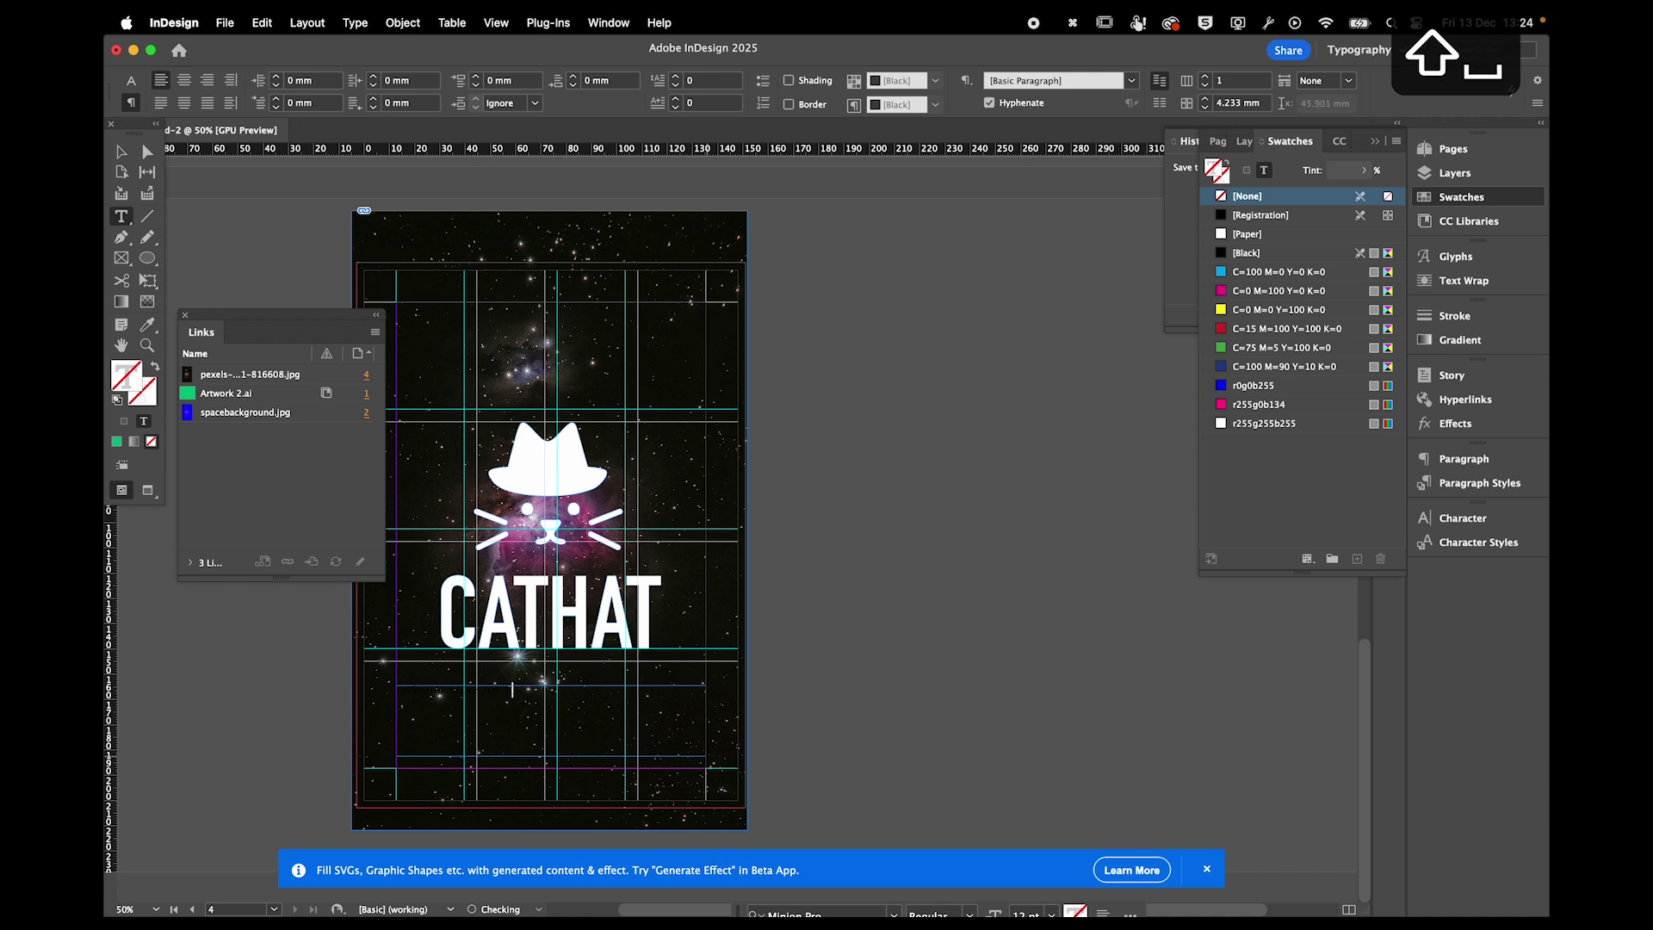
{"action": "key", "text": "Escape"}
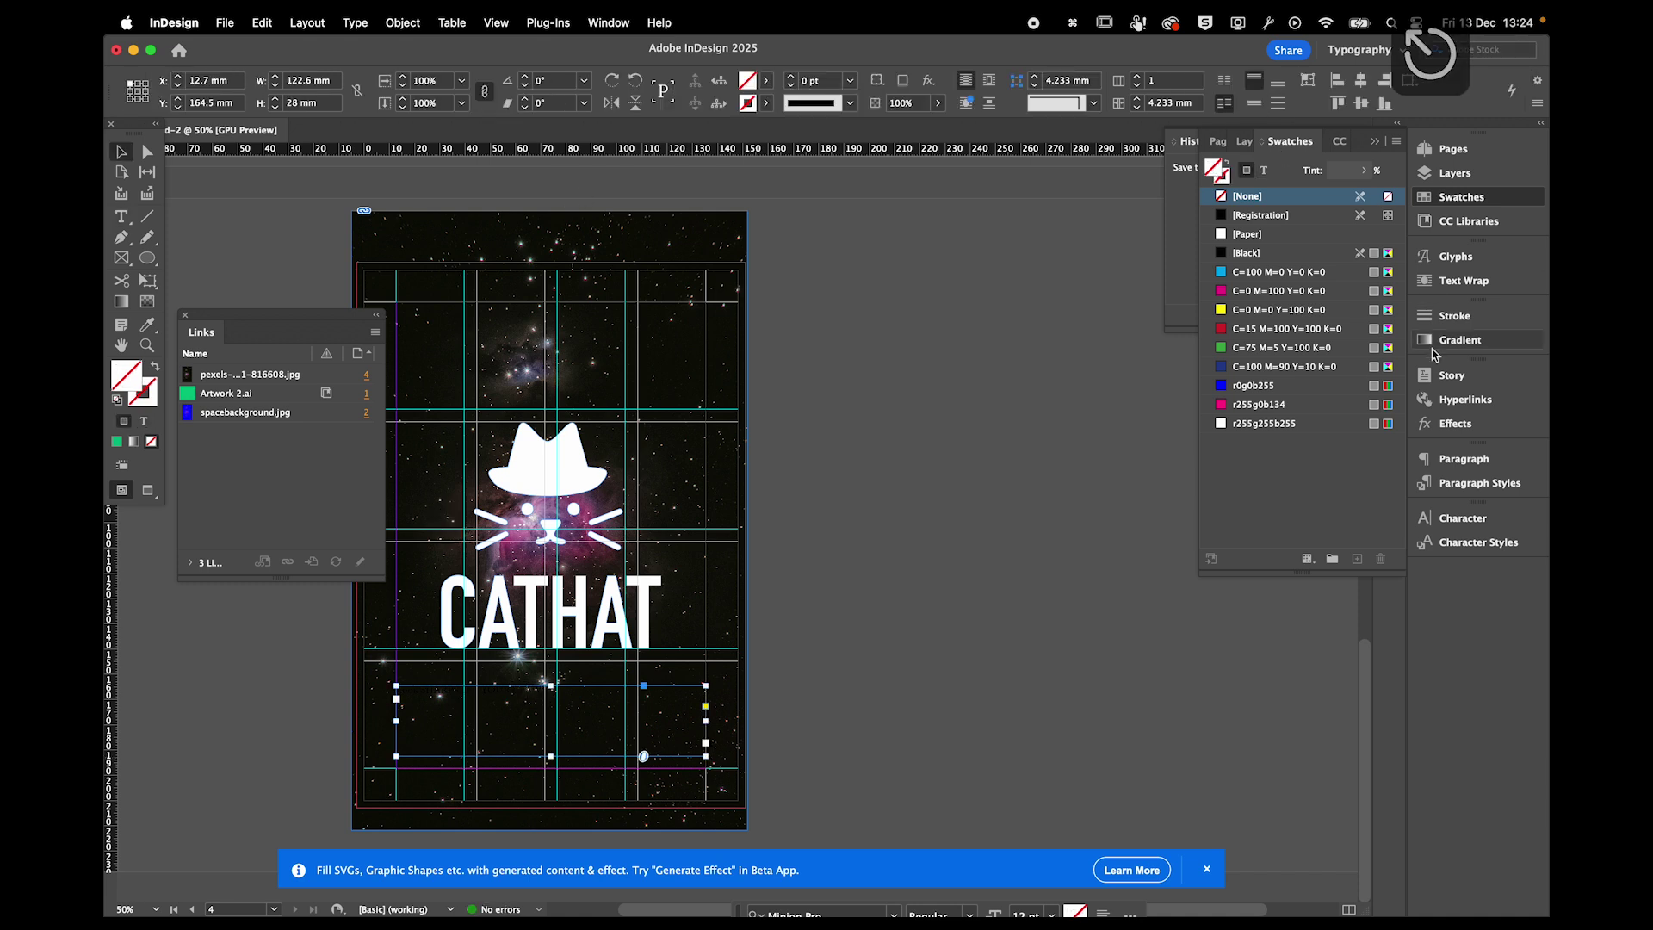
Set the text colour of the tagline below the logo to the Paper swatch.
{"action": "left_click", "coordinate": [1464, 459]}
{"action": "left_click", "coordinate": [1234, 478]}
{"action": "left_click", "coordinate": [1429, 520]}
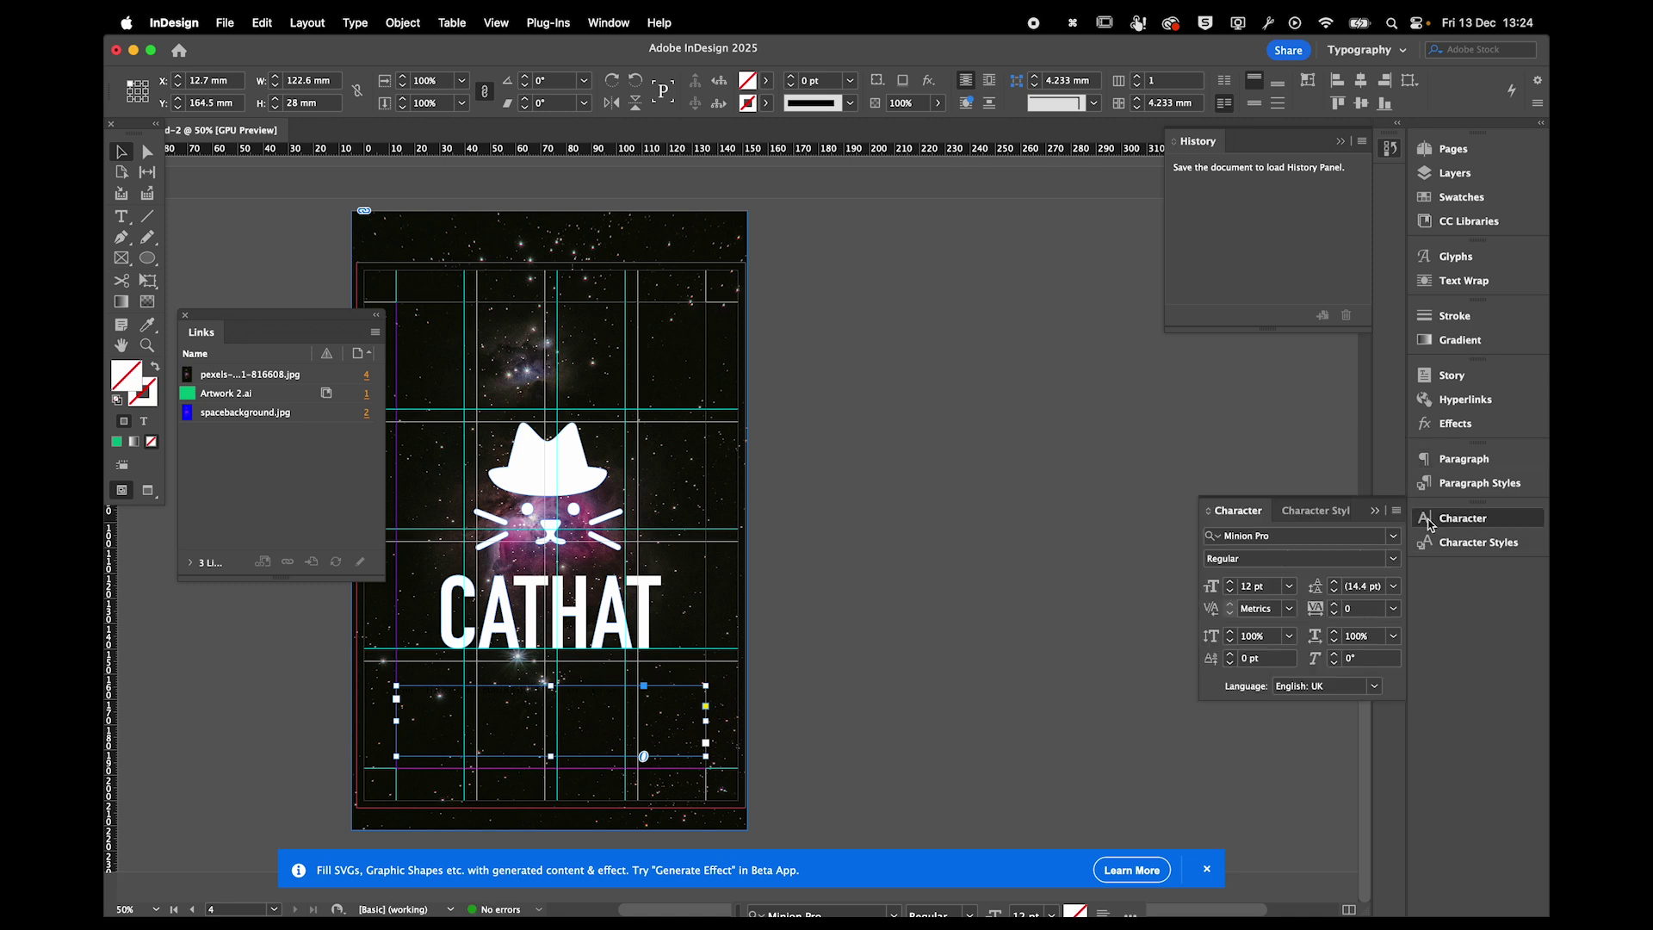
{"action": "left_click", "coordinate": [145, 422]}
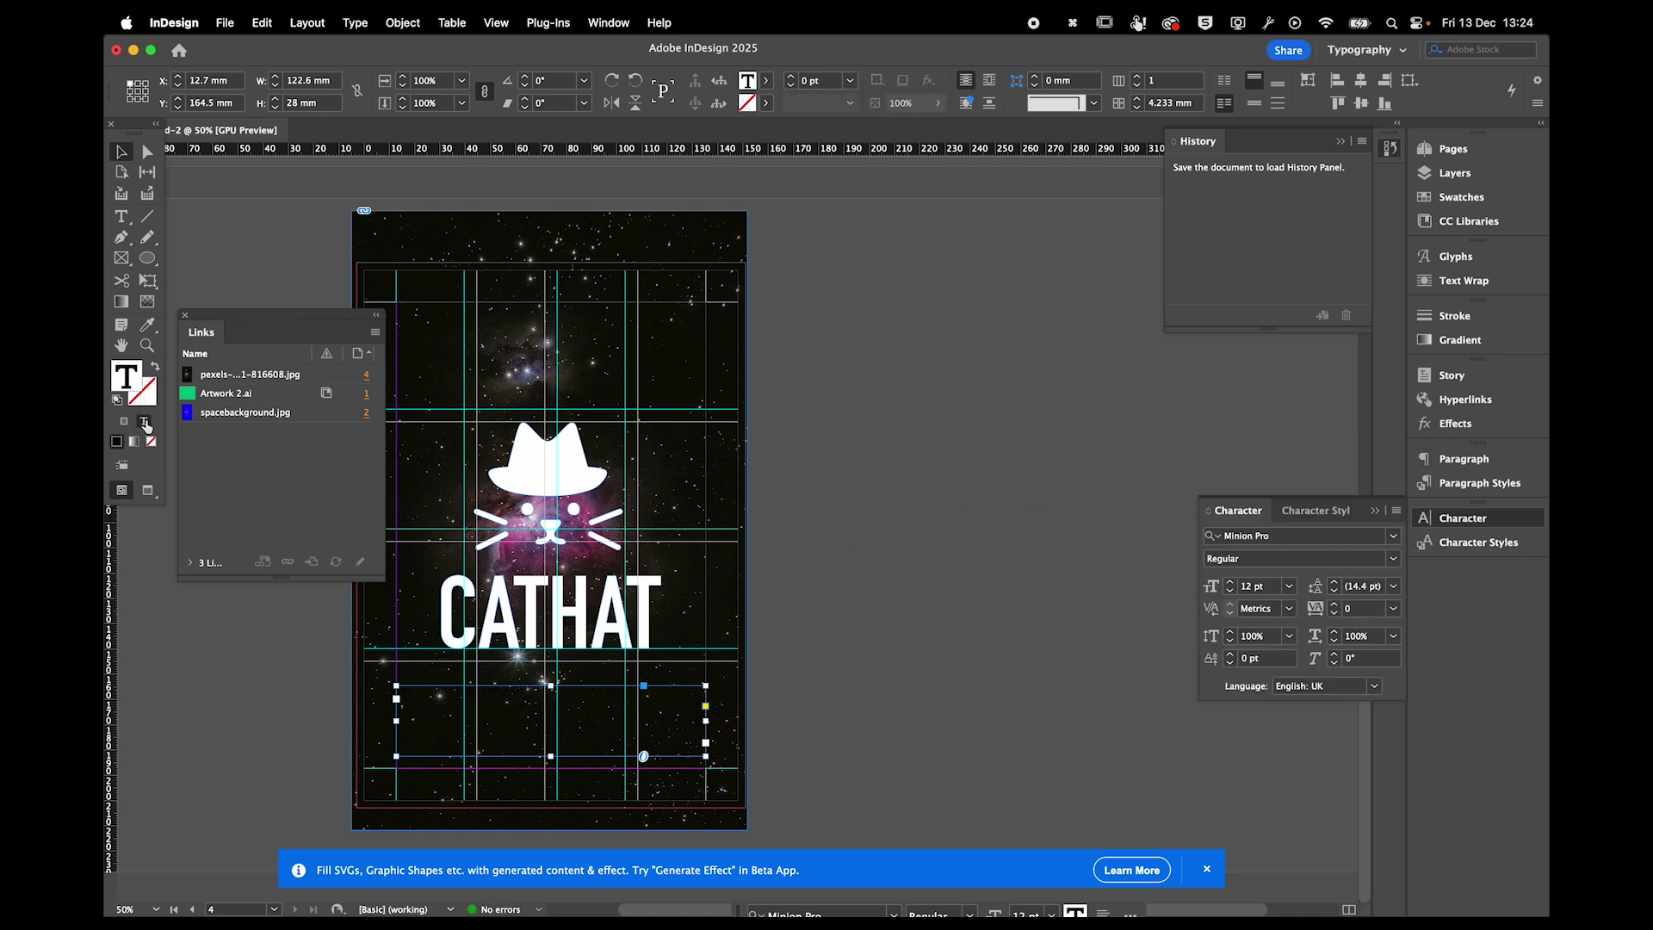
{"action": "left_click", "coordinate": [765, 81]}
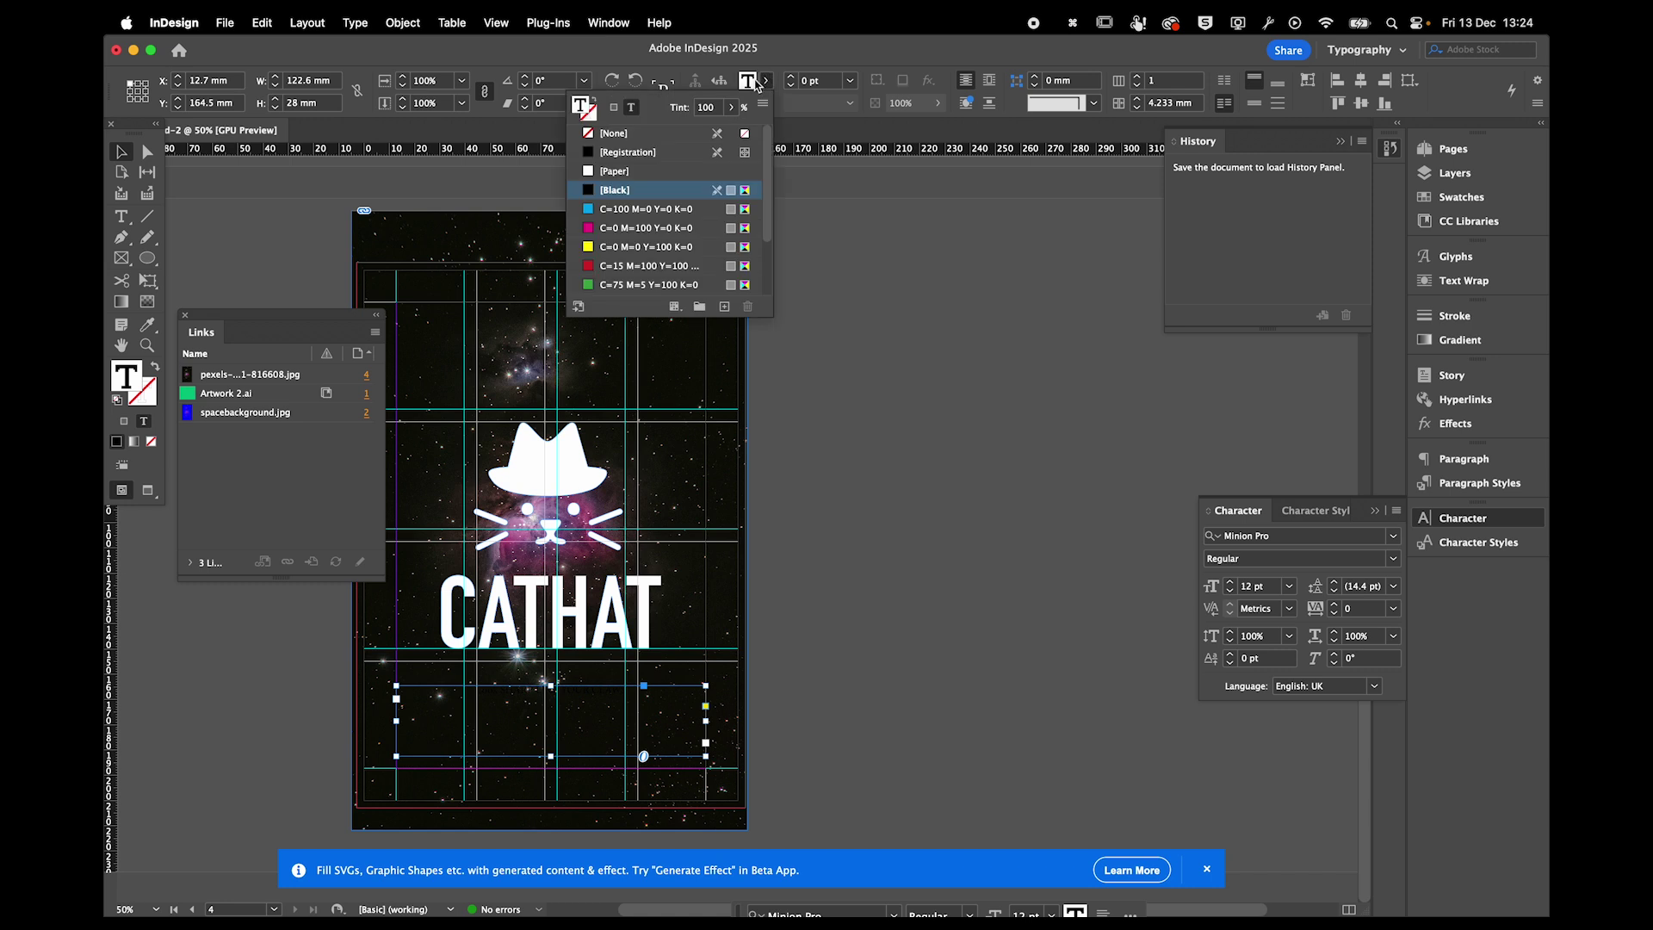
{"action": "left_click", "coordinate": [618, 172]}
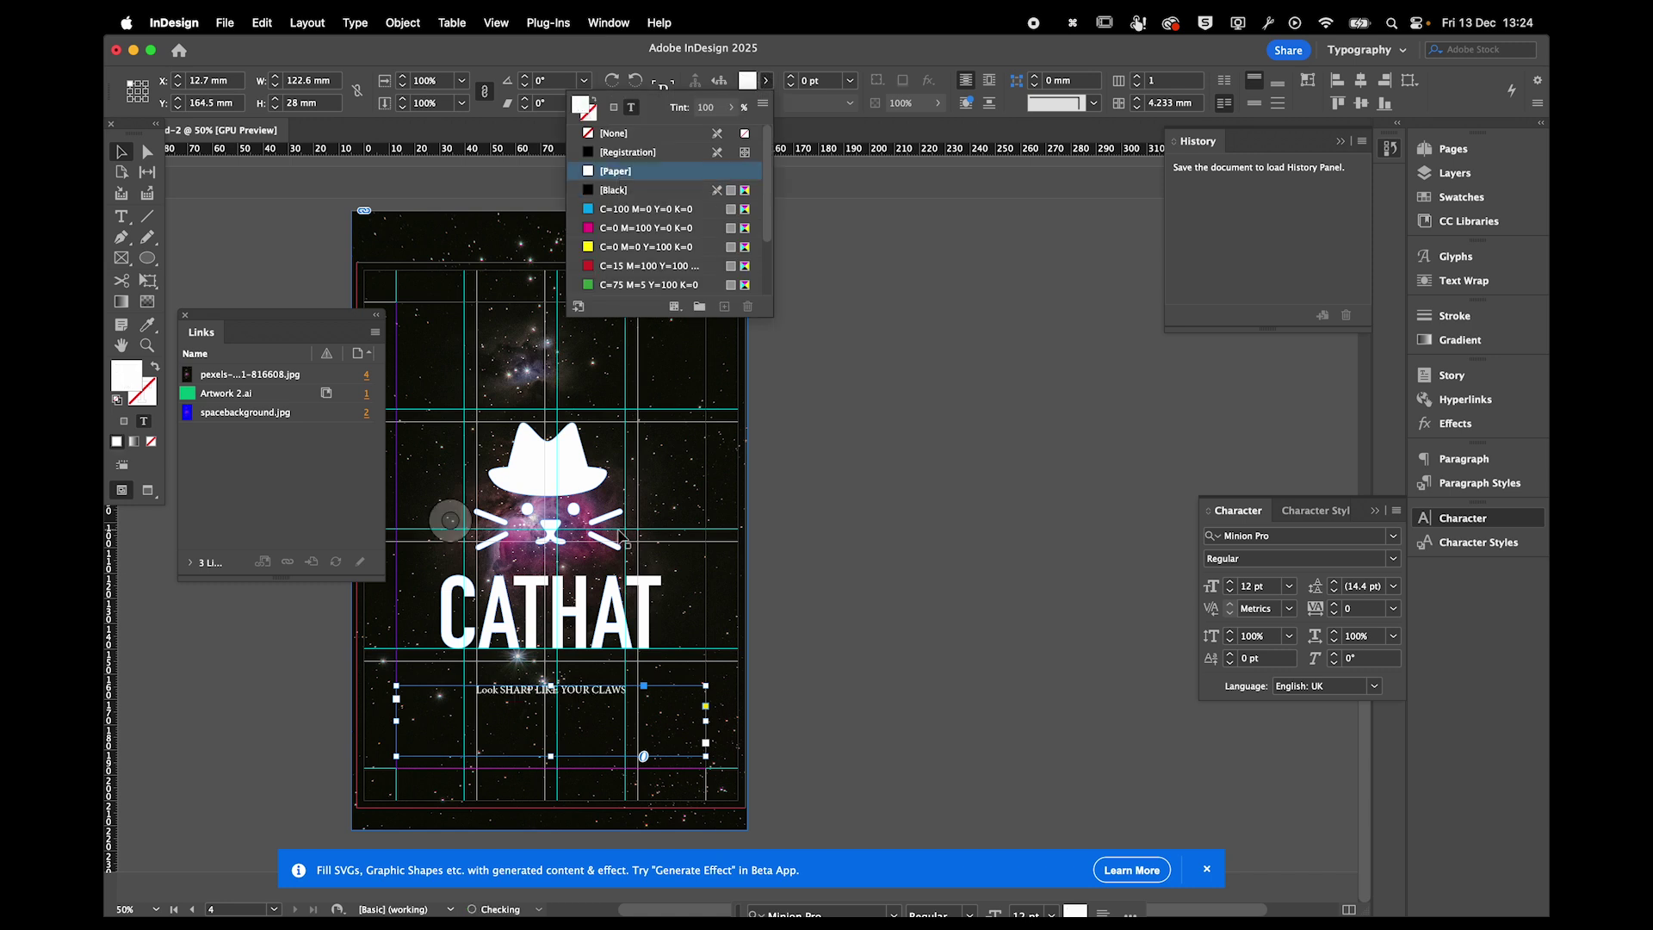
Set the tagline's font to DIN Alternate Bold at 23 pt.
{"action": "left_click", "coordinate": [1247, 537]}
{"action": "type", "text": "Din"}
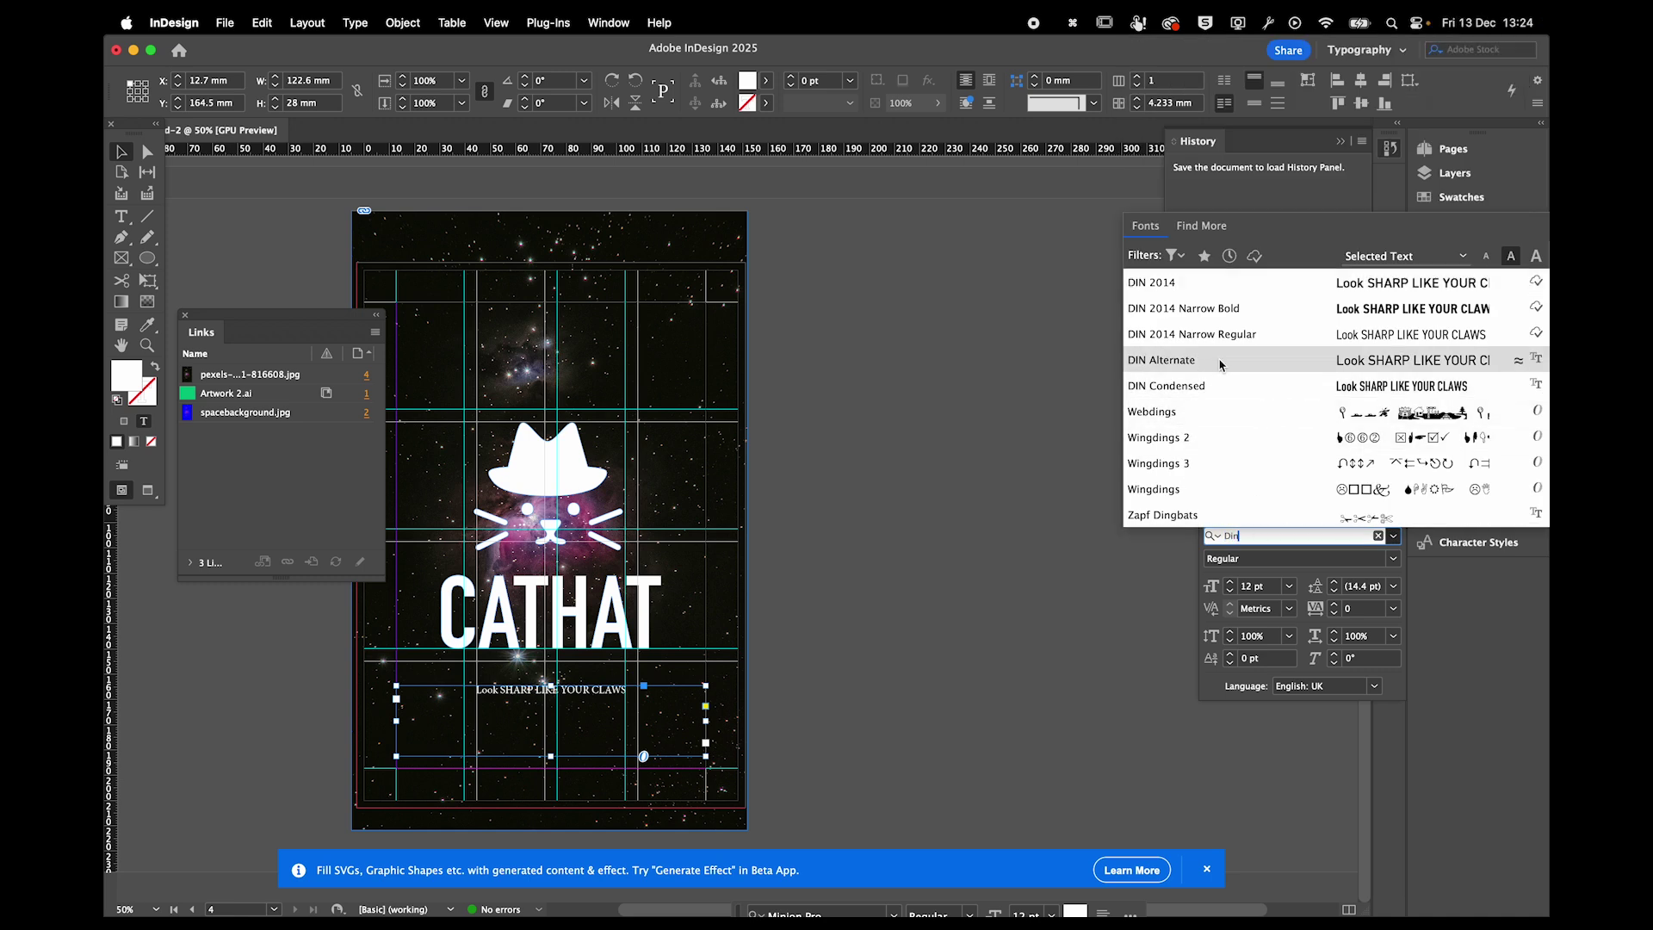
{"action": "left_click", "coordinate": [1220, 365]}
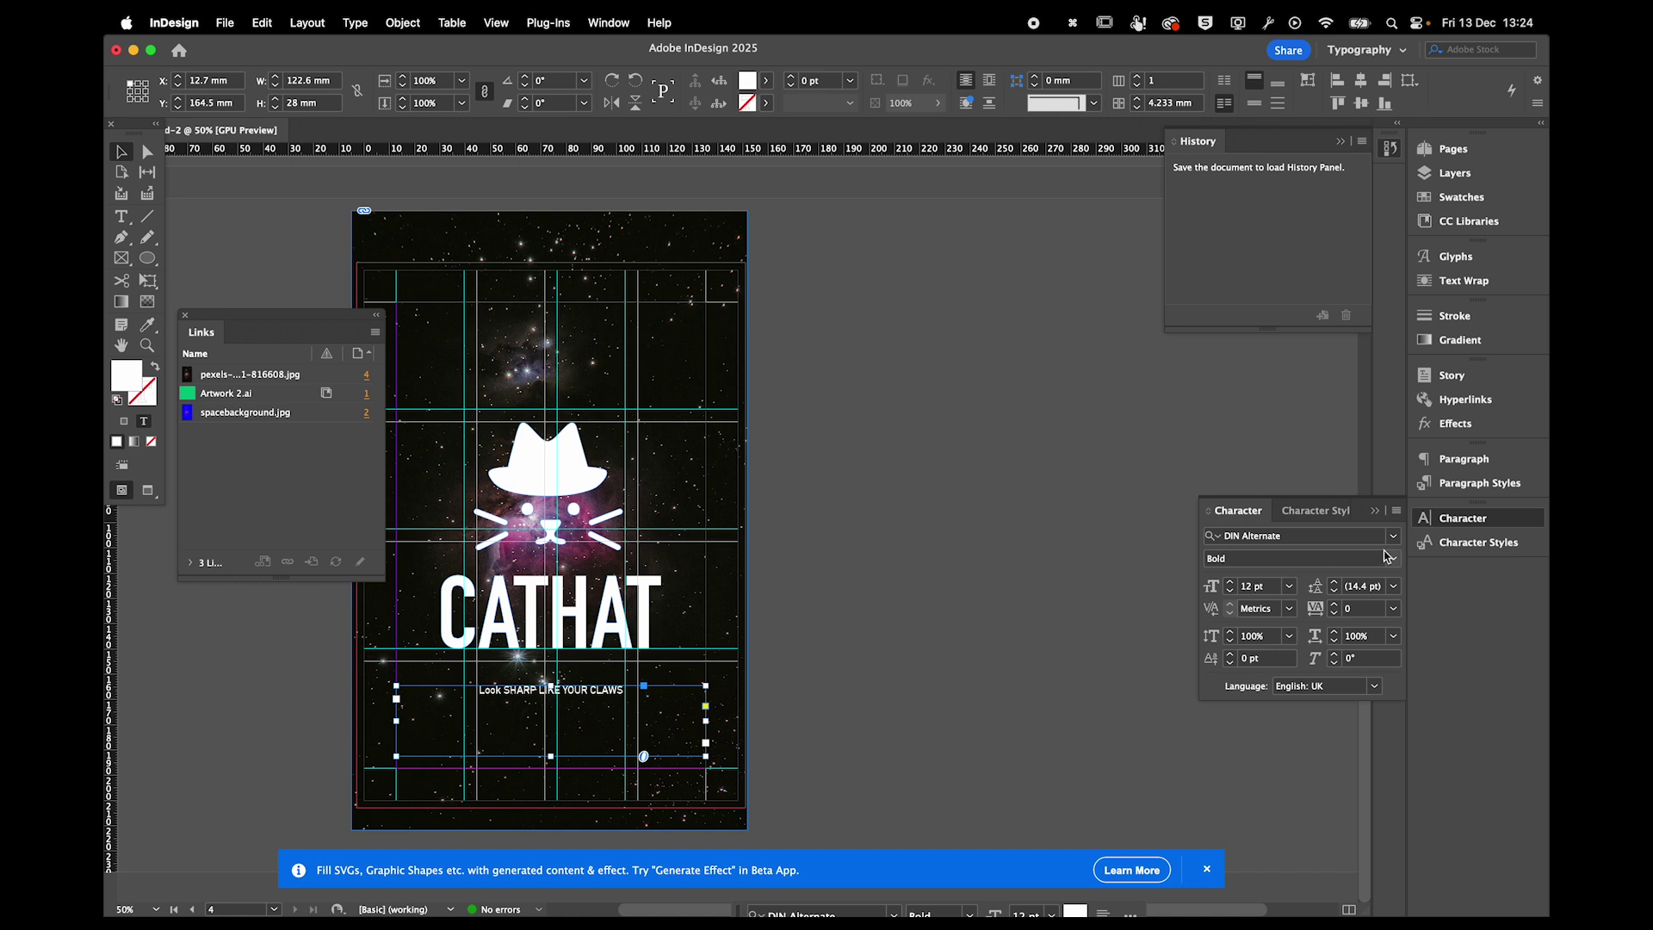
{"action": "left_click", "coordinate": [1262, 587]}
{"action": "key", "text": "Up"}
{"action": "key", "text": "Up"}
{"action": "key", "text": "Up"}
{"action": "key", "text": "Up"}
{"action": "key", "text": "Up"}
{"action": "key", "text": "Up"}
{"action": "key", "text": "Up"}
{"action": "key", "text": "Up"}
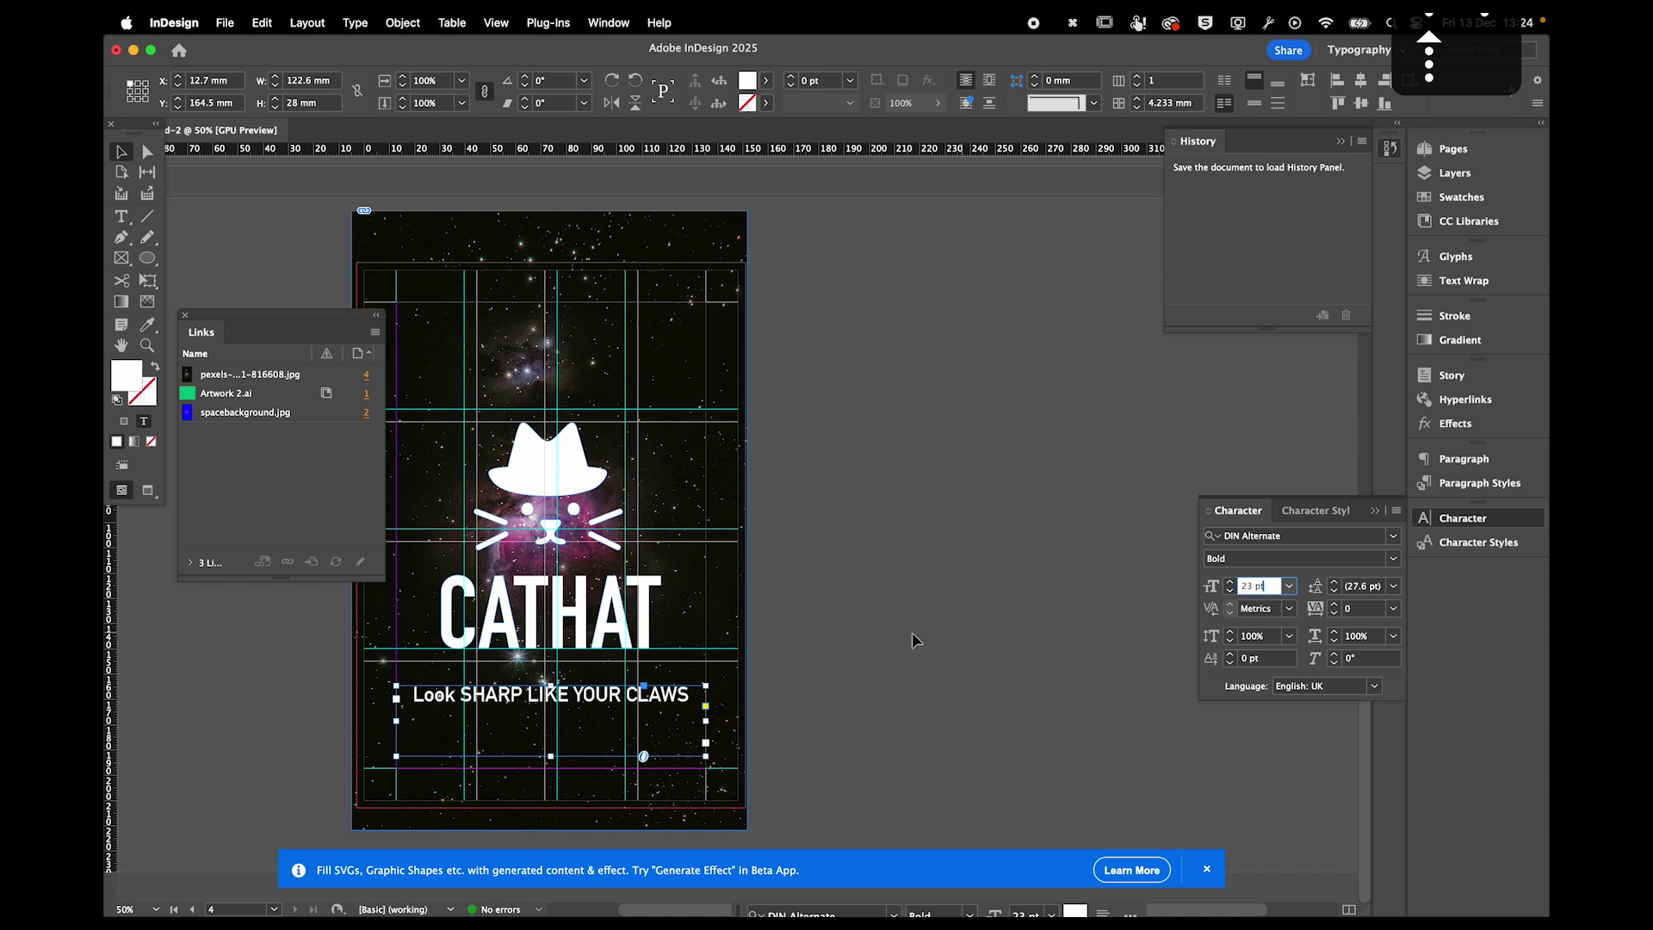
Try Small Caps on the tagline and undo it.
{"action": "double_click", "coordinate": [497, 697]}
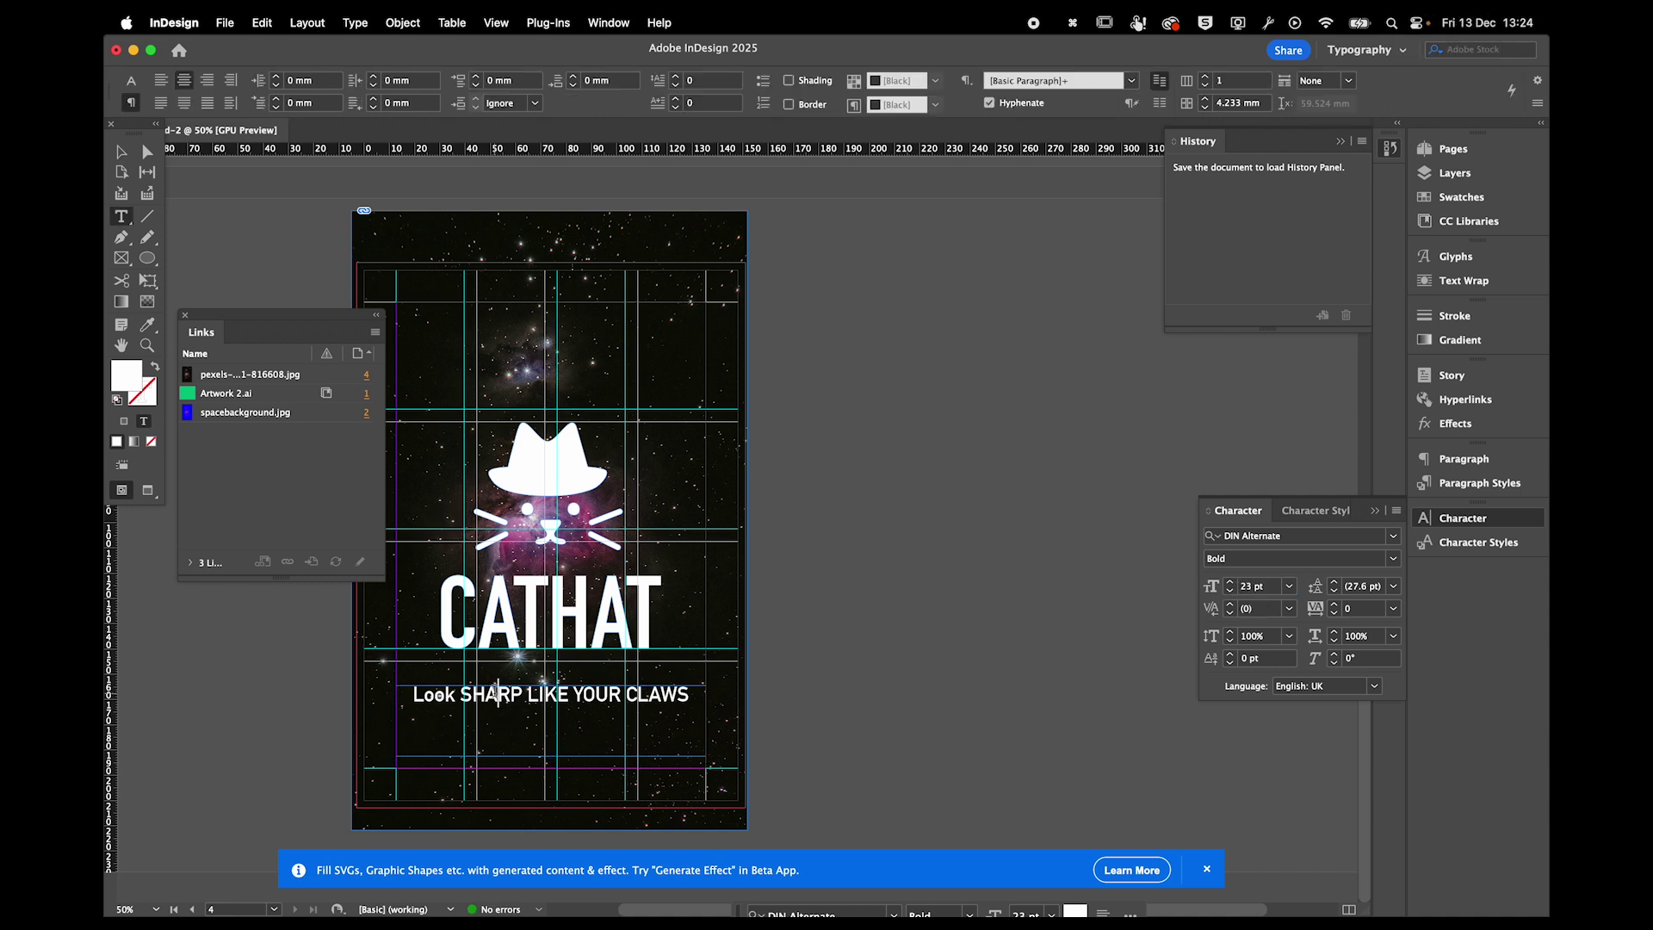
{"action": "key", "text": "Escape"}
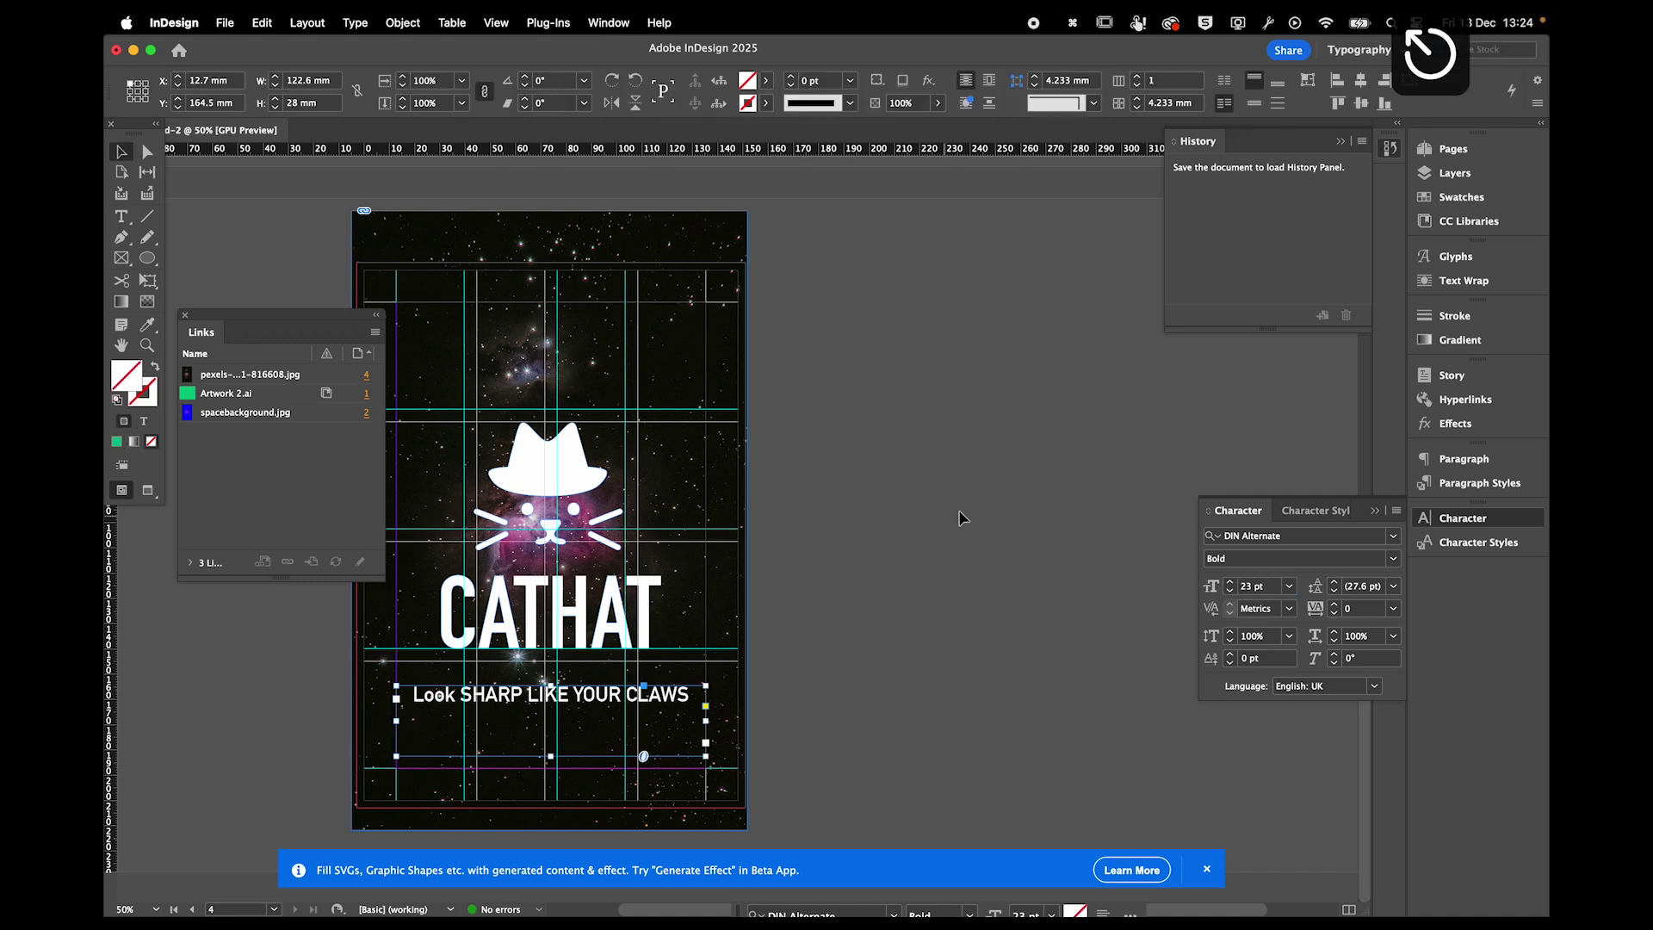
{"action": "left_click", "coordinate": [1397, 514]}
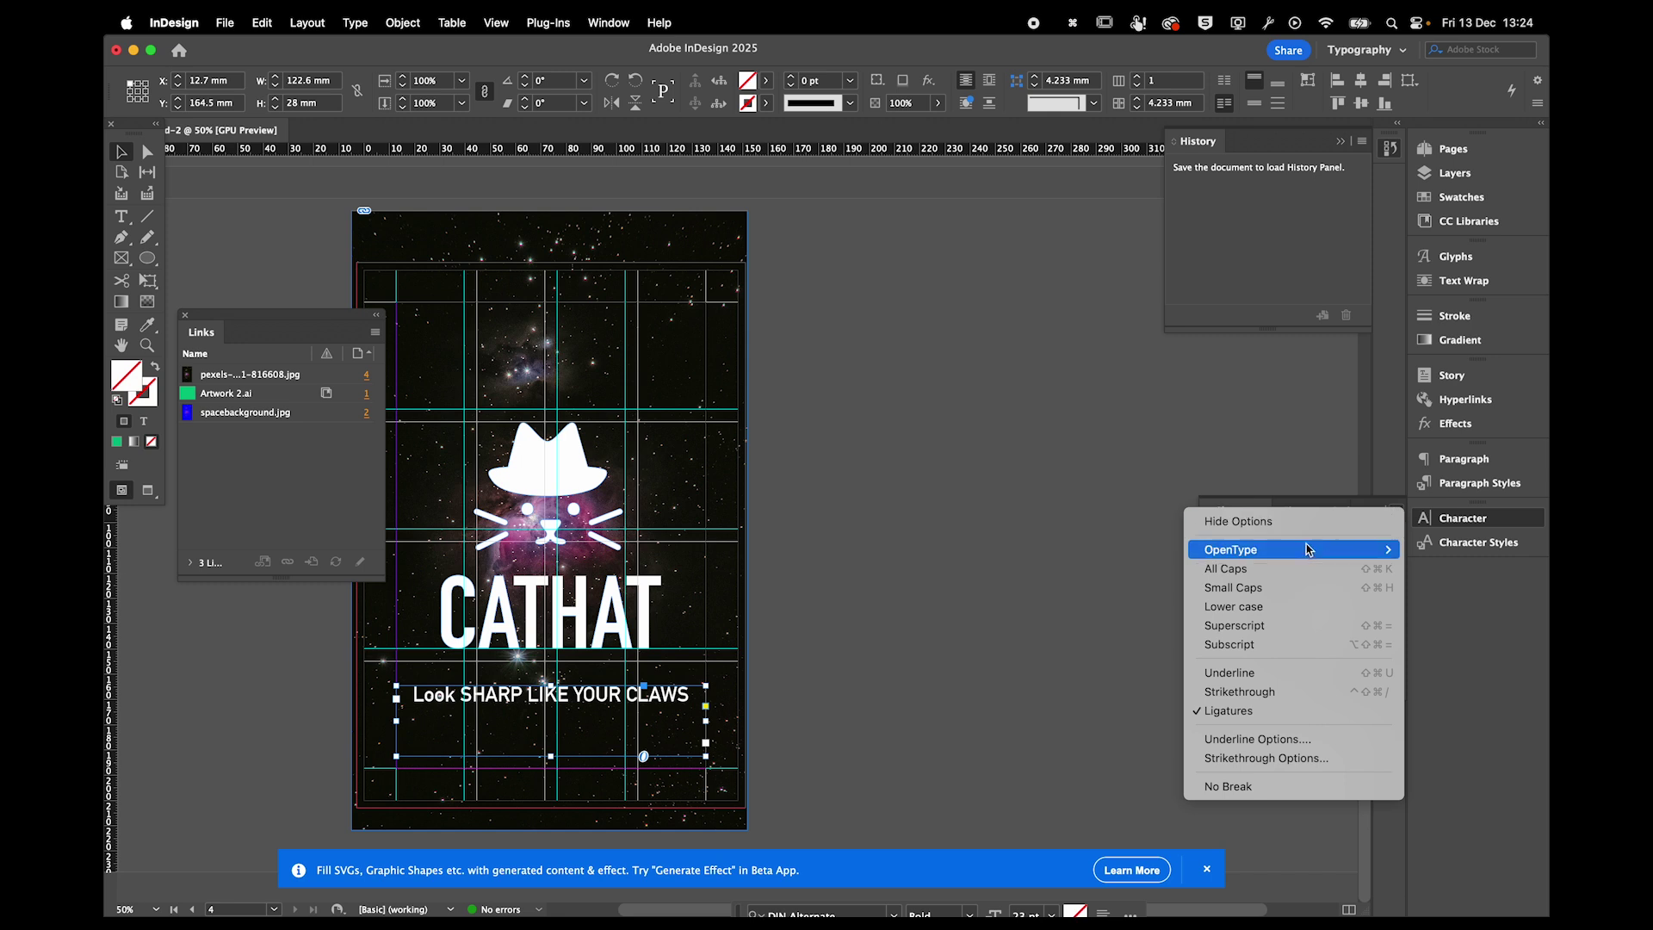
{"action": "left_click", "coordinate": [1300, 594]}
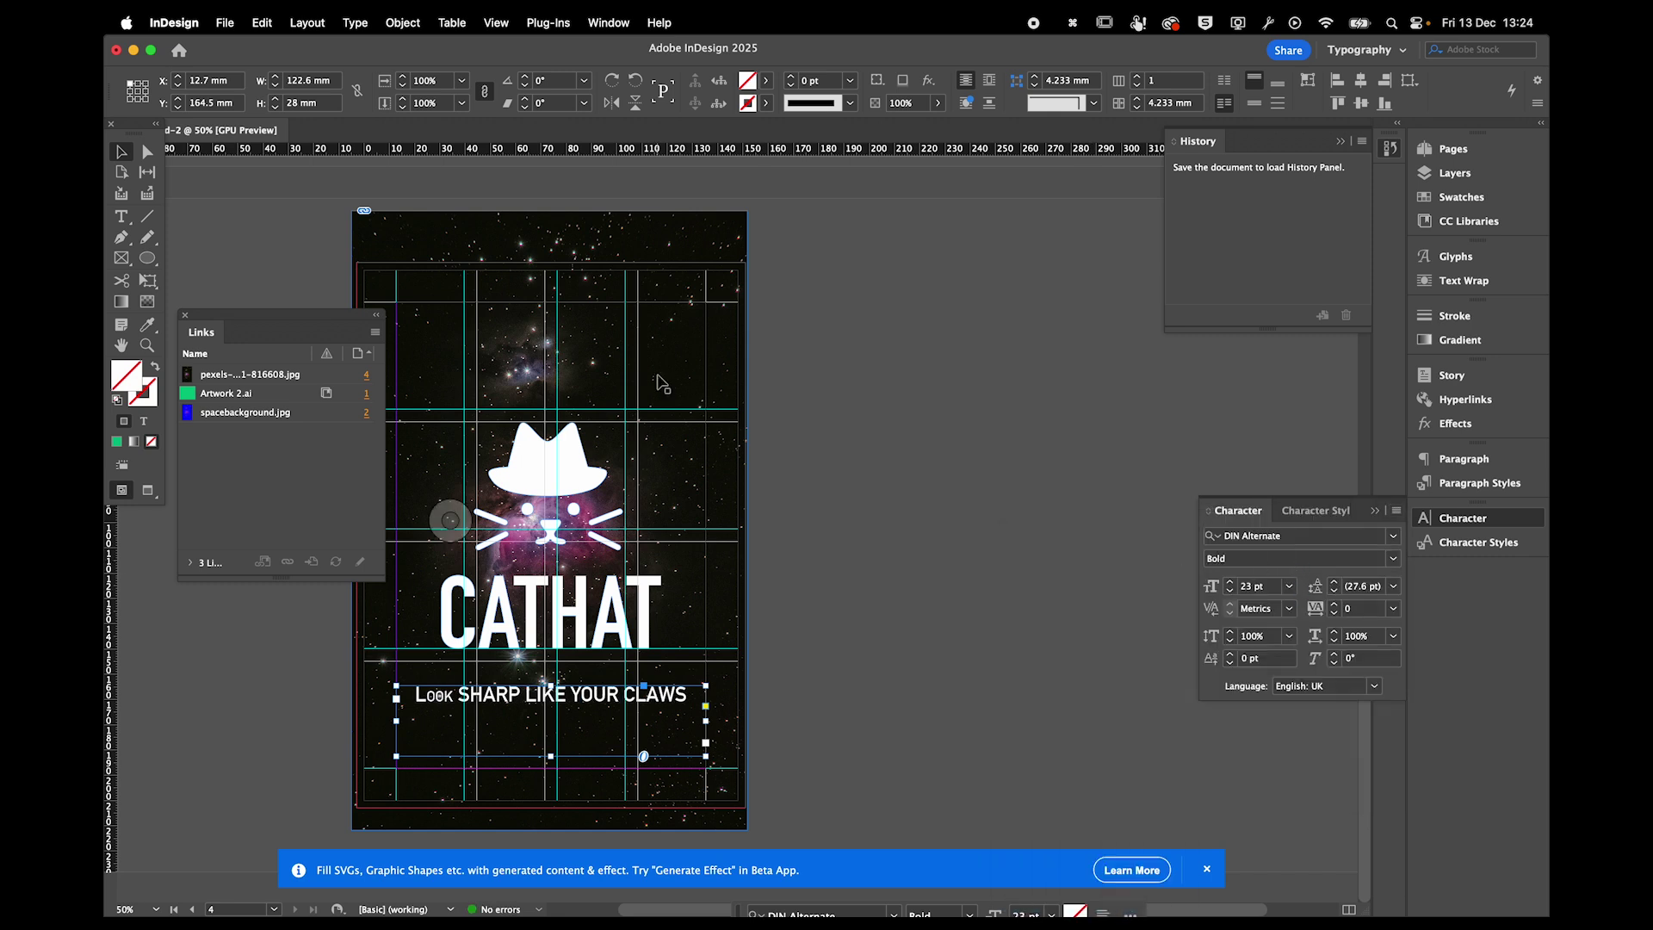
{"action": "key", "text": "super+z"}
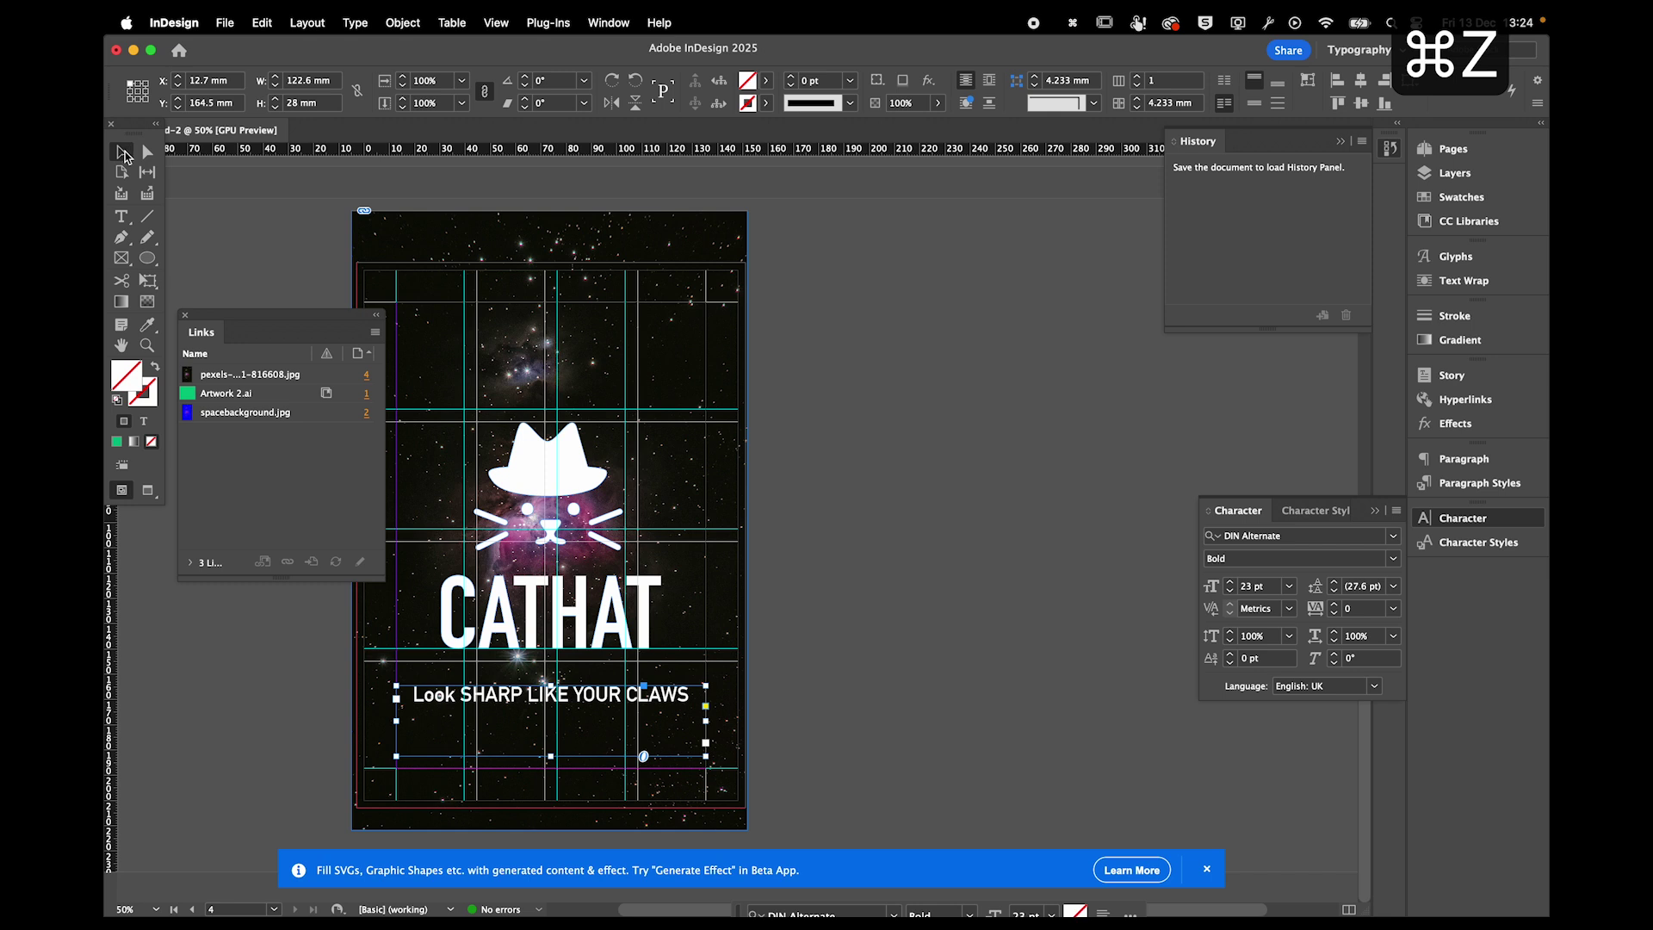
Apply All Caps to the tagline and centre the text vertically within its frame.
{"action": "left_click", "coordinate": [1397, 511]}
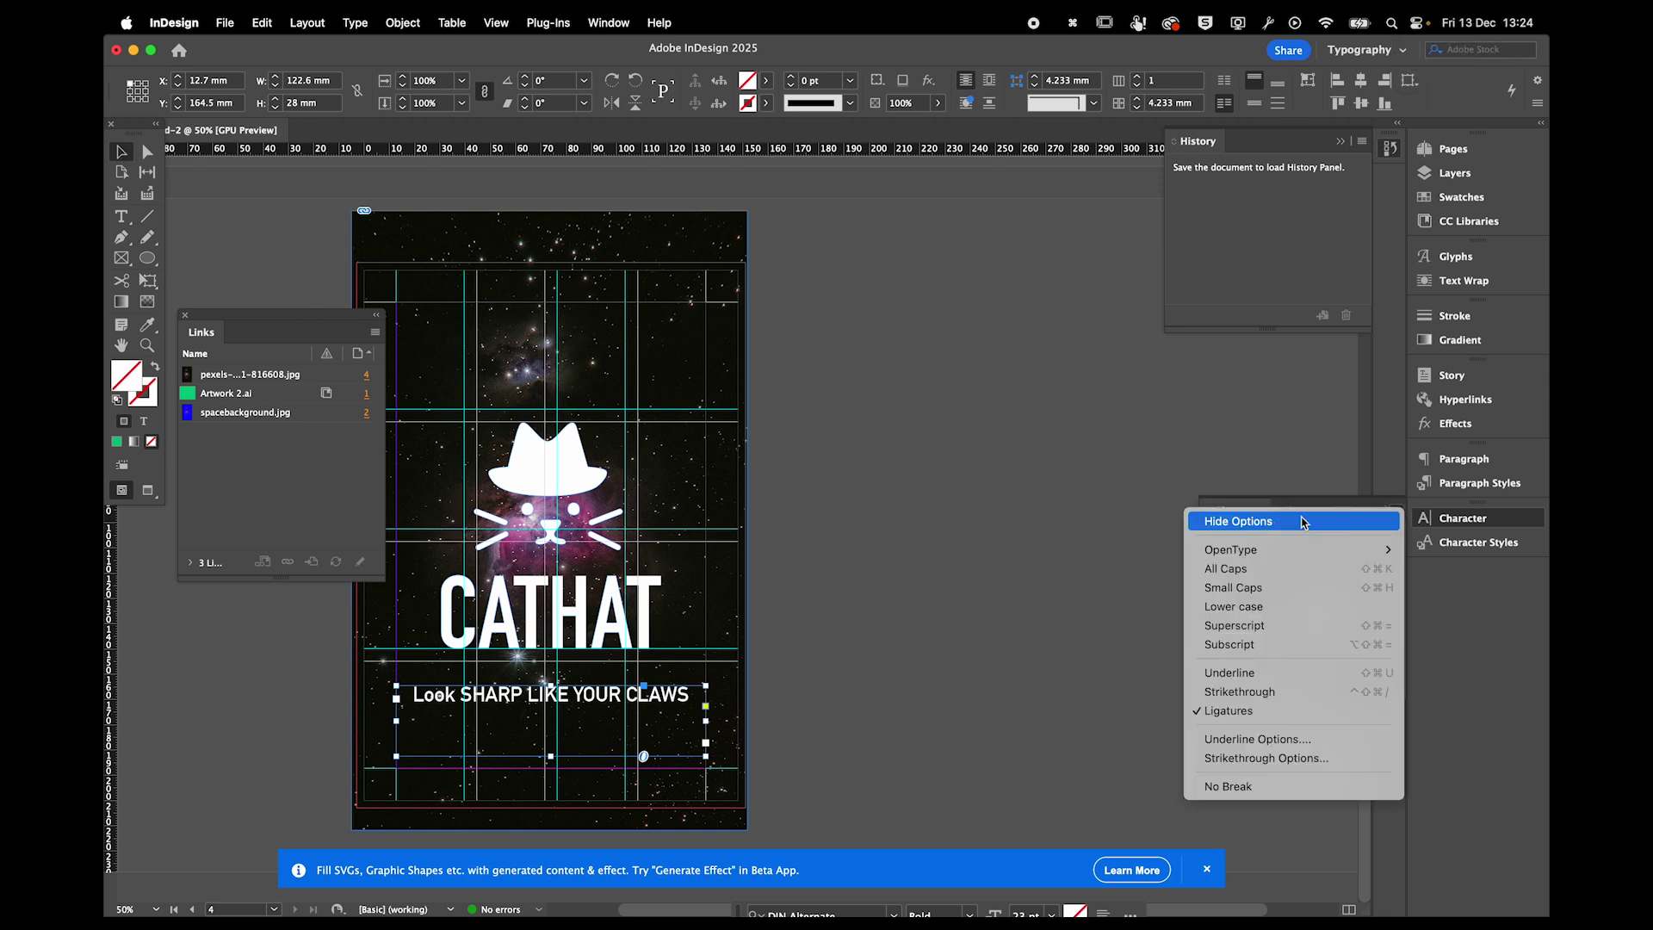
{"action": "left_click", "coordinate": [1231, 568]}
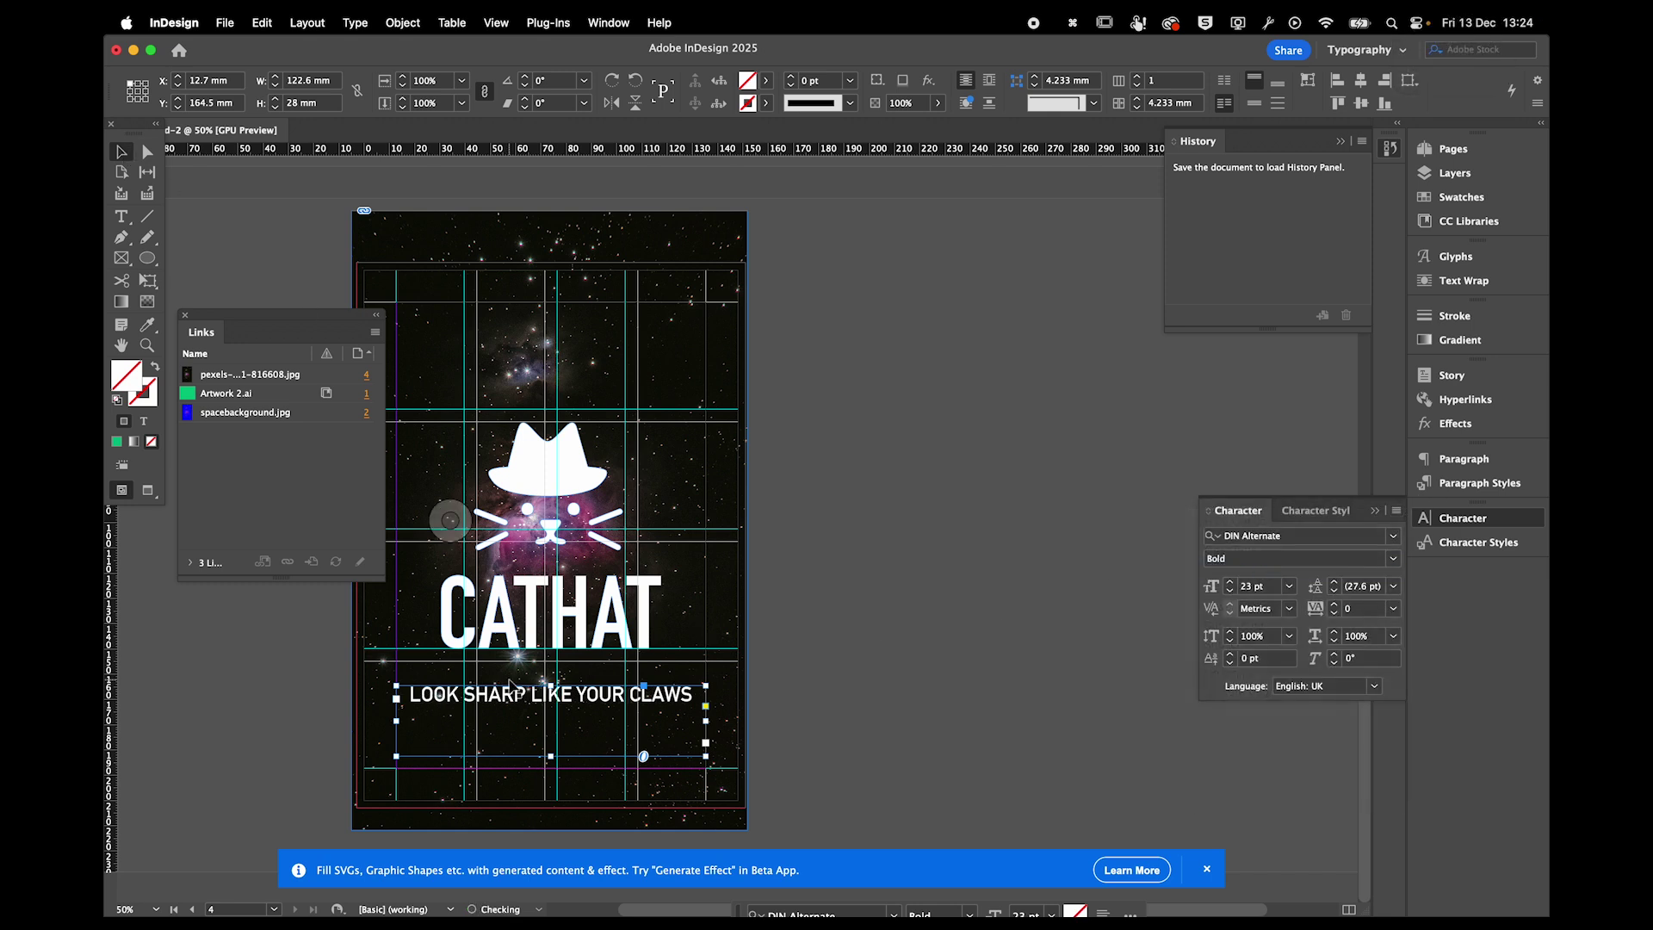
{"action": "left_click", "coordinate": [340, 738]}
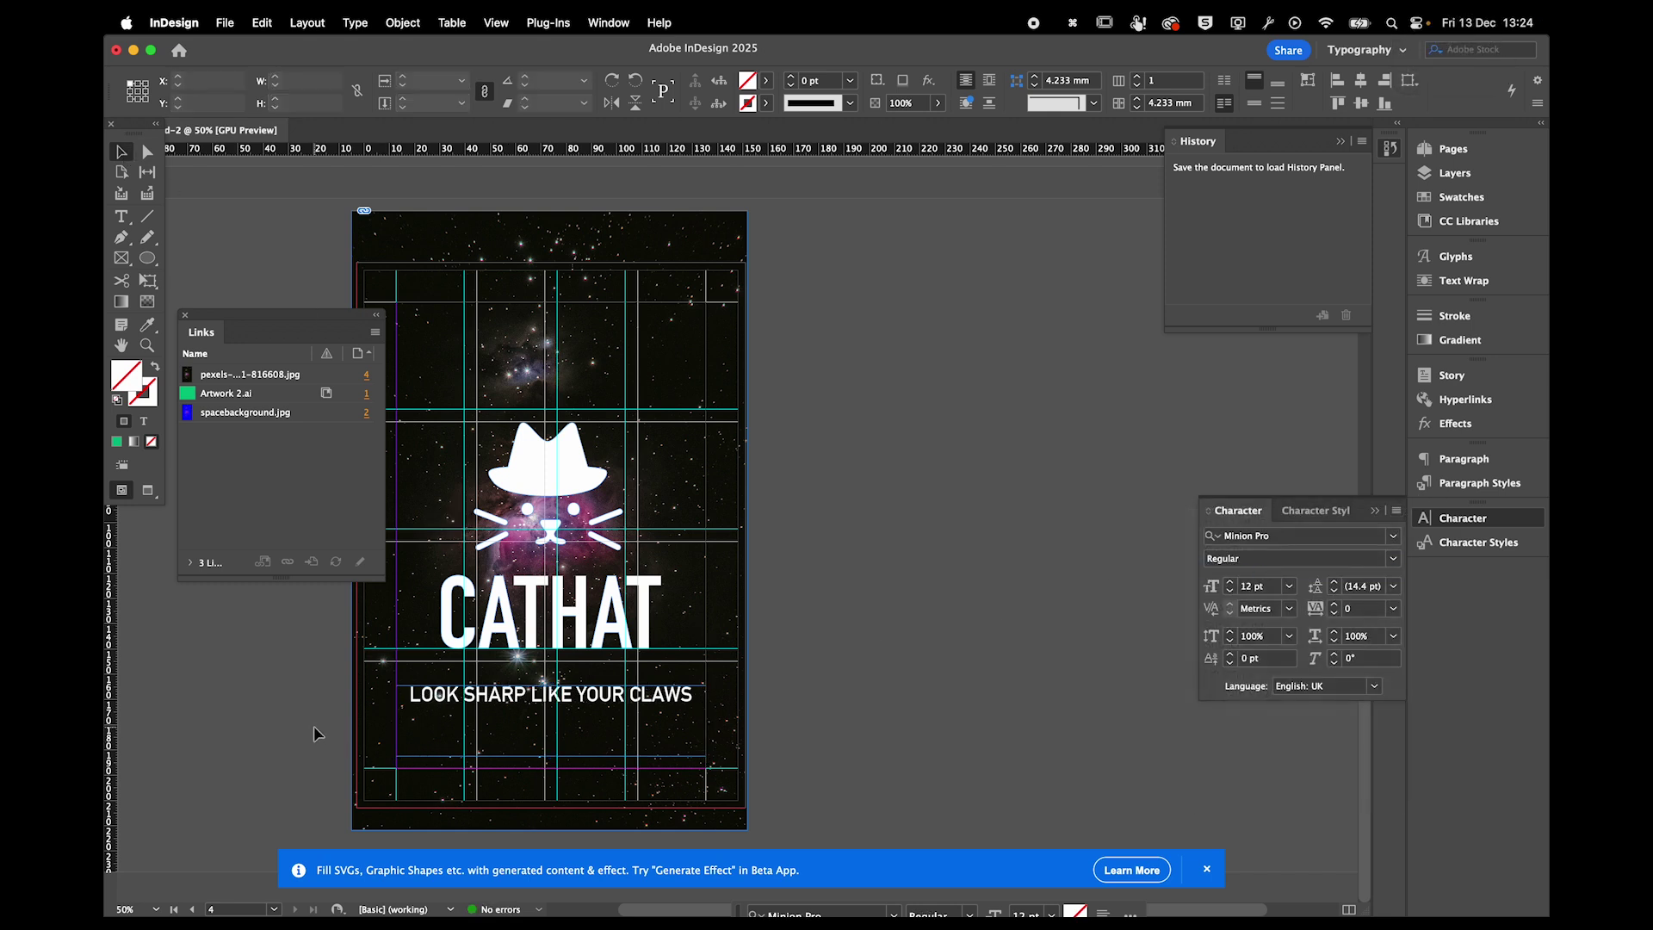
{"action": "left_click", "coordinate": [532, 714]}
{"action": "left_click", "coordinate": [1255, 102]}
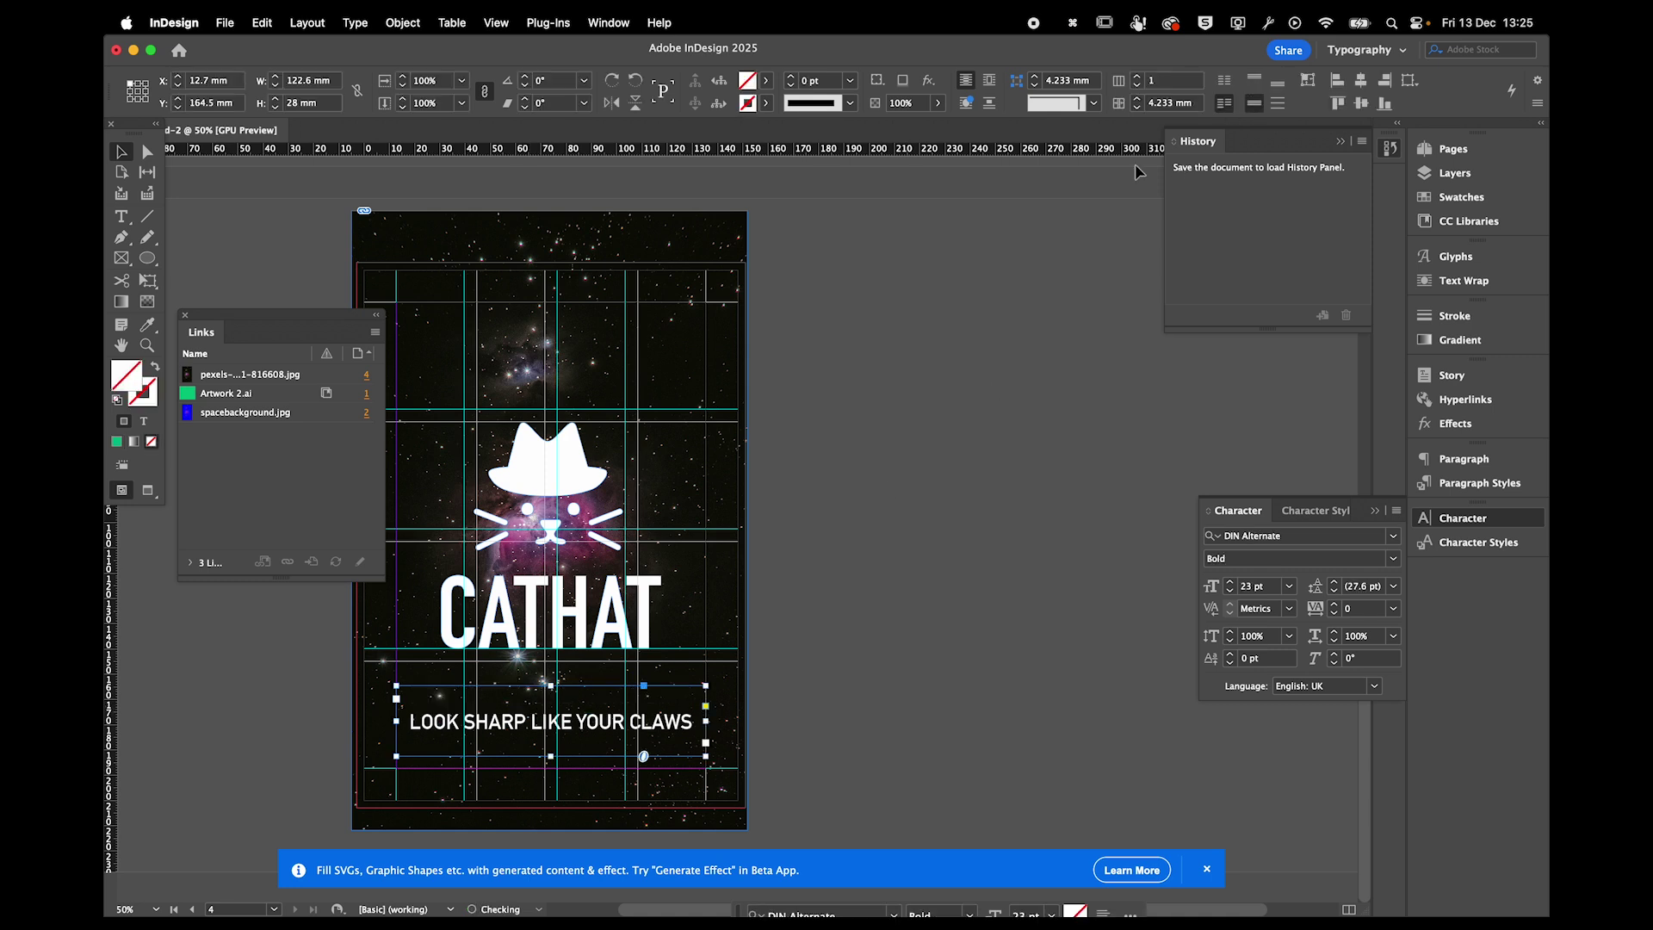
{"action": "left_click", "coordinate": [234, 716]}
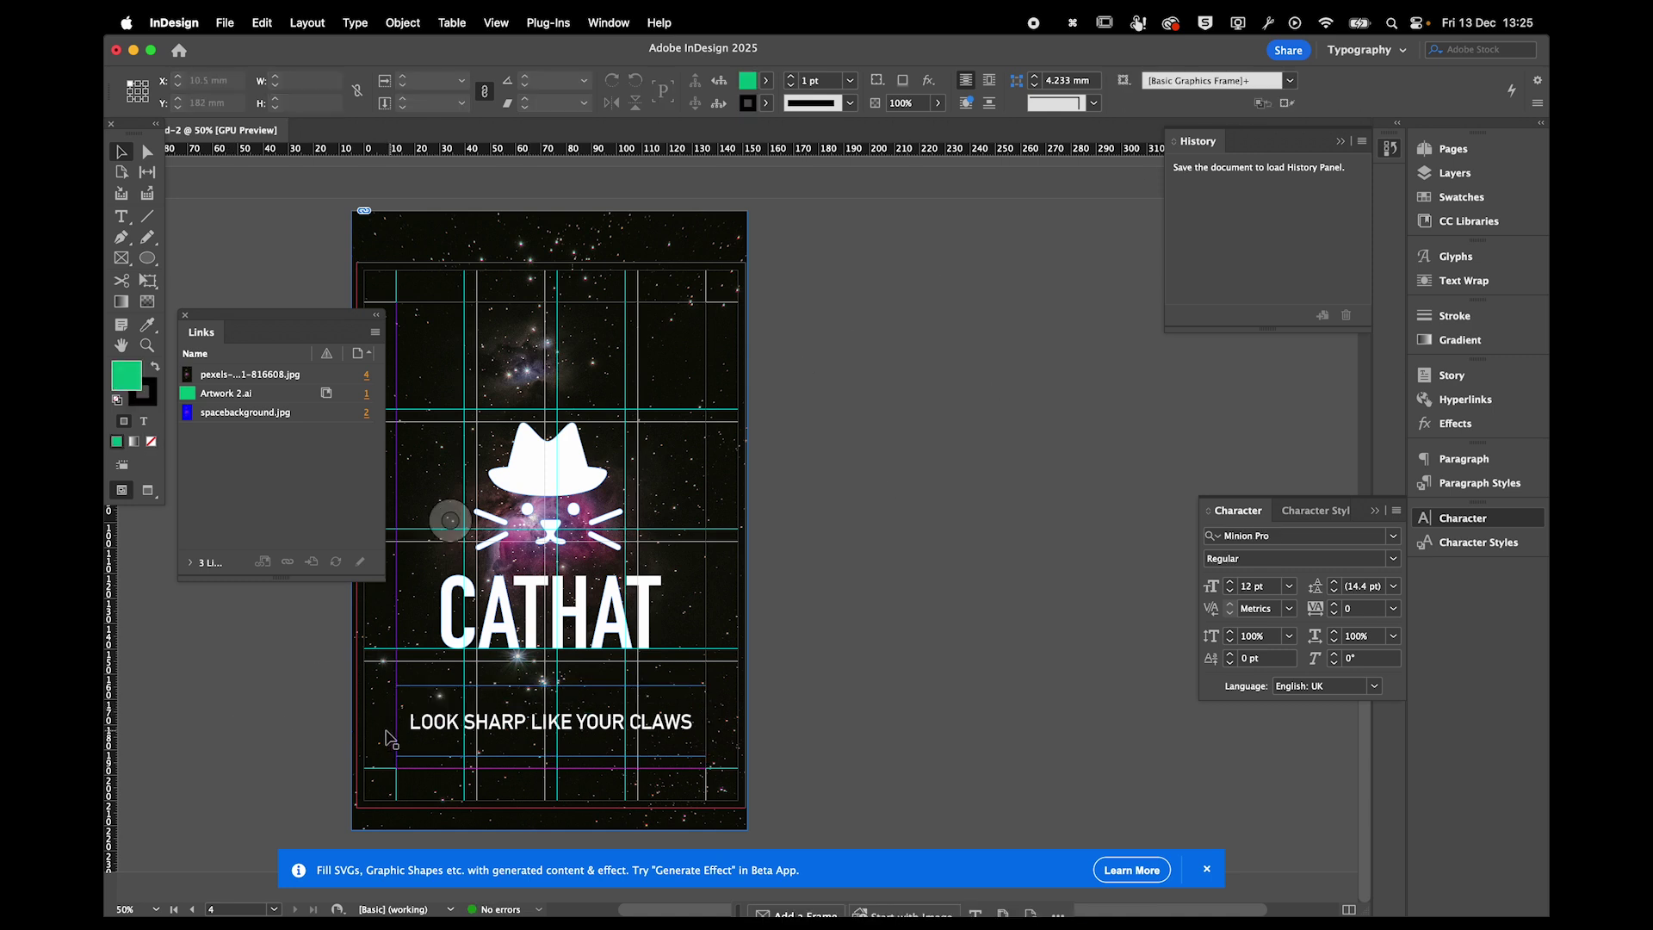
Extend the tagline frame to about 42.4 mm tall, from the guide under the logo down to the bottom margin, and preview the page.
{"action": "left_click", "coordinate": [482, 728]}
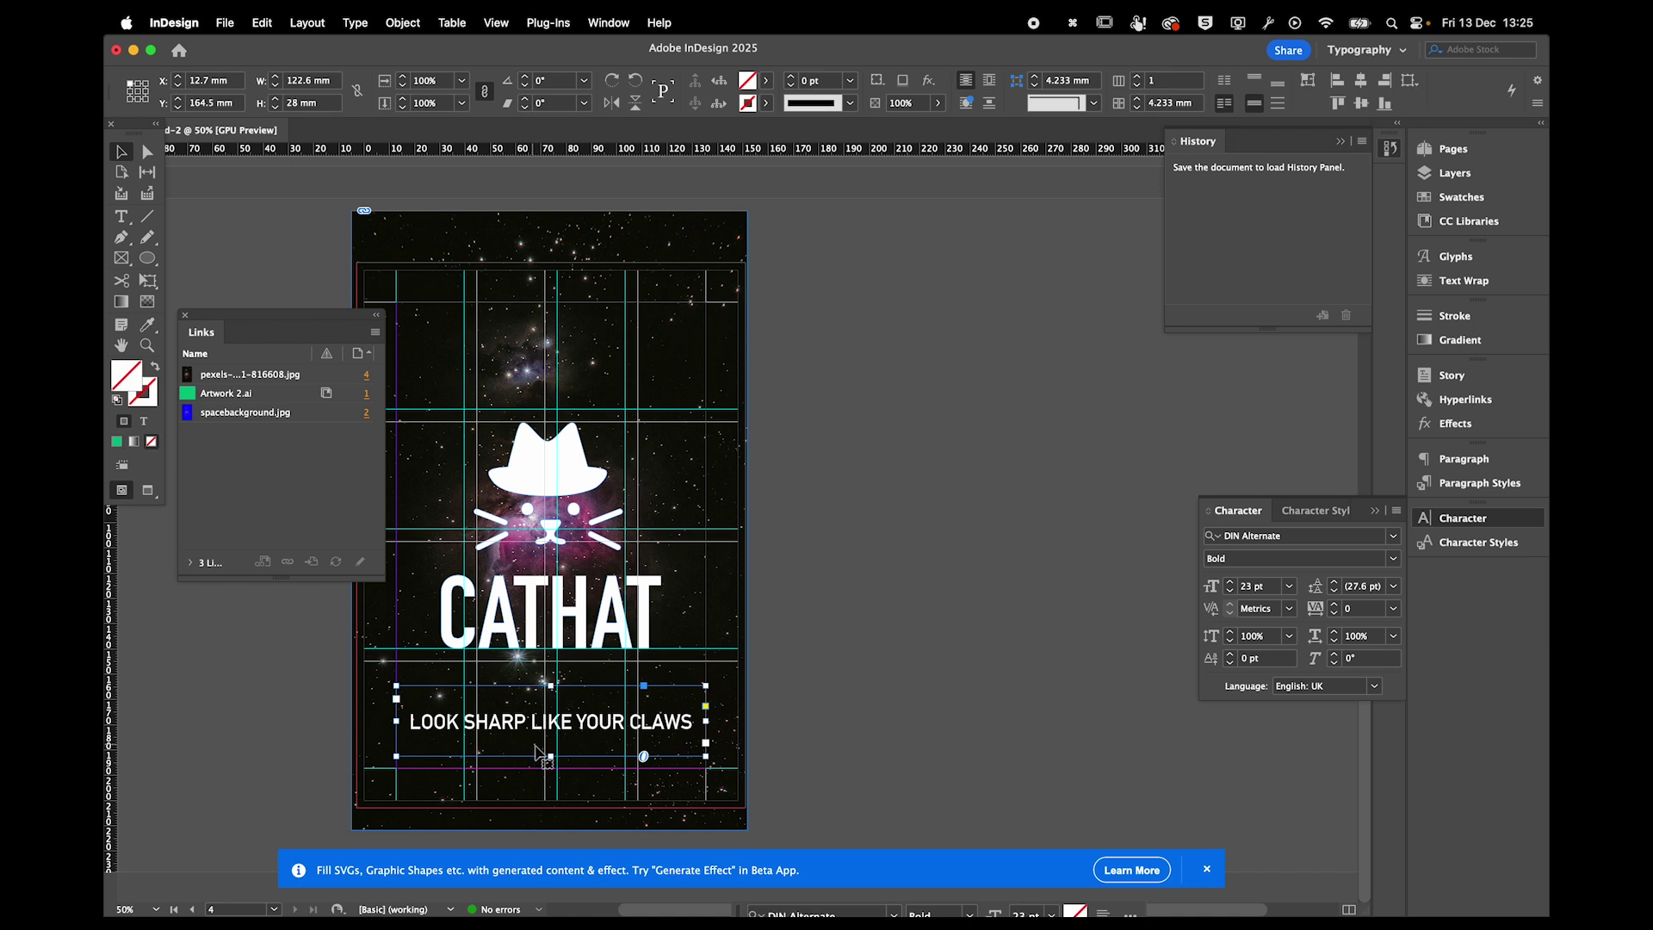
{"action": "left_click_drag", "start_coordinate": [550, 756], "coordinate": [549, 768]}
{"action": "left_click_drag", "start_coordinate": [552, 685], "coordinate": [552, 657]}
{"action": "left_click", "coordinate": [191, 720]}
{"action": "key", "text": "w"}
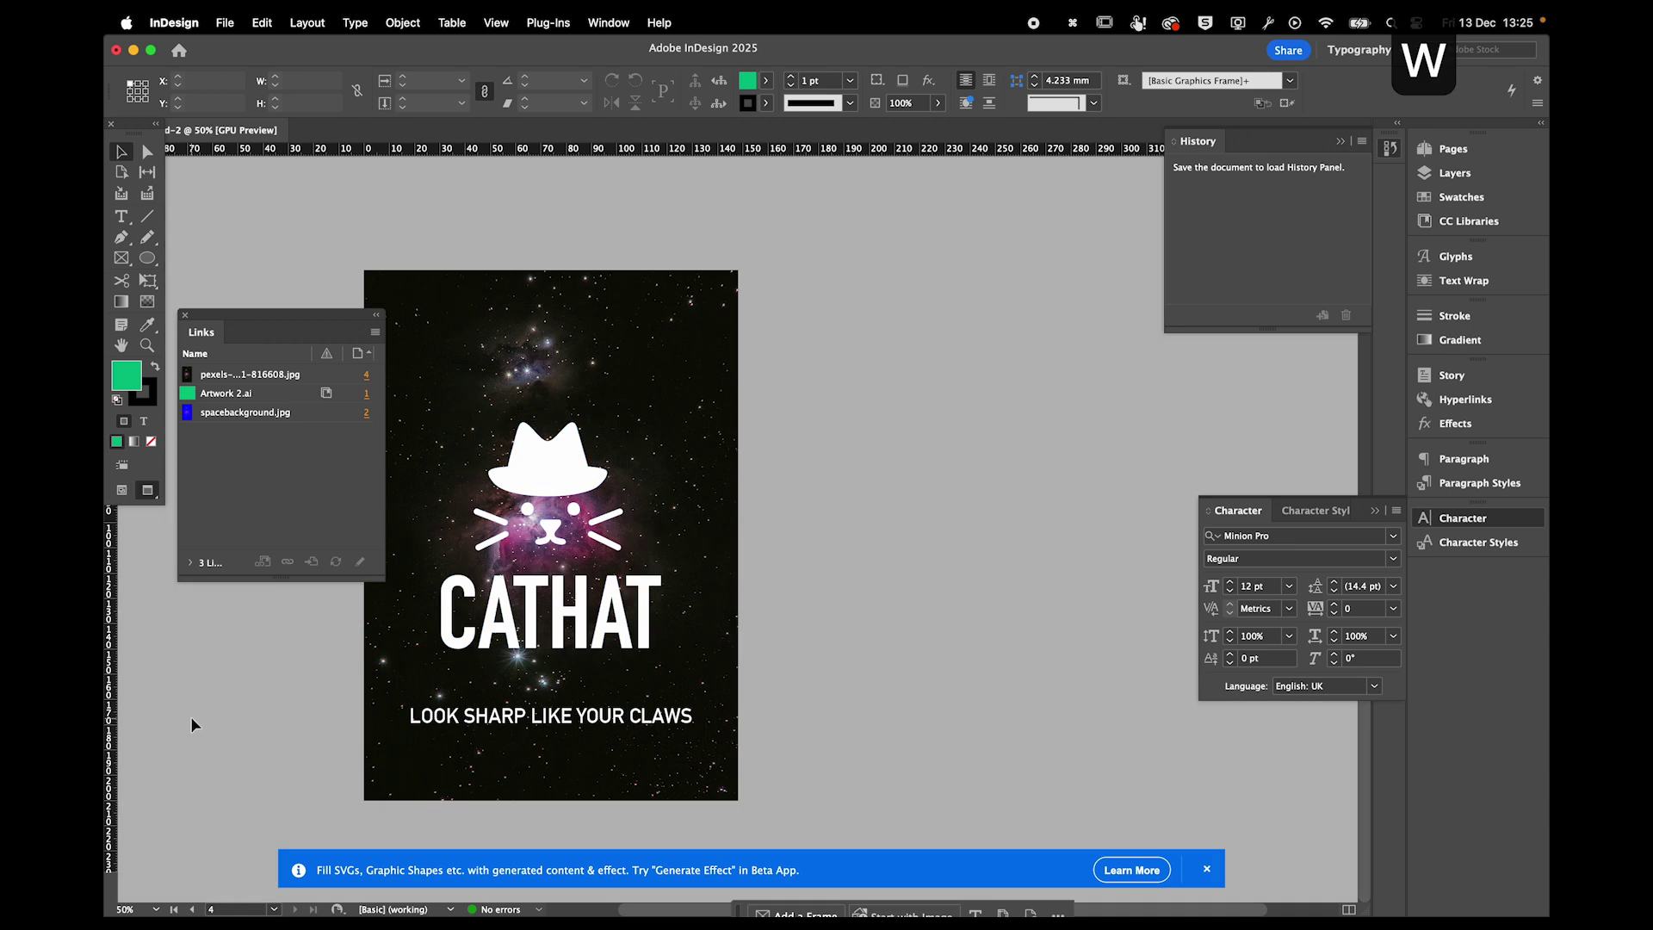
{"action": "key", "text": "w"}
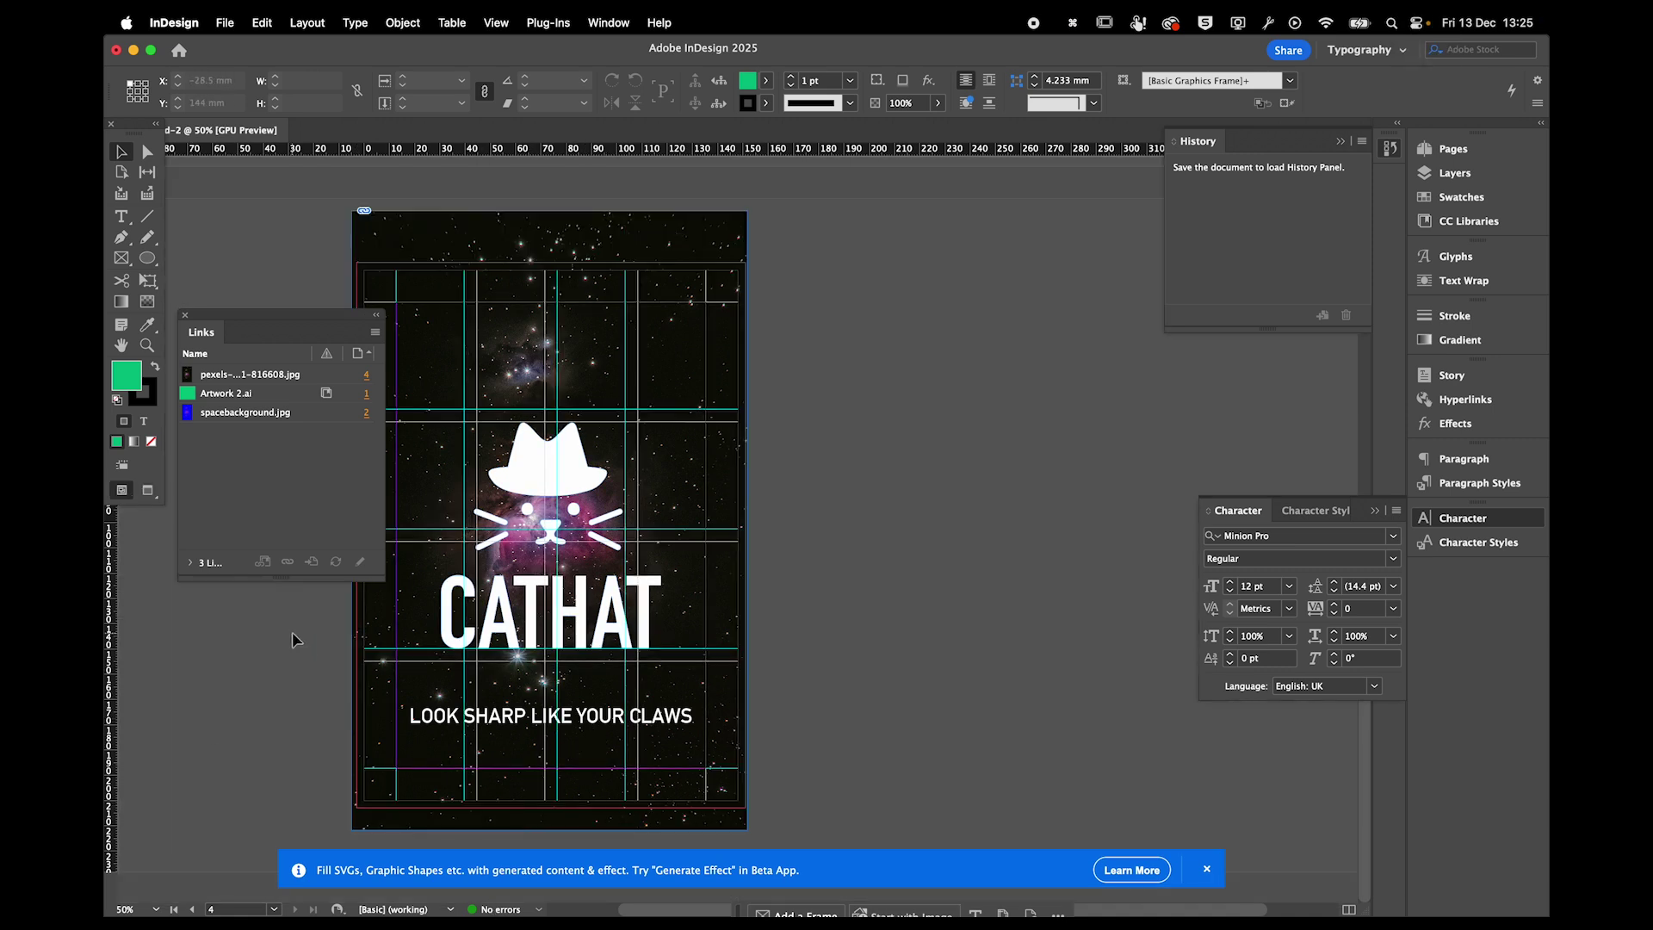
{"action": "key", "text": "t"}
{"action": "left_click", "coordinate": [500, 711]}
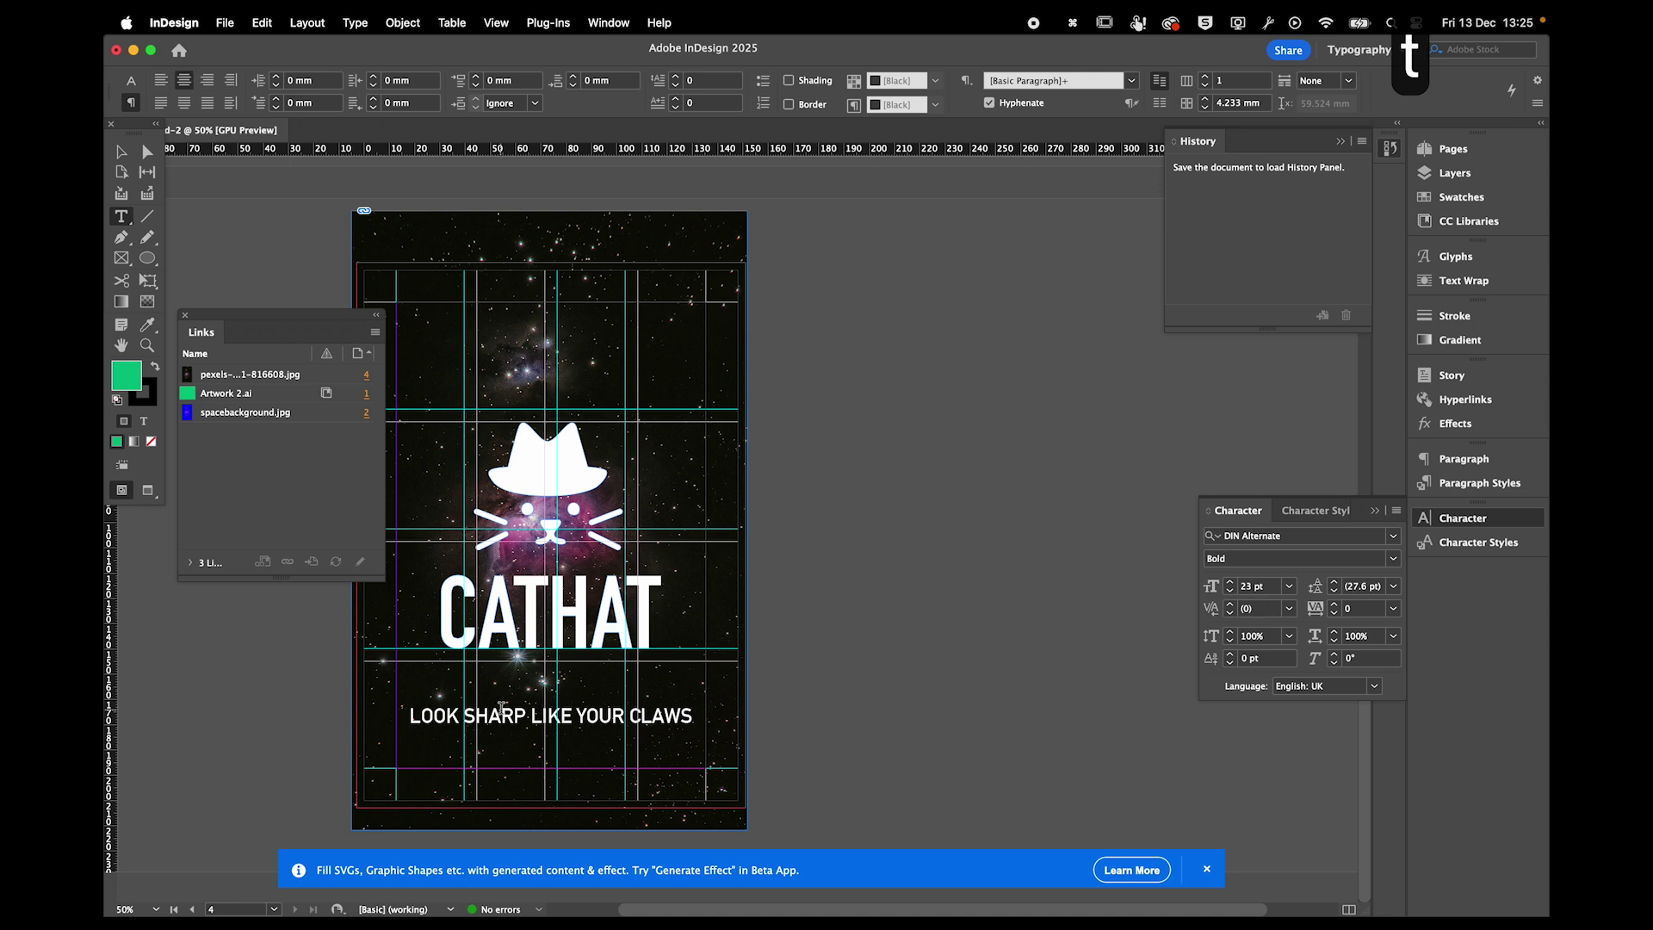
{"action": "left_click", "coordinate": [693, 715]}
{"action": "key", "text": "Return"}
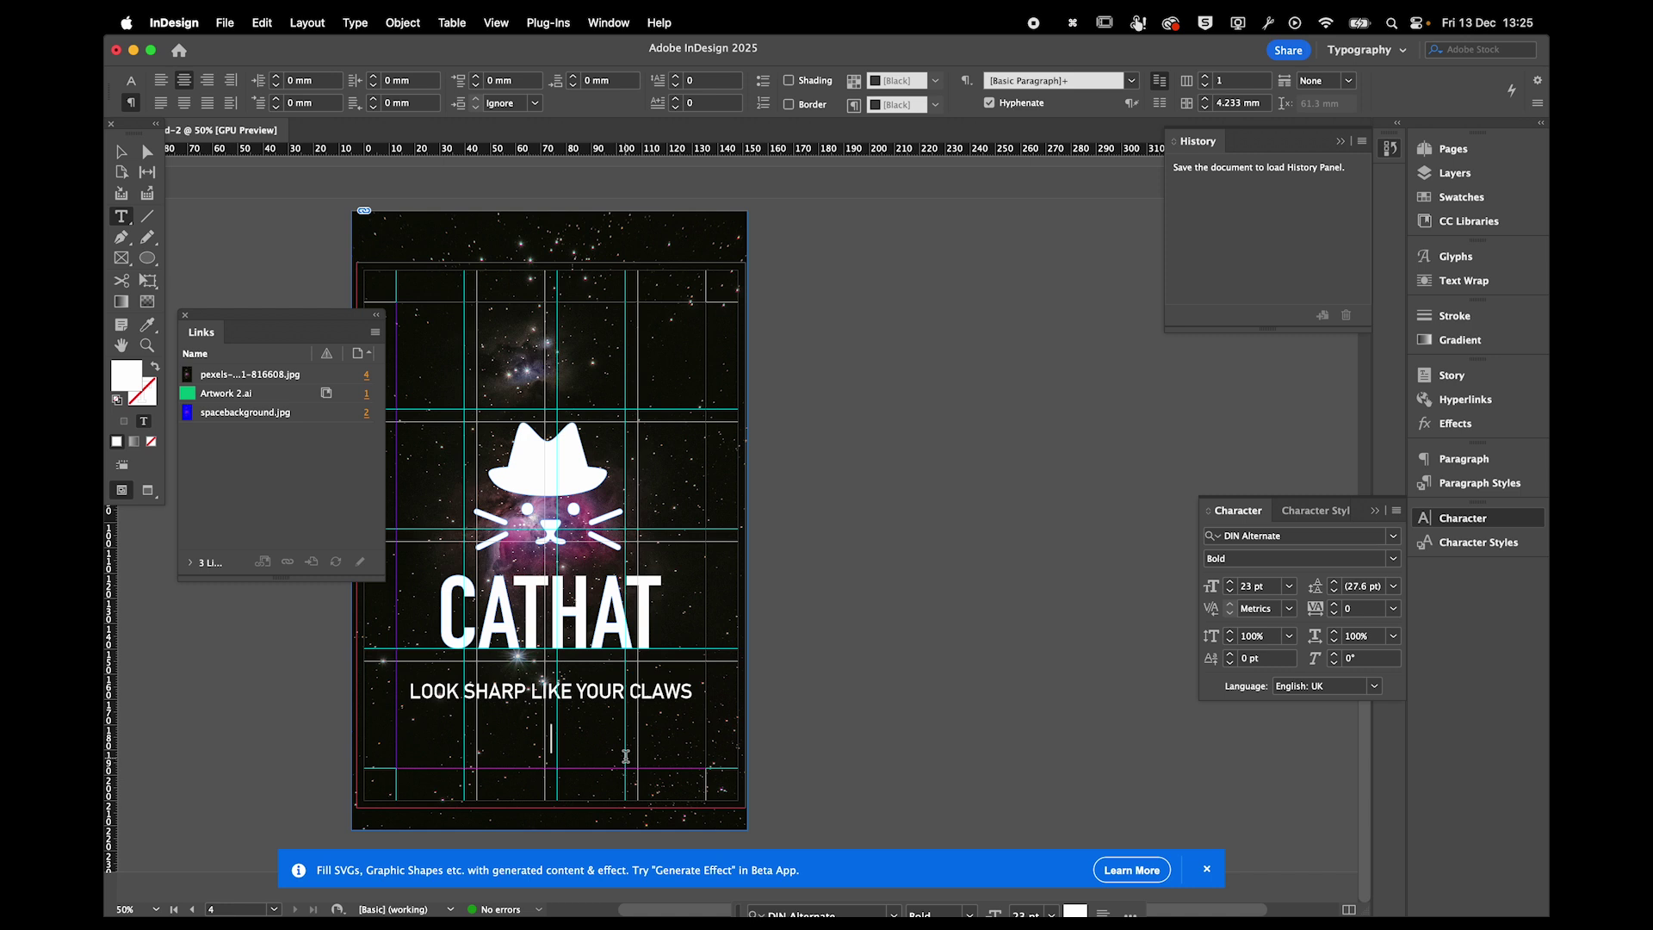
{"action": "type", "text": "www.cathat"}
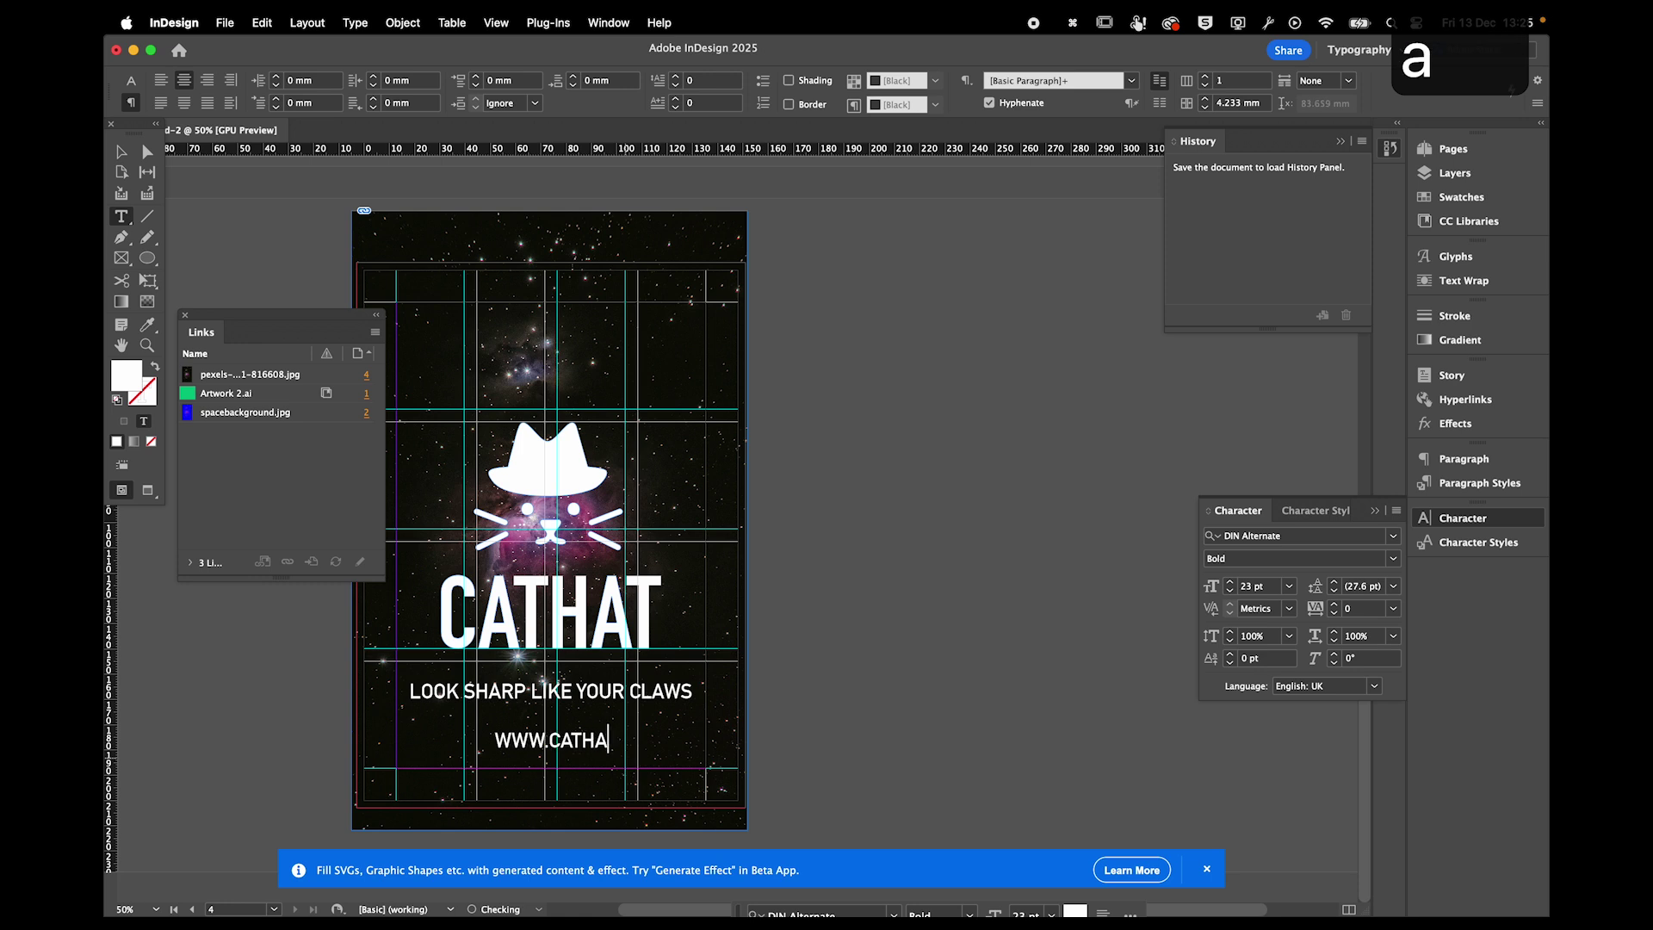
{"action": "type", "text": ".com"}
{"action": "key", "text": "Escape"}
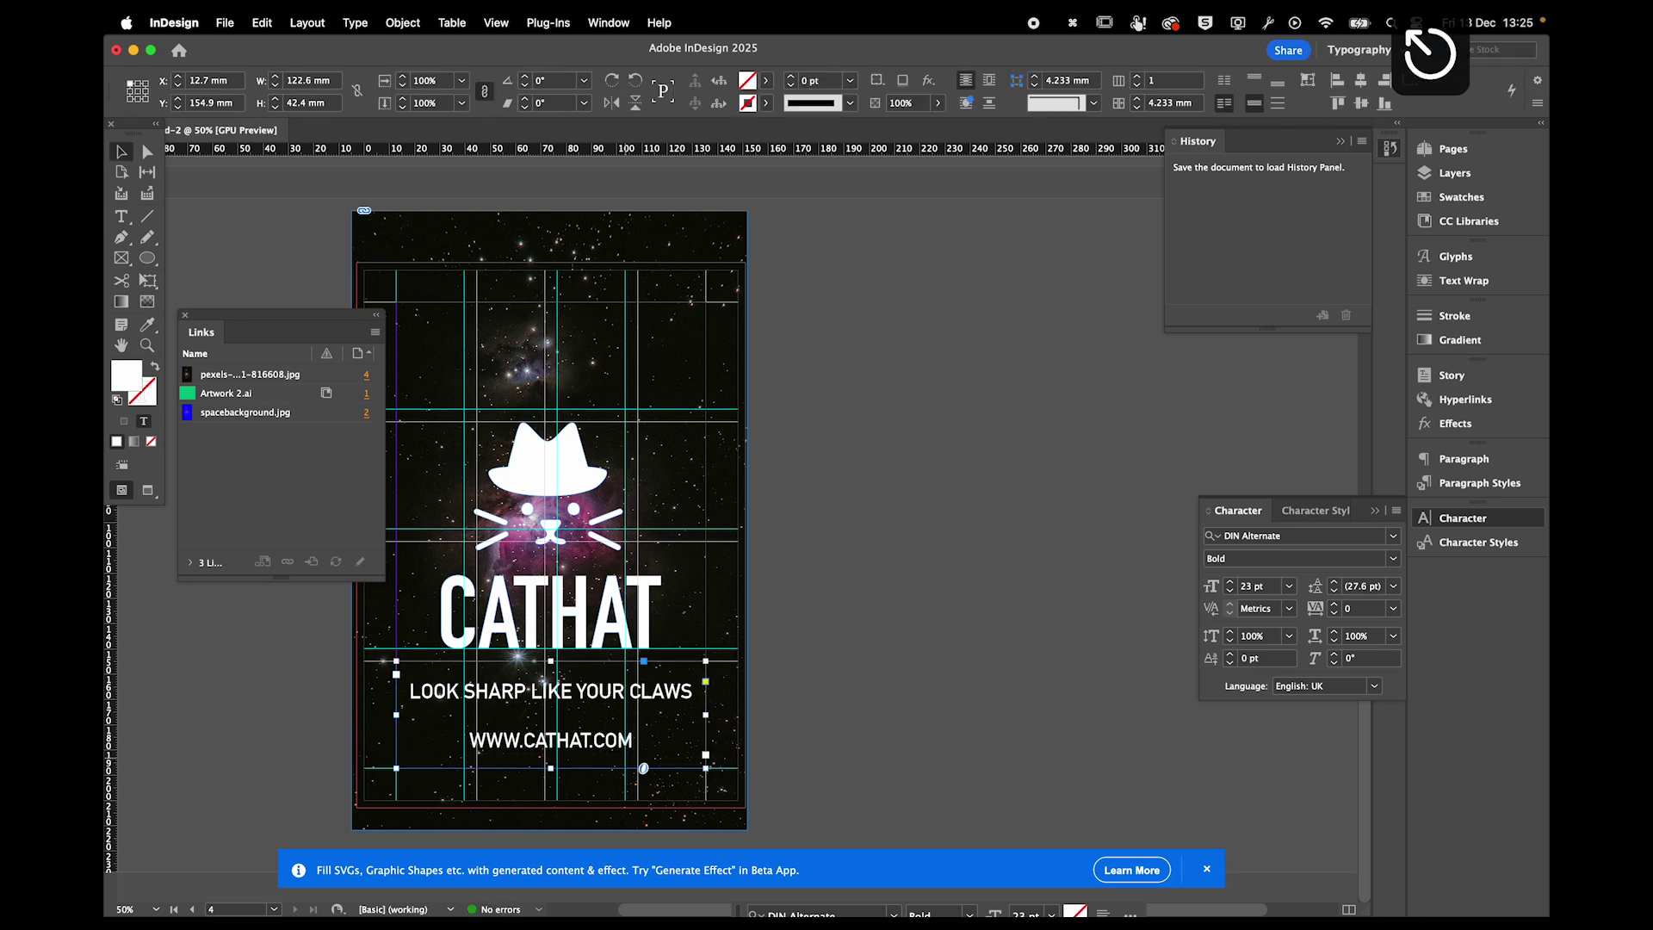
{"action": "scroll", "coordinate": [652, 739], "scroll_direction": "left", "scroll_amount": 2}
{"action": "double_click", "coordinate": [640, 742]}
{"action": "type", "text": "wolrd"}
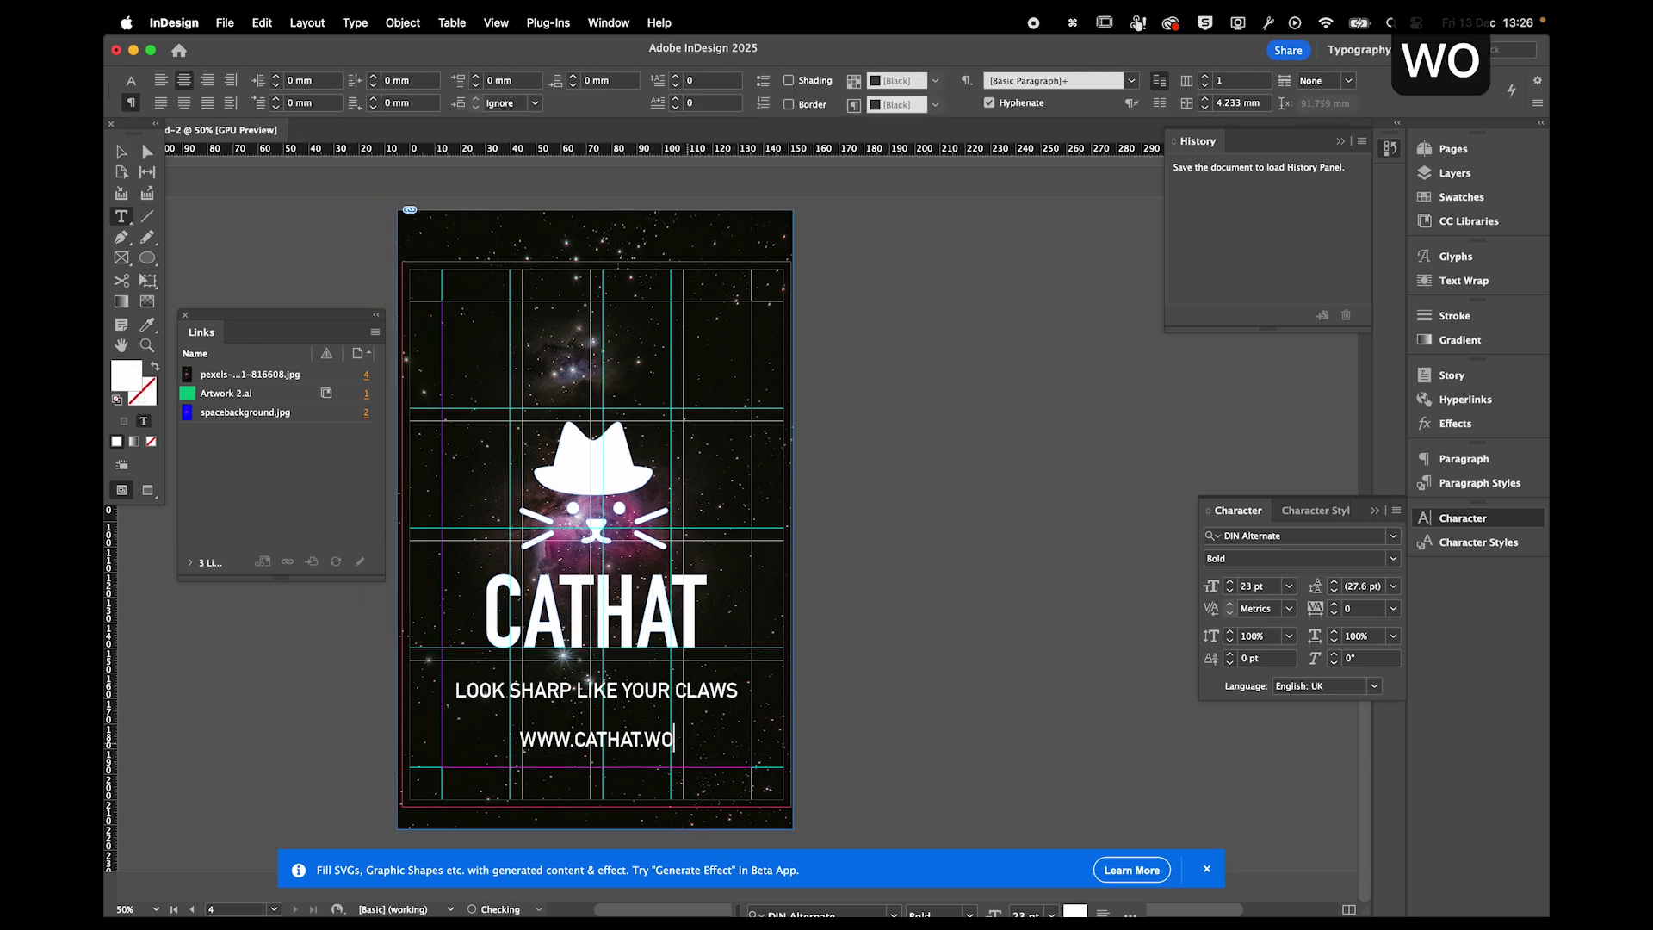
{"action": "key", "text": "Escape"}
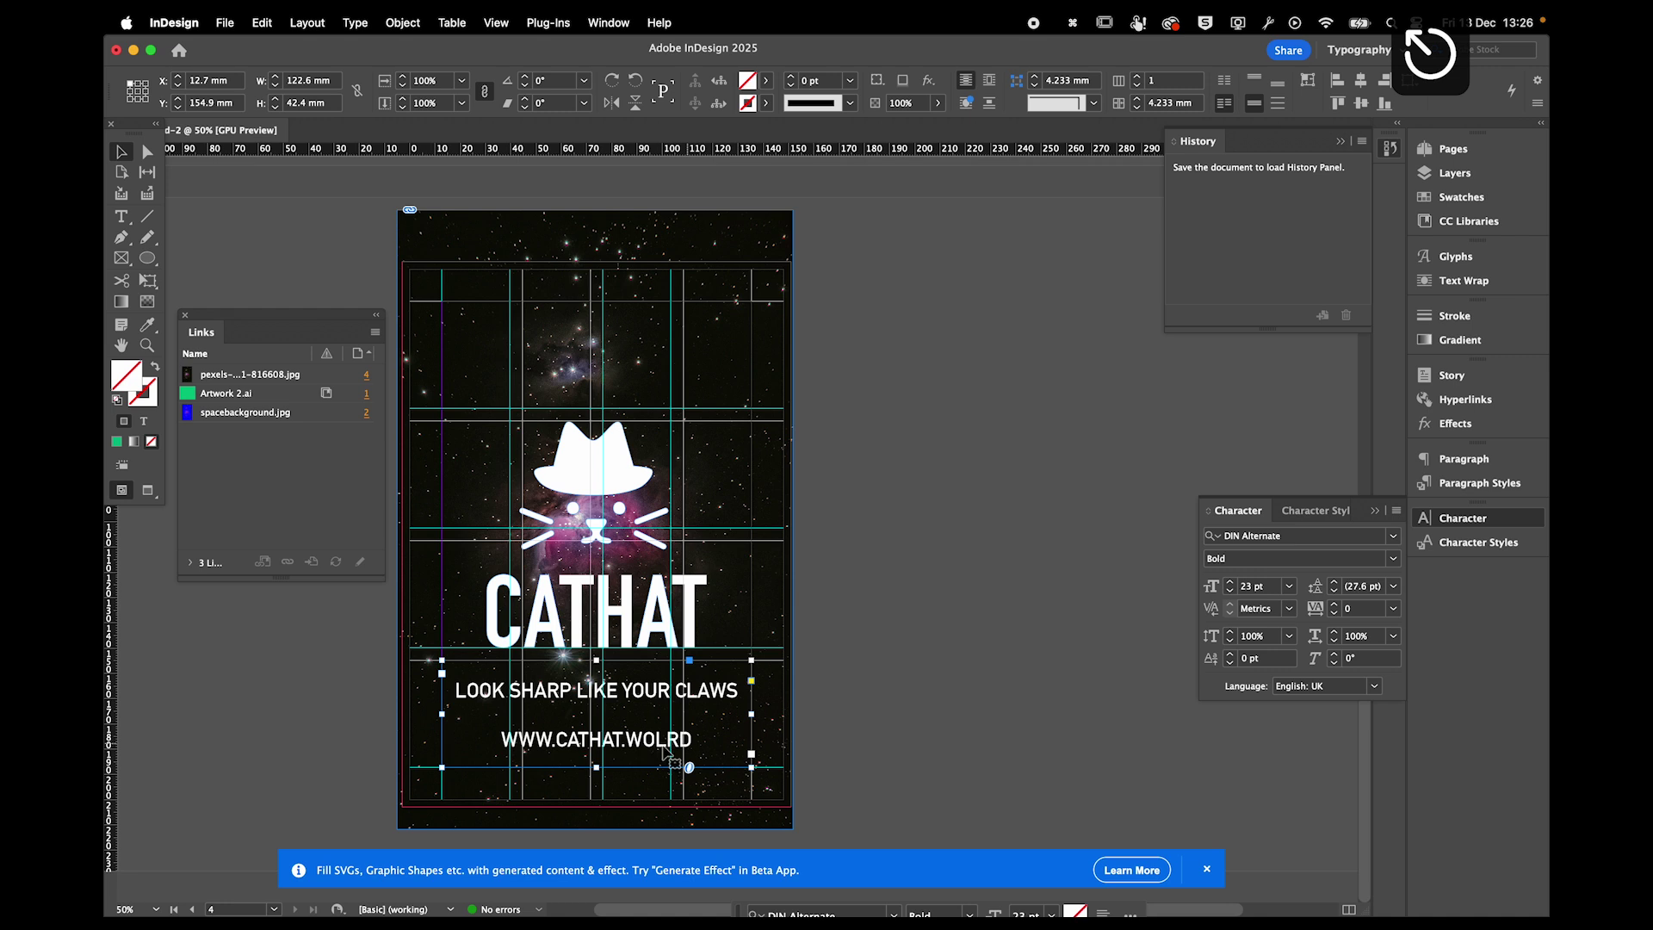
{"action": "left_click_drag", "start_coordinate": [643, 739], "coordinate": [680, 740]}
{"action": "type", "text": "orl"}
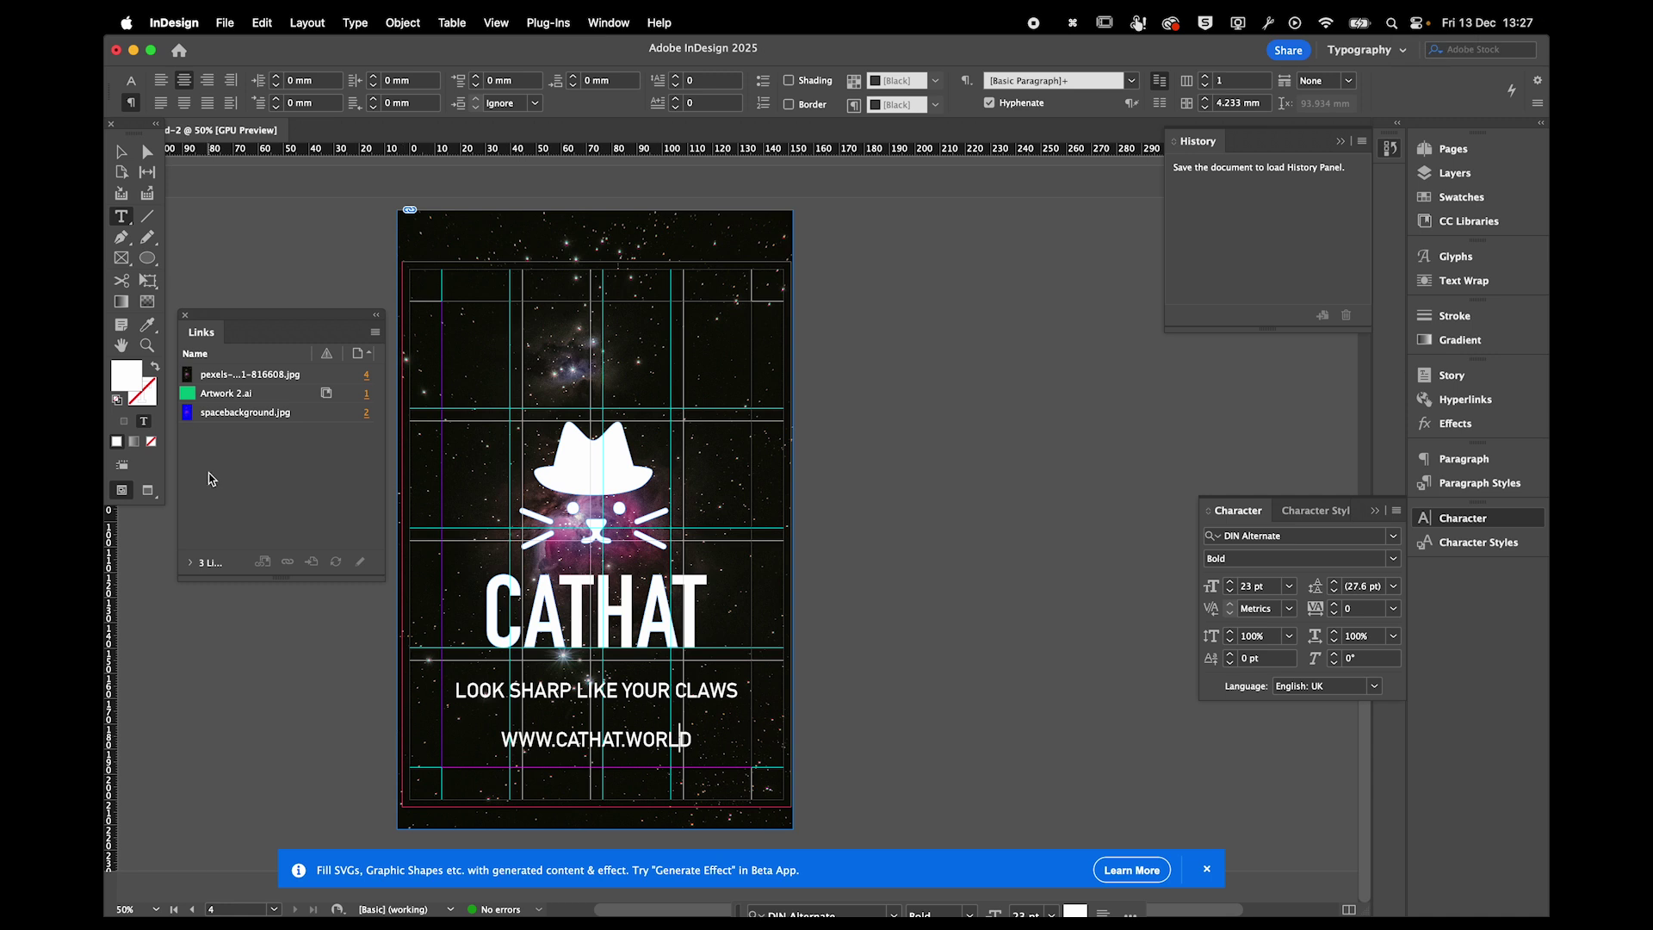
{"action": "left_click", "coordinate": [122, 152]}
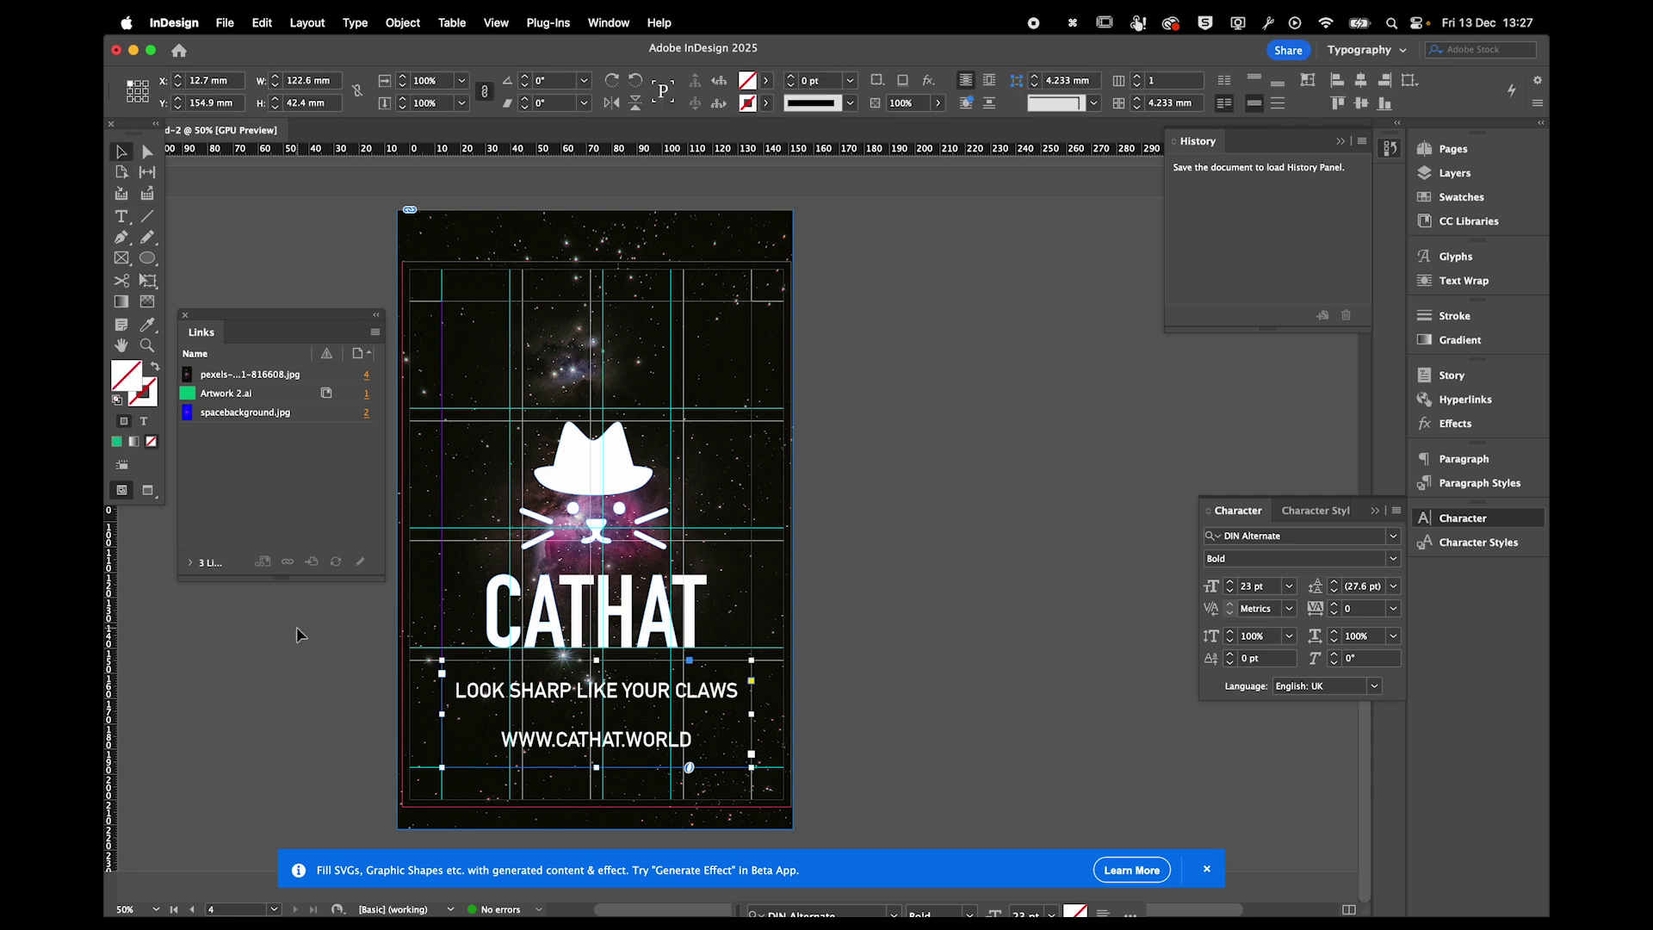
Align the tagline and web address to the bottom of their text frame and deselect the frame.
{"action": "left_click", "coordinate": [370, 747]}
{"action": "key", "text": "w"}
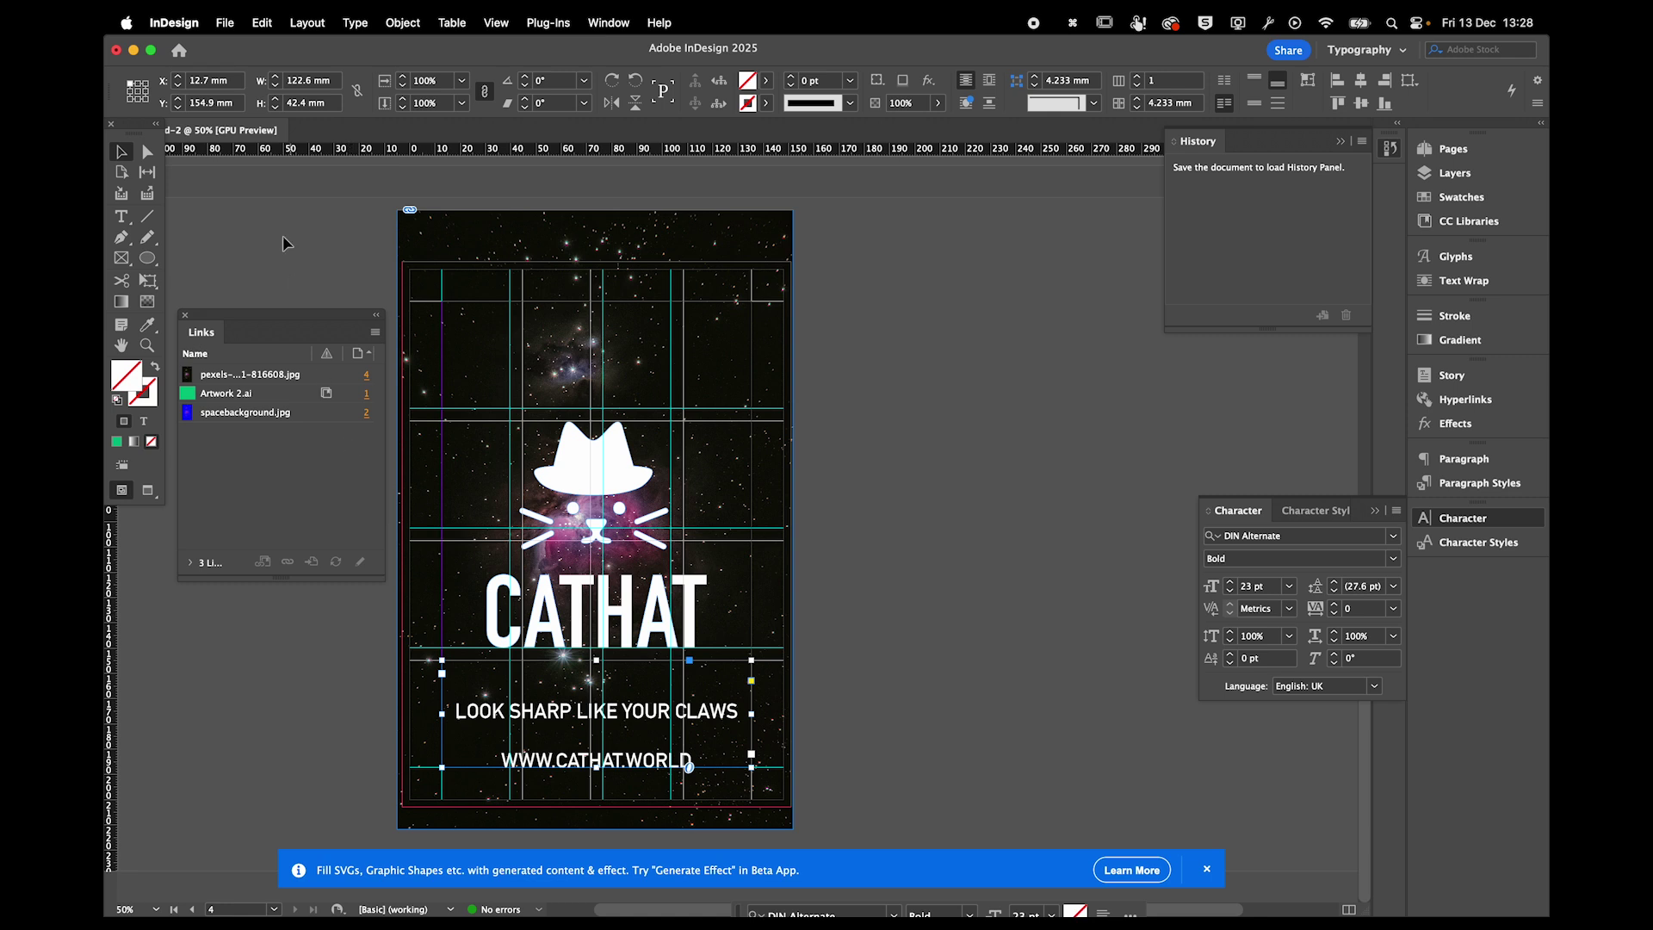
{"action": "left_click", "coordinate": [276, 233]}
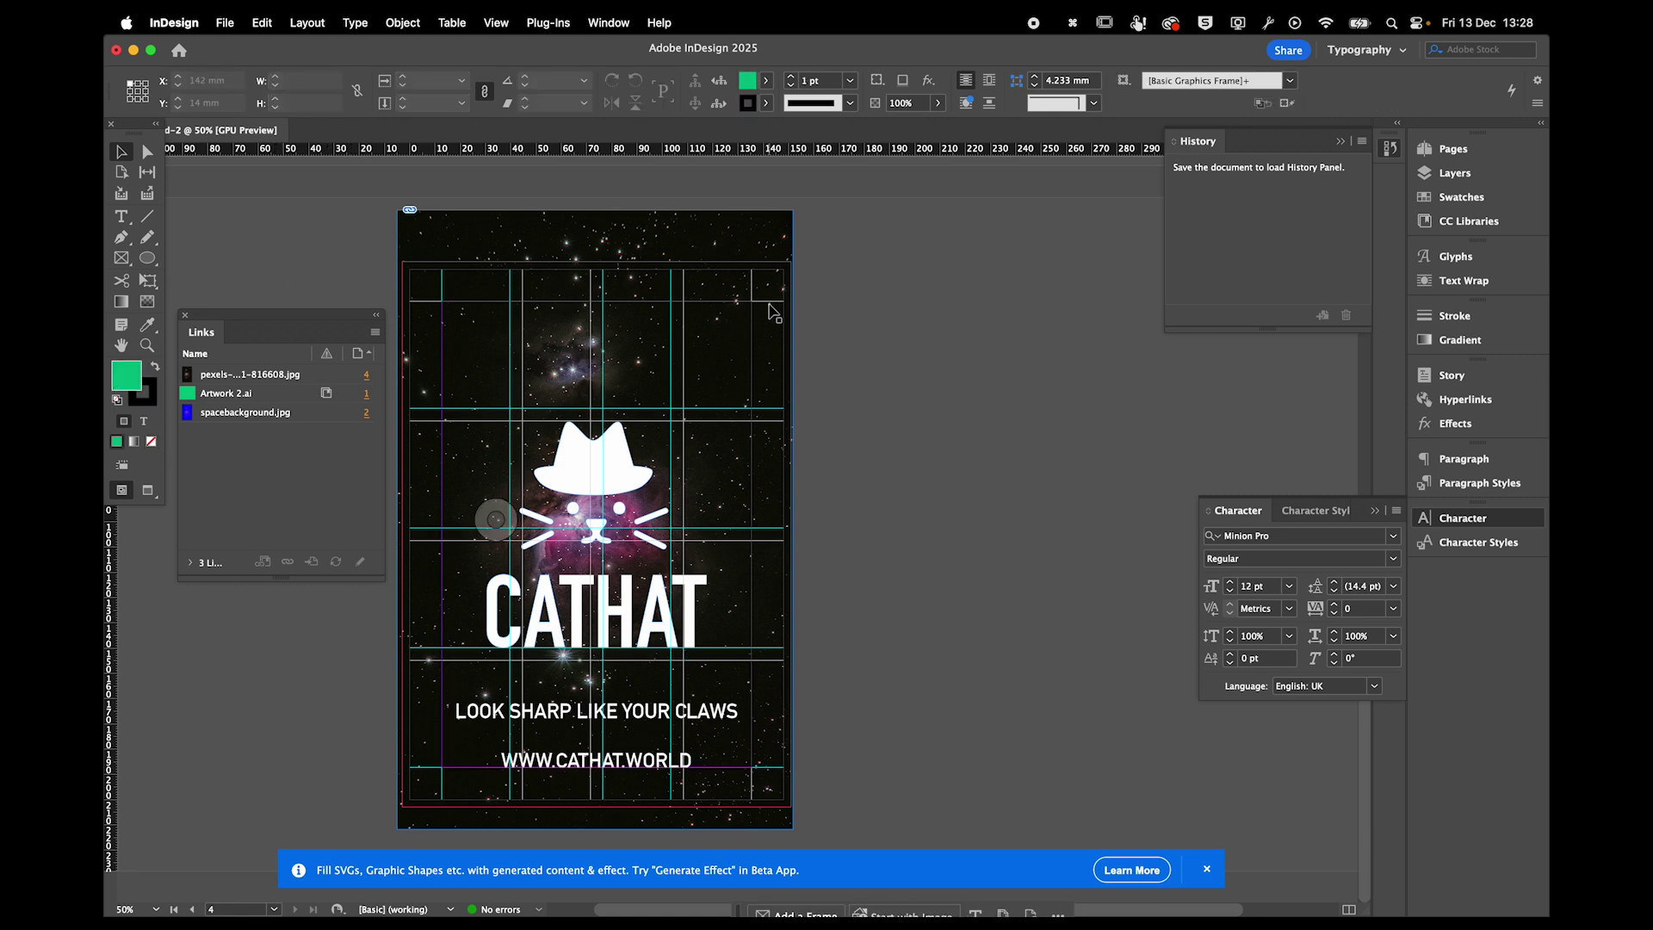
Preview the document without guides and look through the cover, the inner spread and the back page.
{"action": "key", "text": "w"}
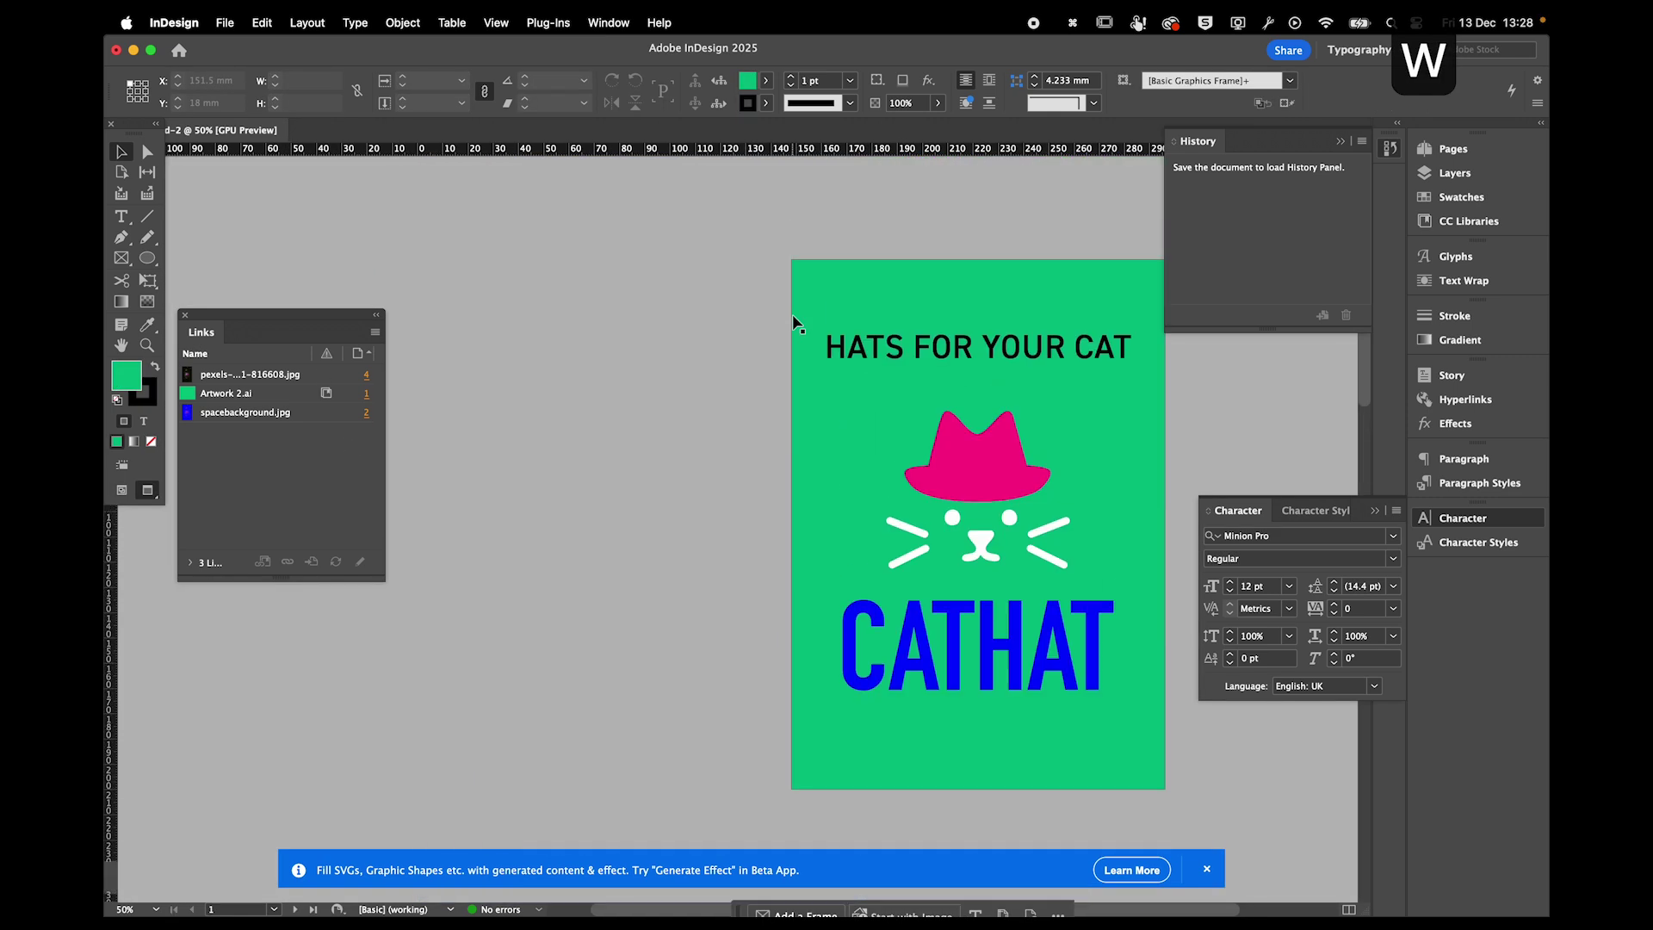
{"action": "scroll", "coordinate": [793, 324], "scroll_direction": "down", "scroll_amount": 14}
{"action": "scroll", "coordinate": [793, 324], "scroll_direction": "up", "scroll_amount": 8}
{"action": "scroll", "coordinate": [793, 323], "scroll_direction": "down", "scroll_amount": 1}
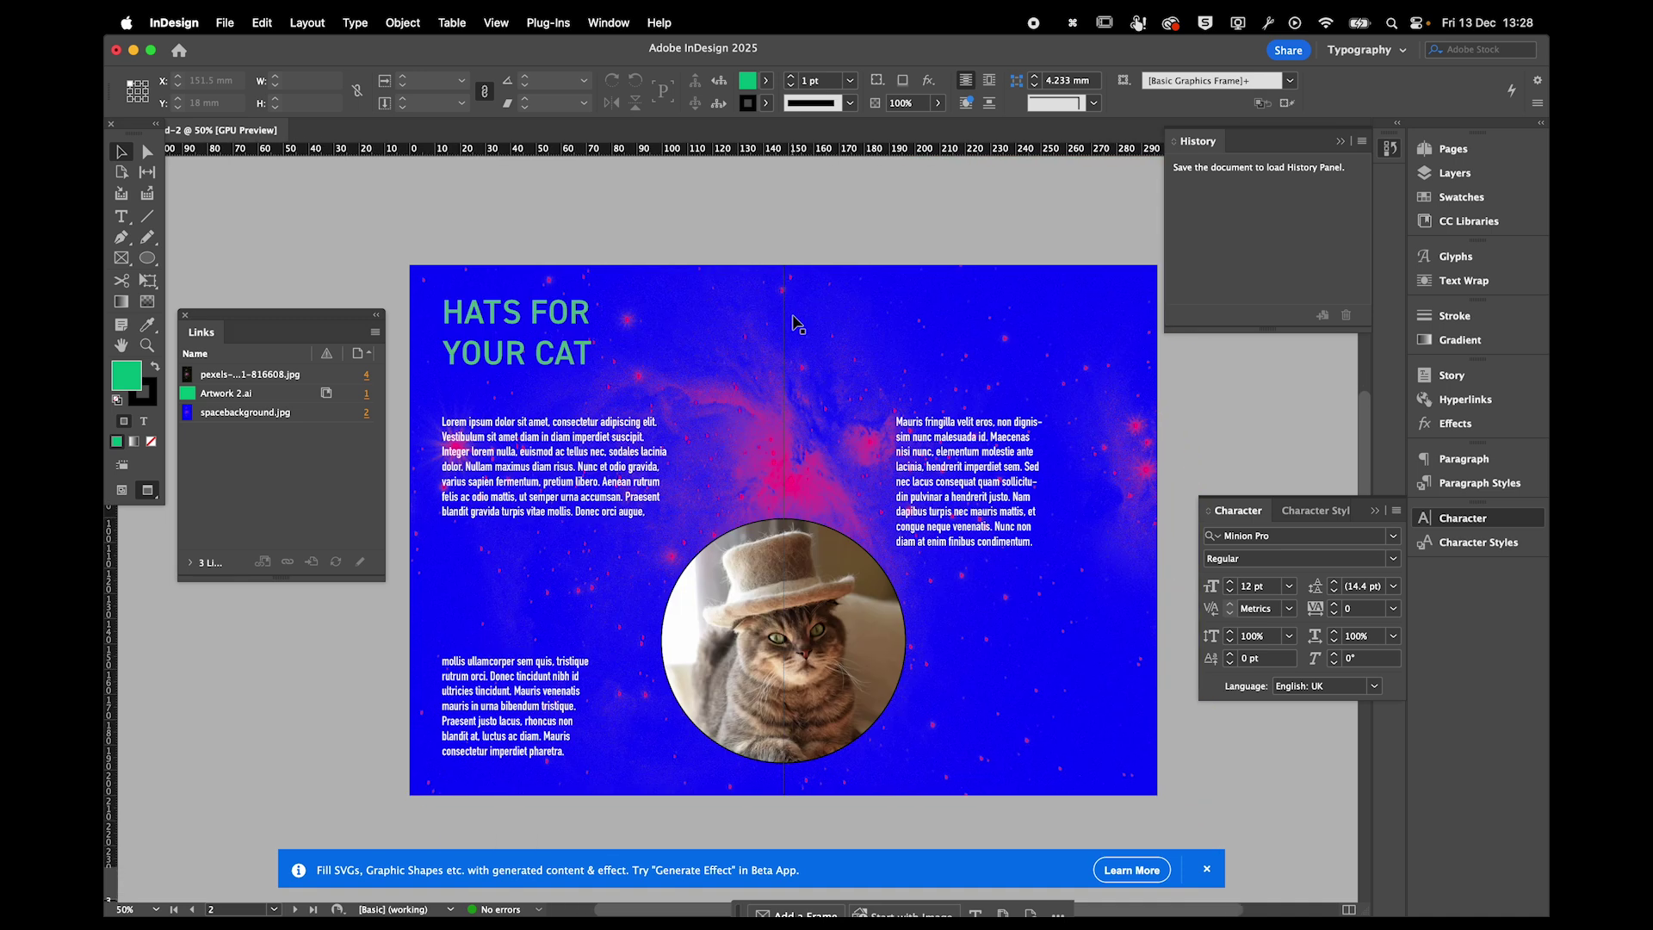
{"action": "scroll", "coordinate": [793, 323], "scroll_direction": "down", "scroll_amount": 5}
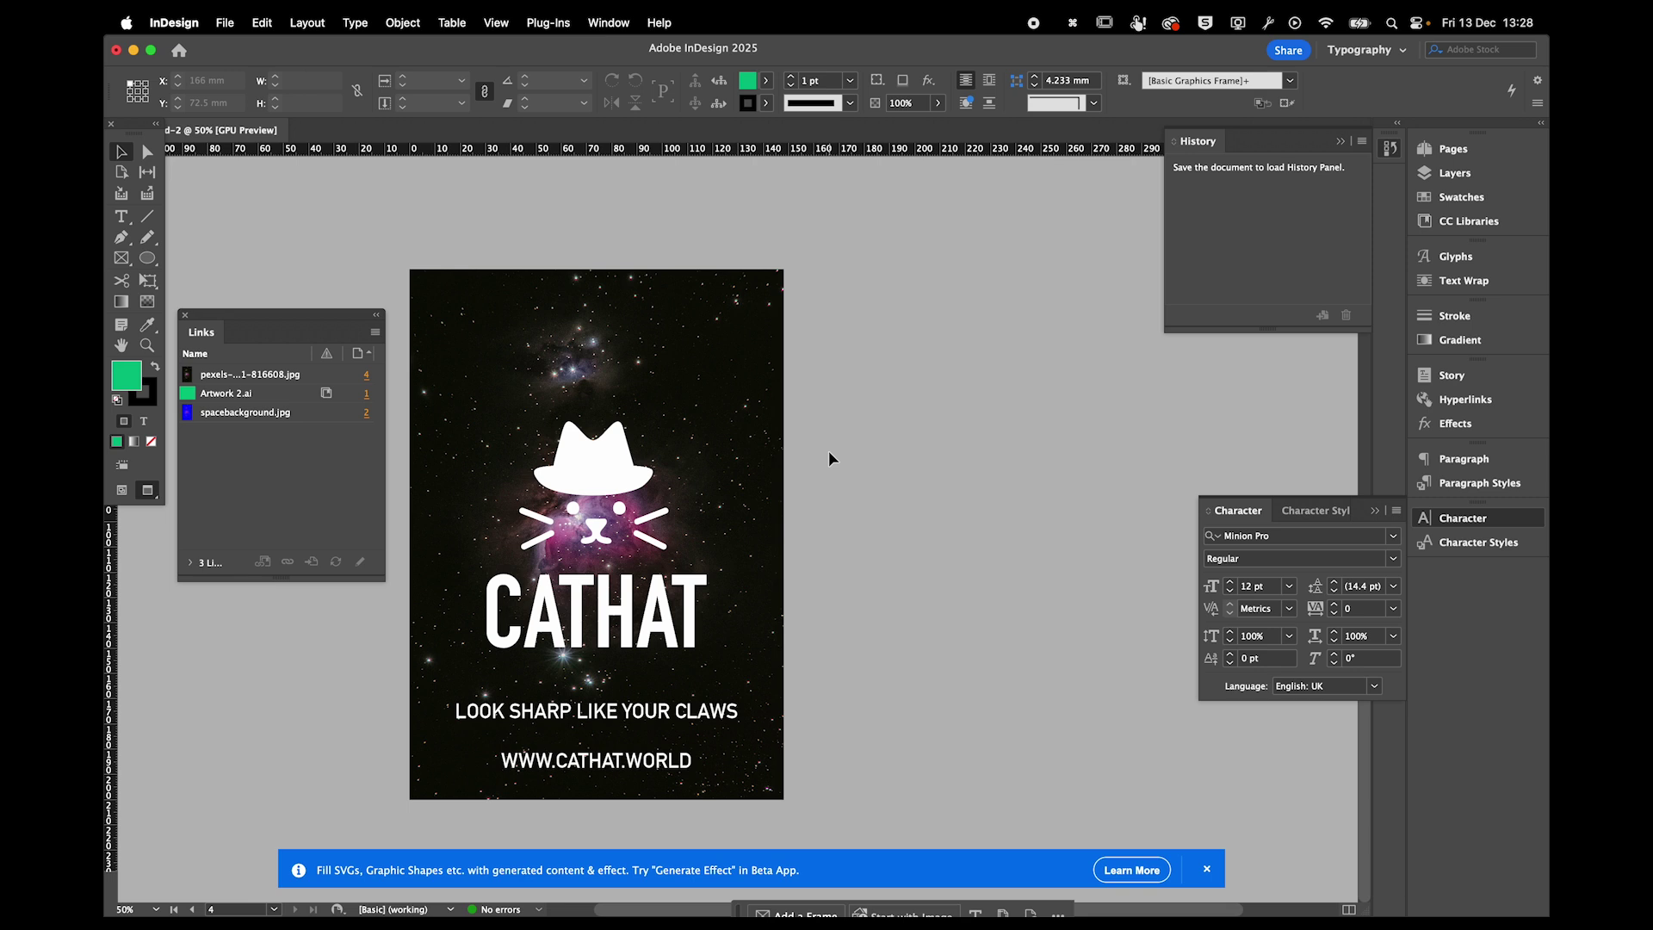
{"action": "scroll", "coordinate": [829, 451], "scroll_direction": "up", "scroll_amount": 5}
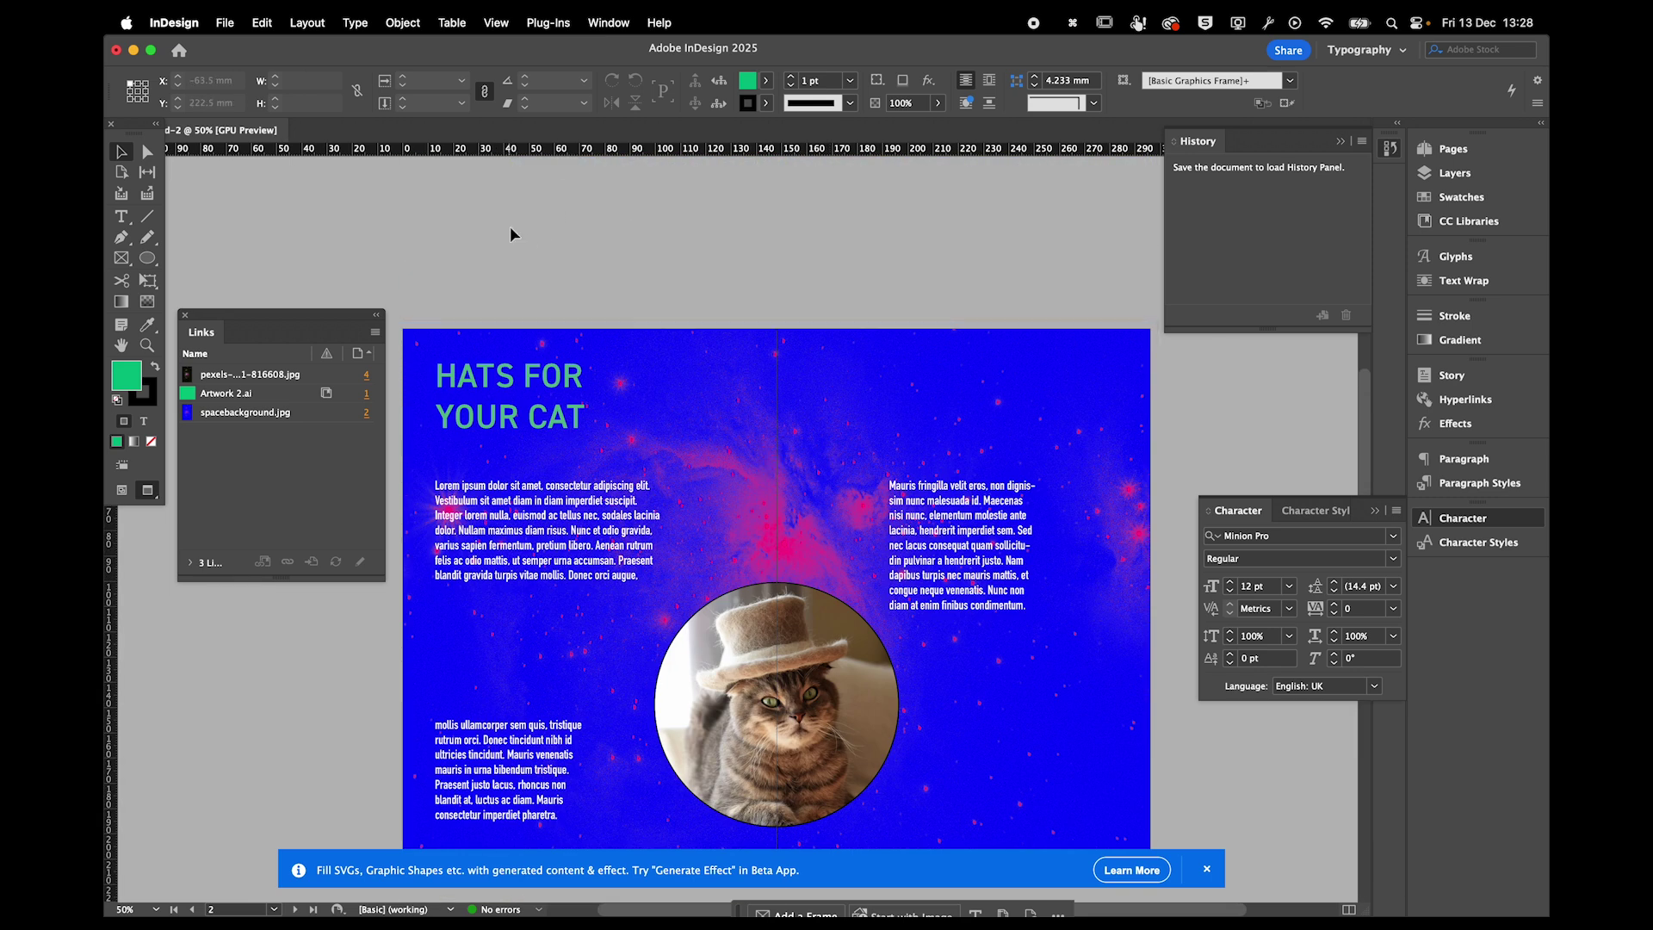
Save the document as Untitled-2 in the CATHAT folder and move the tools clear of the document title.
{"action": "key", "text": "super+s"}
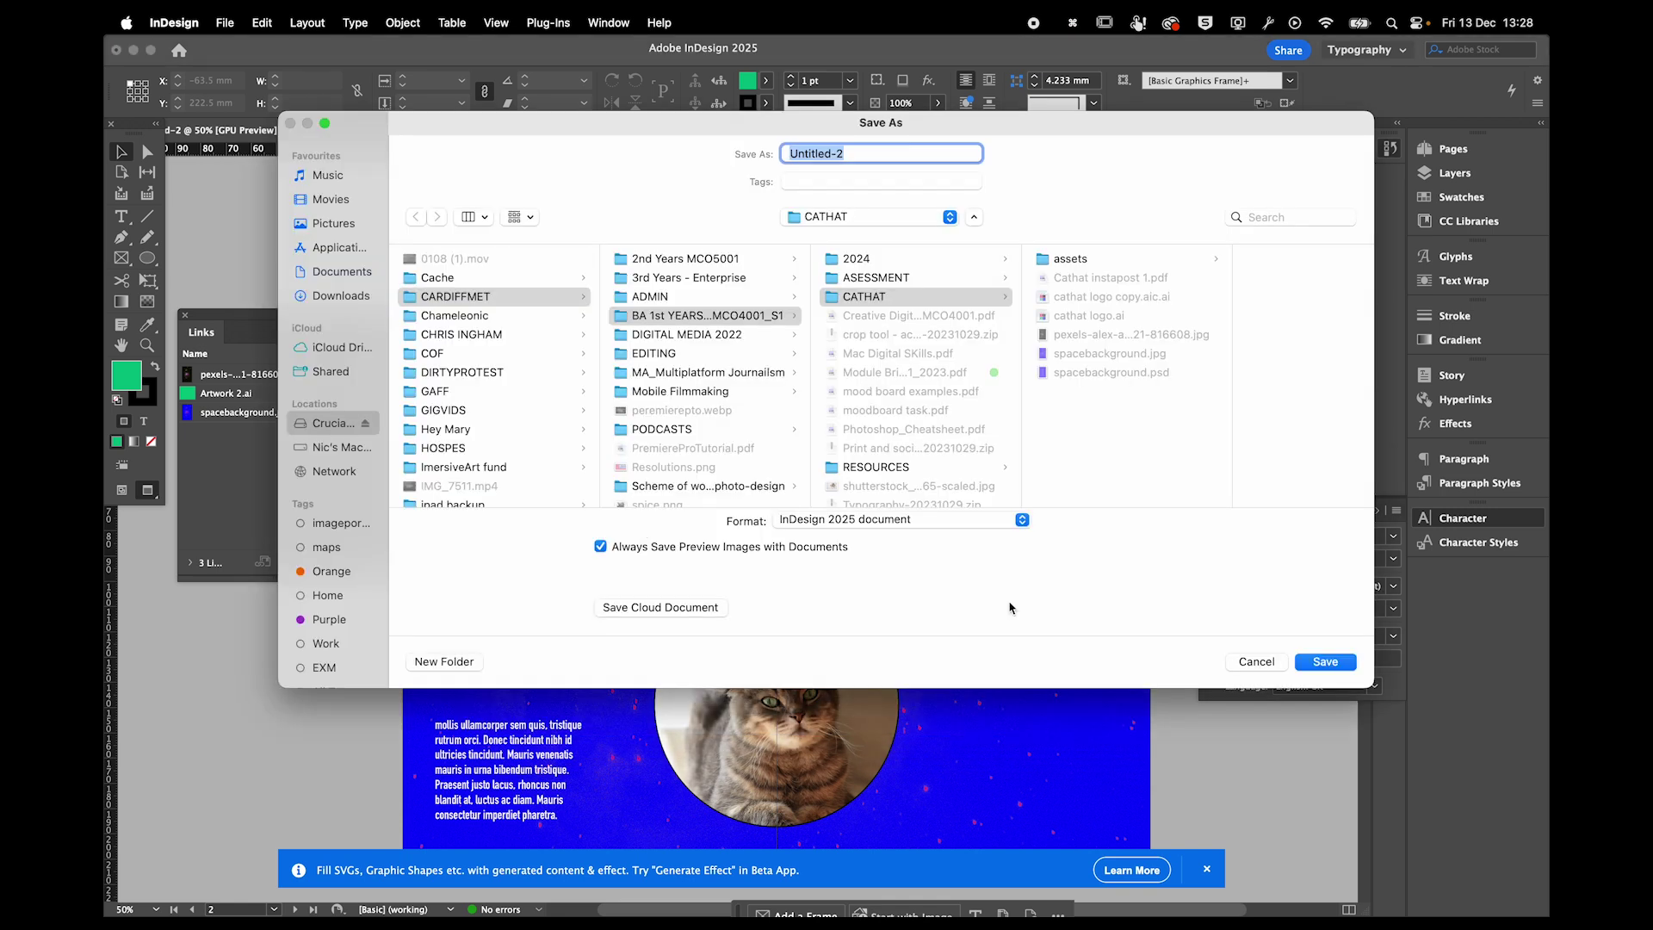
{"action": "left_click", "coordinate": [1304, 664]}
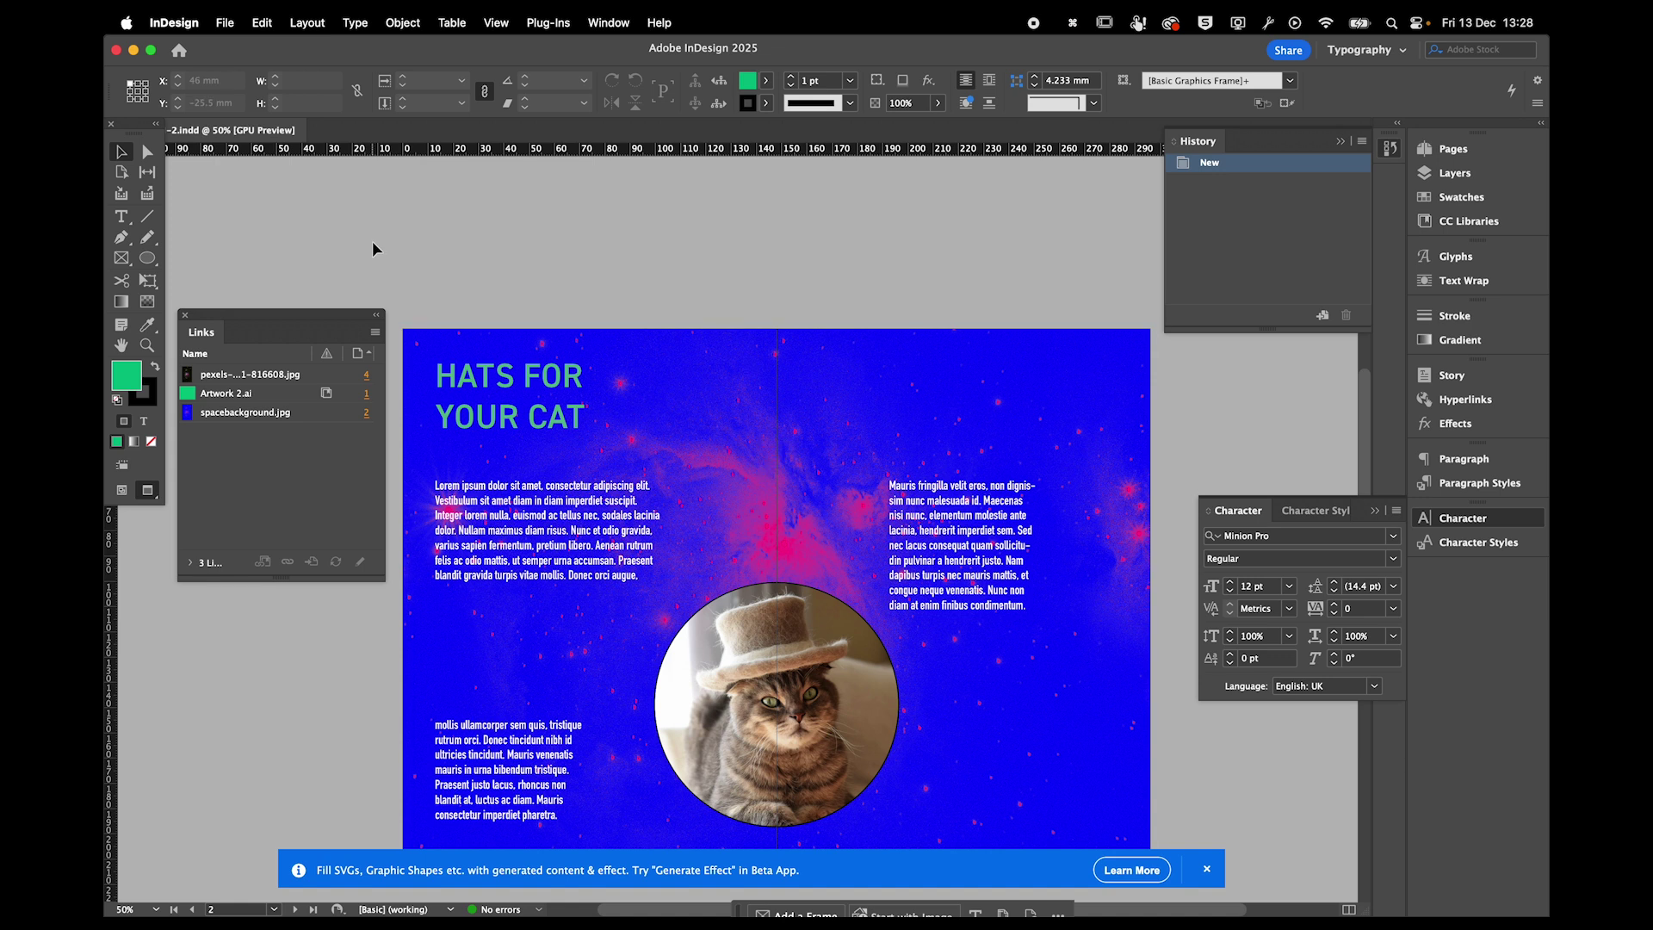
{"action": "left_click_drag", "start_coordinate": [126, 129], "coordinate": [127, 160]}
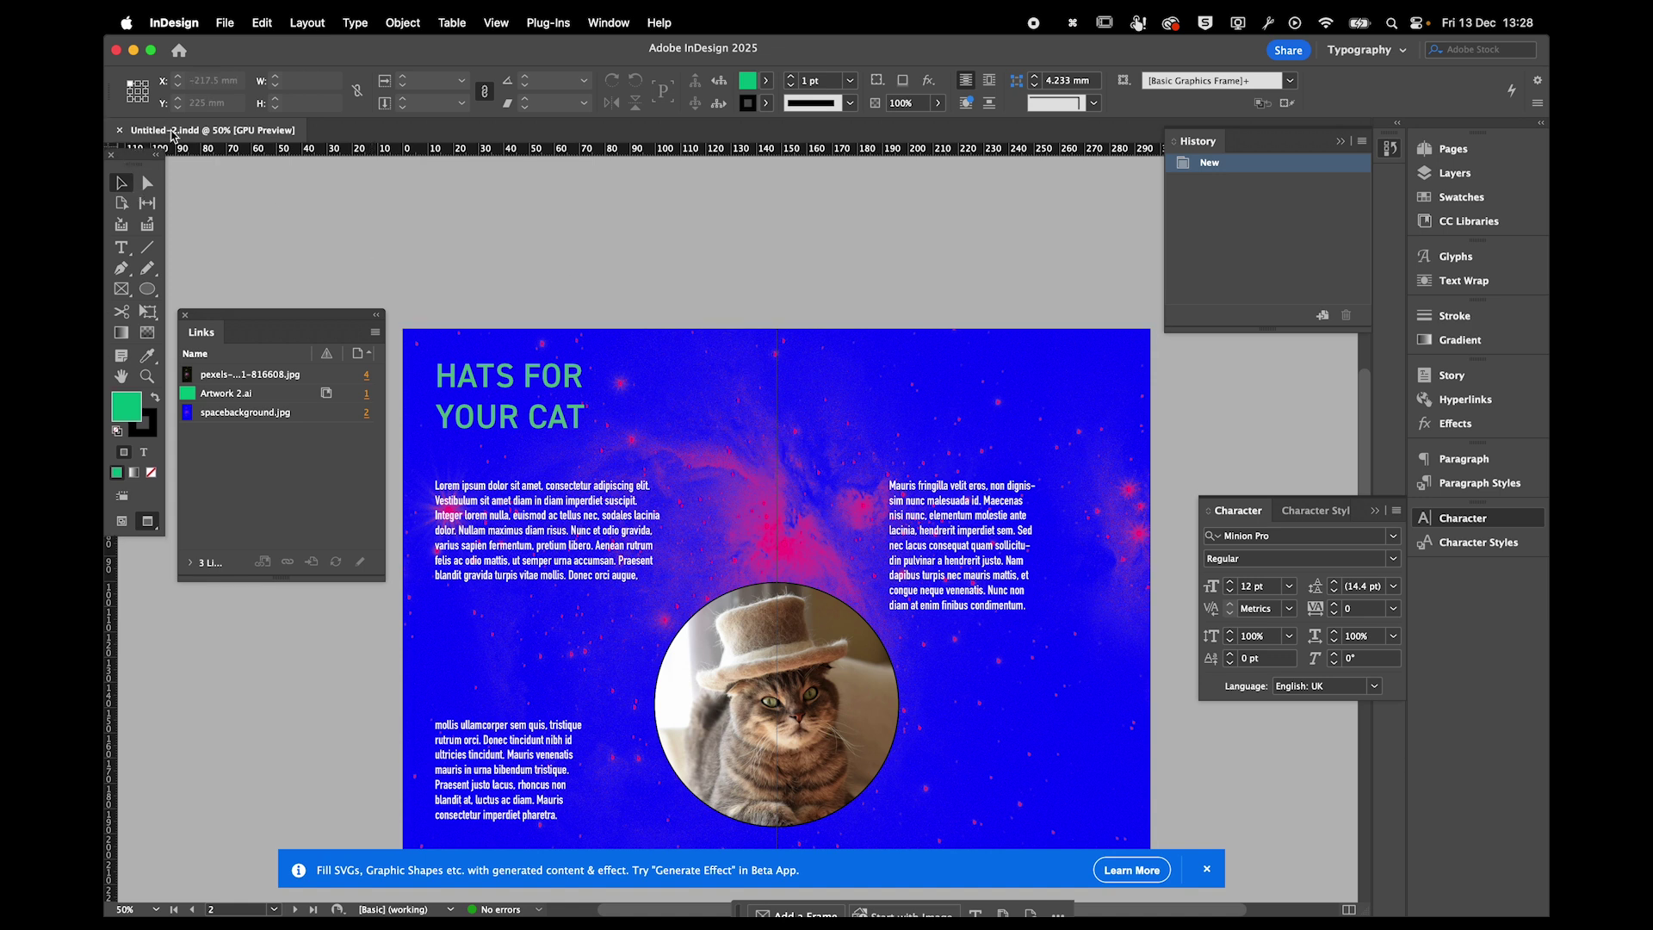
Save the document on the computer under the new name "cathatbrochure" in the CATHAT folder.
{"action": "left_click", "coordinate": [227, 22]}
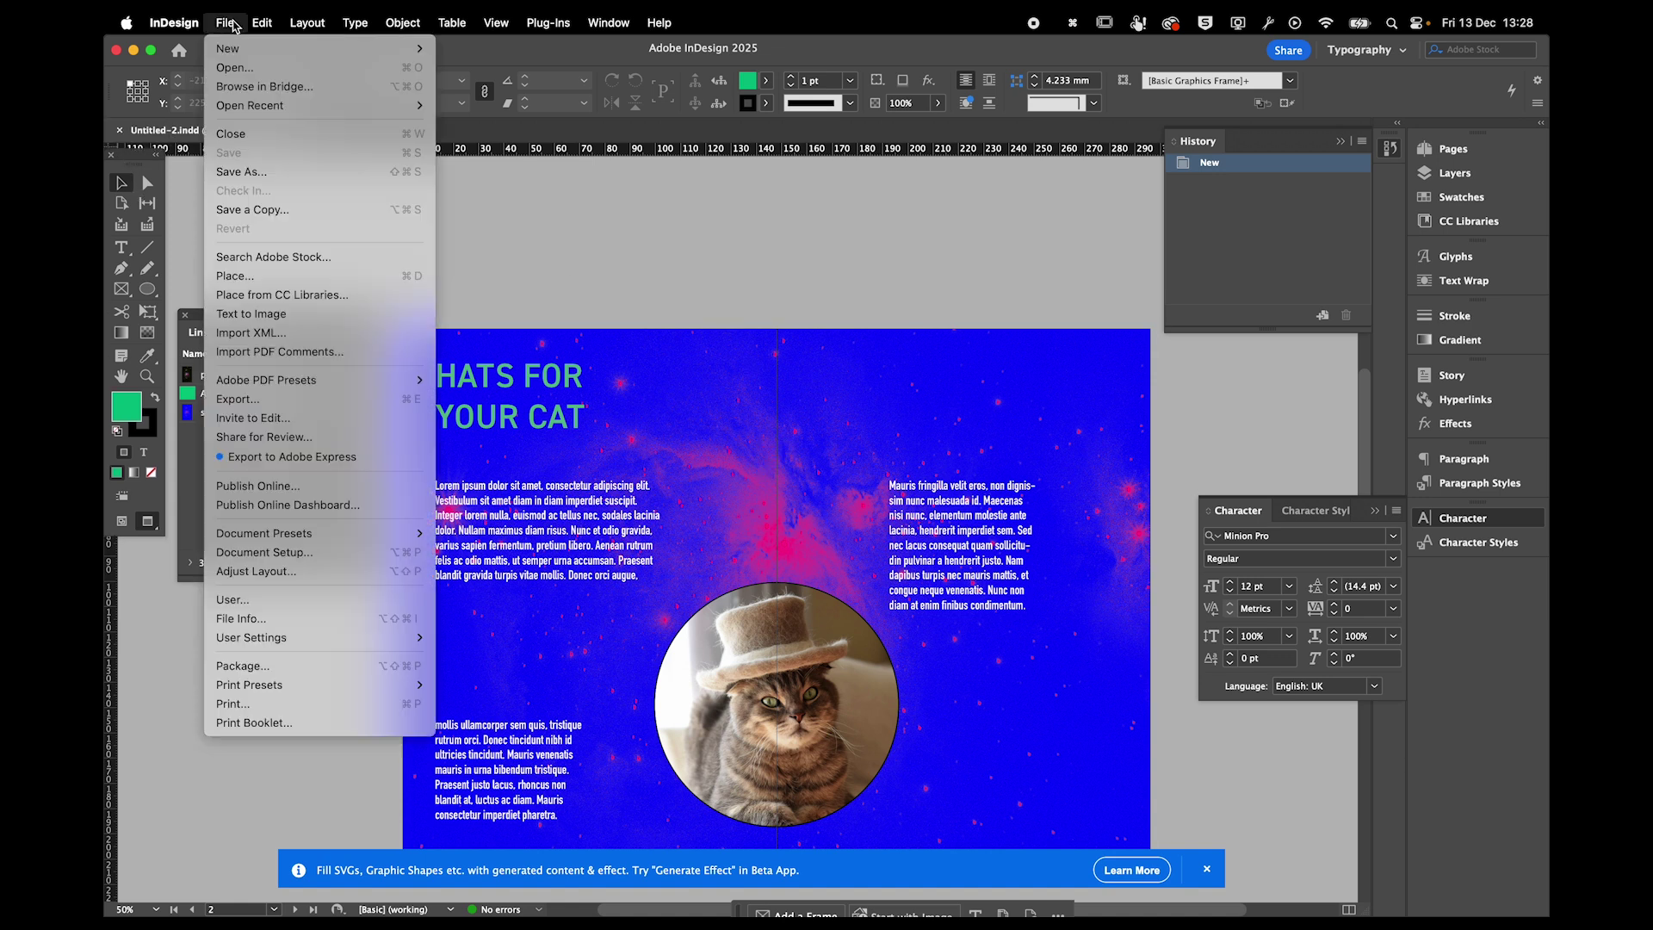
{"action": "left_click", "coordinate": [249, 176]}
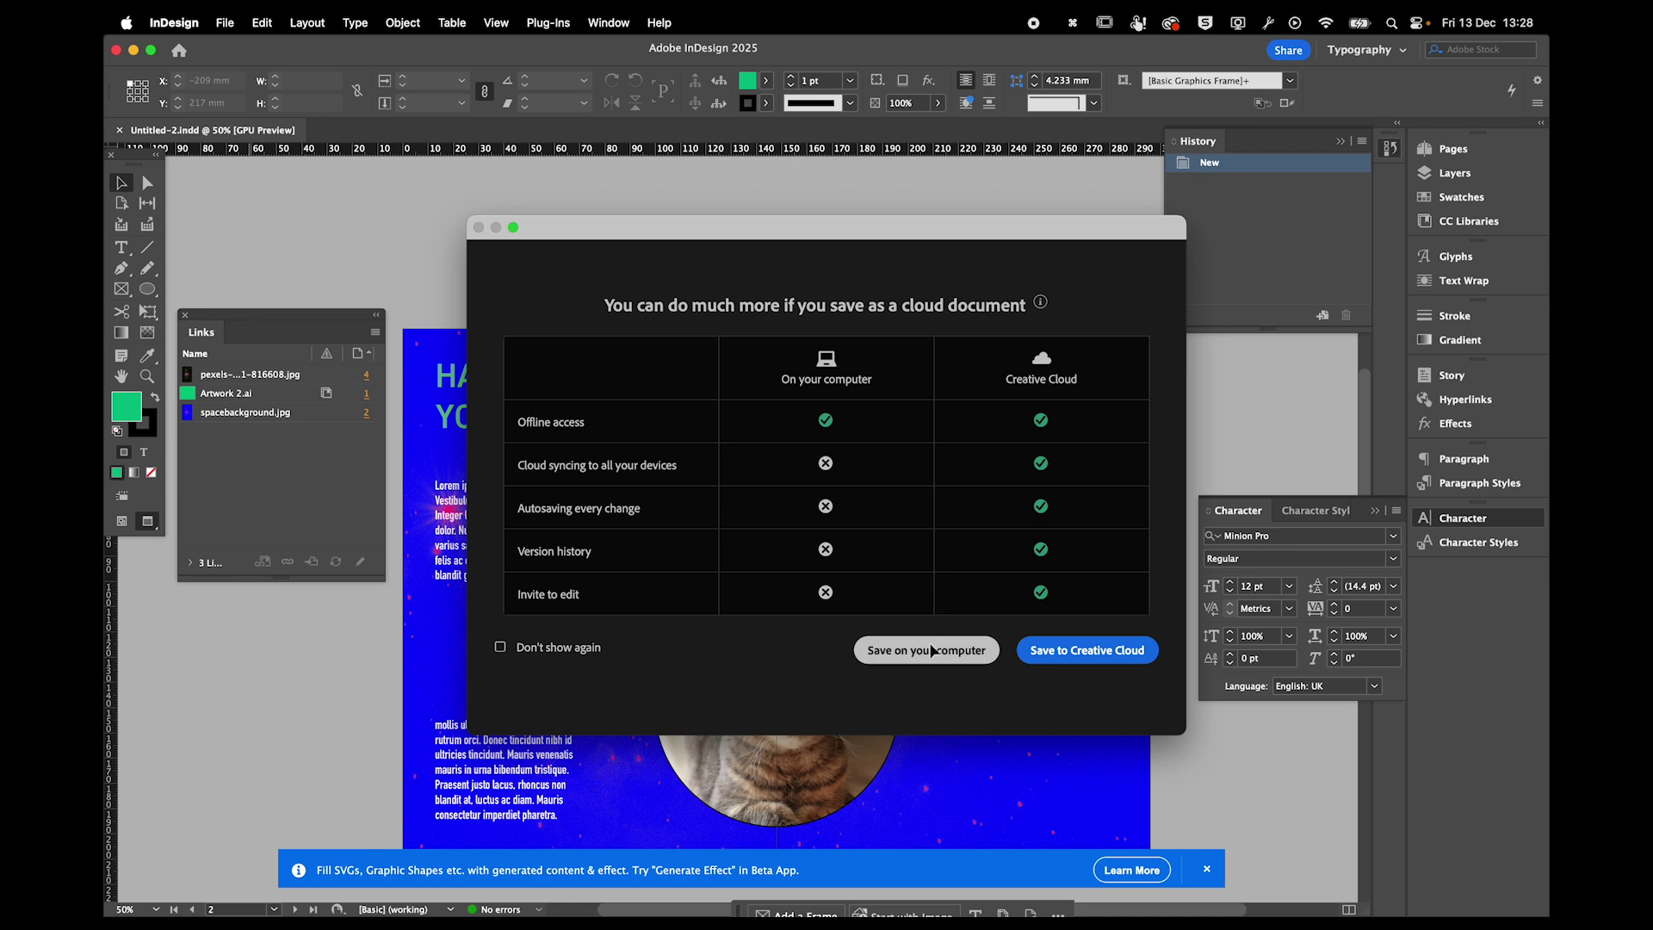
{"action": "left_click", "coordinate": [927, 647]}
{"action": "type", "text": "cat"}
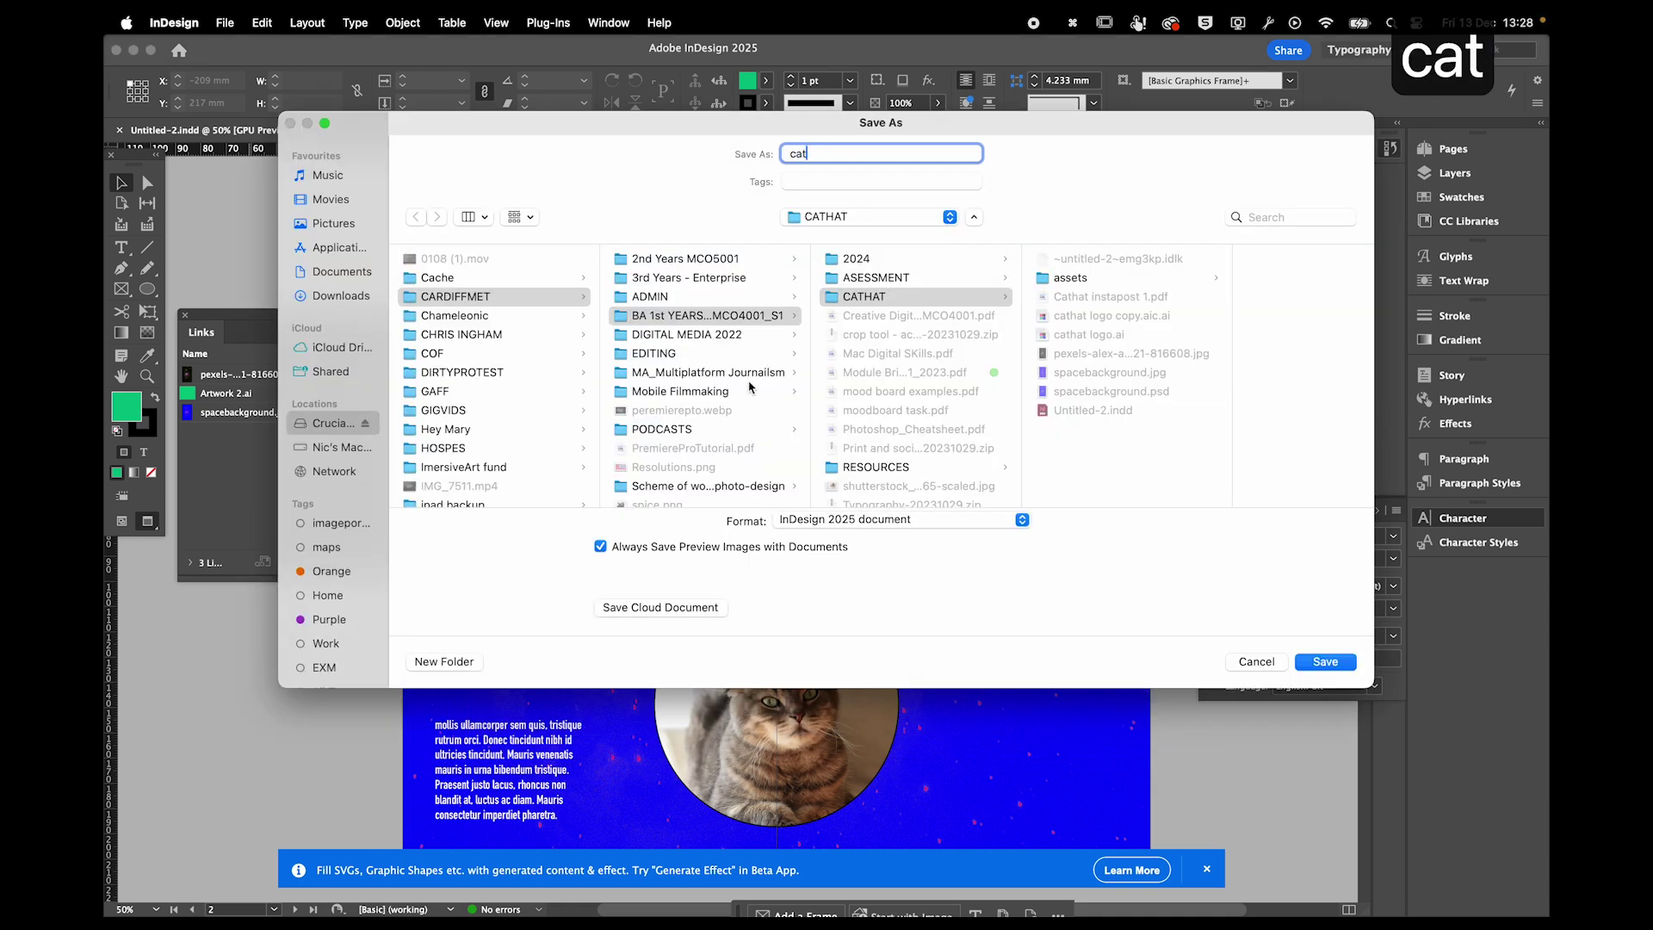
{"action": "type", "text": "hatbrochure]"}
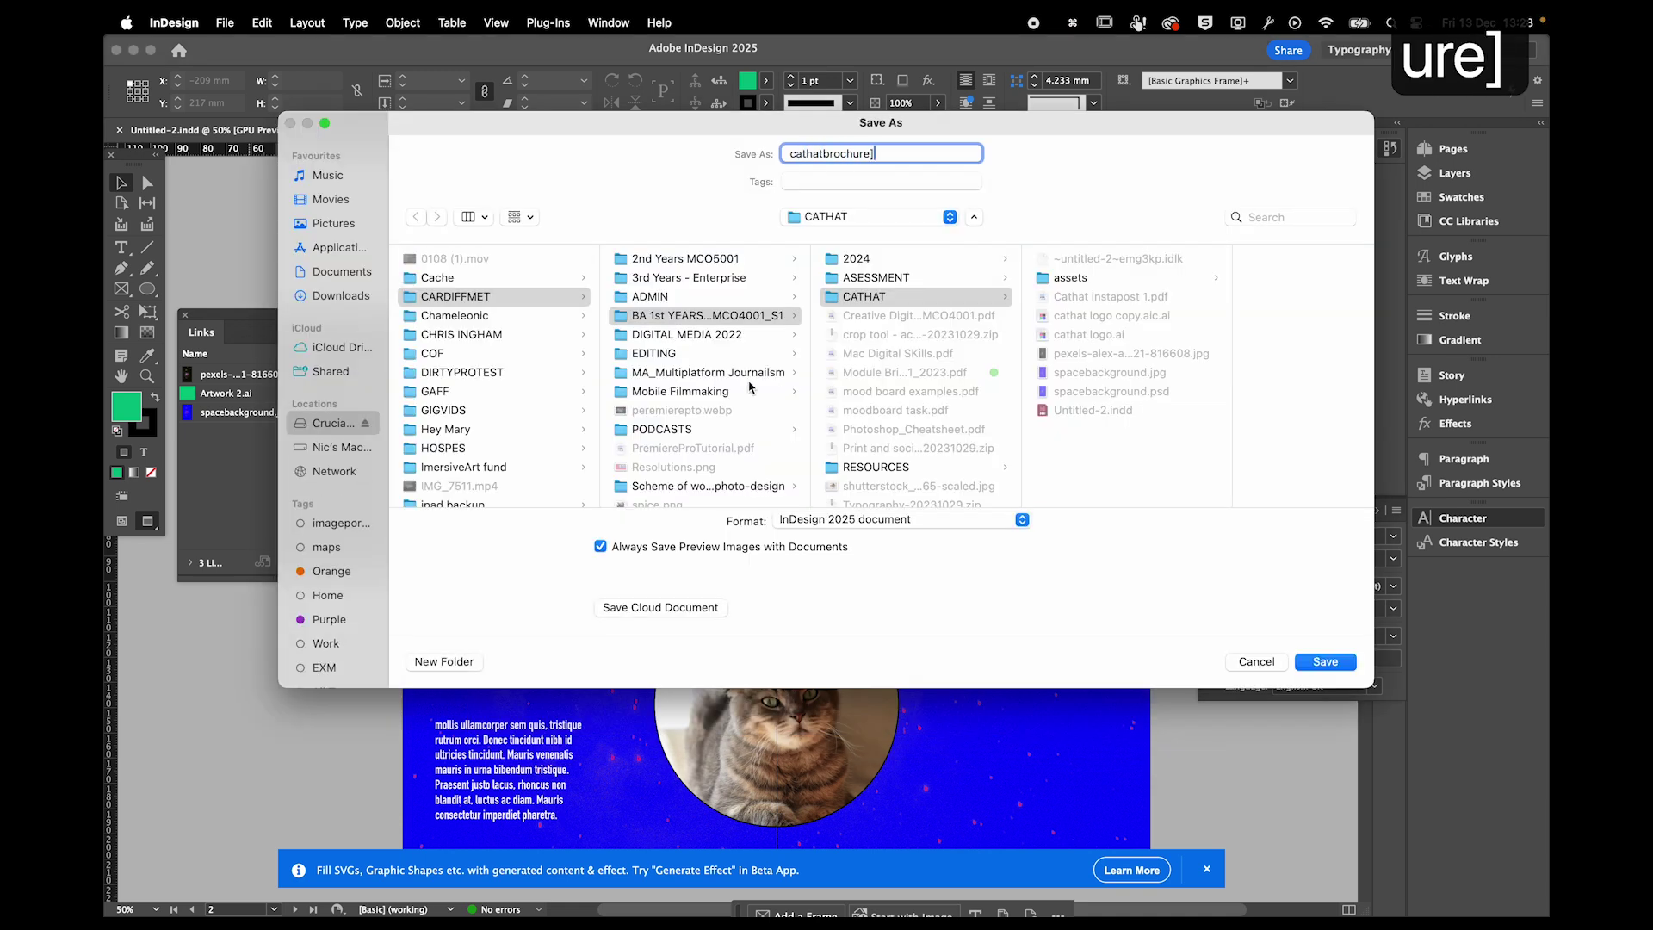
{"action": "key", "text": "BackSpace"}
{"action": "key", "text": "Return"}
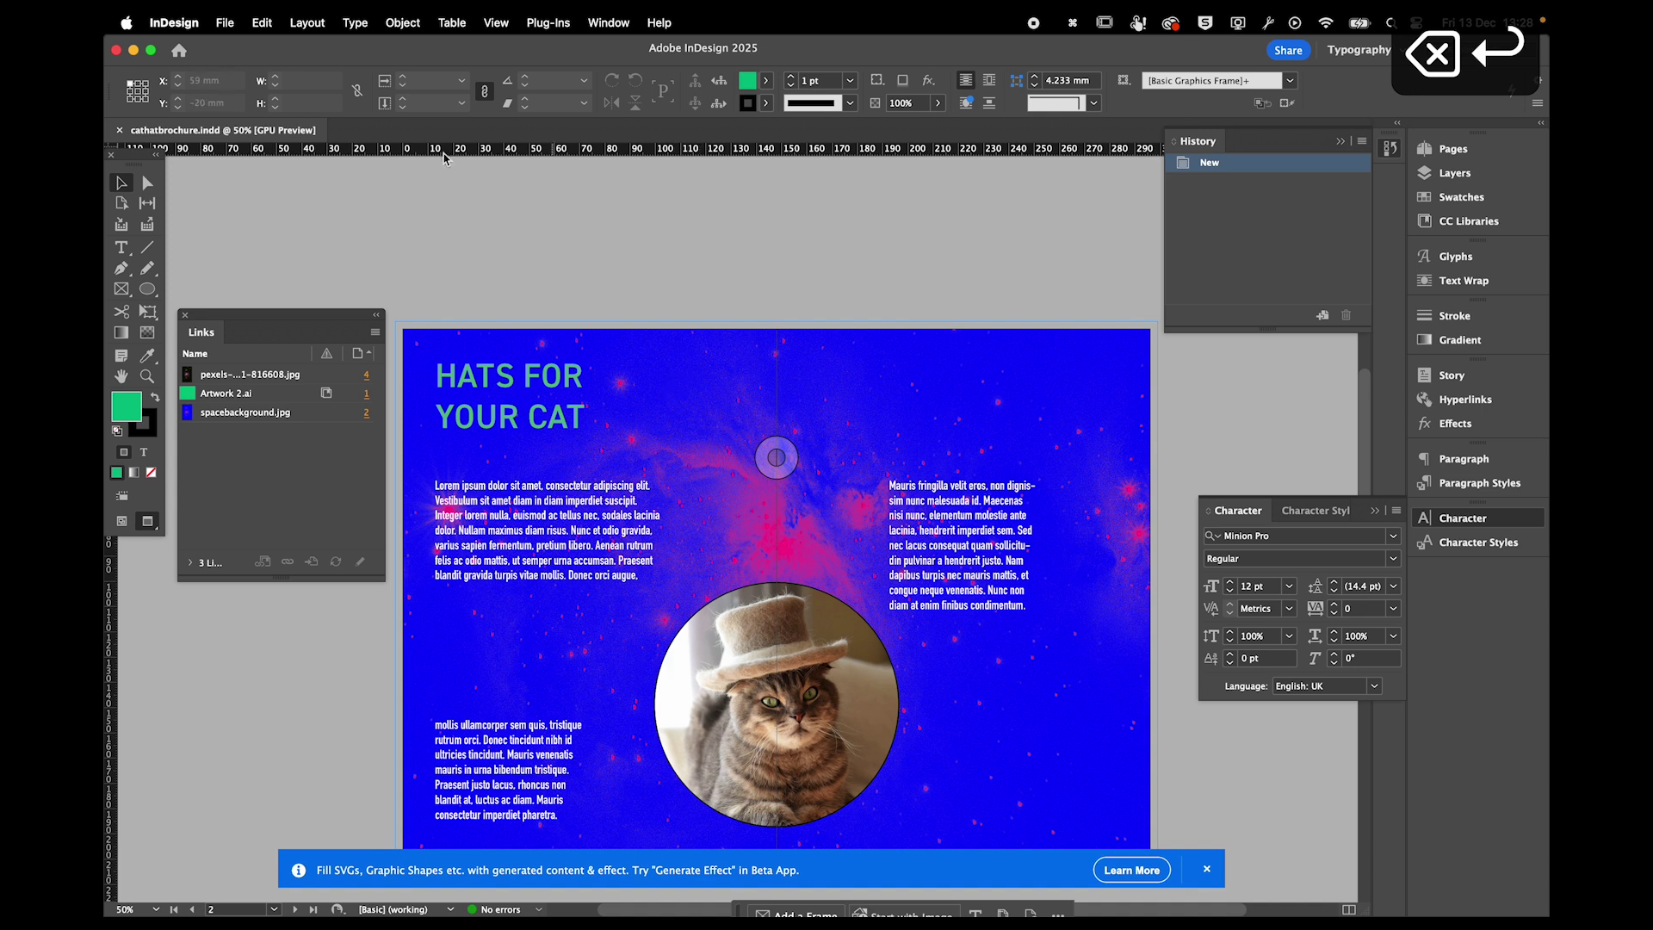
Export all pages of cathatbrochure as Adobe PDF (Print) to the CATHAT folder with the modified High Quality Print settings.
{"action": "left_click", "coordinate": [224, 23]}
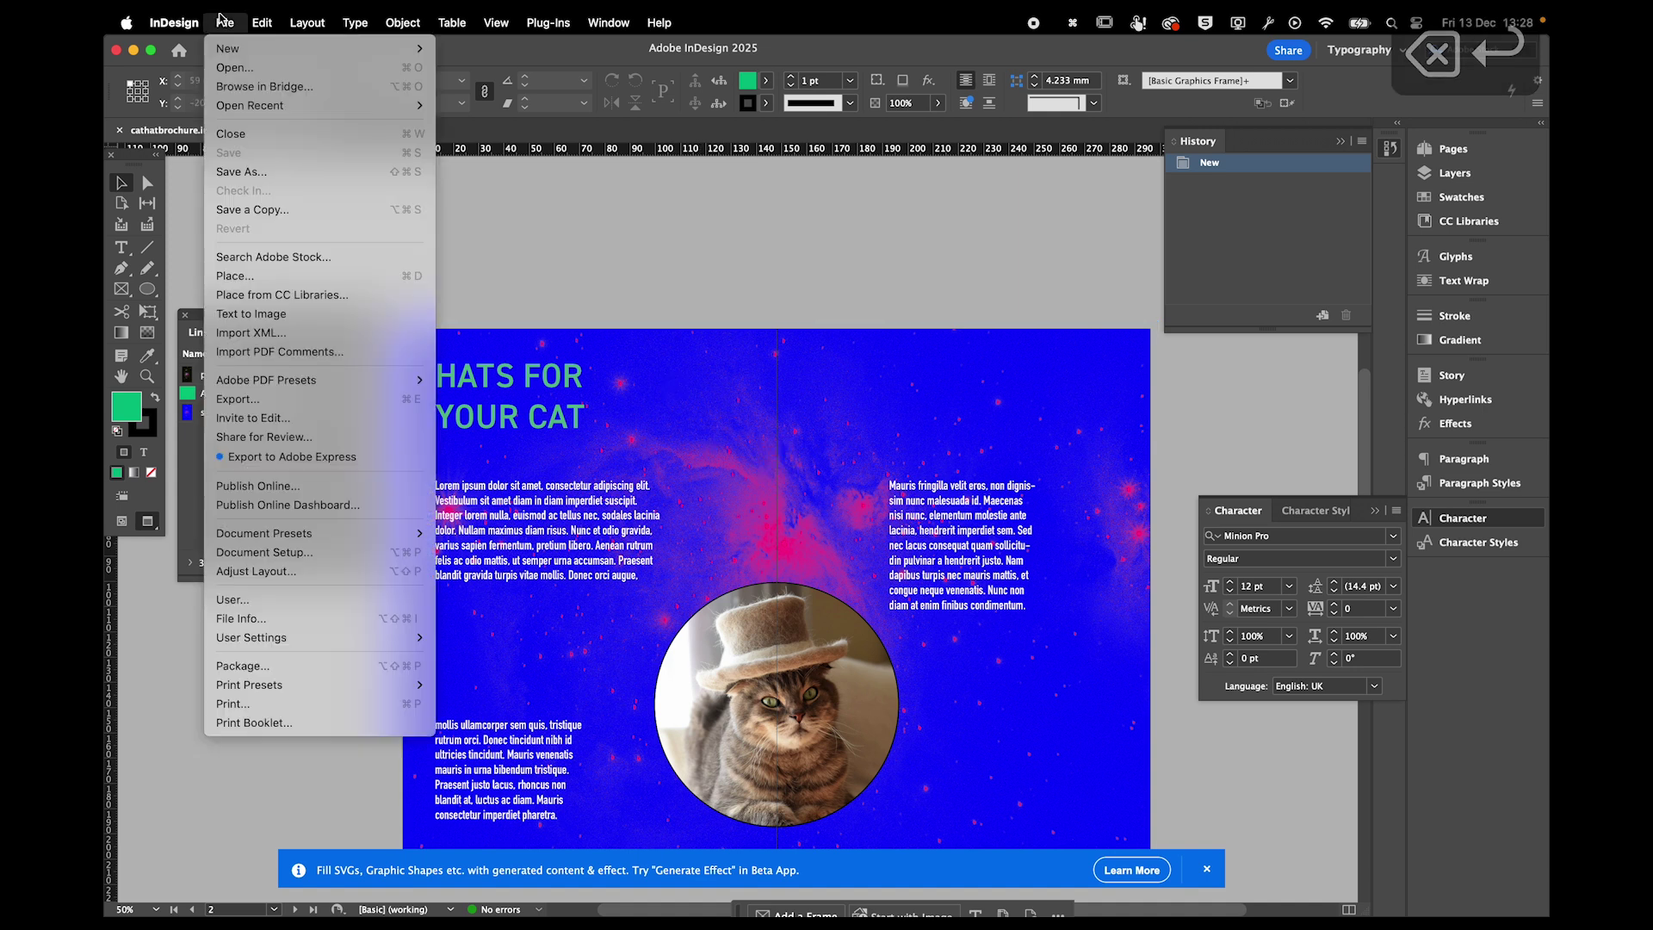
{"action": "left_click", "coordinate": [271, 402]}
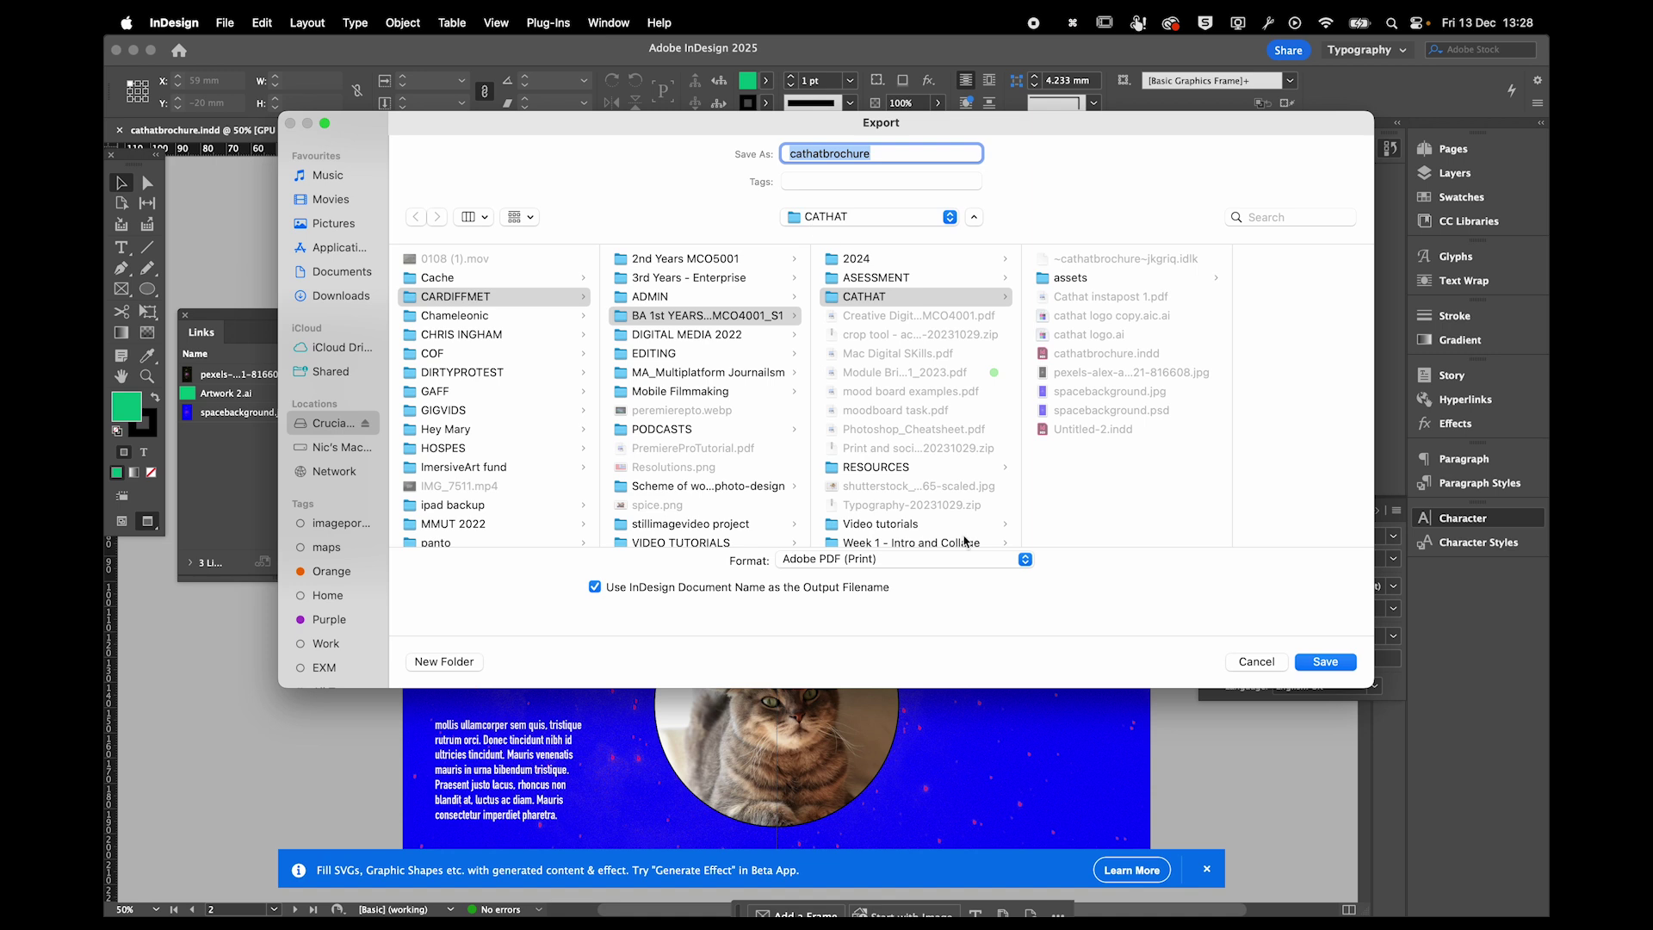
{"action": "left_click", "coordinate": [891, 560]}
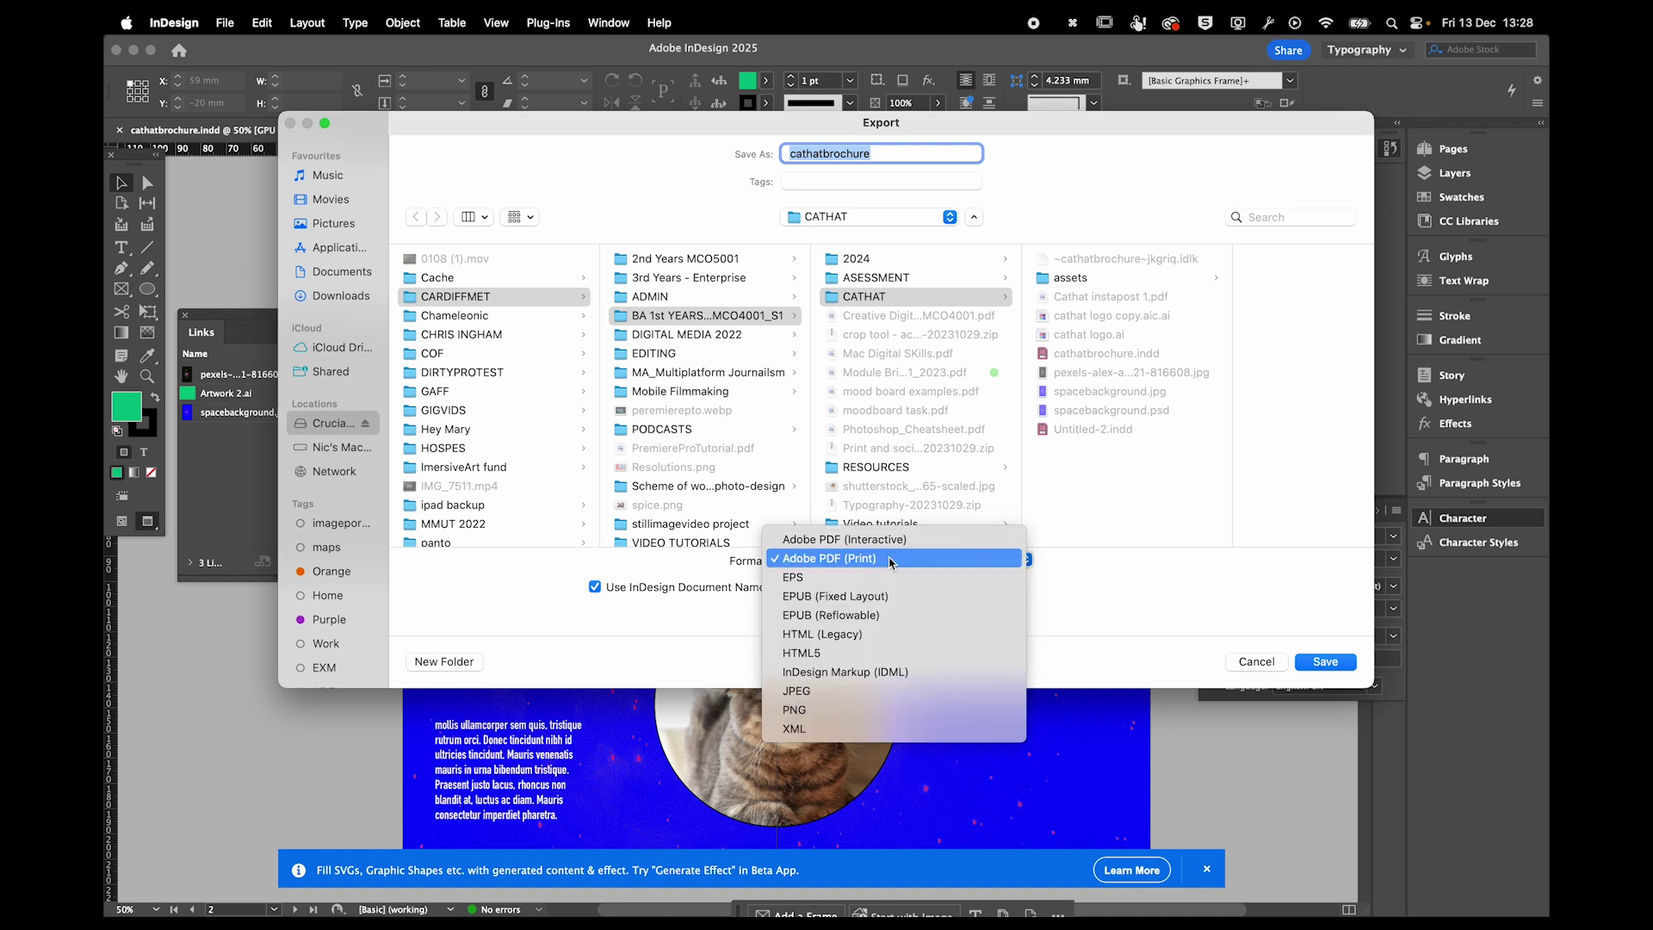
{"action": "left_click", "coordinate": [891, 560]}
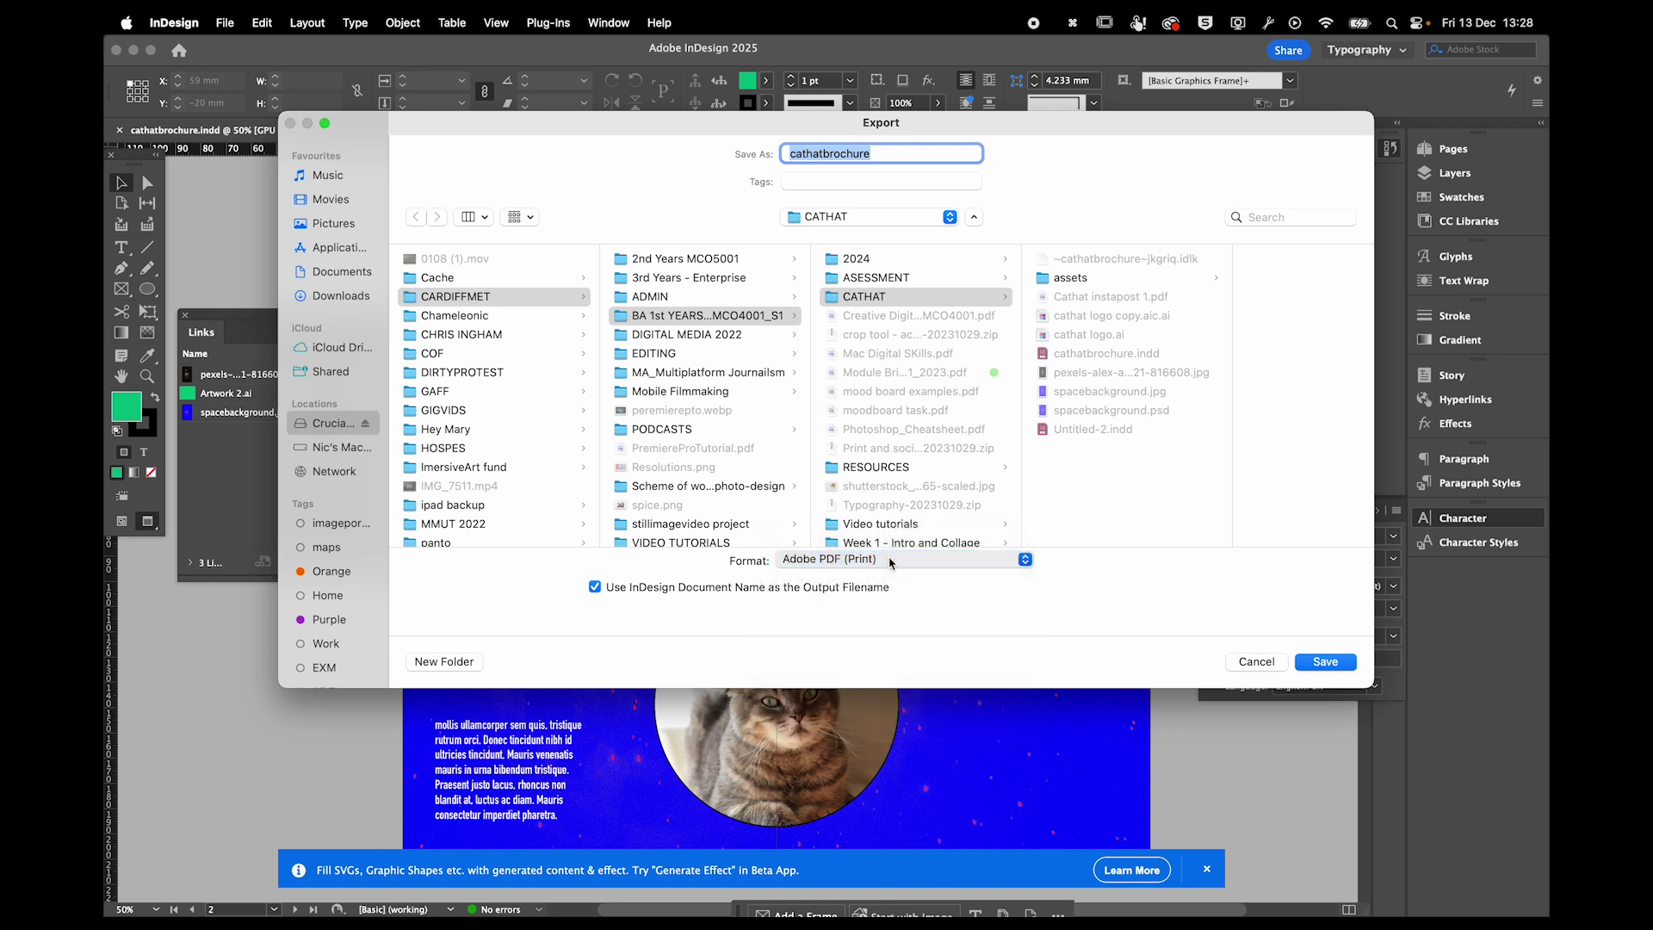
{"action": "left_click", "coordinate": [1326, 664]}
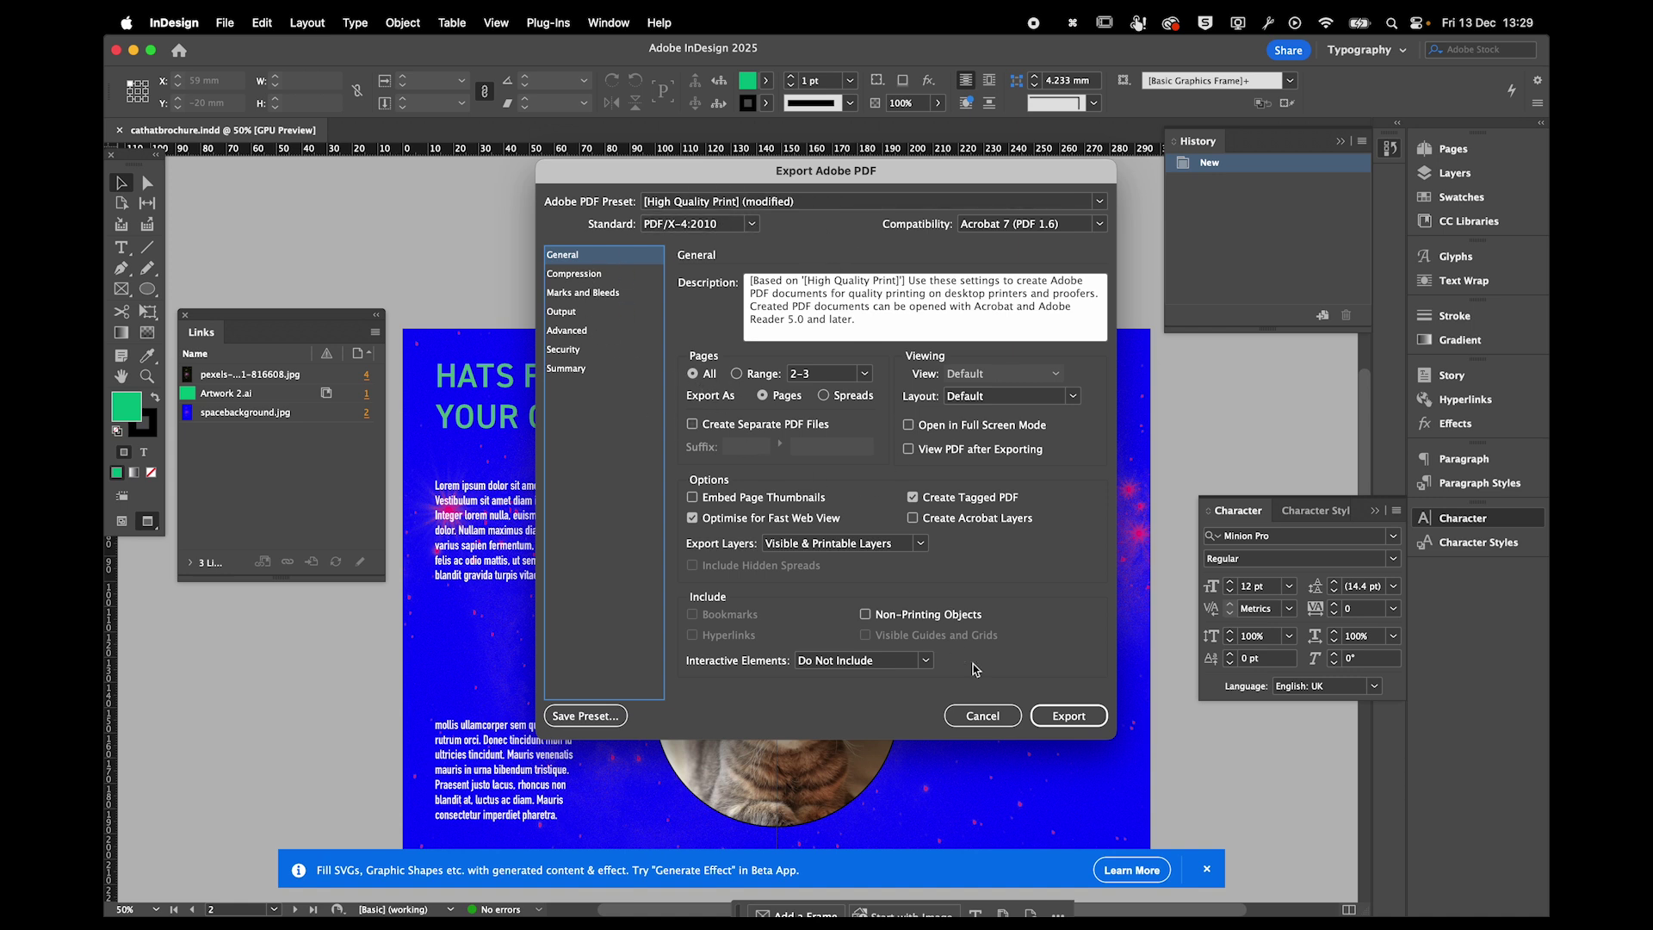
{"action": "left_click", "coordinate": [1068, 715]}
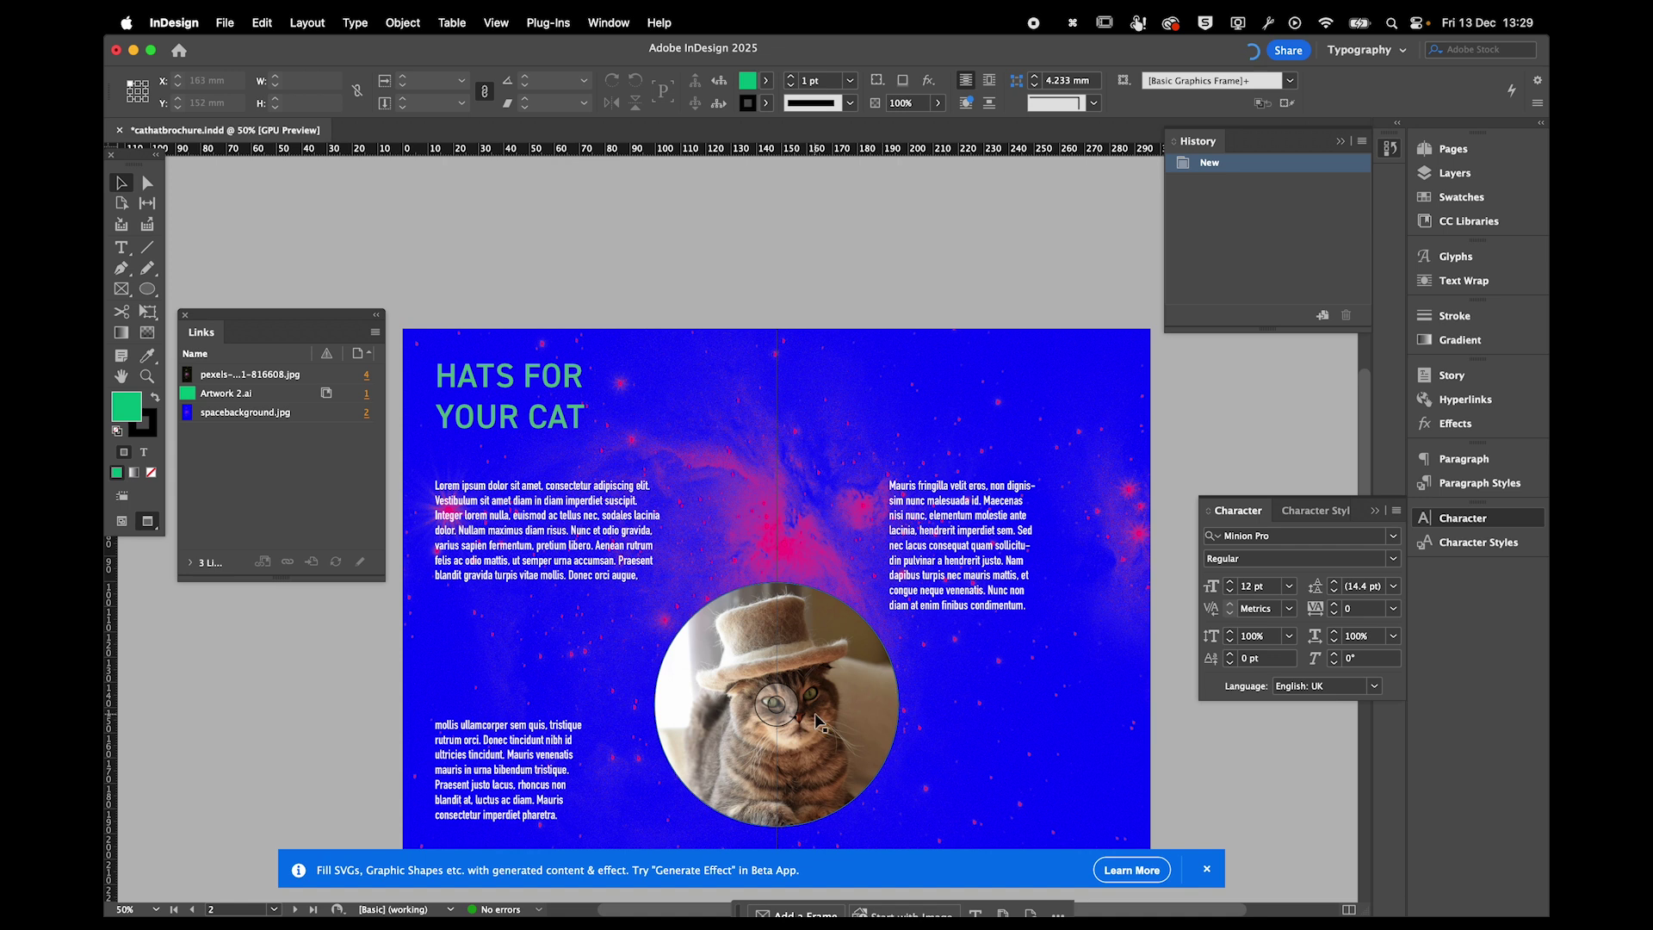
Switch to Finder and check the pages of cathatbrochure.pdf in a quick preview.
{"action": "key", "text": "super+Tab"}
{"action": "key", "text": "super+Tab"}
{"action": "key", "text": "super+Tab"}
{"action": "key", "text": "super+Tab"}
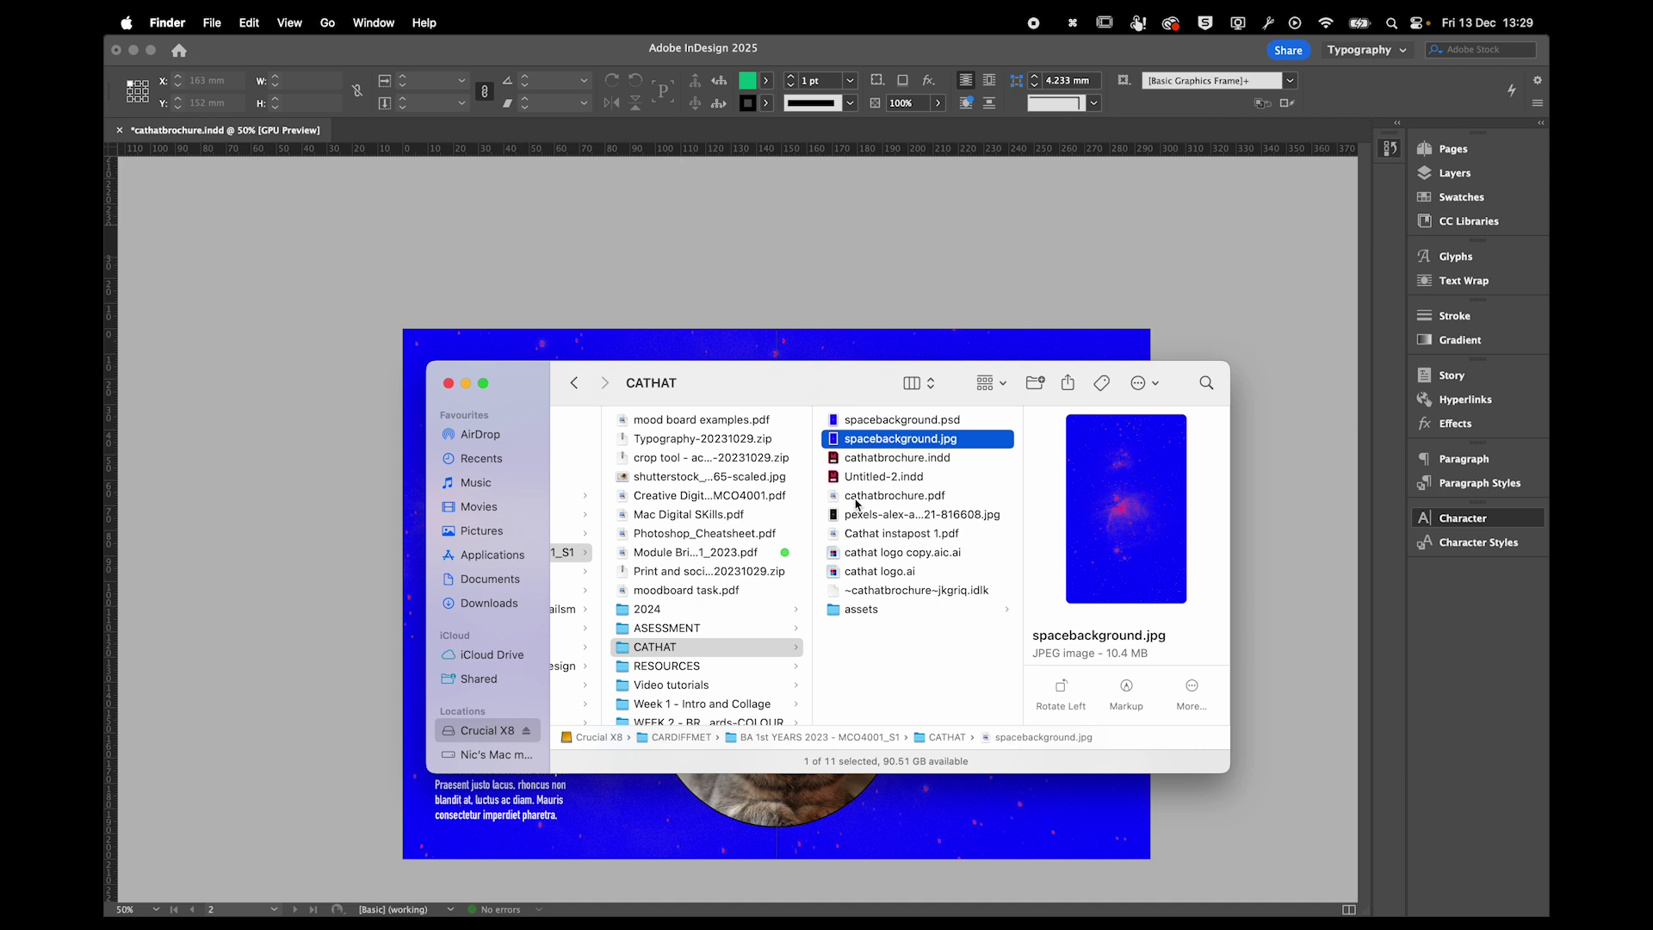
{"action": "left_click", "coordinate": [856, 497]}
{"action": "key", "text": "space"}
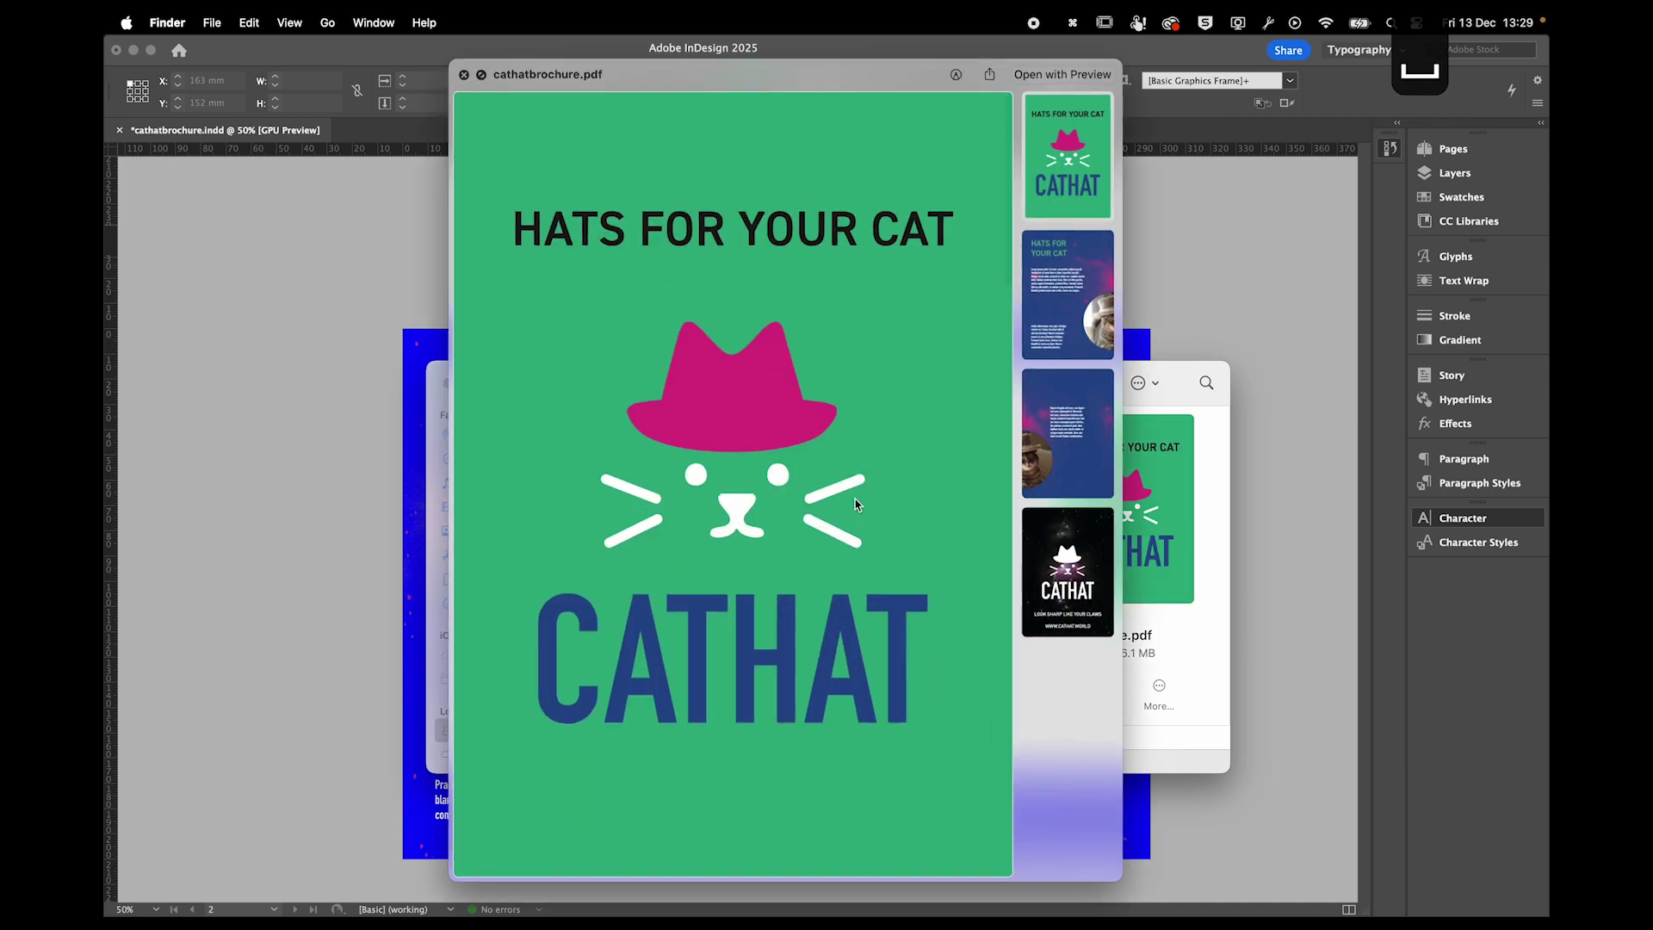
{"action": "left_click", "coordinate": [1075, 321]}
{"action": "left_click", "coordinate": [1075, 402]}
{"action": "left_click", "coordinate": [1072, 558]}
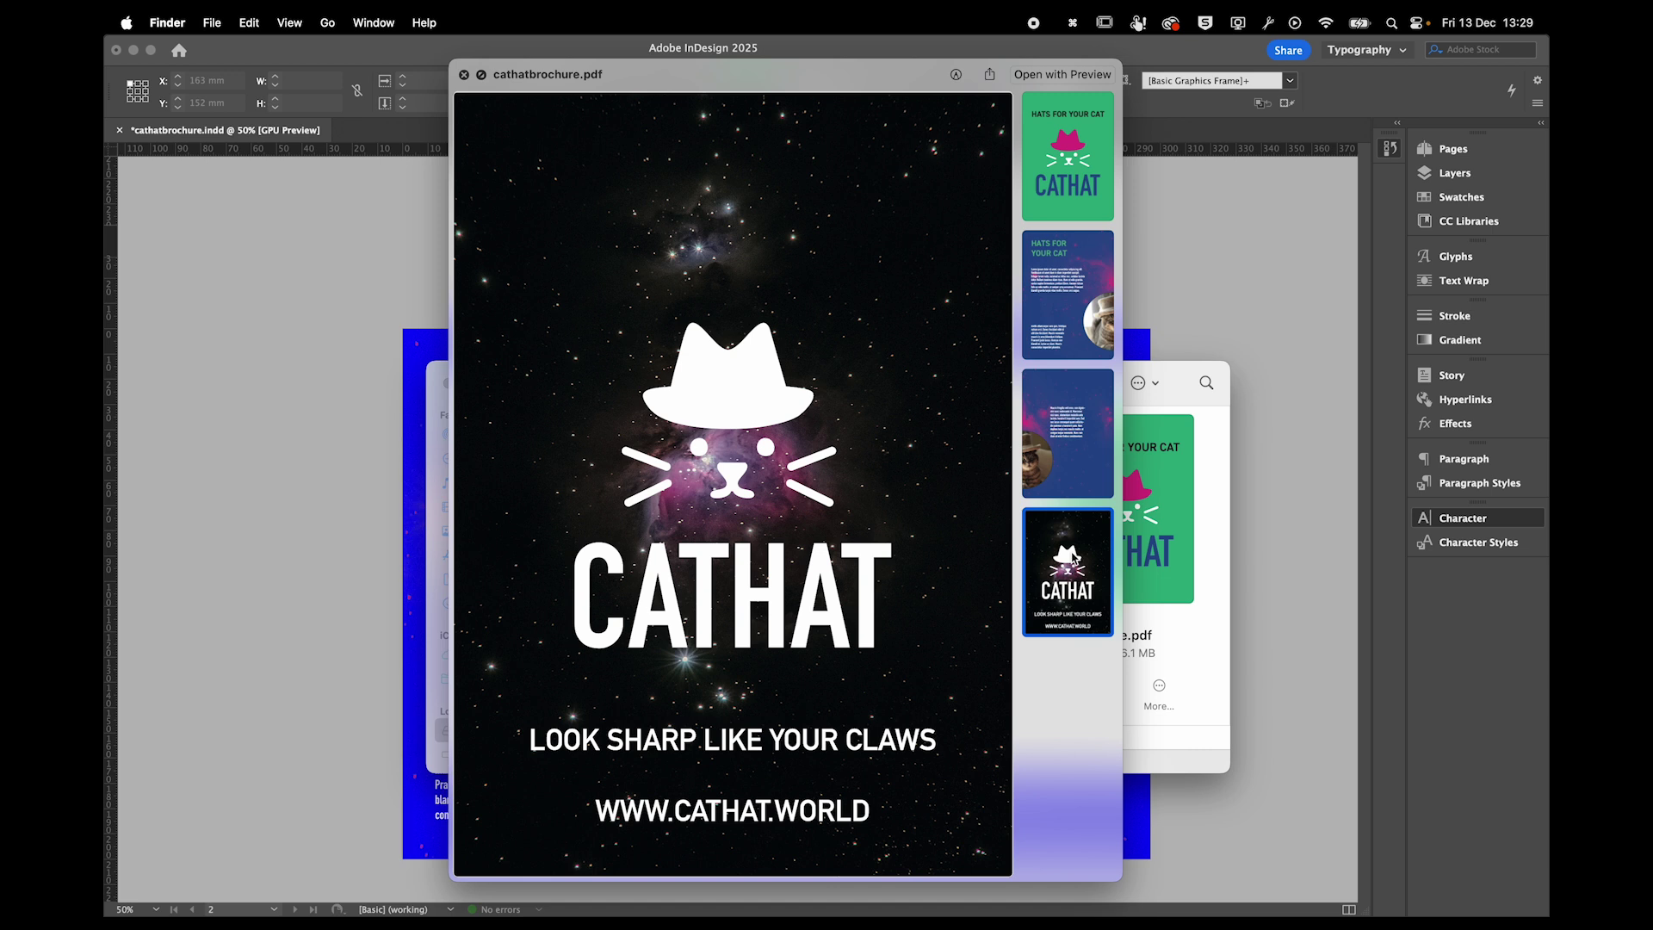
{"action": "key", "text": "space"}
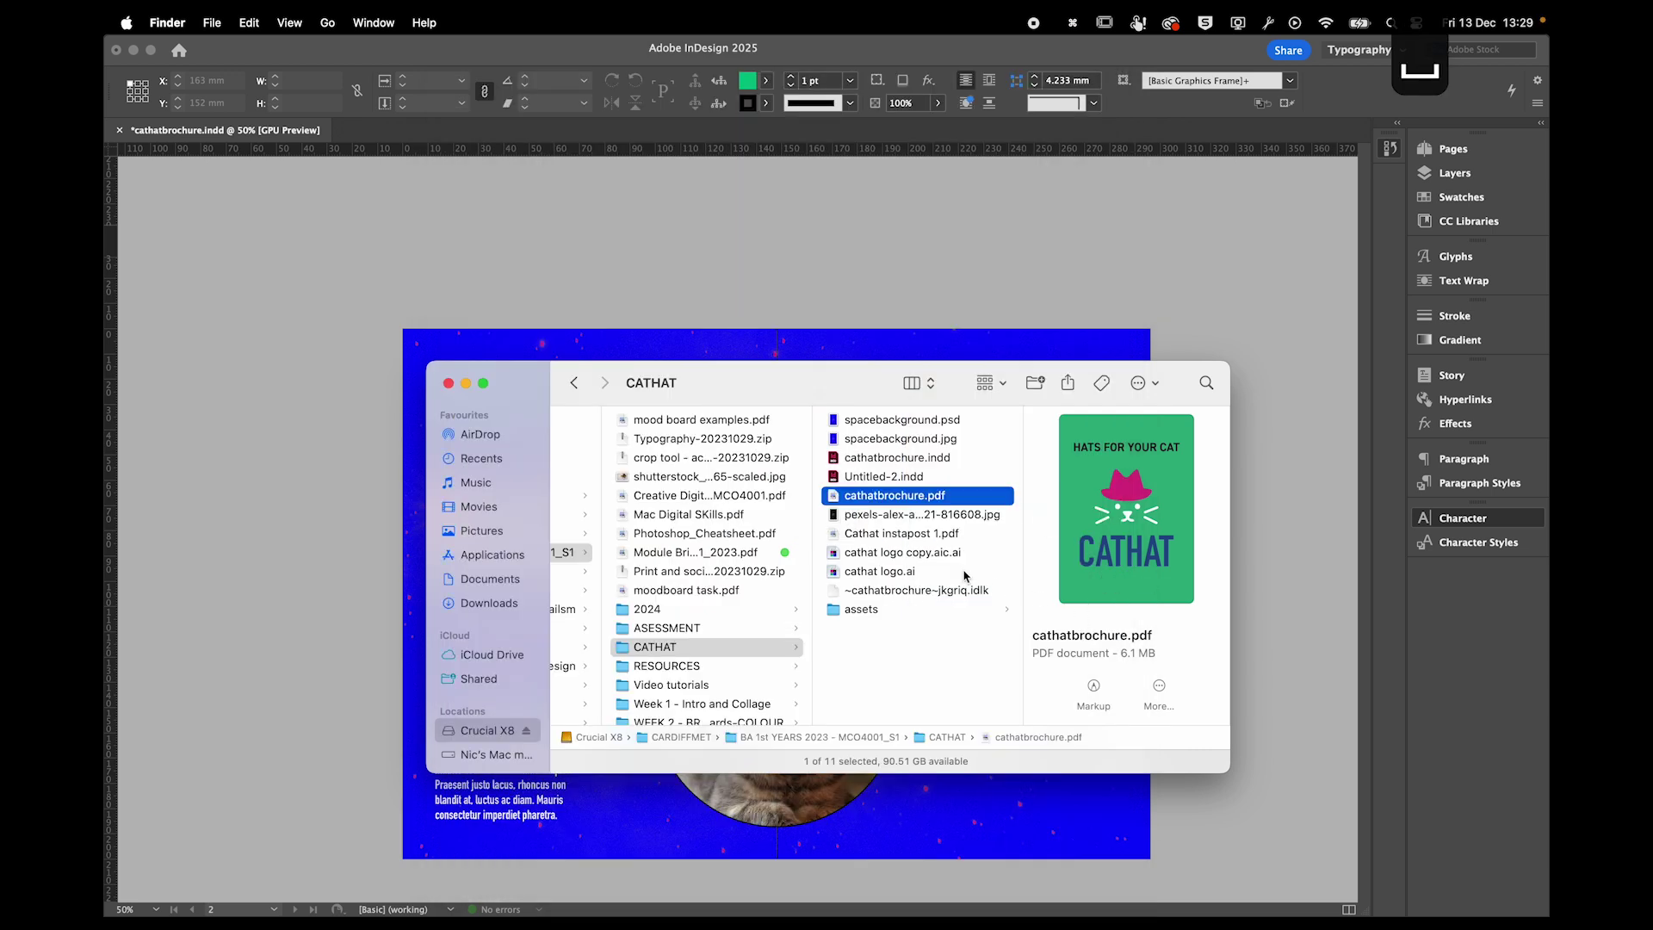
Switch back to InDesign, set the transparency blend space to Document RGB and save the document.
{"action": "key", "text": "super+Tab"}
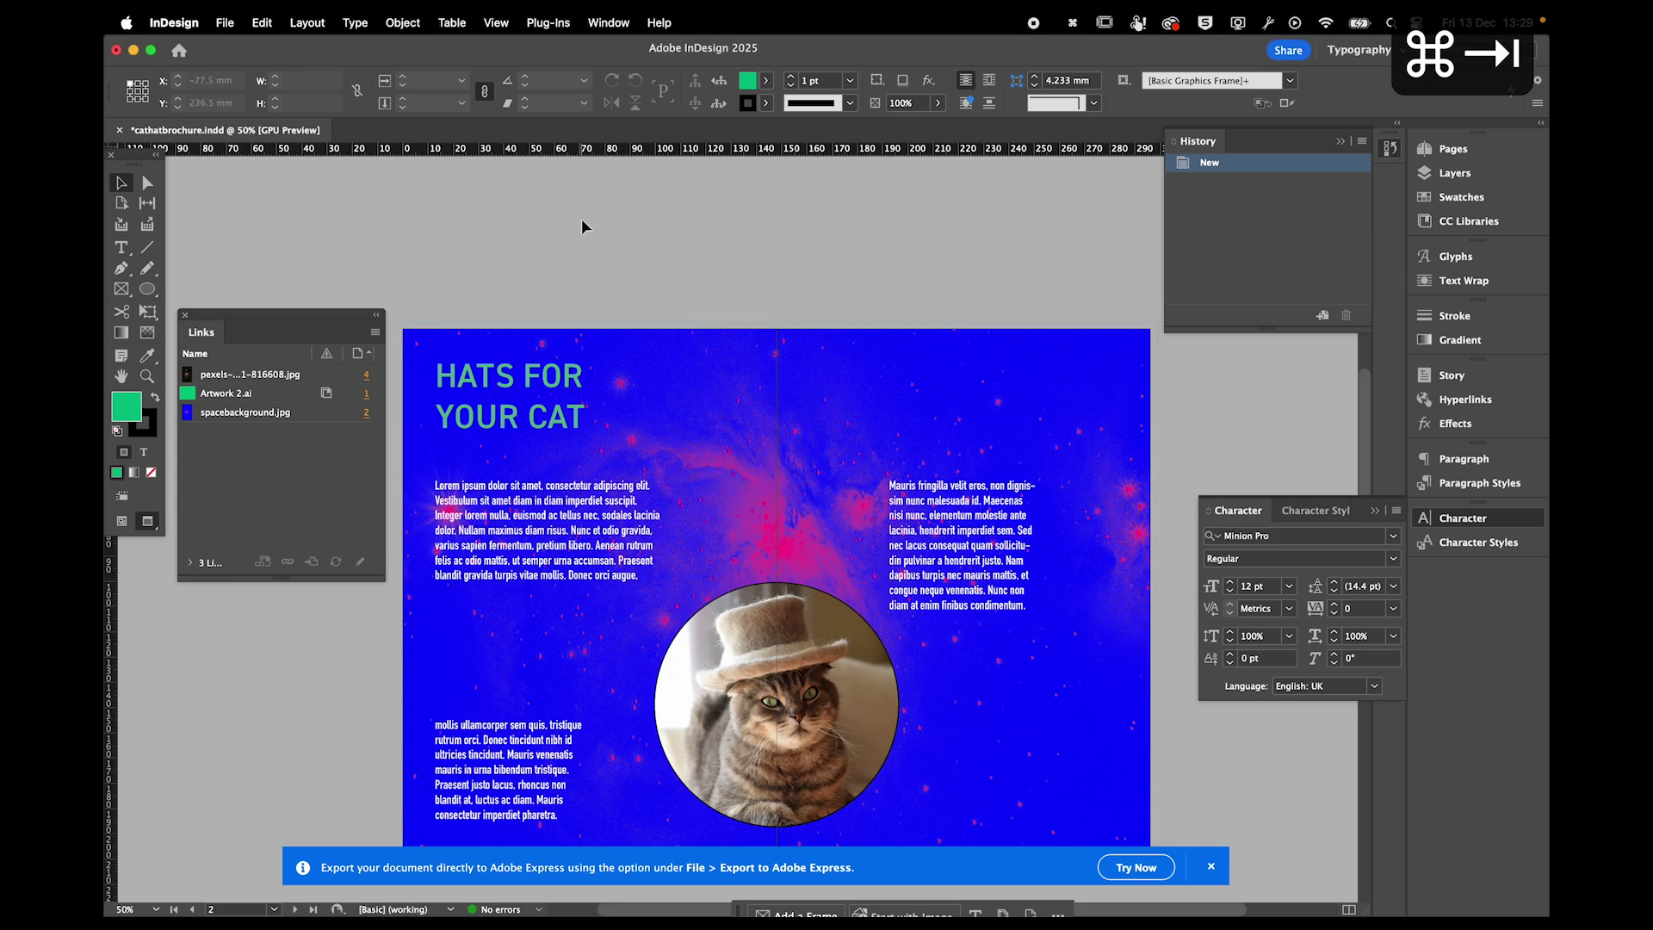
{"action": "left_click", "coordinate": [227, 26]}
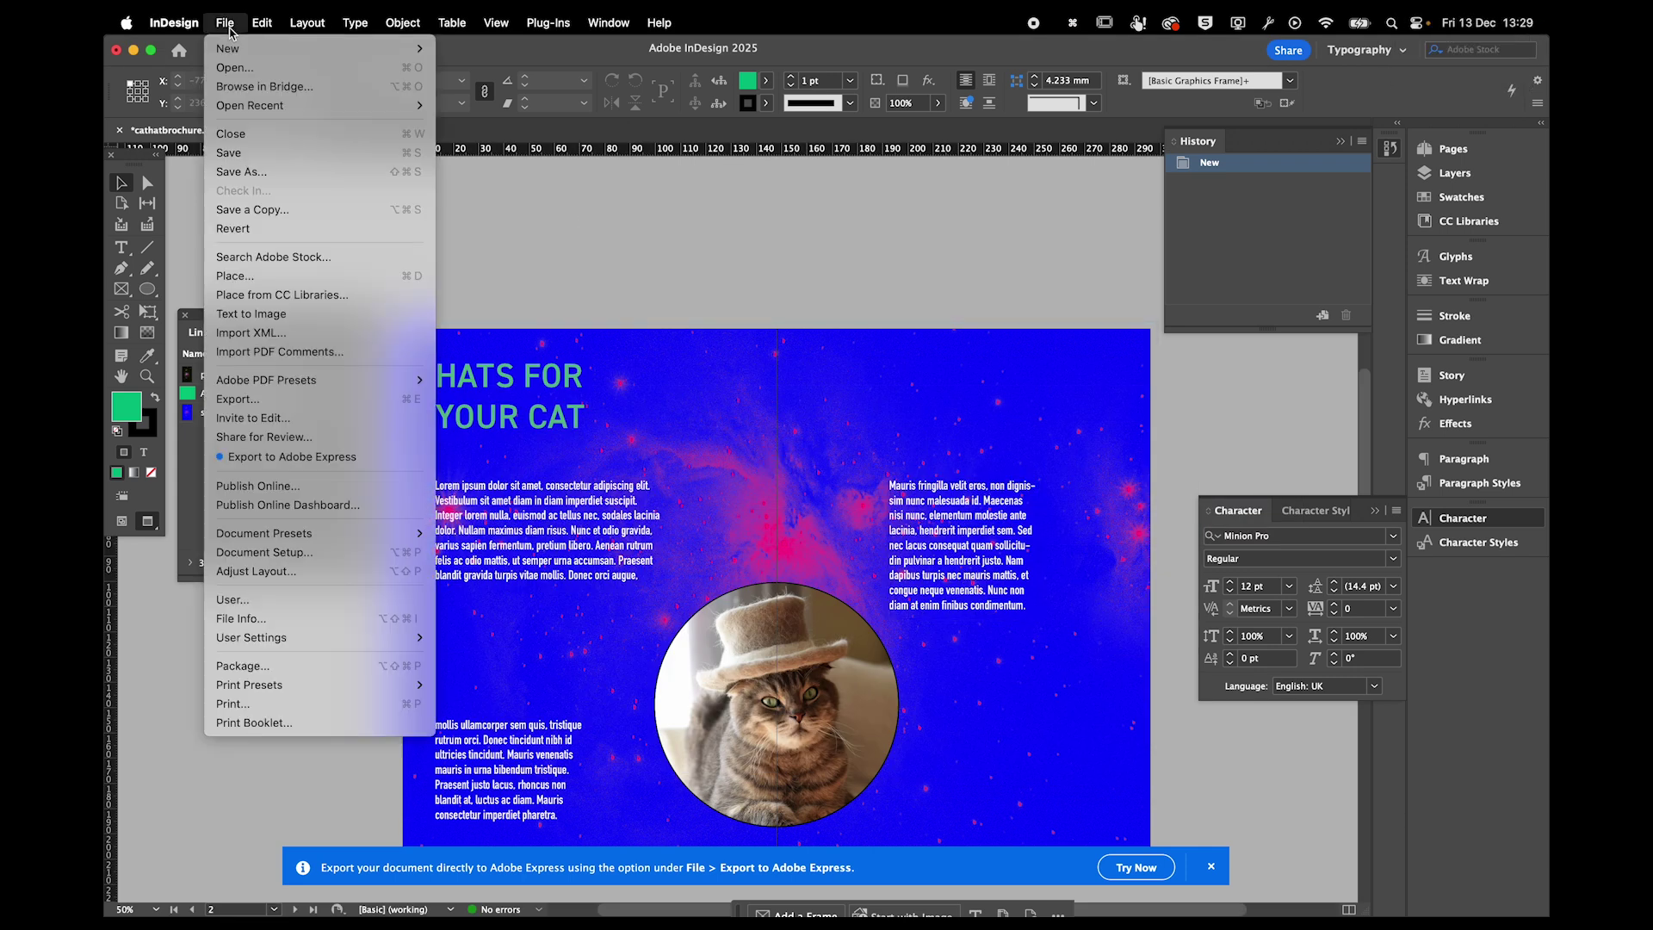
{"action": "mouse_move", "coordinate": [263, 23]}
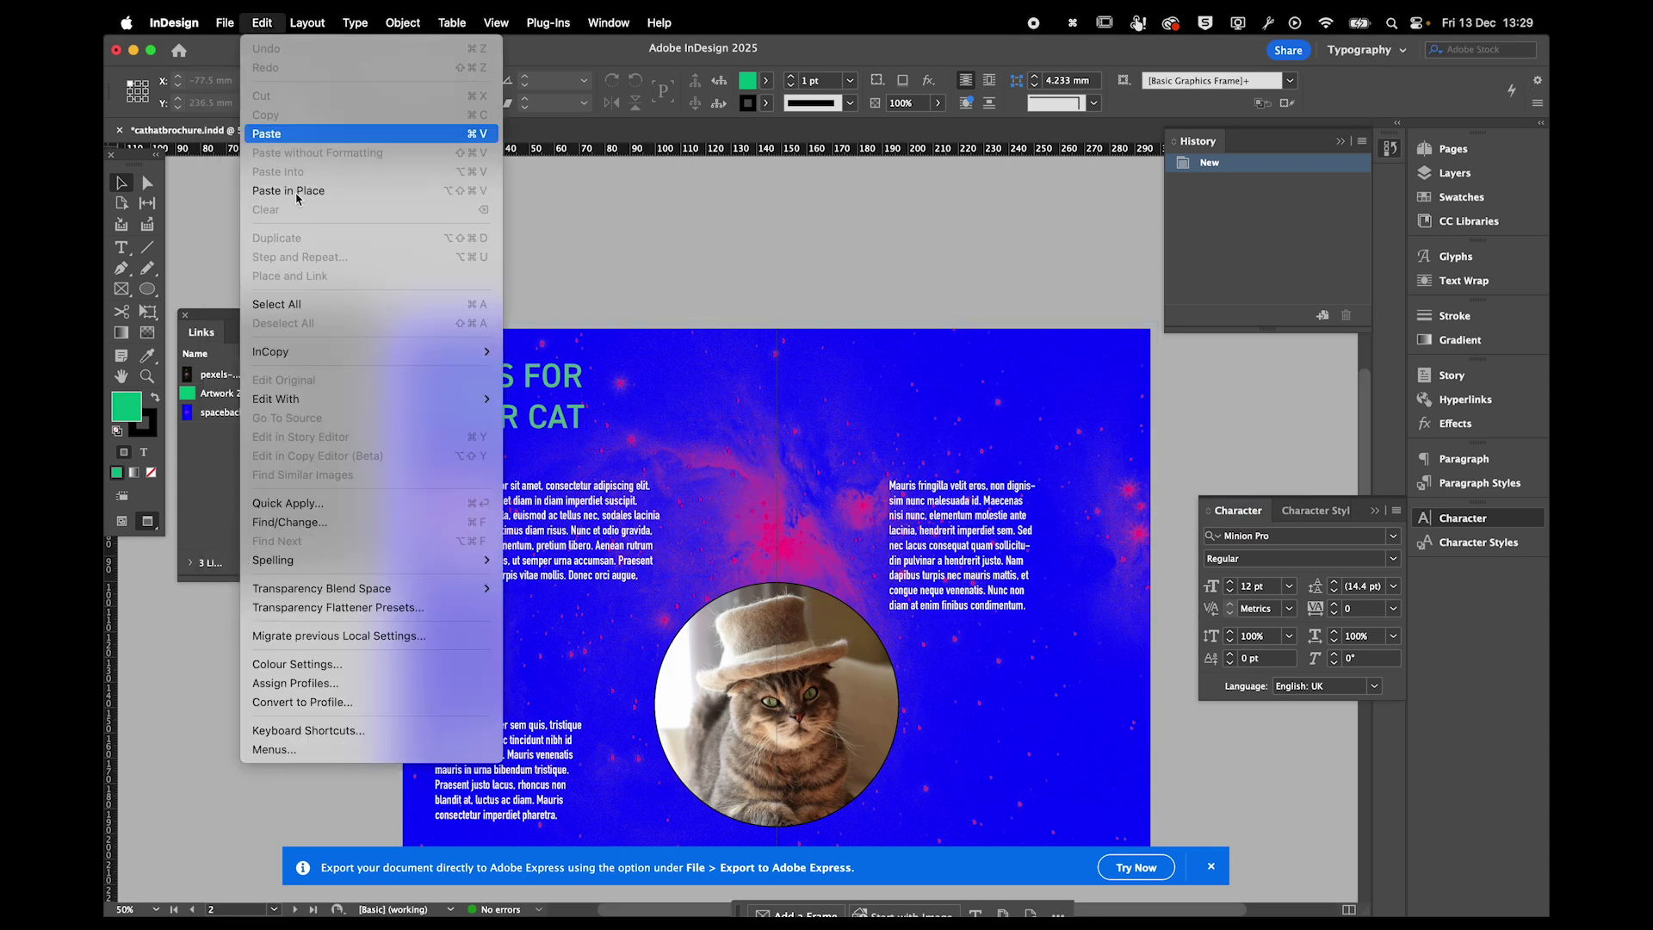
{"action": "mouse_move", "coordinate": [336, 596]}
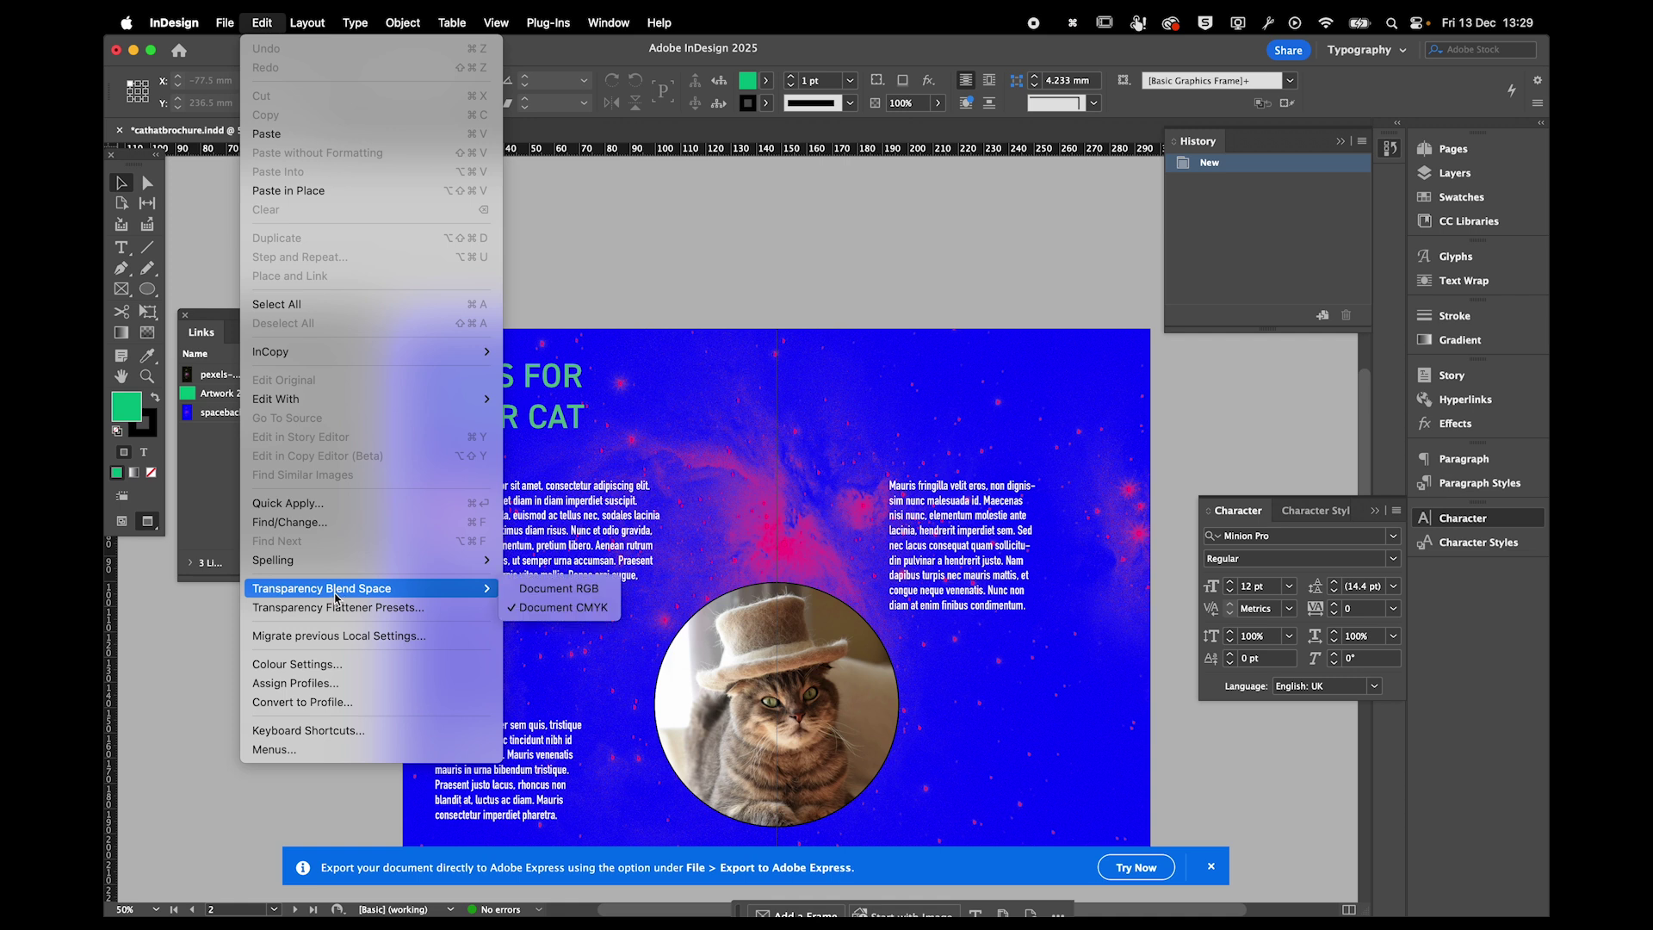
{"action": "left_click", "coordinate": [534, 585]}
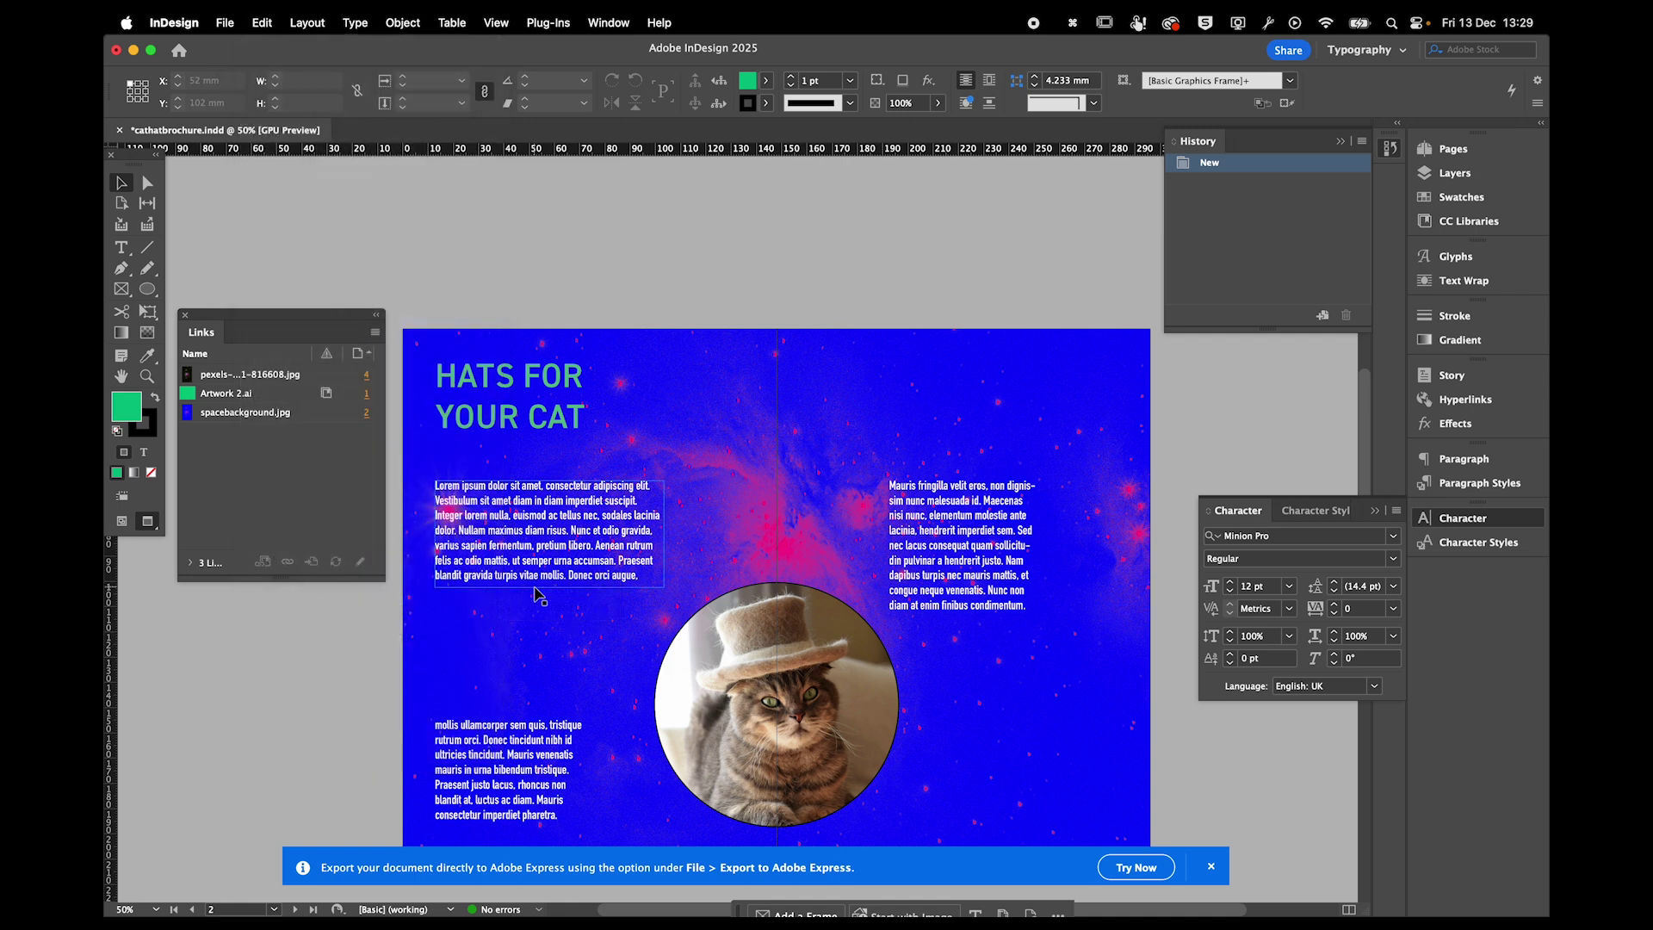
{"action": "key", "text": "super+s"}
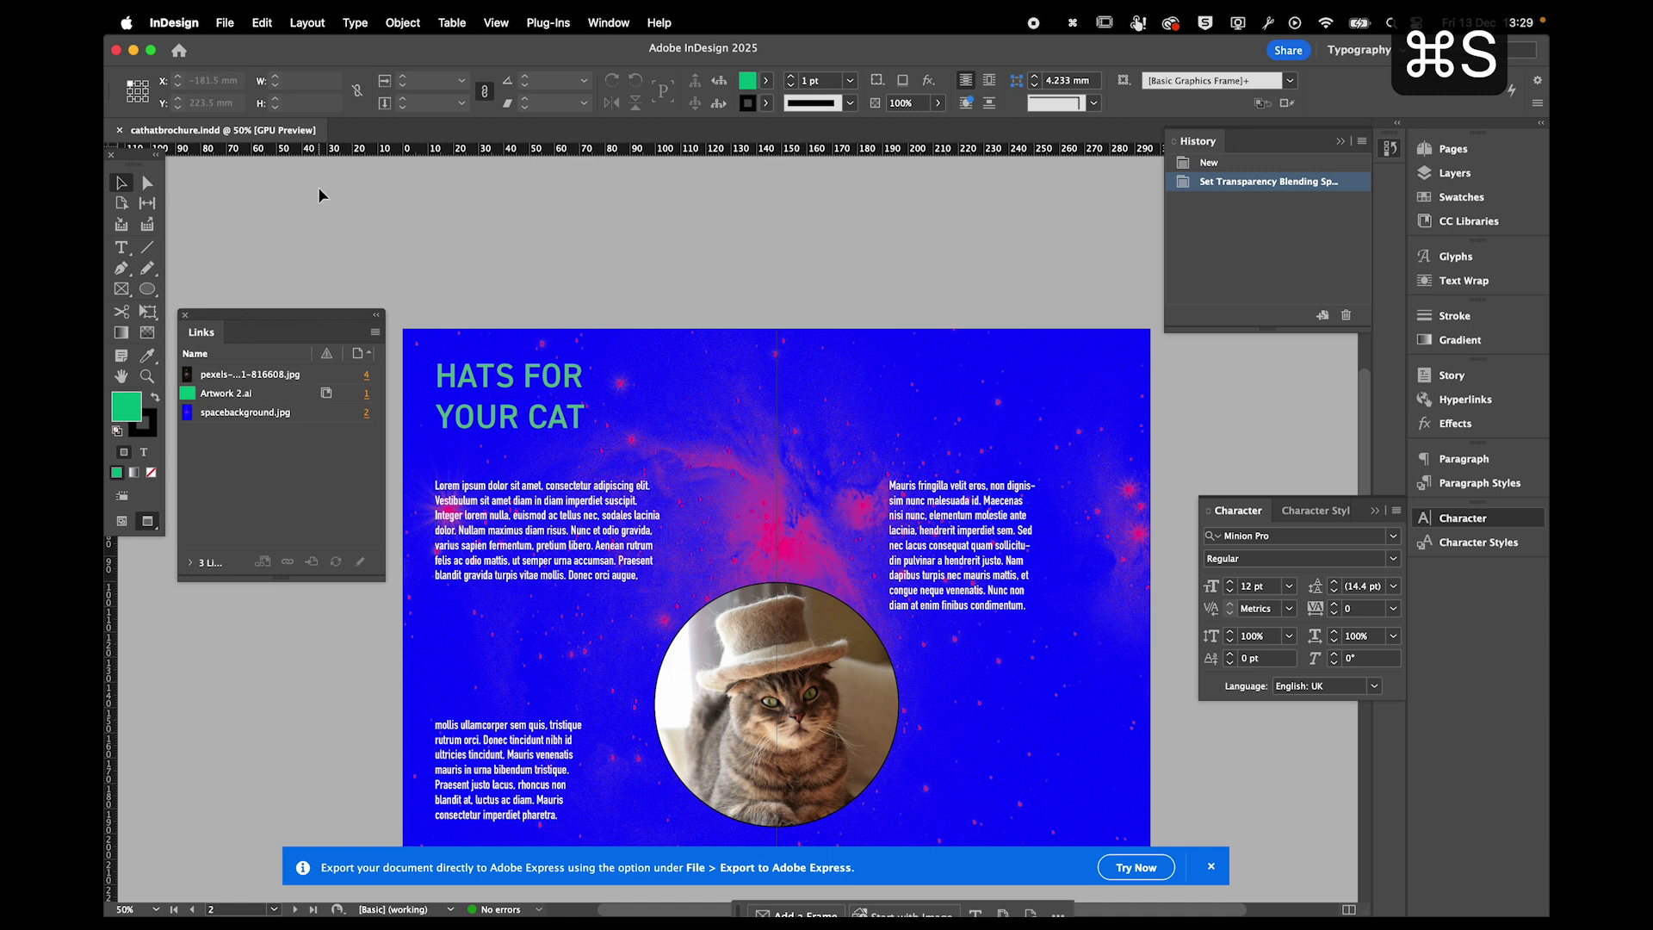
Start an Adobe PDF (Print) export to the CATHAT folder under the file name "cathatbrochure-rgb".
{"action": "left_click", "coordinate": [225, 23]}
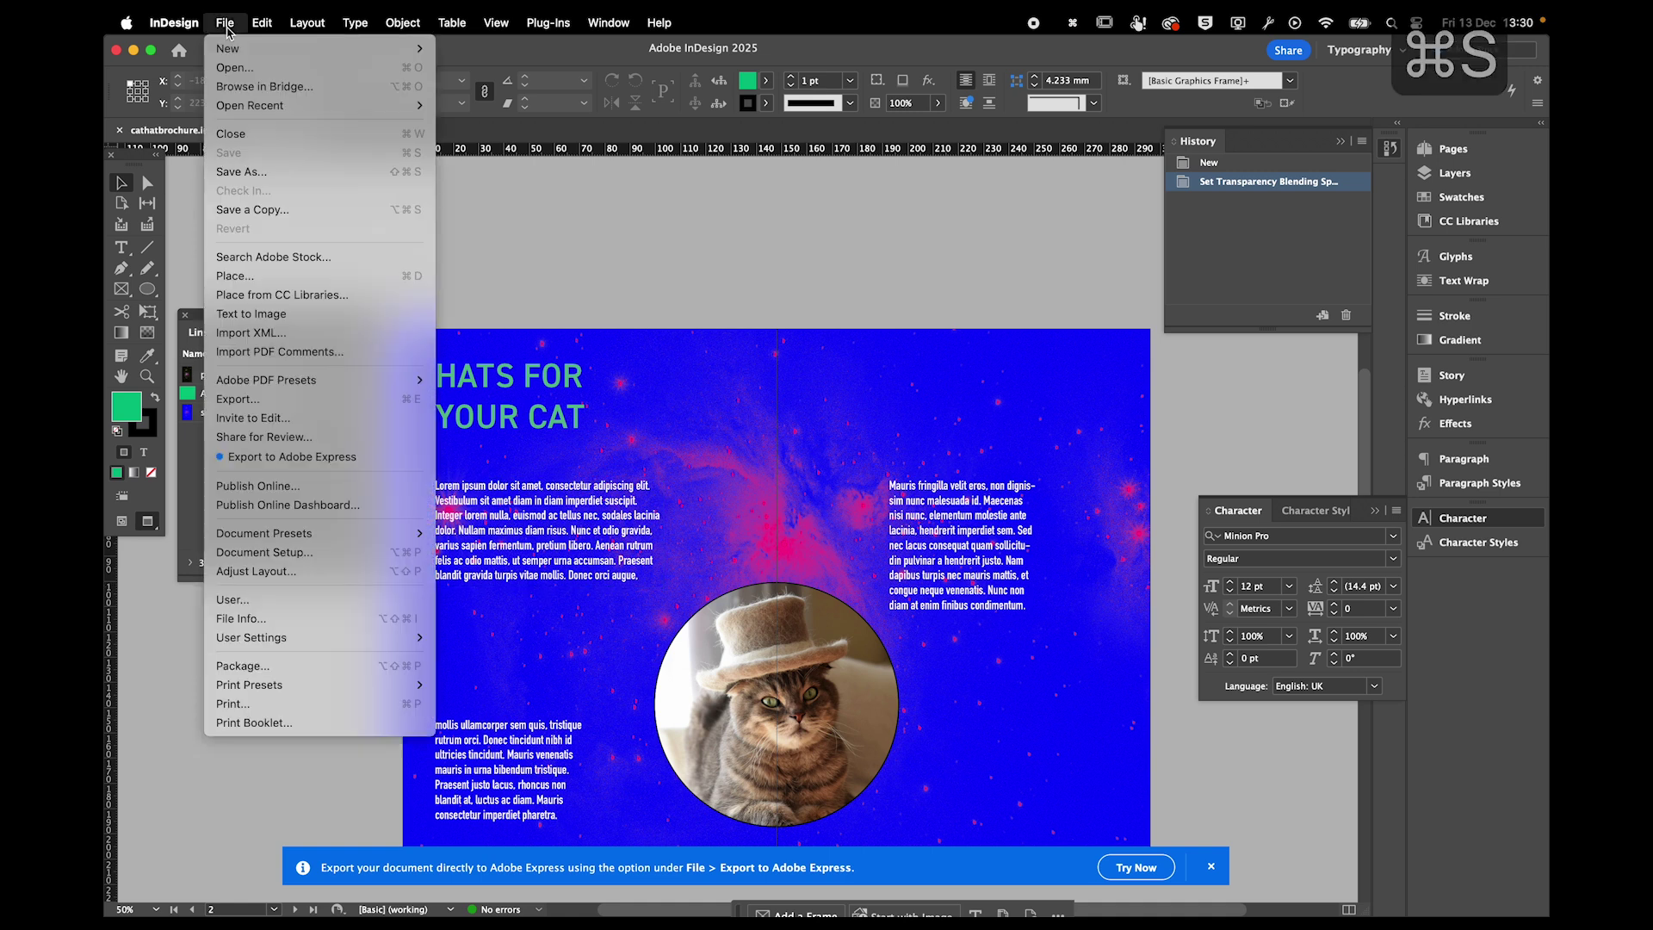
{"action": "left_click", "coordinate": [243, 400]}
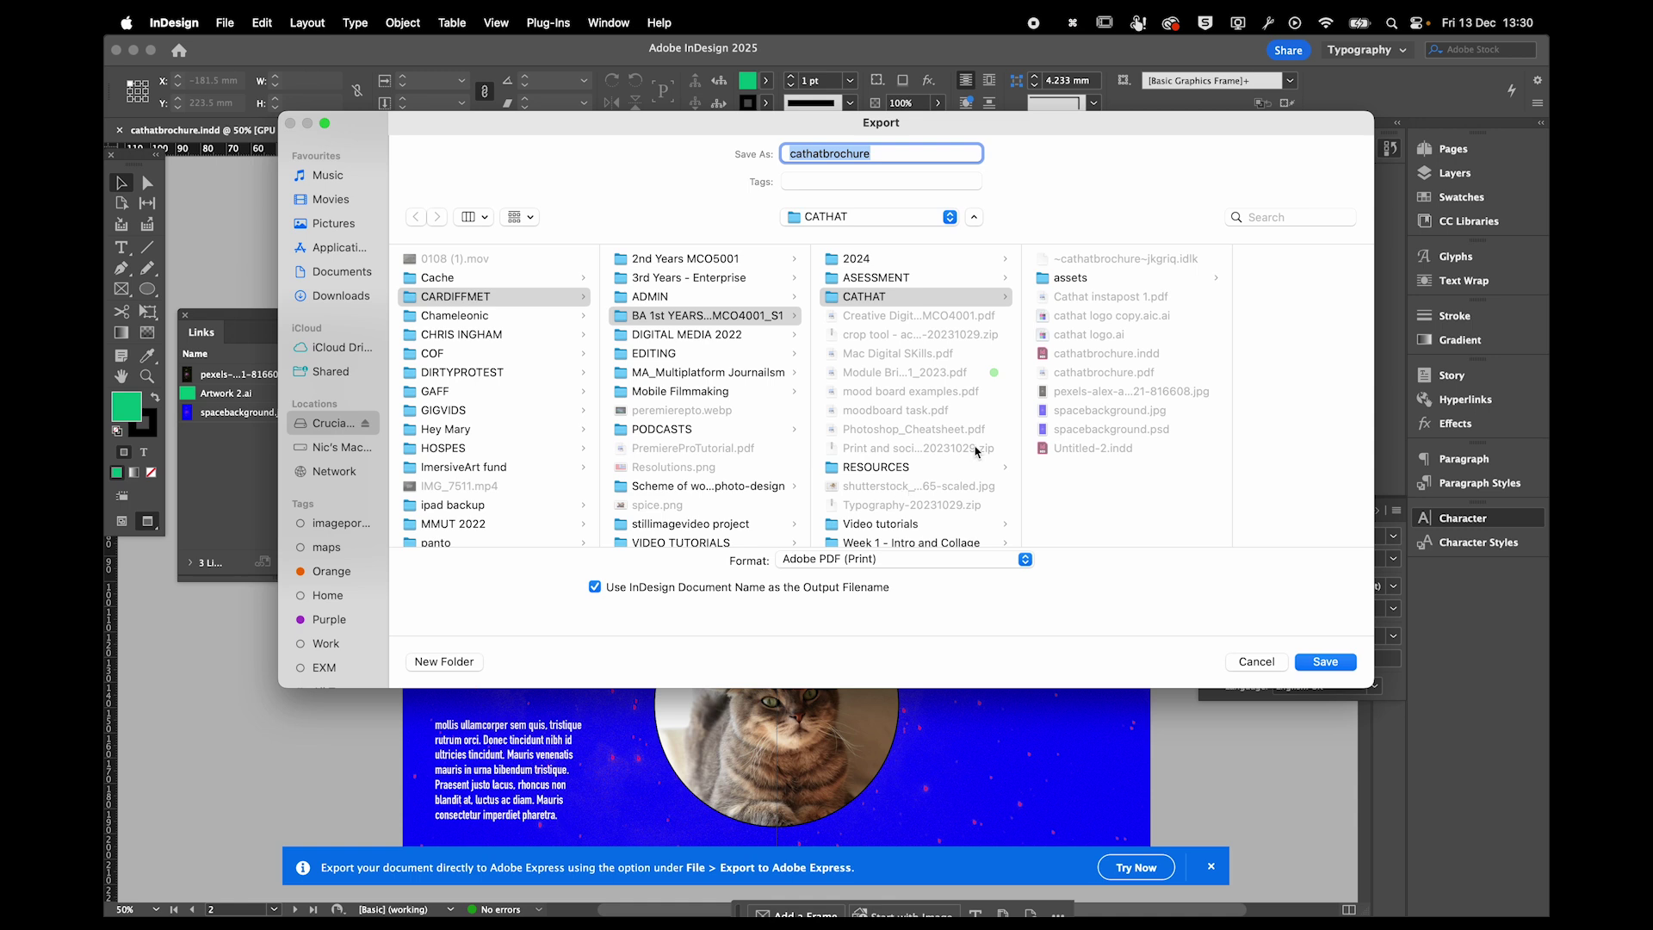
{"action": "key", "text": "Right"}
{"action": "type", "text": "-rgb"}
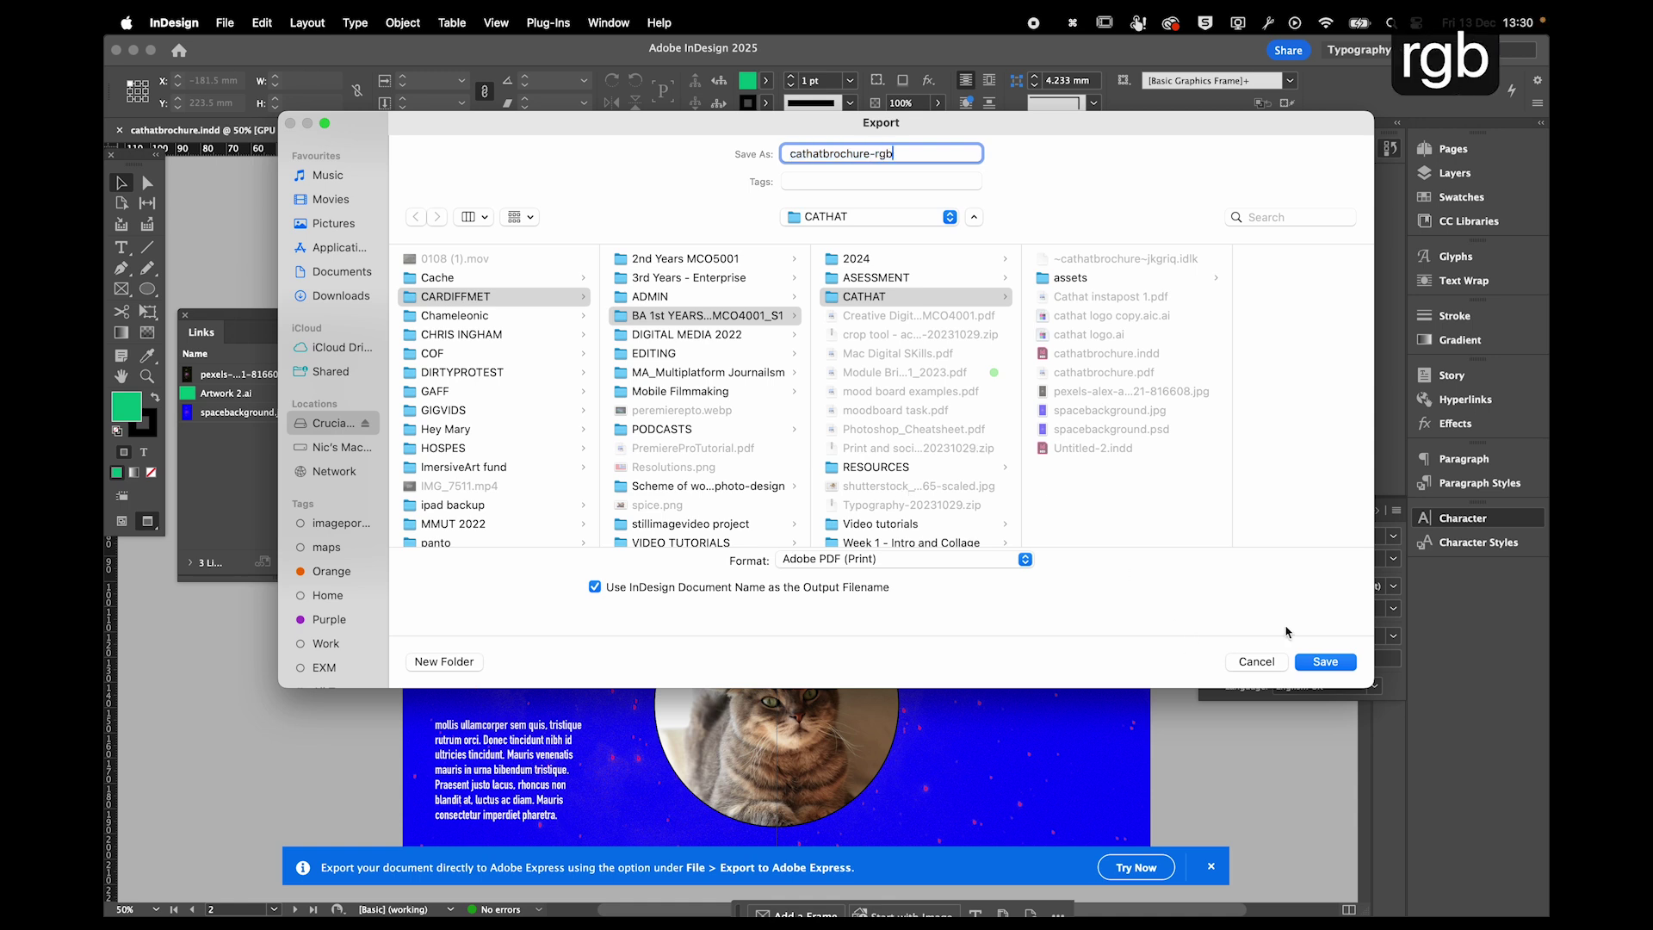
{"action": "left_click", "coordinate": [1325, 661]}
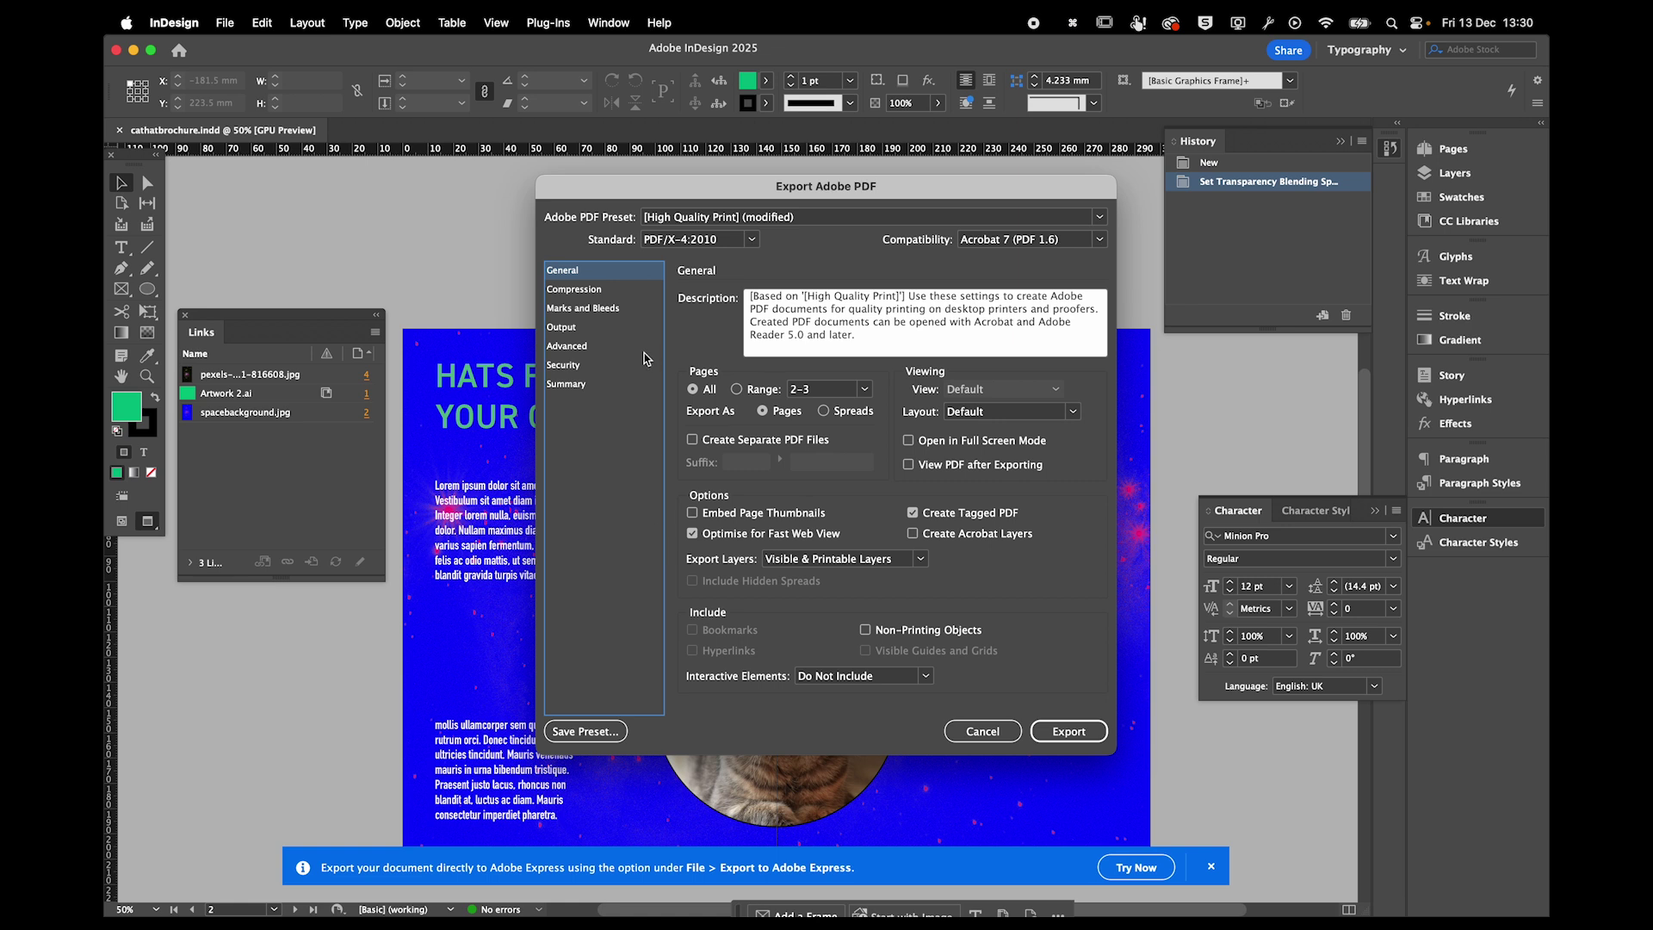
Set the PDF output's colour conversion to No Colour Conversion and export all pages.
{"action": "left_click", "coordinate": [600, 308]}
{"action": "left_click", "coordinate": [600, 327]}
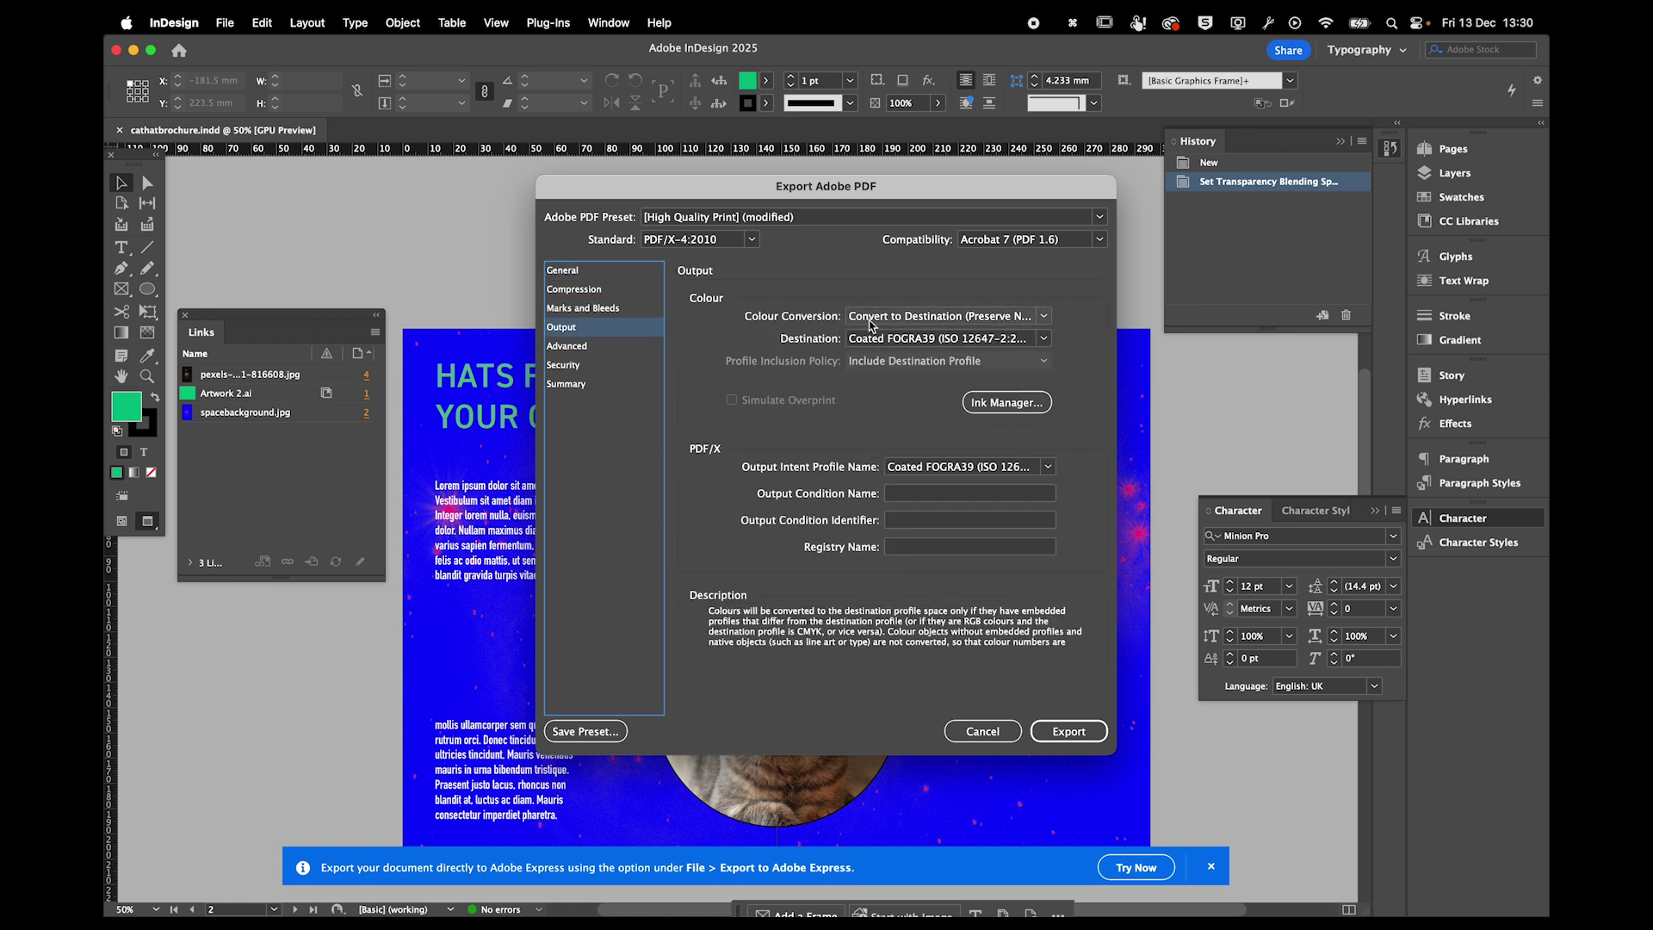
{"action": "left_click", "coordinate": [897, 316]}
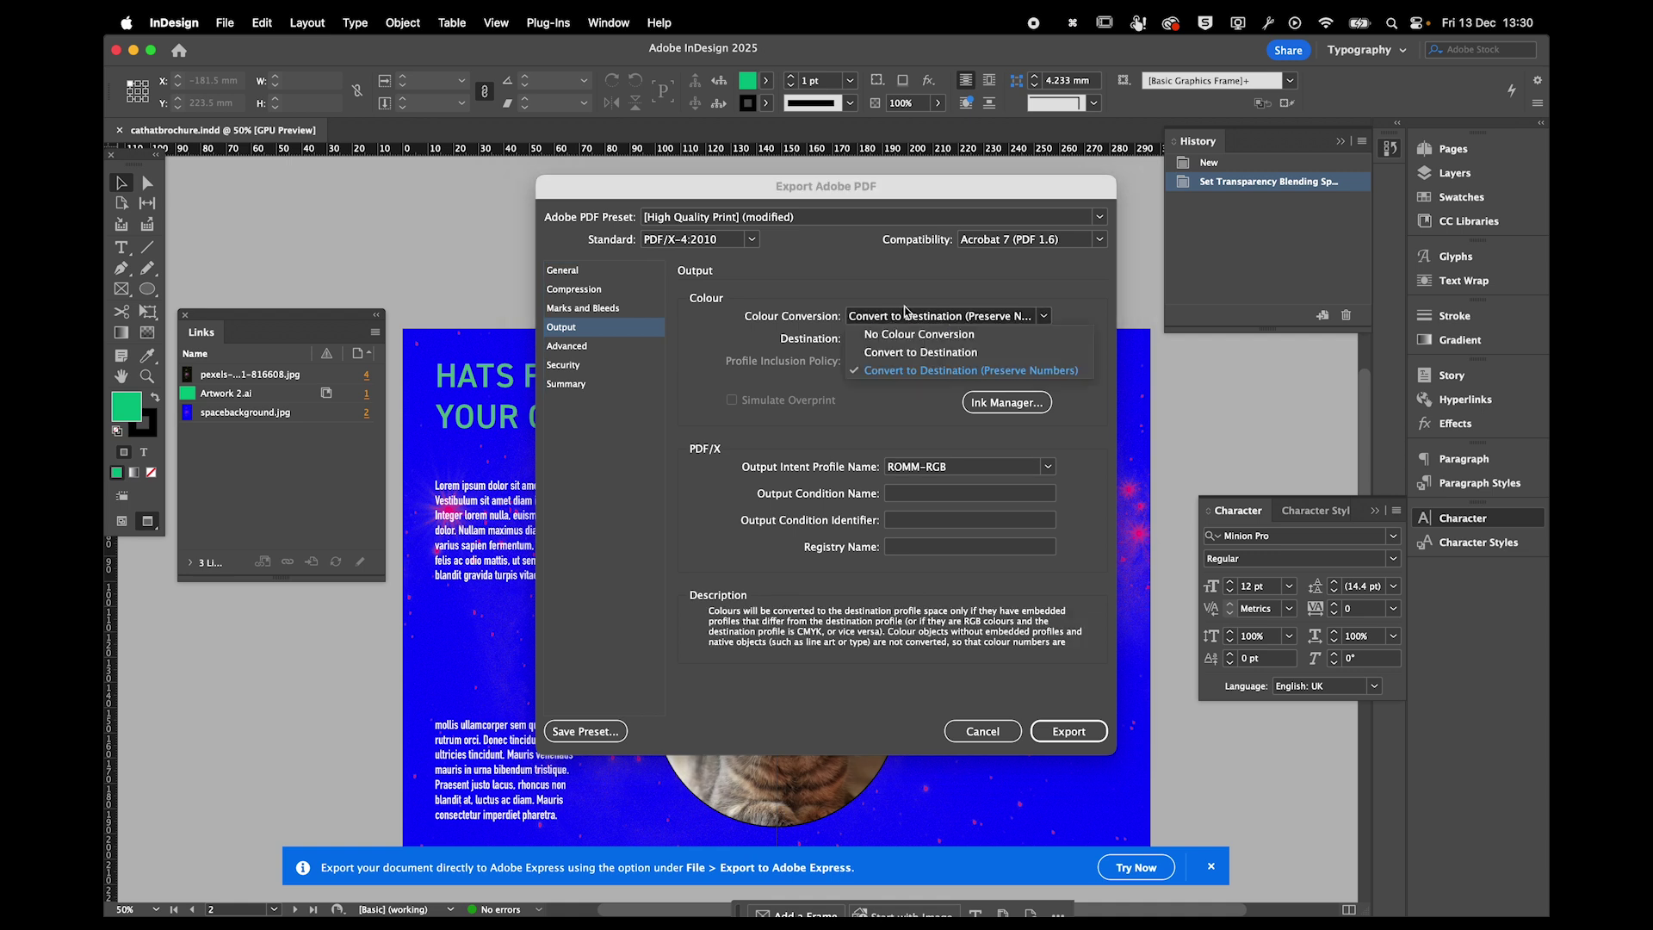
{"action": "left_click", "coordinate": [904, 318]}
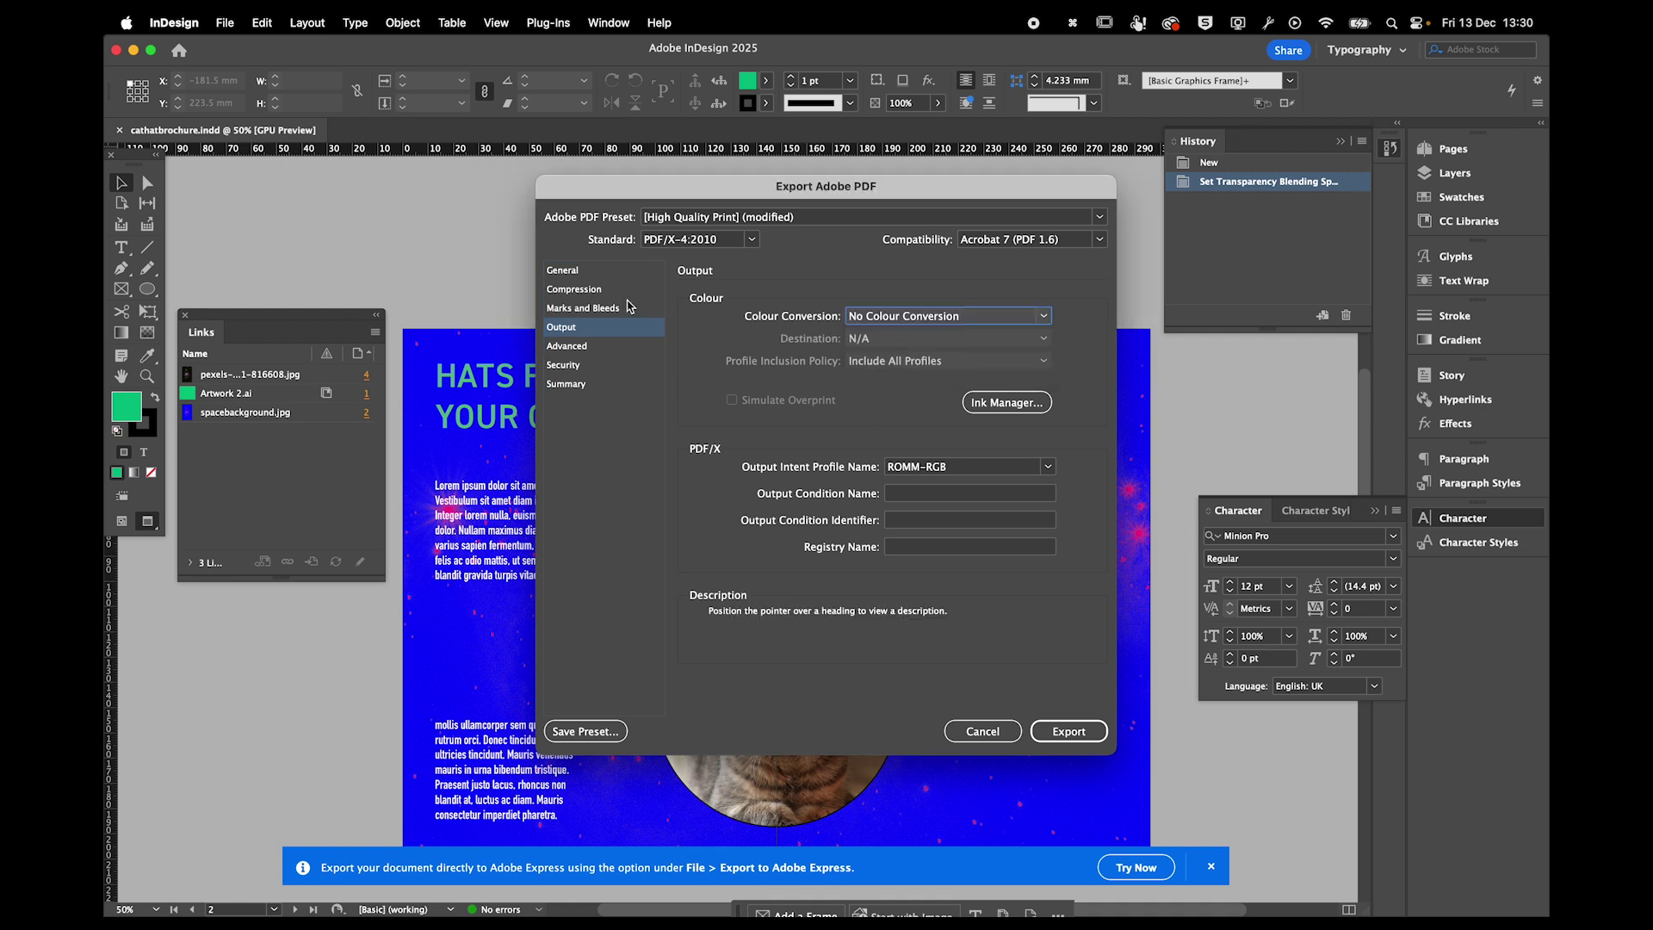
{"action": "left_click", "coordinate": [1070, 728]}
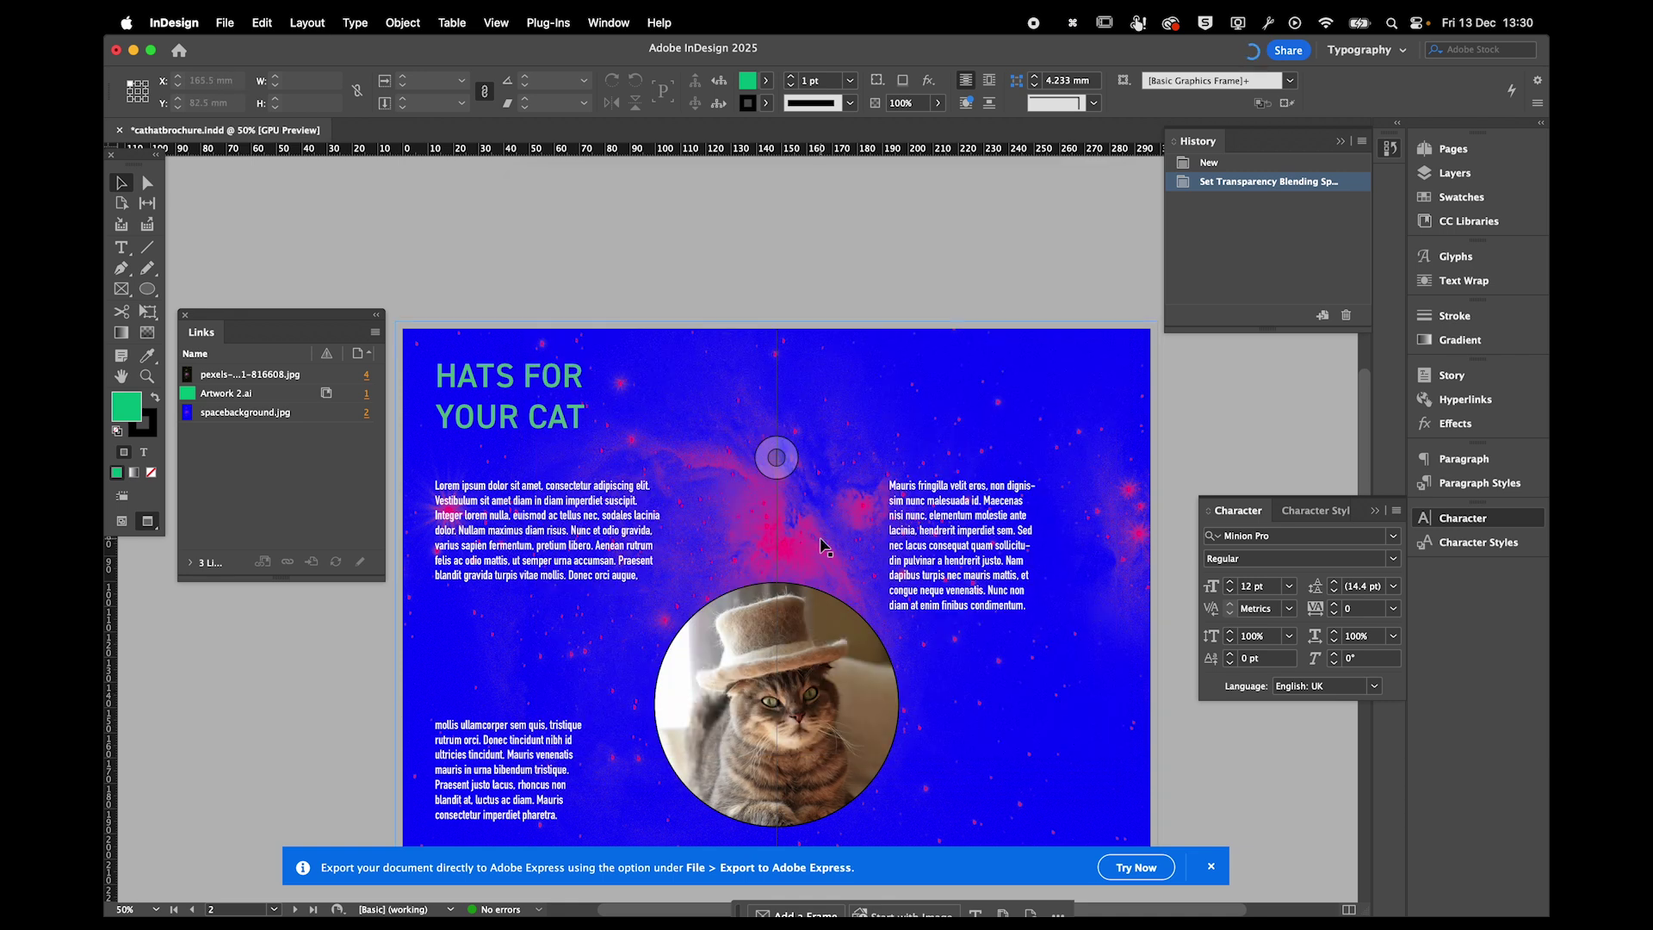
Switch to Finder and check cathatbrochure-rgb.pdf in a quick preview.
{"action": "key", "text": "super+Tab"}
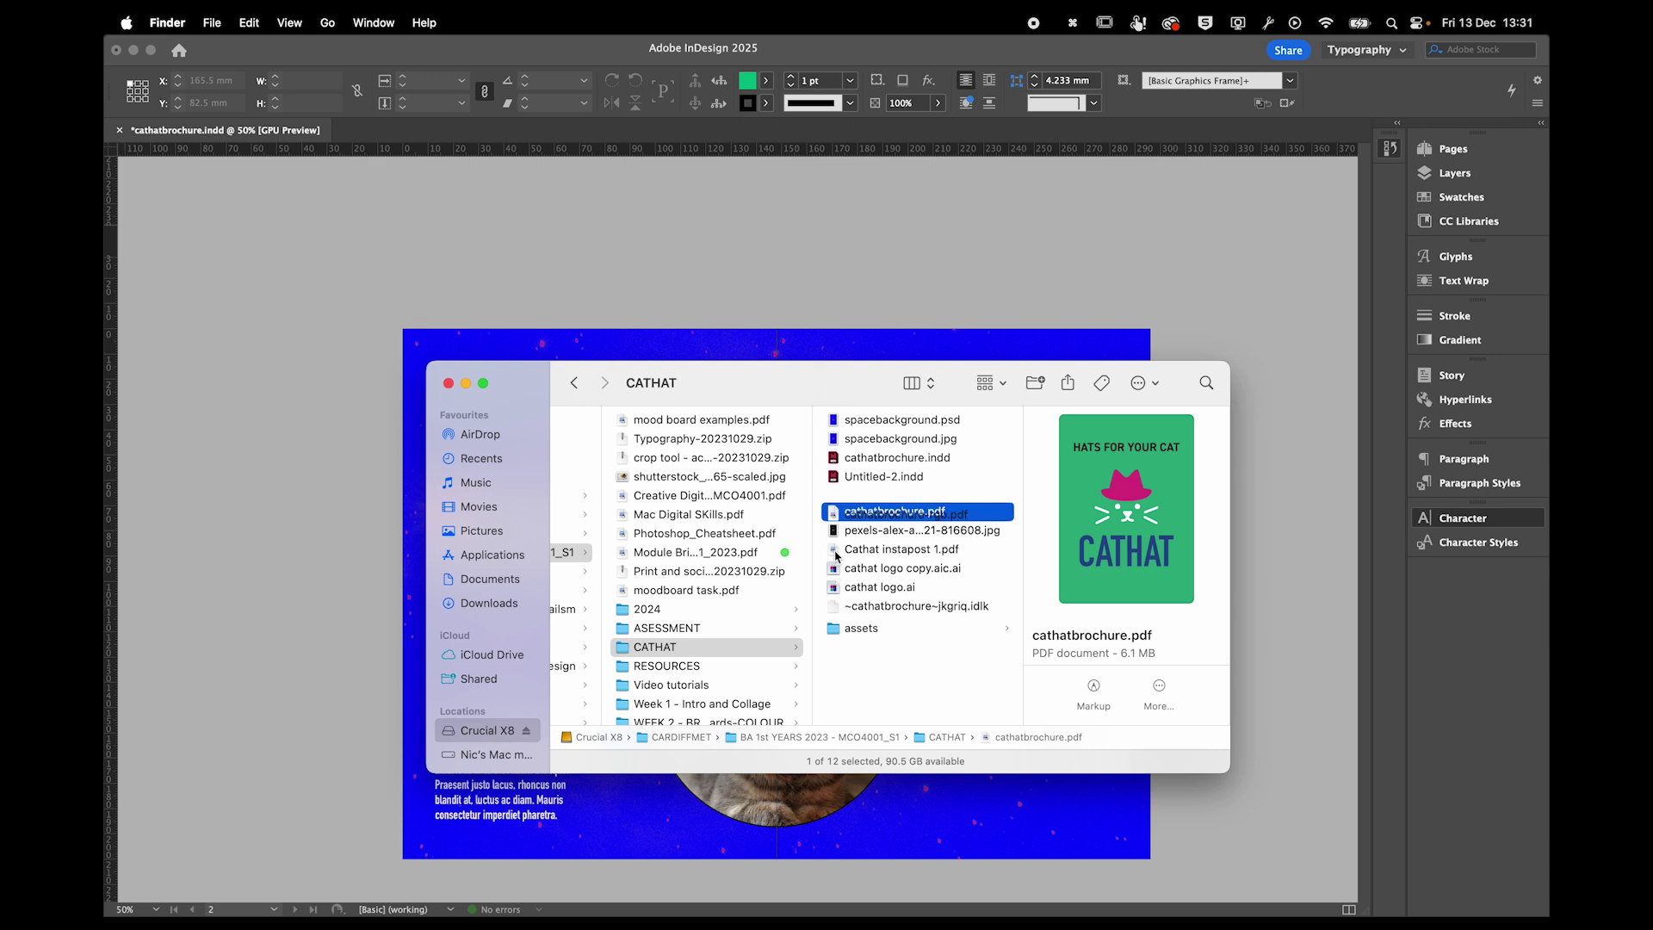
{"action": "left_click", "coordinate": [885, 498]}
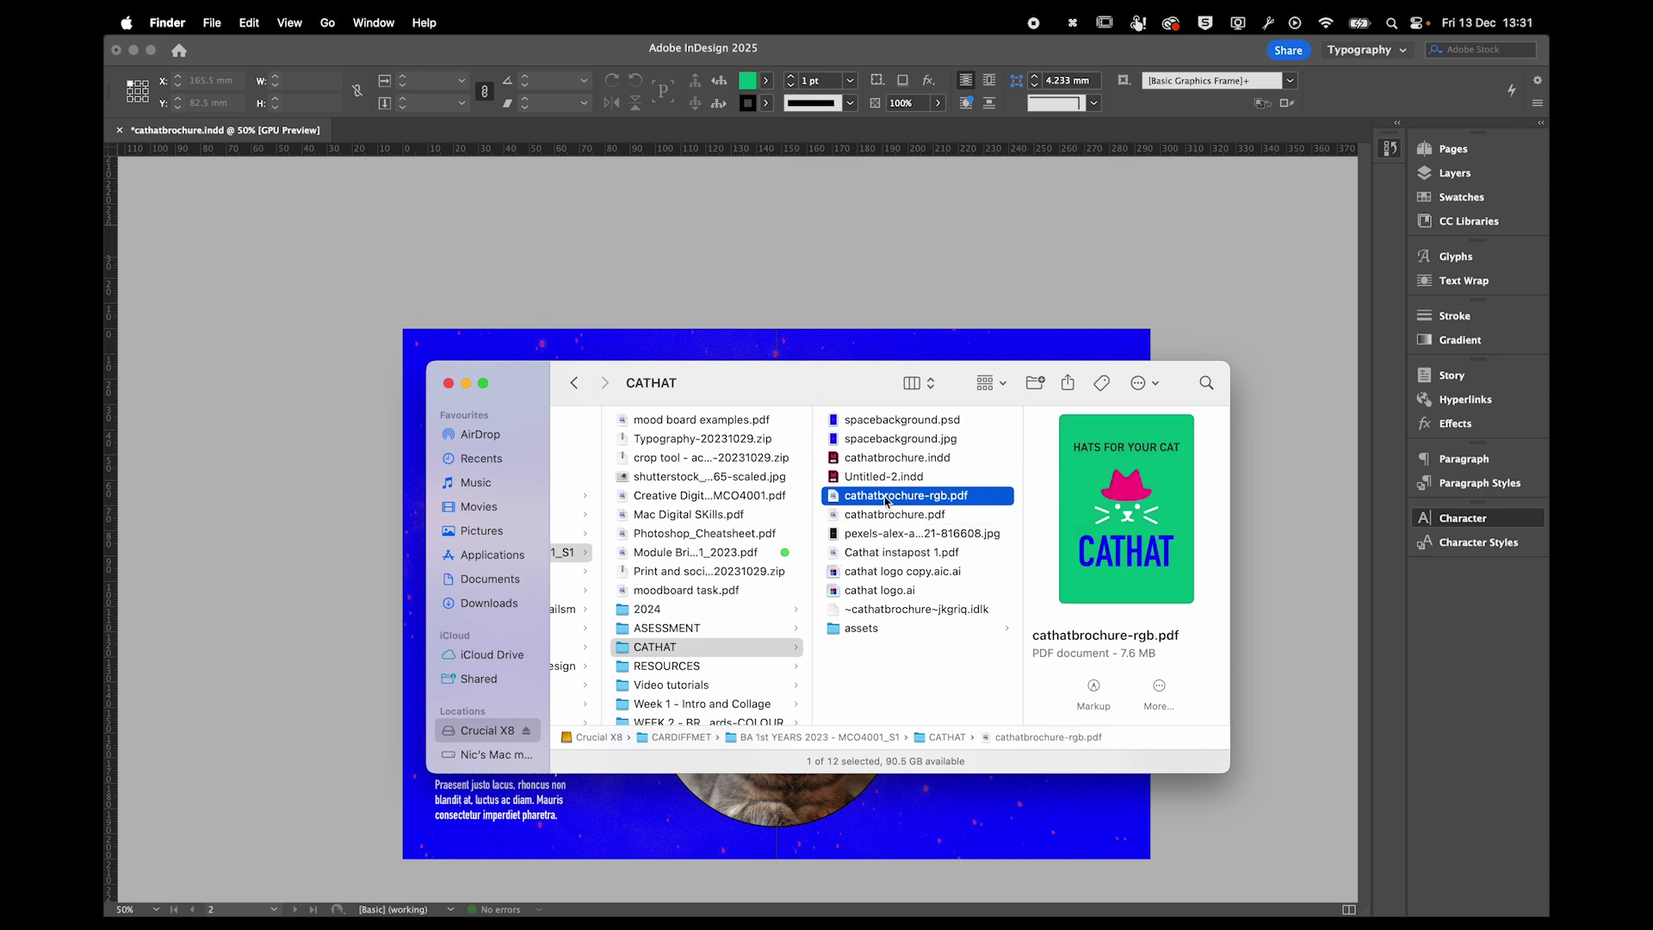
{"action": "key", "text": "space"}
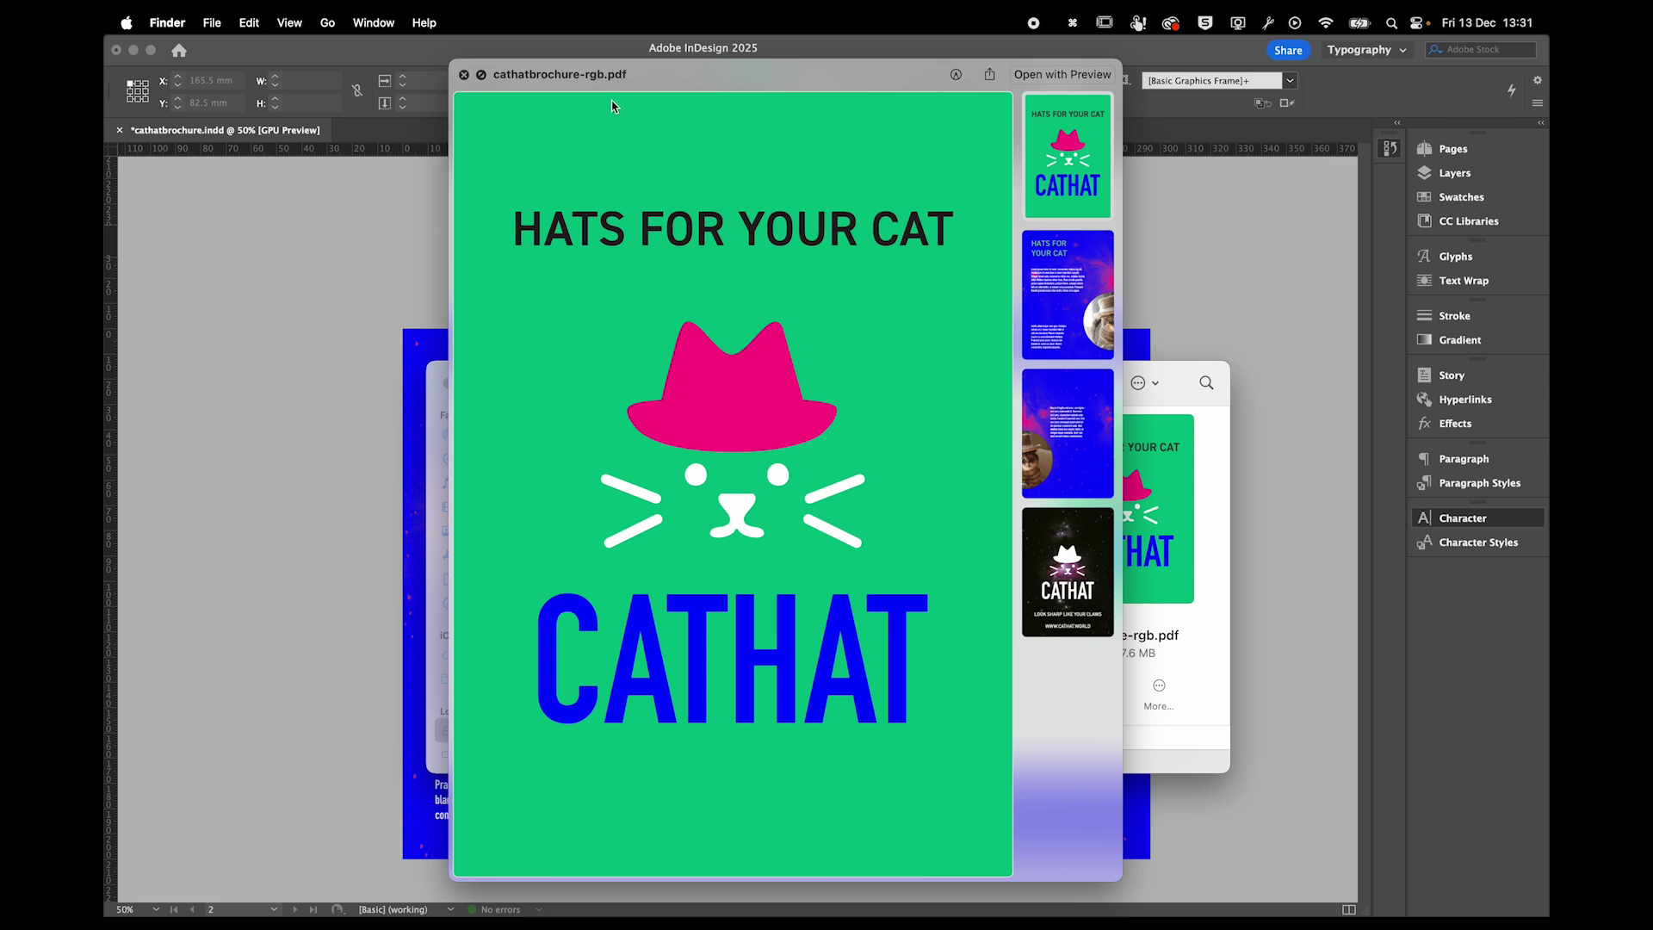
{"action": "key", "text": "space"}
Switch back to InDesign, review the colour conversion options of the Adobe PDF (Print) export, and cancel the export.
{"action": "key", "text": "super+Tab"}
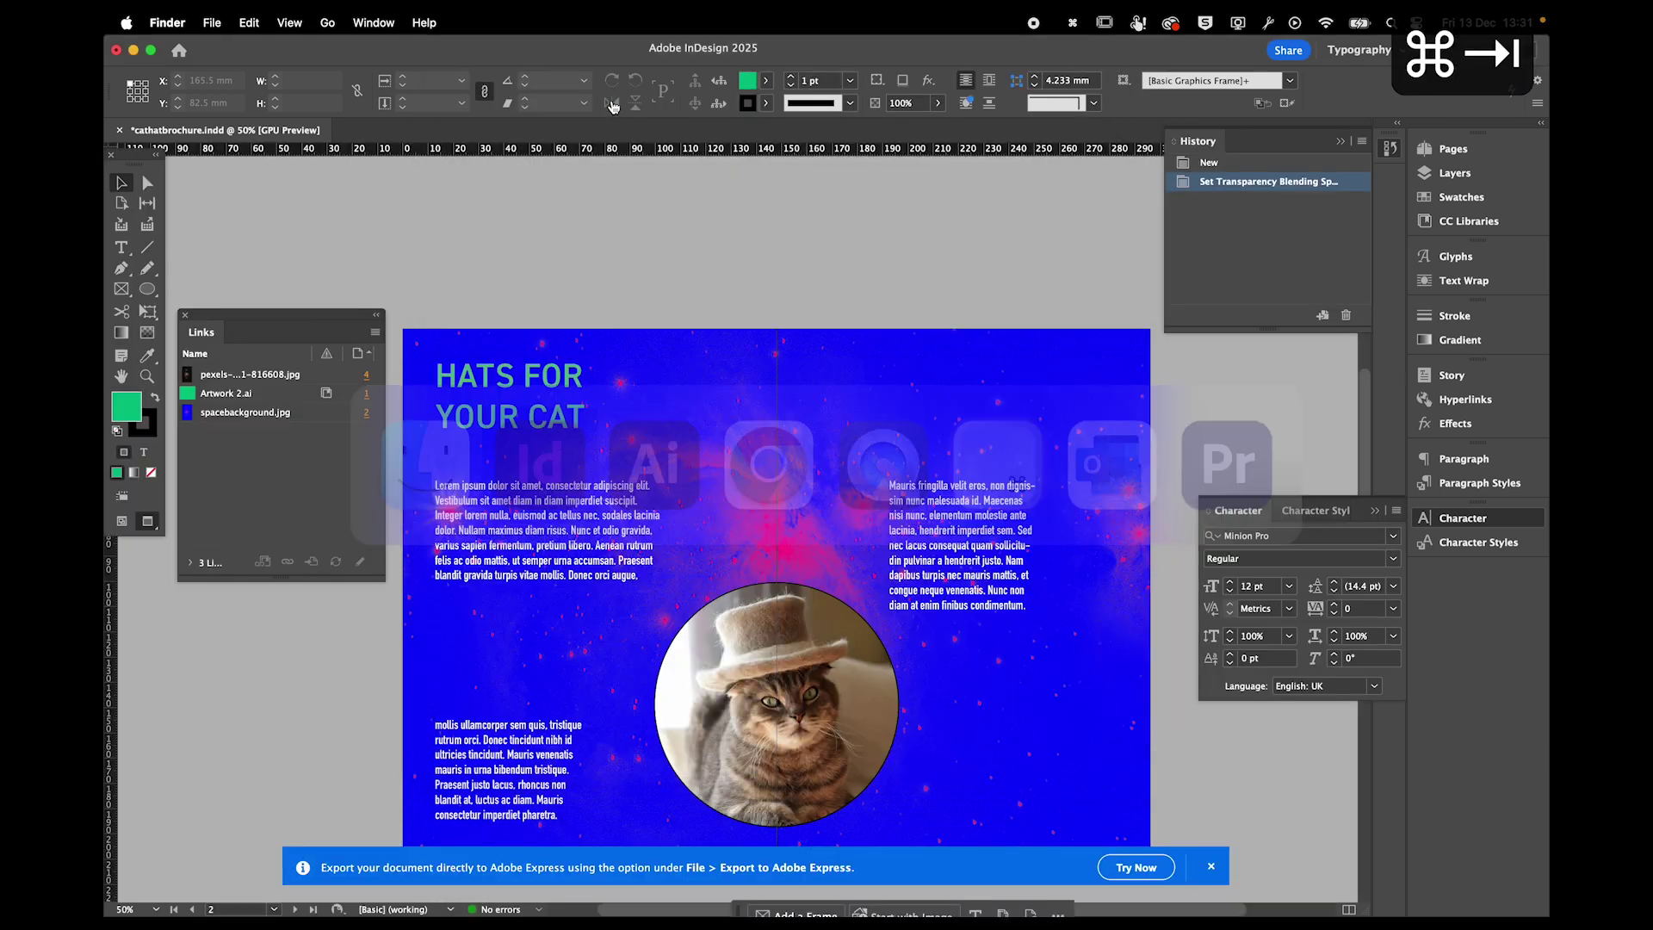
{"action": "left_click", "coordinate": [228, 23]}
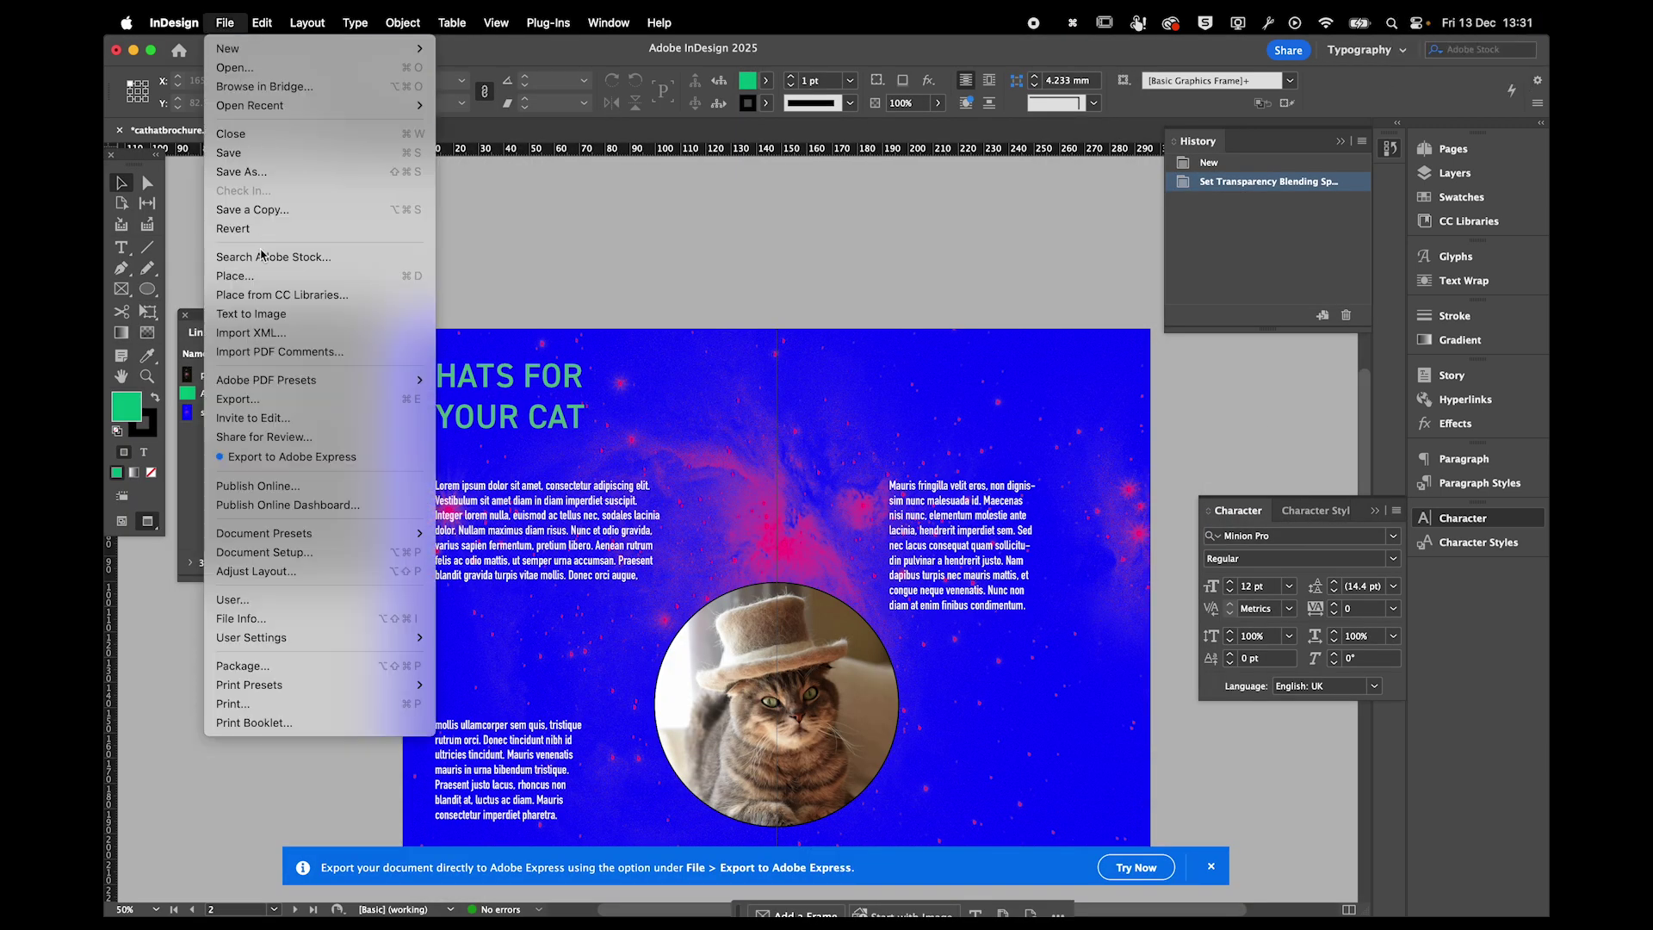
{"action": "left_click", "coordinate": [285, 400]}
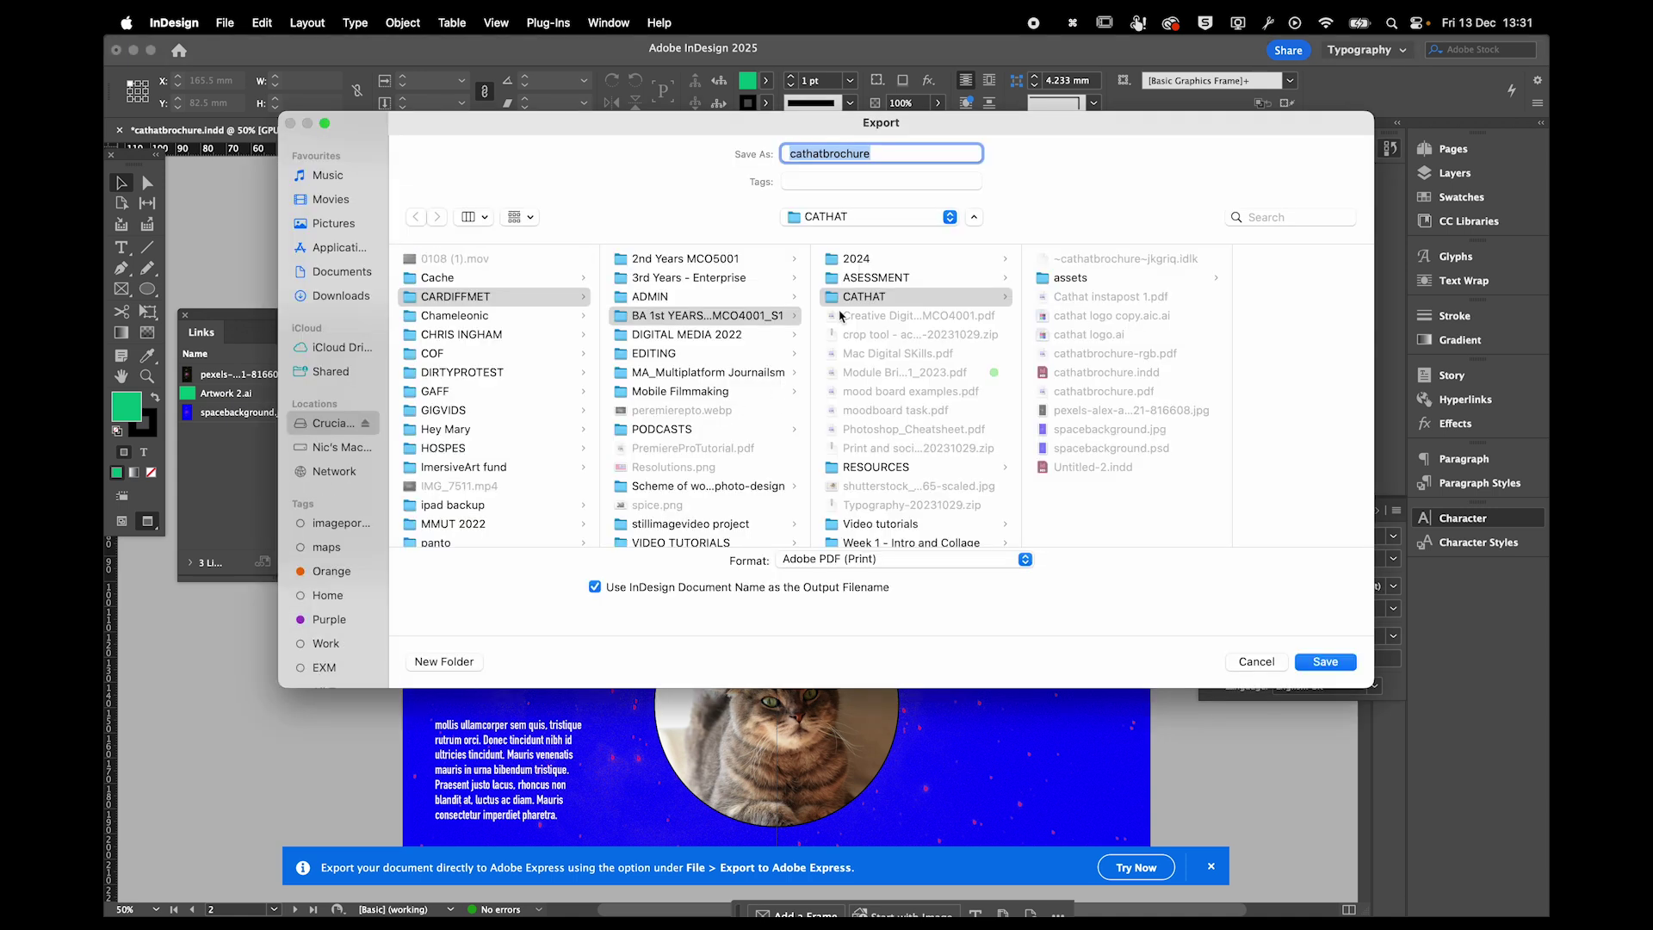
{"action": "left_click", "coordinate": [878, 565]}
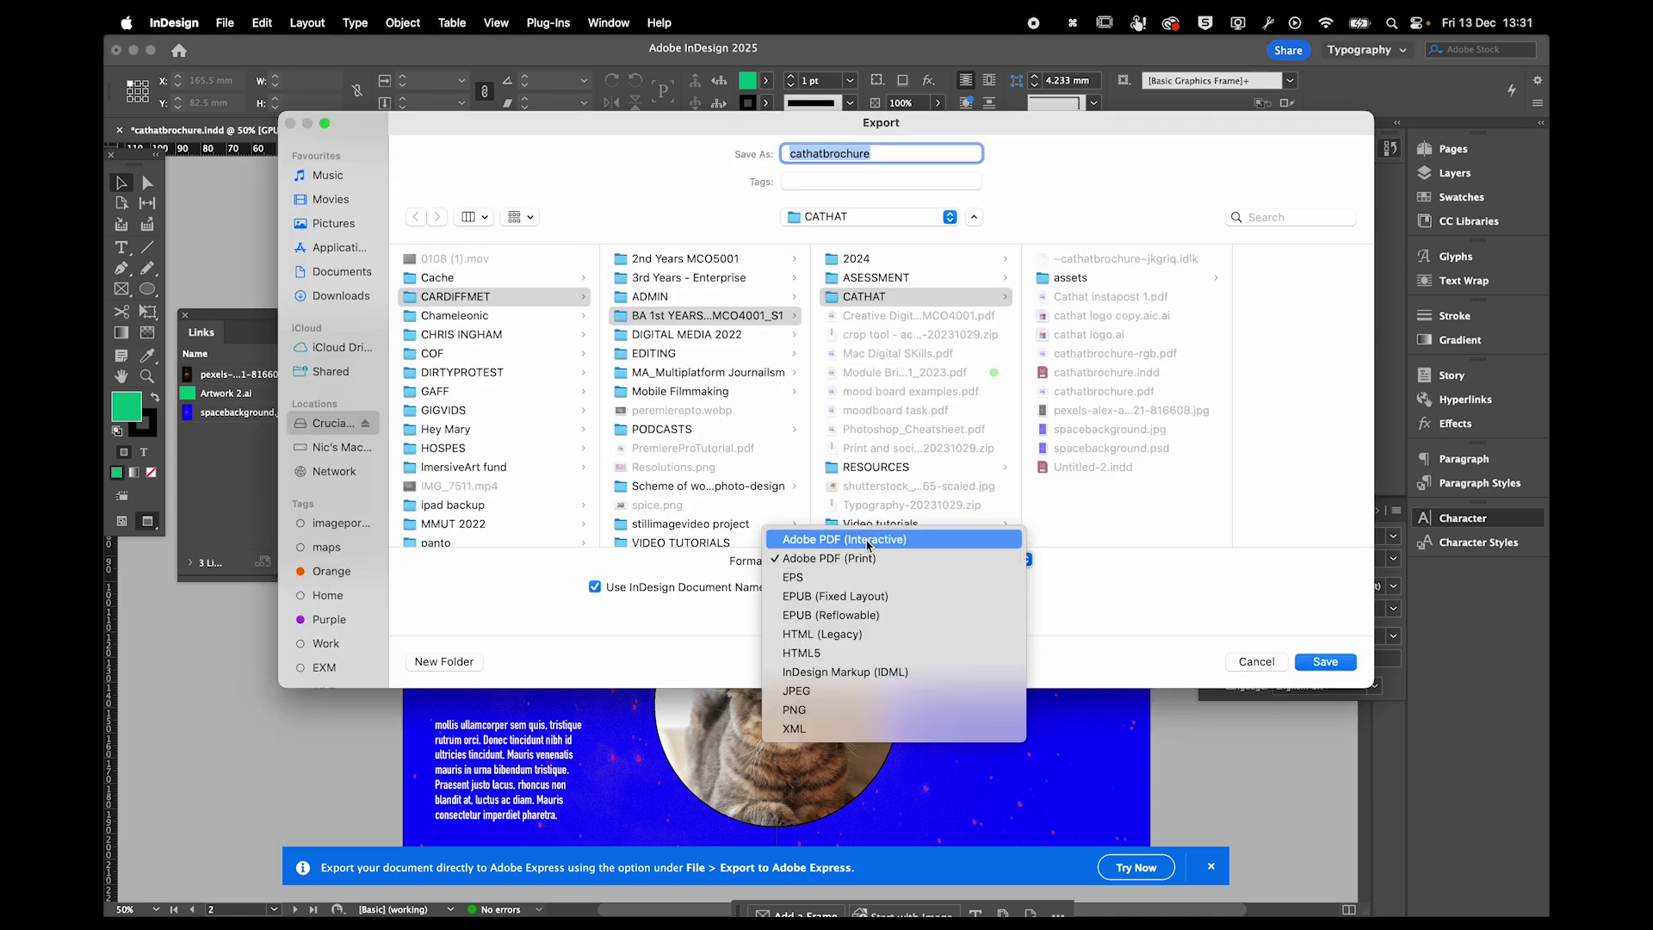
{"action": "left_click", "coordinate": [849, 559]}
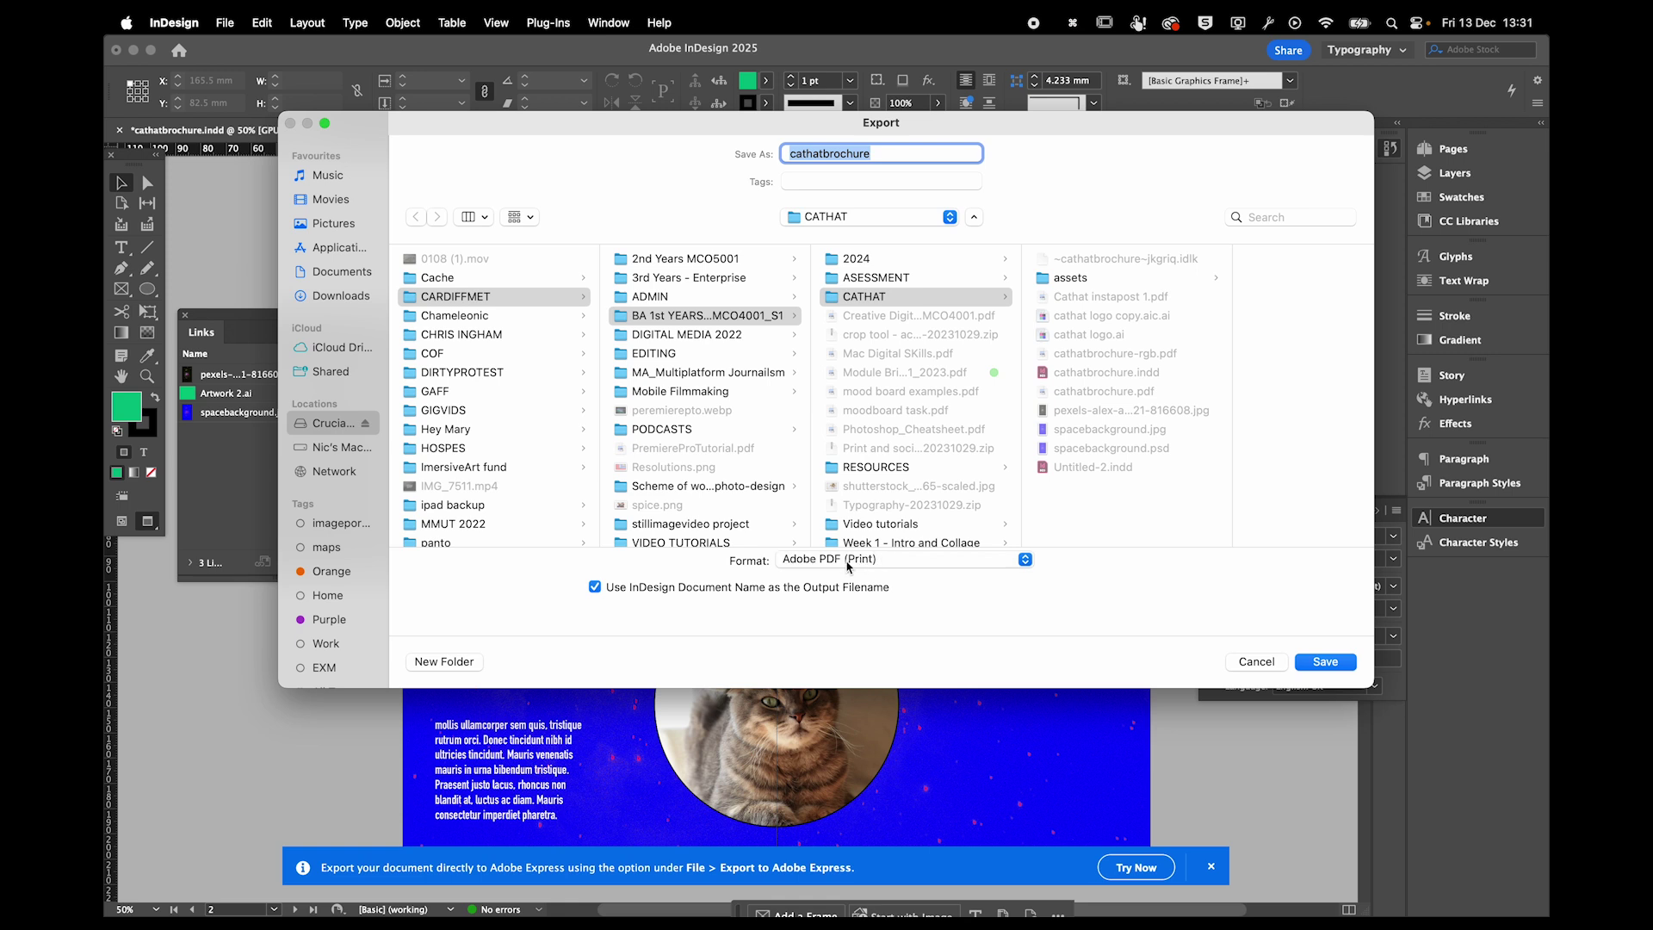
{"action": "left_click", "coordinate": [1320, 663]}
{"action": "left_click", "coordinate": [858, 491]}
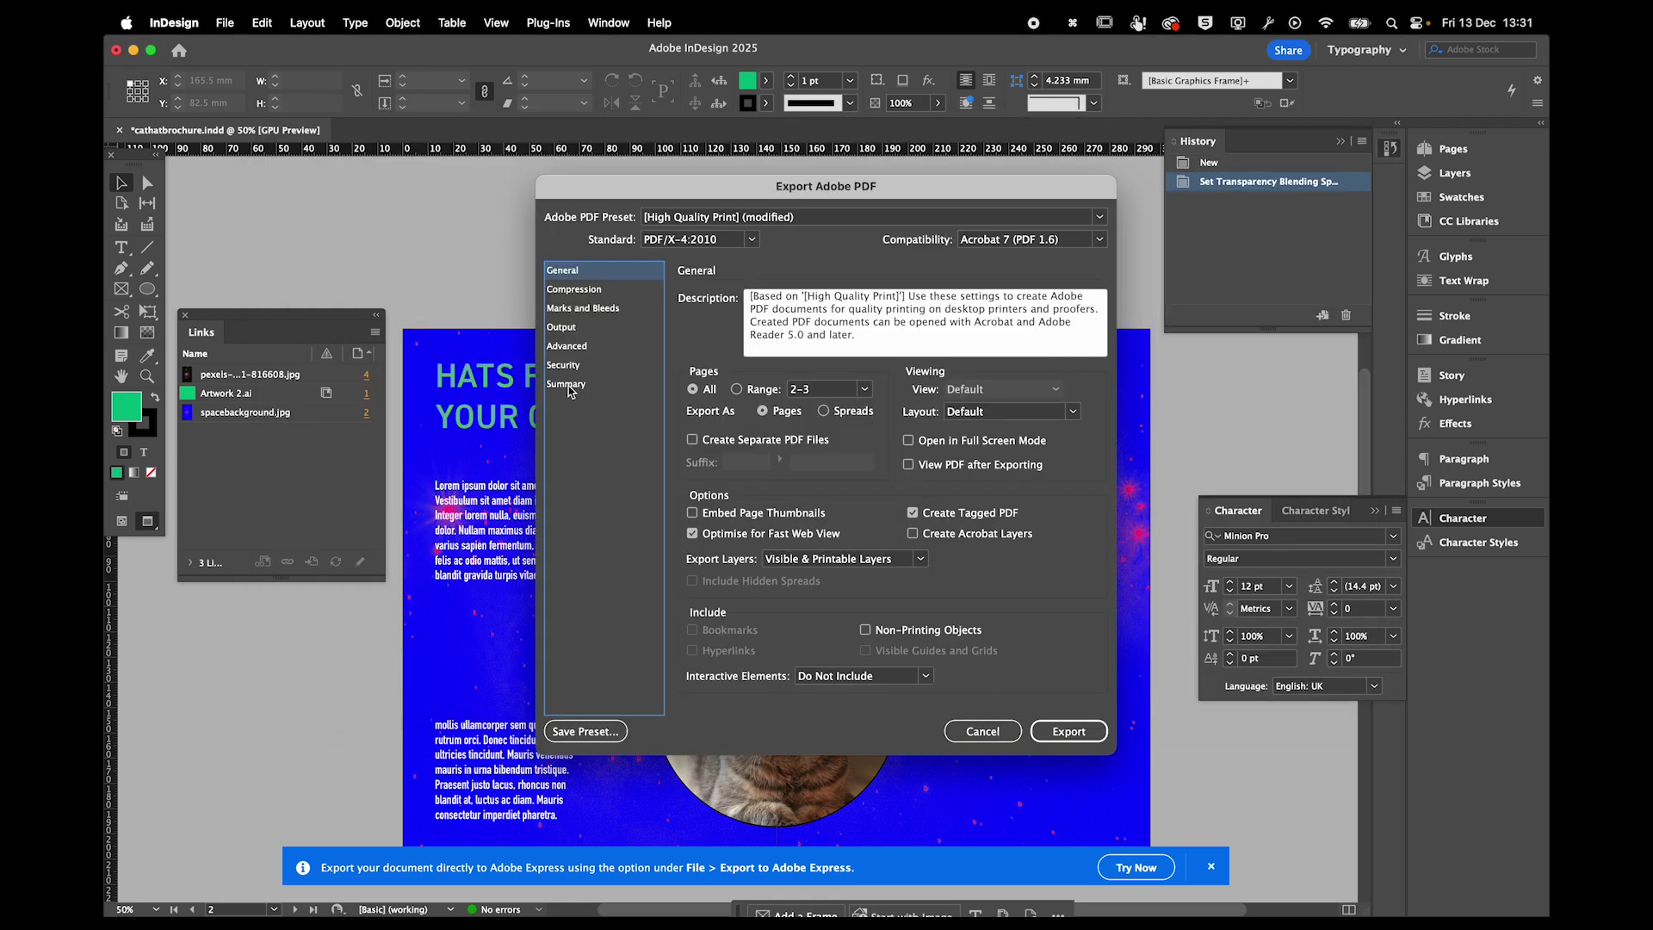
{"action": "left_click", "coordinate": [582, 327]}
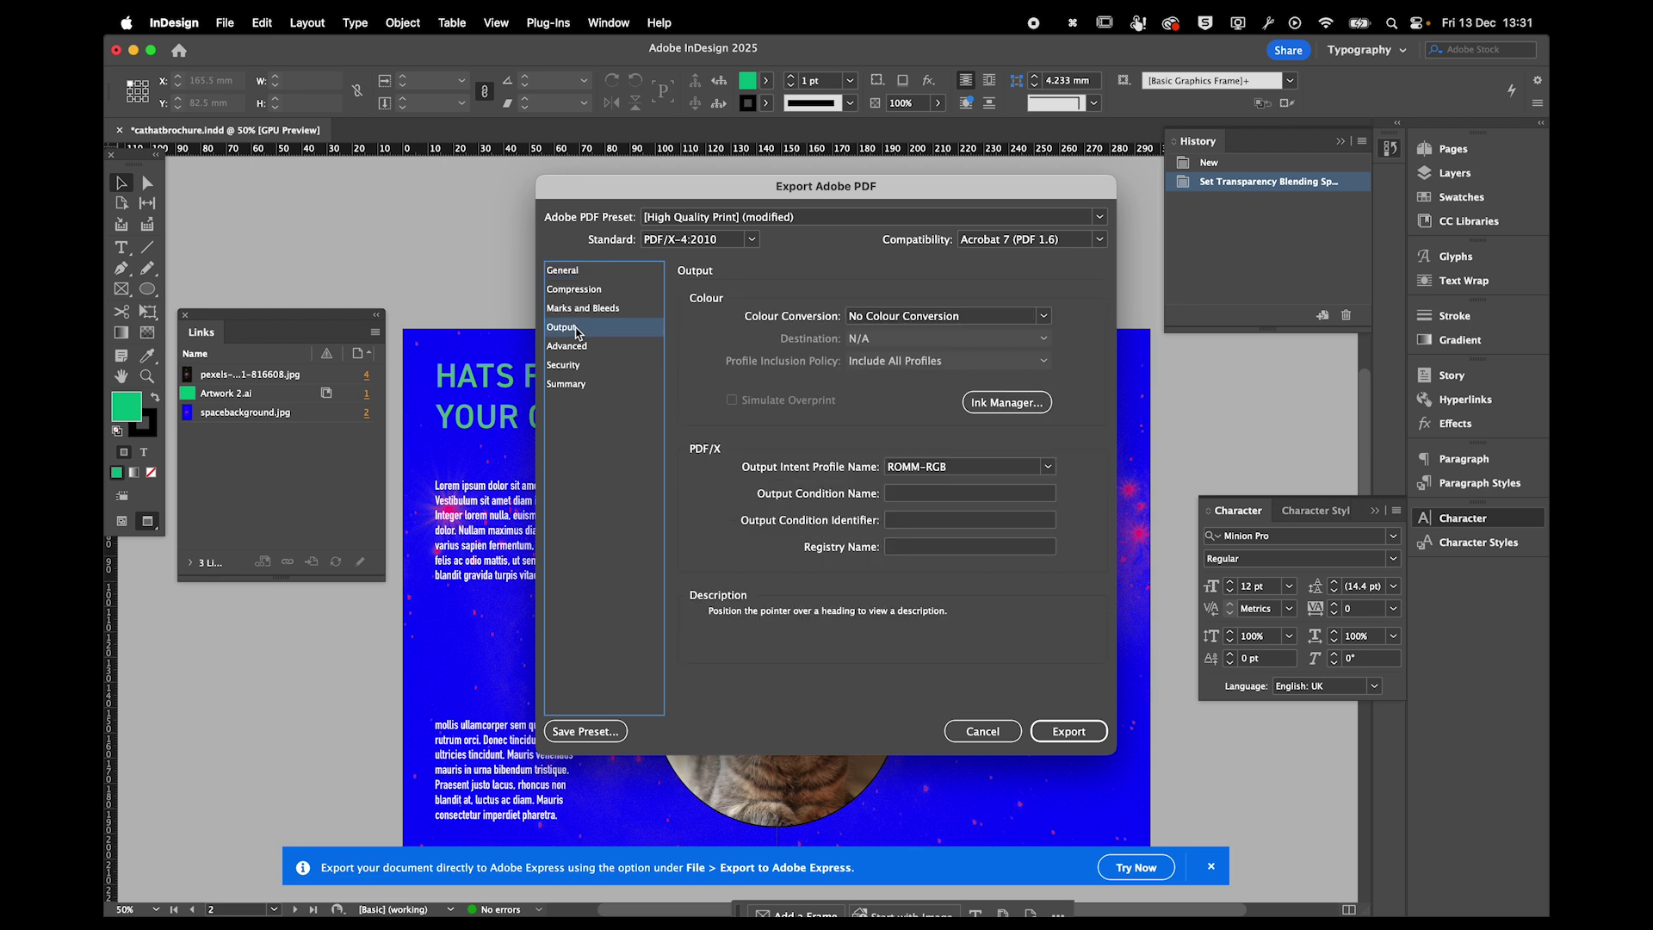
{"action": "left_click", "coordinate": [864, 315]}
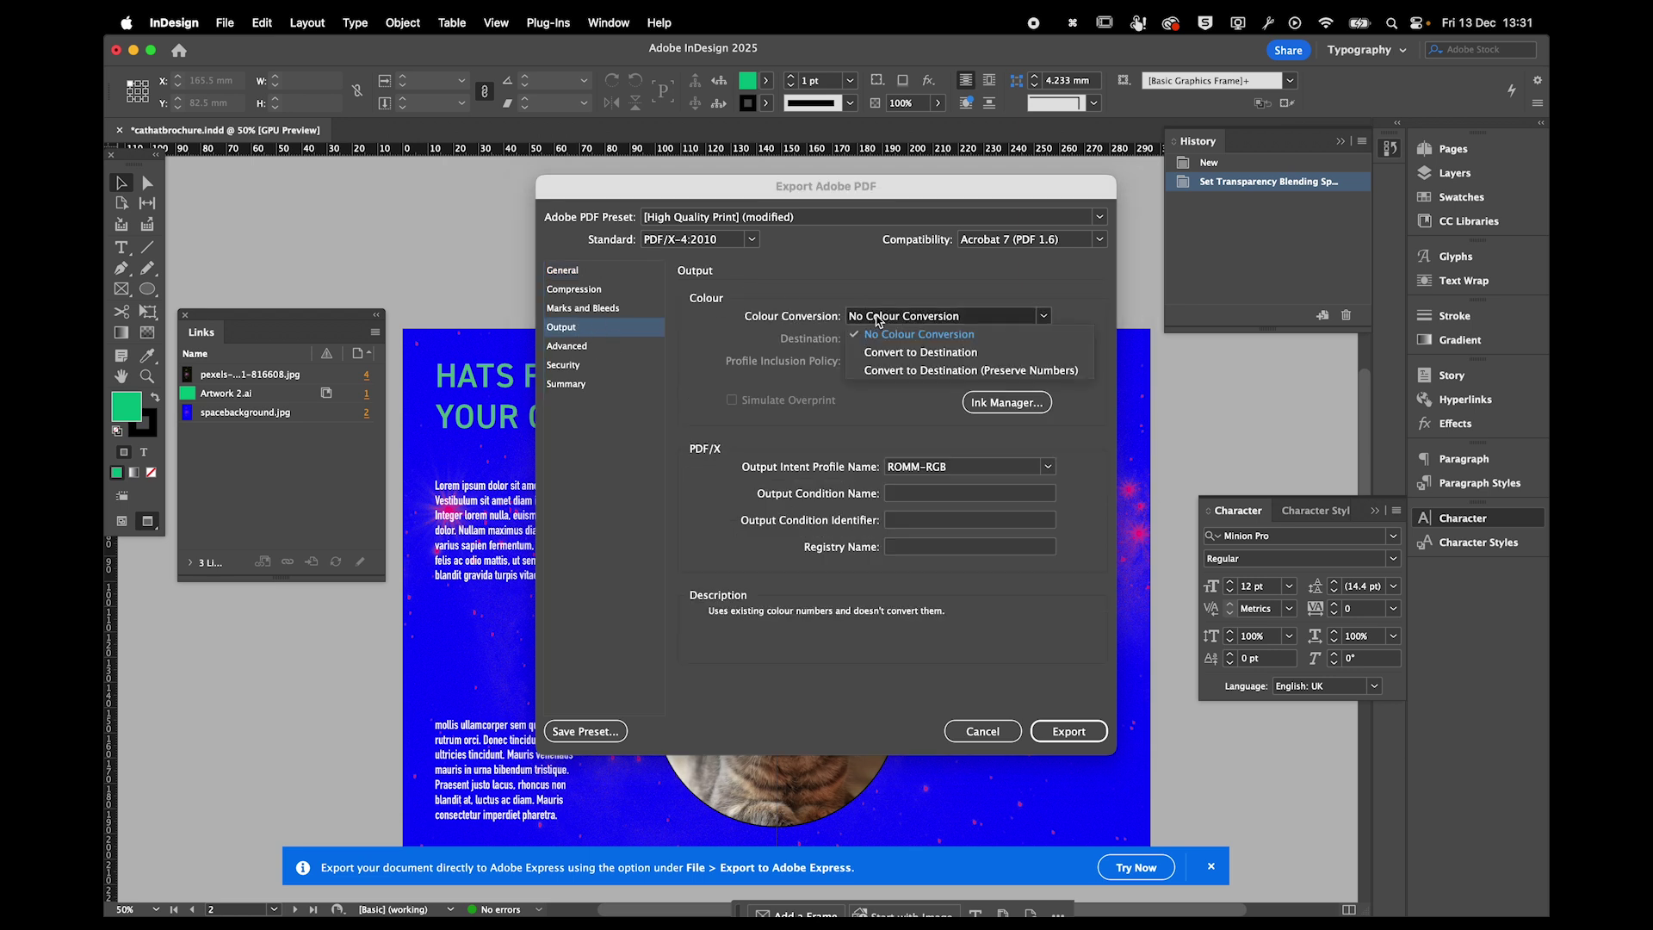
{"action": "left_click", "coordinate": [890, 404]}
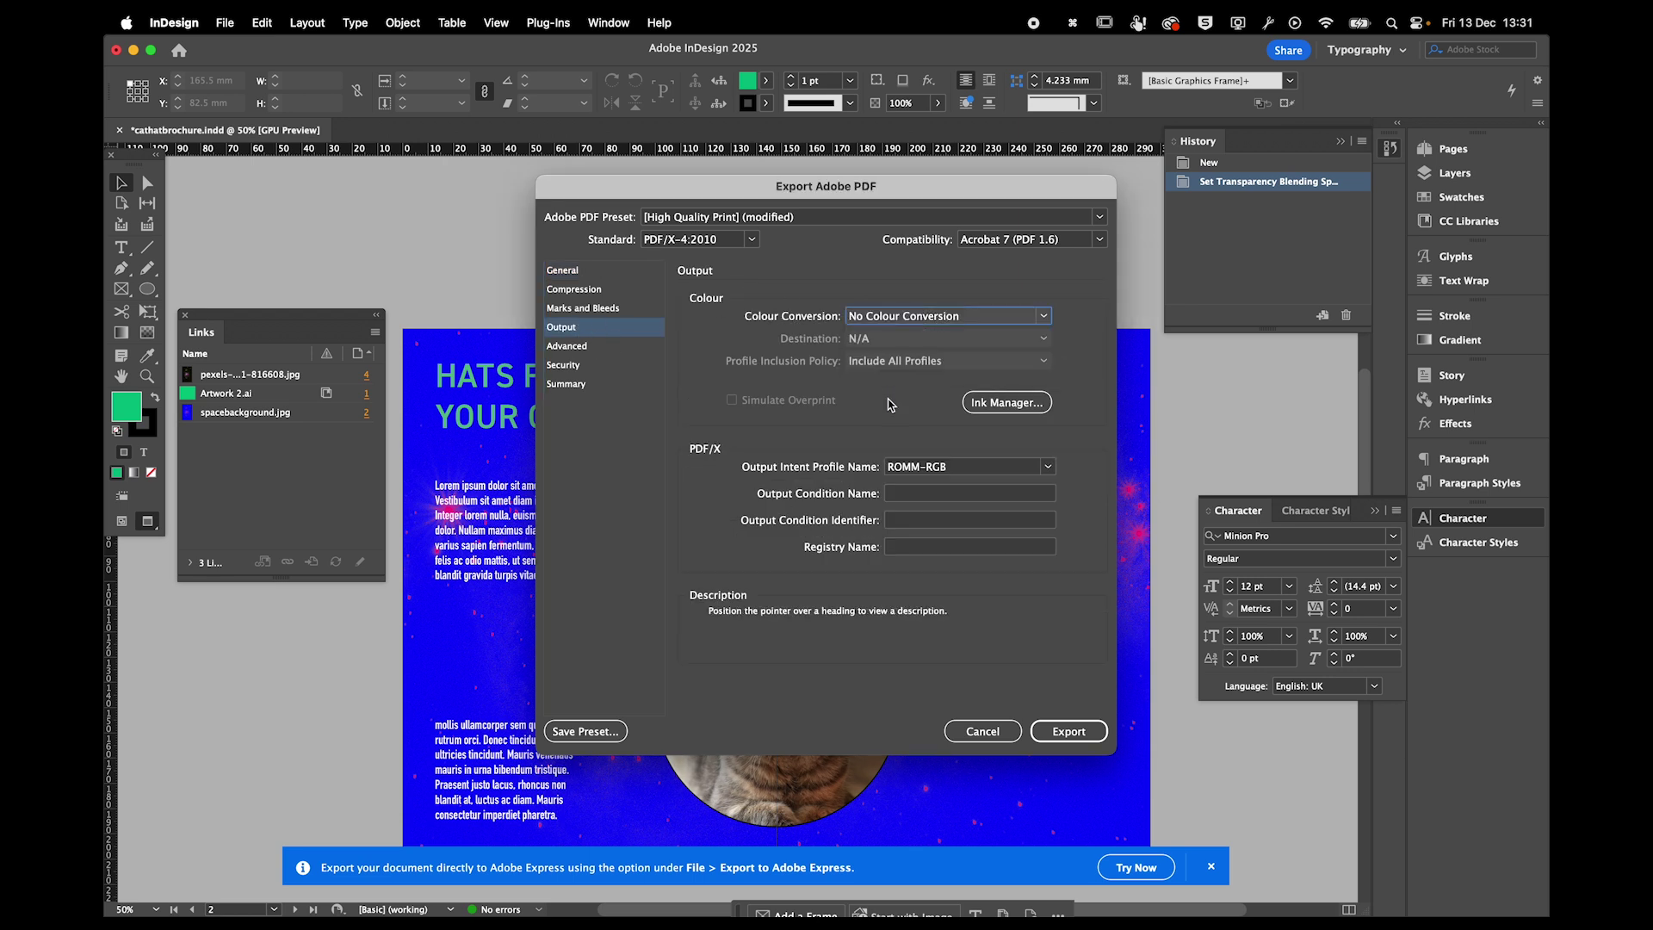
{"action": "left_click", "coordinate": [984, 737]}
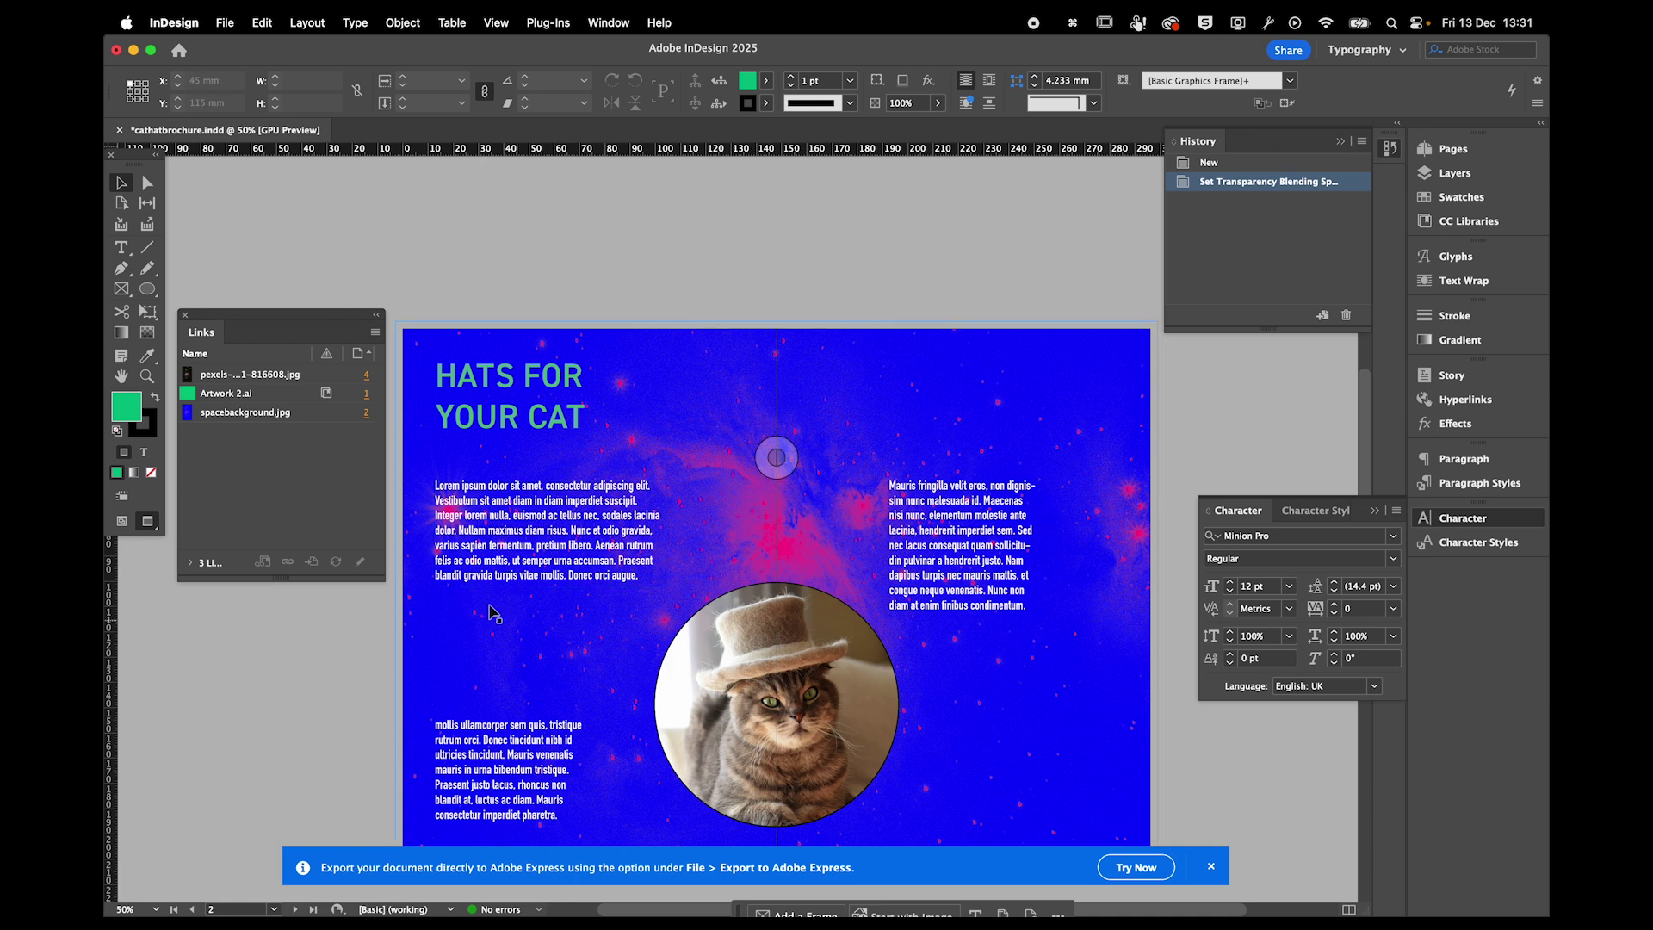
Check the document's transparency blend space setting and save the document.
{"action": "left_click", "coordinate": [260, 22]}
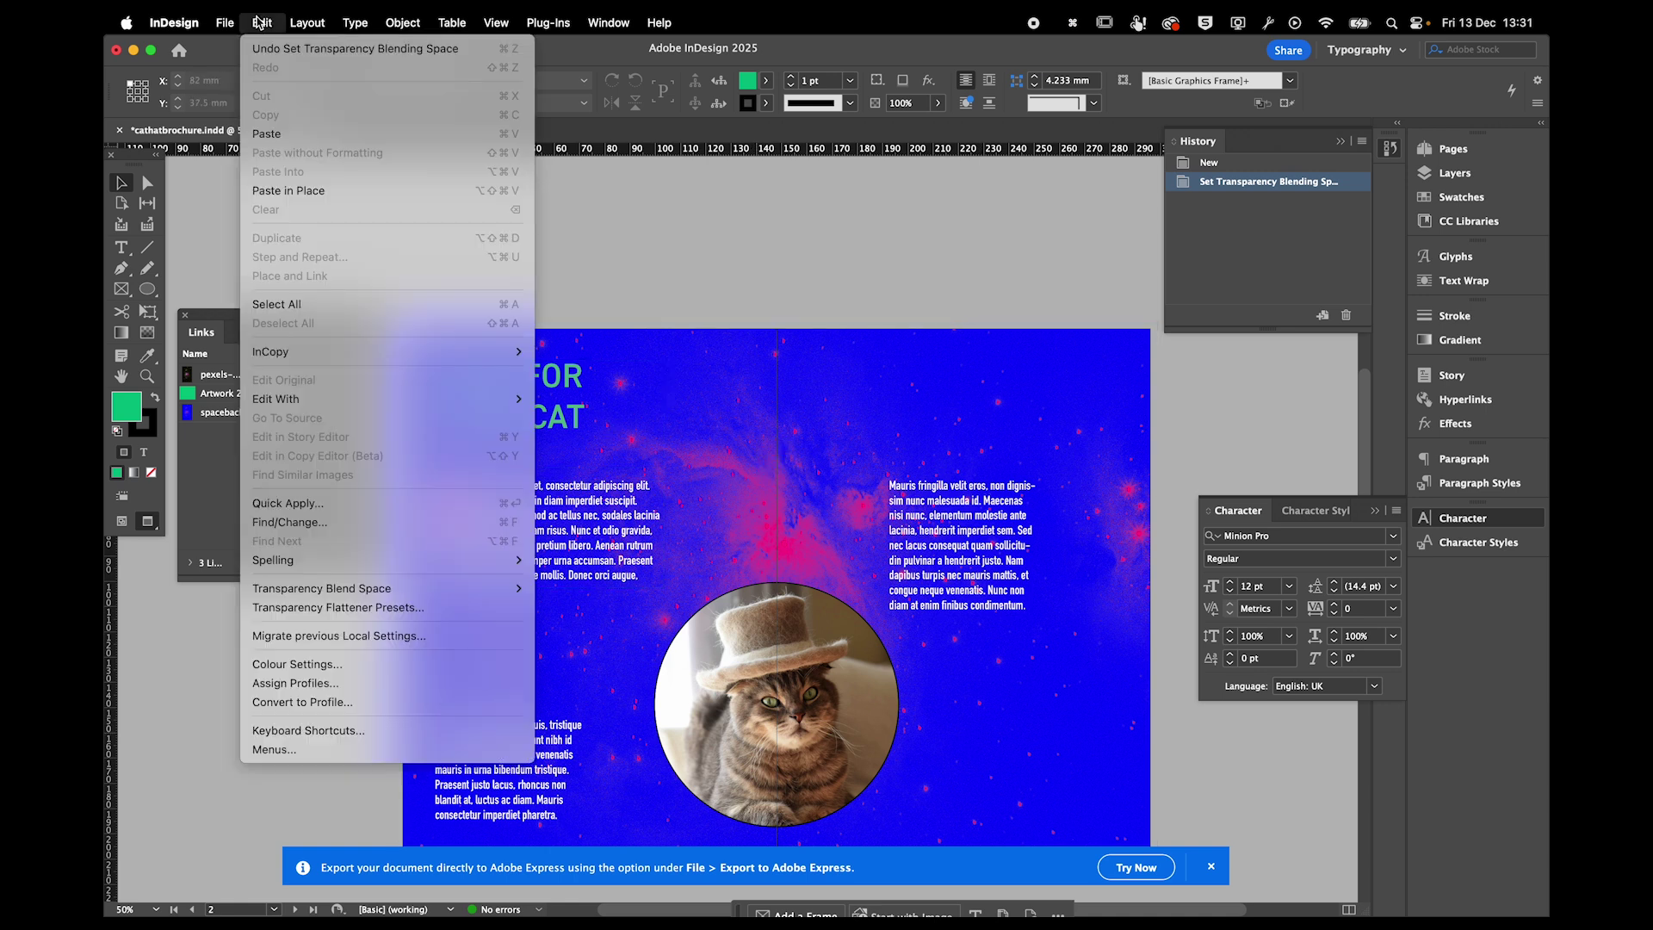
{"action": "mouse_move", "coordinate": [465, 591]}
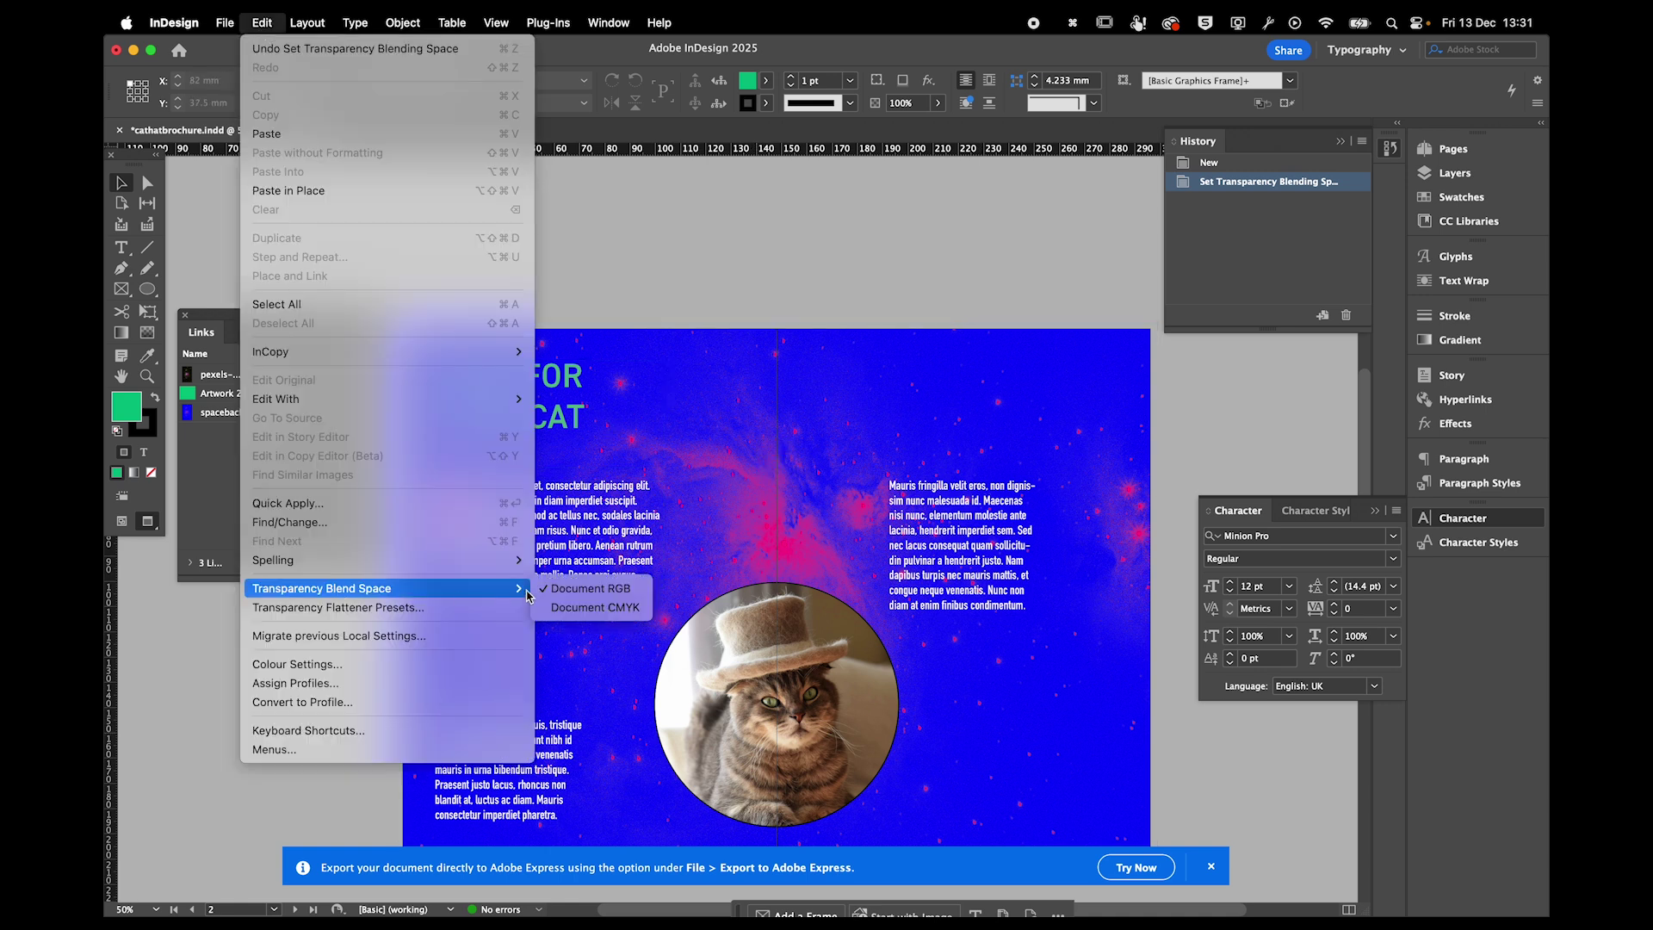
{"action": "left_click", "coordinate": [589, 613]}
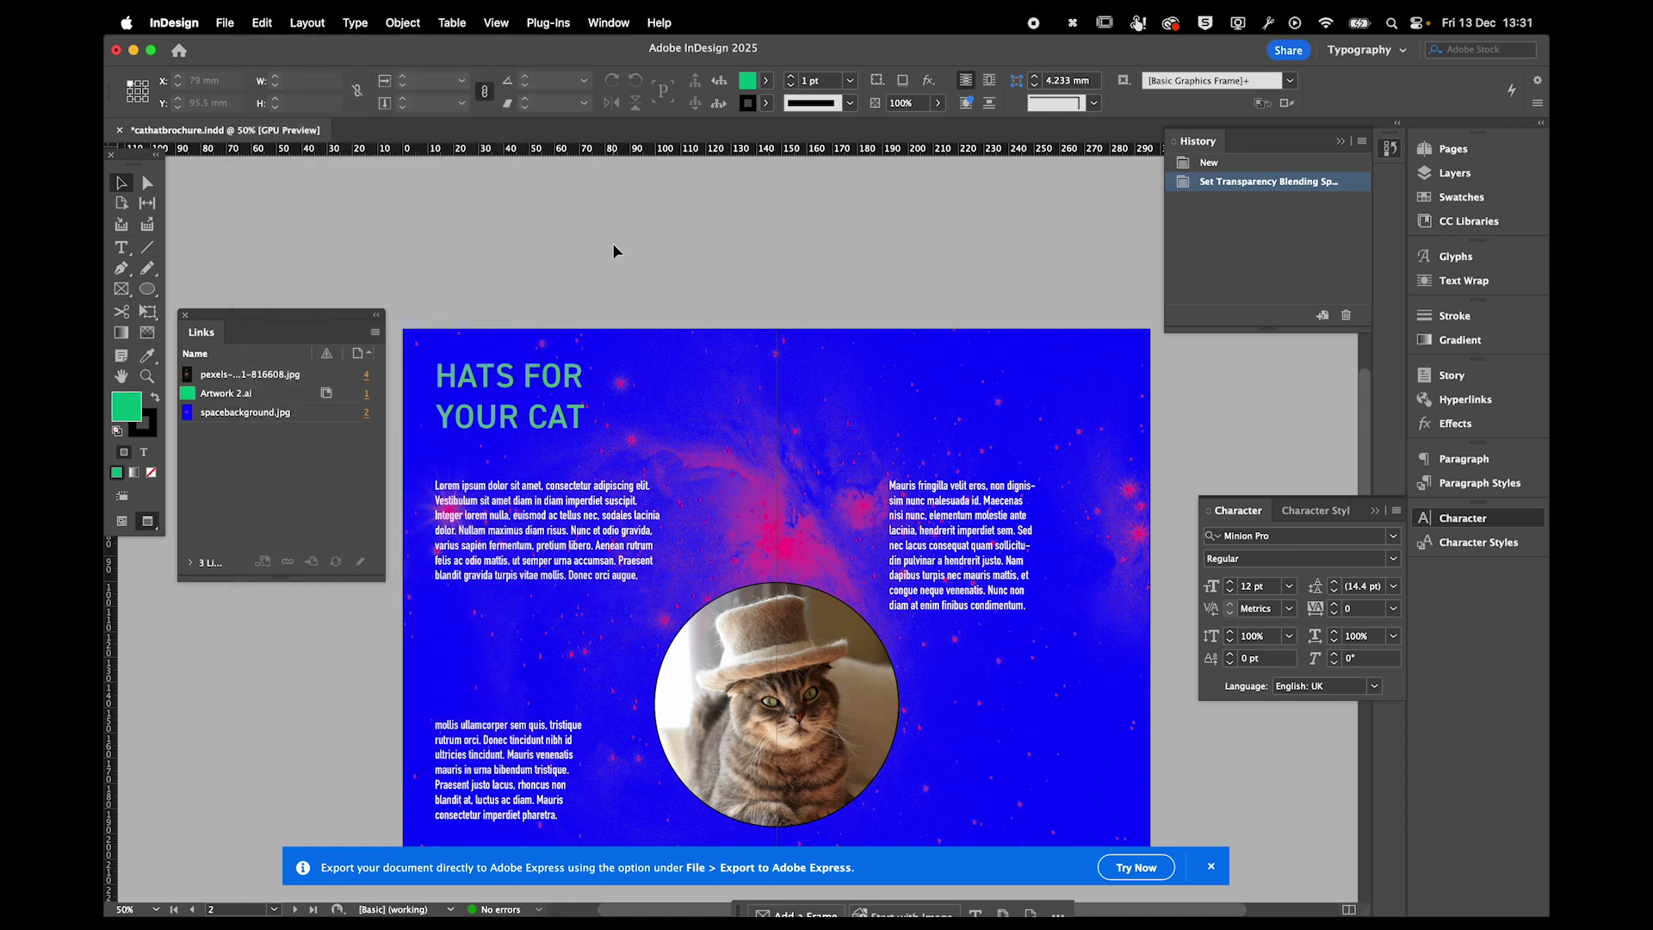
{"action": "key", "text": "cmd+s"}
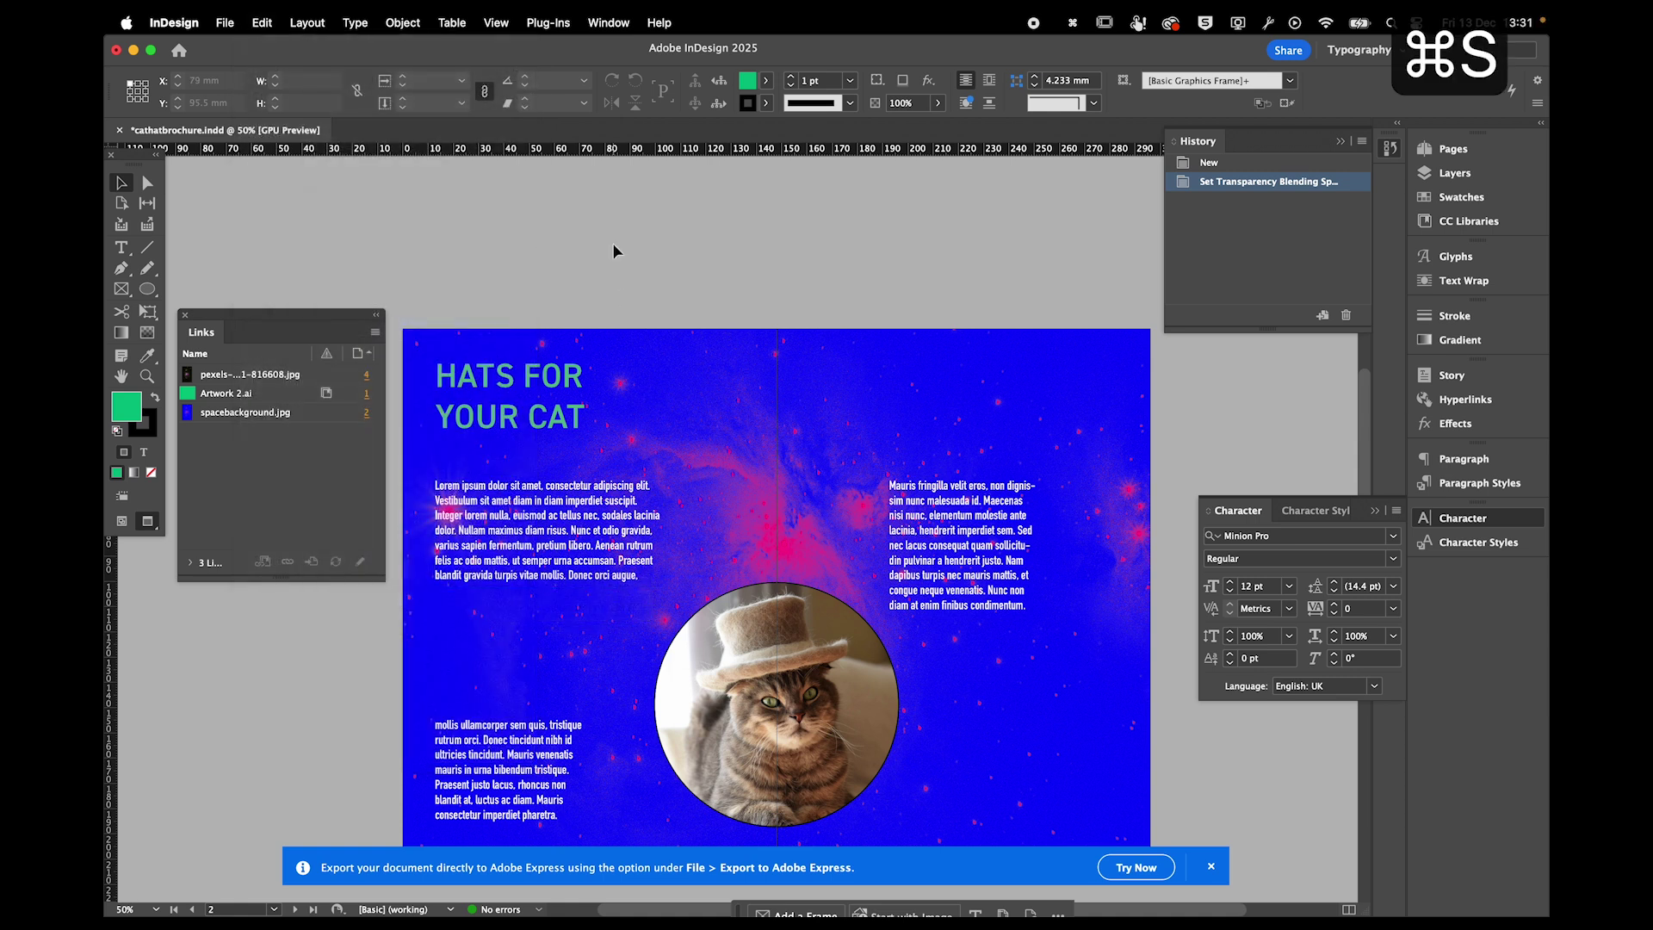